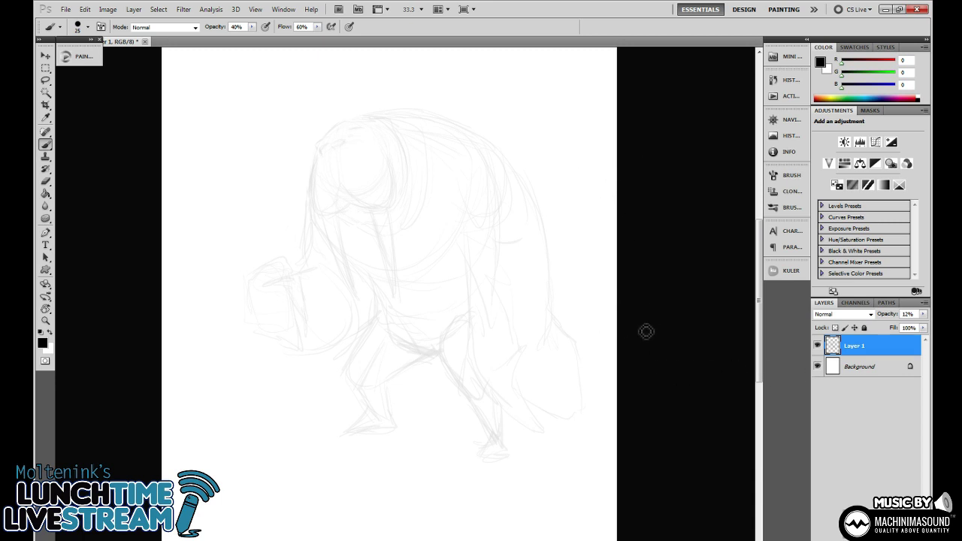
Adjust the rough sketch layer's opacity and add a new empty layer above it.
drag(887, 318, 889, 323)
key(ctrl+shift+alt+n)
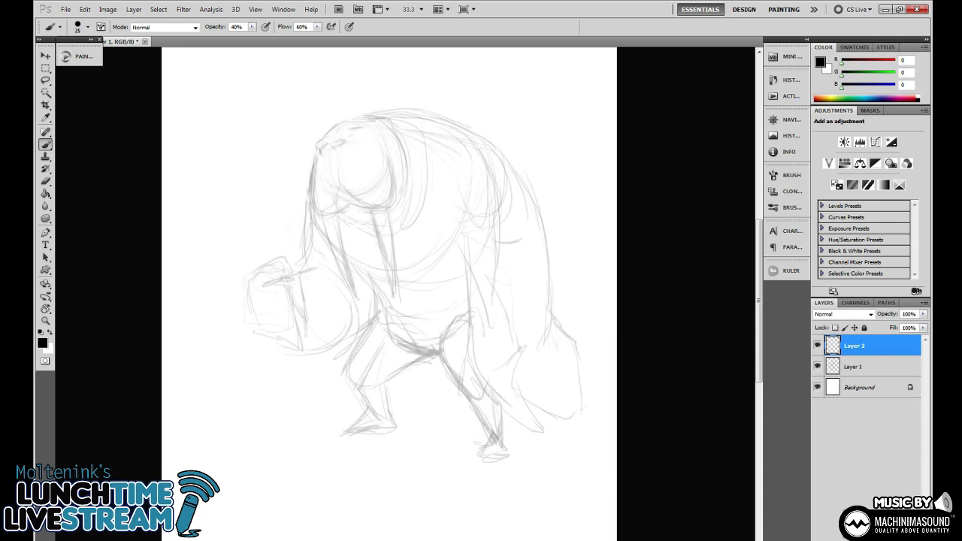
Draw the outer and inner thigh contours of the creature's left-hand leg over the rough sketch.
mouse_move(449, 261)
mouse_down()
mouse_move(468, 307)
mouse_move(499, 294)
mouse_up()
key(ctrl+plus)
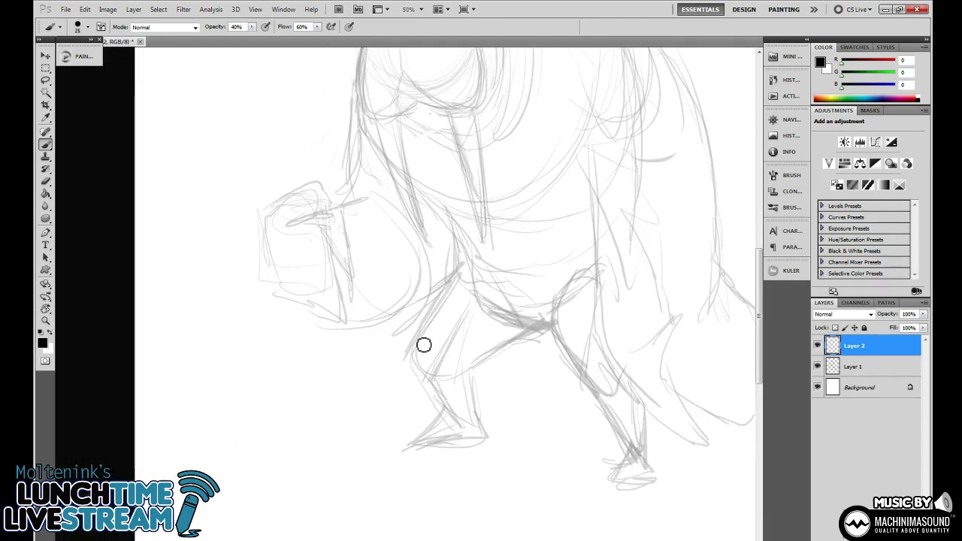
drag(417, 343, 404, 352)
key(ctrl+z)
drag(410, 354, 473, 273)
drag(436, 307, 476, 273)
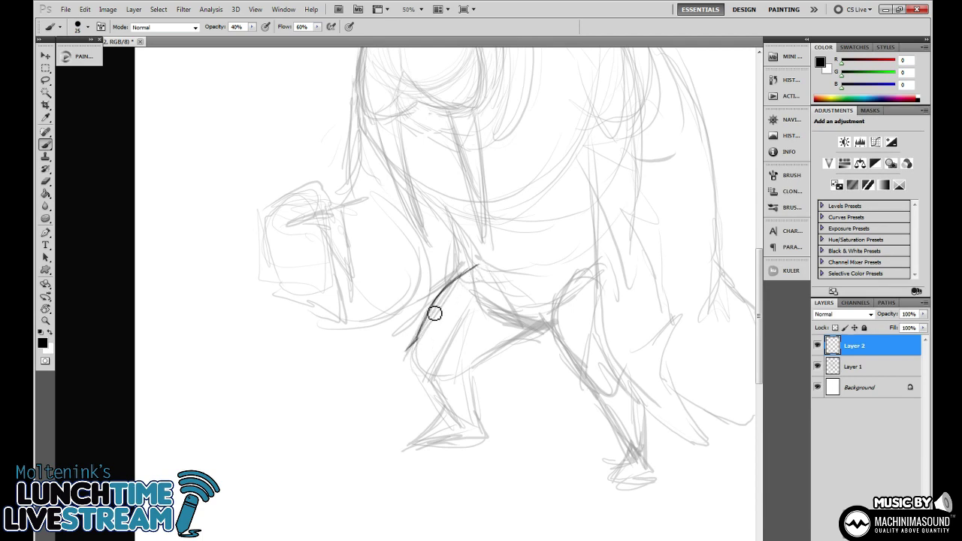
mouse_move(464, 368)
mouse_down()
mouse_move(535, 331)
mouse_move(516, 339)
mouse_move(511, 322)
mouse_move(484, 363)
mouse_move(531, 339)
mouse_move(482, 343)
mouse_up()
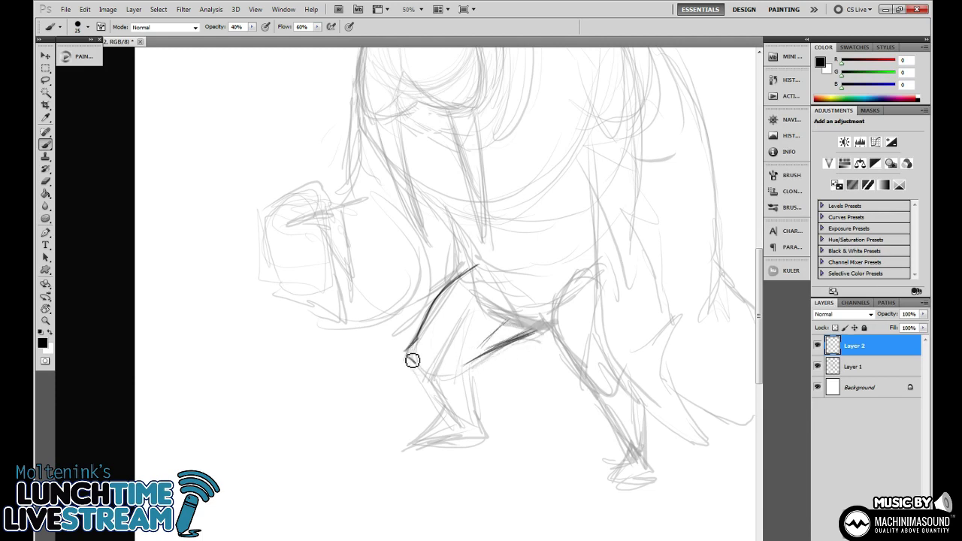
Draw the knee and both shin contours of the left-hand leg down to the ankle.
mouse_move(407, 352)
mouse_down()
mouse_move(433, 376)
mouse_move(423, 384)
mouse_up()
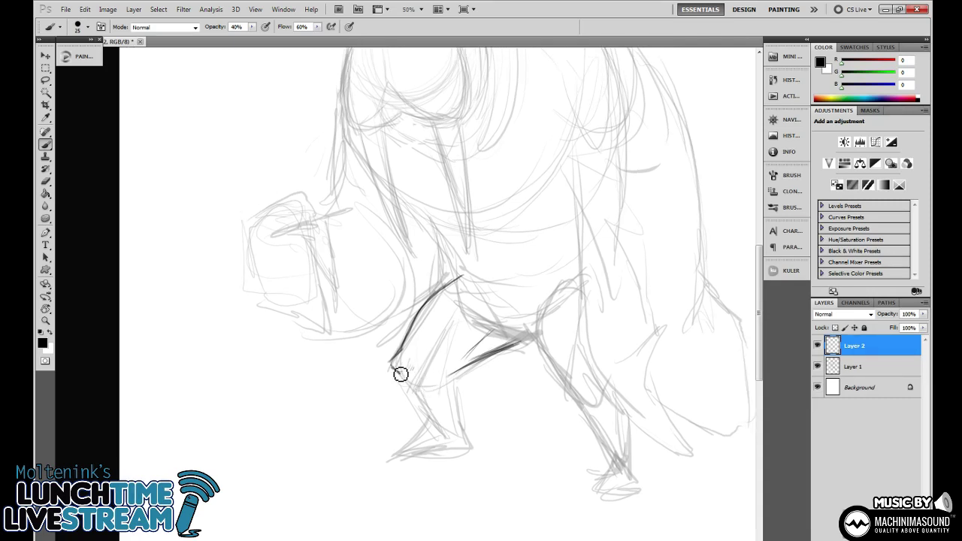
mouse_move(391, 364)
mouse_down()
mouse_move(400, 374)
mouse_move(421, 366)
mouse_up()
drag(394, 368, 427, 421)
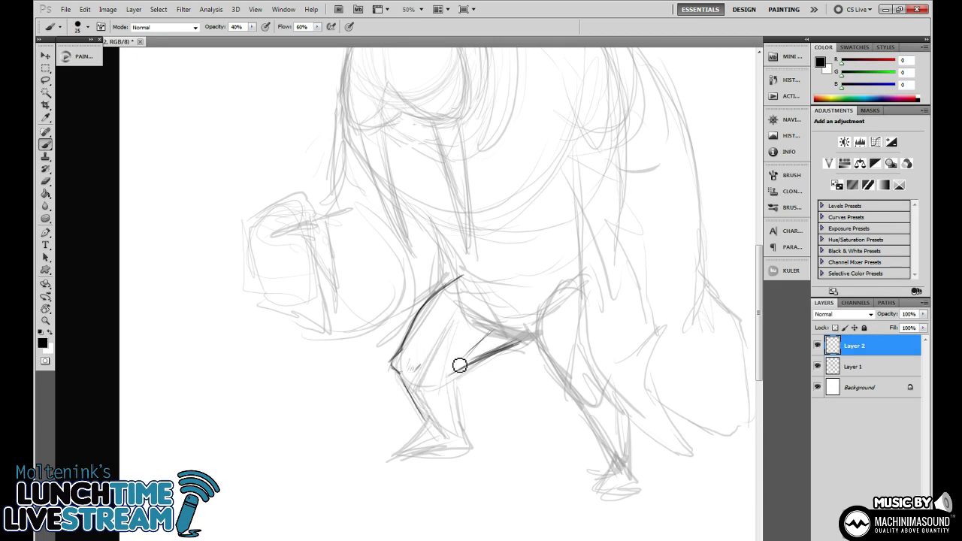
drag(467, 372, 453, 400)
mouse_move(457, 434)
mouse_down()
mouse_move(469, 380)
mouse_move(511, 333)
mouse_up()
Rotate the canvas and draw the waist contour running down to the left-hand hip.
key(r)
key(r)
mouse_move(499, 393)
mouse_down()
mouse_move(527, 394)
mouse_move(458, 298)
mouse_up()
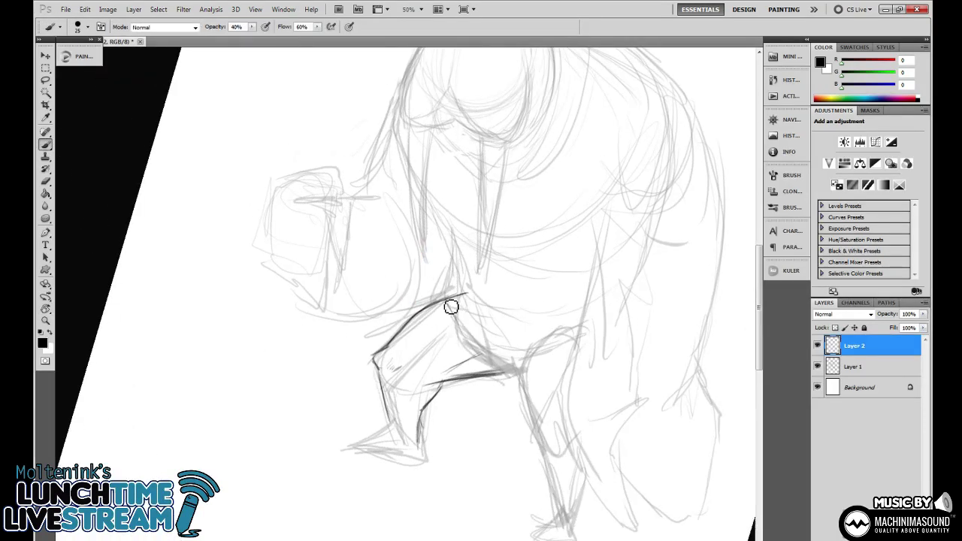
drag(456, 277, 455, 315)
mouse_move(456, 278)
mouse_down()
mouse_move(434, 203)
mouse_move(451, 287)
mouse_up()
Draw the upper curve of the right-hand thigh and erase the line overshooting the left-hand hip.
key(r)
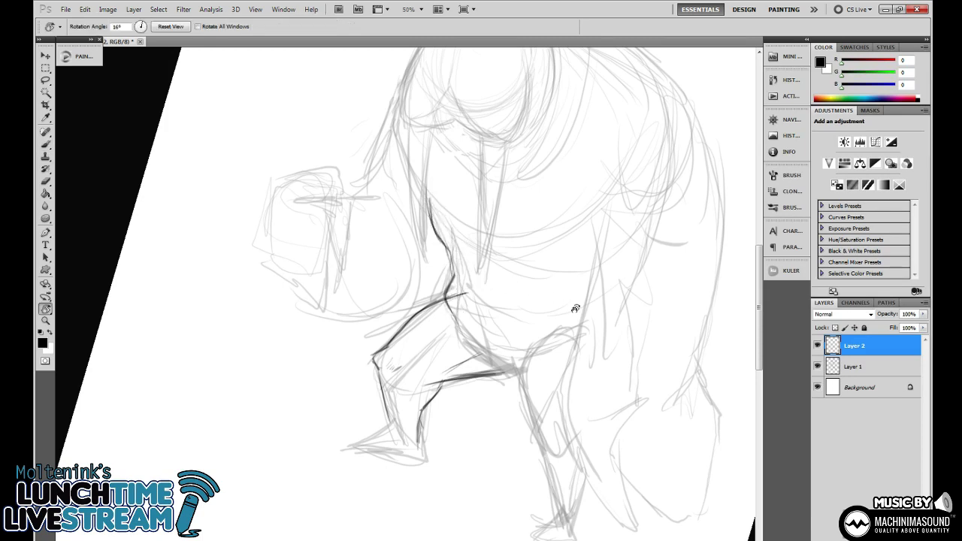
drag(576, 307, 574, 268)
drag(544, 321, 576, 286)
key(e)
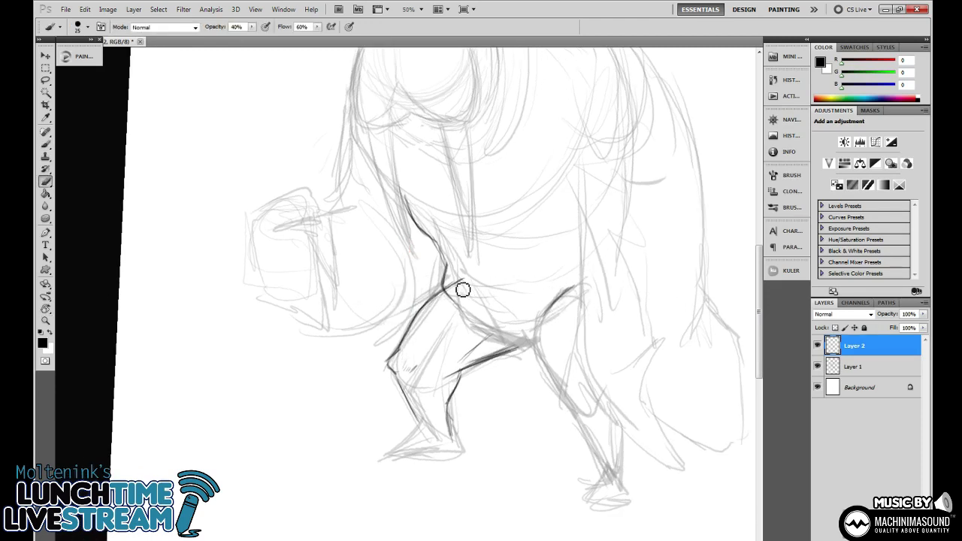
mouse_move(462, 285)
mouse_down()
mouse_move(453, 287)
mouse_move(463, 282)
mouse_up()
key(b)
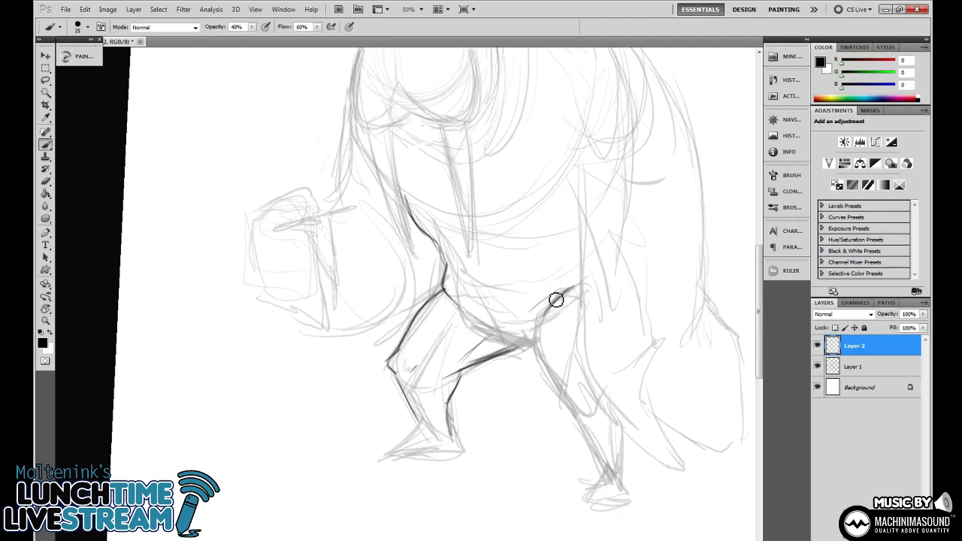
mouse_move(556, 298)
mouse_down()
mouse_move(535, 318)
mouse_move(583, 282)
mouse_up()
drag(577, 249, 591, 262)
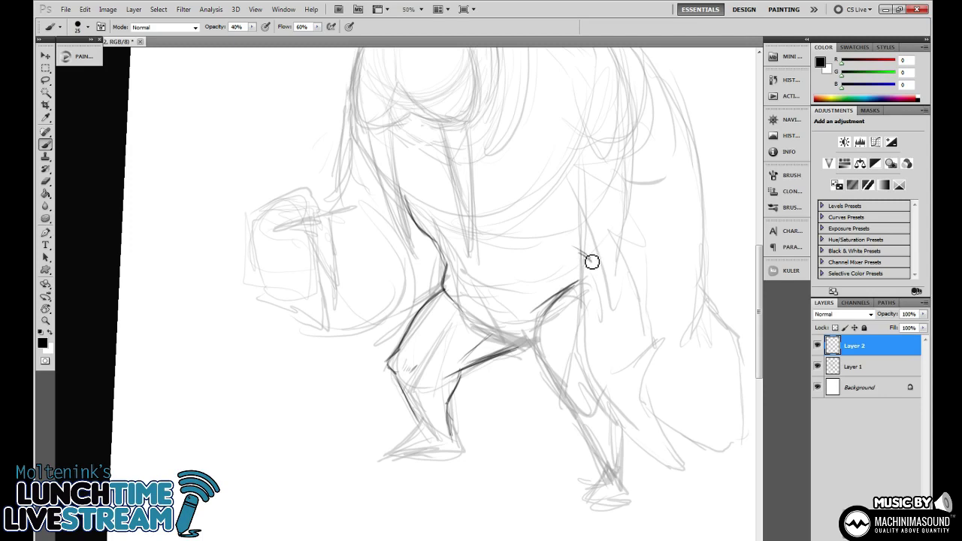
Draw the belly's lower edge and the inner and outer contours of the right-hand thigh.
mouse_move(481, 328)
mouse_down()
mouse_move(537, 351)
mouse_move(489, 335)
mouse_move(540, 351)
mouse_move(545, 326)
mouse_move(544, 352)
mouse_move(536, 349)
mouse_move(547, 364)
mouse_move(530, 334)
mouse_move(542, 344)
mouse_move(542, 366)
mouse_move(537, 357)
mouse_move(541, 341)
mouse_move(557, 385)
mouse_move(548, 372)
mouse_move(606, 413)
mouse_up()
key(ctrl+z)
key(ctrl+z)
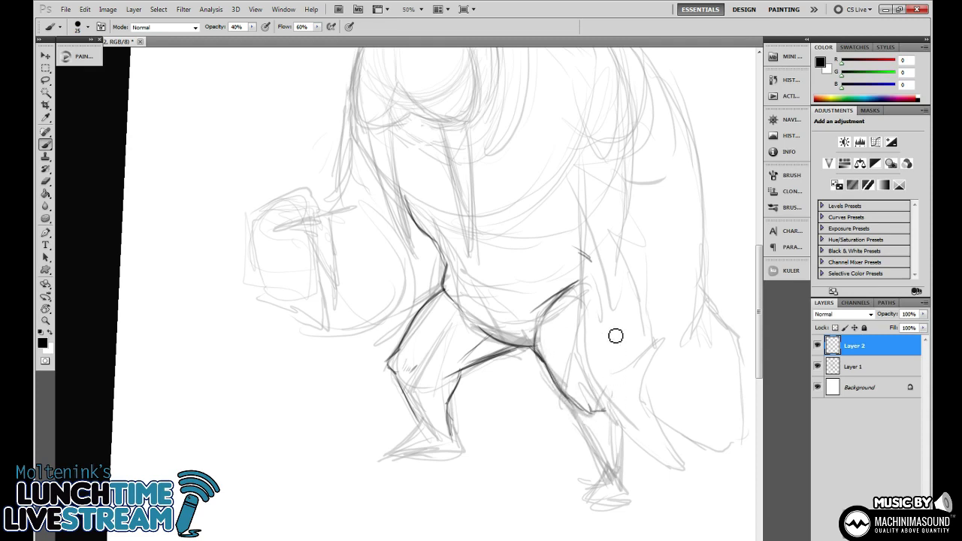
drag(604, 294, 621, 345)
drag(601, 292, 629, 366)
drag(571, 401, 587, 416)
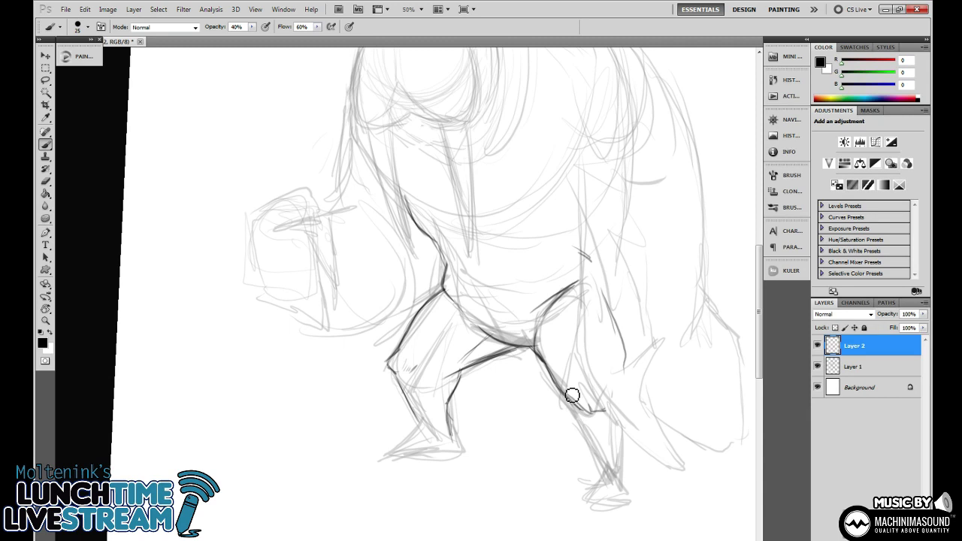
mouse_move(547, 362)
mouse_down()
mouse_move(580, 406)
mouse_move(610, 409)
mouse_move(612, 398)
mouse_move(601, 410)
mouse_up()
Strengthen the right-hand thigh's outer contour and draw the flank line rising above the hip.
drag(624, 336, 619, 389)
drag(608, 302, 600, 323)
mouse_move(591, 280)
mouse_down()
mouse_move(599, 296)
mouse_move(609, 249)
mouse_move(586, 352)
mouse_up()
drag(582, 363, 590, 263)
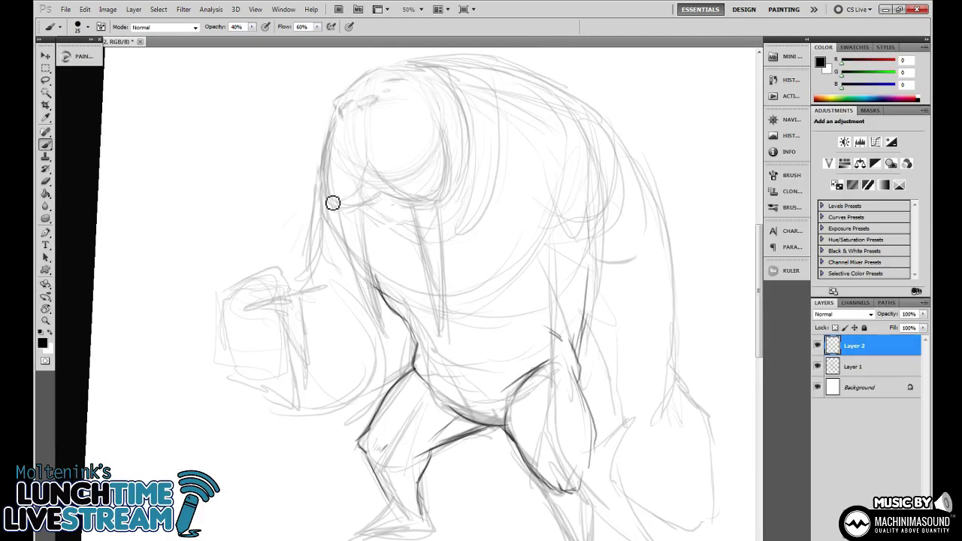
Draw the curved left contour of the torso from beside the head down to the belly.
drag(321, 195, 385, 297)
key(ctrl+z)
drag(320, 192, 394, 294)
key(ctrl+z)
mouse_move(326, 221)
mouse_down()
mouse_move(357, 273)
mouse_move(417, 289)
mouse_move(437, 318)
mouse_up()
Draw the upper back curve down to the shoulder and rework the torso's left contour.
drag(526, 276, 479, 353)
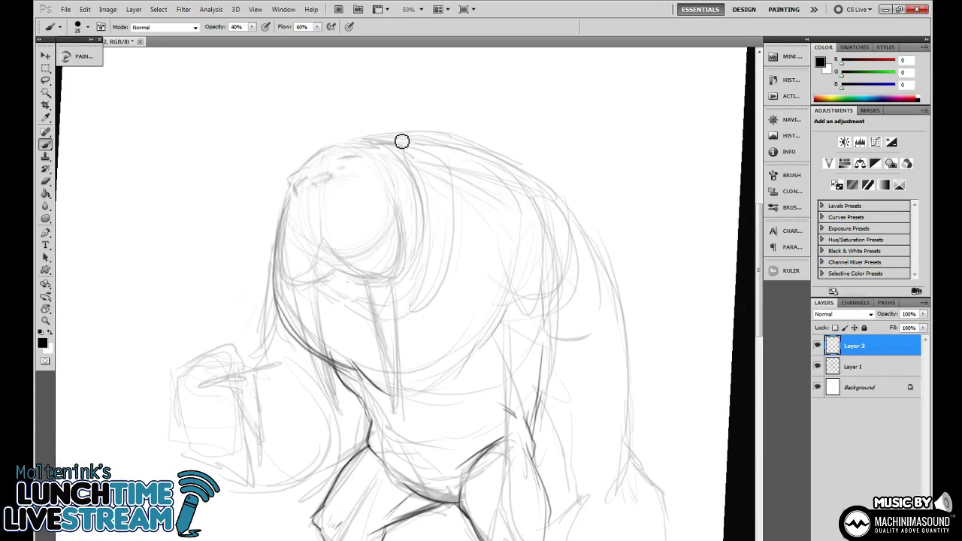
mouse_move(401, 141)
mouse_down()
mouse_move(471, 142)
mouse_move(537, 206)
mouse_move(515, 173)
mouse_move(529, 183)
mouse_move(539, 254)
mouse_move(529, 297)
mouse_up()
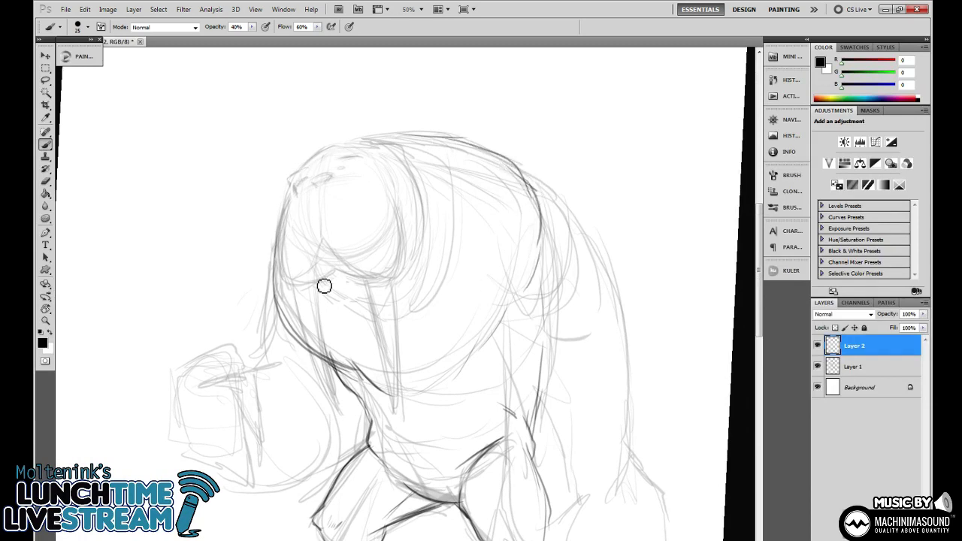
mouse_move(285, 310)
mouse_down()
mouse_move(281, 252)
mouse_move(281, 319)
mouse_up()
key(e)
key(b)
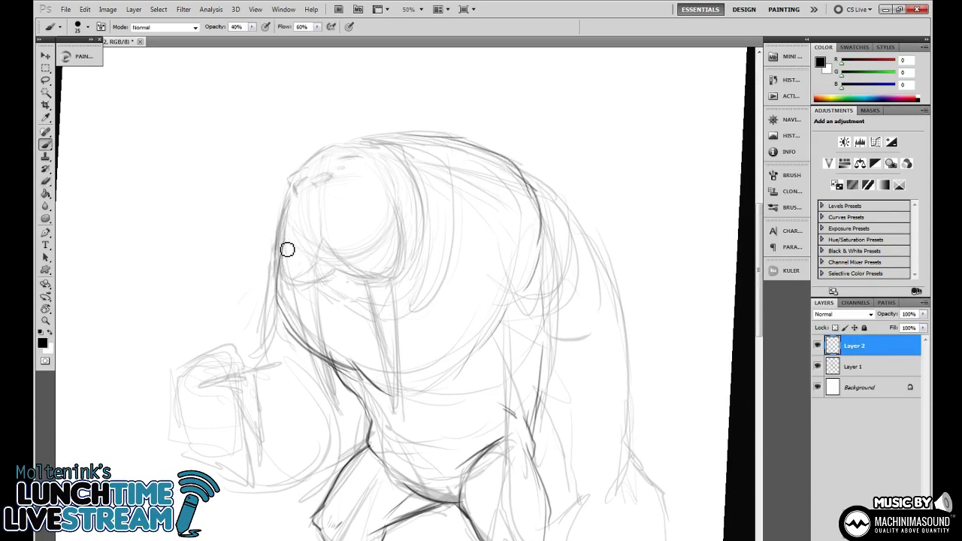
mouse_move(287, 250)
mouse_down()
mouse_move(316, 351)
mouse_move(308, 346)
mouse_move(289, 227)
mouse_move(288, 312)
mouse_move(286, 258)
mouse_up()
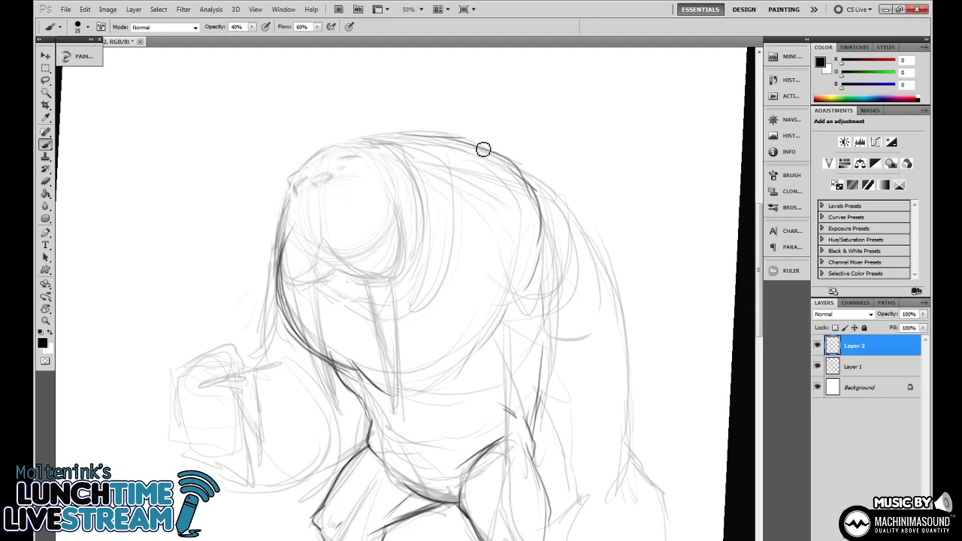
Reinforce the torso's right contour down to the lower belly and add a curved line across the upper back.
mouse_move(483, 149)
mouse_down()
mouse_move(532, 188)
mouse_move(519, 294)
mouse_up()
drag(529, 211, 520, 305)
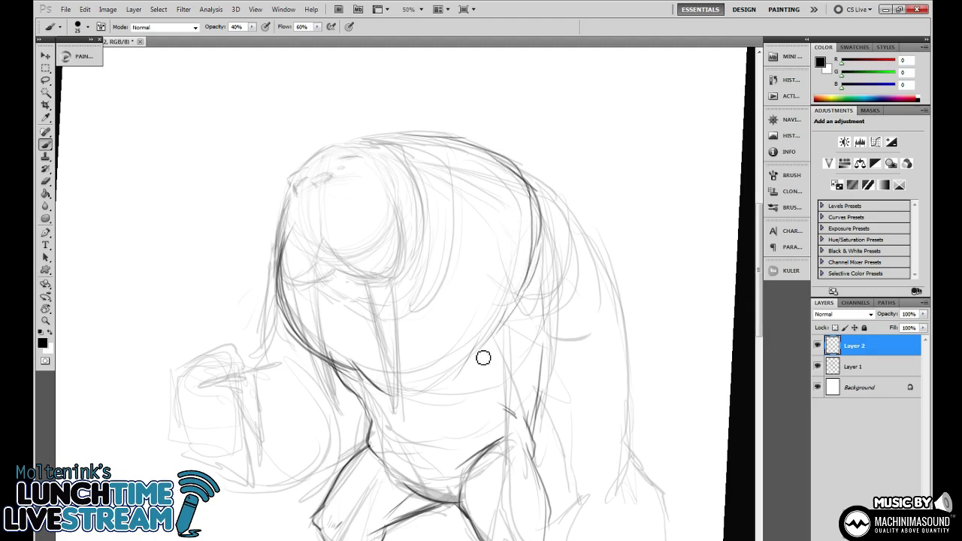
mouse_move(452, 391)
mouse_down()
mouse_move(499, 338)
mouse_move(507, 348)
mouse_move(503, 274)
mouse_move(463, 341)
mouse_up()
scroll(499, 338, down, 1)
drag(481, 264, 488, 229)
drag(452, 112, 483, 212)
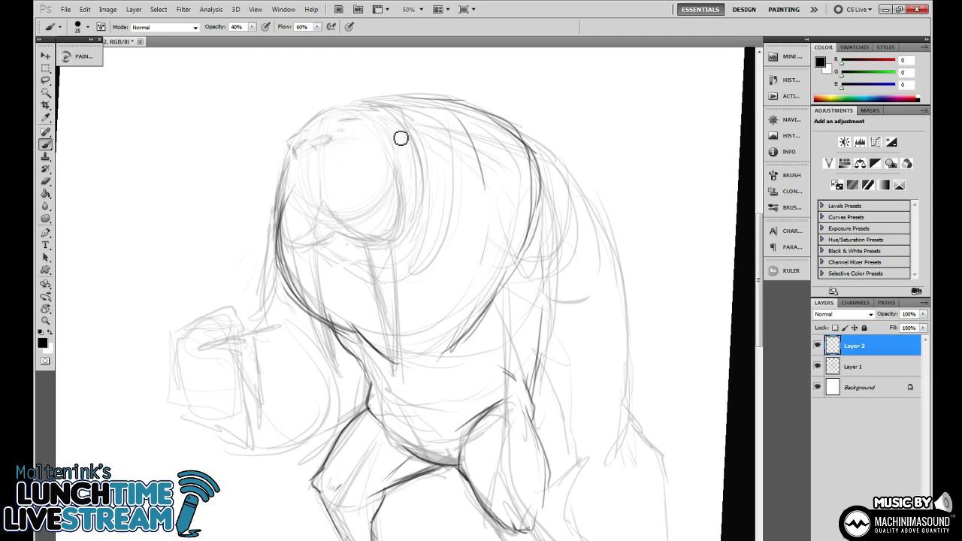
Draw the right-hand nostril on the creature's face at 300% zoom.
drag(438, 246, 442, 273)
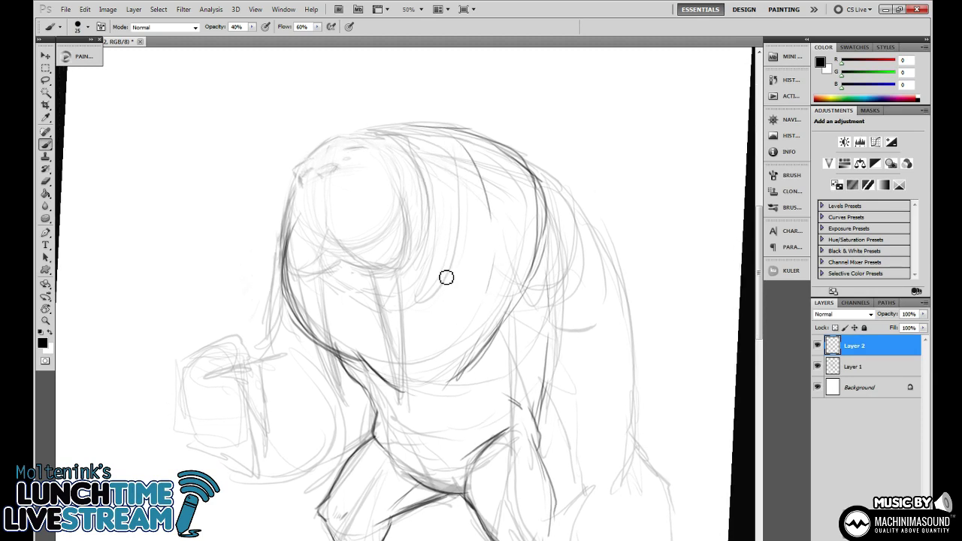
double_click(564, 19)
click(644, 10)
mouse_move(441, 187)
mouse_down()
mouse_move(523, 217)
mouse_move(476, 177)
mouse_move(452, 321)
mouse_up()
key(ctrl+plus)
key(ctrl+plus)
key(ctrl+plus)
key(ctrl+plus)
drag(374, 250, 455, 404)
drag(440, 232, 420, 272)
mouse_move(439, 233)
mouse_down()
mouse_move(454, 218)
mouse_move(473, 235)
mouse_move(446, 248)
mouse_up()
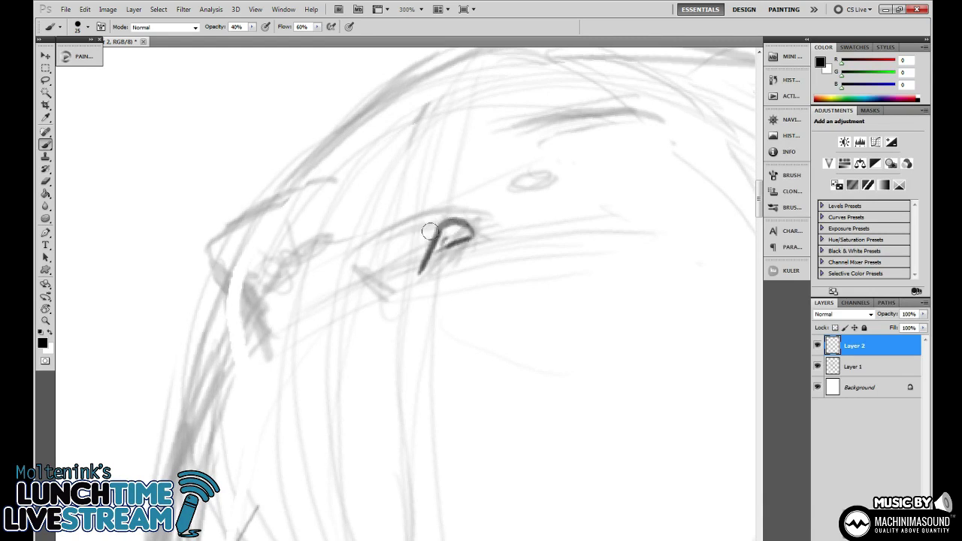
Draw the half-closed right-hand eye with a heavy brow ridge above it and a crease beside the brow.
mouse_move(510, 168)
mouse_down()
mouse_move(558, 176)
mouse_move(524, 180)
mouse_move(555, 213)
mouse_up()
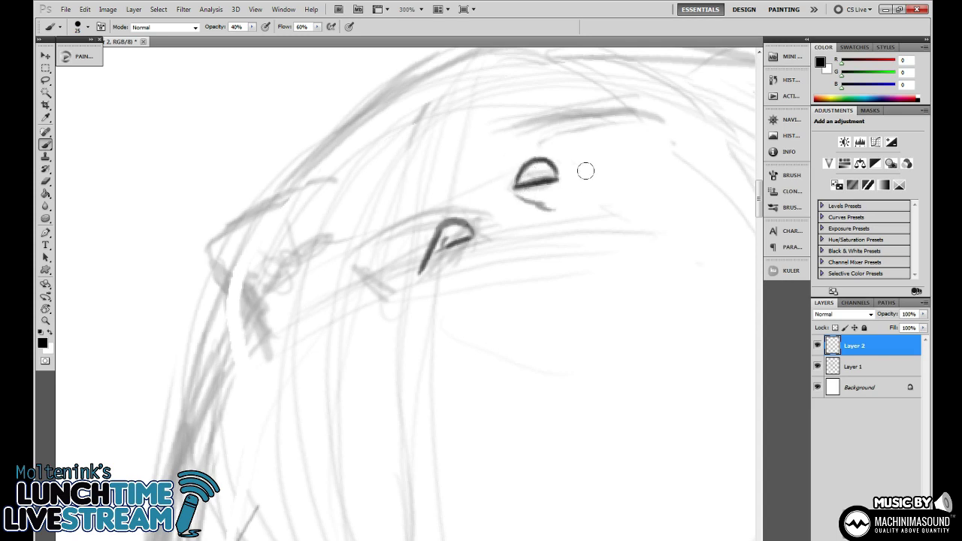
drag(594, 156, 521, 224)
mouse_move(403, 226)
mouse_down()
mouse_move(535, 203)
mouse_move(457, 228)
mouse_up()
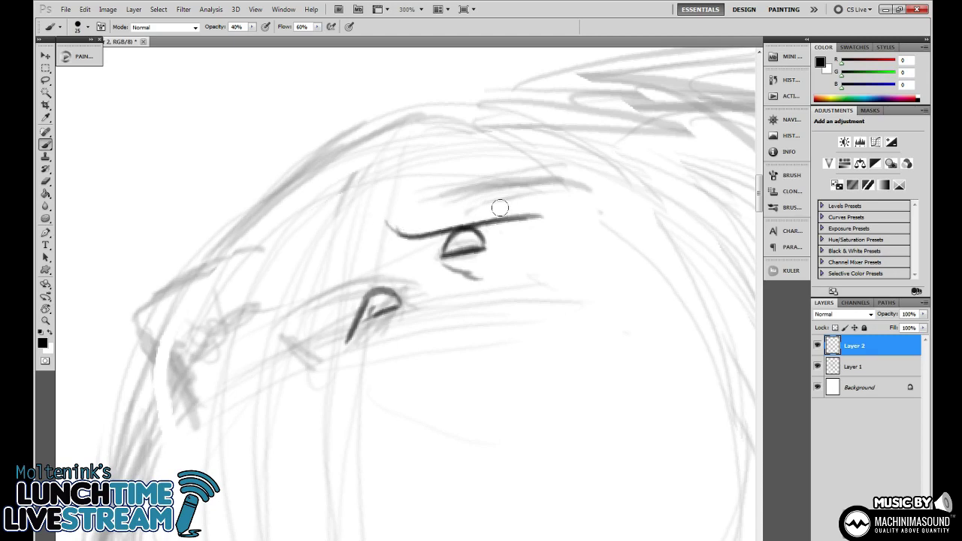
mouse_move(382, 188)
mouse_down()
mouse_move(504, 151)
mouse_move(580, 167)
mouse_move(387, 159)
mouse_move(381, 206)
mouse_up()
mouse_move(382, 197)
mouse_down()
mouse_move(486, 132)
mouse_move(505, 146)
mouse_up()
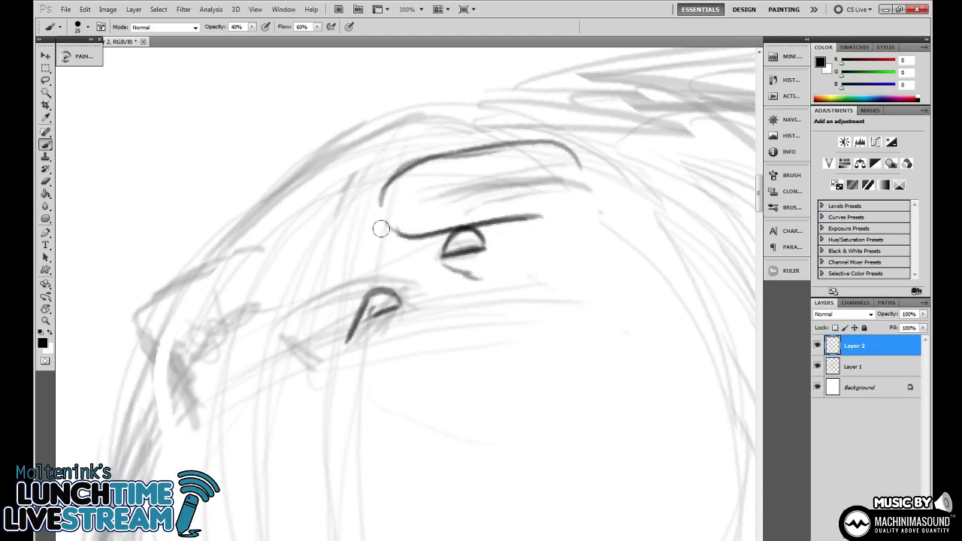
drag(346, 175, 387, 242)
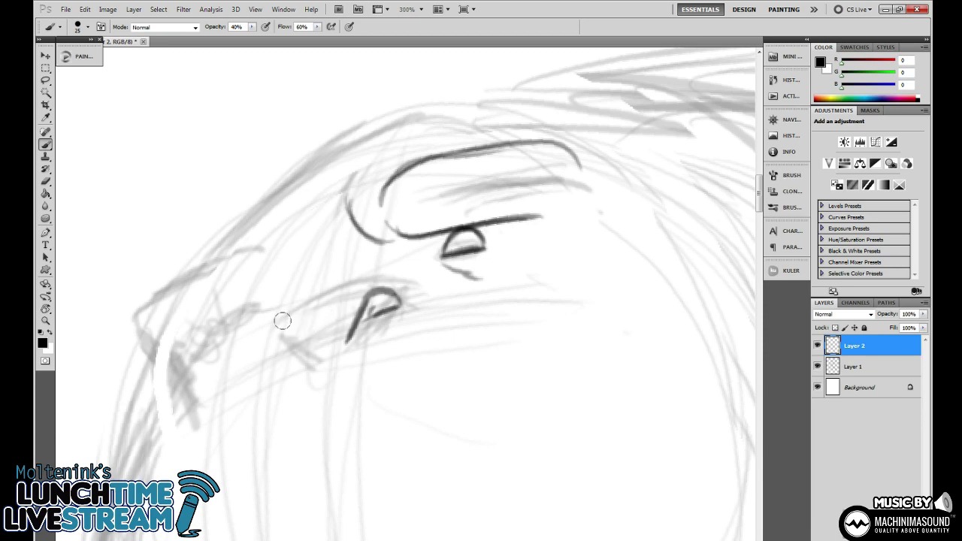
Draw the left-hand nostril, darken the right-hand one, and outline the nose between them.
mouse_move(264, 320)
mouse_down()
mouse_move(309, 342)
mouse_move(264, 334)
mouse_move(276, 327)
mouse_move(268, 344)
mouse_move(263, 335)
mouse_move(281, 351)
mouse_up()
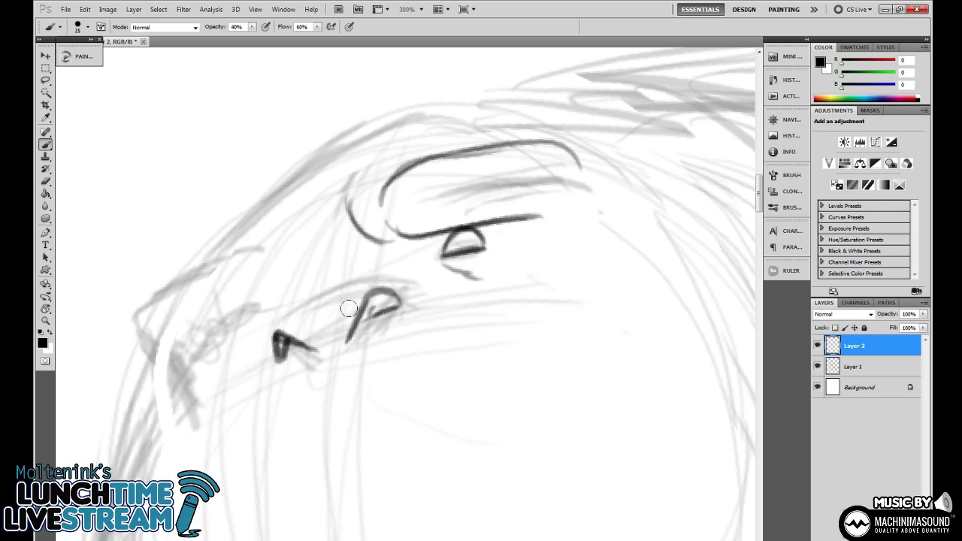
mouse_move(348, 309)
mouse_down()
mouse_move(376, 299)
mouse_move(375, 276)
mouse_move(342, 292)
mouse_up()
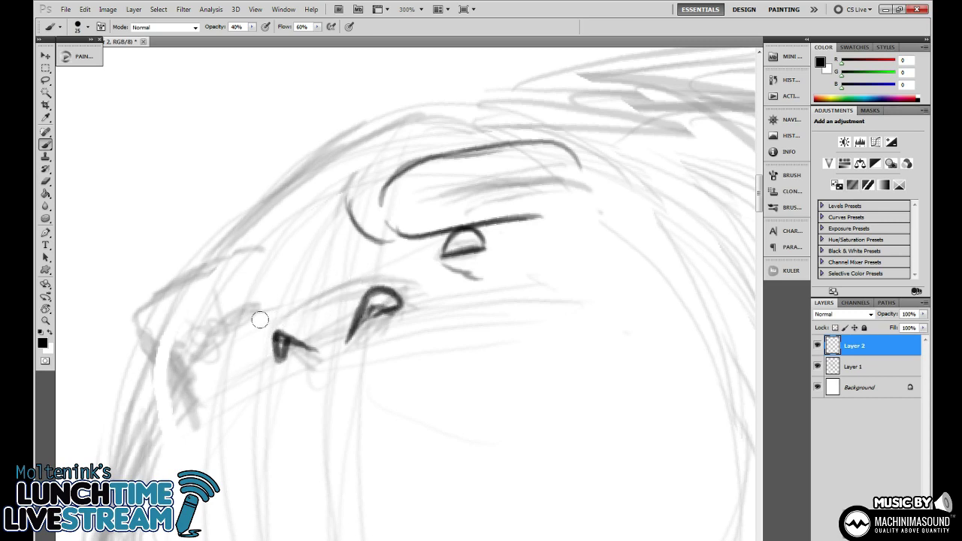
mouse_move(267, 352)
mouse_down()
mouse_move(264, 318)
mouse_move(291, 323)
mouse_up()
mouse_move(354, 300)
mouse_down()
mouse_move(366, 275)
mouse_move(320, 273)
mouse_move(264, 301)
mouse_move(338, 291)
mouse_up()
drag(291, 334, 339, 348)
Clean up the nose's left edge with the Eraser and darken the nose contours with the Brush.
key(ctrl+minus)
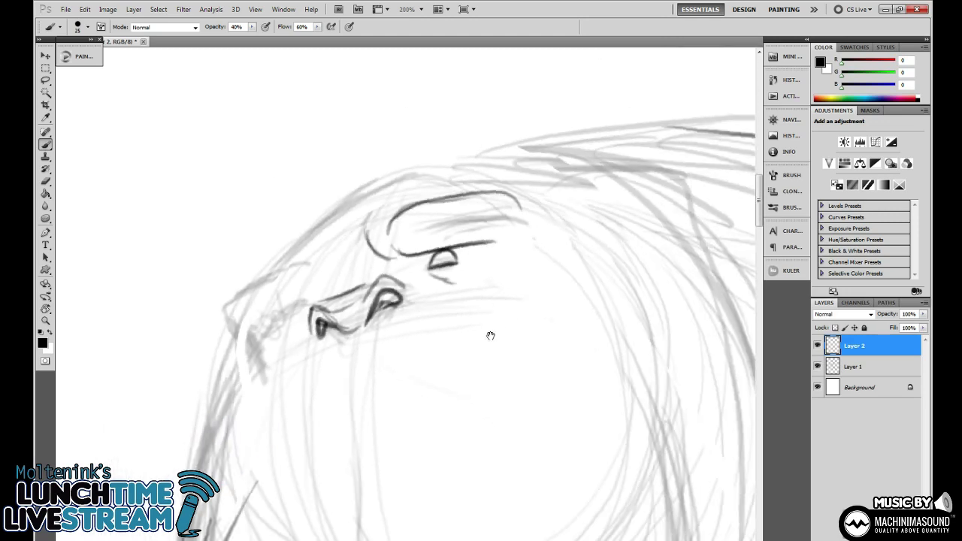
drag(491, 336, 549, 301)
key(e)
drag(364, 283, 365, 293)
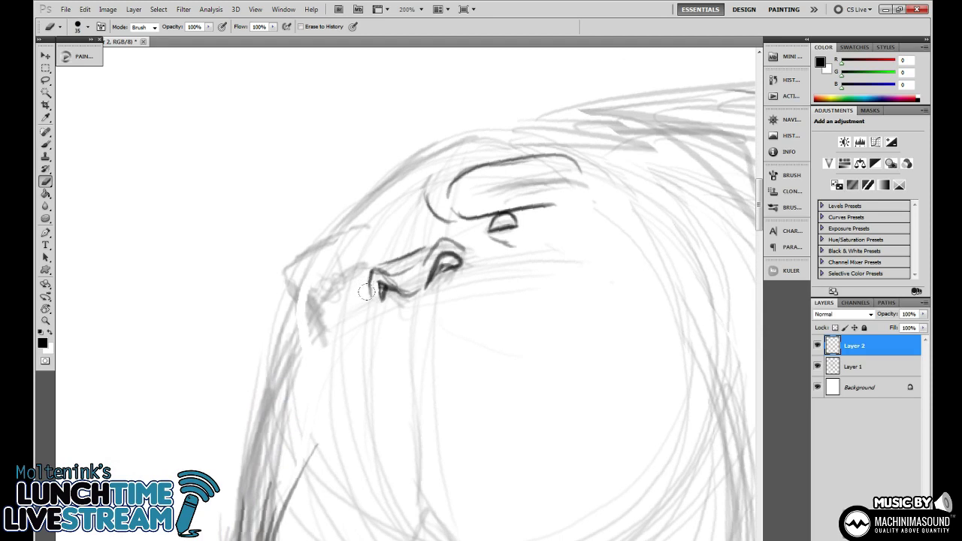
key(b)
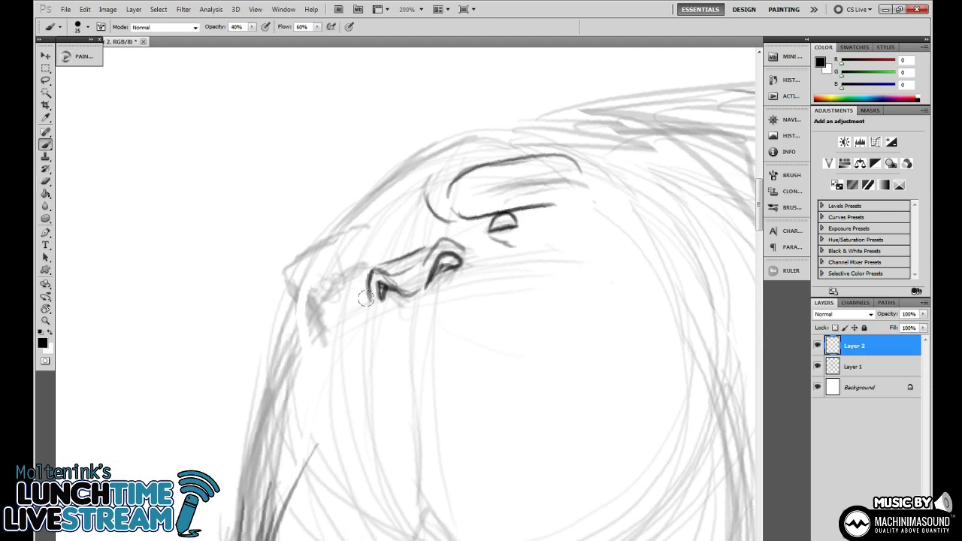
drag(383, 272, 418, 281)
drag(372, 259, 429, 235)
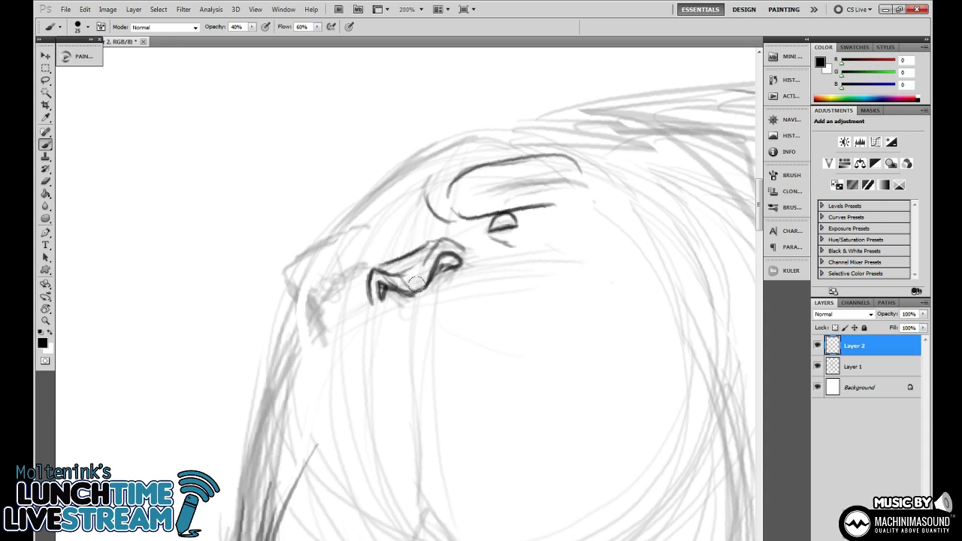
Draw the left-hand eye's lid line and the rounded brow ridge above it.
drag(505, 276, 513, 279)
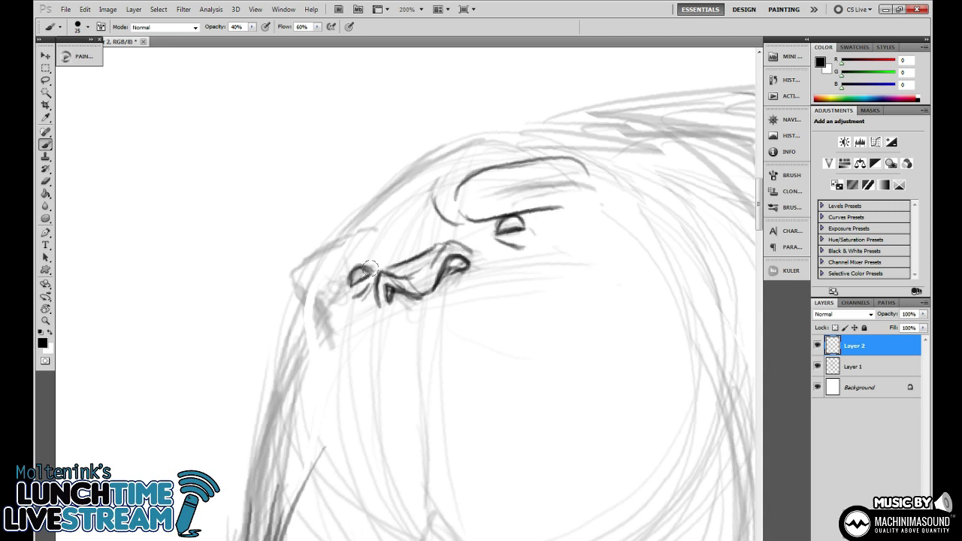
mouse_move(344, 281)
mouse_down()
mouse_move(369, 252)
mouse_move(310, 281)
mouse_move(374, 252)
mouse_up()
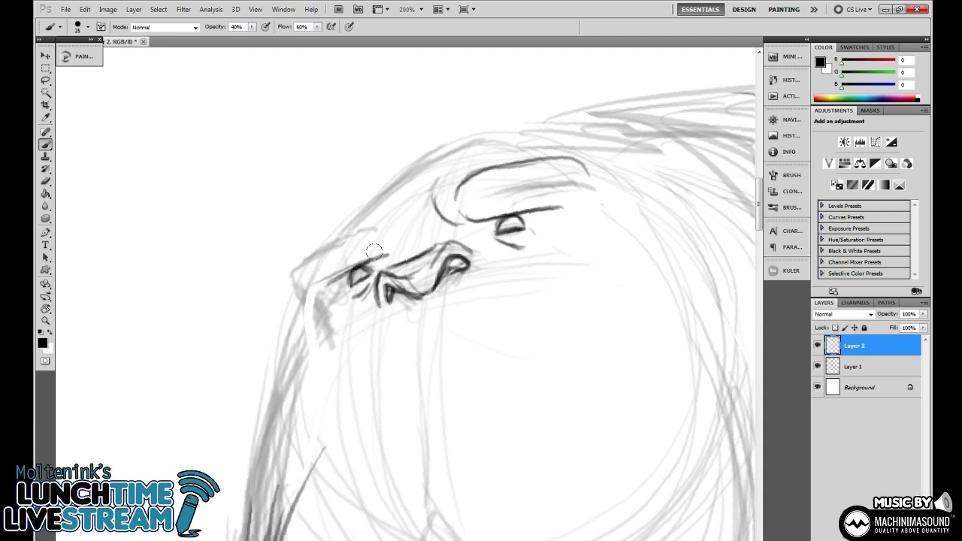
drag(295, 290, 358, 211)
drag(293, 286, 371, 216)
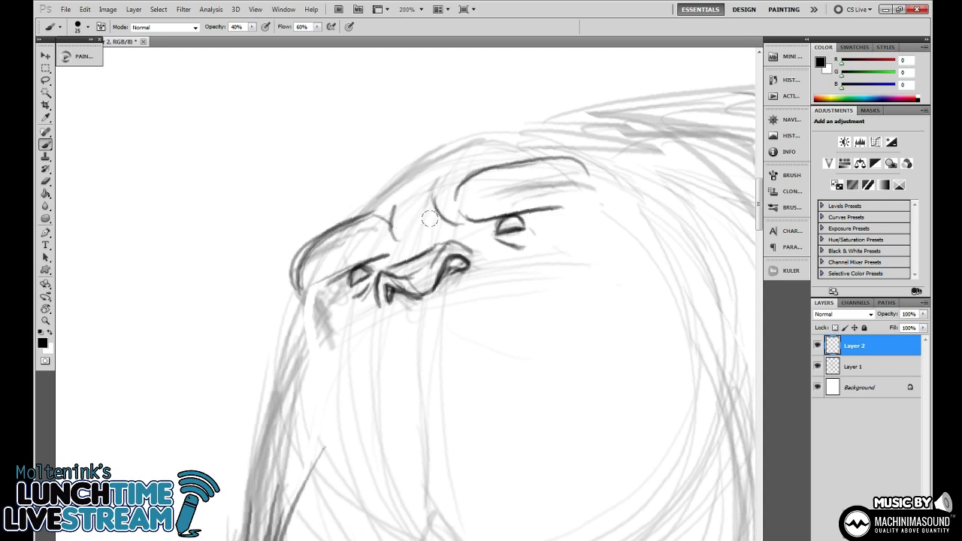
Outline the top of the head with dark strokes from the left-hand brow over the crown to the back of the forehead.
mouse_move(394, 204)
mouse_down()
mouse_move(392, 231)
mouse_move(505, 114)
mouse_move(605, 139)
mouse_up()
mouse_move(339, 223)
mouse_down()
mouse_move(474, 137)
mouse_move(605, 144)
mouse_up()
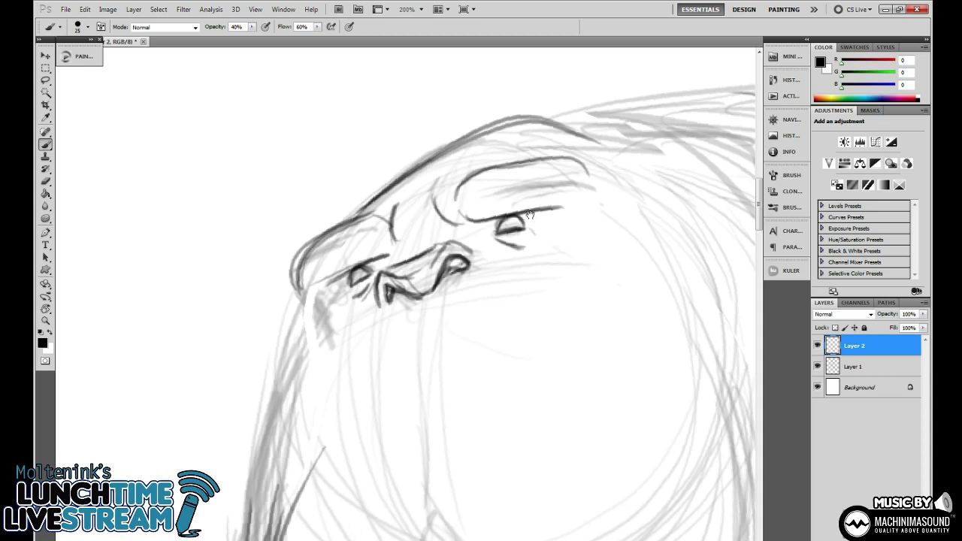
drag(530, 216, 454, 209)
mouse_move(276, 203)
mouse_down()
mouse_move(436, 102)
mouse_move(531, 139)
mouse_up()
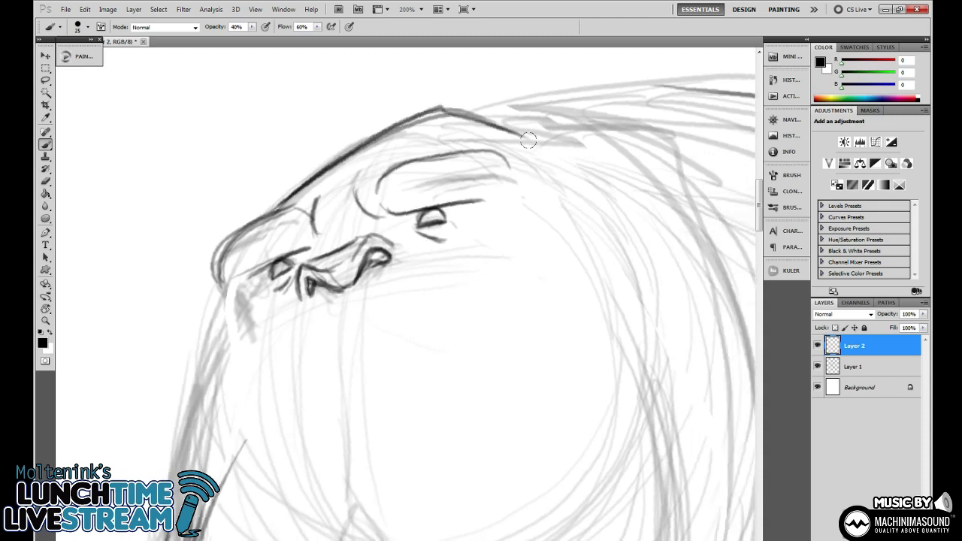
Draw the notched face contour below the left-hand brow and a short cheek fold running down beside it.
drag(533, 260, 618, 117)
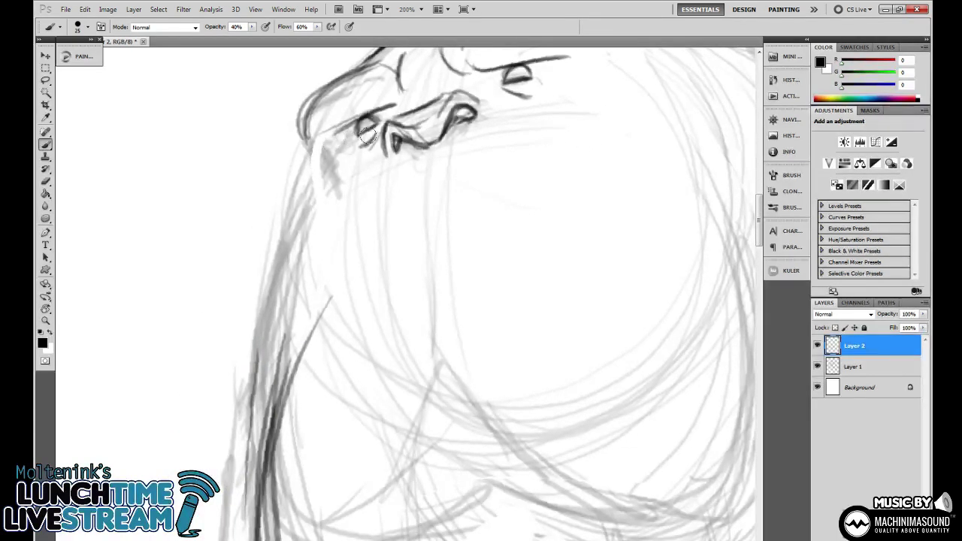
drag(376, 136, 345, 162)
drag(306, 134, 329, 152)
drag(309, 140, 332, 160)
drag(331, 160, 315, 188)
drag(335, 157, 293, 231)
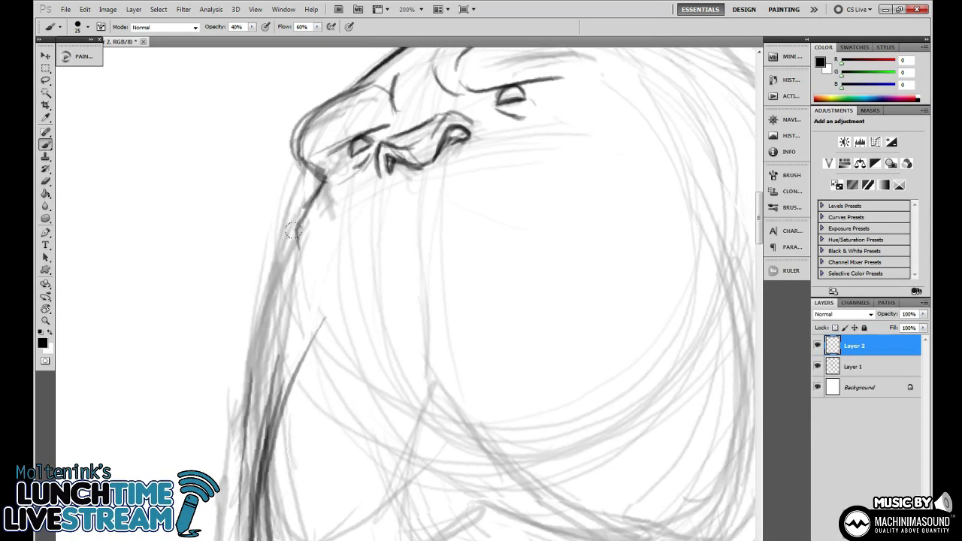
mouse_move(328, 167)
mouse_down()
mouse_move(302, 214)
mouse_move(318, 220)
mouse_move(351, 178)
mouse_up()
drag(403, 148, 362, 190)
drag(284, 224, 257, 284)
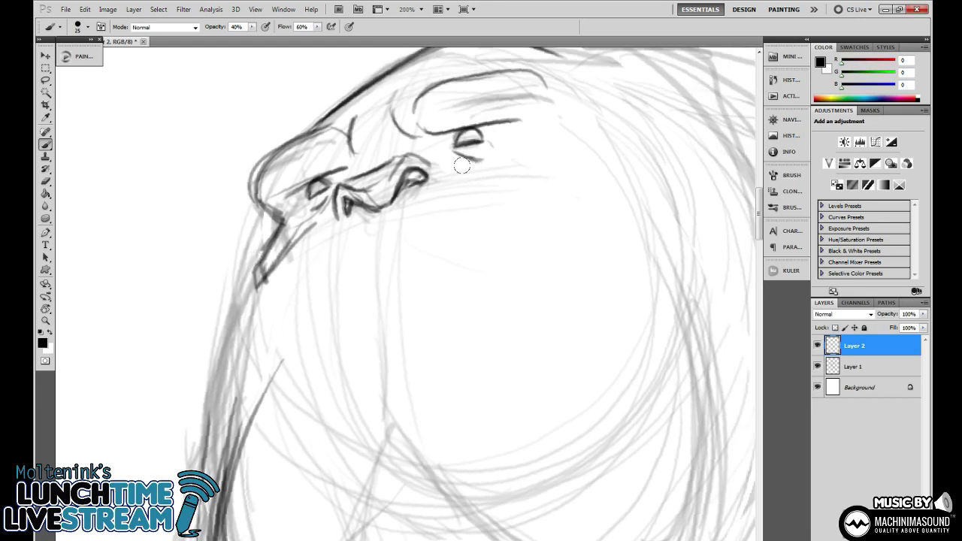
Draw the long curved outer edge of the left-hand jowl from below the eye, building it up with darker strokes.
drag(586, 267, 638, 155)
drag(331, 129, 269, 221)
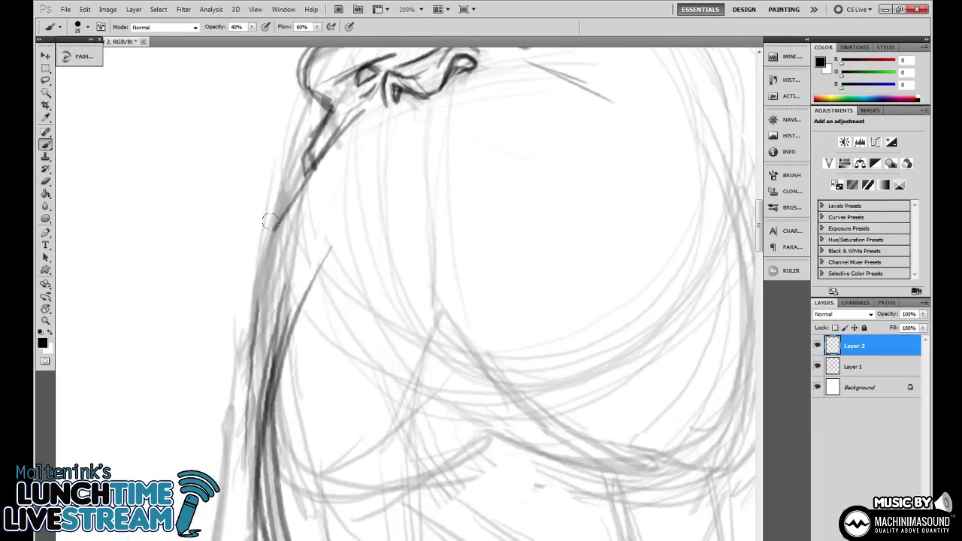
drag(347, 113, 285, 206)
drag(312, 160, 249, 358)
mouse_move(319, 155)
mouse_down()
mouse_move(262, 296)
mouse_move(242, 384)
mouse_up()
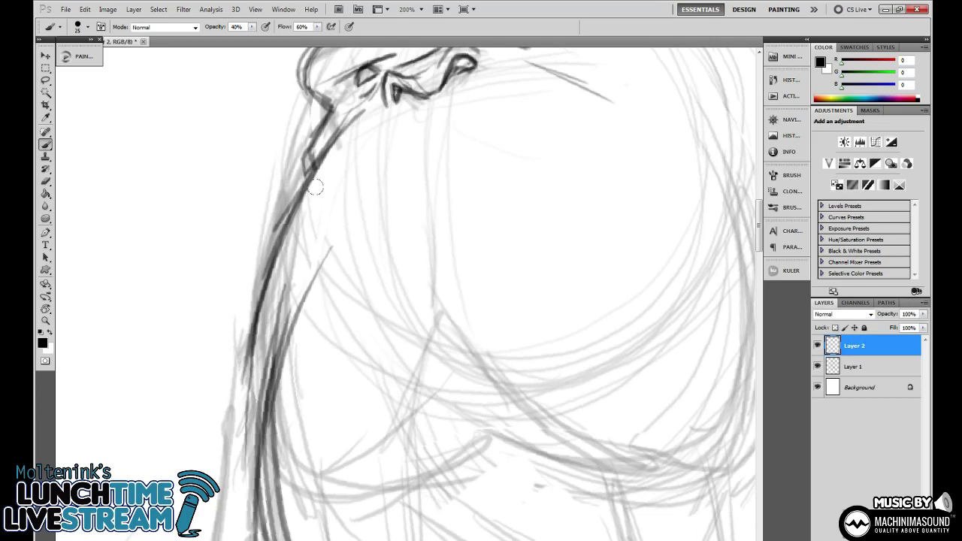
mouse_move(360, 96)
mouse_down()
mouse_move(263, 239)
mouse_move(248, 415)
mouse_up()
scroll(556, 256, down, 1)
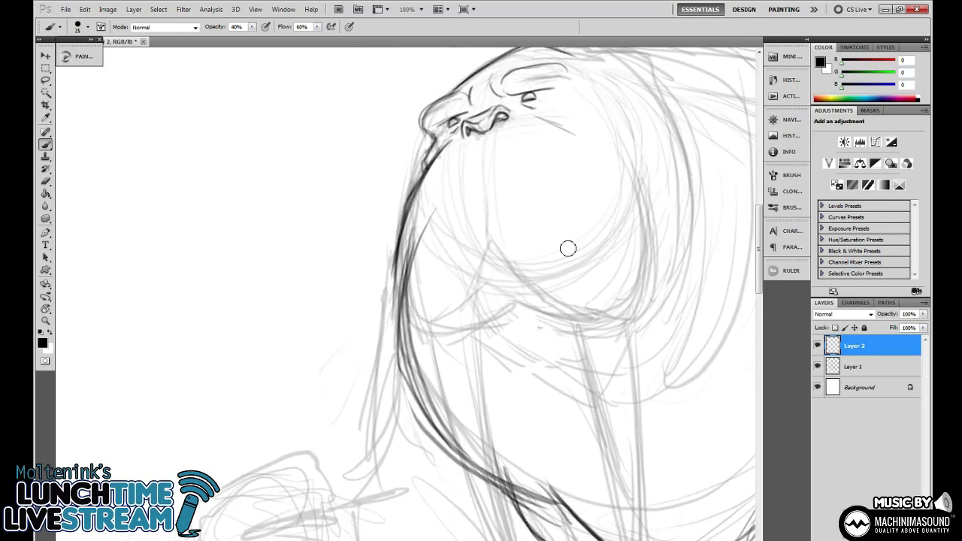
Reinforce the left-hand jowl's outer edge and remove the stray dark line just inside it.
mouse_move(411, 199)
mouse_down()
mouse_move(390, 292)
mouse_move(423, 381)
mouse_up()
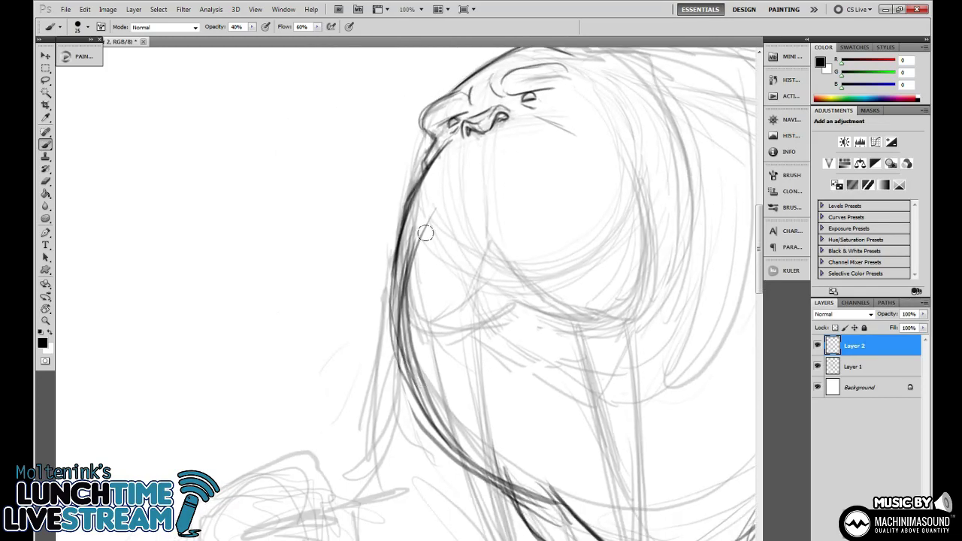
drag(426, 233, 412, 293)
drag(405, 252, 408, 298)
drag(401, 243, 432, 336)
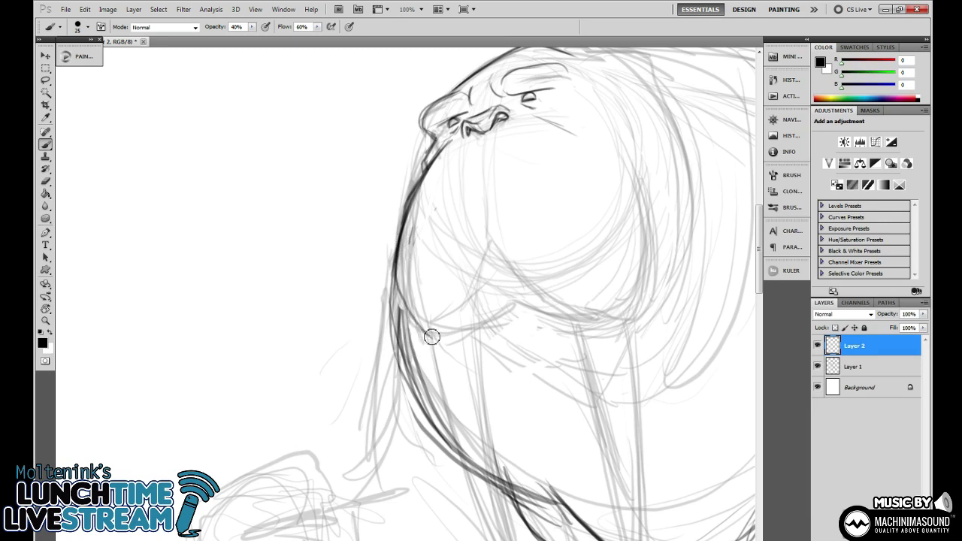
Draw the left-hand jowl's rounded lower edge, the pointed split of the upper lip, and the crease rising from it.
drag(404, 304, 450, 351)
mouse_move(396, 259)
mouse_down()
mouse_move(419, 327)
mouse_move(451, 344)
mouse_move(504, 301)
mouse_up()
drag(455, 345, 508, 297)
mouse_move(483, 326)
mouse_down()
mouse_move(510, 296)
mouse_move(491, 256)
mouse_move(543, 295)
mouse_up()
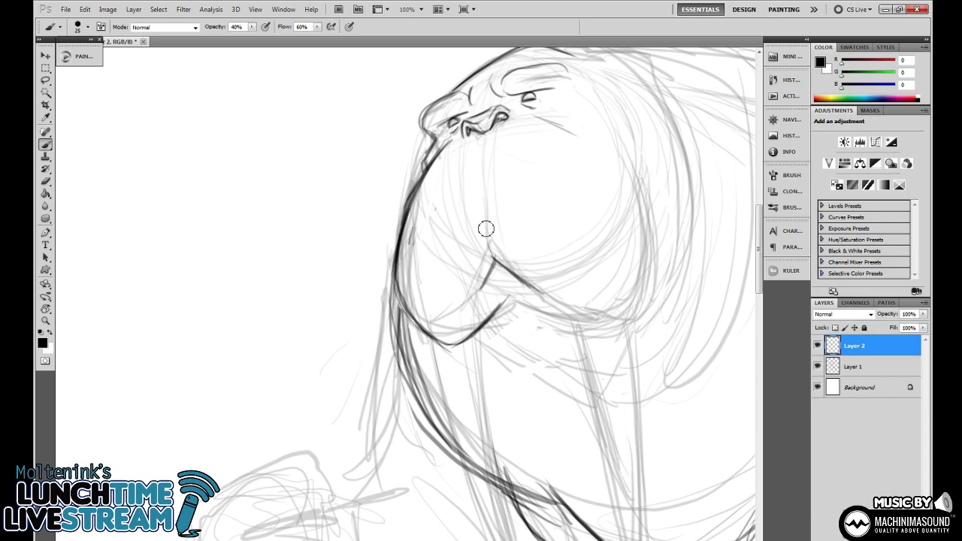
mouse_move(493, 256)
mouse_down()
mouse_move(485, 206)
mouse_move(516, 275)
mouse_move(485, 204)
mouse_up()
Outline the right-hand jowl from below the eye around its outer curve and along its lower edge.
drag(585, 216, 480, 242)
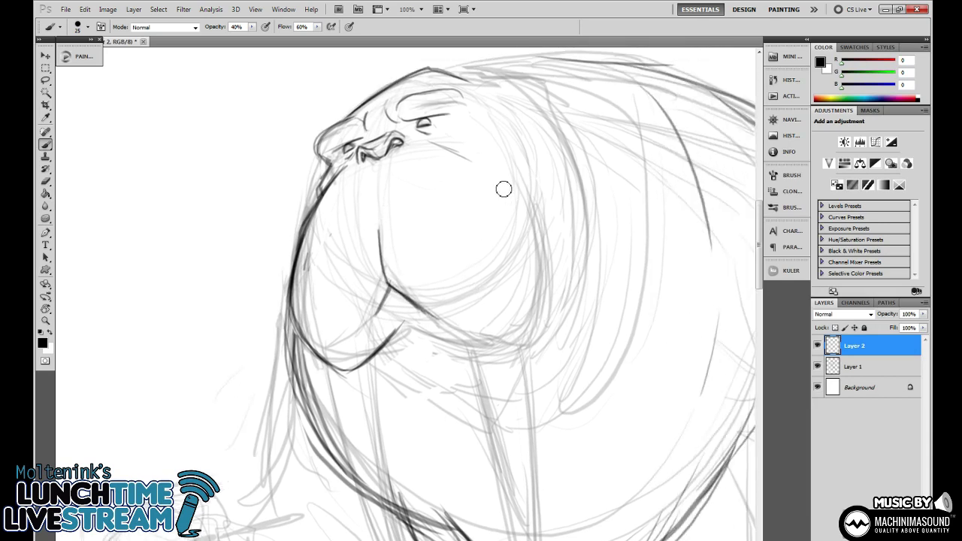
mouse_move(468, 149)
mouse_down()
mouse_move(526, 195)
mouse_move(499, 174)
mouse_move(544, 236)
mouse_move(520, 332)
mouse_up()
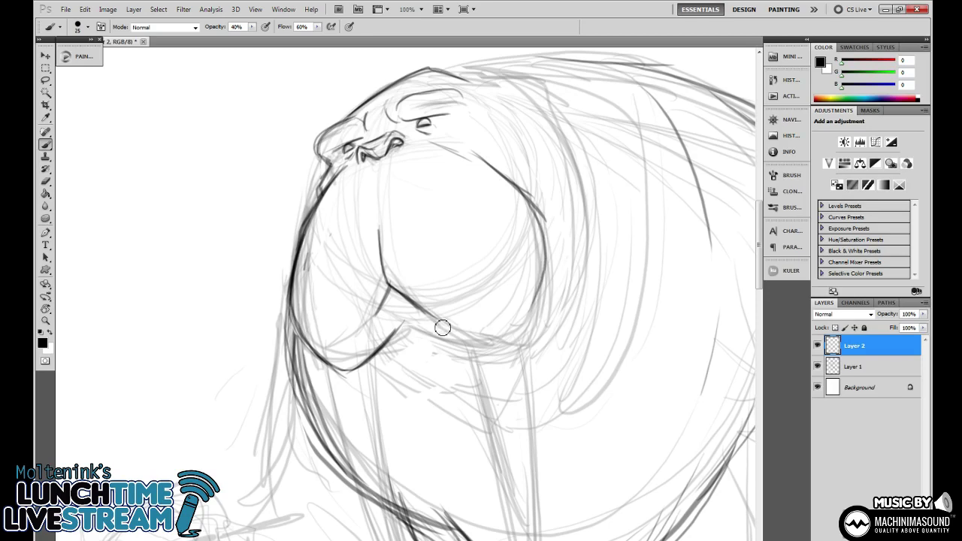
mouse_move(436, 324)
mouse_down()
mouse_move(509, 342)
mouse_move(475, 335)
mouse_move(544, 255)
mouse_up()
mouse_move(389, 346)
mouse_down()
mouse_move(452, 340)
mouse_move(407, 336)
mouse_move(519, 337)
mouse_up()
drag(424, 335, 517, 324)
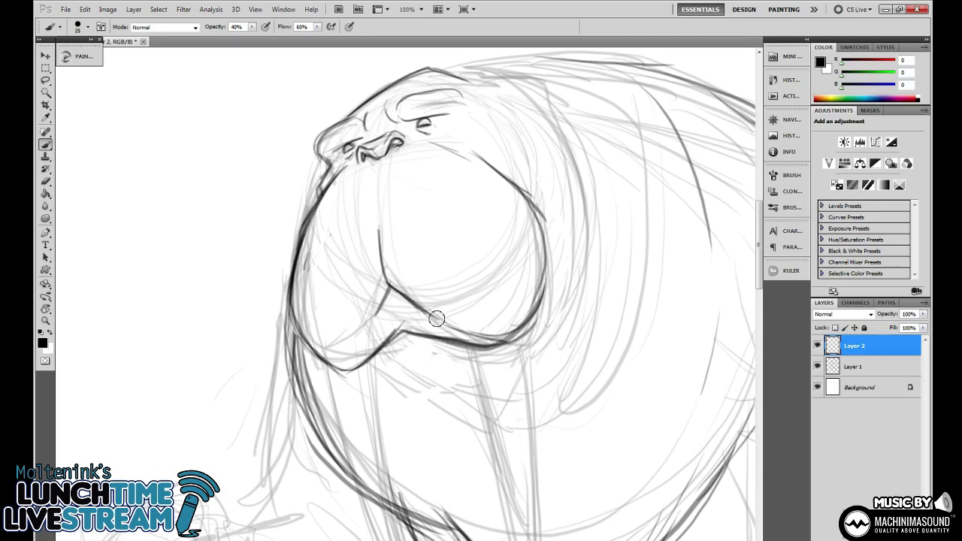
Rework the lines along the right-hand jowl's lower edge, undoing the unwanted strokes.
mouse_move(437, 319)
mouse_down()
mouse_move(491, 329)
mouse_move(524, 312)
mouse_move(463, 321)
mouse_move(502, 328)
mouse_move(535, 315)
mouse_up()
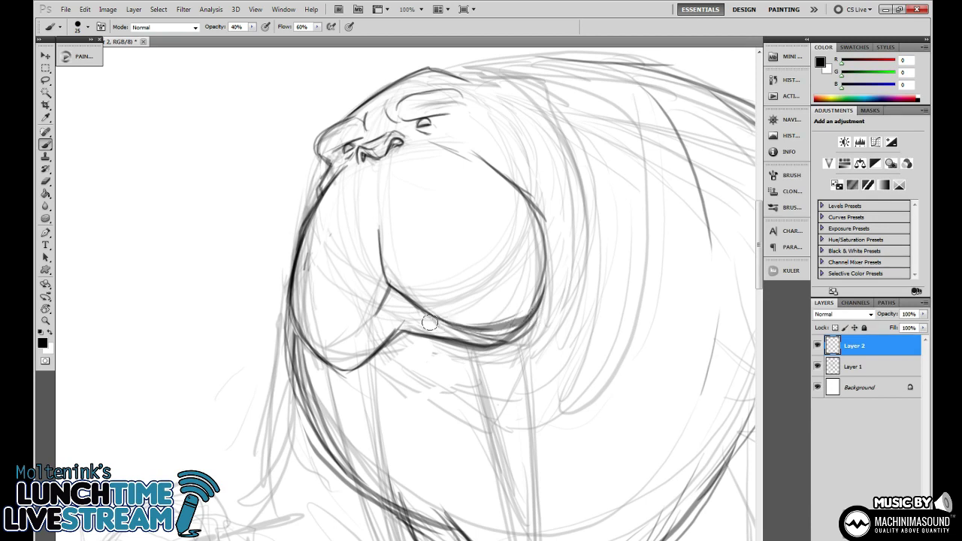
key(ctrl+alt+z)
key(ctrl+alt+z)
drag(408, 303, 476, 320)
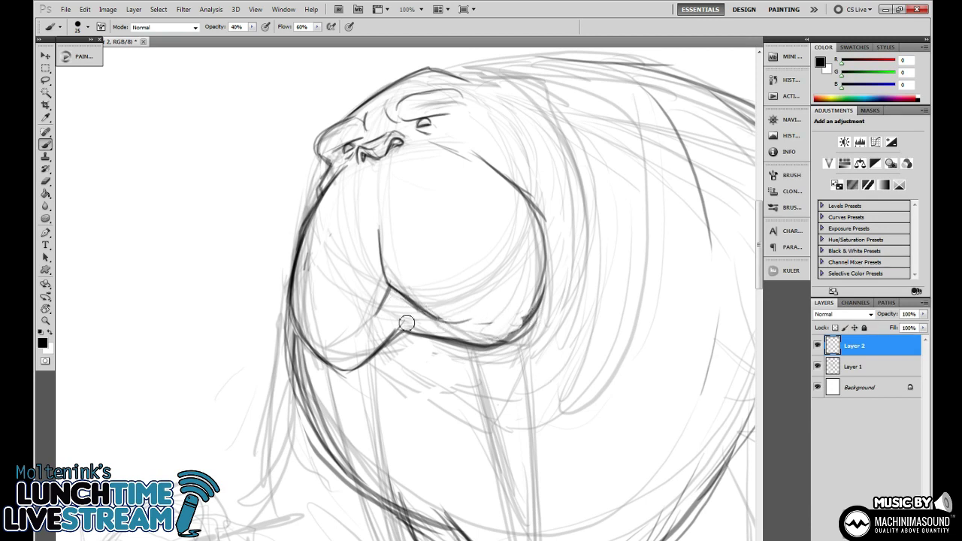
mouse_move(406, 331)
mouse_down()
mouse_move(511, 337)
mouse_move(472, 353)
mouse_move(519, 335)
mouse_up()
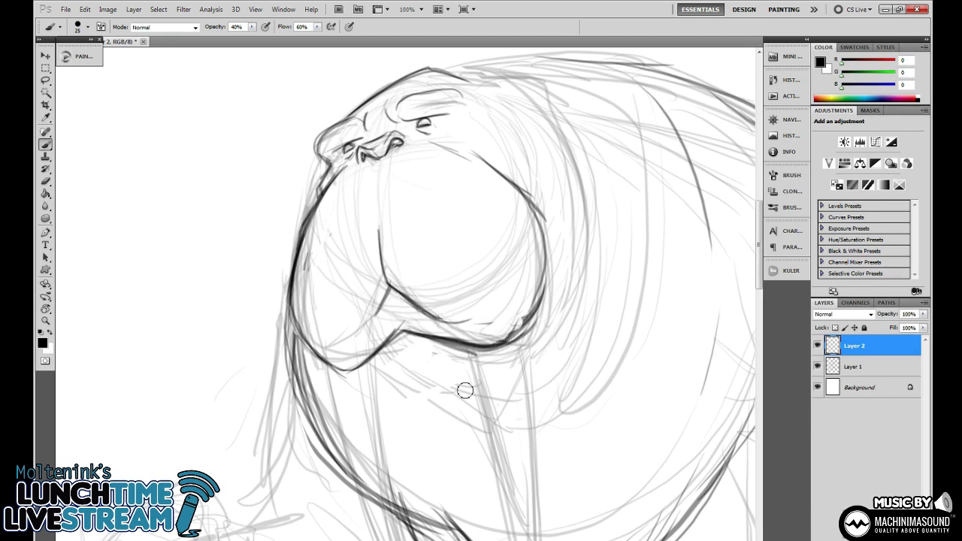
key(ctrl+alt+z)
key(ctrl+alt+z)
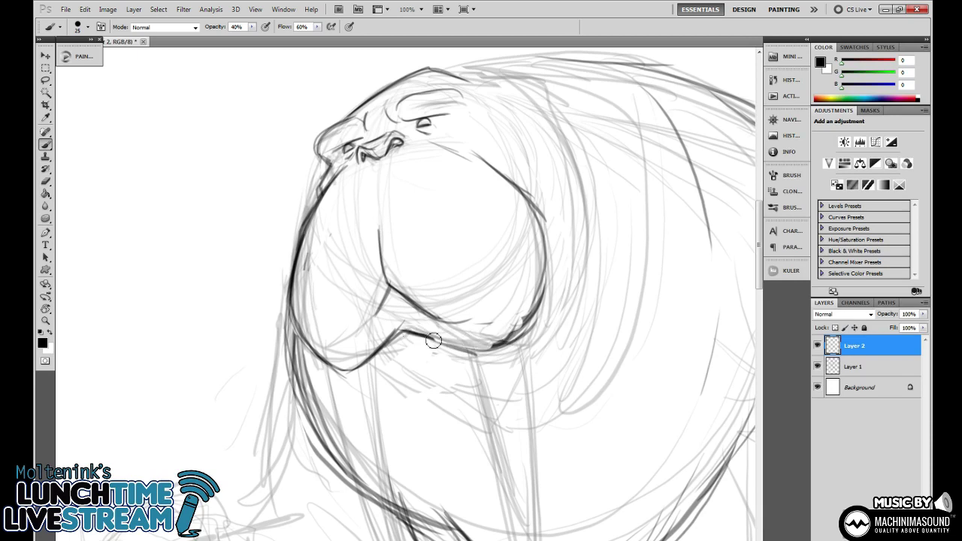
Darken the right-hand jowl's lower edge, extend the lip line above it, and lengthen the lip split toward the left-hand jowl.
mouse_move(433, 340)
mouse_down()
mouse_move(538, 314)
mouse_move(535, 302)
mouse_up()
mouse_move(416, 303)
mouse_down()
mouse_move(498, 318)
mouse_move(578, 289)
mouse_up()
drag(441, 256, 417, 291)
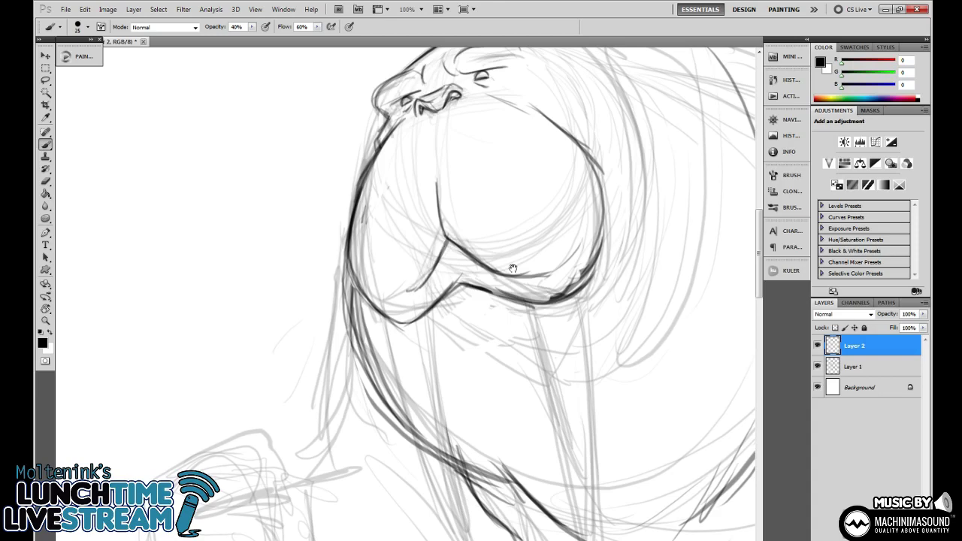
Draw the inner edge of the right-hand tusk running down from the jowl's lower edge.
drag(512, 268, 478, 264)
drag(541, 349, 490, 305)
drag(436, 240, 462, 343)
Draw two narrow whisker-pit marks on the lower part of the right-hand jowl.
drag(421, 76, 451, 263)
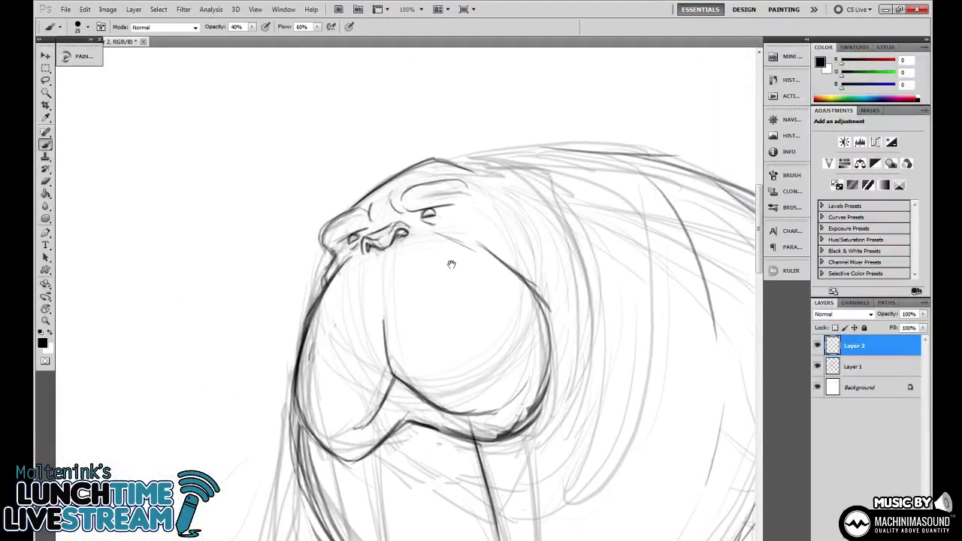
drag(434, 354, 436, 359)
drag(485, 279, 460, 234)
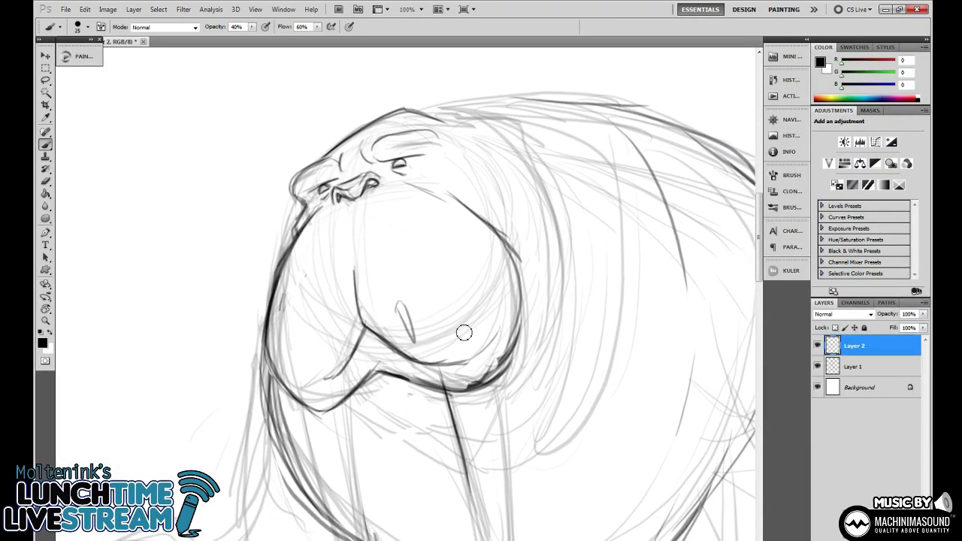
drag(454, 320, 460, 345)
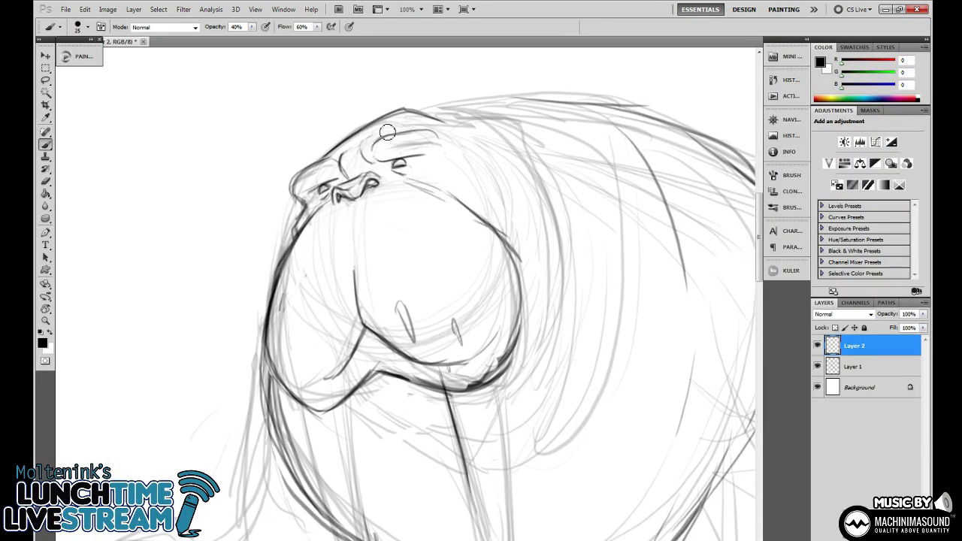
Draw a small folded ear behind the right-hand eye, with its inner fold and a curved skin line behind it.
drag(527, 221, 468, 225)
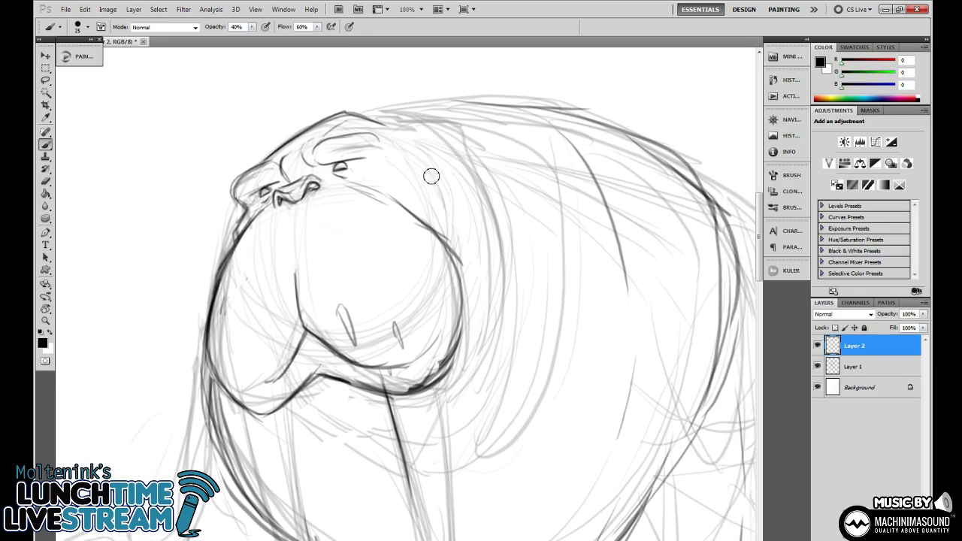
mouse_move(397, 149)
mouse_down()
mouse_move(418, 175)
mouse_move(423, 203)
mouse_up()
mouse_move(405, 164)
mouse_down()
mouse_move(413, 197)
mouse_move(410, 161)
mouse_move(405, 181)
mouse_up()
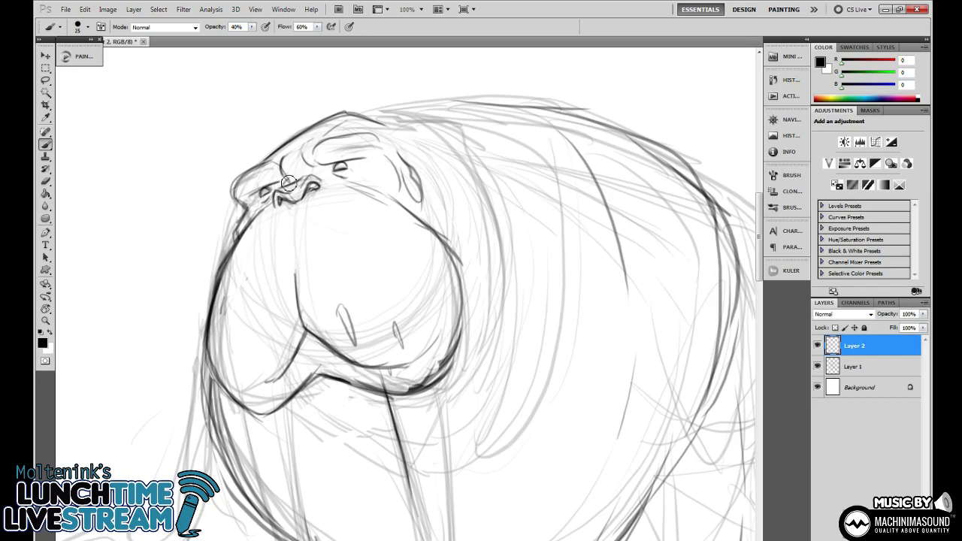
drag(474, 221, 458, 228)
drag(405, 179, 423, 211)
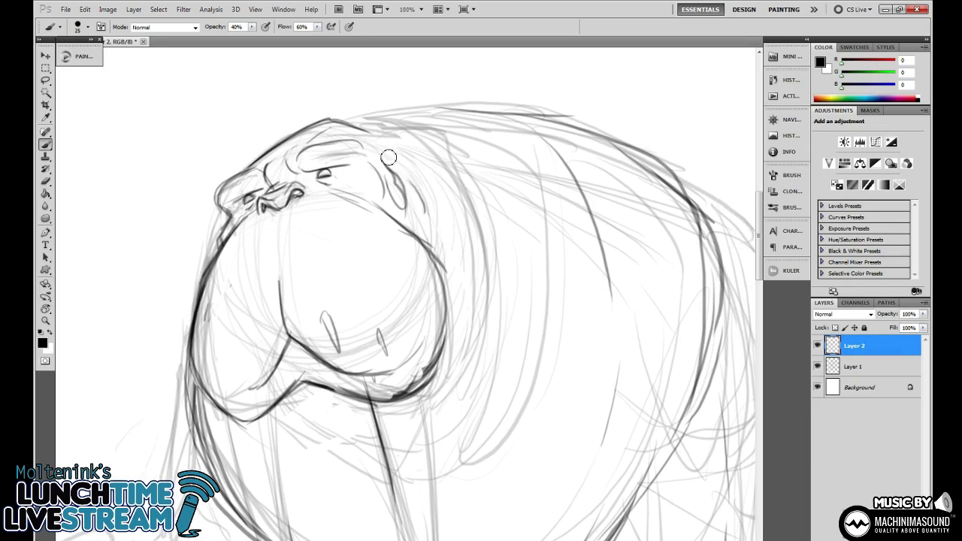
mouse_move(377, 140)
mouse_down()
mouse_move(431, 191)
mouse_move(435, 207)
mouse_up()
Add a small mark above the right-hand lip line and draw both edges of the left-hand tusk down to its tip.
drag(483, 324, 506, 196)
drag(379, 228, 387, 245)
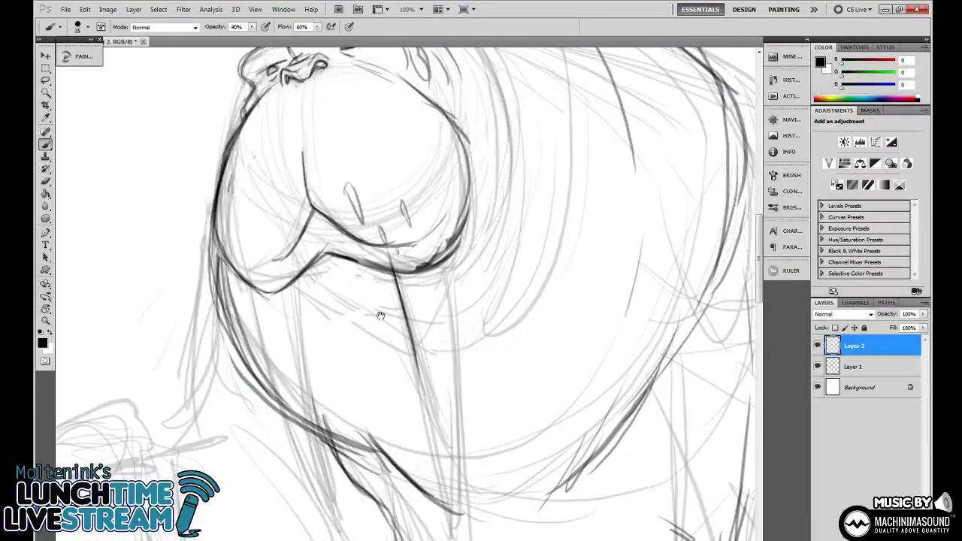
drag(378, 295, 426, 243)
drag(340, 209, 357, 345)
drag(346, 284, 398, 503)
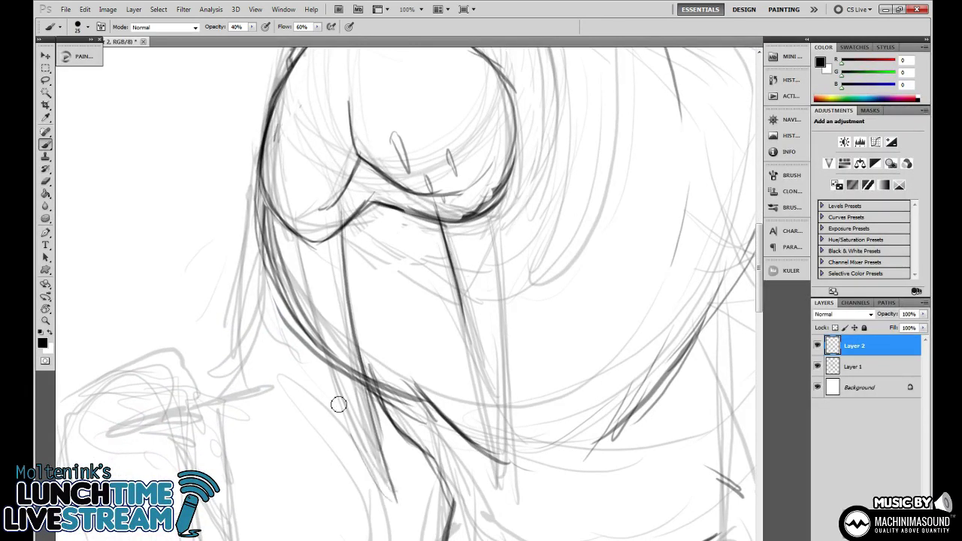
mouse_move(292, 217)
mouse_down()
mouse_move(307, 297)
mouse_move(396, 506)
mouse_up()
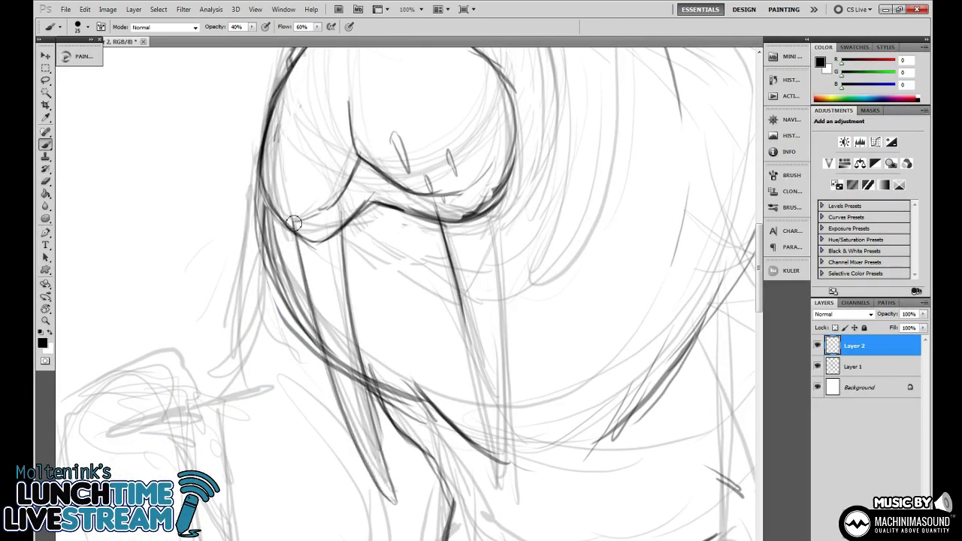
Redraw the left-hand jowl's lower edge around the tusk's root and darken the tusk's outer edge.
mouse_move(294, 223)
mouse_down()
mouse_move(327, 206)
mouse_move(350, 237)
mouse_up()
drag(283, 250, 301, 238)
drag(470, 237, 449, 258)
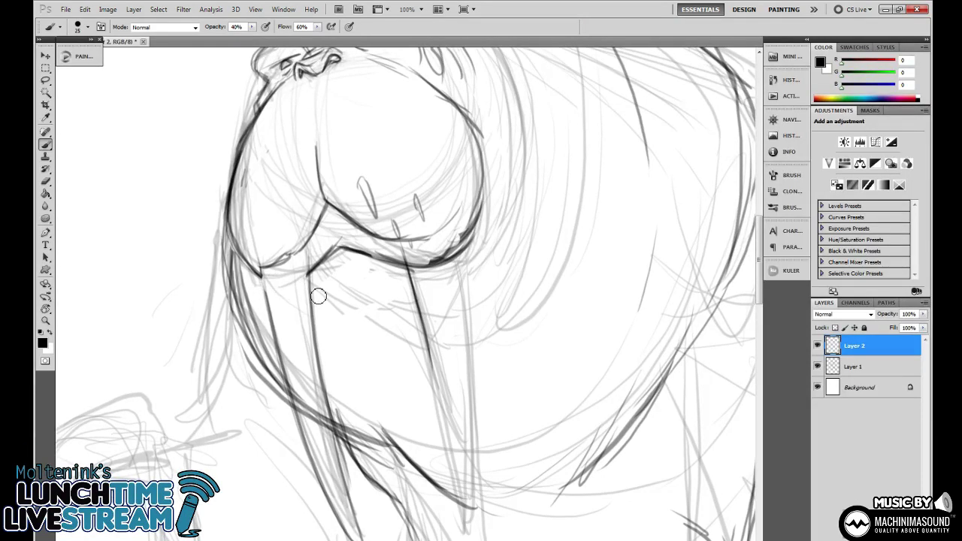
mouse_move(260, 272)
mouse_down()
mouse_move(282, 376)
mouse_move(309, 423)
mouse_up()
Erase the body contour crossing the left-hand tusk, and darken the tusk's inner edge with the Brush.
key(e)
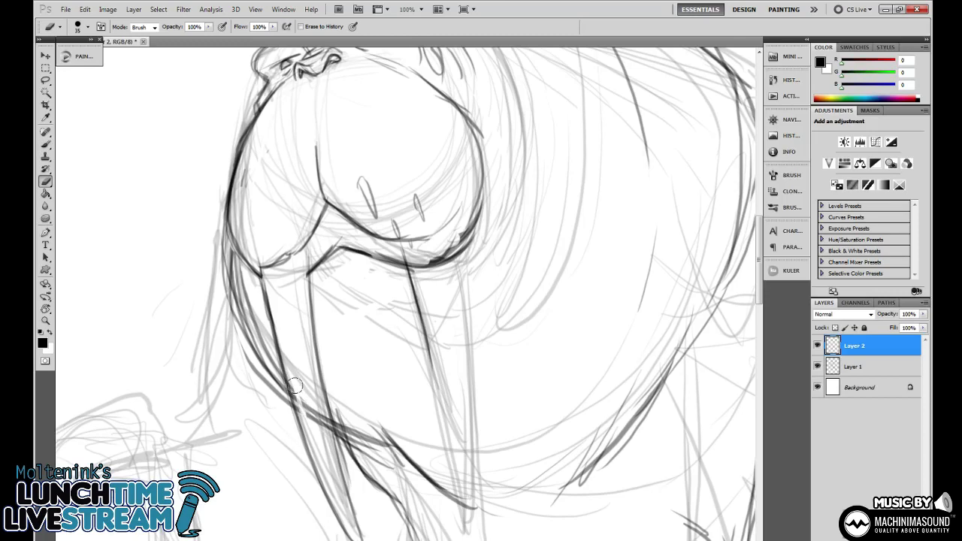
drag(294, 385, 320, 406)
key(b)
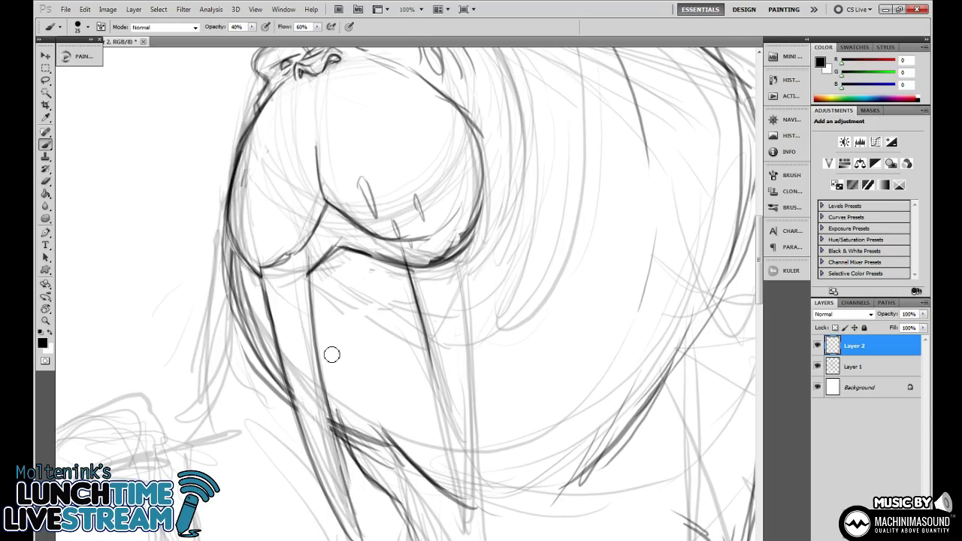
drag(308, 270, 355, 530)
drag(381, 422, 352, 363)
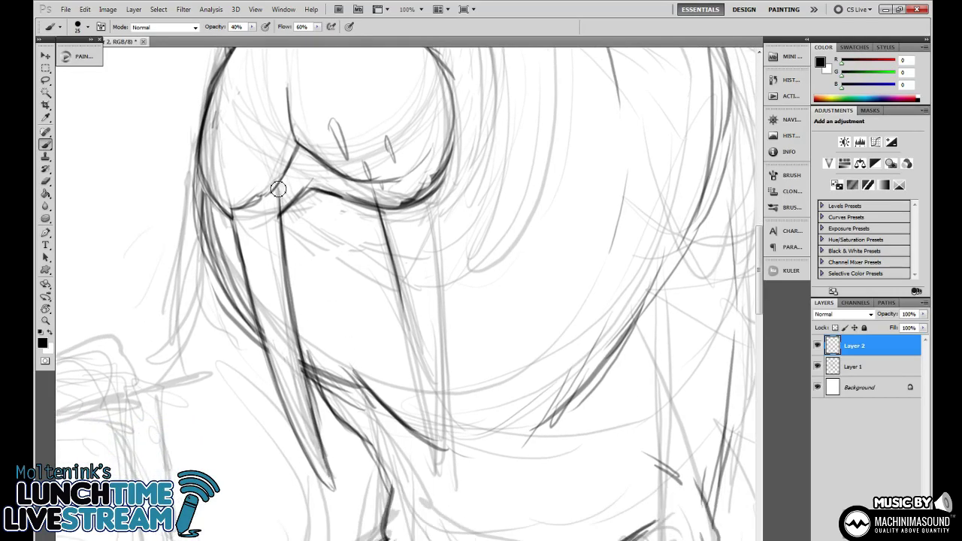
drag(279, 203, 299, 374)
Draw narrow whisker-pit marks across the left-hand jowl and add more small ones on the right-hand jowl.
mouse_move(234, 212)
mouse_down()
mouse_move(256, 206)
mouse_move(265, 185)
mouse_up()
mouse_move(233, 158)
mouse_down()
mouse_move(243, 229)
mouse_move(261, 230)
mouse_move(237, 279)
mouse_up()
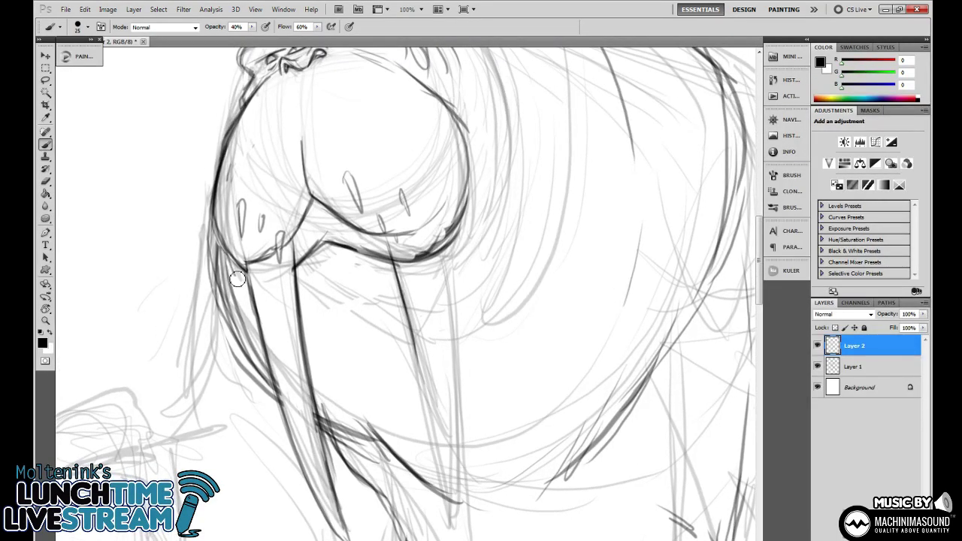
drag(275, 178, 276, 196)
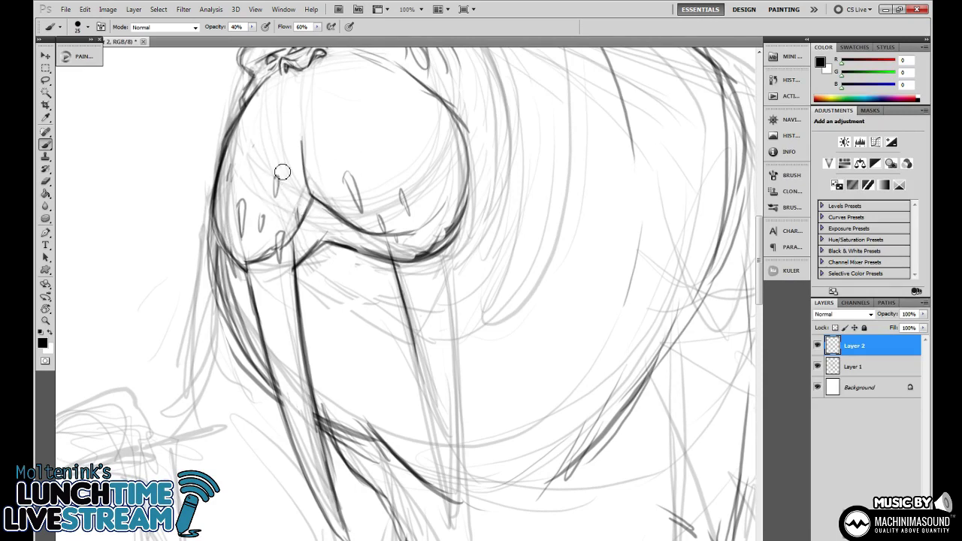
drag(327, 160, 329, 175)
drag(426, 226, 430, 208)
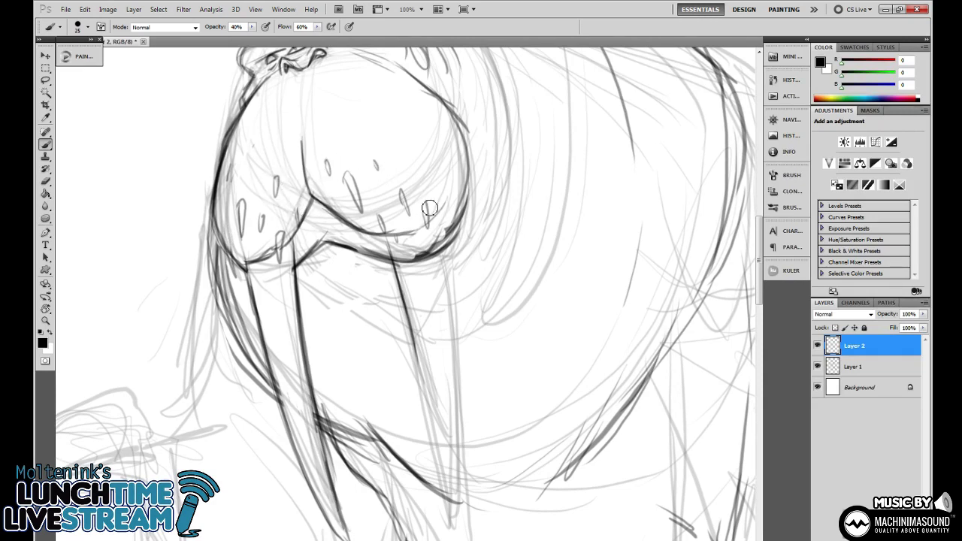
Erase the lip line crossing the right-hand tusk's root and draw both tusk edges down to the tip with the Brush.
key(e)
mouse_move(402, 263)
mouse_down()
mouse_move(436, 254)
mouse_move(441, 272)
mouse_up()
key(b)
mouse_move(451, 231)
mouse_down()
mouse_move(444, 213)
mouse_move(451, 519)
mouse_up()
drag(389, 264, 452, 528)
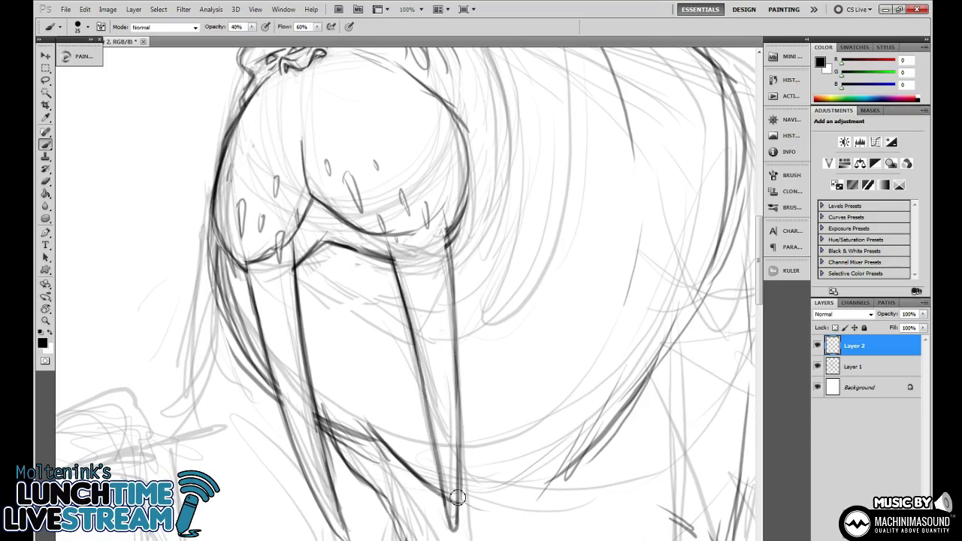
drag(388, 242, 398, 305)
drag(296, 239, 251, 268)
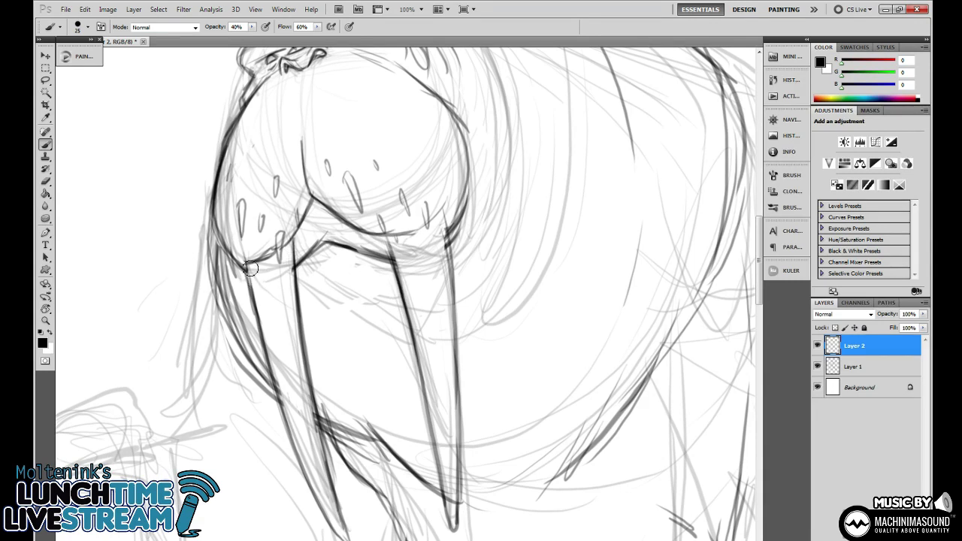
Rework the lower edge of the lip between the two tusks, replacing it with a darker curved line.
drag(485, 211, 473, 239)
drag(382, 263, 443, 227)
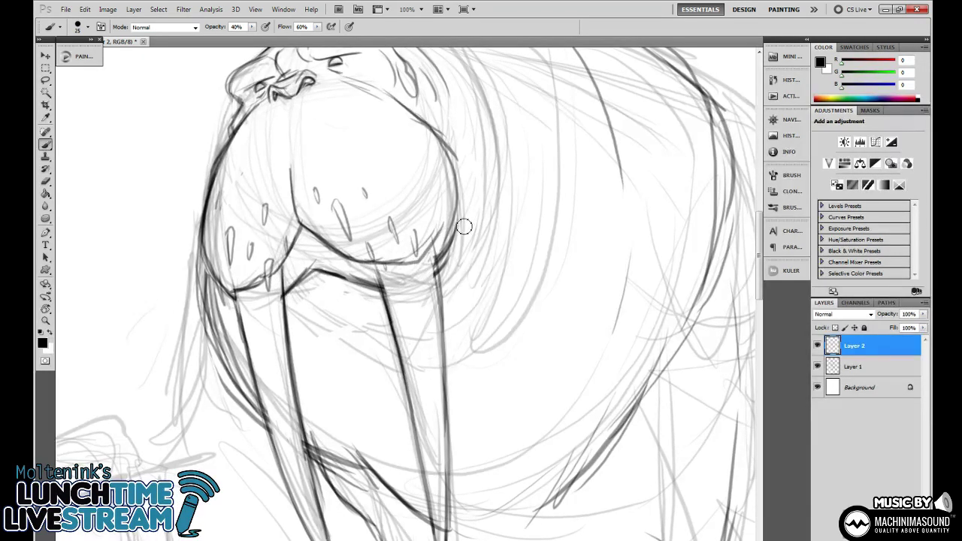
drag(329, 272, 377, 287)
mouse_move(284, 297)
mouse_down()
mouse_move(316, 269)
mouse_move(362, 284)
mouse_up()
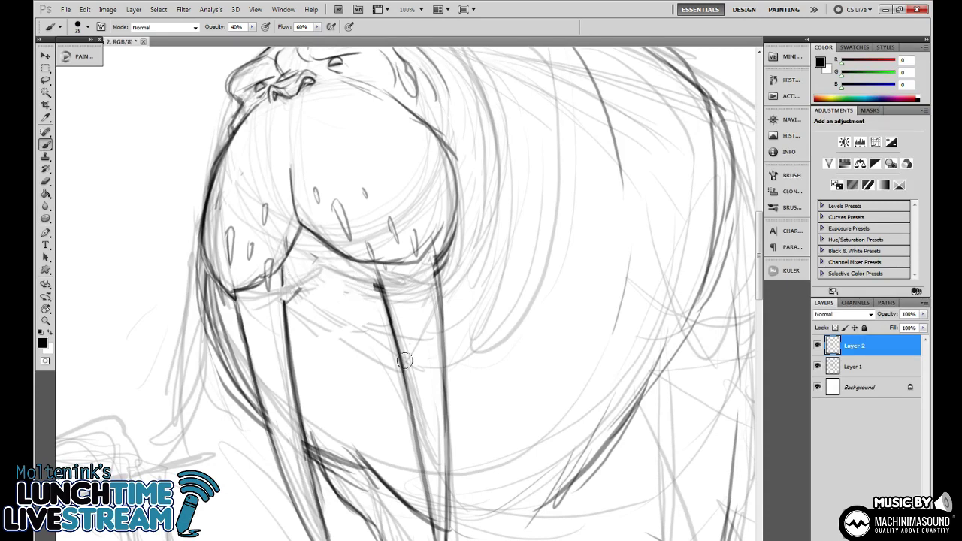
drag(285, 301, 284, 316)
mouse_move(287, 282)
mouse_down()
mouse_move(291, 320)
mouse_move(316, 280)
mouse_move(386, 292)
mouse_up()
drag(340, 283, 384, 290)
Darken the right-hand jowl's outer contour from the cheek to the tusk and add a curved fold beside the cheek.
drag(451, 259, 438, 331)
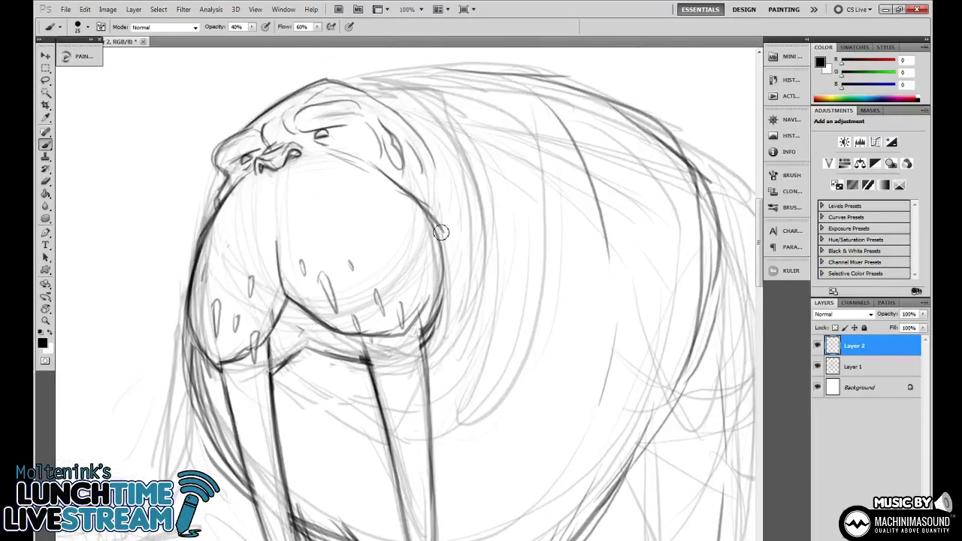
mouse_move(411, 181)
mouse_down()
mouse_move(424, 202)
mouse_move(430, 333)
mouse_up()
mouse_move(424, 219)
mouse_down()
mouse_move(391, 342)
mouse_move(443, 316)
mouse_up()
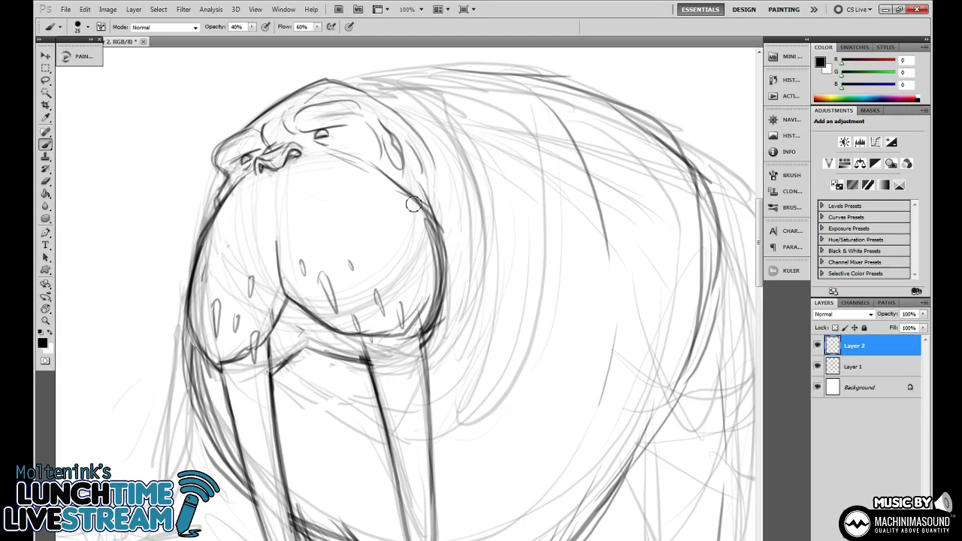
mouse_move(413, 205)
mouse_down()
mouse_move(434, 234)
mouse_move(440, 325)
mouse_move(425, 306)
mouse_move(411, 333)
mouse_move(442, 255)
mouse_move(430, 314)
mouse_up()
drag(422, 149, 464, 228)
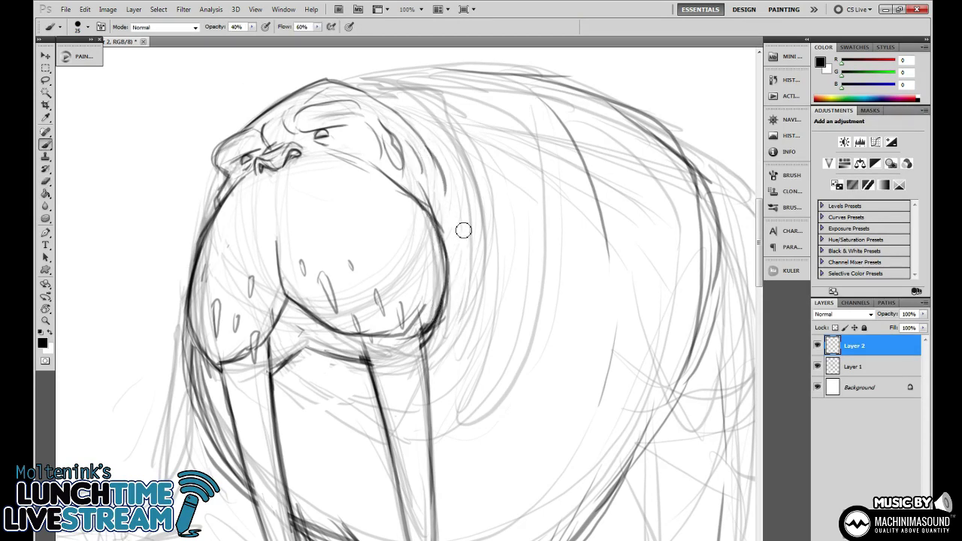
Draw diagonal strokes along the belly's underside between the right-hand tusk and the body contour.
scroll(327, 311, down, 5)
drag(503, 366, 470, 357)
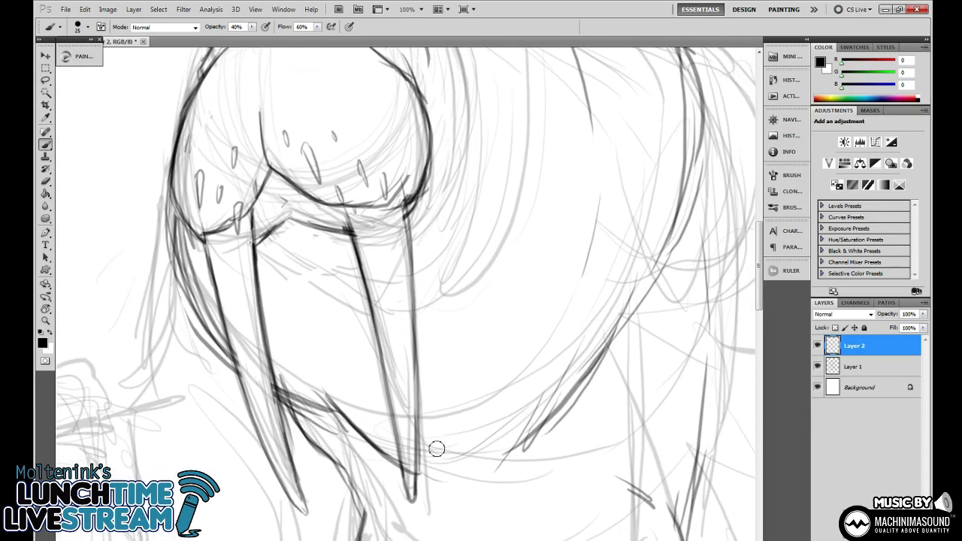
drag(437, 460, 508, 399)
drag(448, 349, 430, 400)
Draw the back edge of the head with neck folds behind it, and darken the start of the upper back line.
drag(271, 278, 246, 303)
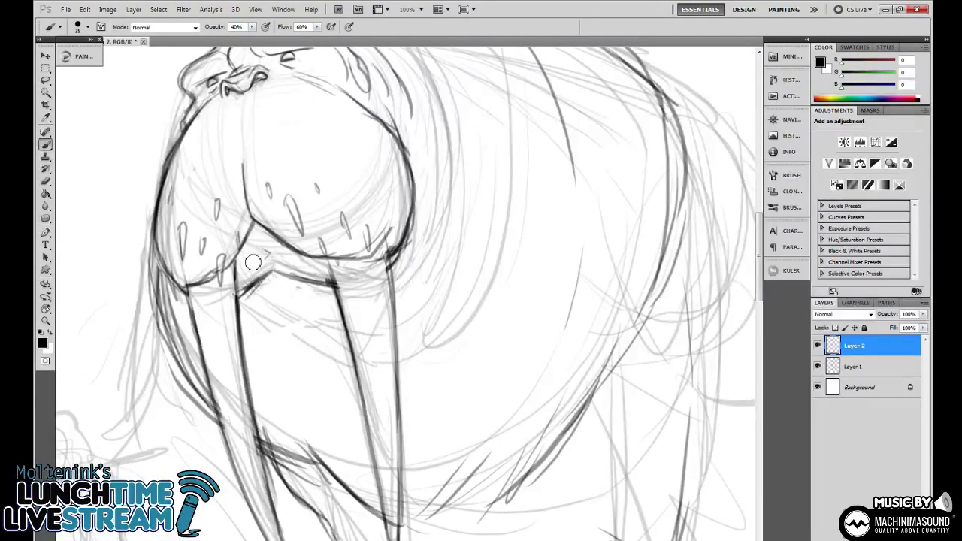
scroll(184, 286, up, 3)
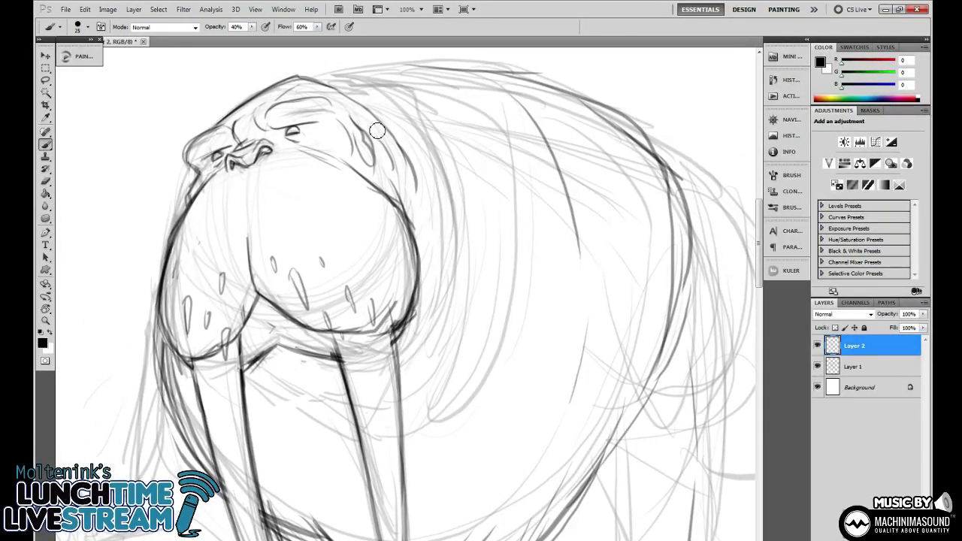
drag(379, 131, 413, 165)
drag(354, 99, 380, 123)
mouse_move(327, 88)
mouse_down()
mouse_move(407, 134)
mouse_move(415, 165)
mouse_up()
drag(449, 214, 422, 237)
drag(302, 107, 365, 98)
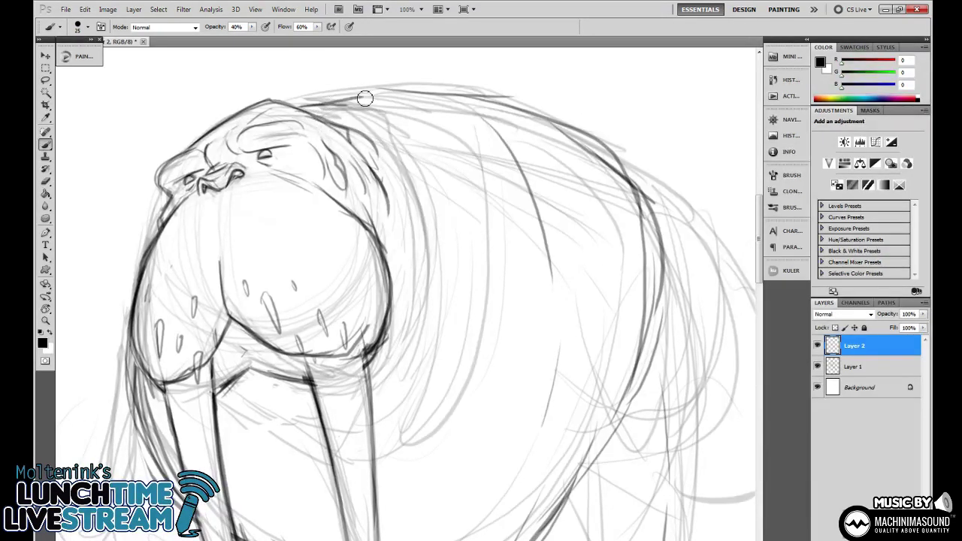
Add short creases on the belly between the tusks and draw its lower contour from the right-hand tusk up the side.
drag(497, 230, 460, 111)
drag(244, 418, 317, 481)
drag(248, 393, 283, 436)
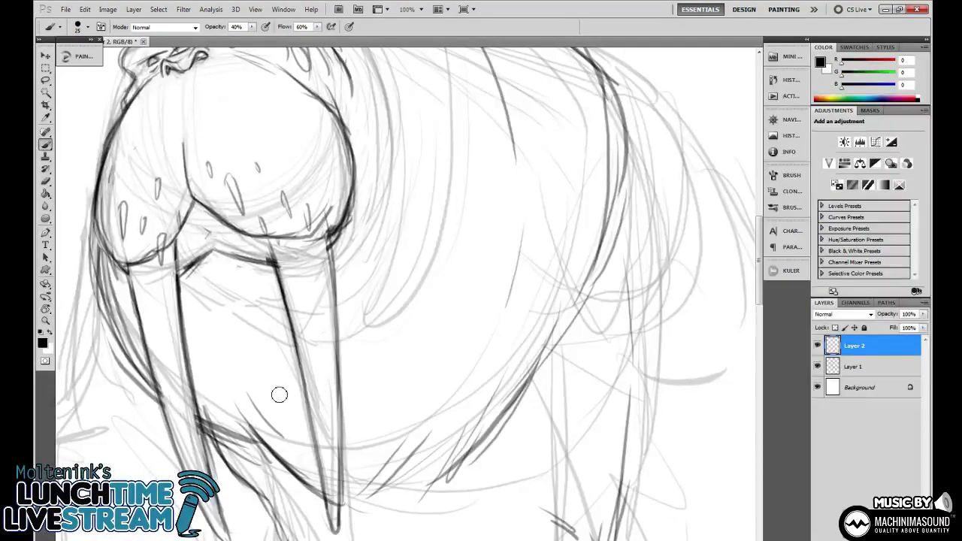
drag(258, 402, 284, 429)
drag(478, 389, 462, 389)
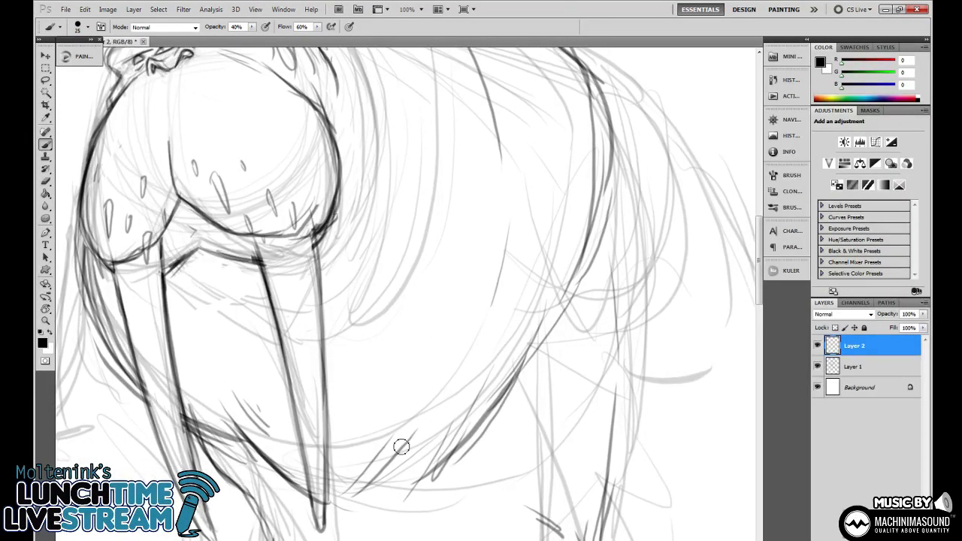
mouse_move(346, 506)
mouse_down()
mouse_move(404, 458)
mouse_move(382, 492)
mouse_move(409, 476)
mouse_move(456, 423)
mouse_move(421, 473)
mouse_move(333, 507)
mouse_move(543, 346)
mouse_move(549, 357)
mouse_up()
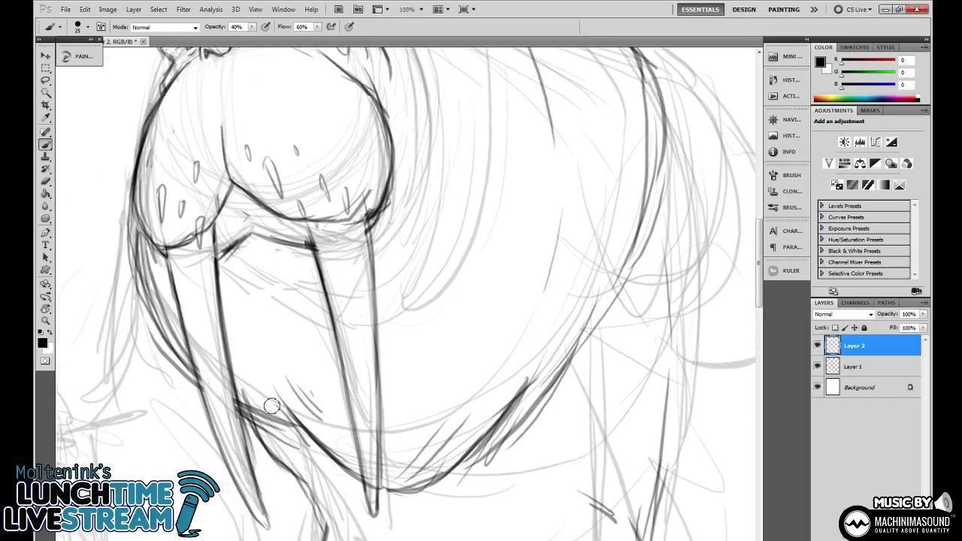
drag(272, 406, 302, 434)
mouse_move(416, 354)
mouse_down()
mouse_move(346, 404)
mouse_move(329, 403)
mouse_up()
Sketch the lower lip and small chin creases between the tusks, plus short fold marks beside the right-hand tusk's root.
key(ctrl+minus)
key(ctrl+minus)
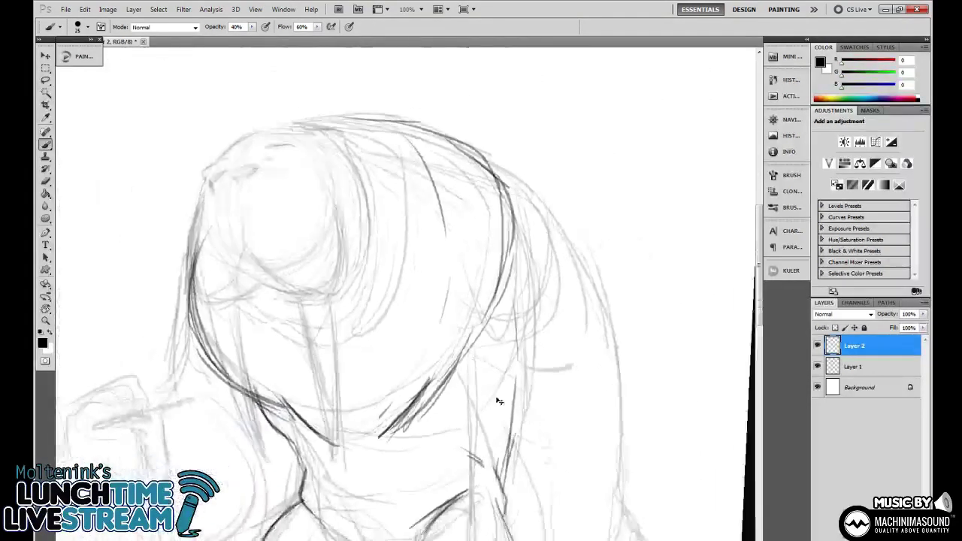
drag(514, 283, 525, 312)
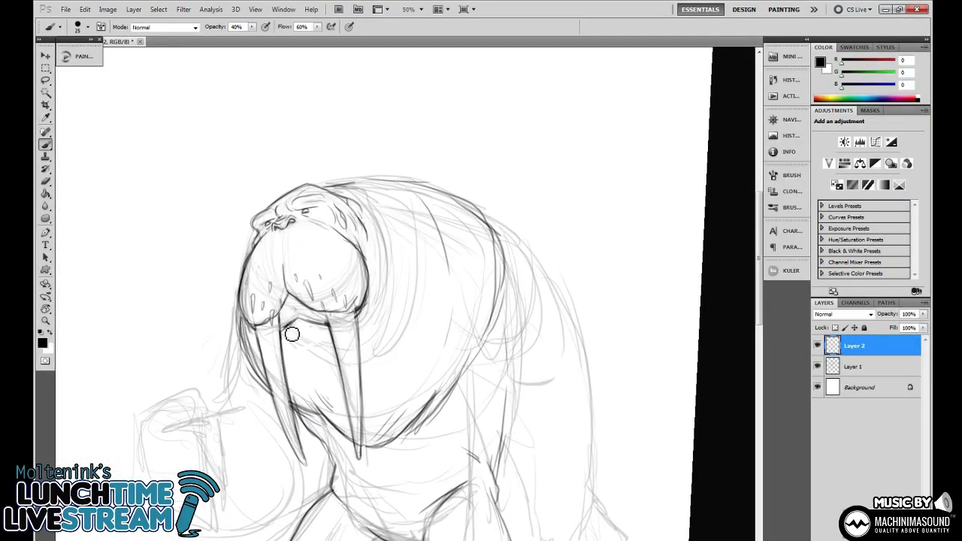
mouse_move(290, 332)
mouse_down()
mouse_move(323, 347)
mouse_move(331, 365)
mouse_up()
mouse_move(378, 321)
mouse_down()
mouse_move(366, 350)
mouse_move(375, 355)
mouse_up()
Undo the last chin strokes and redraw the chin's lower contour between the tusks.
drag(286, 342, 336, 371)
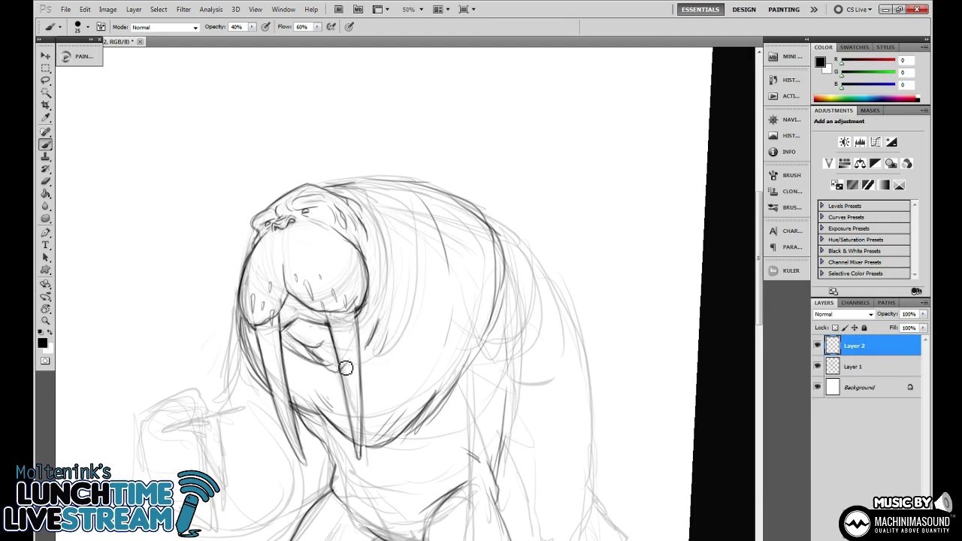
key(ctrl+alt+z)
key(ctrl+alt+z)
key(ctrl+alt+z)
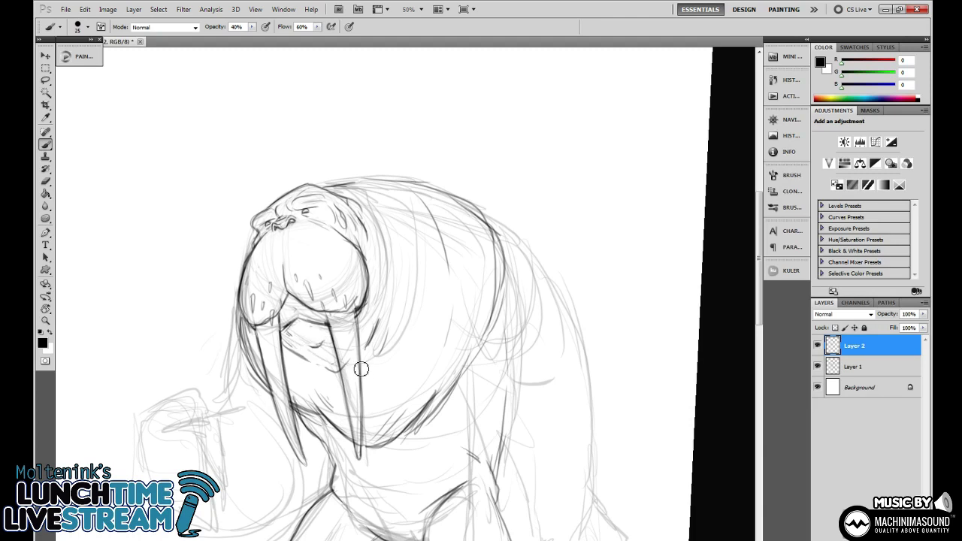
drag(288, 351, 335, 370)
Draw long curved folds down the neck behind the head and right-hand jowl.
drag(396, 315, 382, 335)
mouse_move(368, 200)
mouse_down()
mouse_move(406, 256)
mouse_move(410, 285)
mouse_up()
drag(302, 403, 321, 347)
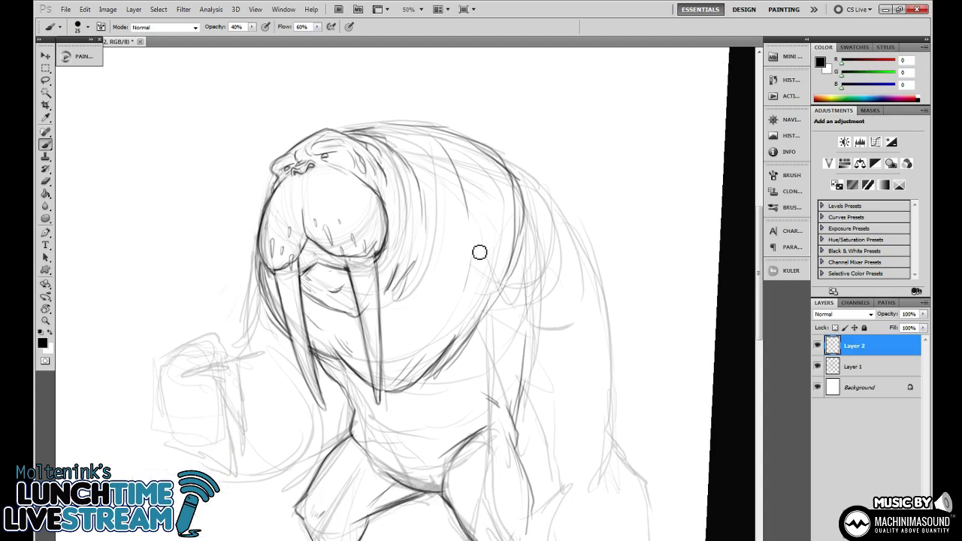
Draw short hanging creases on the chest side, add more whisker-pit marks on the jowls and darken the mouth's centre.
drag(475, 248, 451, 296)
drag(444, 262, 464, 311)
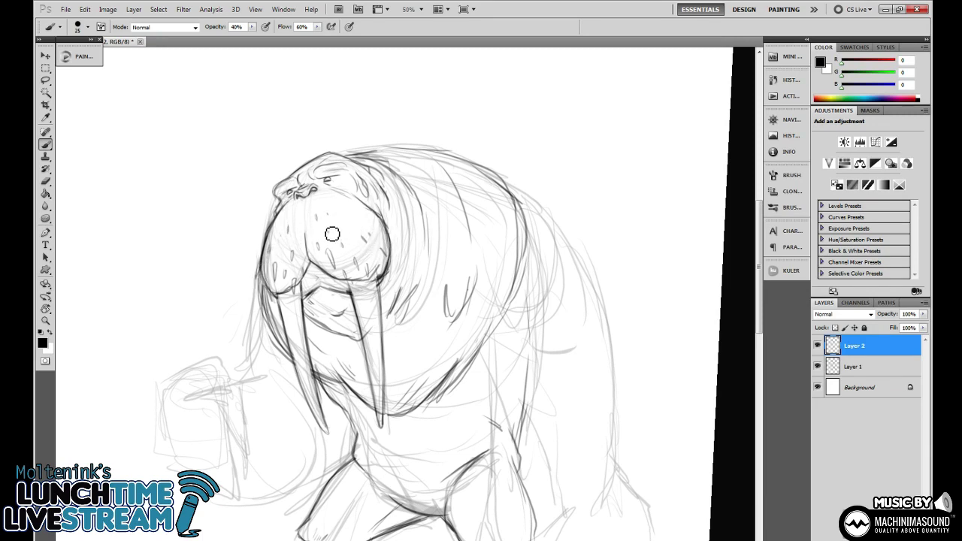
mouse_move(308, 237)
mouse_down()
mouse_move(311, 273)
mouse_move(330, 284)
mouse_move(315, 269)
mouse_move(333, 276)
mouse_up()
drag(436, 271, 438, 281)
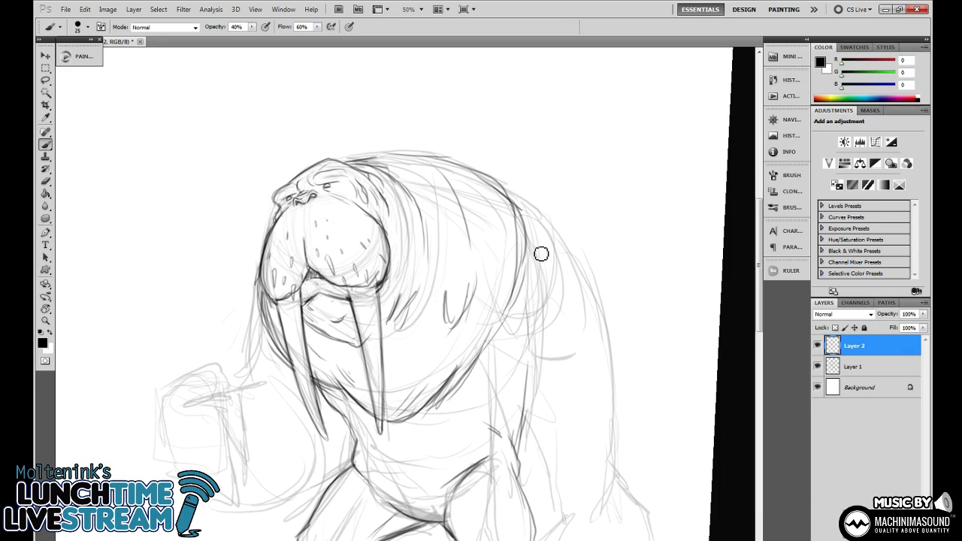
Draw the right-hand shoulder's outline from the upper back around to the armpit, including its lower edge over the arm.
key(ctrl+minus)
key(ctrl+minus)
key(ctrl+plus)
drag(543, 257, 524, 279)
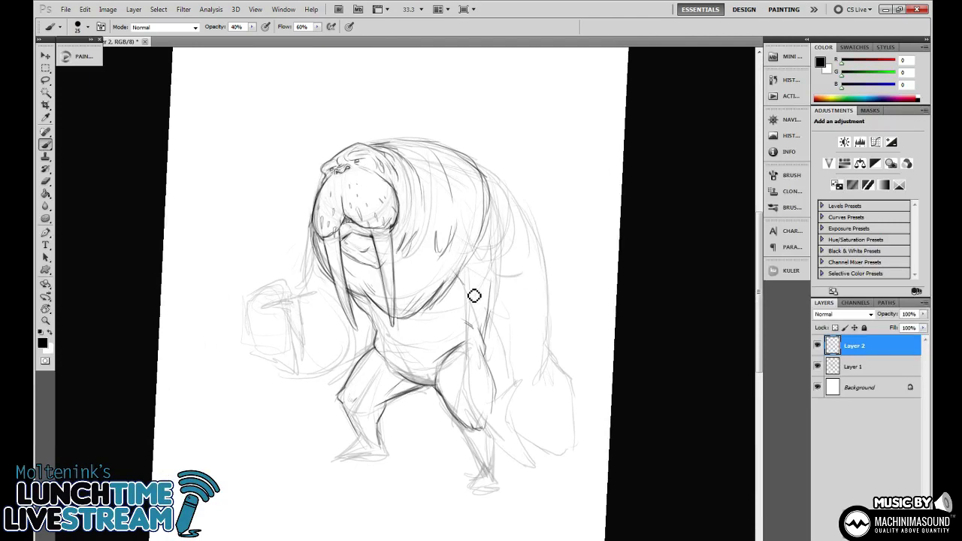
drag(457, 276, 476, 290)
drag(479, 157, 514, 174)
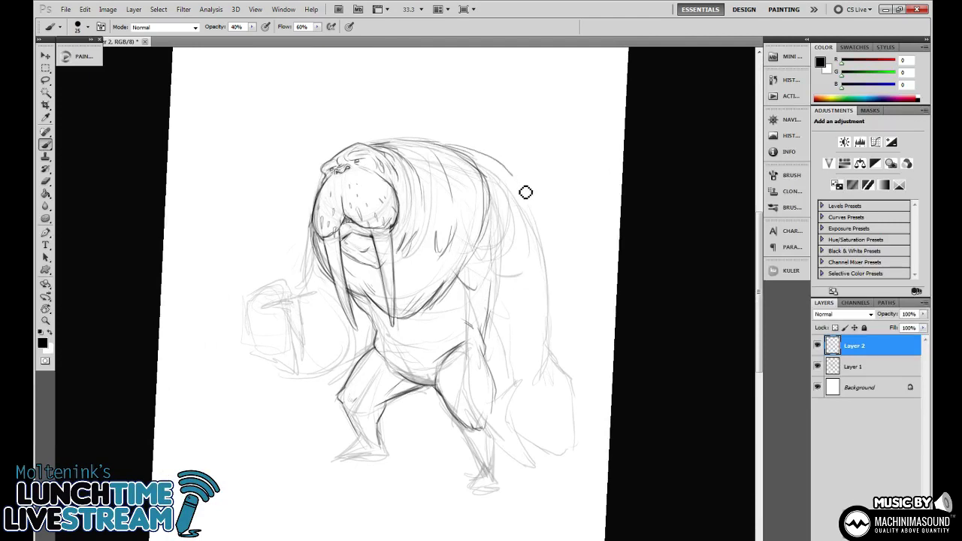
mouse_move(440, 146)
mouse_down()
mouse_move(515, 181)
mouse_move(542, 229)
mouse_up()
drag(461, 275, 519, 281)
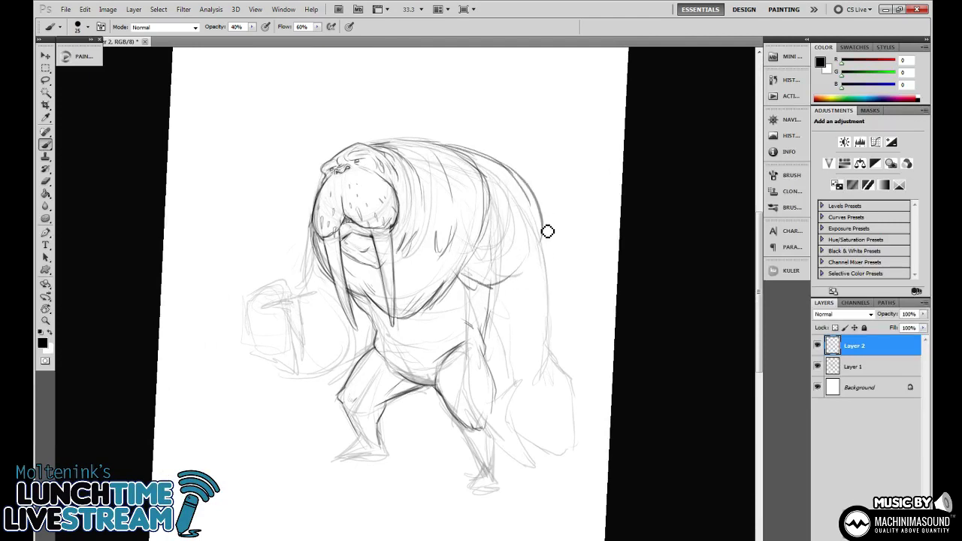
drag(543, 228, 518, 287)
Draw the left-hand shoulder's curved contour behind the jowl.
drag(316, 205, 311, 279)
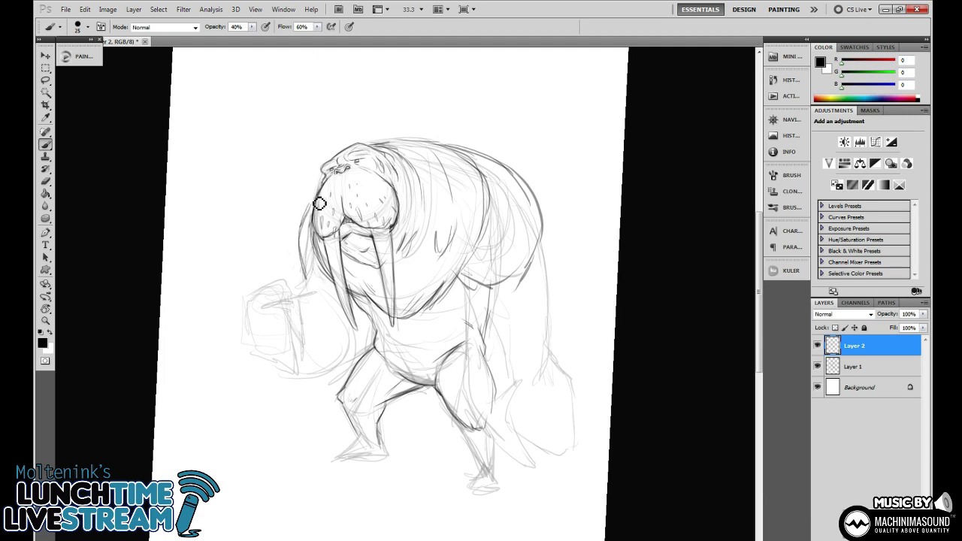
mouse_move(316, 206)
mouse_down()
mouse_move(322, 293)
mouse_move(306, 213)
mouse_up()
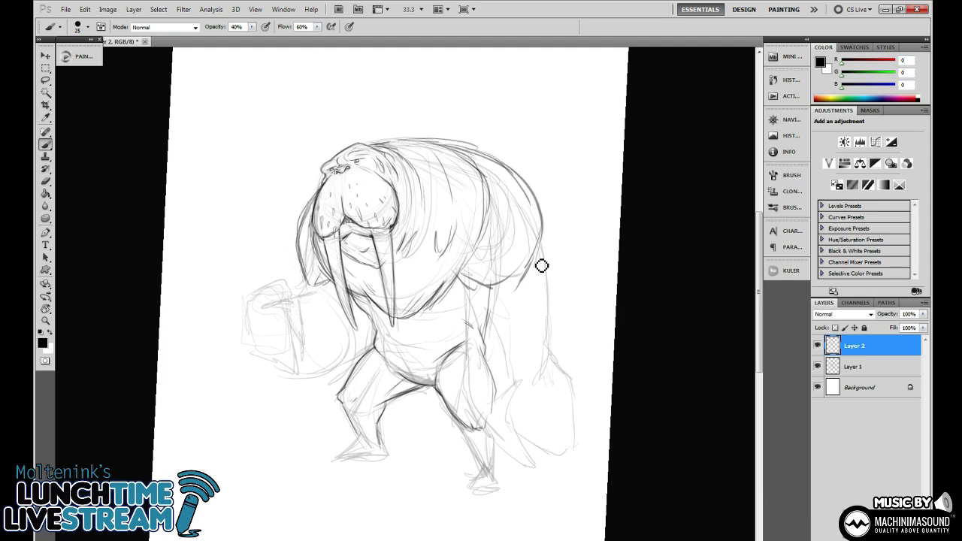
drag(537, 274, 513, 246)
Draw the right-hand upper arm's inner and outer edges below the shoulder, with a curved mark at the elbow, undoing a stray stroke.
drag(451, 269, 444, 328)
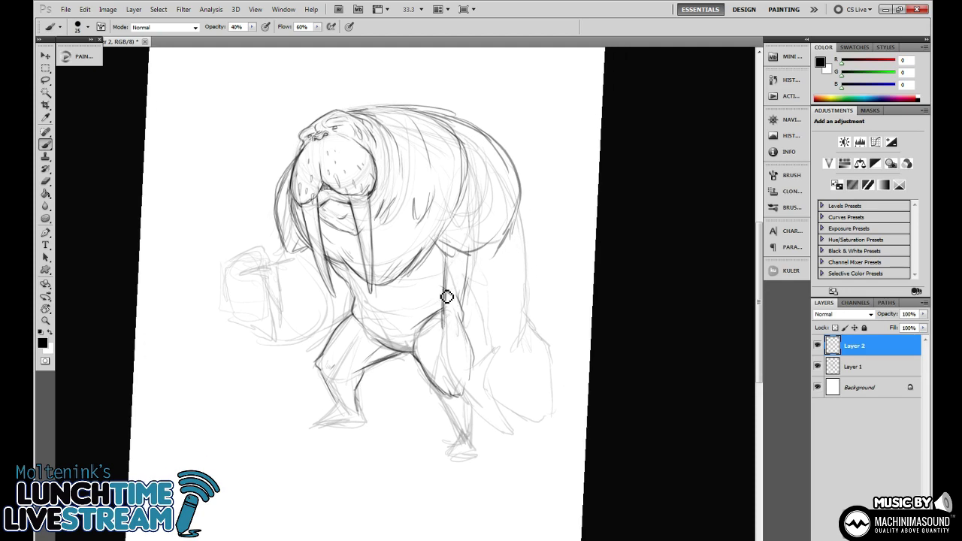
key(ctrl+z)
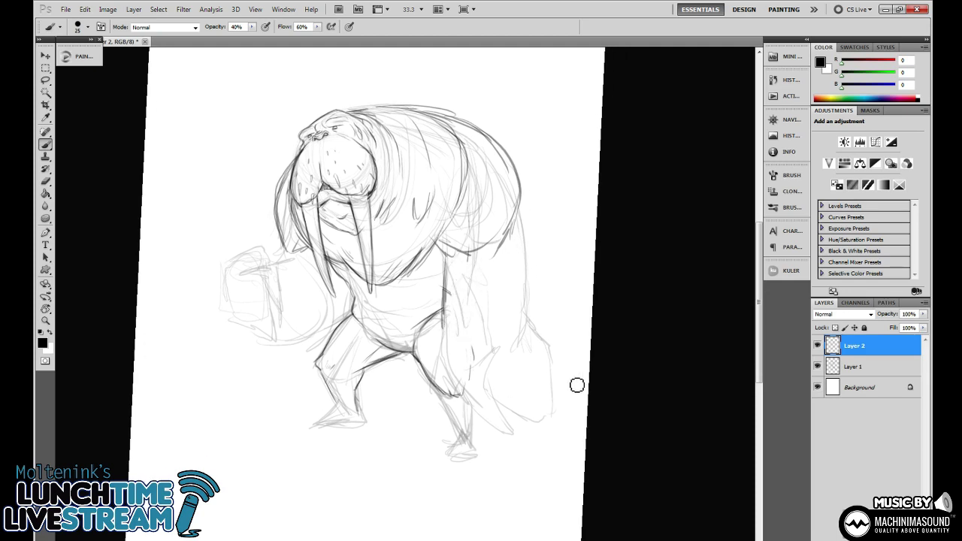
mouse_move(445, 262)
mouse_down()
mouse_move(460, 305)
mouse_move(470, 304)
mouse_up()
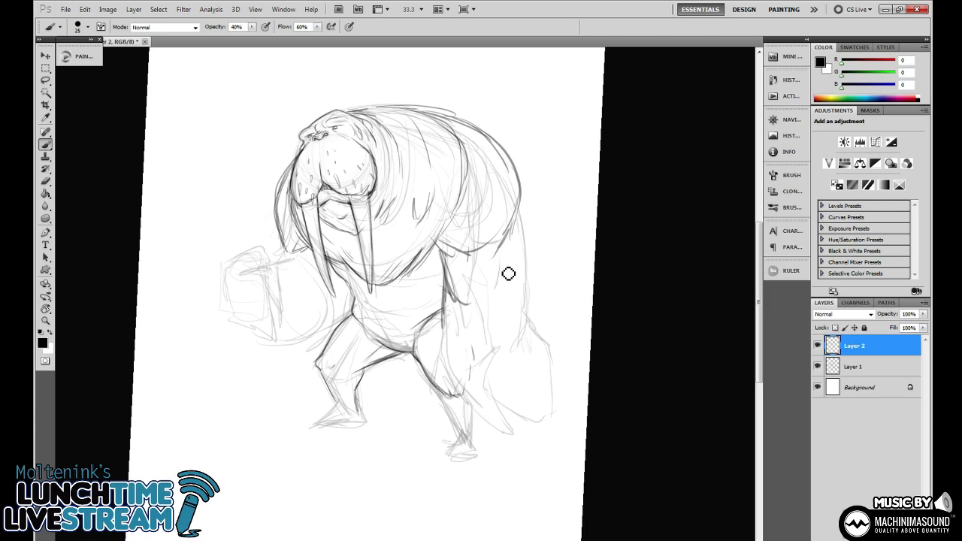
mouse_move(521, 213)
mouse_down()
mouse_move(530, 275)
mouse_move(521, 268)
mouse_move(527, 277)
mouse_move(515, 272)
mouse_move(507, 285)
mouse_move(523, 303)
mouse_up()
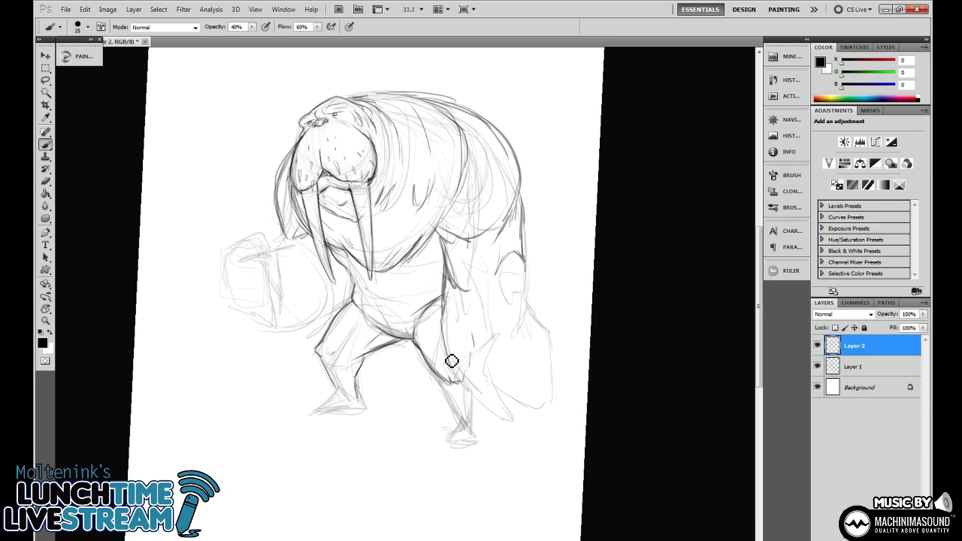
Draw the right-hand forearm down to the wrist line and define the lower curve of the upper arm's muscle.
mouse_move(448, 269)
mouse_down()
mouse_move(446, 350)
mouse_move(456, 367)
mouse_move(497, 368)
mouse_move(480, 368)
mouse_move(494, 367)
mouse_move(530, 318)
mouse_up()
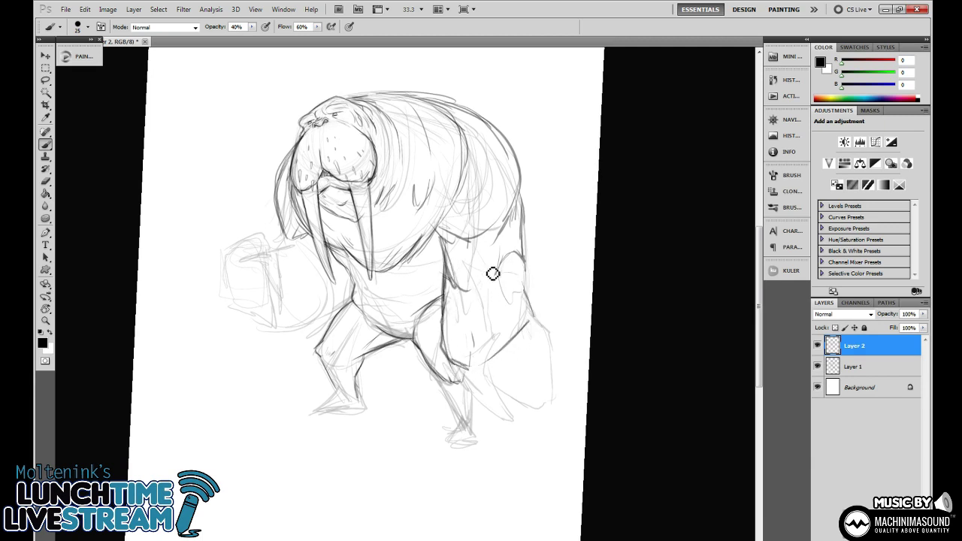
drag(448, 253, 468, 291)
drag(503, 254, 492, 281)
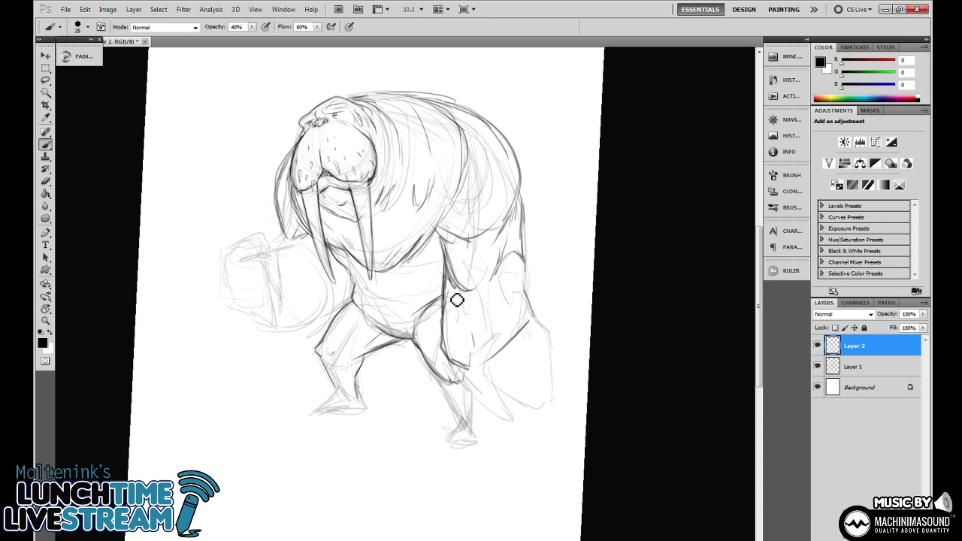
Draw the right-hand fist's outline with thumb and fingertips, and darken the forearm's outer edge leading to it.
mouse_move(457, 367)
mouse_down()
mouse_move(507, 423)
mouse_move(495, 415)
mouse_move(511, 421)
mouse_move(498, 363)
mouse_move(521, 401)
mouse_move(505, 417)
mouse_move(519, 421)
mouse_move(504, 381)
mouse_move(537, 414)
mouse_move(505, 409)
mouse_move(531, 411)
mouse_move(500, 377)
mouse_move(549, 397)
mouse_up()
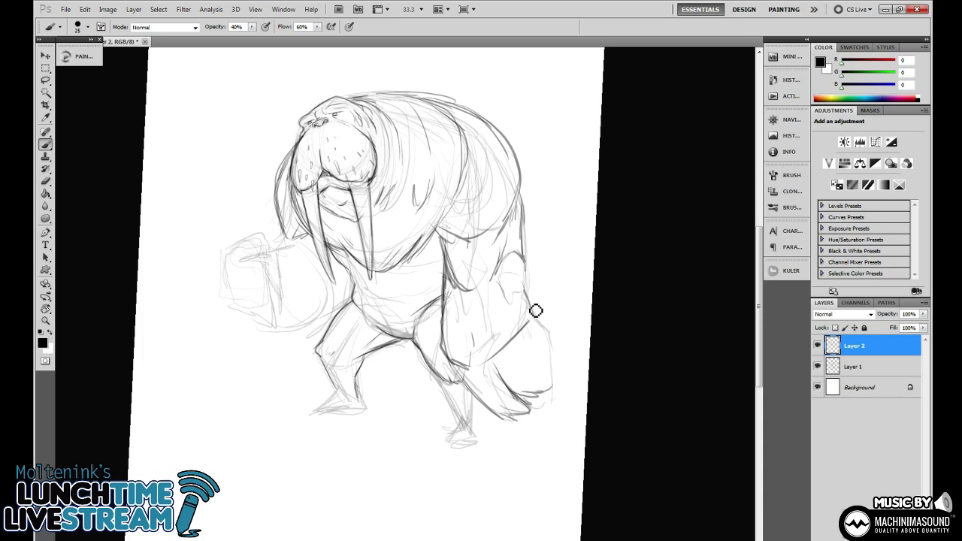
mouse_move(536, 310)
mouse_down()
mouse_move(556, 398)
mouse_move(526, 265)
mouse_move(533, 314)
mouse_up()
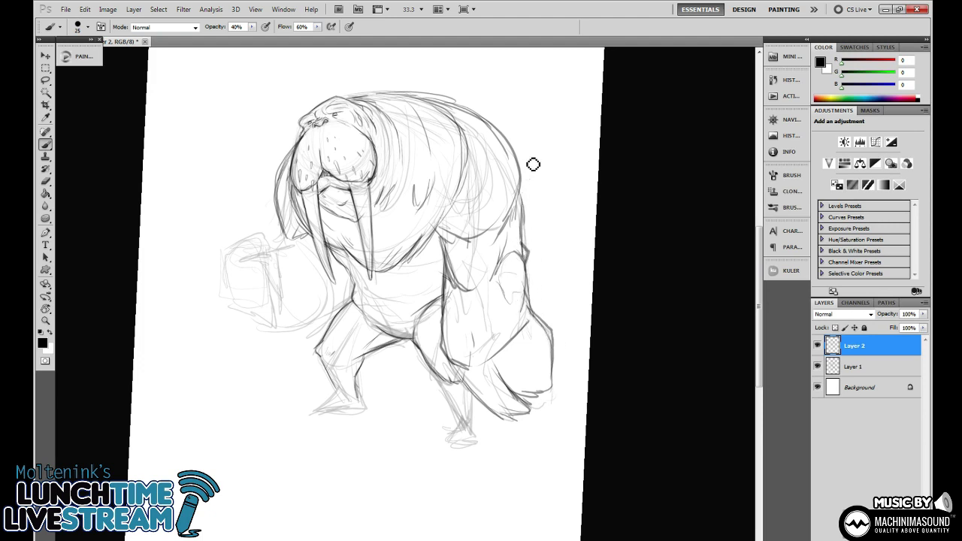
drag(532, 350, 521, 285)
drag(523, 359, 524, 332)
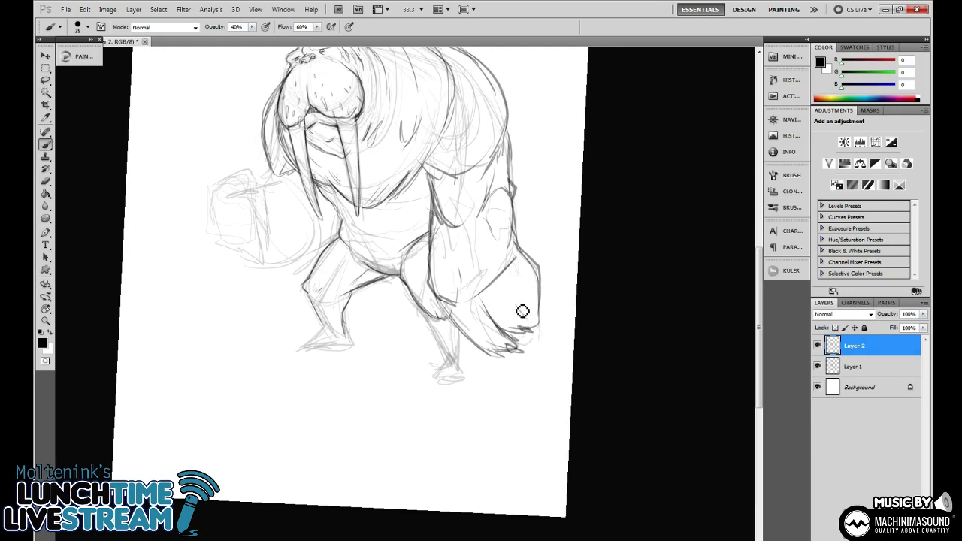
Finish the right-hand fist's outer edge, and draw the left-hand raised fist's outline with its top thumb section and finger divisions.
mouse_move(530, 252)
mouse_down()
mouse_move(534, 283)
mouse_move(549, 284)
mouse_up()
drag(459, 296, 536, 296)
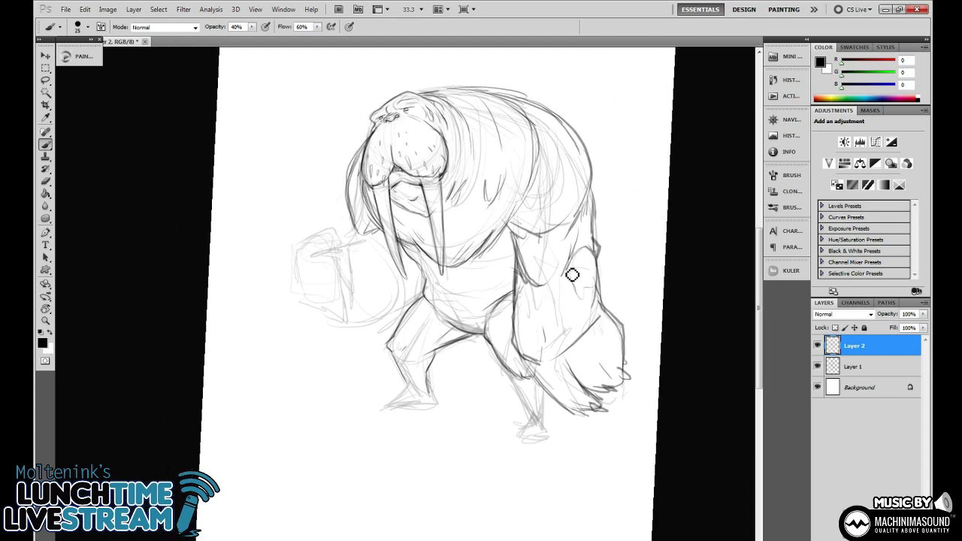
mouse_move(305, 245)
mouse_down()
mouse_move(336, 235)
mouse_move(321, 240)
mouse_move(350, 246)
mouse_move(348, 267)
mouse_move(318, 271)
mouse_move(345, 264)
mouse_move(315, 270)
mouse_move(330, 266)
mouse_move(340, 233)
mouse_move(337, 251)
mouse_move(287, 258)
mouse_up()
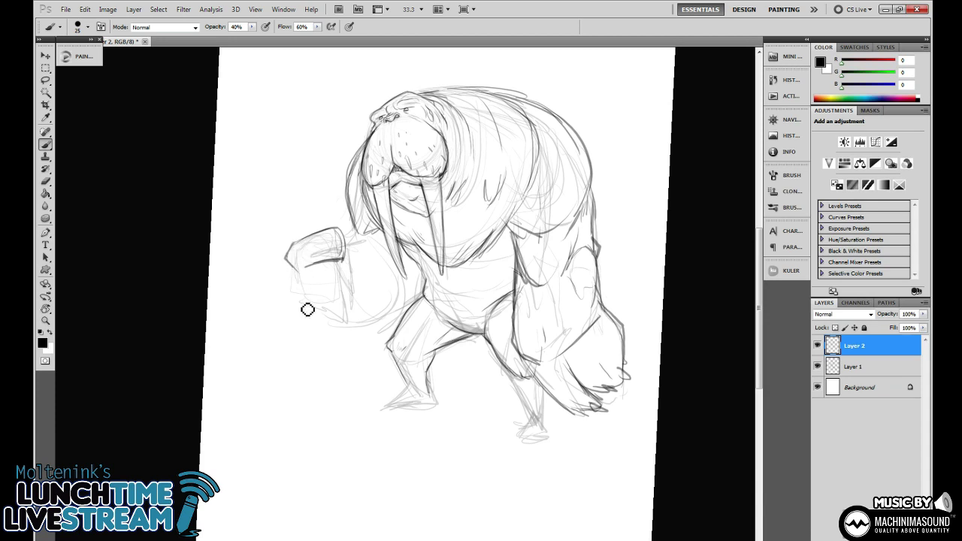
drag(345, 261, 345, 328)
mouse_move(302, 281)
mouse_down()
mouse_move(297, 304)
mouse_move(314, 332)
mouse_move(294, 283)
mouse_up()
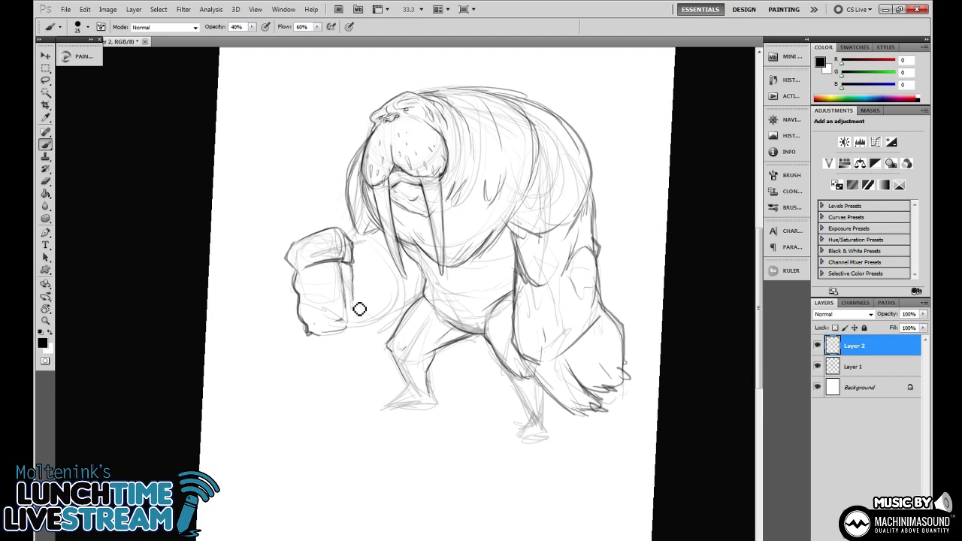
mouse_move(350, 329)
mouse_down()
mouse_move(356, 275)
mouse_move(360, 329)
mouse_move(355, 284)
mouse_move(346, 308)
mouse_up()
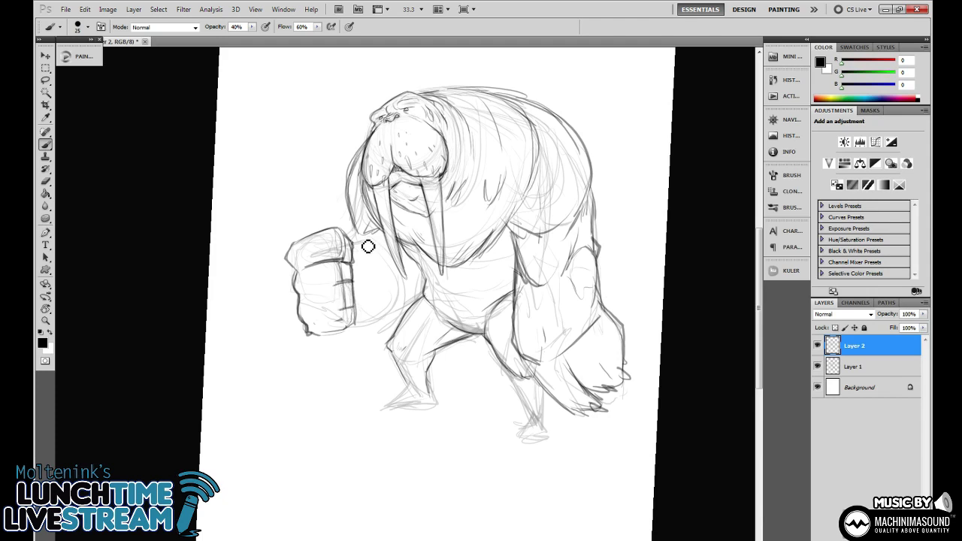
Draw the inner hand shape beside the raised fist, outline the forearm back to the body, and darken the shoulder edge behind the jowl.
mouse_move(368, 256)
mouse_down()
mouse_move(368, 289)
mouse_move(358, 258)
mouse_move(369, 300)
mouse_up()
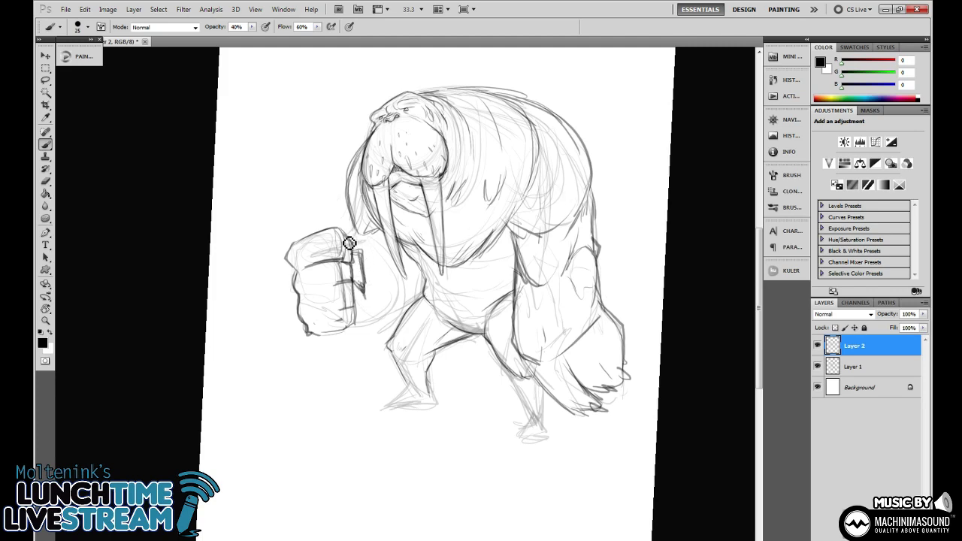
drag(350, 244, 367, 243)
drag(362, 338, 392, 333)
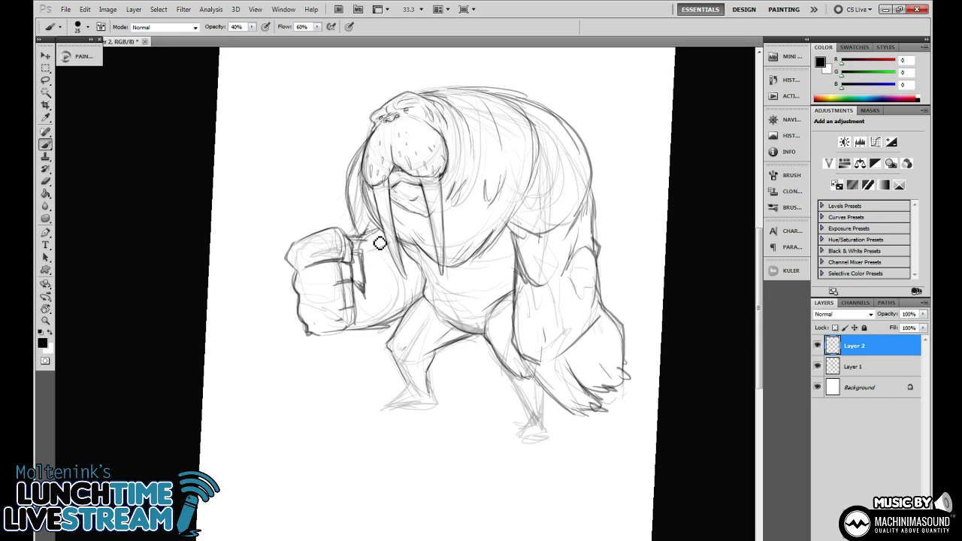
drag(420, 281, 402, 304)
mouse_move(365, 209)
mouse_down()
mouse_move(354, 177)
mouse_move(361, 231)
mouse_move(355, 206)
mouse_move(373, 126)
mouse_up()
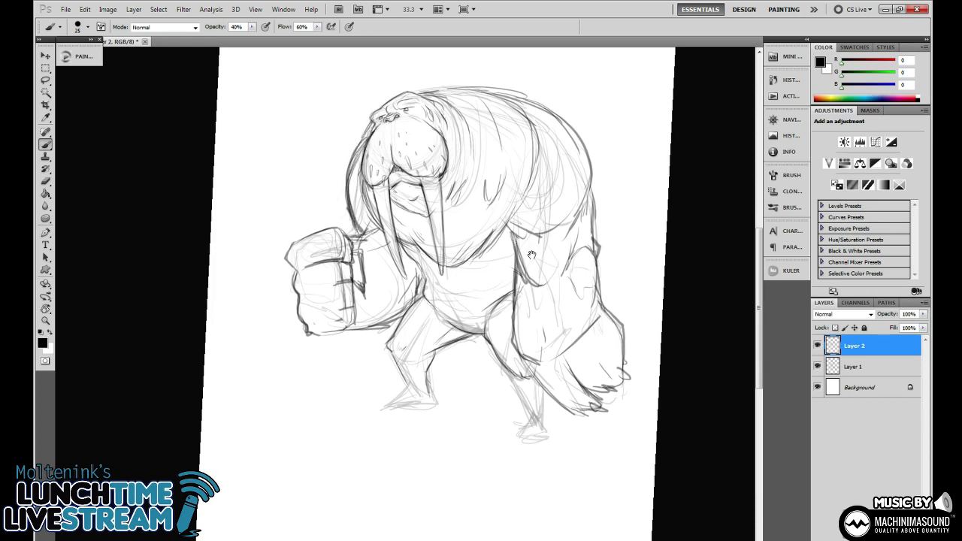
Erase part of the left-hand shoulder's outer contour and redraw it with shorter, ragged fur strokes.
mouse_move(532, 255)
mouse_down()
mouse_move(528, 311)
mouse_move(543, 317)
mouse_move(541, 327)
mouse_move(527, 298)
mouse_move(559, 269)
mouse_up()
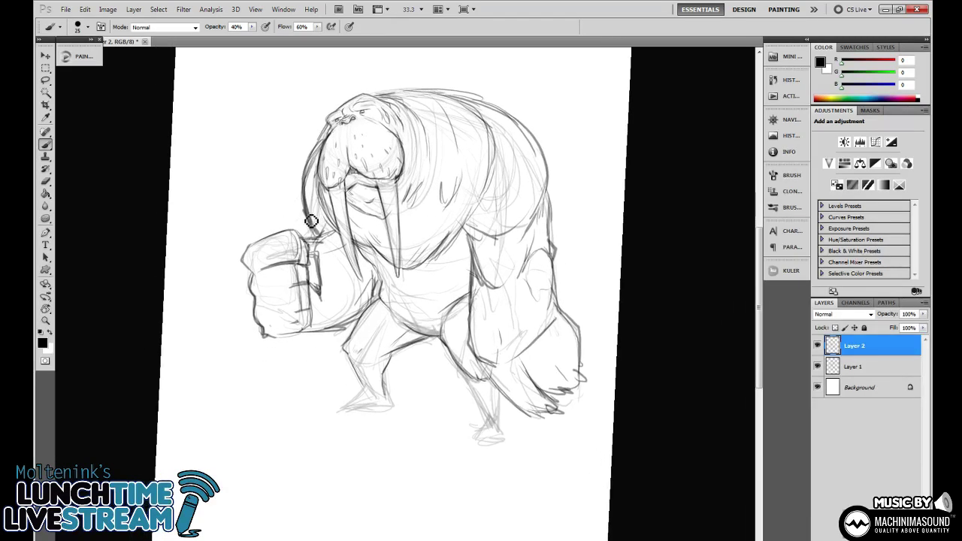
key(e)
drag(311, 235, 313, 194)
key(b)
drag(312, 160, 314, 213)
drag(309, 176, 328, 229)
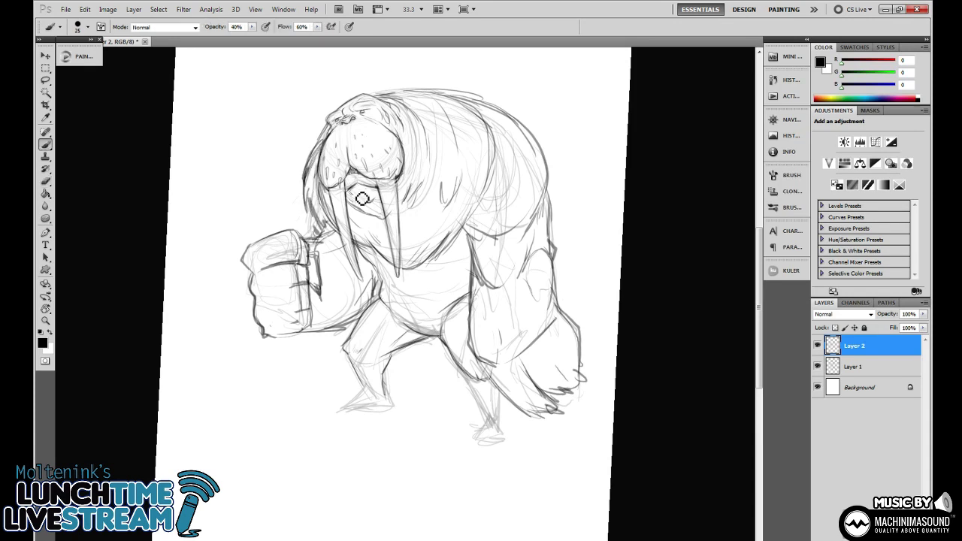
Add fur tufts along the right-hand shoulder's outer edge, a jagged fringe above the upper arm, and dark strokes below the mouth.
drag(540, 146, 550, 187)
mouse_move(470, 225)
mouse_down()
mouse_move(509, 239)
mouse_move(539, 224)
mouse_up()
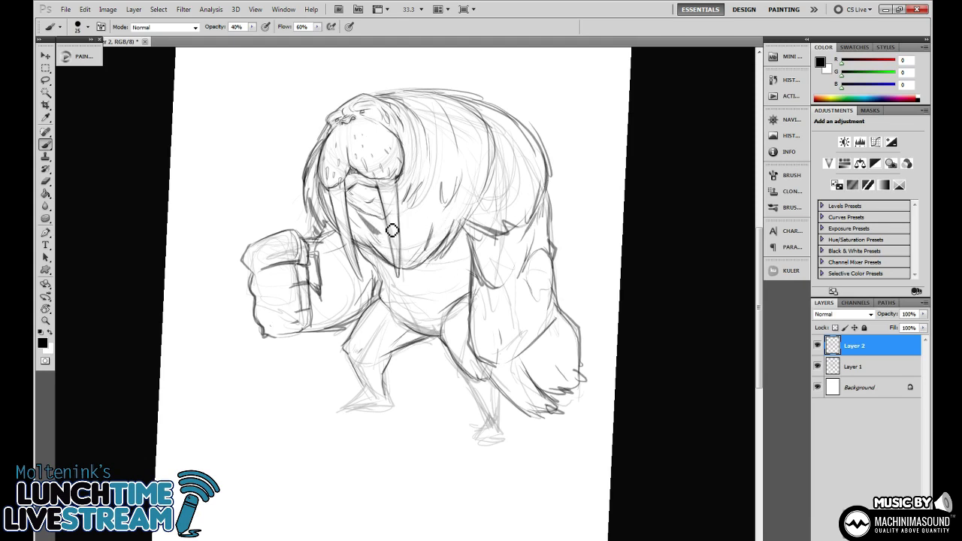
key(e)
key(b)
key(e)
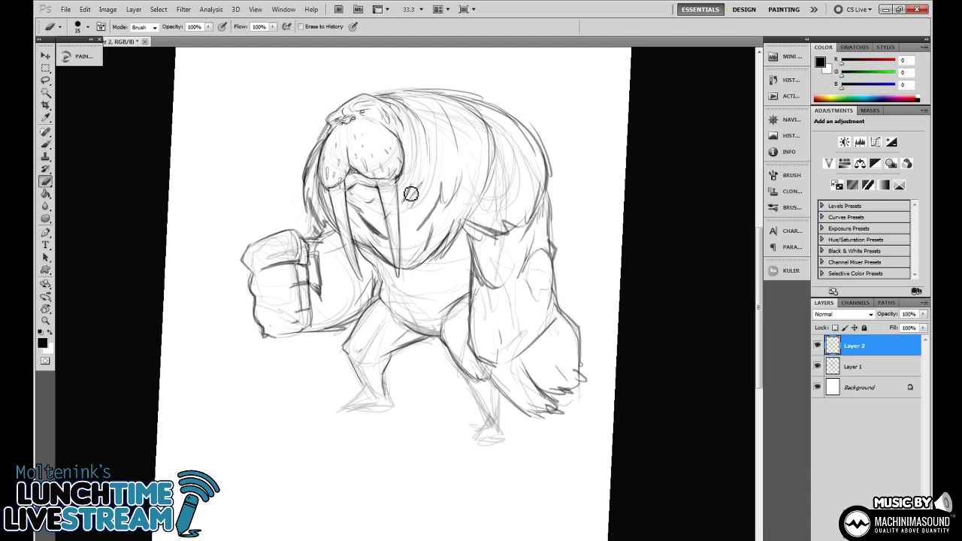
Darken the fur lines over the back of the head and the left-hand shoulder, and strengthen the fringe above the right-hand arm.
key(r)
drag(418, 169, 410, 194)
key(b)
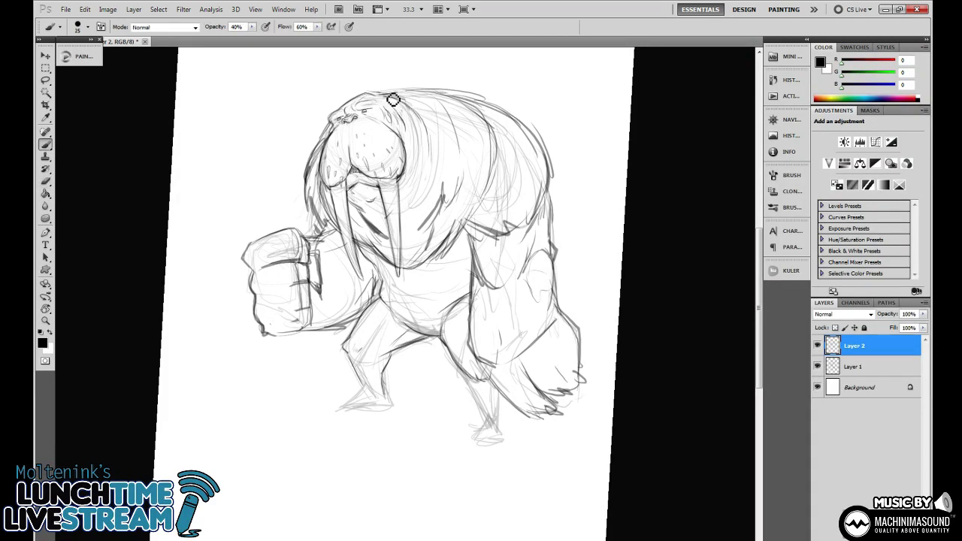
mouse_move(374, 93)
mouse_down()
mouse_move(423, 98)
mouse_move(447, 143)
mouse_up()
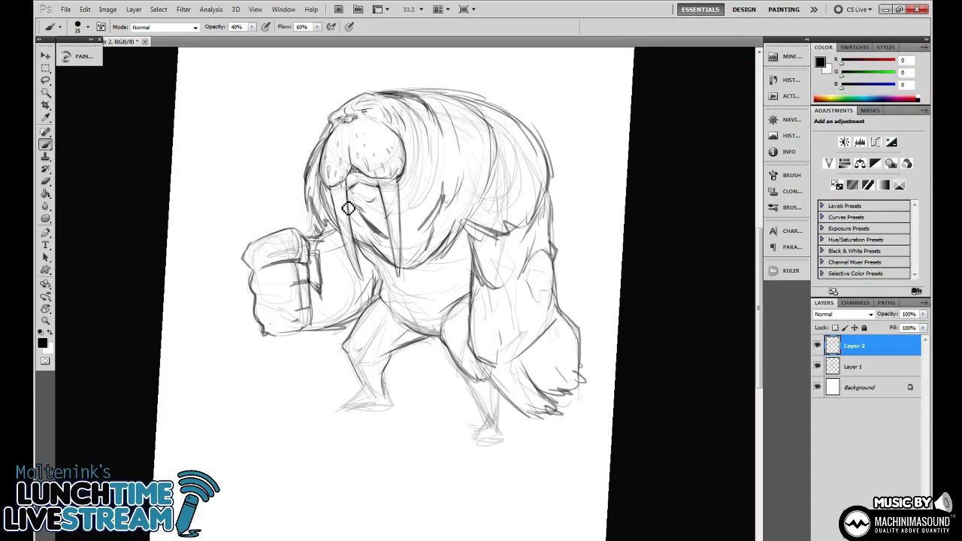
drag(318, 166, 339, 131)
key(e)
key(b)
drag(507, 228, 484, 240)
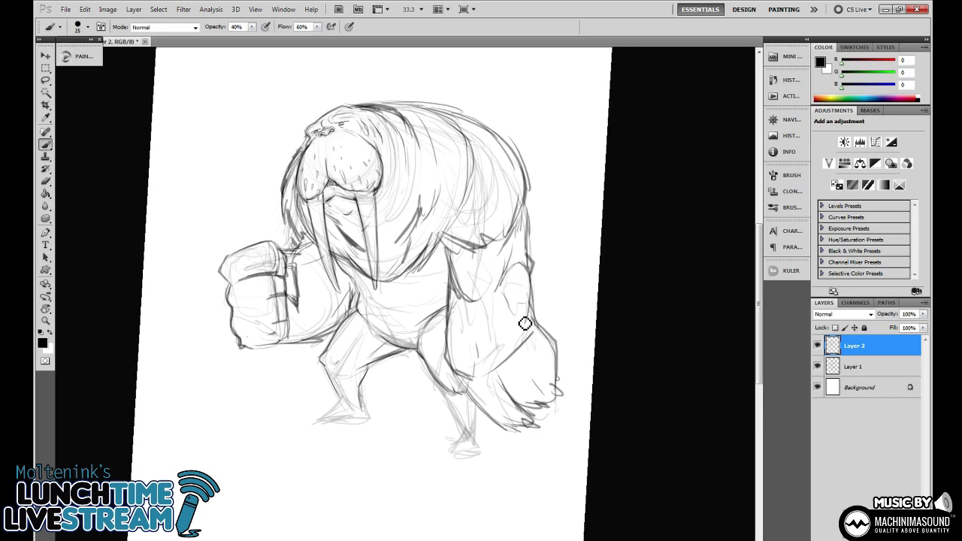
Draw the contours of both lower legs and rough in the left-hand foot with long splayed toes.
drag(525, 323, 537, 204)
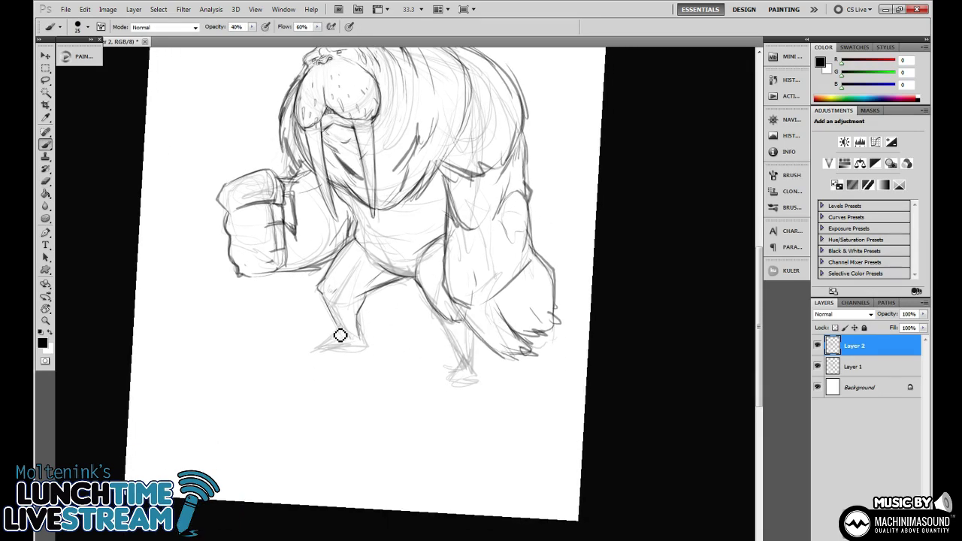
mouse_move(478, 328)
mouse_down()
mouse_move(486, 354)
mouse_move(473, 372)
mouse_move(491, 371)
mouse_up()
drag(351, 352, 353, 363)
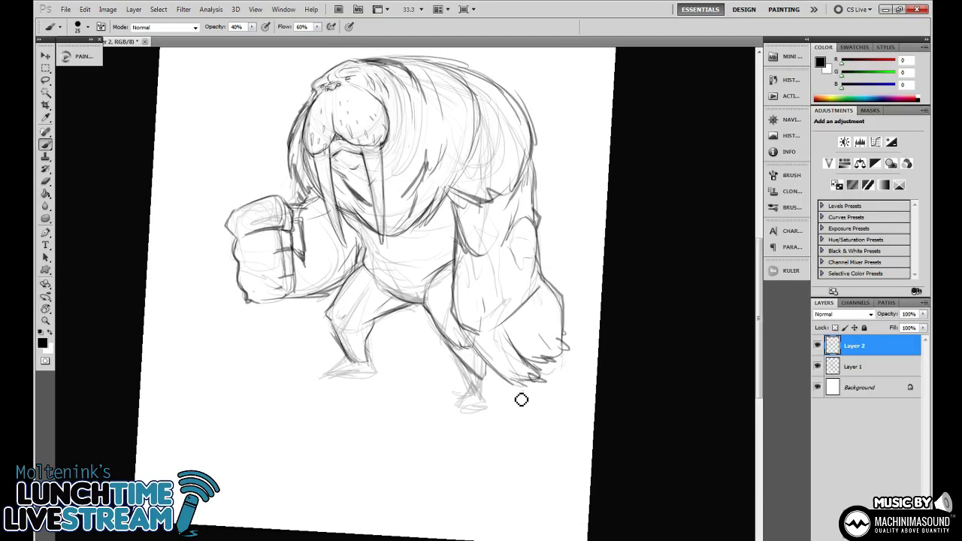
key(r)
drag(542, 382, 575, 269)
mouse_move(395, 382)
mouse_down()
mouse_move(386, 413)
mouse_move(408, 404)
mouse_move(413, 428)
mouse_move(393, 421)
mouse_move(374, 434)
mouse_move(369, 414)
mouse_move(349, 403)
mouse_move(393, 421)
mouse_move(421, 404)
mouse_up()
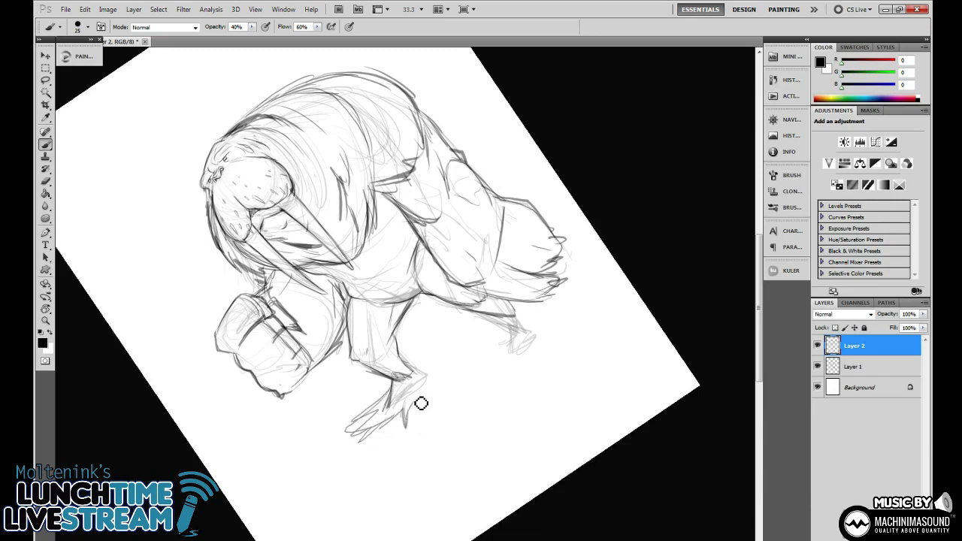
Erase and redraw the left-hand foot with sharper pointed toes, and draw the right-hand foot with broad pointed toes.
key(e)
drag(358, 434, 352, 445)
key(b)
mouse_move(391, 400)
mouse_down()
mouse_move(345, 452)
mouse_move(404, 423)
mouse_move(415, 380)
mouse_move(424, 392)
mouse_up()
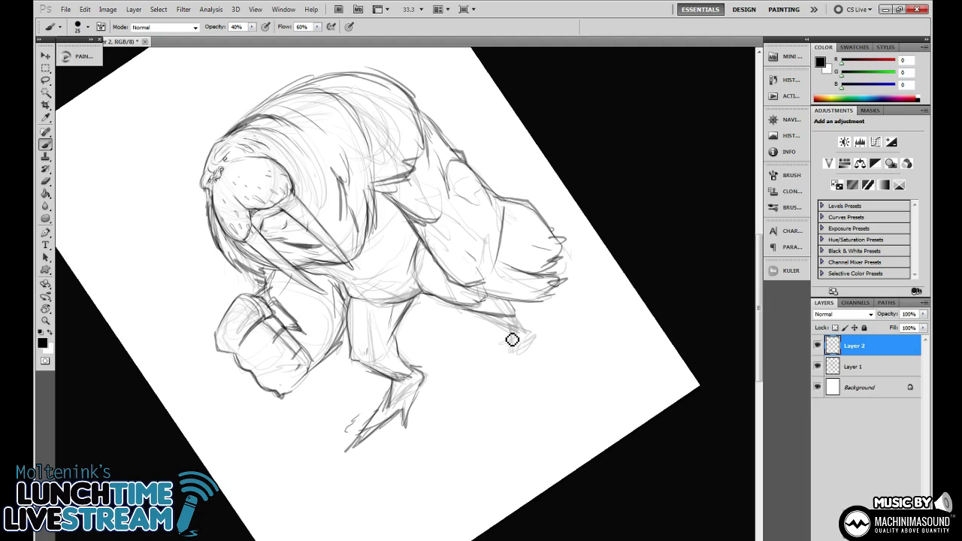
mouse_move(511, 331)
mouse_down()
mouse_move(528, 322)
mouse_move(520, 316)
mouse_move(522, 386)
mouse_move(527, 364)
mouse_move(564, 361)
mouse_move(586, 338)
mouse_move(541, 319)
mouse_move(568, 310)
mouse_move(606, 331)
mouse_move(516, 314)
mouse_move(508, 329)
mouse_move(413, 314)
mouse_move(380, 282)
mouse_move(400, 272)
mouse_move(398, 236)
mouse_up()
key(r)
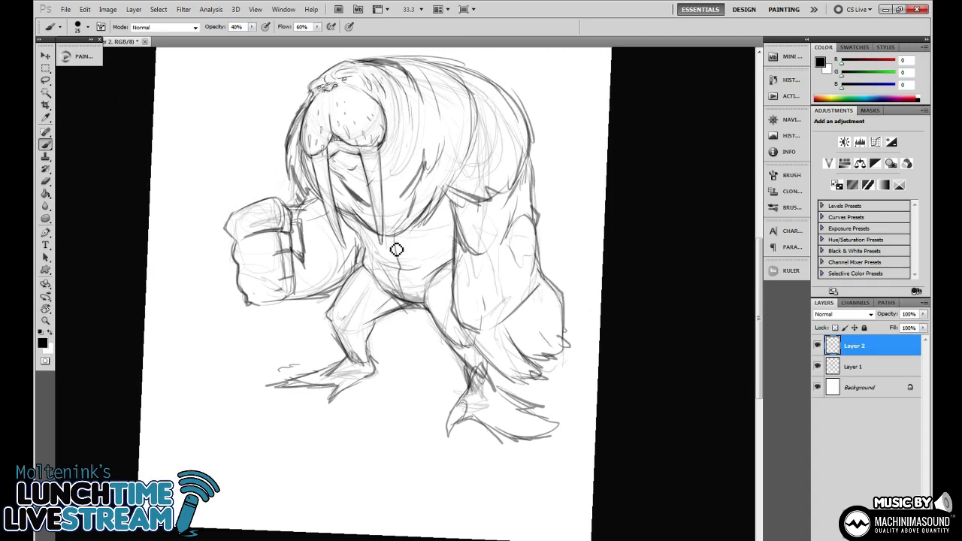
Review the whole figure's pose and proportions at a reduced zoom and at different canvas rotations, ending with the canvas upright.
key(space)
drag(426, 215, 400, 243)
key(ctrl+minus)
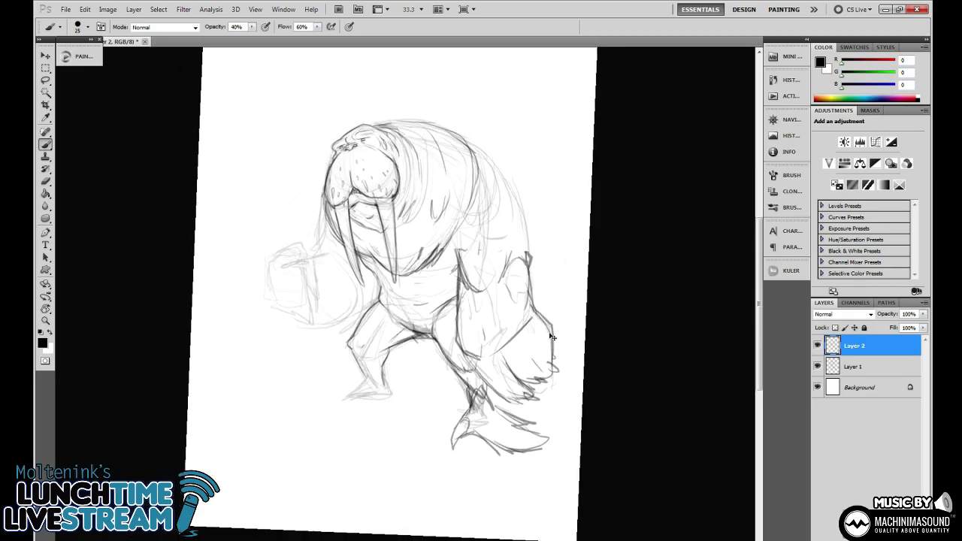
key(ctrl+minus)
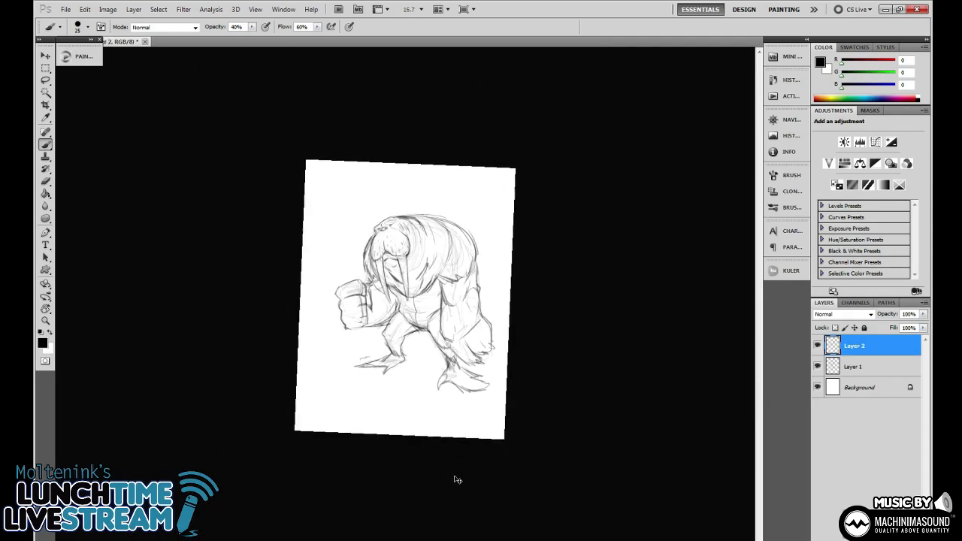
key(ctrl+plus)
key(r)
drag(603, 335, 597, 292)
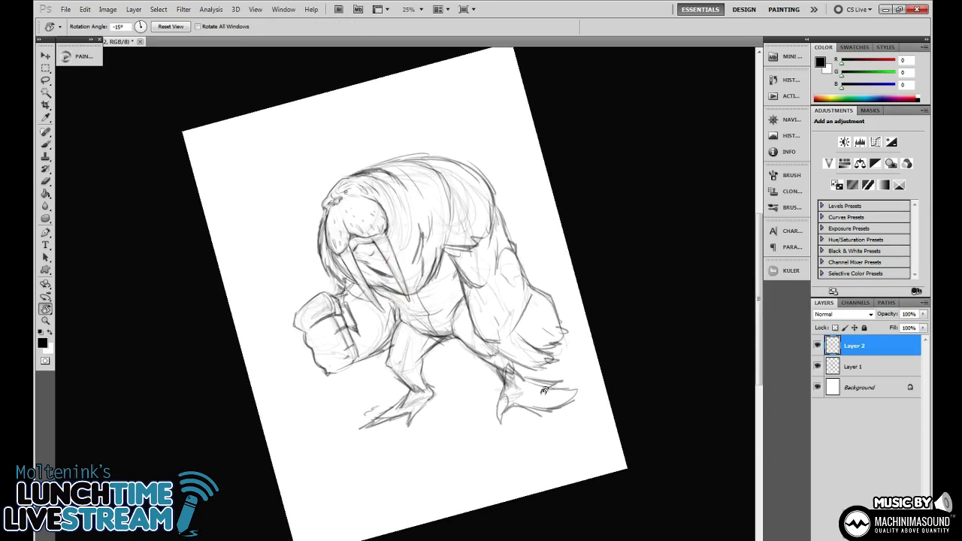
key(b)
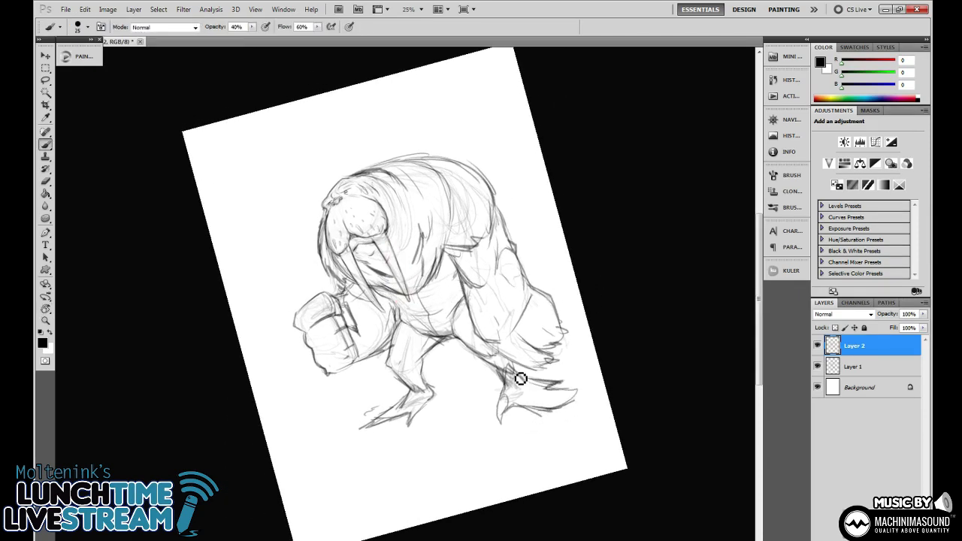
mouse_move(570, 339)
mouse_down()
mouse_move(586, 361)
mouse_move(563, 315)
mouse_up()
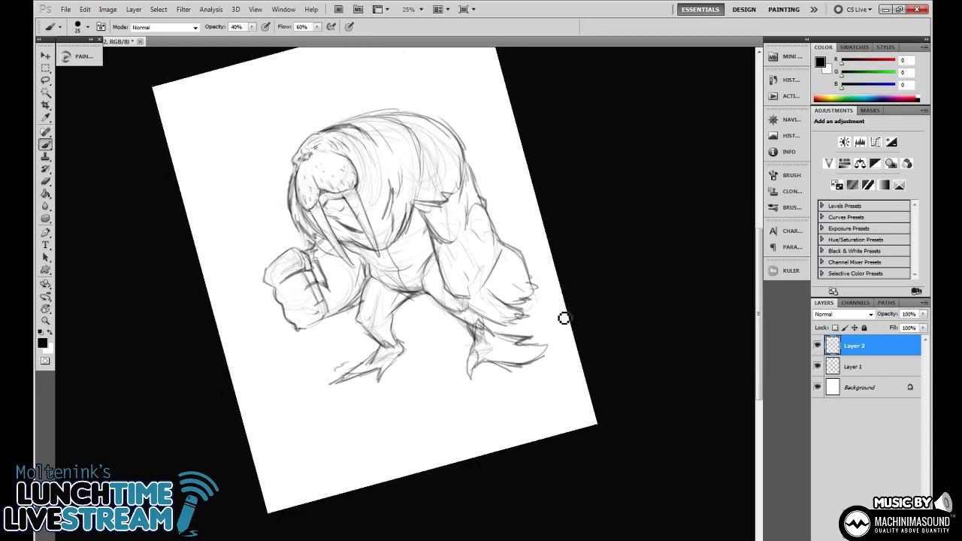
key(r)
drag(606, 290, 564, 354)
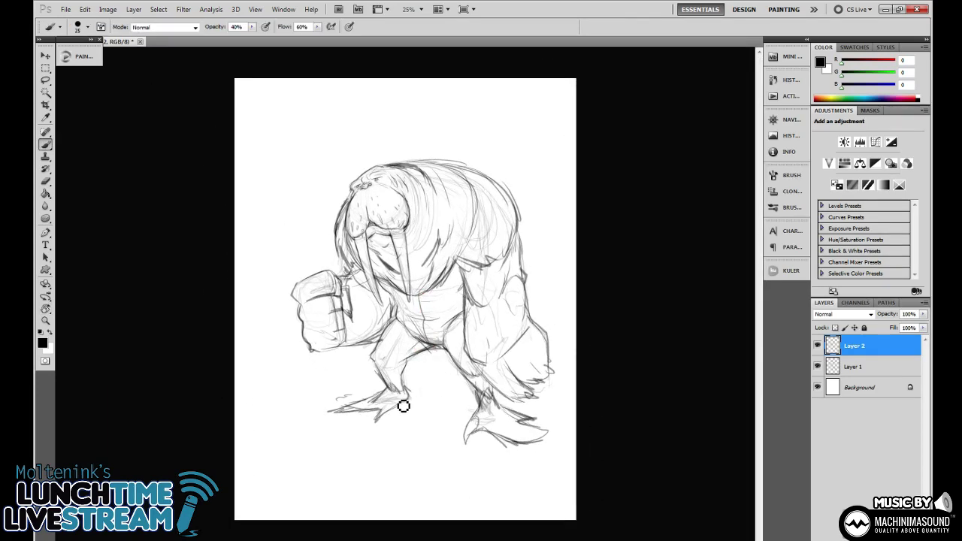
Lasso the left-hand foot, transform it to about 103% width and 121% height with a slight rotation, and redraw the shin lines joining it.
key(l)
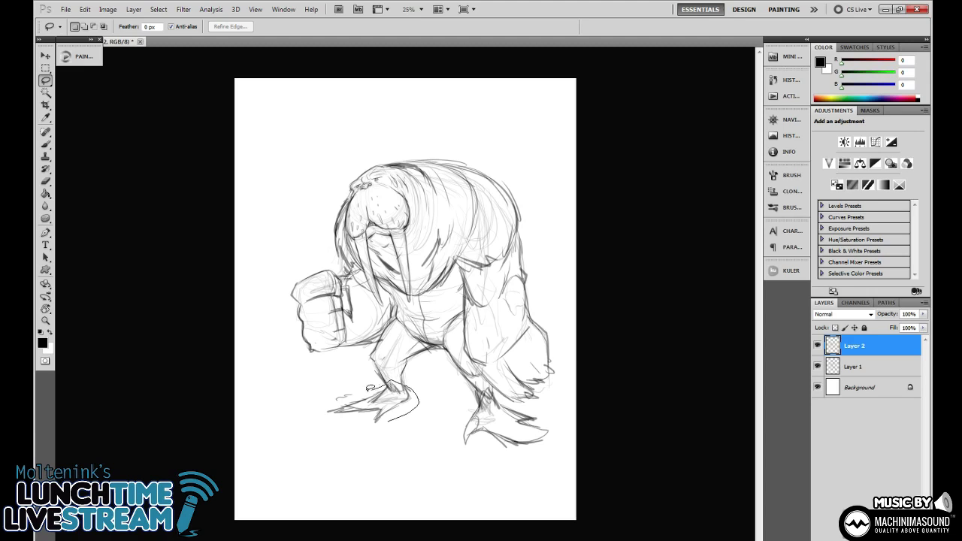
drag(342, 426, 319, 426)
key(ctrl+t)
drag(421, 409, 421, 415)
drag(314, 439, 317, 448)
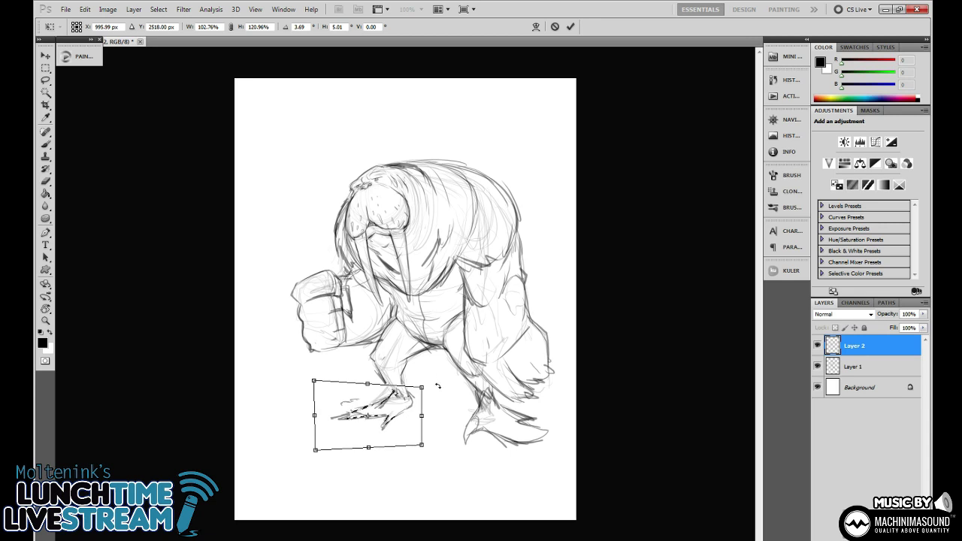
key(Return)
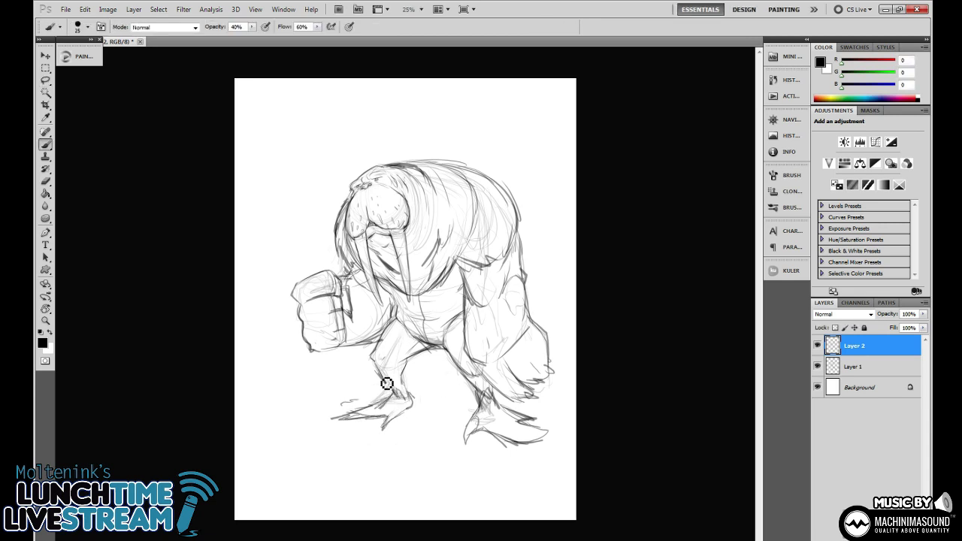
drag(391, 390, 396, 396)
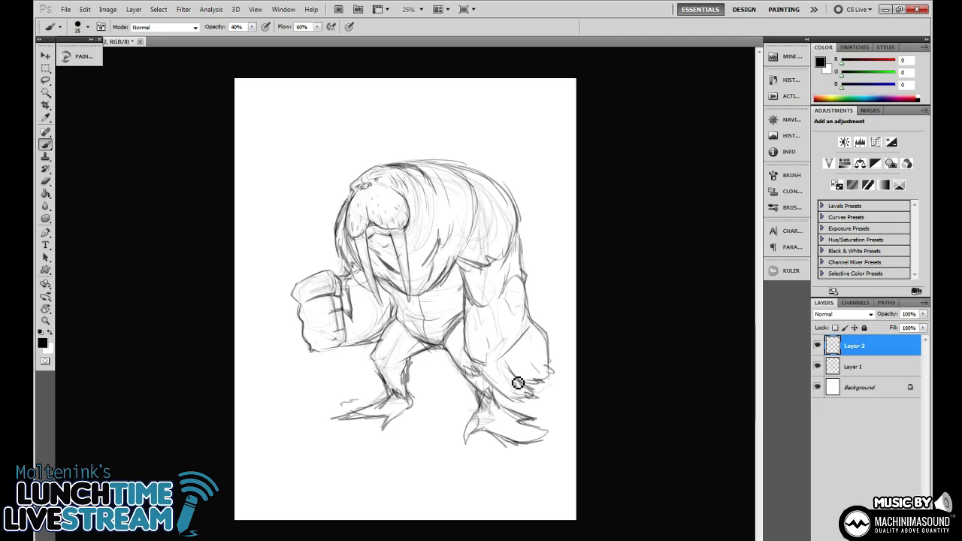
Erase and redraw the right-hand fist's fingertips, and add strokes at its wrist.
key(e)
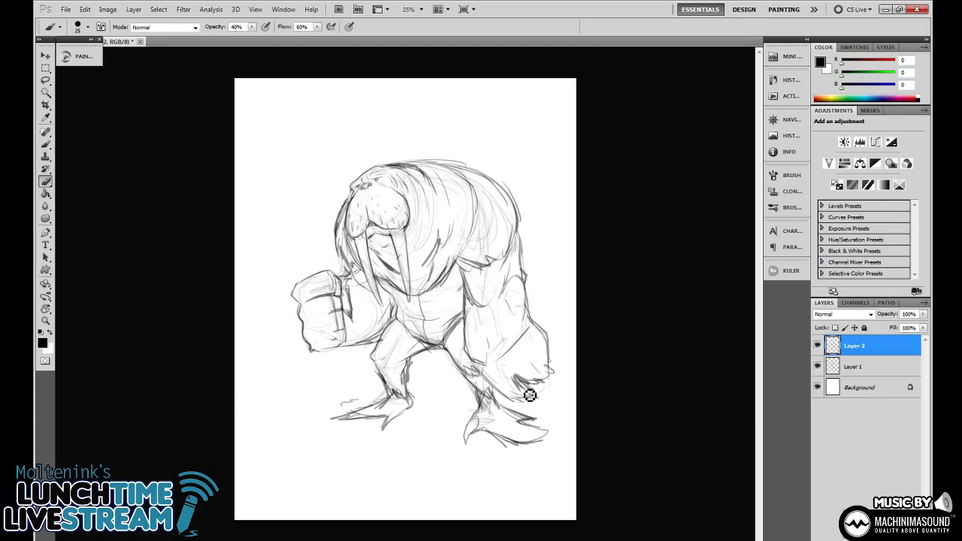
key(b)
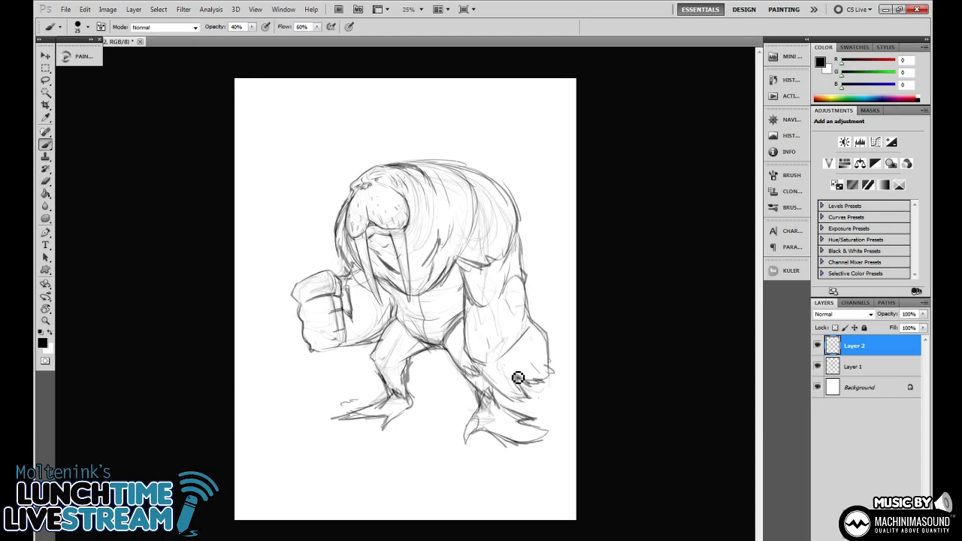
mouse_move(514, 382)
mouse_down()
mouse_move(526, 382)
mouse_move(512, 374)
mouse_move(511, 353)
mouse_up()
Draw a long spear through the left-hand fist, with its shaft reaching the foot and a barbed, pointed head high above.
mouse_move(337, 356)
mouse_down()
mouse_move(345, 424)
mouse_move(340, 360)
mouse_up()
drag(316, 279, 297, 174)
mouse_move(309, 212)
mouse_down()
mouse_move(316, 276)
mouse_move(286, 102)
mouse_move(304, 153)
mouse_up()
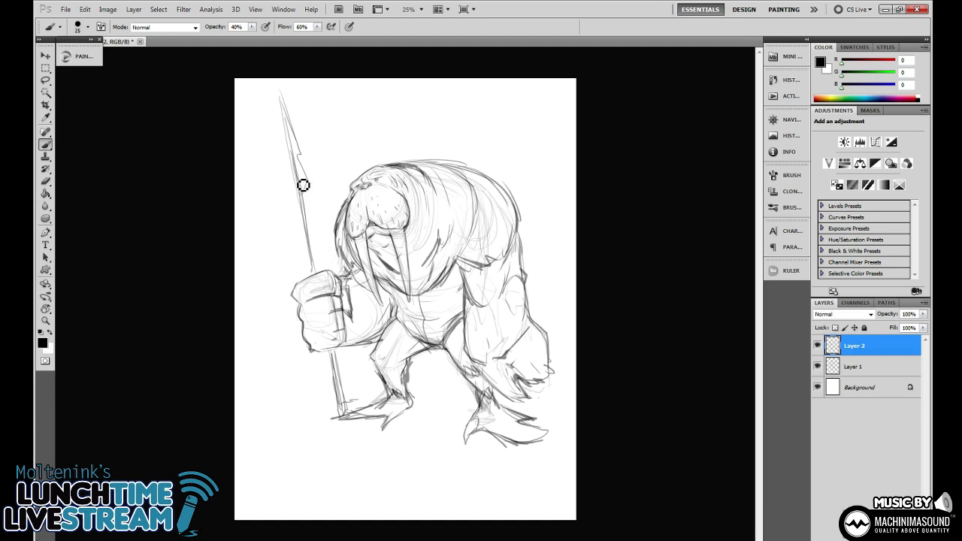
drag(283, 99, 318, 286)
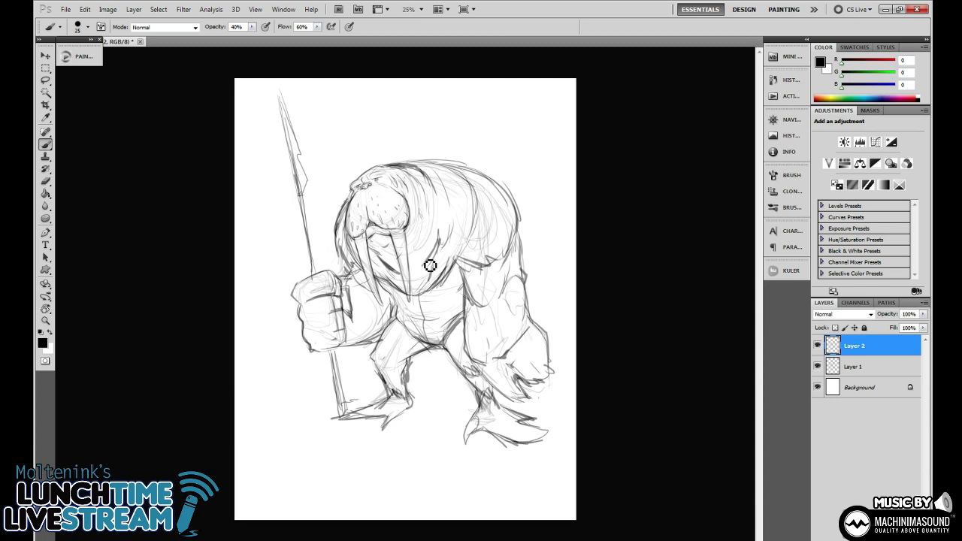
Draw dark strokes beneath the crotch between the thighs, and darken the left-hand side of the waist.
drag(404, 374, 456, 360)
mouse_move(510, 397)
mouse_down()
mouse_move(491, 383)
mouse_move(470, 325)
mouse_up()
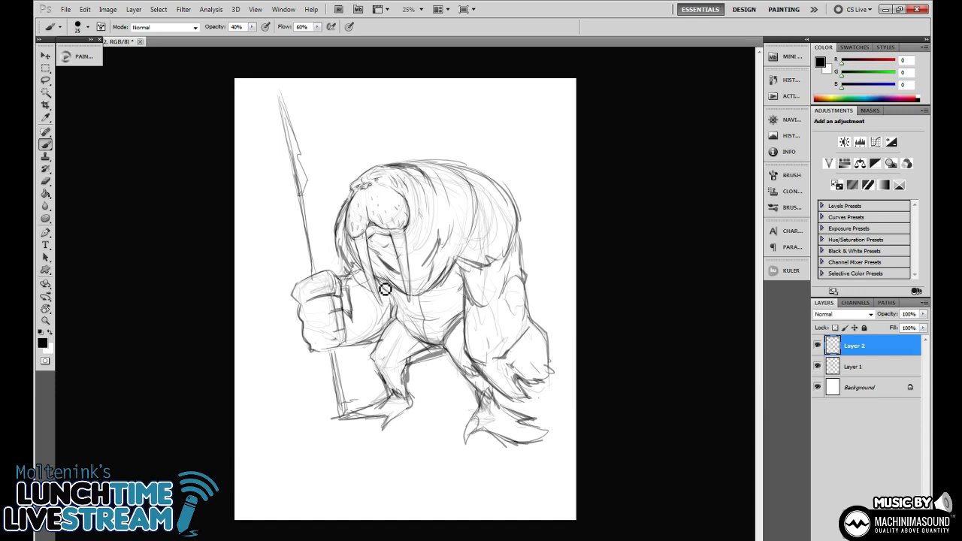
mouse_move(385, 289)
mouse_down()
mouse_move(406, 336)
mouse_move(396, 328)
mouse_up()
key(e)
key(b)
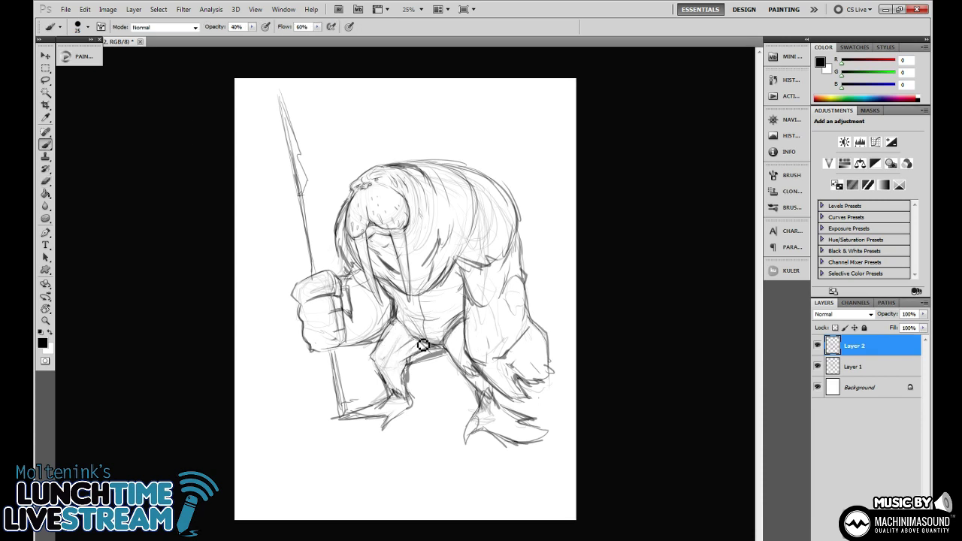
Add dark strokes under the right-hand thigh, along the left-hand calf and foot, and down the right-hand shin.
drag(440, 349, 452, 360)
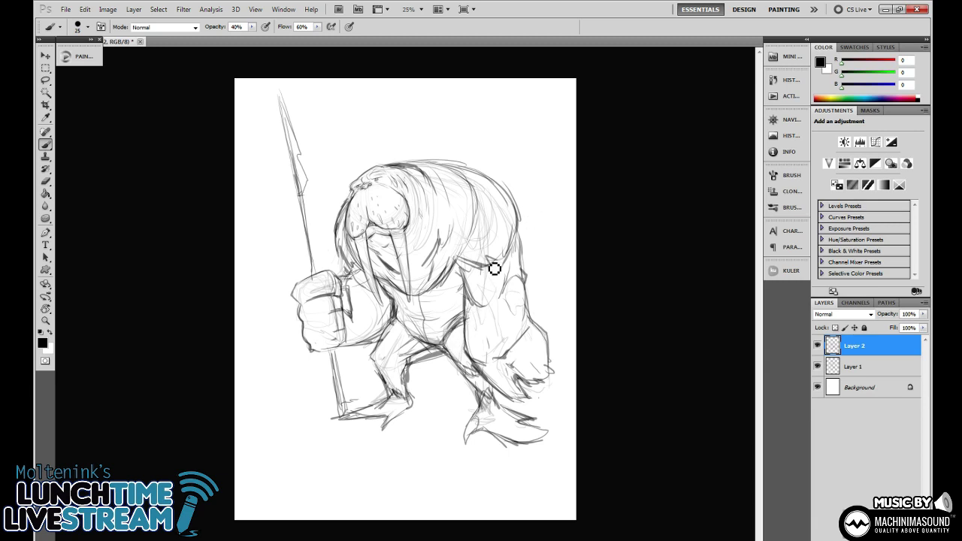
drag(411, 366, 411, 387)
mouse_move(386, 428)
mouse_down()
mouse_move(415, 407)
mouse_move(363, 414)
mouse_up()
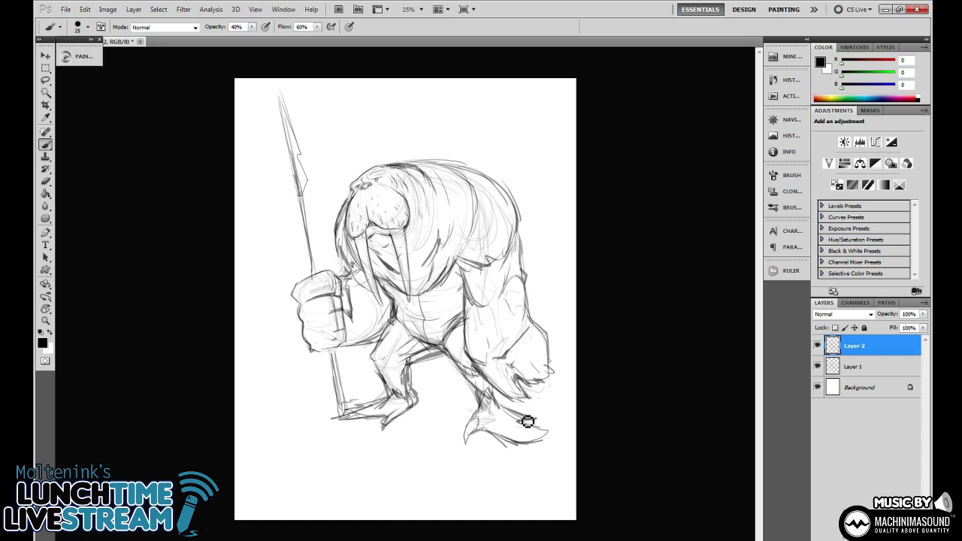
drag(468, 378, 478, 396)
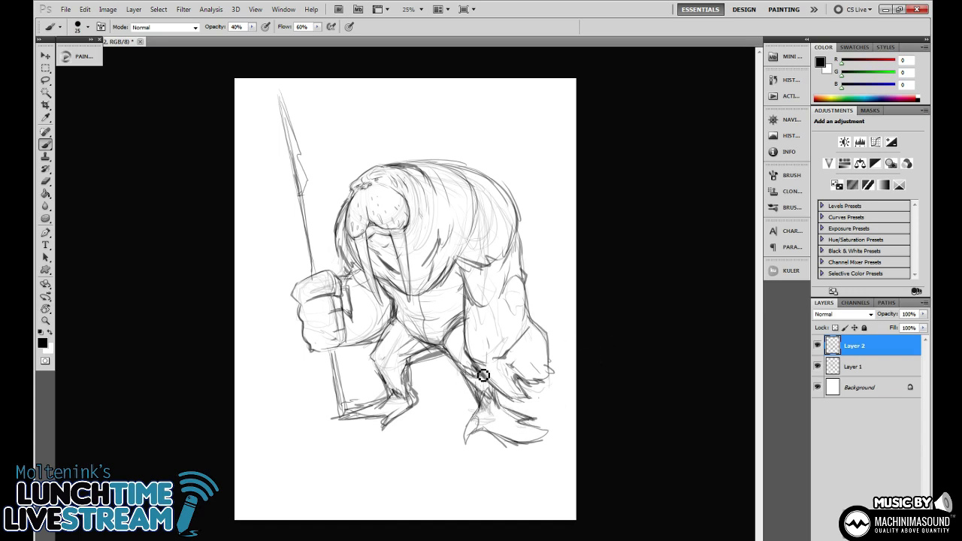
key(e)
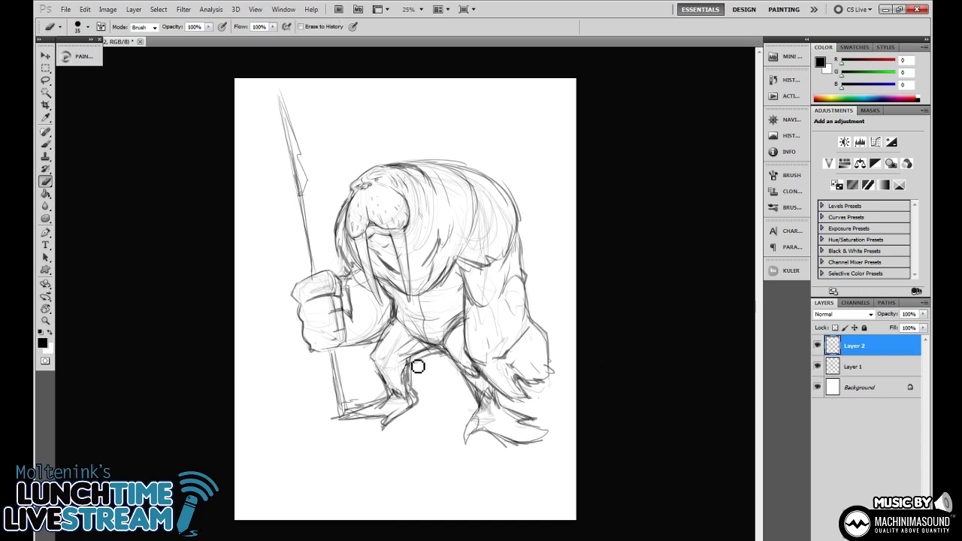
key(b)
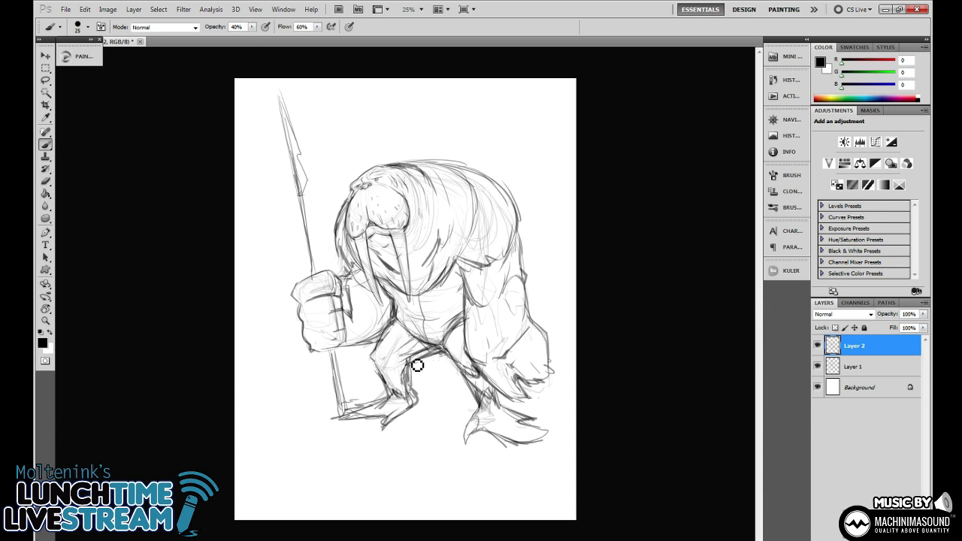
Darken the crotch line and add shading strokes along the left-hand forearm behind the fist.
drag(418, 340, 439, 350)
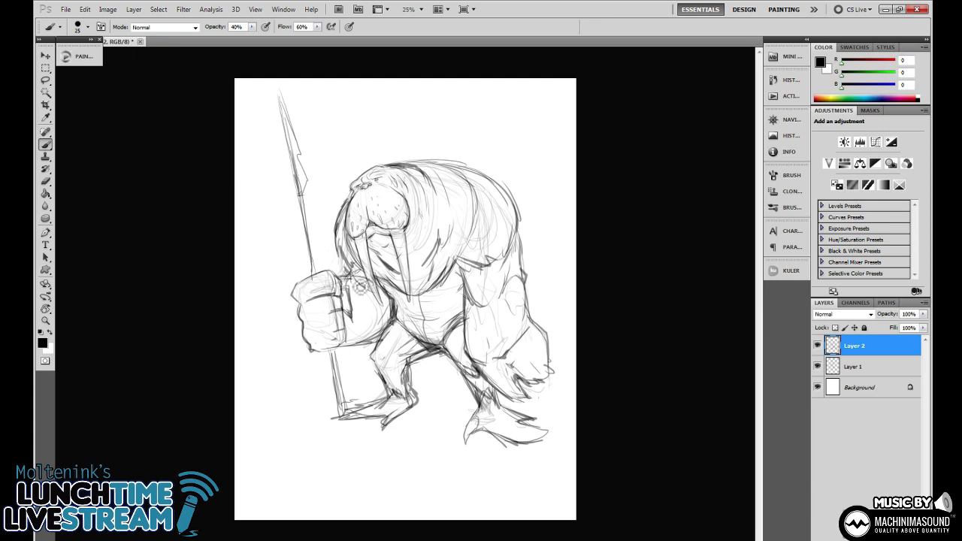
drag(351, 275, 373, 308)
mouse_move(342, 349)
mouse_down()
mouse_move(370, 347)
mouse_move(361, 350)
mouse_up()
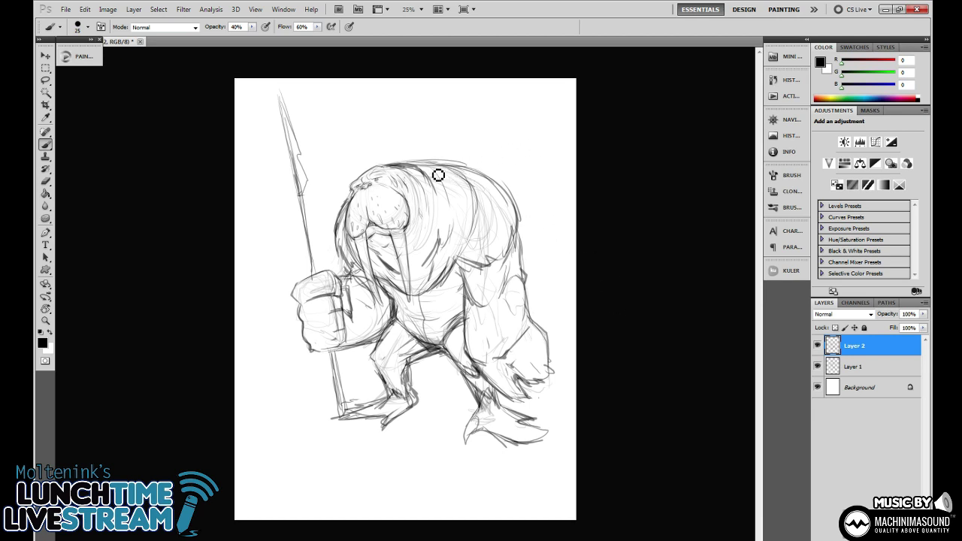
Sketch the open top of a quiver behind the upper back and a diagonal strap running from it down across the chest.
mouse_move(436, 162)
mouse_down()
mouse_move(441, 153)
mouse_move(503, 168)
mouse_move(494, 168)
mouse_move(512, 181)
mouse_up()
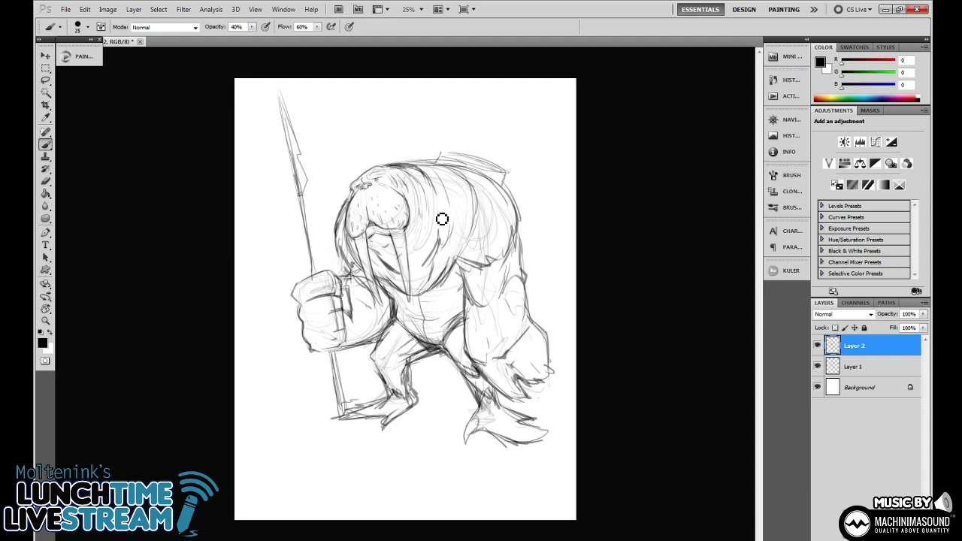
drag(416, 242, 470, 170)
mouse_move(410, 250)
mouse_down()
mouse_move(482, 182)
mouse_move(428, 240)
mouse_move(400, 322)
mouse_move(428, 202)
mouse_move(413, 253)
mouse_up()
drag(434, 195, 421, 247)
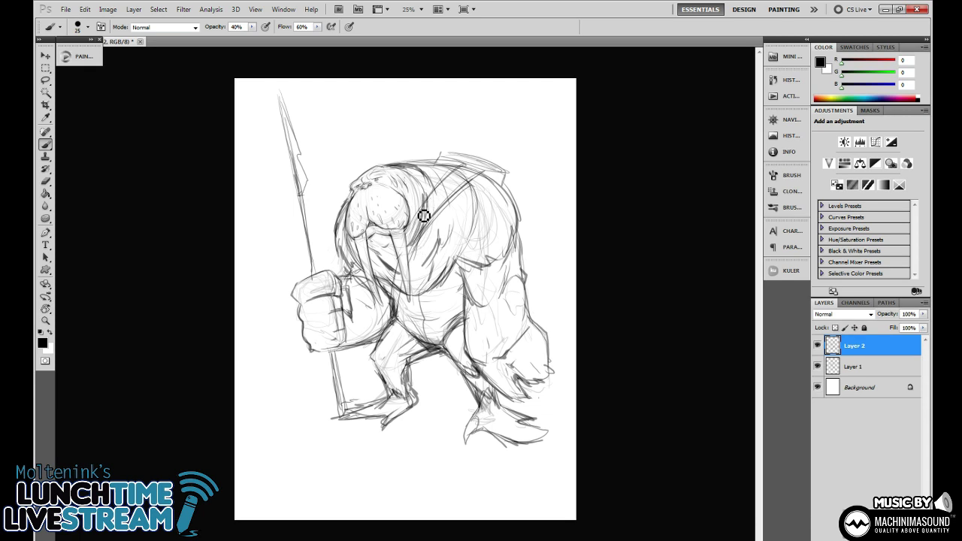
key(e)
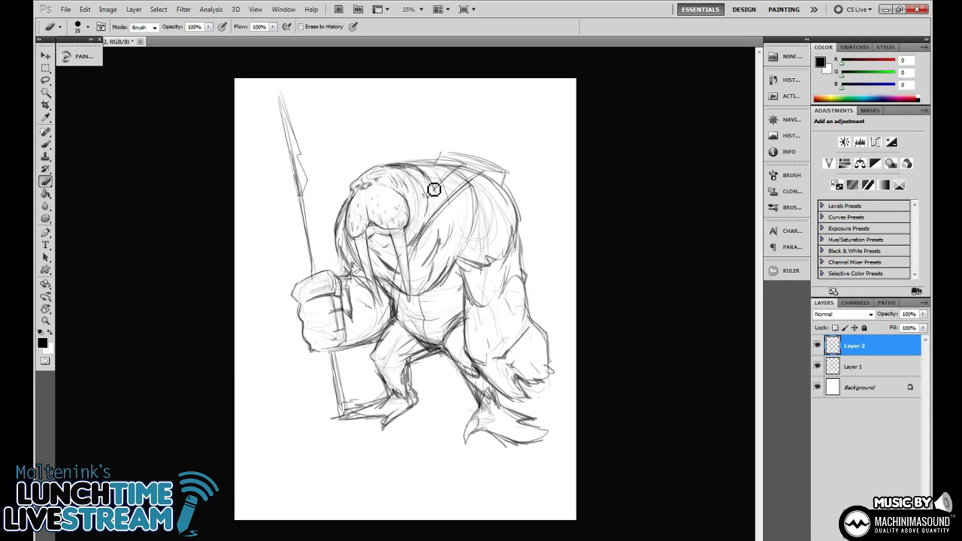
key(b)
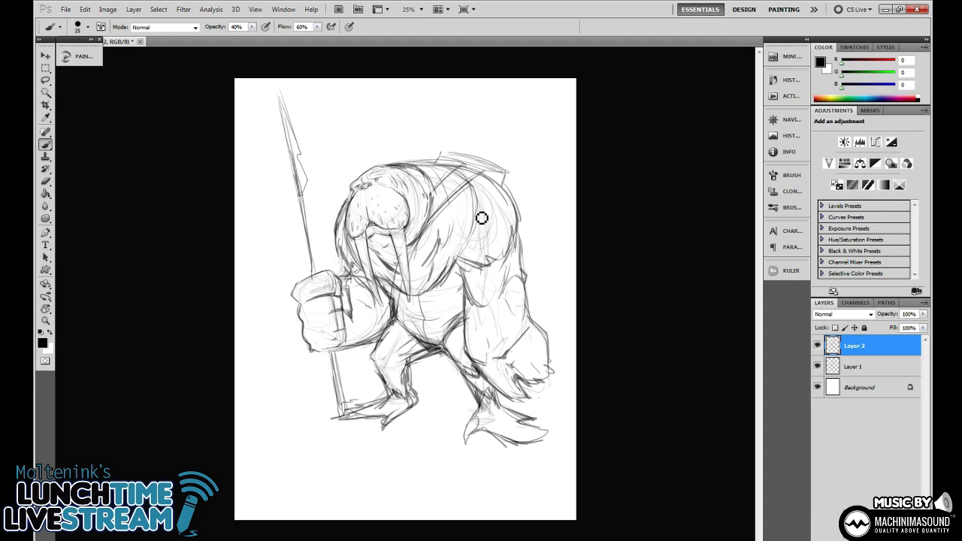
Draw a barbed spearhead and a second thin shaft rising from the quiver, and add rough strokes around both lower legs.
mouse_move(474, 110)
mouse_down()
mouse_move(454, 149)
mouse_move(470, 128)
mouse_move(462, 156)
mouse_move(489, 89)
mouse_move(460, 164)
mouse_up()
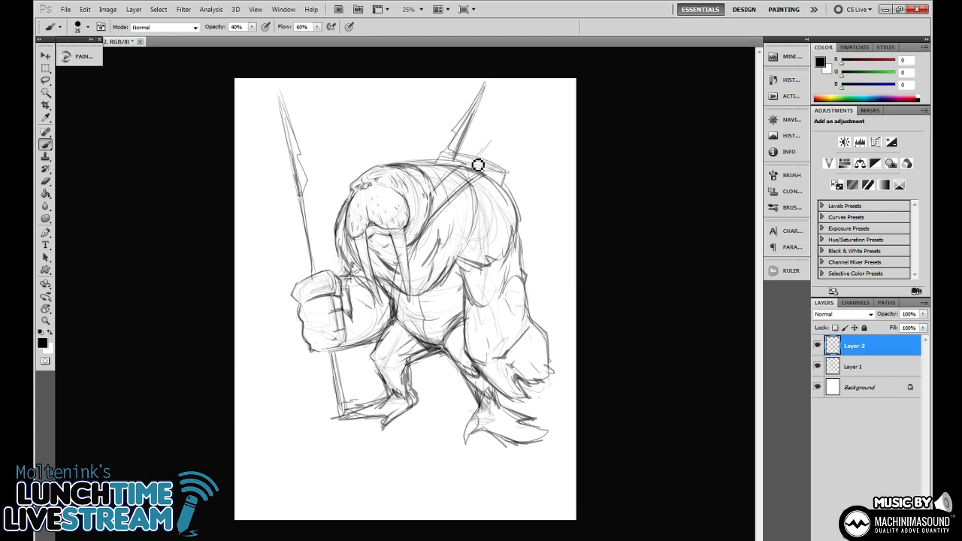
mouse_move(468, 159)
mouse_down()
mouse_move(484, 157)
mouse_move(524, 102)
mouse_up()
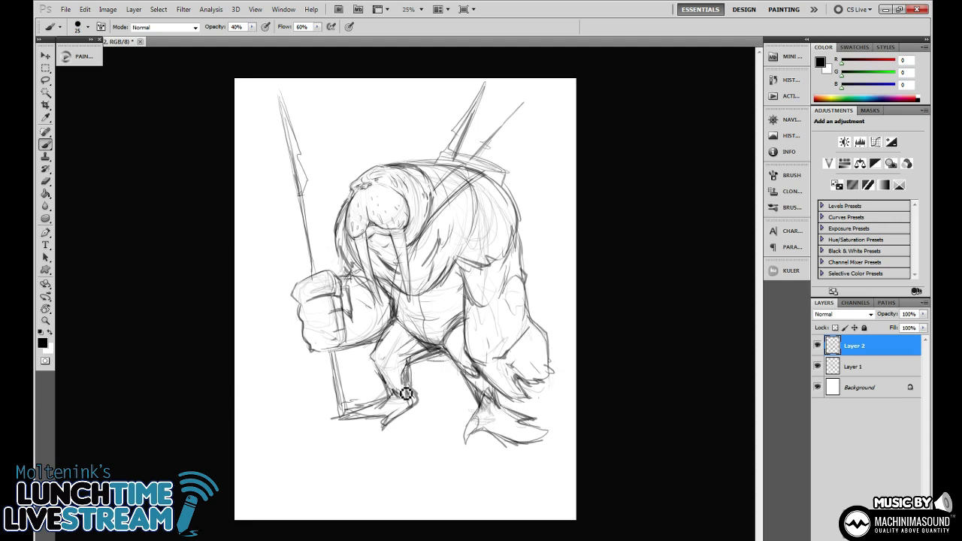
drag(385, 385, 388, 402)
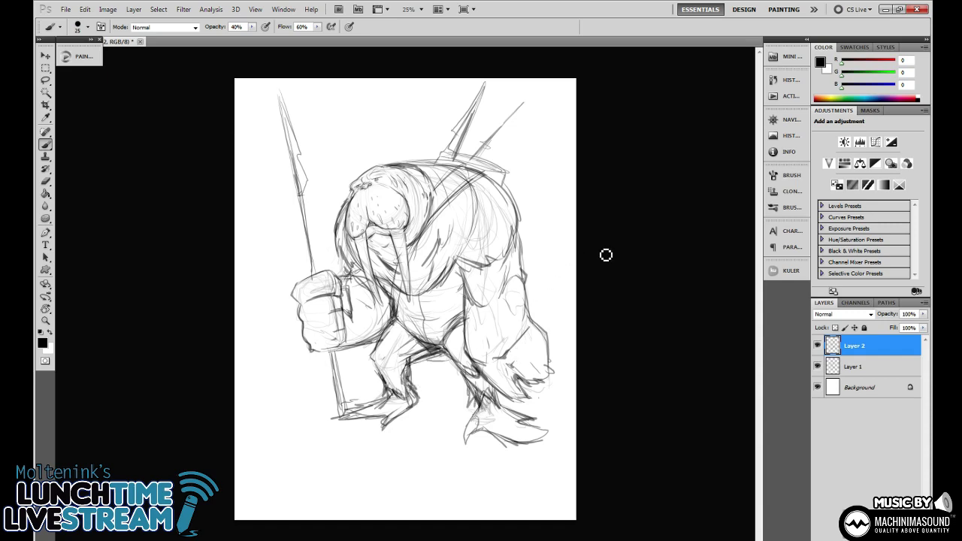
Erase the upper part of the left-hand tusk and redraw the muzzle's lower edge and left-hand side with darker lines.
key(ctrl+minus)
key(ctrl+plus)
key(ctrl+plus)
mouse_move(582, 300)
mouse_down()
mouse_move(569, 352)
mouse_move(554, 340)
mouse_move(573, 336)
mouse_move(583, 350)
mouse_up()
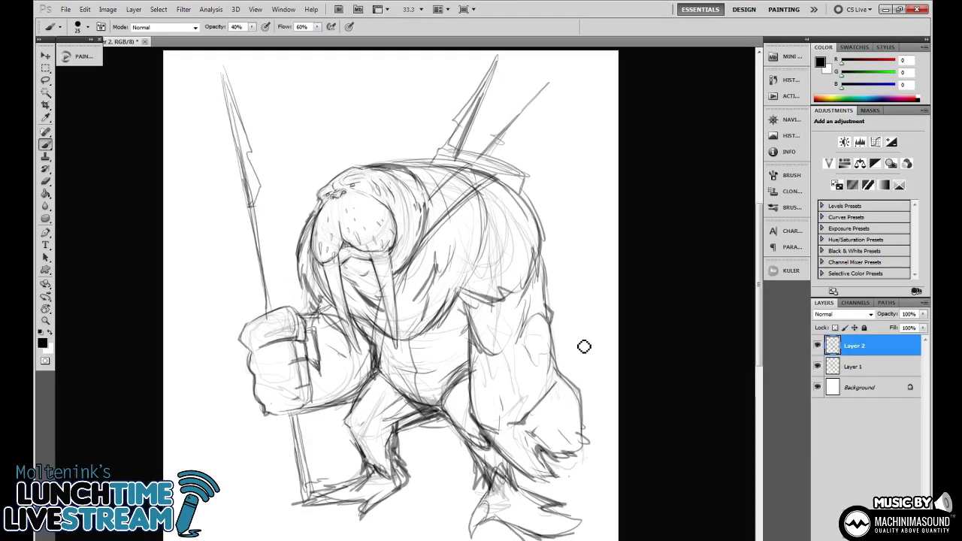
key(e)
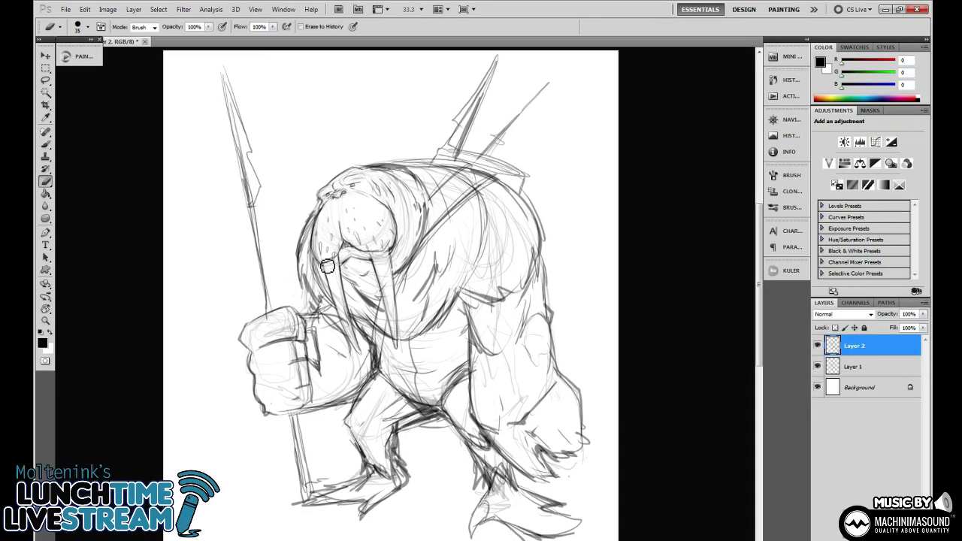
mouse_move(326, 263)
mouse_down()
mouse_move(347, 249)
mouse_move(335, 288)
mouse_up()
key(b)
key(e)
mouse_move(317, 237)
mouse_down()
mouse_move(321, 268)
mouse_move(336, 286)
mouse_move(355, 261)
mouse_move(315, 274)
mouse_move(308, 212)
mouse_up()
key(b)
key(e)
key(b)
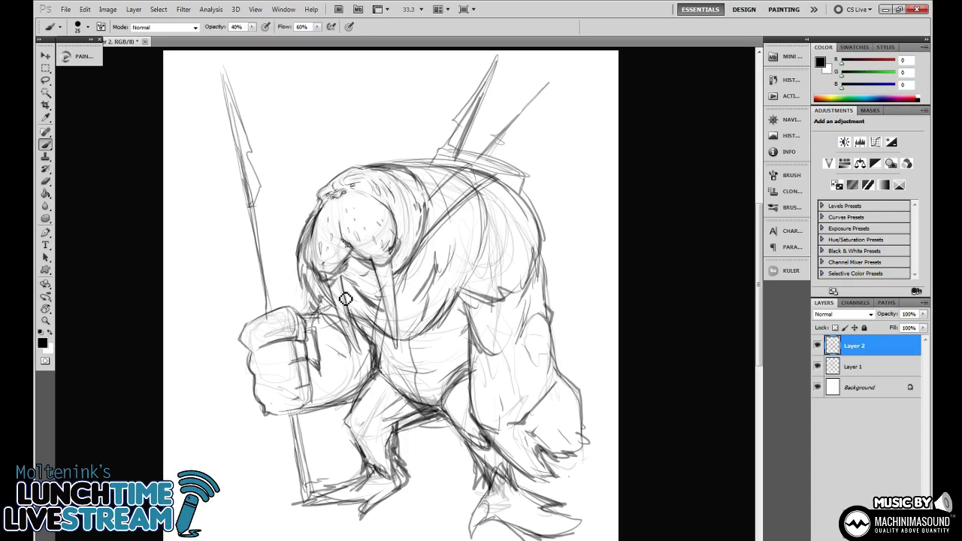
Redraw the left-hand tusk longer and curved, reaching the thigh, erasing stray lines inside it.
key(e)
mouse_move(338, 286)
mouse_down()
mouse_move(351, 315)
mouse_move(339, 301)
mouse_move(352, 290)
mouse_move(384, 391)
mouse_up()
key(b)
drag(354, 302, 385, 414)
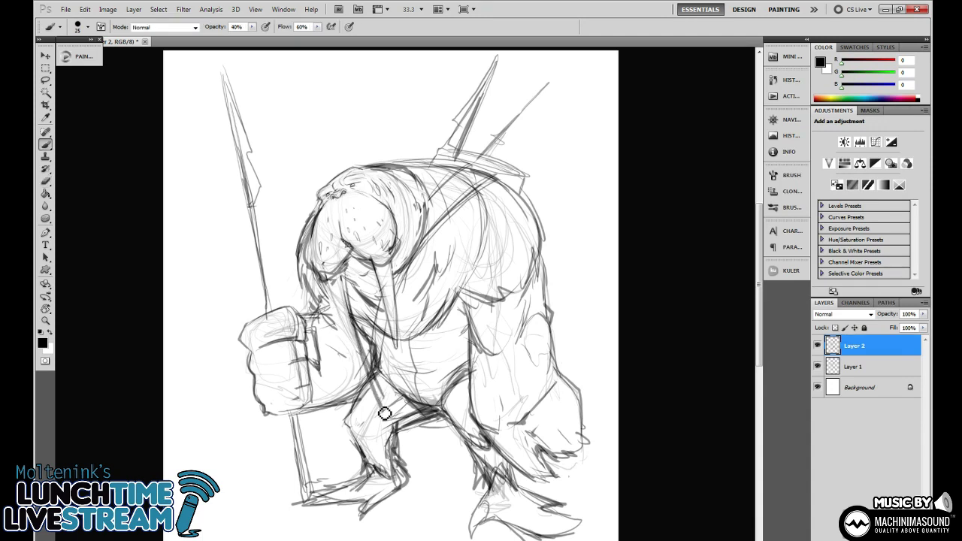
mouse_move(320, 273)
mouse_down()
mouse_move(369, 395)
mouse_move(387, 413)
mouse_up()
key(e)
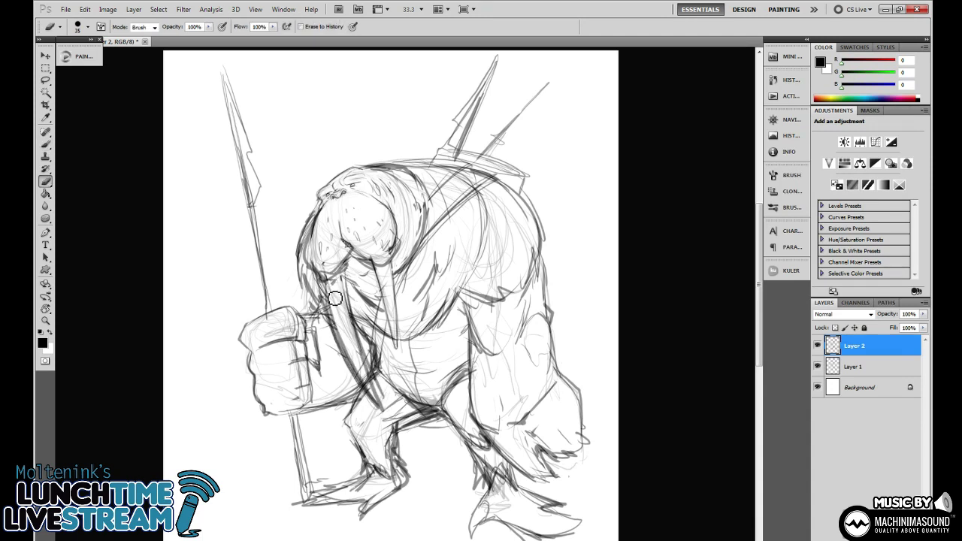
drag(337, 312, 359, 353)
key(b)
drag(348, 280, 389, 406)
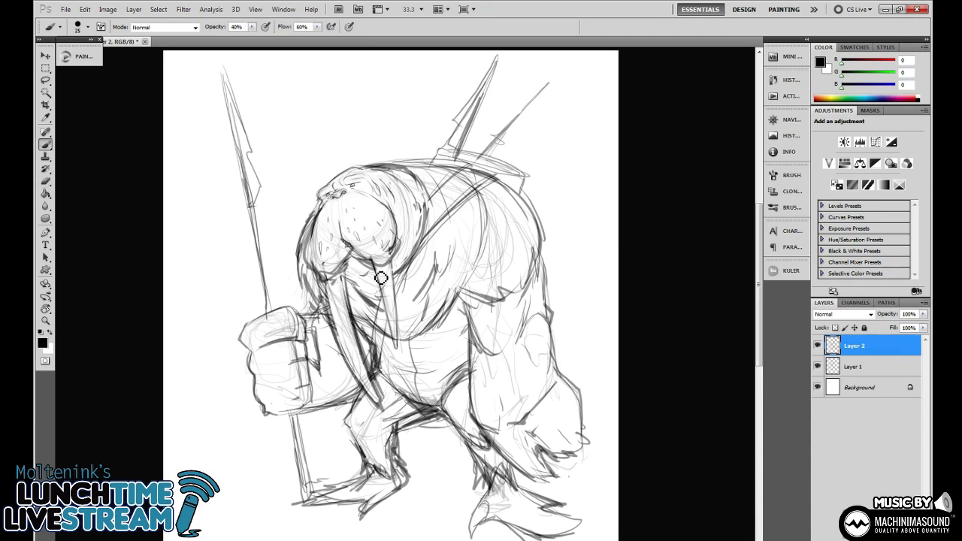
Erase the right-hand tusk's lower part and redraw it longer, extending down to the crotch.
key(e)
drag(385, 289, 398, 347)
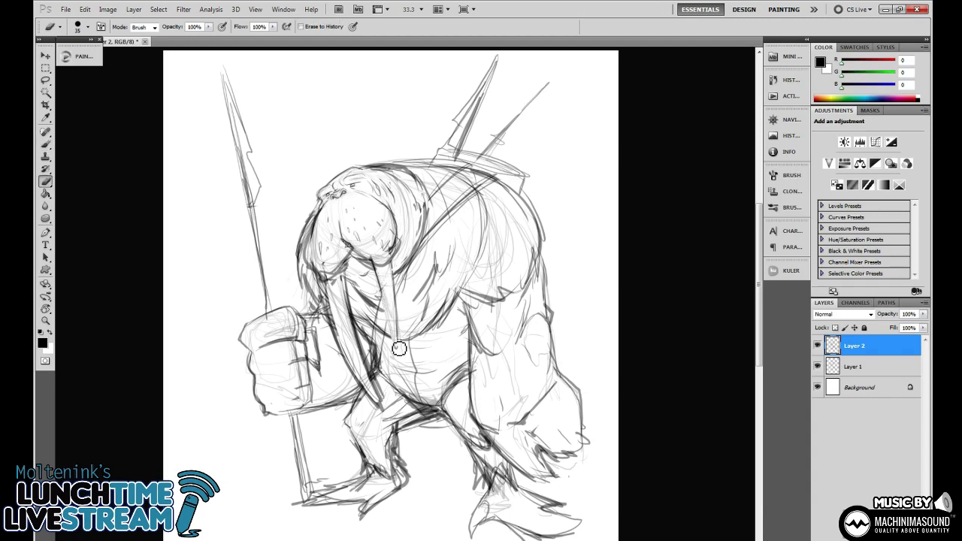
drag(398, 295, 402, 342)
key(b)
drag(387, 271, 397, 383)
drag(403, 285, 410, 409)
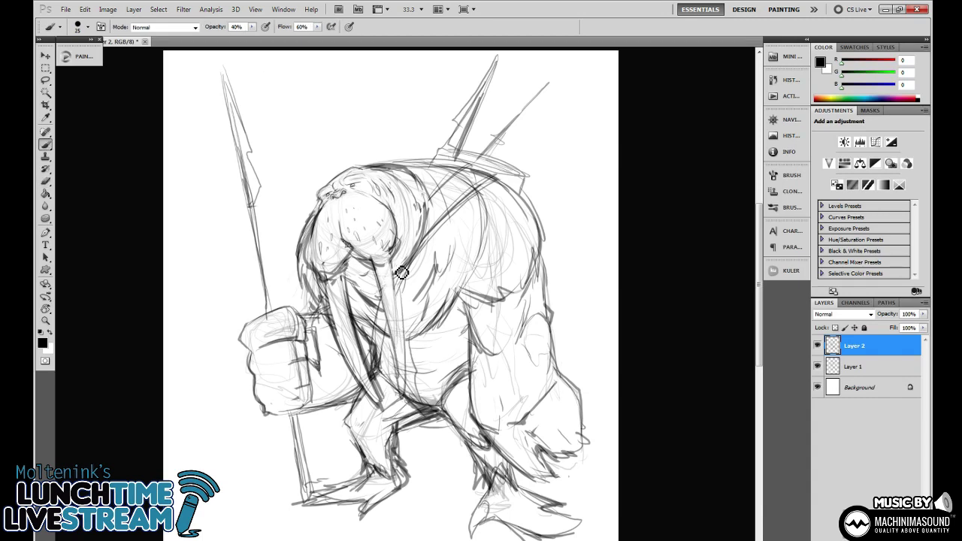
mouse_move(398, 259)
mouse_down()
mouse_move(410, 399)
mouse_move(402, 368)
mouse_up()
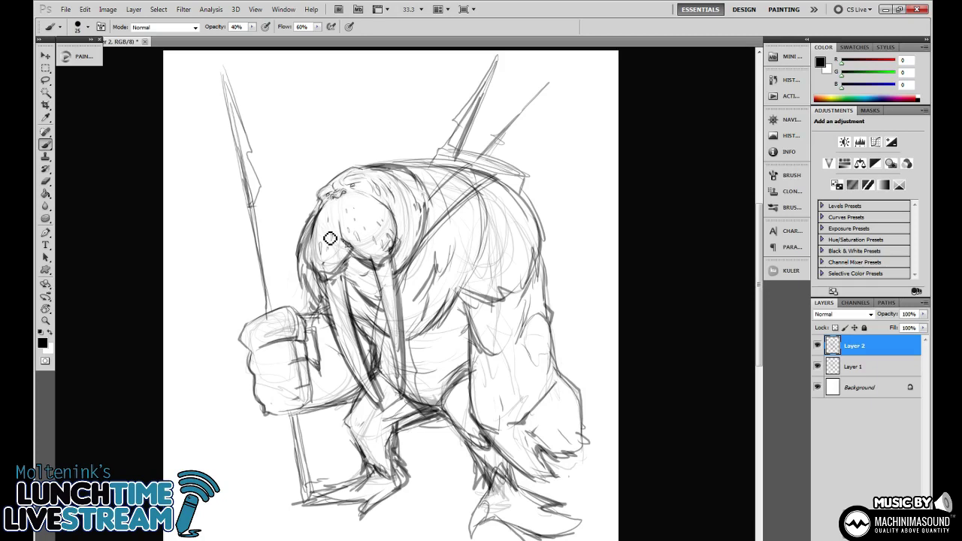
Draw a small upward-curving tusk on each side of the muzzle, and darken both edges of the long right-hand tusk.
mouse_move(295, 247)
mouse_down()
mouse_move(283, 223)
mouse_move(316, 268)
mouse_up()
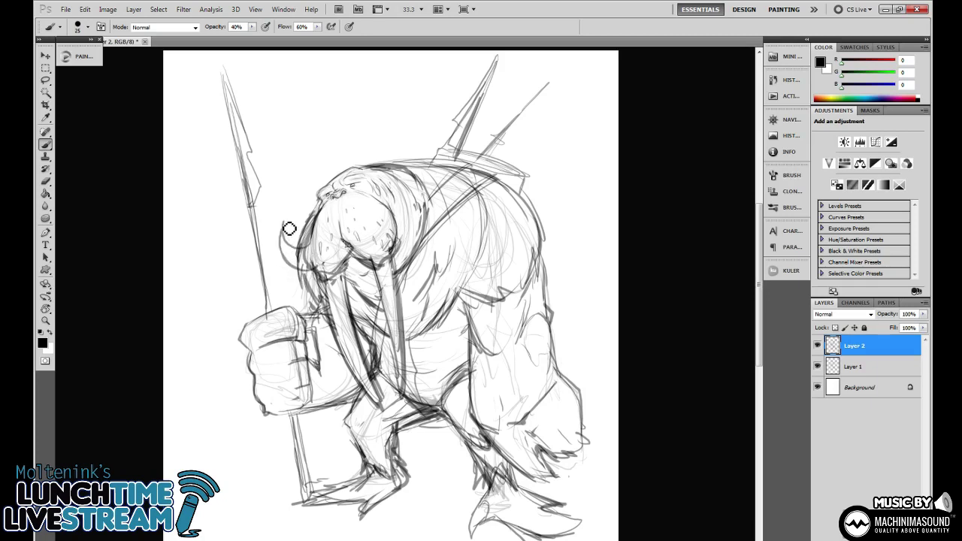
mouse_move(289, 231)
mouse_down()
mouse_move(311, 247)
mouse_move(316, 269)
mouse_up()
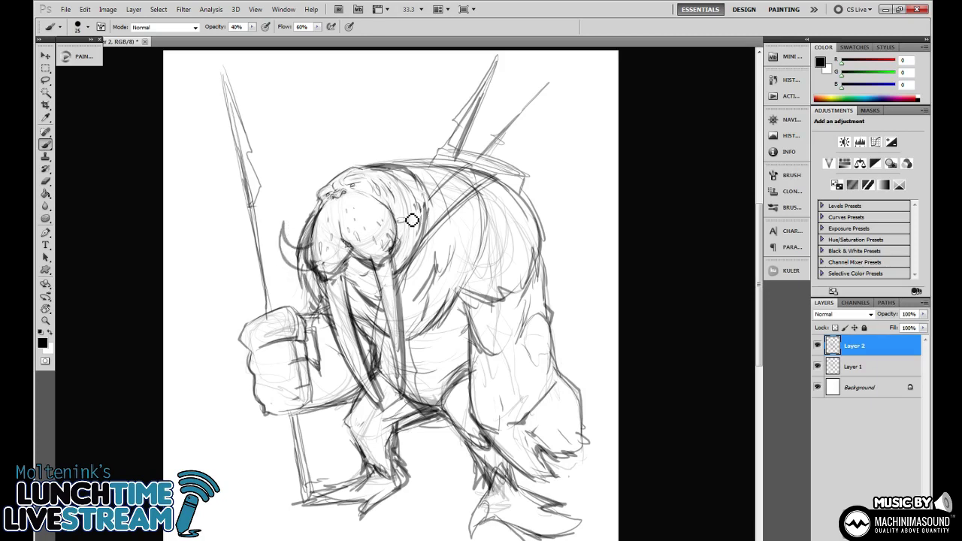
drag(412, 220, 408, 197)
mouse_move(398, 249)
mouse_down()
mouse_move(412, 195)
mouse_move(408, 241)
mouse_up()
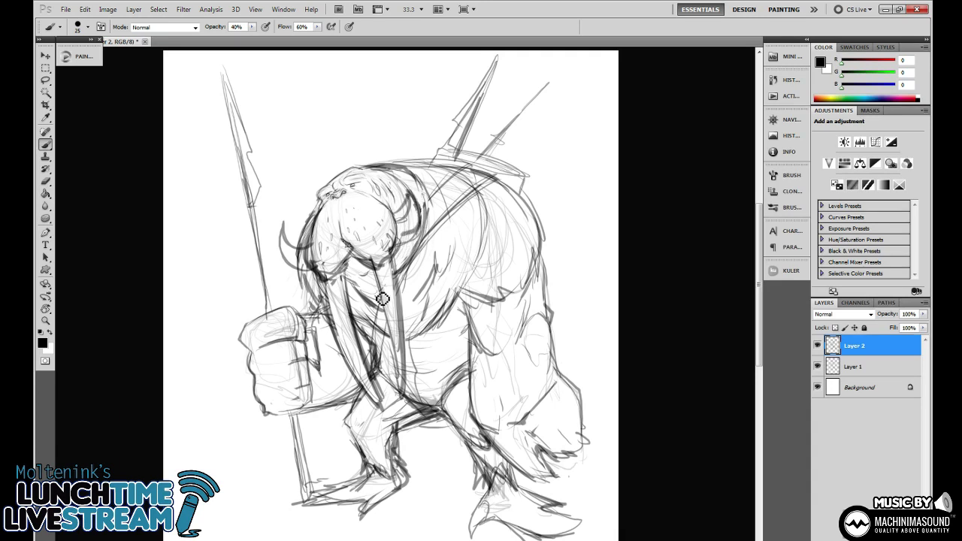
drag(383, 299, 406, 410)
drag(397, 255, 410, 413)
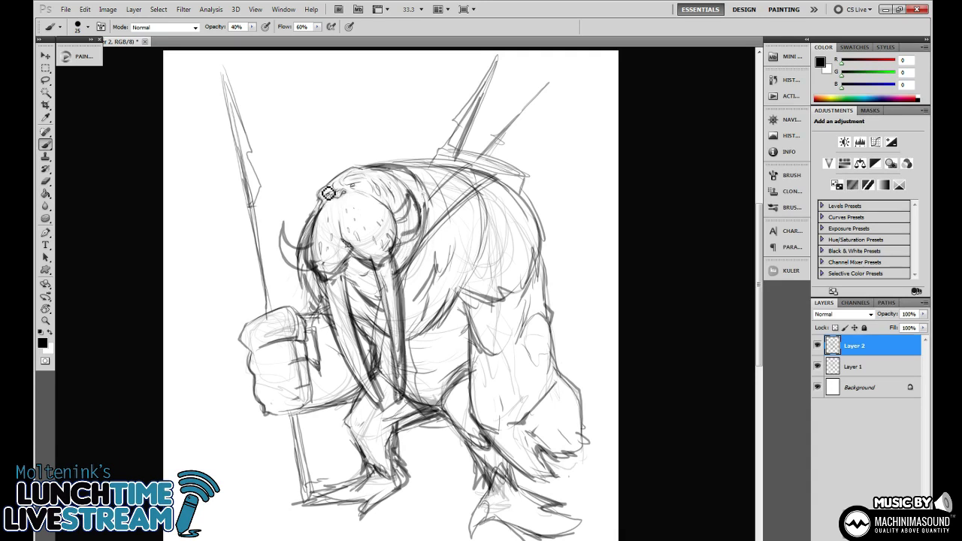
mouse_move(346, 191)
mouse_down()
mouse_move(338, 195)
mouse_move(344, 173)
mouse_move(365, 162)
mouse_move(325, 197)
mouse_move(346, 155)
mouse_move(380, 184)
mouse_move(336, 182)
mouse_move(354, 165)
mouse_move(368, 173)
mouse_move(324, 187)
mouse_up()
key(ctrl+alt+z)
key(ctrl+alt+z)
key(ctrl+alt+z)
Draw a heavy, dark brow ridge across the top of the head and an angular line down the right-hand side of the face.
key(e)
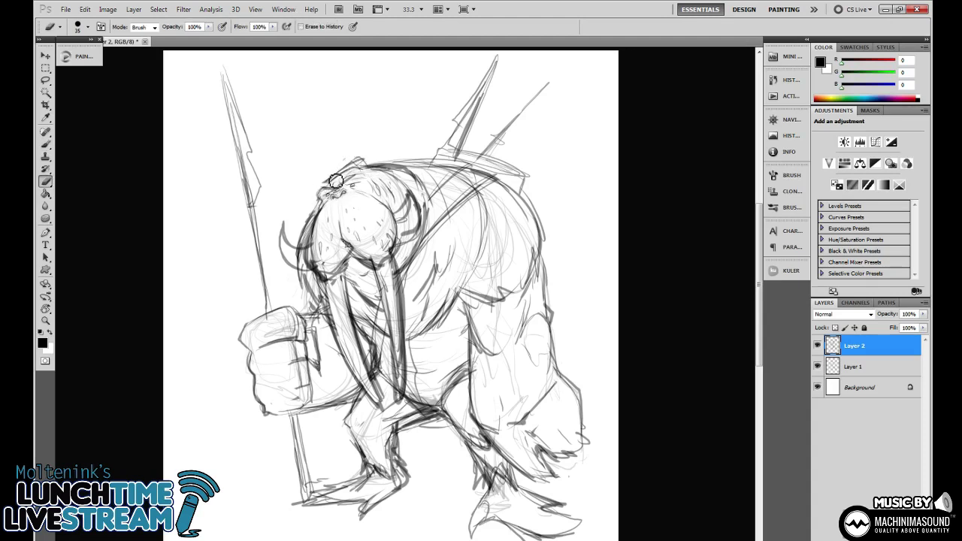
key(b)
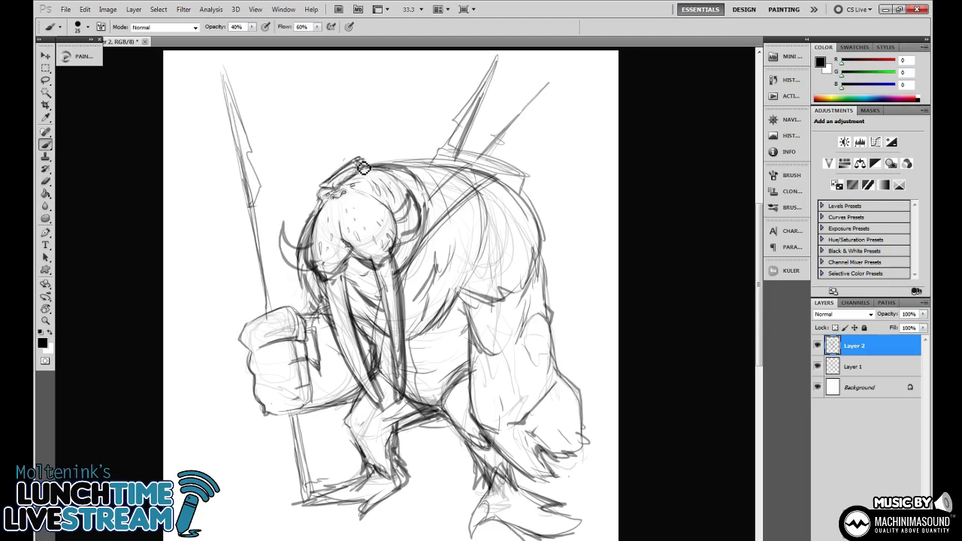
drag(363, 191, 385, 221)
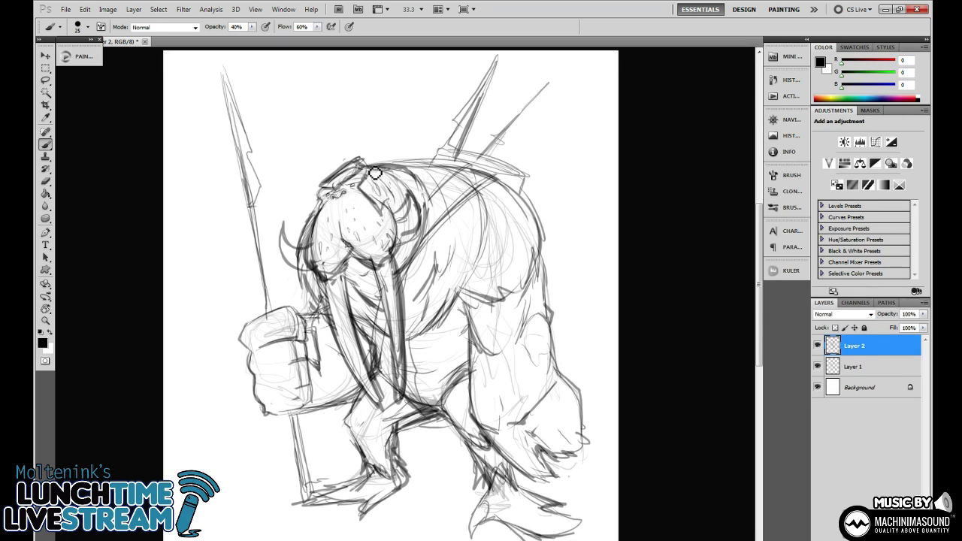
mouse_move(319, 197)
mouse_down()
mouse_move(380, 168)
mouse_move(392, 209)
mouse_up()
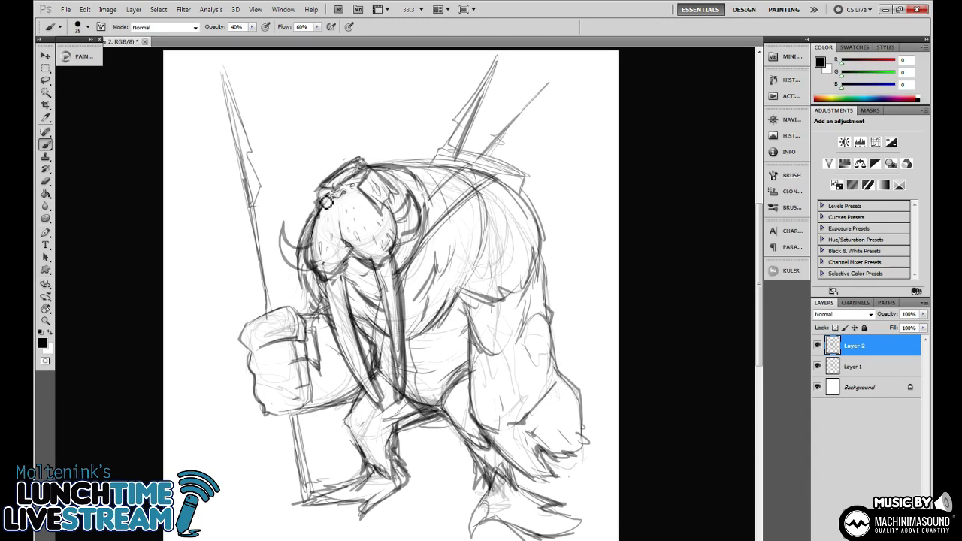
Add dark strokes beside the small right-hand tusk, and erase the lines overlapping the base of the small left-hand tusk.
drag(459, 258, 448, 268)
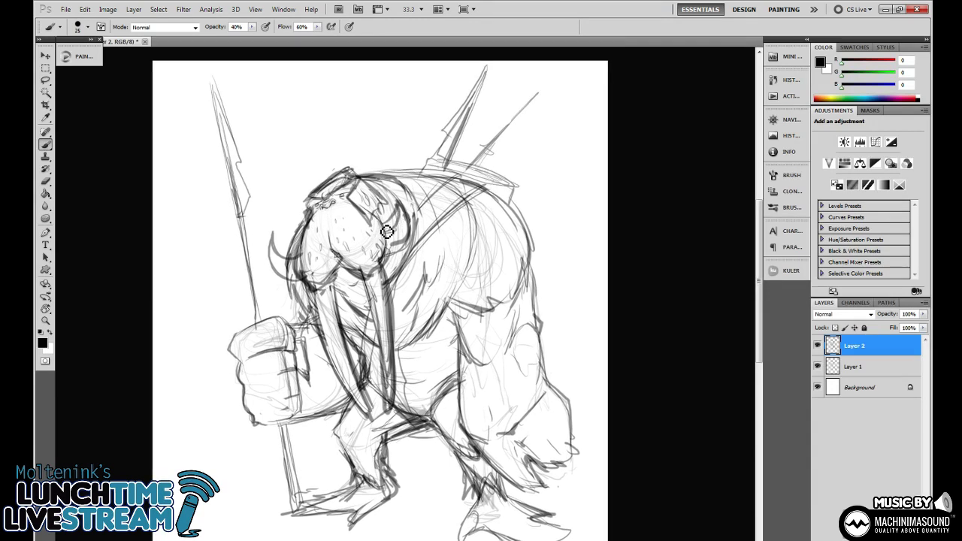
drag(382, 214, 393, 232)
drag(379, 203, 395, 216)
key(e)
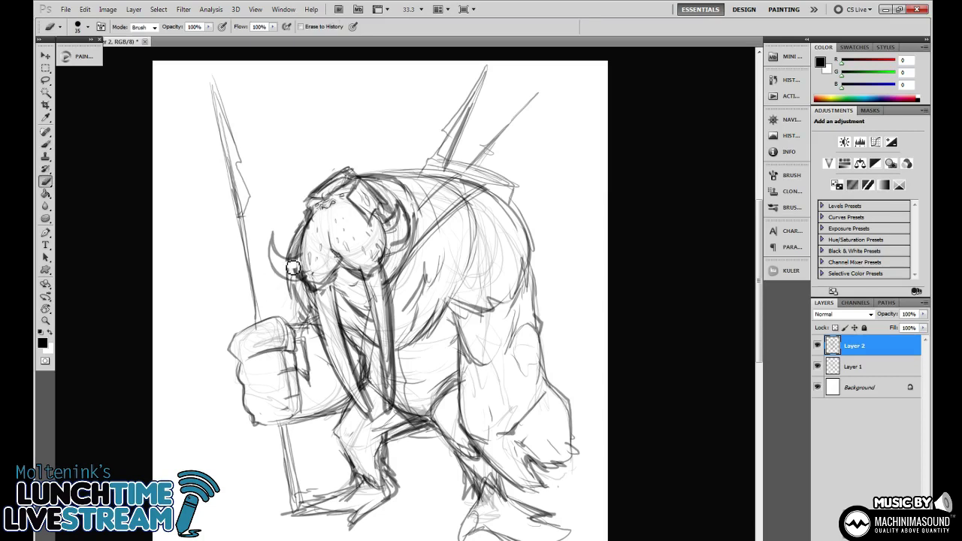
mouse_move(293, 268)
mouse_down()
mouse_move(312, 289)
mouse_move(306, 235)
mouse_up()
Redraw the small right-hand tusk with a darker curved outline, cleaning up the lines around it.
key(b)
mouse_move(403, 221)
mouse_down()
mouse_move(390, 230)
mouse_move(408, 212)
mouse_move(390, 233)
mouse_move(400, 239)
mouse_up()
key(e)
key(b)
mouse_move(399, 202)
mouse_down()
mouse_move(396, 245)
mouse_move(410, 203)
mouse_move(394, 259)
mouse_move(396, 232)
mouse_up()
key(e)
key(b)
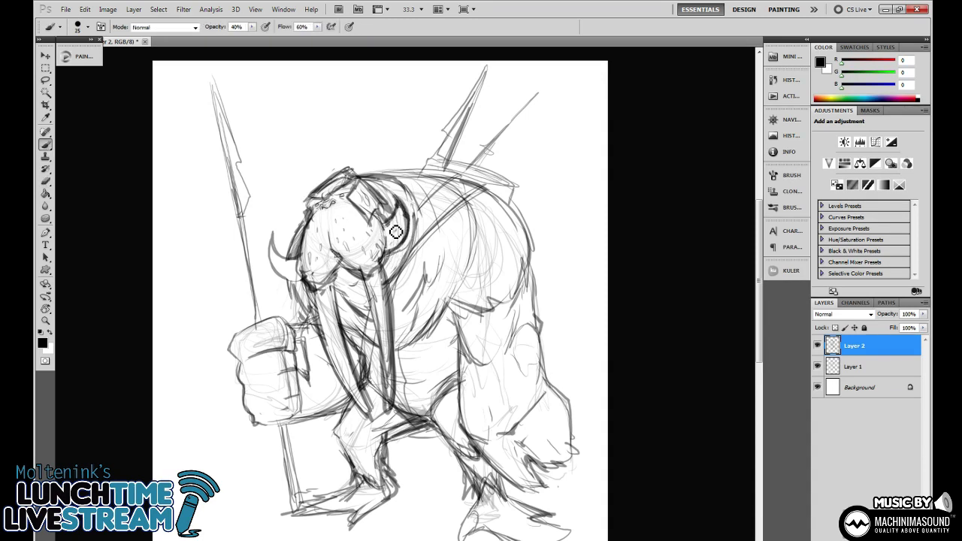
drag(417, 267, 409, 237)
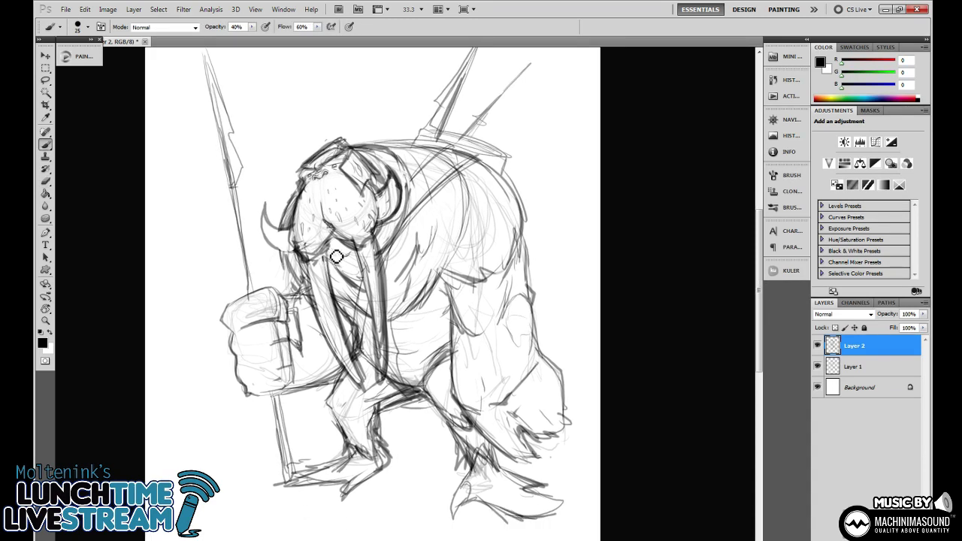
Darken the underside of the muzzle between the long tusks and the edge of the long right-hand tusk.
drag(328, 228, 336, 243)
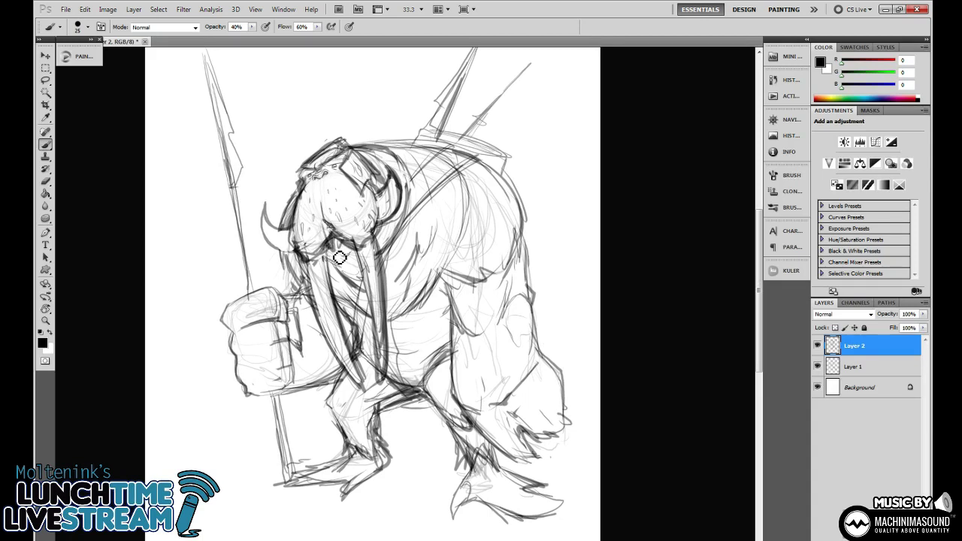
drag(431, 281, 421, 278)
drag(375, 236, 375, 376)
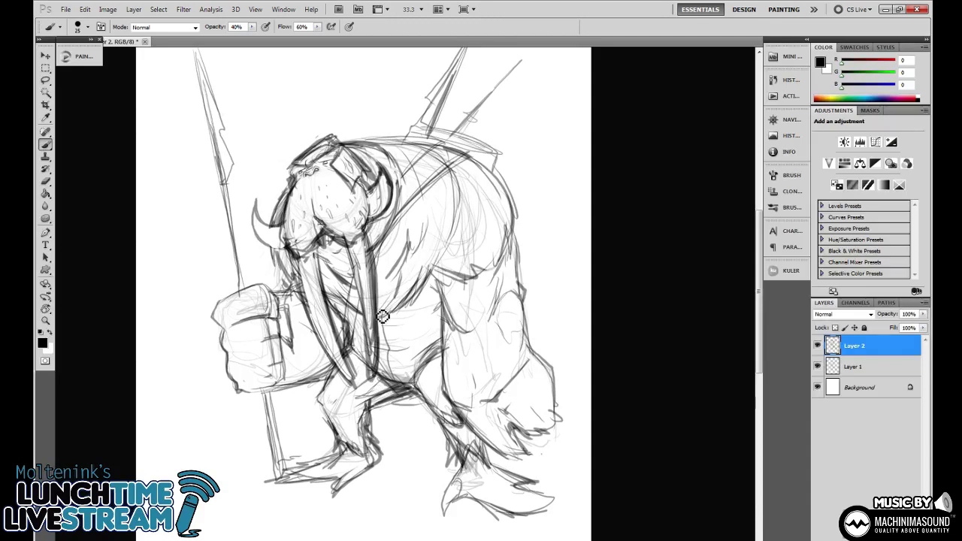
drag(389, 247, 397, 269)
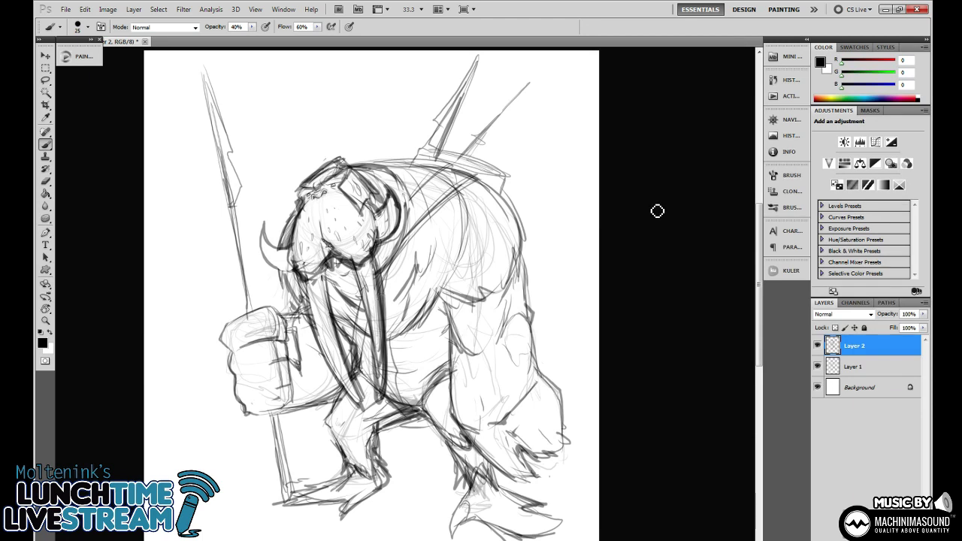
key(e)
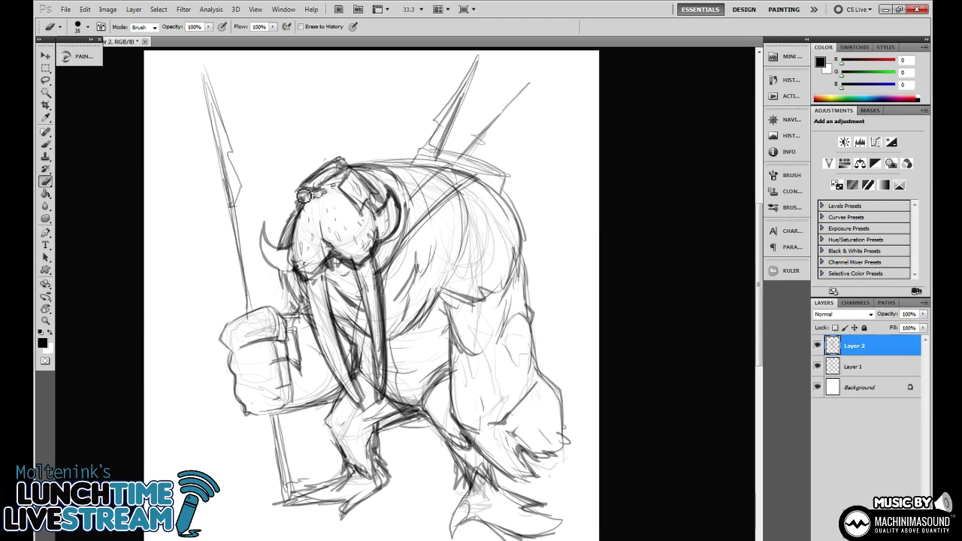
mouse_move(304, 197)
mouse_down()
mouse_move(326, 195)
mouse_move(344, 177)
mouse_move(325, 198)
mouse_move(459, 332)
mouse_up()
key(b)
key(e)
key(b)
key(ctrl+plus)
key(ctrl+plus)
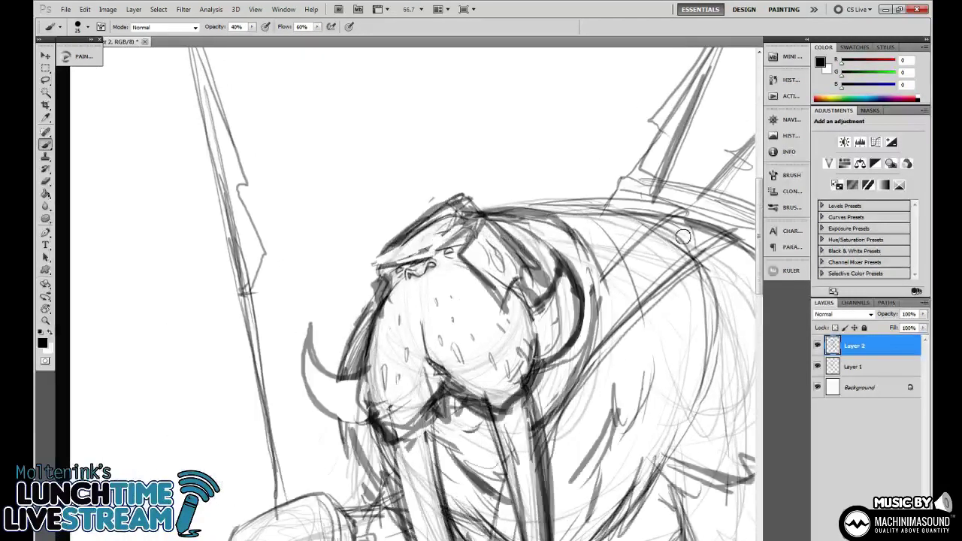
drag(579, 375, 417, 236)
key(ctrl+minus)
key(ctrl+minus)
key(ctrl+minus)
key(ctrl+minus)
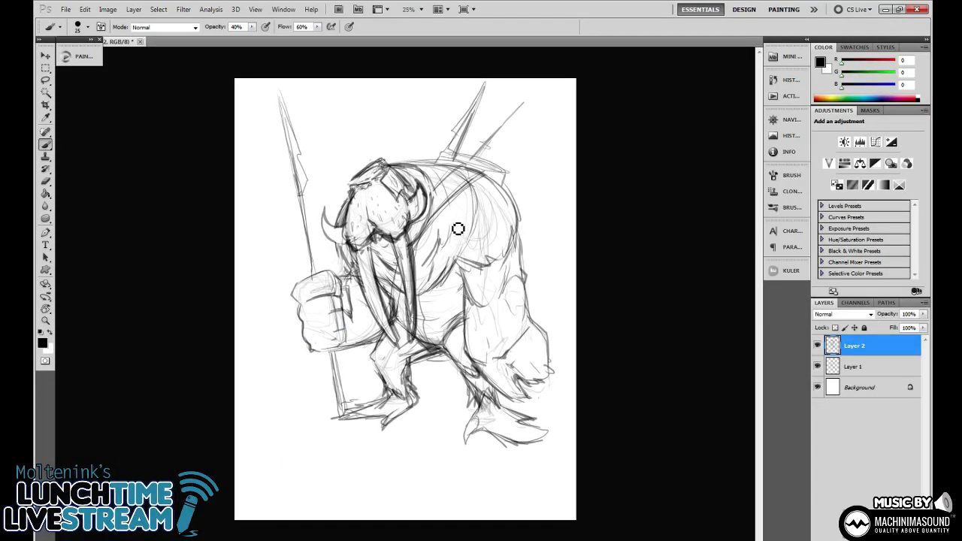
Sketch a large domed armour plate over the right-hand shoulder, with a rim band, round studs and pointed spikes.
mouse_move(459, 229)
mouse_down()
mouse_move(478, 192)
mouse_move(468, 187)
mouse_move(512, 173)
mouse_move(517, 183)
mouse_move(437, 225)
mouse_move(452, 244)
mouse_move(491, 254)
mouse_move(464, 247)
mouse_move(480, 172)
mouse_move(443, 215)
mouse_move(447, 233)
mouse_move(491, 164)
mouse_move(536, 197)
mouse_up()
mouse_move(511, 273)
mouse_down()
mouse_move(548, 230)
mouse_move(533, 266)
mouse_move(476, 245)
mouse_move(491, 178)
mouse_move(433, 225)
mouse_move(466, 173)
mouse_move(457, 187)
mouse_move(479, 206)
mouse_up()
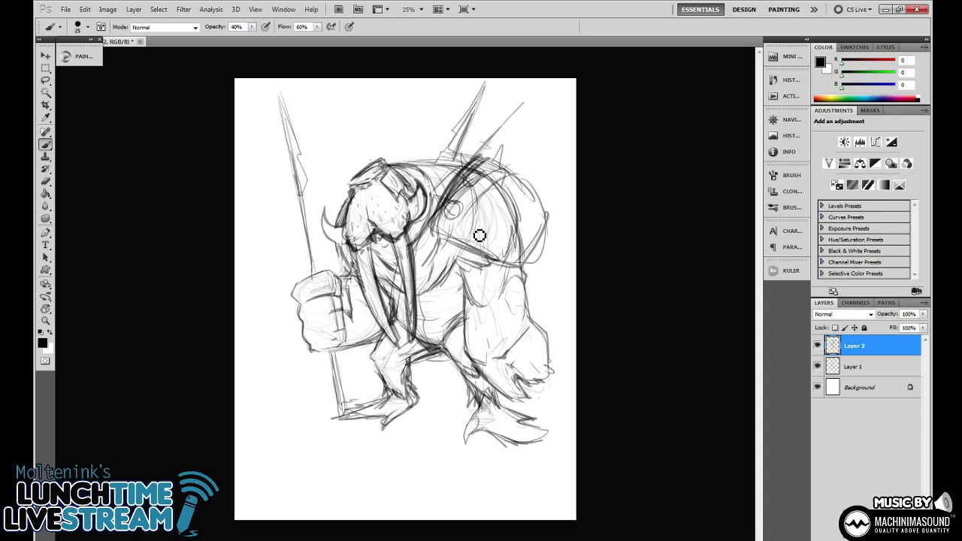
drag(480, 235, 505, 245)
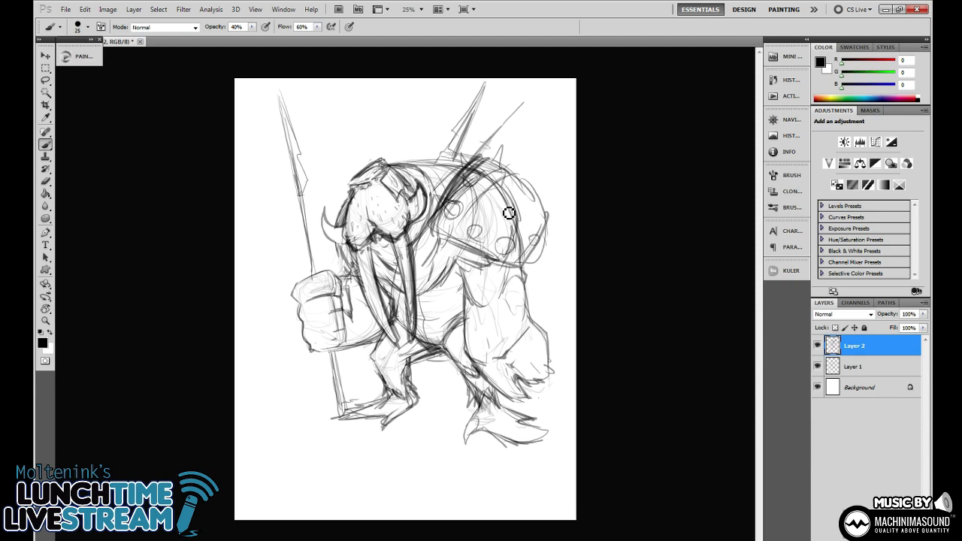
mouse_move(468, 220)
mouse_down()
mouse_move(537, 239)
mouse_move(549, 233)
mouse_move(510, 189)
mouse_move(536, 234)
mouse_up()
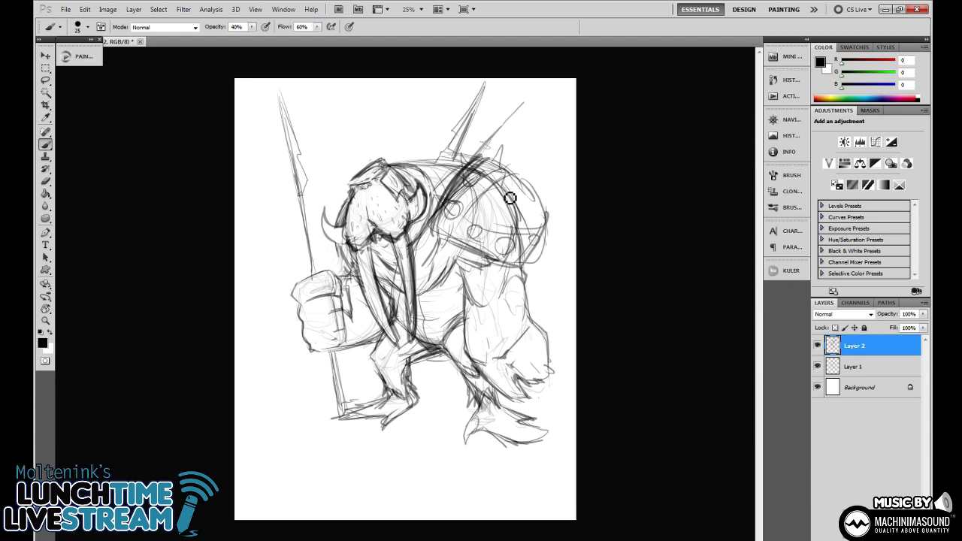
mouse_move(520, 184)
mouse_down()
mouse_move(549, 166)
mouse_move(536, 227)
mouse_move(513, 191)
mouse_move(545, 208)
mouse_up()
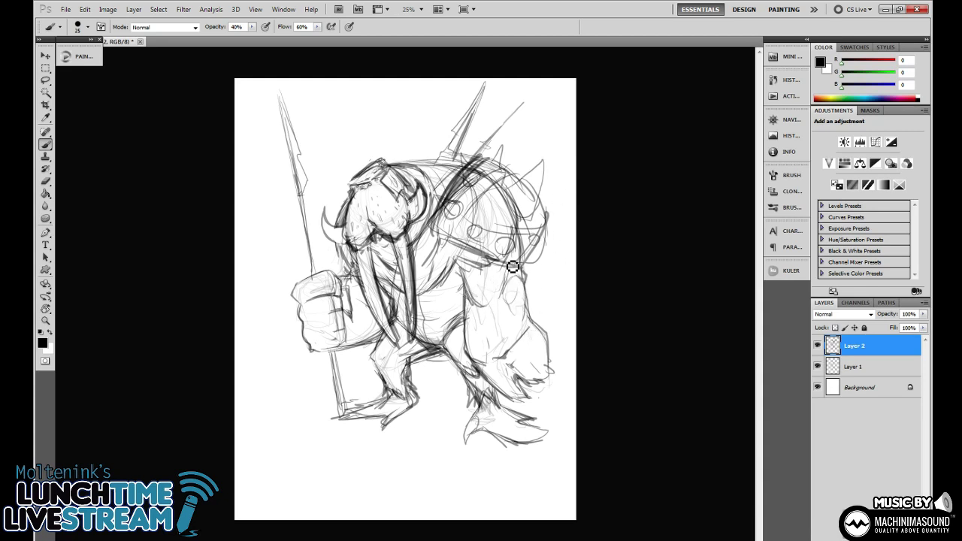
Draw an armoured guard around the right-hand elbow and forearm, and add spiked armour beside the head on the left-hand shoulder.
mouse_move(504, 291)
mouse_down()
mouse_move(523, 279)
mouse_move(493, 305)
mouse_move(473, 302)
mouse_move(465, 275)
mouse_move(507, 263)
mouse_up()
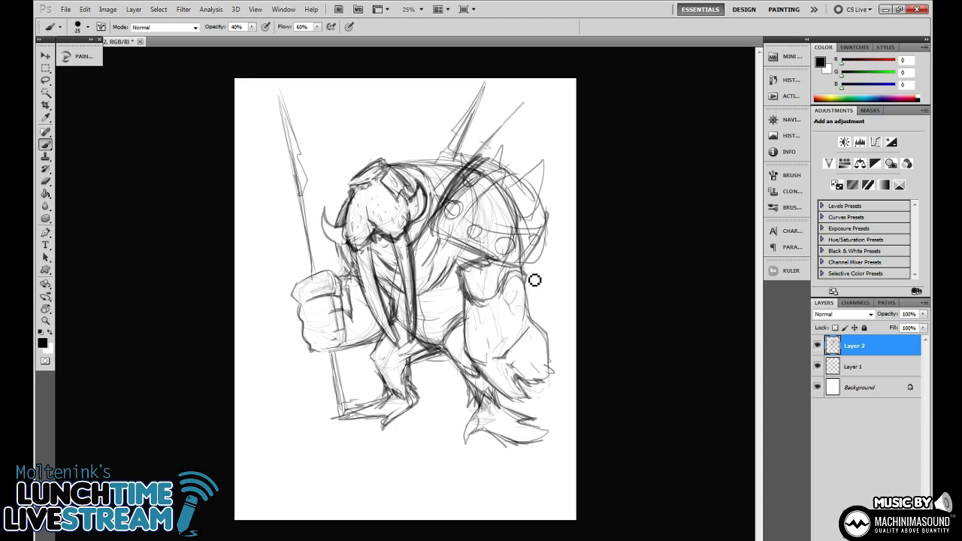
mouse_move(470, 303)
mouse_down()
mouse_move(531, 286)
mouse_move(530, 271)
mouse_move(533, 329)
mouse_move(469, 341)
mouse_move(476, 350)
mouse_move(519, 336)
mouse_move(491, 354)
mouse_move(465, 339)
mouse_move(520, 293)
mouse_move(531, 299)
mouse_move(533, 286)
mouse_move(517, 282)
mouse_move(544, 298)
mouse_up()
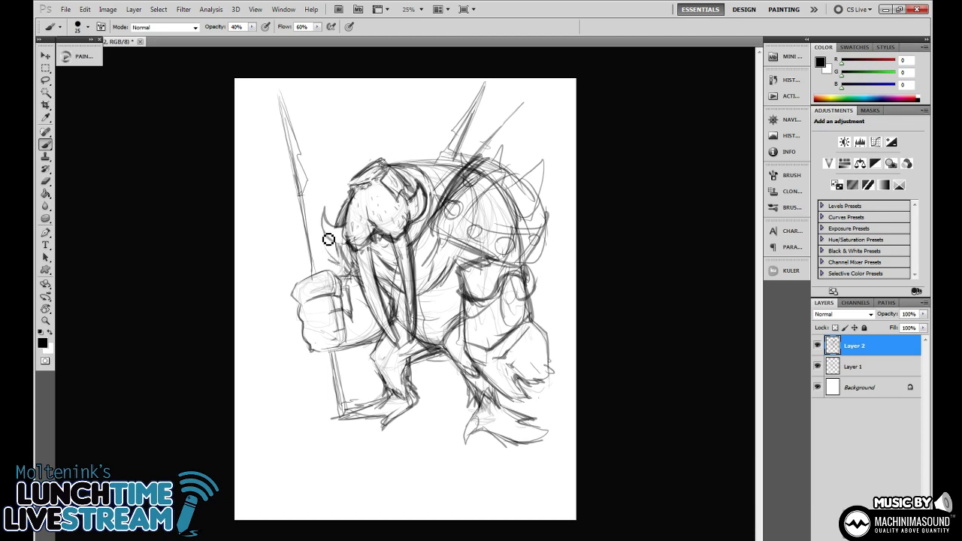
drag(335, 242, 346, 277)
drag(340, 216, 355, 178)
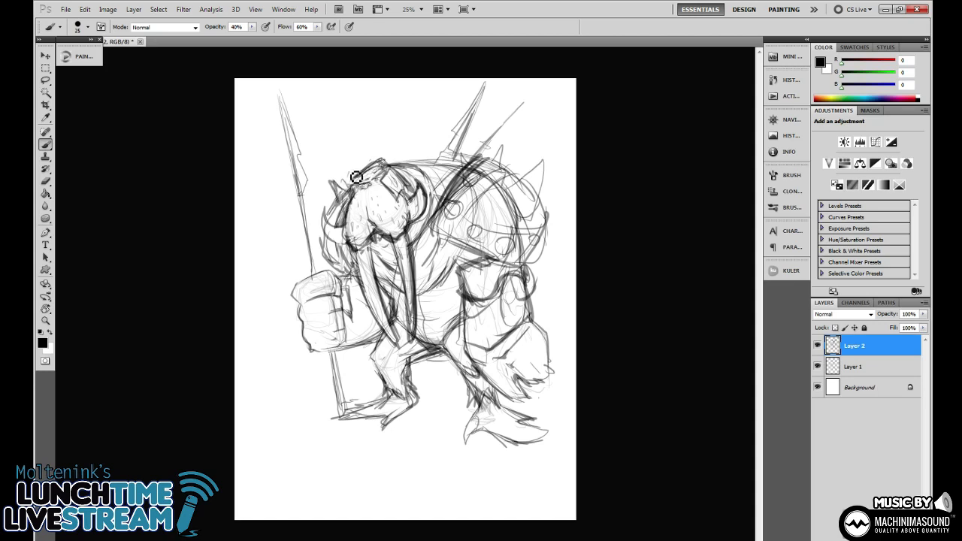
mouse_move(353, 261)
mouse_down()
mouse_move(323, 248)
mouse_move(335, 248)
mouse_move(315, 213)
mouse_move(353, 206)
mouse_up()
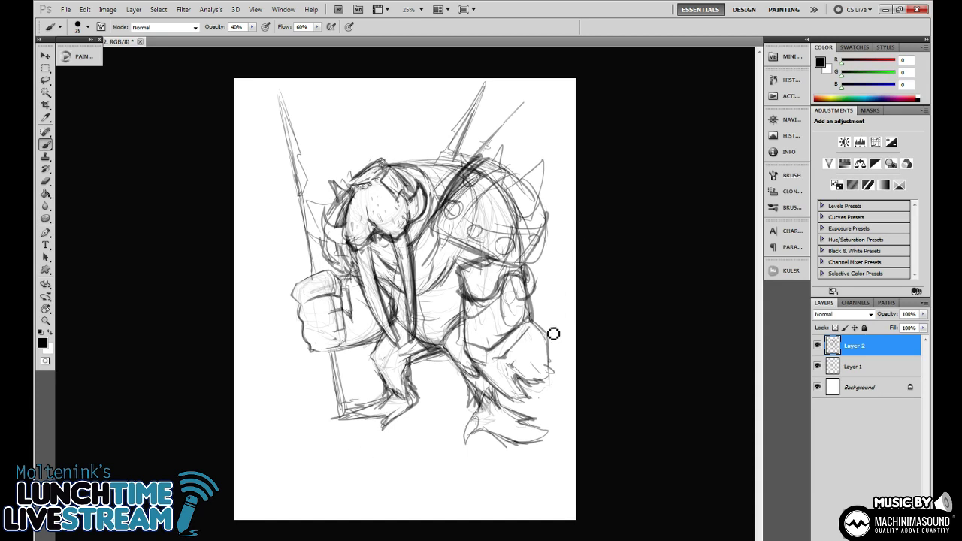
Rework the cuff lines on the spear-holding arm, and add bands and ragged wrapping around the shins and ankles.
drag(339, 316, 341, 351)
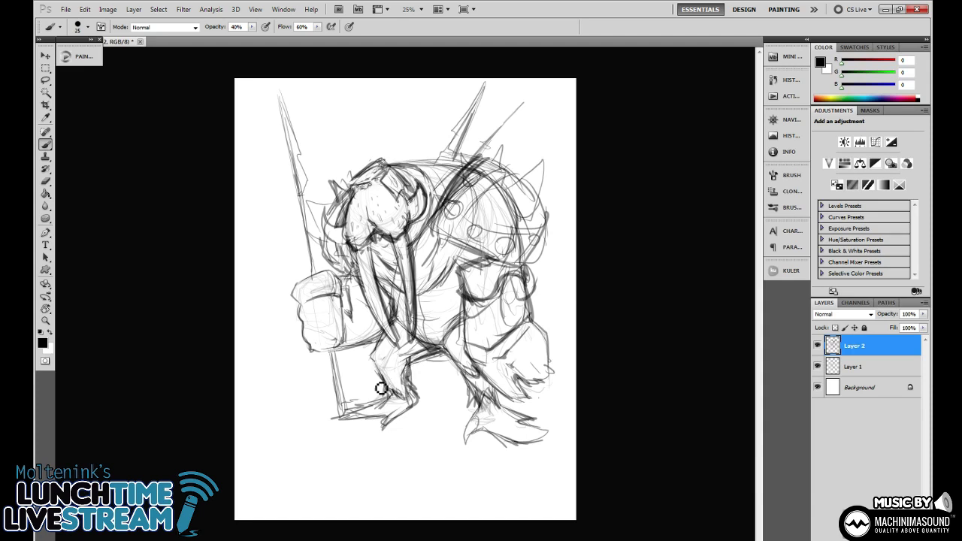
mouse_move(381, 388)
mouse_down()
mouse_move(368, 363)
mouse_move(412, 376)
mouse_move(392, 389)
mouse_move(401, 396)
mouse_move(376, 401)
mouse_move(406, 414)
mouse_move(398, 398)
mouse_move(417, 392)
mouse_up()
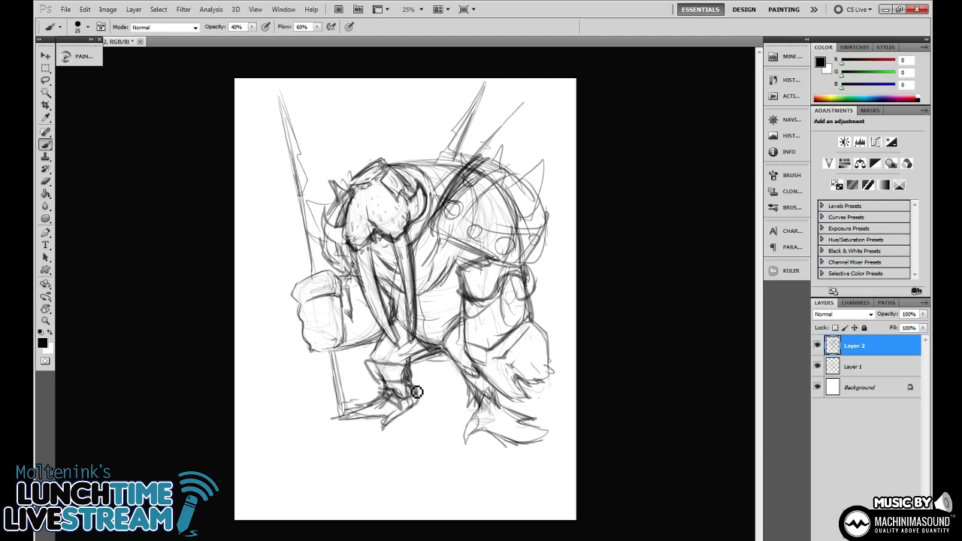
drag(485, 402, 501, 410)
Sketch diagonal straps across the chest and curved lines around the belly between the tusks and the right-hand arm.
drag(417, 329, 417, 351)
mouse_move(388, 286)
mouse_down()
mouse_move(403, 310)
mouse_move(439, 231)
mouse_up()
drag(399, 301, 449, 252)
mouse_move(422, 287)
mouse_down()
mouse_move(436, 254)
mouse_move(405, 285)
mouse_move(410, 272)
mouse_move(412, 281)
mouse_move(380, 280)
mouse_move(460, 301)
mouse_move(415, 290)
mouse_up()
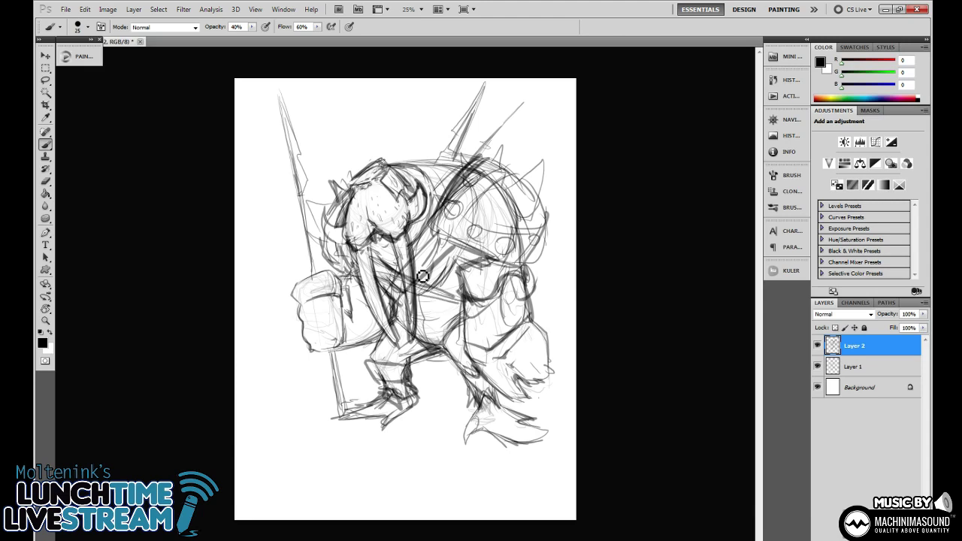
drag(439, 280, 457, 285)
Draw a belt across the waist with a jagged, torn loincloth hanging between the legs.
mouse_move(398, 319)
mouse_down()
mouse_move(441, 381)
mouse_move(450, 365)
mouse_up()
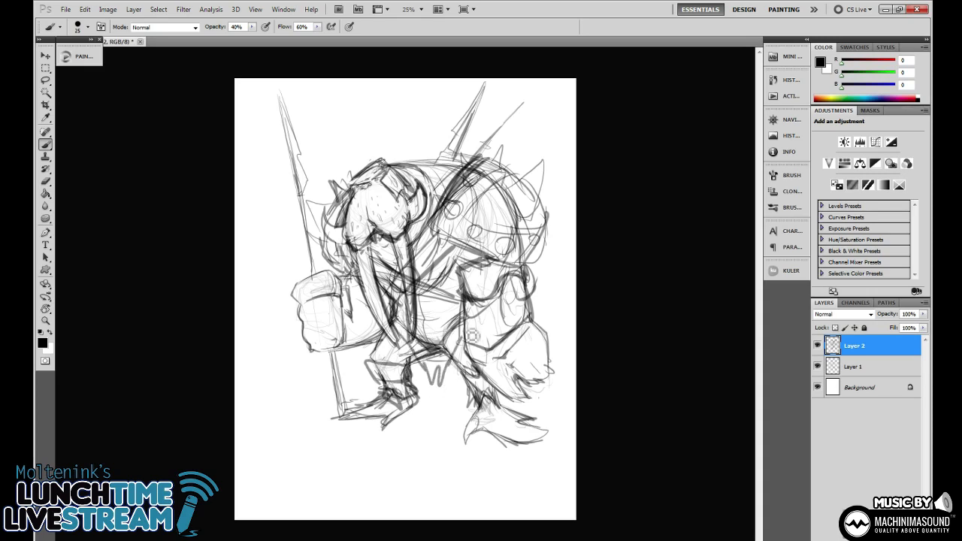
mouse_move(427, 324)
mouse_down()
mouse_move(452, 332)
mouse_move(427, 329)
mouse_up()
drag(429, 367, 440, 389)
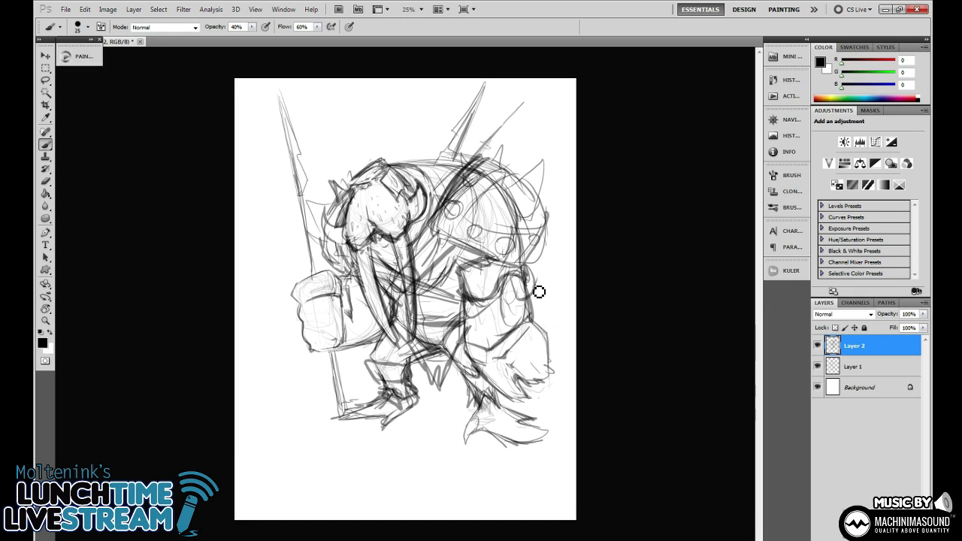
Lasso the right-hand forearm and fist, shift them outward to the right and rotate them about -6.3 degrees.
key(l)
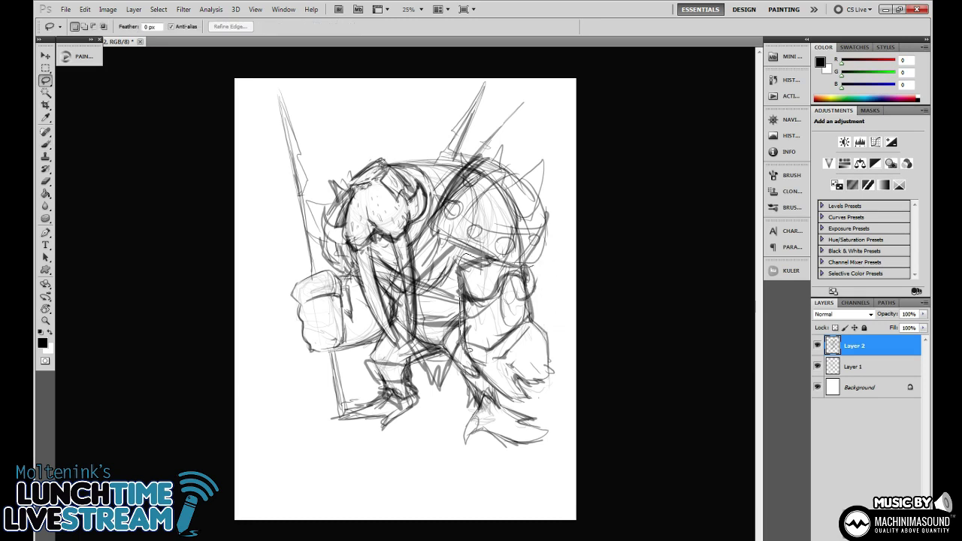
drag(547, 280, 470, 391)
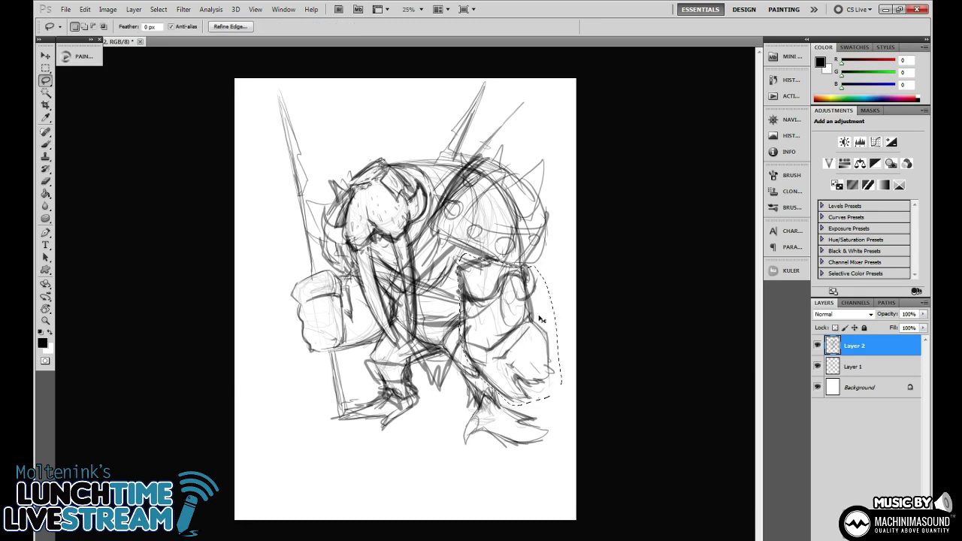
key(ctrl+t)
mouse_move(580, 398)
mouse_down()
mouse_move(556, 366)
mouse_move(579, 364)
mouse_up()
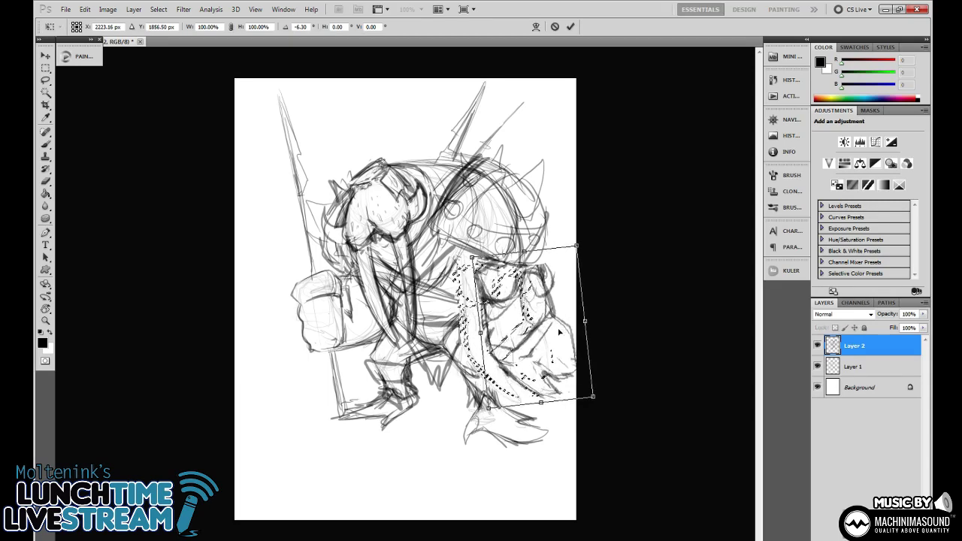
key(Return)
key(ctrl+d)
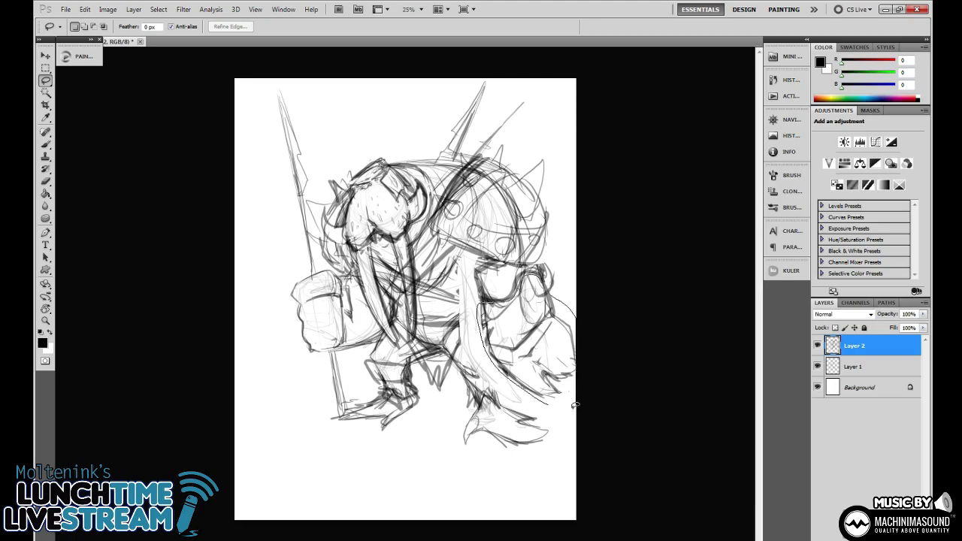
Lasso the lower right-hand forearm and fist, and rotate them about 13 degrees back toward the body.
drag(575, 405, 575, 443)
key(ctrl+t)
drag(563, 329, 556, 329)
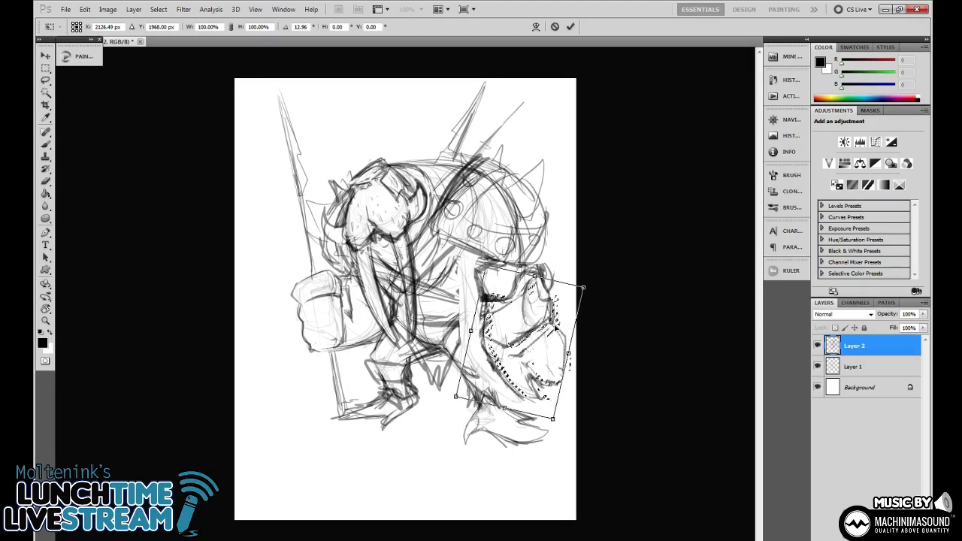
key(Return)
key(ctrl+d)
key(b)
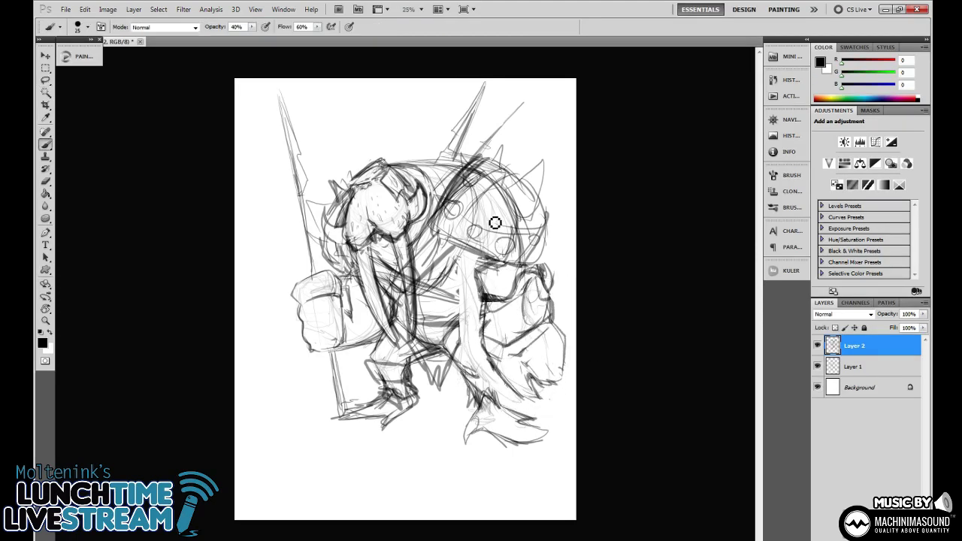
Fill in the thigh, waist and chest-strap lines beside the repositioned arm, and add upper-arm strokes and a ragged band on the right-hand shin.
mouse_move(464, 337)
mouse_down()
mouse_move(493, 314)
mouse_move(467, 344)
mouse_move(482, 342)
mouse_move(462, 323)
mouse_up()
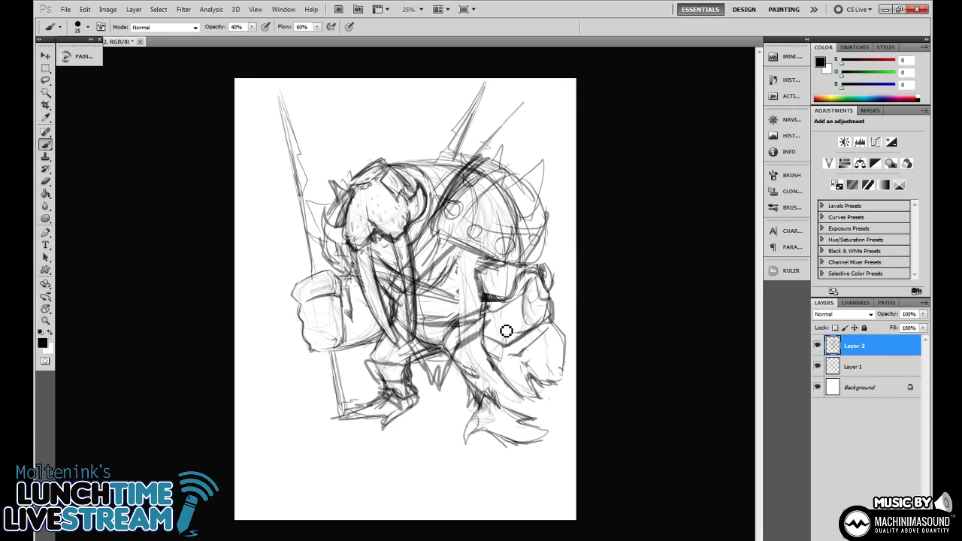
drag(460, 289, 487, 296)
drag(426, 293, 473, 302)
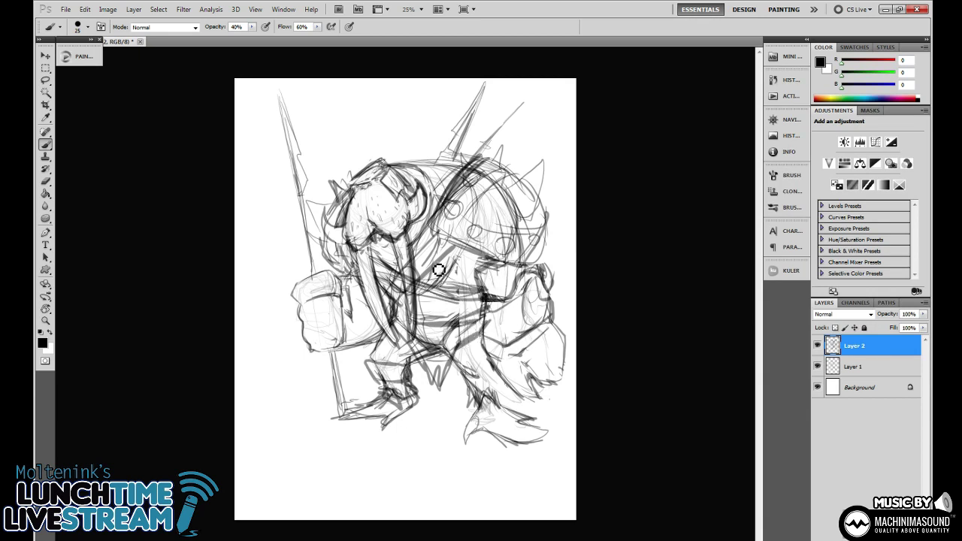
drag(460, 254, 438, 278)
drag(448, 263, 423, 285)
mouse_move(500, 365)
mouse_down()
mouse_move(470, 383)
mouse_move(502, 379)
mouse_move(496, 410)
mouse_up()
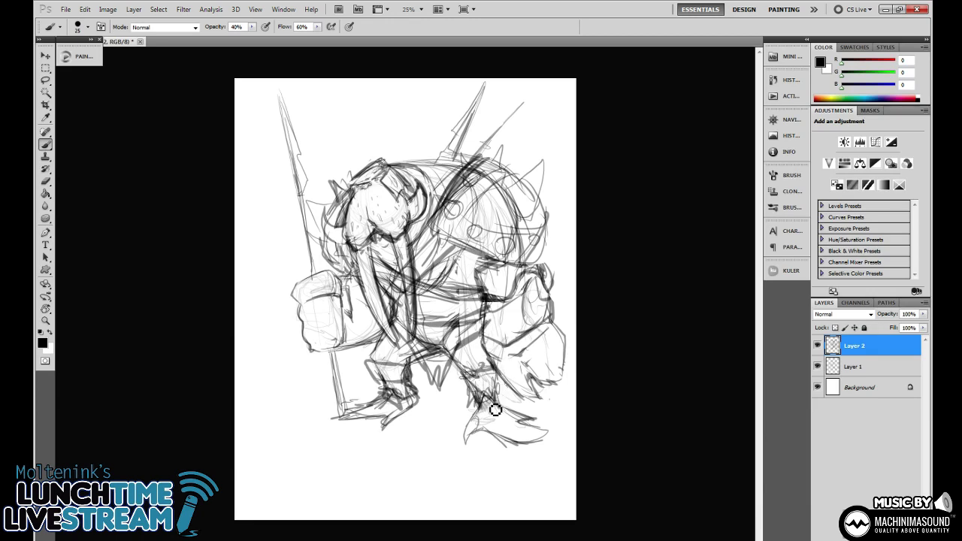
mouse_move(476, 289)
mouse_down()
mouse_move(452, 292)
mouse_move(481, 294)
mouse_move(465, 270)
mouse_up()
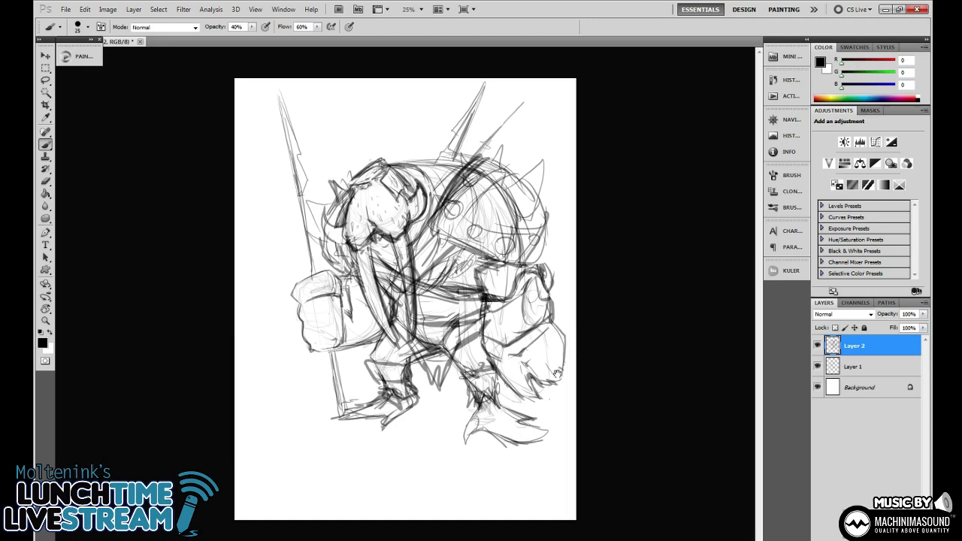
Add another spear shaft rising behind the shoulder plate, and strengthen the outlines of both feet.
key(n)
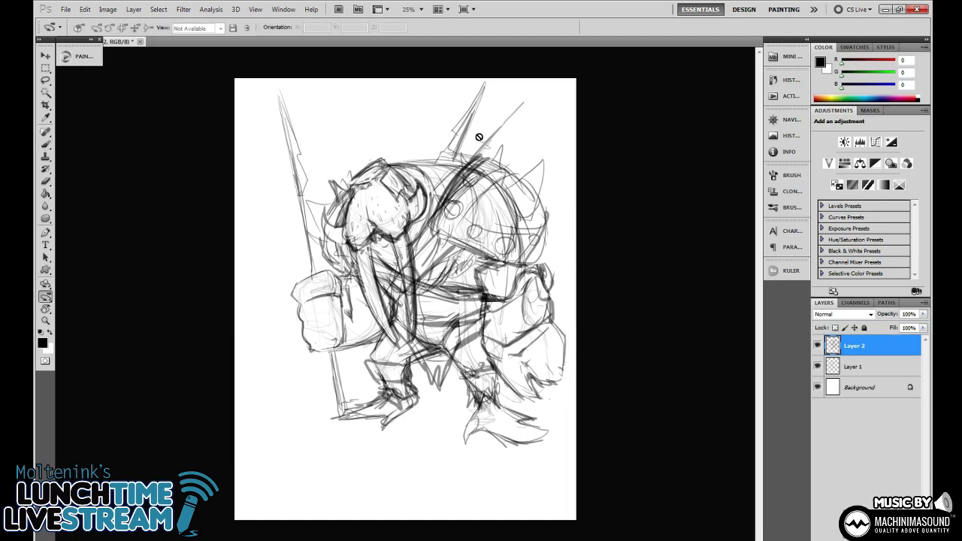
key(b)
drag(471, 156, 497, 133)
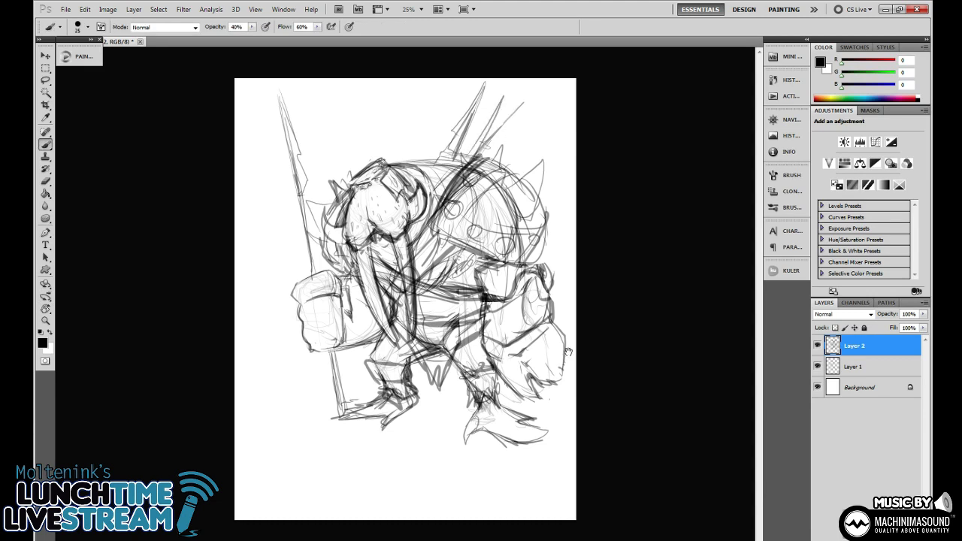
mouse_move(496, 404)
mouse_down()
mouse_move(486, 440)
mouse_move(468, 448)
mouse_up()
mouse_move(409, 402)
mouse_down()
mouse_move(439, 412)
mouse_move(409, 421)
mouse_up()
Select Layer 1 together with Layer 2 and move the whole sketch left and slightly down on the page.
key(v)
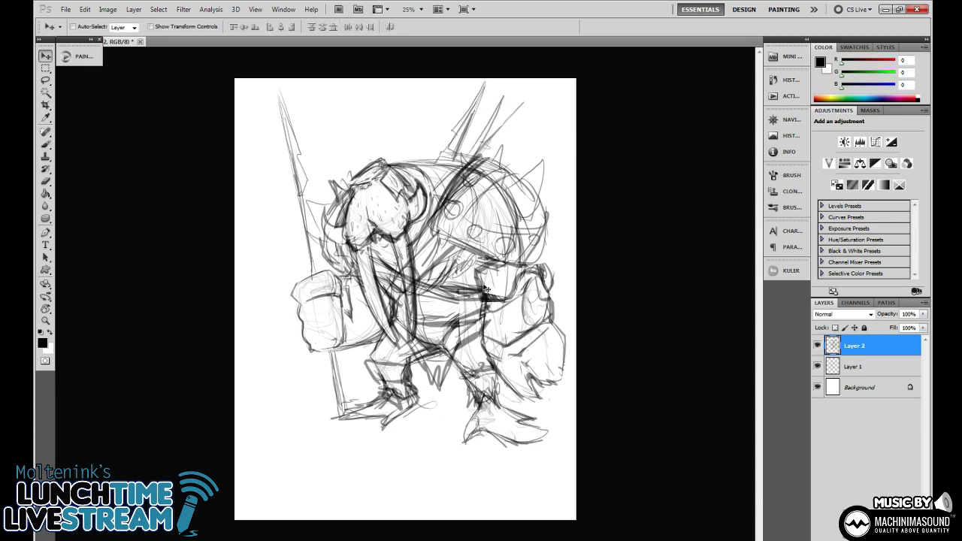
drag(380, 218, 366, 239)
key(ctrl+z)
shift+click(854, 368)
drag(680, 358, 663, 369)
Lower the opacity of Layer 2 to fade the sketch, and add a new empty layer above it.
click(890, 343)
drag(885, 319, 878, 320)
click(864, 366)
click(874, 347)
key(ctrl+shift+alt+n)
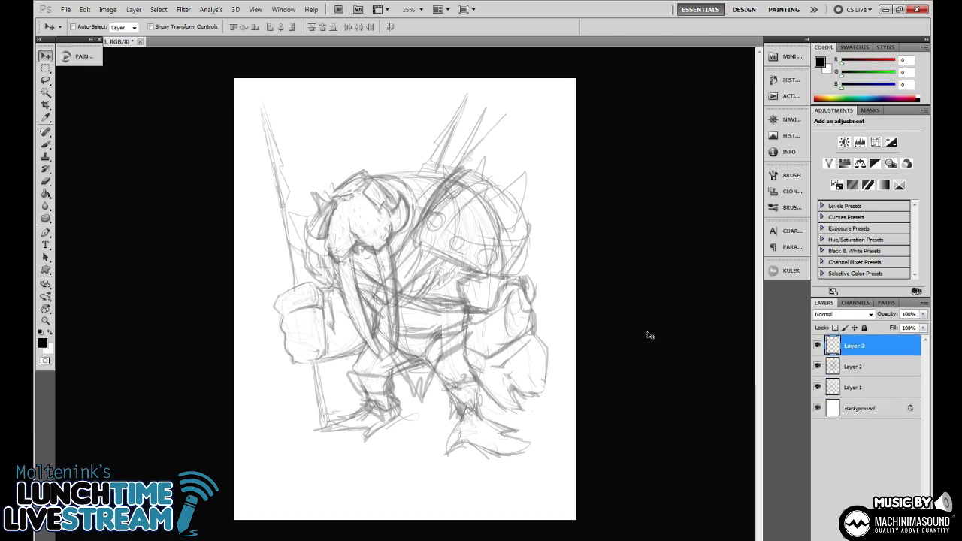
Switch to a small Brush at 100% opacity and 100% flow for inking the walrus's nose on Layer 3.
key(b)
key(ctrl+plus)
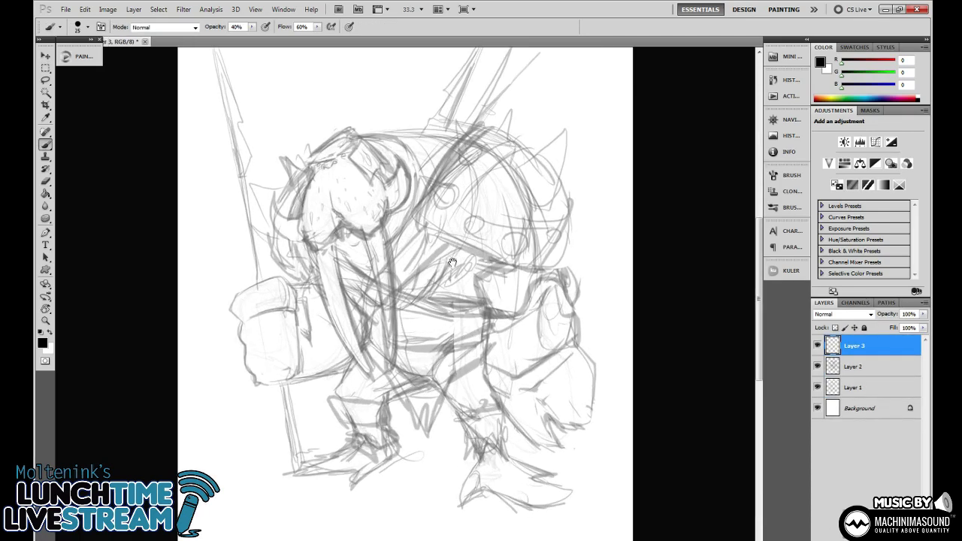
drag(405, 214, 442, 274)
key(ctrl+plus)
drag(394, 250, 461, 350)
scroll(456, 337, up, 4)
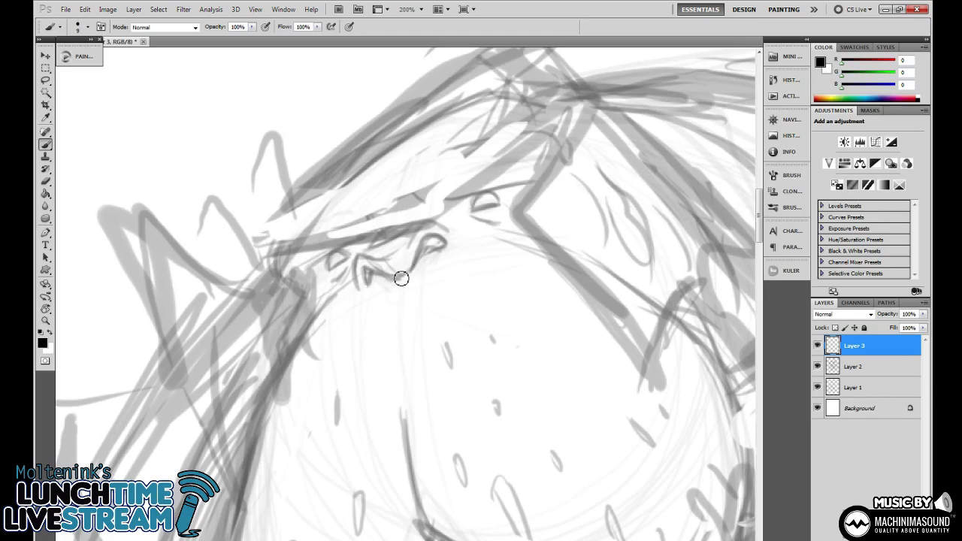
scroll(423, 296, up, 1)
mouse_move(373, 260)
mouse_down()
mouse_move(347, 223)
mouse_move(370, 264)
mouse_move(403, 271)
mouse_up()
key(ctrl+z)
key(ctrl+z)
drag(347, 238, 417, 262)
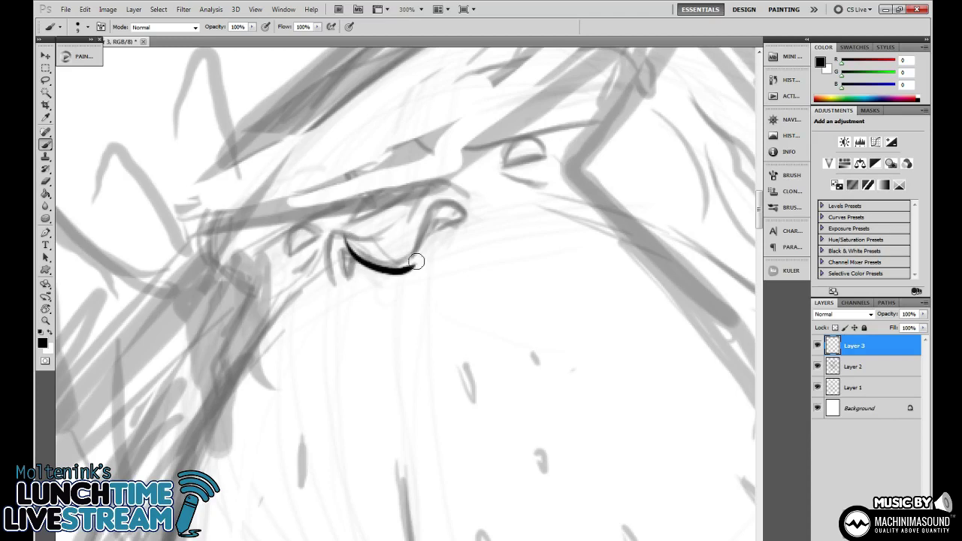
key(ctrl+z)
Ink the curved lower edge of the nose and the hooked double outline around the right nostril.
mouse_move(340, 228)
mouse_down()
mouse_move(408, 260)
mouse_move(464, 212)
mouse_move(445, 218)
mouse_up()
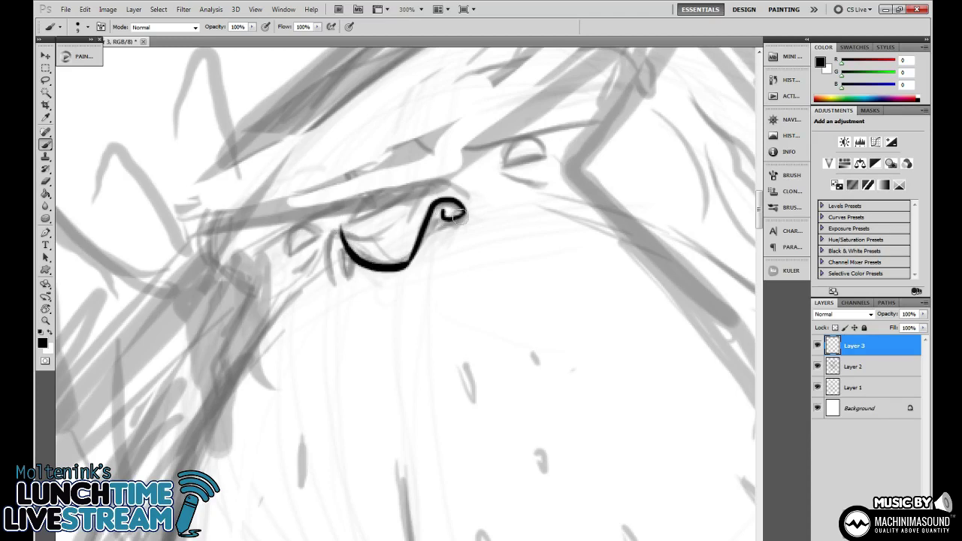
key(ctrl+z)
drag(407, 267, 468, 209)
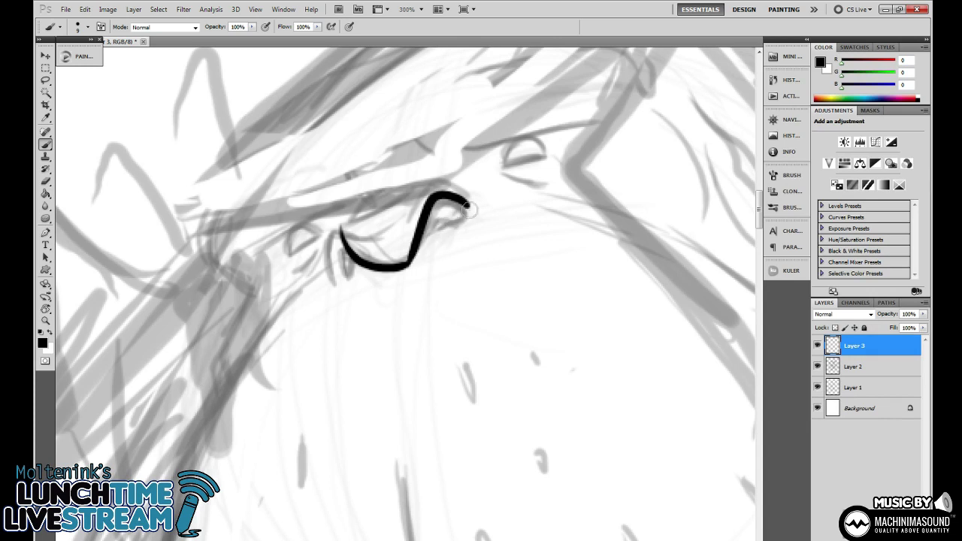
mouse_move(406, 228)
mouse_down()
mouse_move(418, 182)
mouse_move(472, 188)
mouse_move(448, 212)
mouse_up()
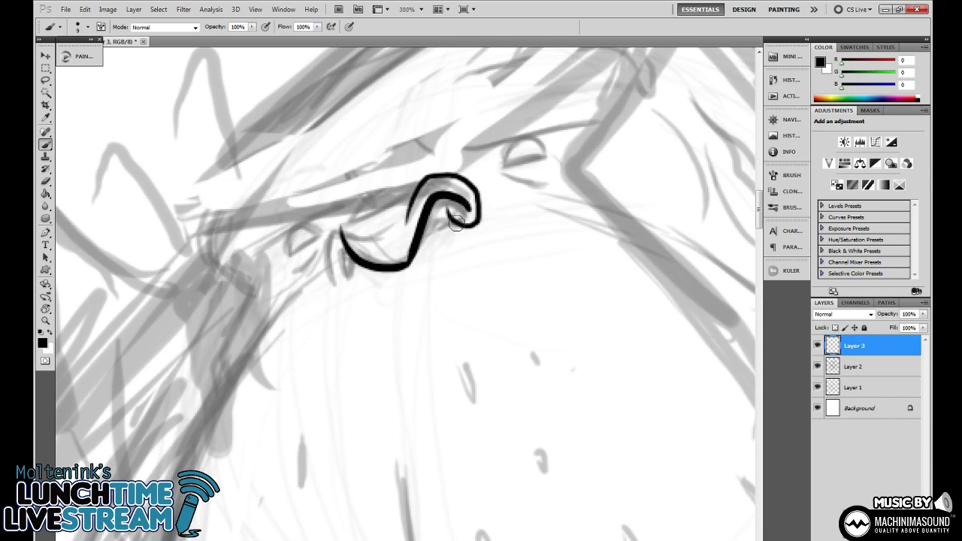
Ink the nose's upper edge and the hooked outline of the left nostril.
mouse_move(404, 263)
mouse_down()
mouse_move(415, 236)
mouse_move(479, 243)
mouse_move(534, 269)
mouse_up()
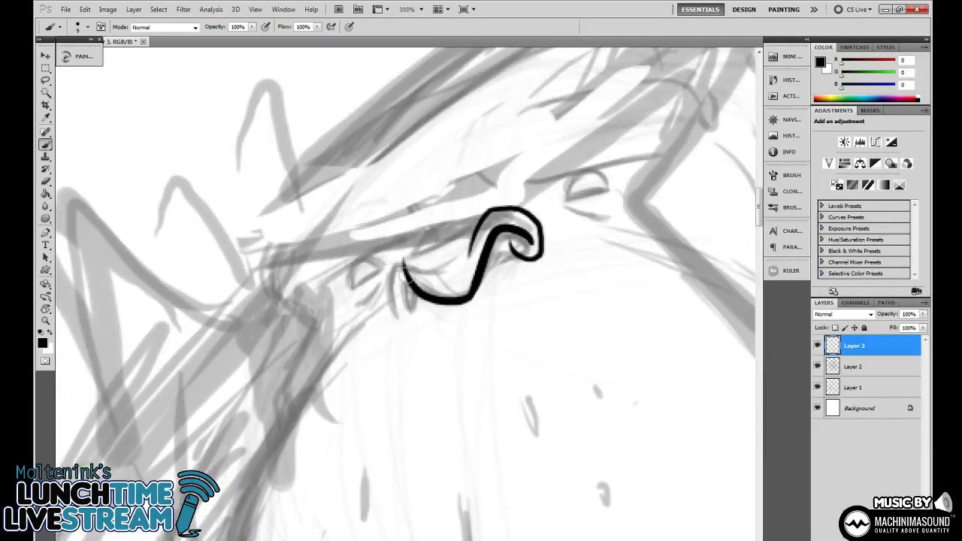
mouse_move(403, 270)
mouse_down()
mouse_move(382, 304)
mouse_move(406, 269)
mouse_move(384, 298)
mouse_move(397, 311)
mouse_move(364, 265)
mouse_move(406, 250)
mouse_move(373, 292)
mouse_move(373, 266)
mouse_move(467, 224)
mouse_up()
key(ctrl+z)
drag(403, 254, 465, 223)
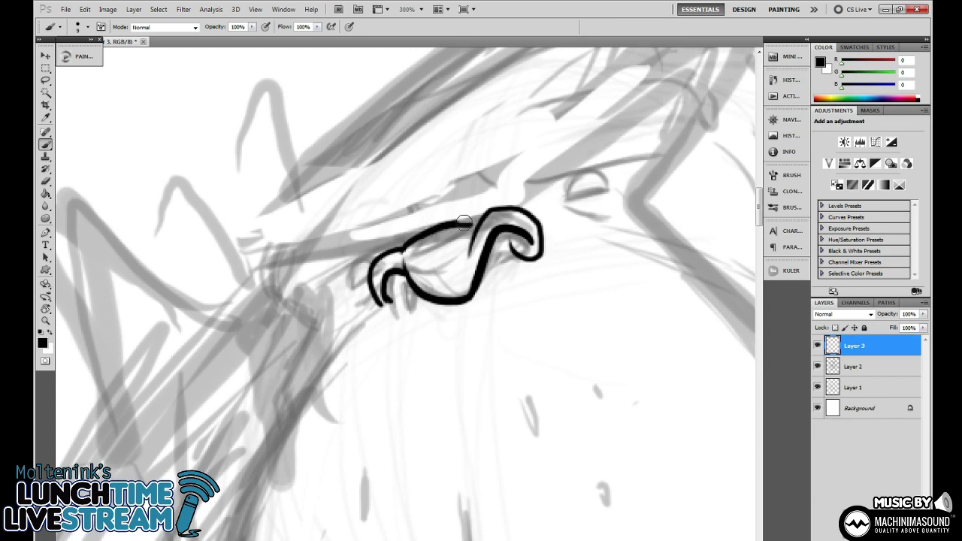
mouse_move(399, 251)
mouse_down()
mouse_move(374, 278)
mouse_move(388, 307)
mouse_up()
Erase and redraw the tip of the right nostril, and clean up the line along the nose's upper edge.
key(e)
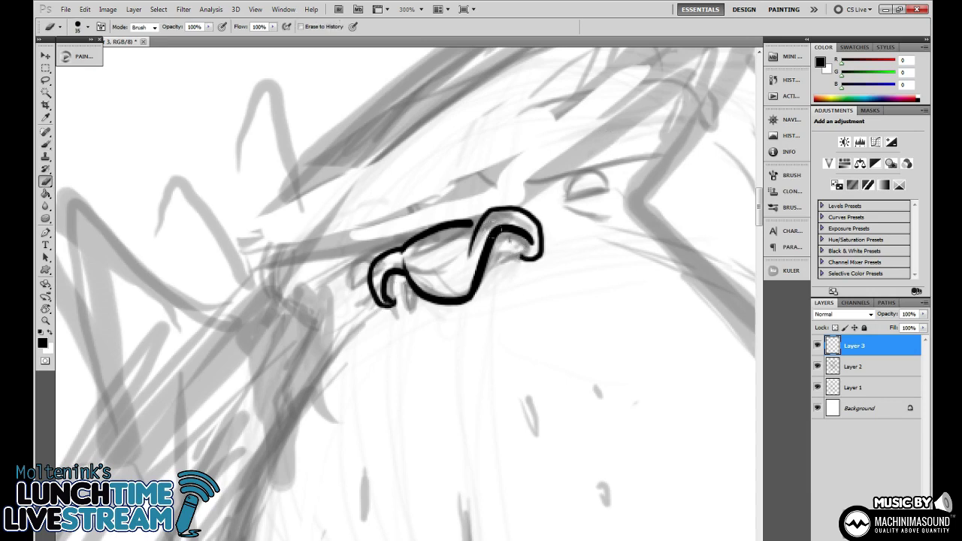
key(b)
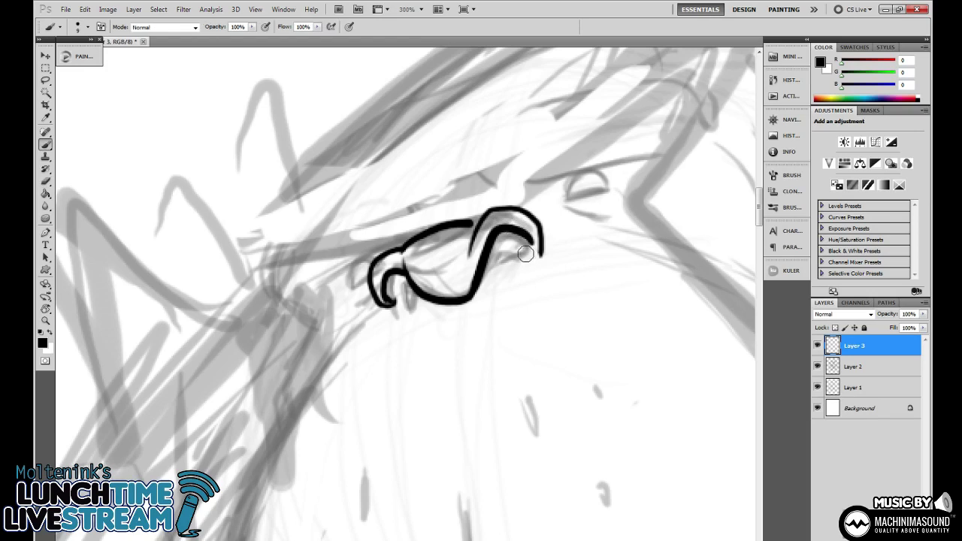
key(e)
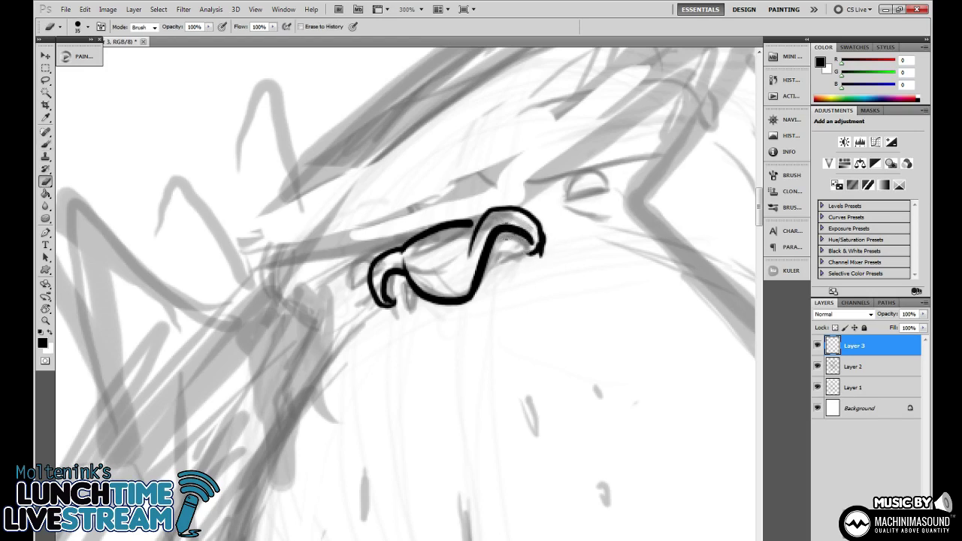
drag(543, 254, 522, 220)
key(b)
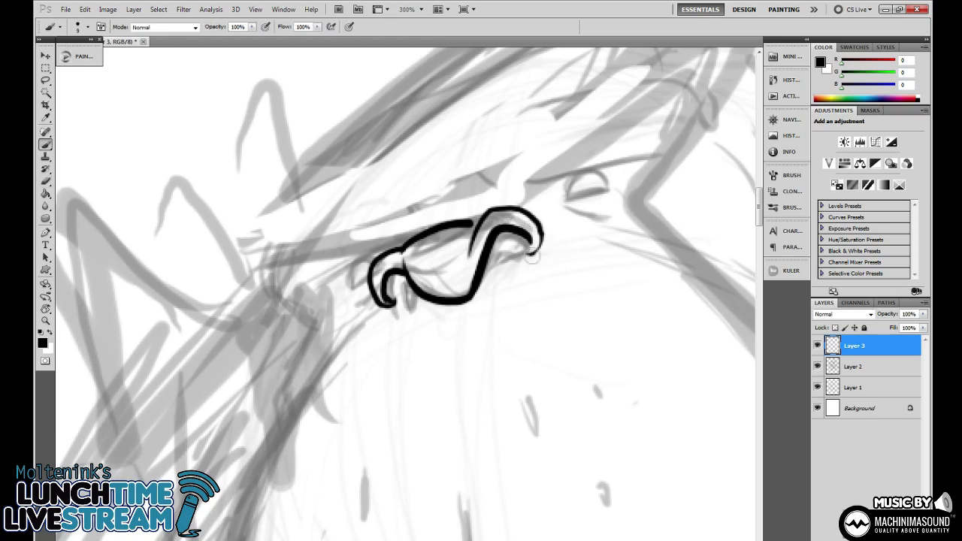
mouse_move(528, 257)
mouse_down()
mouse_move(543, 242)
mouse_move(537, 219)
mouse_up()
key(e)
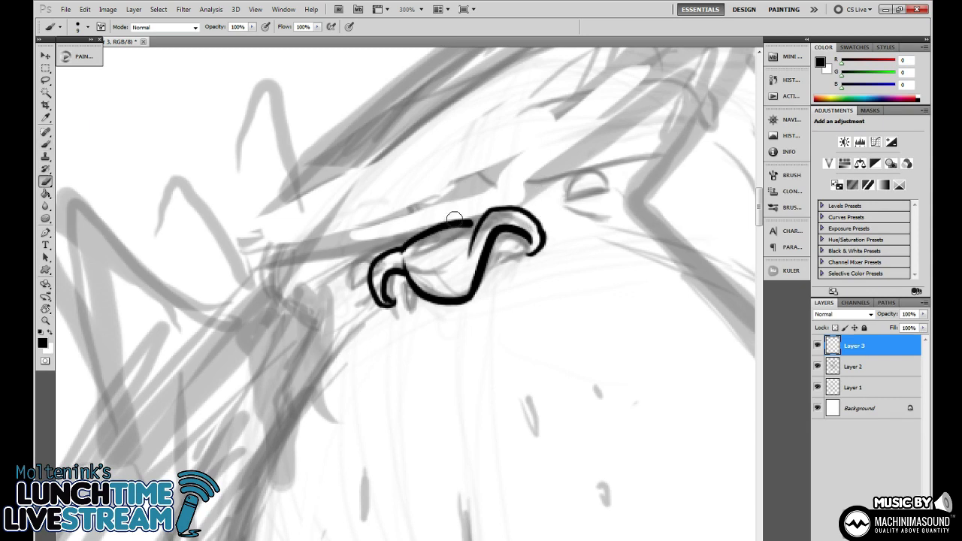
mouse_move(432, 204)
mouse_down()
mouse_move(445, 209)
mouse_move(418, 208)
mouse_move(389, 227)
mouse_move(482, 218)
mouse_move(402, 248)
mouse_move(479, 209)
mouse_up()
key(b)
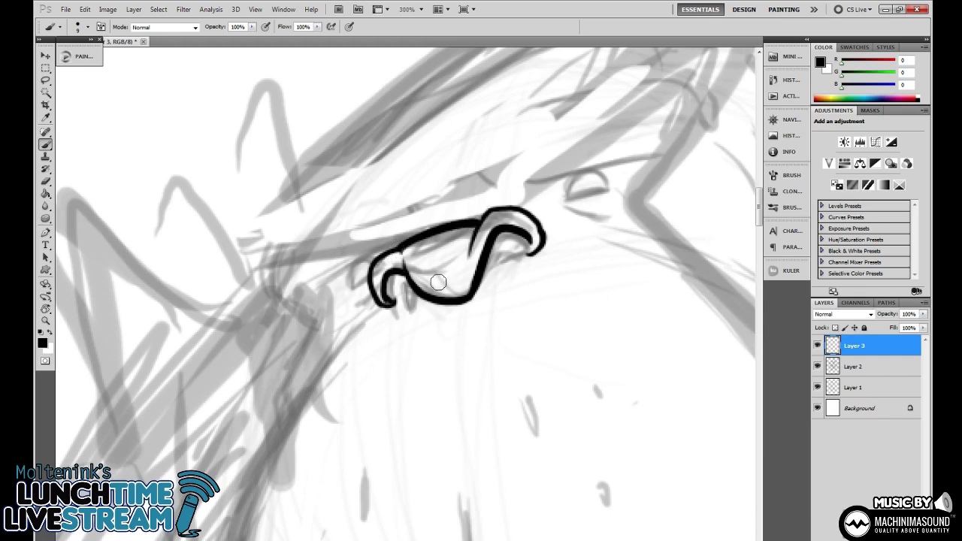
Fill both nostril openings with black and ink a tapering muzzle line outward from each side of the nose.
drag(390, 284, 403, 279)
mouse_move(499, 239)
mouse_down()
mouse_move(493, 246)
mouse_move(502, 233)
mouse_up()
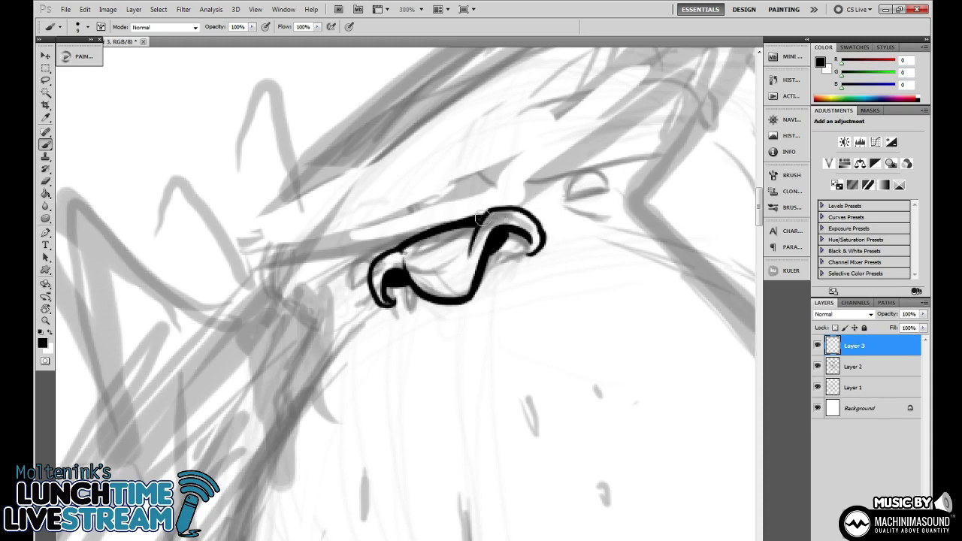
drag(578, 258, 560, 218)
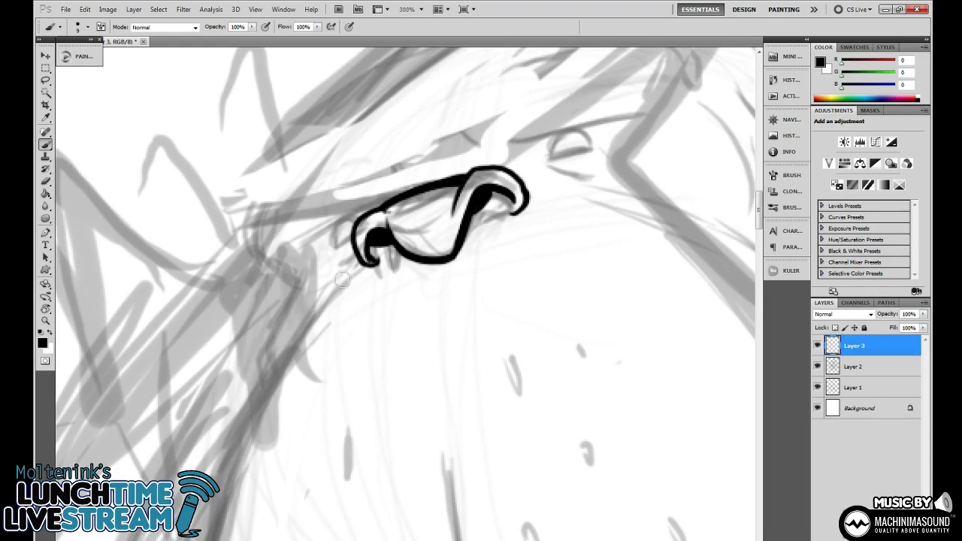
drag(365, 260, 325, 299)
drag(367, 257, 325, 299)
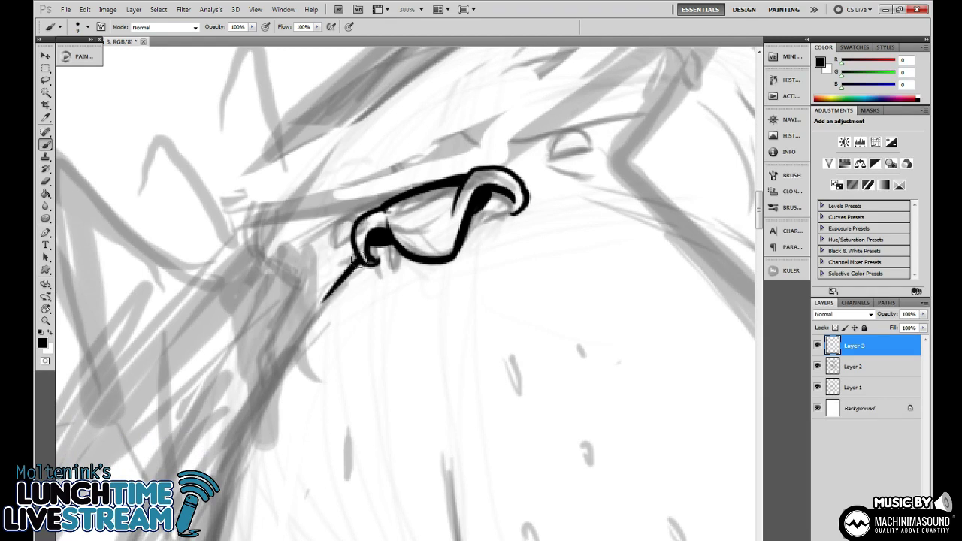
drag(514, 228, 431, 269)
drag(448, 235, 534, 248)
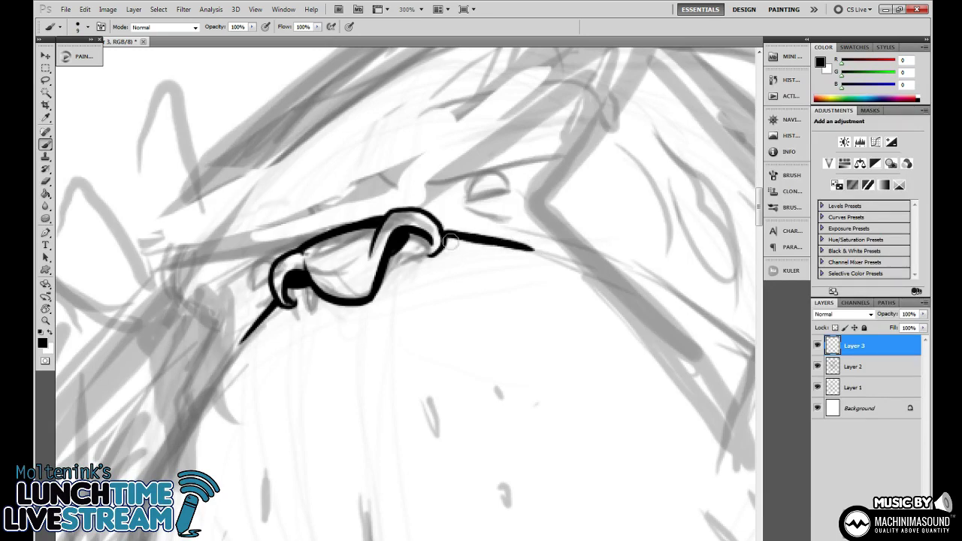
Ink narrow teardrop whisker marks on the left muzzle lobe, including one overlapping its outer edge.
drag(319, 357, 401, 263)
drag(361, 346, 393, 236)
mouse_move(365, 292)
mouse_down()
mouse_move(362, 322)
mouse_move(376, 275)
mouse_move(358, 324)
mouse_move(466, 323)
mouse_move(491, 294)
mouse_up()
mouse_move(376, 292)
mouse_down()
mouse_move(340, 331)
mouse_move(384, 288)
mouse_move(340, 331)
mouse_move(376, 297)
mouse_up()
drag(457, 331, 442, 184)
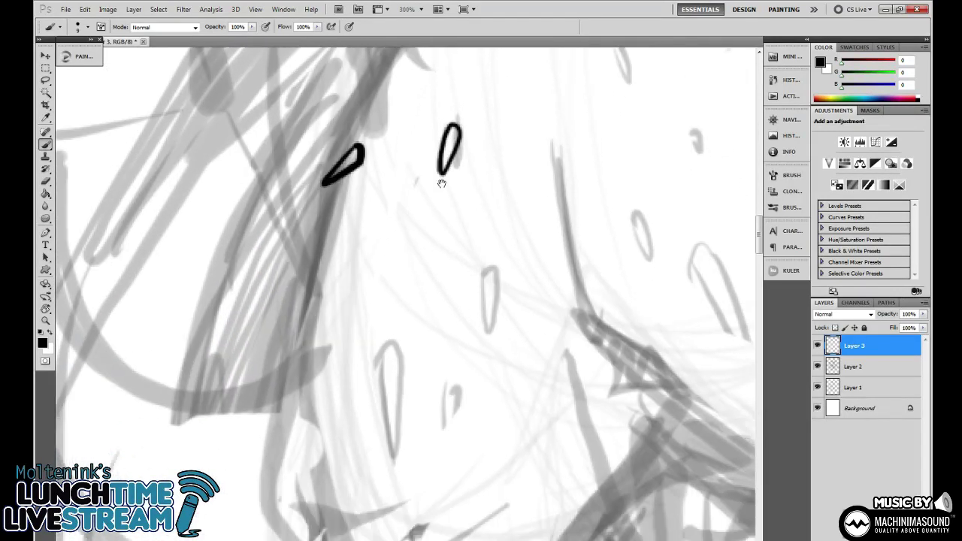
mouse_move(367, 279)
mouse_down()
mouse_move(366, 376)
mouse_move(384, 290)
mouse_up()
mouse_move(468, 259)
mouse_down()
mouse_move(374, 391)
mouse_move(354, 487)
mouse_up()
drag(443, 352, 434, 469)
drag(450, 383, 425, 404)
Ink the muzzle's left outline from the nose line down and around to the bottom of the left lobe.
drag(470, 291, 615, 107)
mouse_move(383, 260)
mouse_down()
mouse_move(339, 345)
mouse_move(402, 231)
mouse_up()
drag(379, 352, 451, 166)
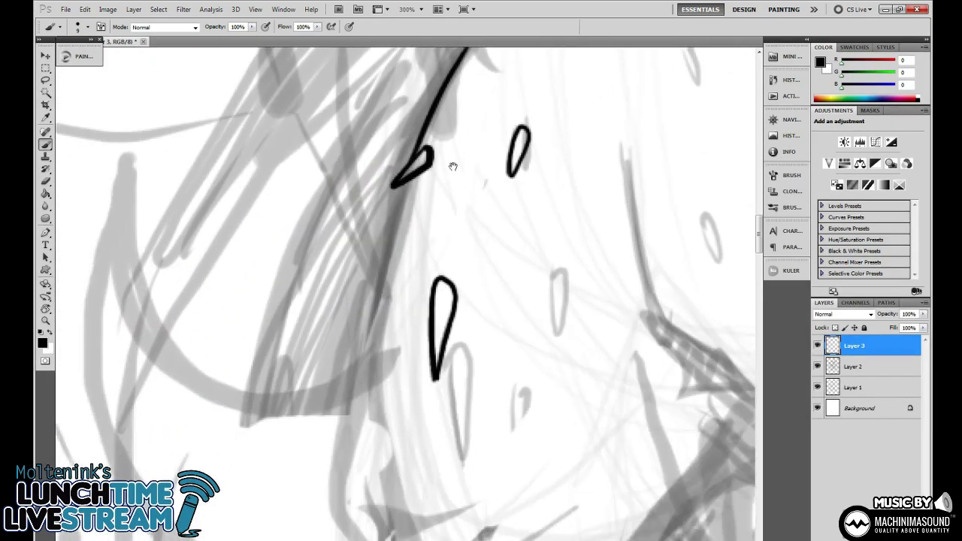
drag(401, 225, 414, 128)
mouse_move(417, 90)
mouse_down()
mouse_move(360, 329)
mouse_move(358, 408)
mouse_move(427, 498)
mouse_up()
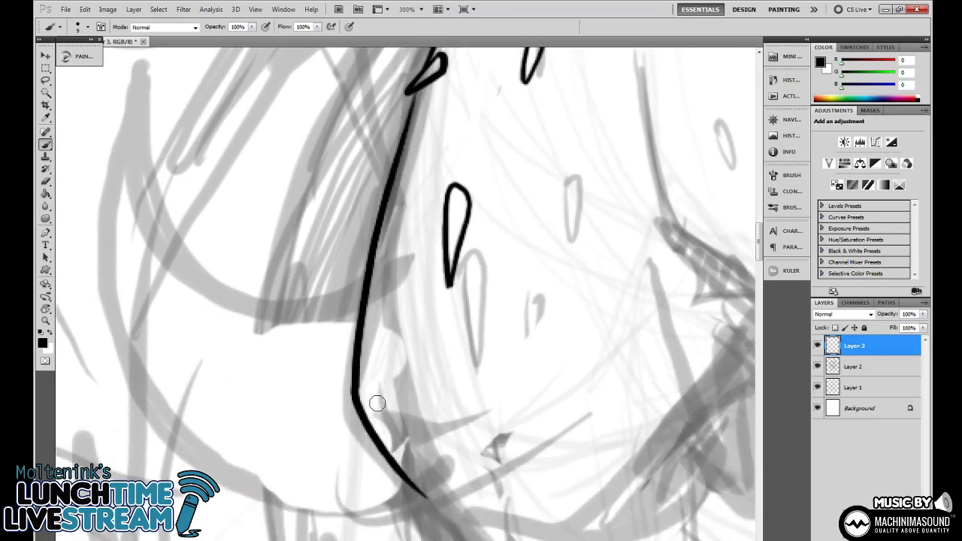
Add small pointed bristles projecting from the muzzle's left outline.
drag(380, 336, 406, 269)
mouse_move(388, 222)
mouse_down()
mouse_move(360, 304)
mouse_move(380, 279)
mouse_move(390, 235)
mouse_up()
mouse_move(455, 250)
mouse_down()
mouse_move(393, 391)
mouse_move(395, 410)
mouse_up()
mouse_move(341, 321)
mouse_down()
mouse_move(335, 310)
mouse_move(346, 303)
mouse_up()
mouse_move(370, 220)
mouse_down()
mouse_move(383, 184)
mouse_move(364, 247)
mouse_move(386, 181)
mouse_move(411, 163)
mouse_move(371, 192)
mouse_up()
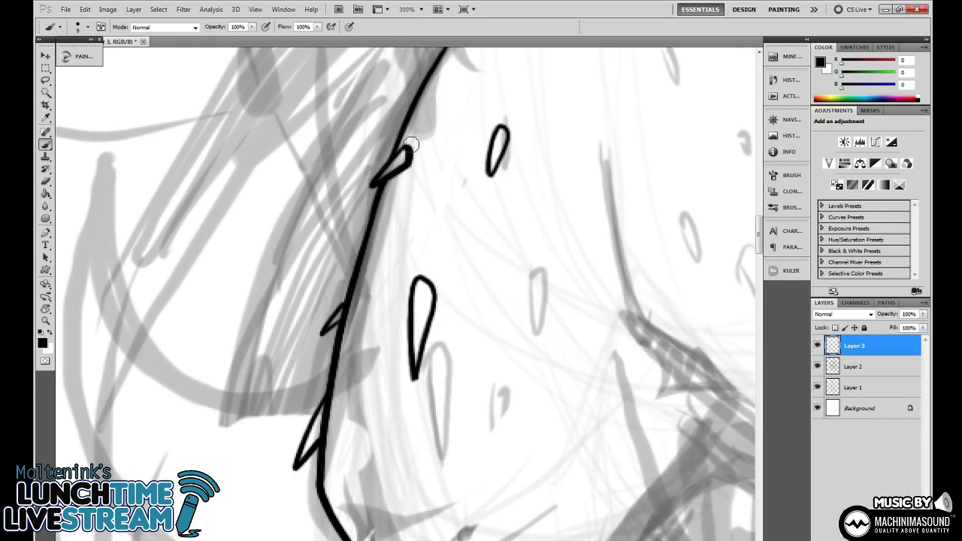
Ink the centre cleft of the muzzle and the heavy outline around the bottom of the right lobe.
drag(489, 255, 463, 81)
drag(472, 326, 440, 219)
drag(296, 249, 377, 340)
key(ctrl+minus)
key(ctrl+minus)
drag(561, 346, 554, 417)
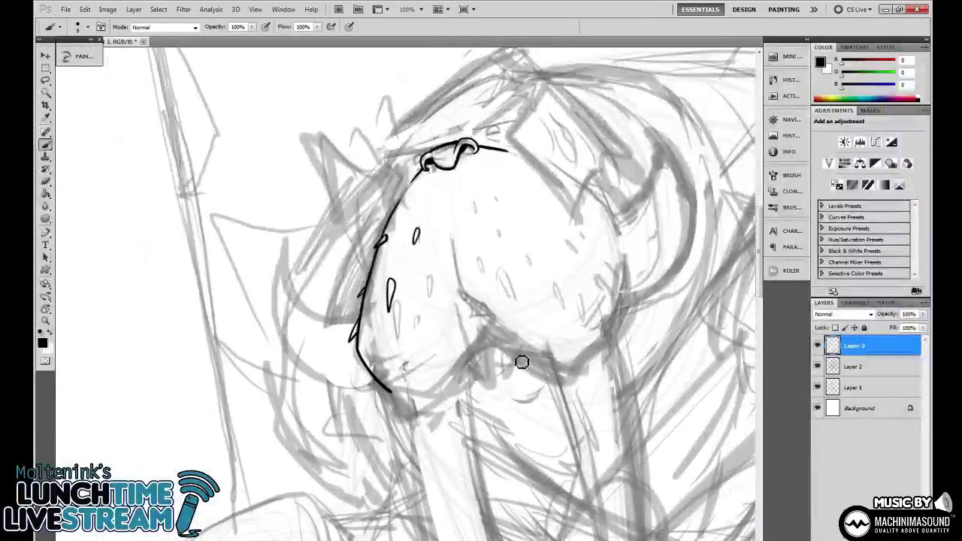
drag(604, 351, 607, 307)
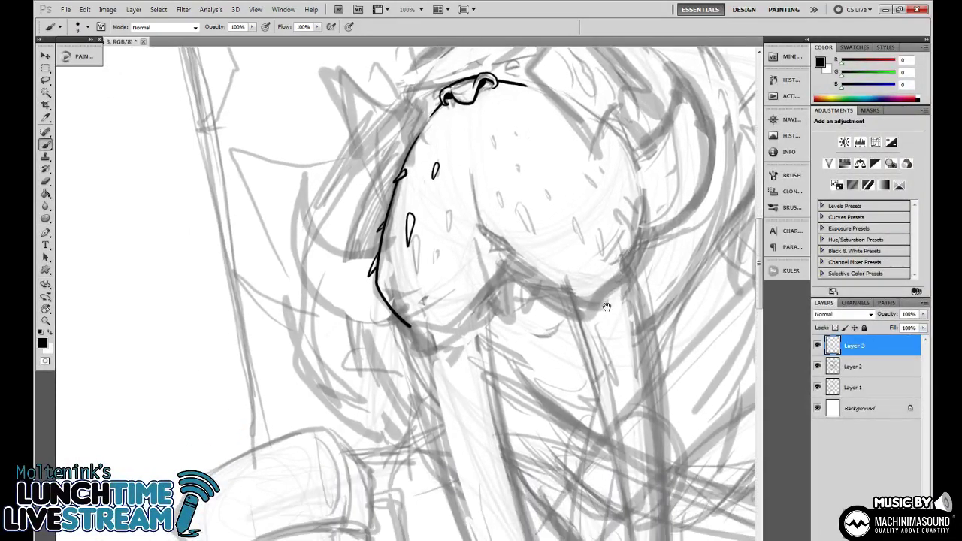
key(ctrl+plus)
key(ctrl+plus)
key(ctrl+minus)
mouse_move(376, 154)
mouse_down()
mouse_move(392, 255)
mouse_move(410, 287)
mouse_move(519, 380)
mouse_move(611, 421)
mouse_move(500, 420)
mouse_up()
key(ctrl+z)
mouse_move(294, 180)
mouse_down()
mouse_move(315, 298)
mouse_move(349, 342)
mouse_move(467, 421)
mouse_move(525, 444)
mouse_move(601, 394)
mouse_move(652, 316)
mouse_up()
mouse_move(653, 316)
mouse_down()
mouse_move(549, 395)
mouse_move(520, 238)
mouse_up()
mouse_move(342, 398)
mouse_down()
mouse_move(493, 275)
mouse_move(588, 284)
mouse_up()
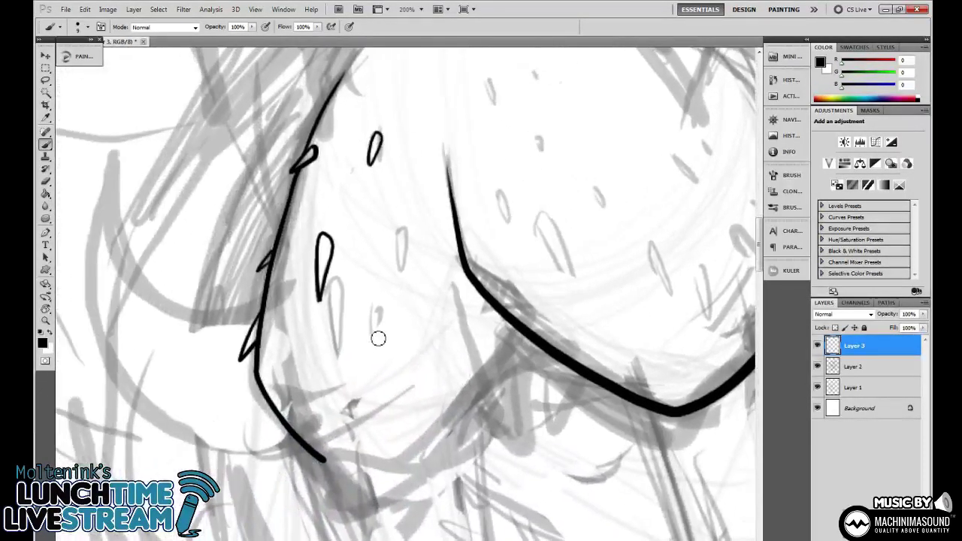
Ink two more whisker marks on the left lobe and join its thick lower outline to the centre cleft.
mouse_move(376, 338)
mouse_down()
mouse_move(390, 372)
mouse_move(381, 335)
mouse_move(390, 368)
mouse_move(425, 271)
mouse_up()
drag(334, 311, 345, 339)
drag(499, 251, 469, 149)
mouse_move(318, 292)
mouse_down()
mouse_move(356, 317)
mouse_move(435, 288)
mouse_move(492, 233)
mouse_up()
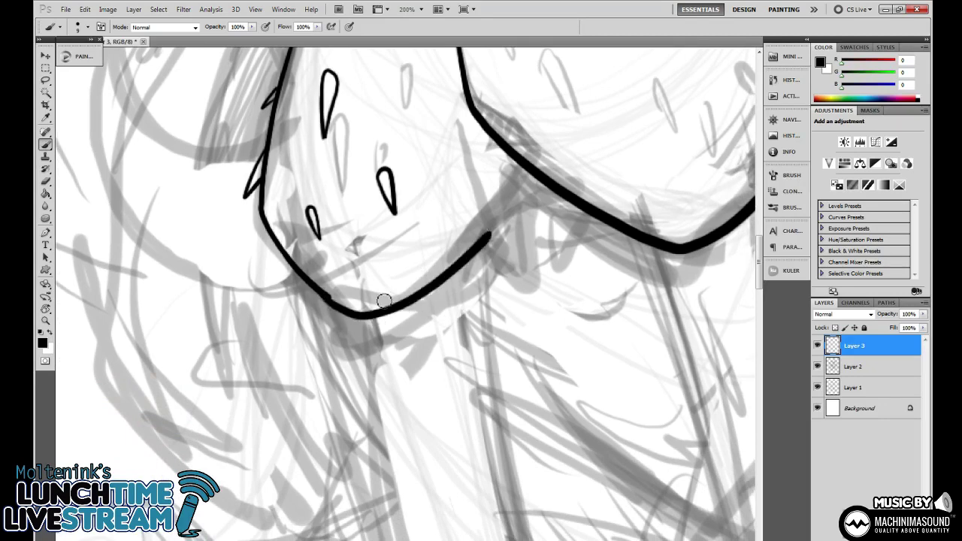
key(ctrl+z)
mouse_move(310, 283)
mouse_down()
mouse_move(398, 316)
mouse_move(497, 242)
mouse_move(543, 187)
mouse_move(481, 293)
mouse_up()
mouse_move(470, 256)
mouse_down()
mouse_move(492, 289)
mouse_move(474, 282)
mouse_move(474, 265)
mouse_move(471, 297)
mouse_move(477, 266)
mouse_move(484, 278)
mouse_move(477, 304)
mouse_up()
key(e)
key(b)
drag(478, 303, 485, 277)
Ink a thin crease line with small ticks on the left lobe beside the centre cleft.
key(ctrl+minus)
key(ctrl+minus)
key(ctrl+minus)
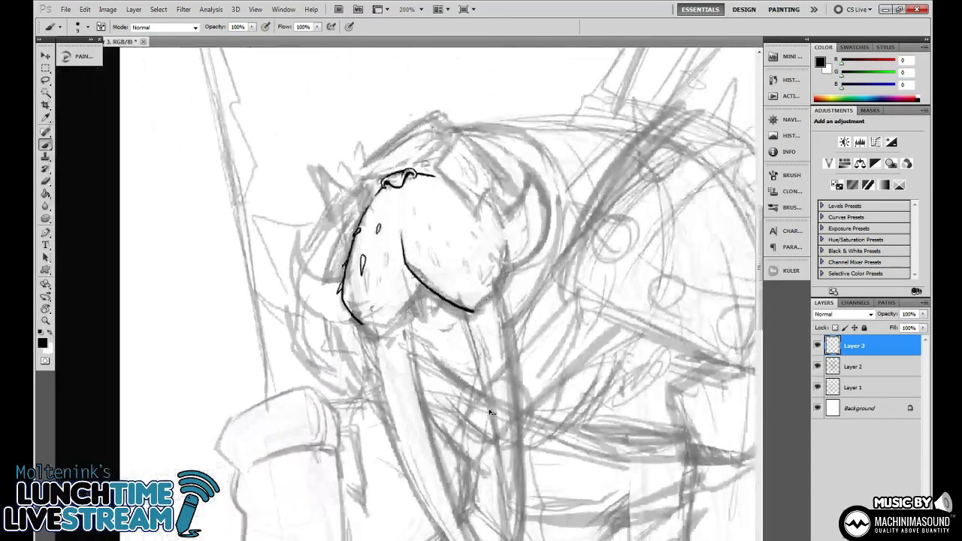
key(ctrl+plus)
key(ctrl+plus)
drag(429, 329, 500, 345)
key(ctrl+plus)
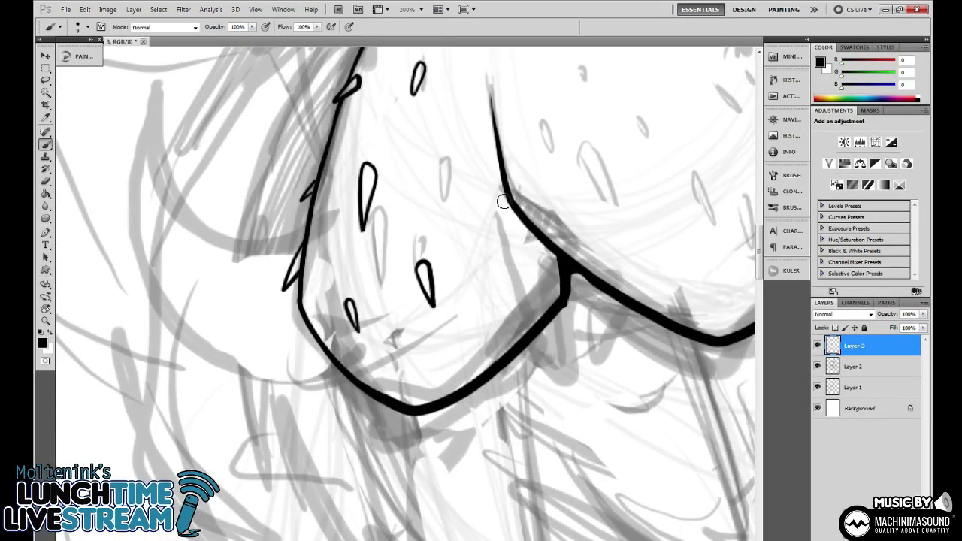
drag(503, 202, 547, 296)
drag(515, 252, 518, 260)
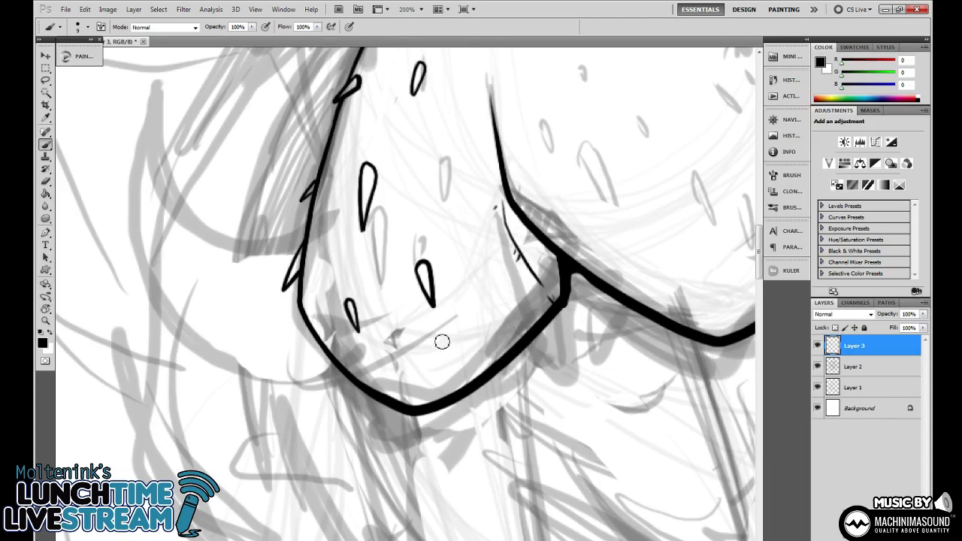
Add a bristle on the left lobe's lower outline, and rework the largest lower whisker mark into a longer one.
drag(326, 349, 338, 374)
key(e)
mouse_move(425, 299)
mouse_down()
mouse_move(412, 250)
mouse_move(453, 361)
mouse_move(439, 281)
mouse_move(426, 288)
mouse_up()
key(b)
drag(504, 312, 462, 386)
drag(536, 342, 468, 385)
Add thin contour strokes just inside the lower edge of the left muzzle lobe.
key(ctrl+plus)
drag(592, 280, 673, 294)
drag(453, 313, 526, 163)
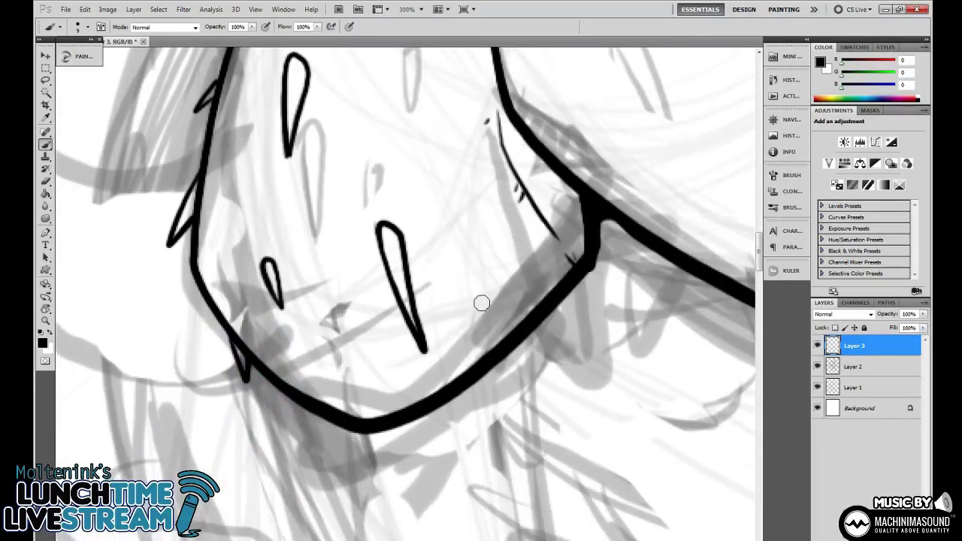
drag(293, 380, 380, 373)
mouse_move(460, 329)
mouse_down()
mouse_move(509, 269)
mouse_move(469, 304)
mouse_up()
key(ctrl+minus)
key(ctrl+minus)
key(ctrl+minus)
key(ctrl+minus)
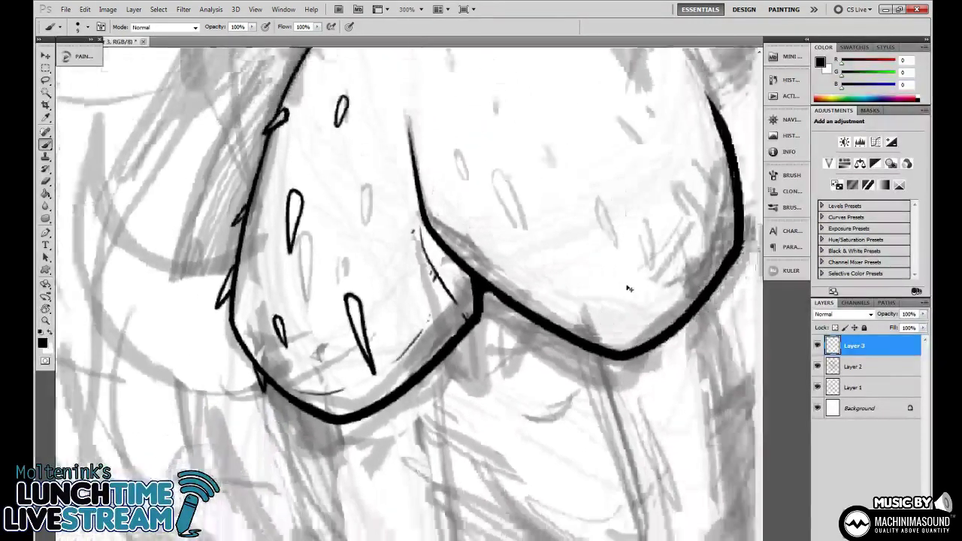
key(ctrl+plus)
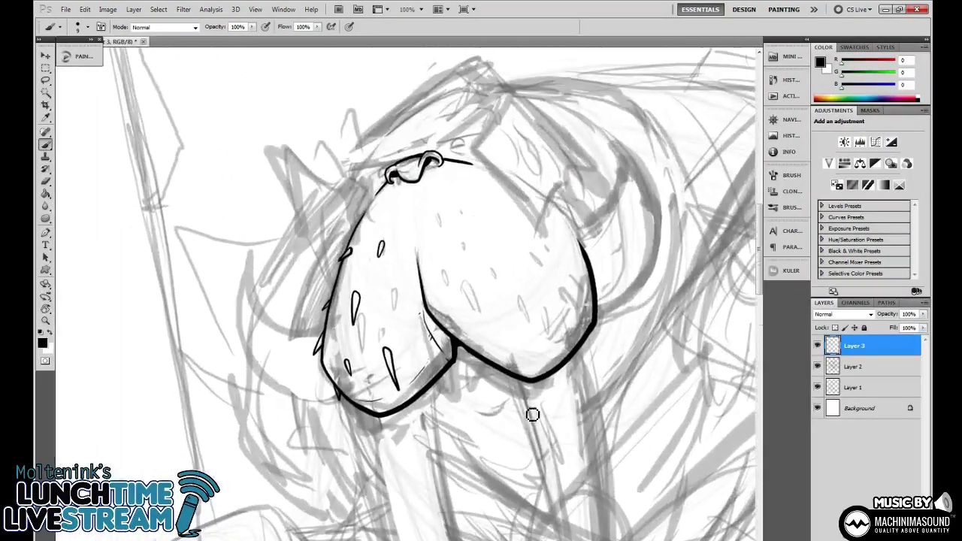
key(ctrl+plus)
mouse_move(586, 350)
mouse_down()
mouse_move(582, 292)
mouse_move(466, 285)
mouse_up()
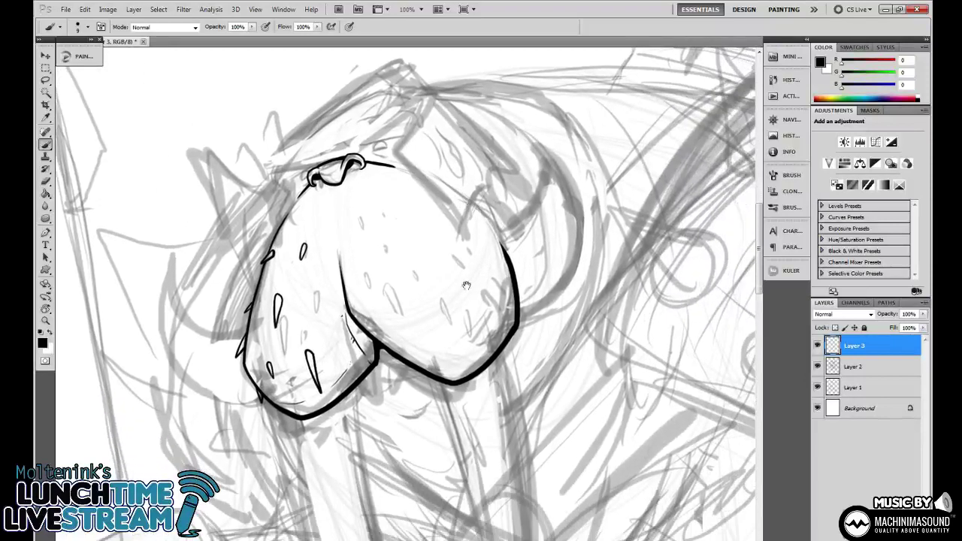
key(ctrl+plus)
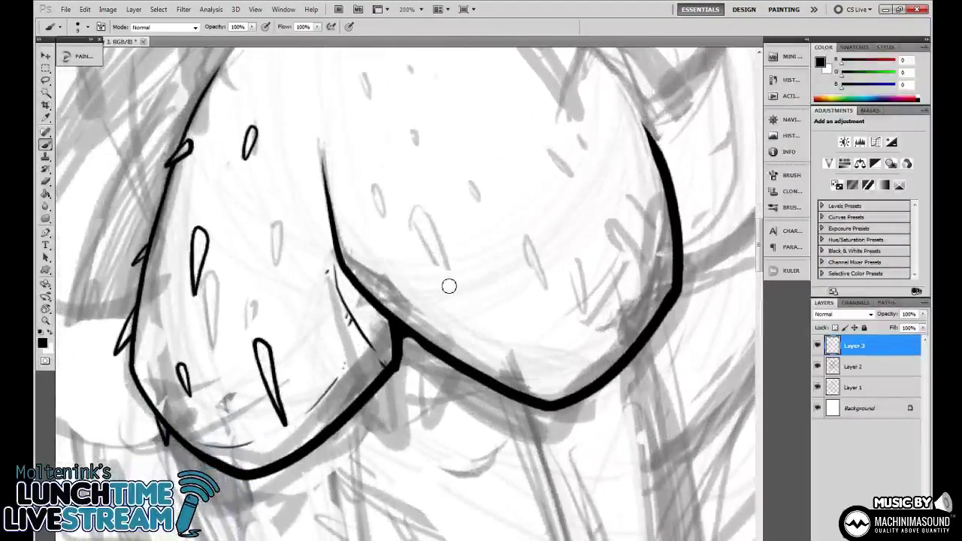
drag(463, 309, 433, 268)
key(ctrl+z)
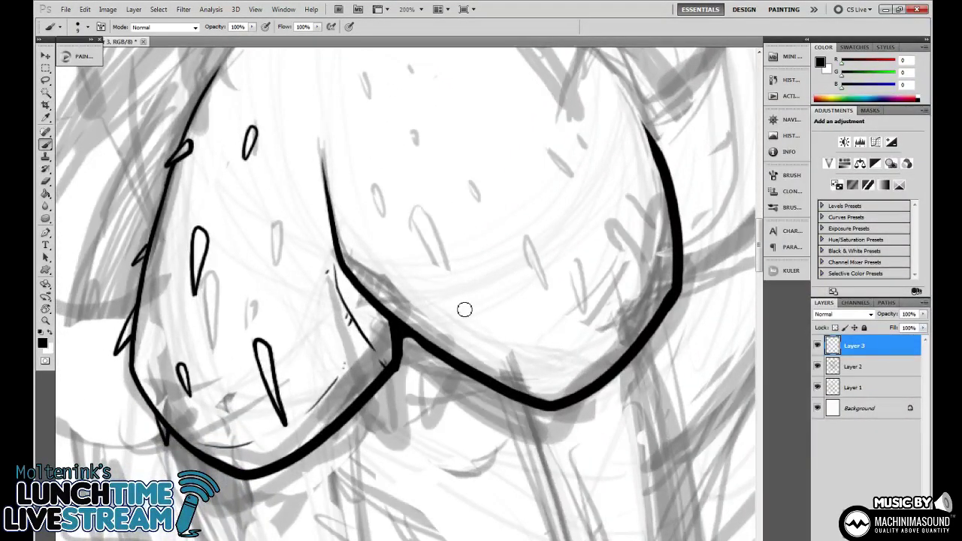
Ink a large and a smaller teardrop whisker mark on the right muzzle lobe, and a tiny one on the left lobe.
mouse_move(465, 310)
mouse_down()
mouse_move(436, 270)
mouse_move(448, 255)
mouse_move(468, 308)
mouse_up()
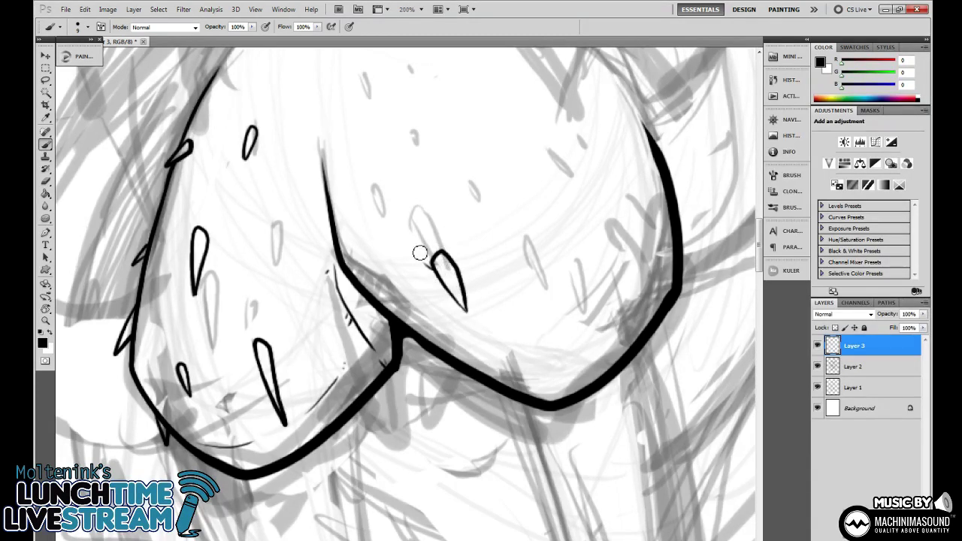
drag(249, 344, 259, 350)
mouse_move(386, 241)
mouse_down()
mouse_move(375, 206)
mouse_move(385, 241)
mouse_up()
drag(283, 252, 321, 288)
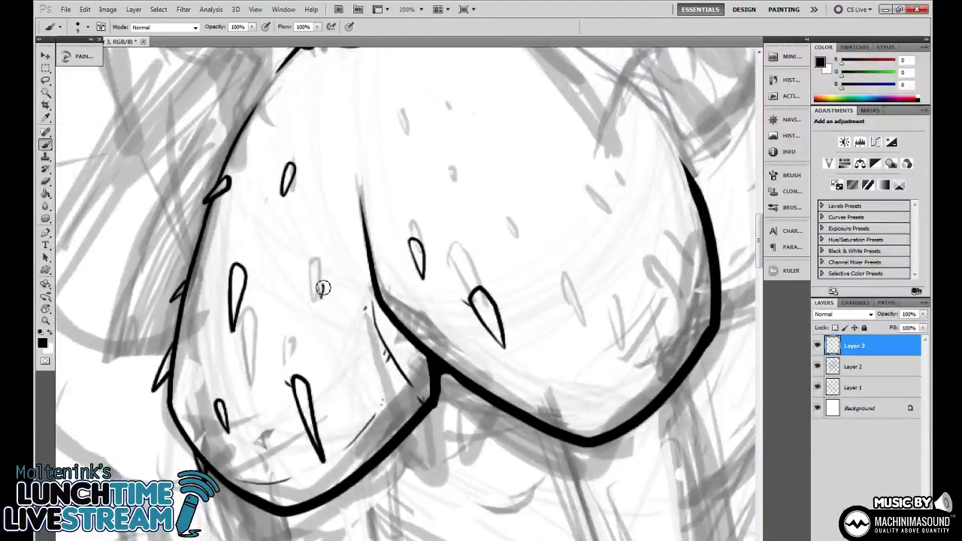
key(ctrl+minus)
key(ctrl+minus)
key(ctrl+minus)
key(ctrl+plus)
key(ctrl+plus)
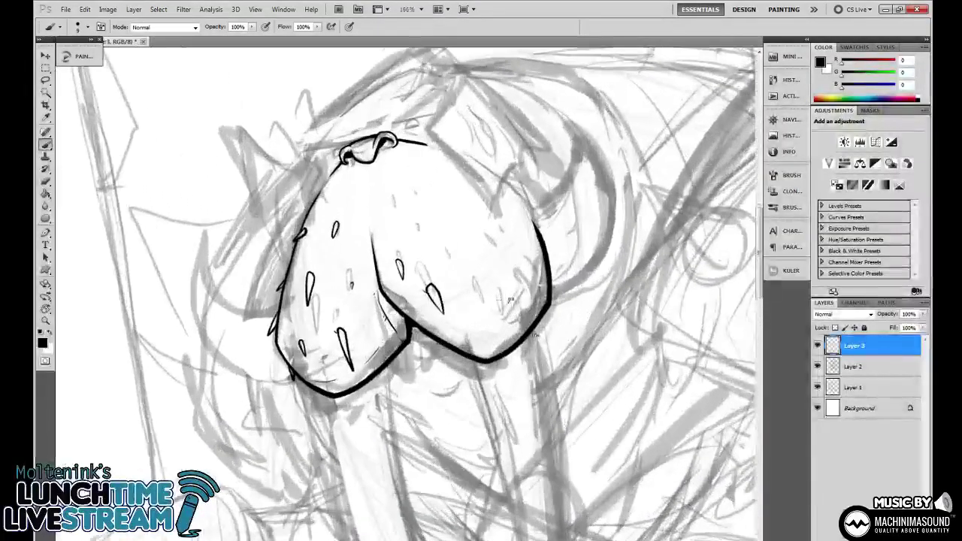
Erase the short line beside the right nostril and ink a cleaner thin one running out from it.
key(e)
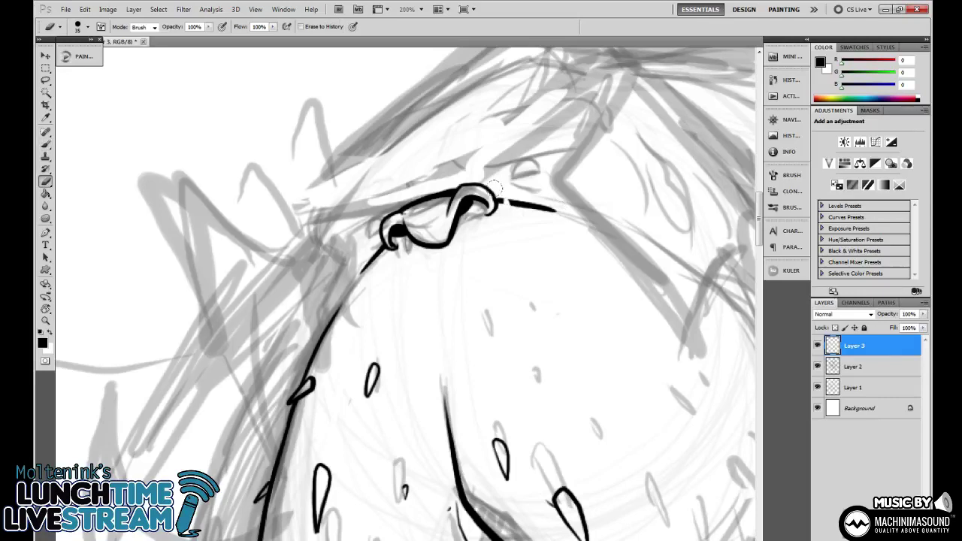
drag(492, 190, 560, 203)
drag(580, 278, 479, 253)
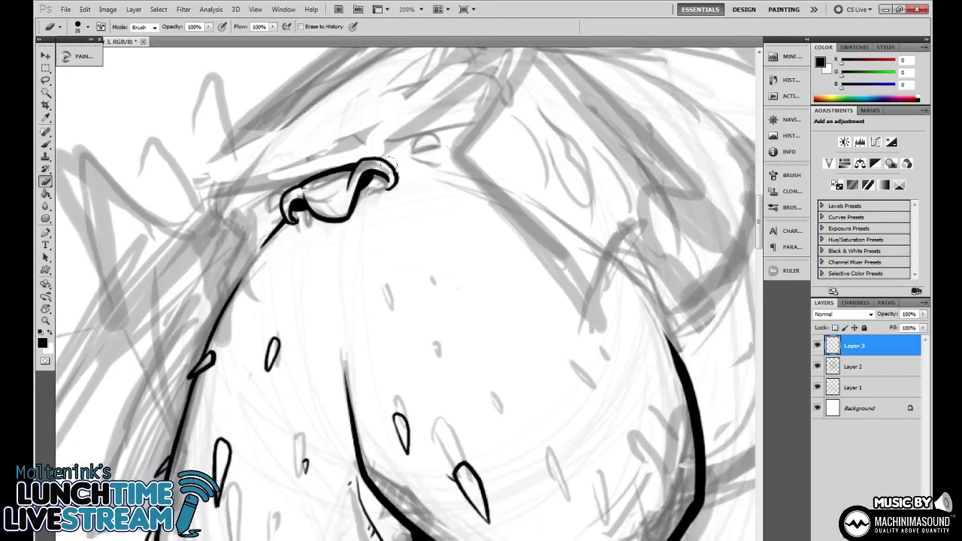
key(b)
drag(398, 176, 467, 202)
Review the inked muzzle and nose against the surrounding head, tusk and shoulder sketch.
drag(542, 343, 540, 49)
drag(494, 296, 501, 291)
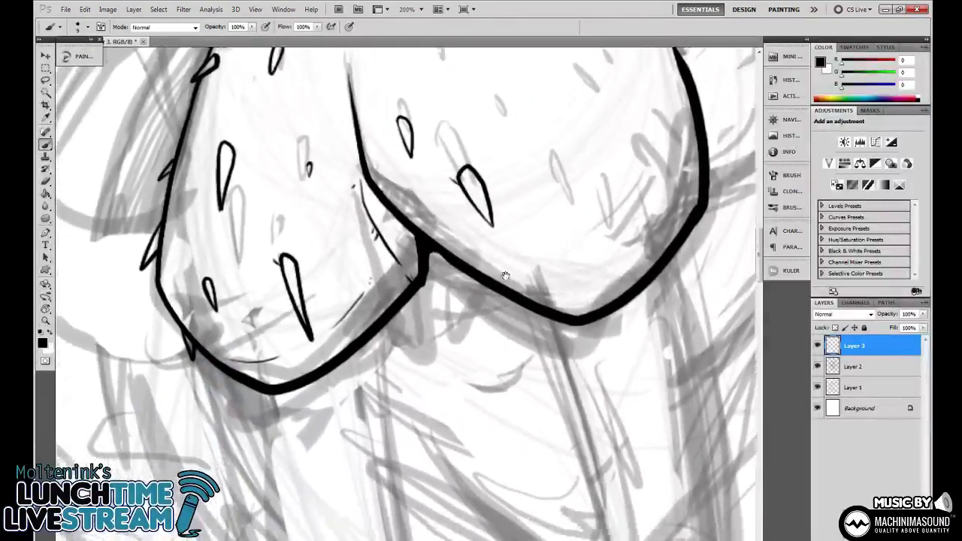
drag(458, 345, 479, 265)
key(ctrl+minus)
key(ctrl+minus)
drag(516, 331, 502, 412)
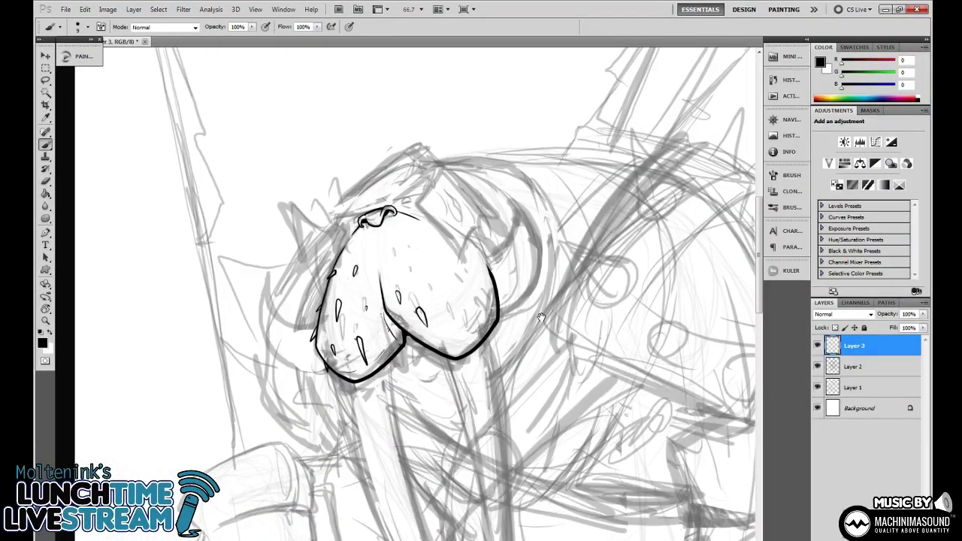
drag(542, 317, 559, 337)
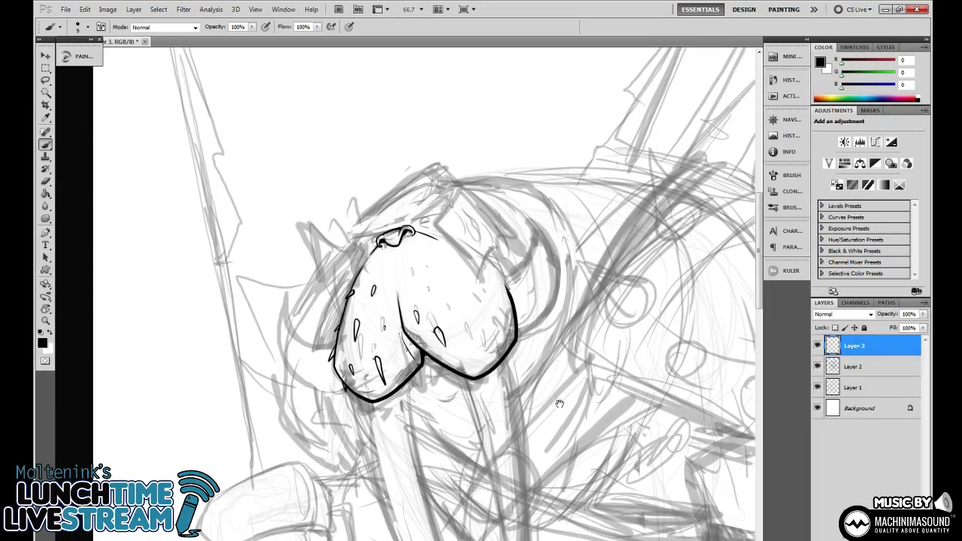
drag(570, 298, 569, 264)
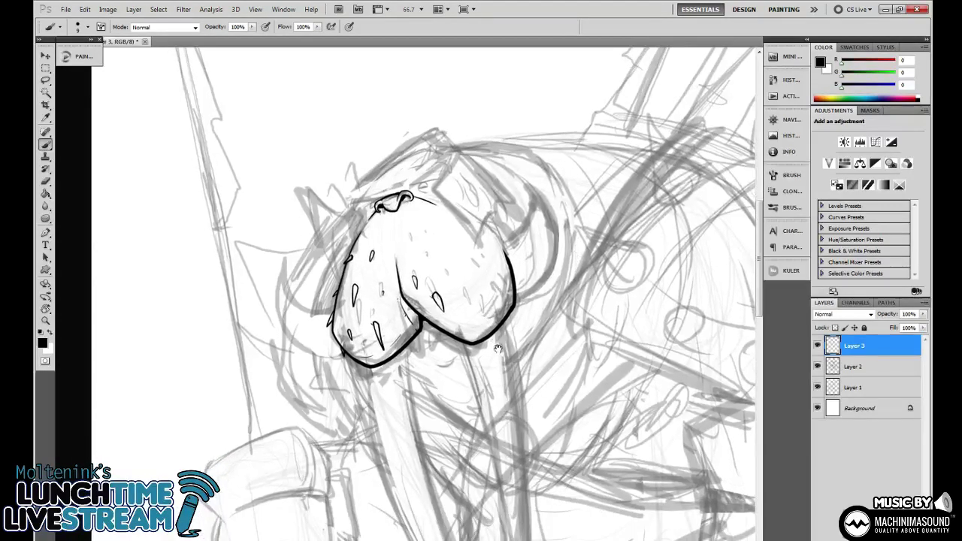
Fade the Layer 2 sketch by lowering its opacity slightly, and return to Layer 3.
click(863, 366)
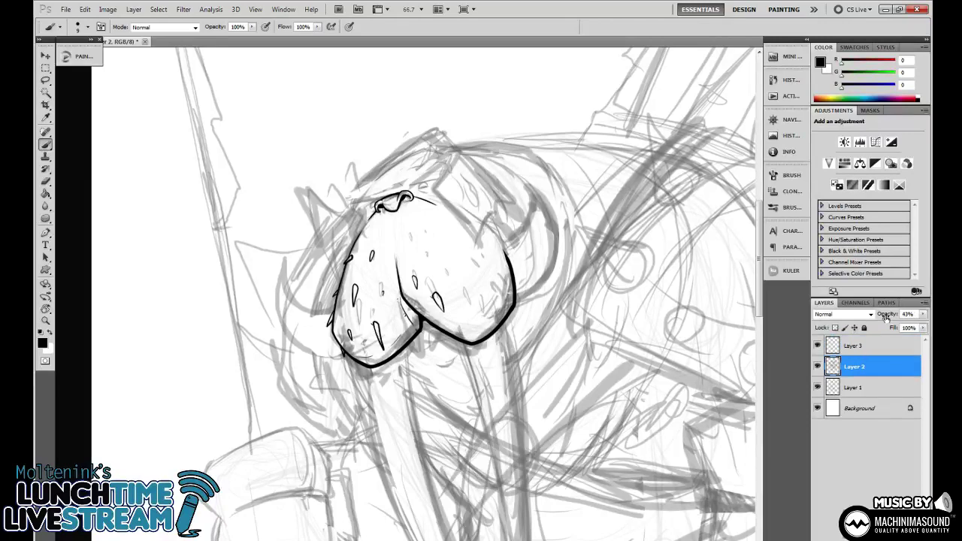
drag(886, 318, 884, 318)
click(858, 388)
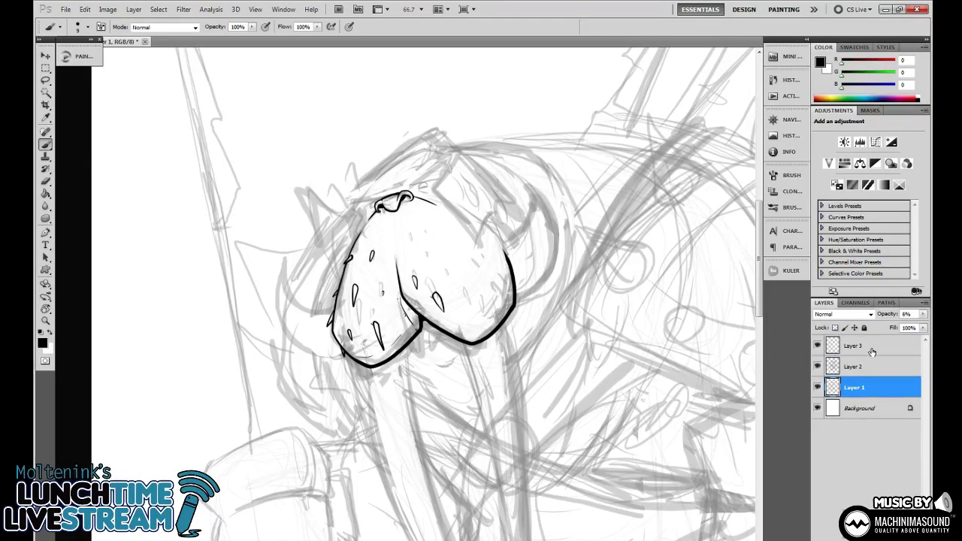
click(864, 352)
Extend the left muzzle outline upward with a thick contour that curves toward the brow beside the nose.
key(ctrl+plus)
key(ctrl+plus)
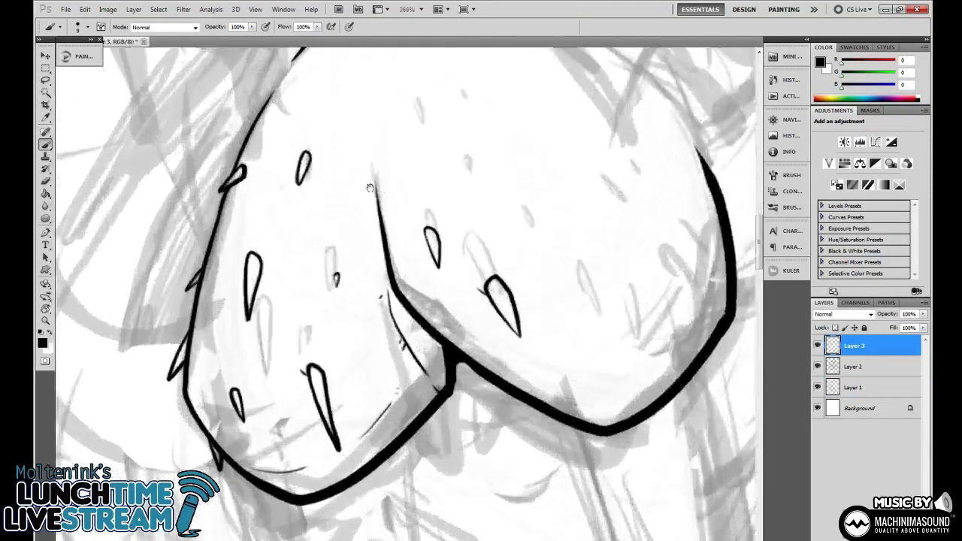
drag(329, 127, 525, 280)
drag(506, 211, 527, 264)
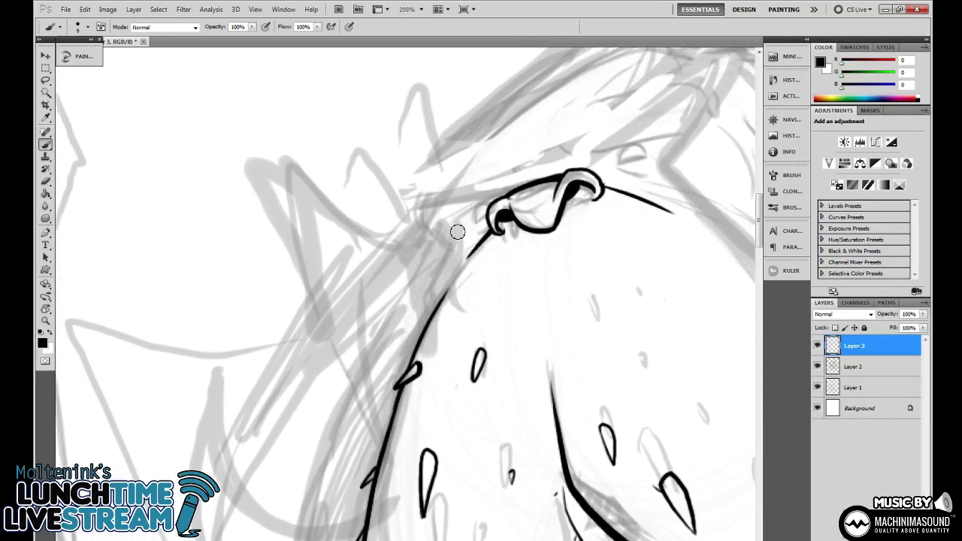
mouse_move(457, 229)
mouse_down()
mouse_move(416, 370)
mouse_move(439, 309)
mouse_up()
key(ctrl+z)
mouse_move(408, 377)
mouse_down()
mouse_move(446, 285)
mouse_move(456, 228)
mouse_up()
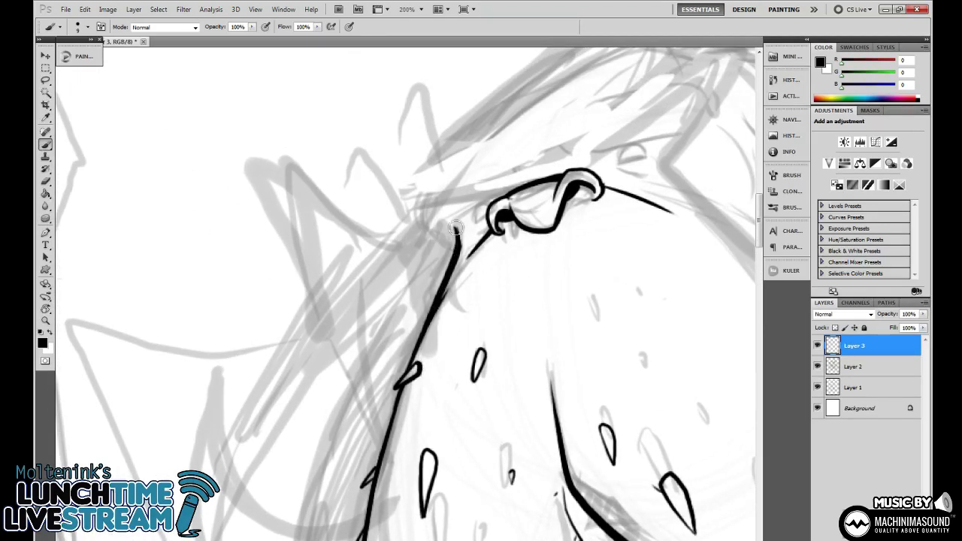
drag(421, 358, 459, 281)
key(ctrl+z)
drag(428, 340, 458, 282)
mouse_move(403, 401)
mouse_down()
mouse_move(423, 330)
mouse_move(350, 418)
mouse_up()
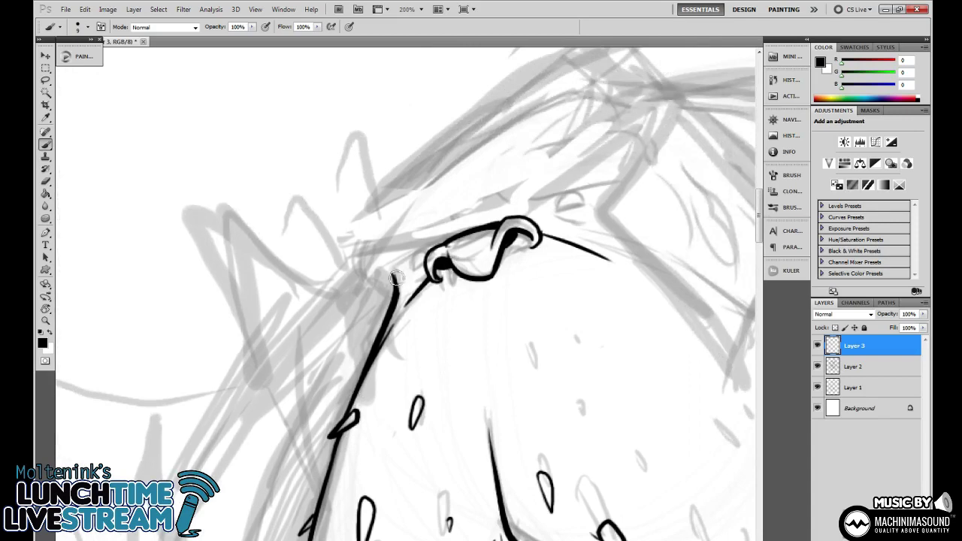
Ink the left half of the brow as a thick straight line running outward from the top of the nose.
key(r)
mouse_move(455, 232)
mouse_down()
mouse_move(406, 257)
mouse_move(404, 271)
mouse_move(422, 241)
mouse_up()
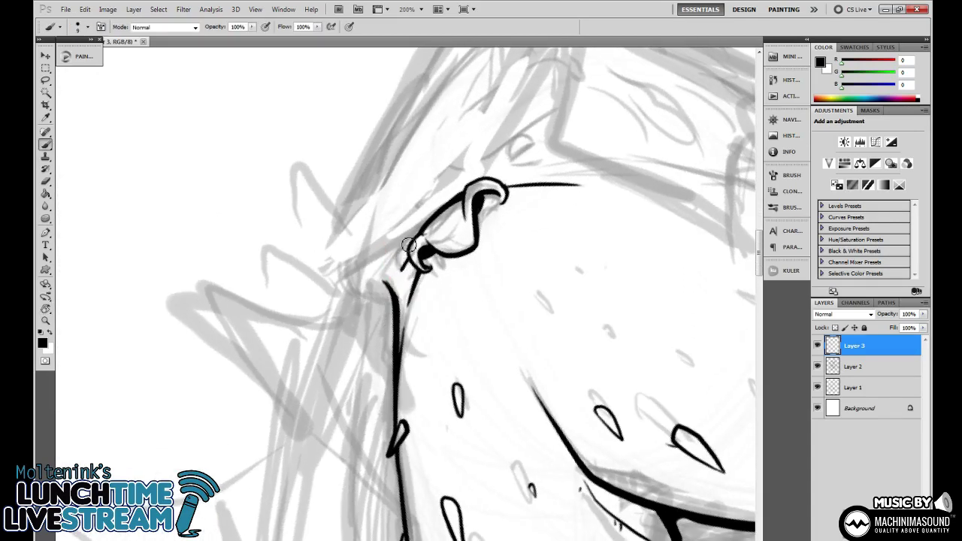
drag(342, 281, 426, 231)
key(ctrl+z)
drag(341, 282, 419, 237)
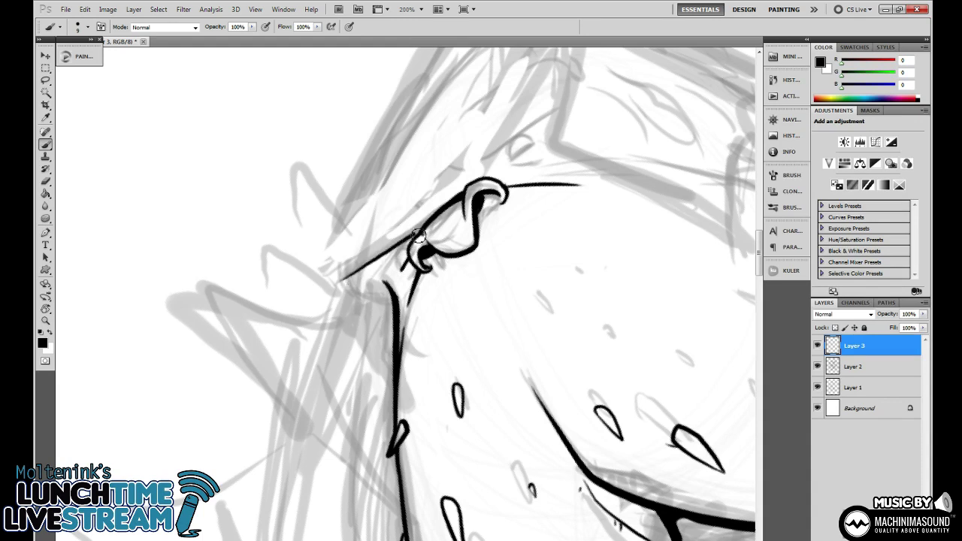
drag(340, 281, 419, 235)
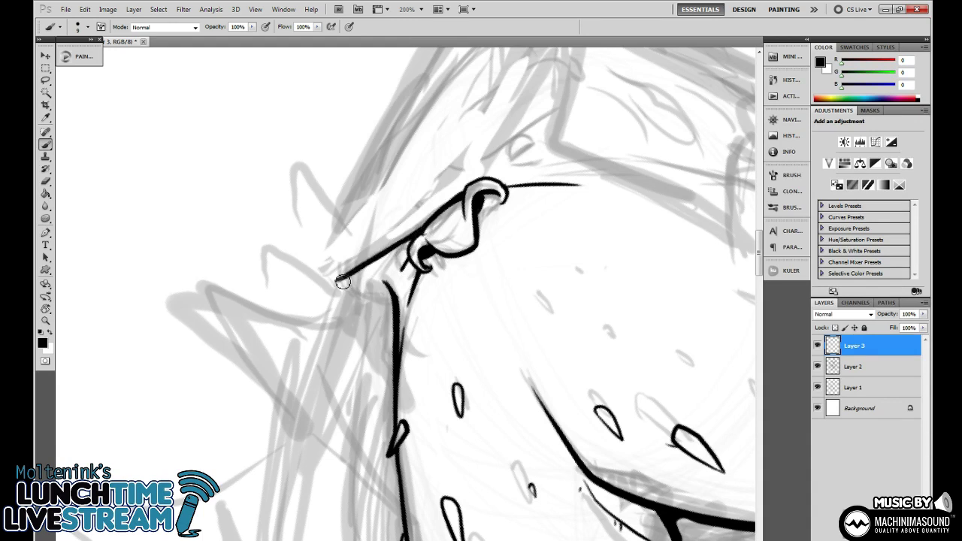
drag(341, 281, 430, 223)
Ink the right half of the brow as a long thick line slanting upward from the right nostril.
drag(509, 142, 434, 254)
drag(397, 296, 479, 155)
drag(480, 155, 399, 294)
drag(385, 337, 435, 231)
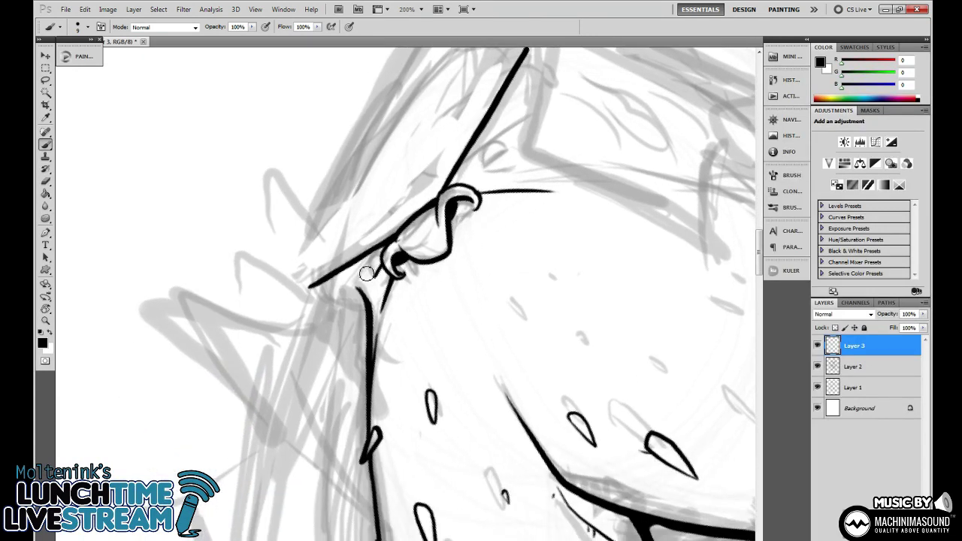
Ink two small half-round eyes under the brow, one on each side of the nose.
drag(375, 276, 385, 250)
key(ctrl+z)
drag(558, 199, 483, 278)
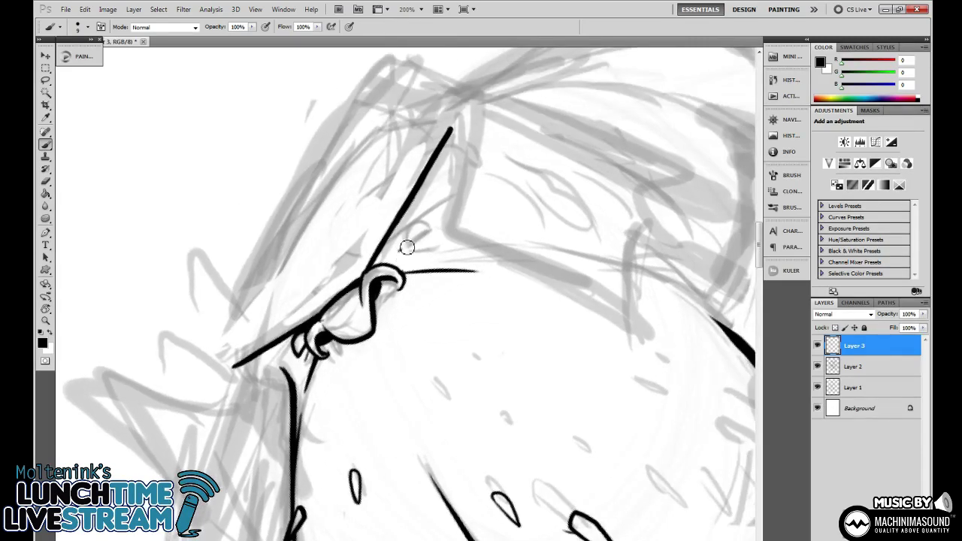
mouse_move(418, 232)
mouse_down()
mouse_move(401, 254)
mouse_move(397, 242)
mouse_move(415, 227)
mouse_move(429, 239)
mouse_up()
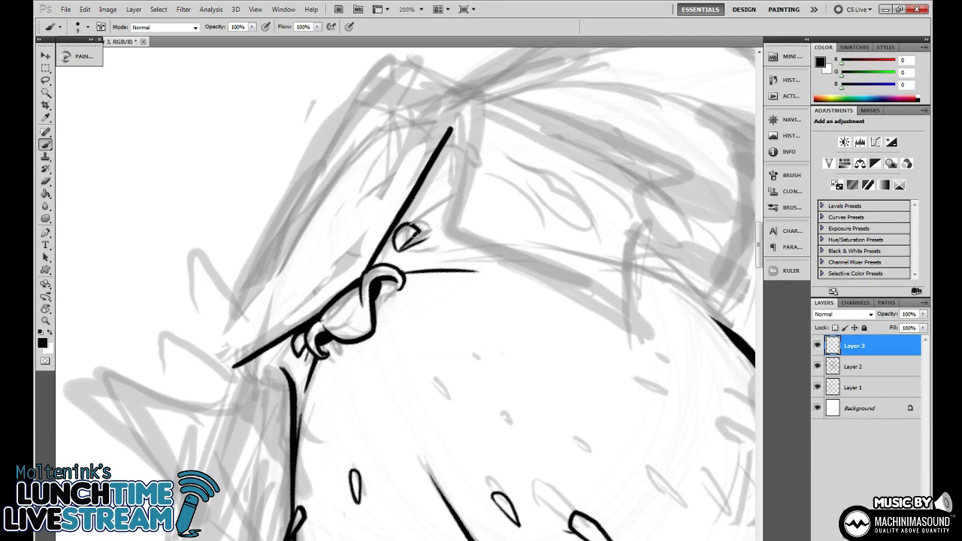
Connect the left face contour to the underside of the left brow line with a short curved stroke.
key(r)
drag(625, 228, 610, 293)
key(ctrl+minus)
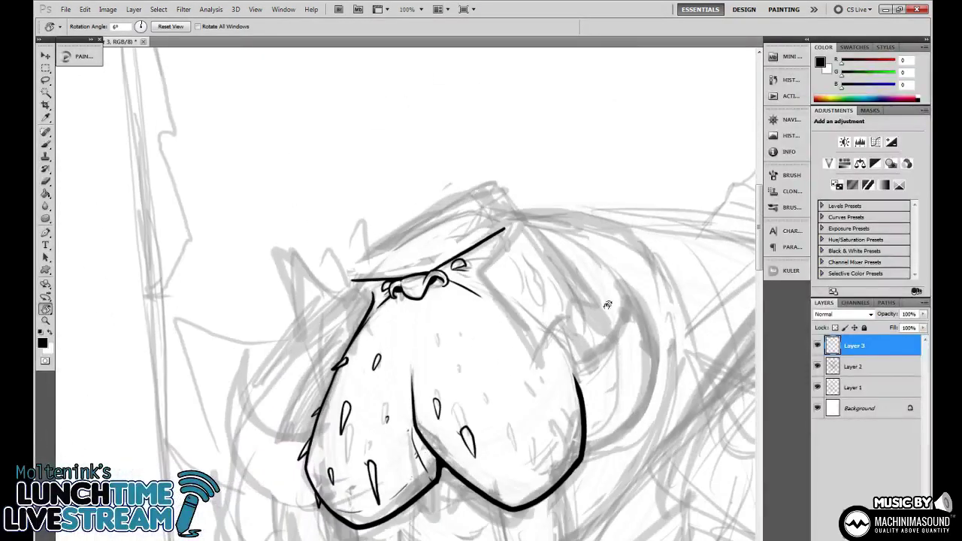
mouse_move(548, 270)
mouse_down()
mouse_move(576, 235)
mouse_move(587, 279)
mouse_up()
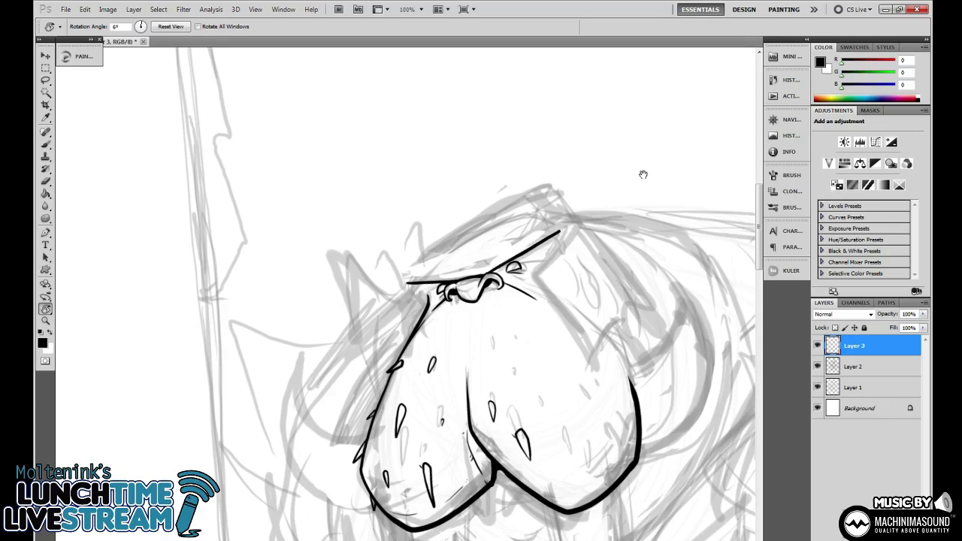
key(ctrl+minus)
key(ctrl+minus)
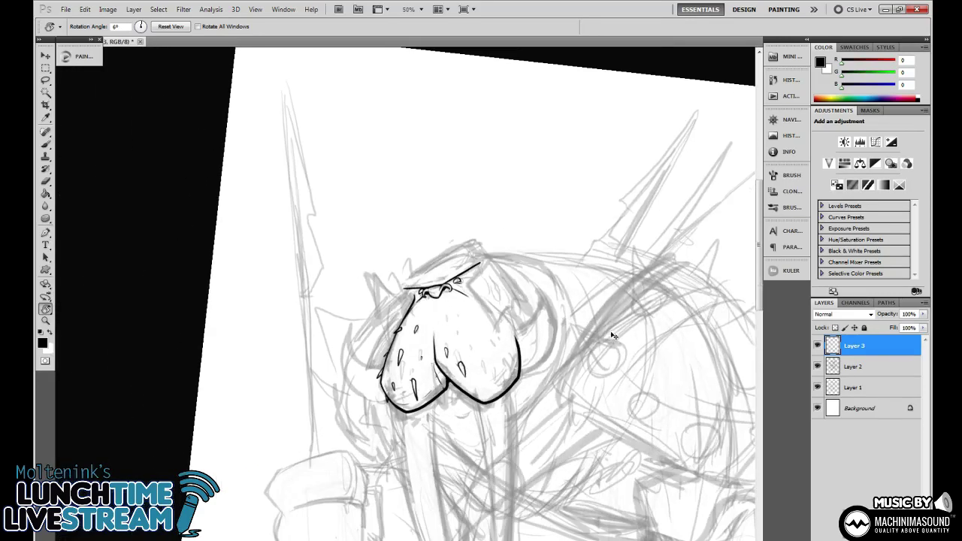
key(ctrl+plus)
key(ctrl+plus)
key(ctrl+plus)
scroll(610, 343, up, 5)
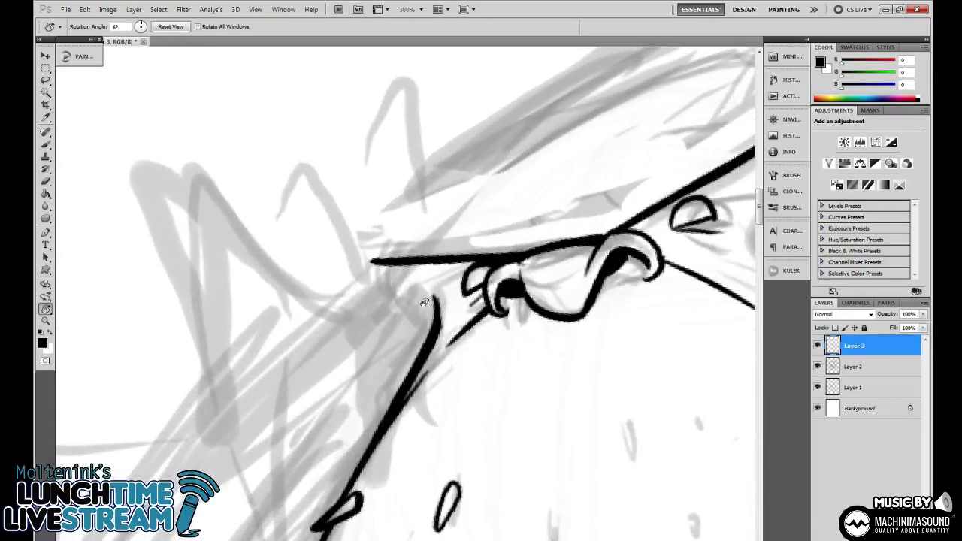
key(b)
drag(412, 279, 405, 261)
scroll(367, 274, down, 3)
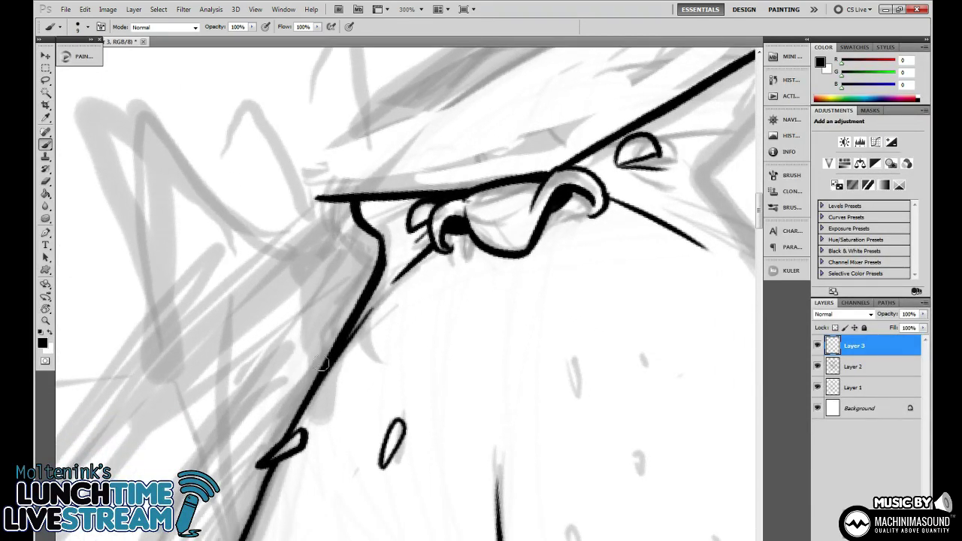
Ink a narrow upright bar beside the left face contour and fill the gap up to the brow with solid black.
mouse_move(324, 364)
mouse_down()
mouse_move(324, 281)
mouse_move(337, 281)
mouse_move(337, 348)
mouse_move(337, 277)
mouse_move(322, 359)
mouse_up()
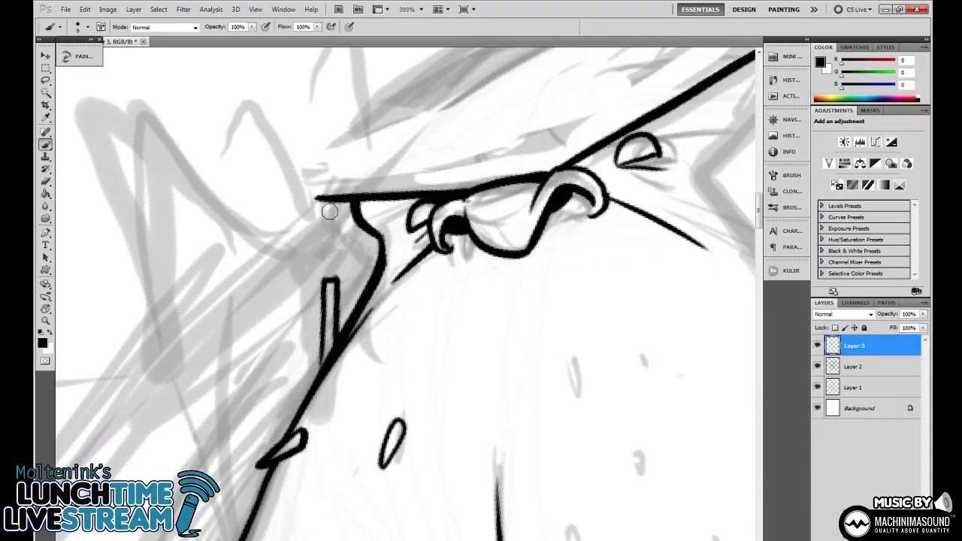
mouse_move(362, 226)
mouse_down()
mouse_move(335, 281)
mouse_move(360, 257)
mouse_move(360, 224)
mouse_up()
key(ctrl+z)
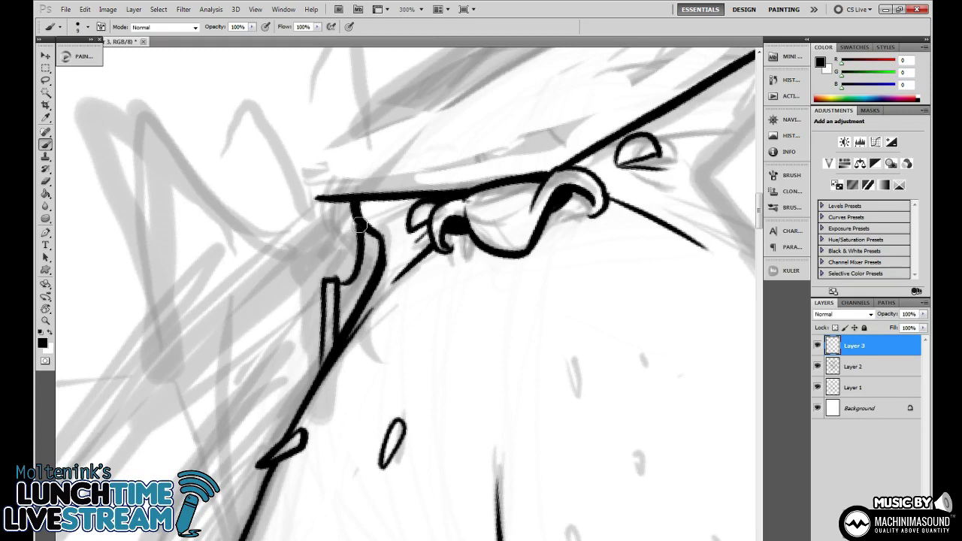
mouse_move(342, 329)
mouse_down()
mouse_move(341, 291)
mouse_move(369, 235)
mouse_move(372, 262)
mouse_move(344, 313)
mouse_move(342, 303)
mouse_move(356, 287)
mouse_move(339, 334)
mouse_move(341, 288)
mouse_move(377, 230)
mouse_up()
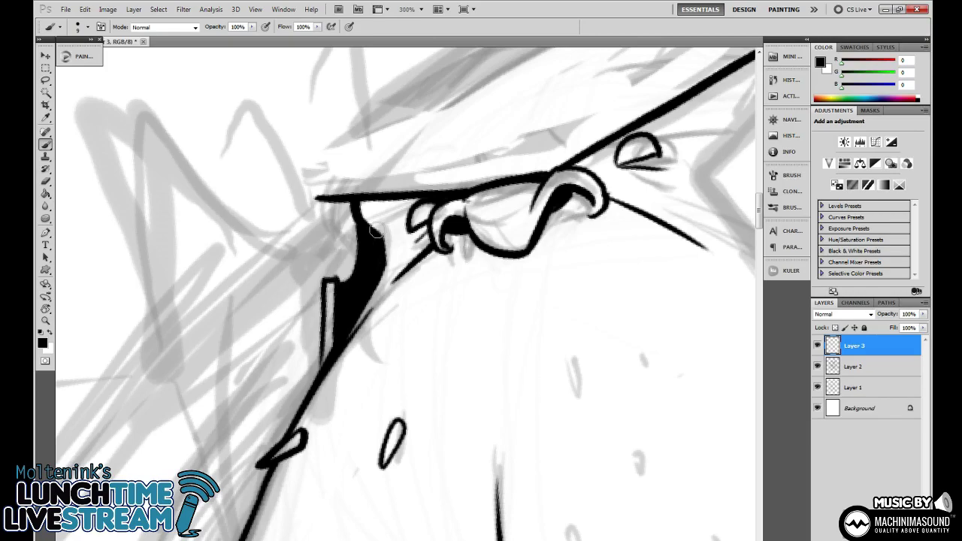
Add small black pupils inside both eyes.
drag(521, 236, 361, 305)
key(ctrl+minus)
key(ctrl+minus)
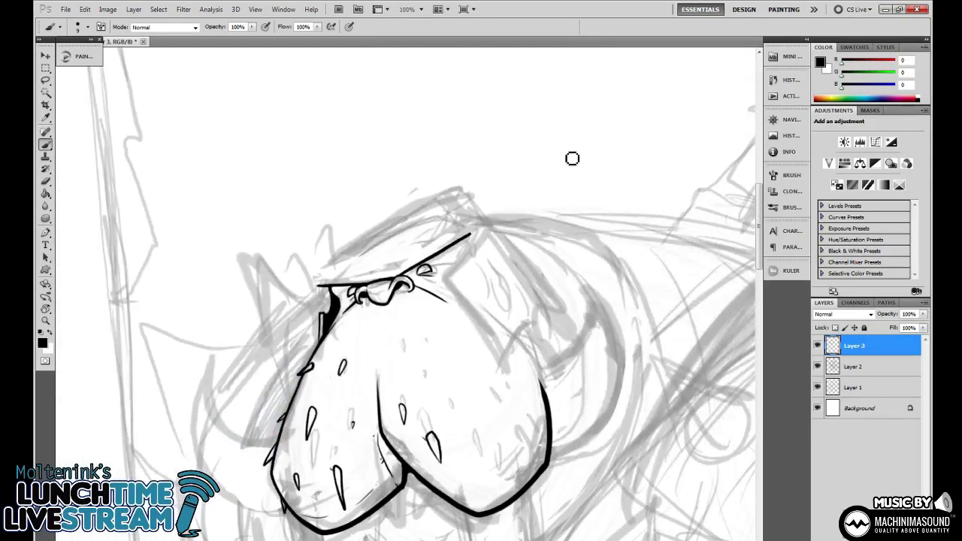
drag(551, 352, 563, 217)
key(ctrl+minus)
key(ctrl+plus)
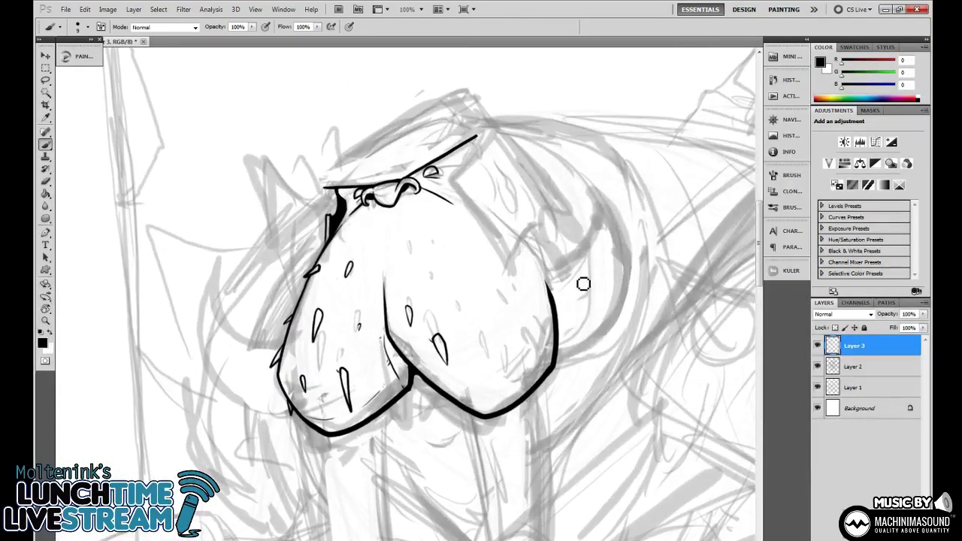
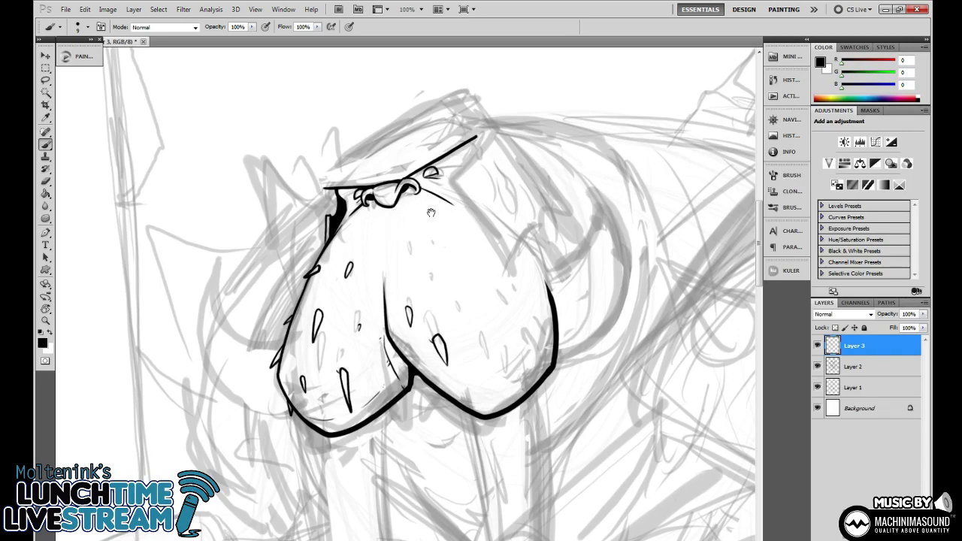
key(ctrl+plus)
key(ctrl+plus)
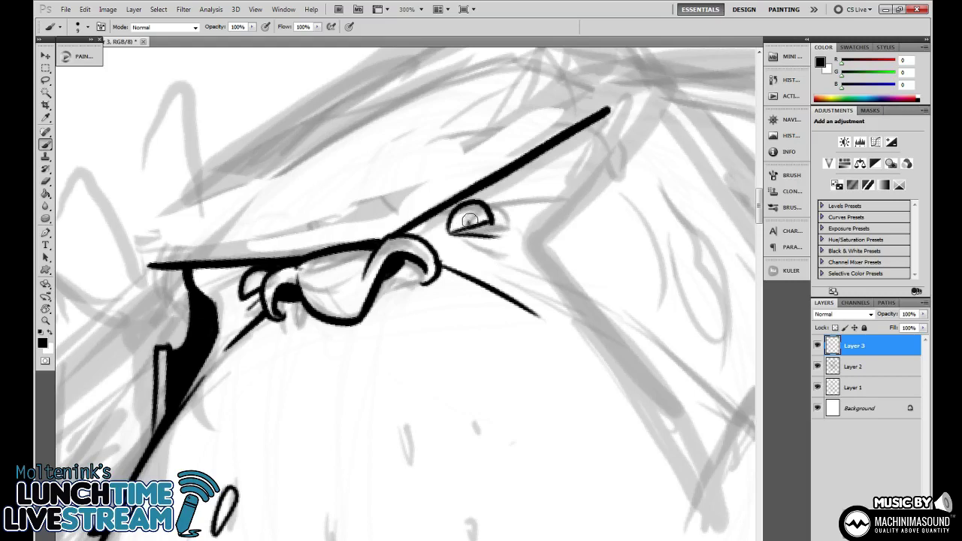
drag(469, 219, 473, 222)
drag(259, 284, 251, 290)
Ink thin crease lines around both eyes, including a longer one above the right eye beneath the brow.
mouse_move(422, 230)
mouse_down()
mouse_move(478, 187)
mouse_move(411, 225)
mouse_move(457, 209)
mouse_up()
key(ctrl+z)
drag(244, 276, 215, 278)
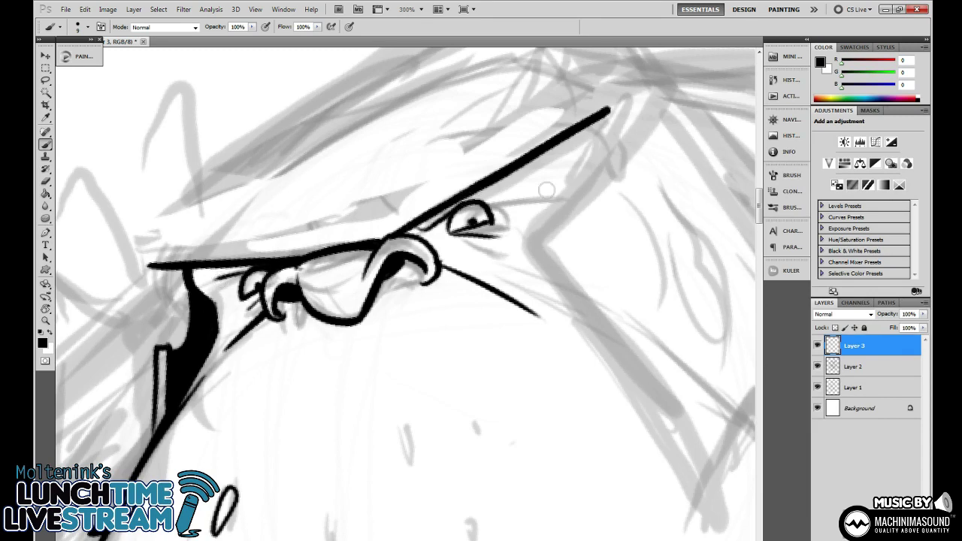
drag(466, 209, 536, 176)
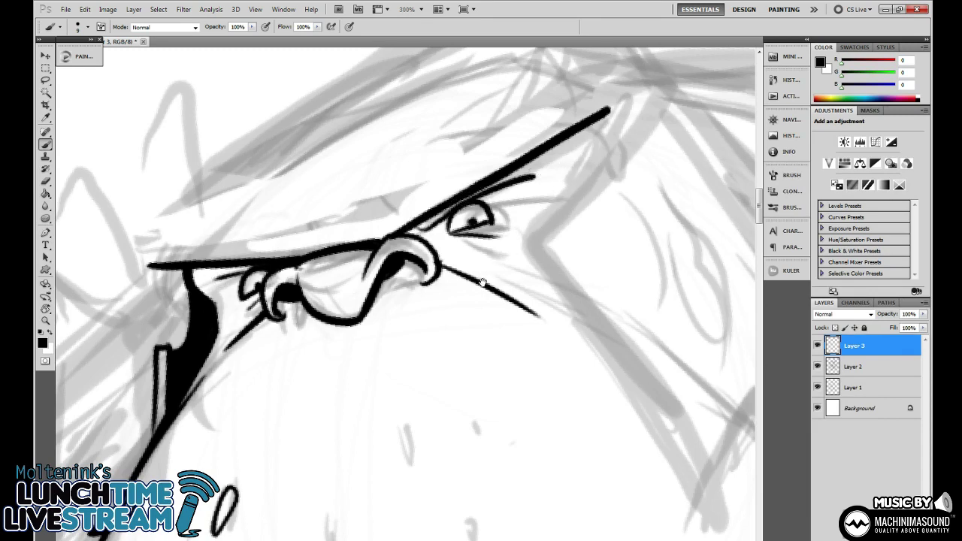
Erase the underside of the nose and re-ink it as a shallower rounded curve between the nostrils.
drag(483, 282, 564, 227)
key(e)
drag(400, 268, 447, 255)
key(b)
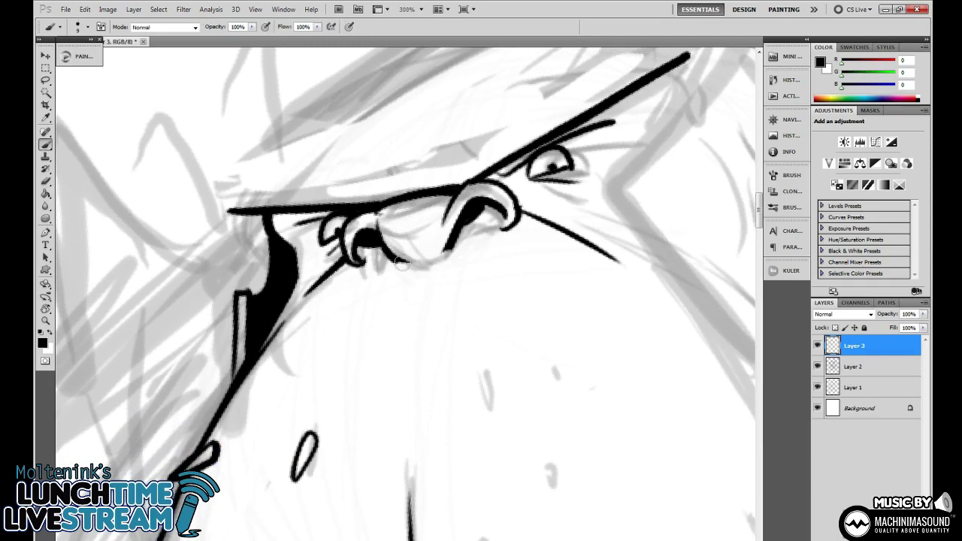
mouse_move(389, 252)
mouse_down()
mouse_move(425, 262)
mouse_move(451, 246)
mouse_move(394, 257)
mouse_move(423, 263)
mouse_move(452, 229)
mouse_up()
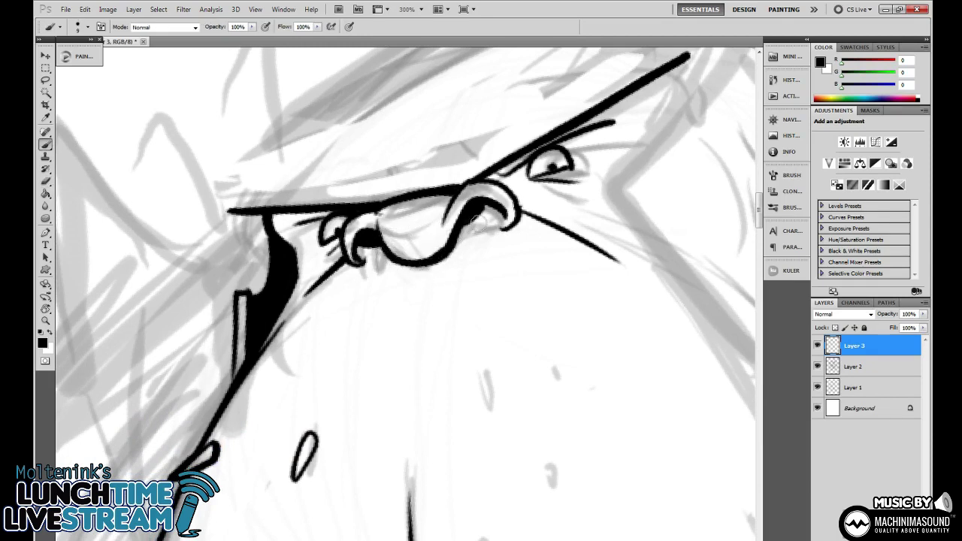
mouse_move(400, 247)
mouse_down()
mouse_move(415, 245)
mouse_move(425, 265)
mouse_up()
Ink two long crease lines beneath the right eye and short creases beside the left eye.
drag(560, 337, 578, 203)
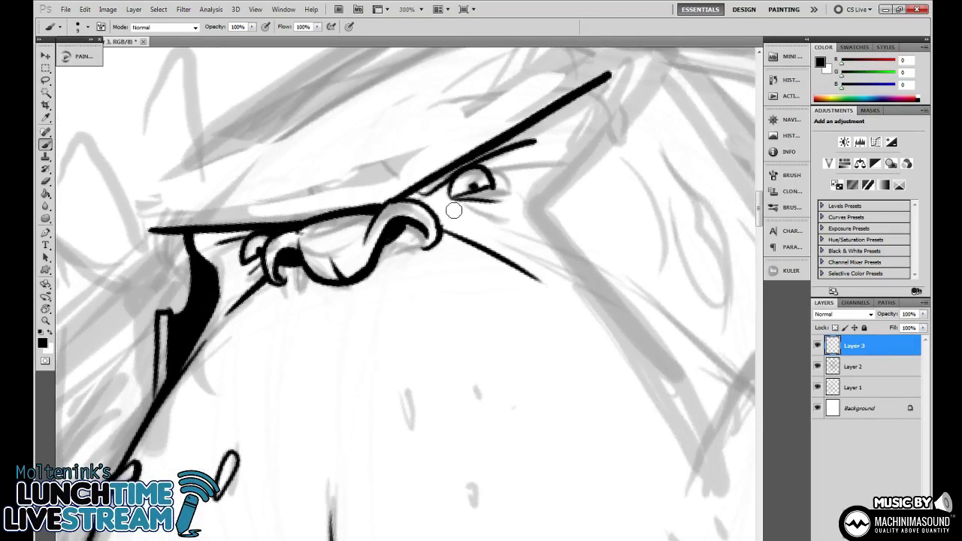
mouse_move(450, 188)
mouse_down()
mouse_move(448, 200)
mouse_move(558, 203)
mouse_up()
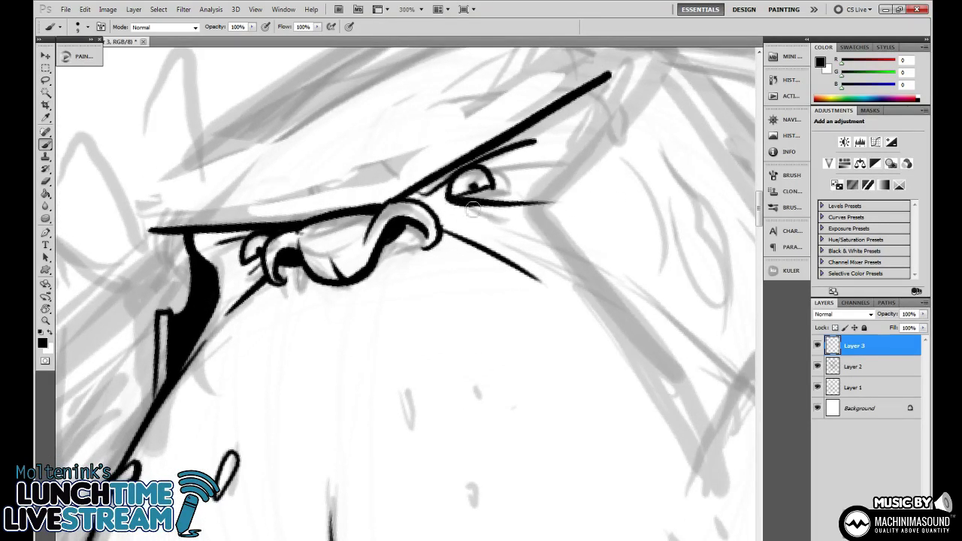
drag(472, 211, 510, 216)
mouse_move(259, 252)
mouse_down()
mouse_move(226, 291)
mouse_move(239, 289)
mouse_up()
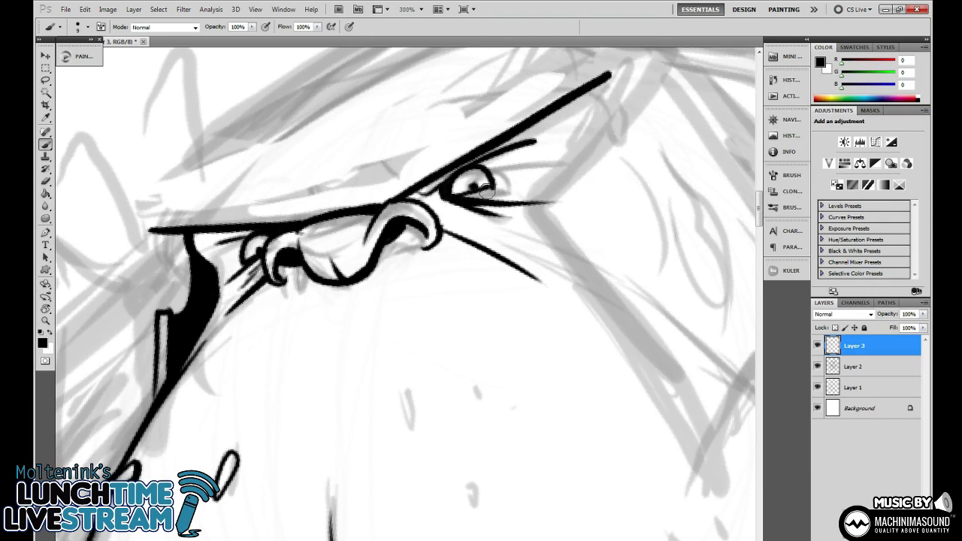
Thicken the right eye's outline and upper lid line under the brow, and touch up the left eye's creases.
mouse_move(454, 200)
mouse_down()
mouse_move(490, 184)
mouse_move(487, 168)
mouse_move(494, 178)
mouse_move(473, 165)
mouse_move(501, 156)
mouse_up()
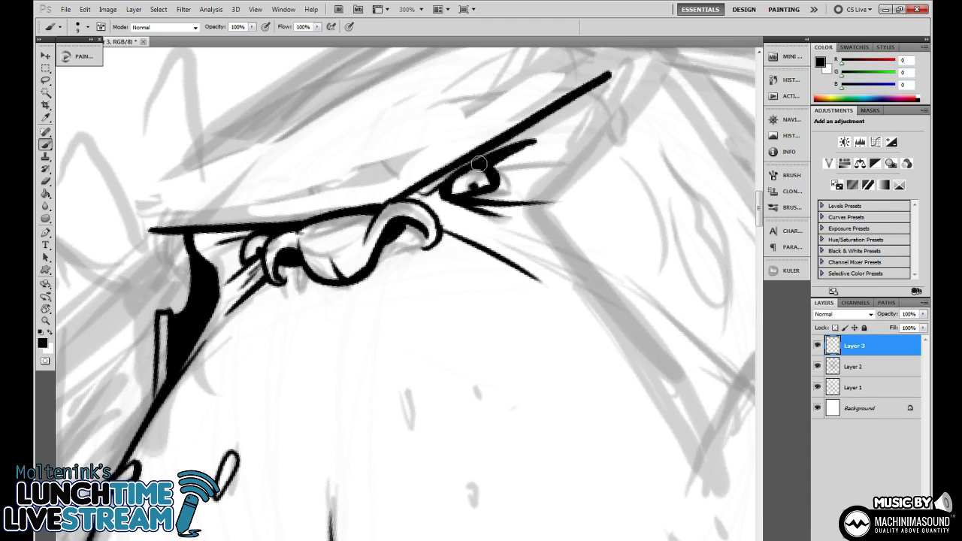
drag(422, 197, 500, 146)
mouse_move(238, 262)
mouse_down()
mouse_move(219, 241)
mouse_move(242, 240)
mouse_move(246, 263)
mouse_up()
Ink three small round rivets in a row above the brow line, from above the nose towards its right end.
key(ctrl+minus)
key(ctrl+minus)
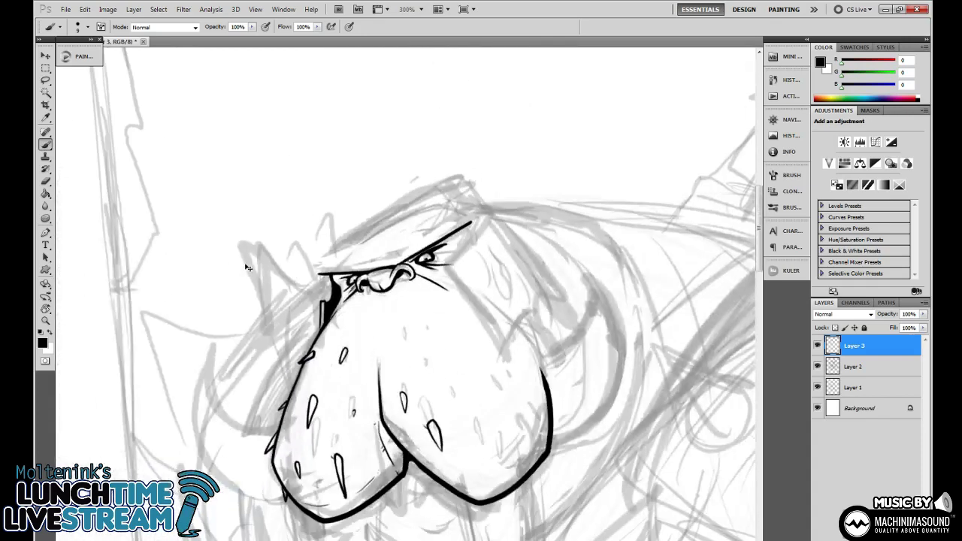
key(ctrl+plus)
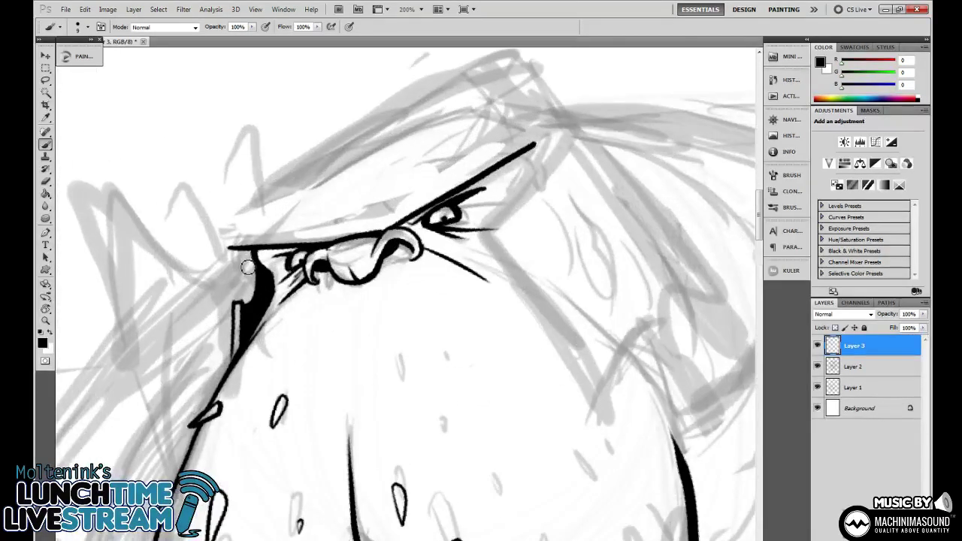
drag(501, 252, 520, 295)
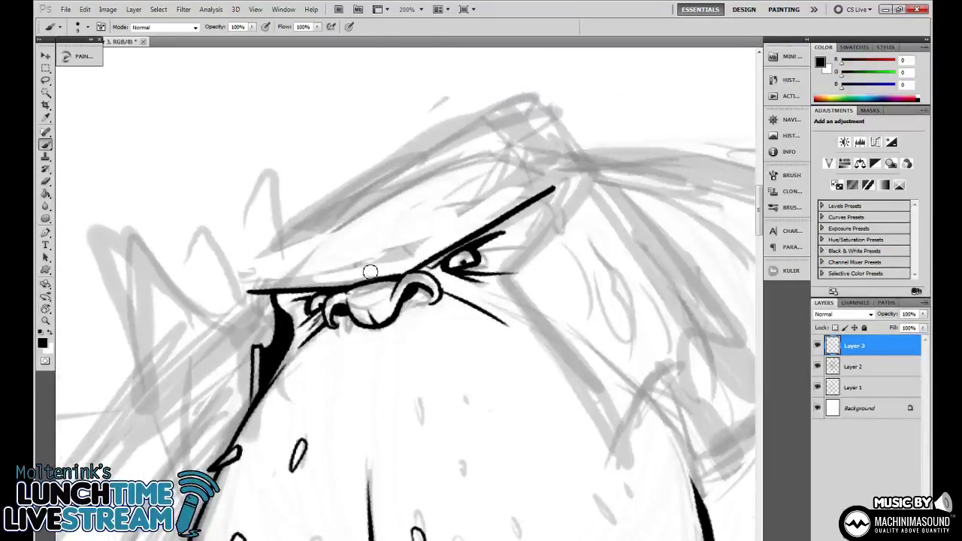
drag(377, 270, 369, 265)
drag(433, 245, 430, 242)
drag(494, 211, 489, 209)
Outline both ends of the helmet brim, with a slanted left edge and a rounded right end curving back over the top.
drag(248, 294, 269, 241)
key(ctrl+z)
mouse_move(247, 292)
mouse_down()
mouse_move(270, 239)
mouse_move(278, 241)
mouse_up()
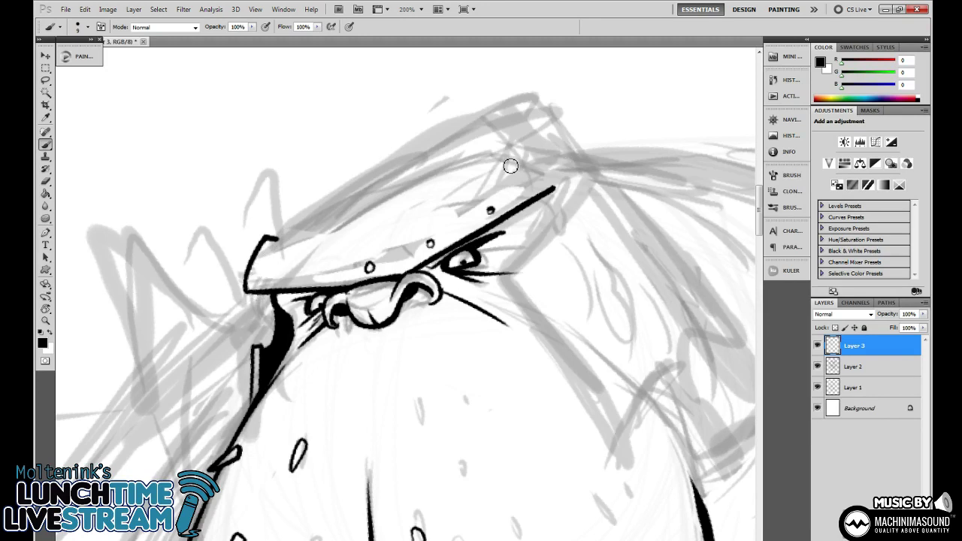
mouse_move(504, 163)
mouse_down()
mouse_move(558, 143)
mouse_move(548, 145)
mouse_move(600, 148)
mouse_up()
key(ctrl+z)
drag(554, 188, 604, 176)
drag(605, 176, 600, 150)
drag(550, 194, 585, 179)
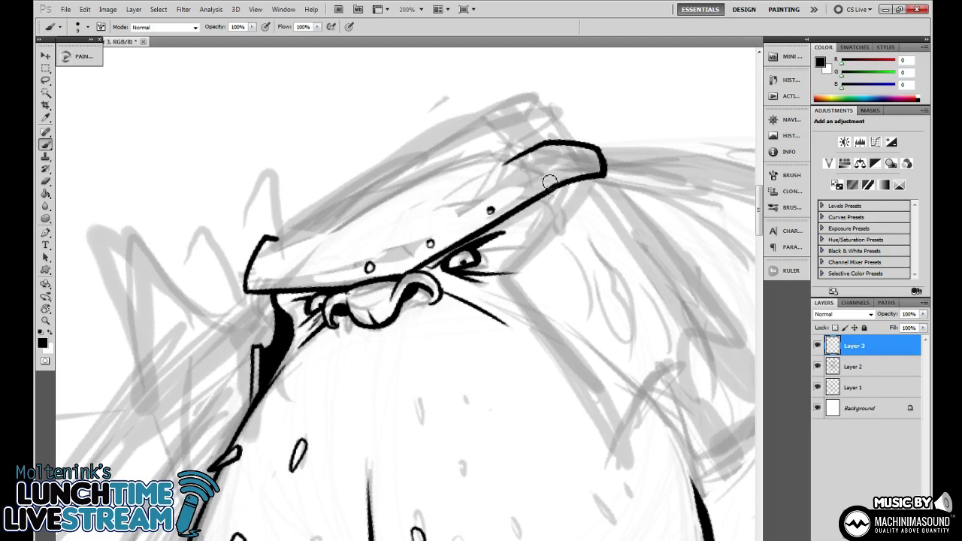
Add small rivets towards both ends of the brim and ink a thin bent crease with small nicks along its upper part.
click(317, 276)
click(263, 281)
drag(308, 244, 413, 206)
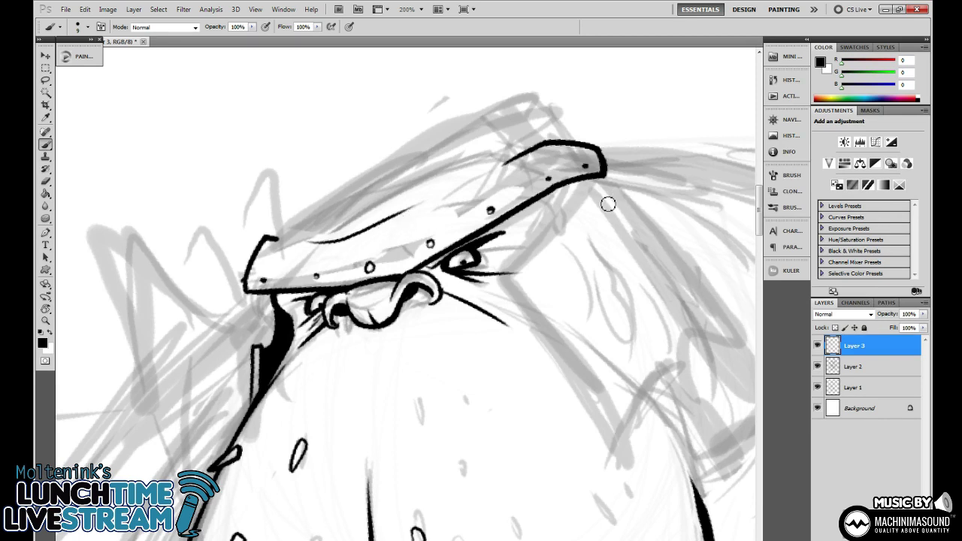
key(ctrl+z)
mouse_move(324, 244)
mouse_down()
mouse_move(379, 243)
mouse_move(492, 186)
mouse_move(370, 244)
mouse_move(460, 197)
mouse_up()
key(ctrl+z)
click(426, 215)
click(480, 181)
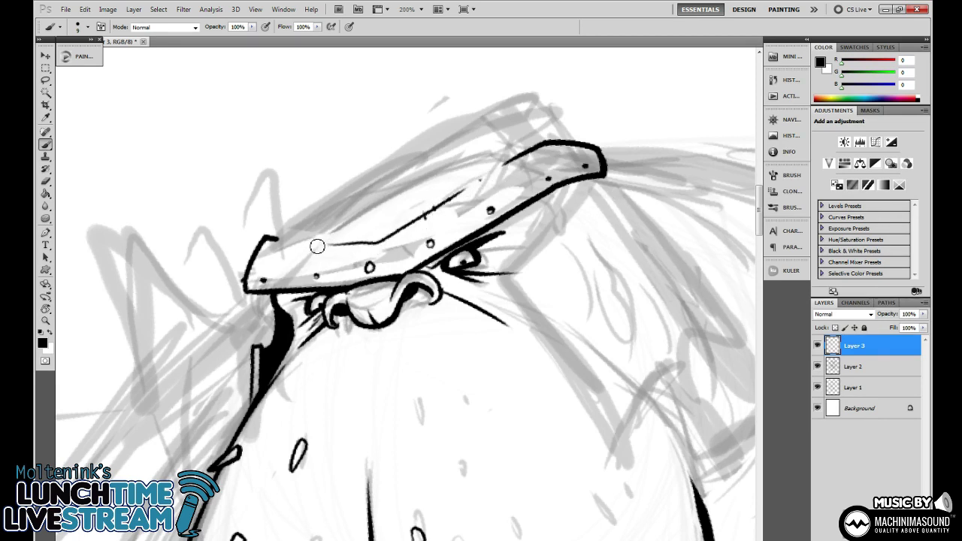
Ink the helmet's domed outline above the brim, with an inner curve near the right side and a crack on the left.
mouse_move(276, 239)
mouse_down()
mouse_move(387, 152)
mouse_move(526, 89)
mouse_move(571, 129)
mouse_move(572, 142)
mouse_up()
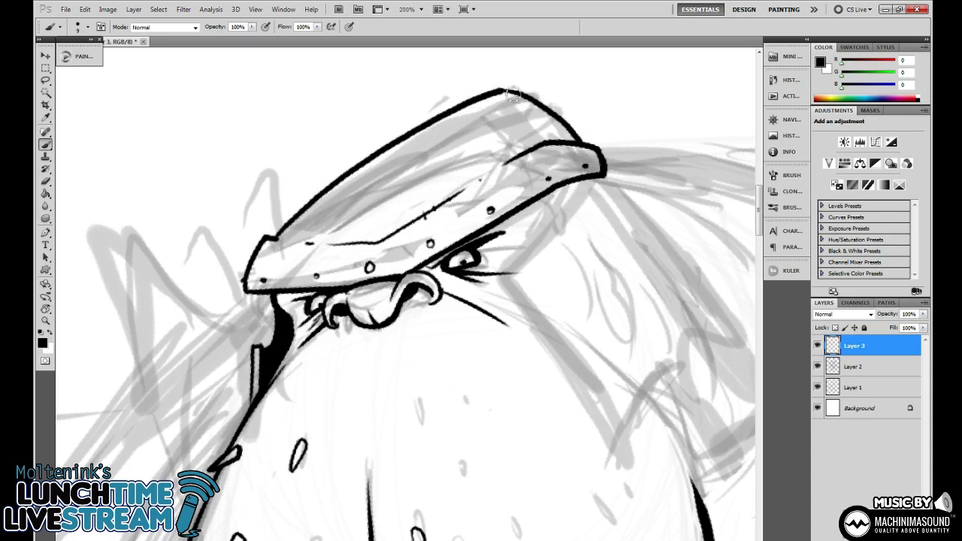
drag(512, 95, 511, 145)
drag(343, 182, 369, 213)
drag(348, 177, 342, 198)
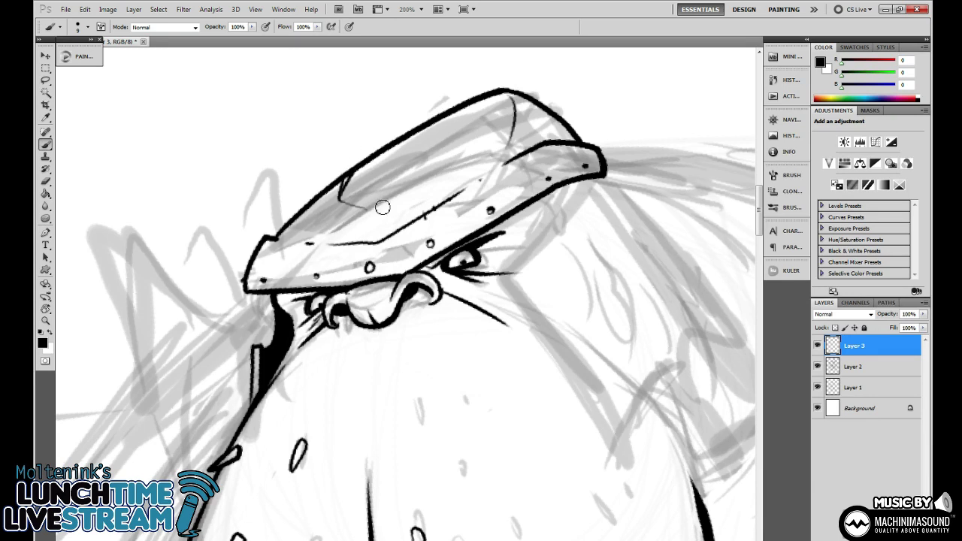
Erase a small gap in the dome outline at the crack, re-ink the crack's edge and add scratch marks on the dome.
key(e)
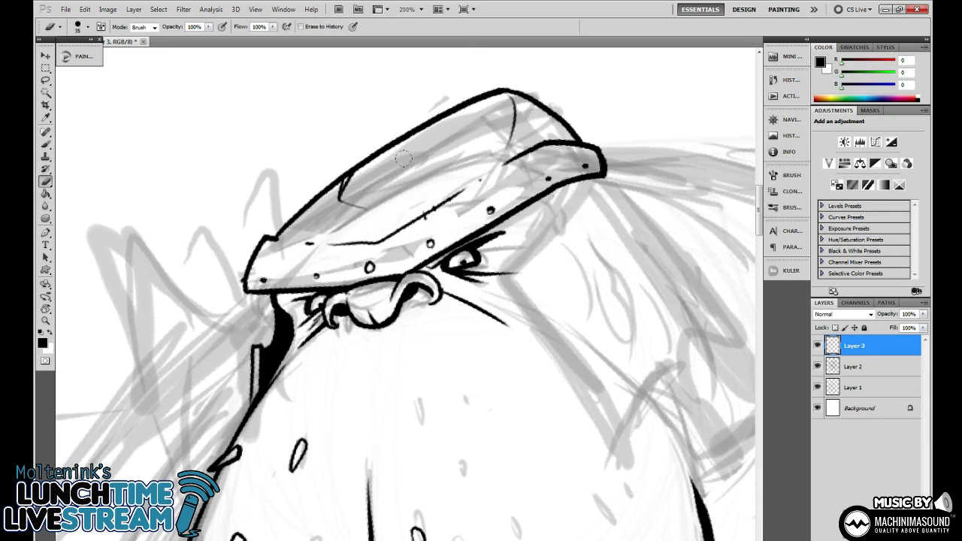
right_click(400, 165)
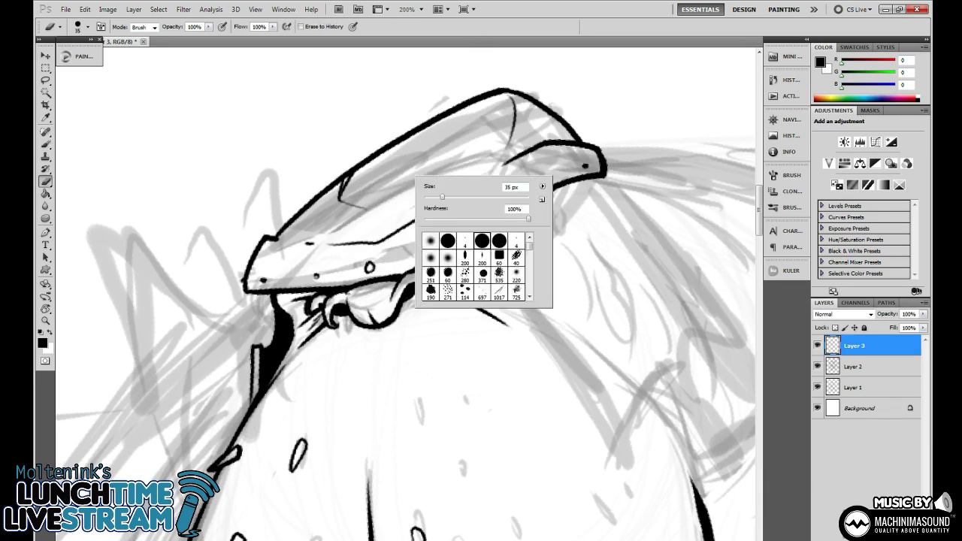
click(588, 24)
drag(375, 155, 384, 157)
key(ctrl+z)
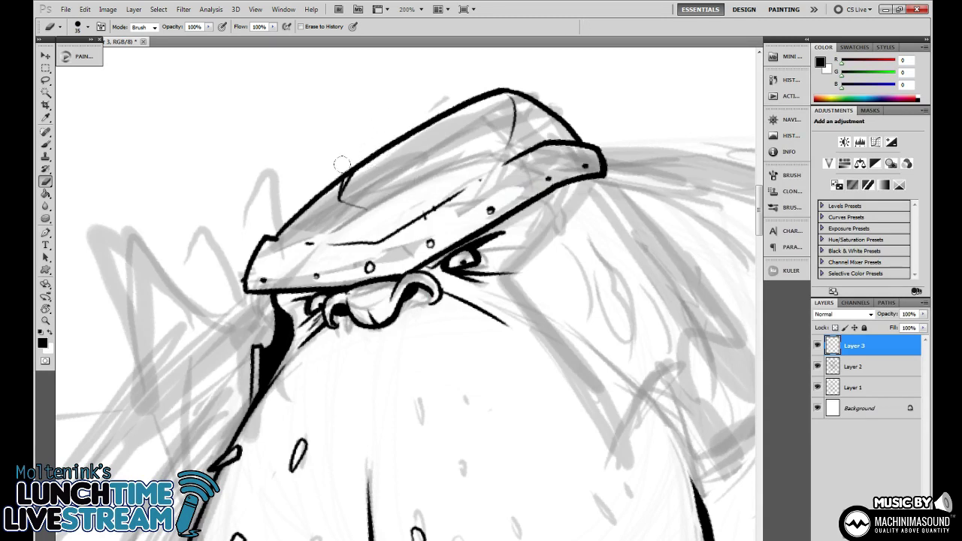
key(b)
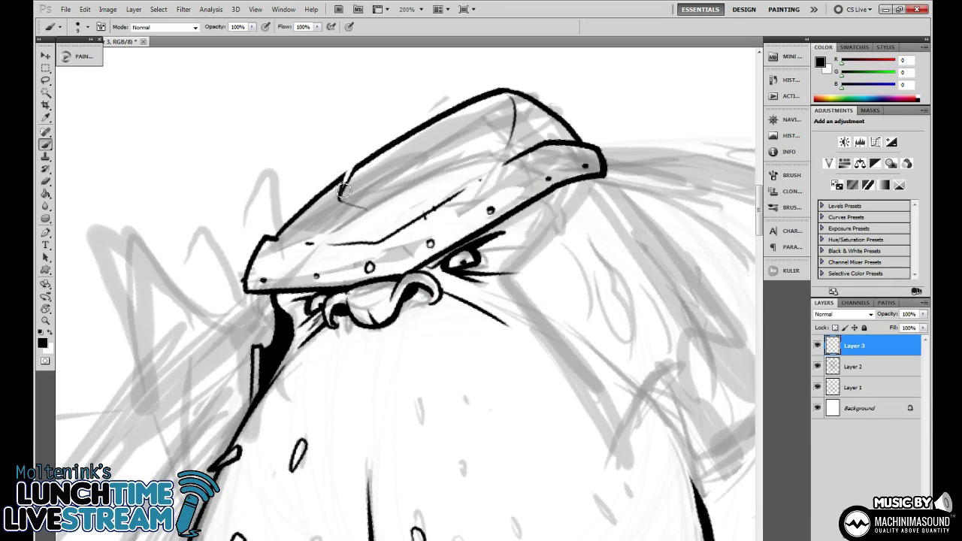
drag(352, 177, 345, 189)
drag(374, 139, 341, 155)
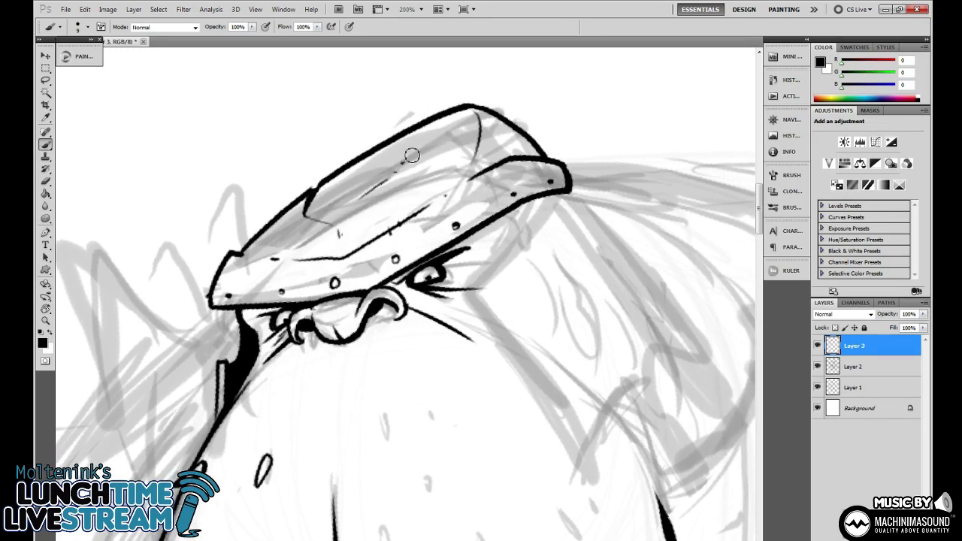
Ink a narrow slanted bar of two parallel lines with a capped upper end along the right side of the face.
mouse_move(518, 296)
mouse_down()
mouse_move(549, 218)
mouse_move(471, 218)
mouse_up()
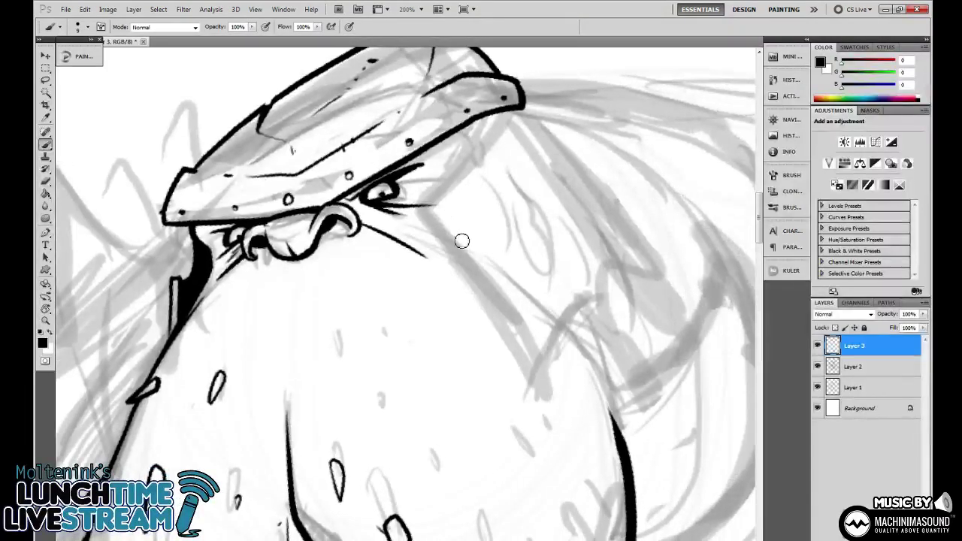
drag(490, 282, 451, 234)
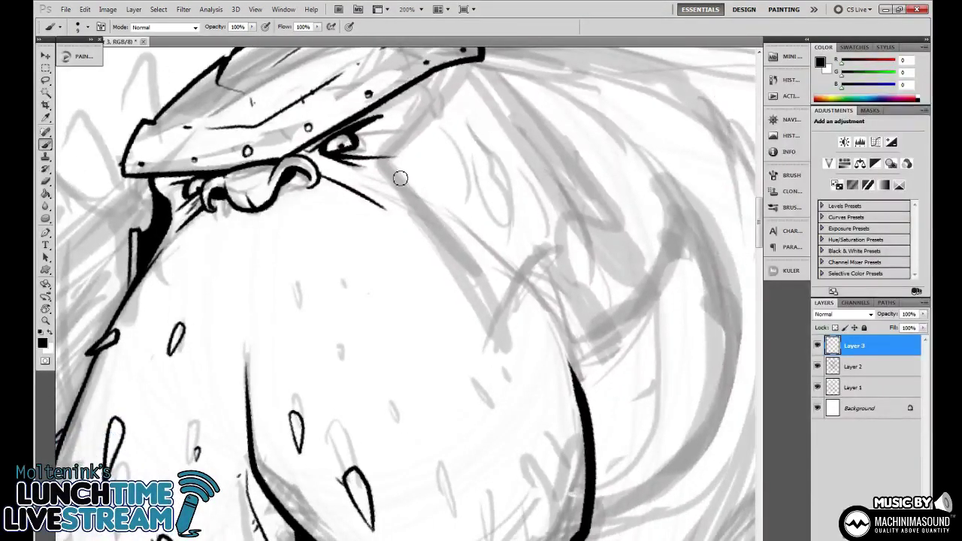
drag(400, 179, 504, 348)
drag(397, 175, 466, 282)
mouse_move(400, 175)
mouse_down()
mouse_move(406, 166)
mouse_move(481, 282)
mouse_up()
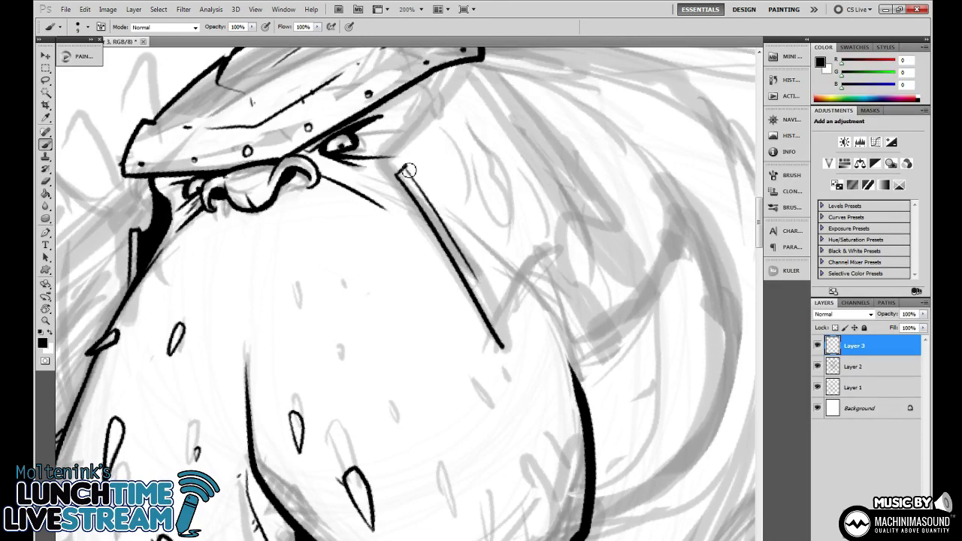
Ink the curved cheek guard from the brim's right underside down and back to the upper end of the slanted bar.
mouse_move(409, 172)
mouse_down()
mouse_move(410, 220)
mouse_move(471, 188)
mouse_move(433, 116)
mouse_up()
key(ctrl+z)
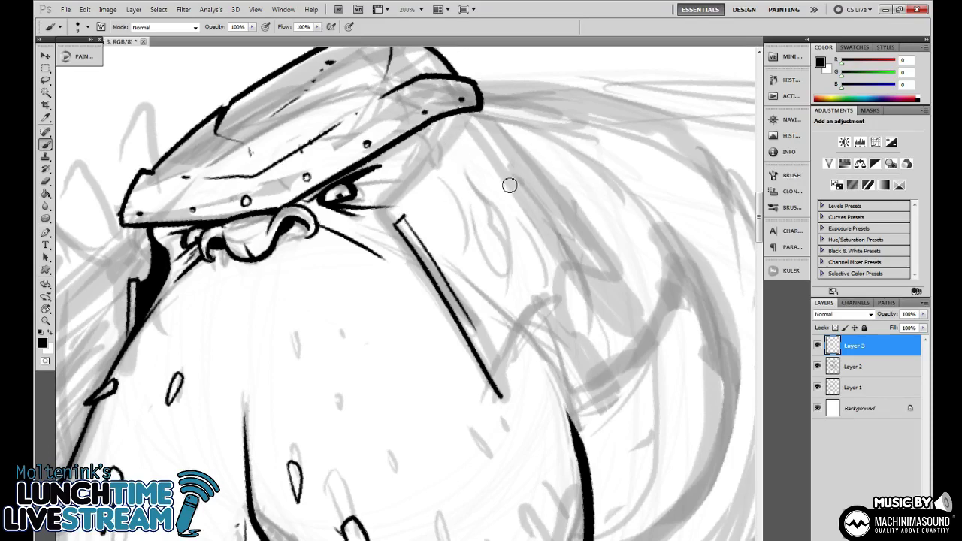
key(k)
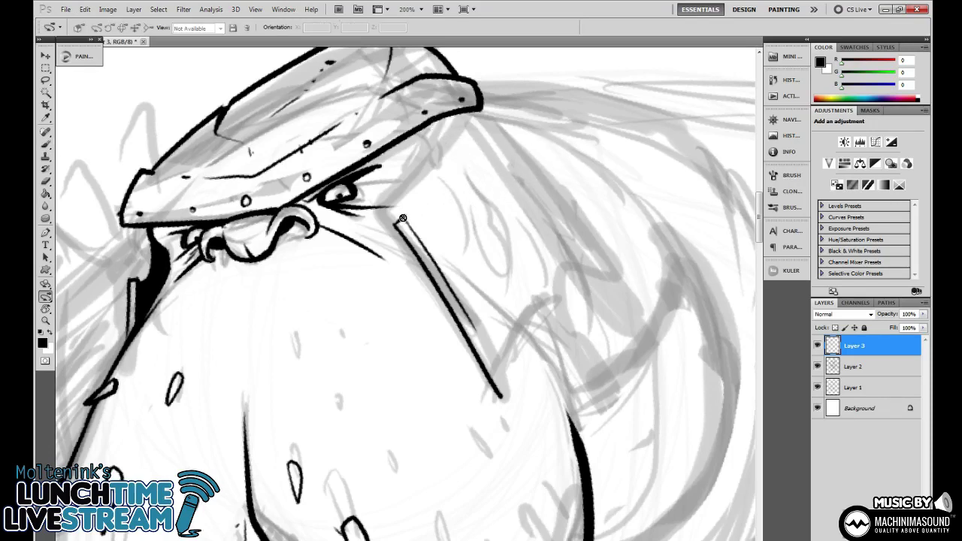
key(b)
mouse_move(399, 223)
mouse_down()
mouse_move(457, 209)
mouse_move(430, 123)
mouse_up()
mouse_move(498, 244)
mouse_down()
mouse_move(519, 218)
mouse_move(529, 230)
mouse_move(518, 276)
mouse_up()
Erase the brim's lower edge above the nose and ink a rounded nose top overlapping the brim.
key(e)
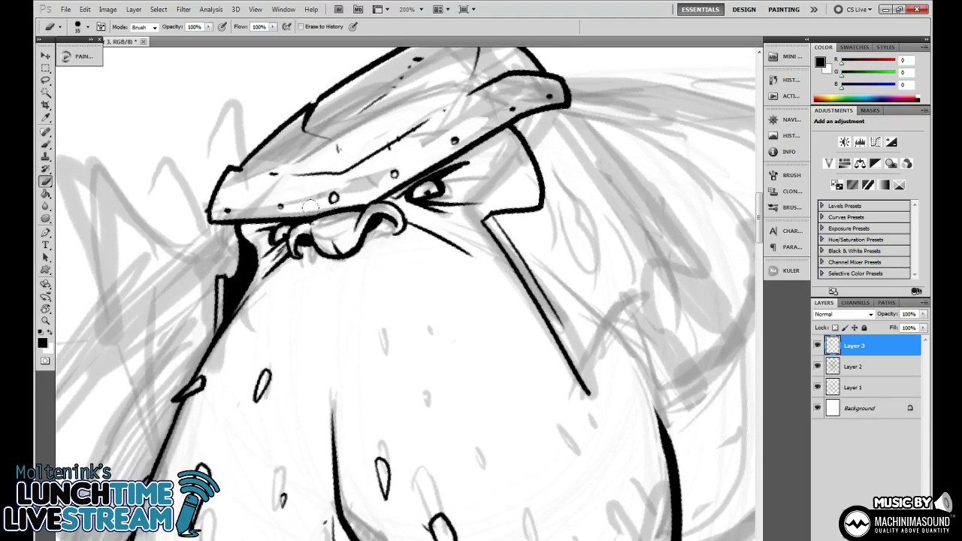
drag(305, 207, 342, 197)
key(b)
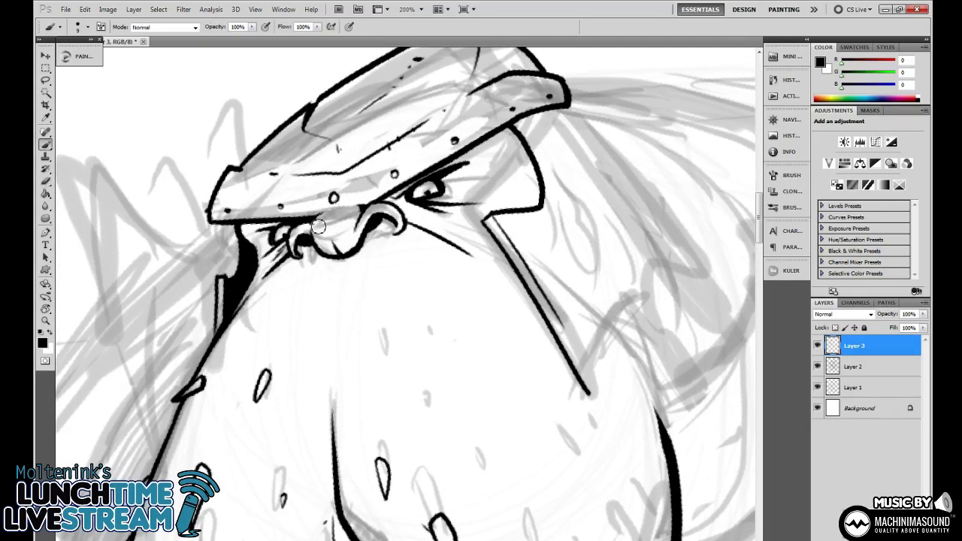
mouse_move(312, 229)
mouse_down()
mouse_move(331, 212)
mouse_move(366, 208)
mouse_up()
key(ctrl+z)
Examine the inked head against the sketch of the whole figure.
key(ctrl+minus)
key(ctrl+minus)
key(ctrl+minus)
key(ctrl+minus)
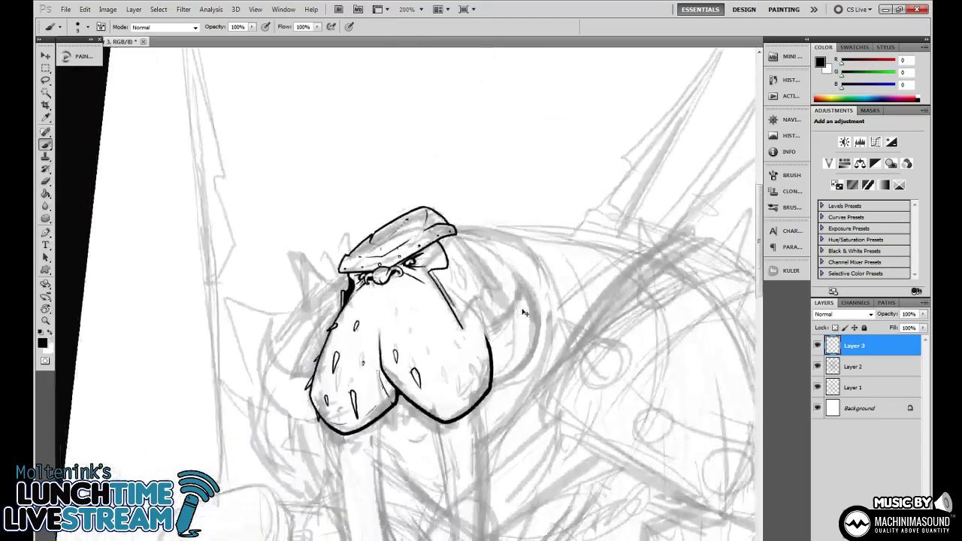
mouse_move(542, 340)
mouse_down()
mouse_move(539, 301)
mouse_move(546, 343)
mouse_up()
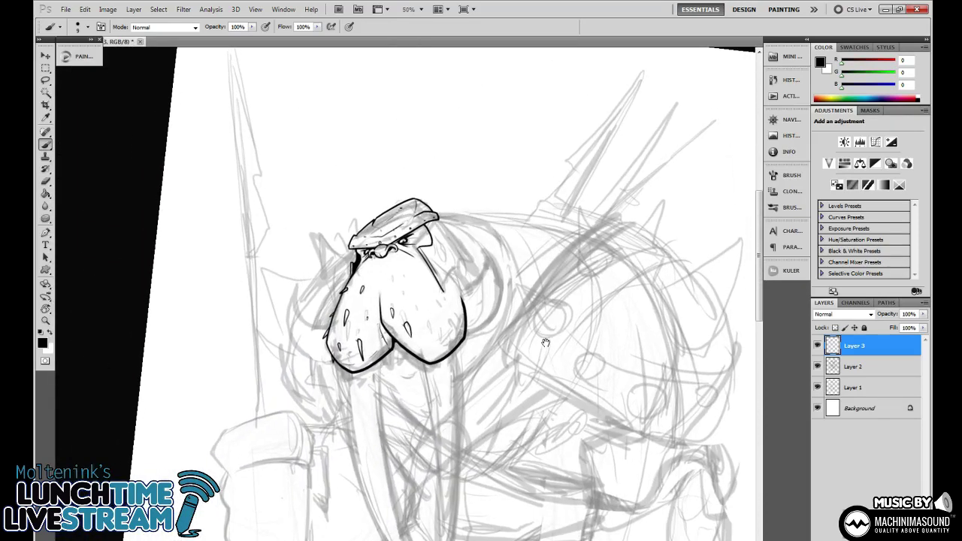
key(ctrl+plus)
key(ctrl+plus)
key(ctrl+plus)
drag(453, 206, 546, 315)
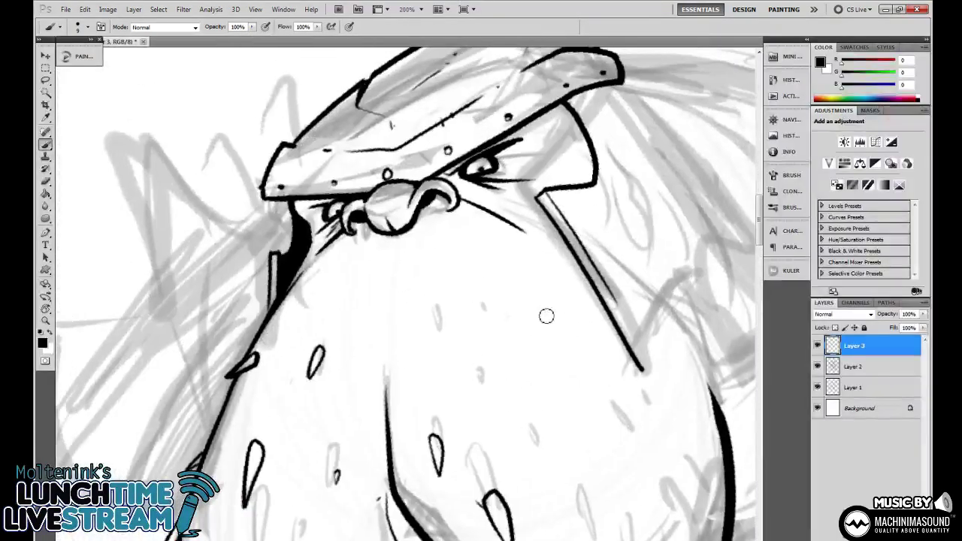
Thicken the crease line running from the right nostril and ink a short thin line beneath the nose.
key(v)
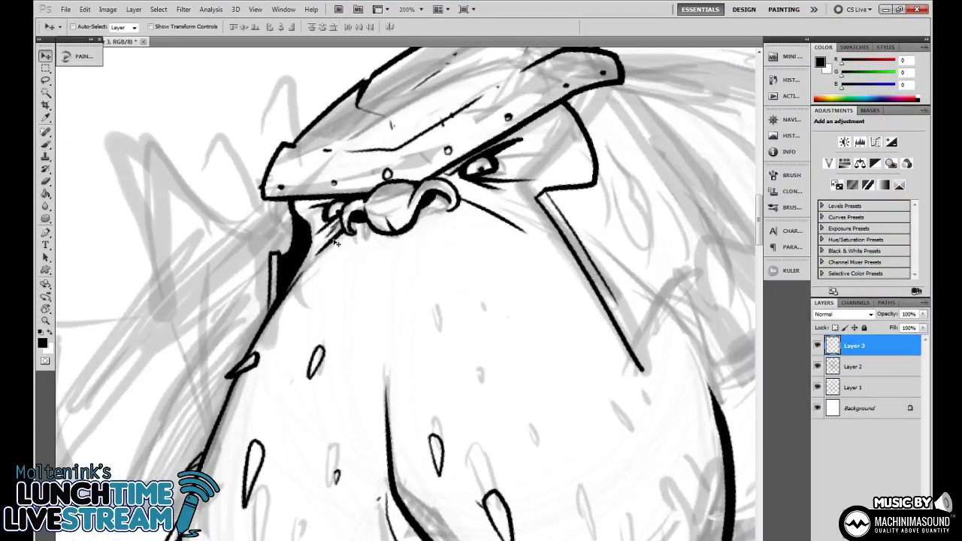
key(b)
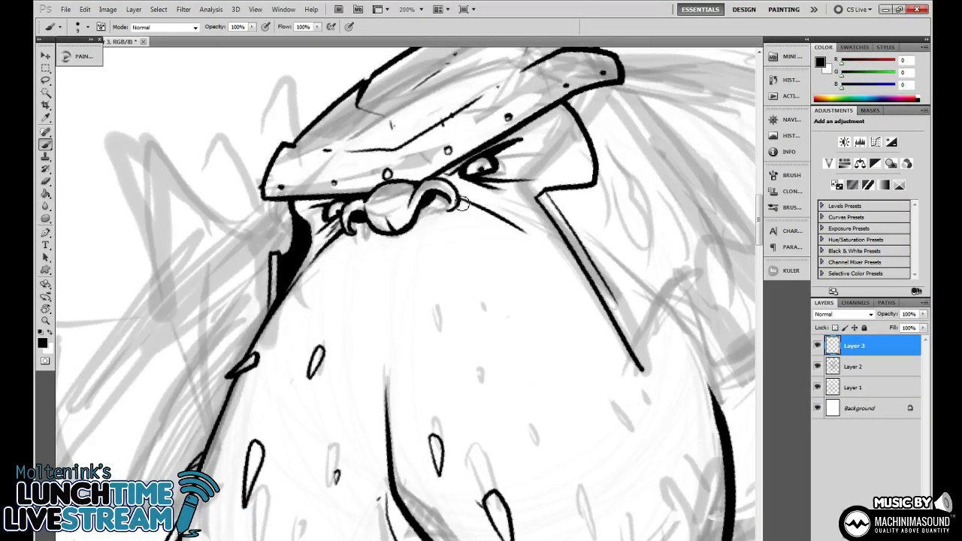
drag(462, 203, 533, 237)
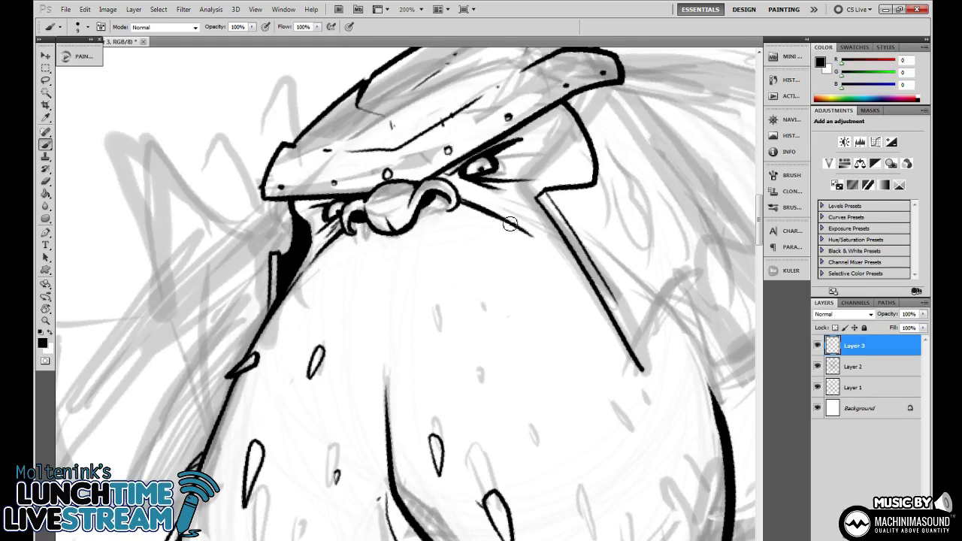
drag(389, 245, 382, 276)
Ink a short curved line beneath the brim inside the right cheek guard.
mouse_move(556, 259)
mouse_down()
mouse_move(476, 286)
mouse_move(452, 314)
mouse_move(597, 246)
mouse_up()
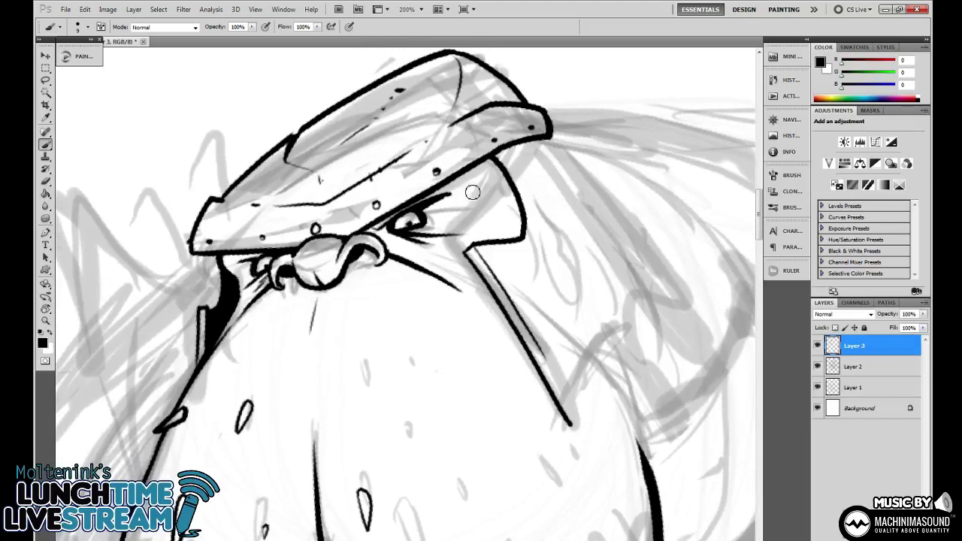
drag(467, 191, 492, 160)
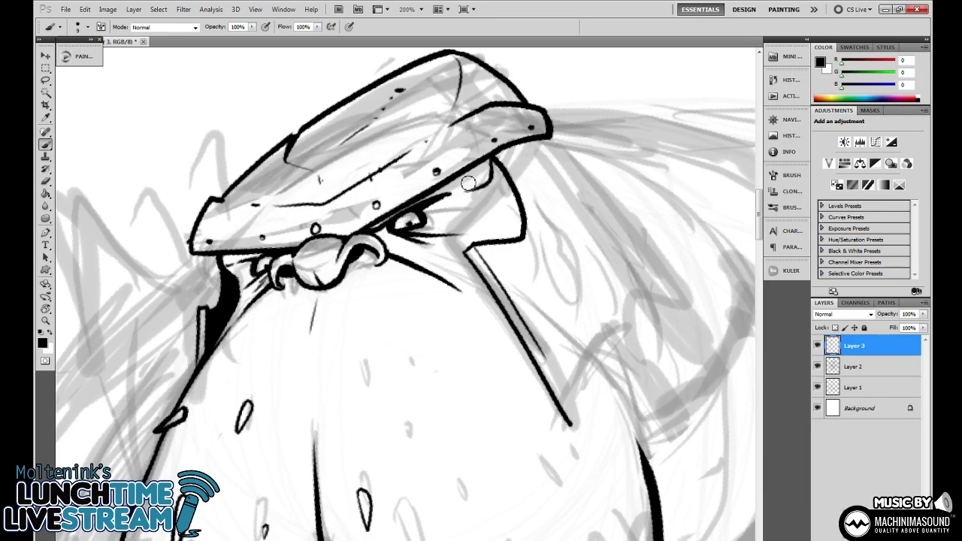
Thicken the outer edge of the right cheek guard and ink small dot marks on its face.
drag(443, 294, 449, 203)
mouse_move(405, 294)
mouse_down()
mouse_move(422, 312)
mouse_move(406, 281)
mouse_move(418, 308)
mouse_up()
drag(517, 214, 453, 292)
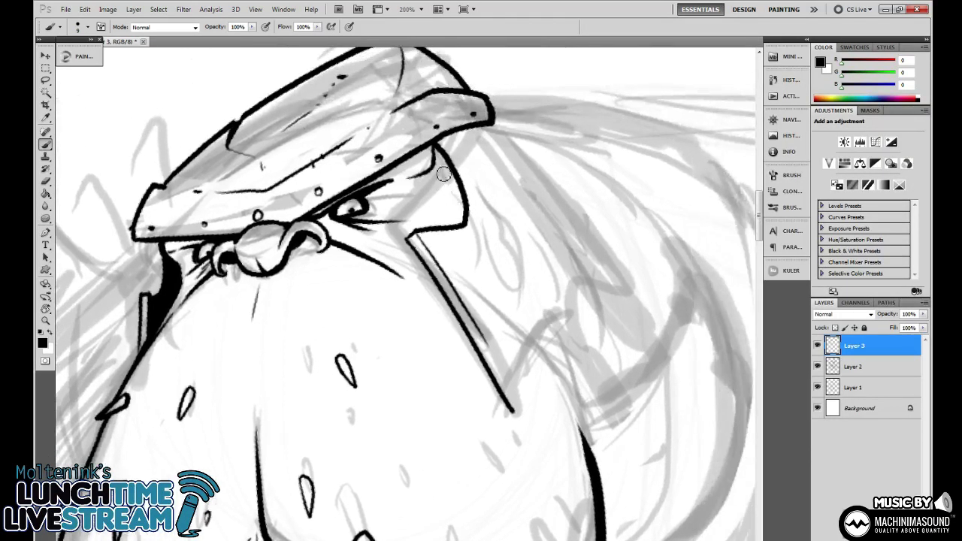
mouse_move(443, 174)
mouse_down()
mouse_move(434, 151)
mouse_move(415, 184)
mouse_move(440, 152)
mouse_move(465, 226)
mouse_up()
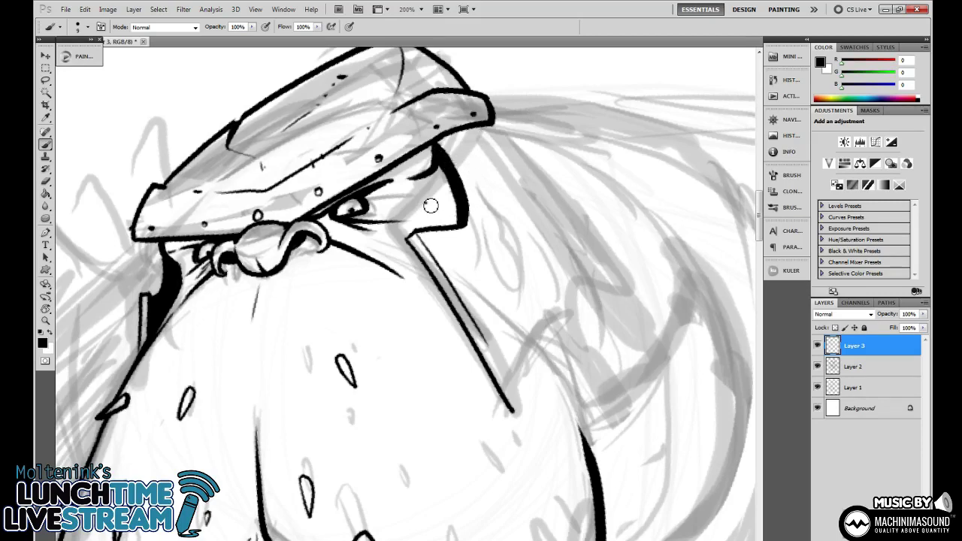
Ink a long curved whisker sweeping outward and down from the outer edge of the left cheek.
drag(381, 289, 625, 155)
drag(440, 181, 226, 301)
key(ctrl+z)
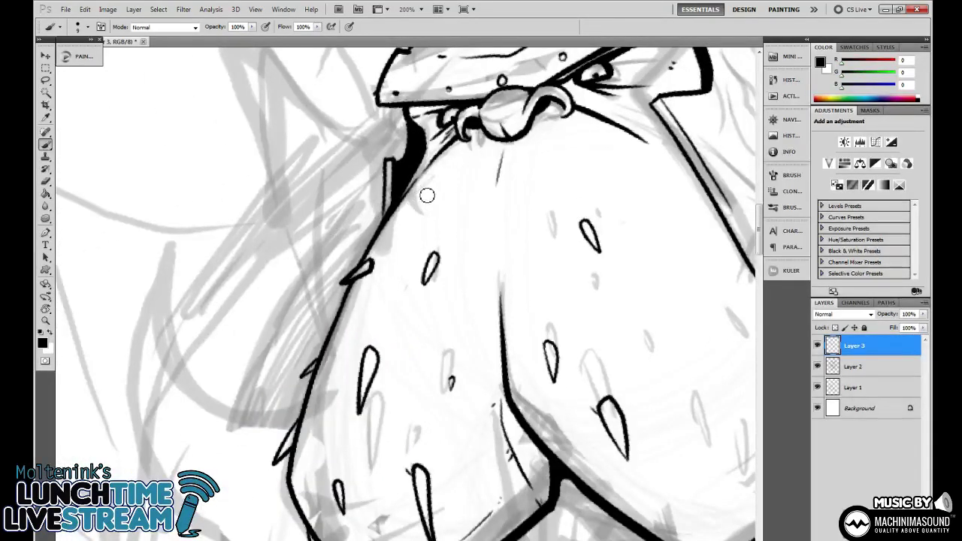
drag(427, 196, 197, 346)
drag(412, 210, 202, 387)
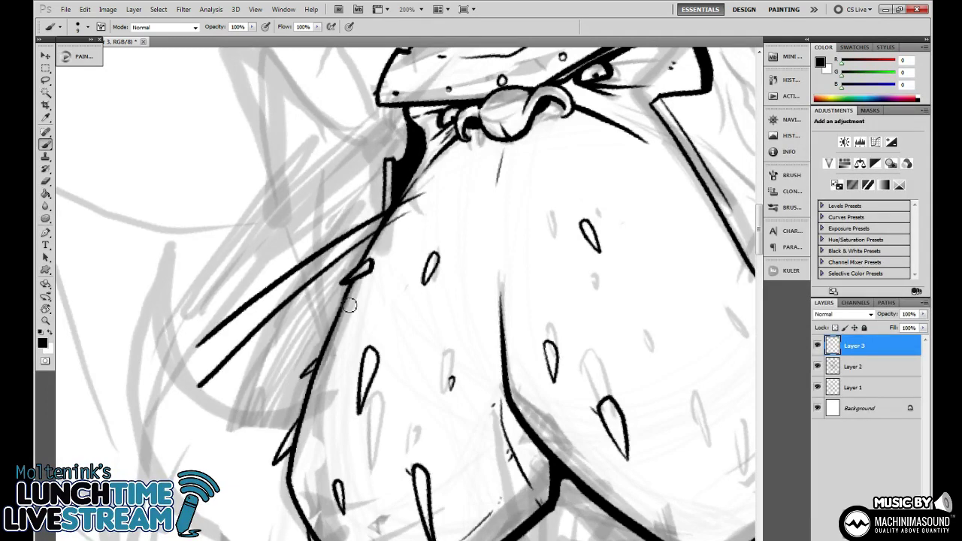
key(ctrl+z)
drag(359, 291, 218, 430)
key(ctrl+z)
Ink short bristles along the outer edge of the left jowl and a longer diagonal bristle inside it.
drag(338, 356, 339, 272)
mouse_move(367, 214)
mouse_down()
mouse_move(299, 272)
mouse_move(357, 242)
mouse_up()
drag(435, 232, 397, 318)
drag(323, 295, 267, 360)
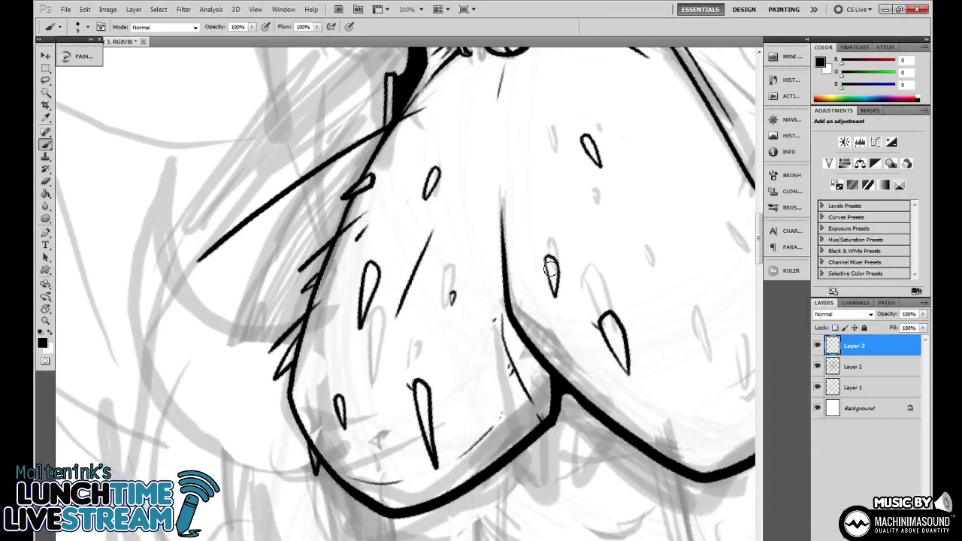
Undo the last long whisker stroke running outward over the right cheek.
key(ctrl+minus)
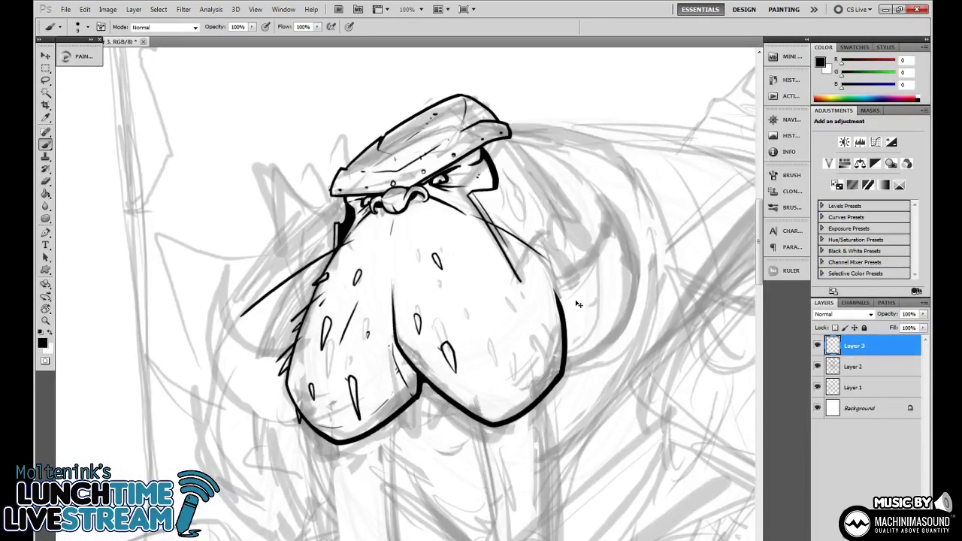
key(ctrl+z)
key(ctrl+minus)
key(ctrl+plus)
key(ctrl+plus)
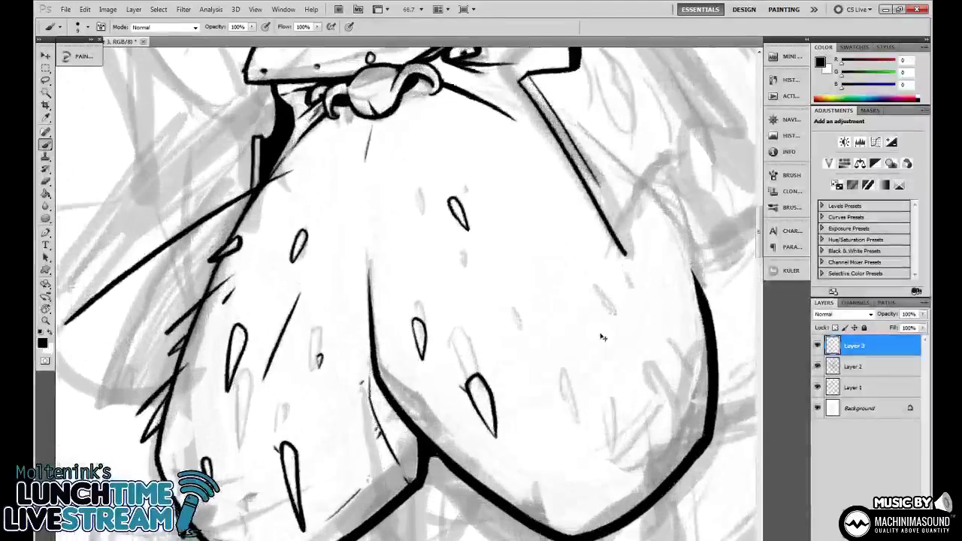
Extend the outer line of the right cheek strap parallel to the inner line, down to its lower end.
drag(673, 229, 468, 358)
drag(405, 339, 427, 373)
drag(417, 237, 451, 344)
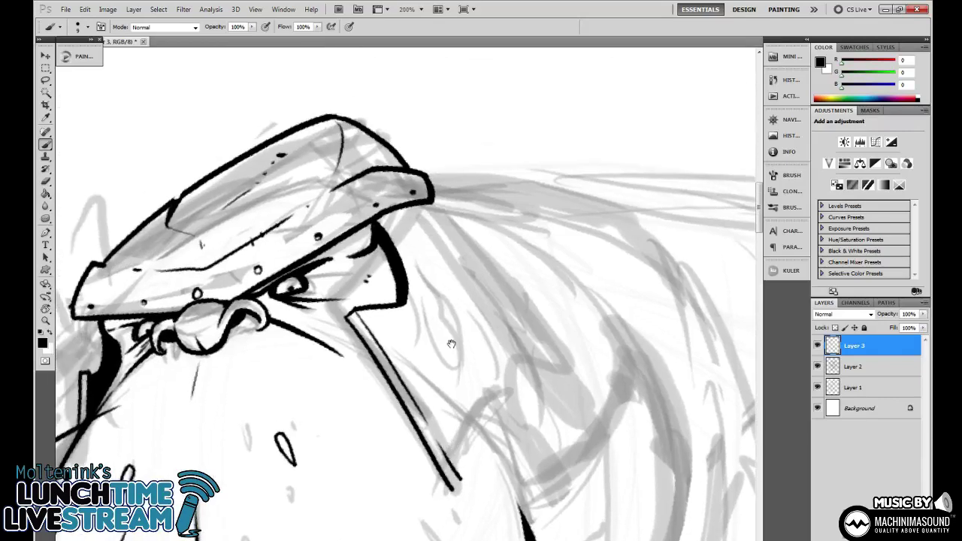
Replace the helmet crown's back edge with the long arched upper edge of a horn and a short curved base line meeting the brim.
key(e)
mouse_move(379, 139)
mouse_down()
mouse_move(361, 120)
mouse_move(366, 200)
mouse_move(544, 135)
mouse_move(620, 160)
mouse_up()
key(b)
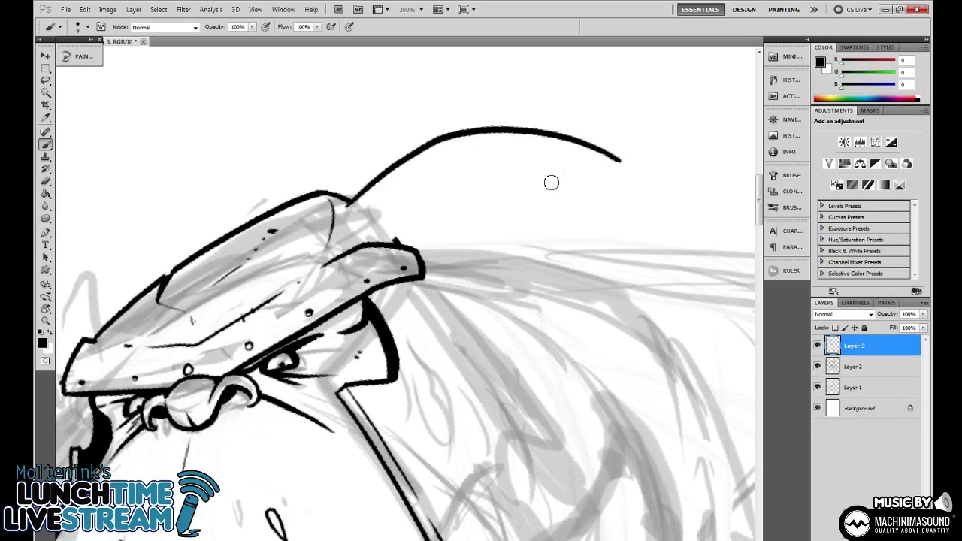
drag(348, 209, 367, 240)
key(e)
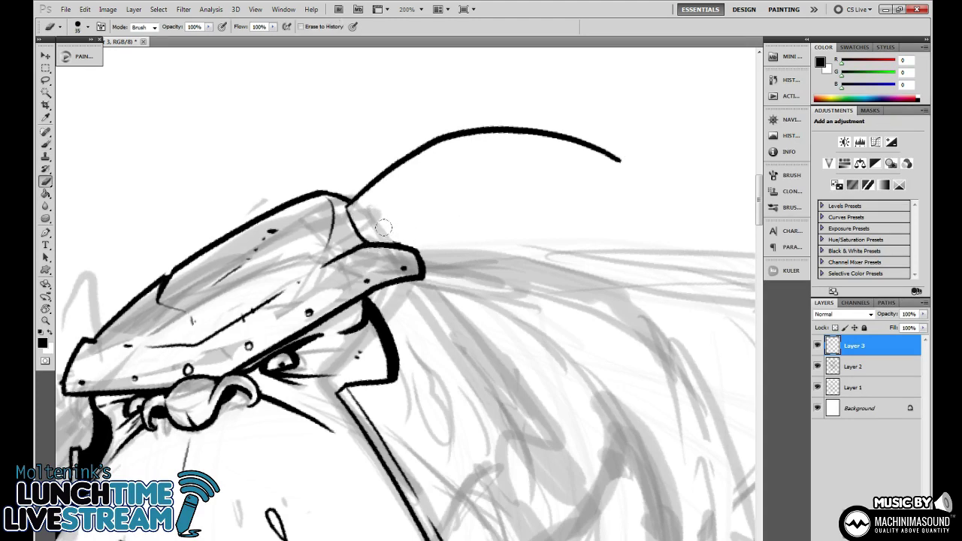
Ink the horn's lower edge from the brim to a pointed tip and add a jagged zigzag line across its outer half.
key(b)
drag(422, 257, 447, 237)
drag(621, 168, 618, 163)
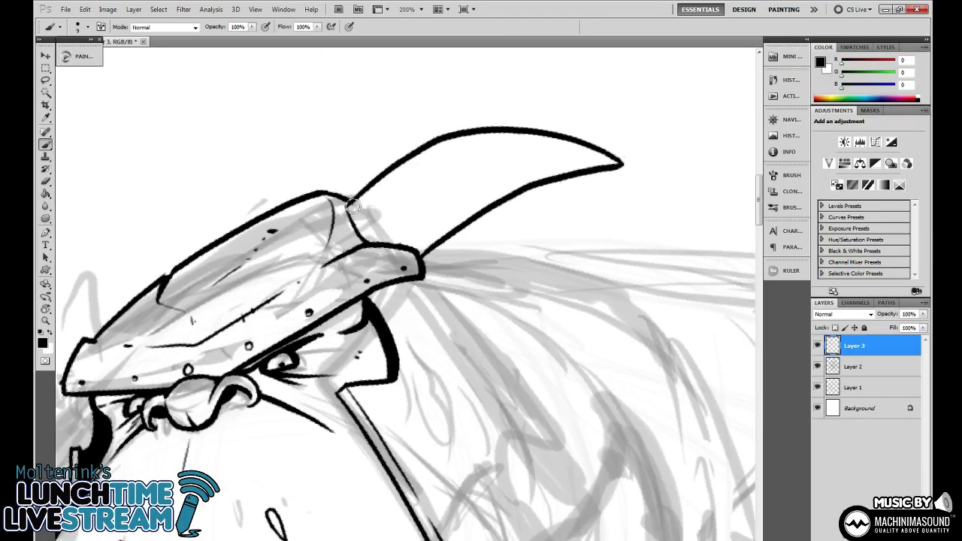
drag(351, 206, 366, 245)
mouse_move(452, 138)
mouse_down()
mouse_move(481, 150)
mouse_move(480, 164)
mouse_move(519, 161)
mouse_move(505, 188)
mouse_up()
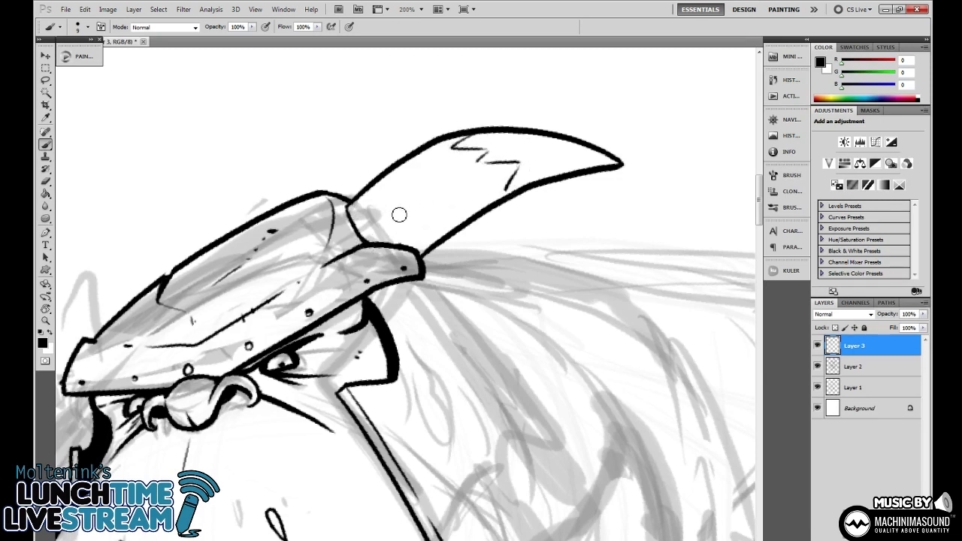
Ink short grain lines along the shaft of the large helmet horn.
drag(392, 215, 463, 170)
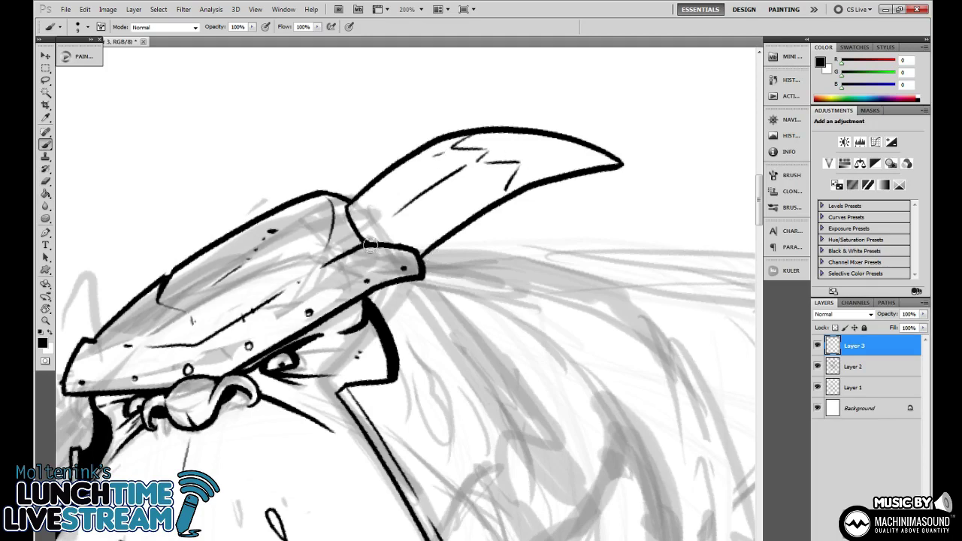
drag(502, 251, 428, 263)
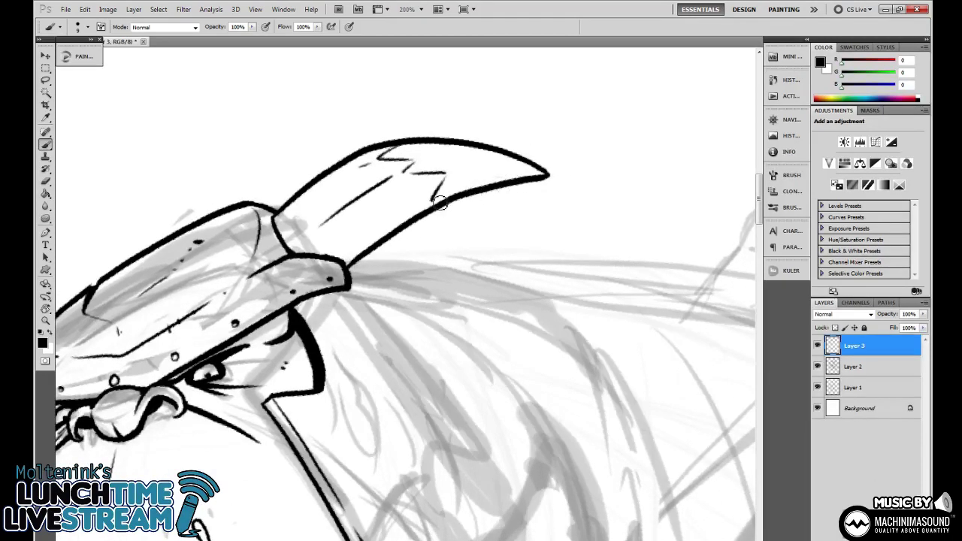
drag(442, 202, 535, 139)
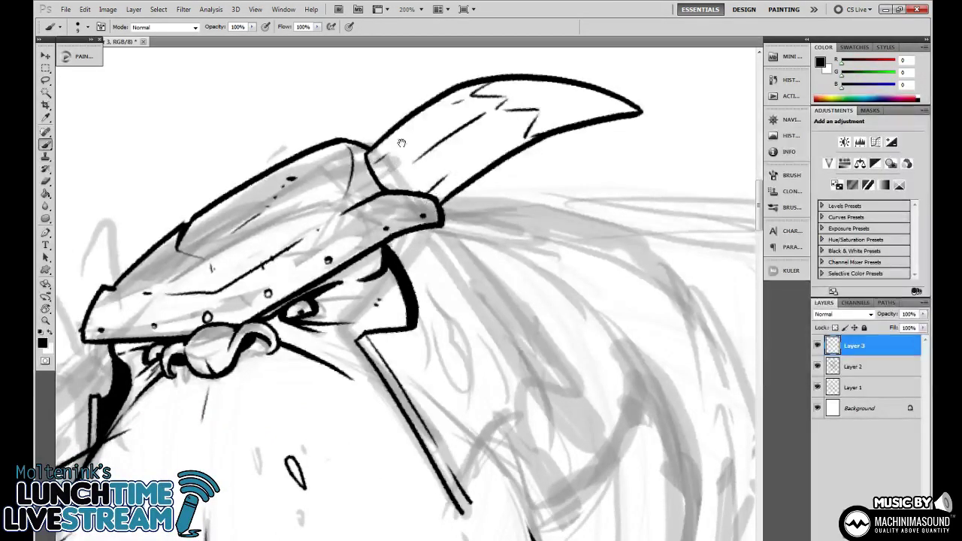
Outline the smaller horn on the helmet's far side and add crack and grain lines inside it.
drag(402, 143, 582, 165)
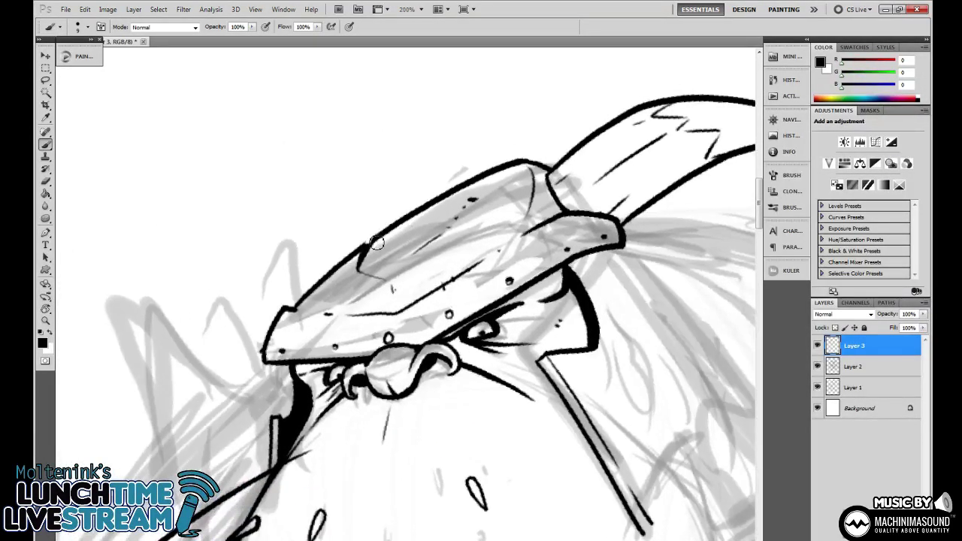
mouse_move(348, 261)
mouse_down()
mouse_move(323, 250)
mouse_move(236, 258)
mouse_move(190, 287)
mouse_move(278, 305)
mouse_up()
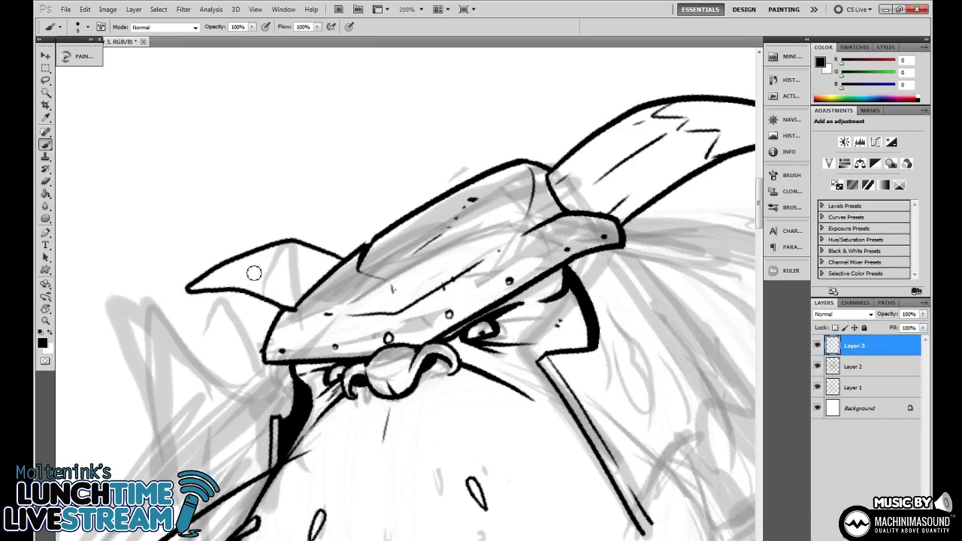
mouse_move(216, 280)
mouse_down()
mouse_move(236, 264)
mouse_move(268, 262)
mouse_move(272, 289)
mouse_move(257, 288)
mouse_move(333, 253)
mouse_move(294, 261)
mouse_move(330, 267)
mouse_up()
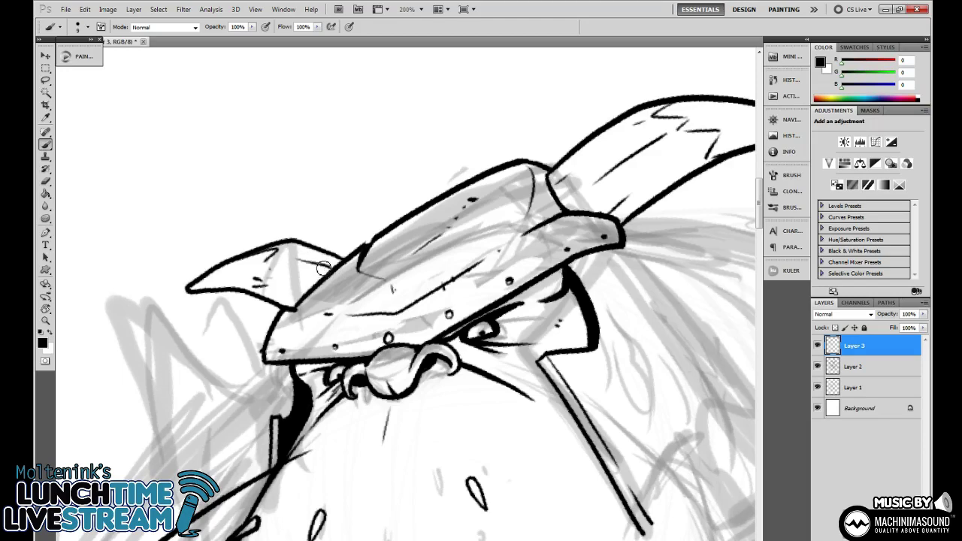
Ink a narrow riveted band on the helmet along the base of the large horn.
mouse_move(571, 294)
mouse_down()
mouse_move(392, 256)
mouse_move(406, 270)
mouse_up()
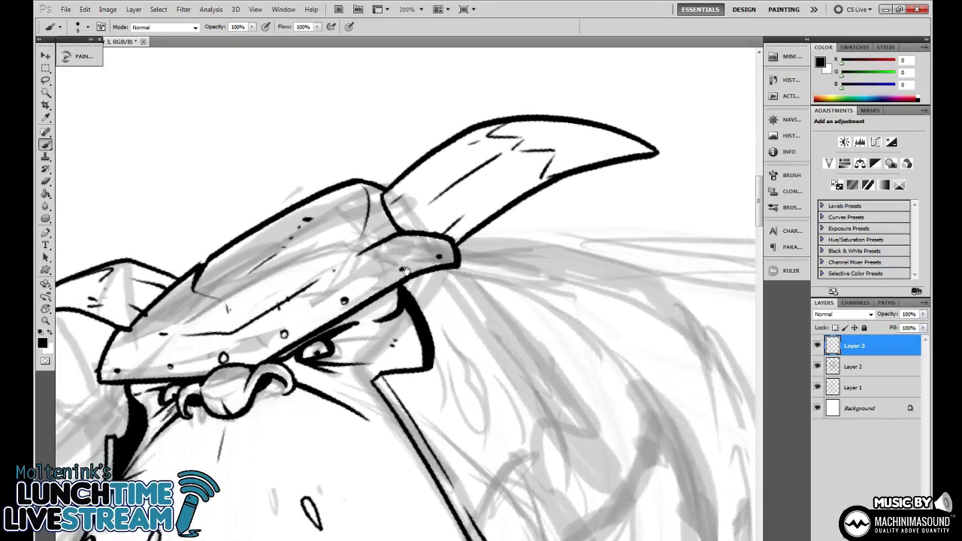
drag(383, 188, 389, 234)
drag(385, 188, 520, 140)
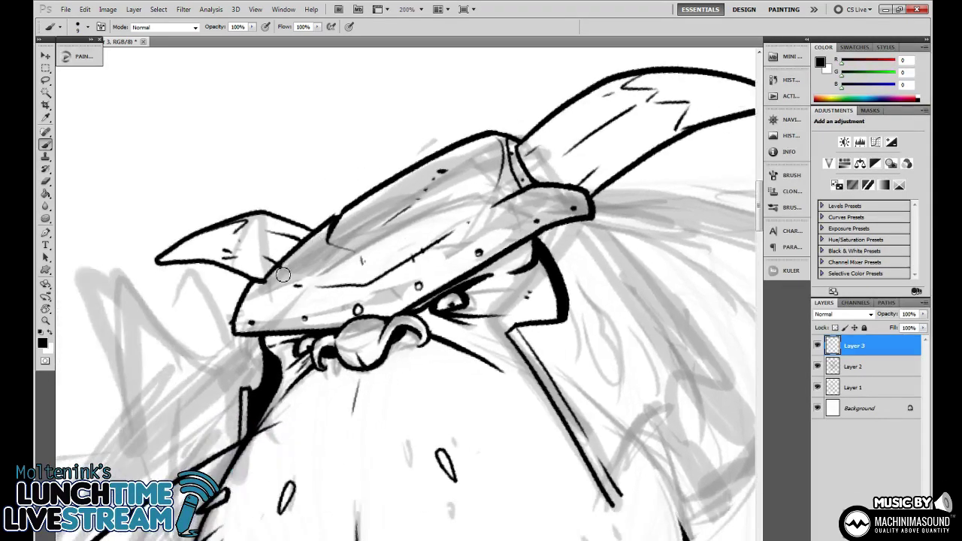
Thicken the helmet's outline where it meets the smaller horn.
key(e)
key(b)
drag(604, 176, 494, 203)
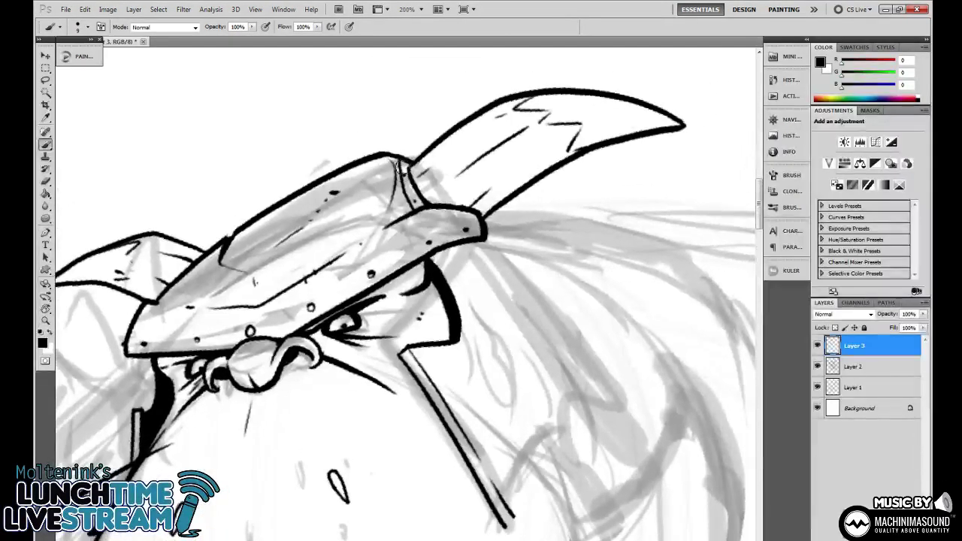
drag(178, 282, 219, 244)
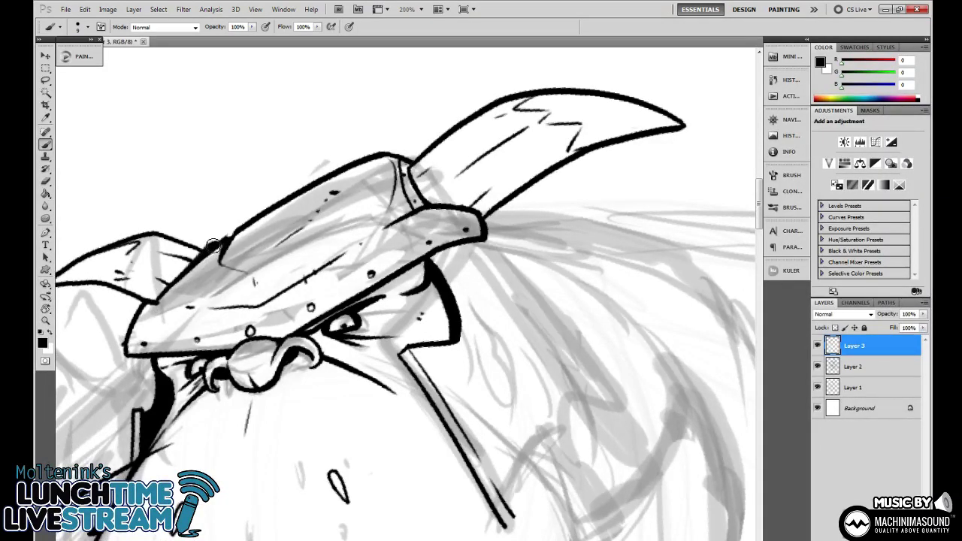
Ink the cheek guard's curved inner trim line below the helmet rim and add small round rivets near its lower end.
drag(560, 254, 445, 177)
mouse_move(494, 289)
mouse_down()
mouse_move(473, 324)
mouse_move(494, 355)
mouse_up()
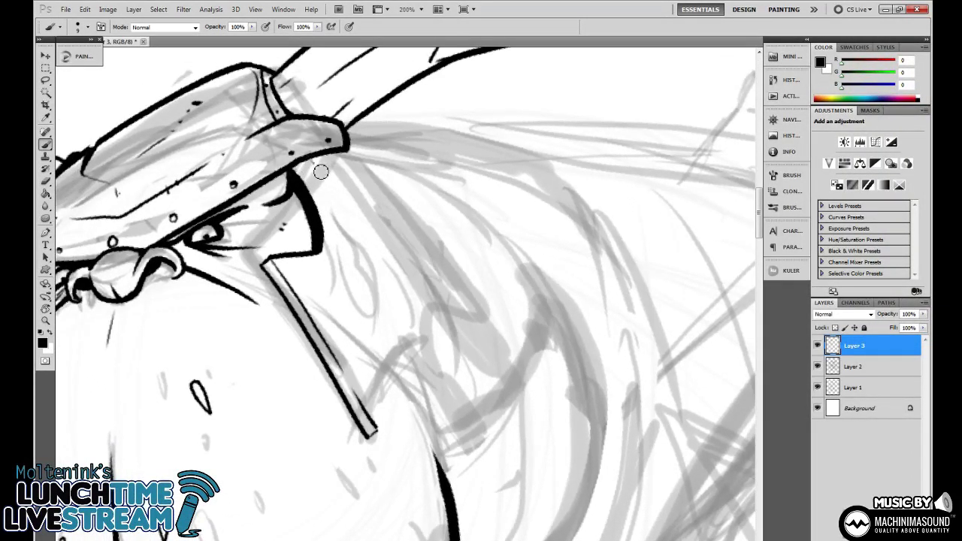
mouse_move(320, 172)
mouse_down()
mouse_move(363, 232)
mouse_move(354, 263)
mouse_move(318, 273)
mouse_move(382, 382)
mouse_move(429, 316)
mouse_move(421, 345)
mouse_up()
drag(386, 290, 383, 288)
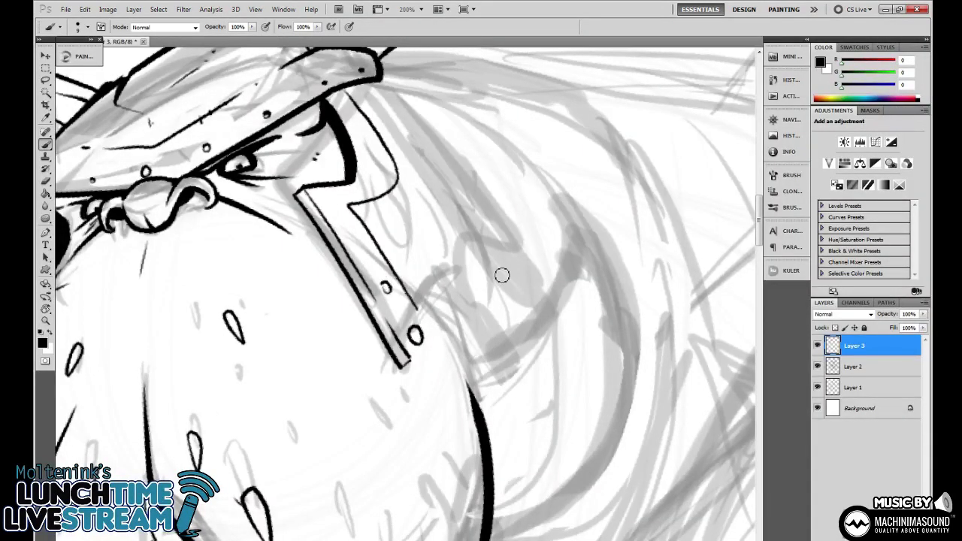
Ink several more teardrop whisker marks across the right lobe of the muzzle.
key(ctrl+minus)
key(ctrl+minus)
key(ctrl+minus)
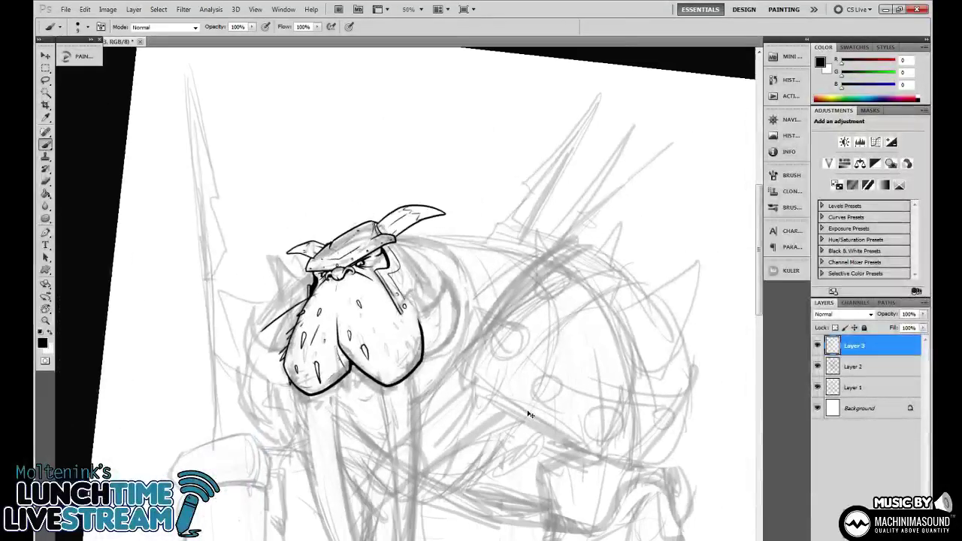
key(ctrl+minus)
key(ctrl+plus)
key(ctrl+plus)
key(ctrl+plus)
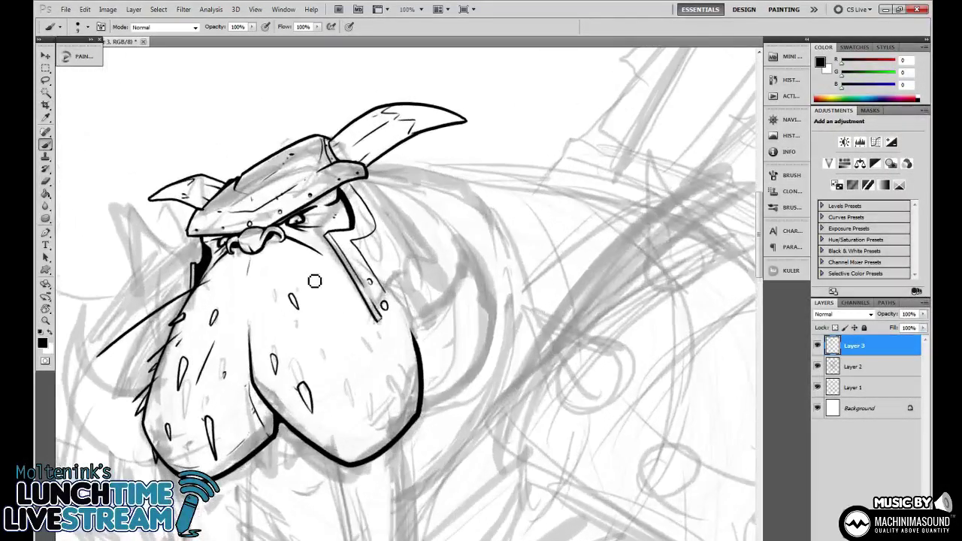
key(ctrl+plus)
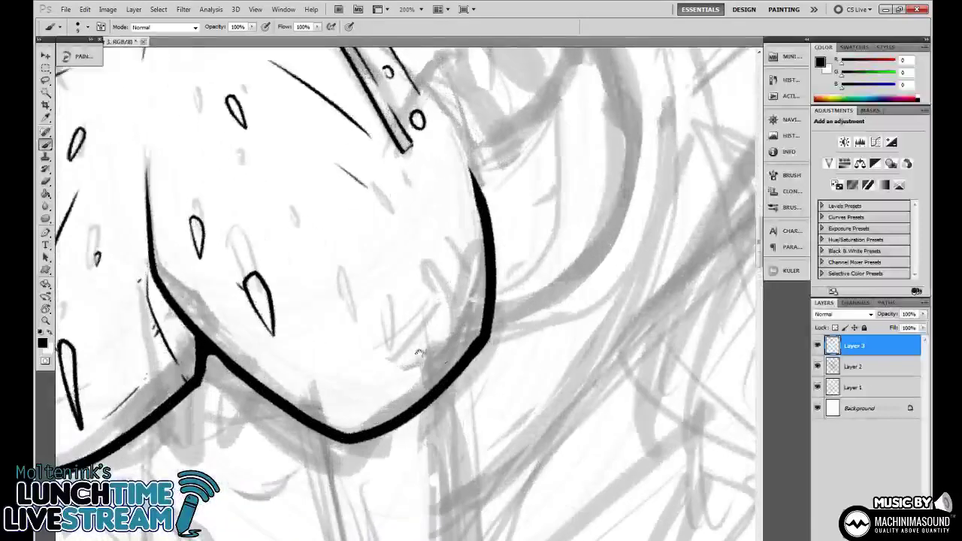
mouse_move(419, 353)
mouse_down()
mouse_move(522, 318)
mouse_move(508, 385)
mouse_up()
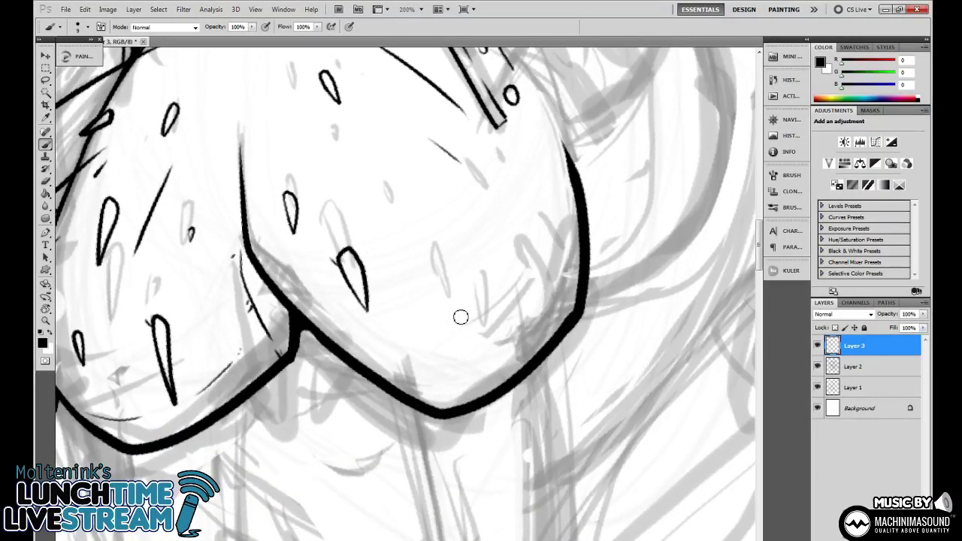
mouse_move(461, 316)
mouse_down()
mouse_move(486, 362)
mouse_move(468, 301)
mouse_move(465, 321)
mouse_up()
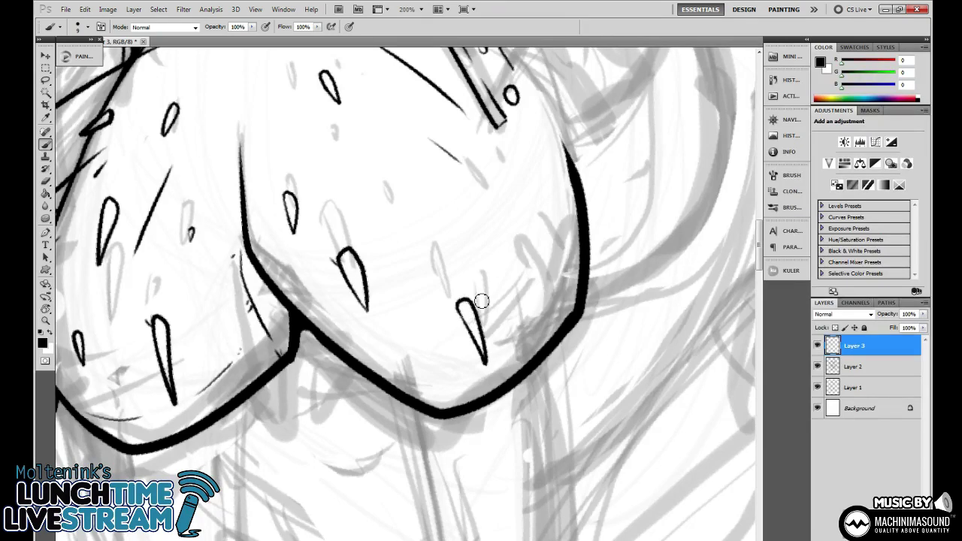
scroll(481, 301, up, 3)
drag(428, 230, 446, 242)
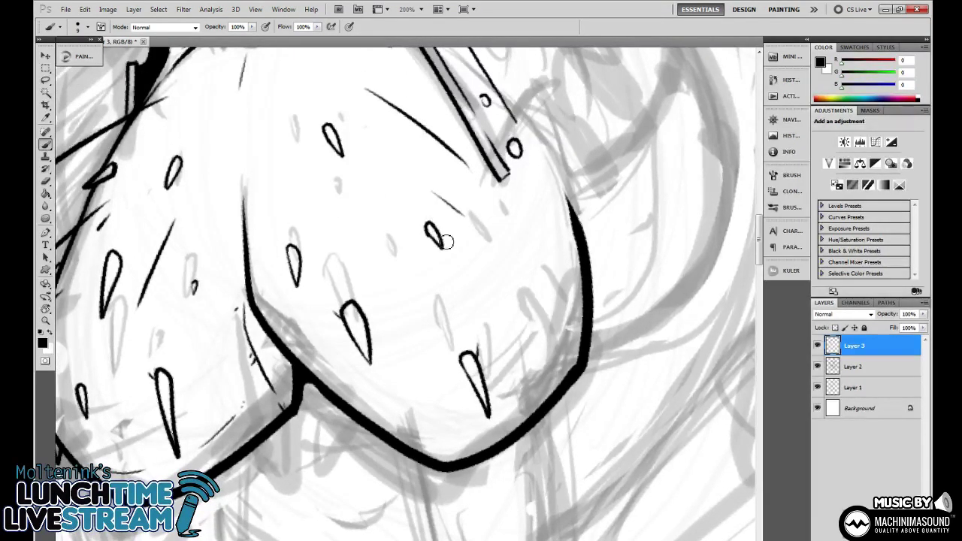
mouse_move(516, 309)
mouse_down()
mouse_move(530, 317)
mouse_move(517, 302)
mouse_up()
mouse_move(405, 409)
mouse_down()
mouse_move(481, 288)
mouse_move(483, 312)
mouse_move(473, 285)
mouse_up()
Close the end of the cheek guard's trim and outline the guard's lower and outer edges up to the helmet rim.
mouse_move(546, 196)
mouse_down()
mouse_move(608, 291)
mouse_move(430, 366)
mouse_up()
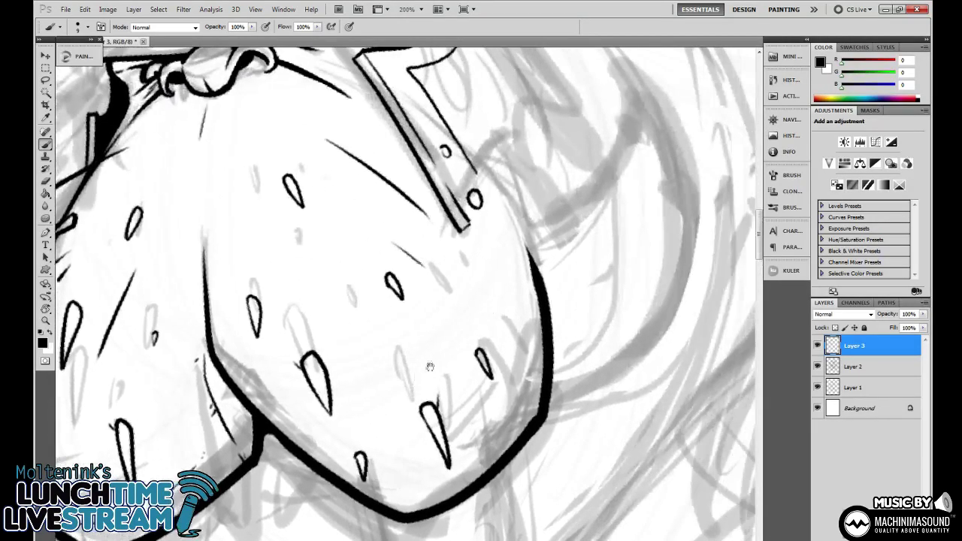
drag(517, 197, 488, 253)
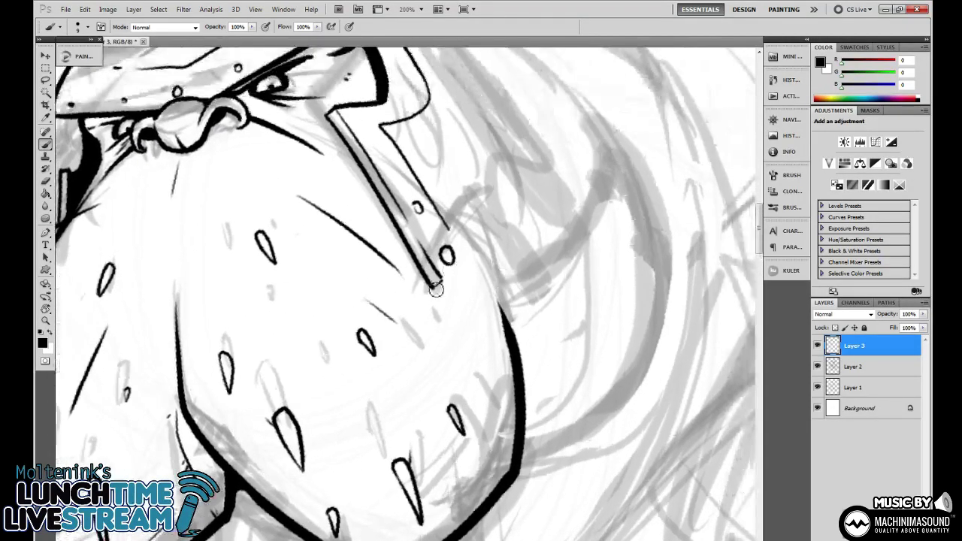
mouse_move(432, 286)
mouse_down()
mouse_move(470, 263)
mouse_move(441, 315)
mouse_move(498, 271)
mouse_up()
drag(446, 130, 423, 251)
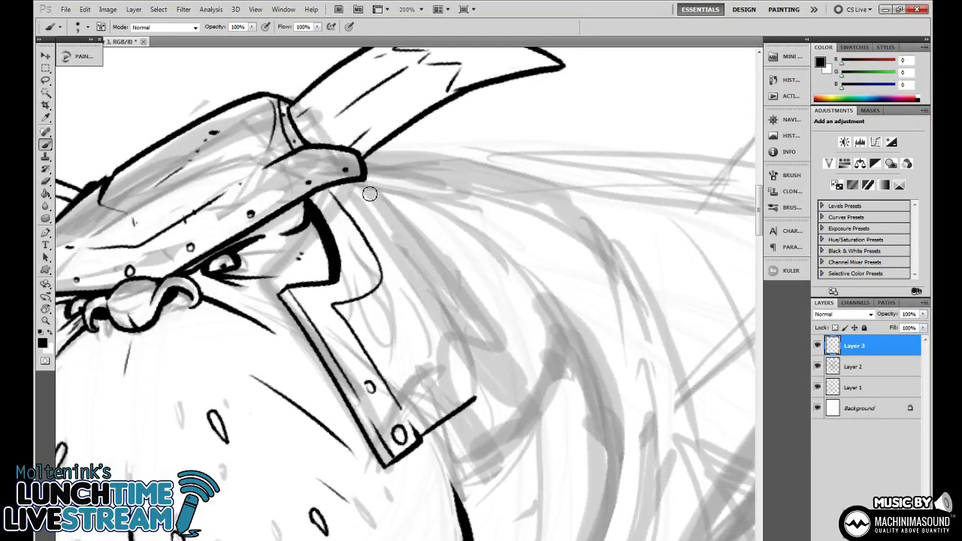
mouse_move(529, 237)
mouse_down()
mouse_move(538, 125)
mouse_move(527, 211)
mouse_up()
drag(359, 147, 494, 348)
drag(427, 399, 492, 349)
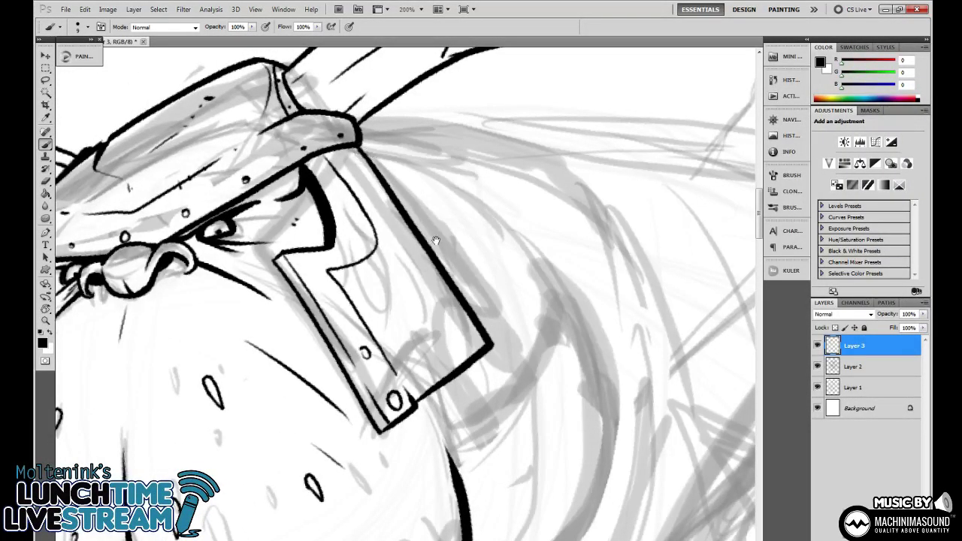
Ink thin curved detail lines on the cheek guard's inner surface.
drag(436, 240, 515, 219)
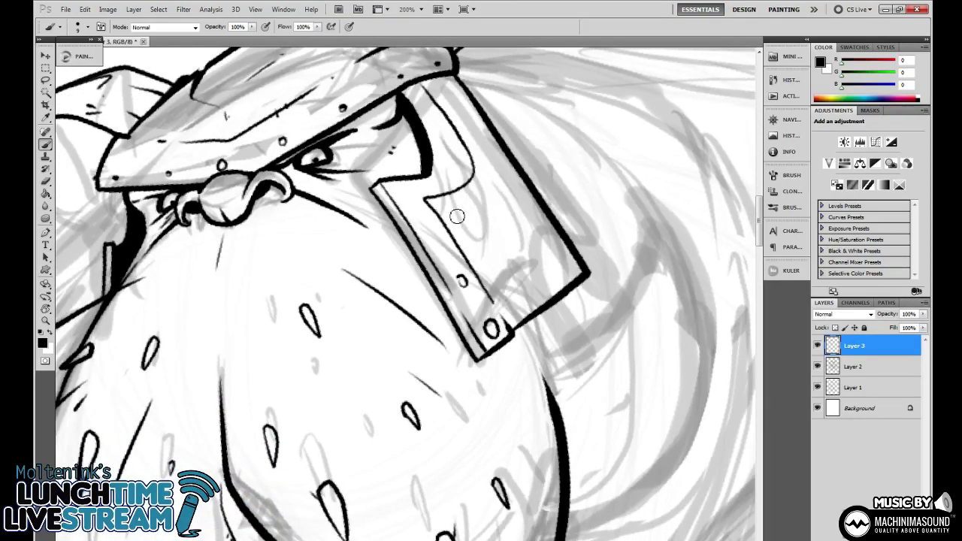
mouse_move(458, 234)
mouse_down()
mouse_move(504, 187)
mouse_move(473, 120)
mouse_up()
drag(498, 187, 503, 185)
mouse_move(546, 220)
mouse_down()
mouse_move(550, 256)
mouse_move(528, 289)
mouse_up()
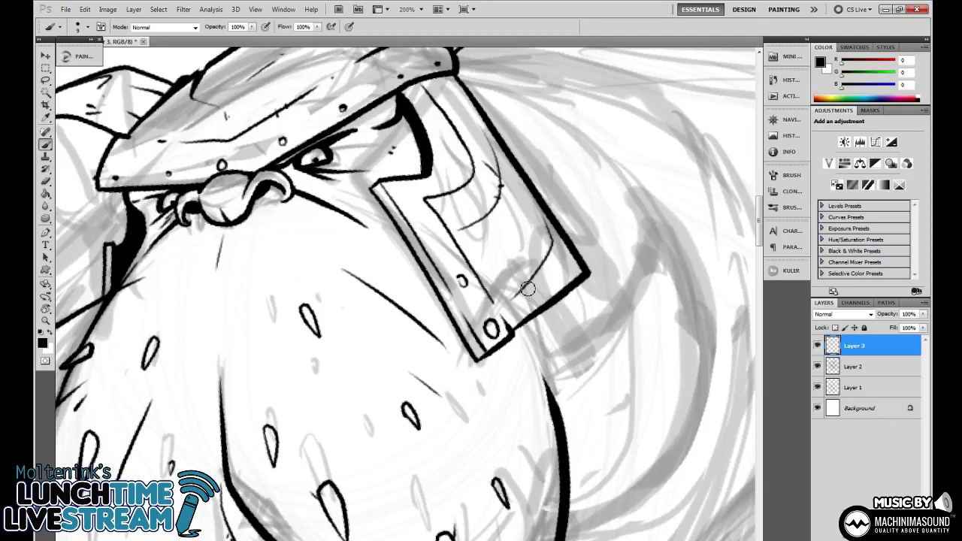
drag(469, 292, 435, 352)
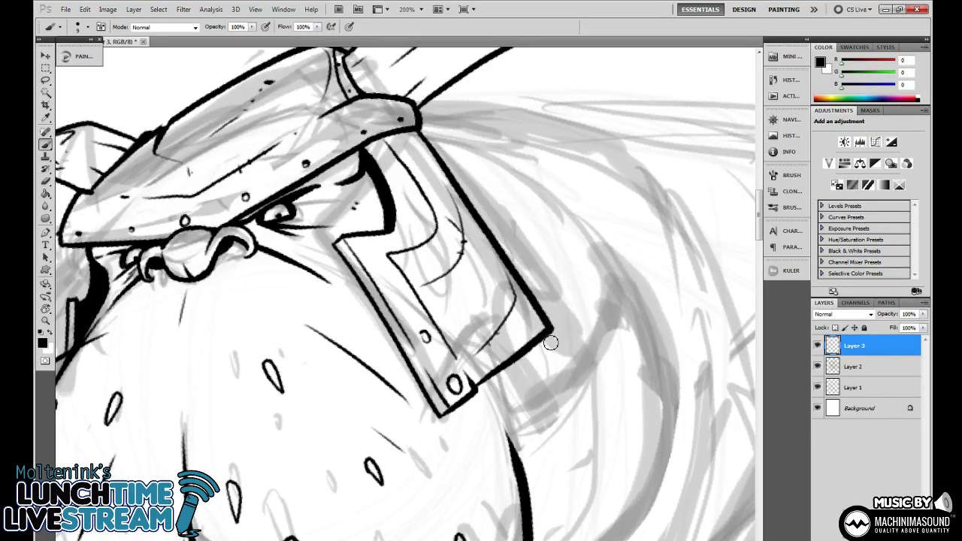
Ink a small pointed spike on the helmet's upper edge between the two horns.
key(ctrl+minus)
key(ctrl+minus)
key(ctrl+minus)
key(ctrl+minus)
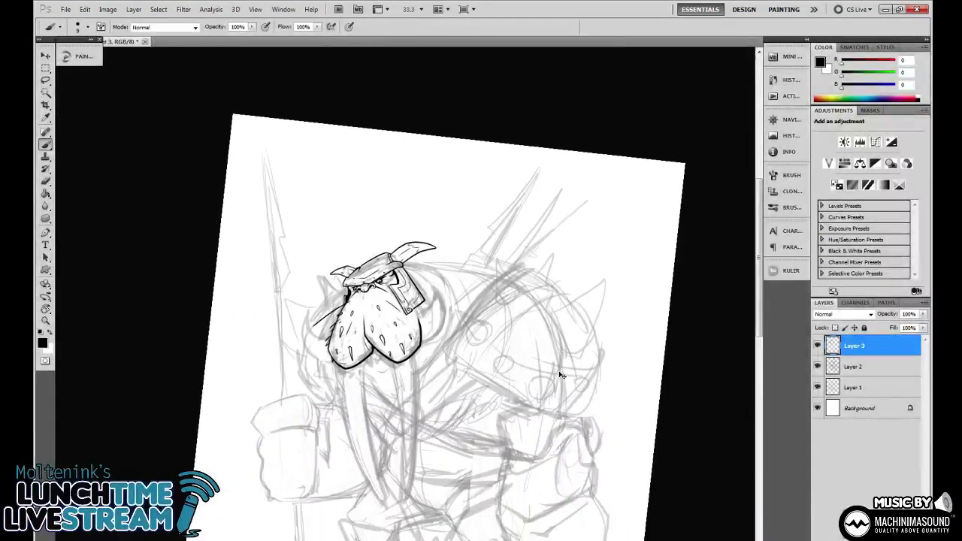
key(ctrl+plus)
key(ctrl+plus)
key(ctrl+plus)
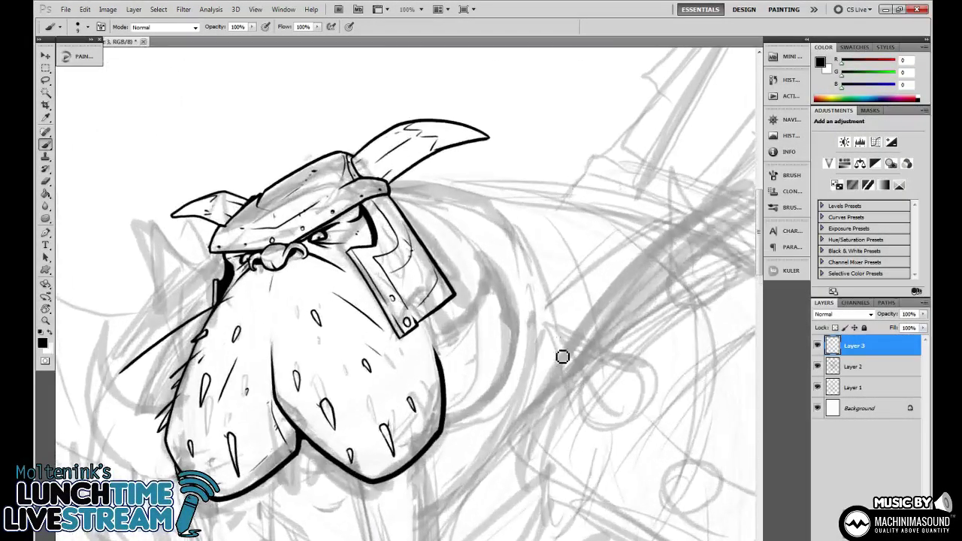
key(n)
key(b)
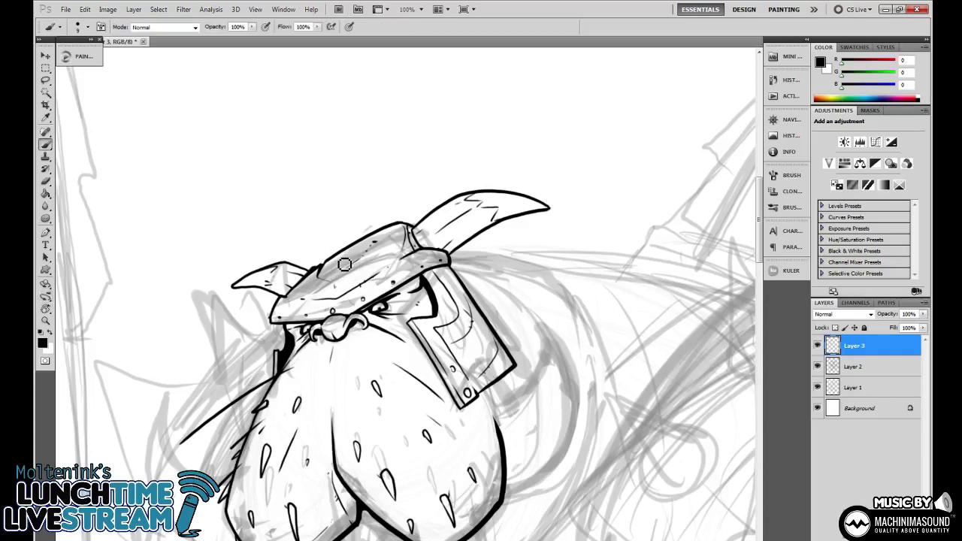
key(e)
key(b)
mouse_move(342, 253)
mouse_down()
mouse_move(346, 238)
mouse_move(362, 247)
mouse_up()
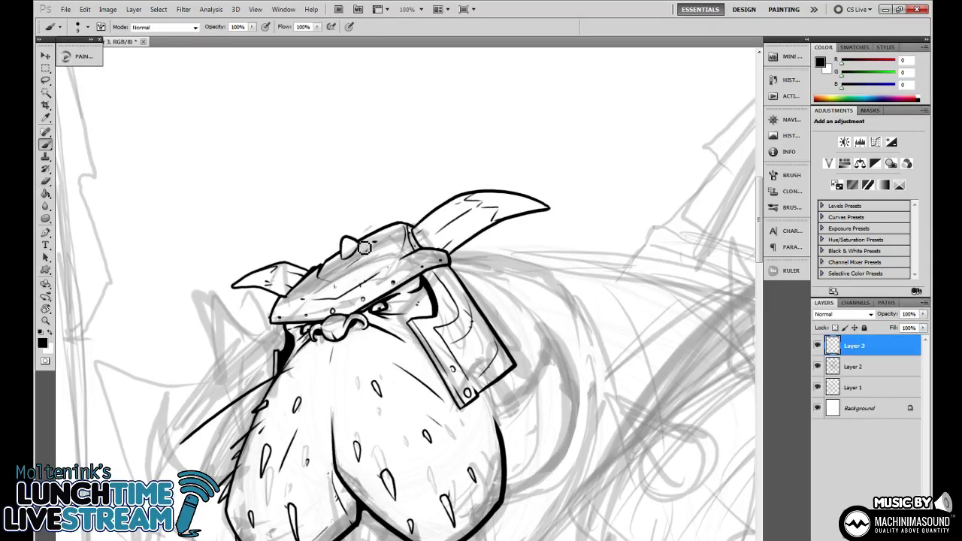
Rework the spike with a rounder base and small shading marks, and ink a second spike between it and the large horn.
key(ctrl+plus)
key(ctrl+plus)
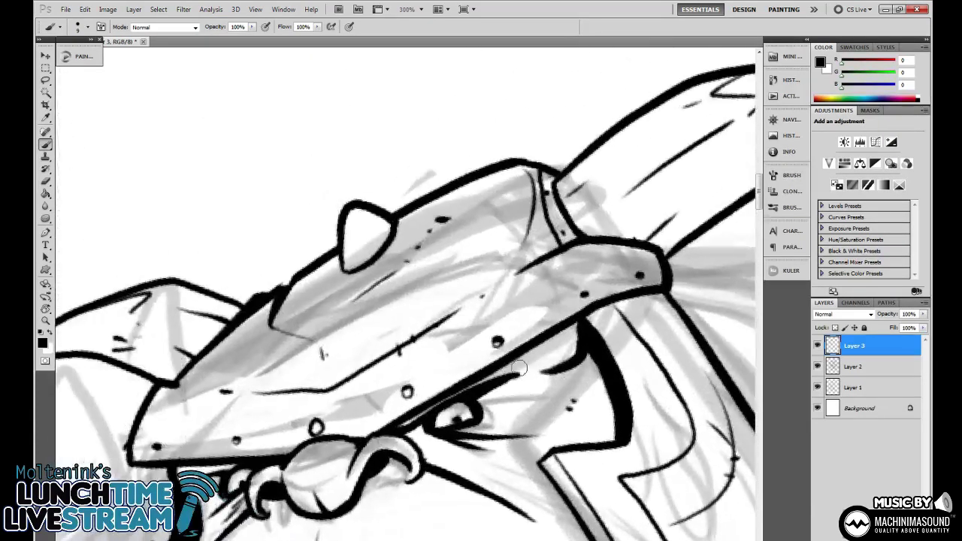
key(ctrl+z)
mouse_move(345, 255)
mouse_down()
mouse_move(367, 273)
mouse_move(404, 238)
mouse_move(384, 219)
mouse_up()
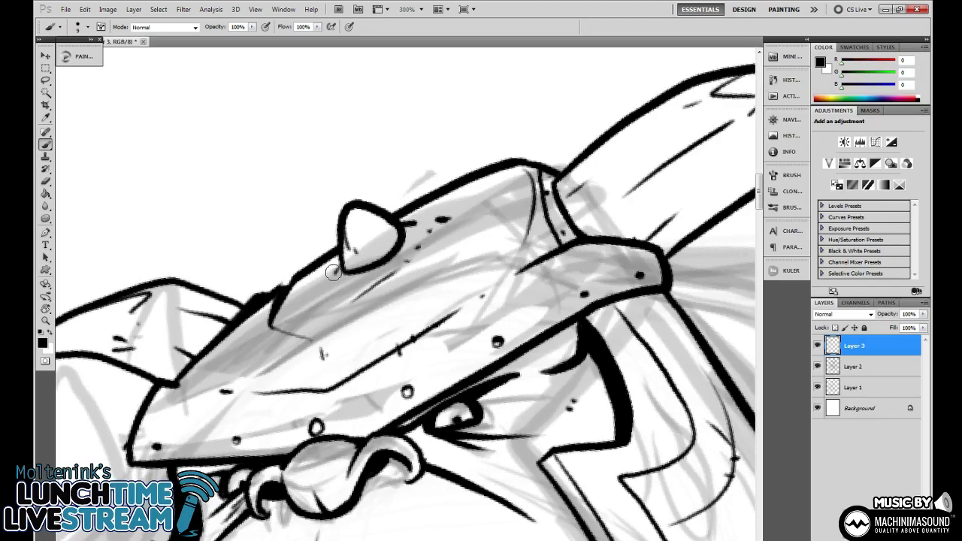
mouse_move(443, 186)
mouse_down()
mouse_move(468, 155)
mouse_move(488, 167)
mouse_move(440, 188)
mouse_up()
drag(512, 256, 550, 191)
Ink an additional crease line across the cheek from below the eye toward the cheek guard.
key(ctrl+minus)
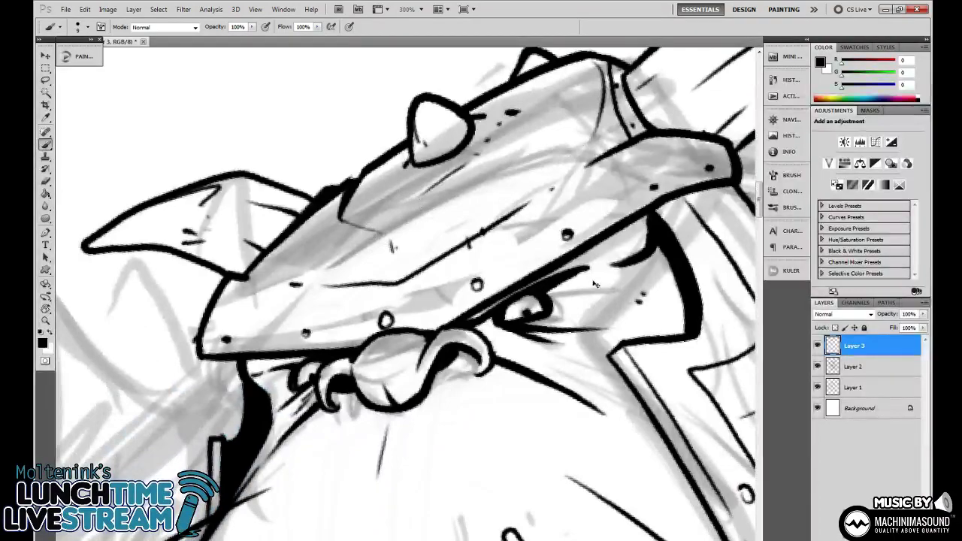
key(ctrl+minus)
drag(597, 374, 572, 235)
drag(581, 424, 576, 343)
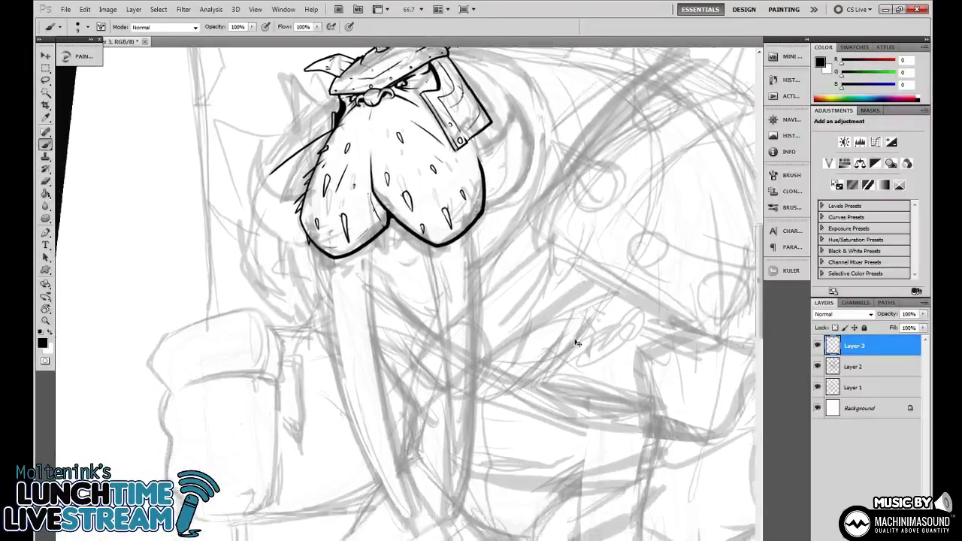
key(ctrl+minus)
key(ctrl+plus)
key(ctrl+plus)
drag(488, 204, 502, 431)
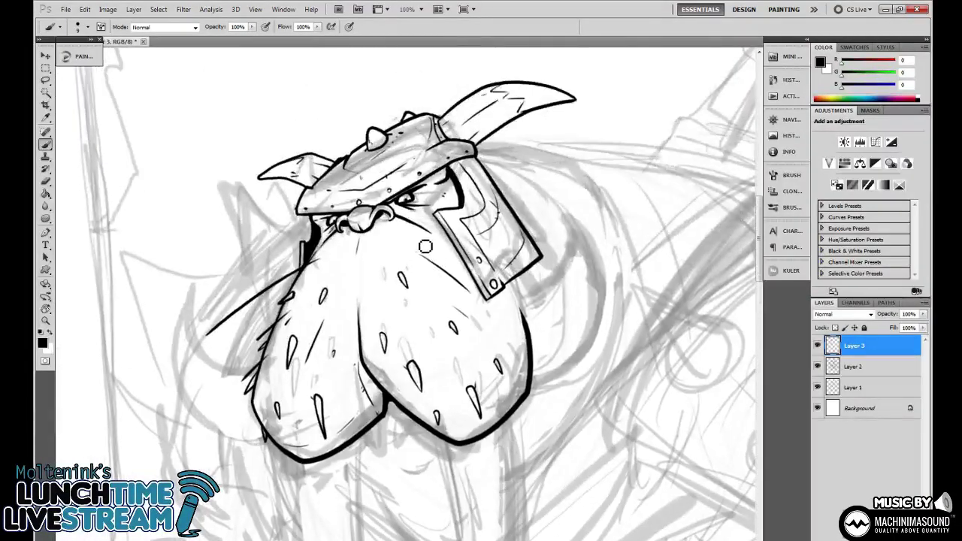
drag(421, 236, 466, 244)
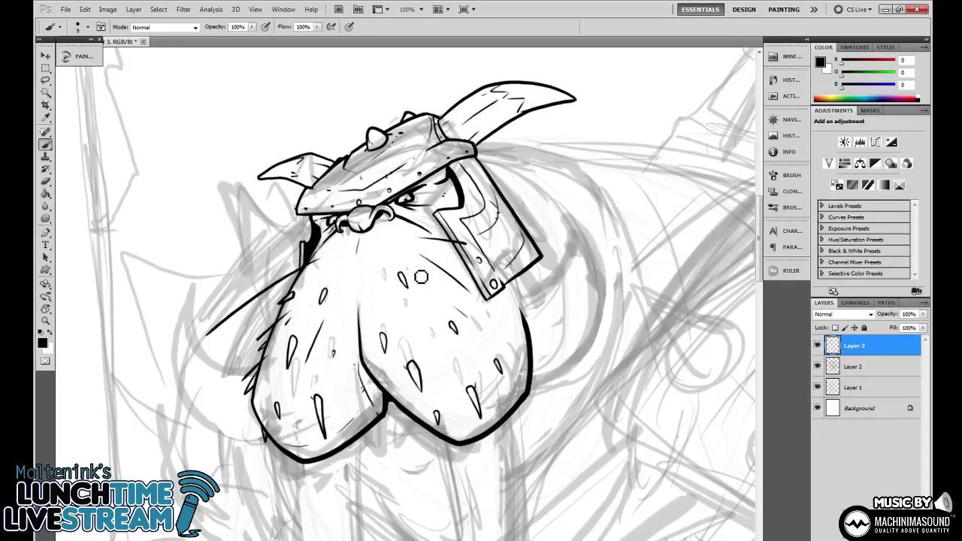
Ink a long whisker crossing the cheek's outer edge and several short tapered dashes between the whisker pores on both muzzle lobes.
drag(466, 311, 542, 359)
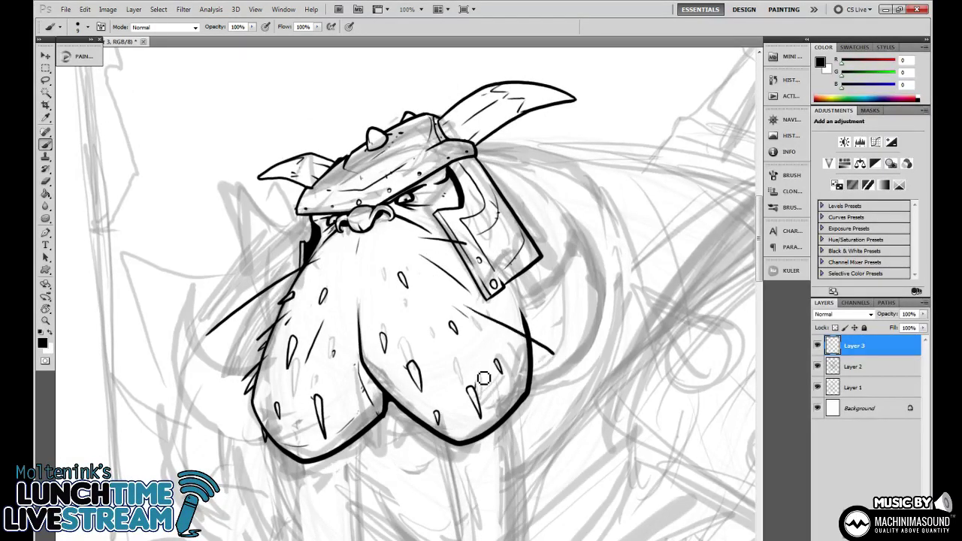
drag(483, 378, 518, 434)
key(ctrl+z)
drag(473, 354, 493, 387)
drag(411, 313, 425, 337)
drag(349, 331, 341, 345)
drag(301, 398, 295, 425)
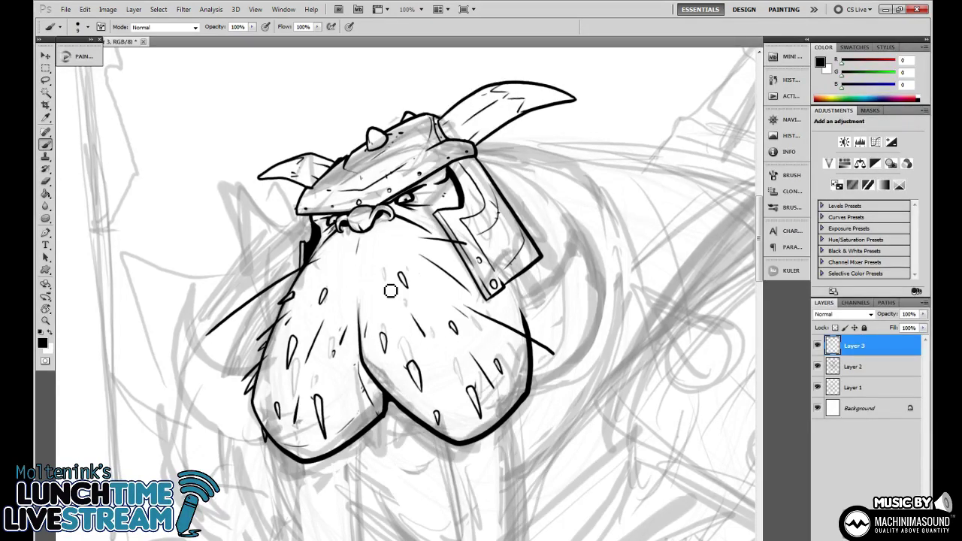
drag(508, 359, 486, 369)
Thicken the black shadow under the helmet rim at the outer corner of the eye.
drag(486, 277, 495, 338)
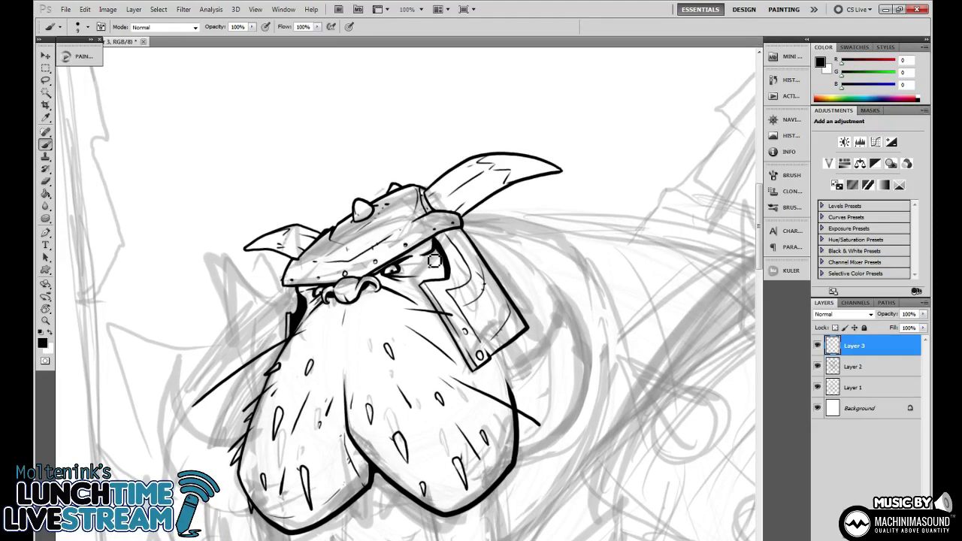
key(ctrl+plus)
drag(470, 242, 522, 330)
key(n)
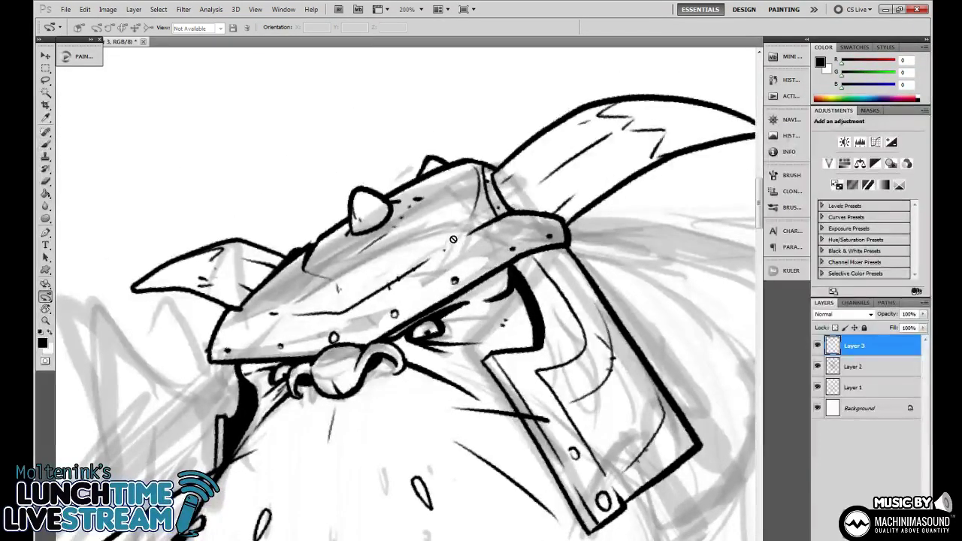
drag(454, 239, 434, 177)
key(b)
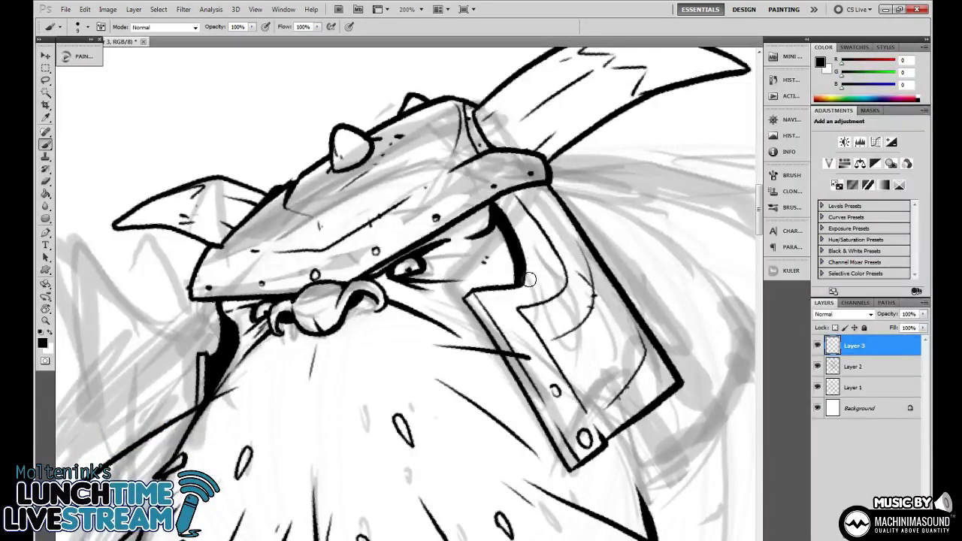
drag(472, 239, 486, 212)
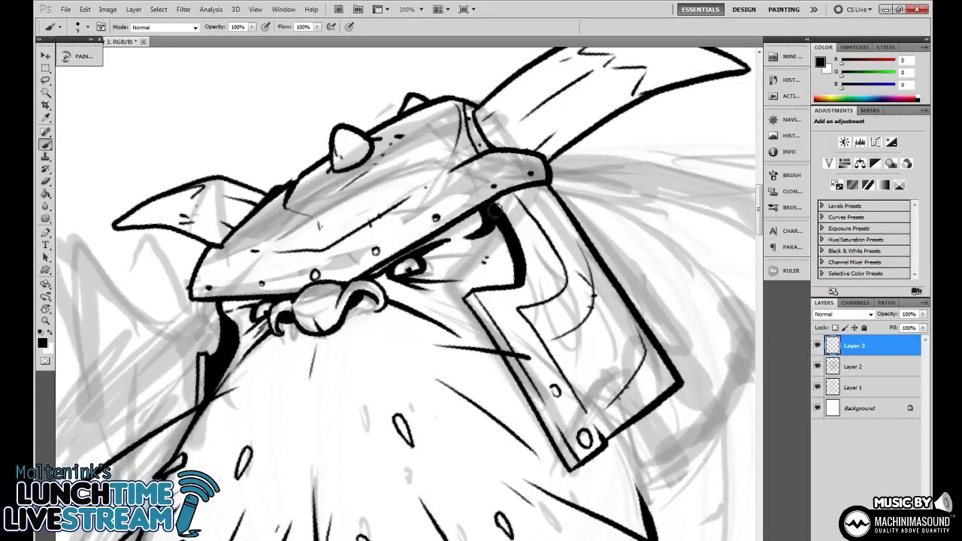
Ink the outline of a large crescent-shaped horn curving up from behind the cheek, below the cheek guard.
key(ctrl+minus)
key(ctrl+minus)
key(ctrl+minus)
key(ctrl+minus)
key(ctrl+plus)
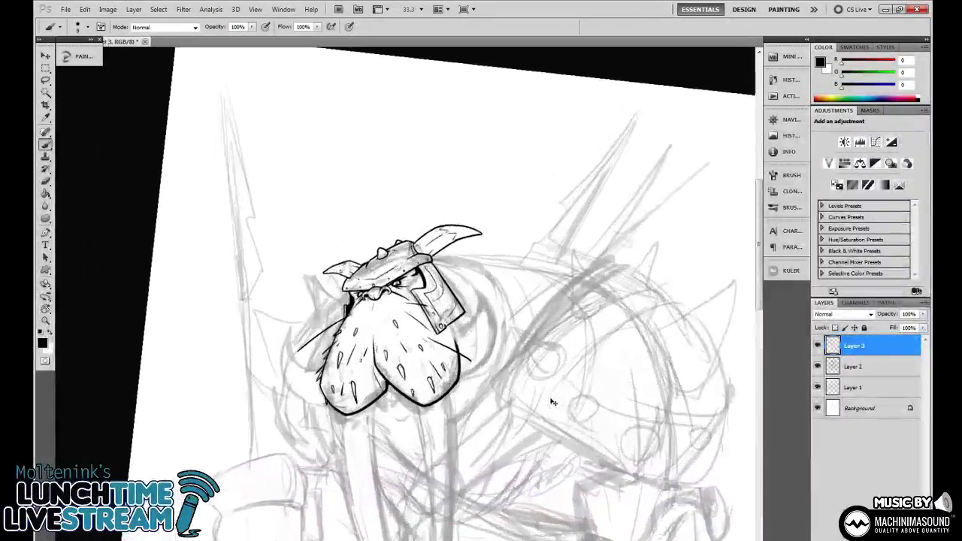
key(ctrl+plus)
key(ctrl+plus)
key(ctrl+plus)
key(ctrl+plus)
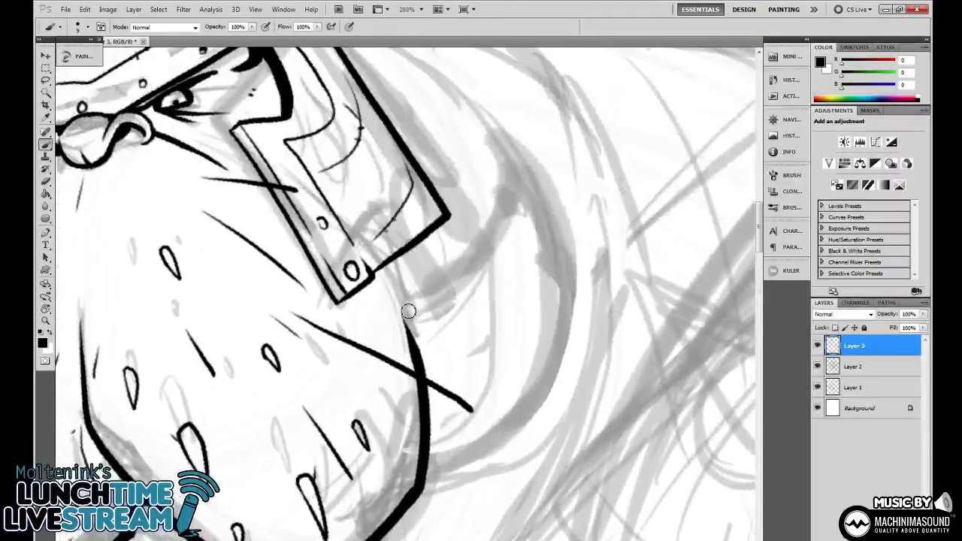
drag(392, 295, 418, 345)
mouse_move(400, 309)
mouse_down()
mouse_move(498, 235)
mouse_move(504, 142)
mouse_move(581, 280)
mouse_move(541, 404)
mouse_move(437, 469)
mouse_up()
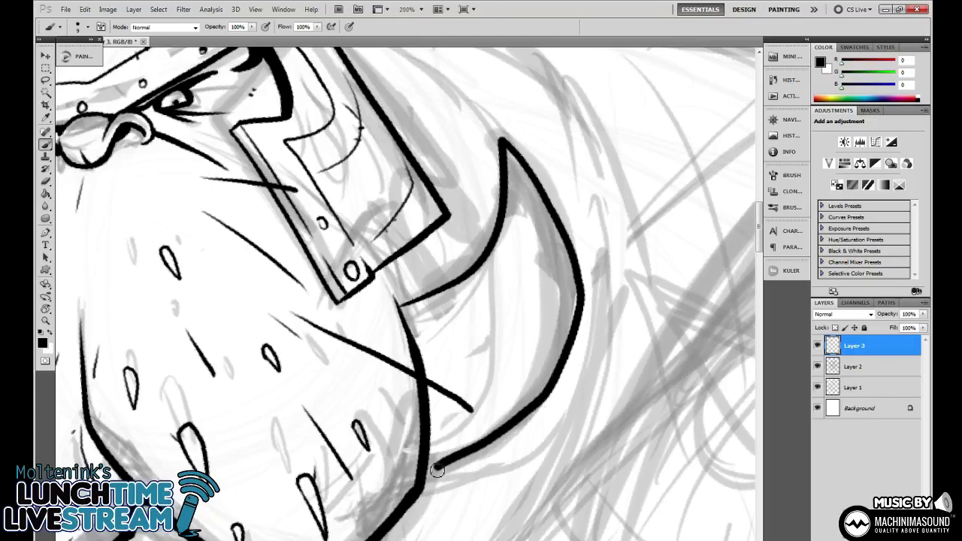
drag(450, 289, 406, 305)
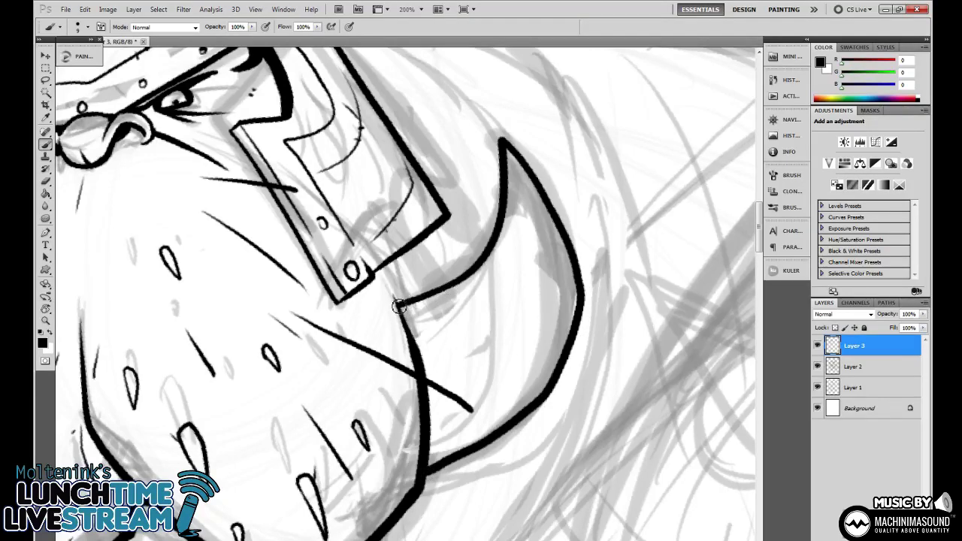
Ink long thin contour lines inside the crescent horn and a short shading mark at its base.
mouse_move(511, 165)
mouse_down()
mouse_move(505, 298)
mouse_move(476, 374)
mouse_up()
mouse_move(540, 197)
mouse_down()
mouse_move(559, 266)
mouse_move(543, 354)
mouse_up()
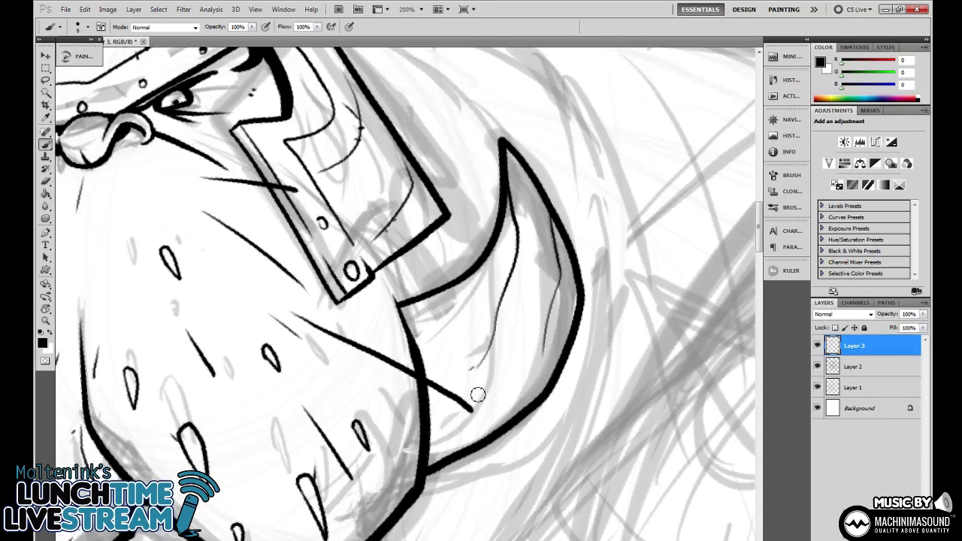
drag(409, 326, 424, 313)
drag(520, 340, 534, 246)
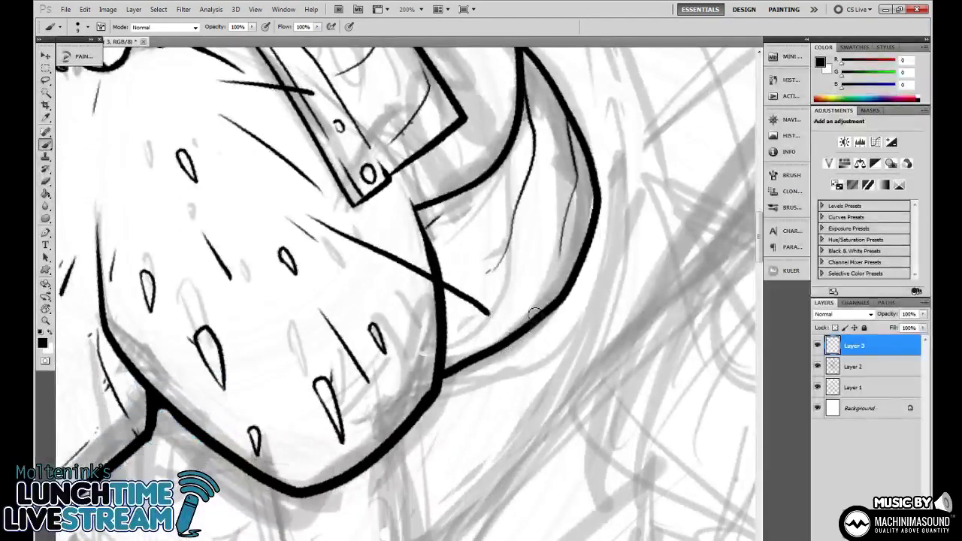
drag(576, 329, 491, 357)
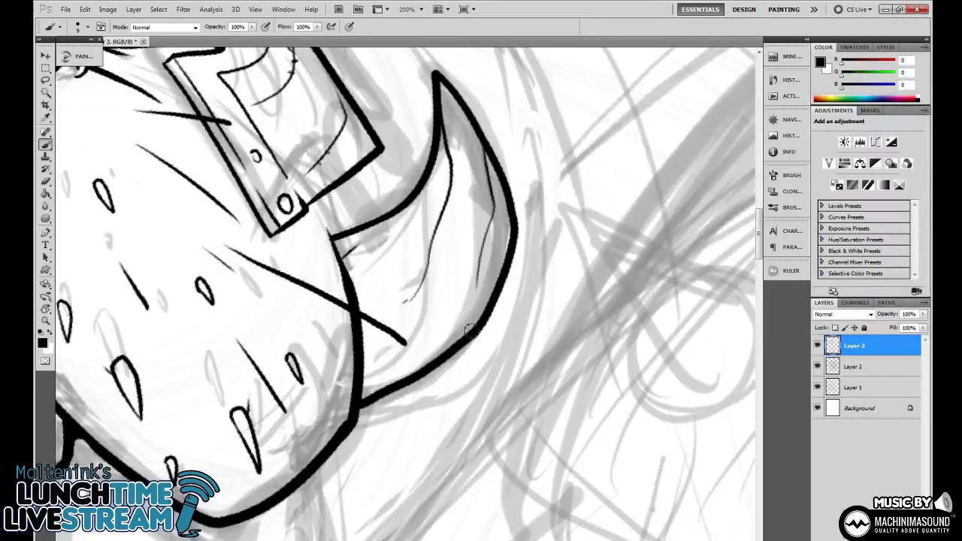
Cut a short section out of the crescent horn's outer edge and ink a chipped notch with crack lines in the gap.
key(l)
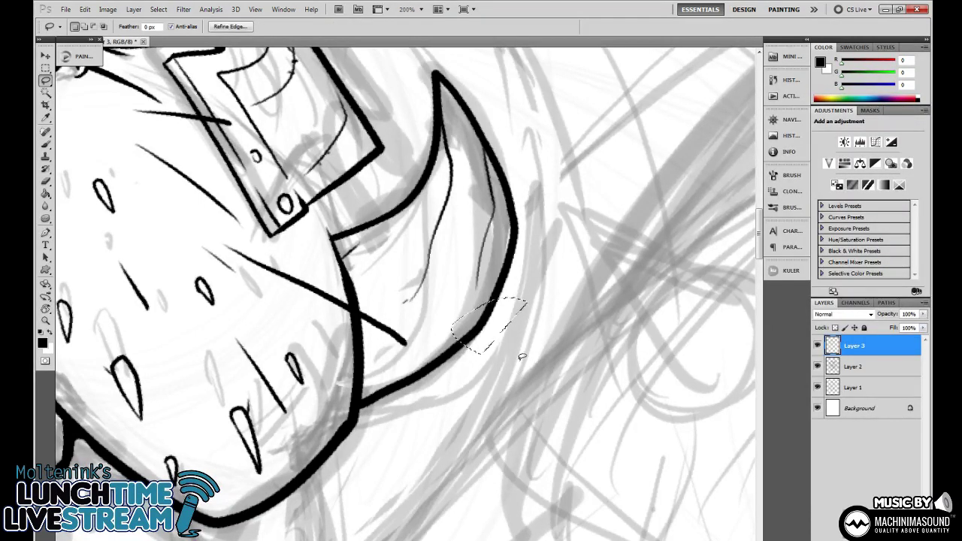
key(ctrl+b)
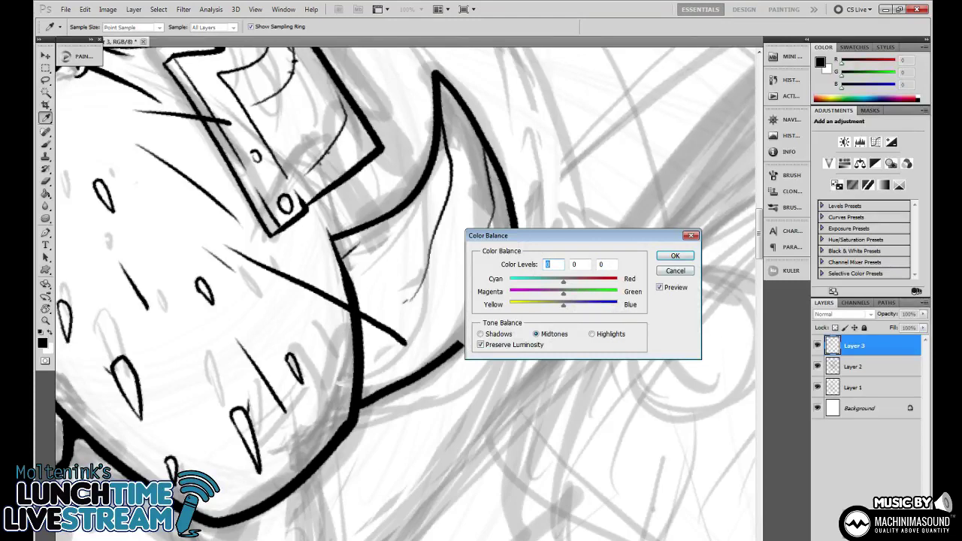
click(676, 269)
key(b)
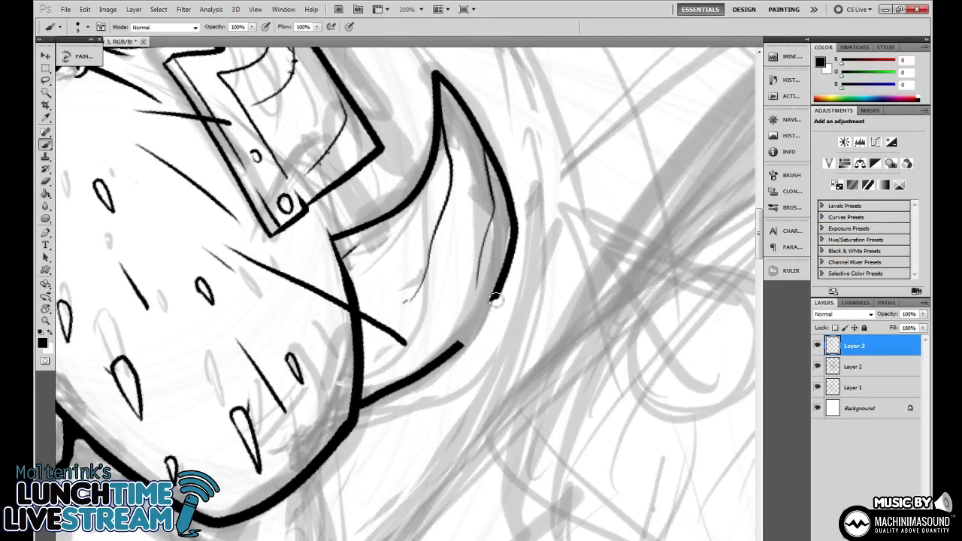
mouse_move(495, 299)
mouse_down()
mouse_move(460, 301)
mouse_move(447, 265)
mouse_up()
mouse_move(447, 280)
mouse_down()
mouse_move(458, 336)
mouse_move(460, 297)
mouse_move(462, 354)
mouse_move(465, 300)
mouse_up()
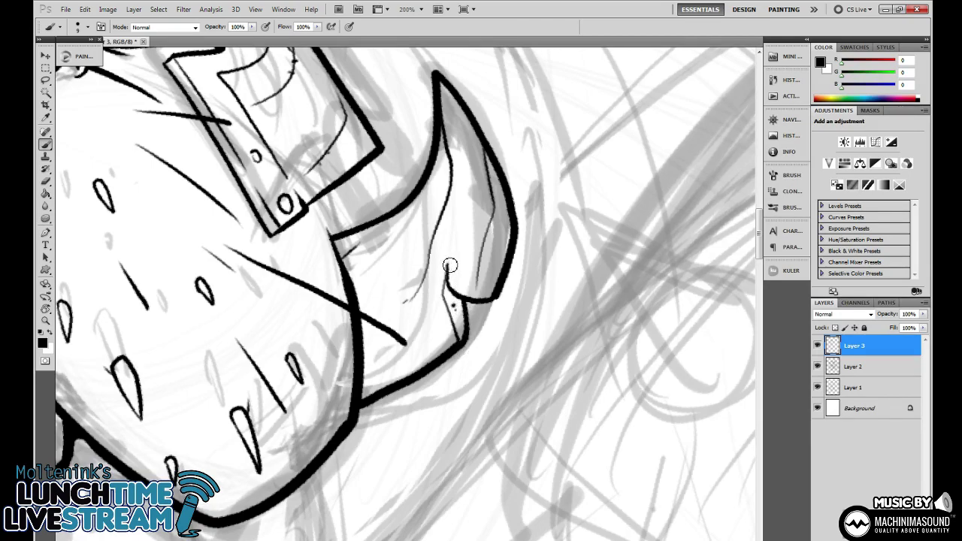
Ink the missing bit of cheek outline between the cheek guard's lower corner and the crescent horn.
key(ctrl+minus)
key(ctrl+minus)
key(ctrl+minus)
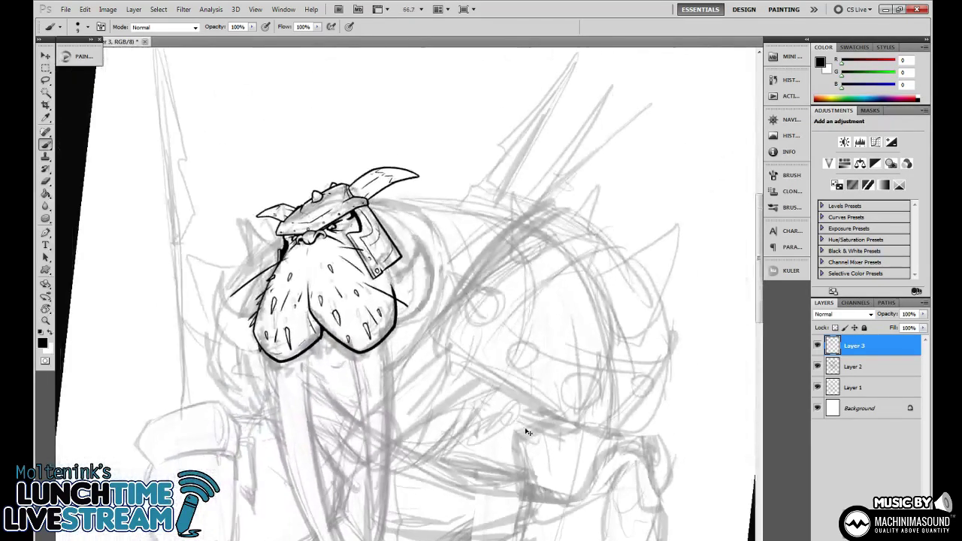
key(ctrl+minus)
key(ctrl+plus)
key(ctrl+plus)
key(ctrl+plus)
key(ctrl+plus)
key(ctrl+plus)
key(ctrl+plus)
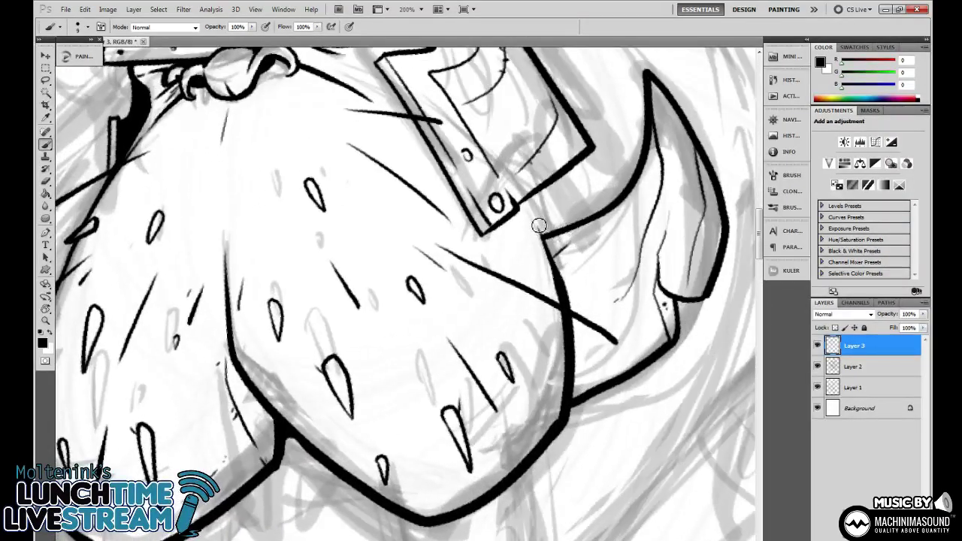
drag(539, 226, 565, 281)
Ink a matching crescent horn on the opposite side of the muzzle, with thin contour lines inside it.
mouse_move(301, 353)
mouse_down()
mouse_move(621, 261)
mouse_move(726, 248)
mouse_up()
mouse_move(467, 245)
mouse_down()
mouse_move(431, 258)
mouse_move(345, 234)
mouse_move(316, 138)
mouse_move(301, 311)
mouse_move(380, 393)
mouse_move(505, 434)
mouse_up()
mouse_move(316, 141)
mouse_down()
mouse_move(378, 297)
mouse_move(406, 320)
mouse_up()
drag(324, 331, 382, 363)
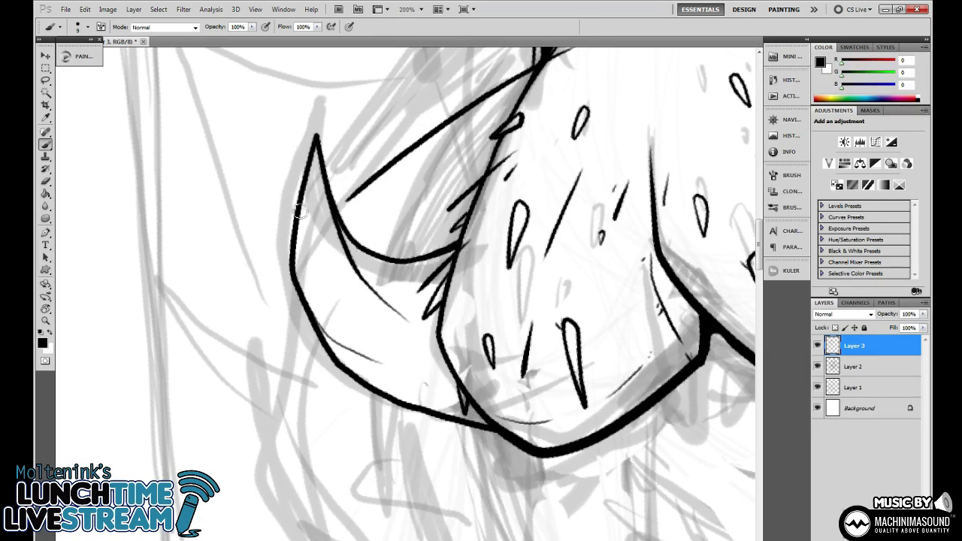
drag(299, 210, 294, 230)
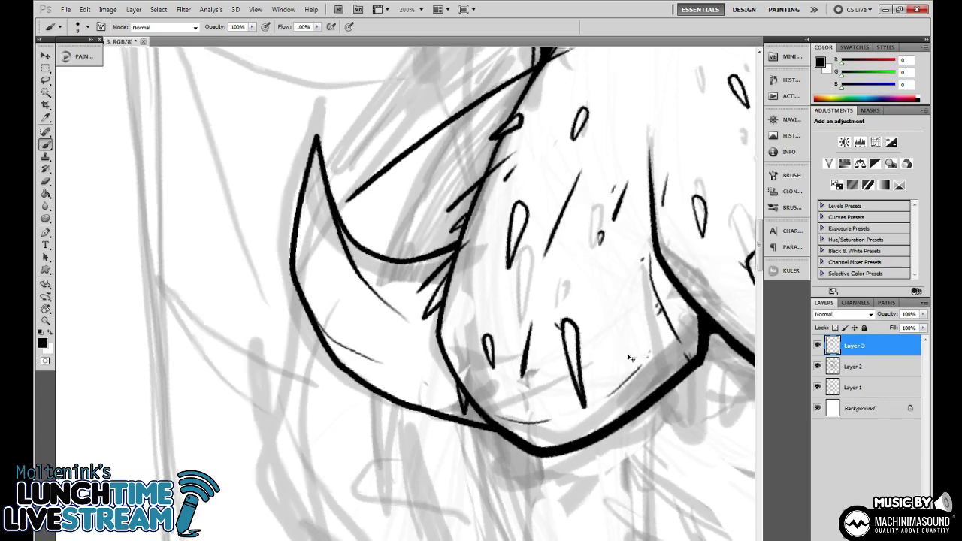
Ink the inner and lower edges of a neck flap behind the cheek guard and add two small pointed studs above it.
key(ctrl+minus)
key(ctrl+minus)
drag(637, 401, 593, 431)
key(ctrl+plus)
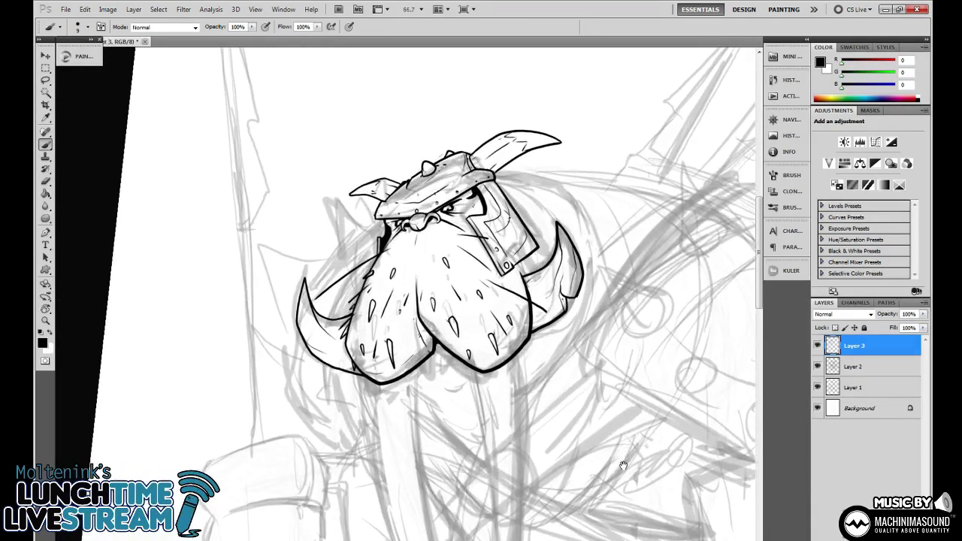
drag(625, 465, 600, 456)
key(ctrl+plus)
key(ctrl+plus)
key(ctrl+plus)
key(ctrl+plus)
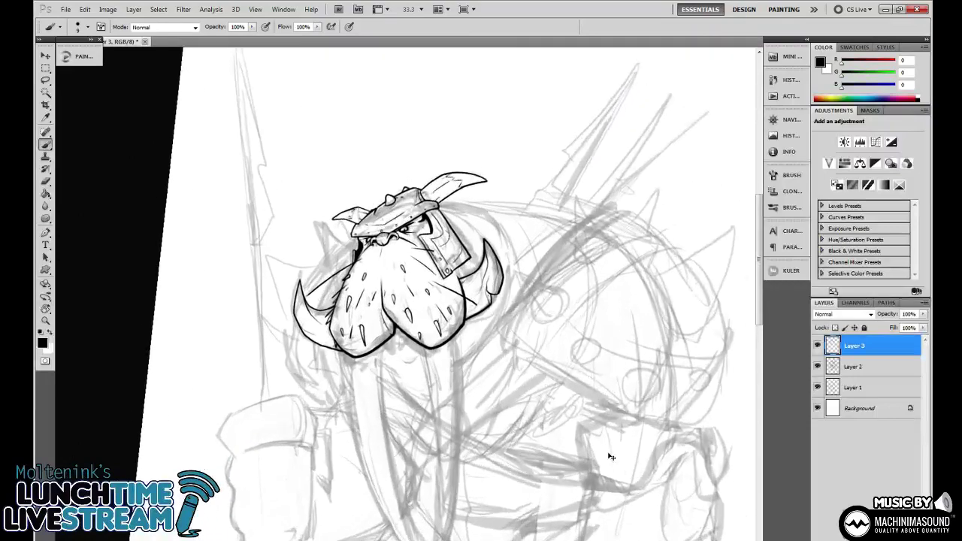
drag(579, 113, 457, 284)
drag(423, 223, 437, 247)
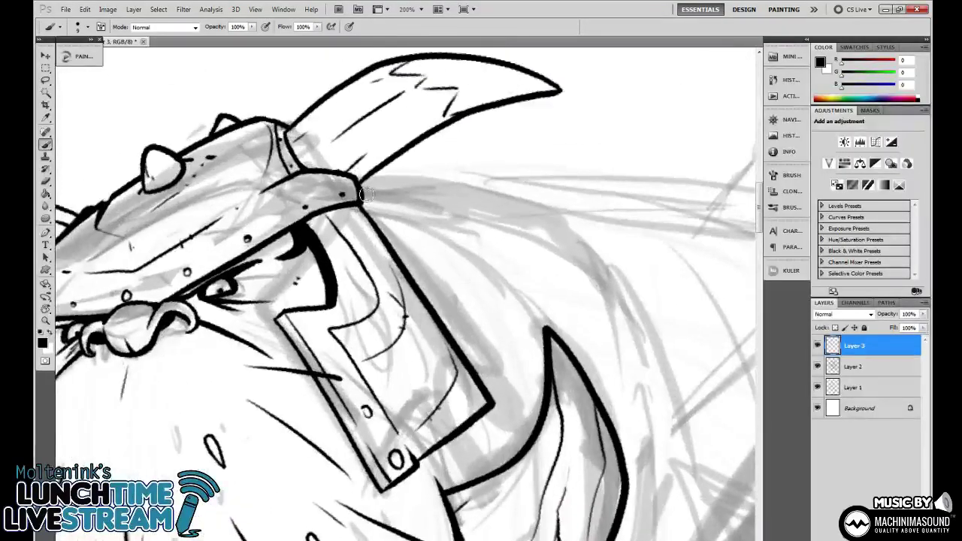
mouse_move(364, 197)
mouse_down()
mouse_move(444, 272)
mouse_move(562, 282)
mouse_up()
mouse_move(447, 260)
mouse_down()
mouse_move(456, 238)
mouse_move(452, 248)
mouse_up()
mouse_move(543, 263)
mouse_down()
mouse_move(555, 246)
mouse_move(551, 257)
mouse_up()
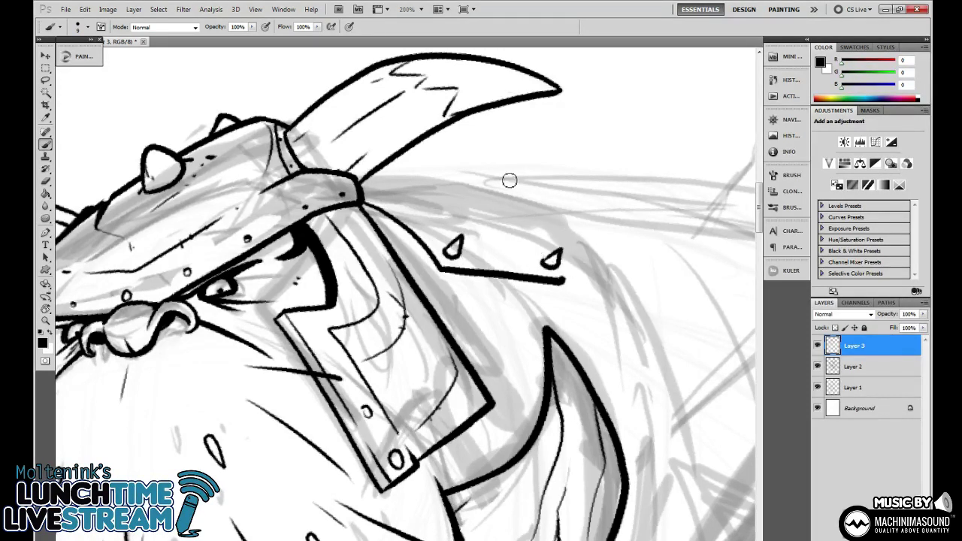
Ink a broken crease line near the flap's helmet end and a rim line joining the two studs along its lower edge.
mouse_move(363, 181)
mouse_down()
mouse_move(438, 224)
mouse_move(419, 223)
mouse_up()
click(409, 210)
key(t)
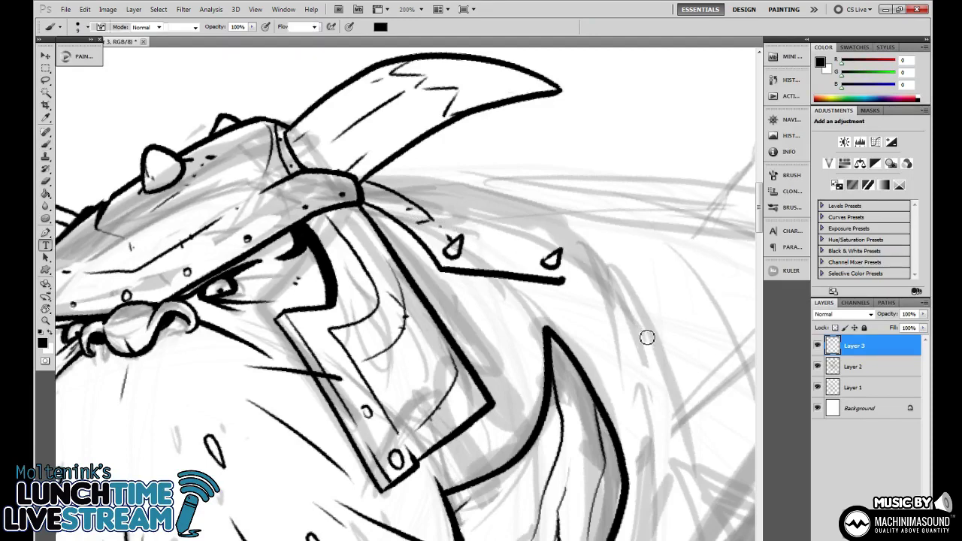
key(r)
drag(659, 339, 652, 146)
key(b)
mouse_move(414, 219)
mouse_down()
mouse_move(487, 174)
mouse_move(541, 248)
mouse_move(532, 357)
mouse_up()
key(r)
key(b)
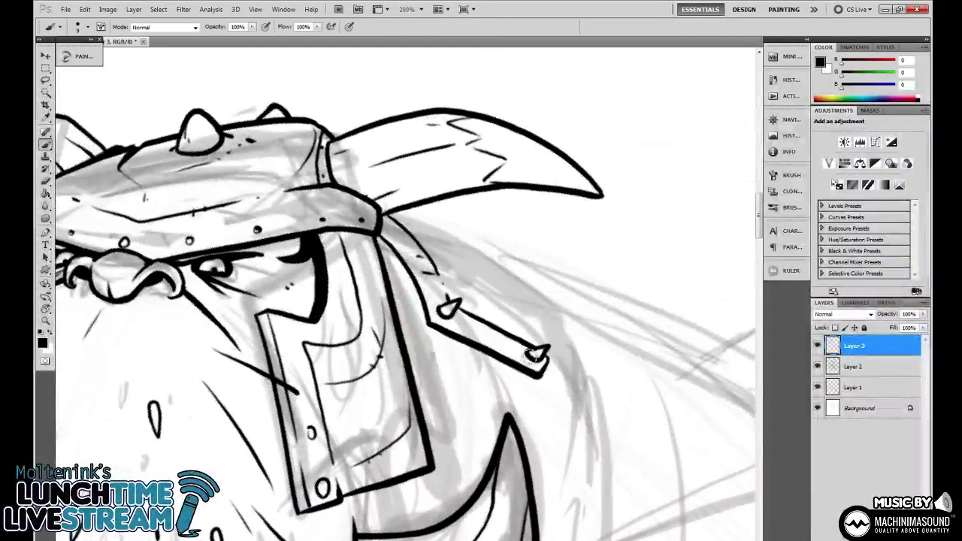
Ink the neck flap's curved upper edge from the helmet rim to the far stud and erase the excess ink at its bend.
mouse_move(400, 212)
mouse_down()
mouse_move(475, 241)
mouse_move(518, 281)
mouse_move(544, 346)
mouse_up()
key(ctrl+z)
mouse_move(457, 234)
mouse_down()
mouse_move(494, 255)
mouse_move(546, 347)
mouse_up()
key(e)
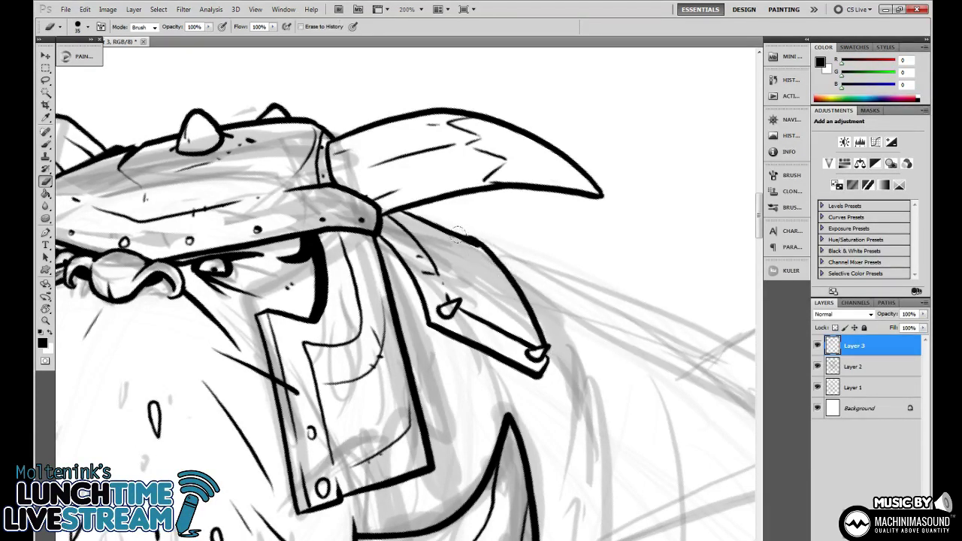
key(b)
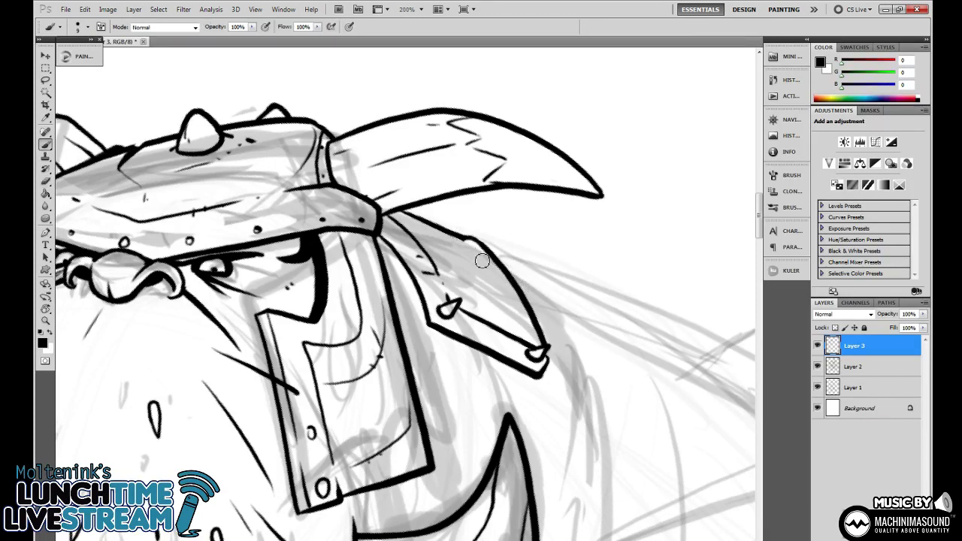
Ink a thin line parallel to the neck flap's outer edge and small crease marks on its surface.
mouse_move(462, 240)
mouse_down()
mouse_move(496, 272)
mouse_move(520, 333)
mouse_up()
drag(581, 302, 628, 261)
drag(425, 197, 478, 279)
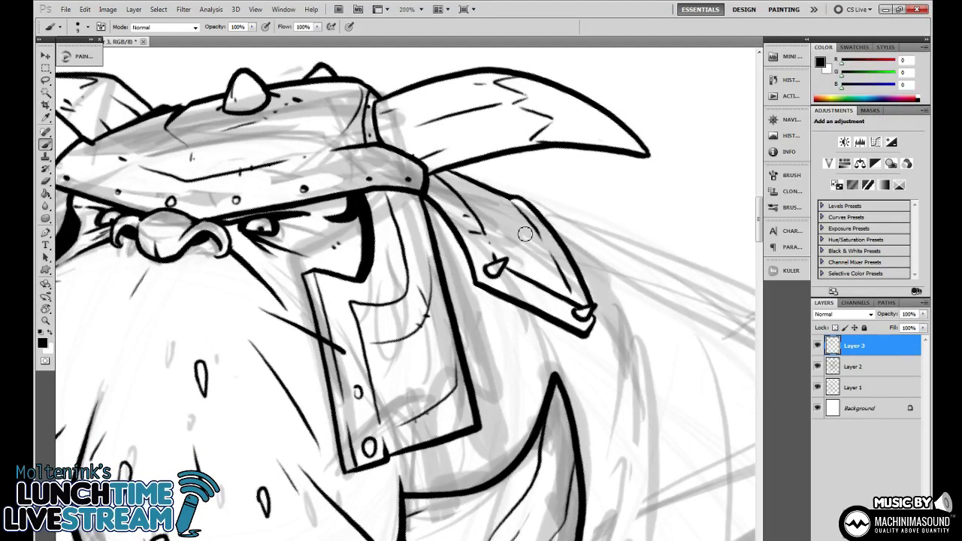
drag(621, 253, 602, 242)
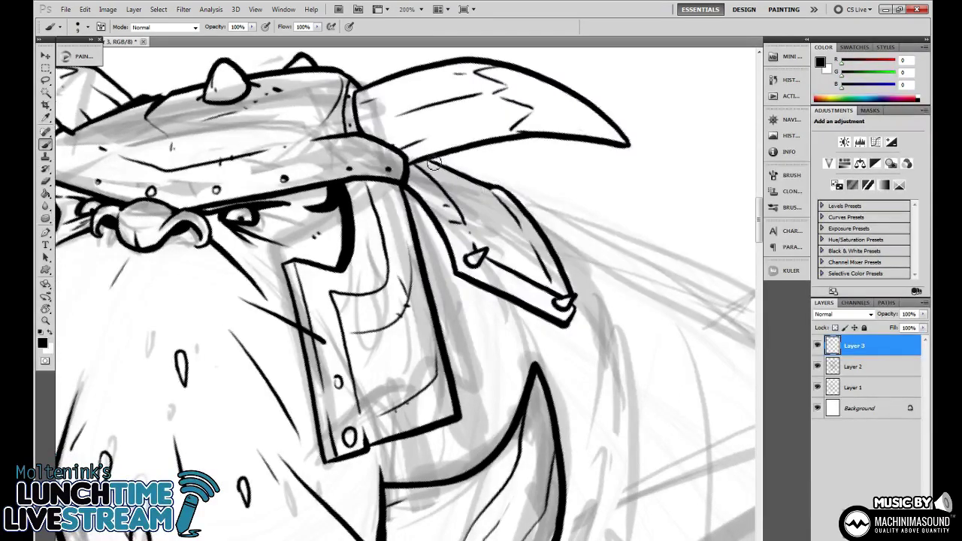
Ink small shading marks in the space beneath the neck flap, above the crescent horn's tip.
key(ctrl+minus)
key(ctrl+minus)
key(ctrl+minus)
key(ctrl+minus)
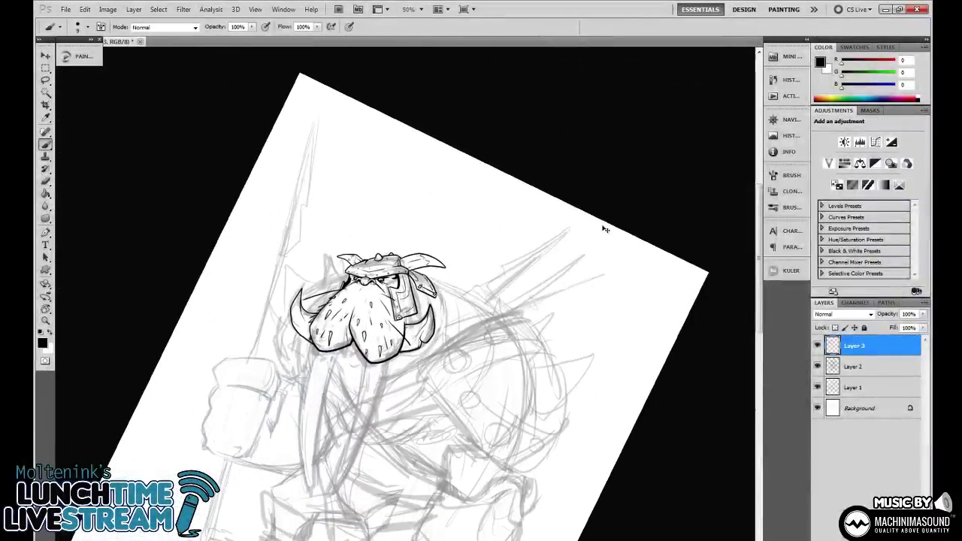
key(ctrl+plus)
key(ctrl+plus)
key(ctrl+plus)
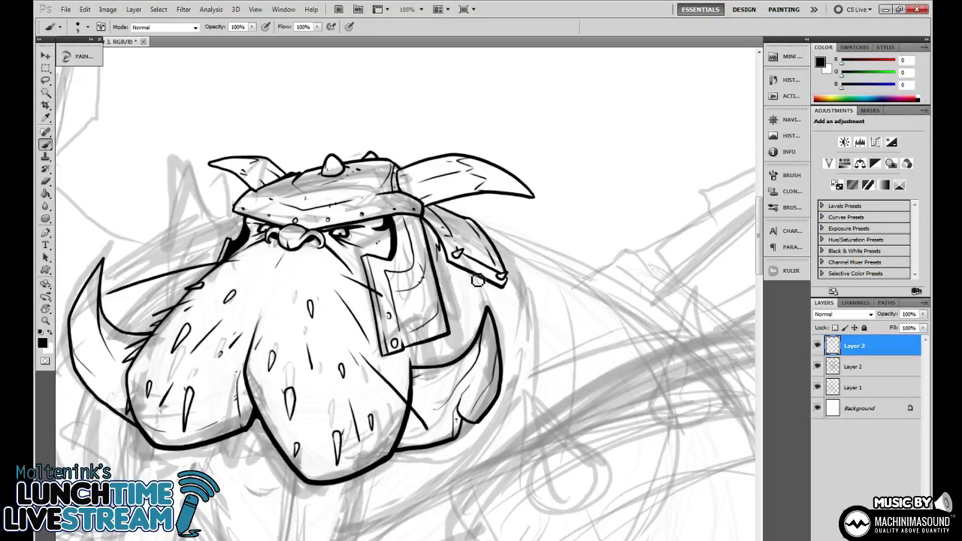
drag(489, 285, 490, 296)
drag(518, 346, 534, 286)
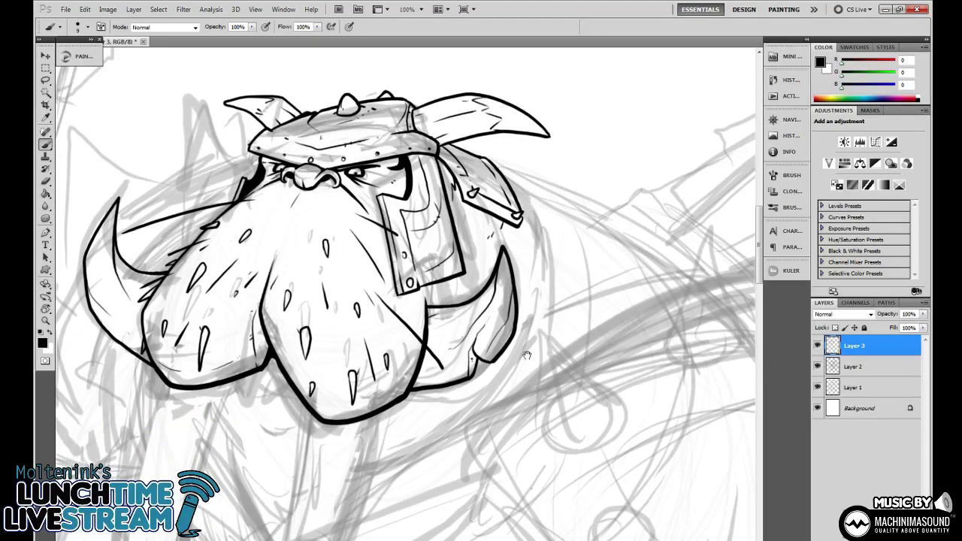
mouse_move(537, 371)
mouse_down()
mouse_move(549, 356)
mouse_move(546, 384)
mouse_up()
mouse_move(430, 434)
mouse_down()
mouse_move(499, 385)
mouse_move(397, 456)
mouse_up()
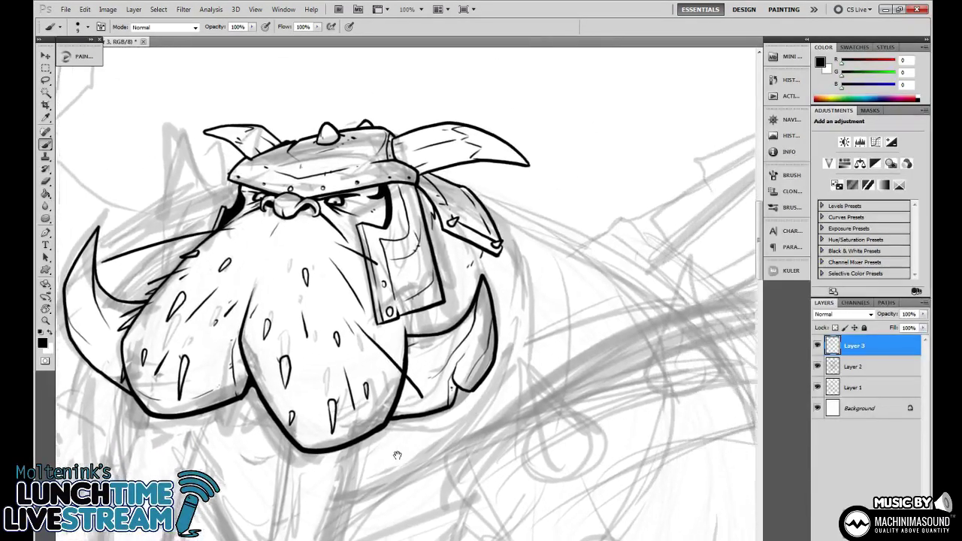
Ink a raised rim at the neck flap's bend and the upper edge of a second flap behind it, with a small crease mark.
key(ctrl+minus)
key(ctrl+minus)
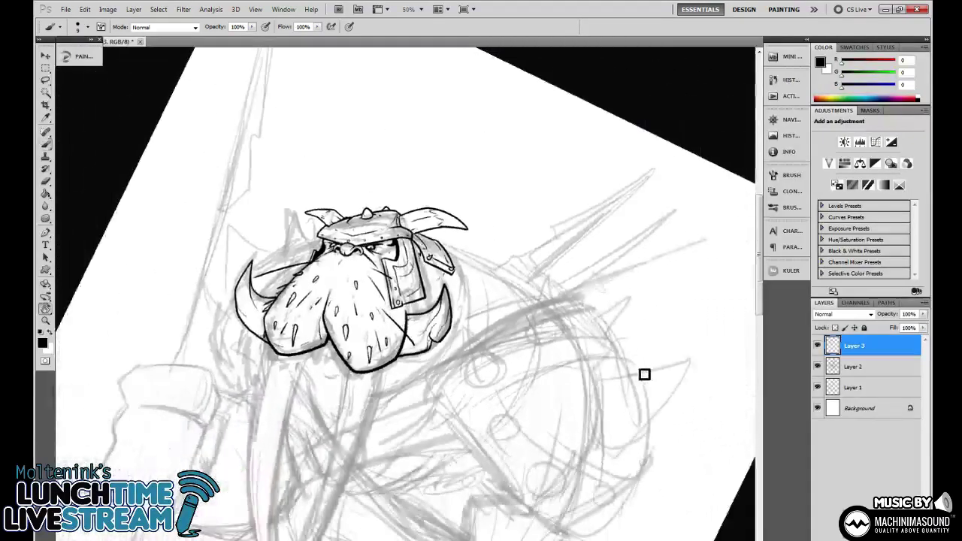
key(r)
drag(644, 375, 639, 258)
key(ctrl+minus)
key(ctrl+plus)
key(ctrl+plus)
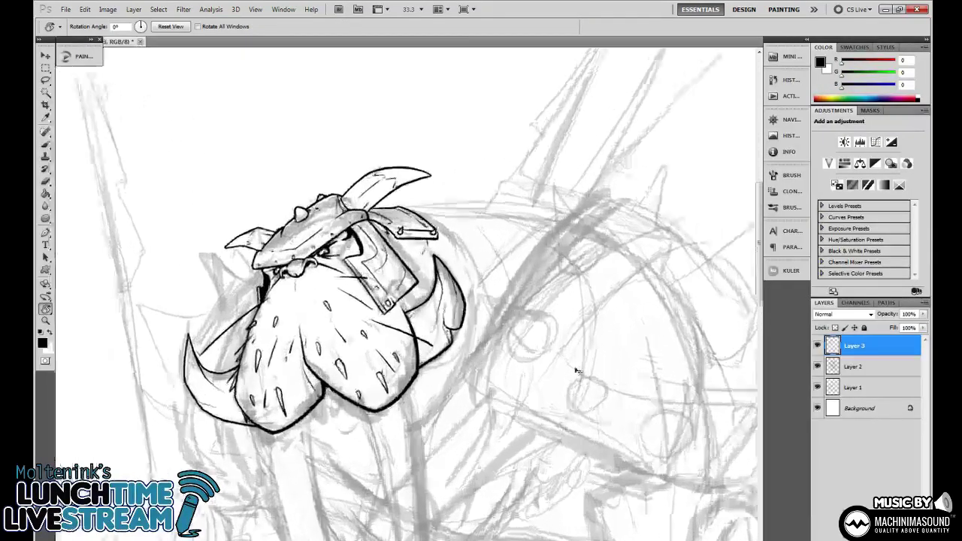
key(ctrl+plus)
drag(527, 269, 509, 326)
key(ctrl+plus)
key(ctrl+plus)
mouse_move(558, 254)
mouse_down()
mouse_move(566, 380)
mouse_move(646, 392)
mouse_move(548, 211)
mouse_move(566, 321)
mouse_up()
key(b)
drag(579, 279, 572, 303)
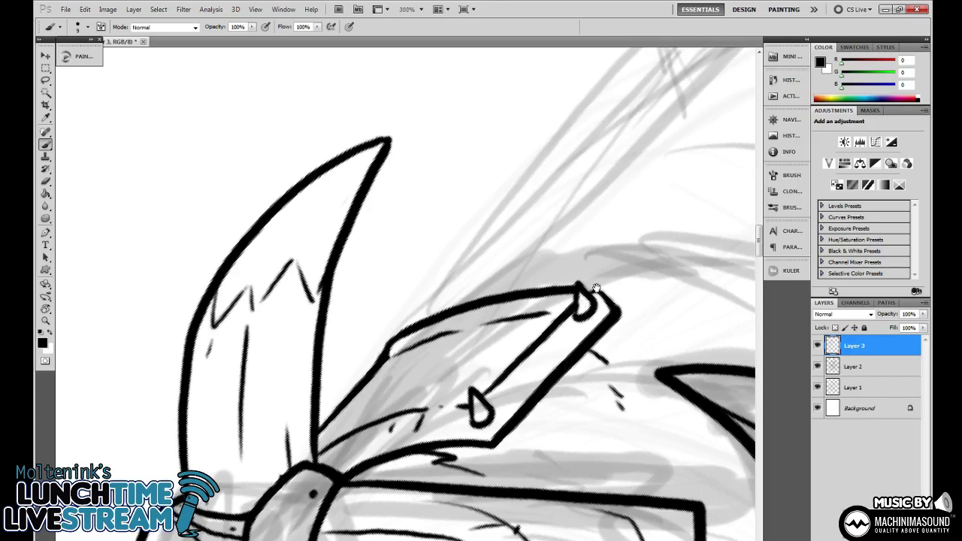
drag(600, 282, 571, 284)
mouse_move(339, 366)
mouse_down()
mouse_move(339, 348)
mouse_move(354, 332)
mouse_move(456, 283)
mouse_move(382, 351)
mouse_move(409, 281)
mouse_move(451, 231)
mouse_move(536, 211)
mouse_up()
drag(440, 254, 476, 247)
scroll(557, 271, down, 1)
scroll(556, 271, right, 2)
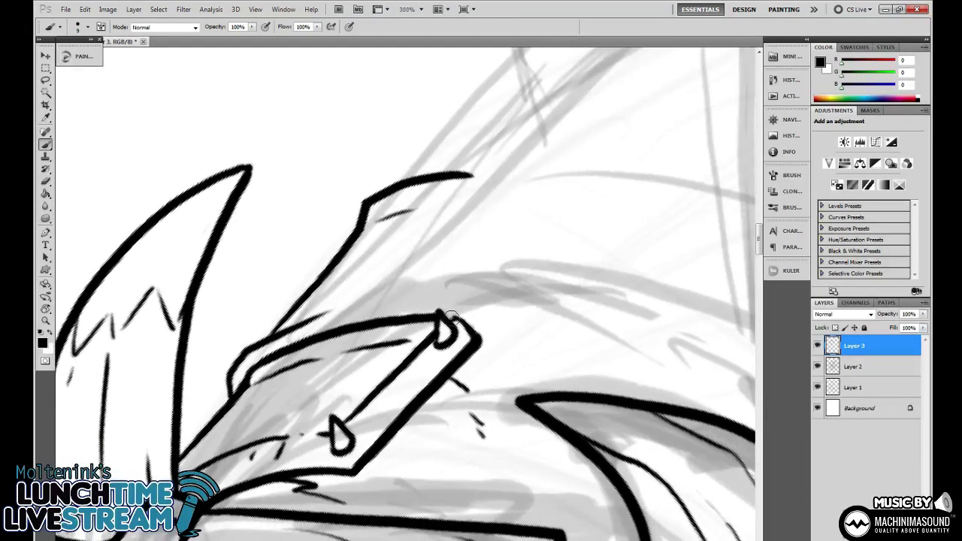
drag(494, 313, 477, 281)
key(r)
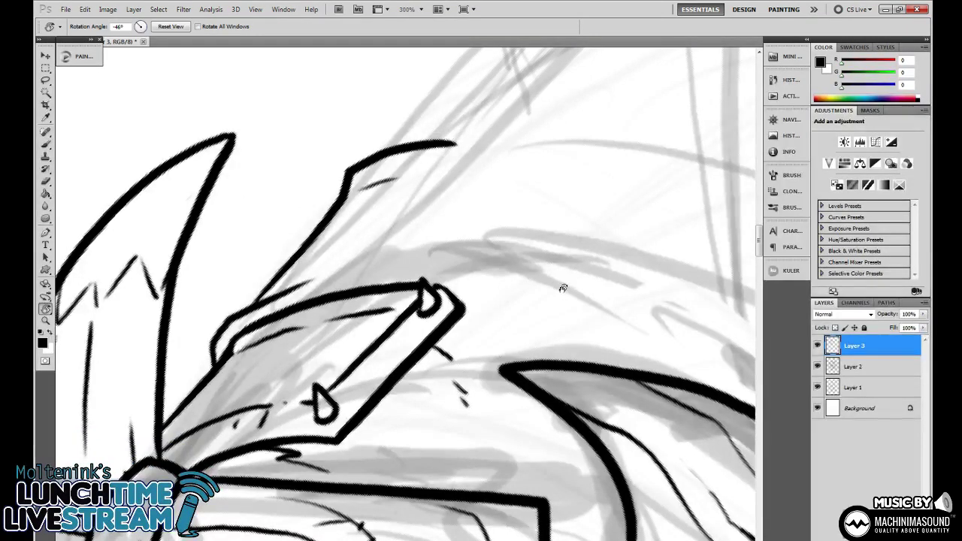
drag(586, 282, 496, 415)
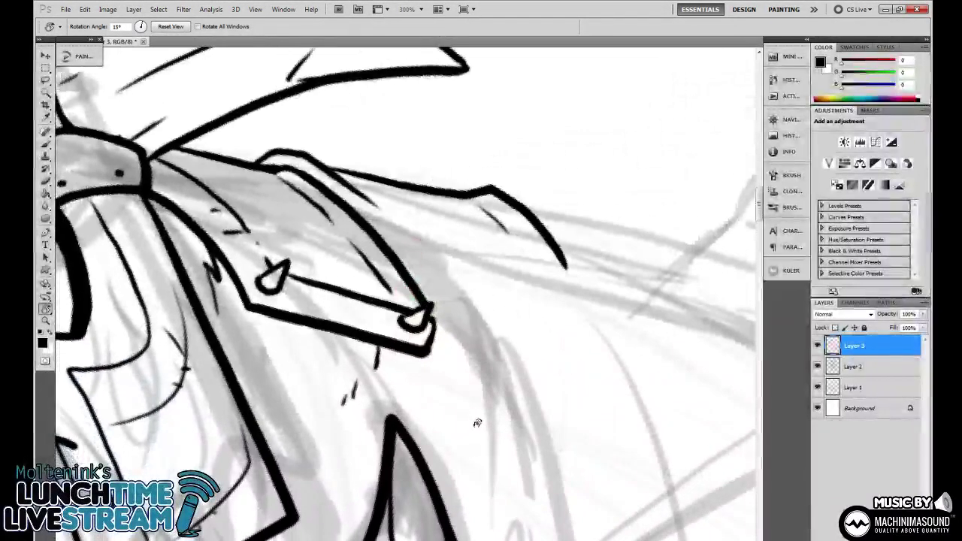
key(ctrl+minus)
key(ctrl+minus)
drag(521, 356, 608, 279)
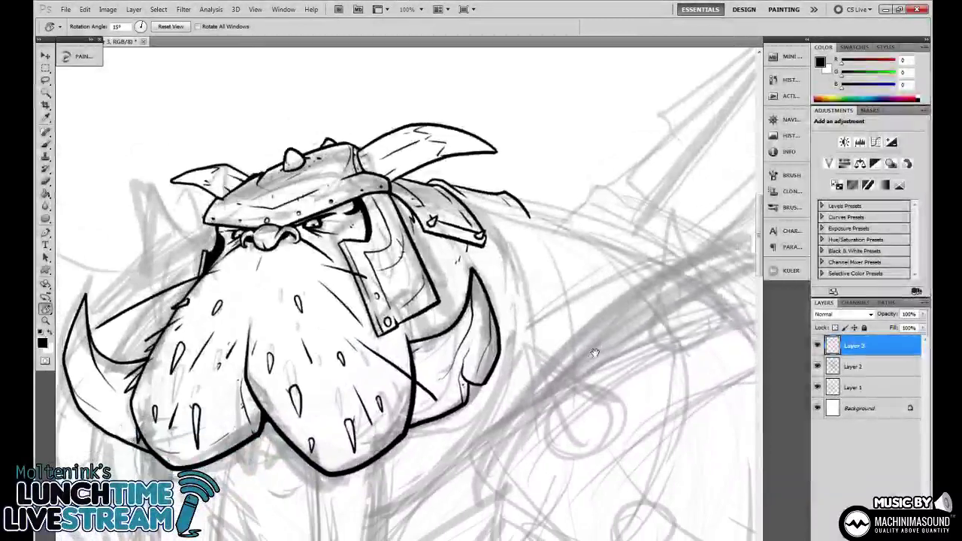
drag(593, 391, 611, 331)
scroll(608, 316, up, 1)
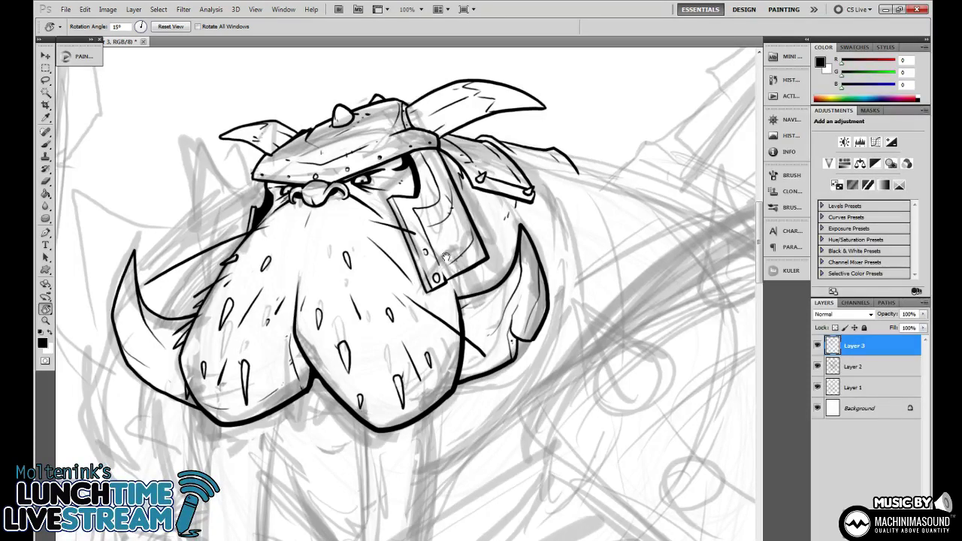
mouse_move(579, 337)
mouse_down()
mouse_move(597, 299)
mouse_move(587, 322)
mouse_up()
mouse_move(603, 288)
mouse_down()
mouse_move(589, 311)
mouse_move(597, 328)
mouse_move(619, 301)
mouse_move(548, 291)
mouse_move(604, 241)
mouse_up()
key(b)
scroll(590, 292, up, 5)
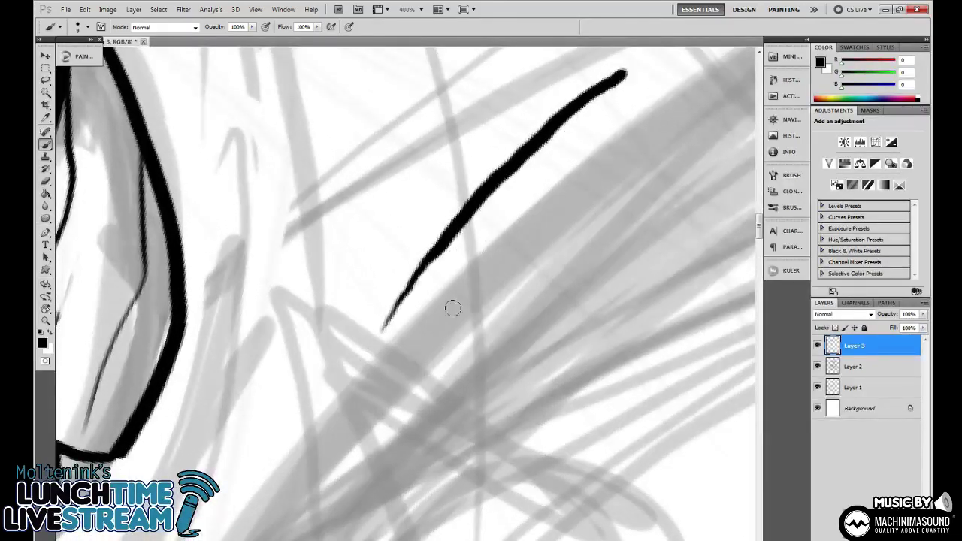
mouse_move(433, 344)
mouse_down()
mouse_move(573, 204)
mouse_move(735, 105)
mouse_up()
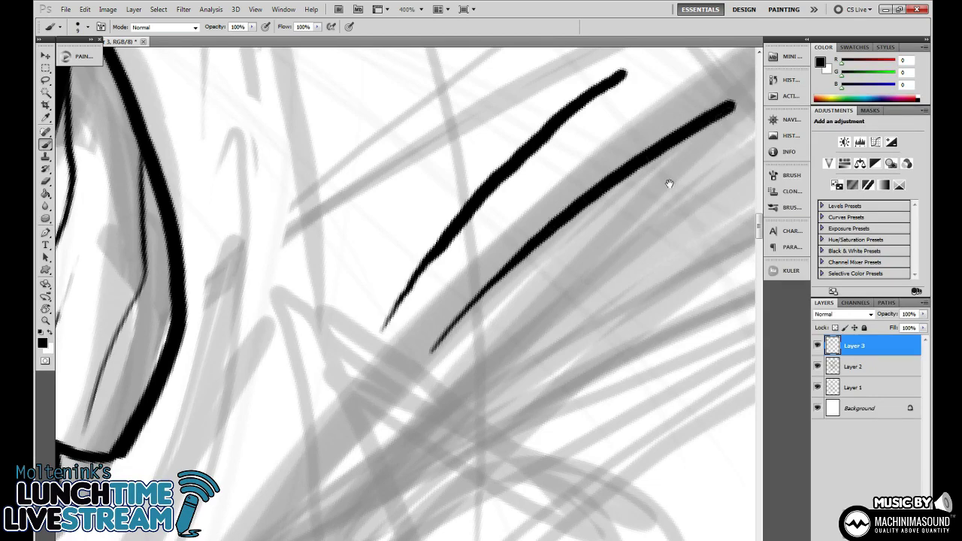
drag(669, 183, 483, 282)
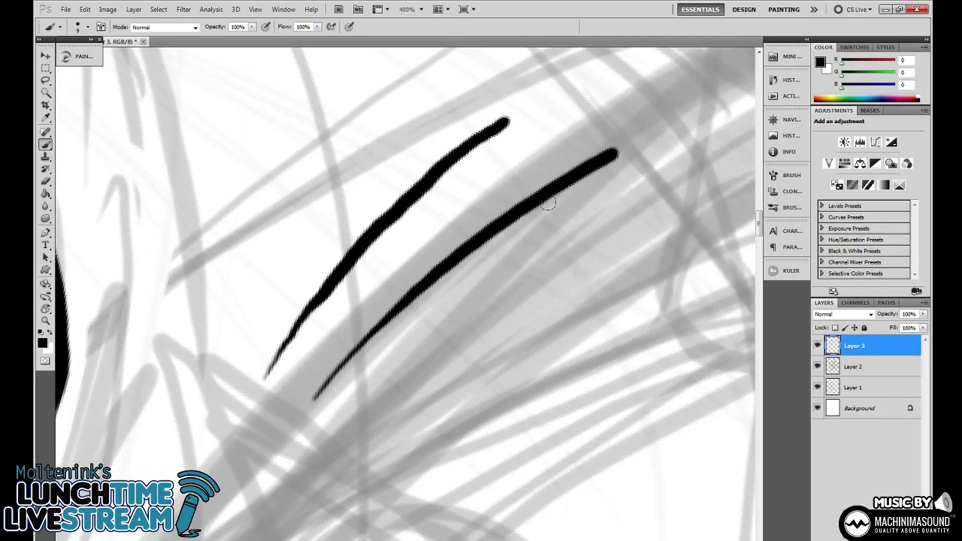
key(l)
mouse_move(527, 309)
mouse_down()
mouse_move(634, 161)
mouse_move(526, 308)
mouse_up()
key(Delete)
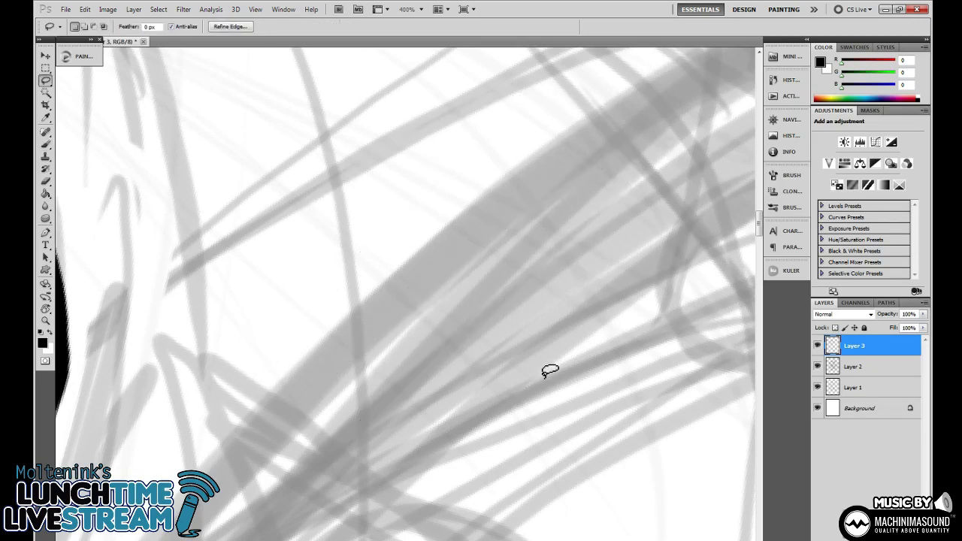
key(ctrl+d)
Ink the second neck flap's curved outer edge and straight lower edge, with thin inner lines parallel to both.
drag(385, 247, 493, 312)
drag(437, 236, 581, 416)
drag(447, 305, 522, 351)
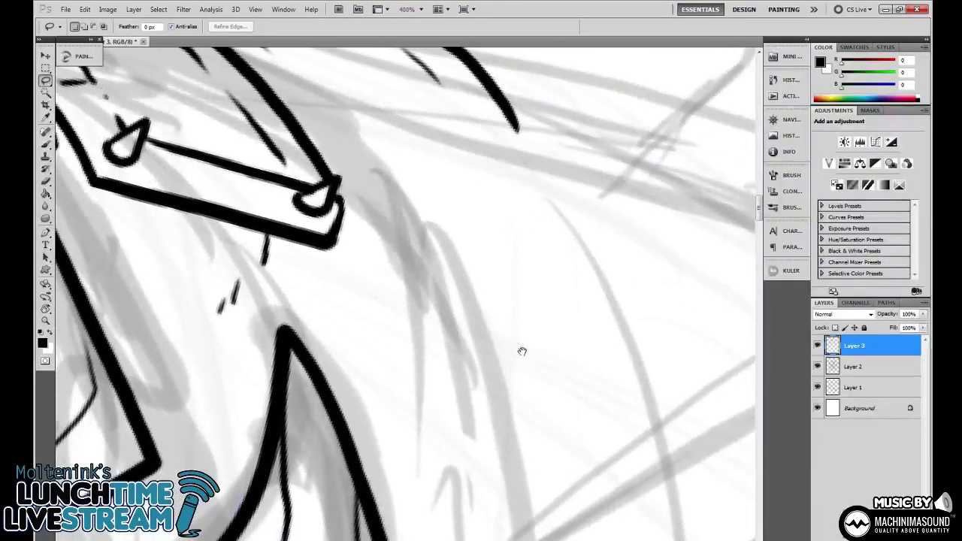
key(b)
drag(496, 288, 530, 340)
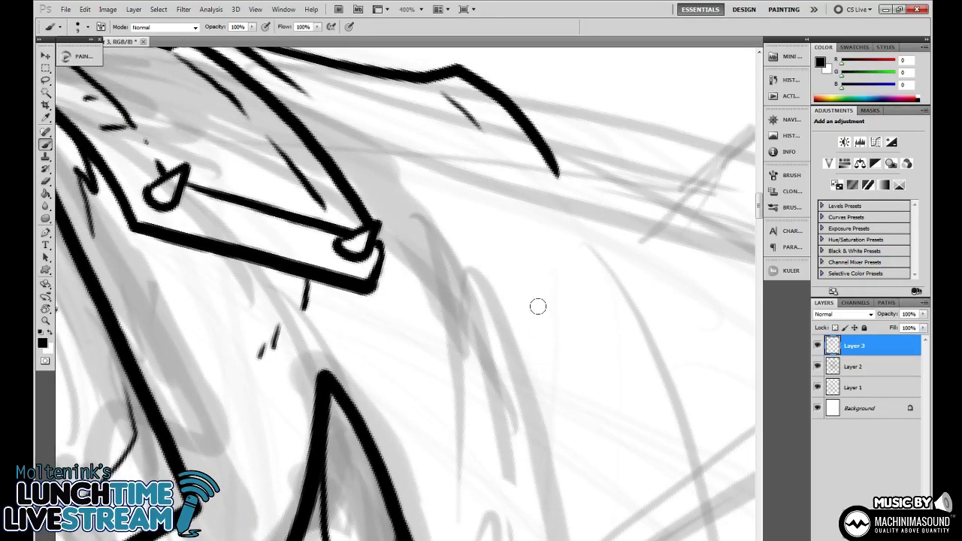
drag(530, 309, 520, 391)
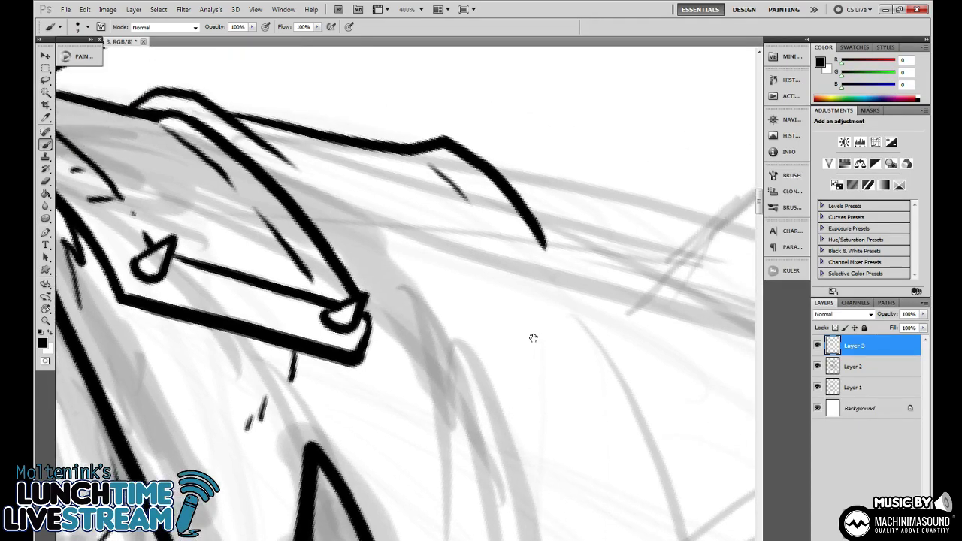
drag(533, 337, 533, 424)
drag(569, 303, 576, 378)
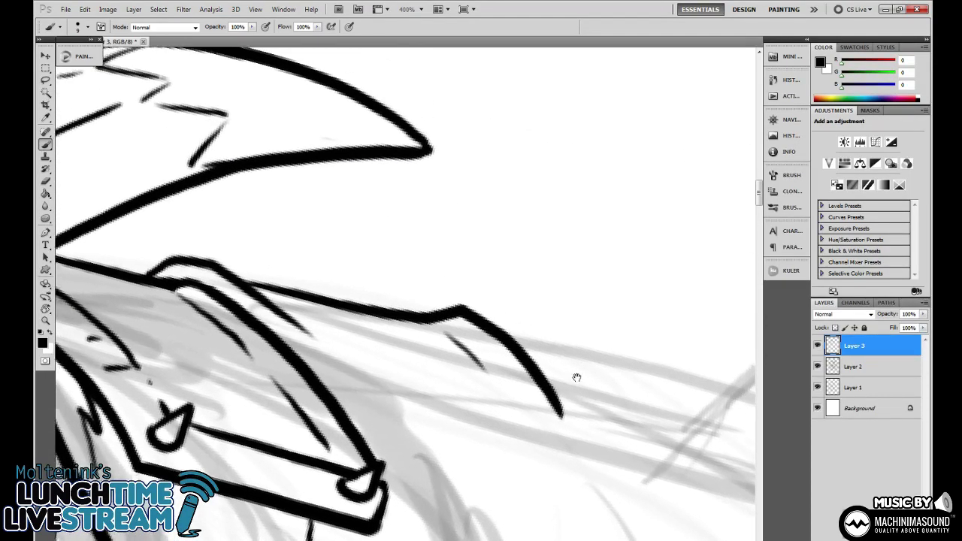
mouse_move(543, 314)
mouse_down()
mouse_move(595, 341)
mouse_move(588, 230)
mouse_move(385, 98)
mouse_up()
mouse_move(347, 262)
mouse_down()
mouse_move(548, 271)
mouse_move(515, 160)
mouse_up()
mouse_move(459, 143)
mouse_down()
mouse_move(519, 255)
mouse_move(396, 277)
mouse_up()
drag(316, 155, 368, 226)
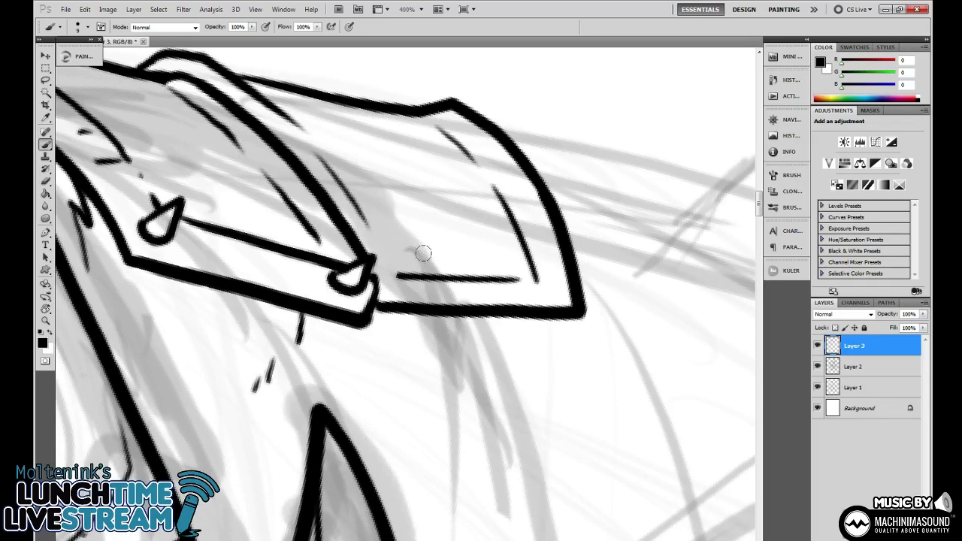
Ink two small studs at the ends of the second neck flap's lower edge and clean them up with the Eraser.
mouse_move(388, 286)
mouse_down()
mouse_move(404, 260)
mouse_move(392, 292)
mouse_move(388, 260)
mouse_up()
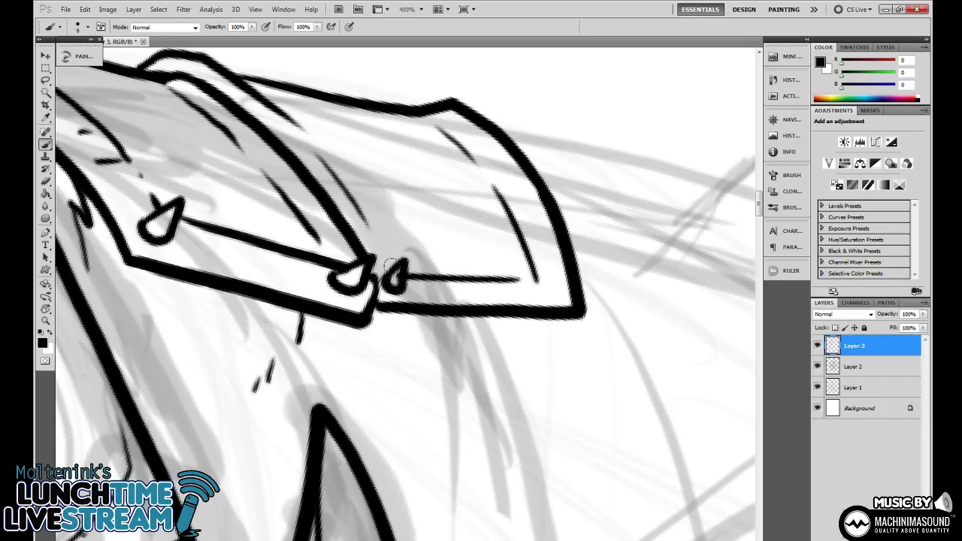
key(e)
key(b)
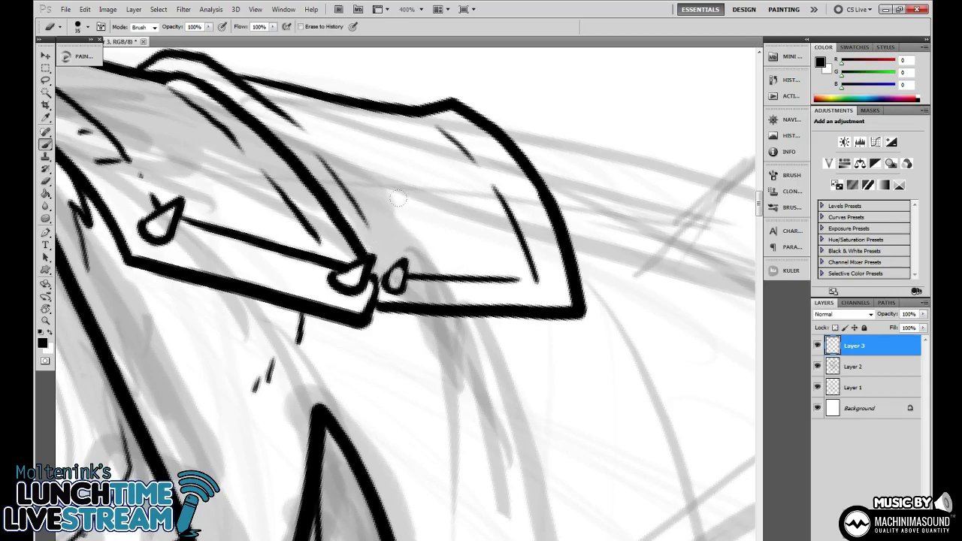
mouse_move(543, 280)
mouse_down()
mouse_move(570, 295)
mouse_move(547, 278)
mouse_up()
key(e)
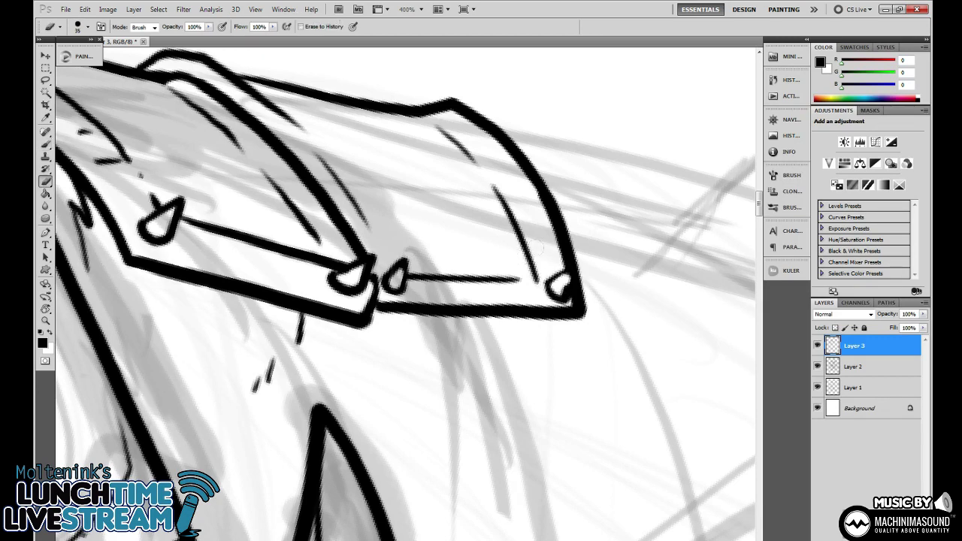
key(b)
Ink a thin neck contour line running down from the second flap behind the crescent horn.
key(ctrl+minus)
key(ctrl+minus)
key(ctrl+minus)
key(ctrl+minus)
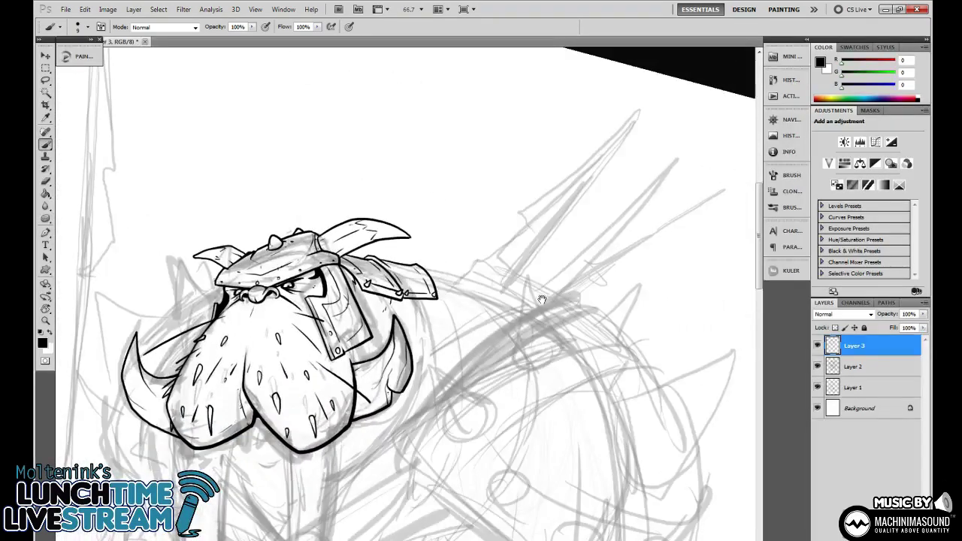
drag(542, 299, 570, 285)
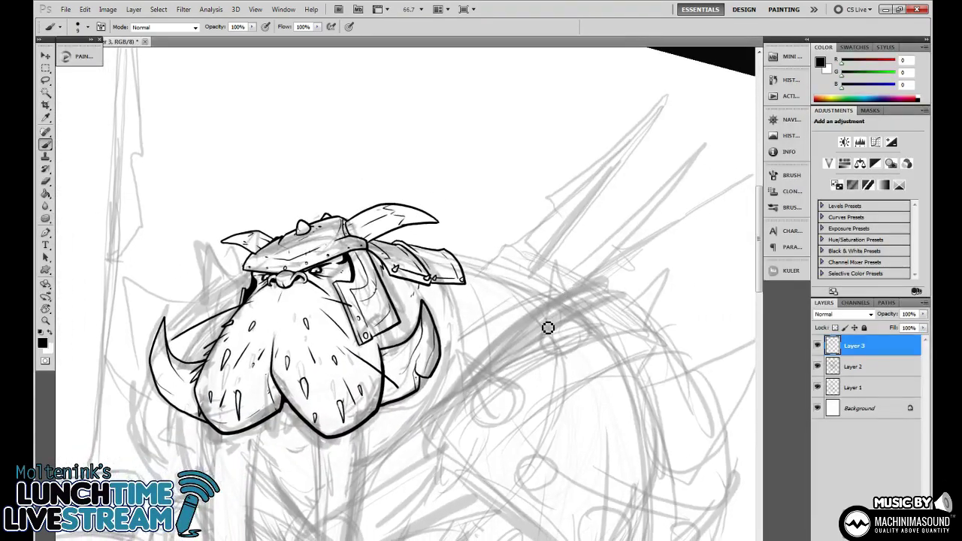
mouse_move(549, 331)
mouse_down()
mouse_move(541, 354)
mouse_move(535, 327)
mouse_move(534, 348)
mouse_up()
key(ctrl+plus)
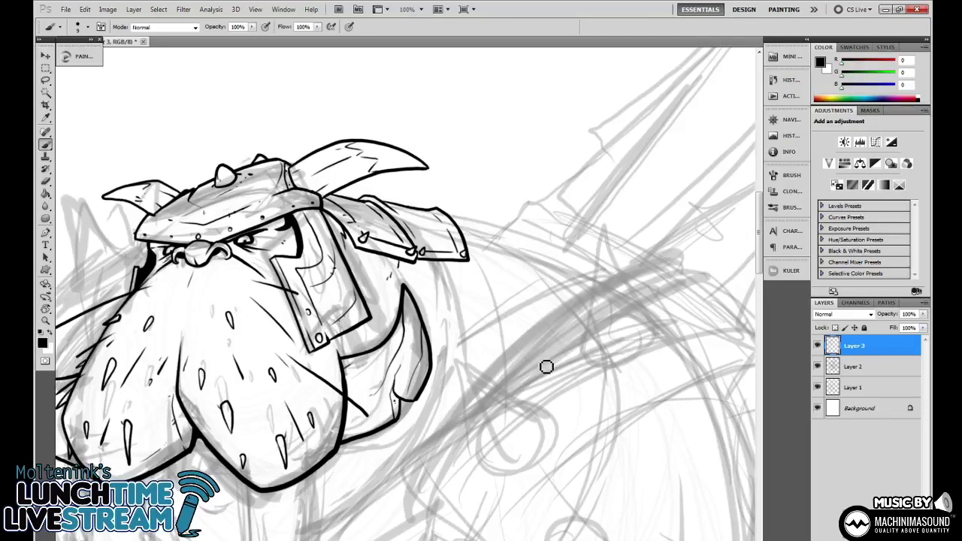
mouse_move(546, 363)
mouse_down()
mouse_move(556, 363)
mouse_move(526, 361)
mouse_move(536, 367)
mouse_move(562, 323)
mouse_up()
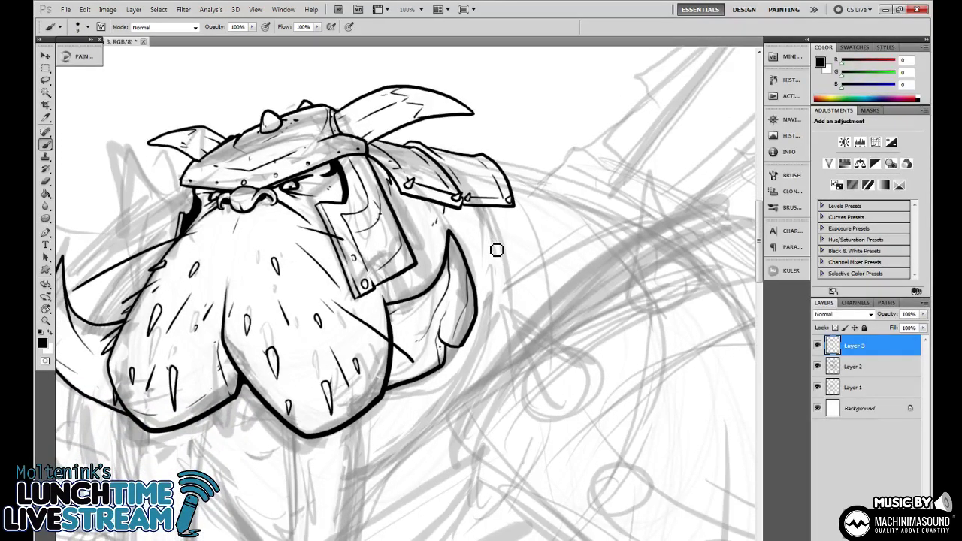
drag(501, 314, 511, 266)
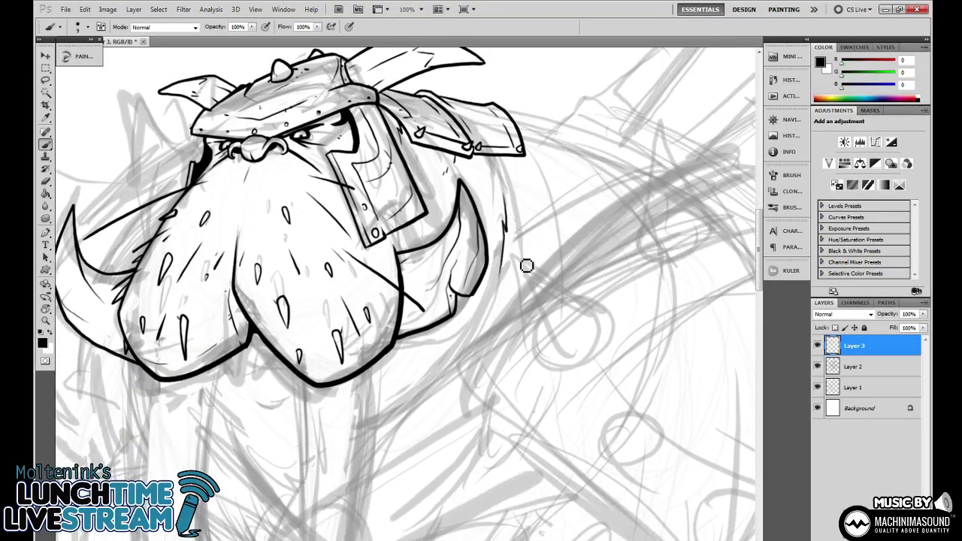
mouse_move(538, 371)
mouse_down()
mouse_move(559, 330)
mouse_move(547, 367)
mouse_up()
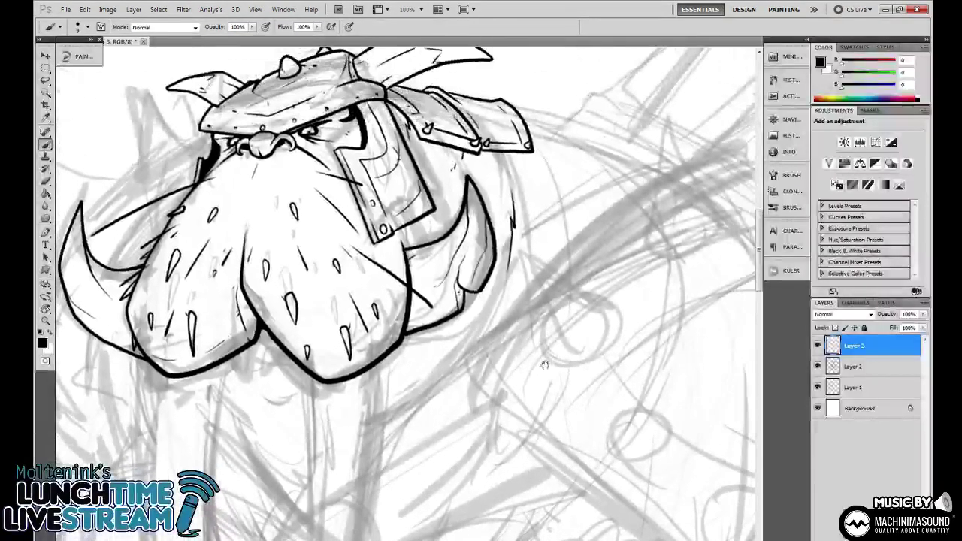
drag(544, 310, 569, 324)
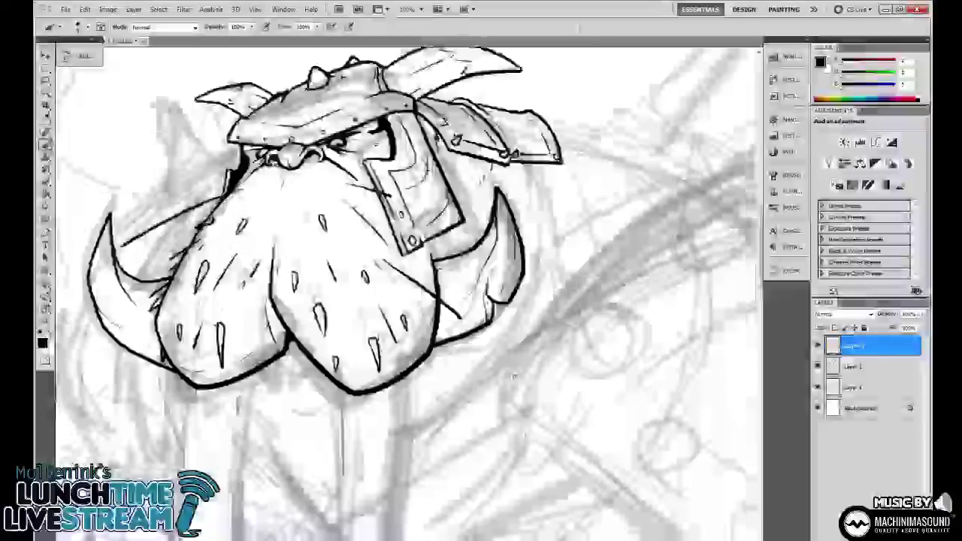
Ink the outline of the long tusk below the larger muzzle lobe, closing both edges at a pointed tip.
drag(515, 376, 556, 234)
mouse_move(407, 242)
mouse_down()
mouse_move(416, 113)
mouse_move(397, 485)
mouse_up()
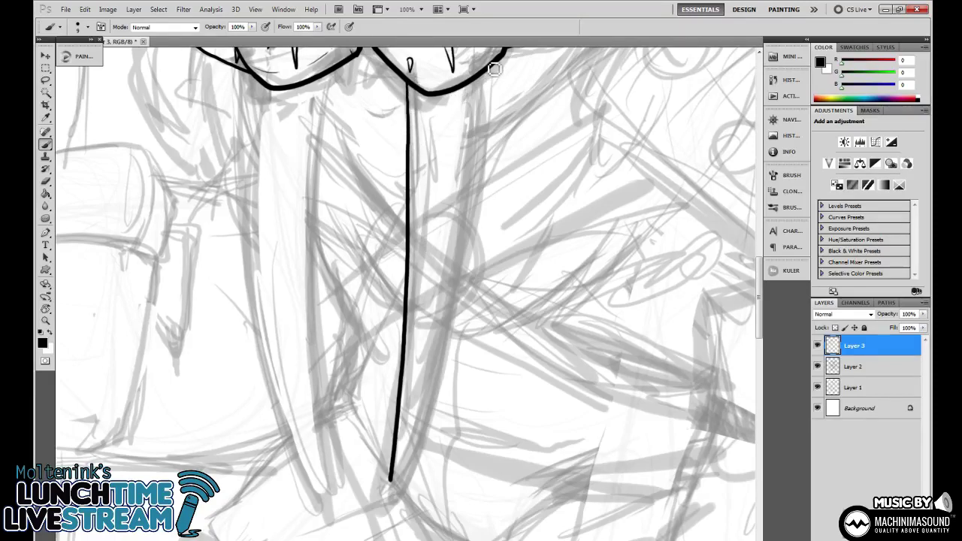
mouse_move(490, 67)
mouse_down()
mouse_move(457, 346)
mouse_move(398, 486)
mouse_up()
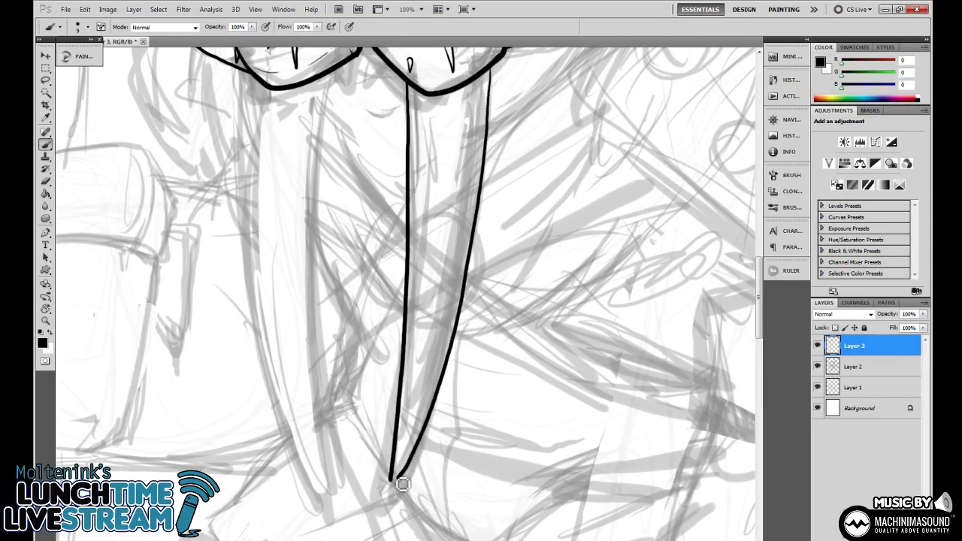
drag(441, 272, 430, 312)
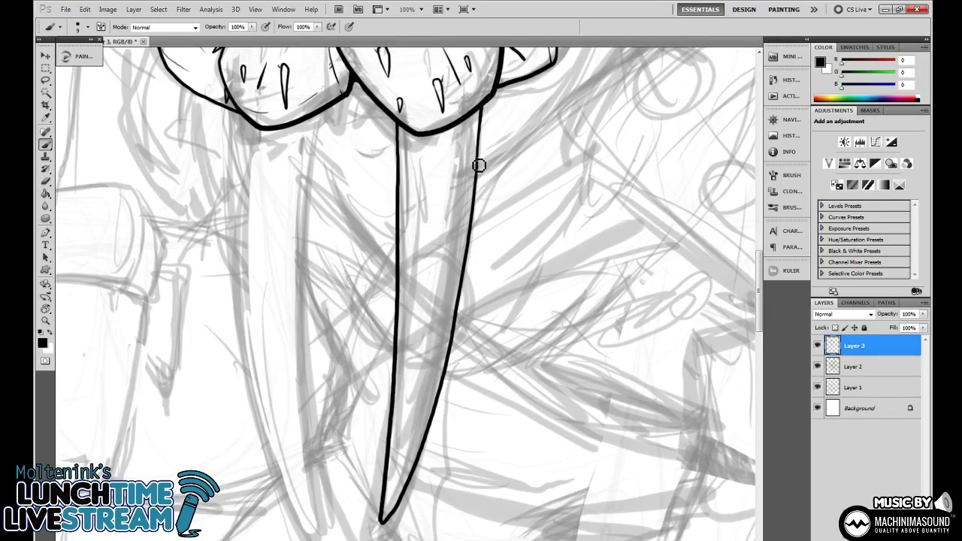
Ink a thin line along the tusk's outer edge and fine grain lines down its inner side.
drag(479, 165, 429, 417)
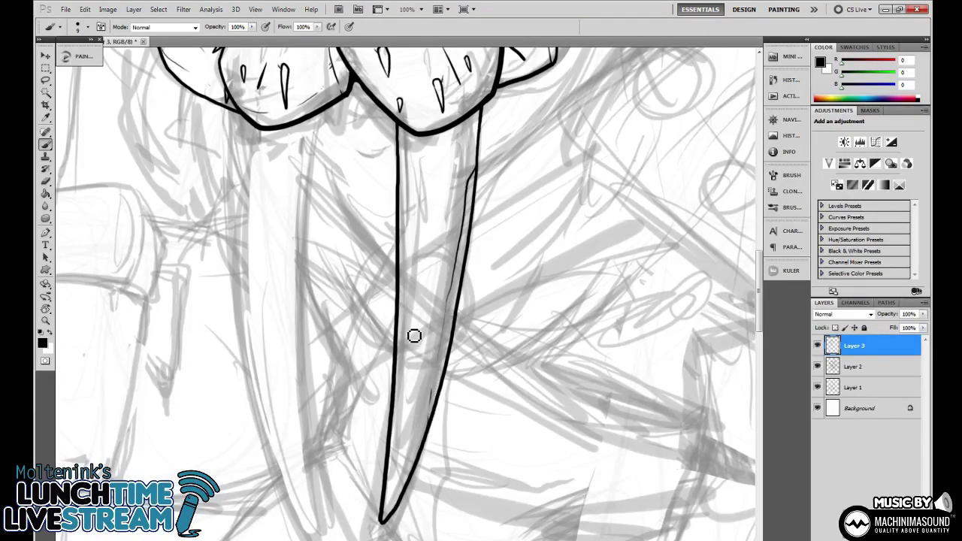
mouse_move(410, 311)
mouse_down()
mouse_move(418, 258)
mouse_move(459, 143)
mouse_up()
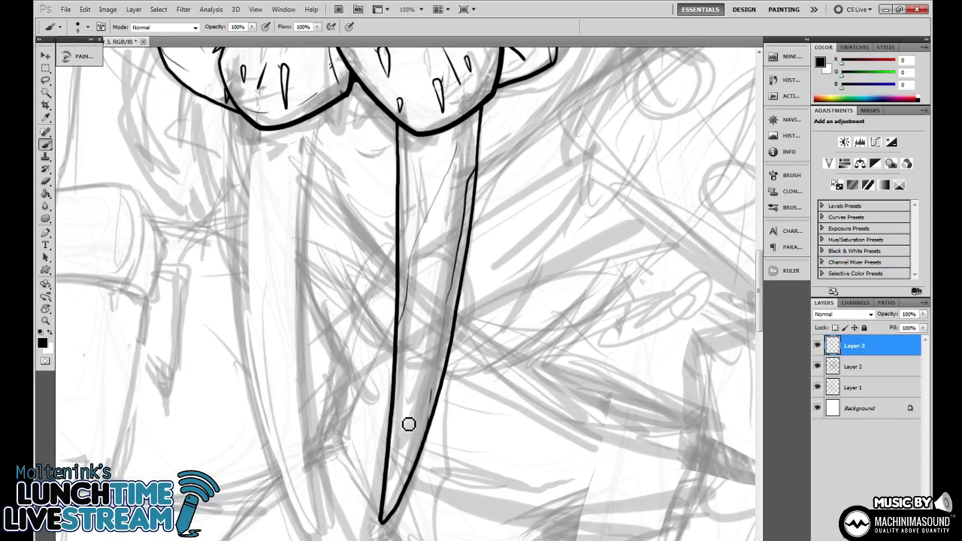
mouse_move(395, 410)
mouse_down()
mouse_move(406, 436)
mouse_move(400, 488)
mouse_up()
drag(402, 370, 424, 315)
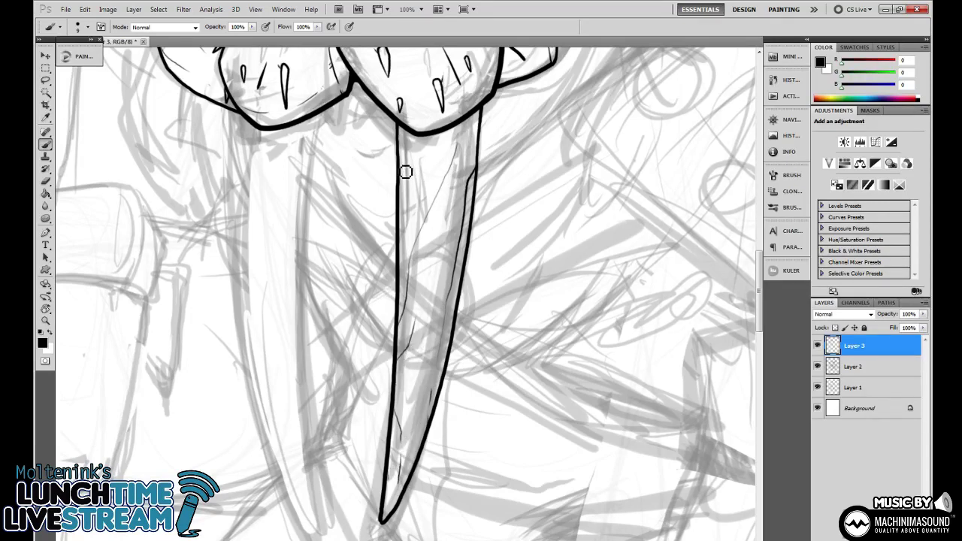
drag(417, 158, 403, 180)
Ink a small chip into the tusk's outer edge just below the muzzle, erasing the outline where it breaks.
drag(465, 132, 436, 199)
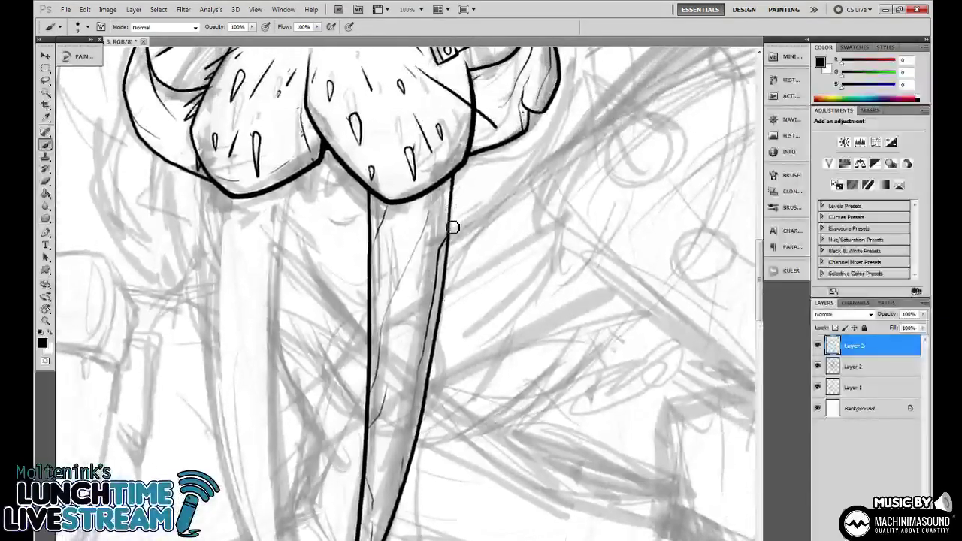
key(e)
key(b)
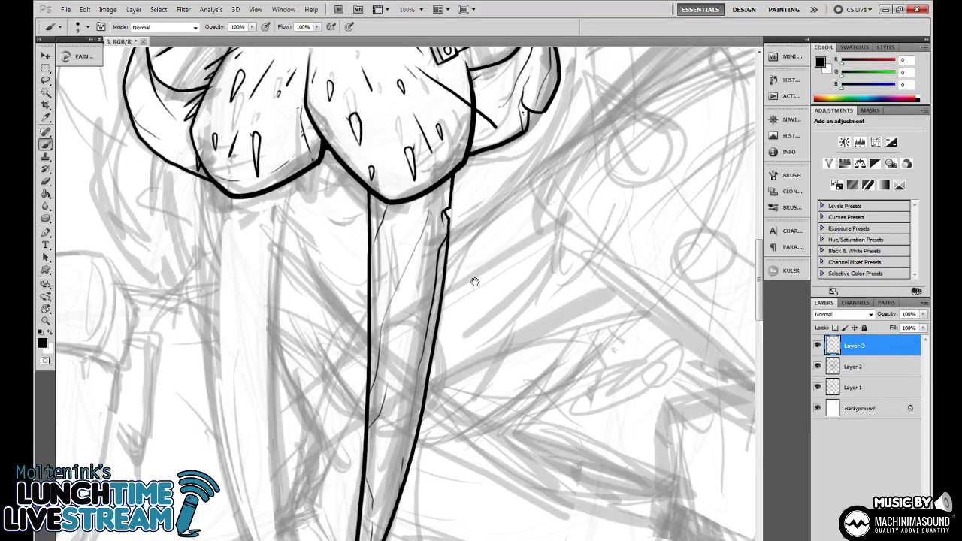
Cut a small chip into the inked tusk's inner edge about halfway down, erasing the outline and inking the notch.
drag(476, 282, 539, 167)
key(e)
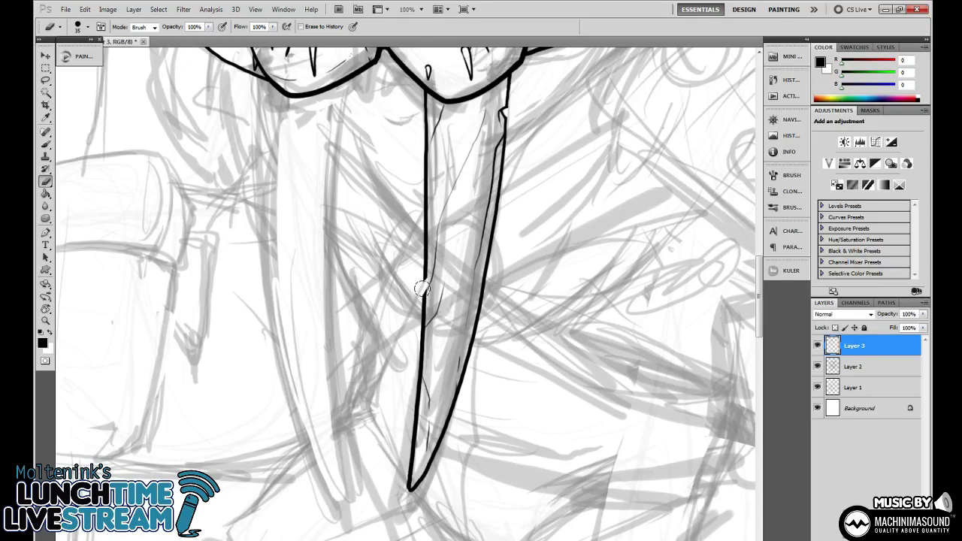
key(b)
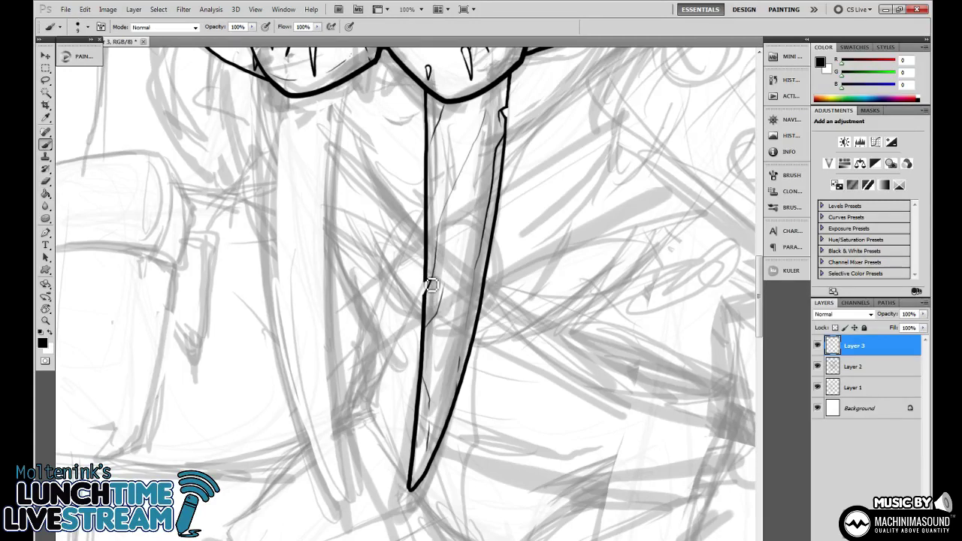
scroll(446, 235, up, 5)
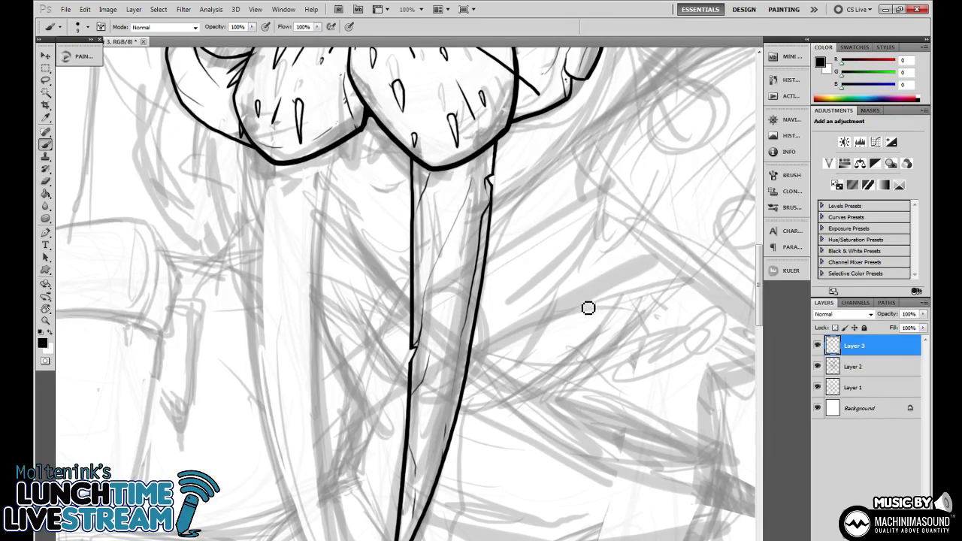
mouse_move(536, 267)
mouse_down()
mouse_move(595, 320)
mouse_move(604, 275)
mouse_move(640, 289)
mouse_up()
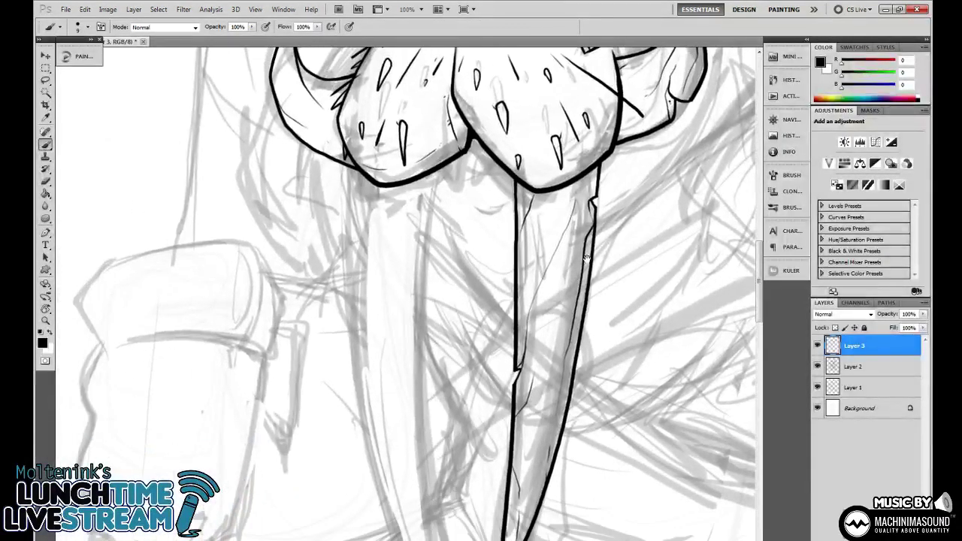
Ink the outline of the second tusk below the smaller muzzle lobe, curving both edges down to a pointed tip.
mouse_move(586, 258)
mouse_down()
mouse_move(583, 309)
mouse_move(541, 218)
mouse_up()
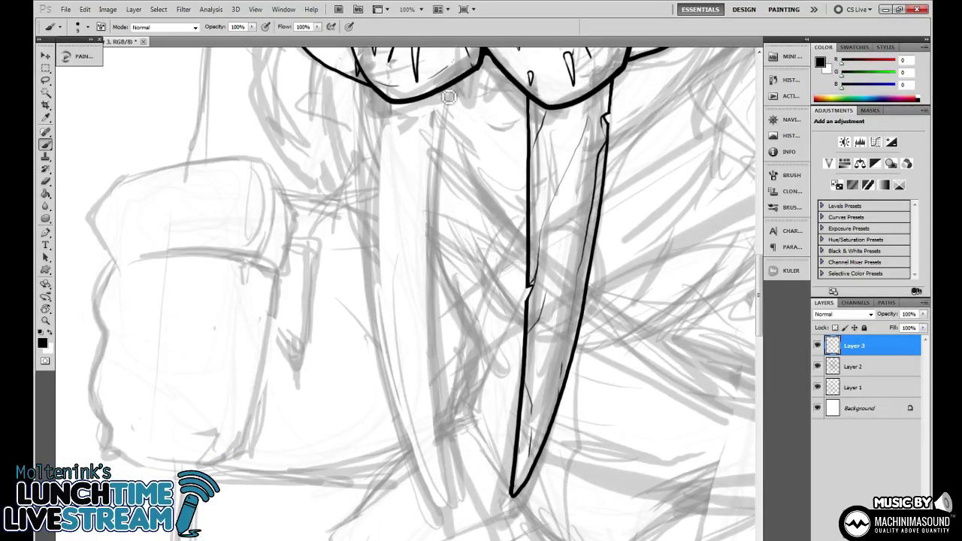
mouse_move(450, 89)
mouse_down()
mouse_move(443, 210)
mouse_move(453, 493)
mouse_up()
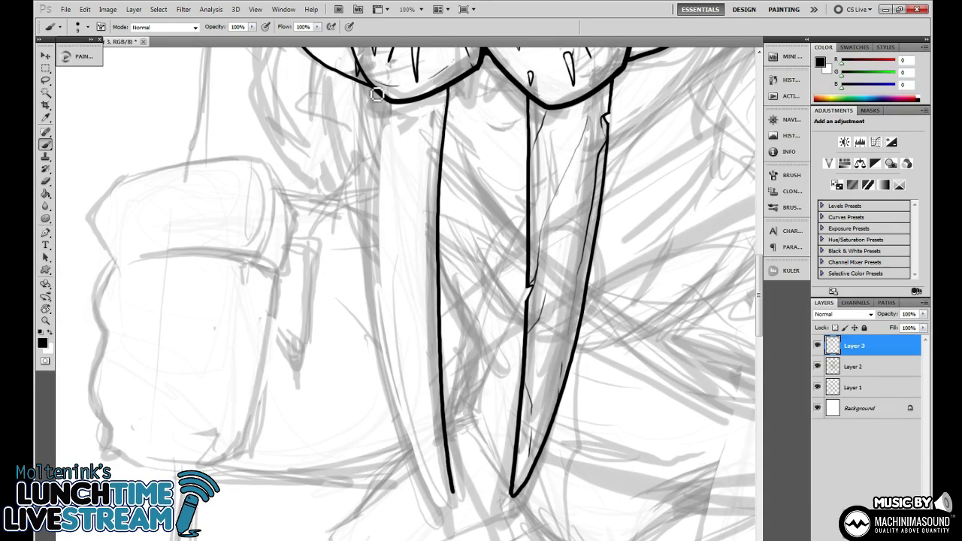
mouse_move(377, 94)
mouse_down()
mouse_move(378, 223)
mouse_move(393, 328)
mouse_move(454, 496)
mouse_up()
scroll(450, 485, down, 2)
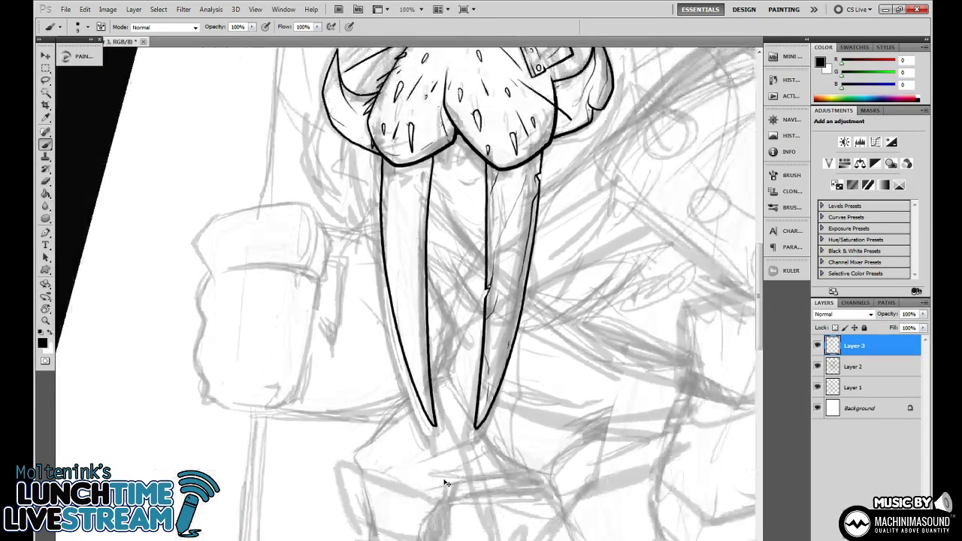
scroll(578, 376, up, 1)
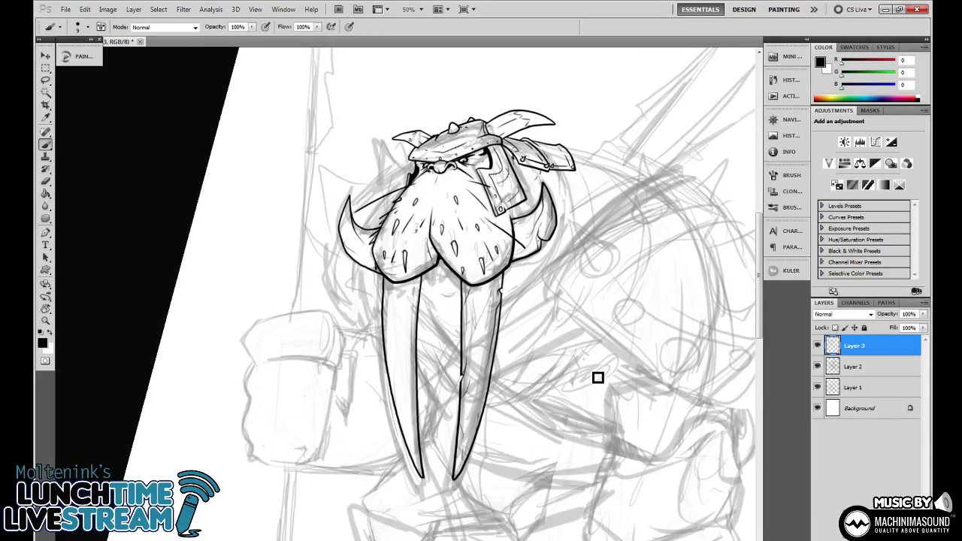
Ink thin grain and crack lines down the length of the second tusk, inside both edges.
key(ctrl+plus)
key(ctrl+plus)
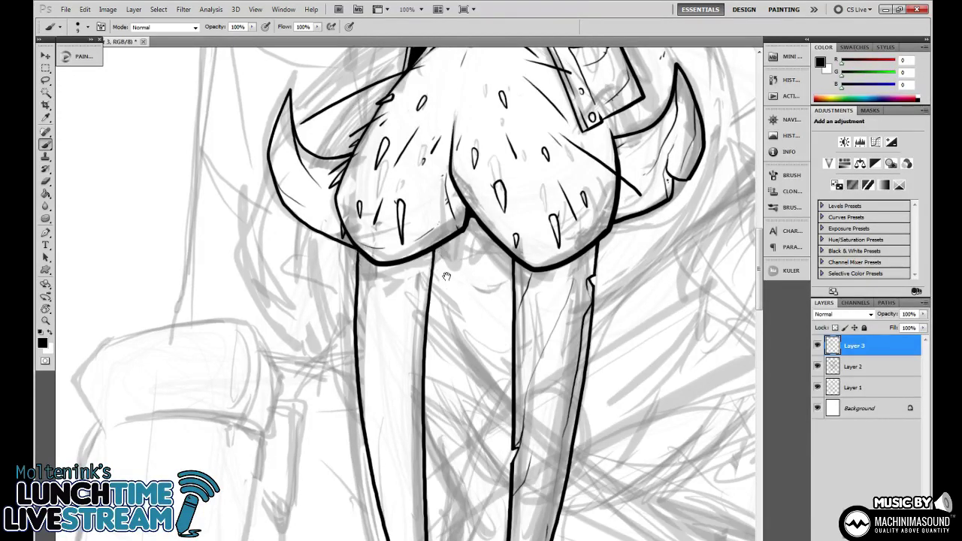
mouse_move(447, 276)
mouse_down()
mouse_move(424, 267)
mouse_move(412, 379)
mouse_move(368, 196)
mouse_move(376, 198)
mouse_move(414, 334)
mouse_move(421, 413)
mouse_up()
drag(459, 354, 471, 302)
mouse_move(378, 190)
mouse_down()
mouse_move(432, 443)
mouse_move(447, 467)
mouse_move(425, 458)
mouse_up()
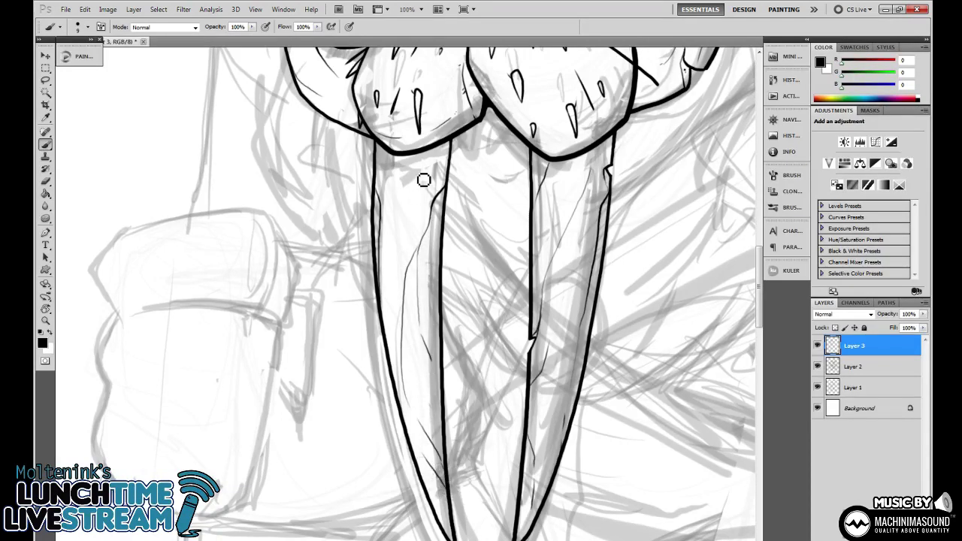
mouse_move(584, 293)
mouse_down()
mouse_move(518, 319)
mouse_move(507, 363)
mouse_move(560, 250)
mouse_move(568, 337)
mouse_up()
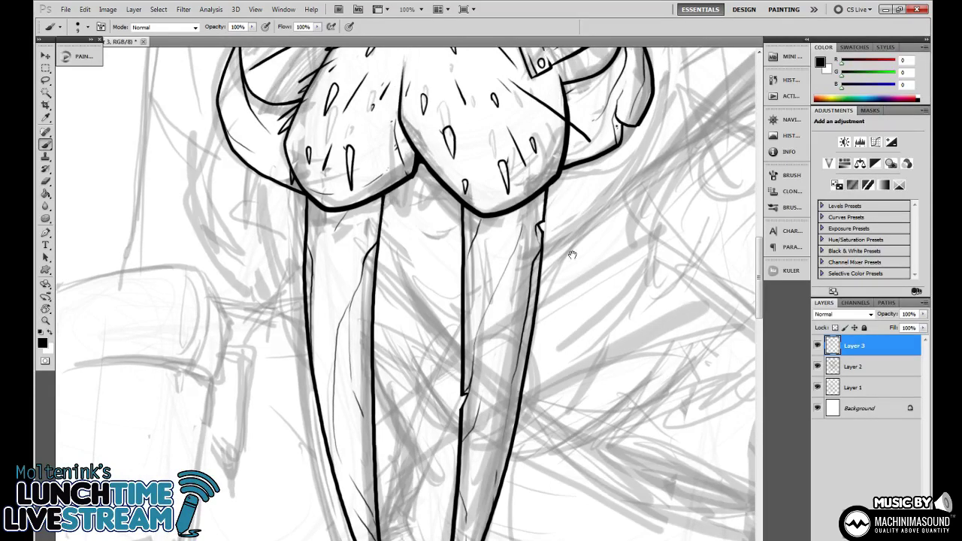
Cut a small chip into the second tusk's inner edge near the muzzle, erasing the outline and inking the notch.
drag(573, 255, 543, 287)
drag(358, 292, 365, 284)
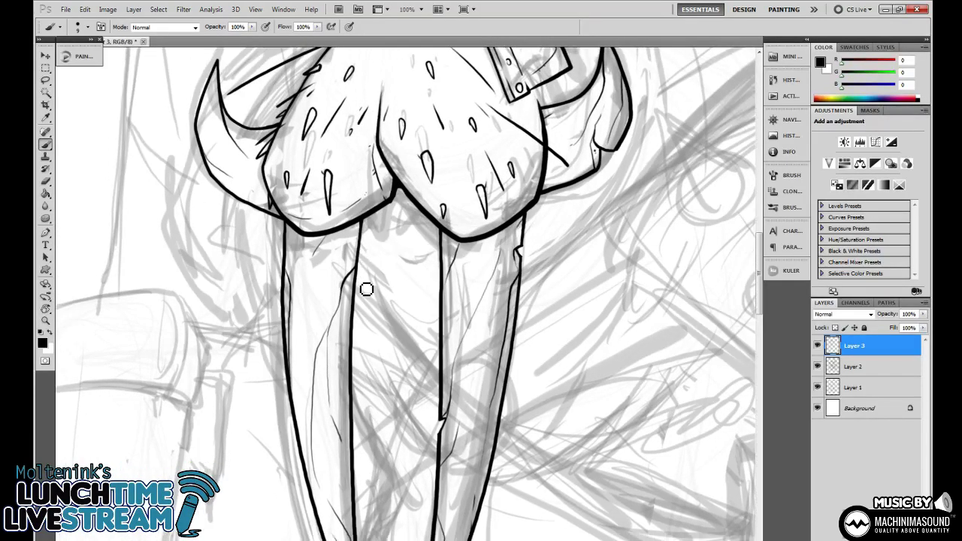
key(e)
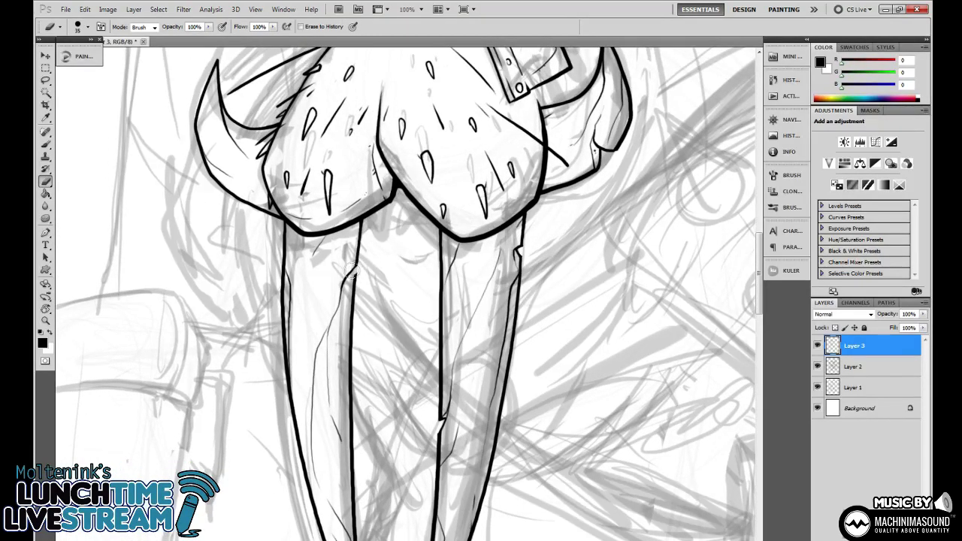
key(b)
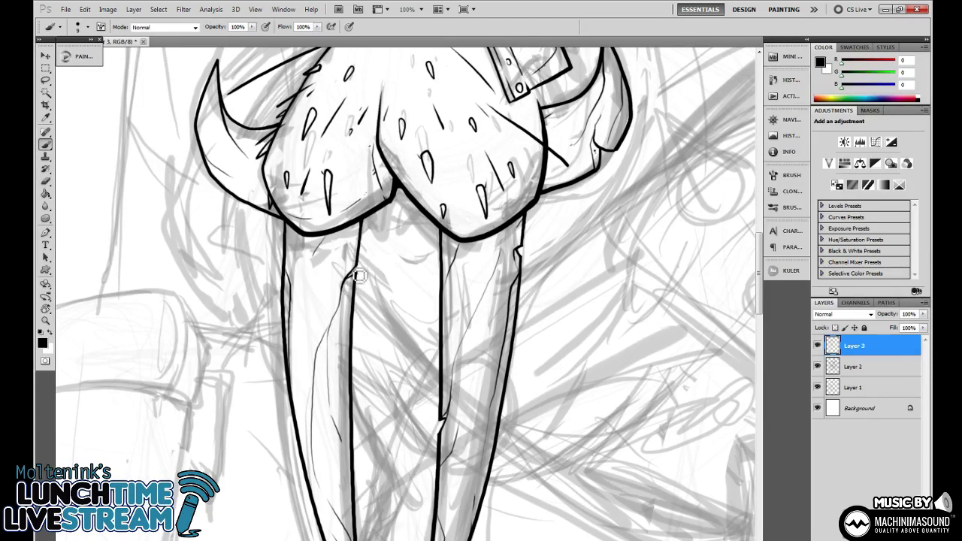
drag(350, 281, 362, 262)
Erase the second tusk's tip and redraw it shorter with a jagged chip and a break line across it.
drag(504, 322, 519, 194)
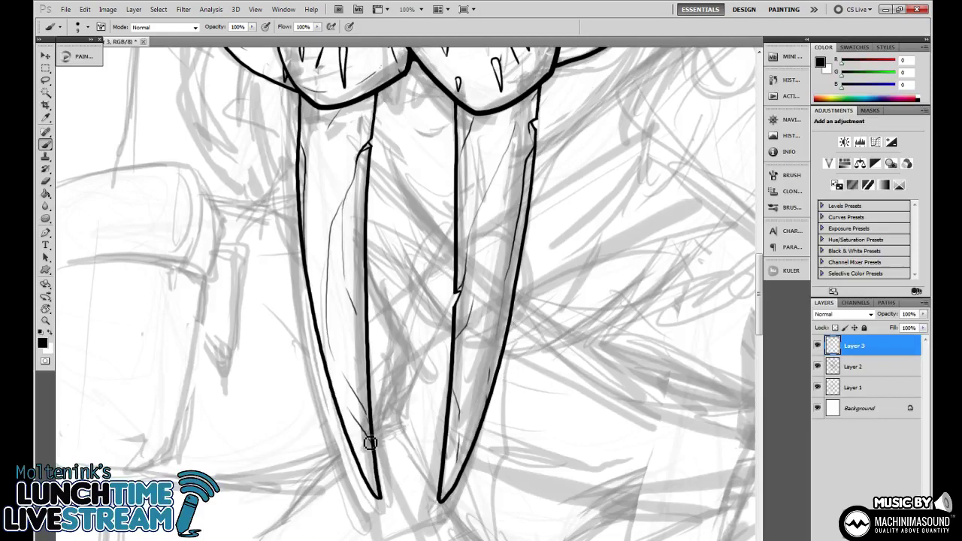
key(e)
mouse_move(370, 444)
mouse_down()
mouse_move(343, 471)
mouse_move(389, 499)
mouse_up()
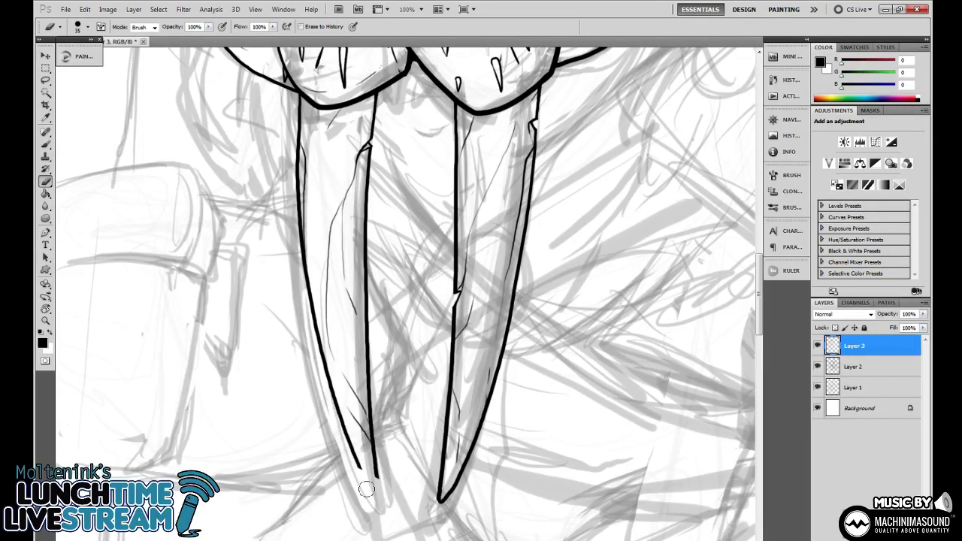
drag(561, 394, 571, 321)
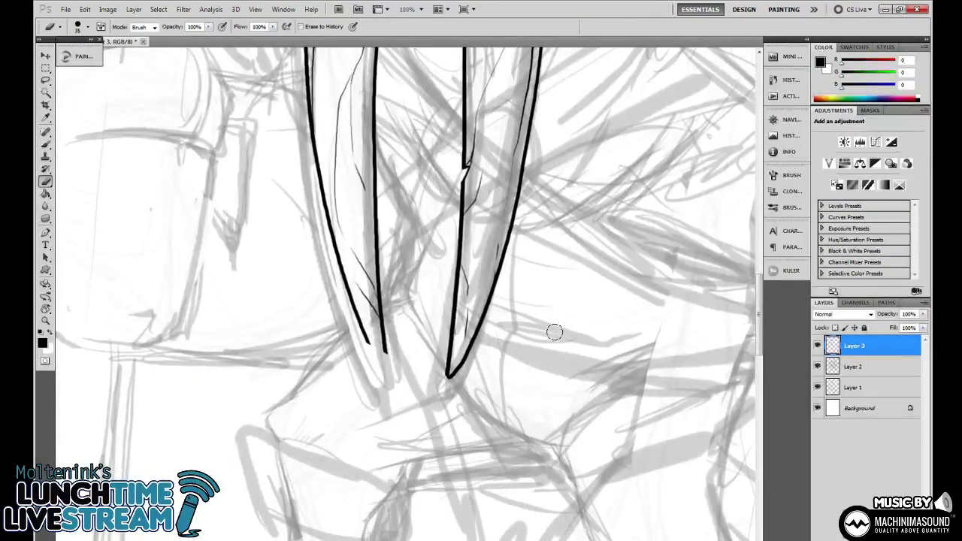
key(ctrl+plus)
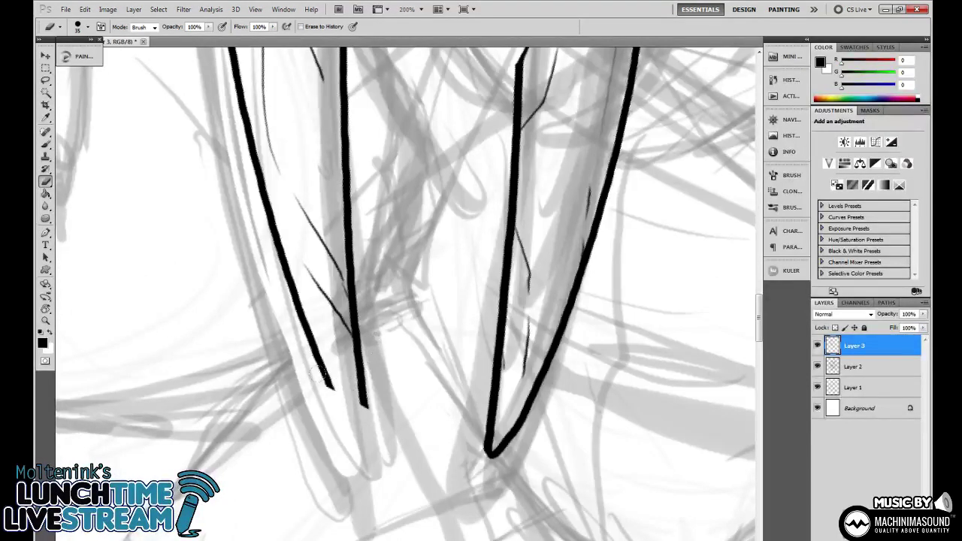
key(b)
mouse_move(327, 382)
mouse_down()
mouse_move(367, 405)
mouse_move(335, 404)
mouse_move(341, 397)
mouse_move(335, 404)
mouse_move(370, 450)
mouse_move(367, 397)
mouse_move(371, 445)
mouse_move(336, 391)
mouse_up()
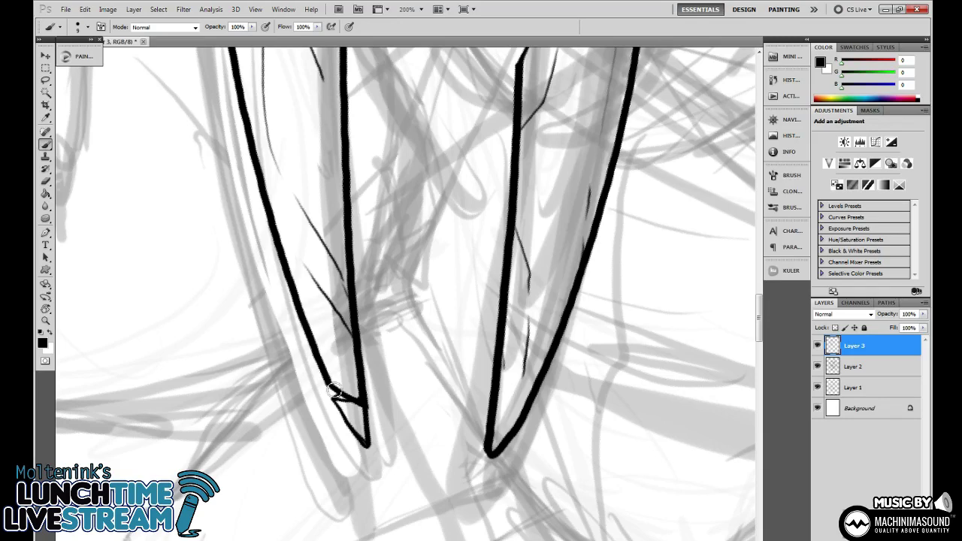
key(e)
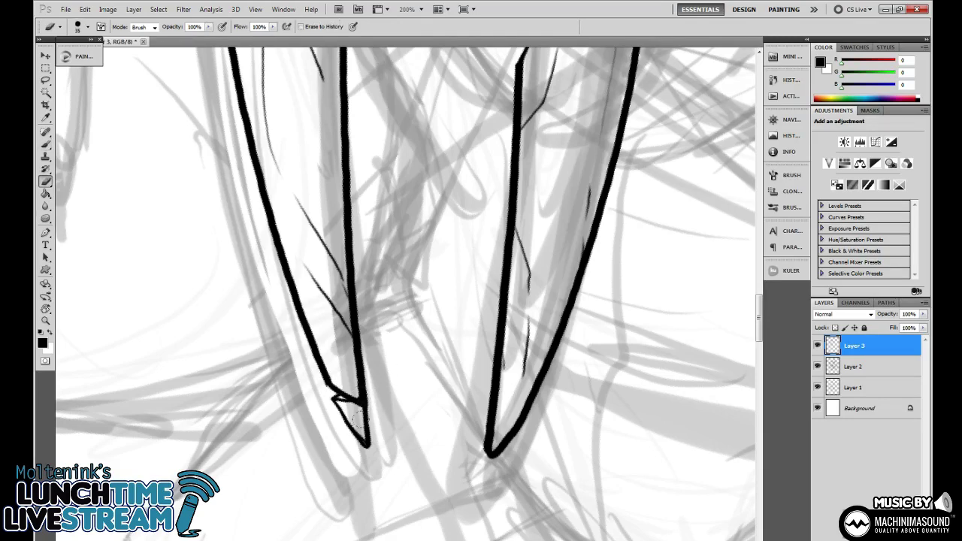
key(b)
drag(568, 298, 574, 378)
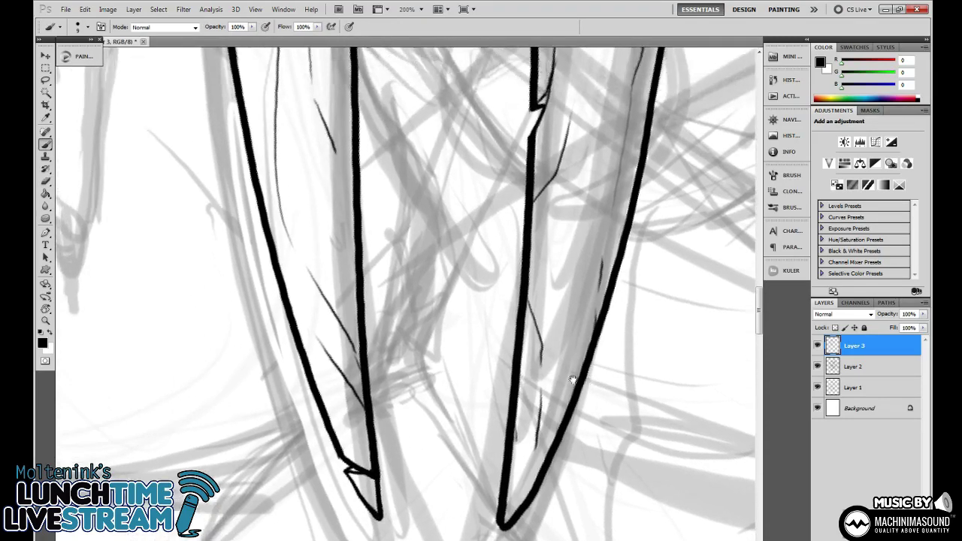
drag(442, 422, 442, 471)
drag(583, 321, 555, 245)
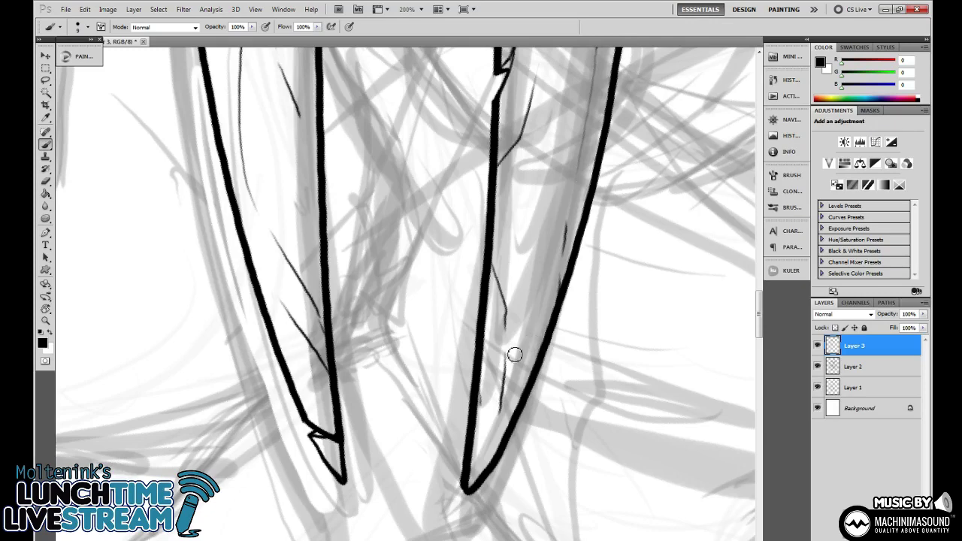
key(ctrl+minus)
key(ctrl+minus)
drag(534, 288, 537, 410)
drag(530, 293, 529, 350)
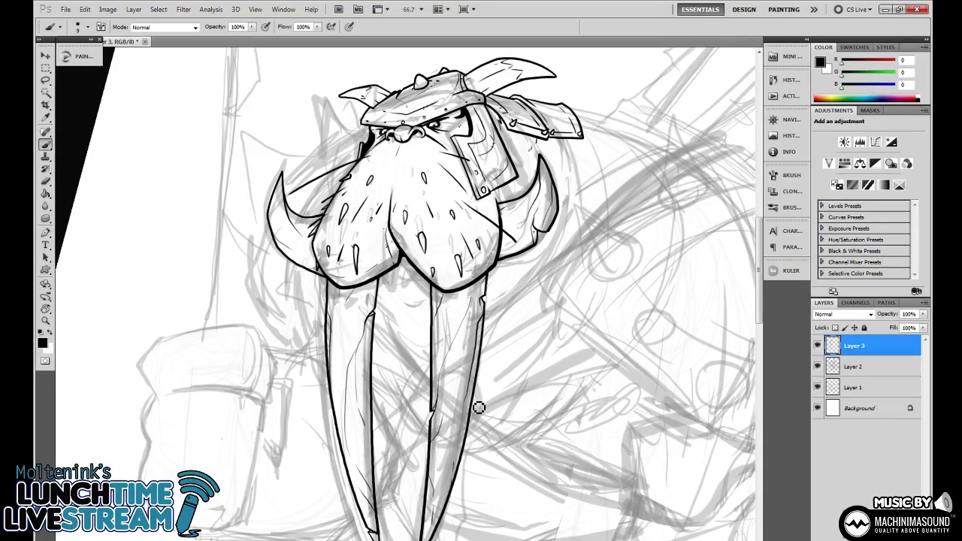
Ink one larger rounded tooth and two small pointed teeth in the gap between the muzzle lobes.
key(ctrl+plus)
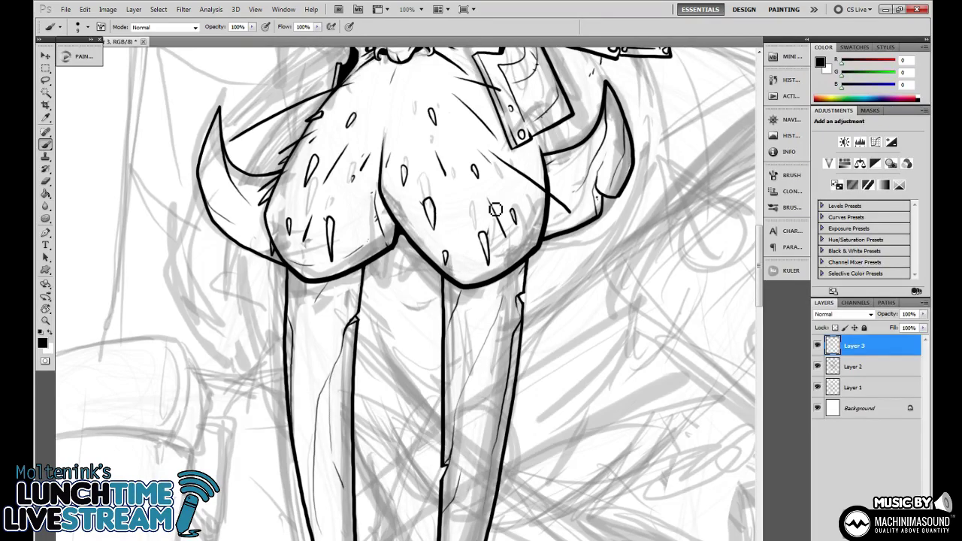
key(ctrl+plus)
key(ctrl+plus)
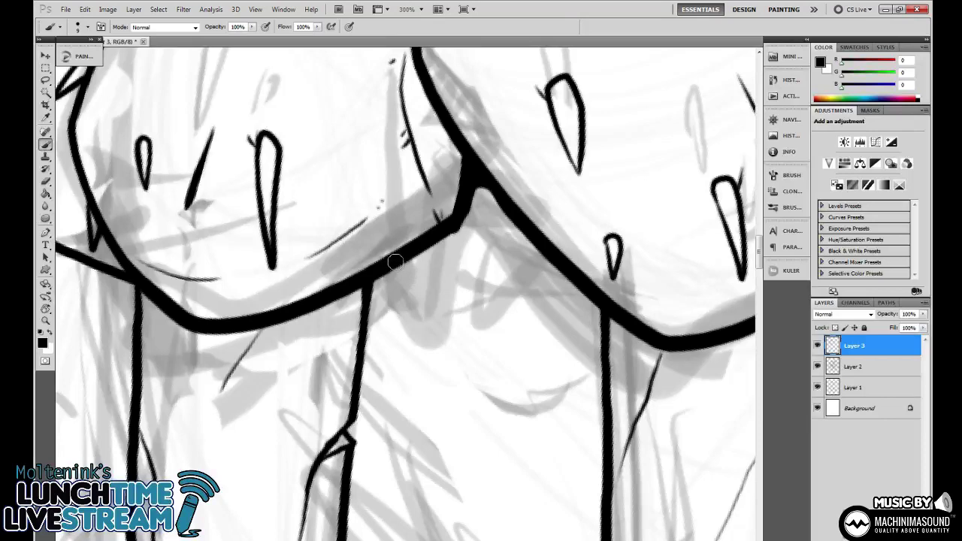
mouse_move(396, 262)
mouse_down()
mouse_move(418, 303)
mouse_move(436, 302)
mouse_move(452, 230)
mouse_up()
key(ctrl+z)
mouse_move(394, 263)
mouse_down()
mouse_move(438, 313)
mouse_move(451, 309)
mouse_move(472, 190)
mouse_move(492, 264)
mouse_move(528, 238)
mouse_move(549, 324)
mouse_move(585, 280)
mouse_up()
key(ctrl+minus)
key(ctrl+minus)
key(ctrl+minus)
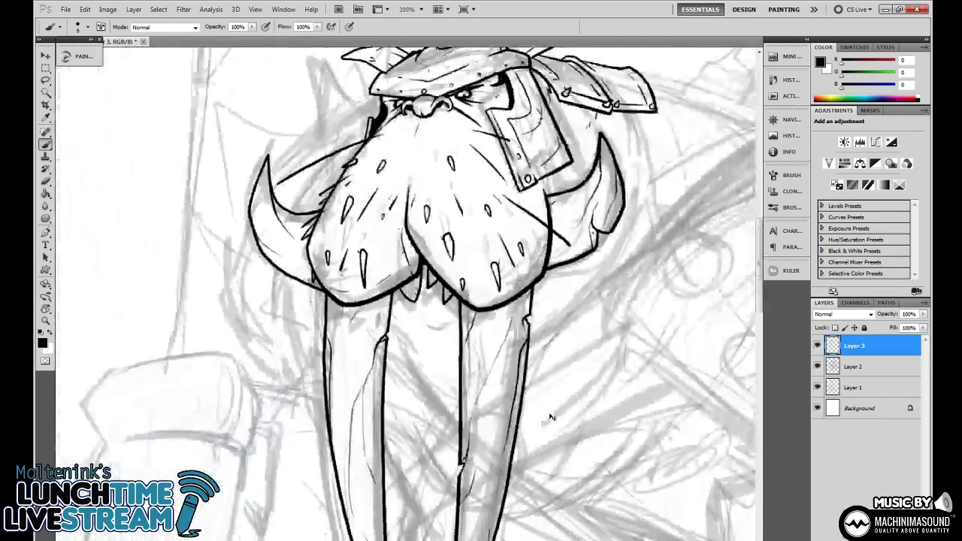
key(ctrl+minus)
key(ctrl+minus)
key(ctrl+plus)
key(ctrl+plus)
key(ctrl+plus)
key(ctrl+plus)
key(ctrl+plus)
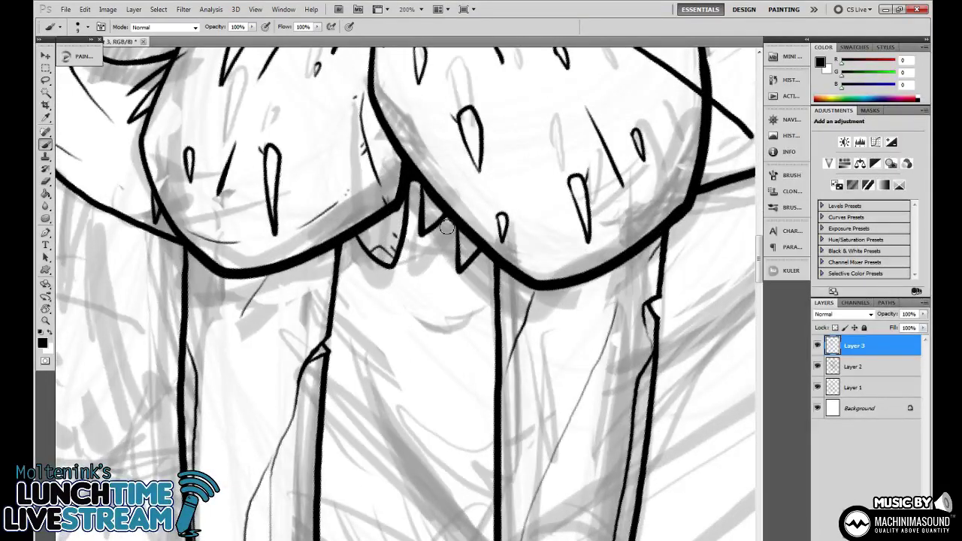
drag(456, 224, 460, 271)
Ink a curved lower lip line beneath the teeth and fill the mouth opening around them solid black.
drag(490, 307, 543, 283)
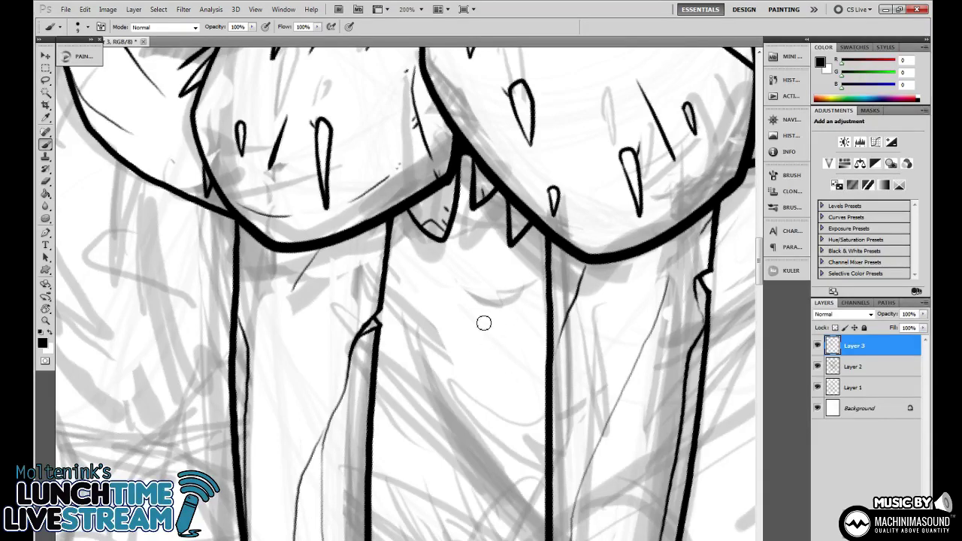
mouse_move(395, 219)
mouse_down()
mouse_move(457, 264)
mouse_move(530, 240)
mouse_up()
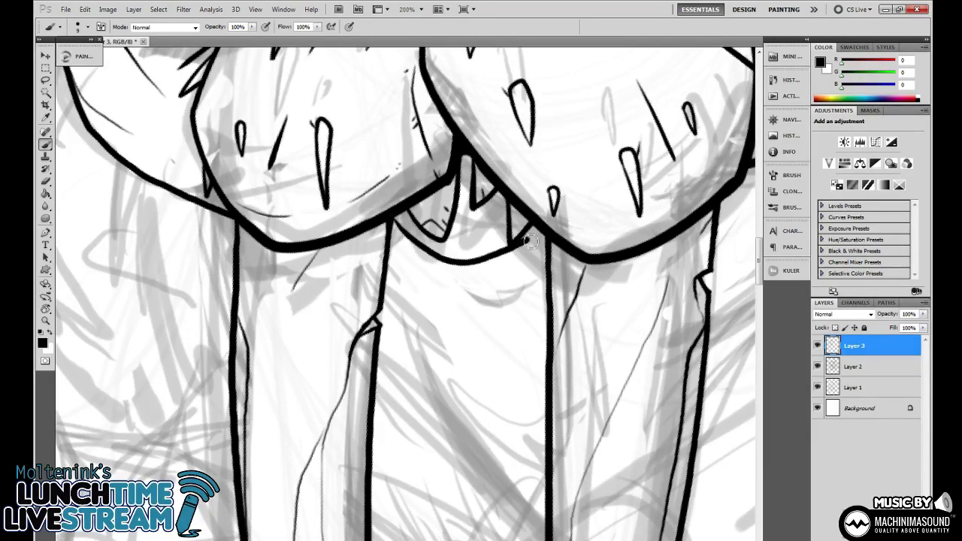
key(ctrl+z)
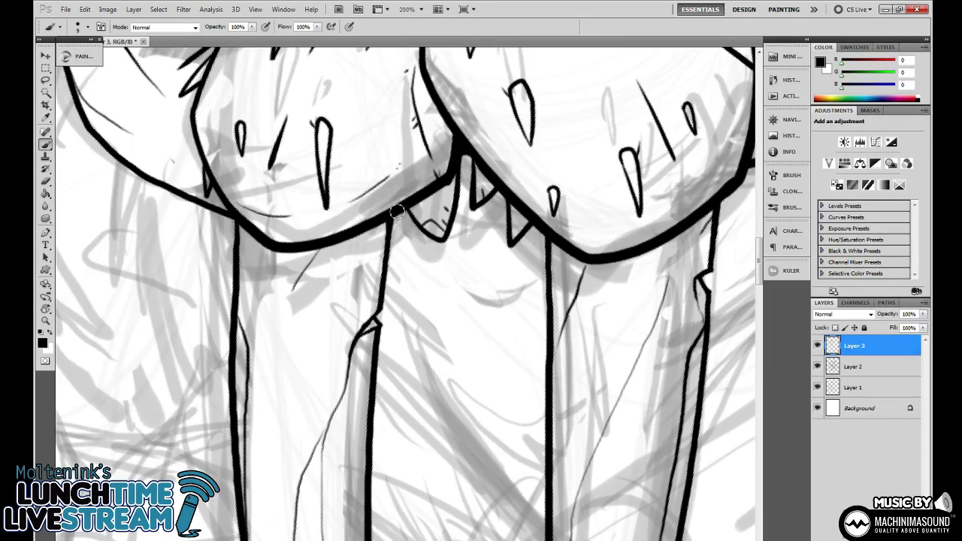
mouse_move(394, 217)
mouse_down()
mouse_move(452, 263)
mouse_move(500, 257)
mouse_move(530, 231)
mouse_up()
key(ctrl+z)
mouse_move(395, 217)
mouse_down()
mouse_move(438, 253)
mouse_move(484, 271)
mouse_move(525, 250)
mouse_move(535, 228)
mouse_up()
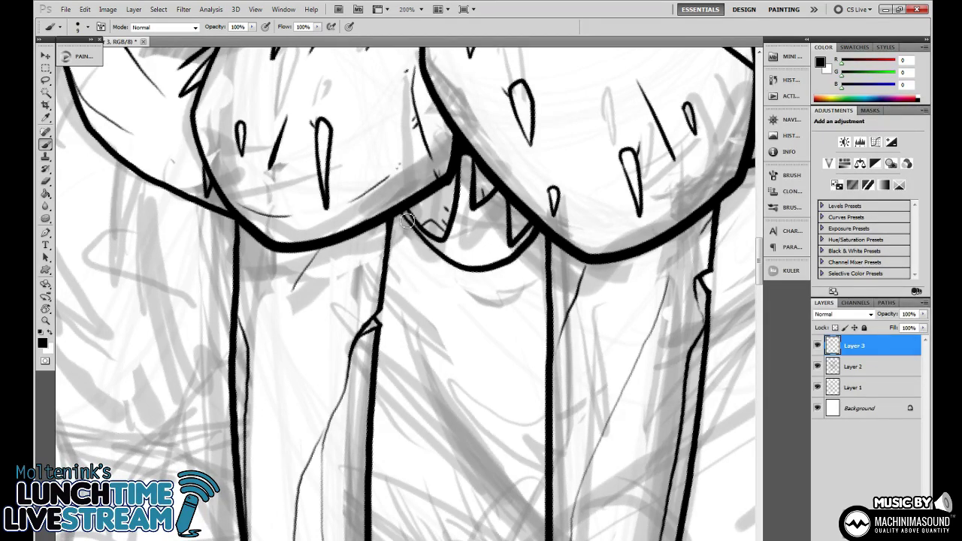
mouse_move(407, 212)
mouse_down()
mouse_move(444, 254)
mouse_move(469, 166)
mouse_move(467, 221)
mouse_move(499, 200)
mouse_move(473, 223)
mouse_move(495, 204)
mouse_move(490, 227)
mouse_move(502, 221)
mouse_move(505, 204)
mouse_move(506, 243)
mouse_move(520, 249)
mouse_move(530, 234)
mouse_move(502, 259)
mouse_move(491, 227)
mouse_move(458, 231)
mouse_move(484, 218)
mouse_move(474, 251)
mouse_move(494, 242)
mouse_move(486, 259)
mouse_move(460, 255)
mouse_move(485, 268)
mouse_up()
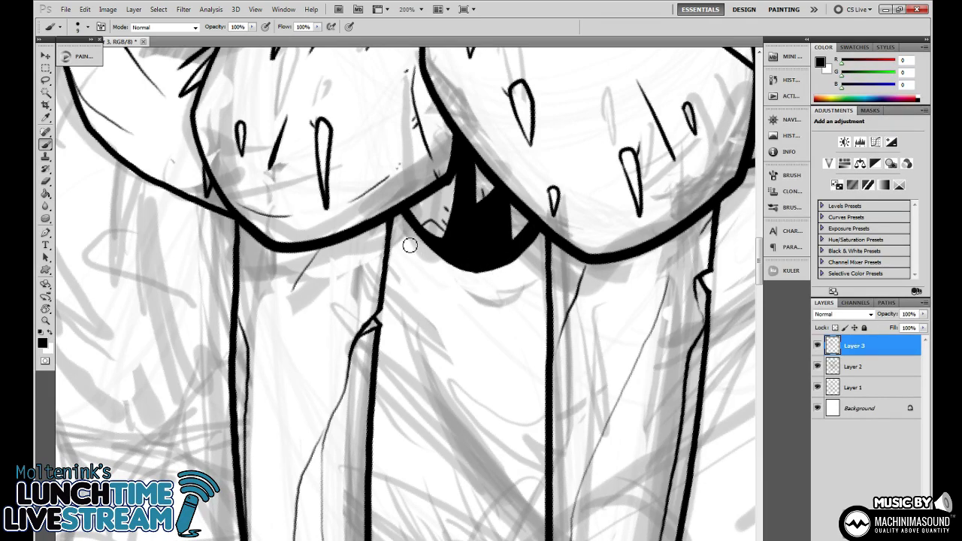
Ink a curved crease under the lower lip with small tapering dots at its far end.
mouse_move(409, 245)
mouse_down()
mouse_move(458, 285)
mouse_move(531, 271)
mouse_up()
click(521, 278)
mouse_move(511, 324)
mouse_down()
mouse_move(494, 391)
mouse_move(522, 350)
mouse_move(501, 352)
mouse_up()
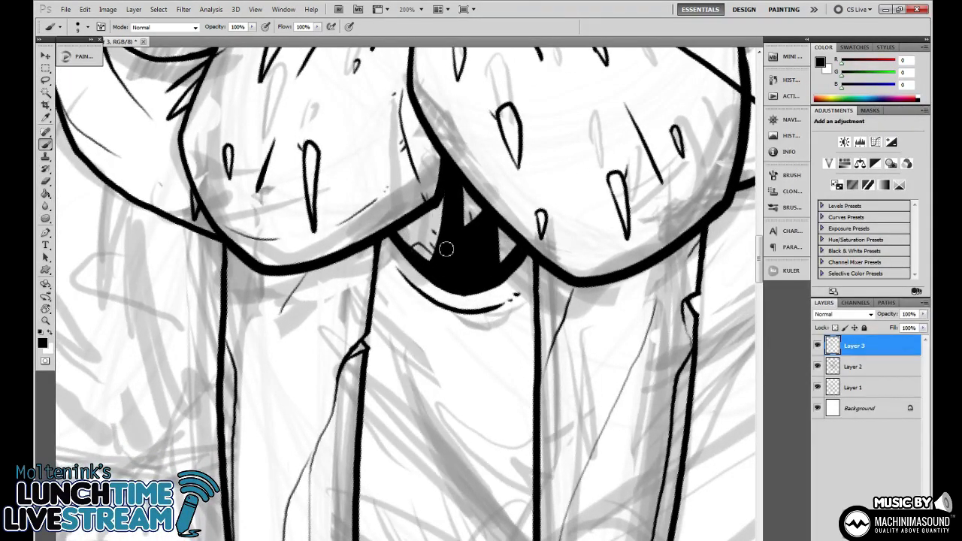
Ink two overlapping chin fold curves between the tusks, descending from the first tusk's inner edge.
drag(390, 302, 440, 361)
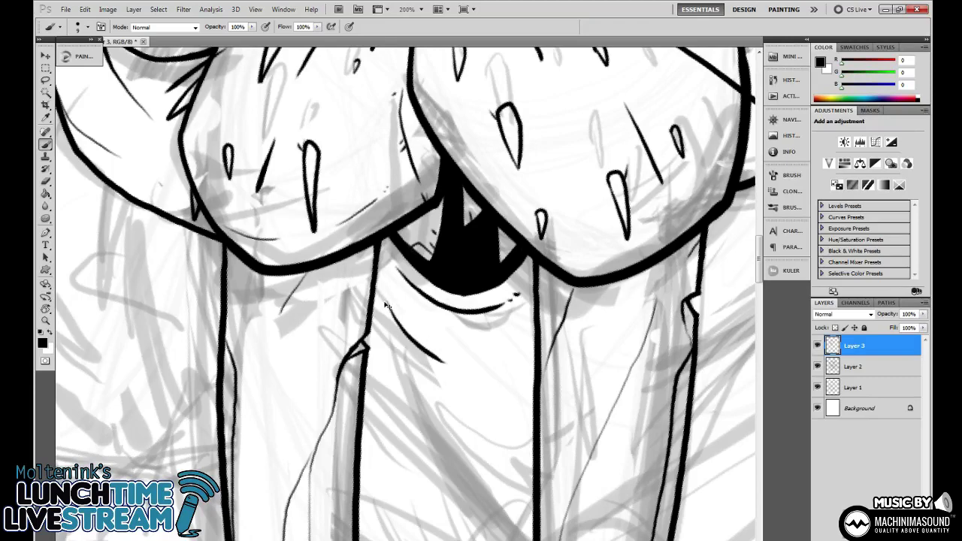
key(ctrl+z)
mouse_move(386, 308)
mouse_down()
mouse_move(454, 375)
mouse_move(447, 359)
mouse_move(500, 400)
mouse_up()
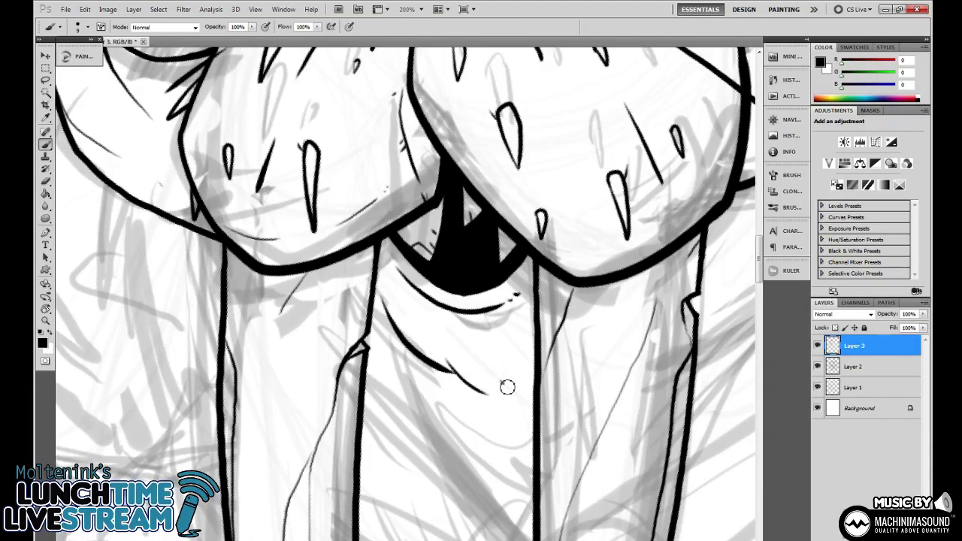
drag(439, 369, 494, 433)
drag(518, 365, 485, 389)
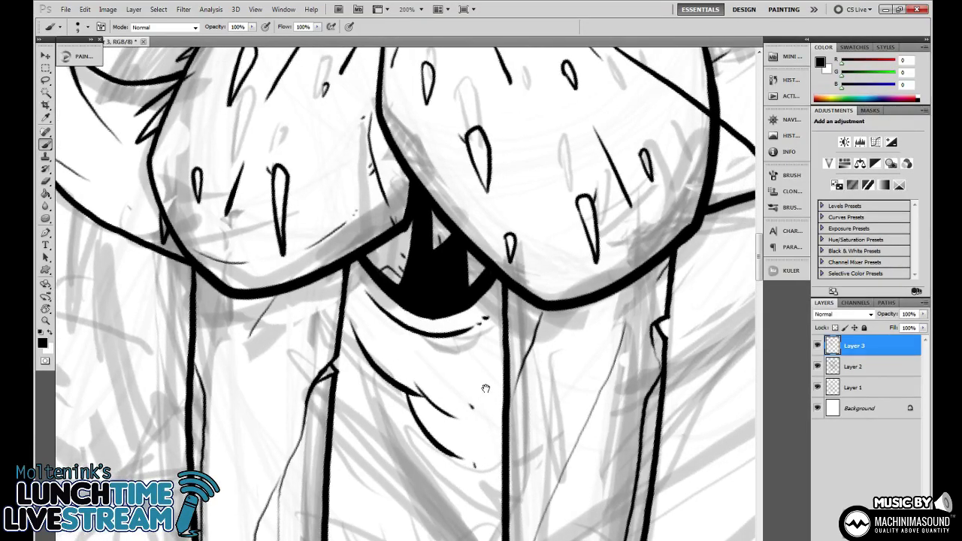
Ink a short vertical crease through the lower lip and a lower broken fold curve across the chin.
mouse_move(454, 336)
mouse_down()
mouse_move(456, 309)
mouse_move(459, 369)
mouse_move(489, 397)
mouse_move(492, 367)
mouse_move(456, 337)
mouse_up()
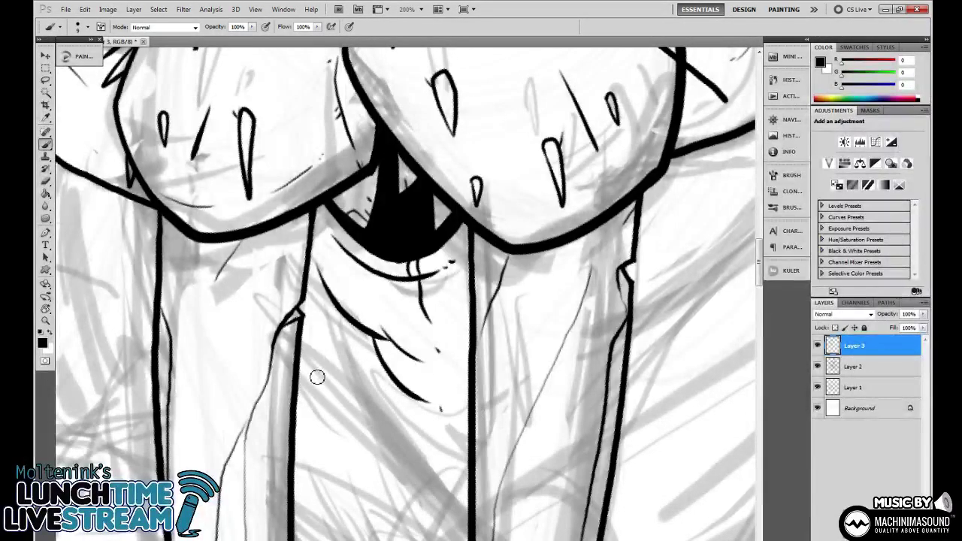
mouse_move(304, 367)
mouse_down()
mouse_move(333, 401)
mouse_move(399, 425)
mouse_move(373, 416)
mouse_move(442, 468)
mouse_up()
drag(564, 326, 633, 240)
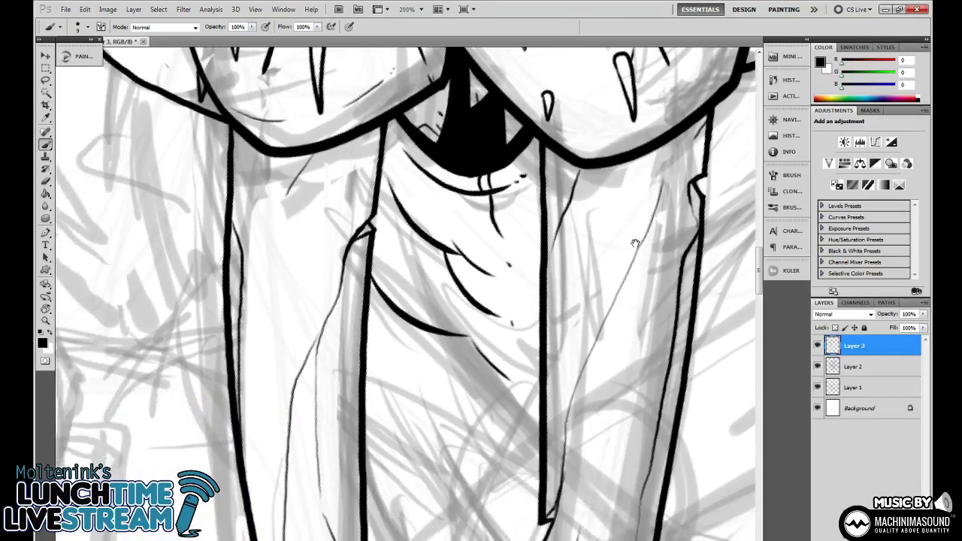
Ink three short curved fold lines on the neck beside the second tusk's outer edge.
mouse_move(511, 239)
mouse_down()
mouse_move(478, 369)
mouse_move(519, 342)
mouse_move(609, 355)
mouse_up()
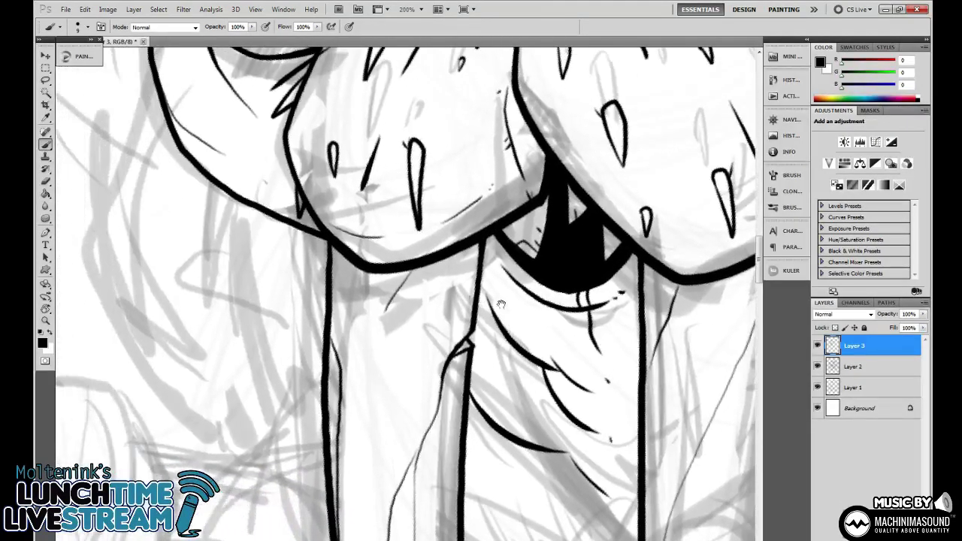
drag(502, 305, 320, 328)
drag(604, 327, 516, 252)
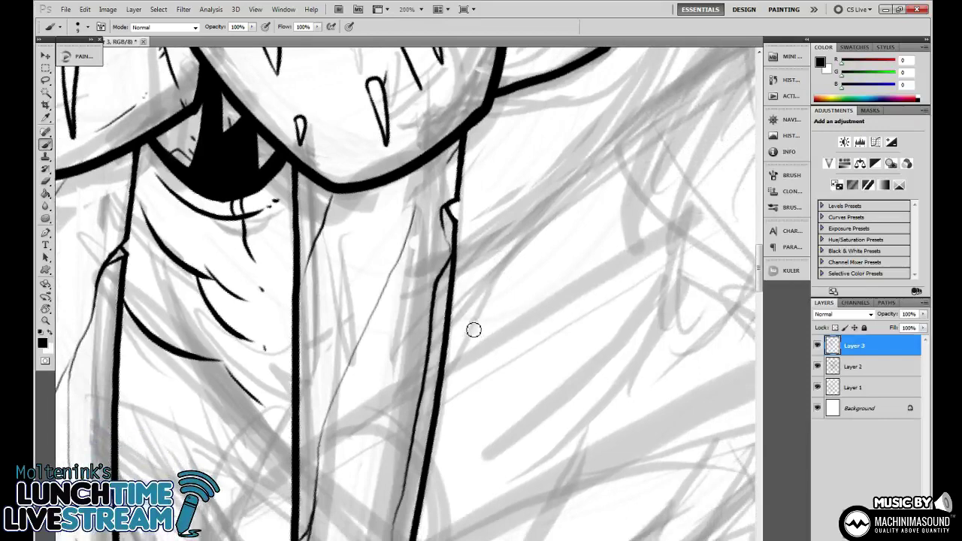
mouse_move(473, 328)
mouse_down()
mouse_move(493, 315)
mouse_move(536, 220)
mouse_move(527, 293)
mouse_move(534, 260)
mouse_up()
drag(565, 256, 598, 287)
drag(530, 240, 492, 309)
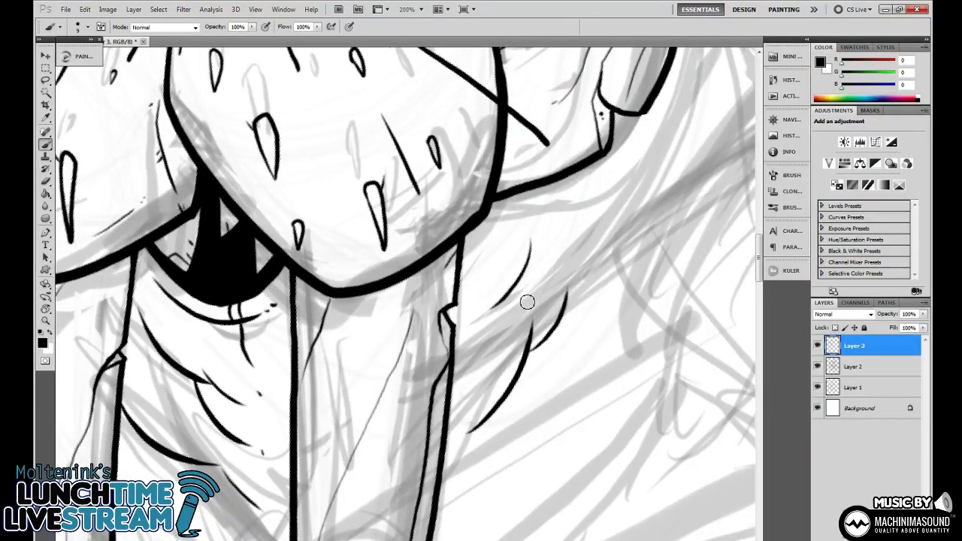
Erase the chin fold curves between the two tusks, keeping the lip crease.
key(ctrl+minus)
key(ctrl+minus)
key(1)
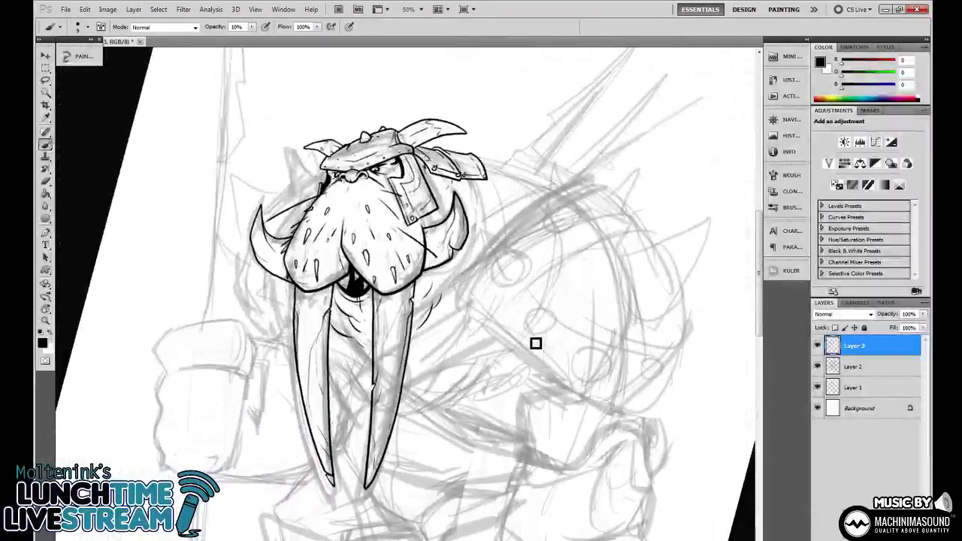
drag(534, 343, 535, 364)
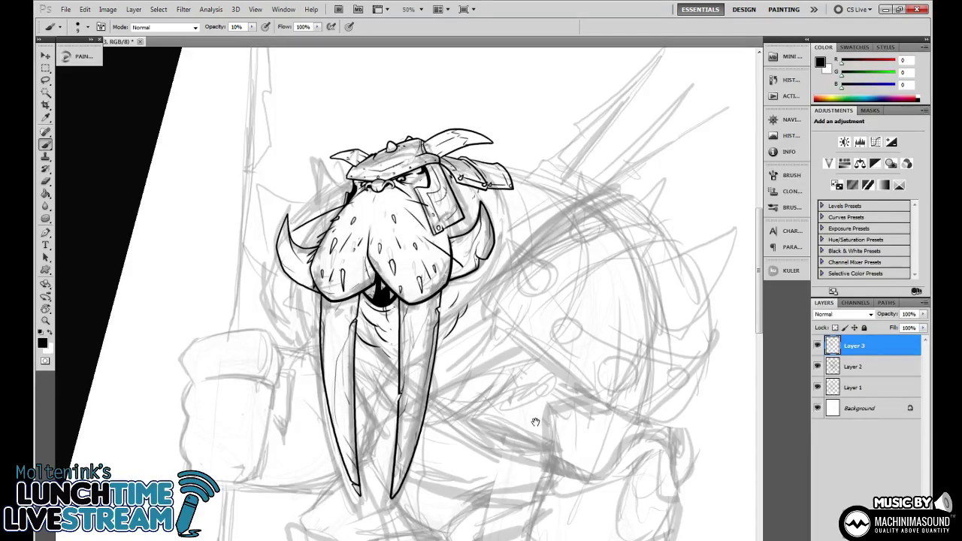
drag(536, 422, 520, 349)
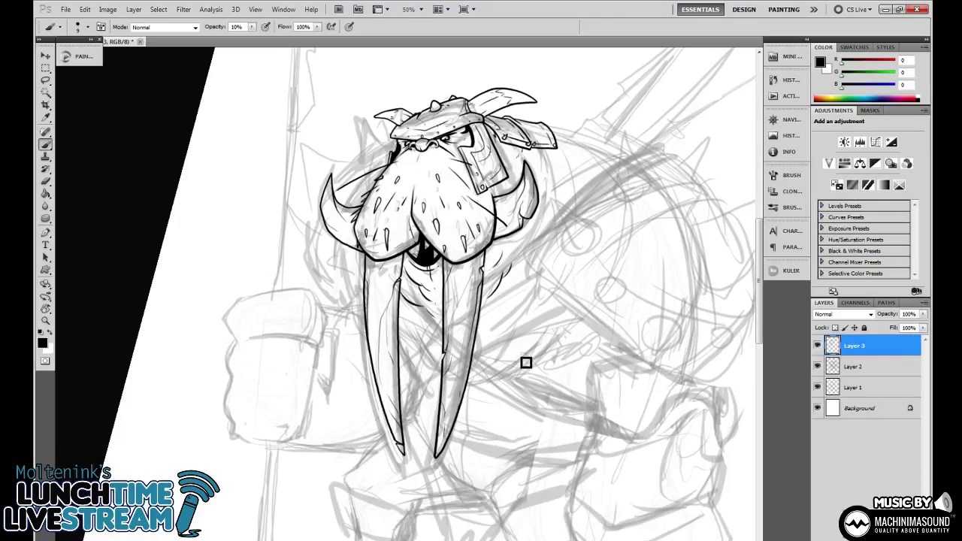
key(ctrl+plus)
key(ctrl+plus)
drag(460, 326, 563, 279)
key(e)
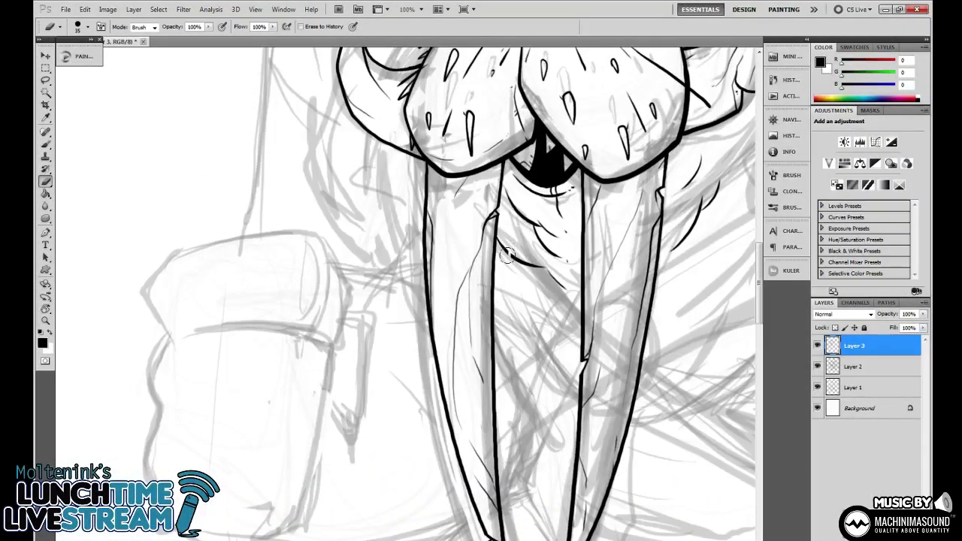
mouse_move(507, 256)
mouse_down()
mouse_move(502, 239)
mouse_move(539, 269)
mouse_up()
mouse_move(509, 196)
mouse_down()
mouse_move(561, 263)
mouse_move(519, 322)
mouse_move(491, 326)
mouse_up()
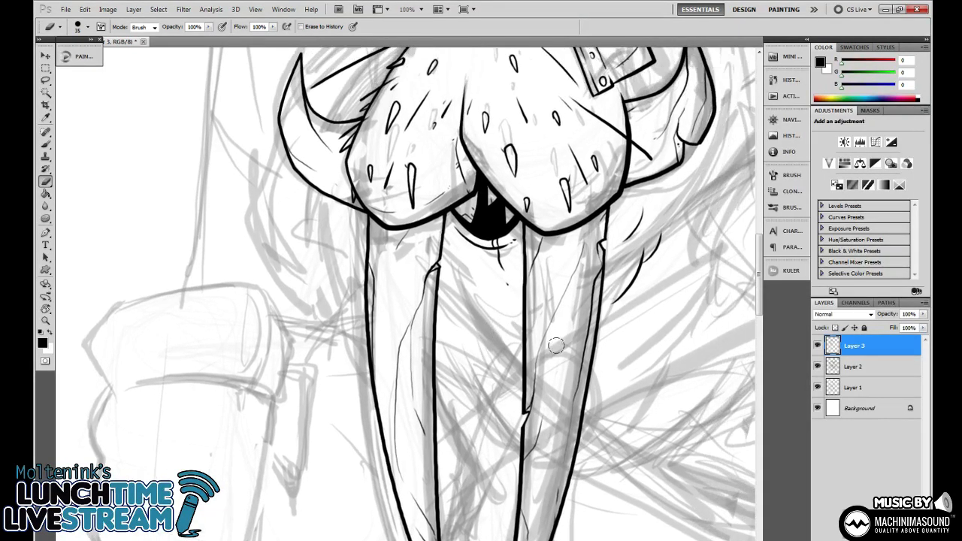
key(b)
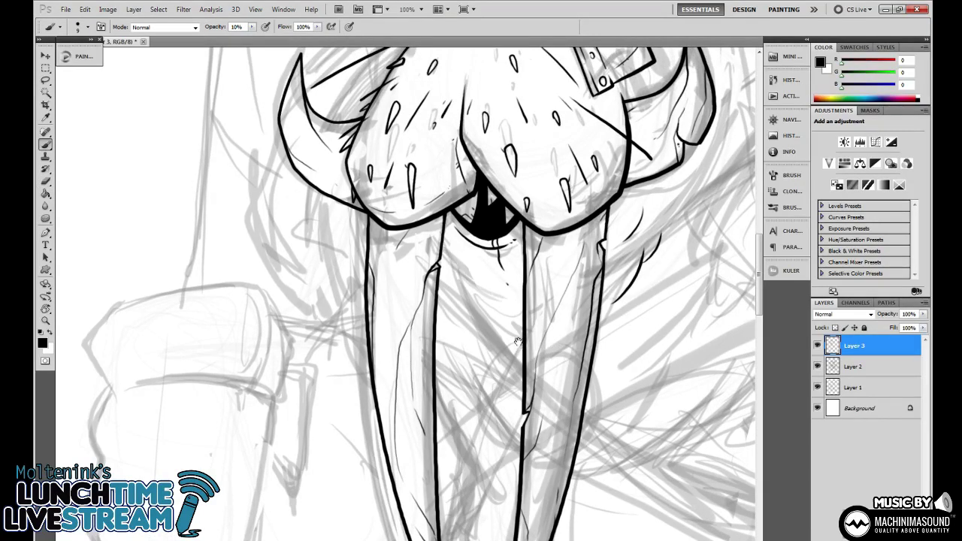
scroll(518, 347, right, 3)
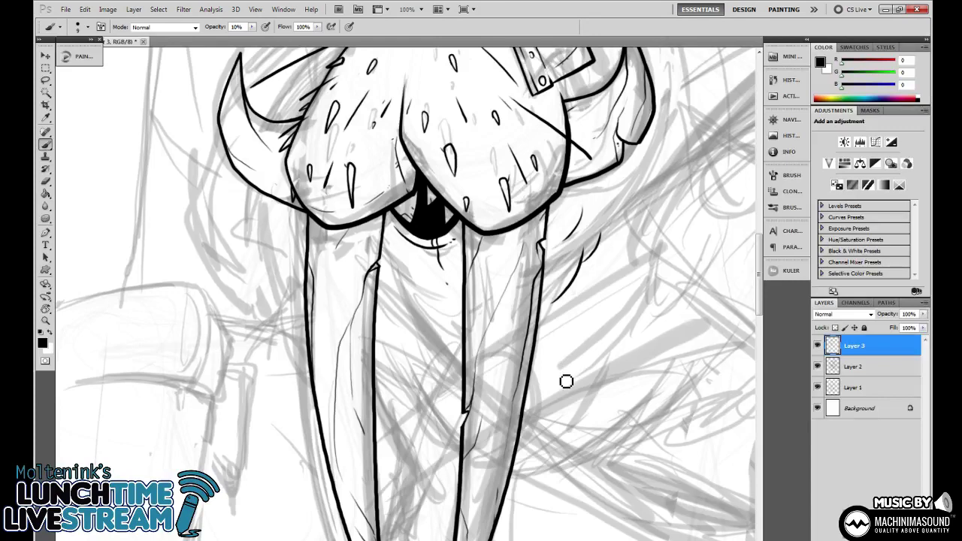
scroll(567, 382, up, 2)
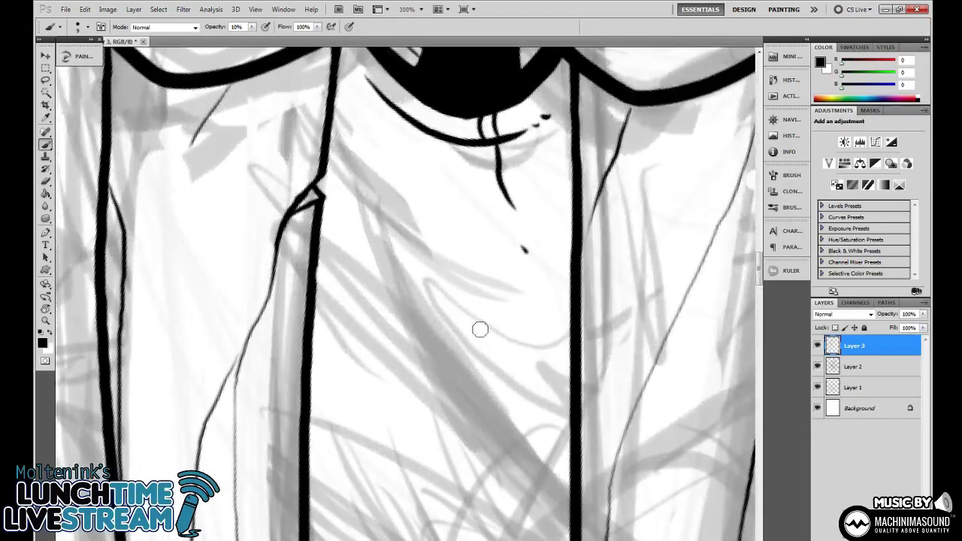
mouse_move(333, 146)
mouse_down()
mouse_move(418, 292)
mouse_move(471, 320)
mouse_up()
key(ctrl+z)
click(863, 367)
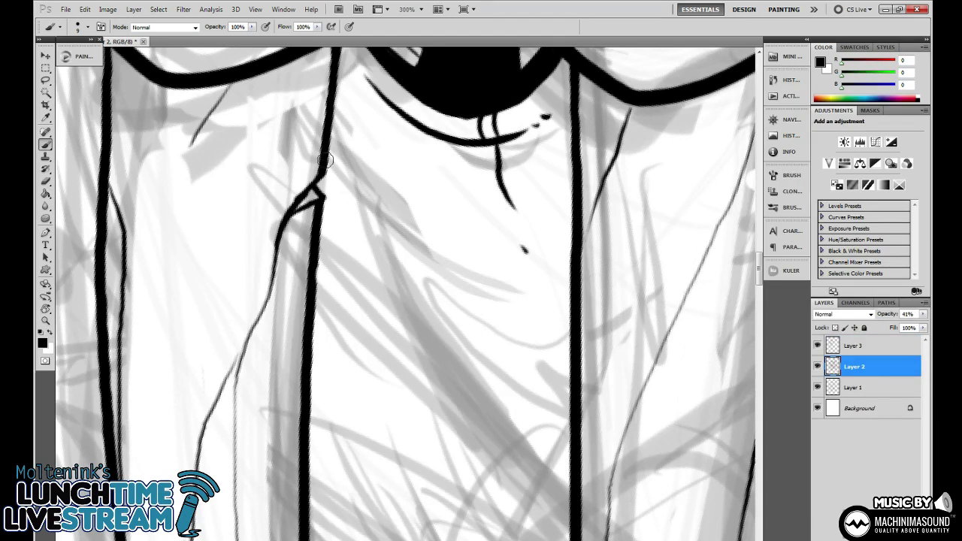
mouse_move(322, 221)
mouse_down()
mouse_move(387, 291)
mouse_move(455, 319)
mouse_up()
key(ctrl+z)
click(861, 347)
Ink a chin contour curve on Layer 3 from the first tusk's chip, with a shorter overlapping curve beneath it.
mouse_move(322, 214)
mouse_down()
mouse_move(341, 258)
mouse_move(459, 336)
mouse_move(495, 342)
mouse_up()
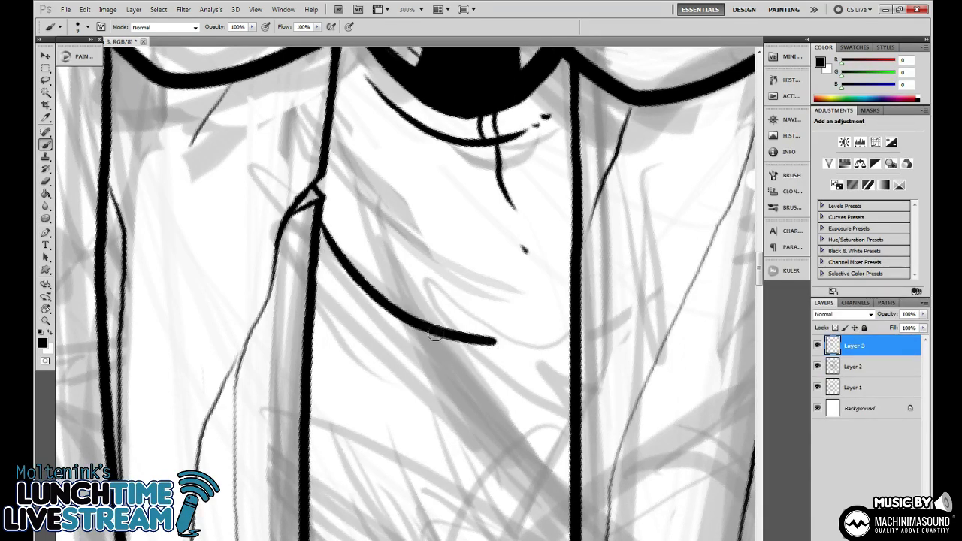
drag(443, 402, 405, 379)
key(ctrl+z)
mouse_move(281, 197)
mouse_down()
mouse_move(307, 239)
mouse_move(426, 312)
mouse_move(468, 360)
mouse_move(497, 362)
mouse_up()
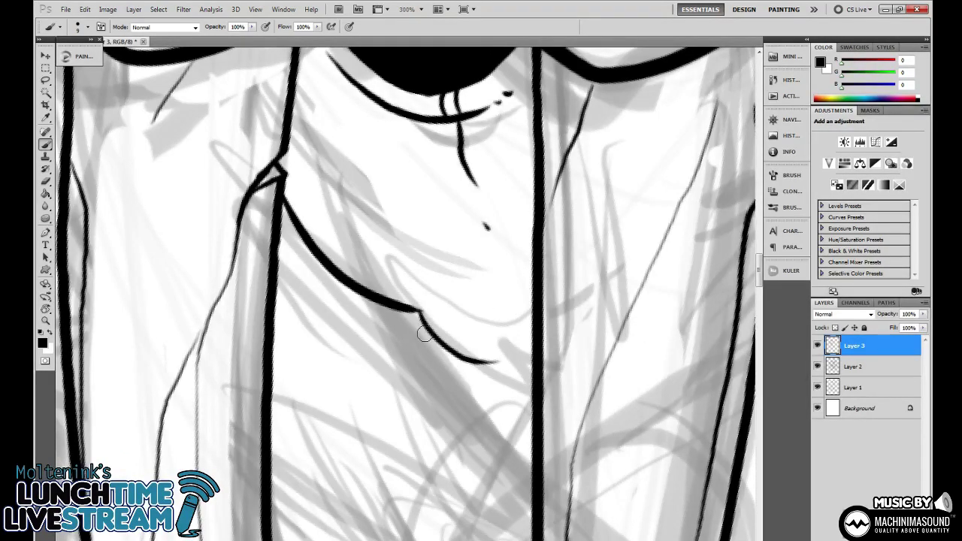
key(ctrl+z)
mouse_move(386, 308)
mouse_down()
mouse_move(440, 364)
mouse_move(478, 376)
mouse_up()
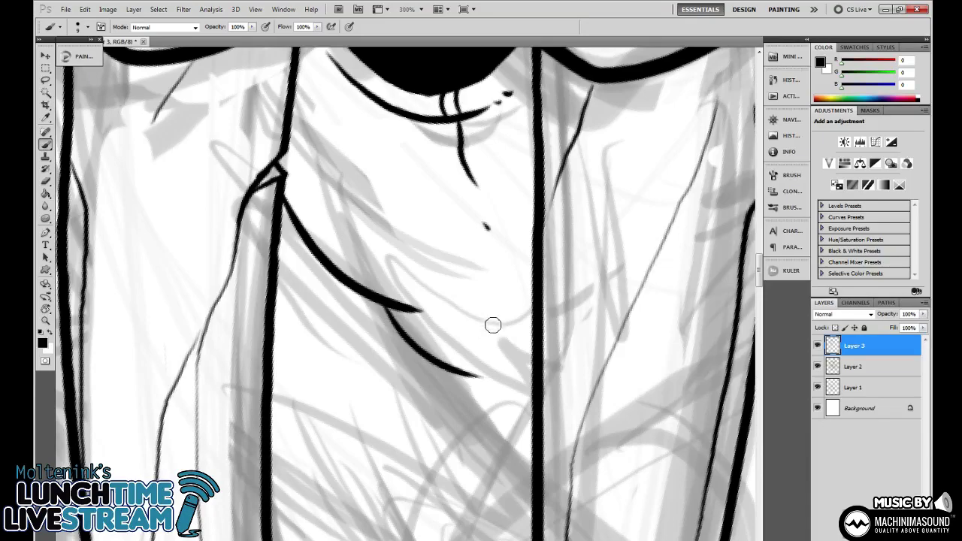
Ink a curved edge behind the helmet's last neck plate and extend the upper contour outward from it.
key(ctrl+minus)
key(ctrl+minus)
key(ctrl+minus)
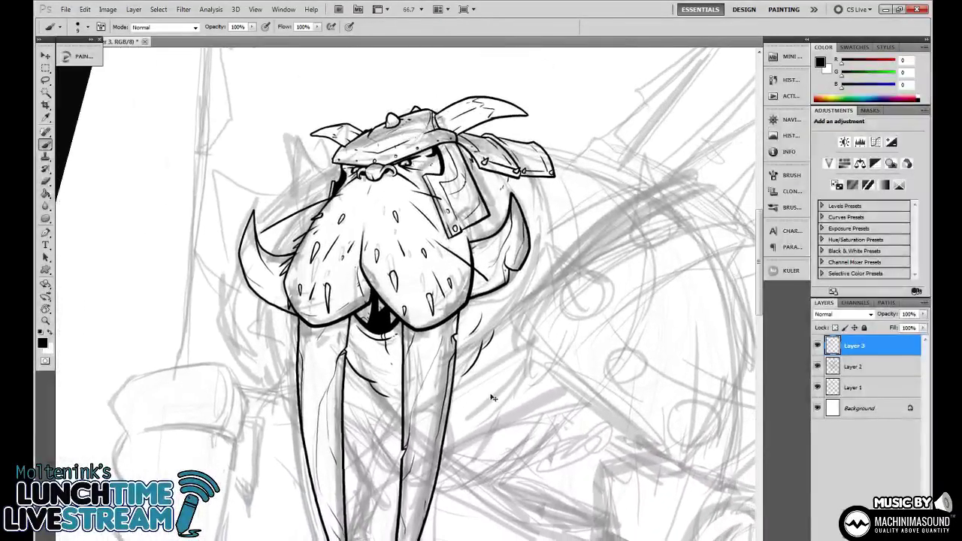
key(ctrl+minus)
key(ctrl+plus)
key(ctrl+plus)
drag(444, 422, 533, 430)
drag(575, 342, 342, 284)
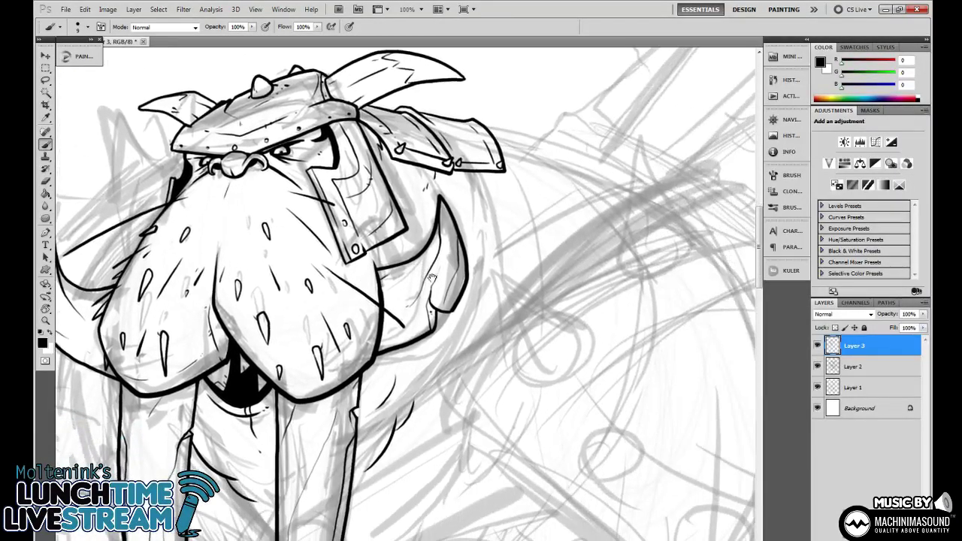
key(ctrl+plus)
drag(530, 323, 551, 381)
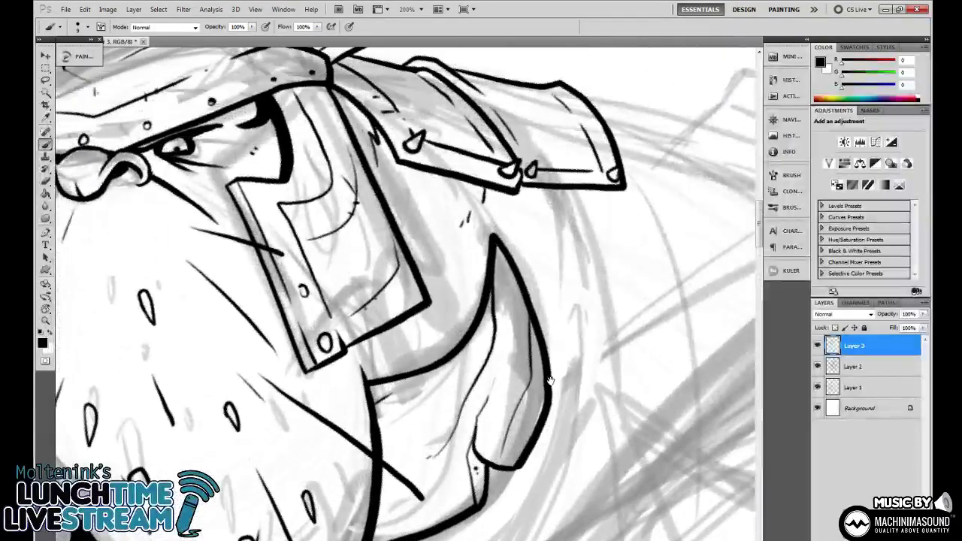
drag(578, 309, 551, 340)
drag(629, 289, 515, 353)
mouse_move(399, 184)
mouse_down()
mouse_move(436, 175)
mouse_move(506, 227)
mouse_move(435, 224)
mouse_up()
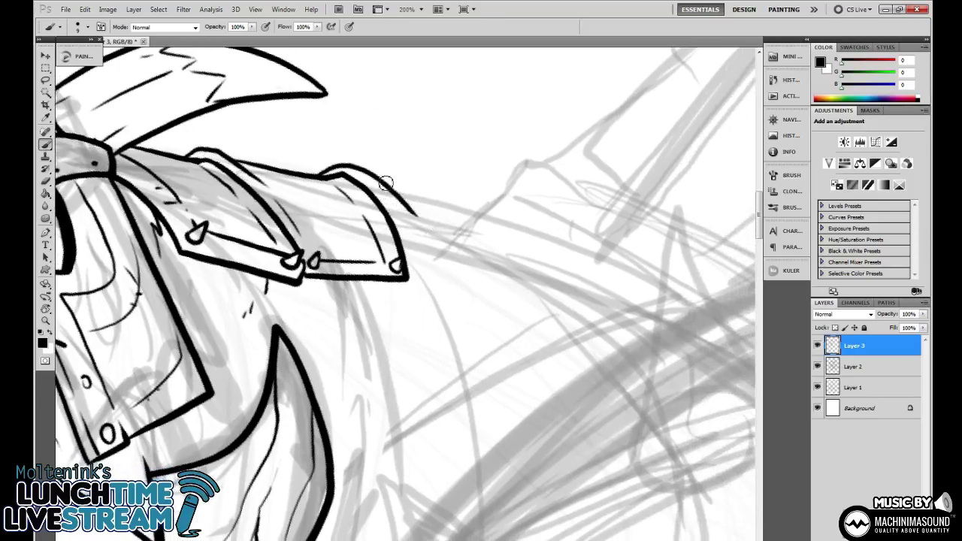
drag(395, 186, 494, 200)
key(ctrl+z)
drag(395, 187, 499, 209)
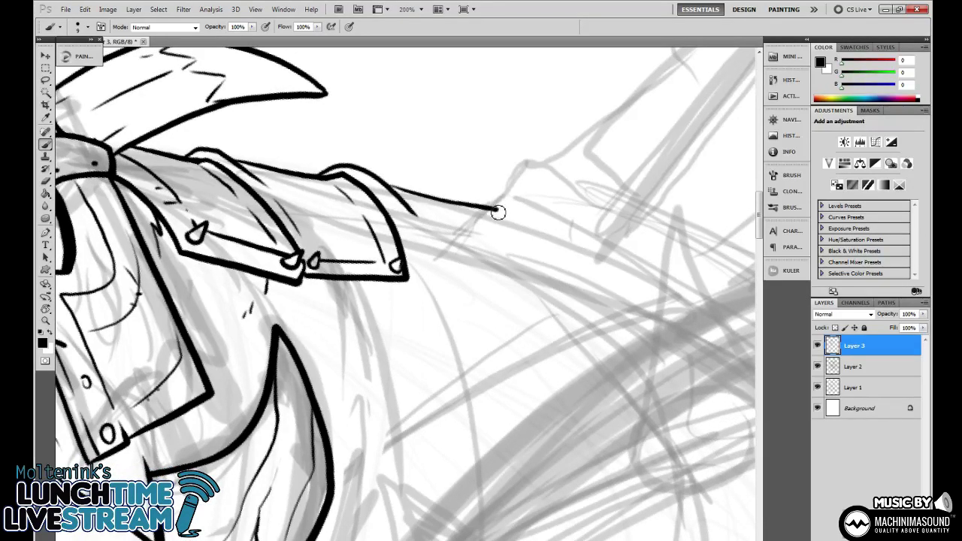
Examine the inked head against the full body sketch with the canvas rotated to 0°.
key(ctrl+minus)
key(ctrl+minus)
key(ctrl+minus)
drag(512, 441, 571, 265)
mouse_move(479, 340)
mouse_down()
mouse_move(529, 376)
mouse_move(528, 406)
mouse_move(544, 398)
mouse_up()
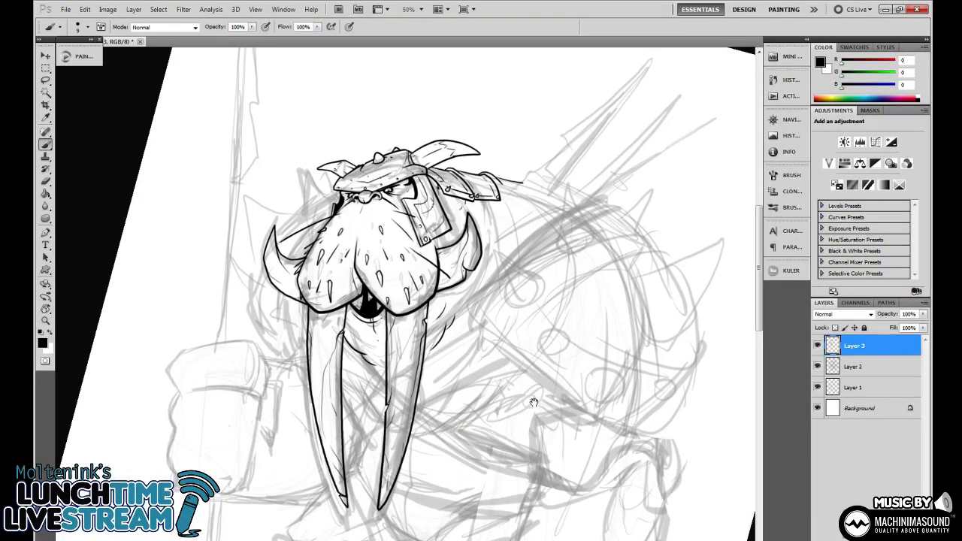
mouse_move(628, 325)
mouse_down()
mouse_move(613, 225)
mouse_move(624, 235)
mouse_move(581, 257)
mouse_move(603, 332)
mouse_move(594, 348)
mouse_move(554, 343)
mouse_up()
key(r)
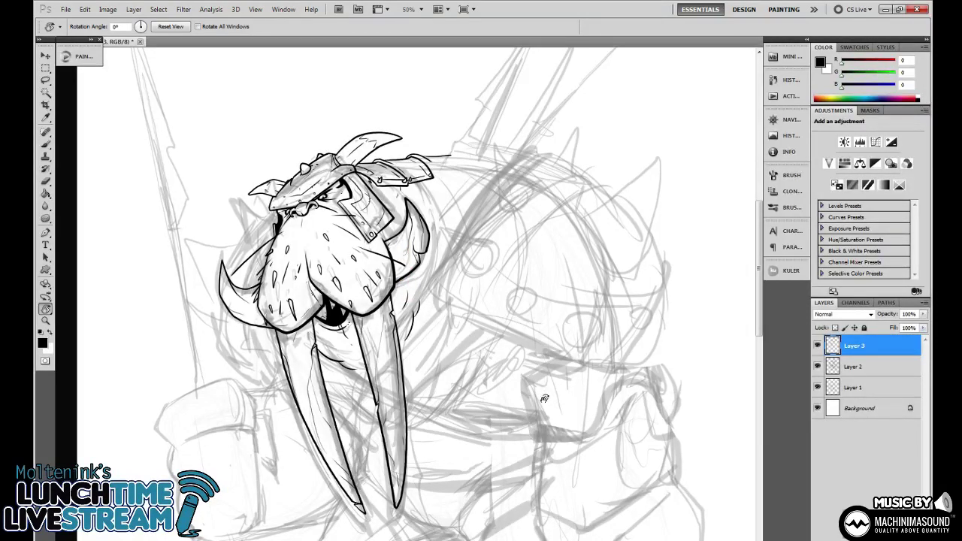
mouse_move(560, 400)
mouse_down()
mouse_move(581, 366)
mouse_move(553, 376)
mouse_move(593, 286)
mouse_up()
key(ctrl+plus)
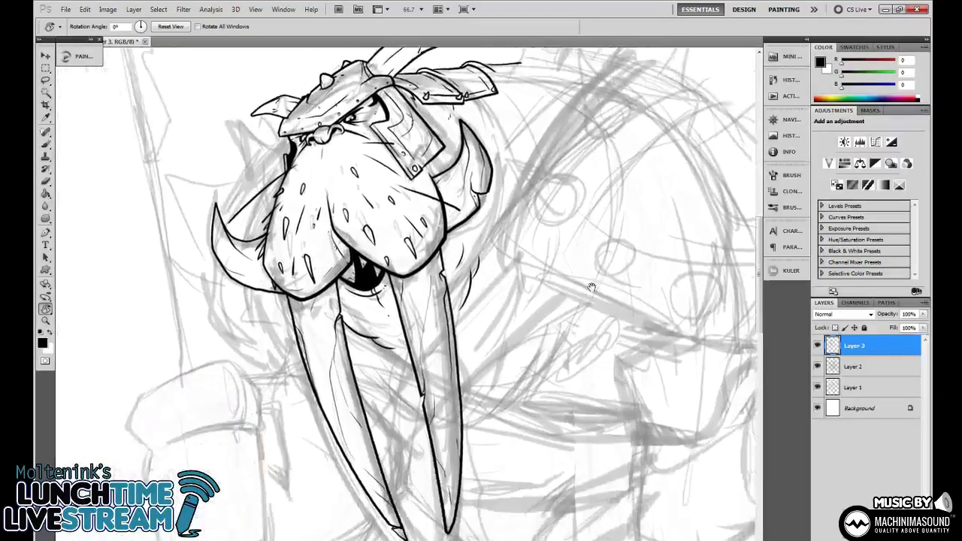
key(ctrl+plus)
key(b)
key(ctrl+plus)
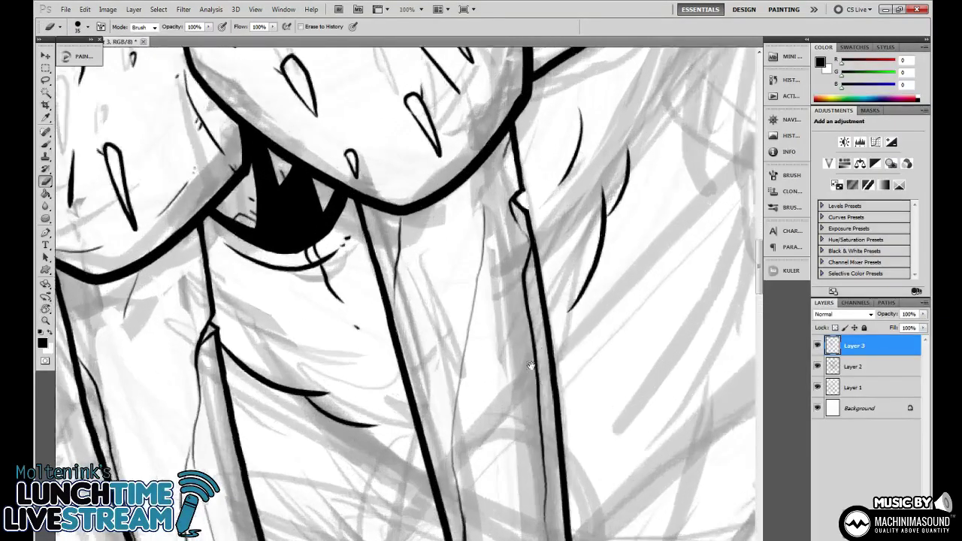
Rotate the canvas to 16°, erase the chin contour's lower part and ink a jagged, pointed fur edge instead.
mouse_move(543, 311)
mouse_down()
mouse_move(552, 296)
mouse_move(627, 373)
mouse_up()
key(r)
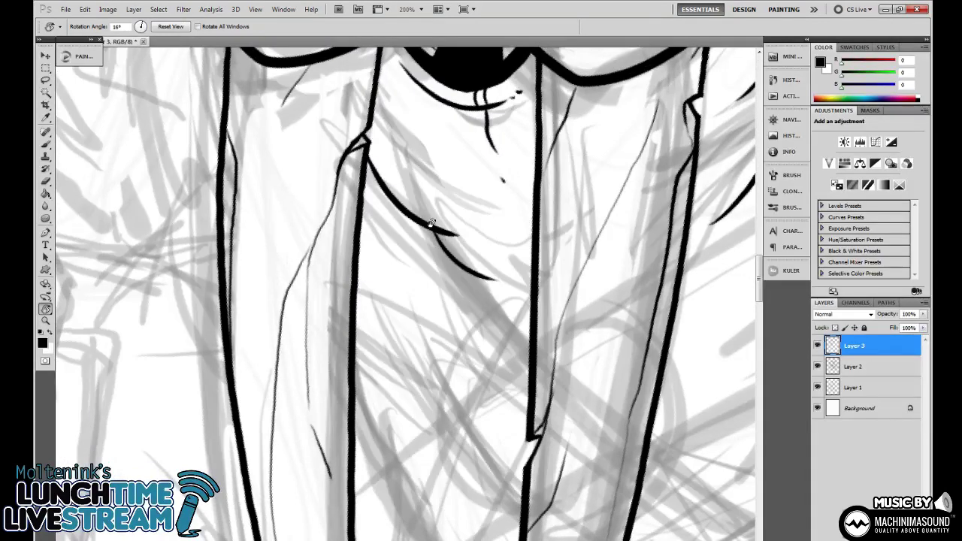
key(e)
drag(421, 223, 464, 258)
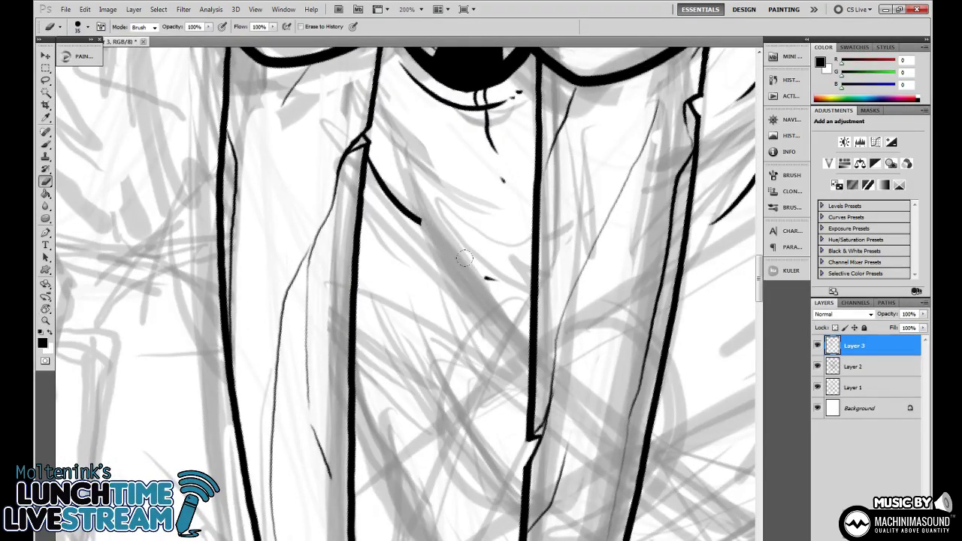
key(b)
mouse_move(421, 223)
mouse_down()
mouse_move(448, 286)
mouse_move(471, 309)
mouse_move(482, 314)
mouse_move(497, 291)
mouse_move(488, 291)
mouse_move(493, 309)
mouse_move(523, 280)
mouse_up()
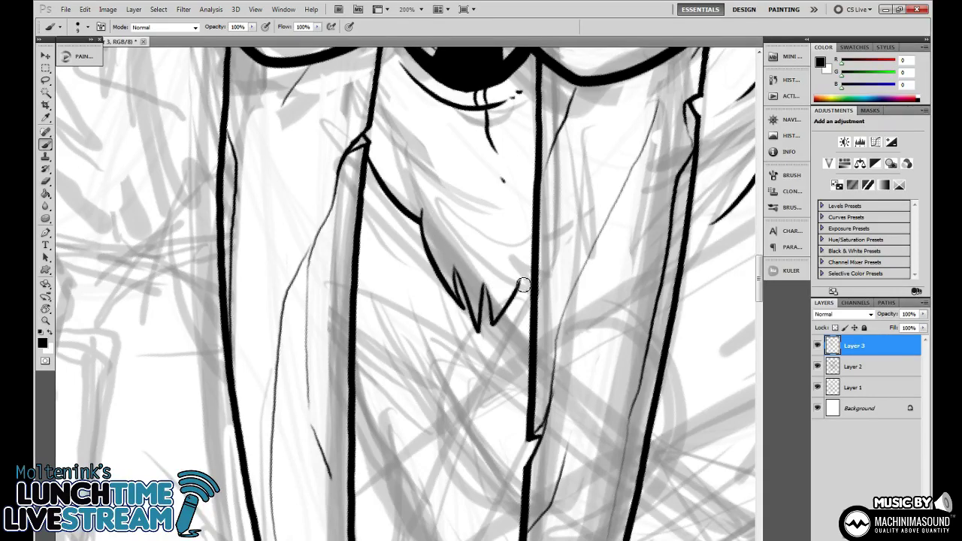
Add extra fur points along the chin edge and short tapered hair strokes below the lip.
scroll(524, 286, up, 3)
scroll(428, 293, up, 5)
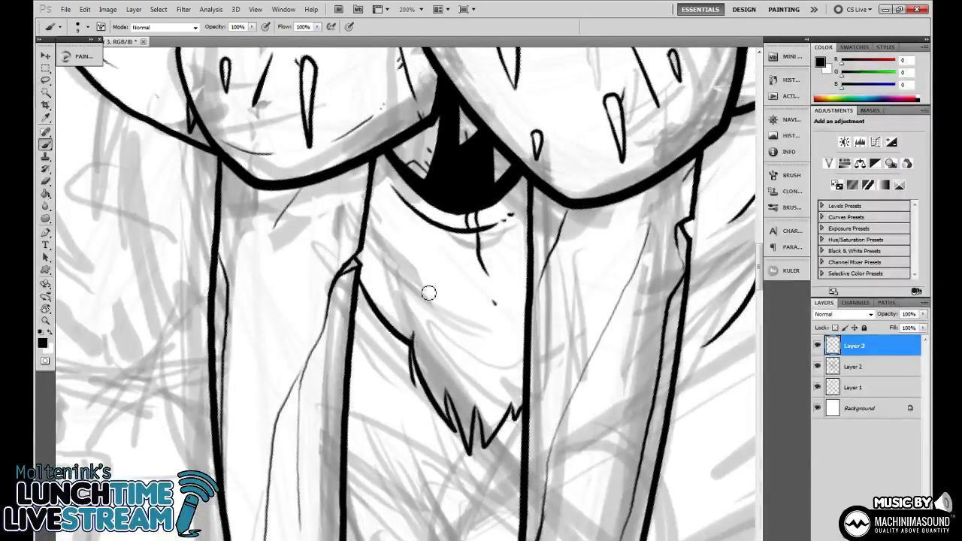
drag(383, 300, 392, 323)
drag(429, 288, 442, 310)
drag(450, 297, 454, 328)
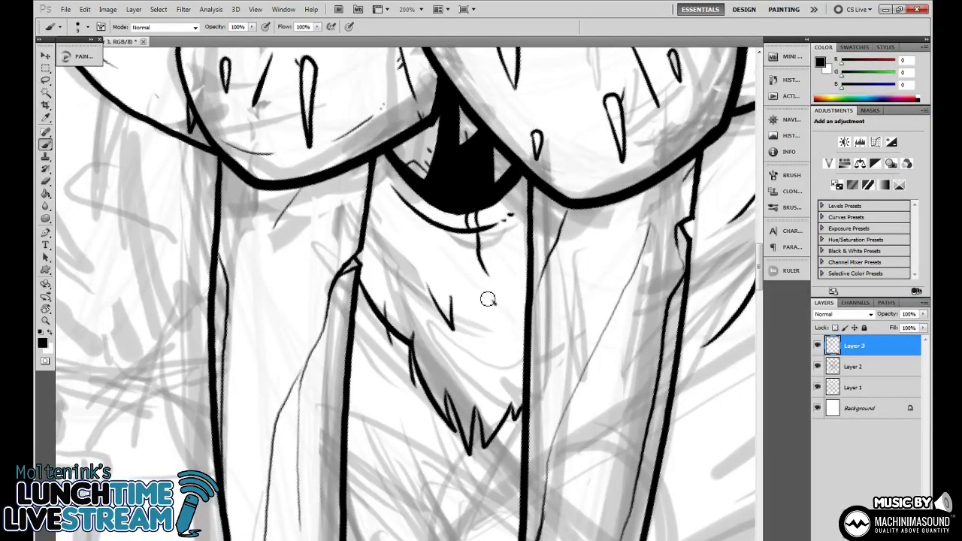
Examine the inked head against the full body sketch with the canvas rotated to 9°.
key(ctrl+minus)
key(ctrl+minus)
key(ctrl+minus)
mouse_move(540, 350)
mouse_down()
mouse_move(509, 349)
mouse_move(520, 340)
mouse_move(498, 376)
mouse_up()
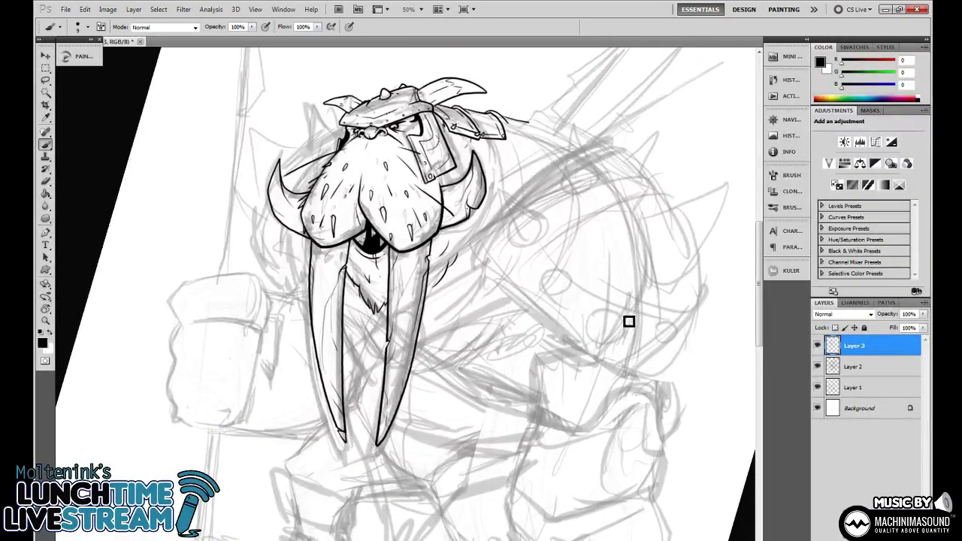
key(t)
click(634, 296)
key(ctrl+minus)
key(Escape)
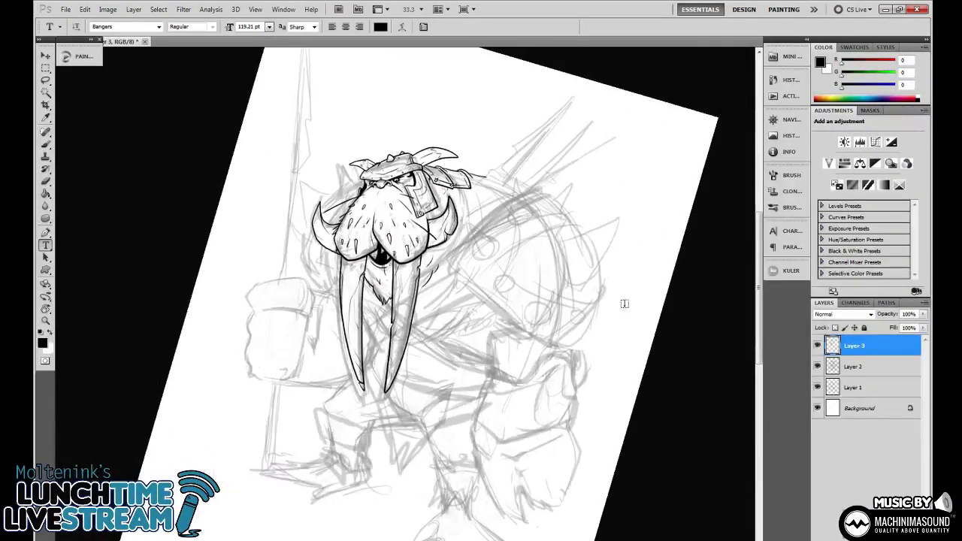
key(r)
drag(665, 308, 627, 305)
key(b)
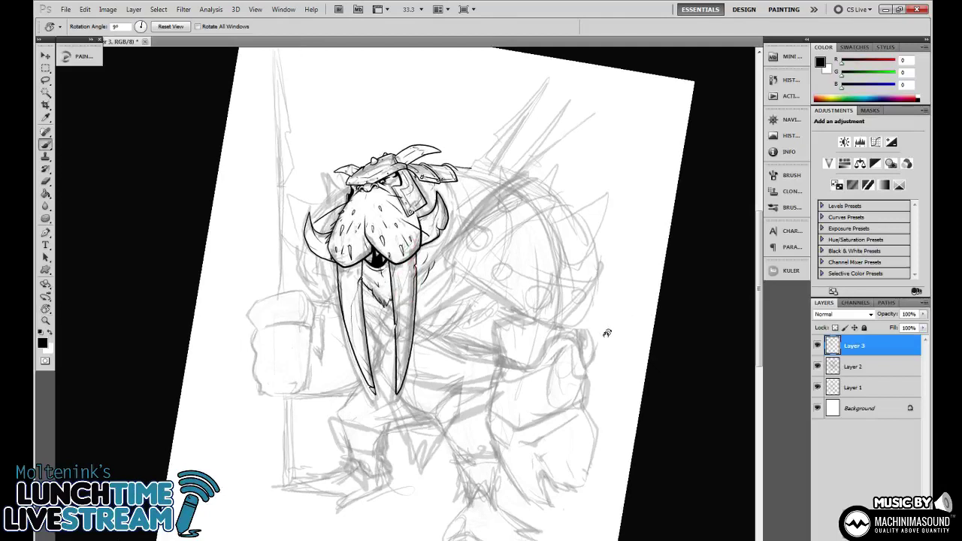
drag(585, 358, 602, 346)
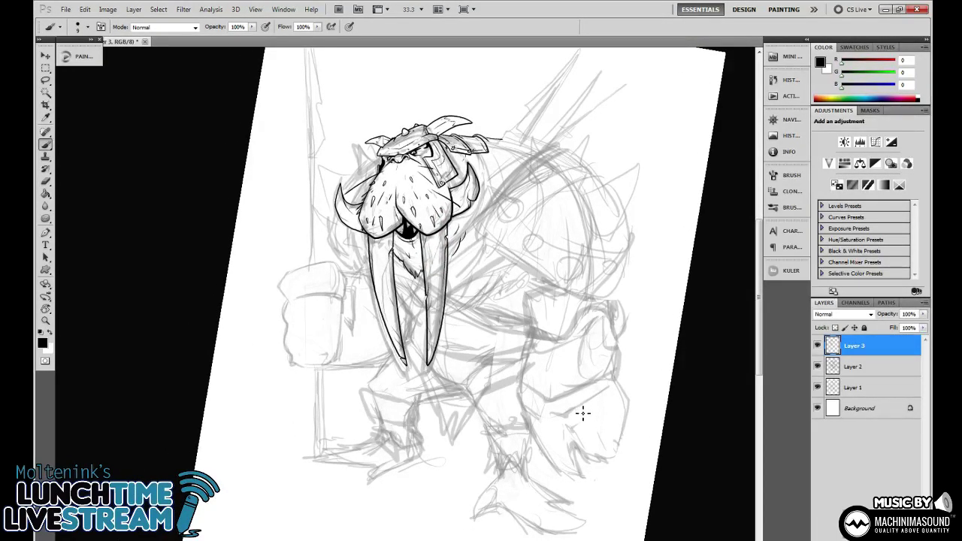
key(ctrl+plus)
key(ctrl+plus)
drag(529, 209, 537, 318)
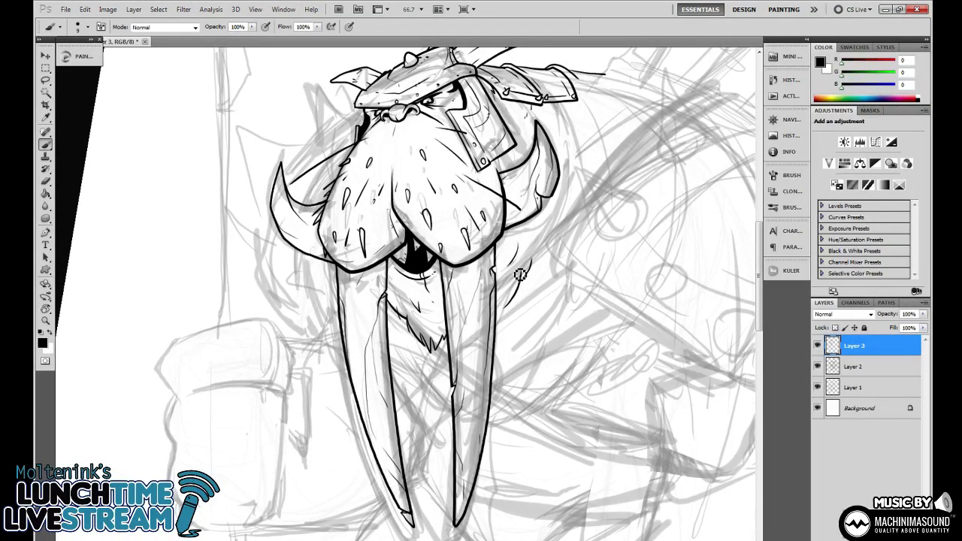
Remove the stray fur strokes beside the walrus's outer tusk and ink short, tapered fur strokes with a jagged lower end there instead.
key(l)
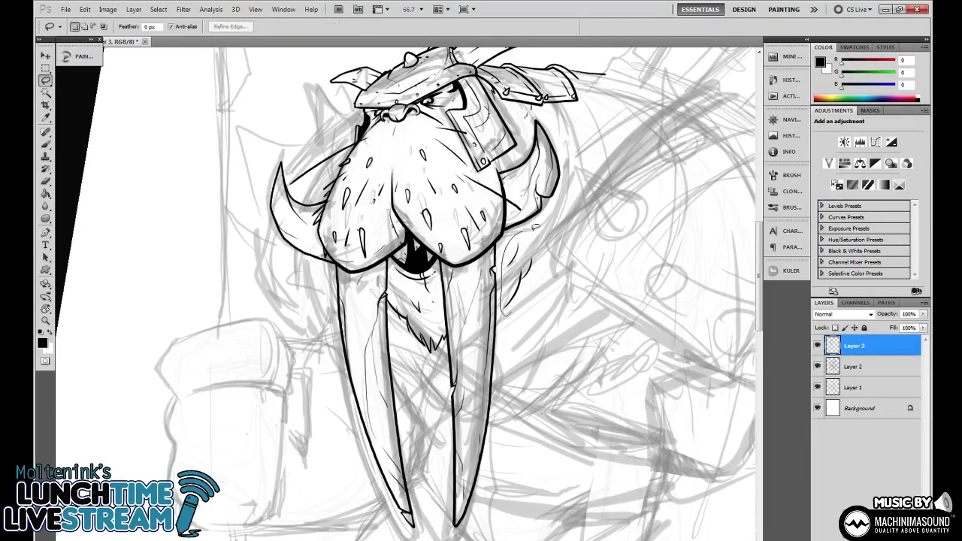
key(b)
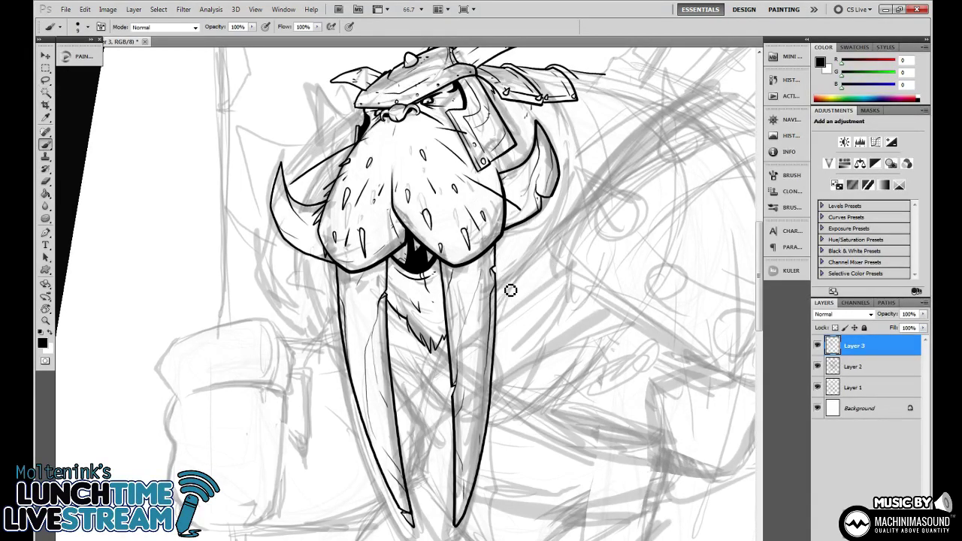
drag(524, 249, 508, 287)
key(ctrl+plus)
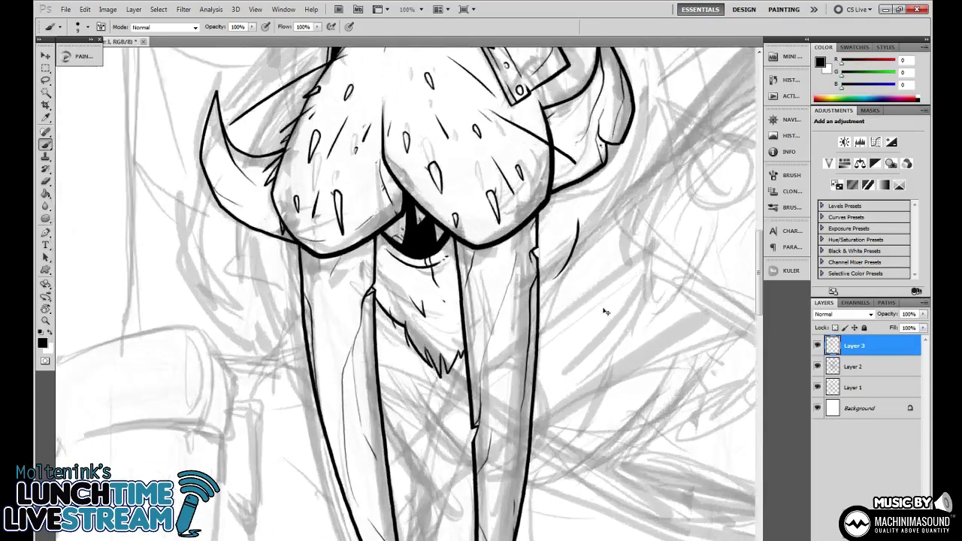
drag(632, 270, 545, 315)
key(ctrl+z)
drag(471, 324, 495, 286)
key(ctrl+z)
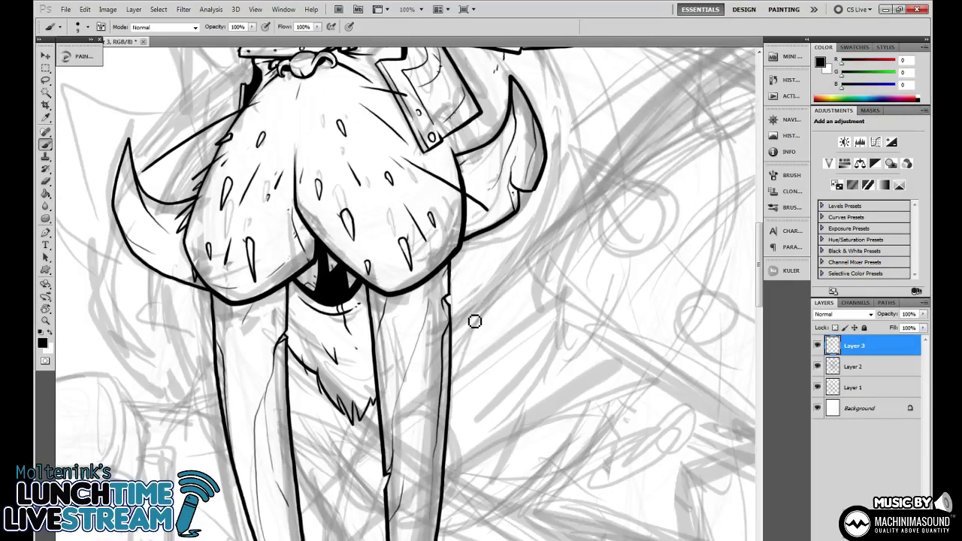
mouse_move(469, 324)
mouse_down()
mouse_move(488, 307)
mouse_move(491, 314)
mouse_move(503, 259)
mouse_up()
key(ctrl+z)
mouse_move(544, 325)
mouse_down()
mouse_move(519, 324)
mouse_move(534, 399)
mouse_up()
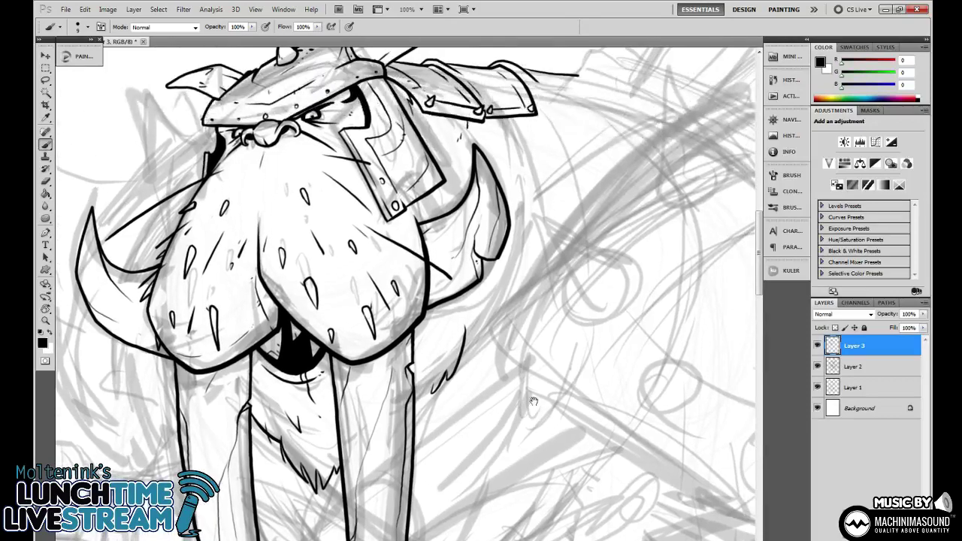
Examine the whole figure and compare the inked head with the rough shoulder armor sketch.
mouse_move(540, 352)
mouse_down()
mouse_move(578, 351)
mouse_move(595, 262)
mouse_up()
key(ctrl+minus)
key(ctrl+minus)
key(ctrl+minus)
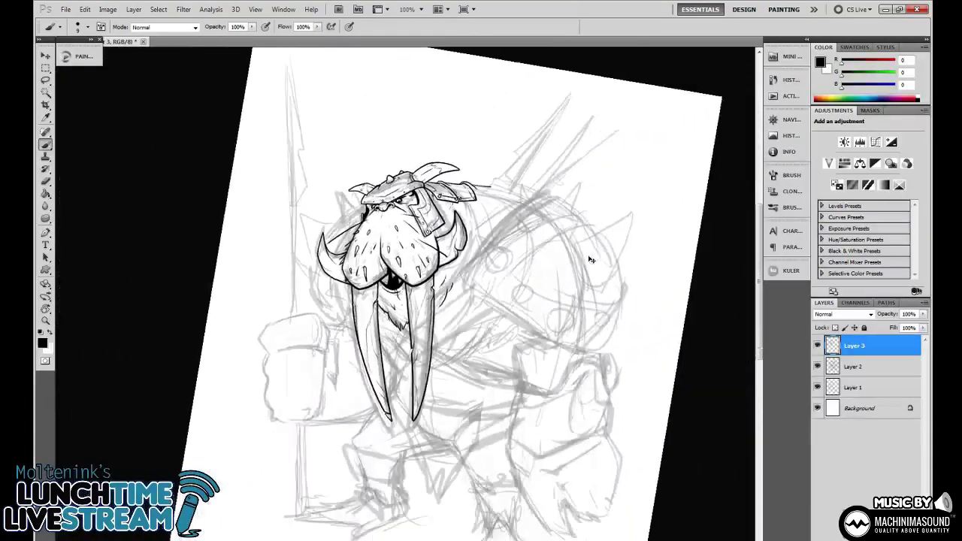
mouse_move(599, 359)
mouse_down()
mouse_move(610, 348)
mouse_move(629, 367)
mouse_move(623, 354)
mouse_up()
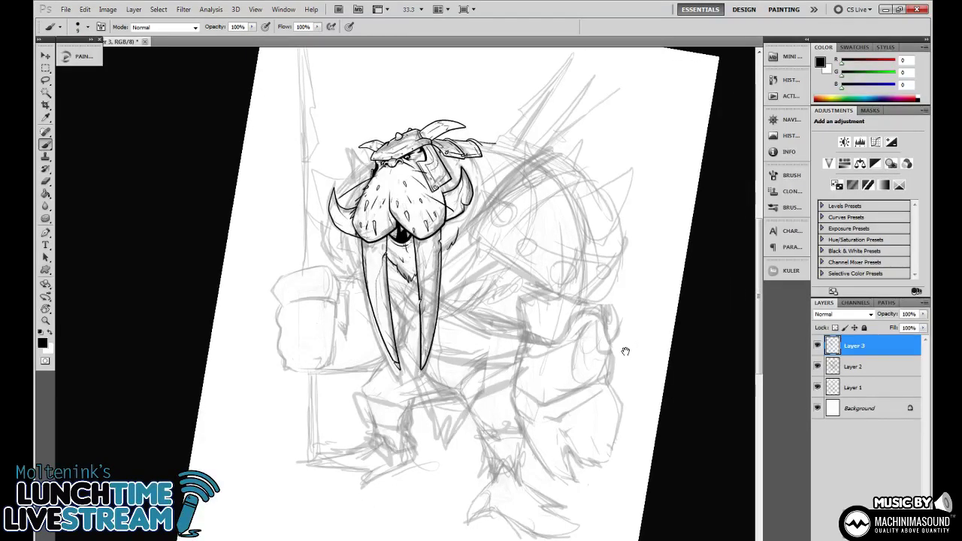
key(ctrl+plus)
key(ctrl+plus)
key(ctrl+plus)
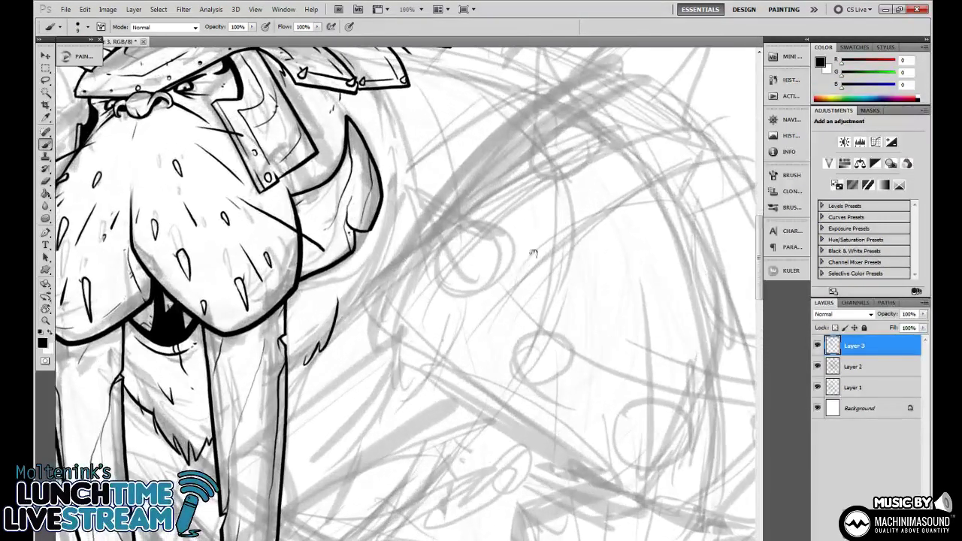
Ink a thick-outlined pointed spike with a rounded, notched base over the nearest circle of the shoulder armor sketch.
mouse_move(533, 254)
mouse_down()
mouse_move(582, 296)
mouse_move(580, 389)
mouse_move(448, 326)
mouse_move(464, 253)
mouse_move(520, 329)
mouse_up()
key(ctrl+plus)
key(ctrl+plus)
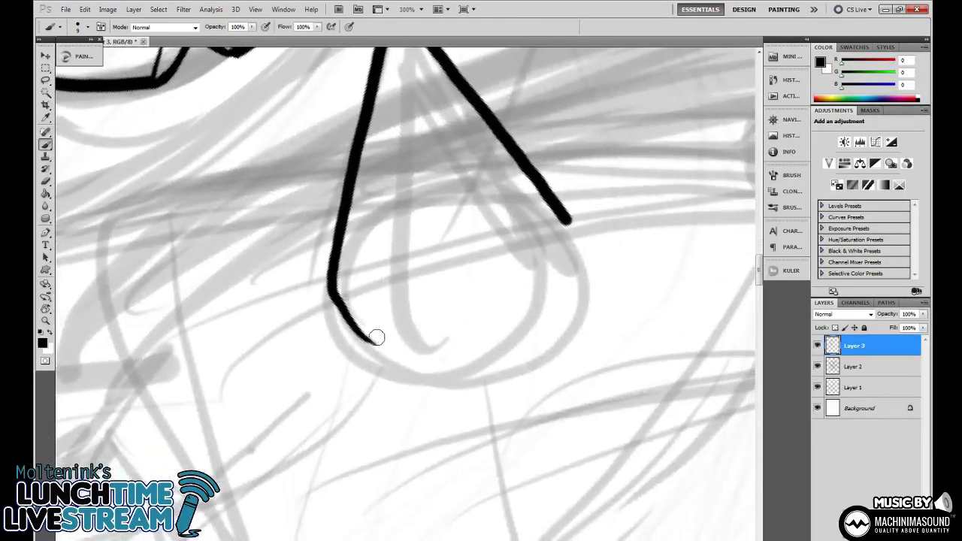
mouse_move(366, 338)
mouse_down()
mouse_move(416, 351)
mouse_move(478, 339)
mouse_move(484, 240)
mouse_move(511, 328)
mouse_move(487, 323)
mouse_move(514, 325)
mouse_move(565, 220)
mouse_up()
drag(564, 233, 556, 323)
drag(476, 316, 487, 208)
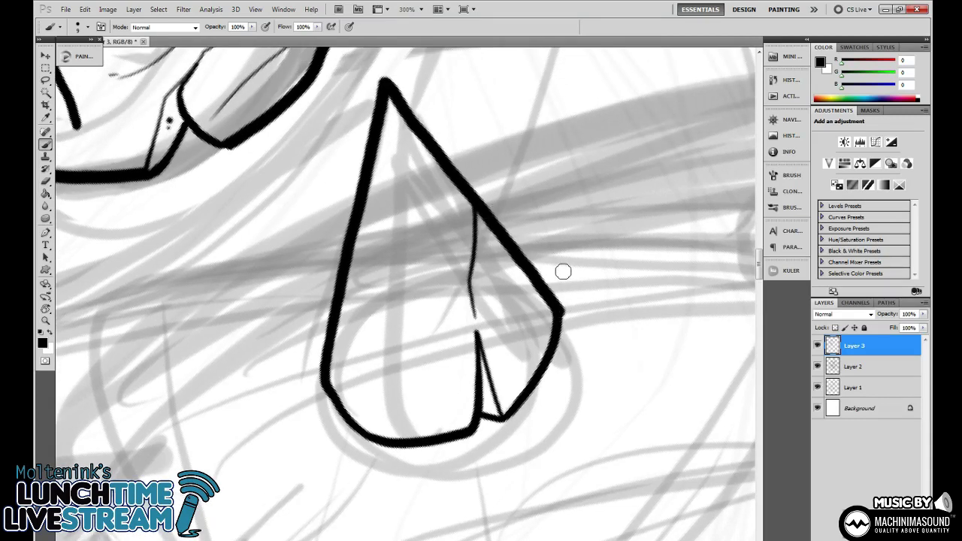
Add thin crack and facet lines inside the shoulder spike, running from near its tip towards the base.
key(e)
key(b)
mouse_move(412, 131)
mouse_down()
mouse_move(421, 241)
mouse_move(369, 188)
mouse_move(430, 372)
mouse_up()
drag(555, 340, 565, 264)
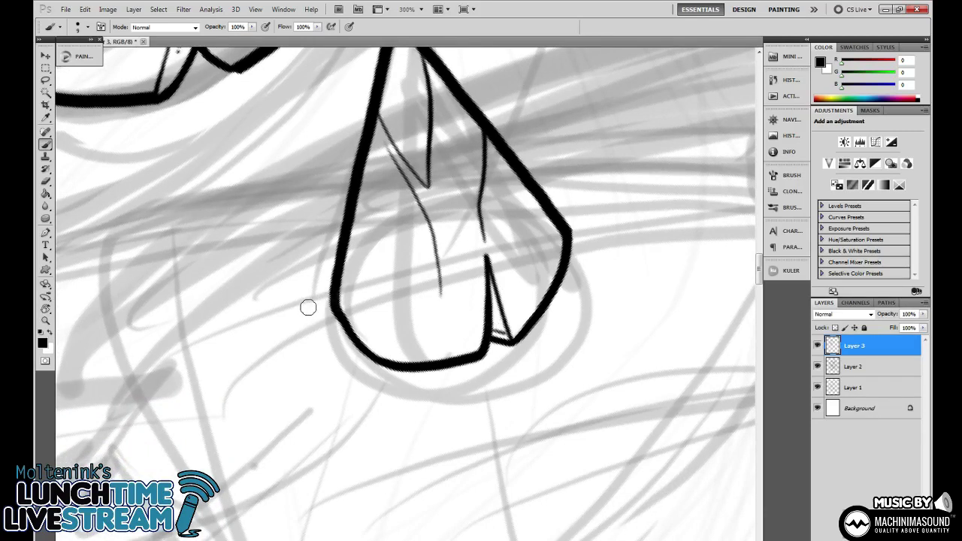
Ink small oval rivets around the spike's base and enclose them with an angular, hexagonal mounting plate outline.
mouse_move(309, 307)
mouse_down()
mouse_move(301, 311)
mouse_move(310, 308)
mouse_up()
drag(613, 226, 601, 225)
drag(417, 399, 435, 397)
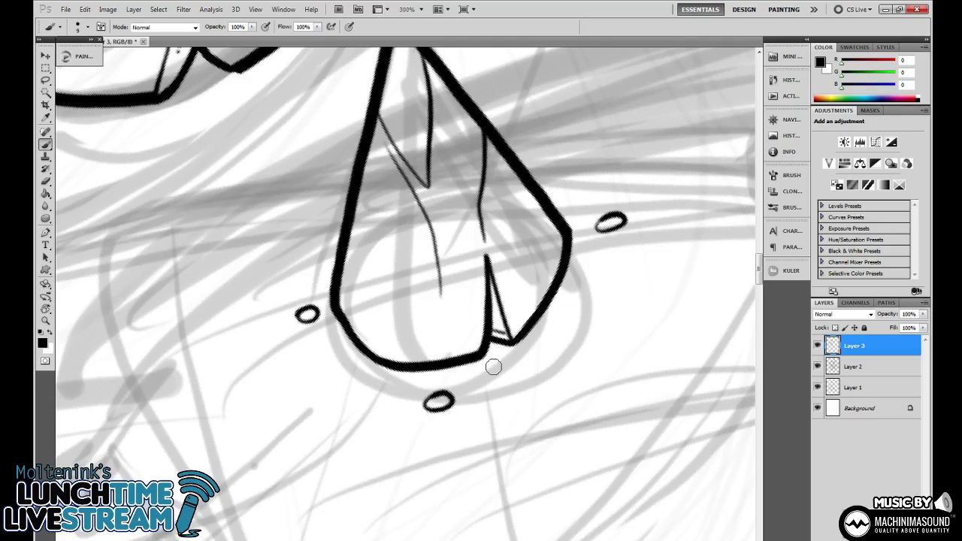
mouse_move(582, 333)
mouse_down()
mouse_move(565, 339)
mouse_move(582, 333)
mouse_up()
drag(331, 251, 339, 258)
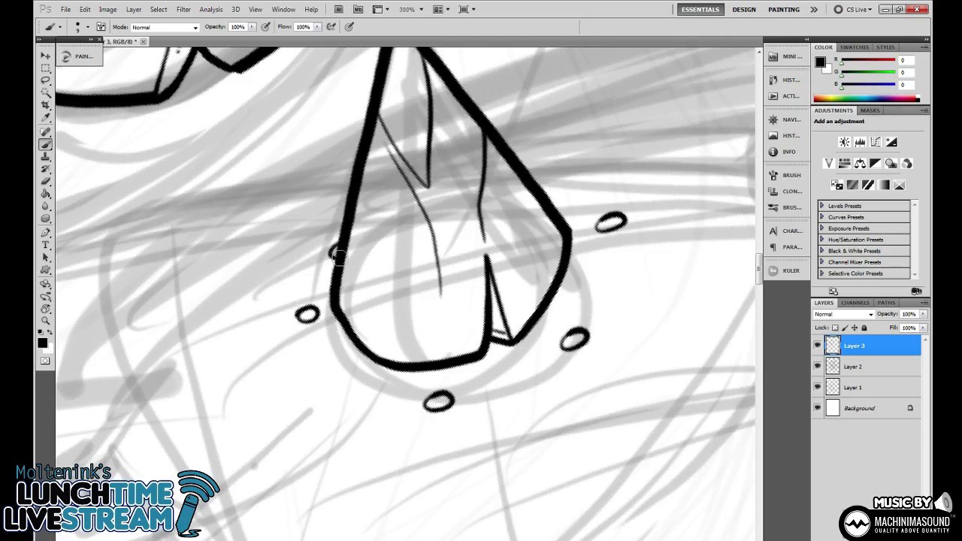
drag(279, 303, 340, 224)
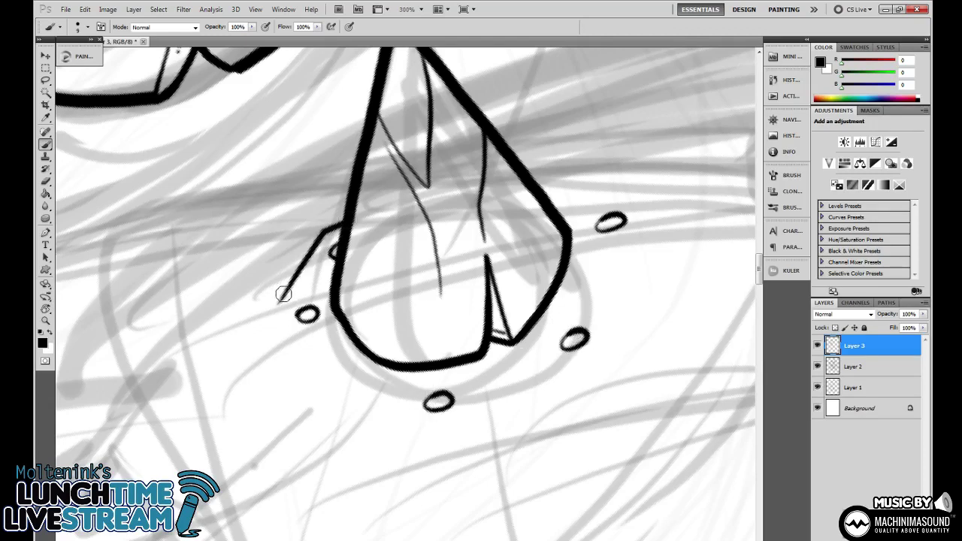
mouse_move(282, 294)
mouse_down()
mouse_move(356, 394)
mouse_move(417, 436)
mouse_move(591, 365)
mouse_move(634, 220)
mouse_move(618, 202)
mouse_move(547, 183)
mouse_up()
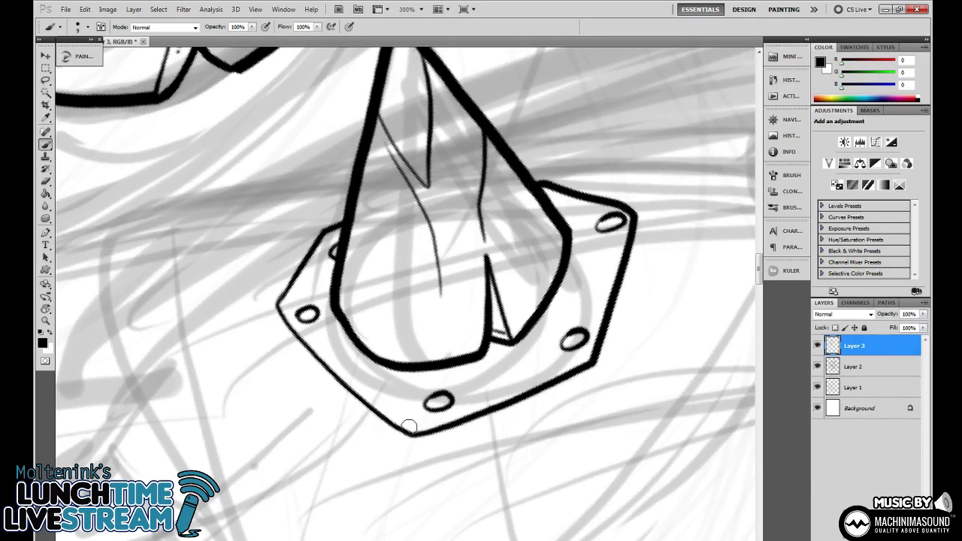
Add thin inner edge lines and small dots along the mounting plate's lower edges, plus short contour strokes beside the spike's base.
drag(409, 427, 521, 393)
key(ctrl+z)
drag(418, 426, 530, 384)
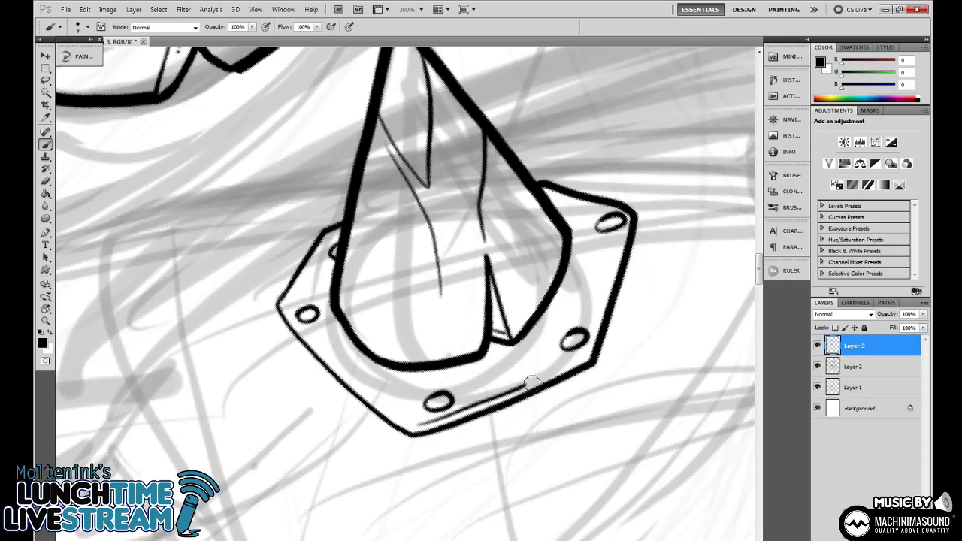
drag(331, 364, 415, 429)
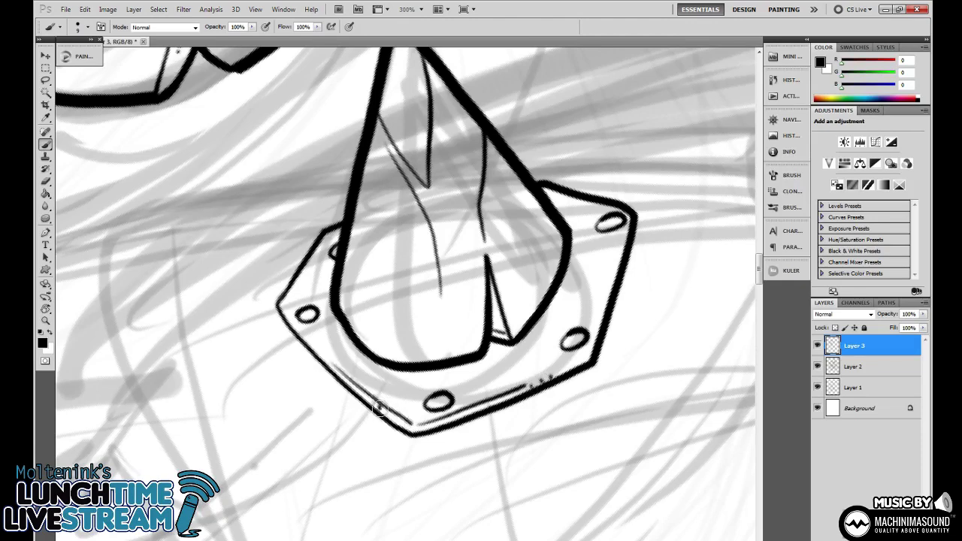
drag(336, 324, 350, 351)
drag(576, 239, 575, 291)
drag(492, 347, 496, 344)
Rotate the canvas to reach the mounting plate's sides and thicken its outer edges where they meet the spike.
key(ctrl+minus)
key(ctrl+minus)
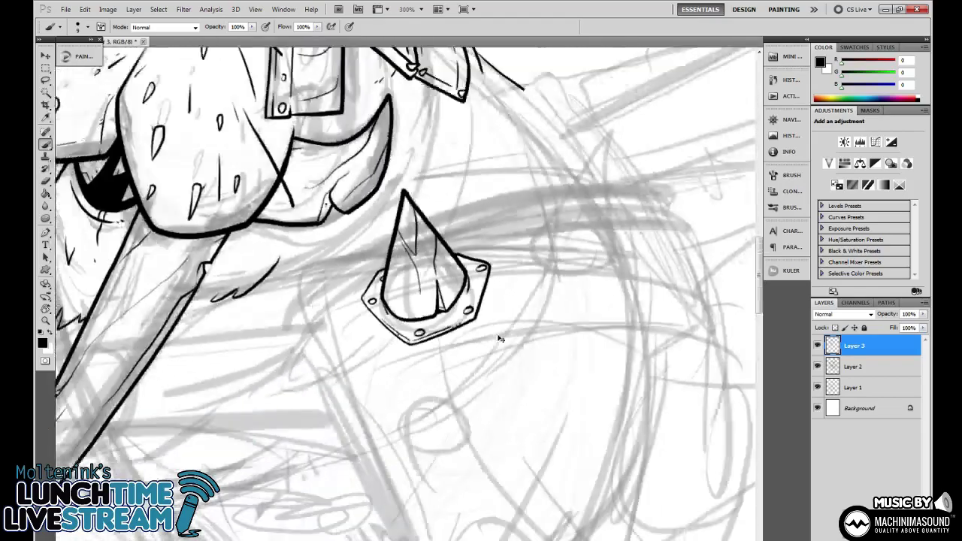
key(r)
drag(613, 383, 584, 177)
scroll(410, 310, up, 2)
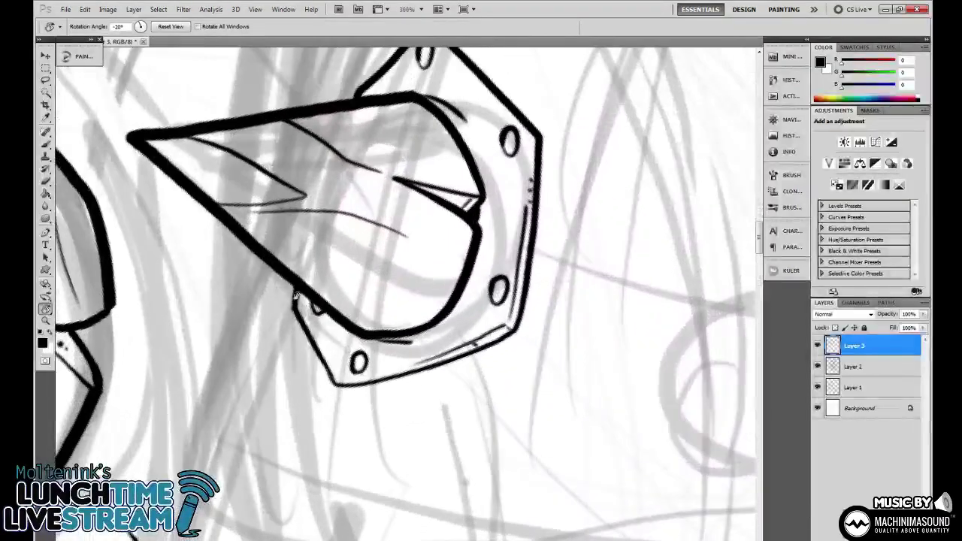
key(b)
drag(296, 287, 335, 385)
key(r)
key(b)
drag(410, 335, 543, 318)
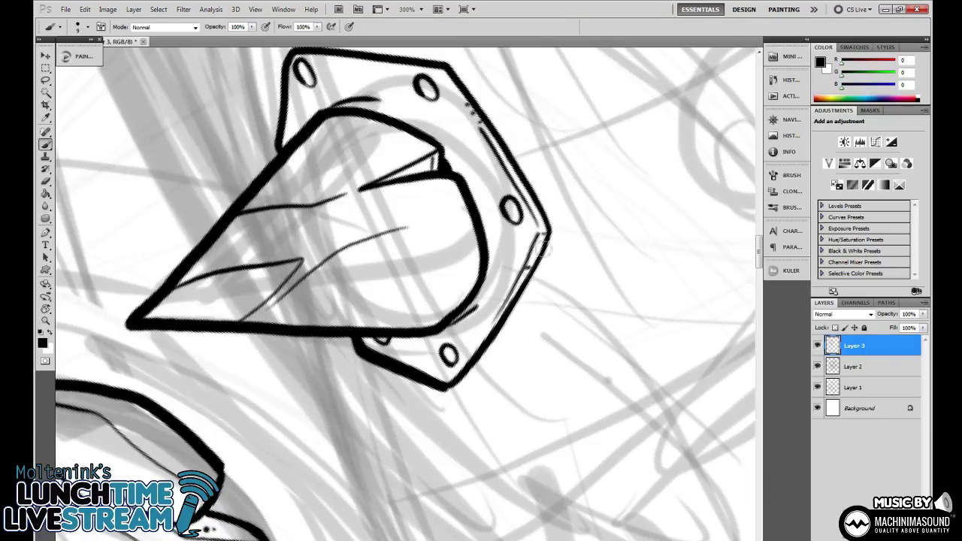
drag(457, 265, 449, 364)
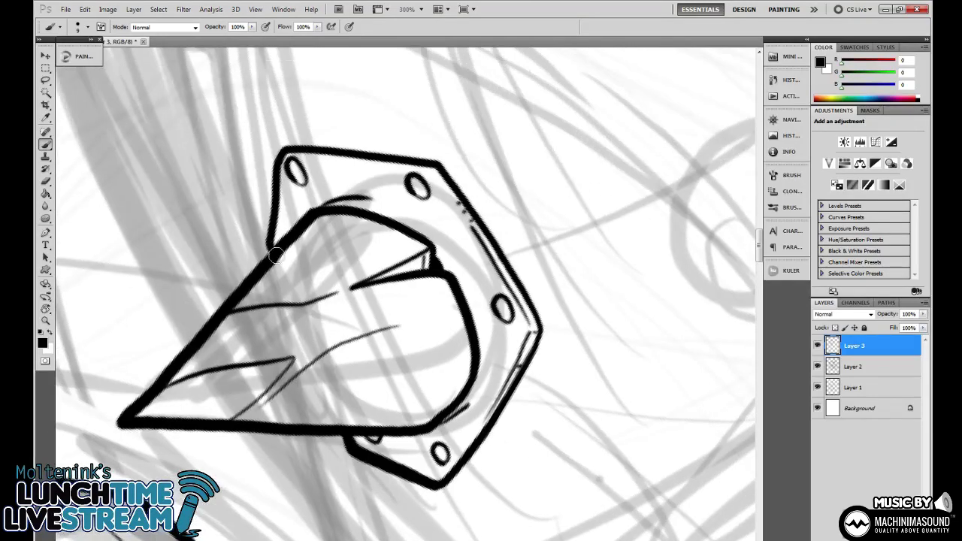
scroll(591, 248, up, 1)
Rotate the canvas back, thicken the mounting plate's lower edges and extend the short contour stroke beside the spike's base.
key(r)
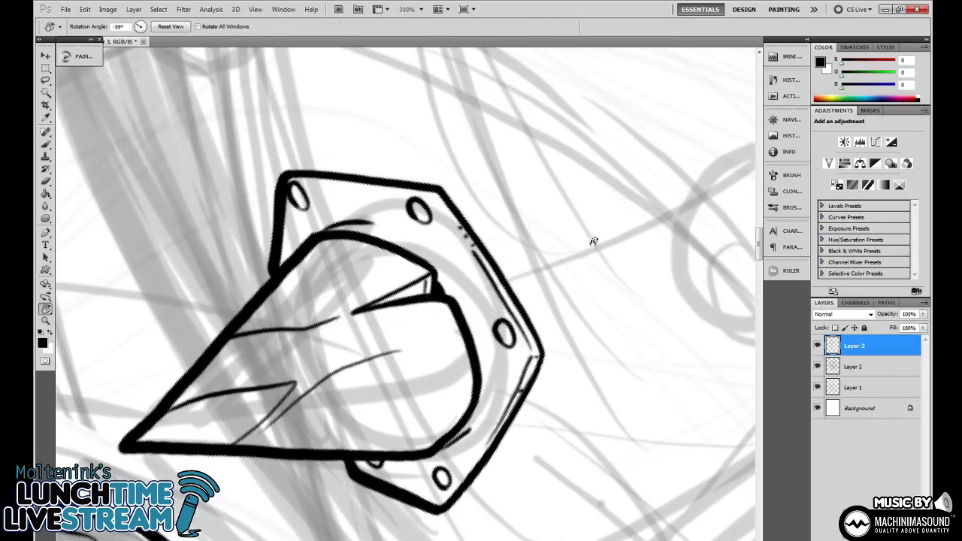
drag(594, 241, 519, 406)
key(b)
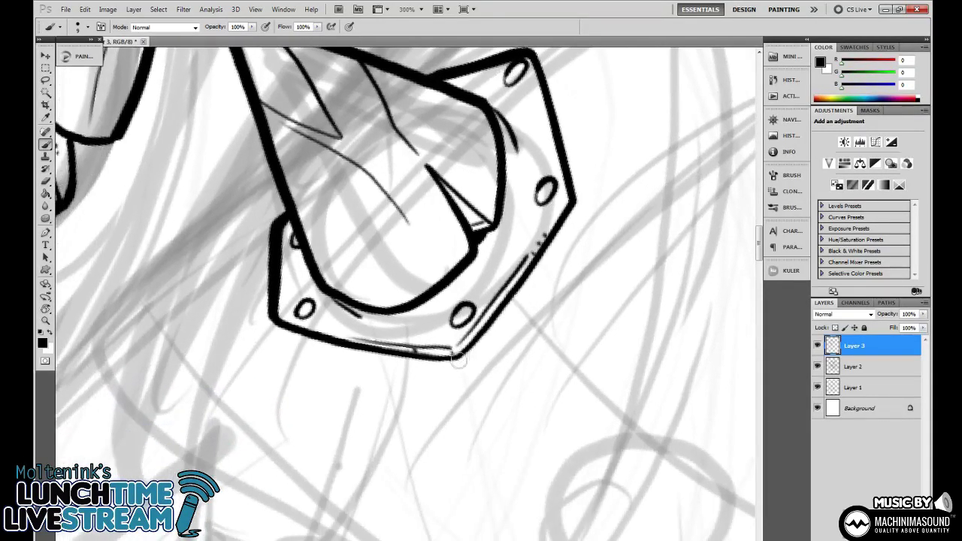
drag(457, 361, 566, 217)
drag(459, 359, 352, 348)
drag(433, 308, 452, 340)
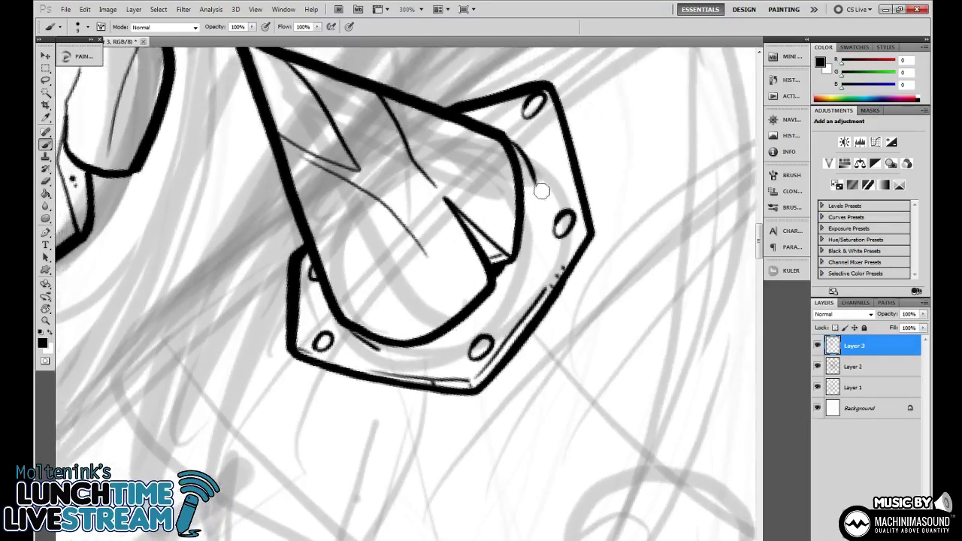
drag(541, 191, 534, 216)
mouse_move(536, 137)
mouse_down()
mouse_move(572, 263)
mouse_move(549, 326)
mouse_move(519, 333)
mouse_move(535, 337)
mouse_up()
Ink a broken-off spike stump with an open rim and a jagged split down its front, above the first shoulder spike.
key(ctrl+minus)
key(ctrl+minus)
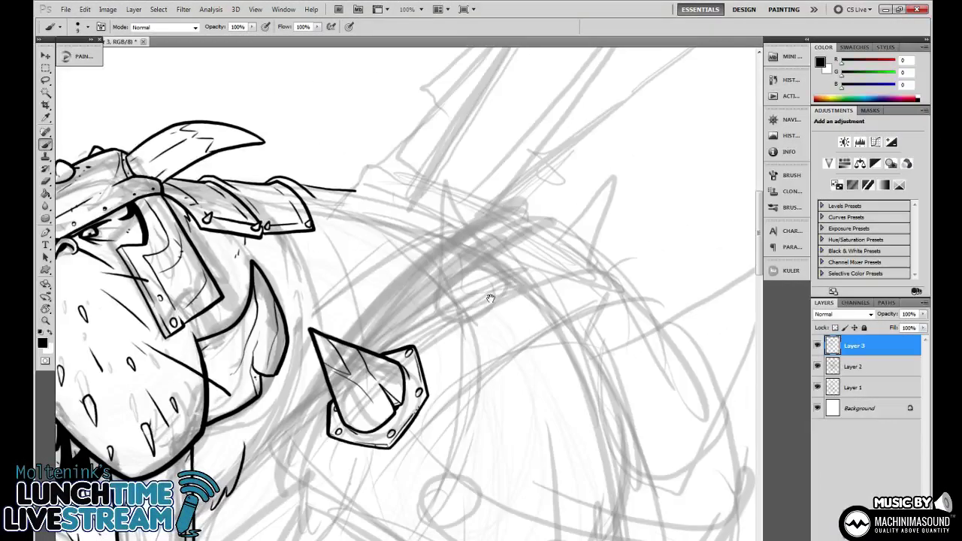
mouse_move(489, 299)
mouse_down()
mouse_move(449, 292)
mouse_move(435, 248)
mouse_up()
key(ctrl+plus)
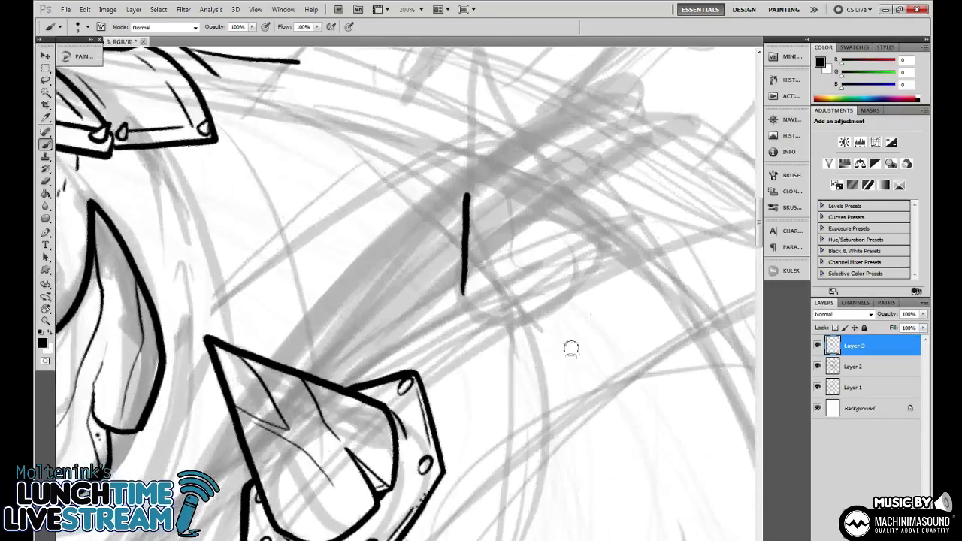
drag(563, 276, 453, 346)
key(ctrl+z)
mouse_move(358, 366)
mouse_down()
mouse_move(365, 283)
mouse_move(409, 253)
mouse_move(448, 246)
mouse_up()
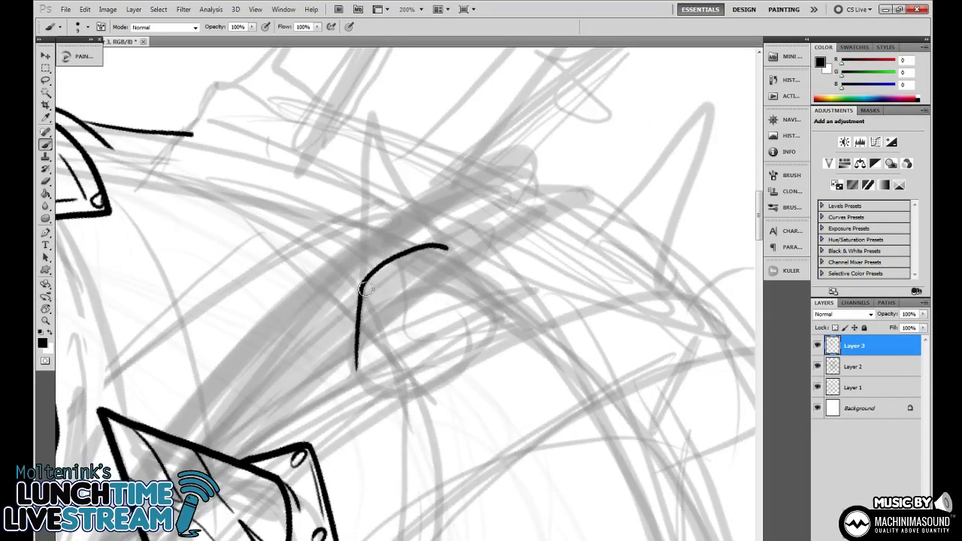
mouse_move(363, 288)
mouse_down()
mouse_move(414, 300)
mouse_move(419, 285)
mouse_move(434, 291)
mouse_move(430, 326)
mouse_move(448, 363)
mouse_move(419, 300)
mouse_move(454, 264)
mouse_move(505, 328)
mouse_up()
mouse_move(357, 364)
mouse_down()
mouse_move(379, 389)
mouse_move(430, 393)
mouse_move(499, 345)
mouse_move(457, 374)
mouse_up()
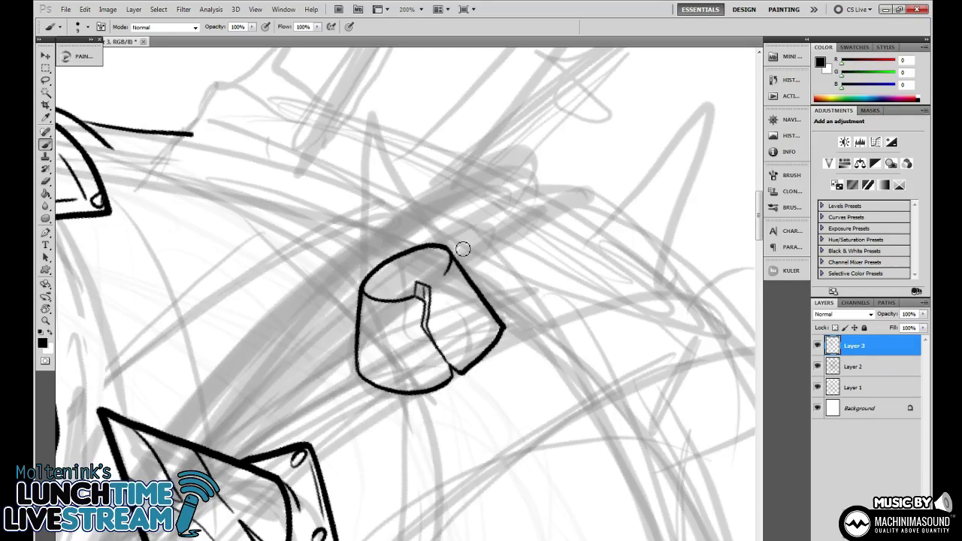
Add thin crack lines on both sides of the spike stump and thicken its base edge around the split.
drag(442, 279, 490, 311)
drag(363, 325, 390, 382)
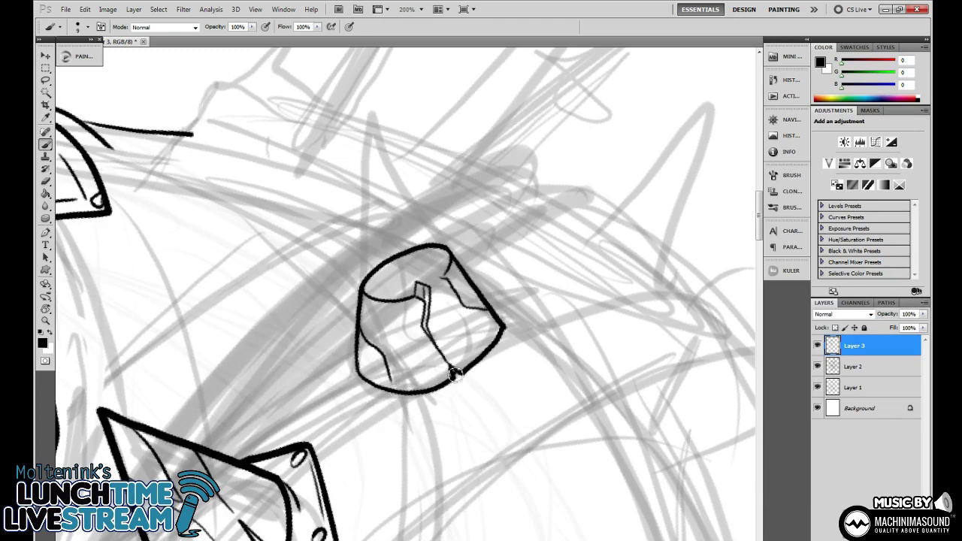
mouse_move(455, 374)
mouse_down()
mouse_move(434, 340)
mouse_move(503, 318)
mouse_up()
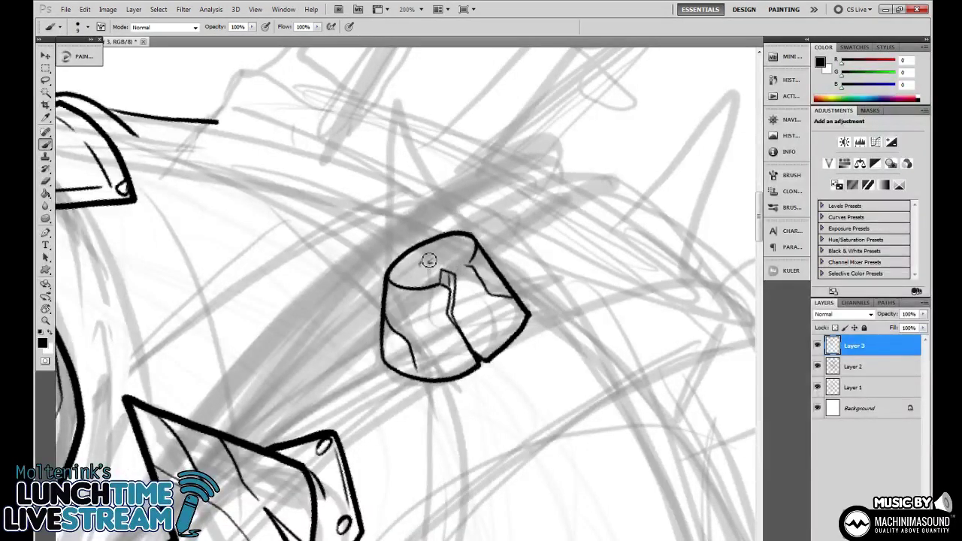
Draw growth rings on the spike stump's broken top and add short crack lines along its sides.
mouse_move(421, 266)
mouse_down()
mouse_move(459, 260)
mouse_move(409, 270)
mouse_move(441, 277)
mouse_move(430, 276)
mouse_move(471, 256)
mouse_move(403, 280)
mouse_up()
drag(554, 276, 534, 214)
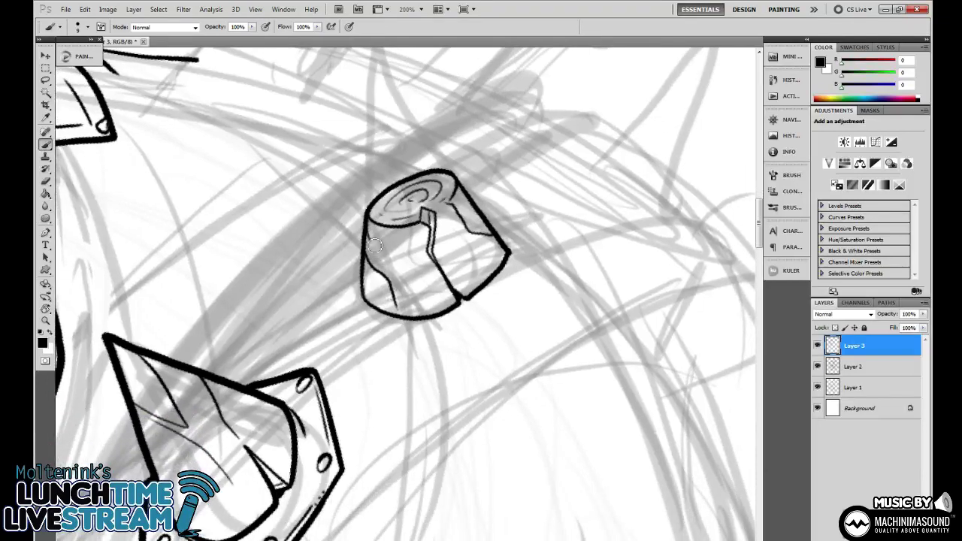
drag(481, 250, 506, 256)
Ink an angular mounting plate around the stump's base and add a thin bevel line inside its lower edge.
drag(358, 280, 338, 325)
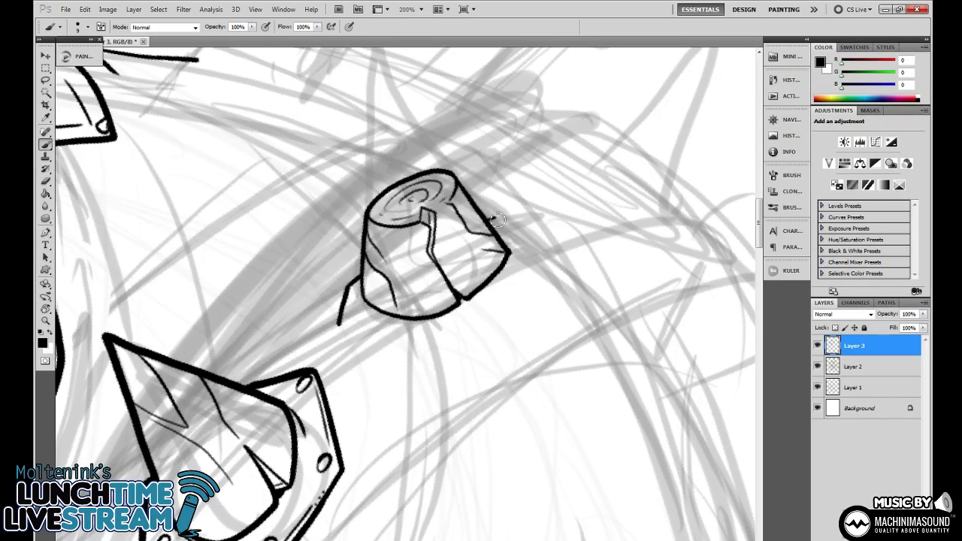
drag(490, 217, 535, 235)
mouse_move(506, 316)
mouse_down()
mouse_move(543, 248)
mouse_move(531, 230)
mouse_up()
mouse_move(340, 319)
mouse_down()
mouse_move(392, 344)
mouse_move(470, 335)
mouse_move(507, 315)
mouse_up()
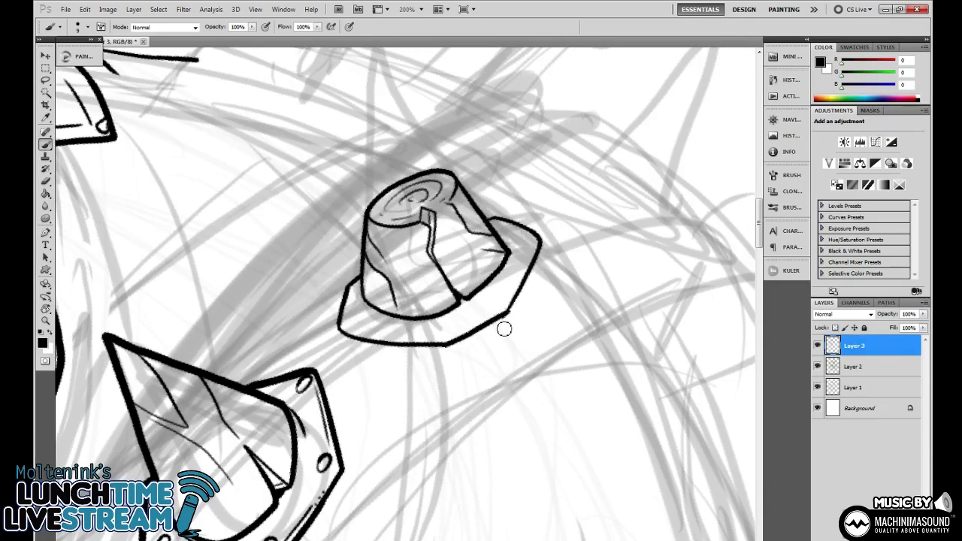
key(e)
key(b)
mouse_move(448, 336)
mouse_down()
mouse_move(501, 308)
mouse_move(525, 276)
mouse_move(509, 309)
mouse_move(457, 331)
mouse_up()
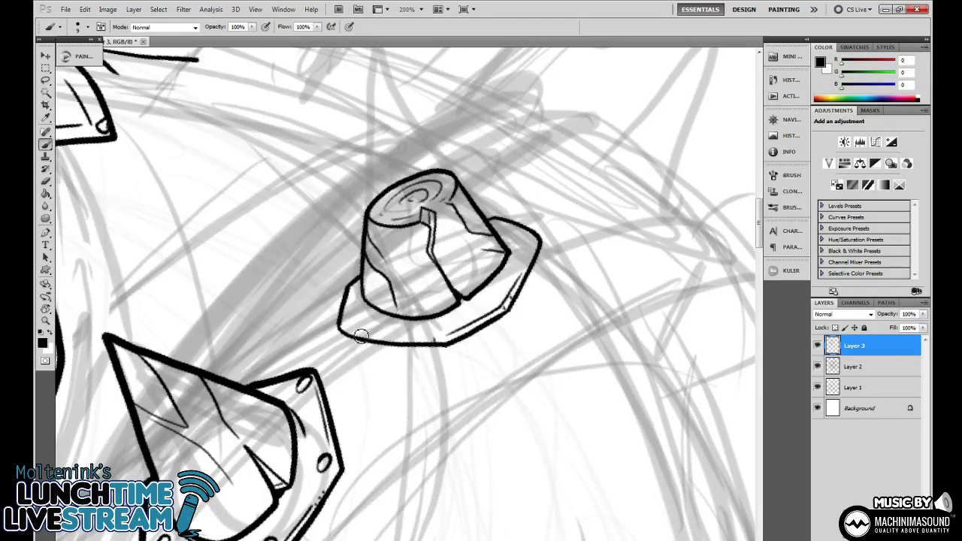
Draw small oval rivets around the stump's mounting plate, including ones partly hidden behind the stump.
mouse_move(361, 336)
mouse_down()
mouse_move(348, 331)
mouse_move(360, 312)
mouse_move(356, 321)
mouse_up()
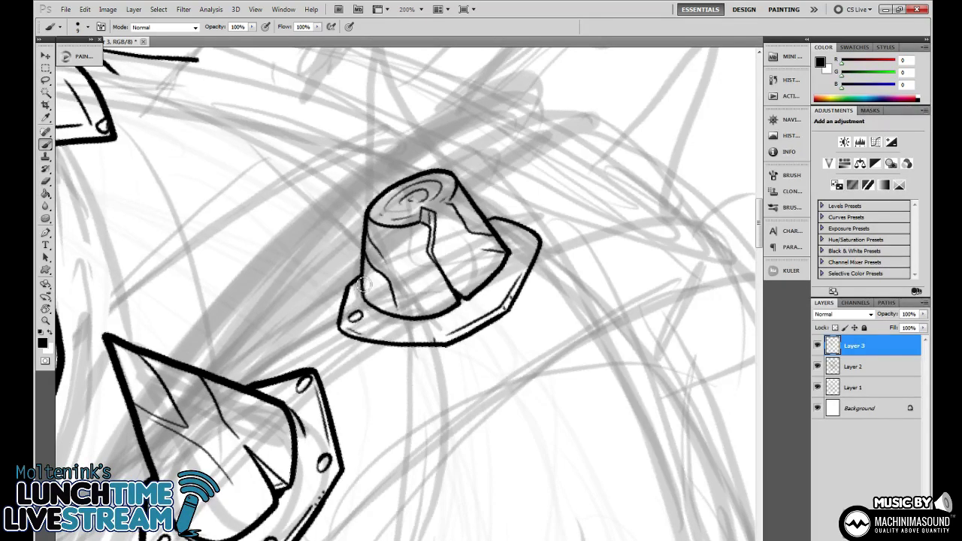
drag(366, 283, 356, 291)
drag(496, 225, 530, 245)
drag(495, 298, 489, 300)
drag(414, 334, 418, 330)
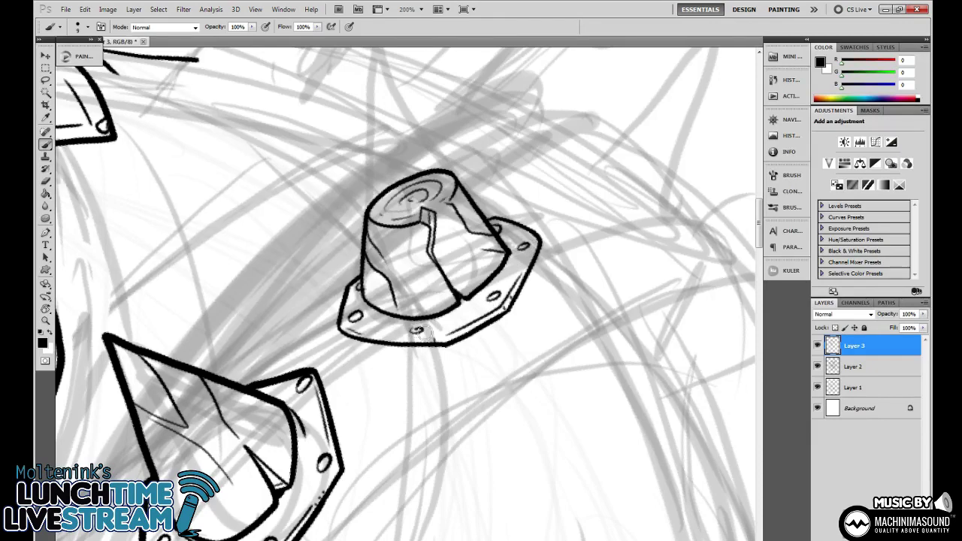
Thicken the outer contours of the spike stump and its mounting plate.
key(ctrl+minus)
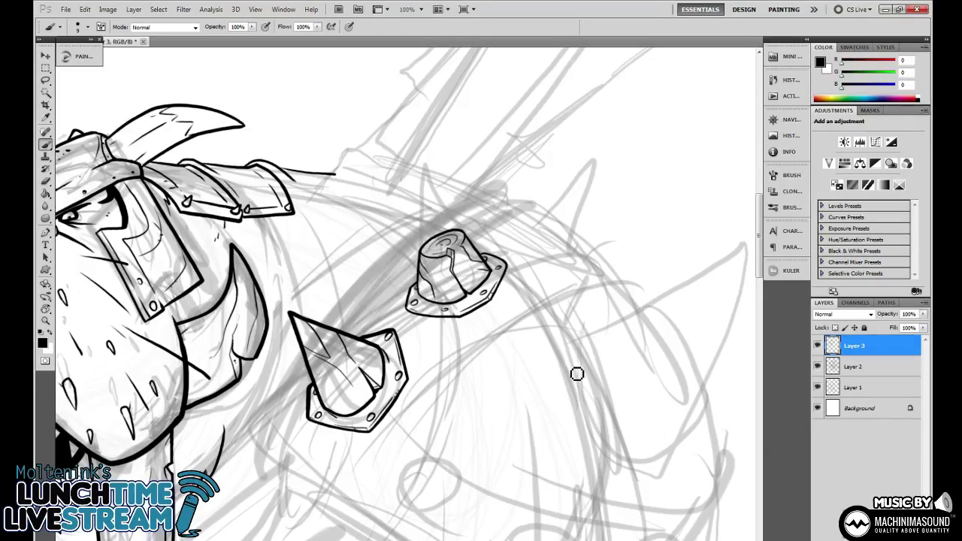
key(ctrl+plus)
key(ctrl+plus)
mouse_move(517, 333)
mouse_down()
mouse_move(486, 350)
mouse_move(436, 306)
mouse_move(415, 261)
mouse_move(423, 168)
mouse_up()
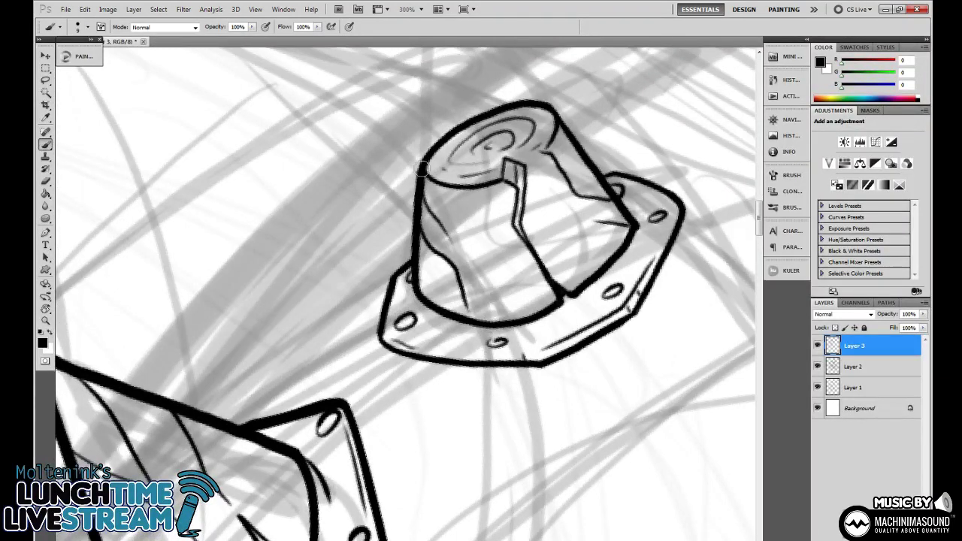
mouse_move(502, 176)
mouse_down()
mouse_move(435, 226)
mouse_move(414, 228)
mouse_up()
mouse_move(529, 306)
mouse_down()
mouse_move(540, 267)
mouse_move(462, 161)
mouse_move(432, 154)
mouse_up()
mouse_move(328, 293)
mouse_down()
mouse_move(331, 344)
mouse_move(306, 400)
mouse_move(297, 352)
mouse_move(313, 314)
mouse_up()
mouse_move(560, 244)
mouse_down()
mouse_move(500, 239)
mouse_move(522, 241)
mouse_up()
key(ctrl+minus)
key(ctrl+minus)
key(ctrl+minus)
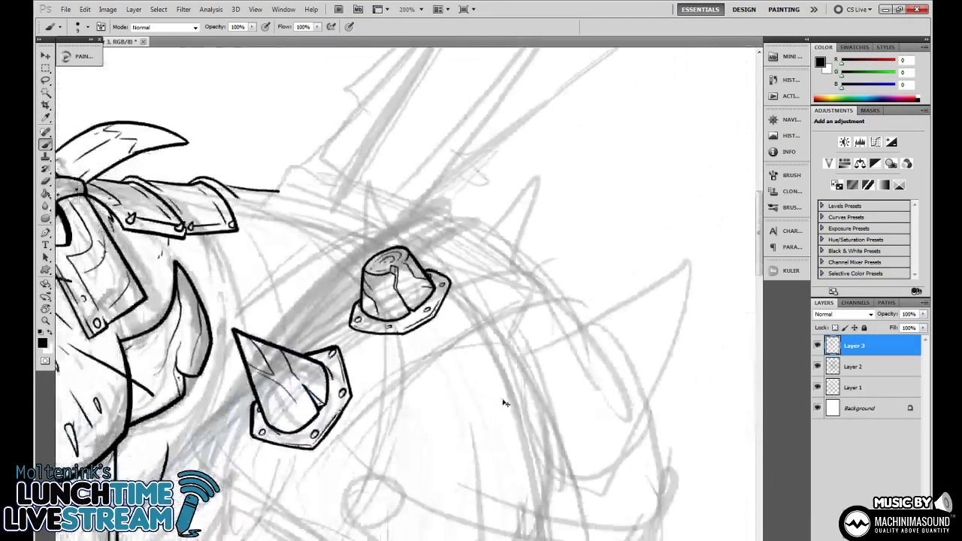
Rotate the canvas to -30° and ink a curved base stroke for a third spike on the shoulder's upper edge.
drag(573, 376, 614, 327)
key(r)
drag(636, 345, 620, 197)
key(ctrl+minus)
key(ctrl+minus)
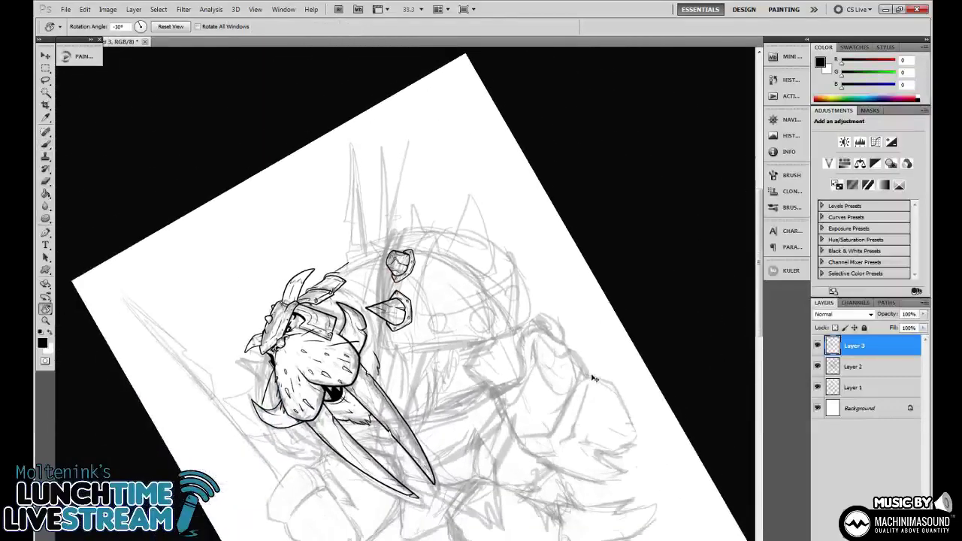
key(ctrl+plus)
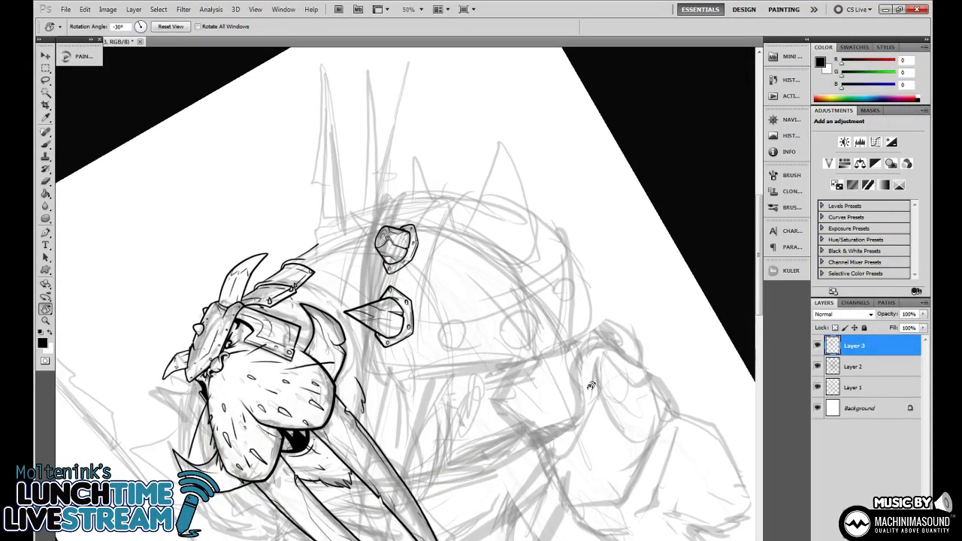
key(ctrl+plus)
key(ctrl+plus)
key(ctrl+plus)
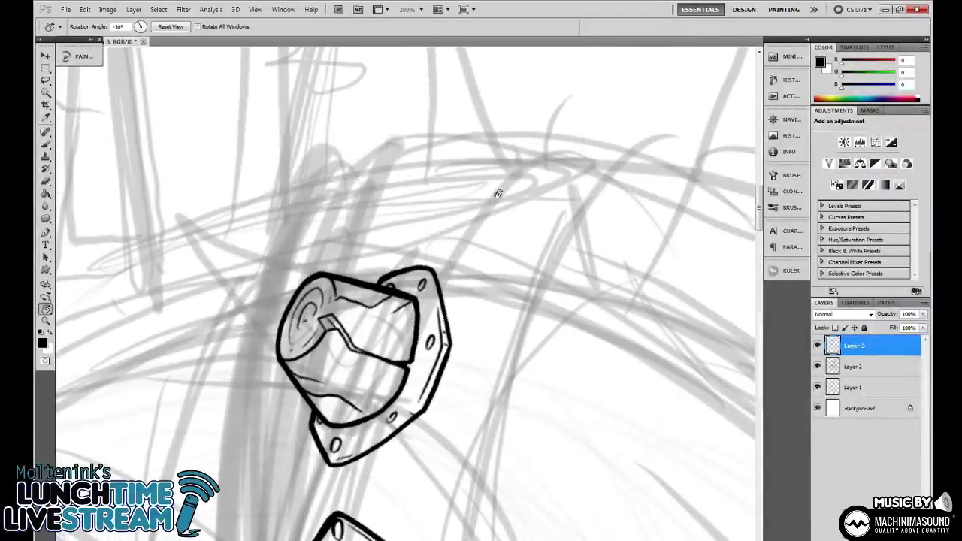
scroll(469, 200, up, 3)
key(b)
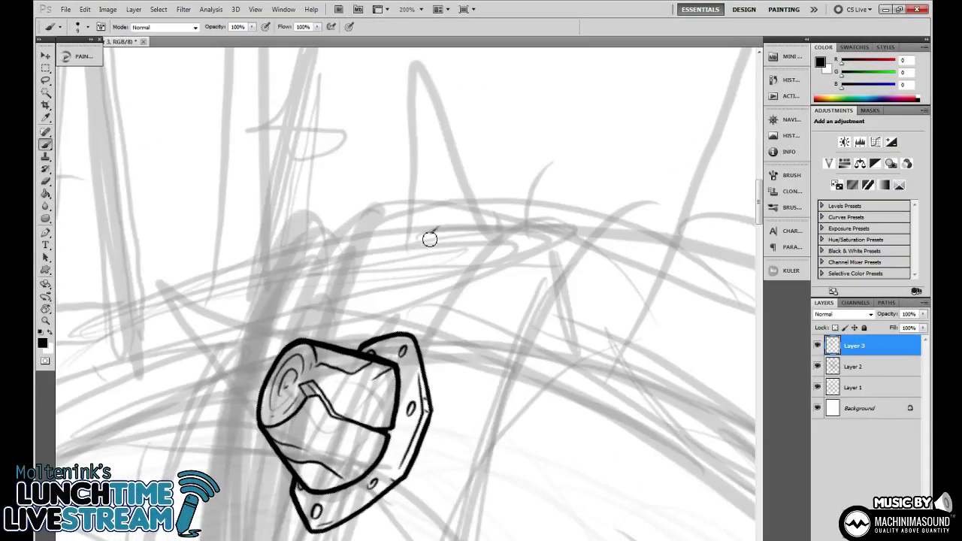
drag(429, 239, 526, 236)
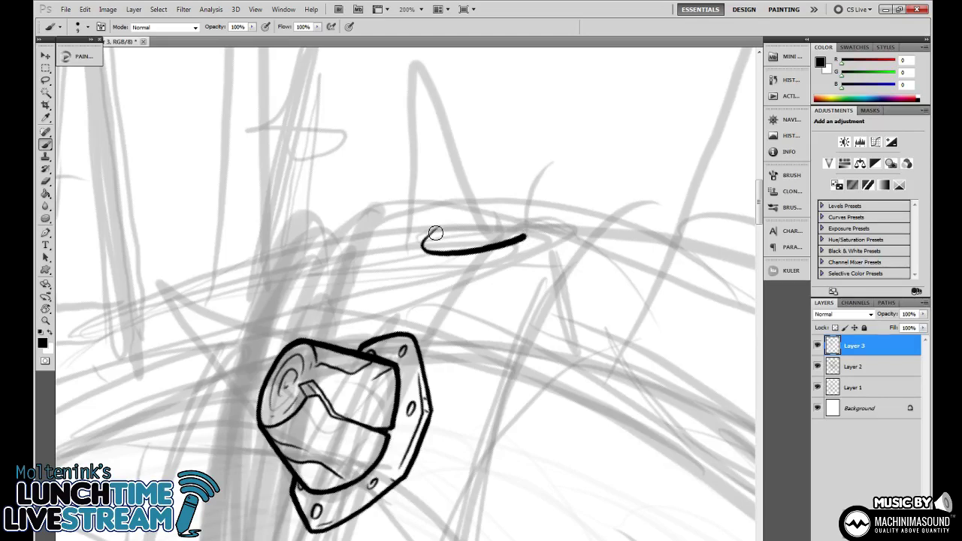
Rotate the canvas the other way, clean up the base curve's end and ink the third spike's tapered, cut-off outline.
key(r)
drag(606, 236, 595, 328)
key(b)
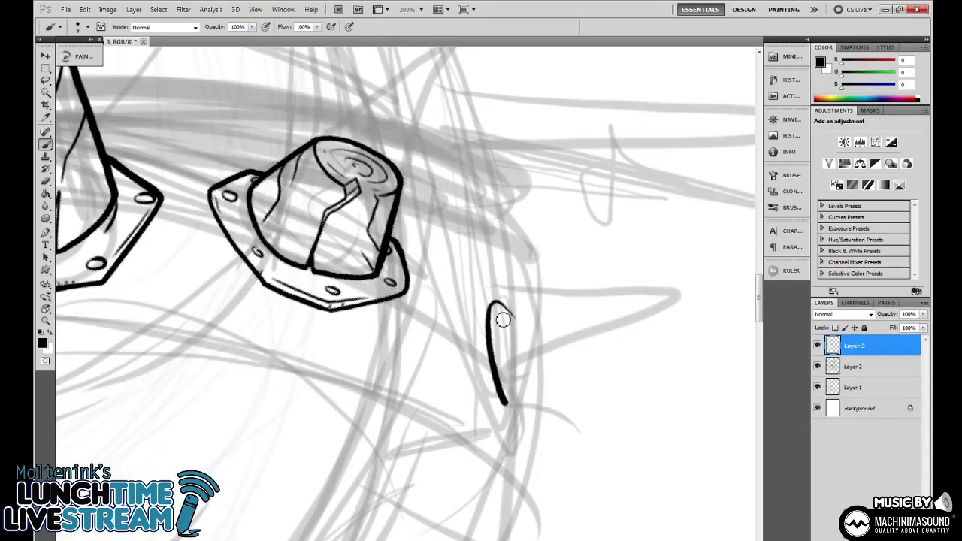
key(e)
key(b)
mouse_move(489, 331)
mouse_down()
mouse_move(506, 276)
mouse_move(583, 296)
mouse_move(585, 362)
mouse_up()
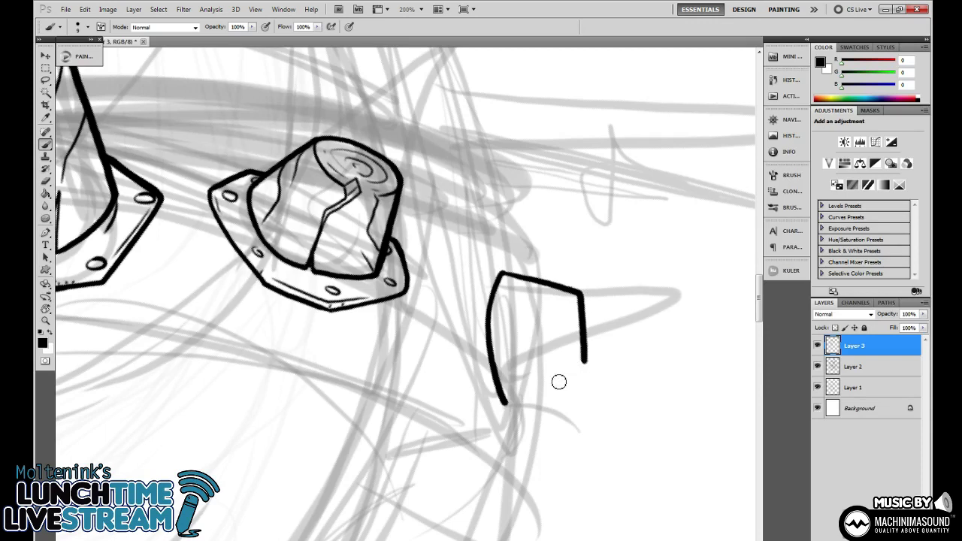
mouse_move(510, 406)
mouse_down()
mouse_move(585, 365)
mouse_move(505, 405)
mouse_up()
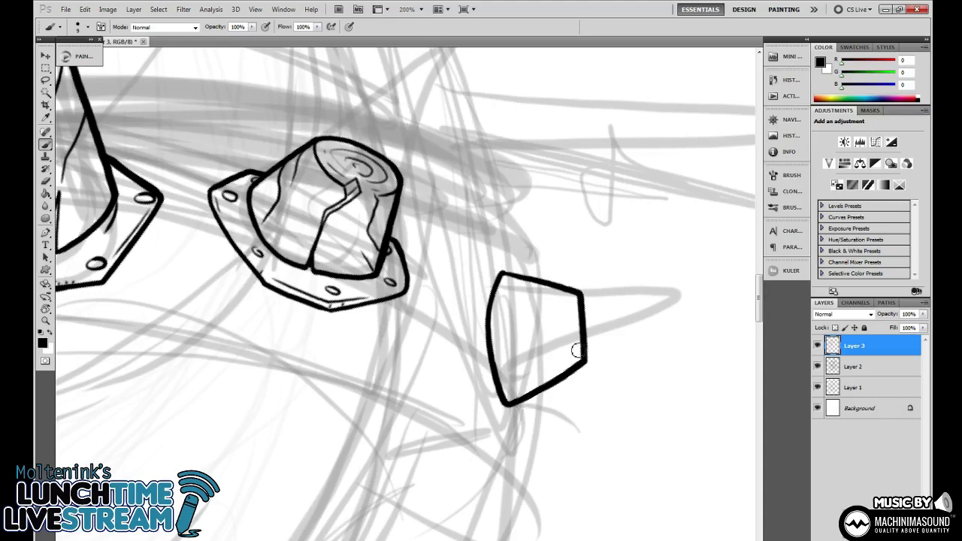
Add an inner rim line at the third stump's cut end and crack lines along its side, undoing the stray plate stroke.
mouse_move(586, 354)
mouse_down()
mouse_move(578, 293)
mouse_move(579, 359)
mouse_up()
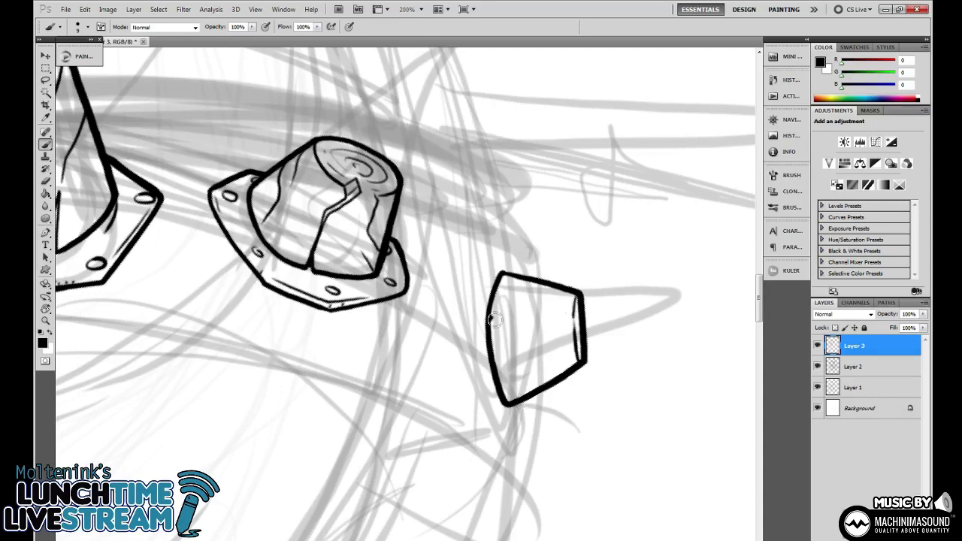
drag(490, 322, 581, 306)
mouse_move(497, 367)
mouse_down()
mouse_move(514, 356)
mouse_move(476, 288)
mouse_up()
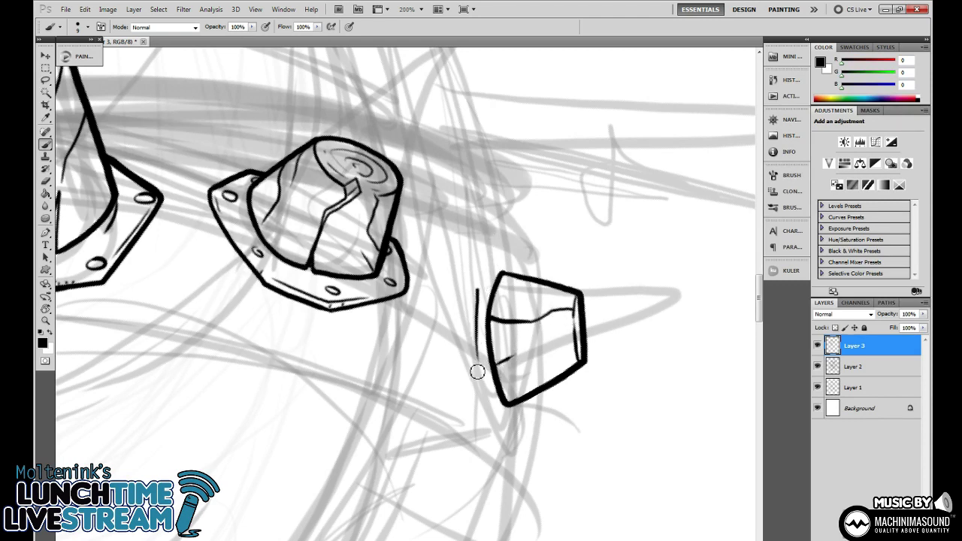
key(ctrl+z)
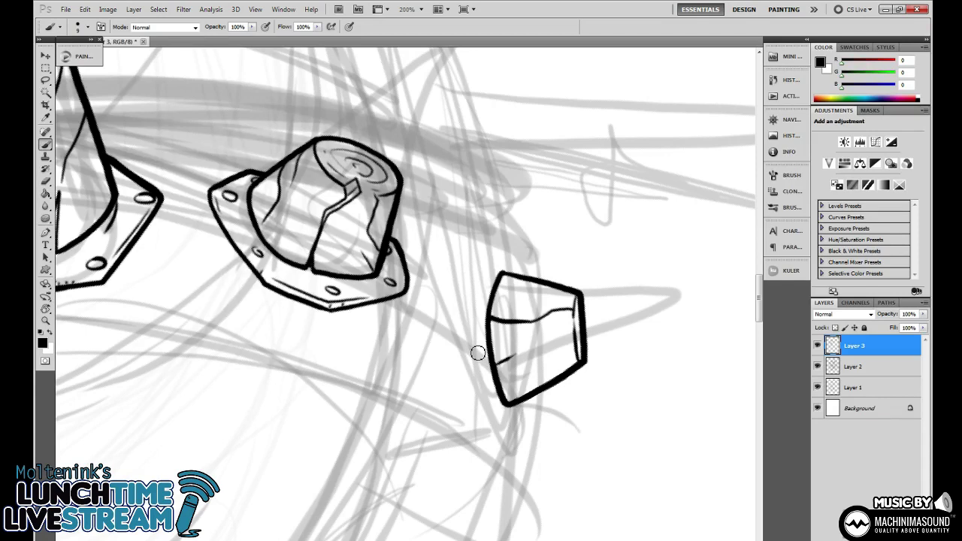
Ink a narrow angular mounting plate with small rivets behind the third stump, erasing and redrawing its long outer edge.
mouse_move(479, 362)
mouse_down()
mouse_move(475, 296)
mouse_move(494, 257)
mouse_move(530, 282)
mouse_up()
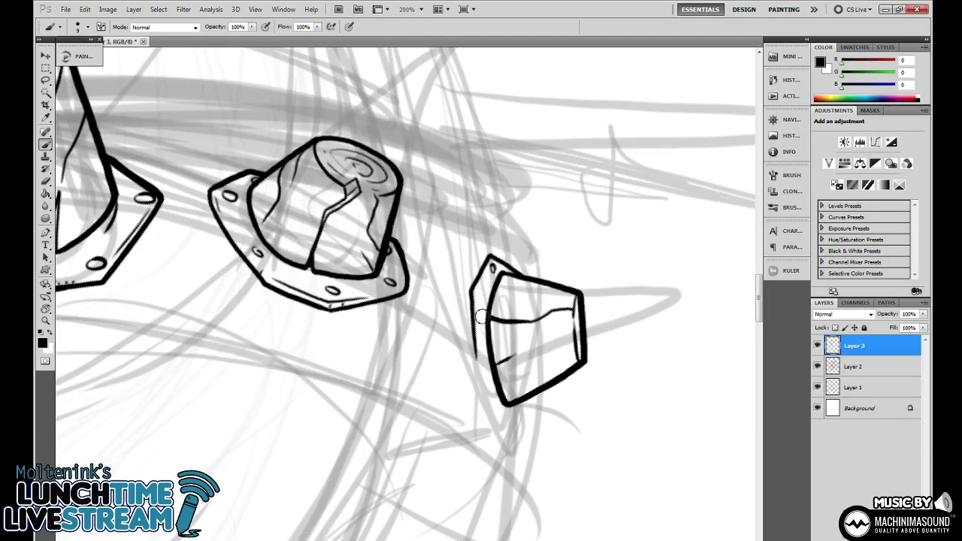
key(e)
drag(474, 300, 476, 358)
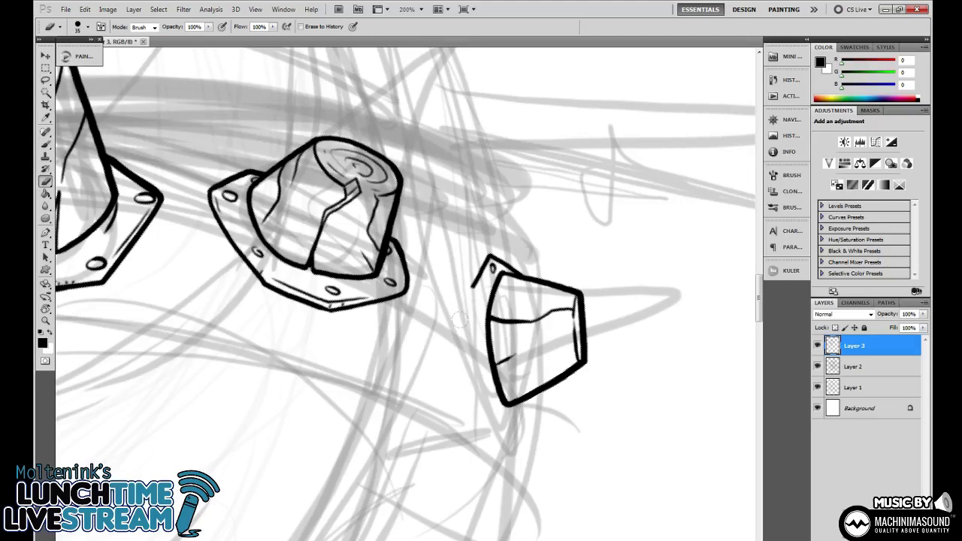
key(b)
mouse_move(490, 262)
mouse_down()
mouse_move(468, 307)
mouse_move(480, 401)
mouse_move(519, 440)
mouse_move(531, 399)
mouse_up()
mouse_move(514, 416)
mouse_down()
mouse_move(515, 426)
mouse_move(487, 397)
mouse_up()
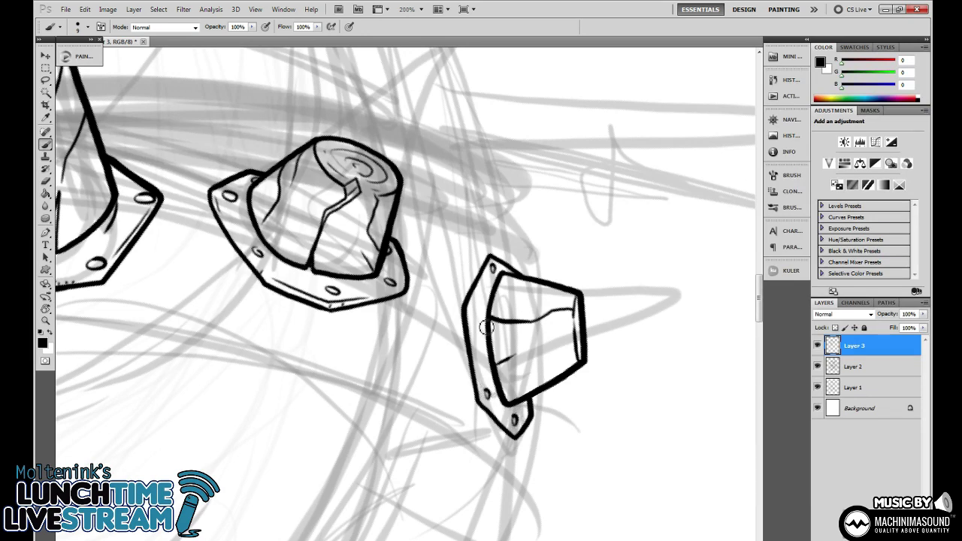
Give the third stump's mounting plate a thicker outer edge, reinforce the stump's contours and add another crack line.
mouse_move(456, 306)
mouse_down()
mouse_move(478, 404)
mouse_move(454, 300)
mouse_move(490, 259)
mouse_up()
drag(470, 400, 516, 439)
drag(567, 376, 533, 330)
mouse_move(480, 363)
mouse_down()
mouse_move(543, 325)
mouse_move(547, 289)
mouse_move(546, 304)
mouse_up()
drag(477, 347, 551, 319)
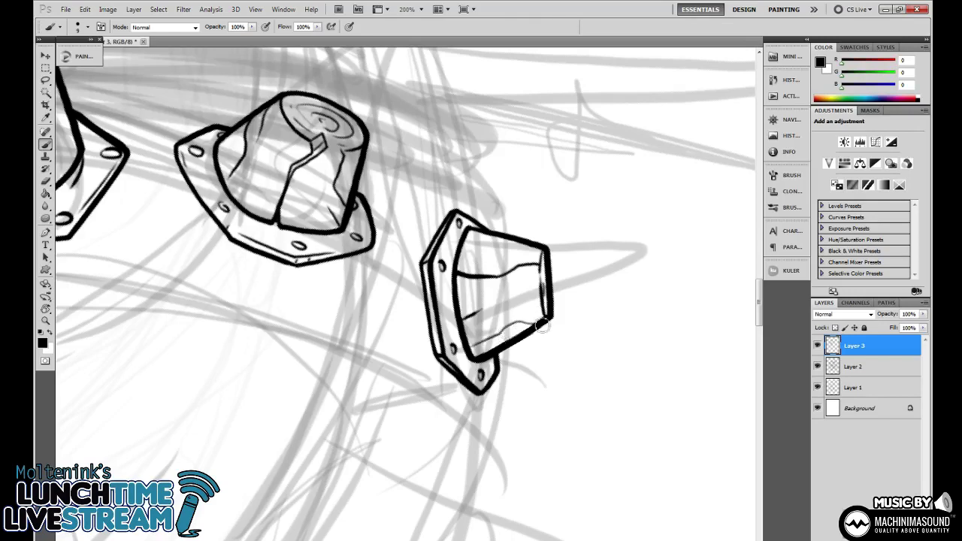
Rotate the canvas to -16° with the whole spiked shoulder in view, ready for brush work.
key(ctrl+minus)
key(ctrl+minus)
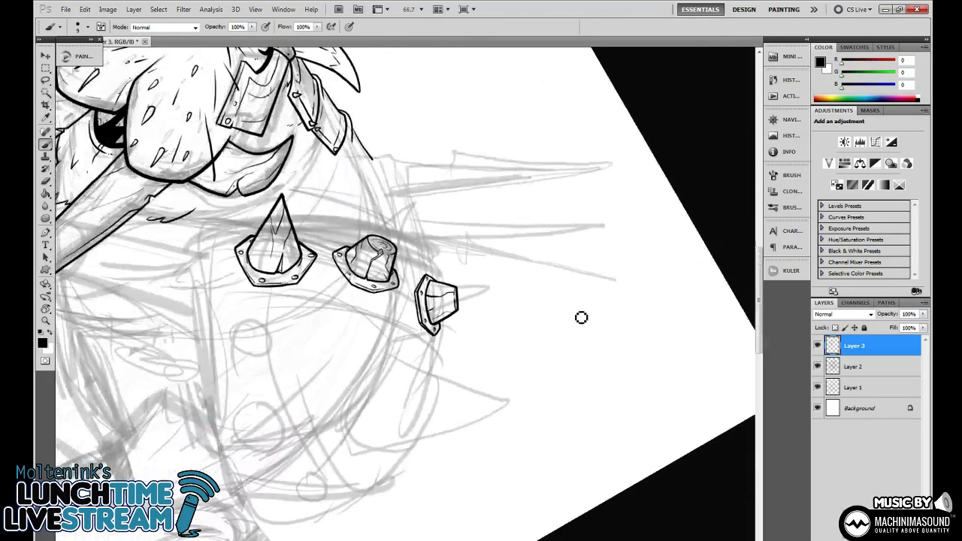
drag(540, 377, 582, 366)
key(r)
drag(588, 421, 531, 318)
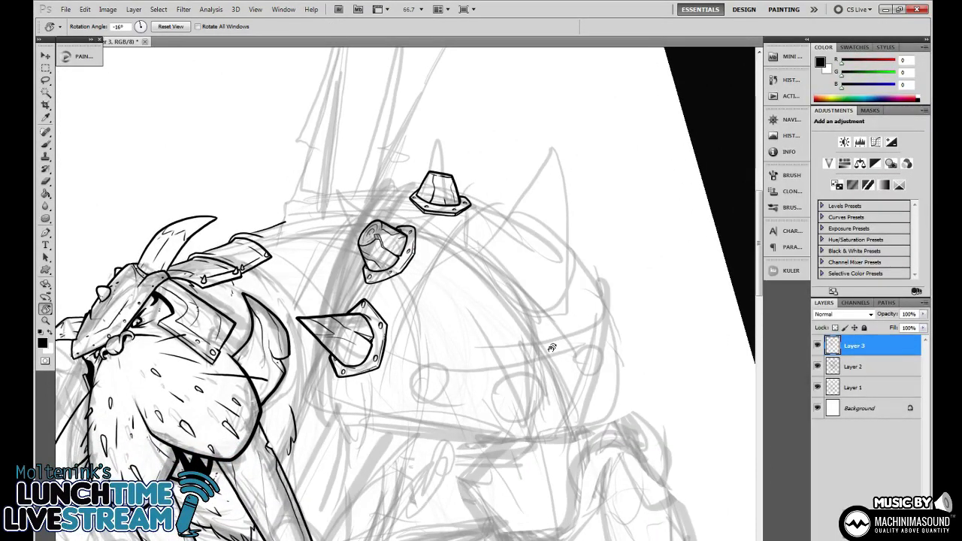
key(b)
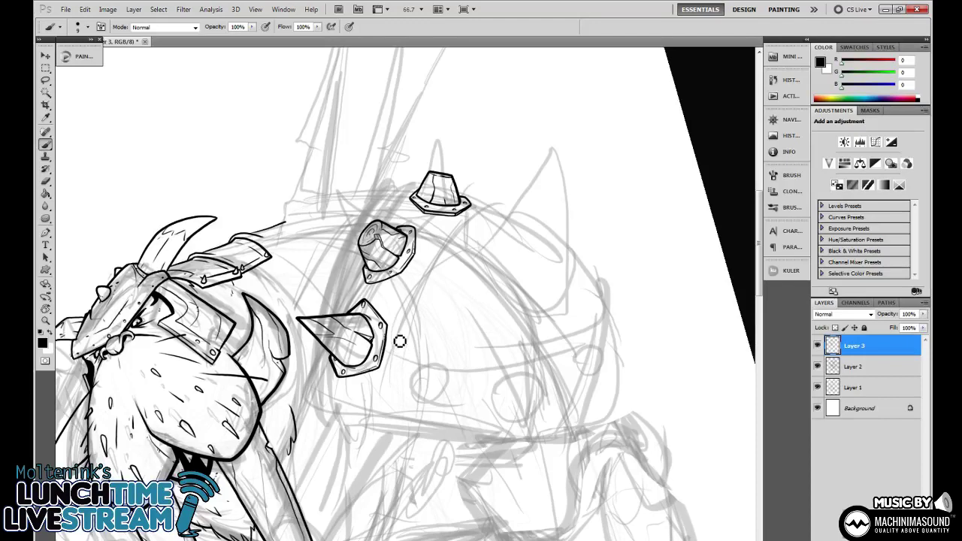
Try a long curved armor contour from beside the first spike up to the third stump's plate.
mouse_move(395, 368)
mouse_down()
mouse_move(447, 249)
mouse_move(486, 210)
mouse_up()
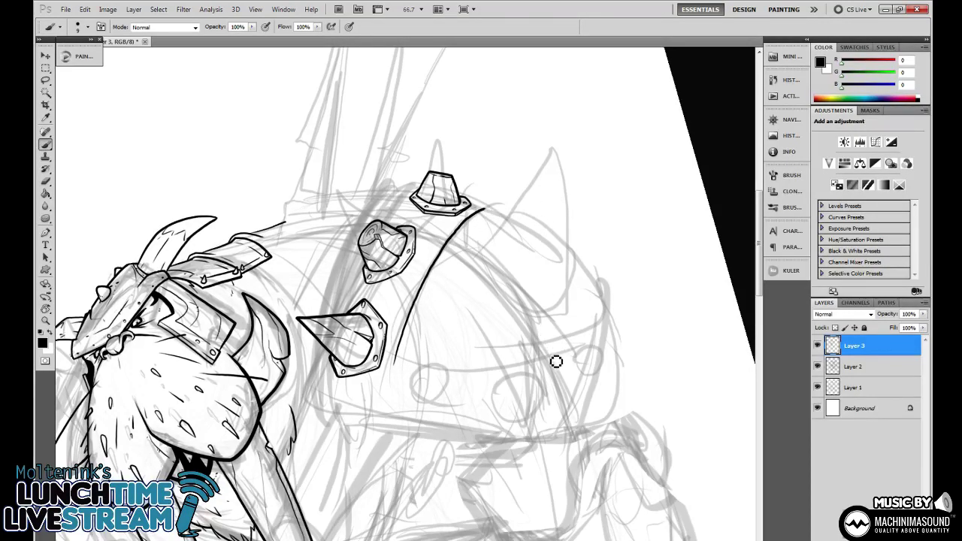
key(ctrl+plus)
key(ctrl+z)
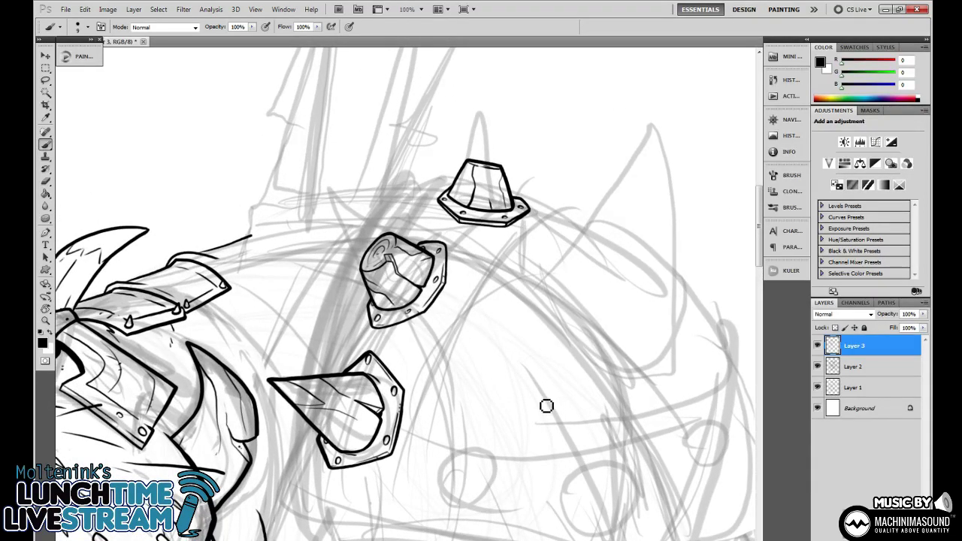
Check the inking brush's size, tip shape and Shape Dynamics settings.
right_click(516, 281)
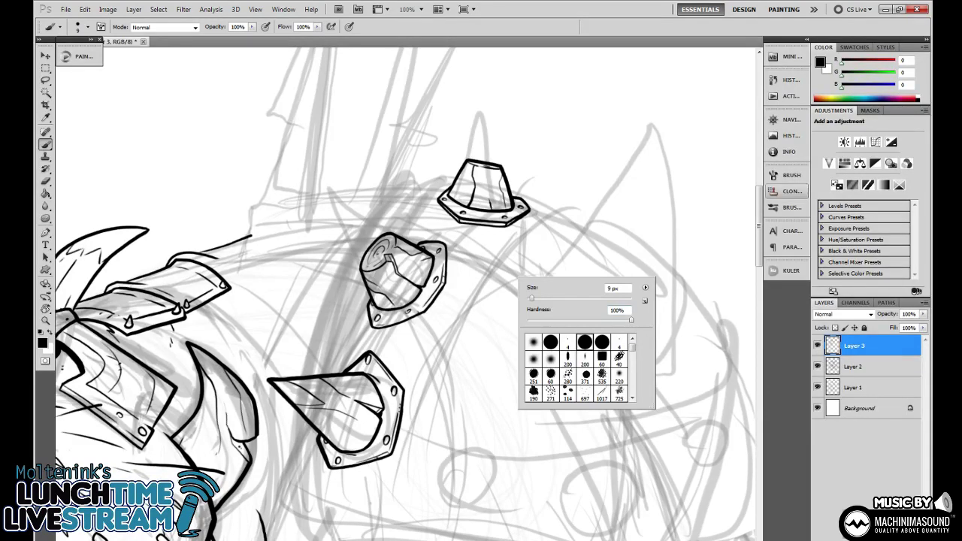
click(787, 207)
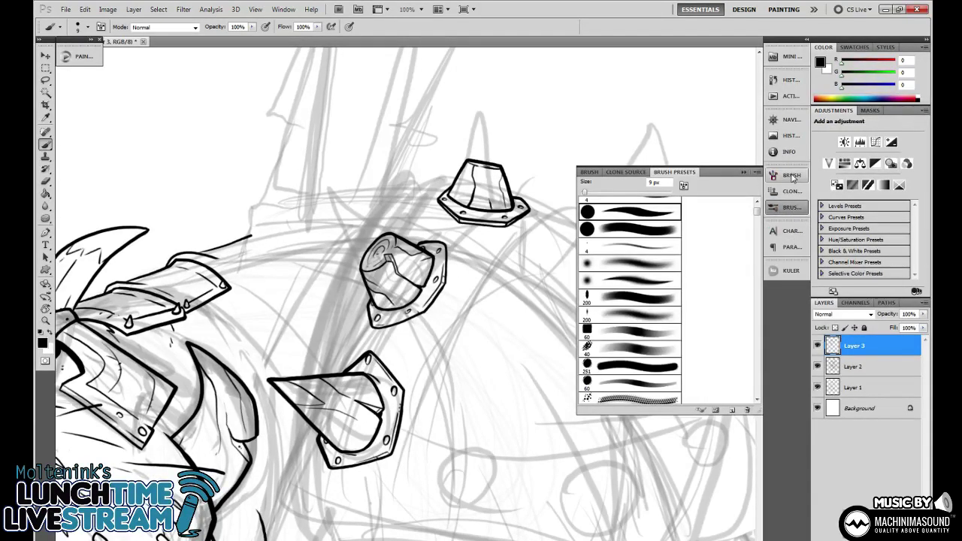
click(792, 181)
click(794, 181)
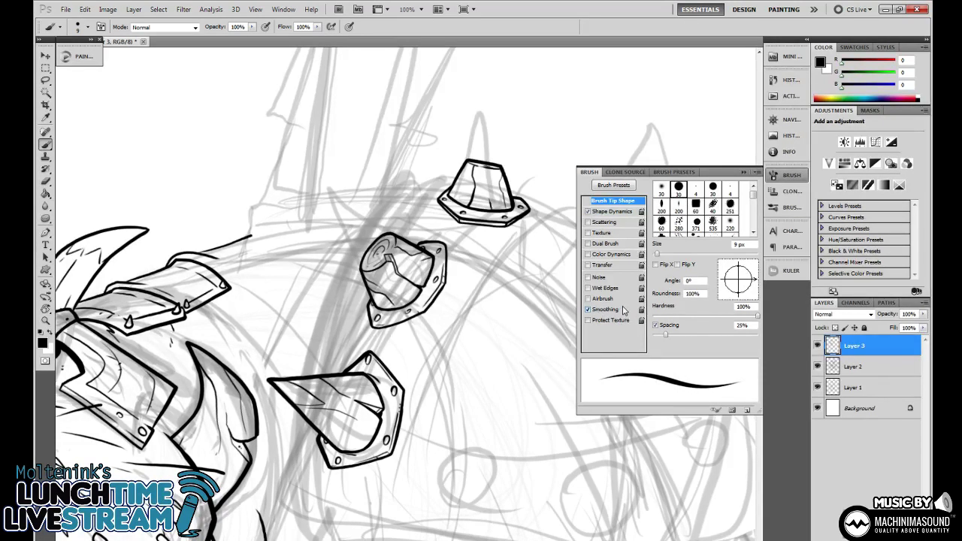
click(616, 212)
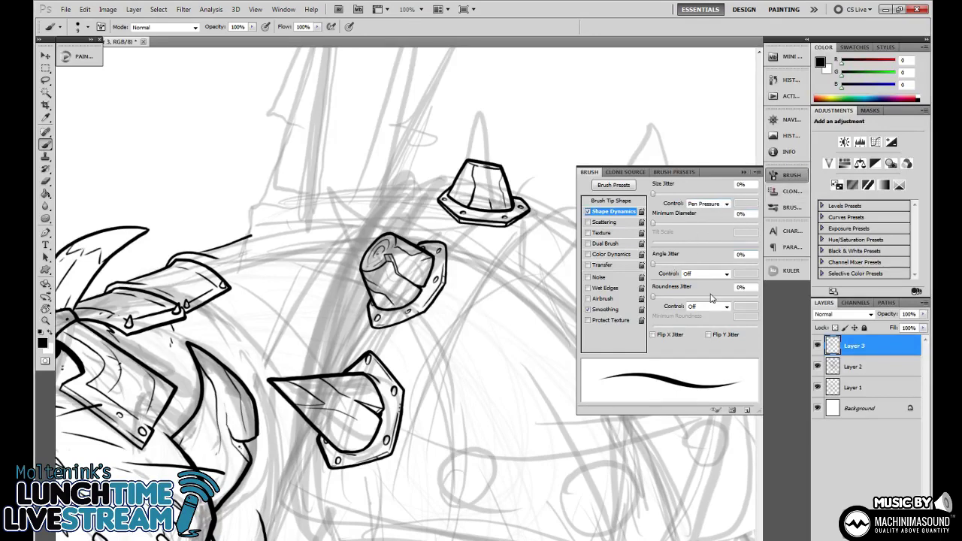
click(744, 172)
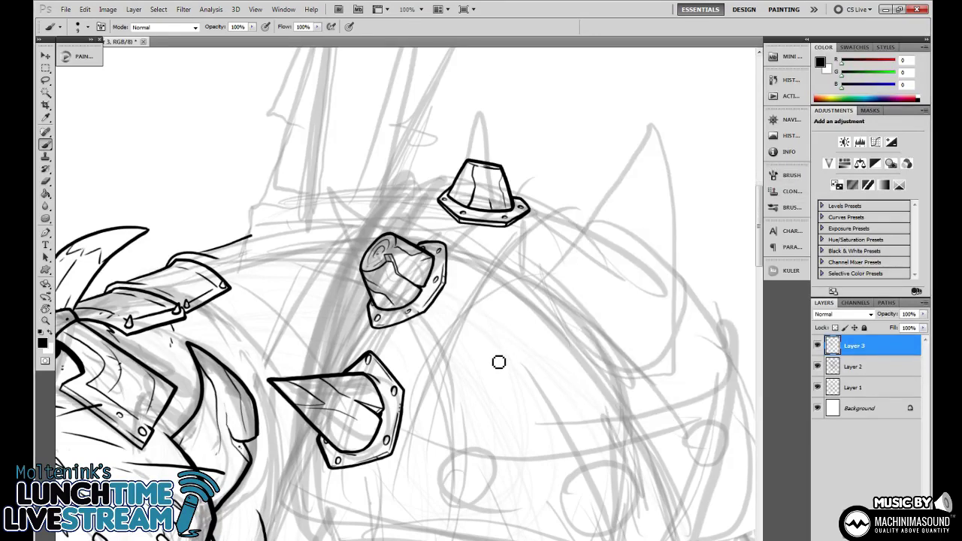
Try thick crossing strokes, a layered diagonal and a vertical, over the rough shoulder dome beside the first spike's plate.
mouse_move(503, 406)
mouse_down()
mouse_move(503, 426)
mouse_move(482, 371)
mouse_move(471, 369)
mouse_up()
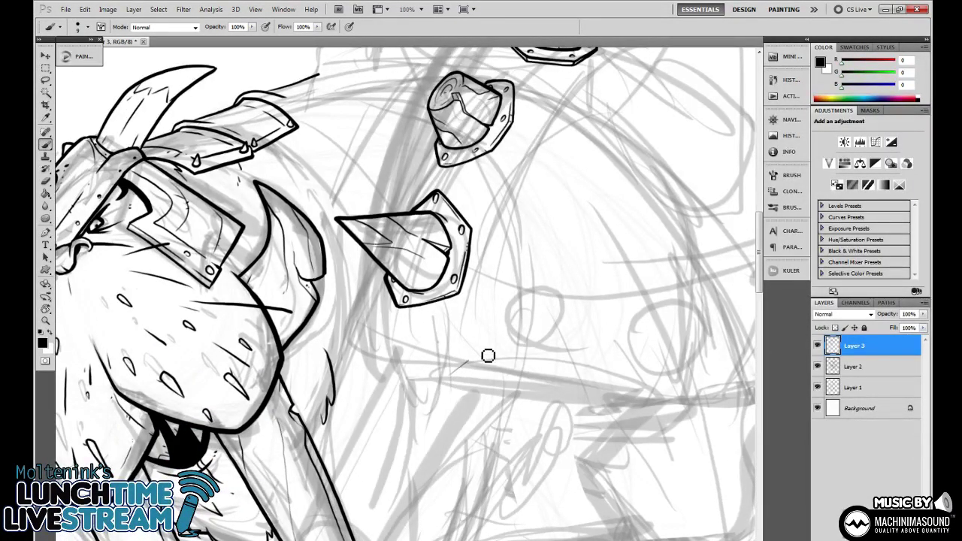
mouse_move(591, 275)
mouse_down()
mouse_move(438, 390)
mouse_move(441, 378)
mouse_up()
drag(566, 296, 434, 380)
drag(592, 272, 434, 381)
drag(610, 263, 442, 371)
mouse_move(569, 287)
mouse_down()
mouse_move(472, 360)
mouse_move(547, 305)
mouse_move(493, 341)
mouse_up()
drag(570, 284, 560, 291)
drag(558, 215, 556, 307)
drag(558, 196, 559, 303)
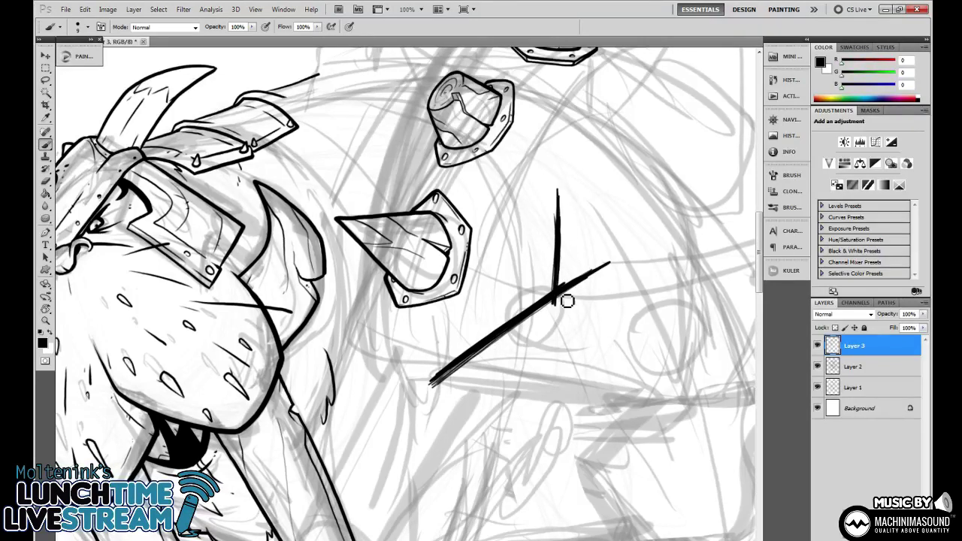
Delete the crossing test strokes from the shoulder using a freehand selection and return to the inking brush.
key(l)
mouse_move(624, 274)
mouse_down()
mouse_move(496, 248)
mouse_move(453, 423)
mouse_up()
drag(614, 372, 610, 379)
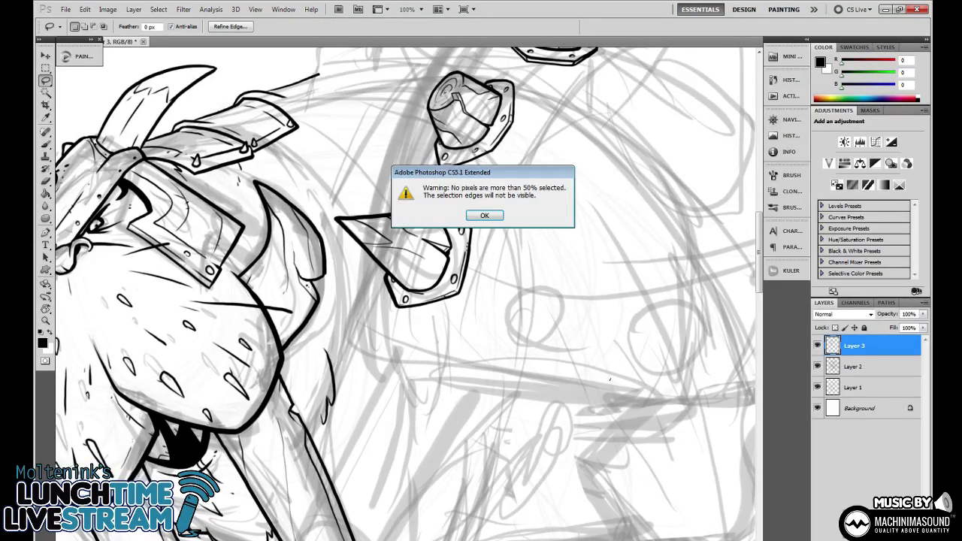
click(496, 216)
key(b)
Save the drawing to the Desktop as a Photoshop file named Walrus.
drag(521, 247, 500, 391)
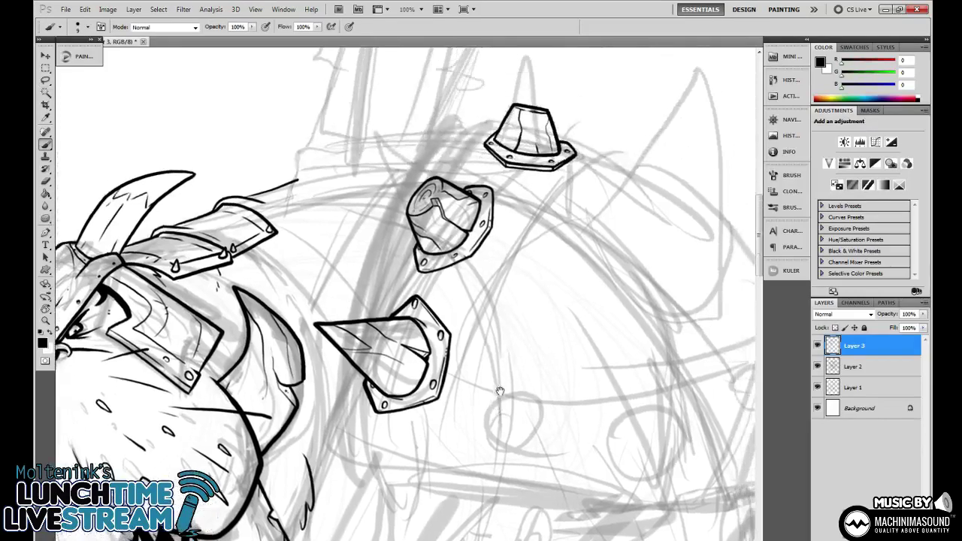
drag(523, 343, 540, 324)
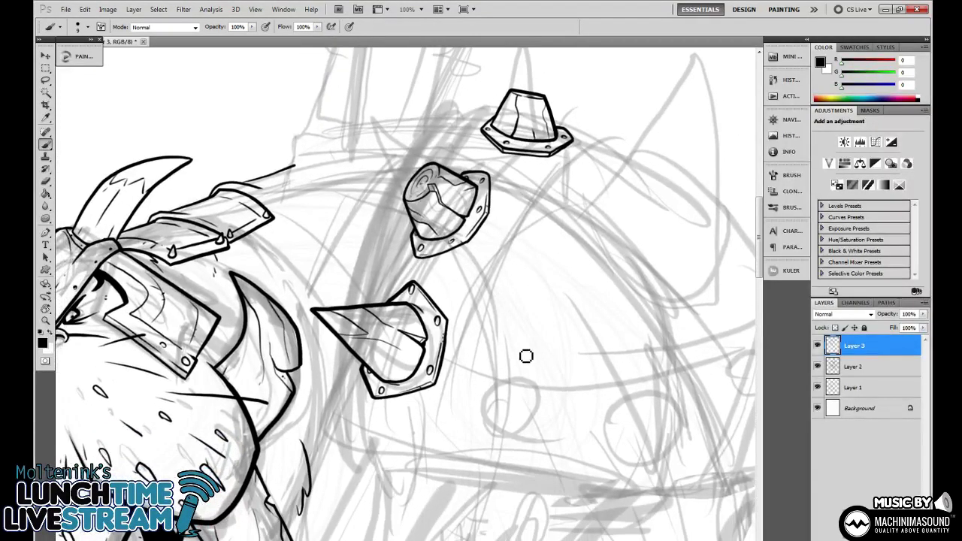
key(ctrl+plus)
key(ctrl+plus)
drag(476, 238, 477, 313)
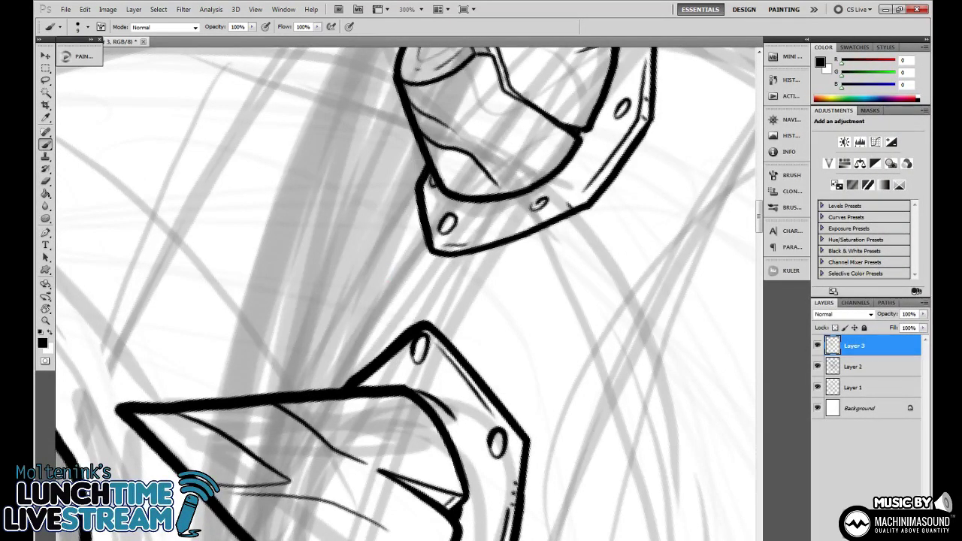
key(ctrl+shift+s)
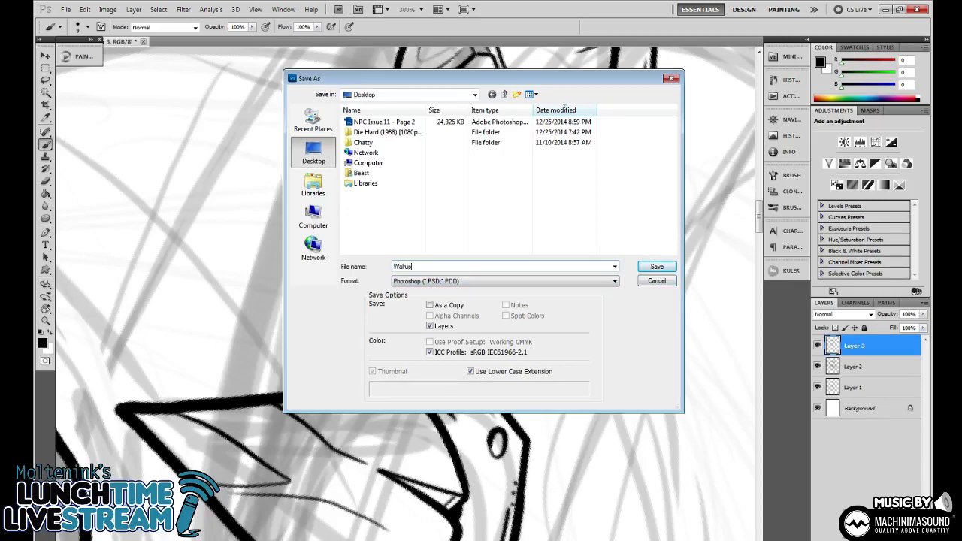
key(Return)
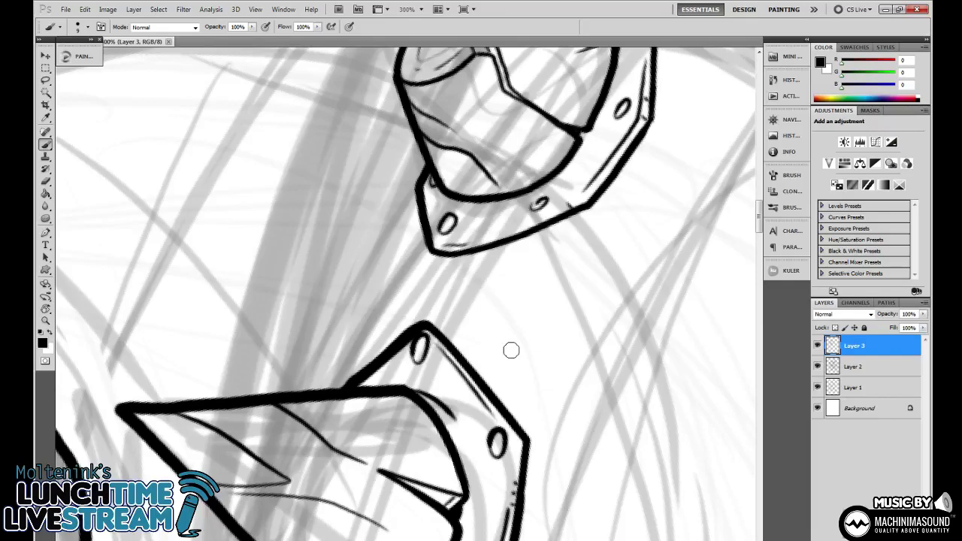
Ink a bold armor contour from the first spike's upper edge to the second stump and thicken its lower end.
mouse_move(517, 395)
mouse_down()
mouse_move(526, 353)
mouse_move(569, 369)
mouse_move(541, 418)
mouse_up()
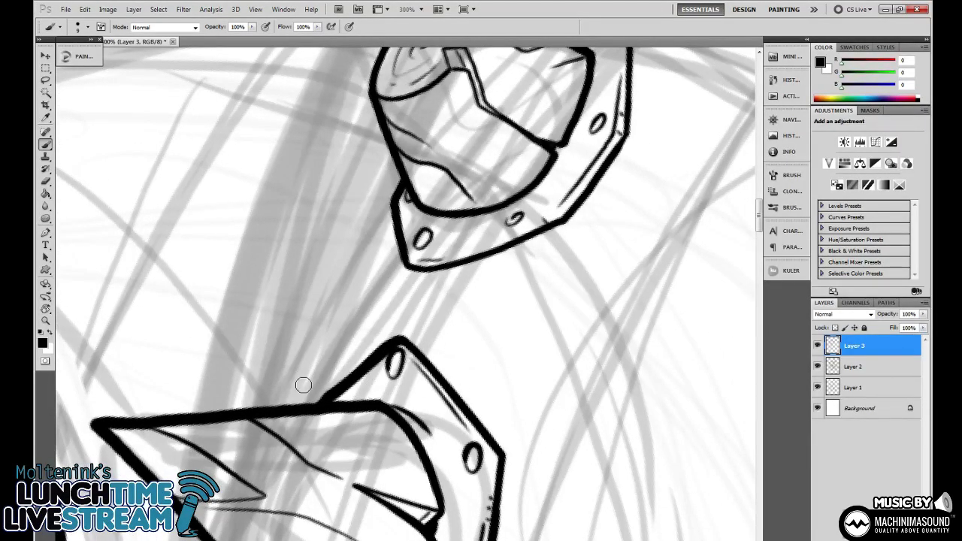
drag(300, 389, 396, 167)
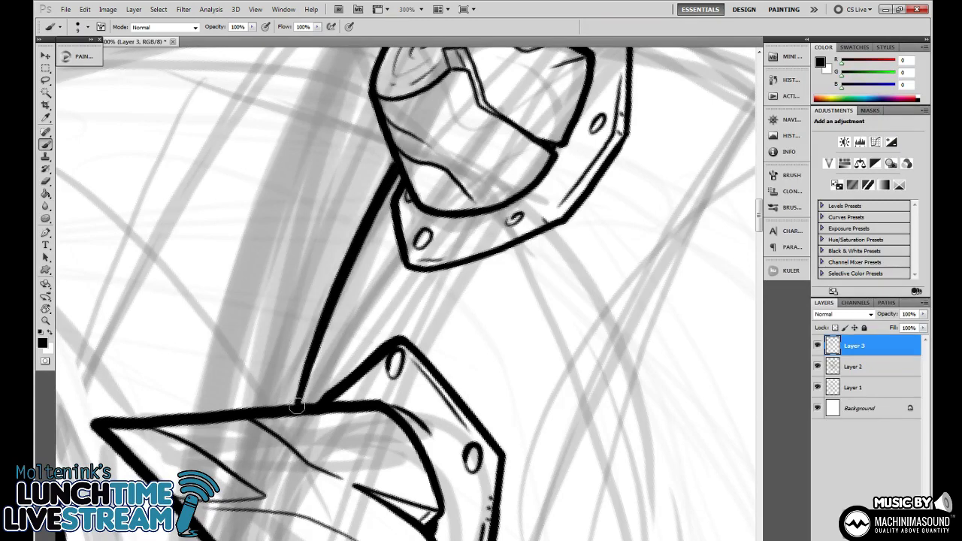
drag(297, 406, 334, 298)
drag(311, 369, 301, 408)
Ink the armor contour from the top of the second stump to the third stump's plate, building up its thickness.
drag(447, 228, 288, 486)
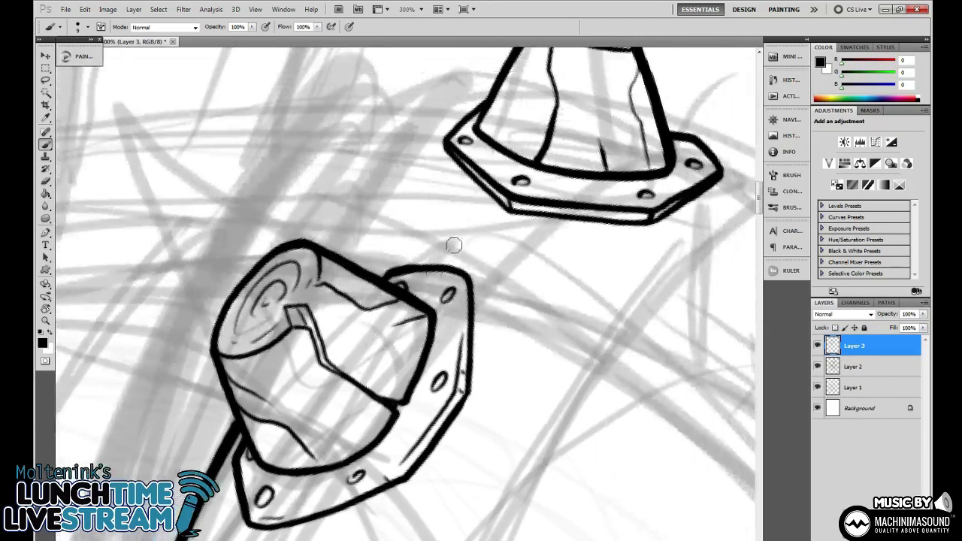
drag(349, 263, 449, 133)
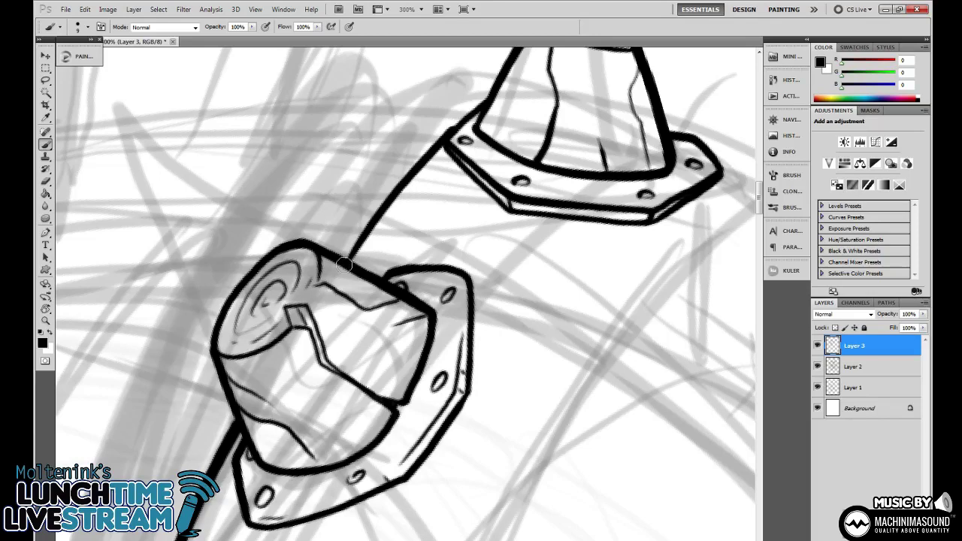
drag(343, 264, 431, 146)
drag(374, 215, 474, 111)
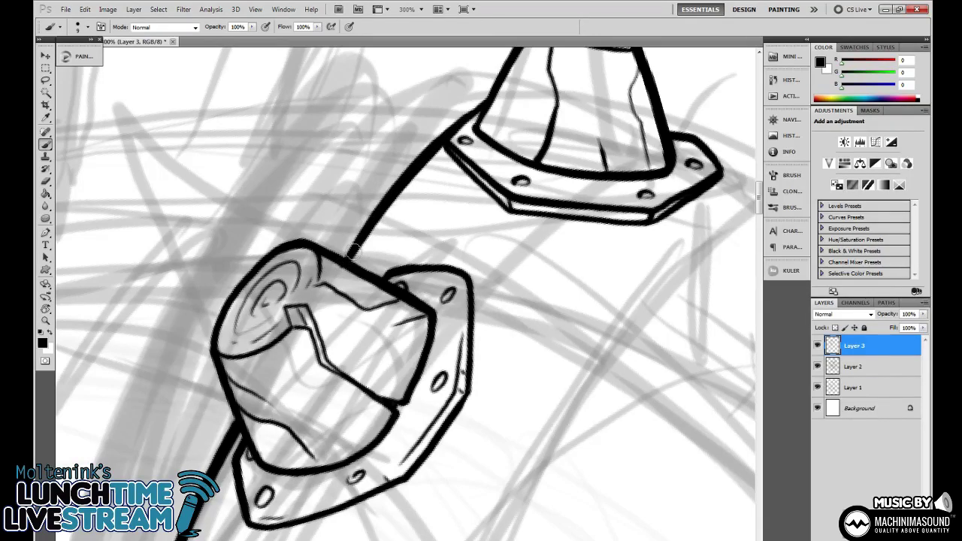
Try long diagonal strokes across the open shoulder area beside the spike plates, and undo them.
mouse_move(490, 256)
mouse_down()
mouse_move(492, 196)
mouse_move(519, 90)
mouse_up()
mouse_move(379, 372)
mouse_down()
mouse_move(406, 269)
mouse_move(326, 234)
mouse_up()
drag(362, 446, 532, 160)
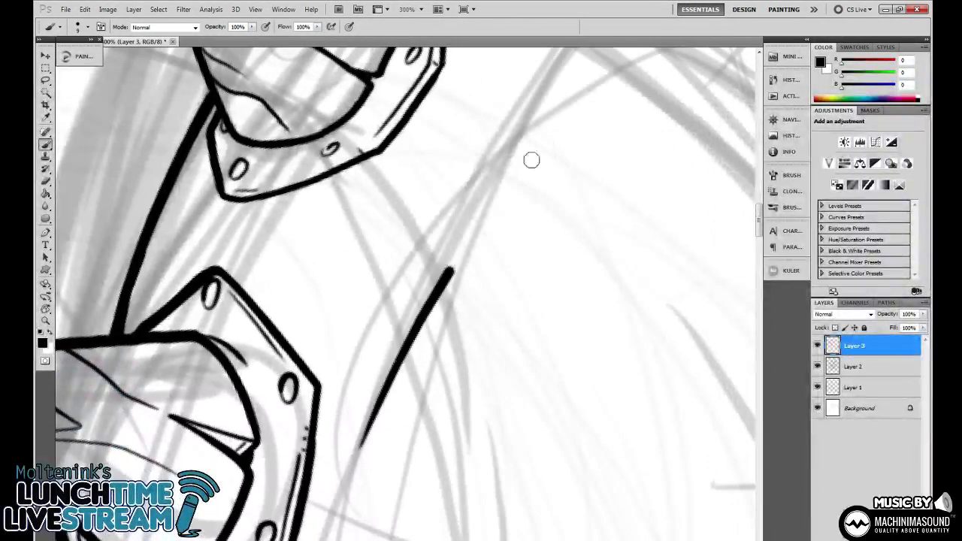
drag(452, 269, 606, 80)
key(ctrl+z)
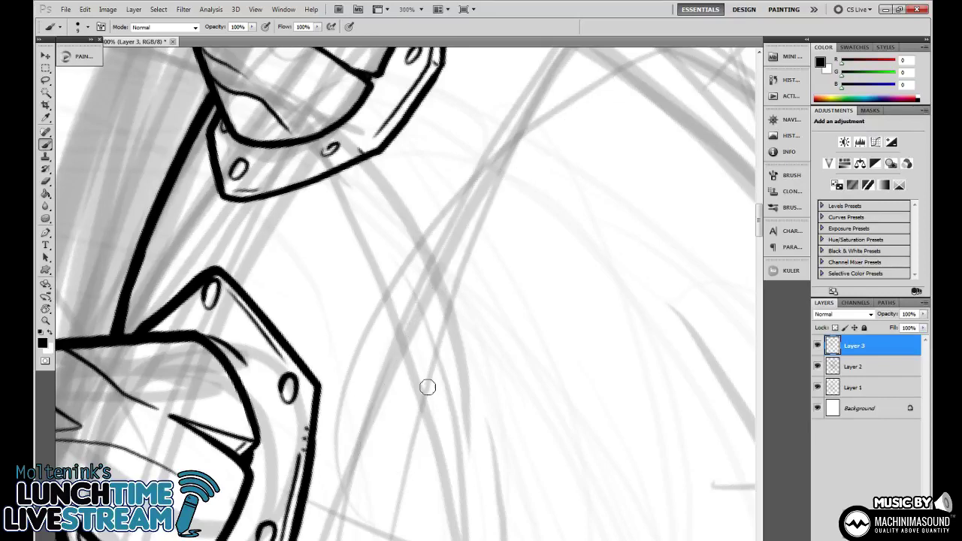
drag(417, 407, 627, 134)
mouse_move(556, 260)
mouse_down()
mouse_move(496, 294)
mouse_move(458, 264)
mouse_up()
drag(346, 439, 454, 299)
drag(509, 226, 579, 138)
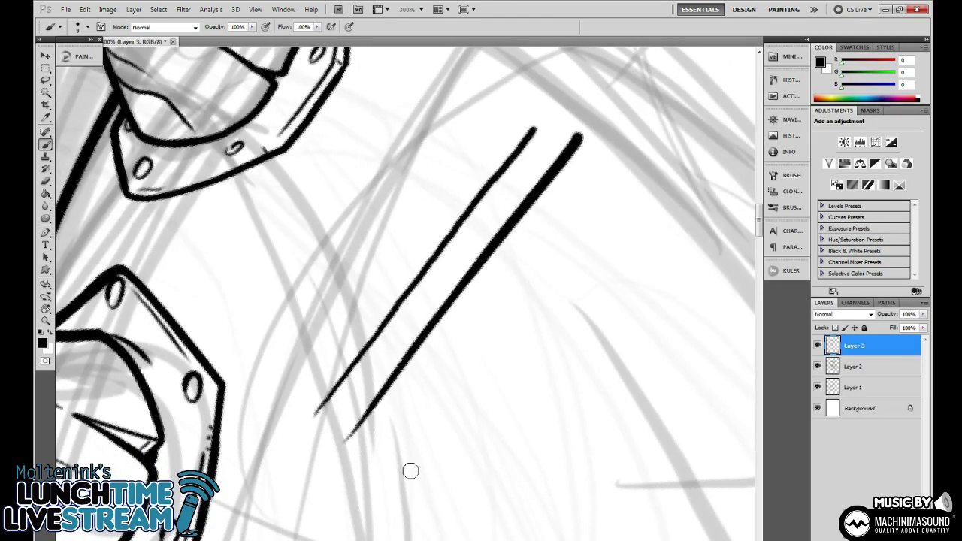
key(ctrl+alt+z)
key(ctrl+alt+z)
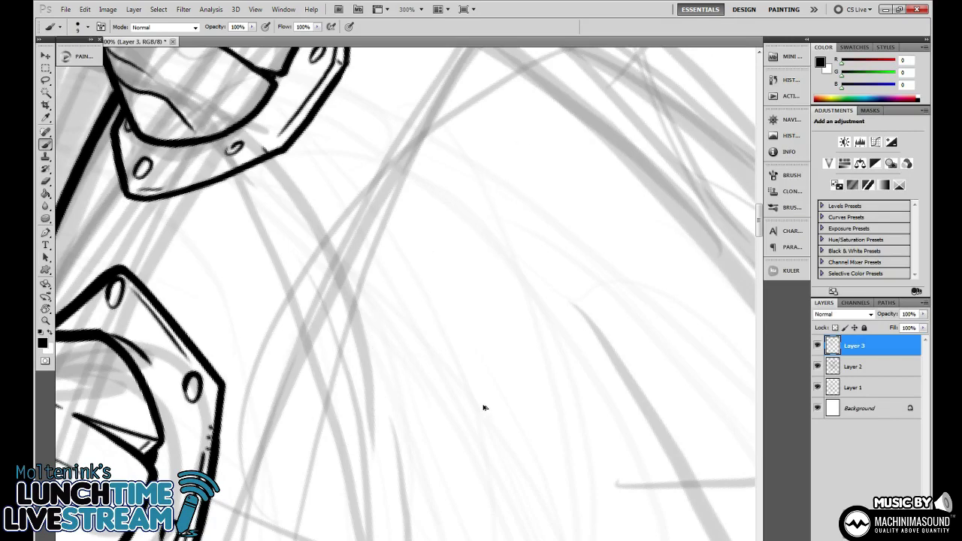
Ink a thin crack and a small notch by the contour between spike and second stump, plus a straight scratch on the shoulder.
mouse_move(429, 333)
mouse_down()
mouse_move(569, 360)
mouse_move(577, 394)
mouse_move(600, 365)
mouse_move(599, 344)
mouse_move(597, 389)
mouse_move(589, 389)
mouse_up()
drag(75, 44, 76, 59)
drag(570, 413, 535, 348)
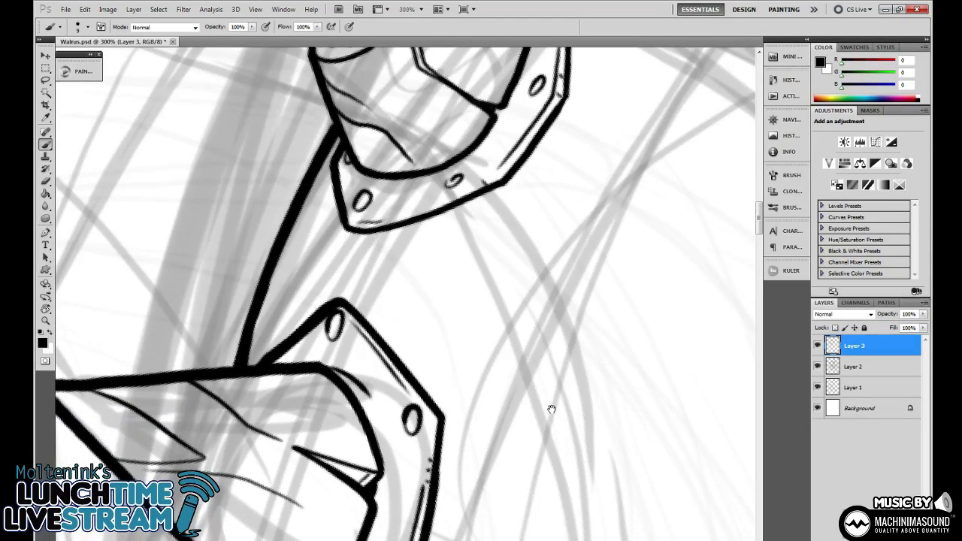
drag(552, 408, 502, 348)
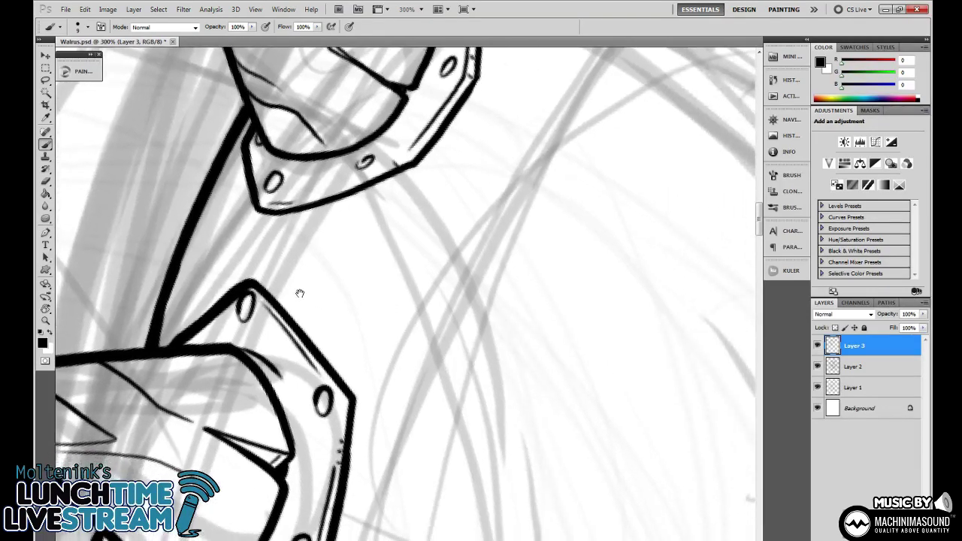
mouse_move(216, 177)
mouse_down()
mouse_move(230, 225)
mouse_move(340, 304)
mouse_up()
drag(361, 288, 450, 233)
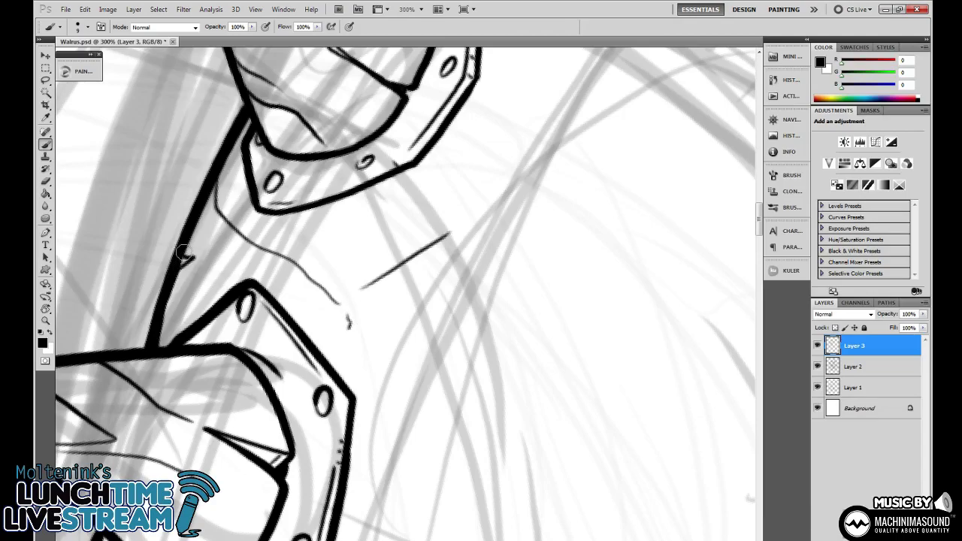
Lasso and delete the contour, notch and crack between the first spike and the second stump, leaving the straight scratch.
key(ctrl+minus)
key(ctrl+minus)
key(1)
mouse_move(461, 355)
mouse_down()
mouse_move(534, 298)
mouse_move(517, 319)
mouse_move(509, 367)
mouse_up()
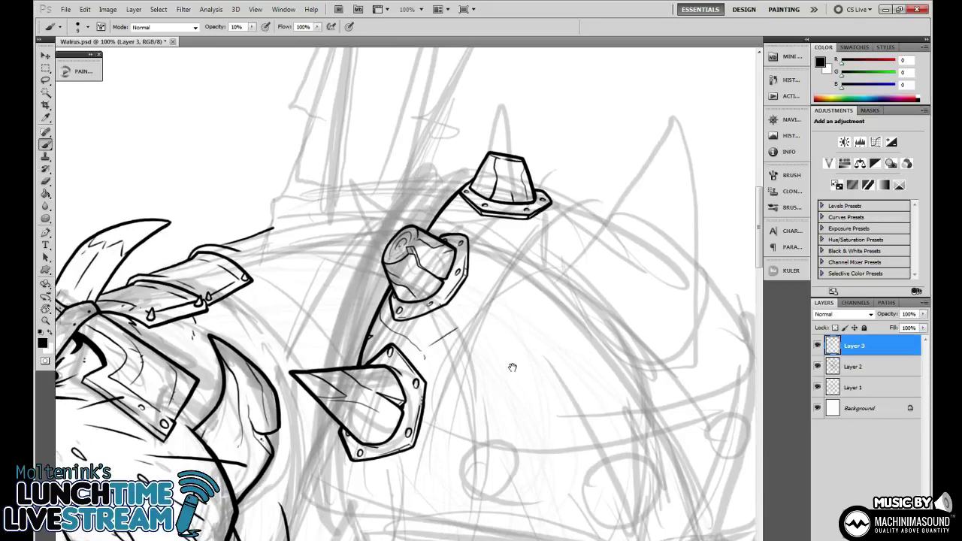
key(ctrl+plus)
key(ctrl+plus)
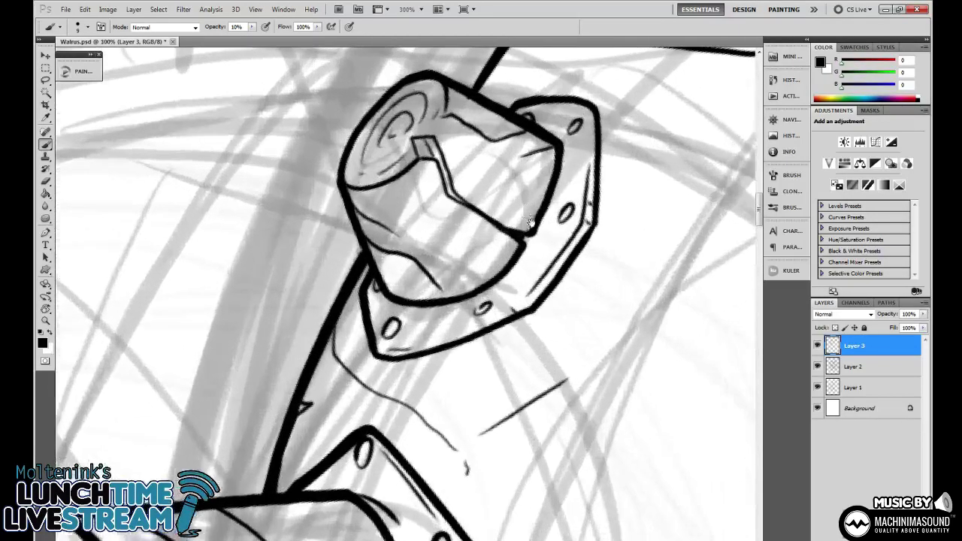
drag(386, 383, 456, 286)
key(l)
mouse_move(360, 388)
mouse_down()
mouse_move(318, 370)
mouse_move(367, 225)
mouse_move(438, 151)
mouse_up()
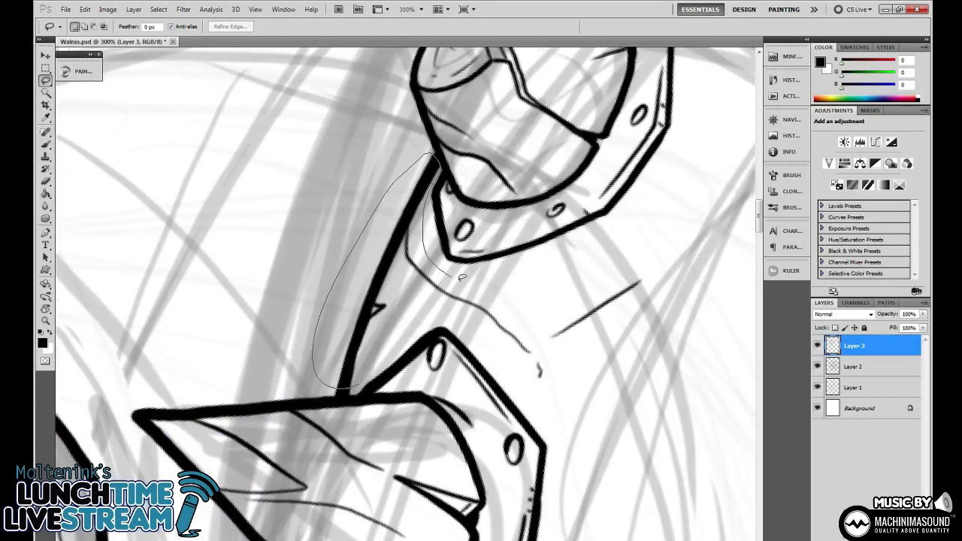
drag(404, 325, 395, 339)
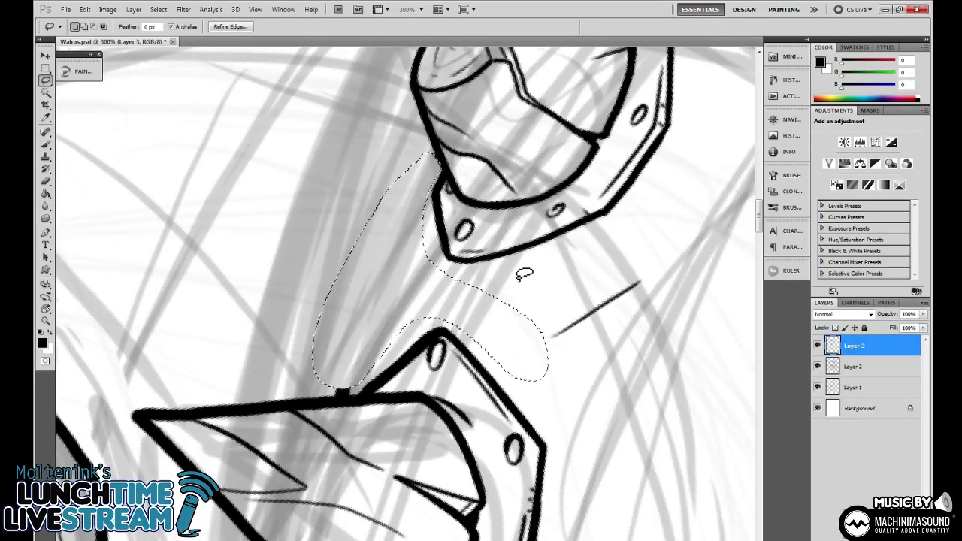
key(ctrl+d)
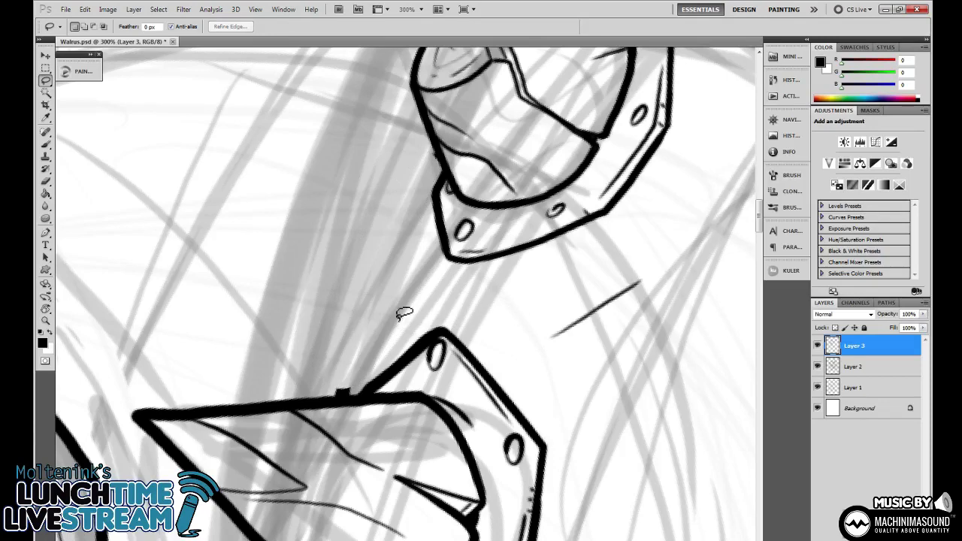
Erase the contour stub on the first spike's upper edge and the line between the second and third stumps.
key(b)
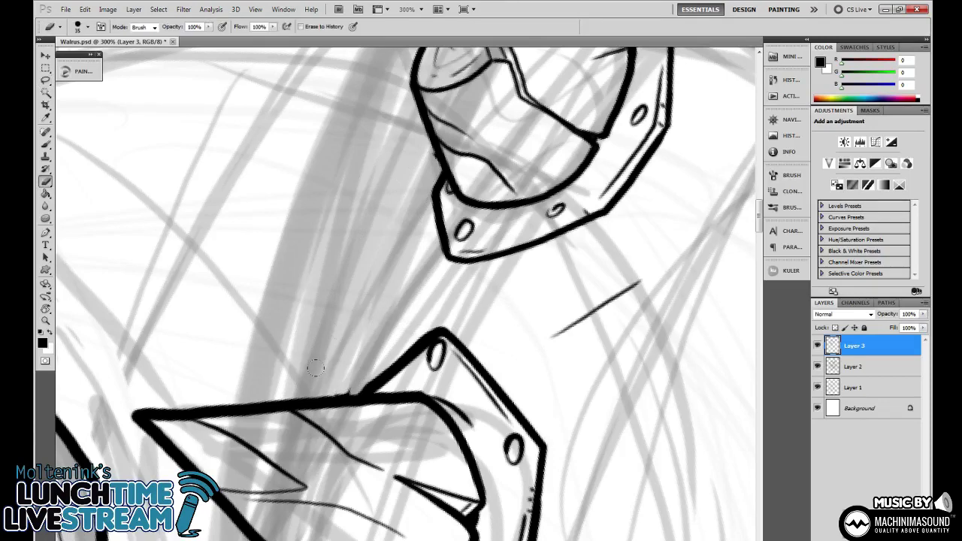
drag(318, 368, 269, 475)
click(385, 263)
drag(414, 114, 337, 295)
drag(430, 268, 515, 166)
Ink a new curved armor contour from the top of the second stump to the side of the third stump.
key(b)
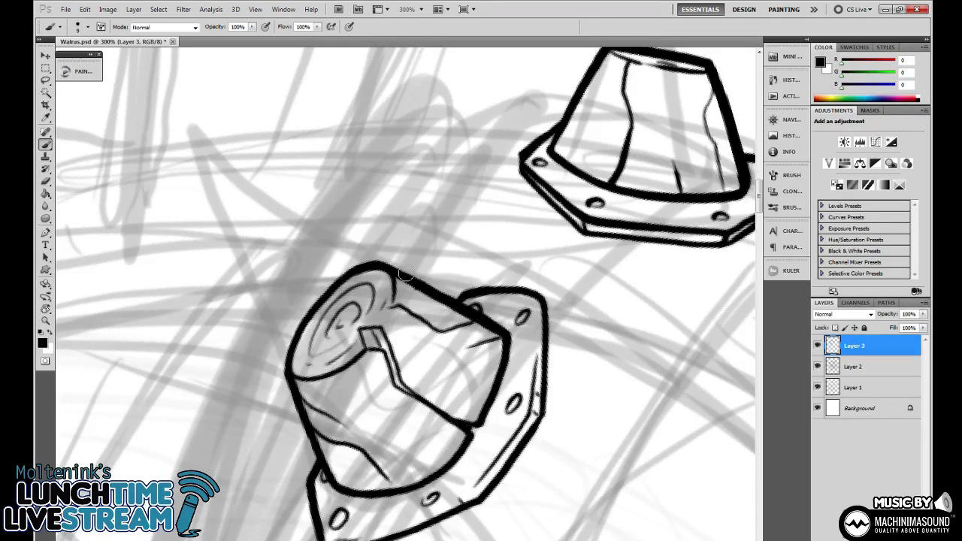
mouse_move(406, 274)
mouse_down()
mouse_move(431, 219)
mouse_move(550, 112)
mouse_move(438, 209)
mouse_move(560, 101)
mouse_up()
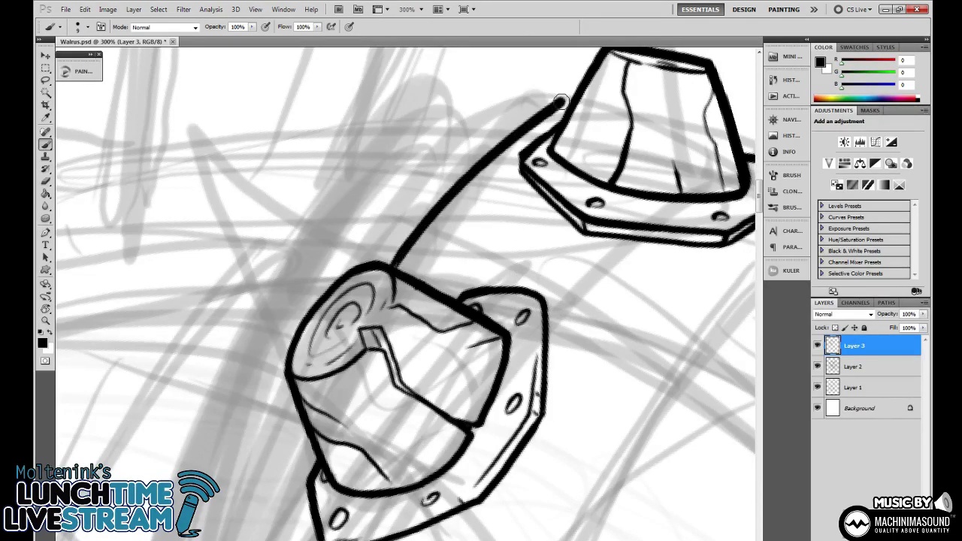
drag(479, 257, 510, 195)
Try a single contour stroke from the first spike's upper edge to the second stump, and undo it.
drag(332, 415, 424, 209)
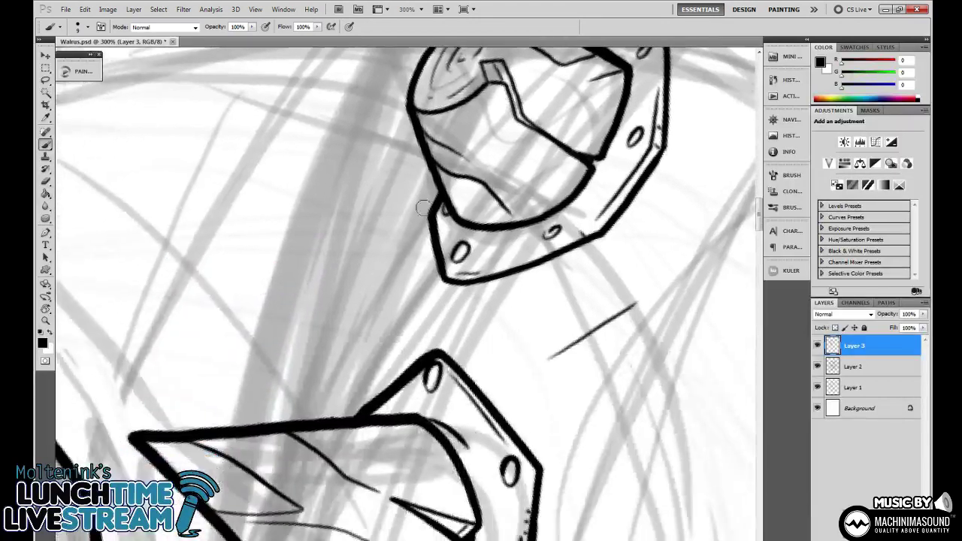
drag(330, 422, 425, 158)
key(ctrl+z)
Ink the curved armor contour from the first spike's upper edge to the second stump's side at 200% zoom.
drag(525, 270, 462, 369)
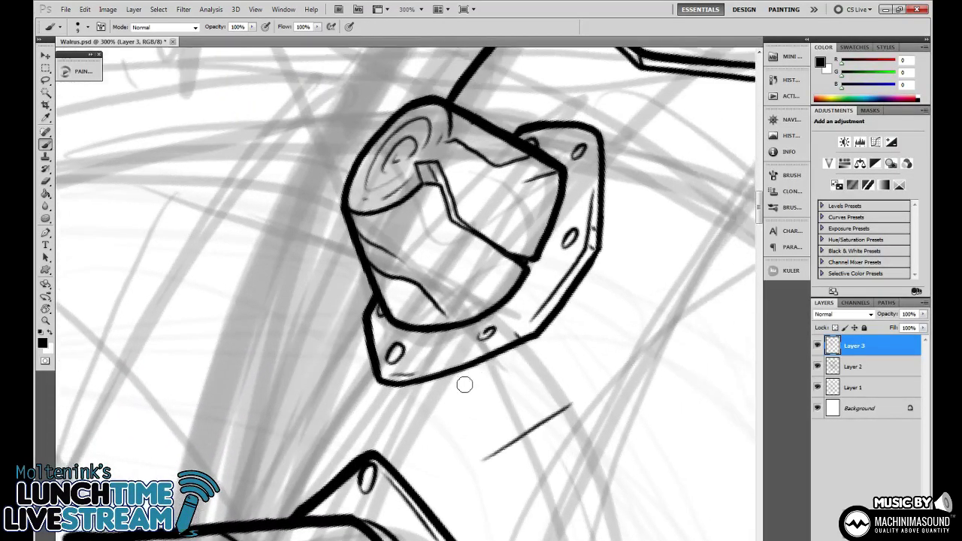
key(ctrl+minus)
drag(465, 409, 497, 348)
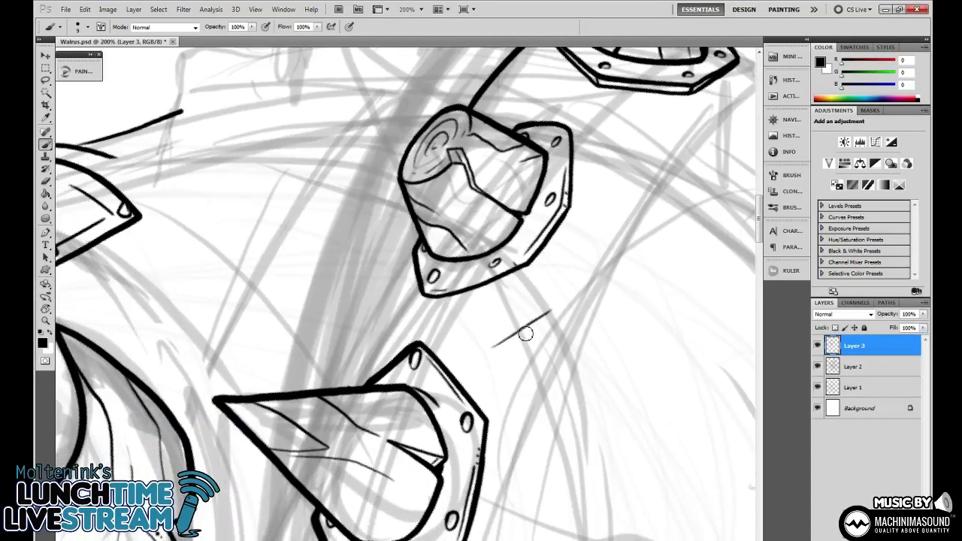
drag(328, 390, 406, 208)
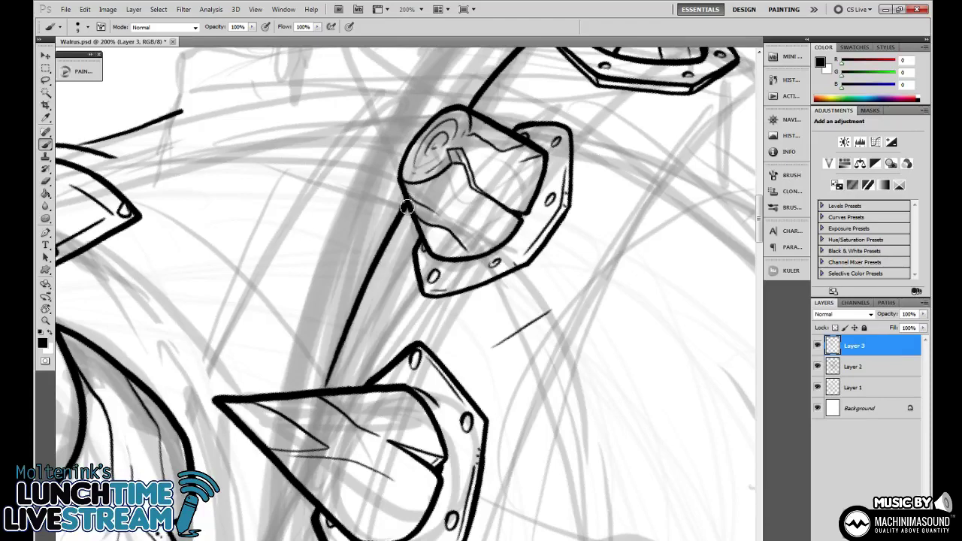
mouse_move(366, 289)
mouse_down()
mouse_move(325, 391)
mouse_move(395, 171)
mouse_up()
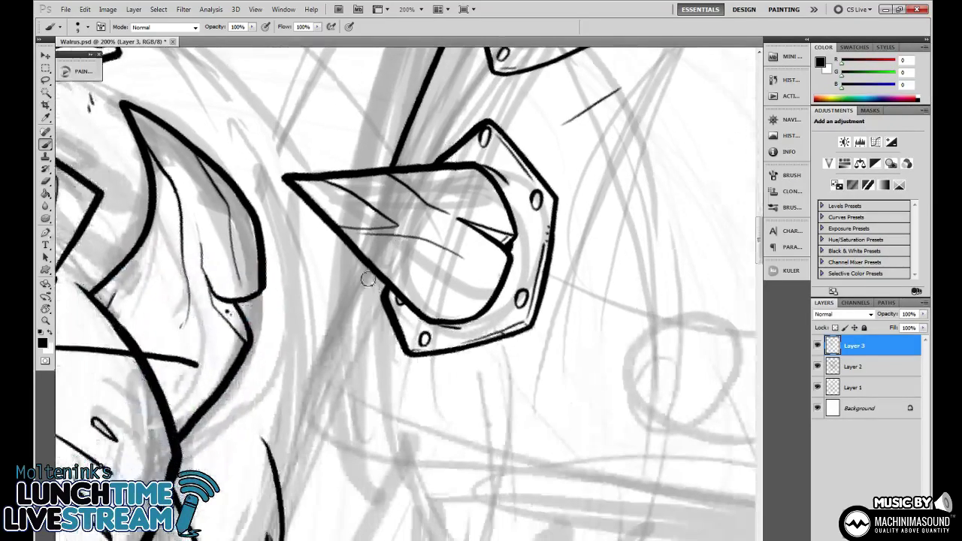
Continue the armor contour below the first spike to the shoulder's lower corner and add a thin line running inward from it.
mouse_move(369, 263)
mouse_down()
mouse_move(319, 407)
mouse_move(364, 267)
mouse_up()
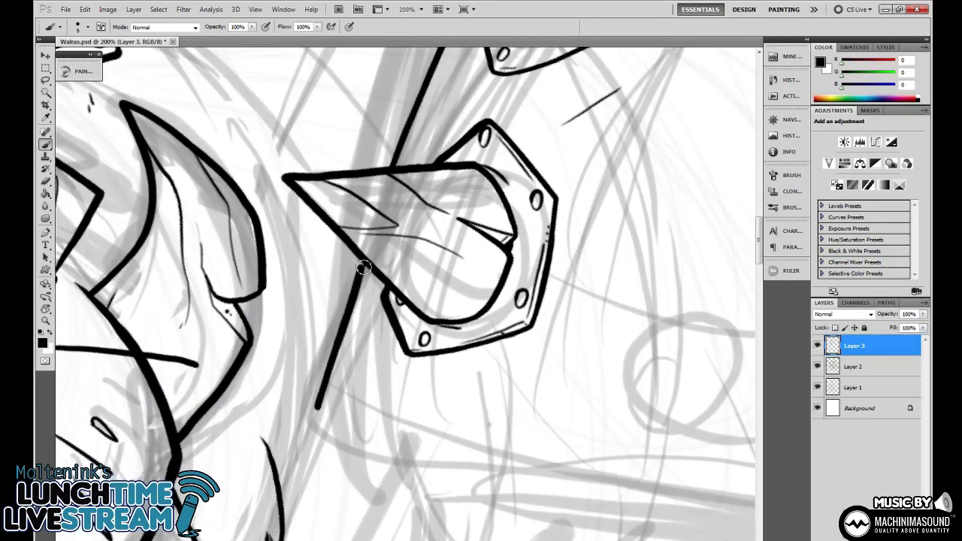
drag(555, 271, 523, 168)
drag(286, 305, 390, 333)
drag(504, 318, 487, 372)
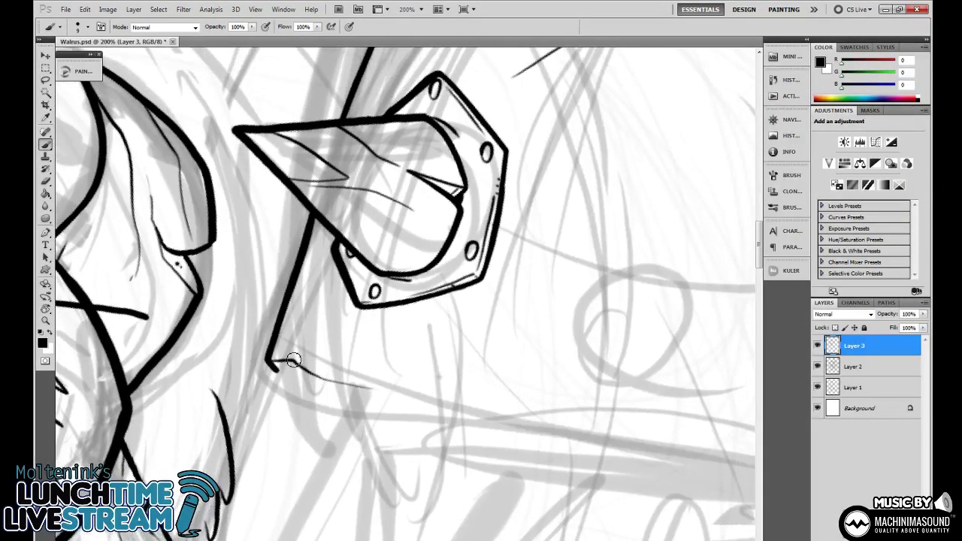
Add short thin detail ticks inside the shoulder armor's front edge and ink the thick lower edge running back from its front corner.
drag(293, 360, 304, 323)
drag(302, 282, 308, 303)
drag(522, 254, 471, 454)
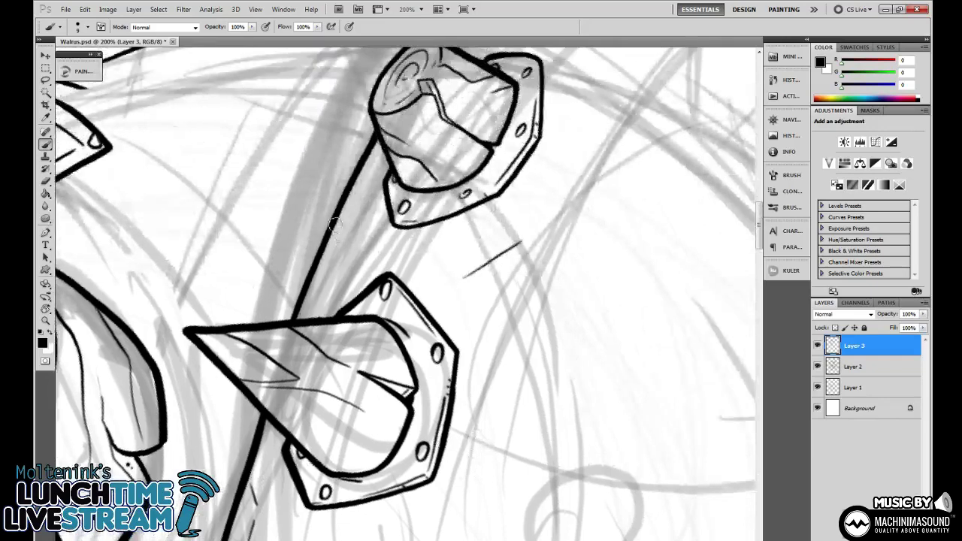
drag(435, 355, 441, 60)
mouse_move(224, 262)
mouse_down()
mouse_move(427, 331)
mouse_move(419, 359)
mouse_move(428, 364)
mouse_move(421, 351)
mouse_up()
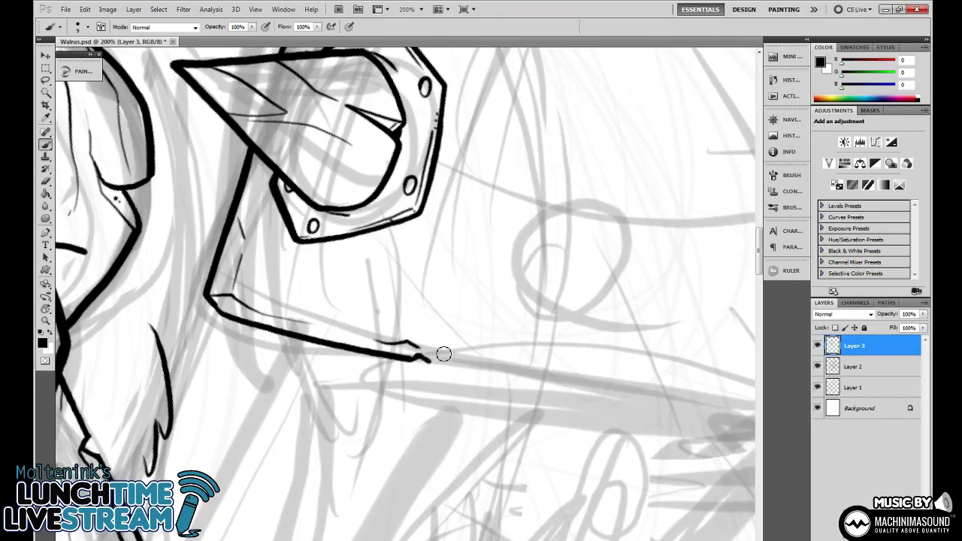
Ink the thick top contour from the third stump's base to the front band's back corner and add thin detail lines around the stumps.
mouse_move(511, 305)
mouse_down()
mouse_move(503, 338)
mouse_move(472, 380)
mouse_up()
key(ctrl+minus)
drag(568, 288, 545, 391)
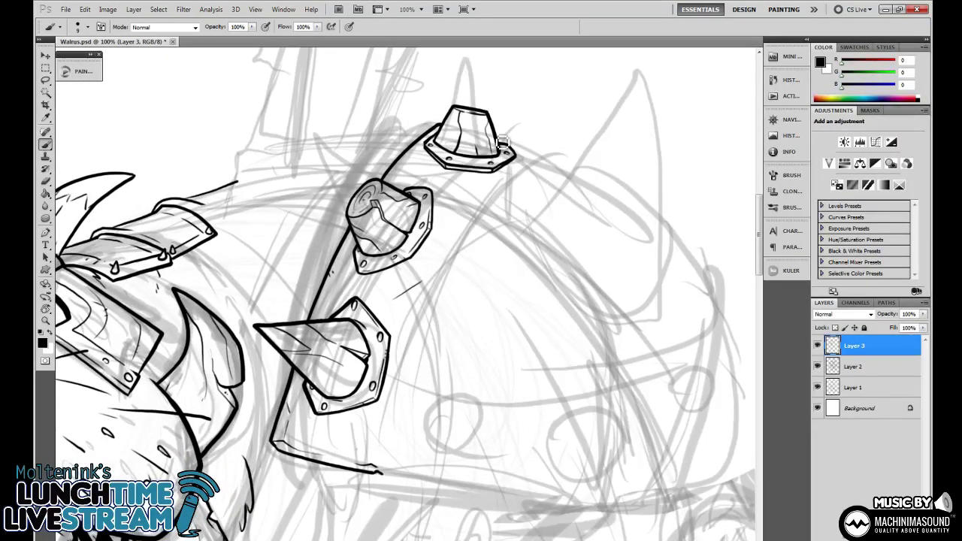
drag(502, 139, 542, 158)
drag(567, 269, 539, 327)
mouse_move(508, 190)
mouse_down()
mouse_move(512, 198)
mouse_move(492, 209)
mouse_up()
mouse_move(384, 187)
mouse_down()
mouse_move(403, 215)
mouse_move(415, 215)
mouse_up()
drag(309, 290, 327, 318)
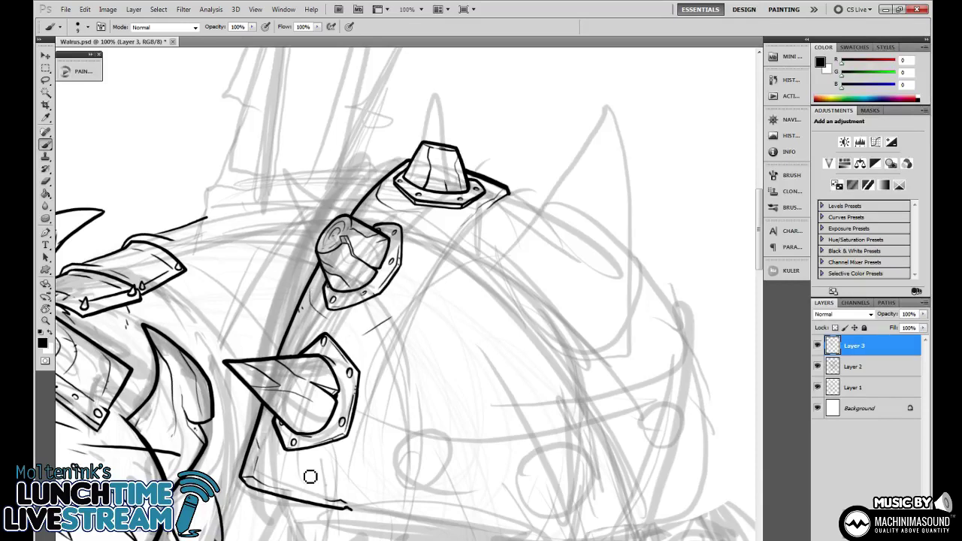
Ink the spiked front band's inner edge as a long curve down from its top corner, with thin bevel lines beside it.
mouse_move(328, 496)
mouse_down()
mouse_move(375, 428)
mouse_move(418, 311)
mouse_move(481, 220)
mouse_up()
key(ctrl+z)
mouse_move(369, 460)
mouse_down()
mouse_move(438, 277)
mouse_move(483, 223)
mouse_move(414, 285)
mouse_move(363, 450)
mouse_up()
drag(462, 349, 457, 356)
drag(545, 251, 498, 217)
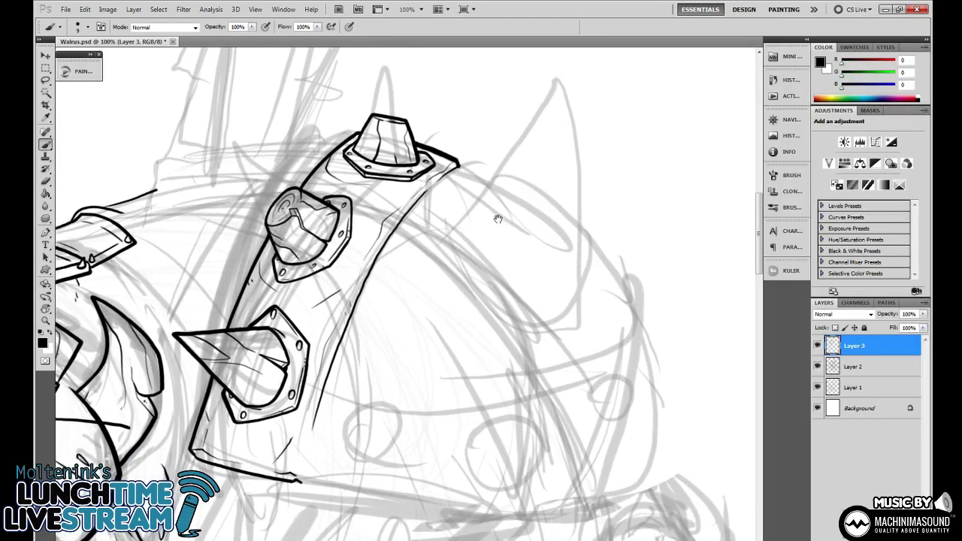
Ink the dome's outer curve with small nicks, the curved line across its lower part, and the rim's short back edge.
mouse_move(465, 173)
mouse_down()
mouse_move(570, 230)
mouse_move(623, 295)
mouse_move(647, 376)
mouse_up()
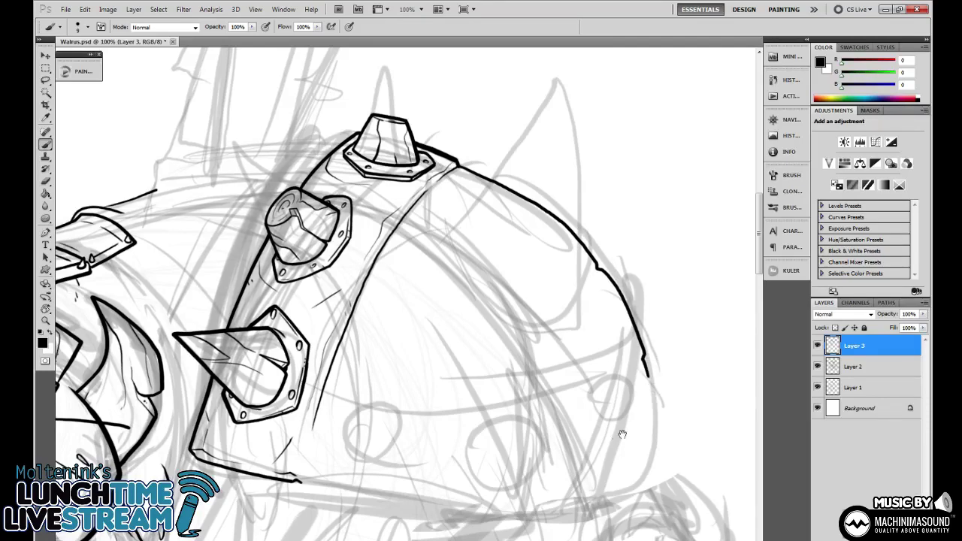
mouse_move(516, 496)
mouse_down()
mouse_move(534, 462)
mouse_move(549, 357)
mouse_up()
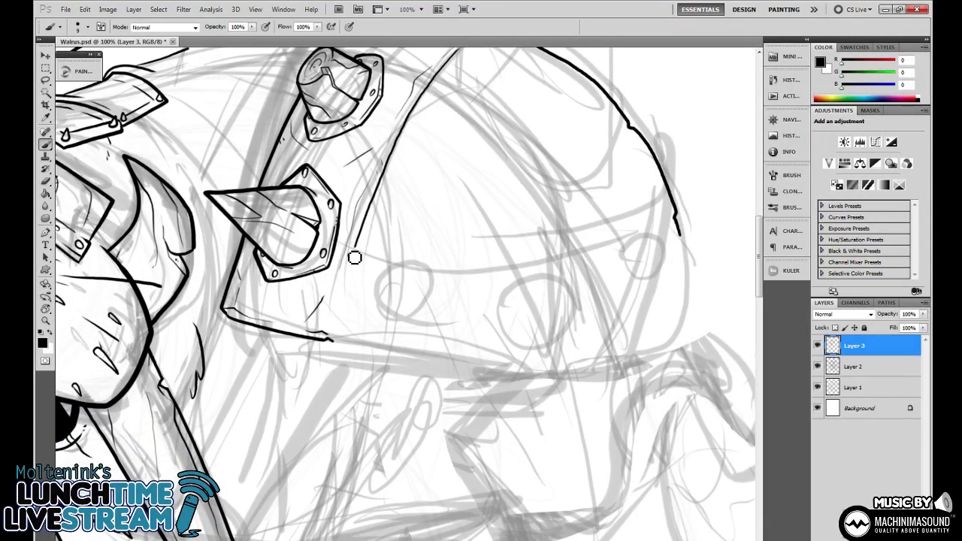
mouse_move(361, 252)
mouse_down()
mouse_move(524, 277)
mouse_move(595, 276)
mouse_move(675, 249)
mouse_move(692, 252)
mouse_move(706, 314)
mouse_up()
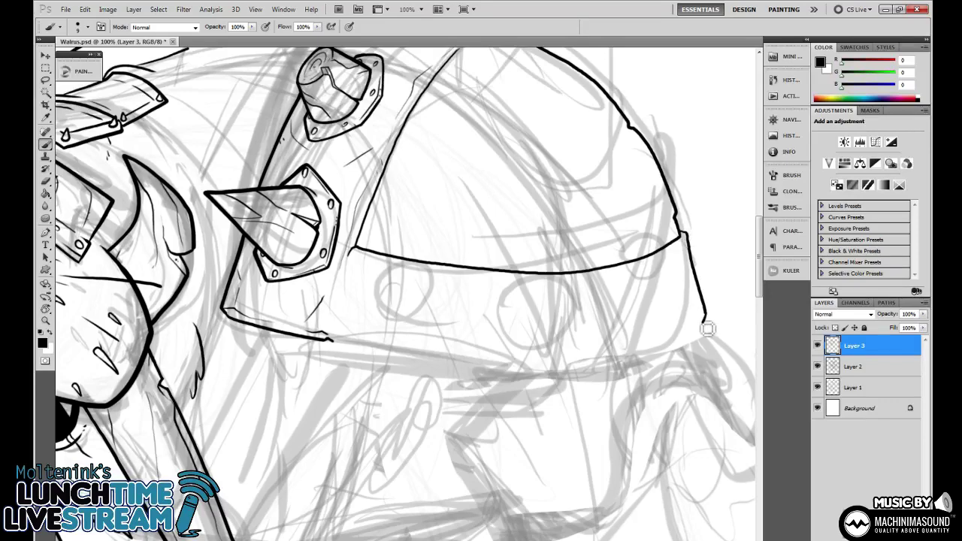
Rotate the canvas and extend the shoulder armor's lower rim line further back along the sketch.
scroll(537, 375, down, 2)
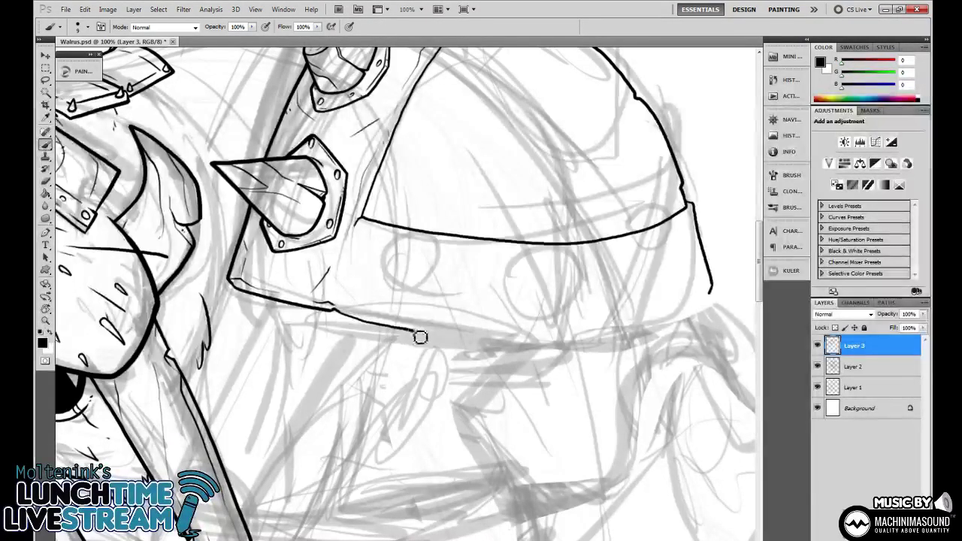
key(r)
drag(660, 410, 615, 301)
key(n)
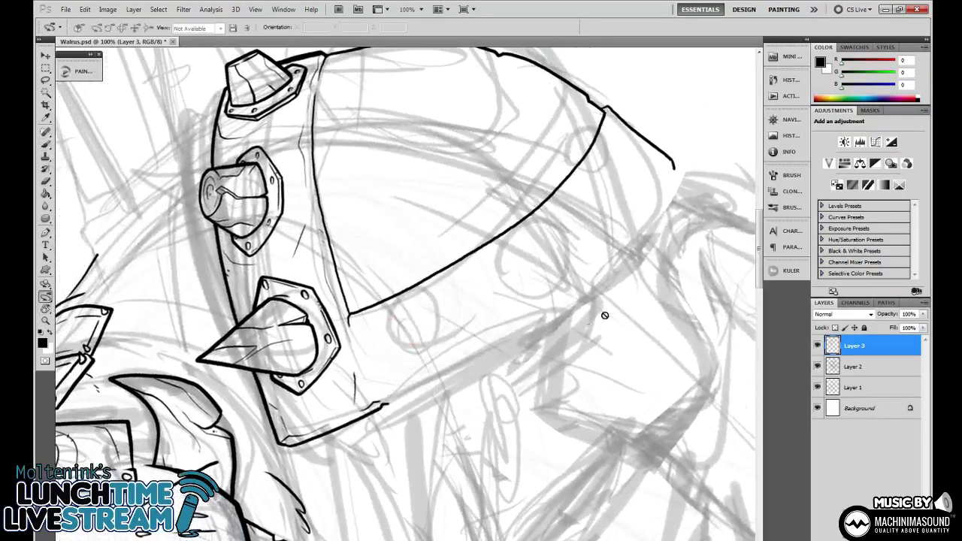
key(b)
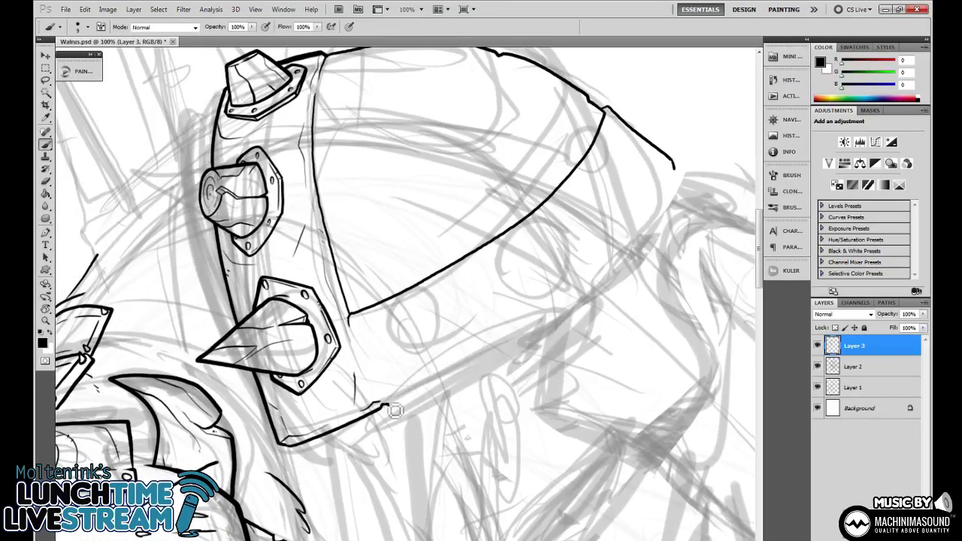
drag(383, 406, 455, 375)
Return the canvas rotation to 0° and examine the whole walrus figure at 33.3% zoom.
key(ctrl+minus)
key(ctrl+minus)
key(r)
drag(629, 226, 615, 390)
key(ctrl+minus)
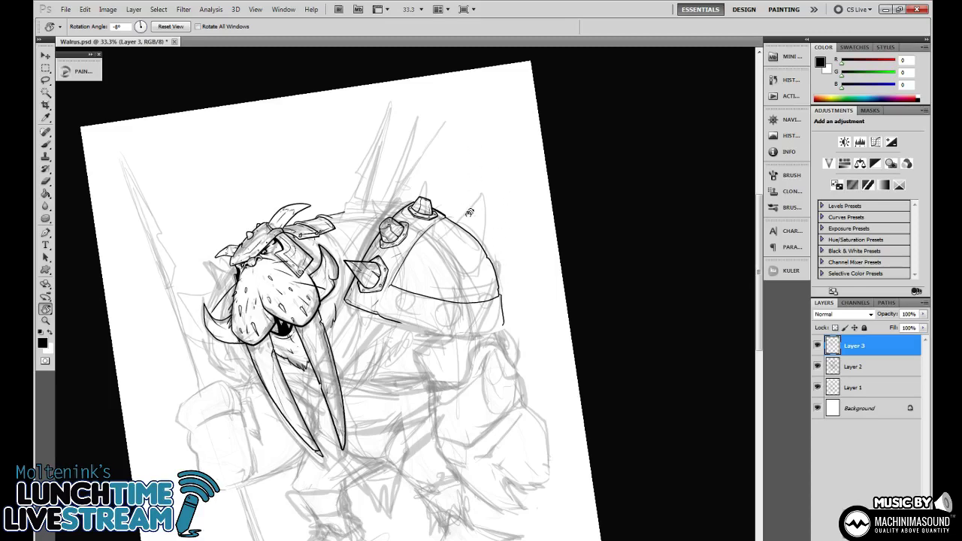
drag(469, 213, 538, 270)
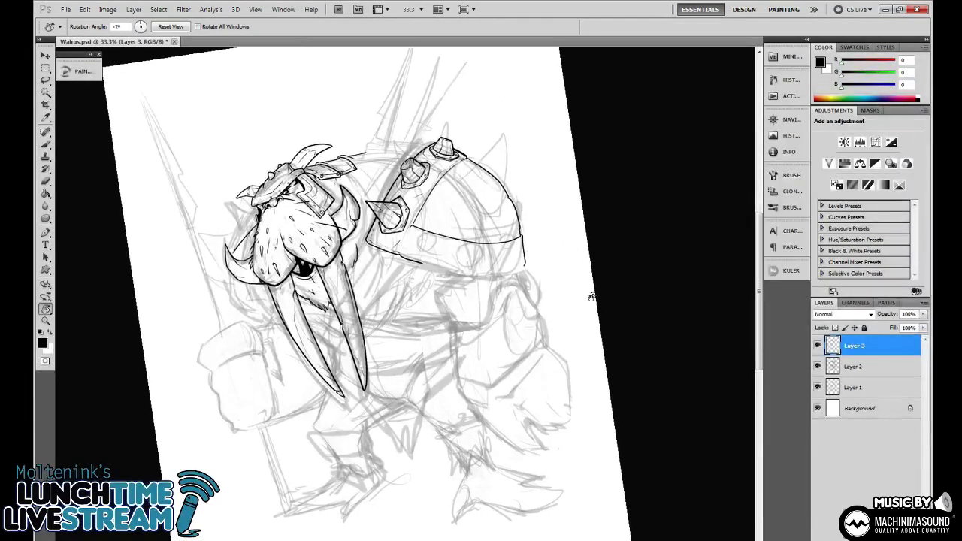
drag(591, 297, 589, 325)
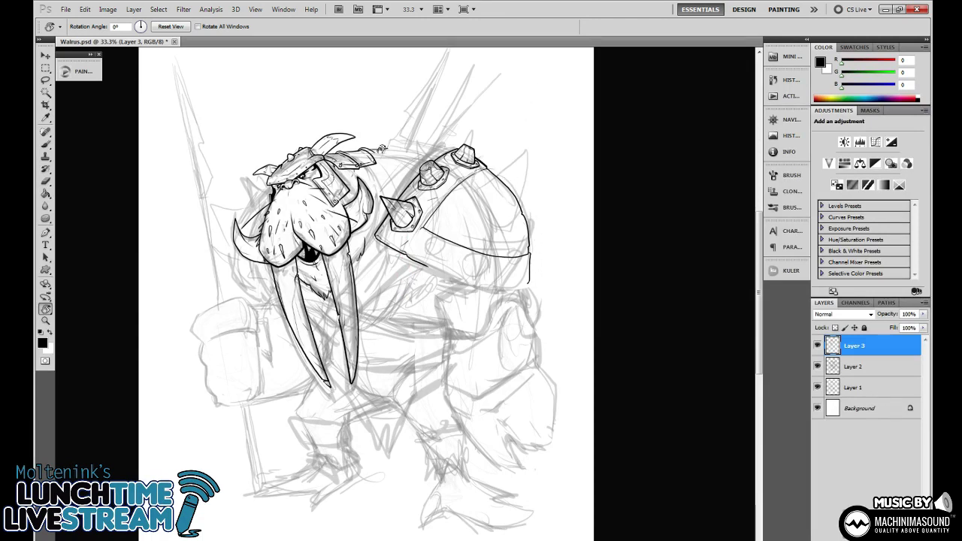
drag(411, 148, 390, 225)
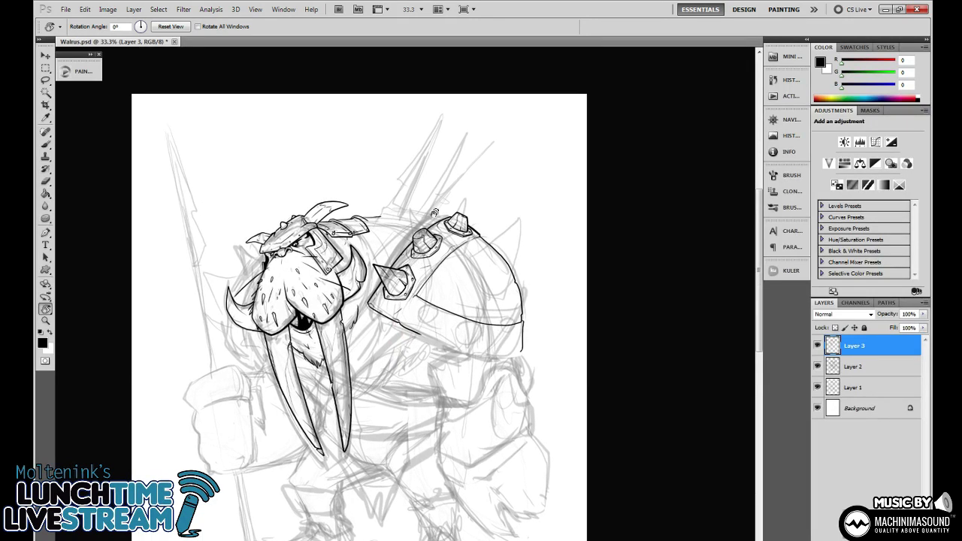
mouse_move(446, 212)
mouse_down()
mouse_move(420, 239)
mouse_move(445, 269)
mouse_move(448, 191)
mouse_up()
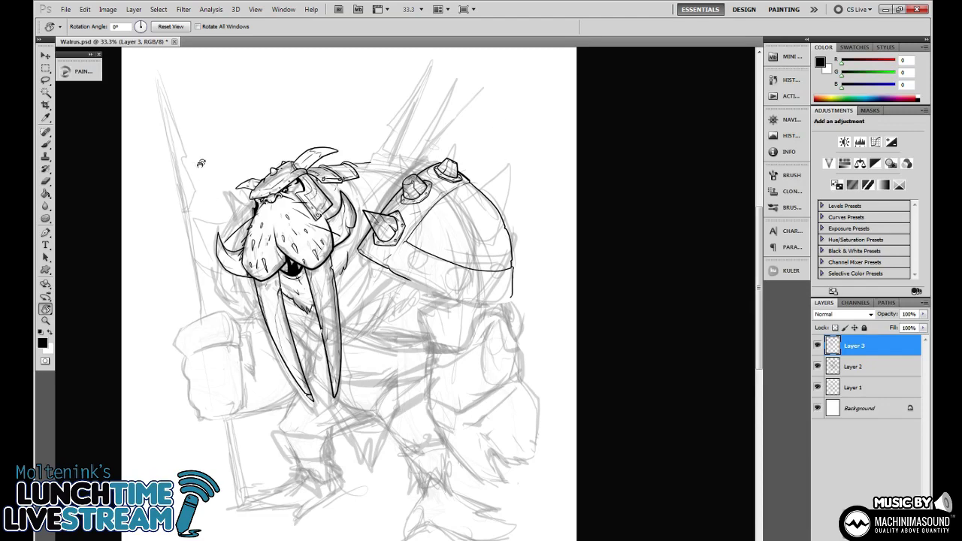
Ink a large curved horn with a rounded base on the shoulder dome and erase the dome contour crossing it.
key(ctrl+plus)
key(ctrl+plus)
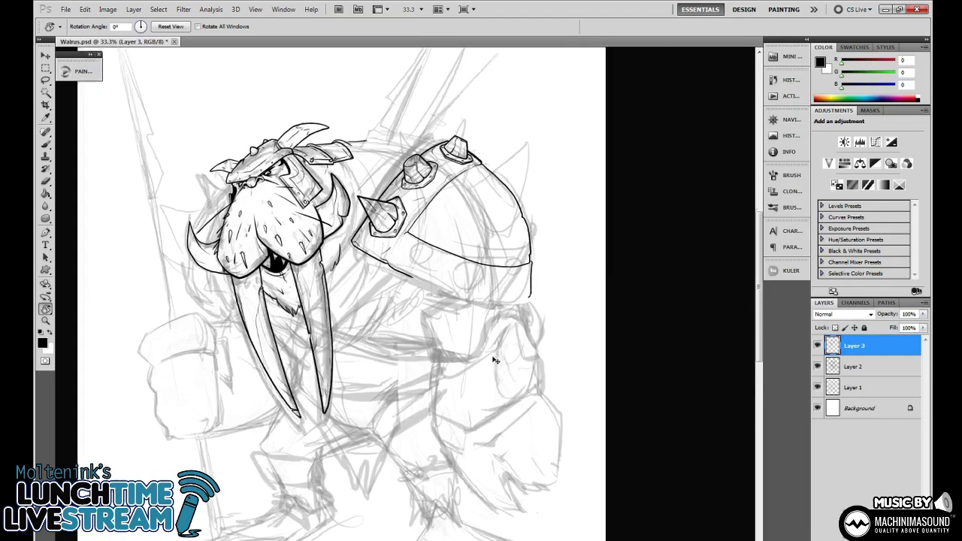
mouse_move(534, 273)
mouse_down()
mouse_move(425, 416)
mouse_move(445, 453)
mouse_up()
key(b)
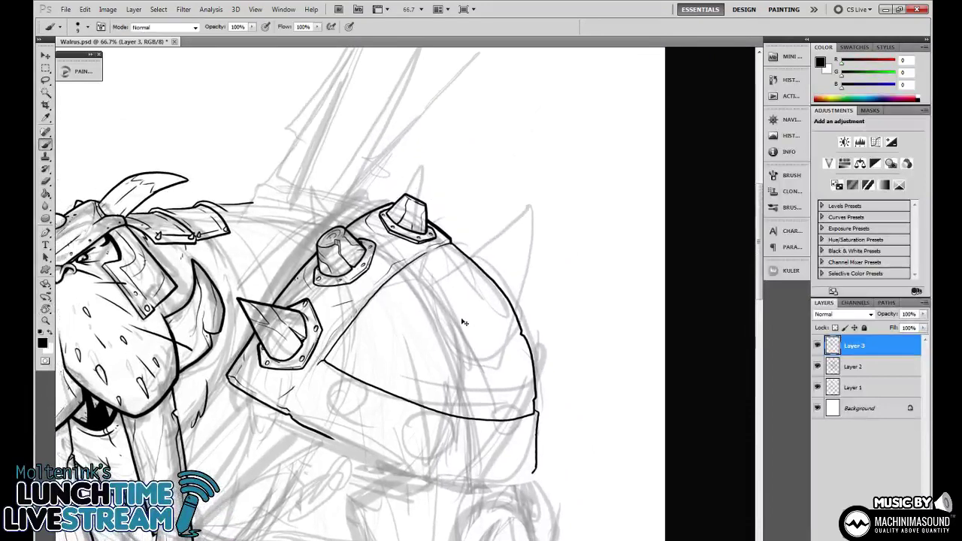
scroll(483, 324, up, 1)
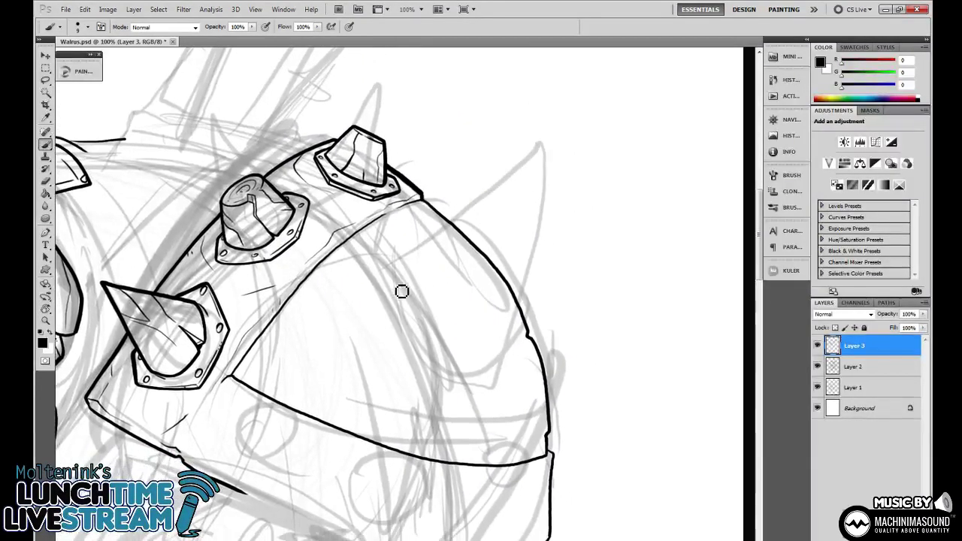
mouse_move(391, 272)
mouse_down()
mouse_move(410, 330)
mouse_move(439, 365)
mouse_move(498, 385)
mouse_up()
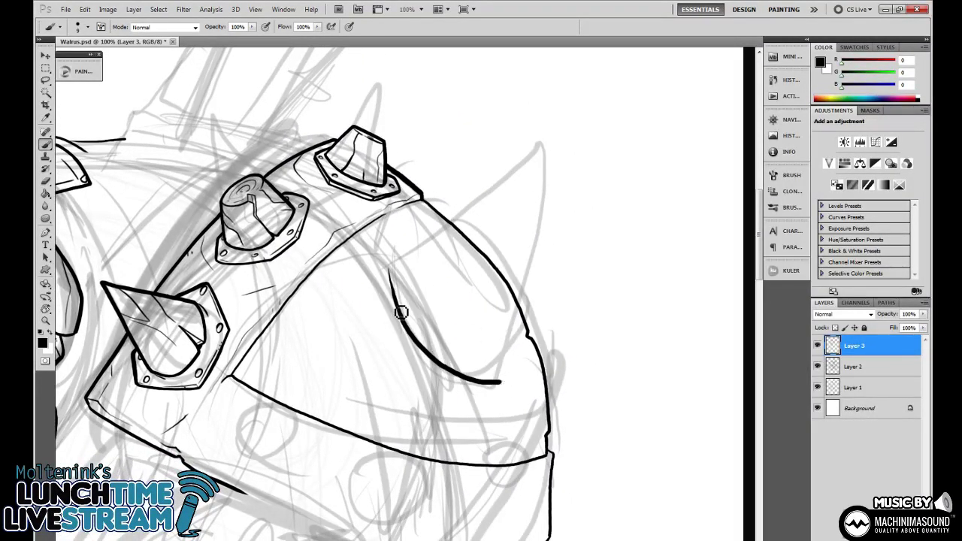
mouse_move(391, 269)
mouse_down()
mouse_move(491, 182)
mouse_move(525, 121)
mouse_move(544, 58)
mouse_move(571, 152)
mouse_move(569, 239)
mouse_move(542, 334)
mouse_move(504, 387)
mouse_up()
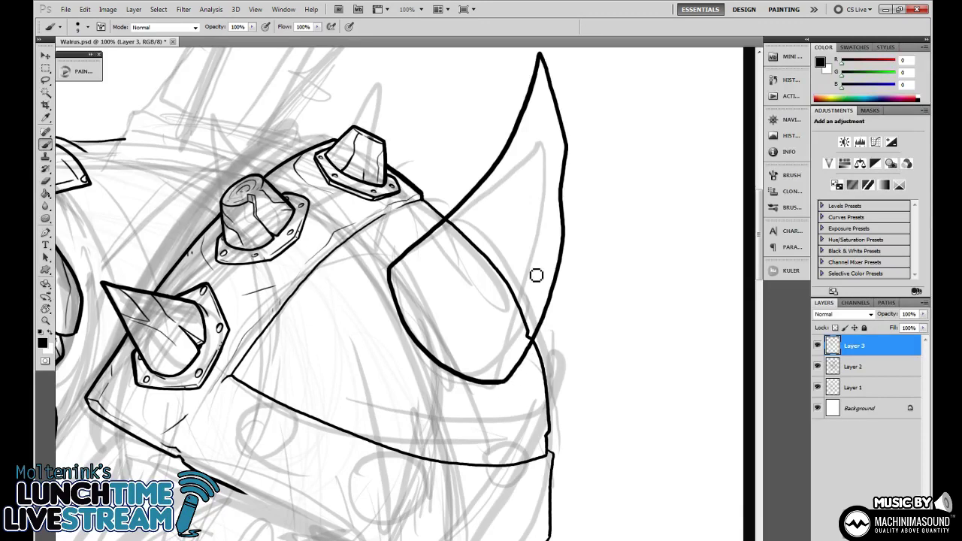
key(e)
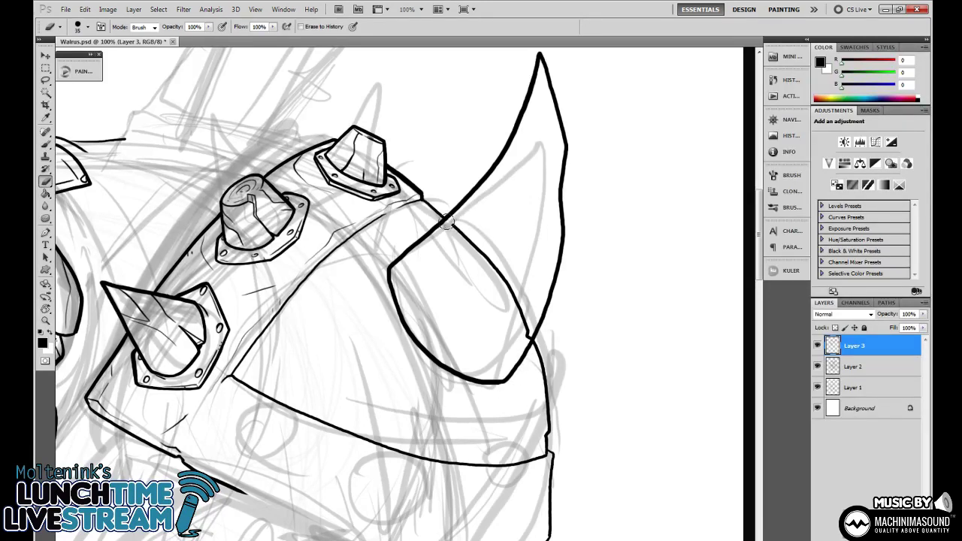
mouse_move(448, 235)
mouse_down()
mouse_move(465, 262)
mouse_move(500, 278)
mouse_move(495, 303)
mouse_move(524, 291)
mouse_up()
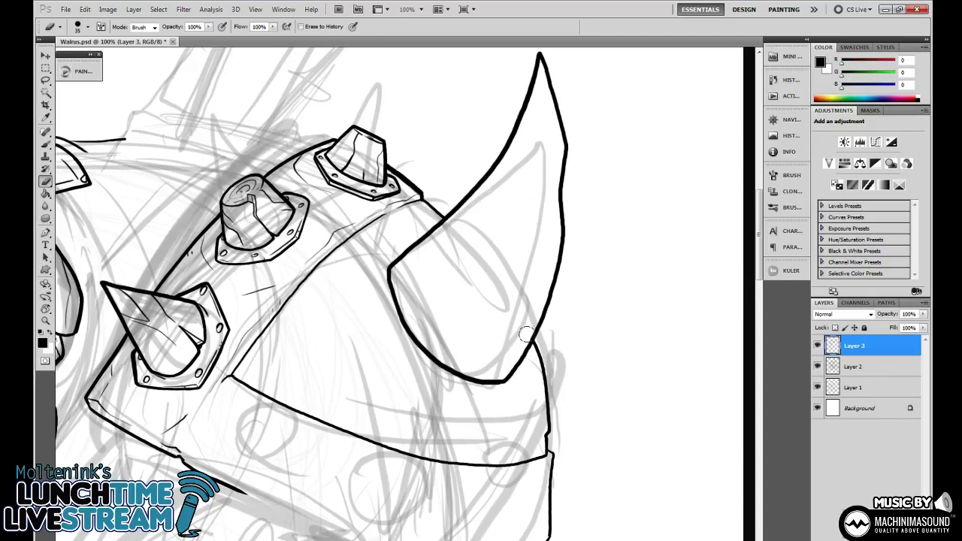
Add thin crease and facet lines inside the large horn, along its edges, base and tip.
key(b)
mouse_move(462, 374)
mouse_down()
mouse_move(491, 365)
mouse_move(517, 327)
mouse_move(562, 193)
mouse_up()
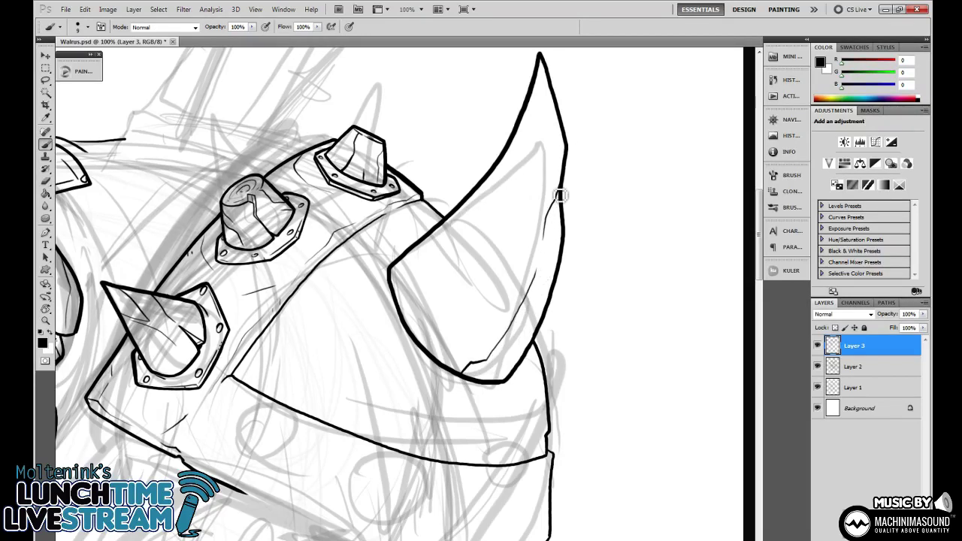
mouse_move(500, 161)
mouse_down()
mouse_move(473, 226)
mouse_move(439, 250)
mouse_up()
drag(411, 279, 411, 285)
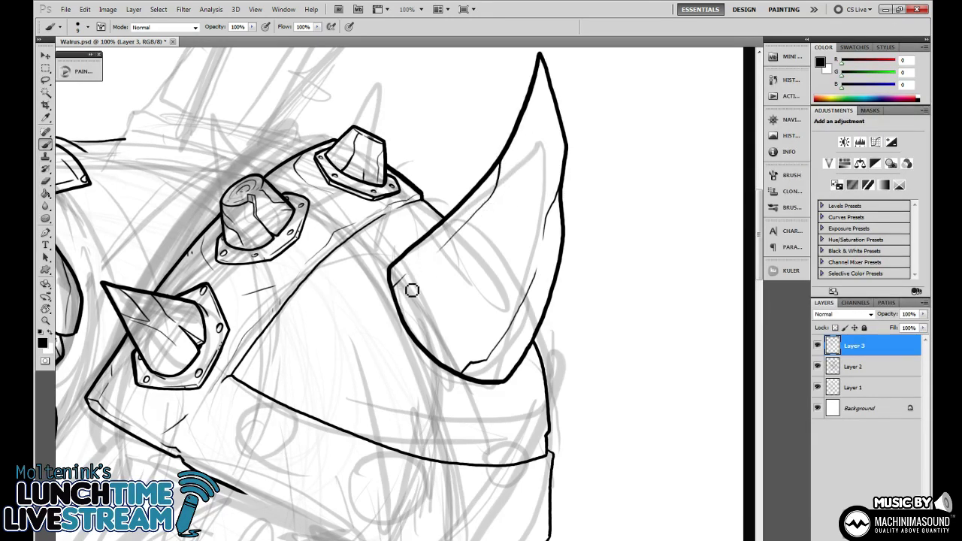
mouse_move(426, 344)
mouse_down()
mouse_move(446, 325)
mouse_move(431, 342)
mouse_up()
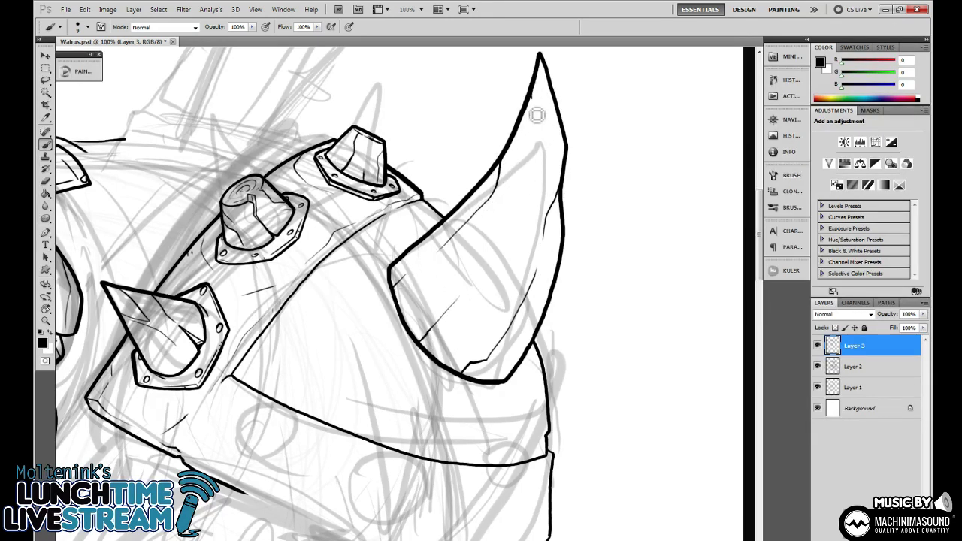
mouse_move(537, 115)
mouse_down()
mouse_move(547, 113)
mouse_move(543, 144)
mouse_move(512, 244)
mouse_up()
mouse_move(557, 304)
mouse_down()
mouse_move(503, 316)
mouse_move(511, 279)
mouse_move(587, 323)
mouse_up()
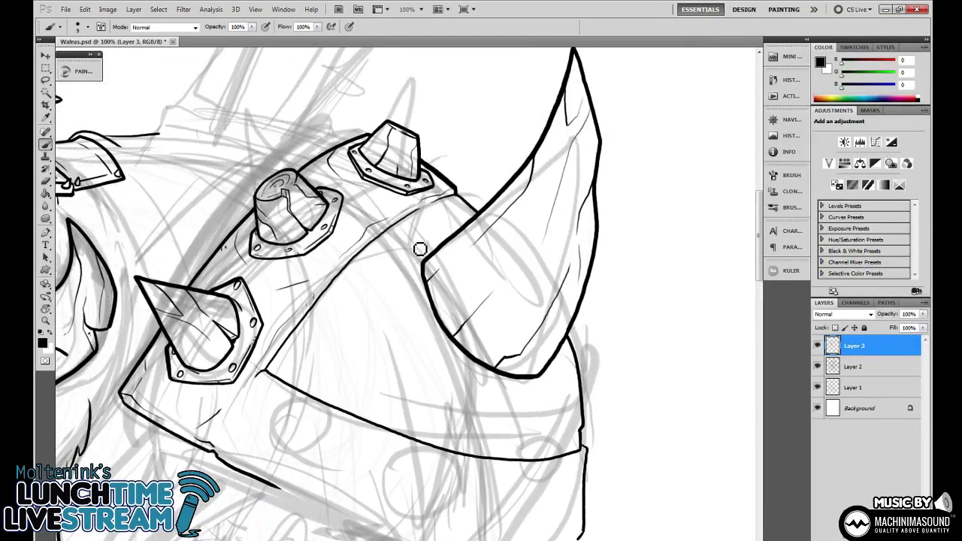
Draw a row of small oval rivets on the dome around the large horn's base.
click(418, 246)
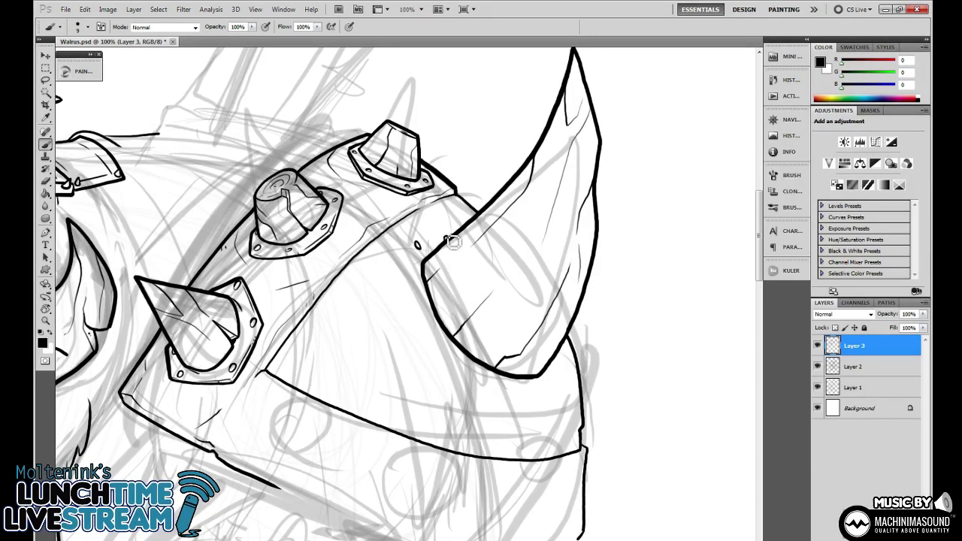
click(405, 286)
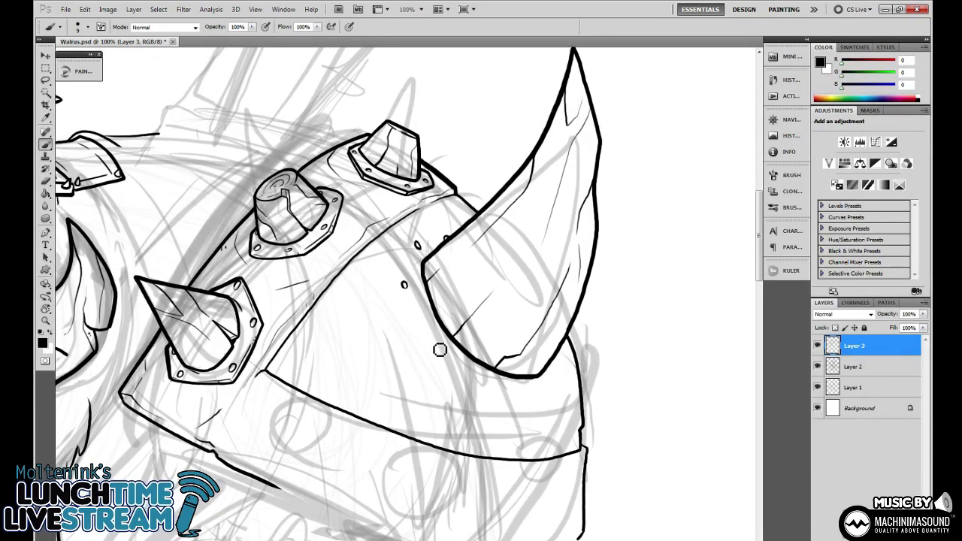
click(429, 341)
scroll(511, 367, down, 2)
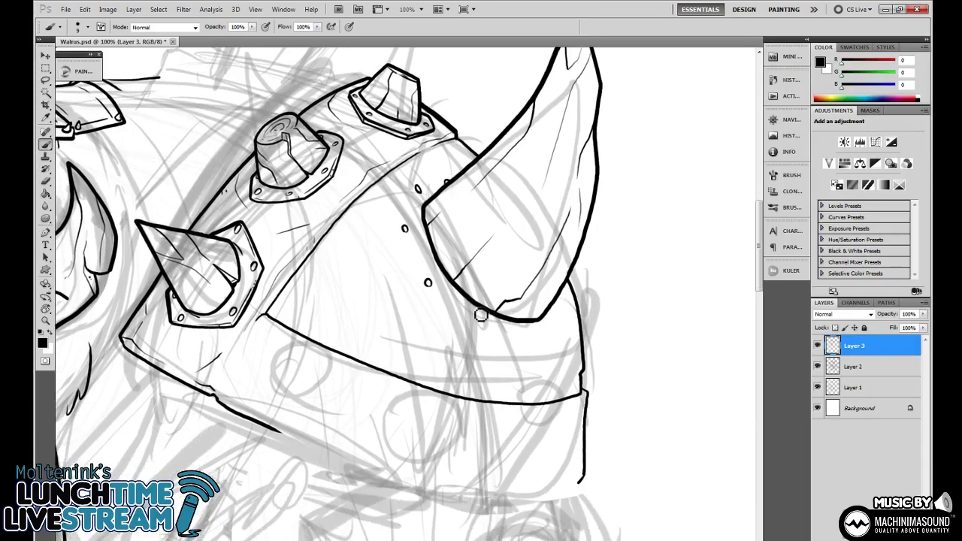
click(469, 325)
drag(511, 338, 497, 332)
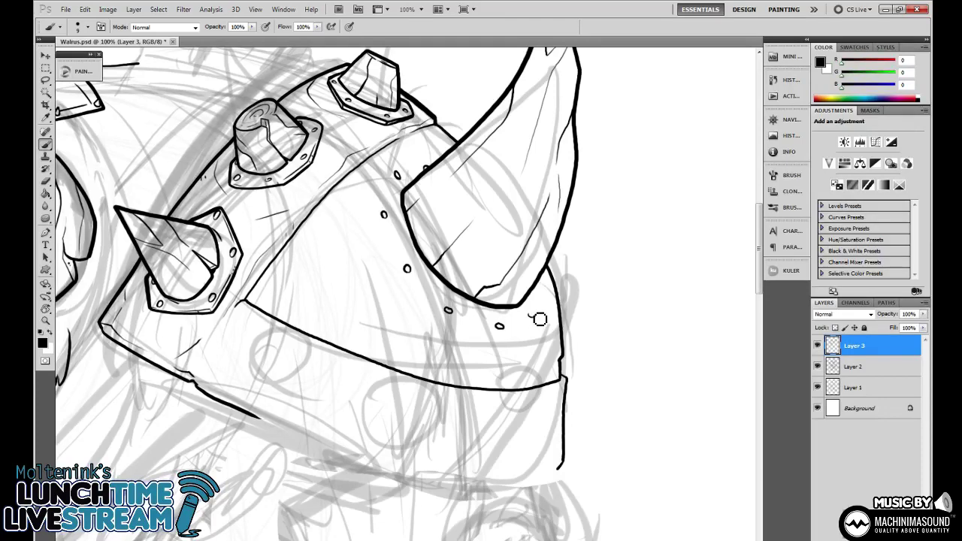
click(537, 287)
Clean up and reshape the small oval rivets around the large horn's base, erasing stray ink and redrawing their outlines.
key(ctrl+plus)
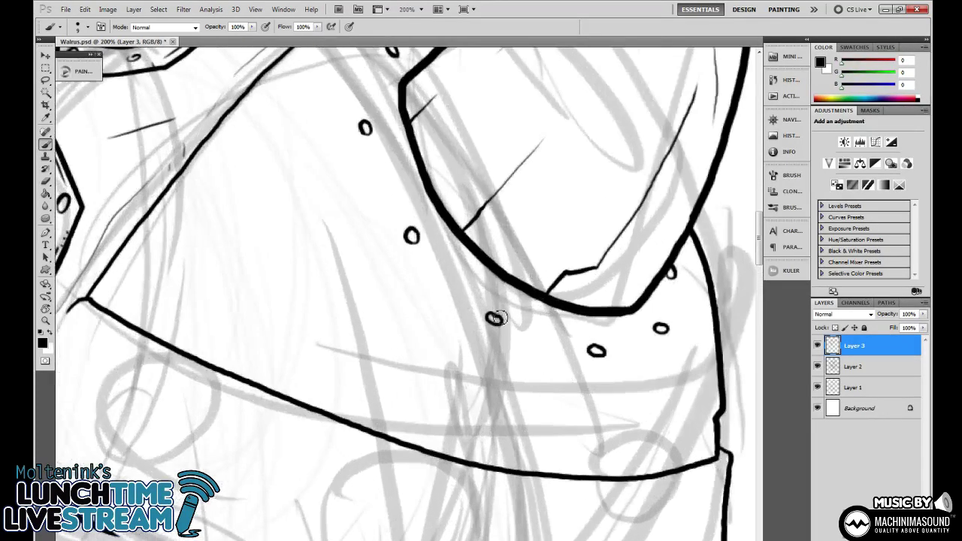
key(e)
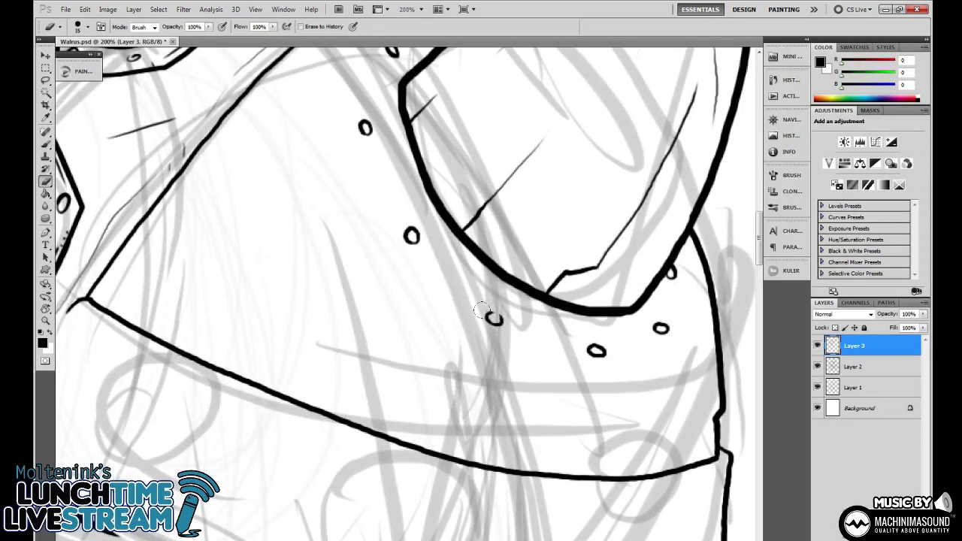
key(b)
scroll(497, 317, up, 5)
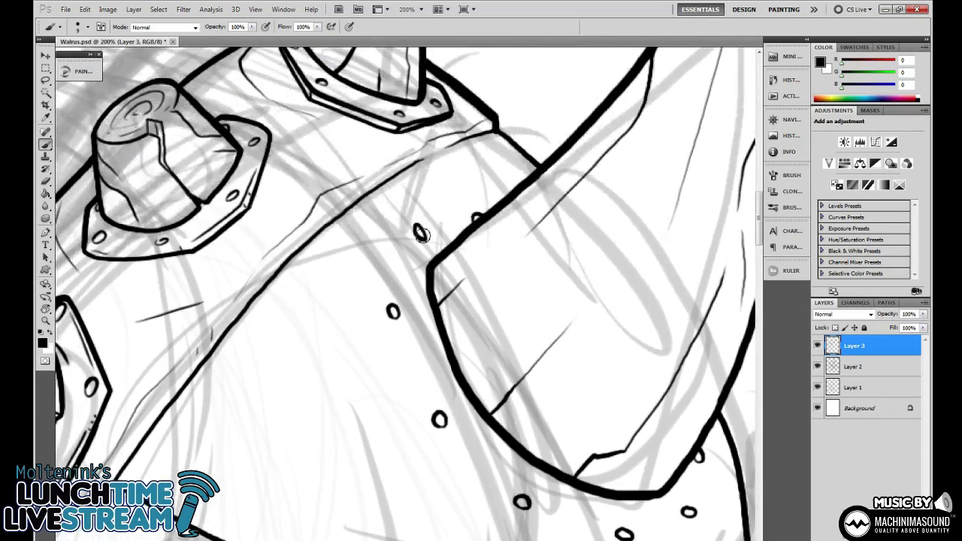
key(e)
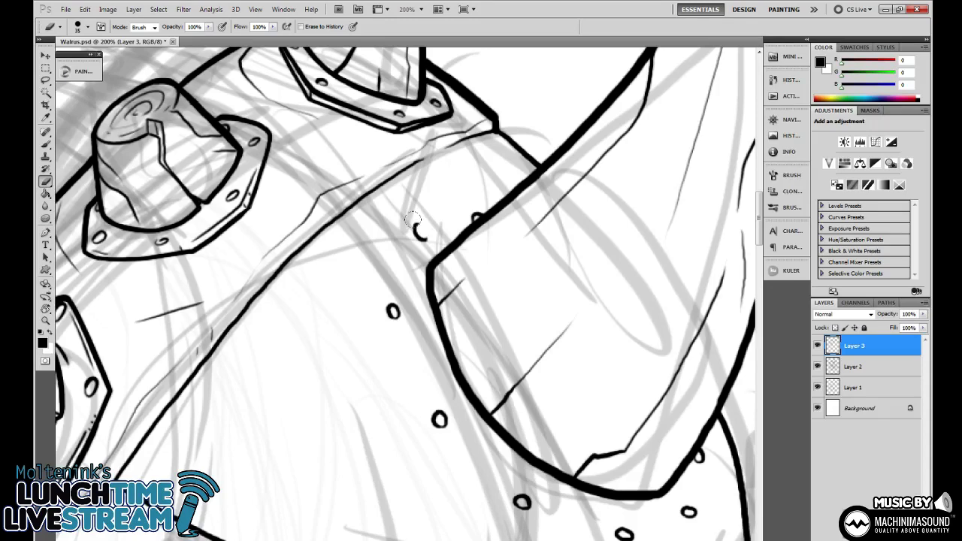
key(b)
mouse_move(418, 224)
mouse_down()
mouse_move(425, 239)
mouse_move(421, 226)
mouse_up()
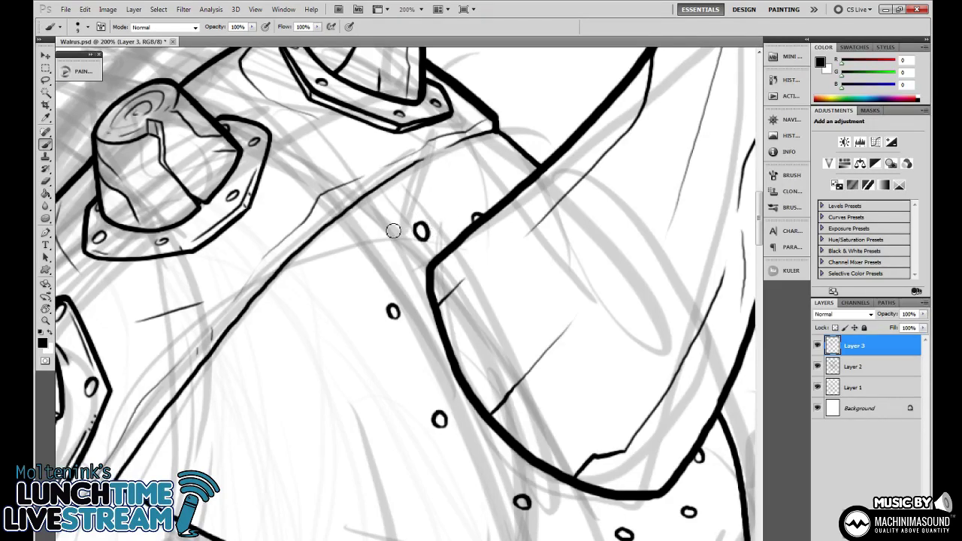
Ink the faceted outline of a mounting plate around the rivets, from the horn's upper edge around to the dome's outer contour.
mouse_move(368, 265)
mouse_down()
mouse_move(405, 213)
mouse_move(470, 194)
mouse_move(518, 193)
mouse_up()
scroll(424, 175, down, 3)
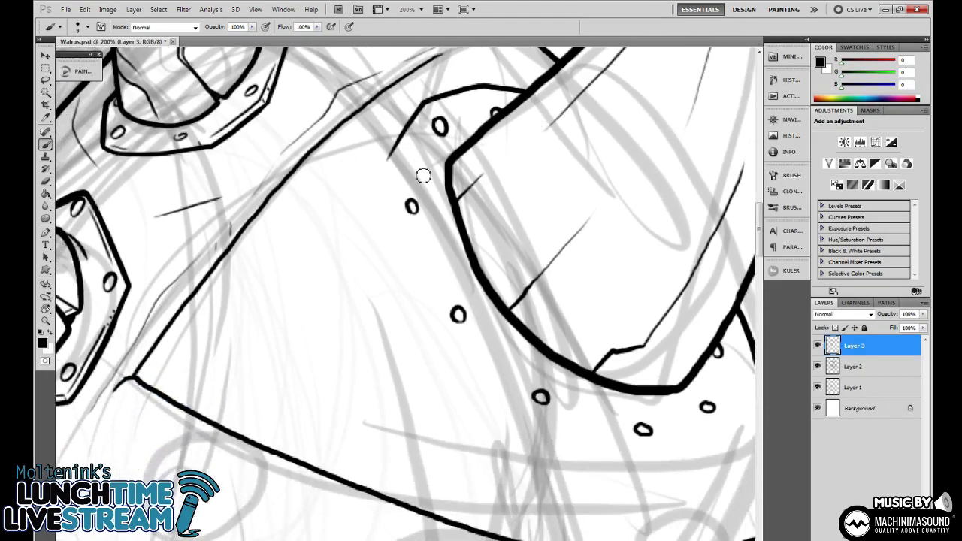
mouse_move(390, 158)
mouse_down()
mouse_move(399, 275)
mouse_move(453, 379)
mouse_up()
mouse_move(453, 378)
mouse_down()
mouse_move(485, 345)
mouse_move(449, 324)
mouse_move(504, 348)
mouse_move(636, 341)
mouse_move(666, 303)
mouse_move(672, 246)
mouse_move(663, 216)
mouse_up()
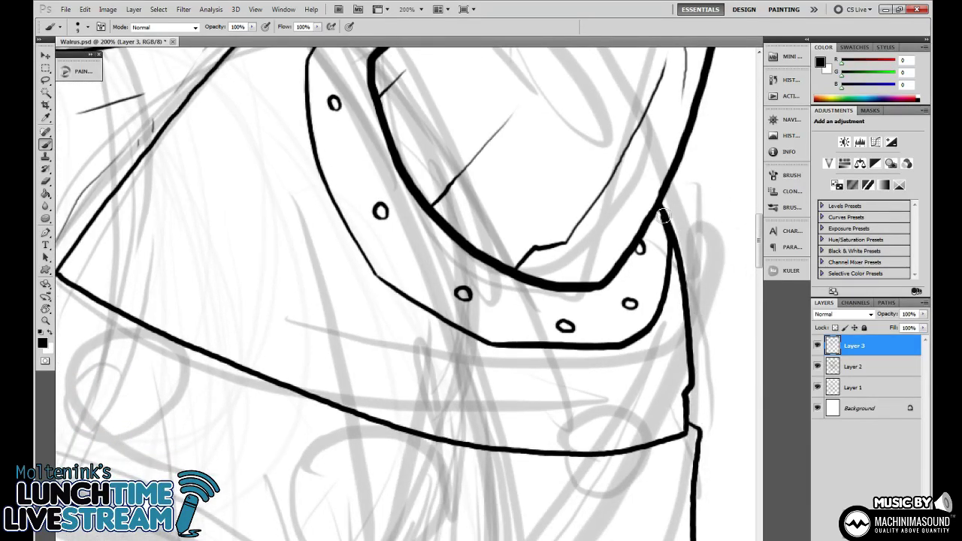
Add a parallel rim line with short corner ticks along the mounting plate's lower edge to give it thickness.
drag(552, 336, 574, 348)
mouse_move(413, 298)
mouse_down()
mouse_move(343, 216)
mouse_move(335, 190)
mouse_up()
mouse_move(334, 189)
mouse_down()
mouse_move(354, 238)
mouse_move(347, 122)
mouse_up()
mouse_move(503, 218)
mouse_down()
mouse_move(456, 141)
mouse_move(415, 102)
mouse_up()
mouse_move(327, 225)
mouse_down()
mouse_move(348, 246)
mouse_move(443, 289)
mouse_up()
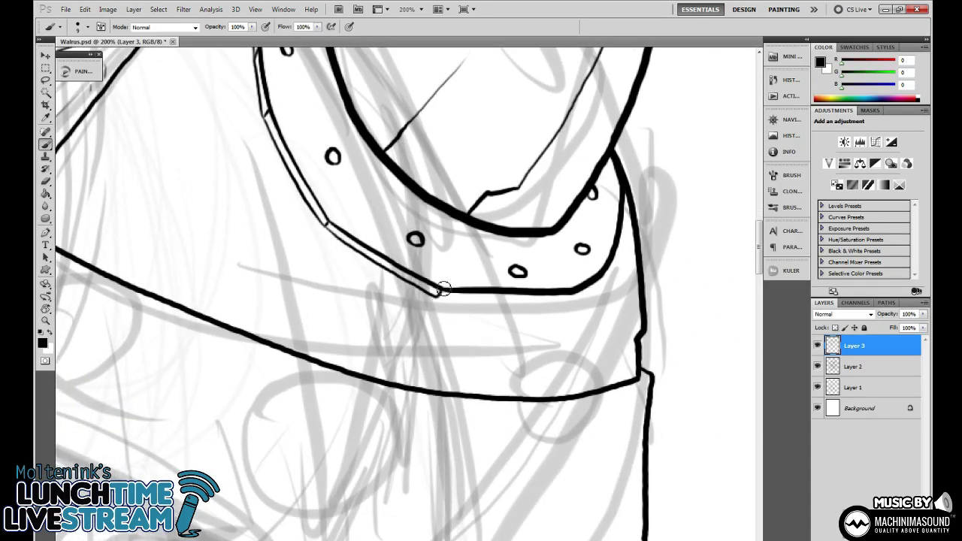
key(r)
drag(596, 403, 613, 127)
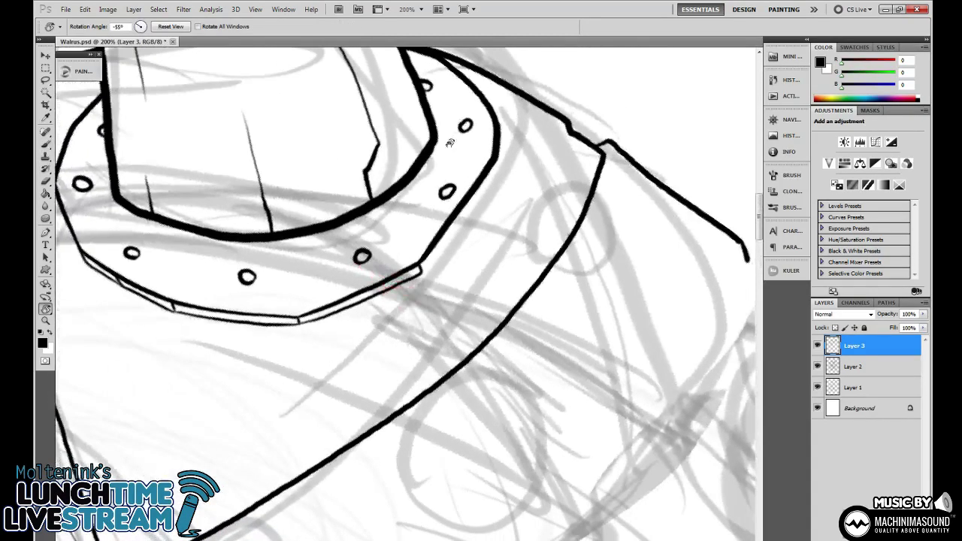
key(b)
drag(421, 267, 500, 174)
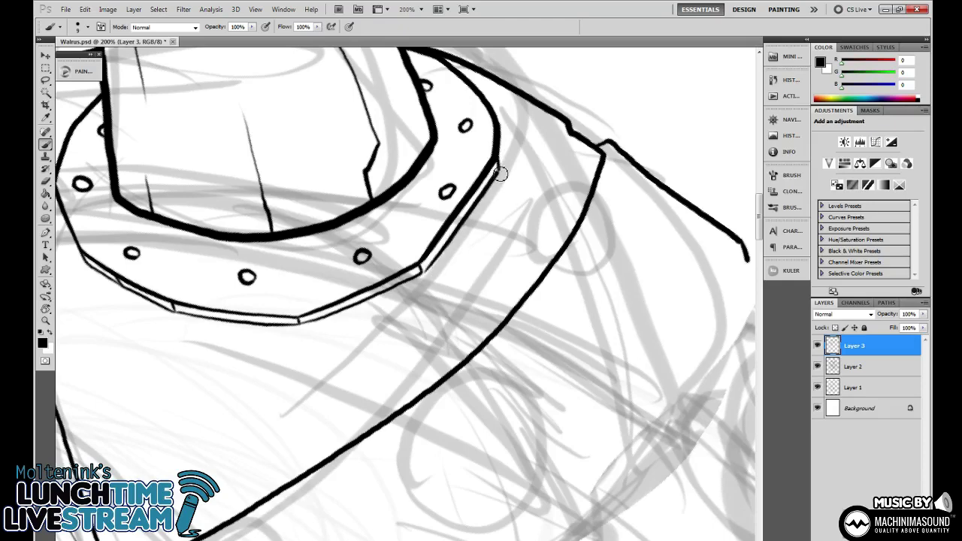
Draw small nicks on the plate's rim, thin cracks running from the horn's base, and short shading marks beside a rivet.
key(space)
drag(485, 225, 574, 196)
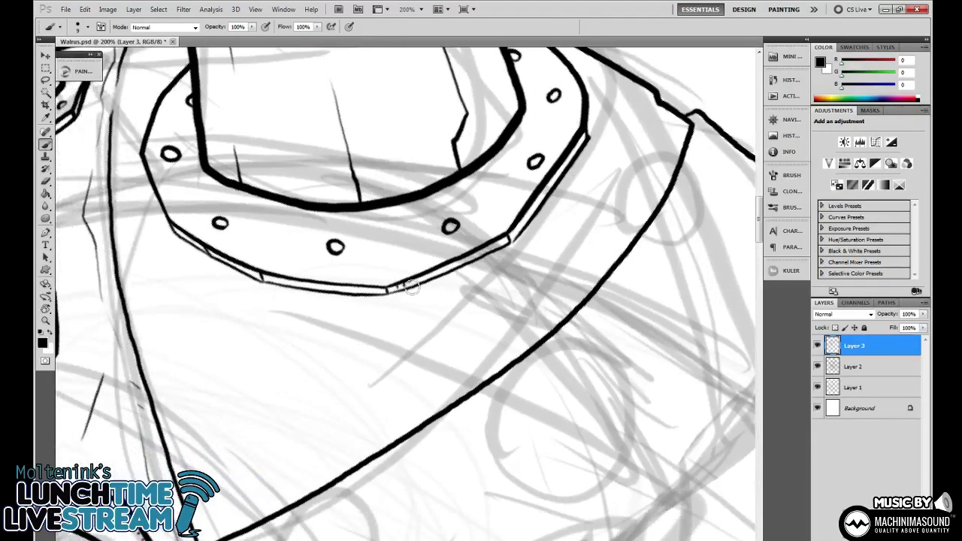
drag(411, 288, 435, 330)
mouse_move(288, 310)
mouse_down()
mouse_move(300, 281)
mouse_move(342, 256)
mouse_up()
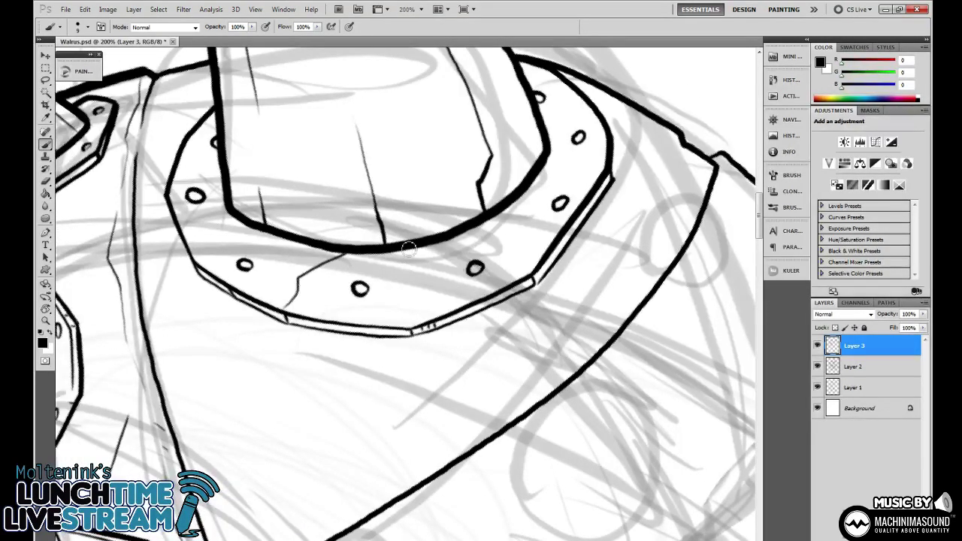
mouse_move(408, 250)
mouse_down()
mouse_move(430, 269)
mouse_move(464, 274)
mouse_up()
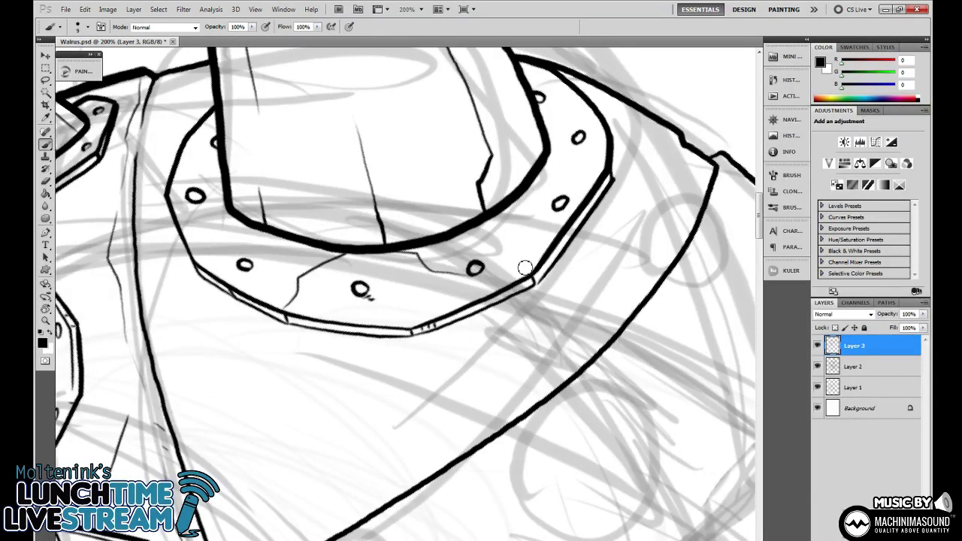
Rotate the canvas to -19° and thicken the mounting plate's outer contour on the side facing the smaller spikes.
drag(554, 263, 560, 319)
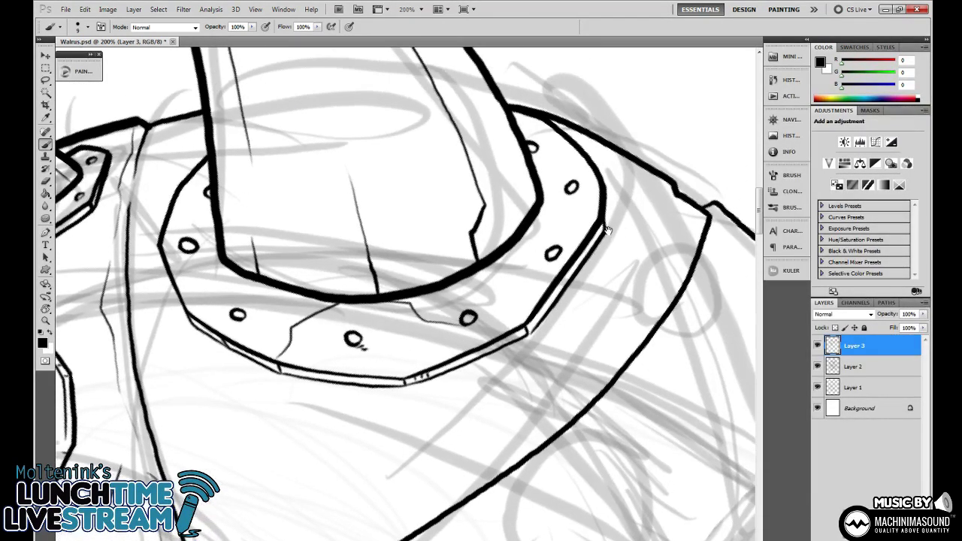
drag(607, 229, 629, 275)
key(r)
drag(659, 243, 600, 404)
mouse_move(421, 143)
mouse_down()
mouse_move(571, 241)
mouse_move(713, 253)
mouse_up()
drag(497, 246, 381, 236)
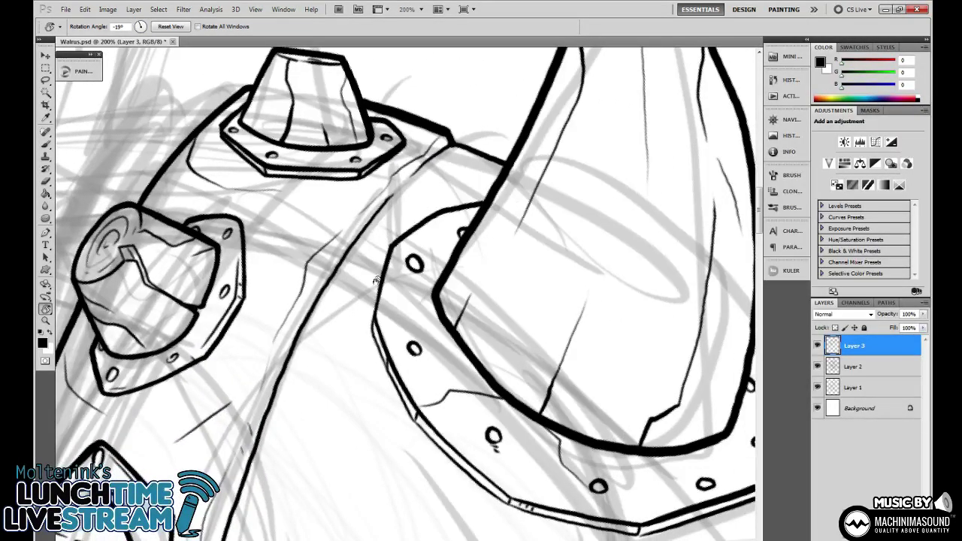
key(b)
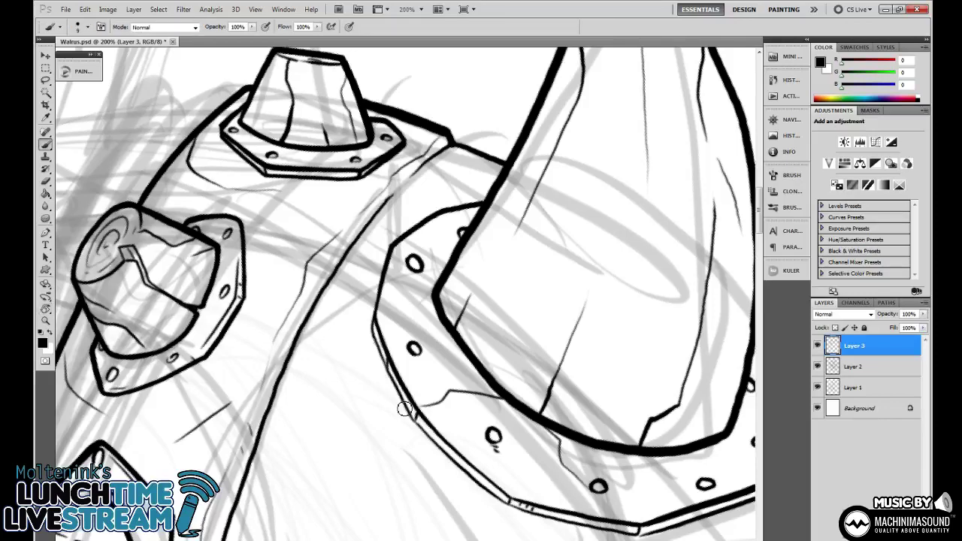
mouse_move(406, 414)
mouse_down()
mouse_move(370, 337)
mouse_move(393, 250)
mouse_move(445, 215)
mouse_up()
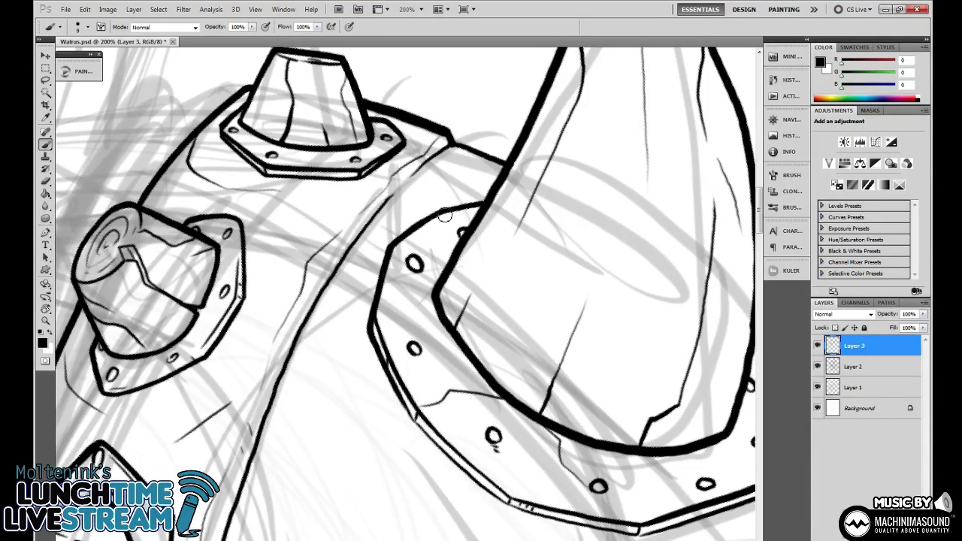
key(ctrl+minus)
key(ctrl+minus)
key(ctrl+minus)
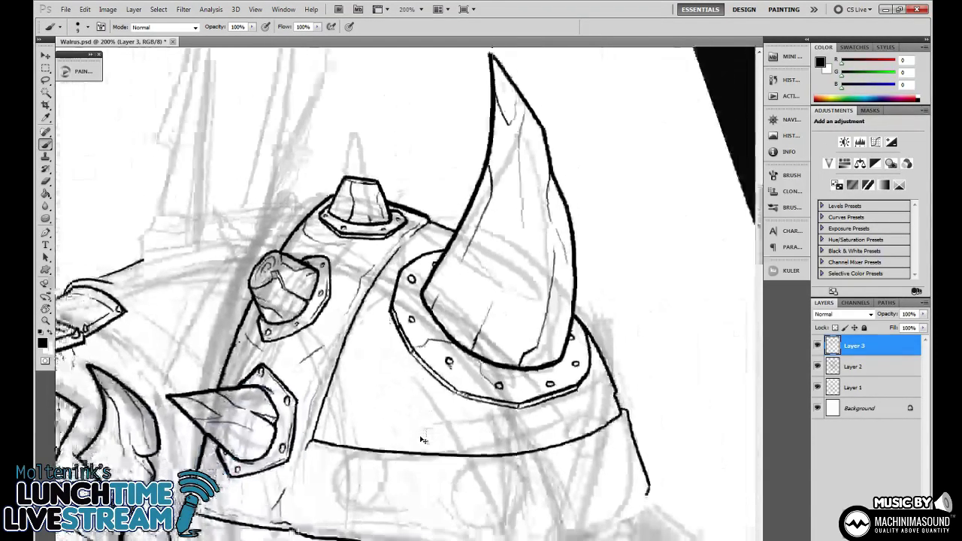
Review the inked shoulder armor against the full walrus sketch with the canvas rotated nearly level.
drag(427, 444, 531, 345)
key(r)
drag(631, 223, 602, 348)
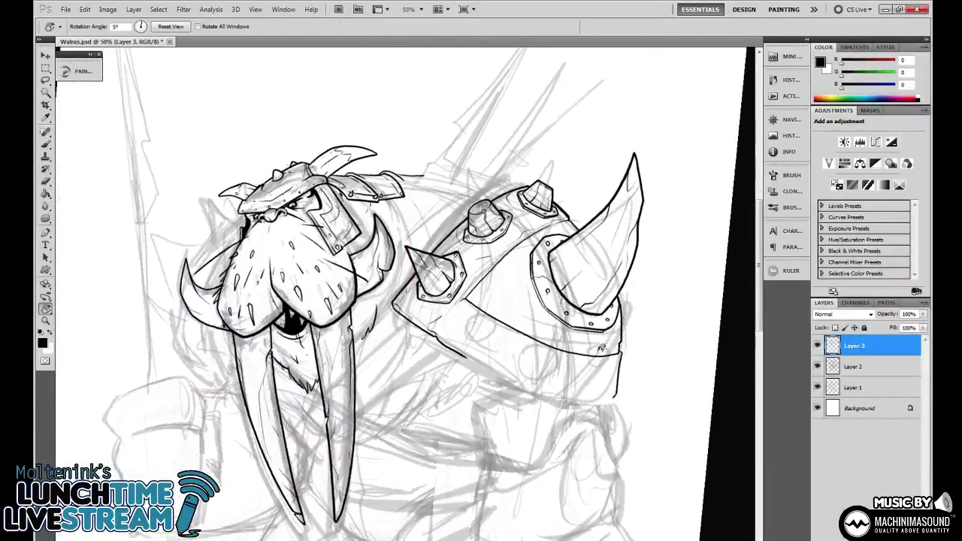
key(ctrl+minus)
key(ctrl+minus)
key(ctrl+minus)
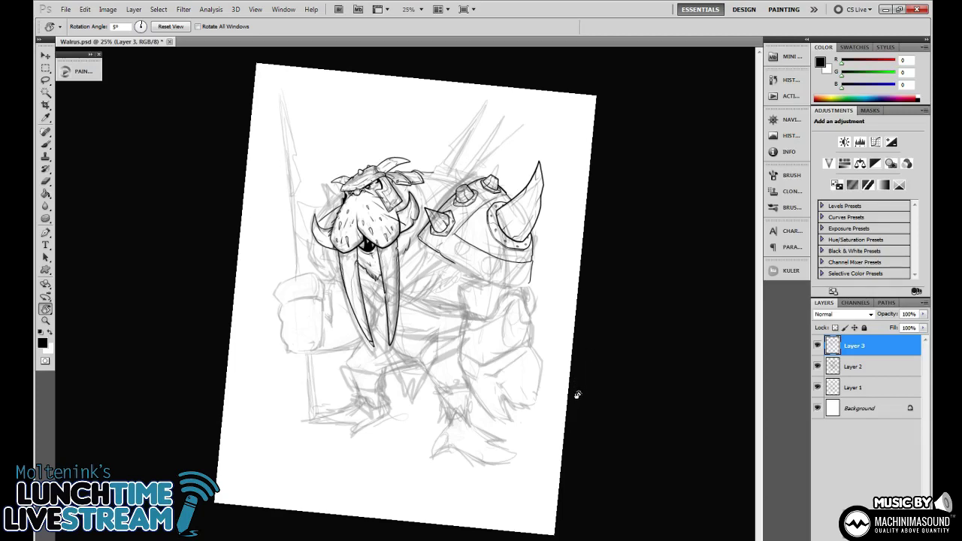
key(ctrl+plus)
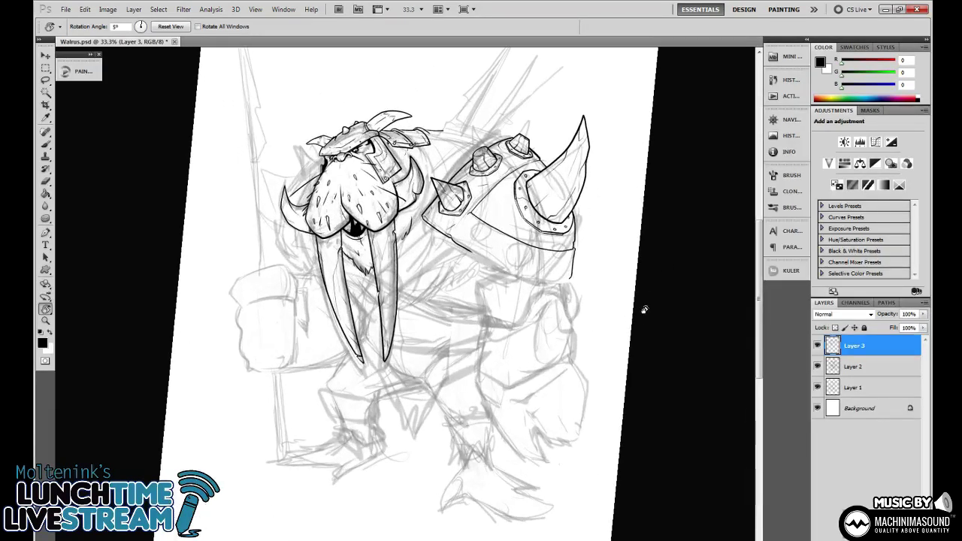
drag(631, 356, 622, 408)
Ink the curved panel lines on the shoulder armor between the spiked band and the large horn's base plate.
key(ctrl+plus)
key(ctrl+plus)
drag(629, 337, 505, 407)
key(ctrl+plus)
key(ctrl+plus)
drag(526, 292, 473, 364)
key(b)
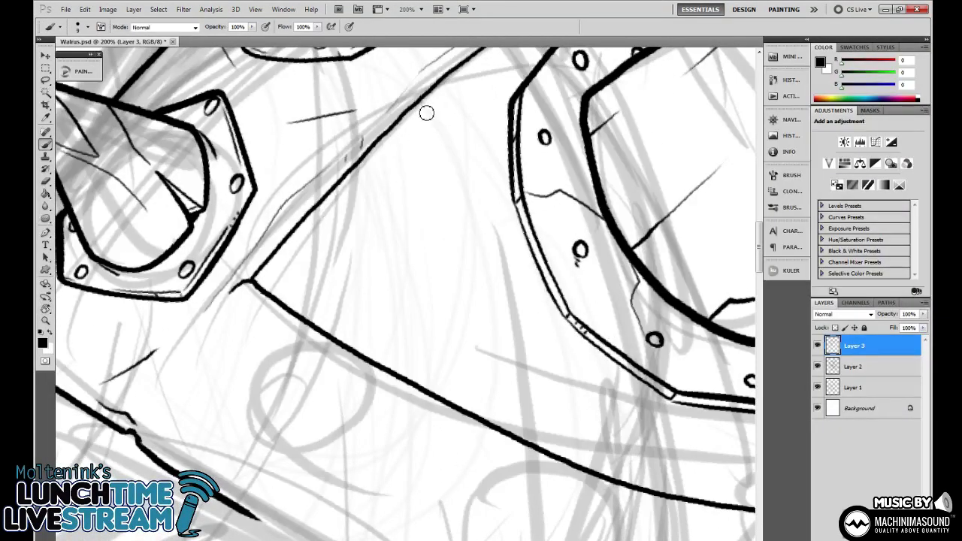
mouse_move(426, 113)
mouse_down()
mouse_move(438, 137)
mouse_move(433, 248)
mouse_move(368, 320)
mouse_move(334, 338)
mouse_up()
key(ctrl+z)
mouse_move(414, 117)
mouse_down()
mouse_move(442, 182)
mouse_move(413, 291)
mouse_move(365, 344)
mouse_move(346, 347)
mouse_move(390, 351)
mouse_up()
drag(478, 141, 449, 191)
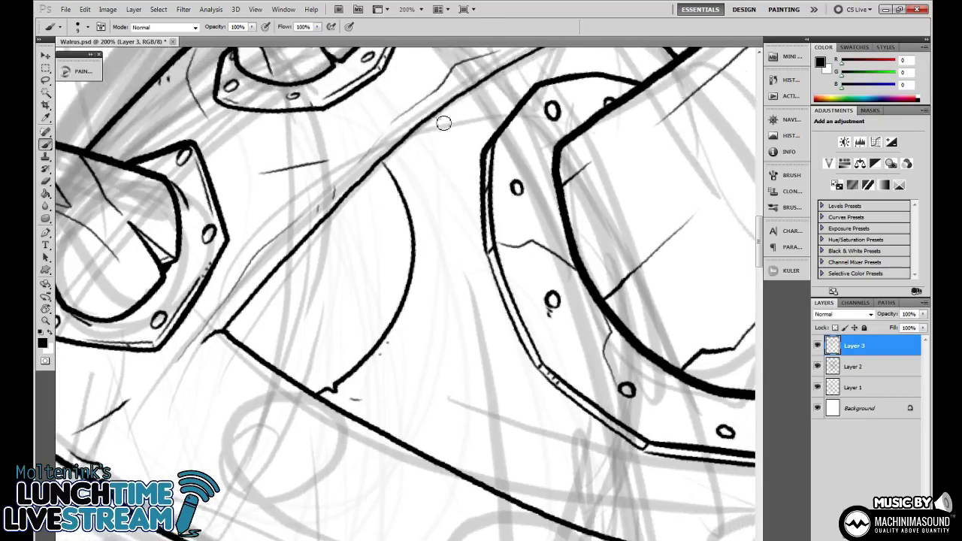
drag(441, 120, 476, 177)
mouse_move(524, 357)
mouse_down()
mouse_move(463, 211)
mouse_move(475, 251)
mouse_move(448, 342)
mouse_up()
key(ctrl+minus)
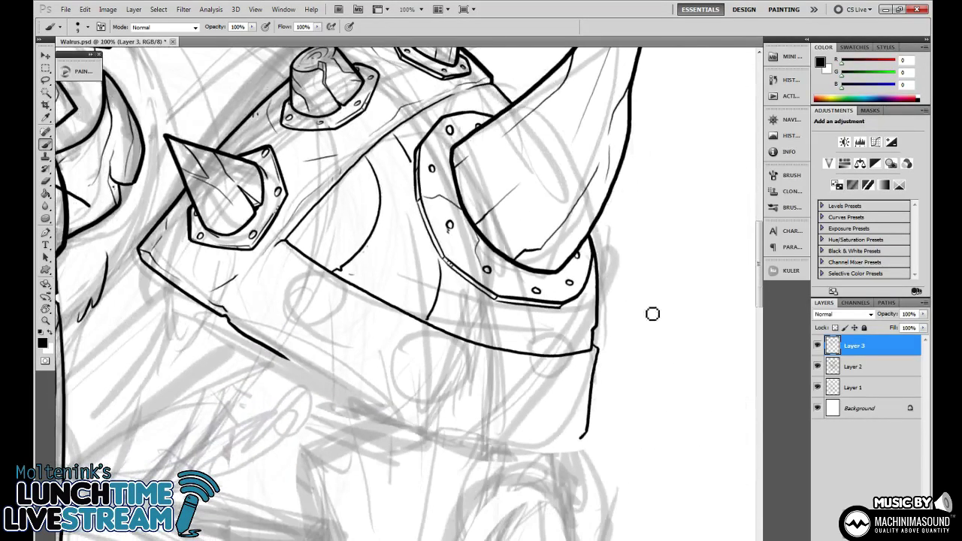
Ink the seam below the large horn's base plate, running toward the outer end of the armor's rim.
drag(653, 313, 649, 369)
drag(426, 164, 434, 176)
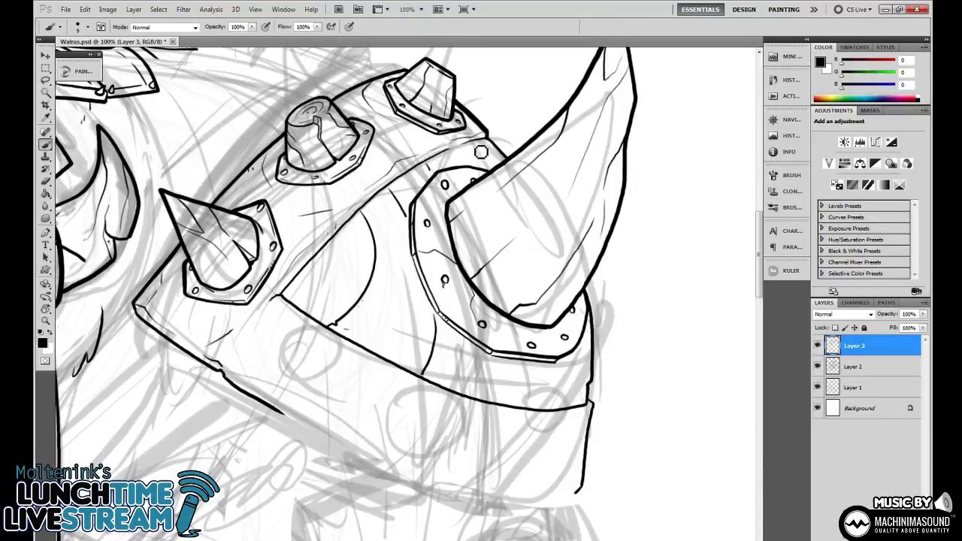
drag(480, 149, 485, 159)
mouse_move(473, 345)
mouse_down()
mouse_move(490, 367)
mouse_move(562, 406)
mouse_up()
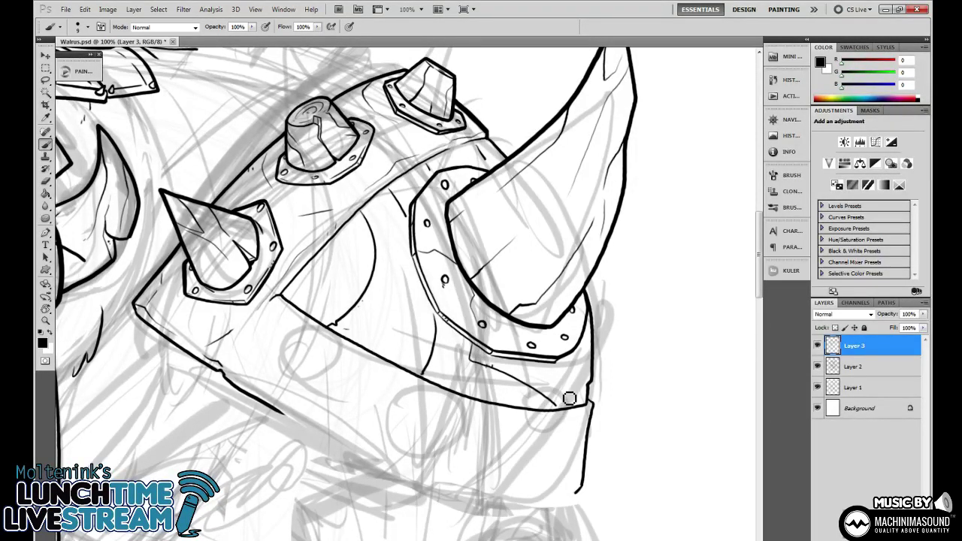
drag(527, 379, 592, 399)
Ink the long lower edge of the shoulder armor's rim, joining the existing line to its outer corner.
key(ctrl+minus)
key(ctrl+minus)
key(ctrl+minus)
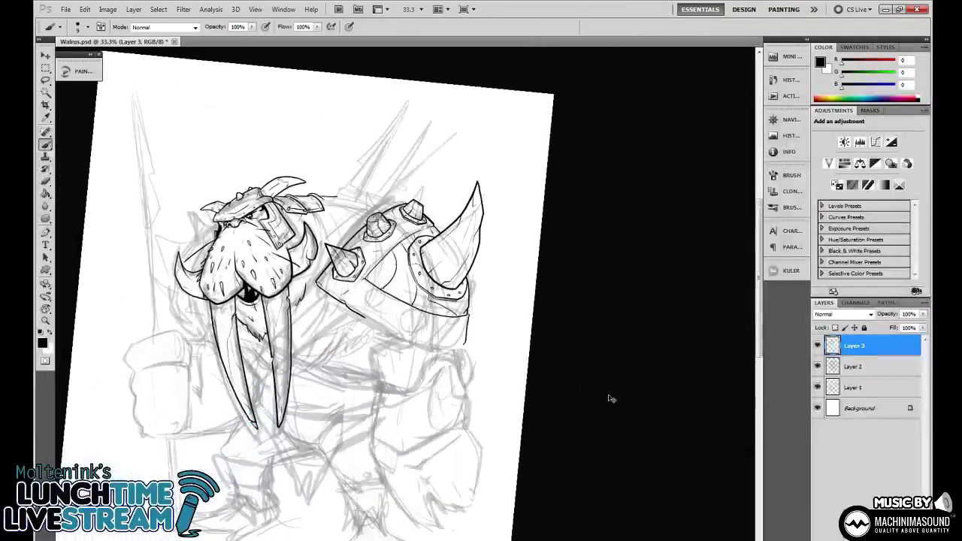
key(ctrl+plus)
key(ctrl+plus)
drag(459, 403, 580, 373)
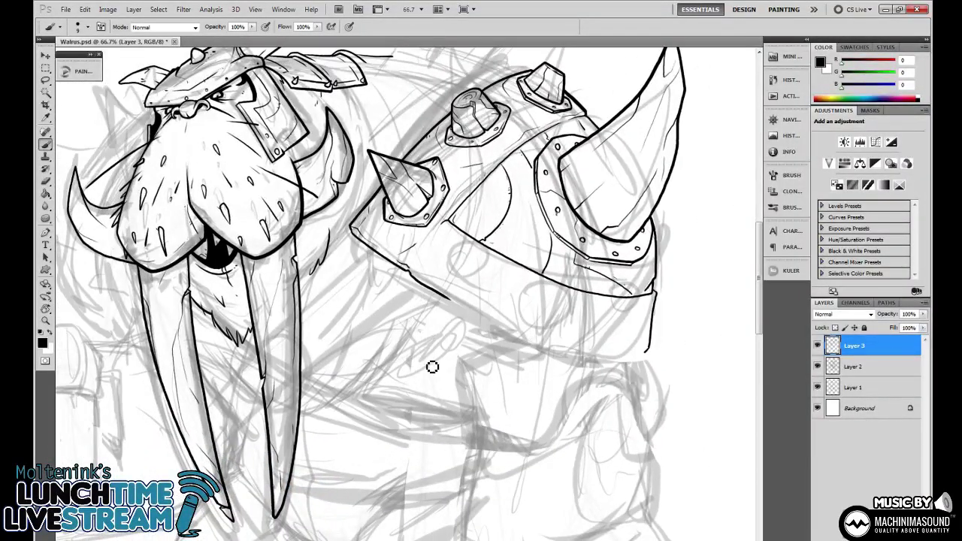
drag(582, 322, 527, 308)
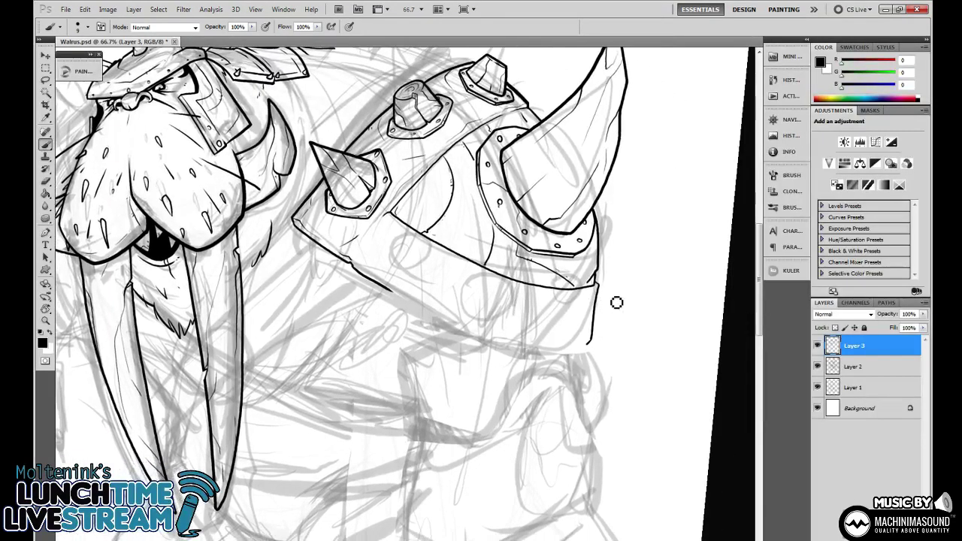
key(r)
drag(653, 308, 543, 500)
key(b)
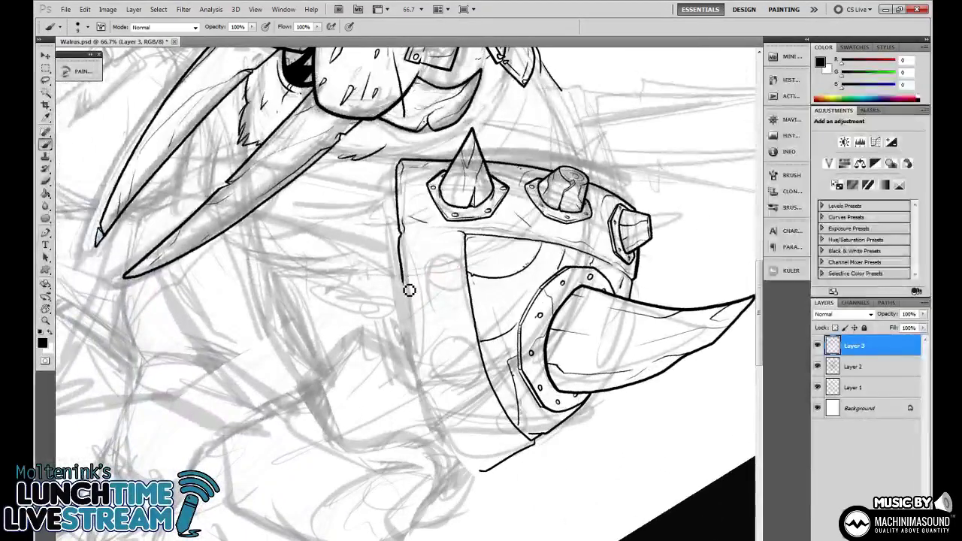
mouse_move(409, 290)
mouse_down()
mouse_move(433, 406)
mouse_move(482, 473)
mouse_up()
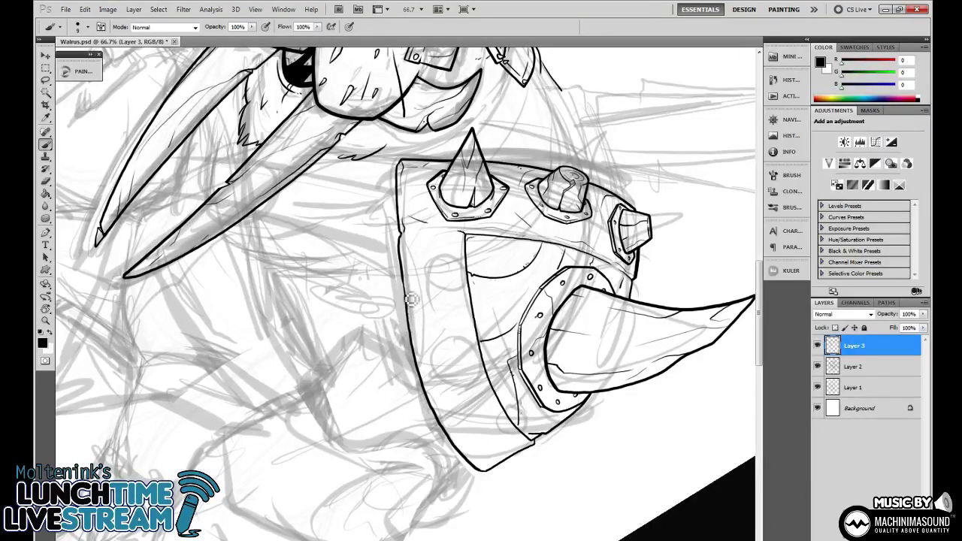
Level the canvas and examine the shoulder armor both within the whole figure and up close.
key(r)
mouse_move(596, 428)
mouse_down()
mouse_move(632, 301)
mouse_move(594, 171)
mouse_up()
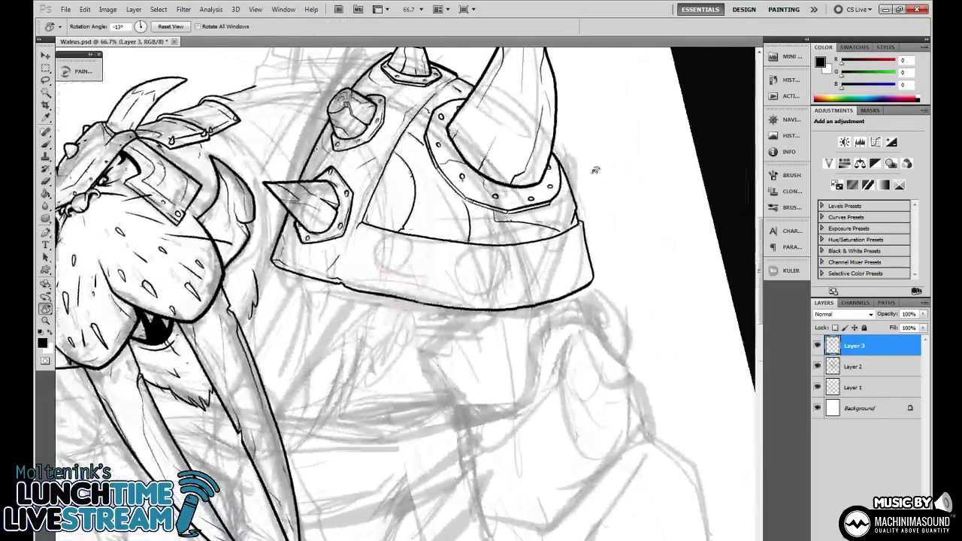
scroll(604, 350, down, 1)
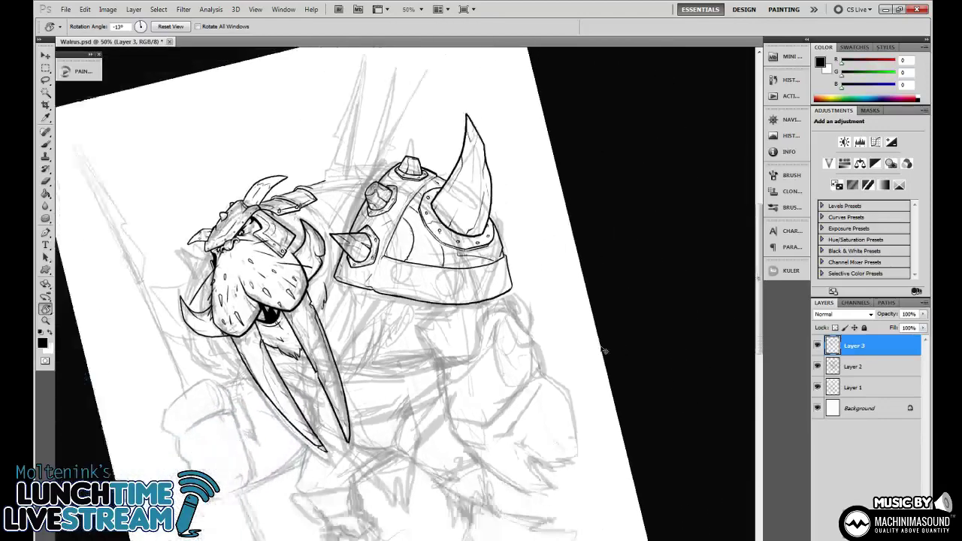
drag(603, 350, 636, 333)
scroll(631, 372, down, 1)
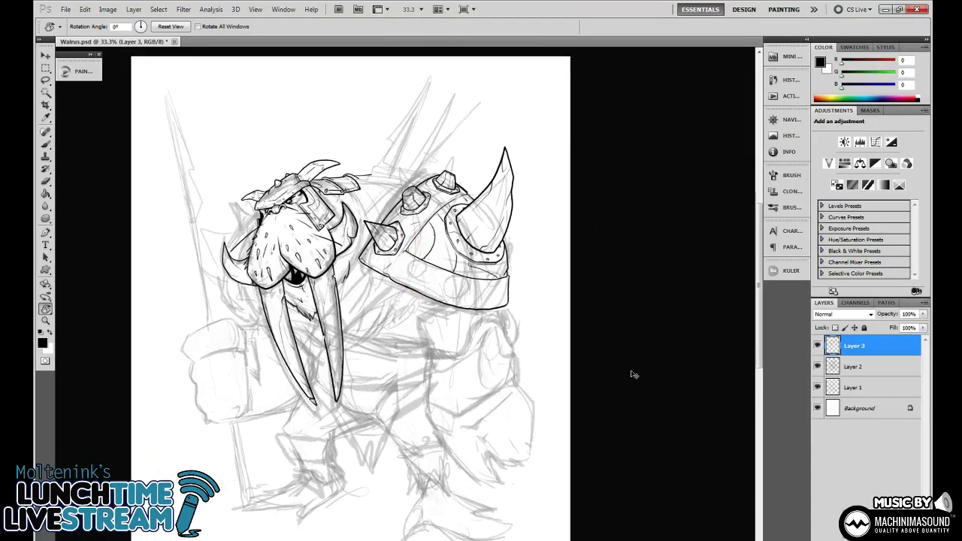
scroll(634, 374, down, 1)
scroll(632, 382, down, 1)
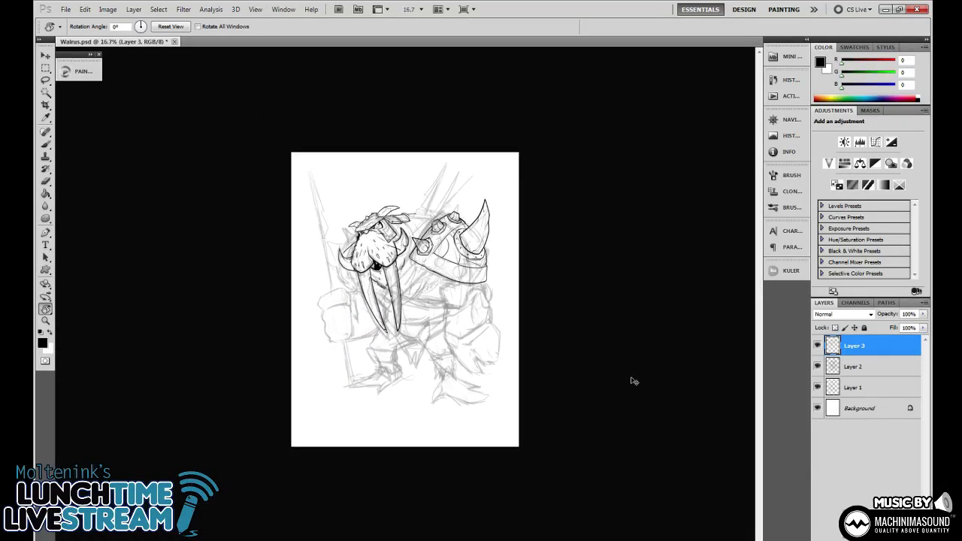
scroll(632, 382, up, 3)
scroll(519, 291, up, 3)
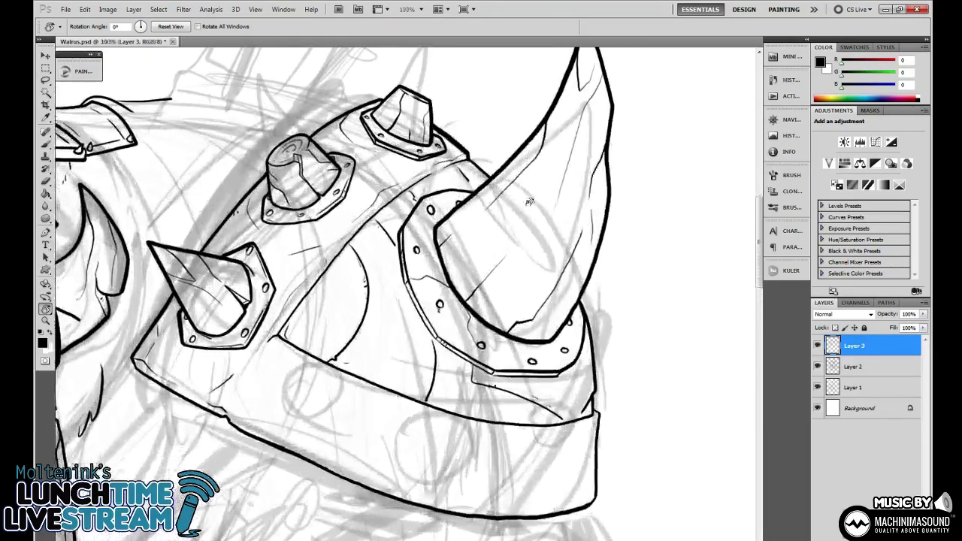
Ink a small raised plate on the armor's top edge between the uppermost spike and the large horn.
key(b)
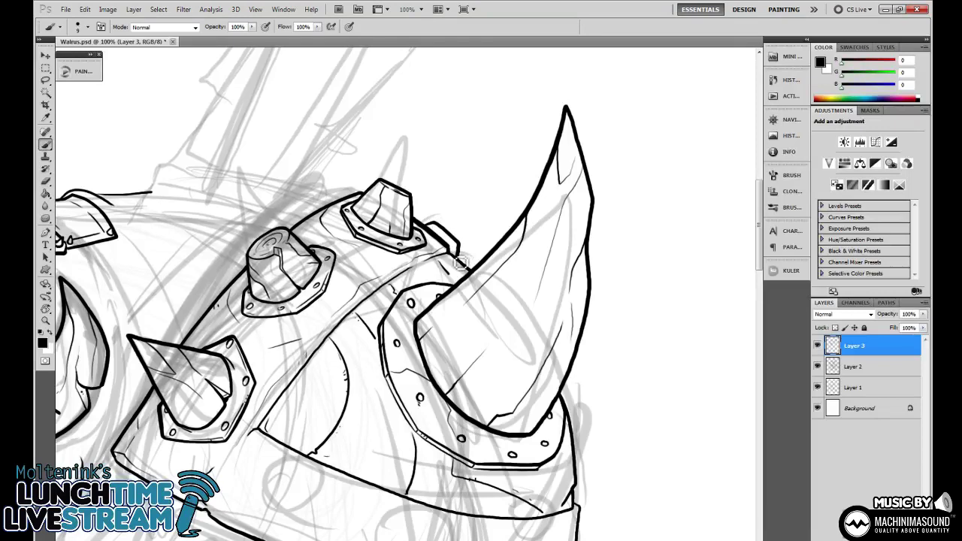
drag(436, 226, 457, 256)
key(ctrl+minus)
key(ctrl+minus)
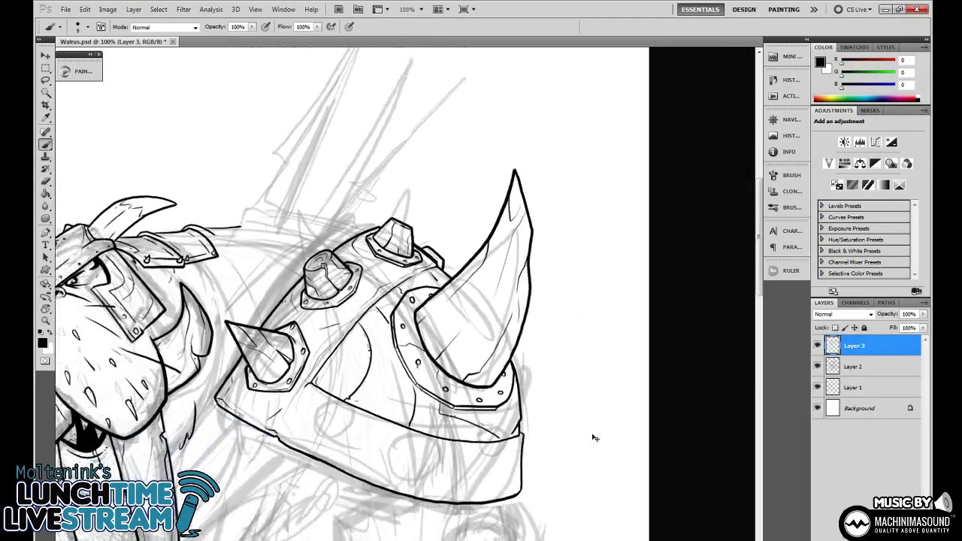
key(ctrl+plus)
key(ctrl+plus)
key(ctrl+plus)
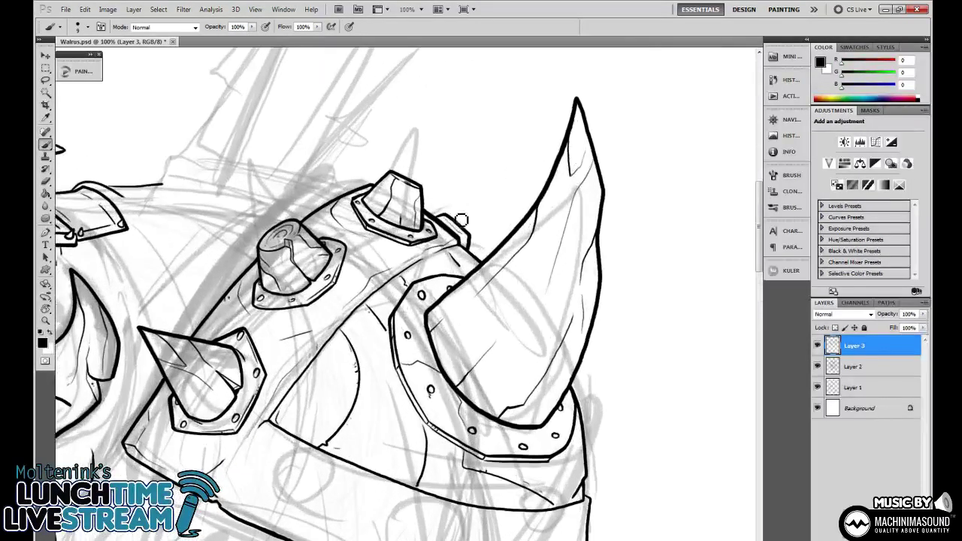
key(n)
key(b)
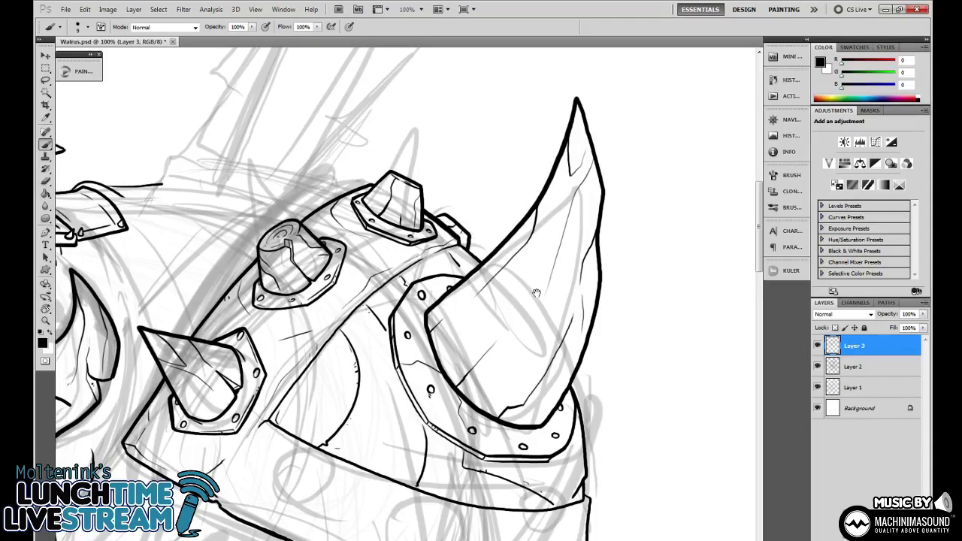
Add a thin inner line along the armor rim's upper edge and a chipped notch near its outer end.
scroll(526, 285, down, 3)
scroll(573, 307, down, 2)
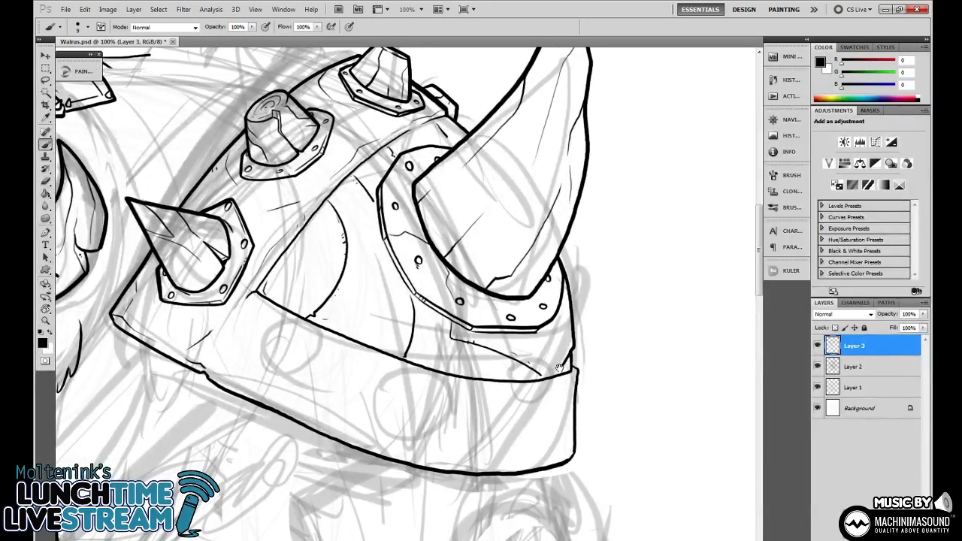
scroll(612, 315, down, 5)
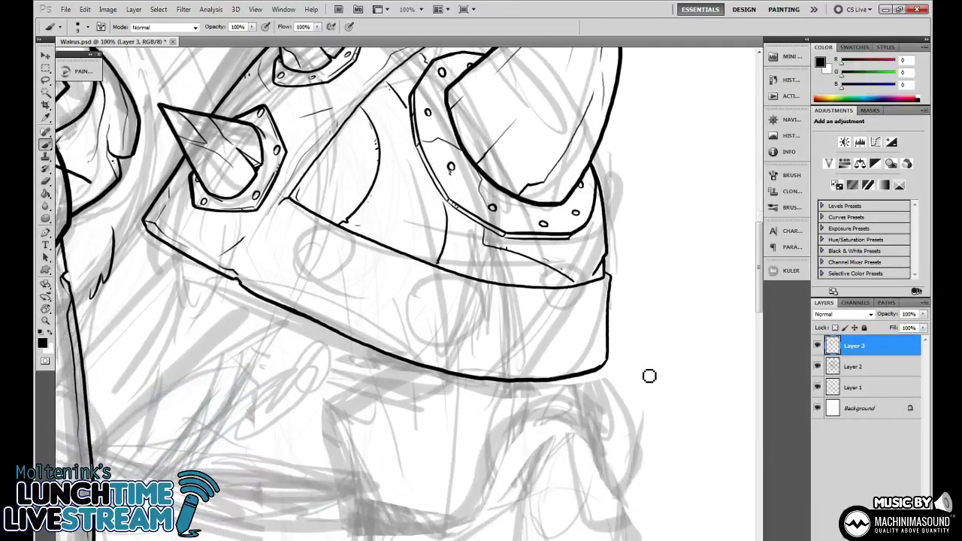
key(r)
mouse_move(649, 378)
mouse_down()
mouse_move(670, 234)
mouse_move(647, 189)
mouse_up()
scroll(612, 259, up, 3)
key(b)
drag(551, 221, 531, 260)
mouse_move(281, 365)
mouse_down()
mouse_move(427, 329)
mouse_move(506, 292)
mouse_up()
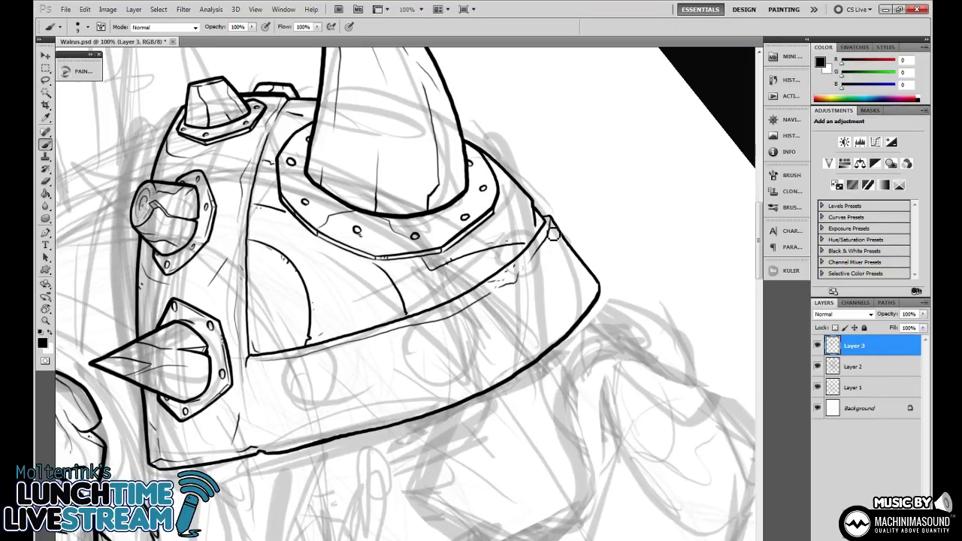
key(e)
key(b)
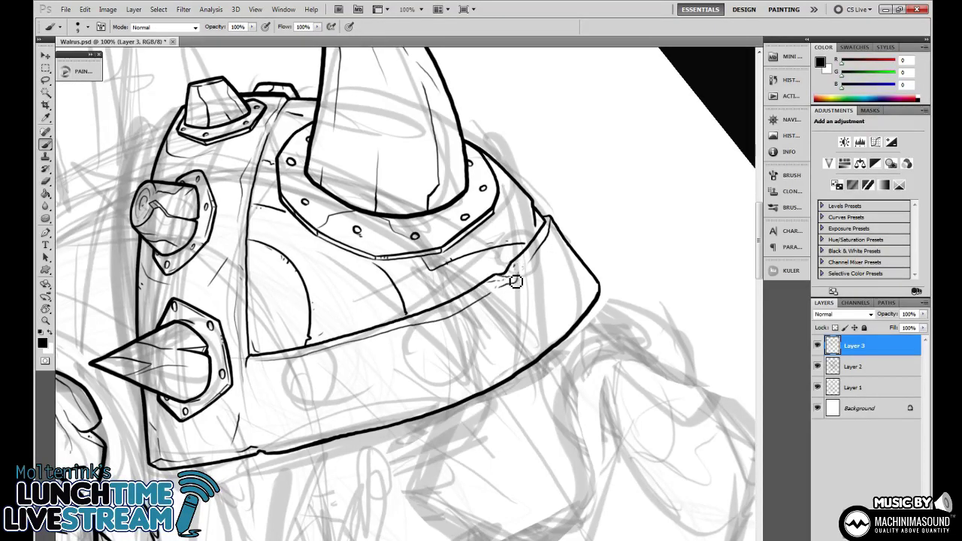
Ink thin curved dents and surface marks along the shoulder armor's lower rim, from its inner to outer end.
mouse_move(572, 327)
mouse_down()
mouse_move(508, 377)
mouse_move(677, 253)
mouse_up()
key(ctrl+minus)
key(ctrl+minus)
key(ctrl+minus)
key(ctrl+plus)
key(ctrl+plus)
key(ctrl+plus)
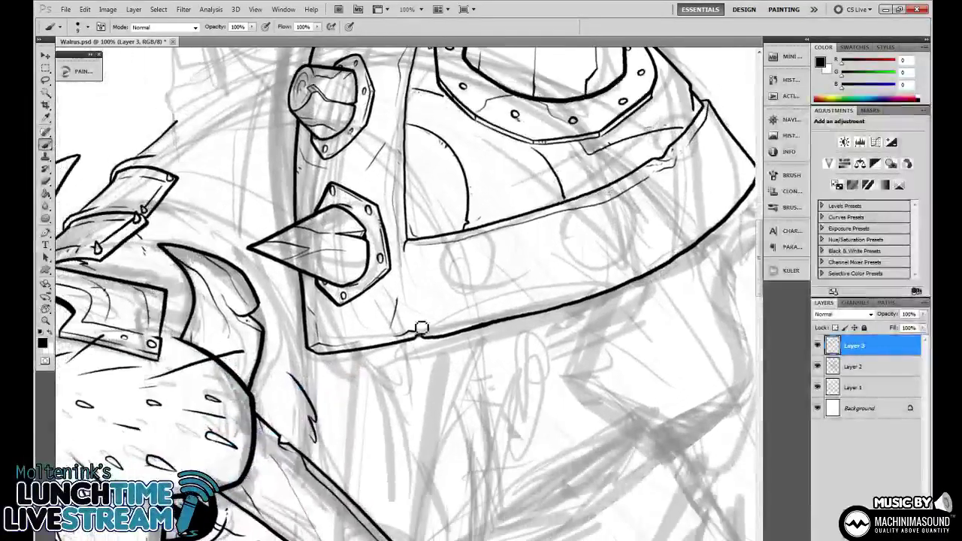
mouse_move(414, 326)
mouse_down()
mouse_move(425, 285)
mouse_move(470, 267)
mouse_up()
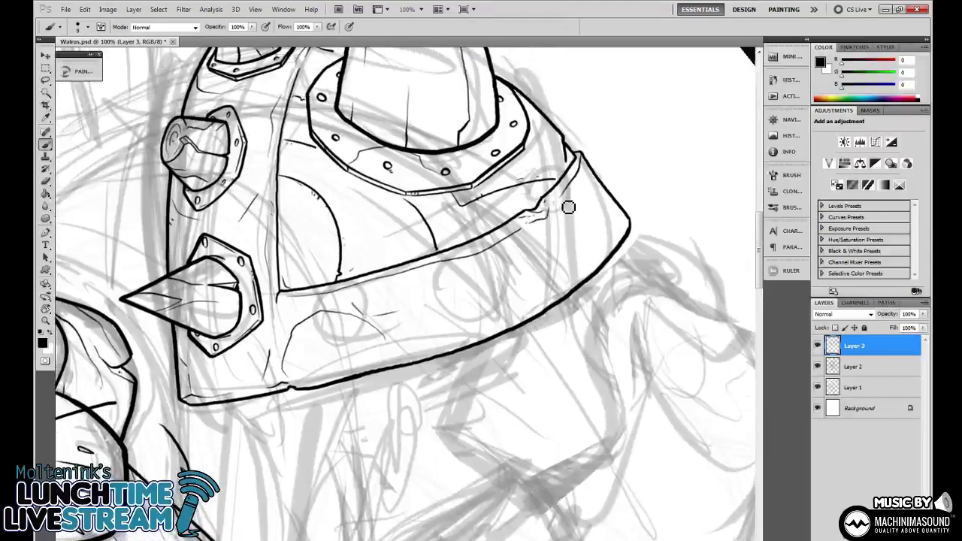
mouse_move(564, 206)
mouse_down()
mouse_move(553, 263)
mouse_move(584, 285)
mouse_move(602, 268)
mouse_up()
drag(533, 309, 544, 293)
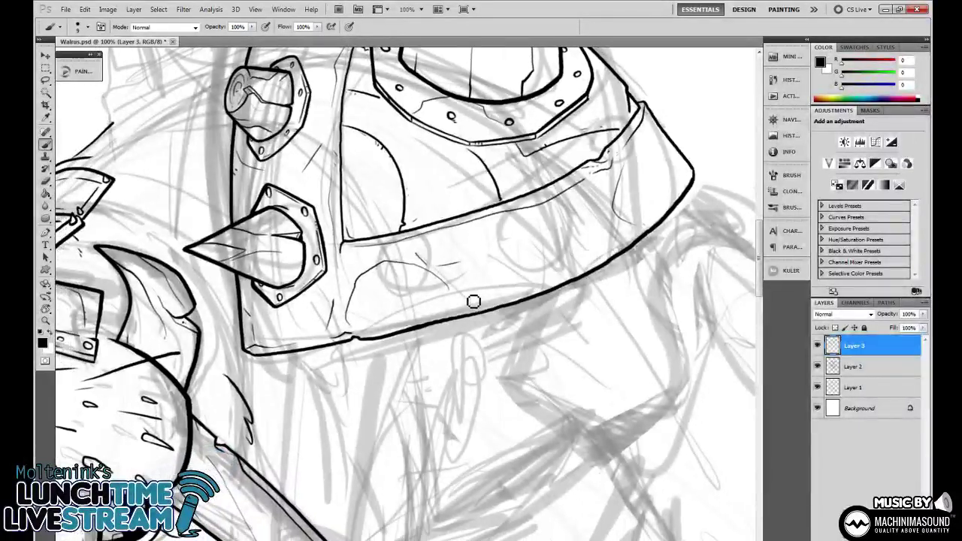
Level the canvas and examine the sketched area beneath the shoulder armor beside the tusks, with the brush at 10% opacity.
key(ctrl+minus)
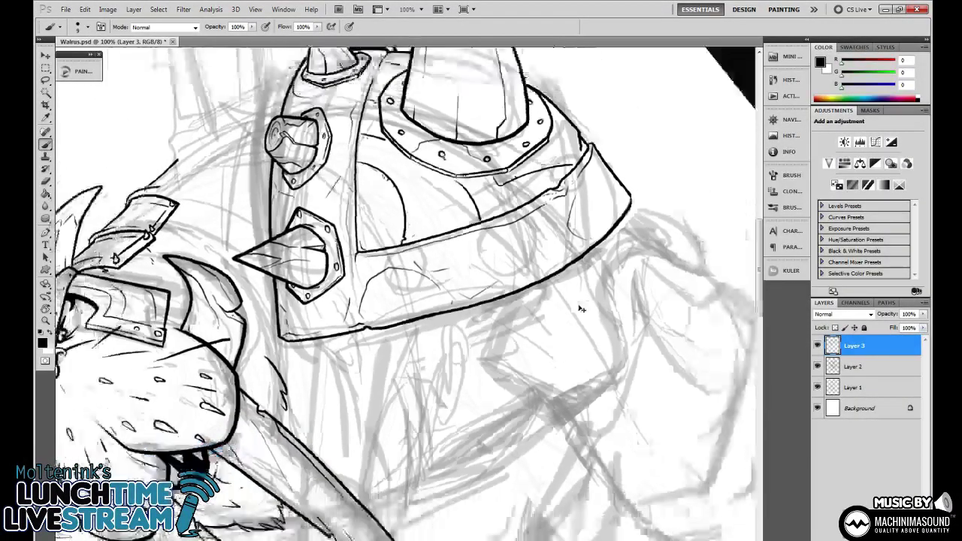
key(1)
drag(551, 373, 590, 324)
key(r)
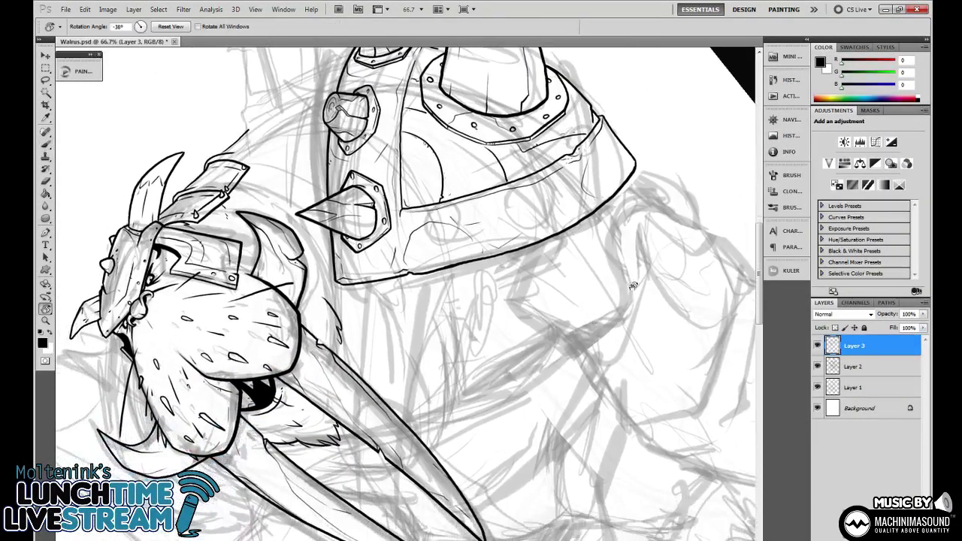
drag(634, 283, 563, 443)
drag(579, 399, 565, 429)
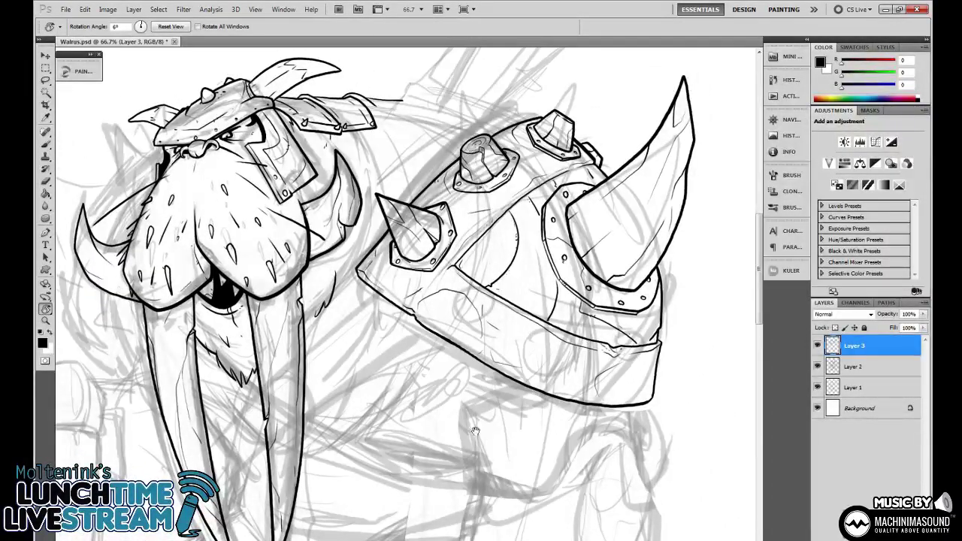
drag(475, 431, 509, 371)
key(ctrl+minus)
drag(590, 434, 628, 363)
key(ctrl+plus)
key(ctrl+plus)
drag(435, 340, 474, 367)
drag(619, 340, 621, 321)
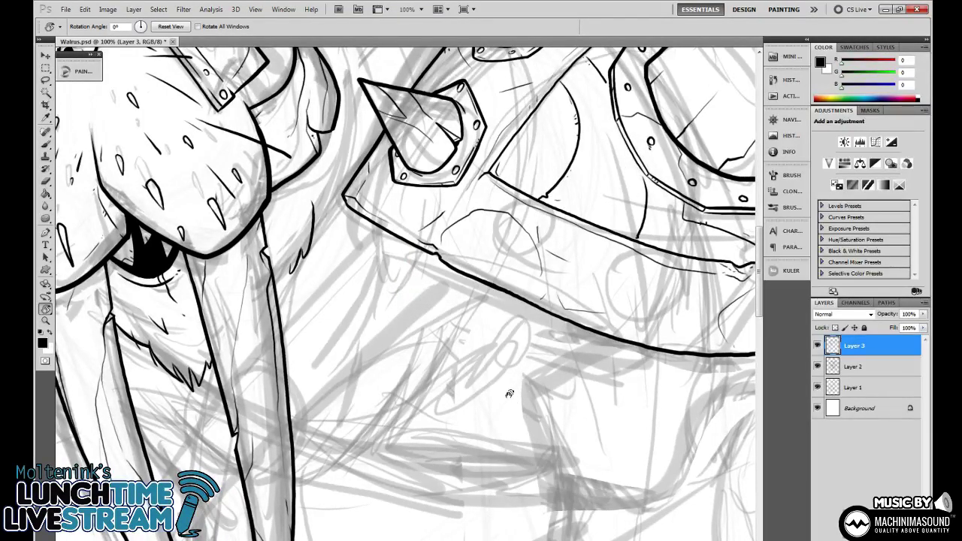
key(b)
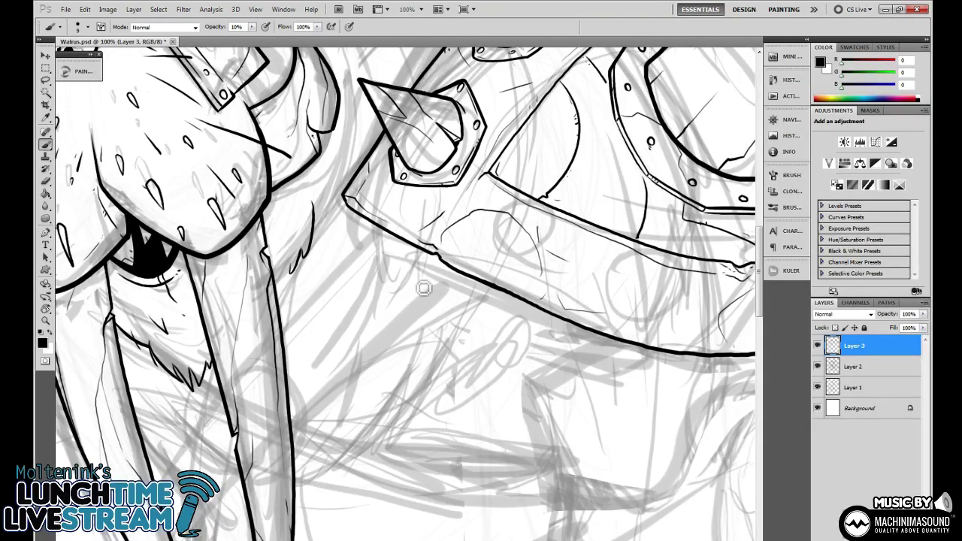
key(ctrl+plus)
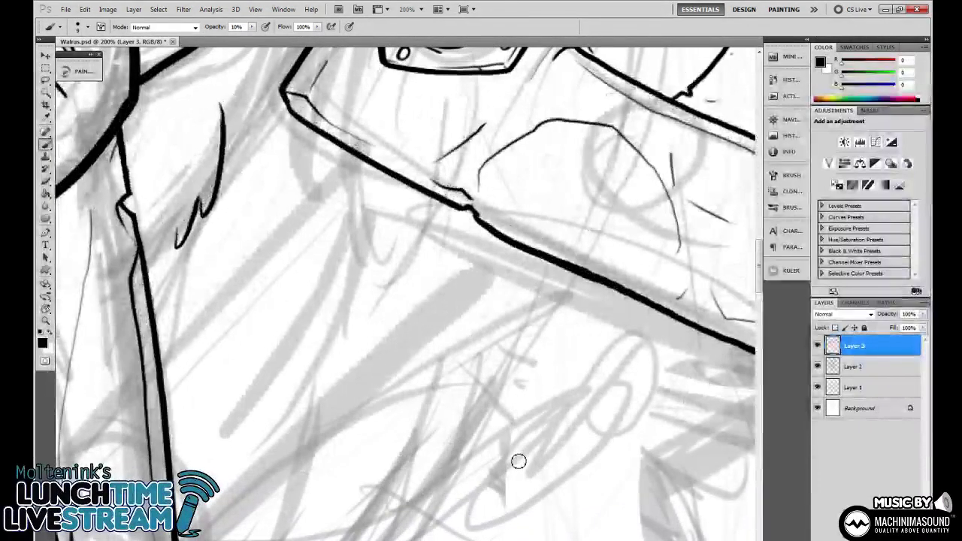
With the brush at 100% opacity, ink a curved loop hanging from the shoulder armor's lower rim and the inner edge of its first chain link.
key(0)
mouse_move(421, 192)
mouse_down()
mouse_move(424, 273)
mouse_move(455, 302)
mouse_up()
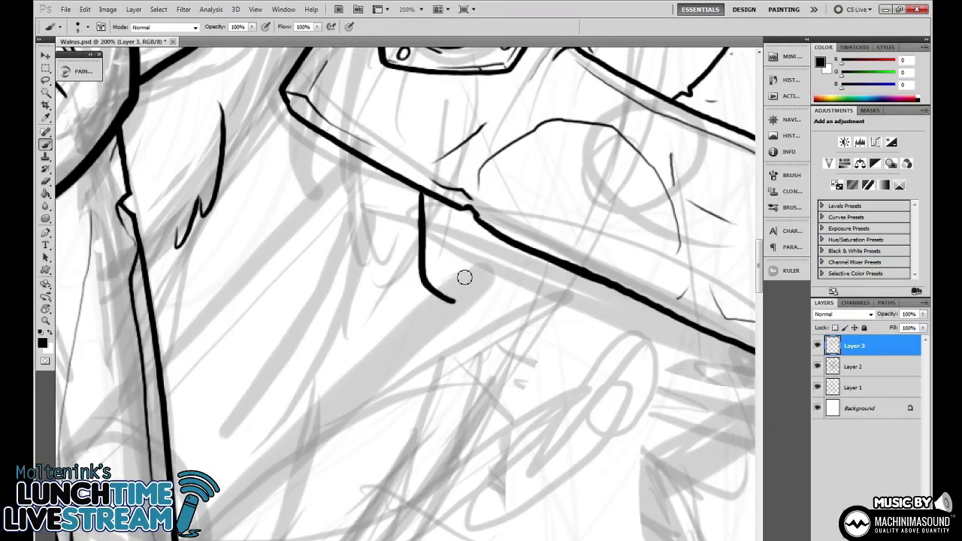
drag(445, 202, 459, 274)
scroll(478, 210, down, 3)
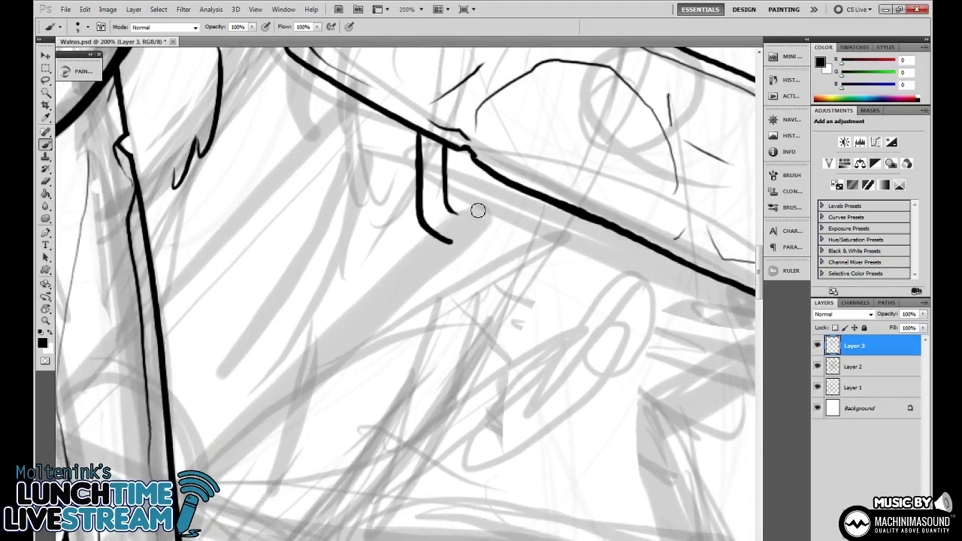
key(ctrl+z)
mouse_move(447, 204)
mouse_down()
mouse_move(463, 224)
mouse_move(465, 273)
mouse_move(468, 223)
mouse_move(475, 279)
mouse_move(473, 329)
mouse_move(456, 337)
mouse_up()
key(ctrl+z)
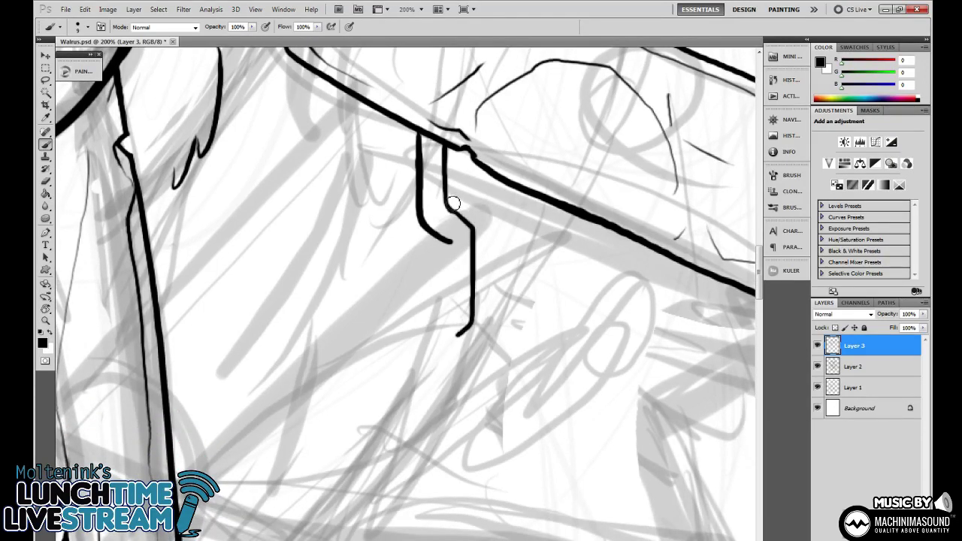
Ink the first chain link's outer edge with a pointed stud halfway down its side nearest the horn.
mouse_move(448, 184)
mouse_down()
mouse_move(494, 205)
mouse_move(507, 276)
mouse_move(494, 291)
mouse_move(487, 269)
mouse_up()
key(ctrl+z)
drag(500, 317, 497, 269)
mouse_move(463, 311)
mouse_down()
mouse_move(495, 283)
mouse_move(495, 234)
mouse_move(498, 243)
mouse_move(504, 233)
mouse_move(495, 212)
mouse_move(483, 231)
mouse_move(443, 185)
mouse_move(467, 194)
mouse_up()
drag(481, 146, 468, 210)
key(ctrl+z)
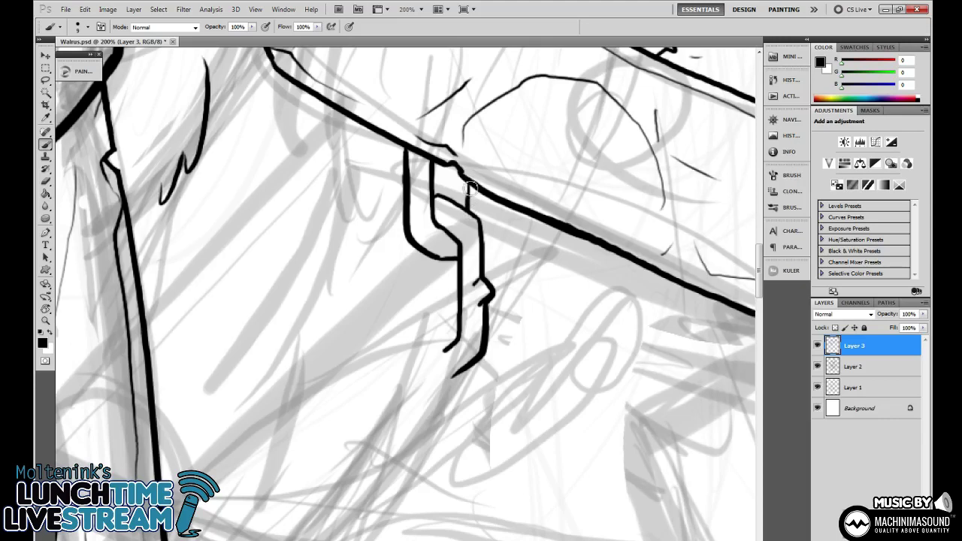
Finish the hanging loop with its far edge, small surface marks and an angular knob where it meets the armor rim.
mouse_move(487, 245)
mouse_down()
mouse_move(497, 203)
mouse_move(489, 245)
mouse_up()
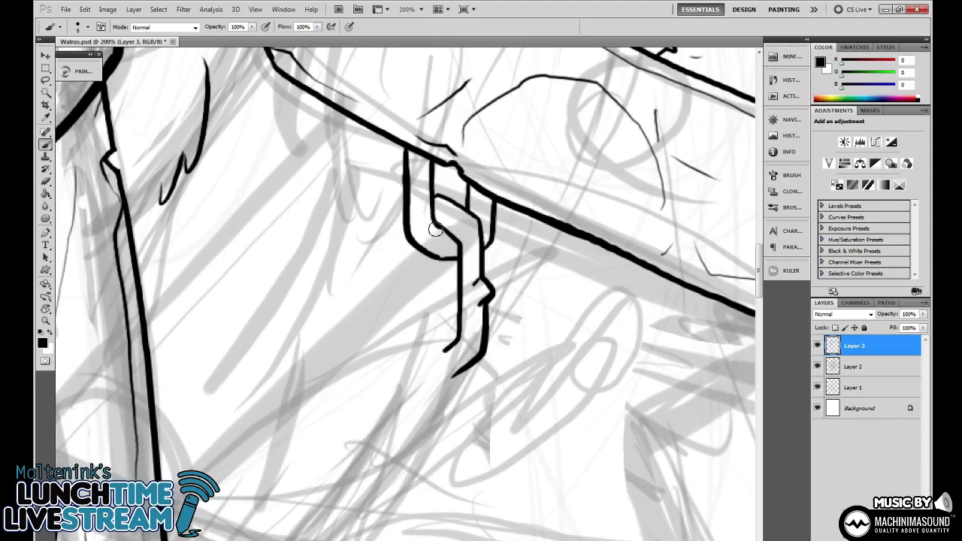
drag(425, 207, 426, 163)
mouse_move(457, 212)
mouse_down()
mouse_move(470, 224)
mouse_move(477, 295)
mouse_move(504, 226)
mouse_move(516, 311)
mouse_up()
key(e)
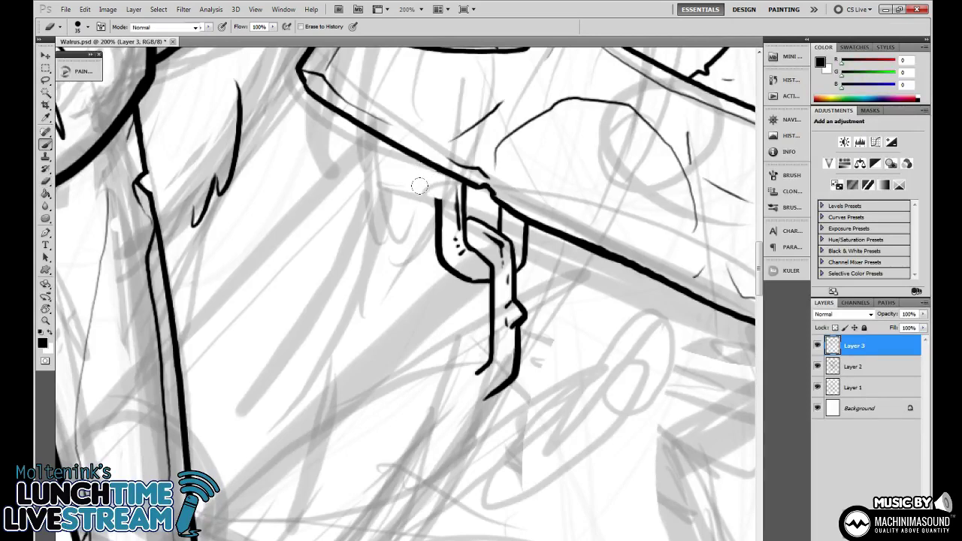
key(b)
mouse_move(424, 181)
mouse_down()
mouse_move(437, 198)
mouse_move(455, 183)
mouse_up()
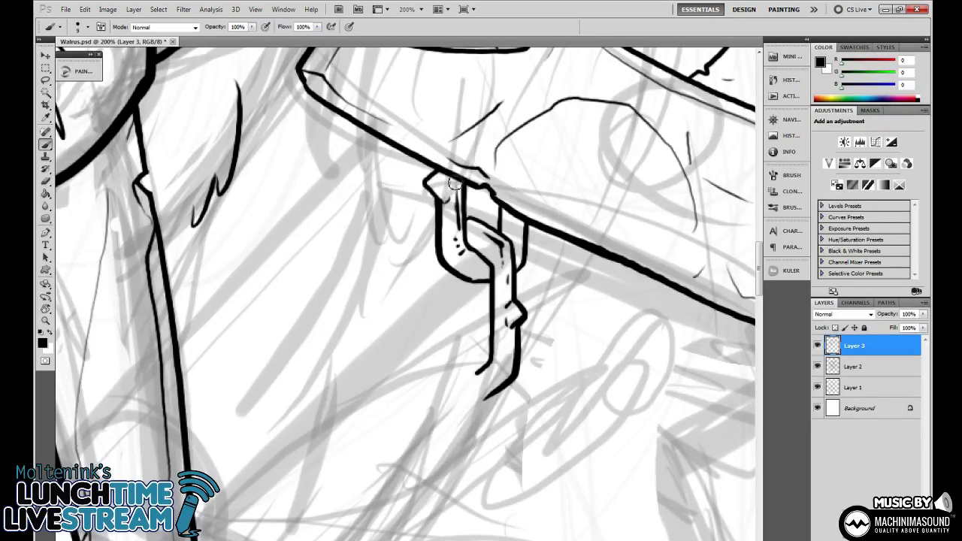
Close the first chain link on the side facing the tusks, adding its inner opening, a matching stud and small dents.
drag(518, 263, 525, 184)
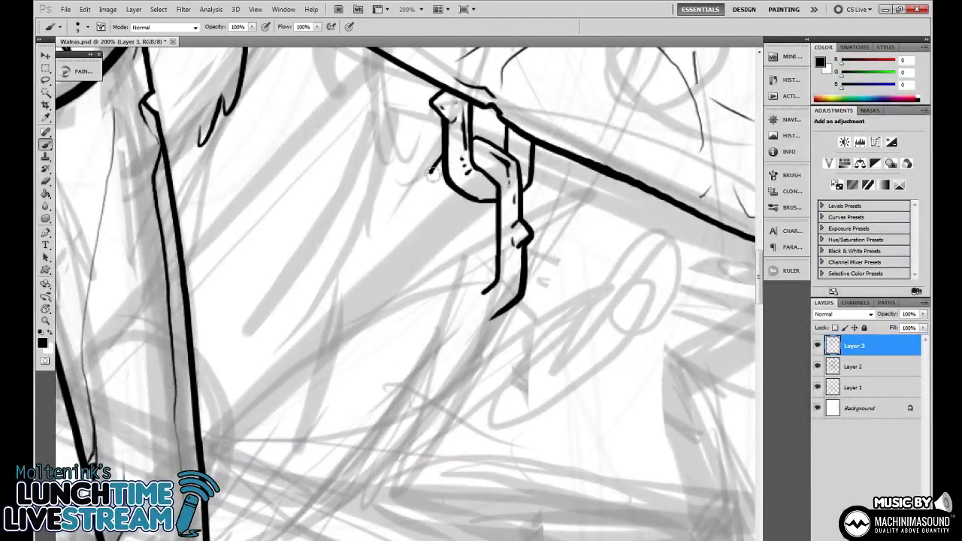
mouse_move(430, 167)
mouse_down()
mouse_move(439, 287)
mouse_move(475, 326)
mouse_move(512, 293)
mouse_move(476, 298)
mouse_move(459, 279)
mouse_move(456, 187)
mouse_up()
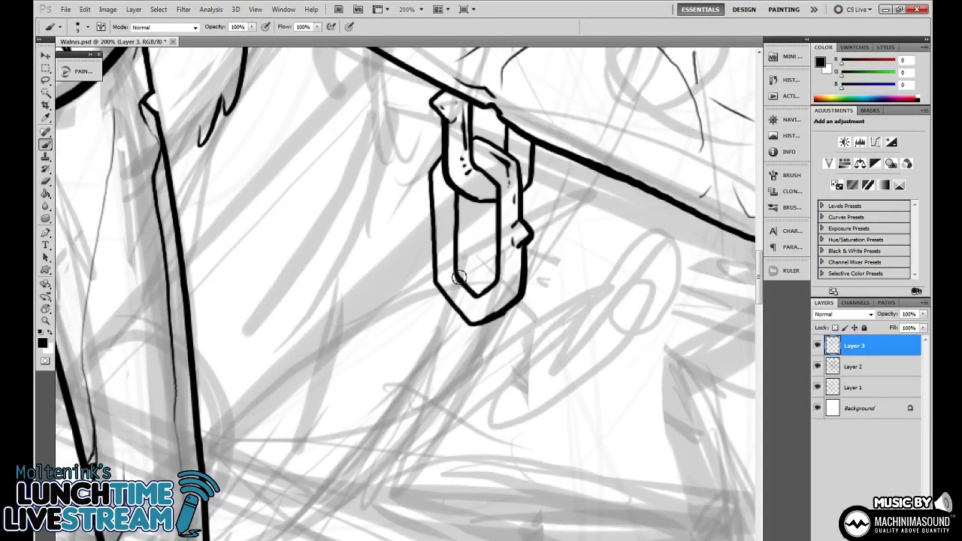
mouse_move(430, 224)
mouse_down()
mouse_move(423, 239)
mouse_move(433, 245)
mouse_up()
drag(438, 190, 447, 263)
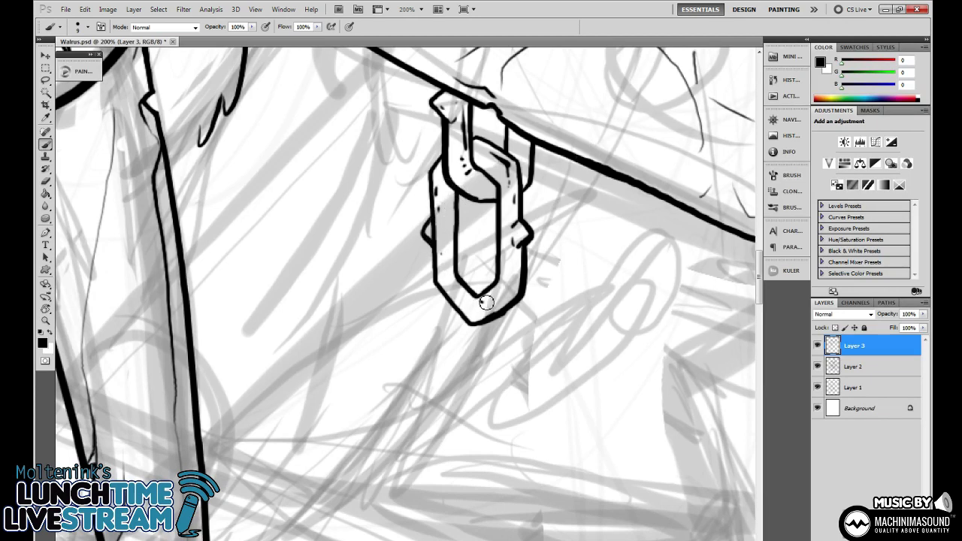
Examine the whole figure to judge the first chain link beneath the shoulder armor.
key(ctrl+minus)
key(ctrl+minus)
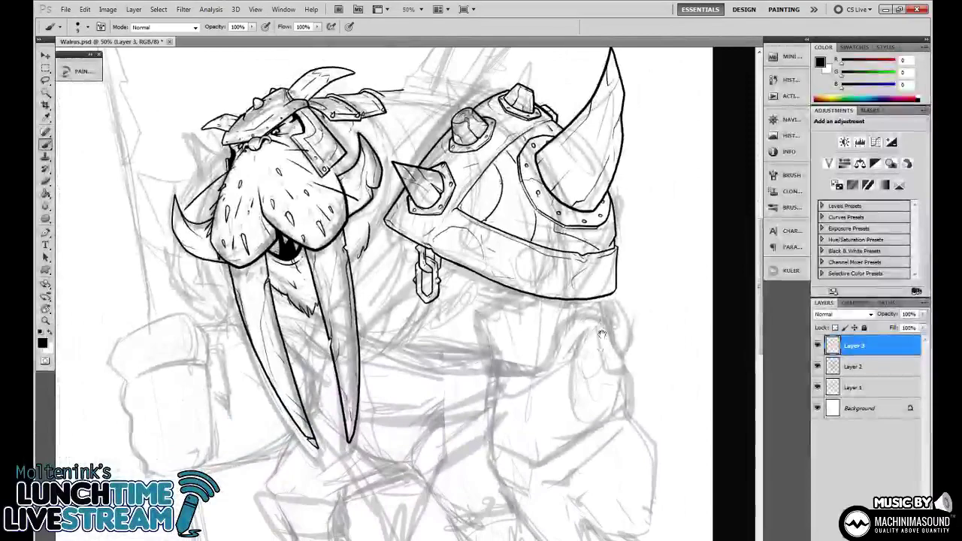
drag(610, 324, 589, 391)
key(ctrl+minus)
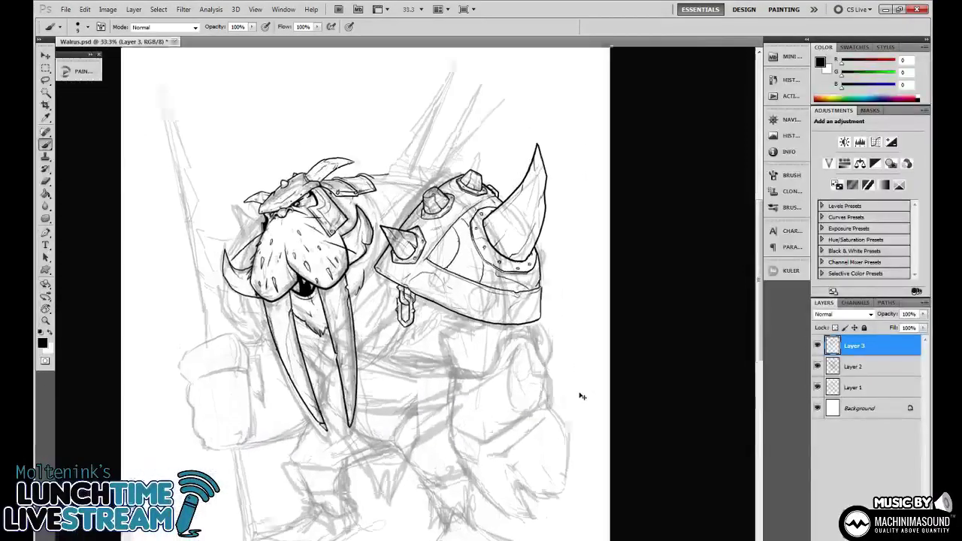
key(ctrl+plus)
key(ctrl+plus)
key(ctrl+plus)
key(ctrl+plus)
key(ctrl+plus)
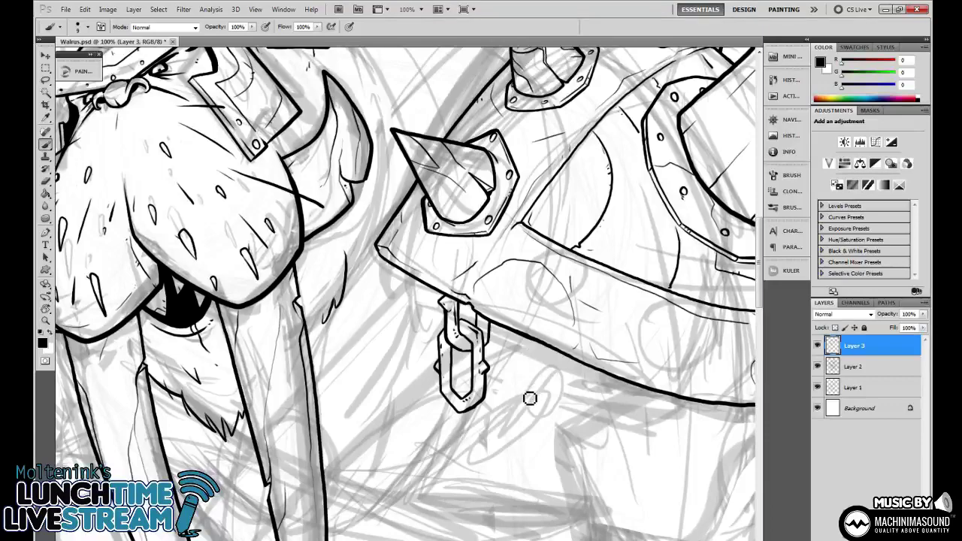
drag(574, 434, 532, 381)
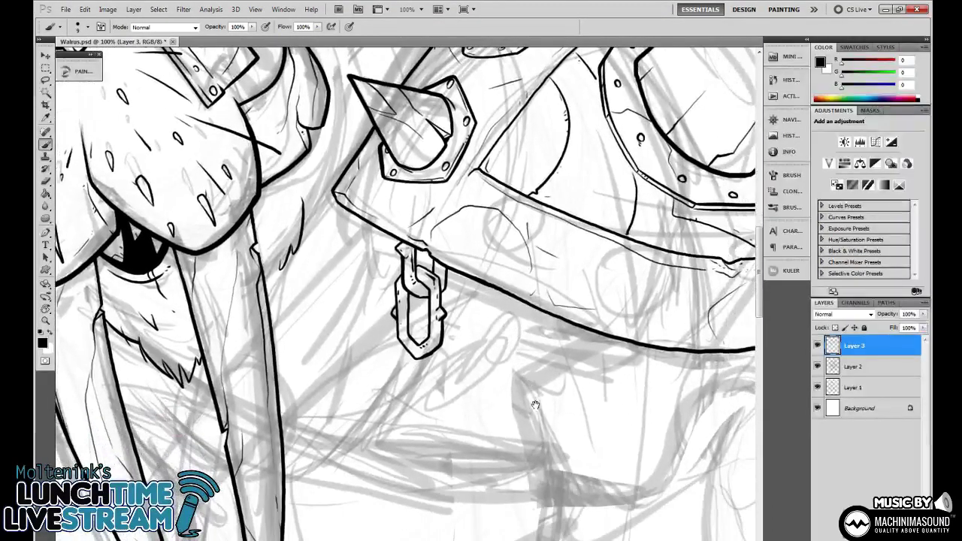
Thicken the outline of the first chain link and the loop it hangs from.
key(ctrl+plus)
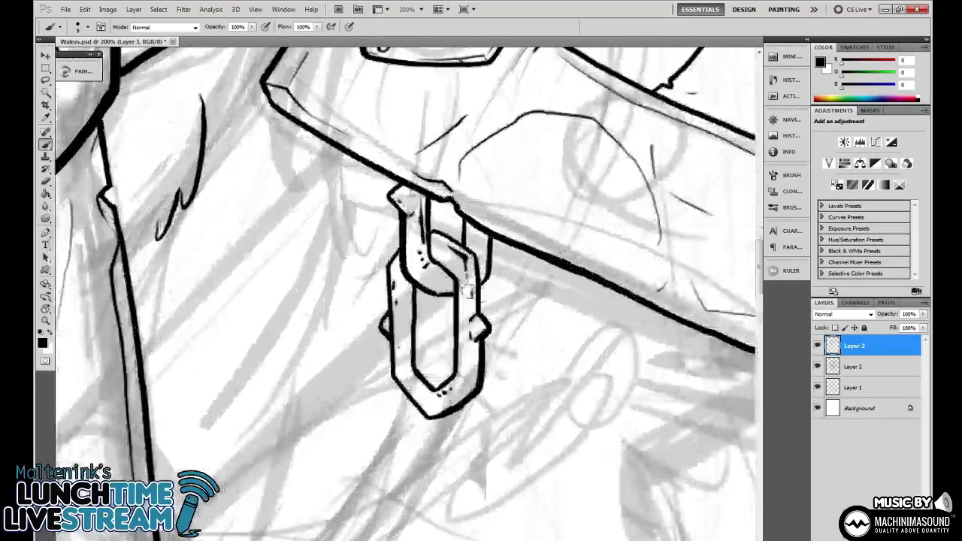
drag(426, 292, 445, 297)
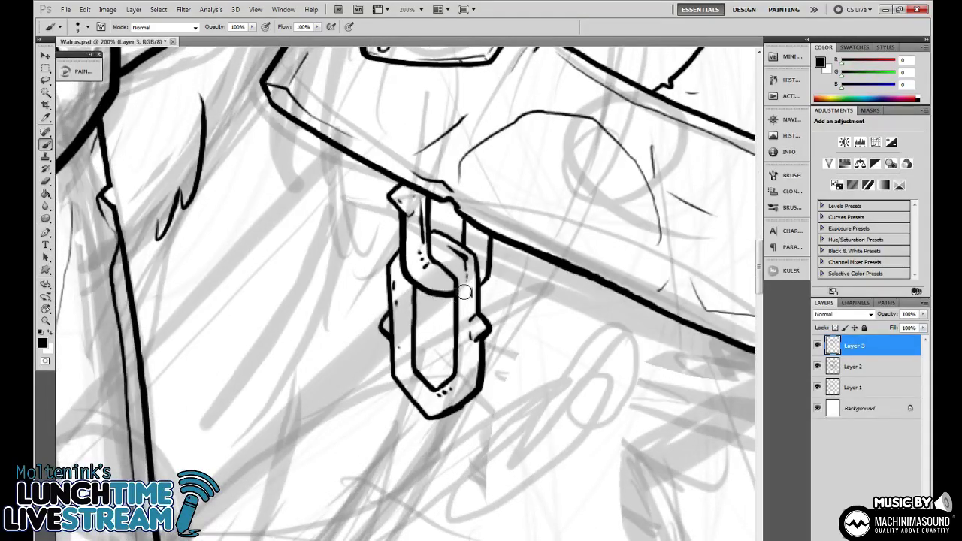
mouse_move(440, 234)
mouse_down()
mouse_move(479, 259)
mouse_move(485, 322)
mouse_up()
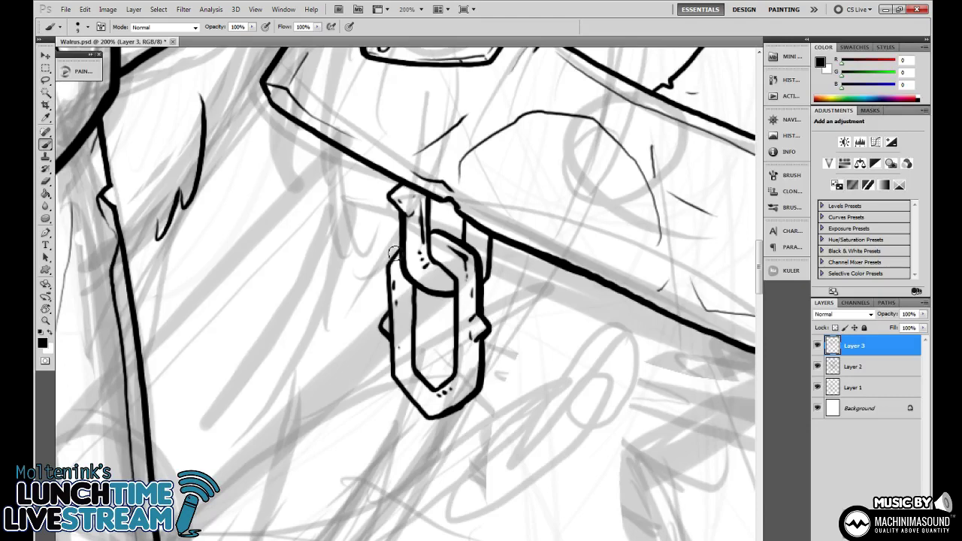
Ink a second narrow, round-ended loop hanging from the armor rim beside the first link, with a small mark near its upper end.
mouse_move(539, 365)
mouse_down()
mouse_move(532, 339)
mouse_move(498, 330)
mouse_move(483, 273)
mouse_up()
mouse_move(470, 206)
mouse_down()
mouse_move(474, 311)
mouse_move(498, 319)
mouse_up()
mouse_move(502, 216)
mouse_down()
mouse_move(508, 304)
mouse_move(493, 319)
mouse_up()
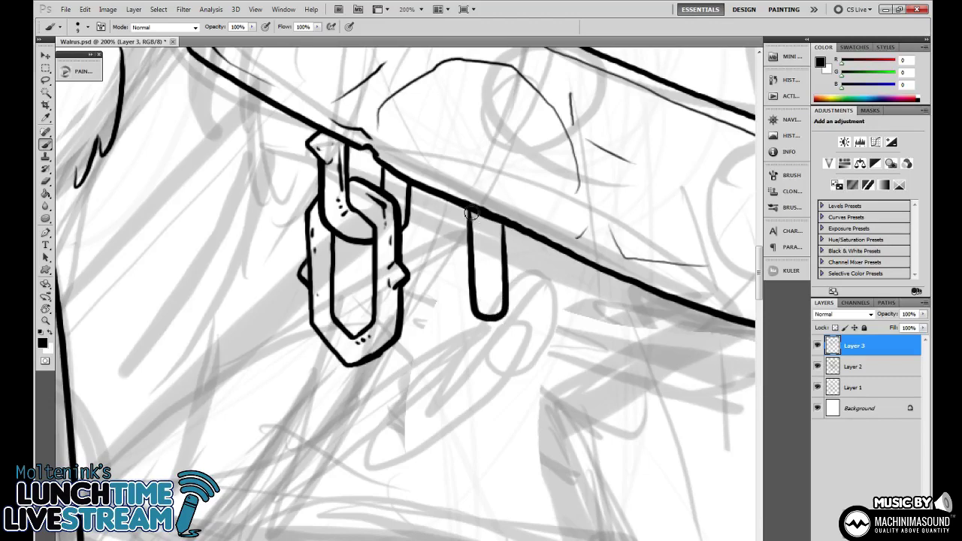
drag(479, 235, 497, 232)
scroll(534, 316, down, 2)
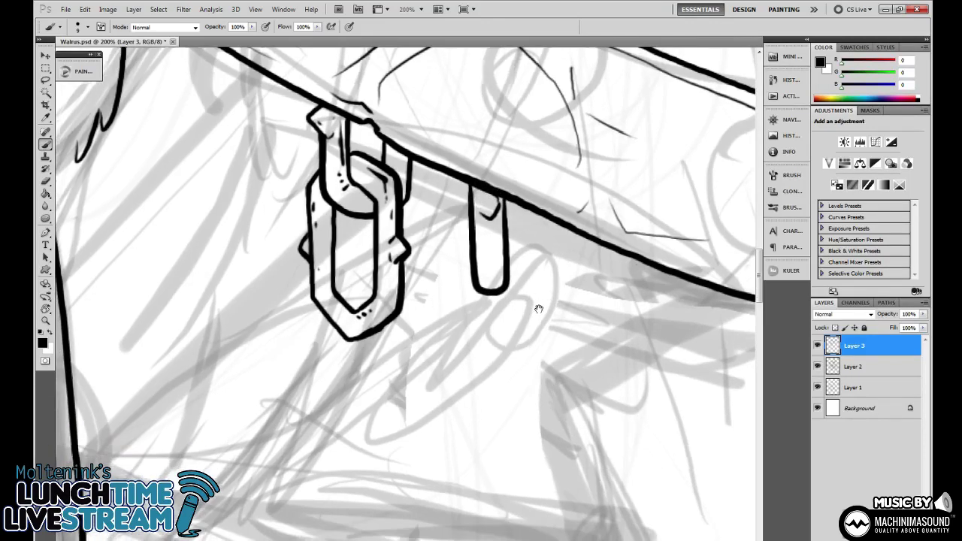
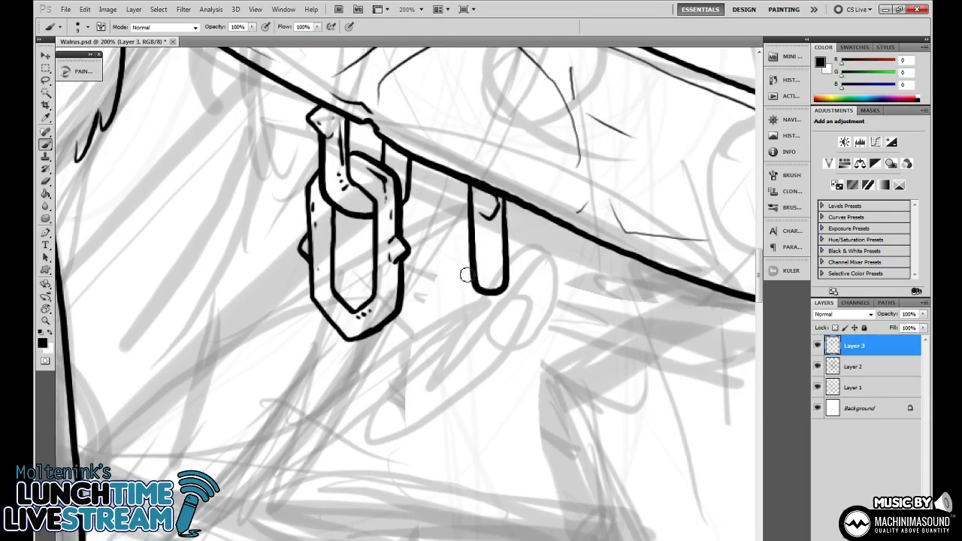
mouse_move(475, 248)
mouse_down()
mouse_move(436, 307)
mouse_move(438, 376)
mouse_up()
scroll(496, 331, down, 3)
key(ctrl+z)
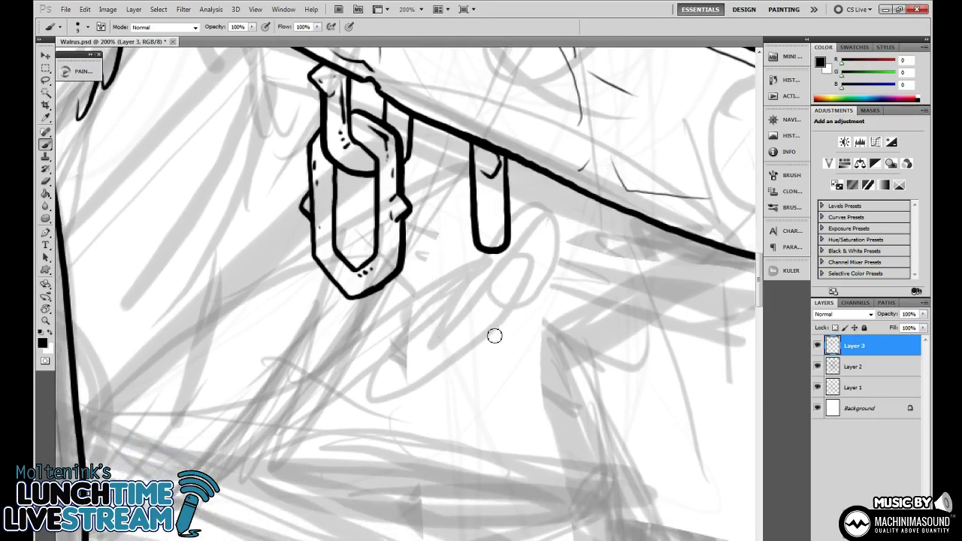
Ink the second chain link's pointed inner opening below its loop and the outer edge on the side nearest the horn.
scroll(501, 279, up, 1)
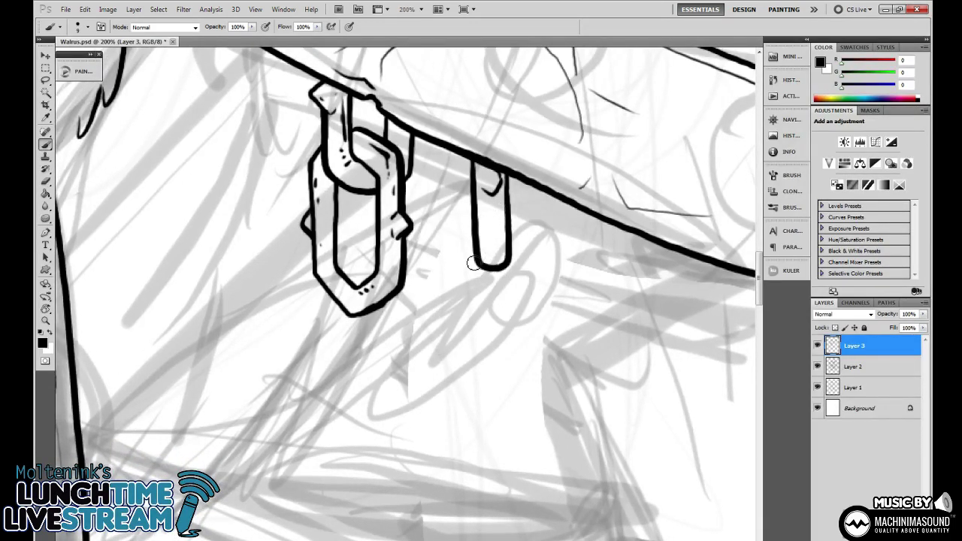
mouse_move(479, 251)
mouse_down()
mouse_move(468, 271)
mouse_move(472, 362)
mouse_up()
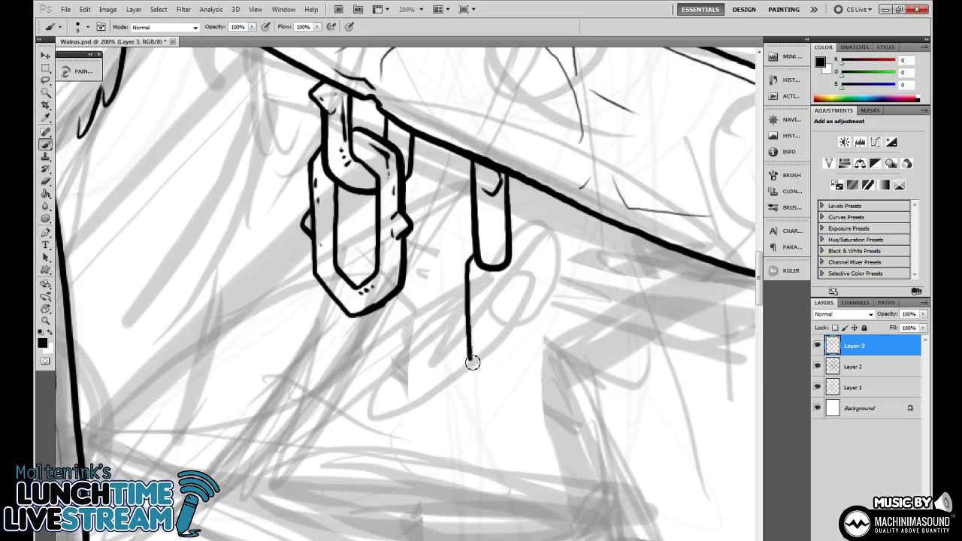
mouse_move(519, 259)
mouse_down()
mouse_move(526, 356)
mouse_move(495, 380)
mouse_move(508, 384)
mouse_move(526, 352)
mouse_up()
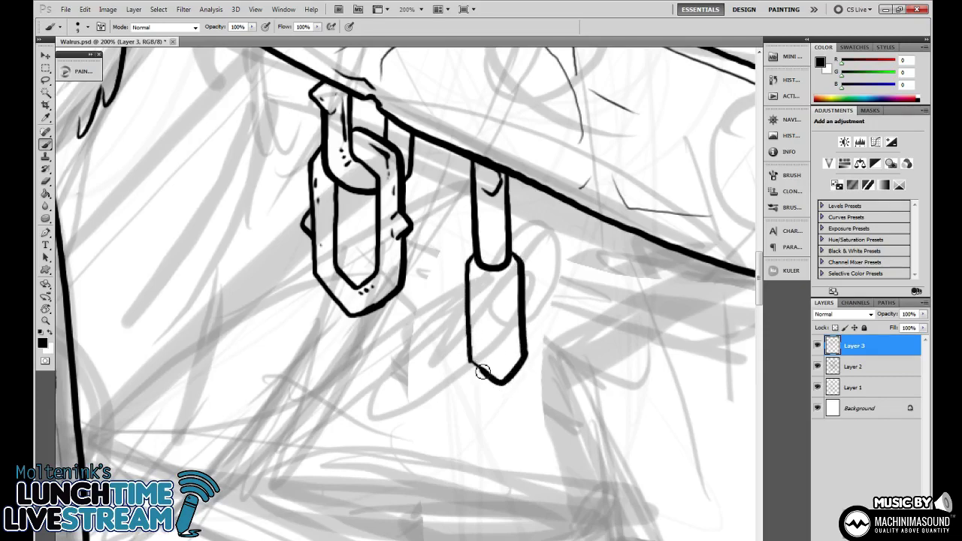
mouse_move(512, 218)
mouse_down()
mouse_move(548, 255)
mouse_move(545, 358)
mouse_up()
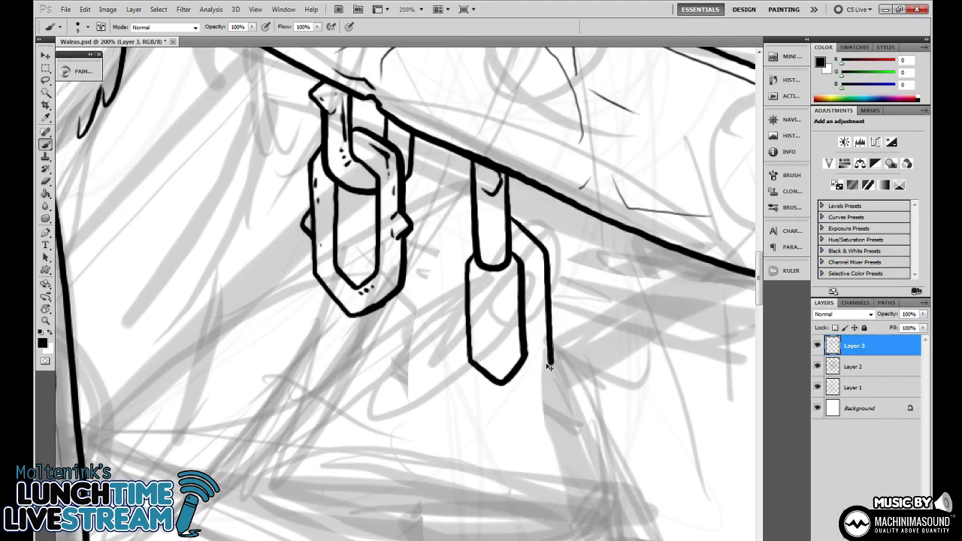
Examine the unfinished second chain link's size and placement against the whole figure.
key(ctrl+minus)
key(ctrl+minus)
key(ctrl+minus)
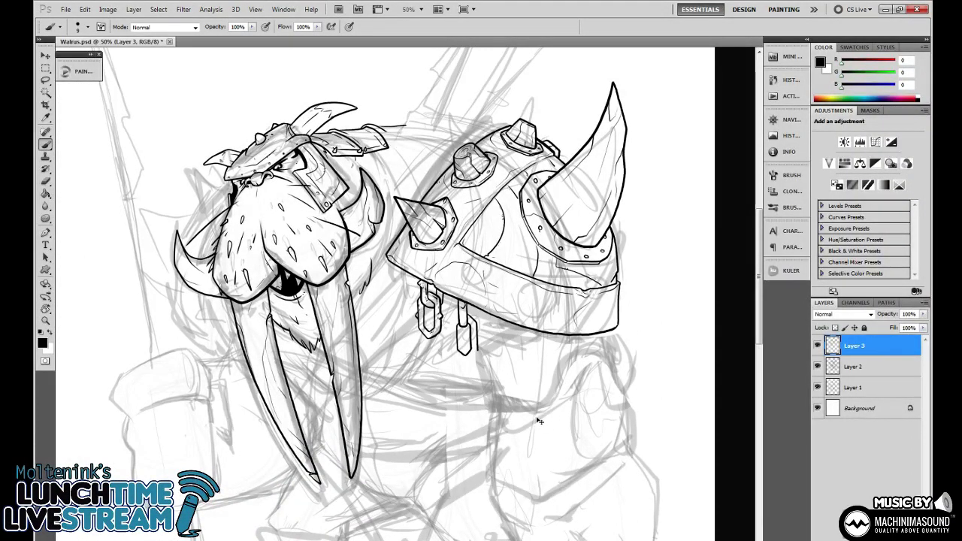
key(ctrl+plus)
key(ctrl+plus)
drag(607, 351, 539, 228)
key(ctrl+plus)
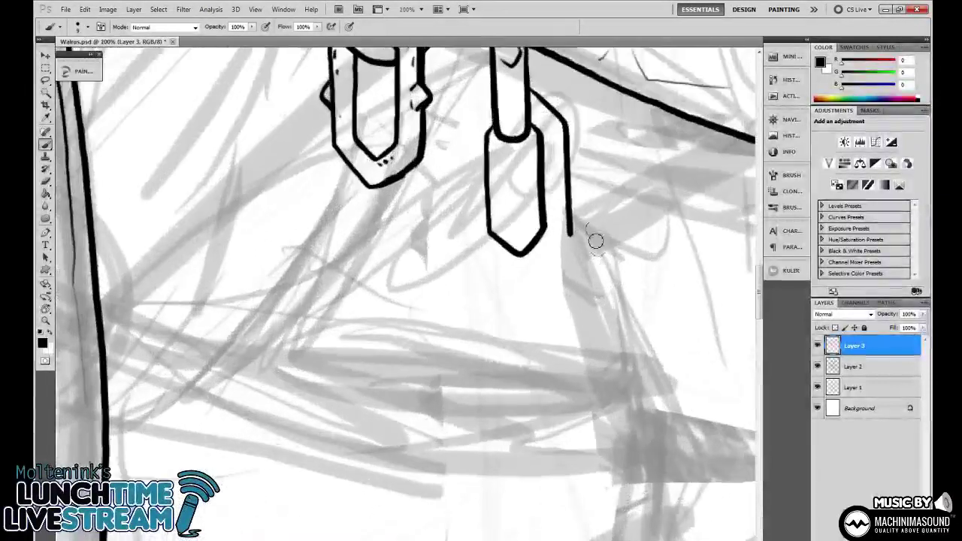
drag(597, 241, 553, 376)
Lasso the second chain link's lines, shift them slightly upward over the loop, and clear the selection.
key(l)
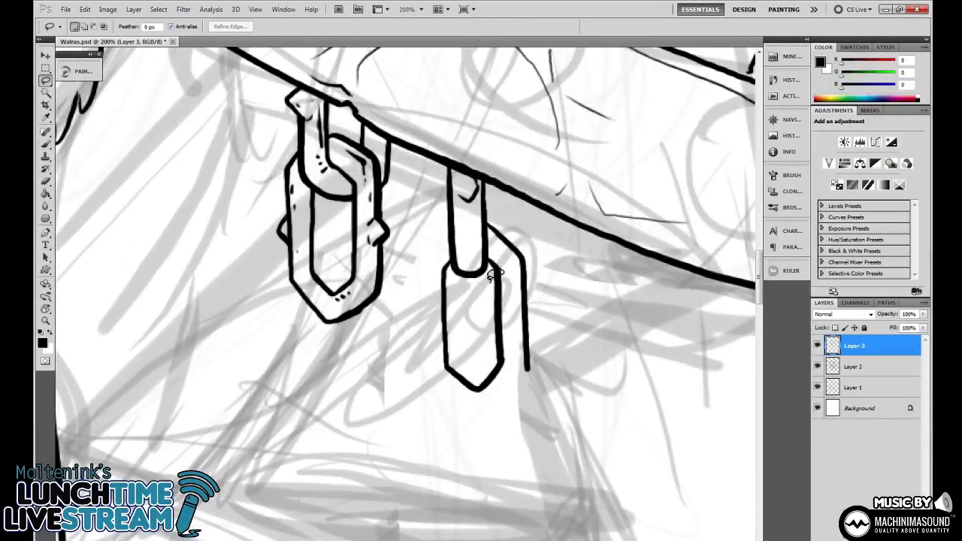
mouse_move(496, 210)
mouse_down()
mouse_move(496, 424)
mouse_move(435, 254)
mouse_up()
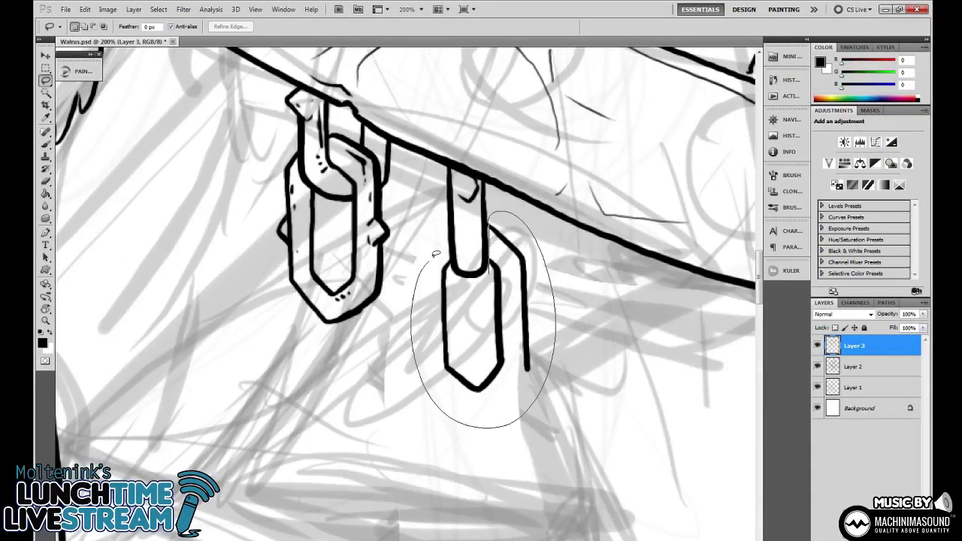
drag(472, 286, 489, 252)
drag(500, 298, 498, 281)
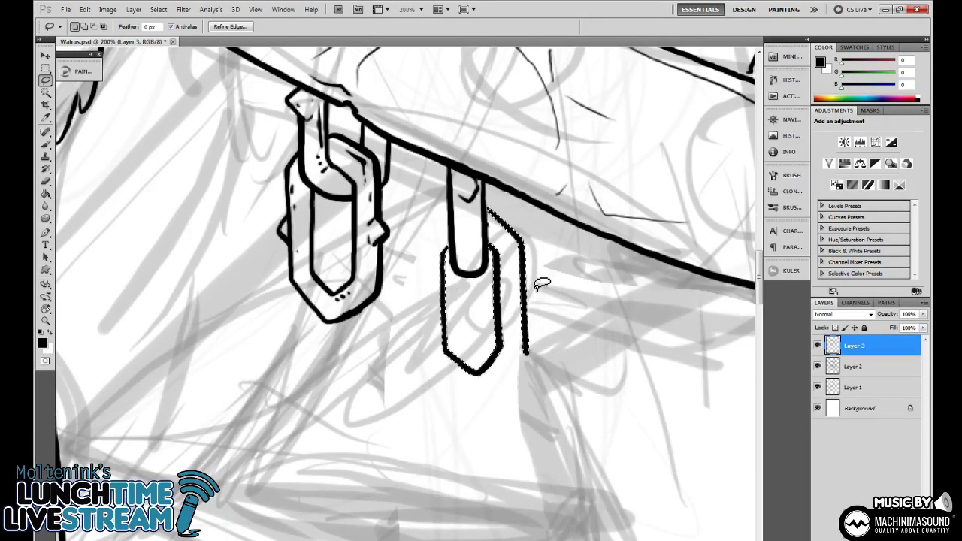
key(ctrl+d)
Complete the second chain link's outer outline down to a pointed lower end and add a stud on the side facing the first link.
key(b)
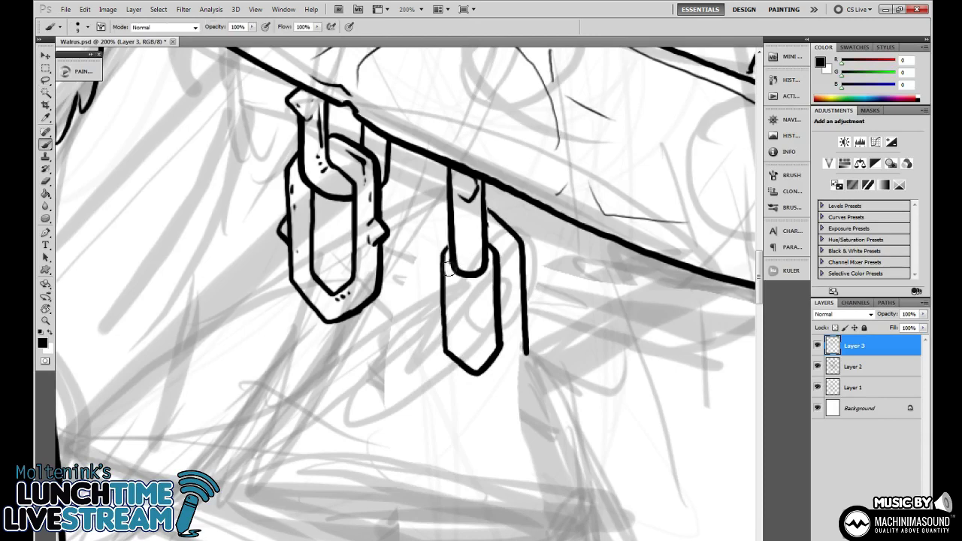
key(e)
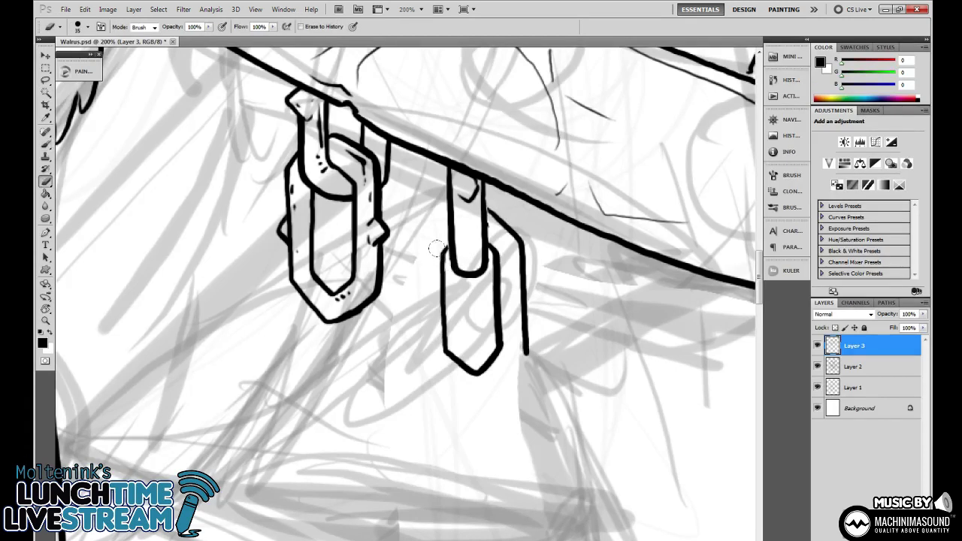
key(b)
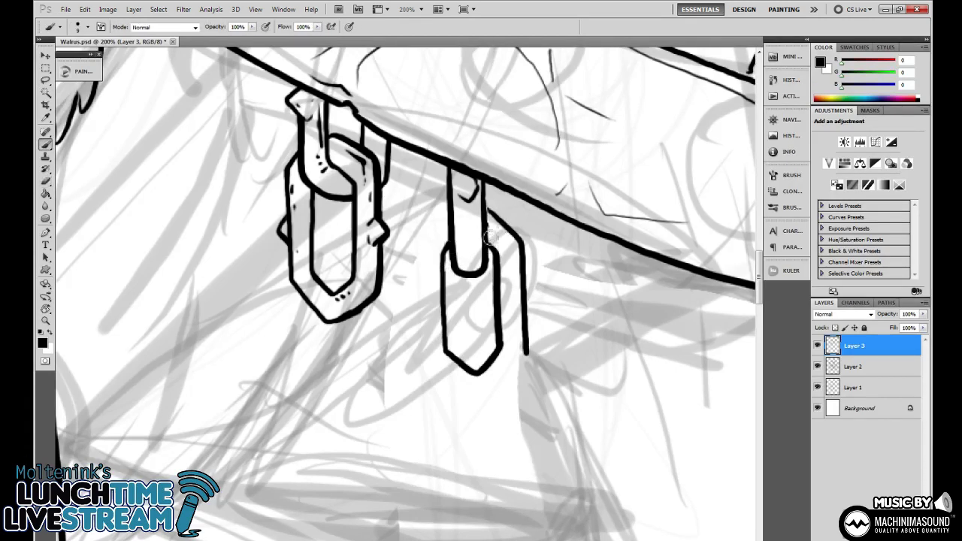
key(e)
key(b)
mouse_move(449, 215)
mouse_down()
mouse_move(423, 239)
mouse_move(416, 328)
mouse_move(439, 382)
mouse_move(490, 406)
mouse_move(528, 354)
mouse_up()
drag(528, 354, 490, 407)
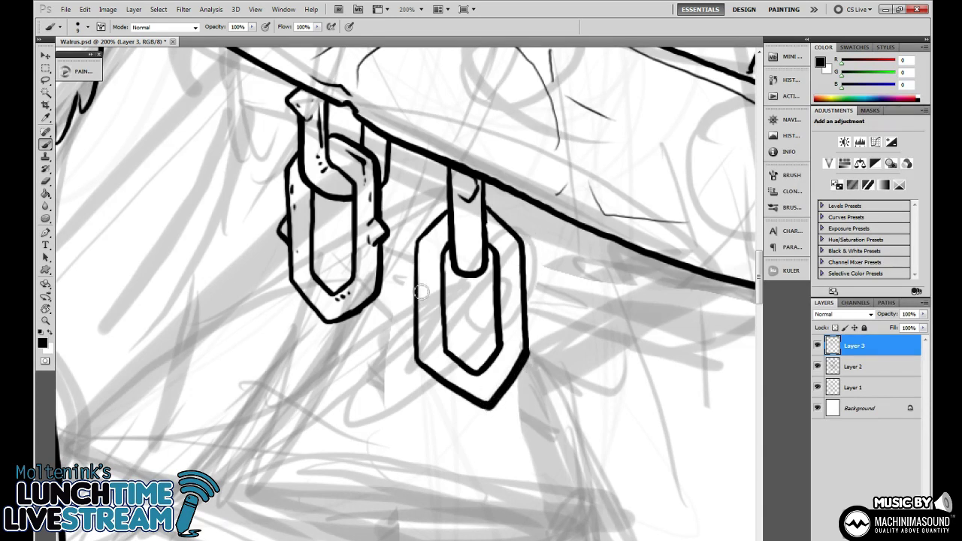
mouse_move(421, 293)
mouse_down()
mouse_move(405, 299)
mouse_move(409, 312)
mouse_move(410, 292)
mouse_up()
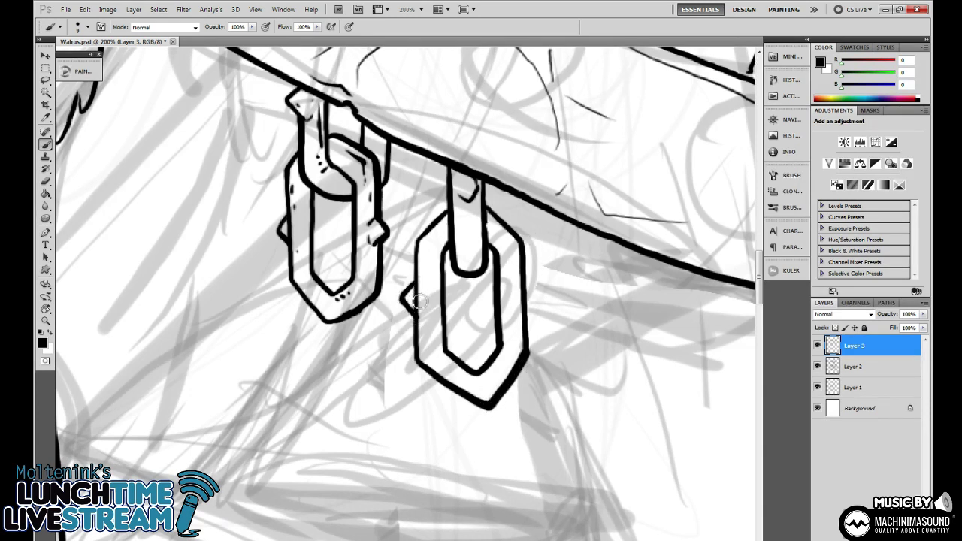
Thin the second chain link's existing stud and ink a matching stud on its opposite outer edge.
key(e)
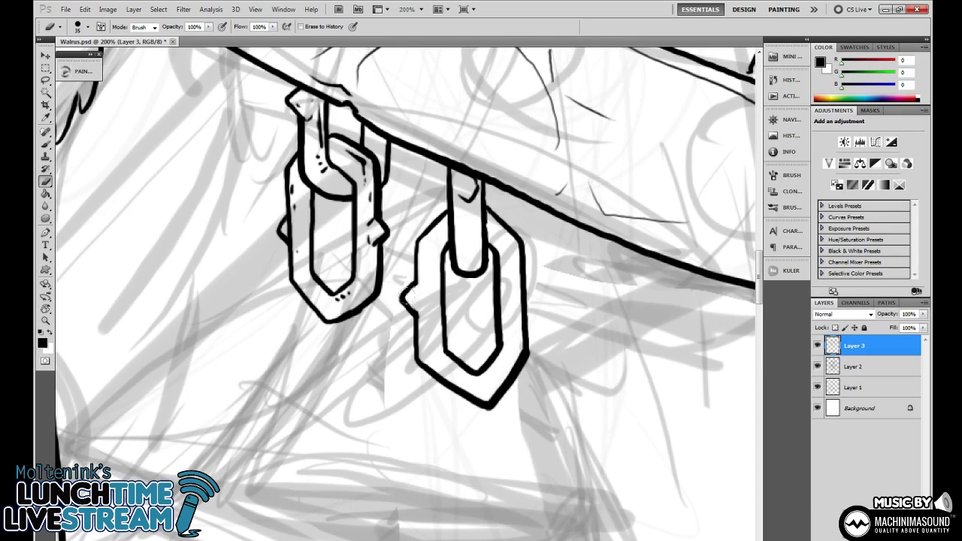
key(b)
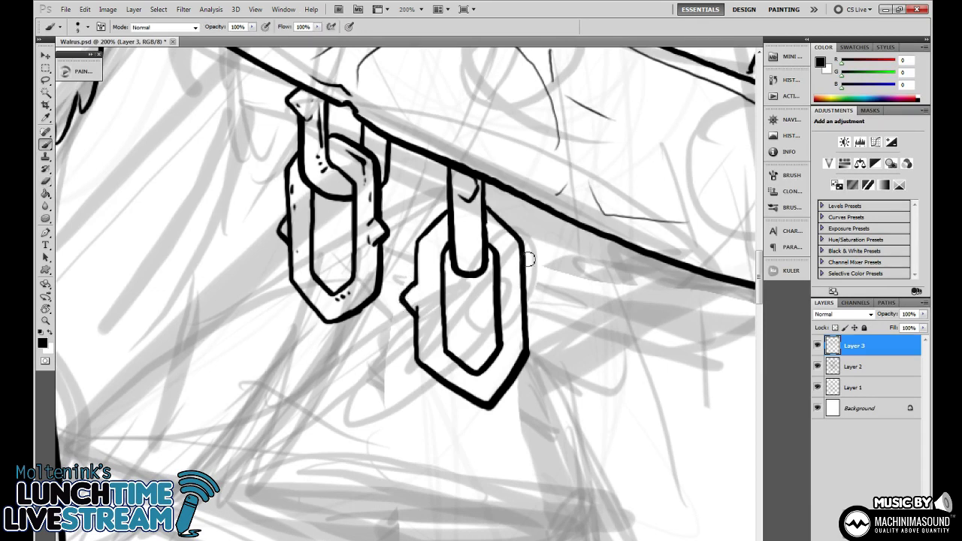
drag(527, 287, 533, 299)
Add short shading dashes inside the second link's rim and loop, and trim its lower outer edge.
drag(428, 246, 444, 229)
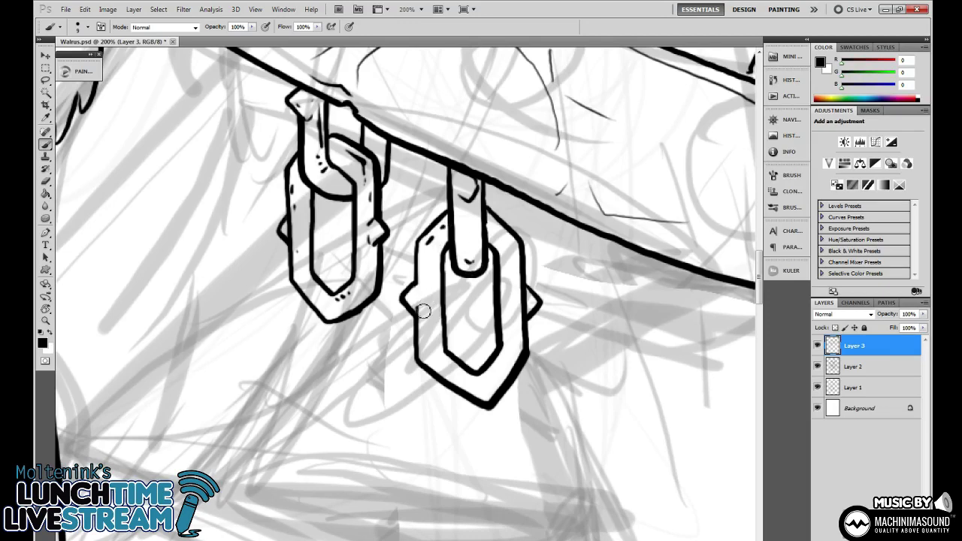
drag(425, 280, 426, 339)
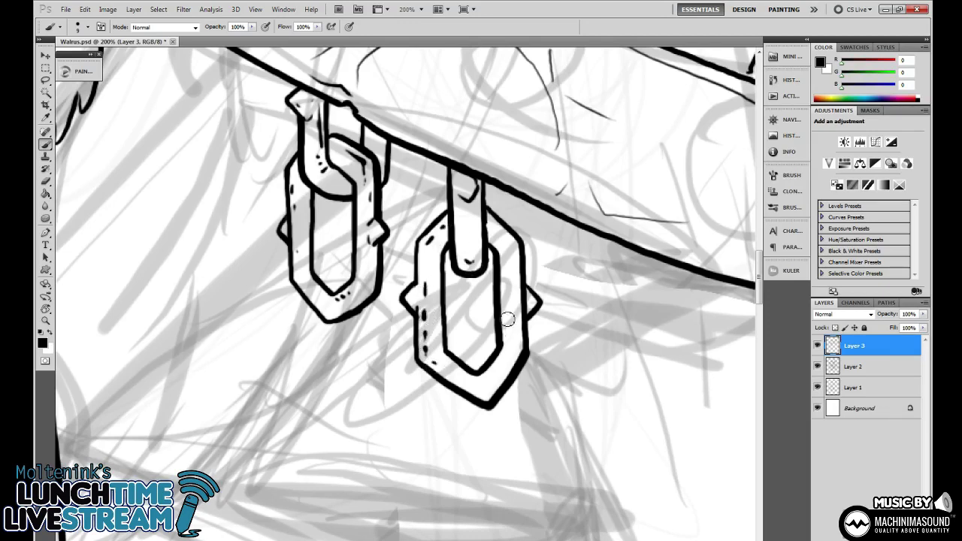
mouse_move(425, 353)
mouse_down()
mouse_move(426, 318)
mouse_move(426, 354)
mouse_up()
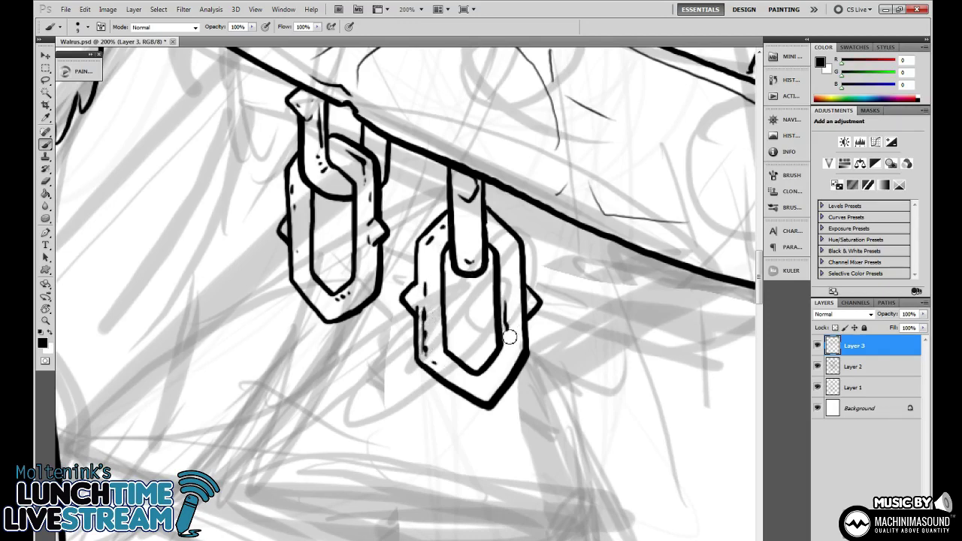
key(e)
mouse_move(496, 402)
mouse_down()
mouse_move(517, 349)
mouse_move(468, 393)
mouse_move(480, 404)
mouse_move(506, 386)
mouse_move(524, 361)
mouse_move(523, 324)
mouse_move(560, 352)
mouse_move(573, 379)
mouse_move(564, 402)
mouse_move(579, 351)
mouse_move(543, 373)
mouse_up()
key(b)
Examine the two finished chain links against the whole figure and the shoulder armor's remaining lower edge.
key(ctrl+minus)
key(ctrl+minus)
key(ctrl+minus)
key(ctrl+minus)
key(ctrl+minus)
key(ctrl+minus)
key(ctrl+plus)
key(ctrl+plus)
key(ctrl+minus)
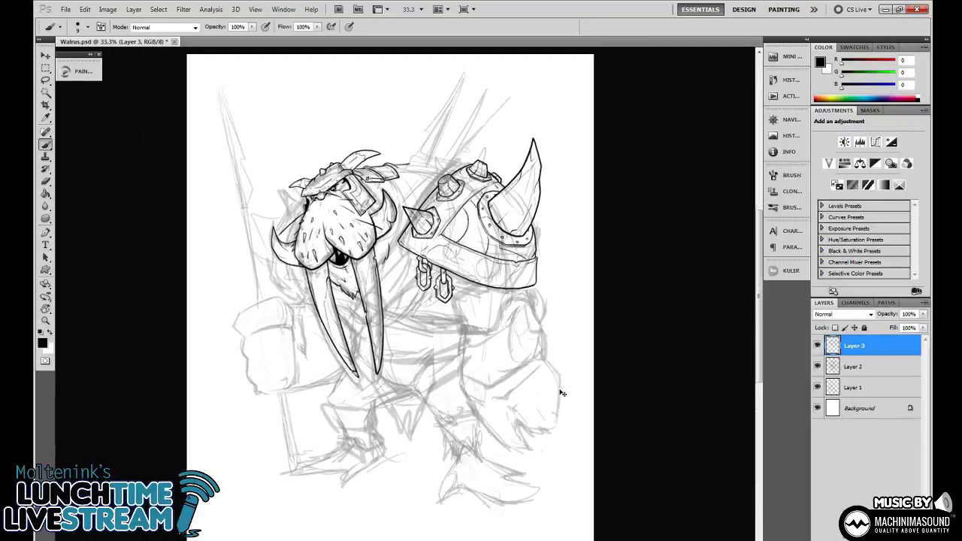
key(ctrl+plus)
key(ctrl+plus)
drag(573, 338, 563, 425)
mouse_move(587, 394)
mouse_down()
mouse_move(582, 431)
mouse_move(550, 432)
mouse_move(547, 311)
mouse_move(532, 249)
mouse_up()
Ink the outer outline of a wide, angular third loop hanging from the armor's lower edge beneath the horn.
key(ctrl+plus)
key(ctrl+plus)
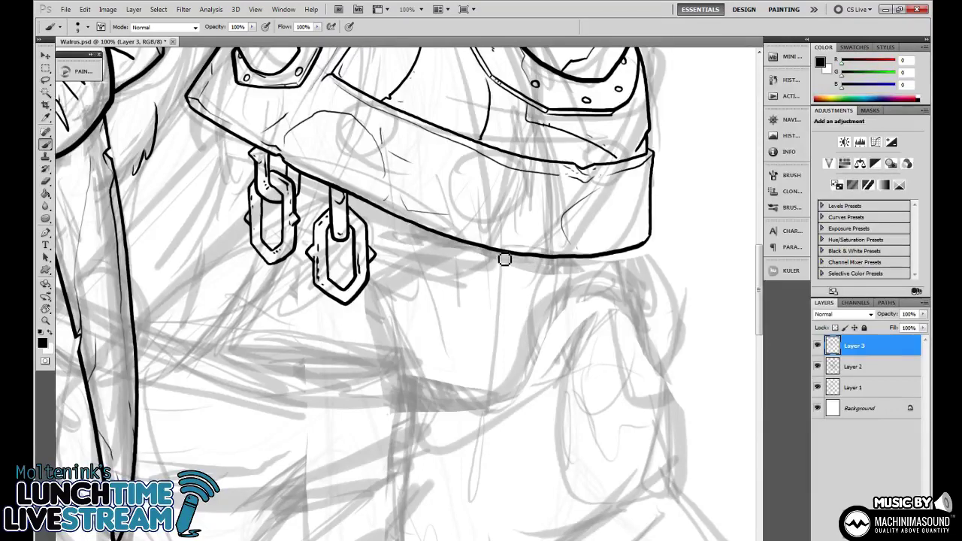
mouse_move(478, 301)
mouse_down()
mouse_move(468, 314)
mouse_move(493, 321)
mouse_up()
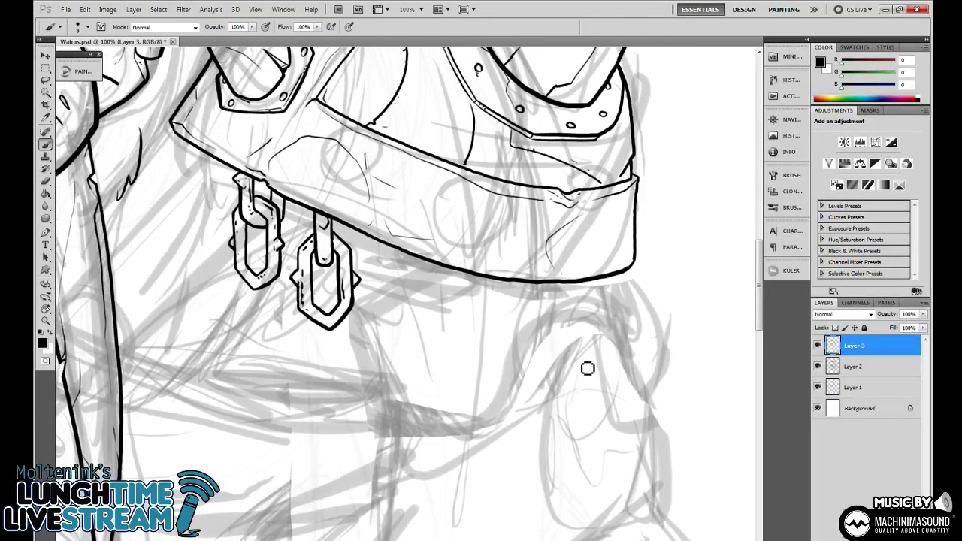
key(ctrl+plus)
mouse_move(536, 245)
mouse_down()
mouse_move(553, 317)
mouse_move(568, 337)
mouse_move(588, 336)
mouse_up()
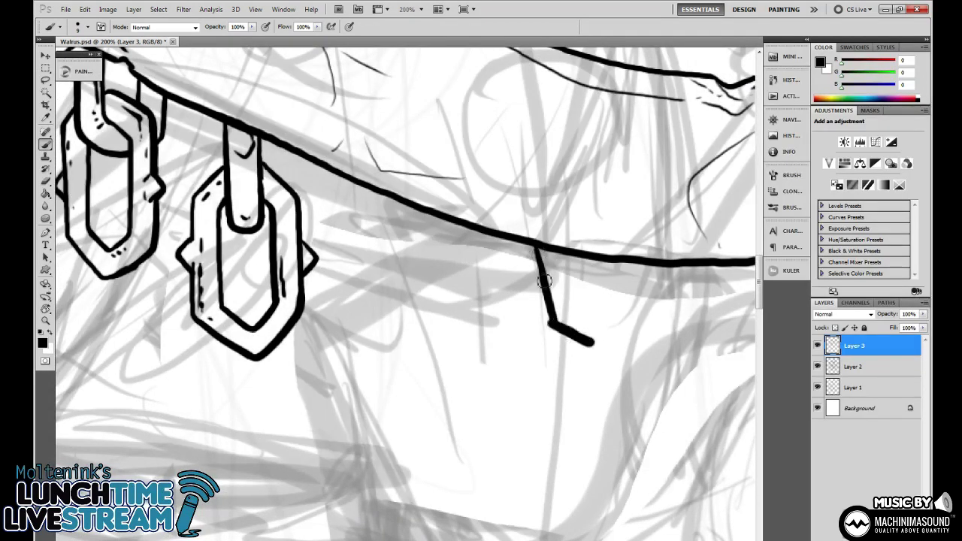
key(e)
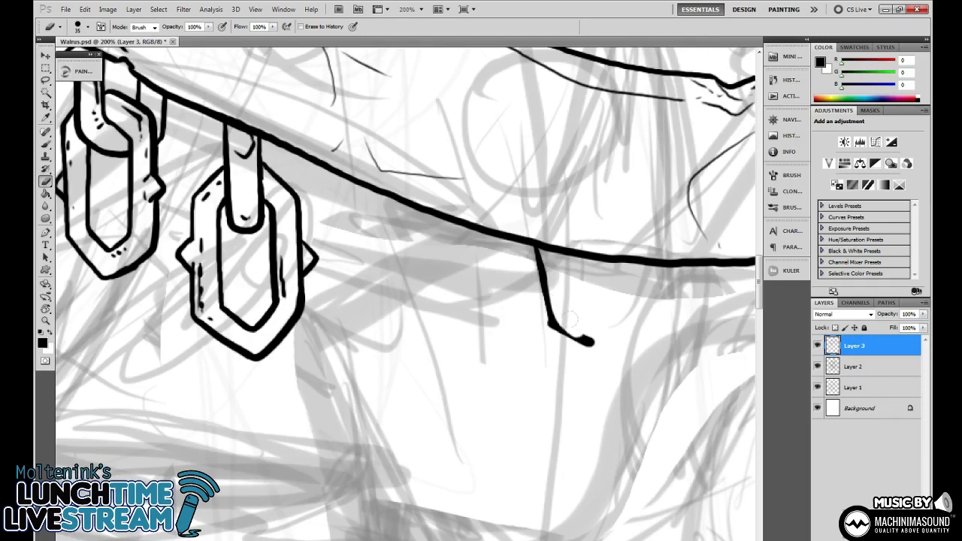
drag(579, 338, 595, 344)
key(b)
mouse_move(540, 256)
mouse_down()
mouse_move(566, 333)
mouse_move(635, 366)
mouse_up()
drag(692, 349, 534, 287)
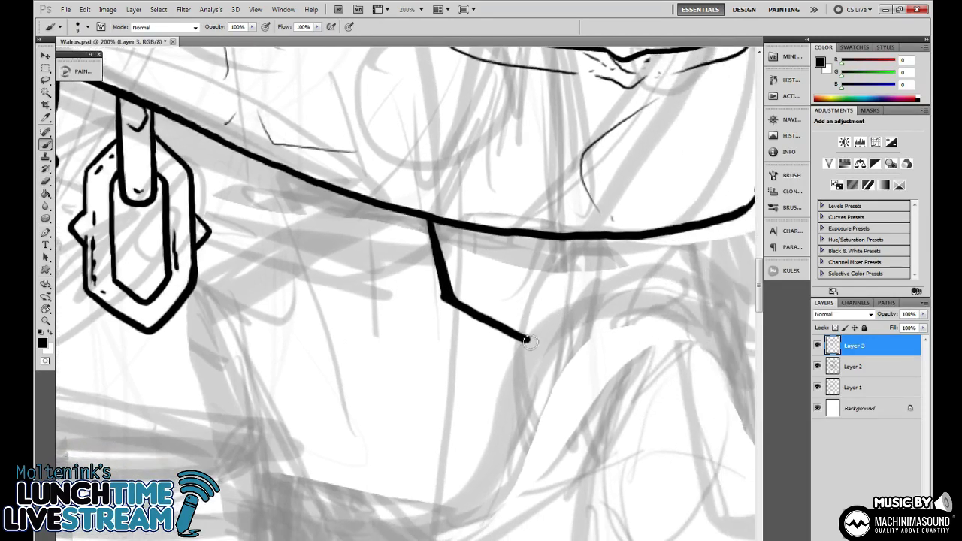
mouse_move(528, 341)
mouse_down()
mouse_move(543, 336)
mouse_move(569, 285)
mouse_move(561, 241)
mouse_up()
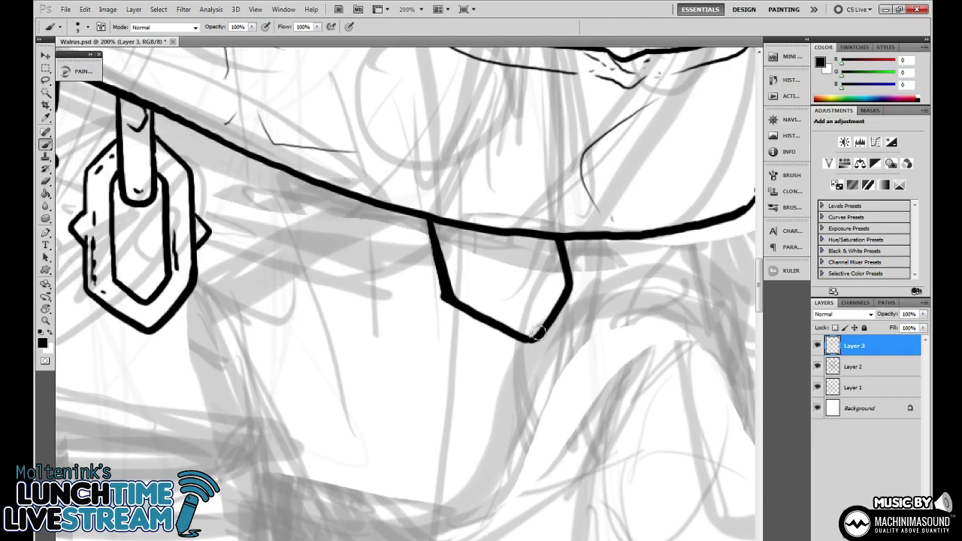
Ink the third loop's angular inner opening parallel to its outer outline.
mouse_move(473, 229)
mouse_down()
mouse_move(492, 283)
mouse_move(528, 306)
mouse_up()
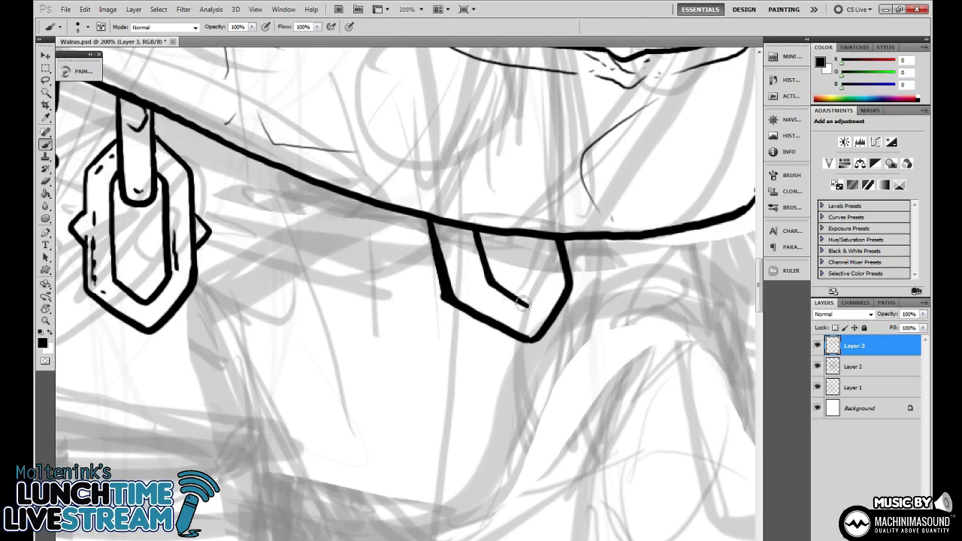
mouse_move(528, 238)
mouse_down()
mouse_move(541, 272)
mouse_move(528, 305)
mouse_move(542, 272)
mouse_up()
mouse_move(554, 328)
mouse_down()
mouse_move(526, 268)
mouse_move(564, 284)
mouse_move(572, 310)
mouse_up()
Rework the third loop's upper outer corner into a small pointed tab, thin its side edge, and add shading dashes.
key(e)
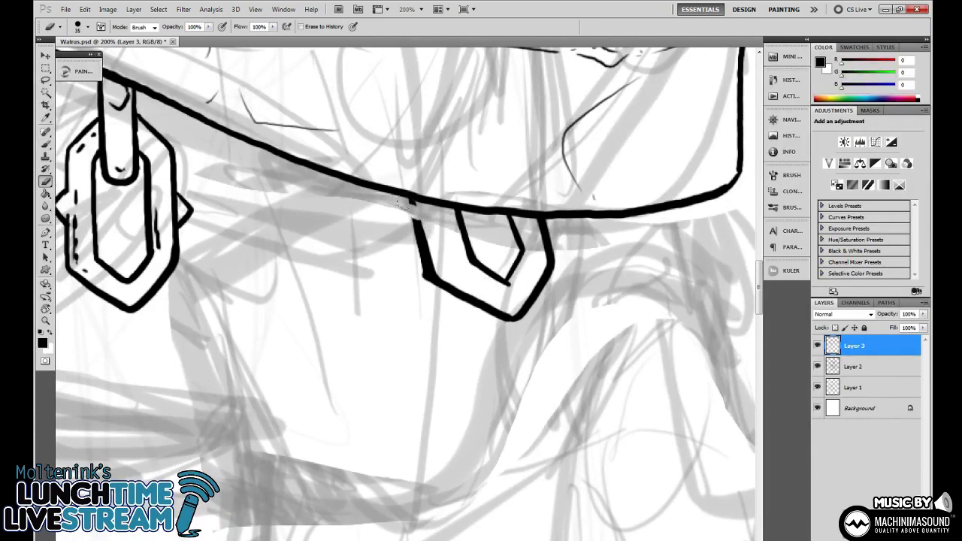
key(b)
mouse_move(410, 200)
mouse_down()
mouse_move(396, 206)
mouse_move(429, 233)
mouse_up()
drag(505, 303, 512, 241)
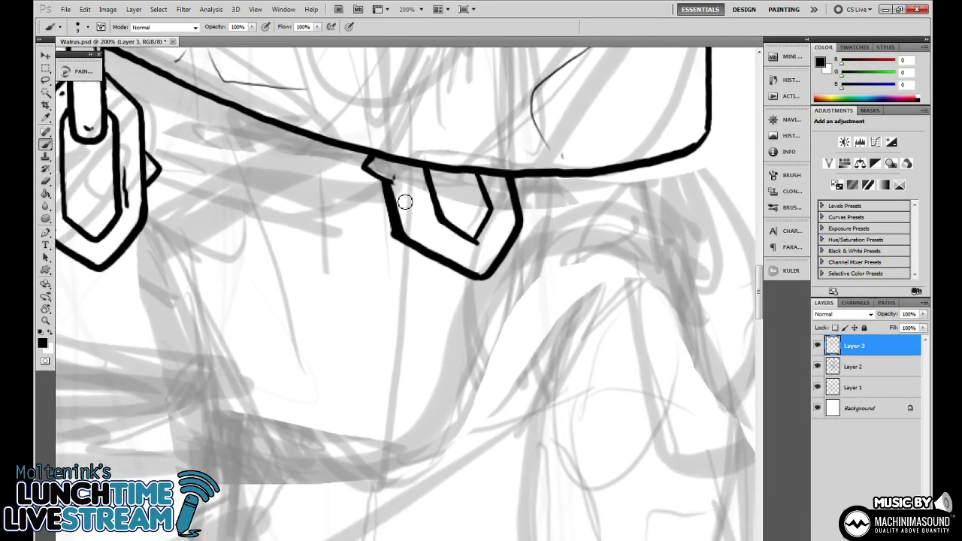
drag(403, 194, 406, 205)
drag(410, 219, 414, 230)
key(e)
drag(369, 179, 387, 241)
key(b)
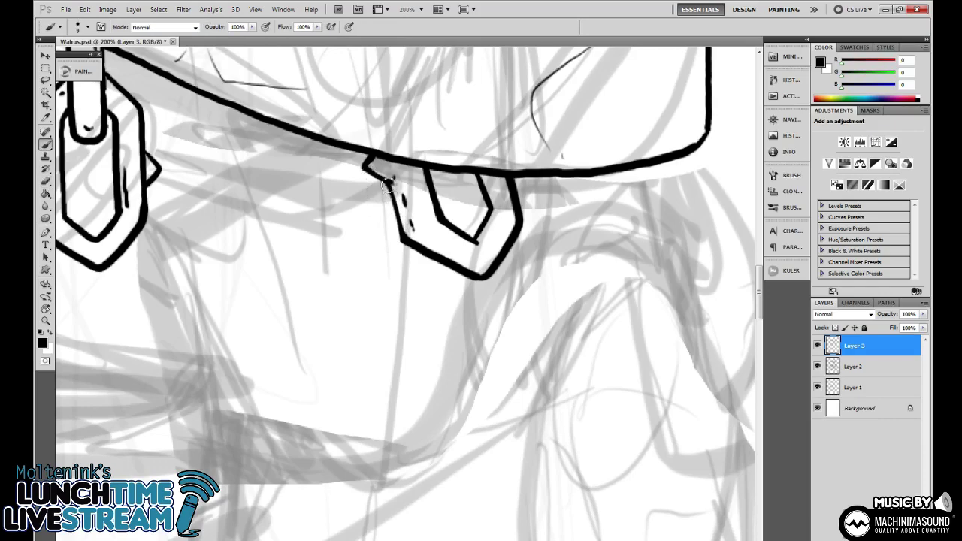
mouse_move(388, 180)
mouse_down()
mouse_move(407, 244)
mouse_move(404, 197)
mouse_up()
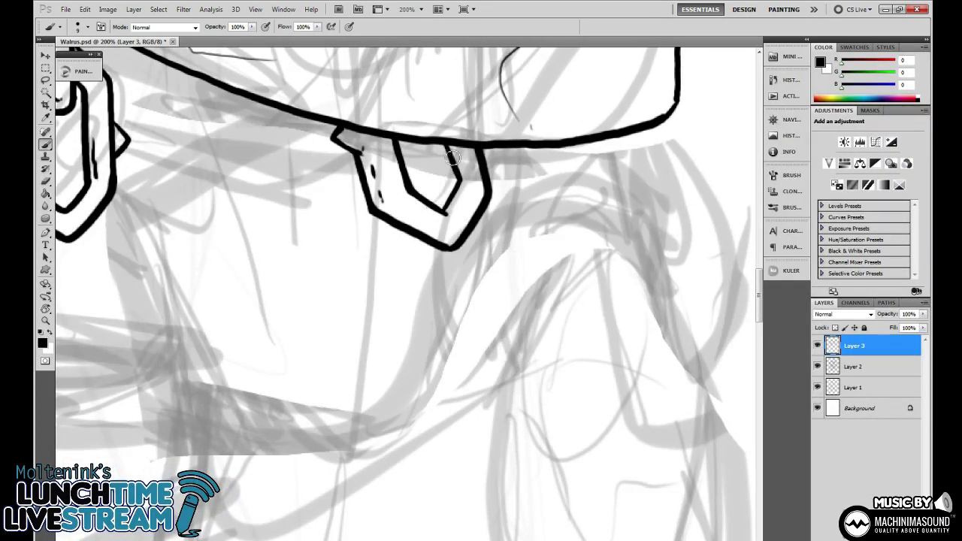
Ink the third chain link's curved top passing through the loop and its two long side lines beneath the horn.
key(e)
key(b)
mouse_move(450, 147)
mouse_down()
mouse_move(458, 180)
mouse_move(454, 146)
mouse_up()
mouse_move(461, 179)
mouse_down()
mouse_move(442, 214)
mouse_move(468, 234)
mouse_up()
mouse_move(433, 205)
mouse_down()
mouse_move(475, 240)
mouse_move(499, 375)
mouse_up()
key(ctrl+z)
mouse_move(446, 212)
mouse_down()
mouse_move(481, 248)
mouse_move(502, 346)
mouse_up()
mouse_move(416, 178)
mouse_down()
mouse_move(466, 182)
mouse_move(424, 173)
mouse_move(506, 205)
mouse_move(537, 343)
mouse_up()
key(ctrl+z)
Erase the loop lines overlapping the third link's top and reinforce the edges where link and loop cross.
key(e)
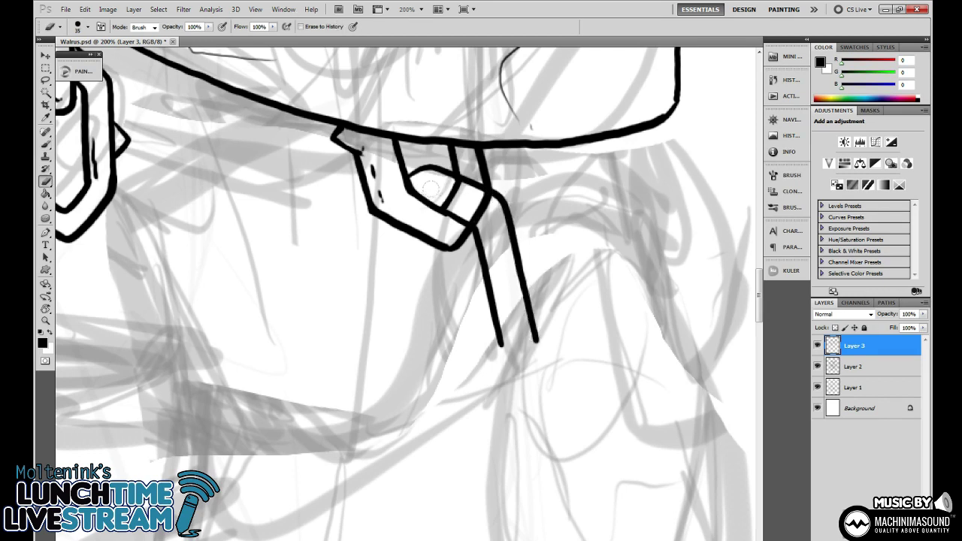
drag(444, 197, 470, 209)
key(b)
drag(436, 201, 475, 229)
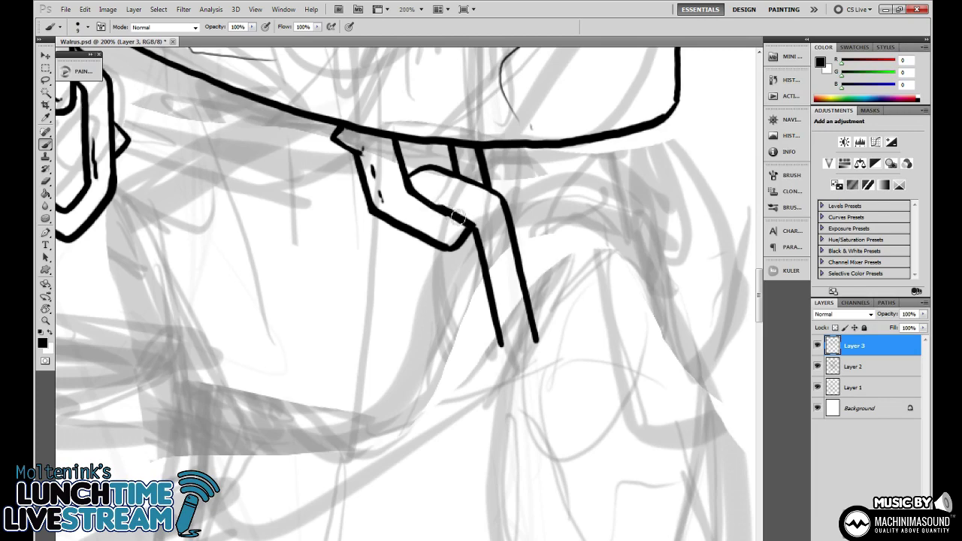
drag(433, 170, 503, 198)
Ink the two parallel lines of the third link's other side, running down from beneath the loop.
drag(531, 245, 542, 209)
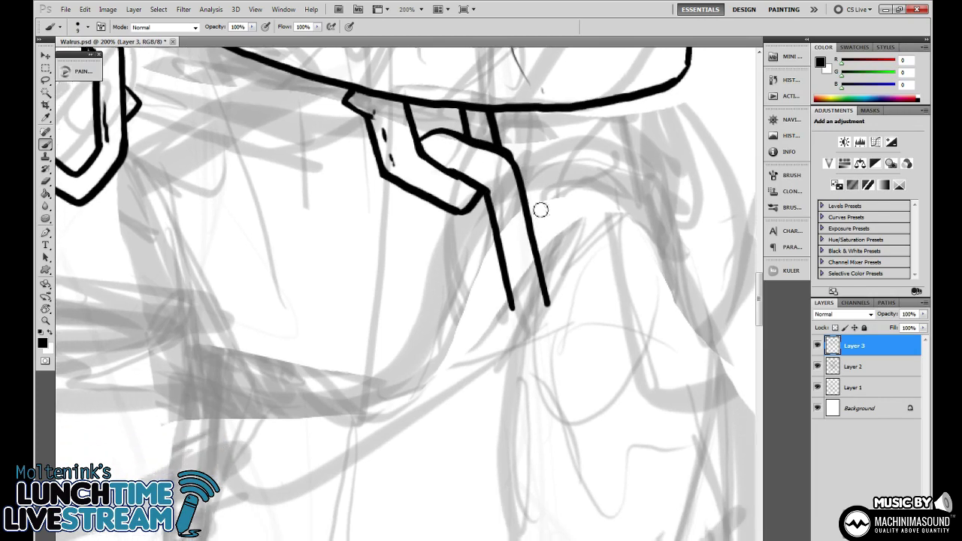
mouse_move(436, 234)
mouse_down()
mouse_move(441, 320)
mouse_move(471, 355)
mouse_up()
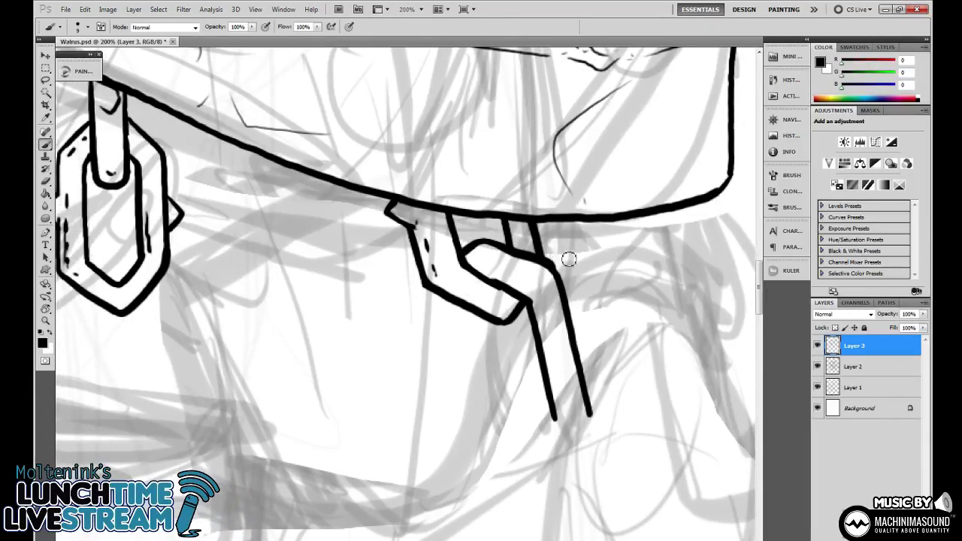
drag(505, 250, 470, 174)
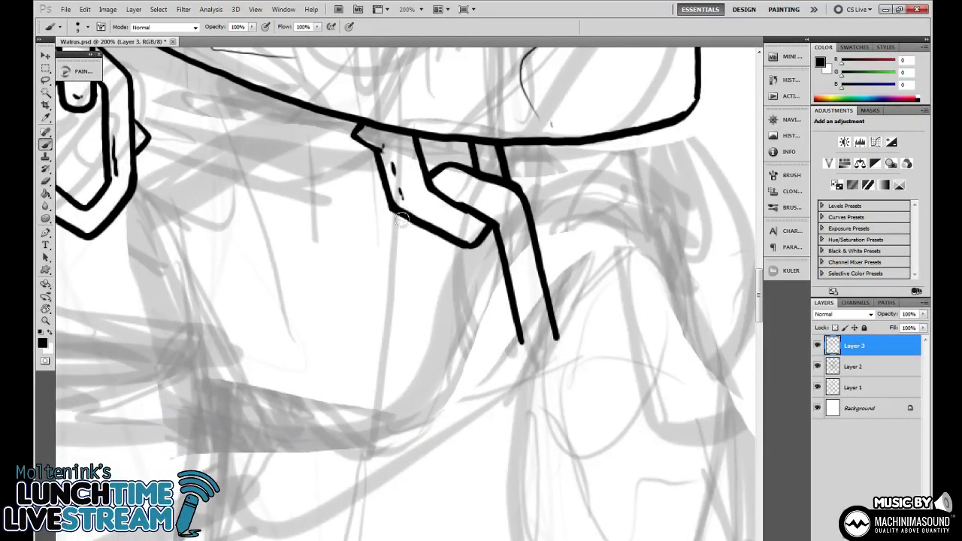
drag(397, 220, 409, 318)
key(ctrl+z)
mouse_move(395, 219)
mouse_down()
mouse_move(406, 308)
mouse_move(426, 355)
mouse_up()
drag(429, 237, 457, 345)
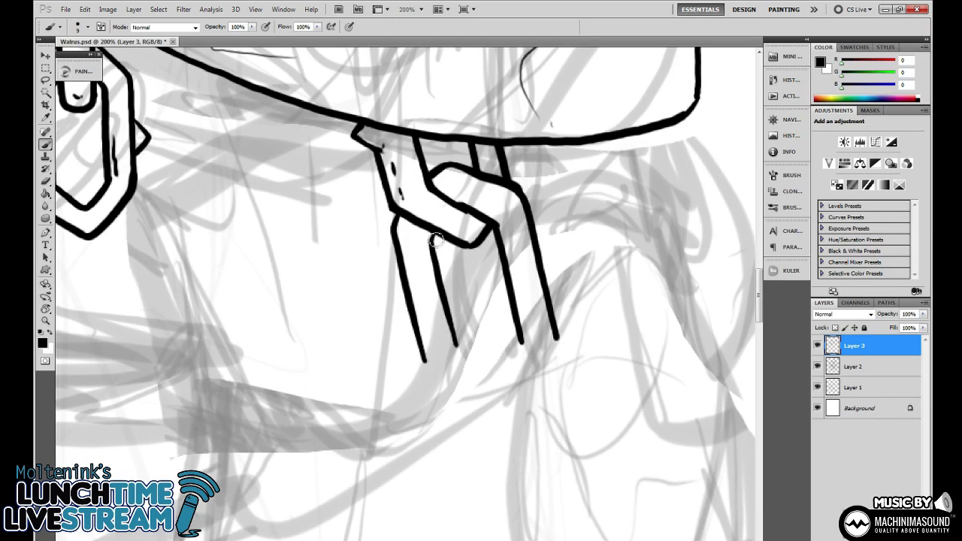
drag(436, 239, 458, 347)
Close the third link's inner opening with a pointed end and complete its outer outline to a matching lower point.
drag(568, 325, 520, 289)
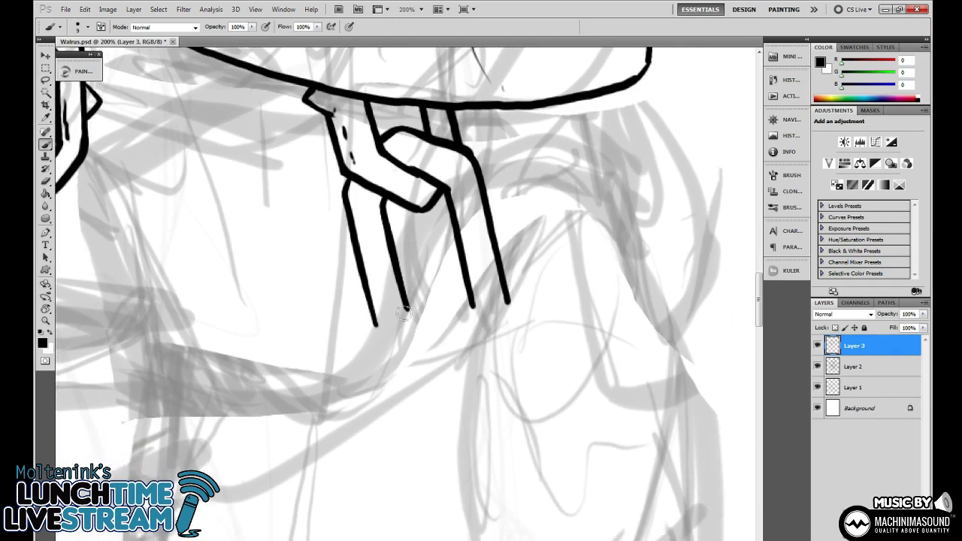
mouse_move(408, 309)
mouse_down()
mouse_move(442, 327)
mouse_move(471, 304)
mouse_move(435, 344)
mouse_move(408, 305)
mouse_move(443, 350)
mouse_move(415, 325)
mouse_move(444, 337)
mouse_up()
key(ctrl+z)
key(e)
key(b)
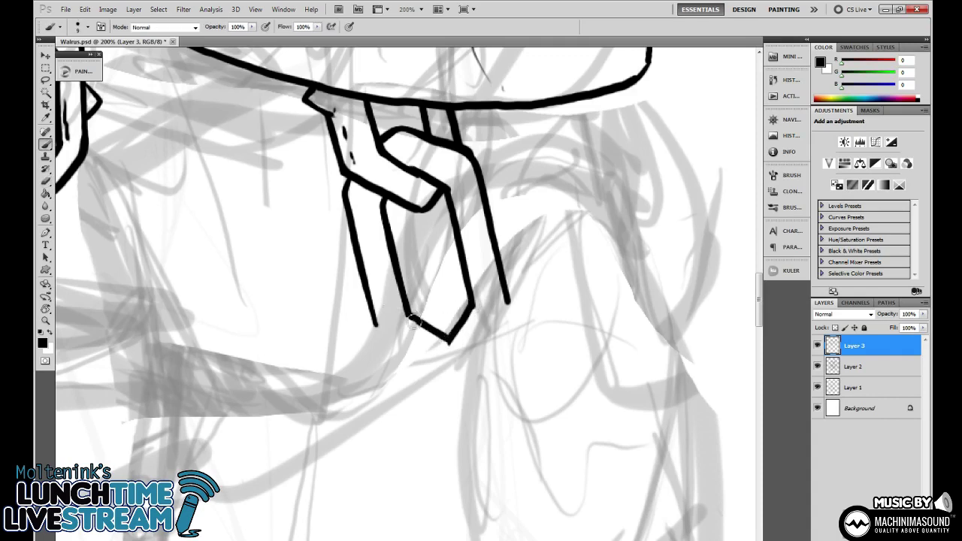
mouse_move(372, 310)
mouse_down()
mouse_move(402, 350)
mouse_move(457, 372)
mouse_move(391, 351)
mouse_move(458, 382)
mouse_move(496, 338)
mouse_move(504, 286)
mouse_up()
key(ctrl+z)
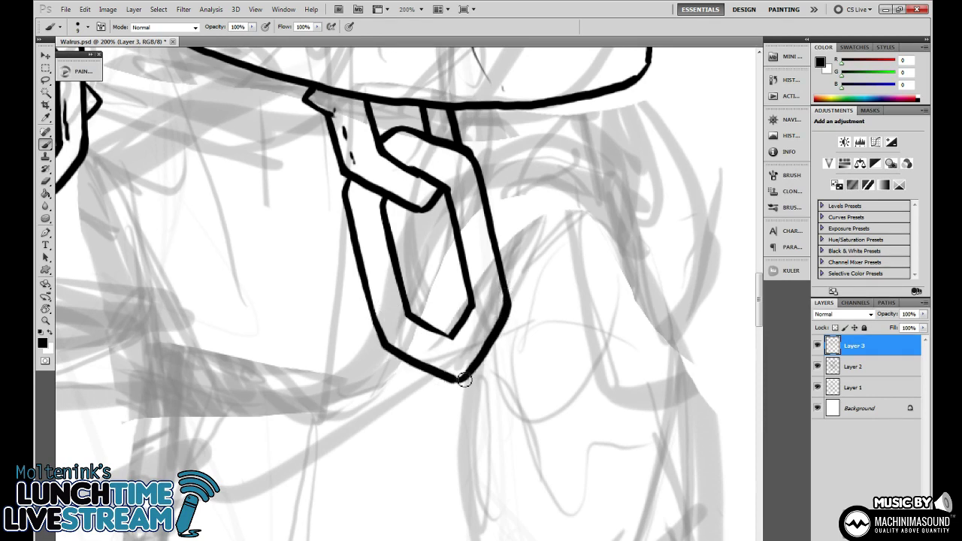
Add a pointed stud on each side of the third chain link and short shading dashes along its rim.
scroll(475, 292, up, 2)
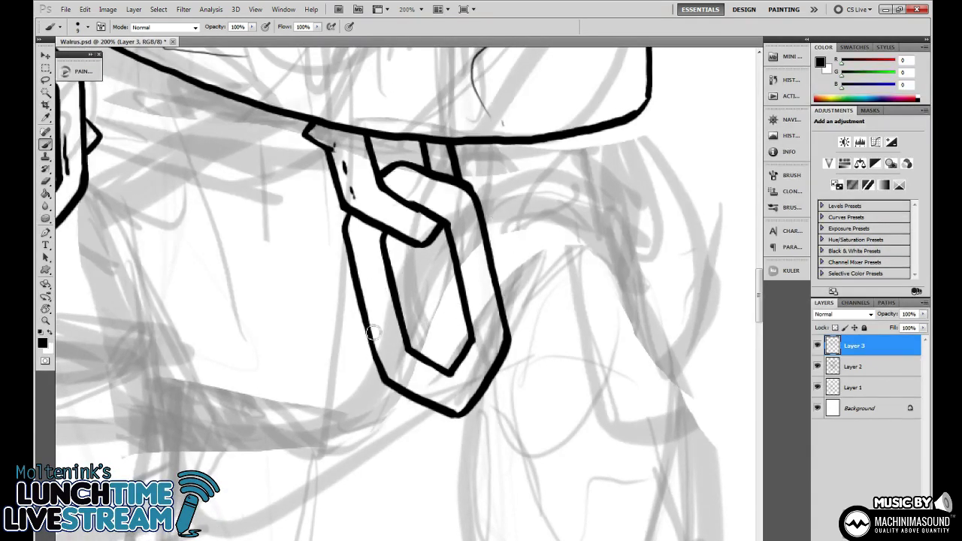
mouse_move(372, 333)
mouse_down()
mouse_move(348, 316)
mouse_move(359, 292)
mouse_up()
key(e)
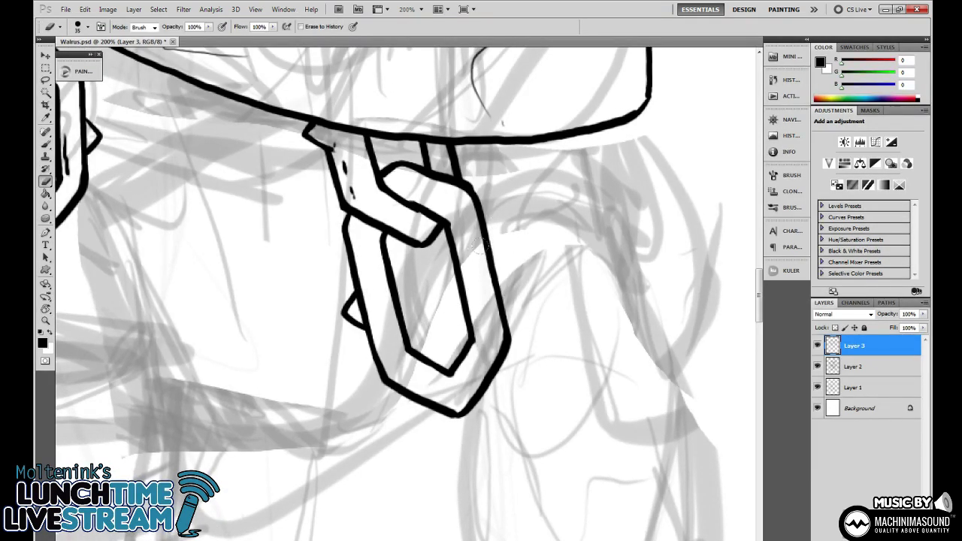
mouse_move(482, 247)
mouse_down()
mouse_move(498, 293)
mouse_move(493, 257)
mouse_move(516, 267)
mouse_move(497, 302)
mouse_move(486, 260)
mouse_move(480, 268)
mouse_up()
key(v)
key(b)
drag(361, 243, 374, 307)
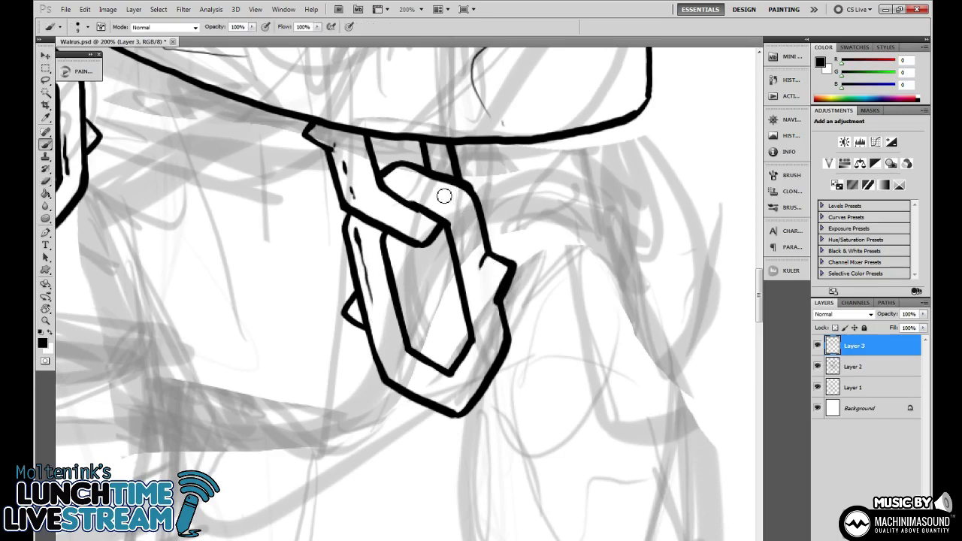
drag(464, 205, 480, 271)
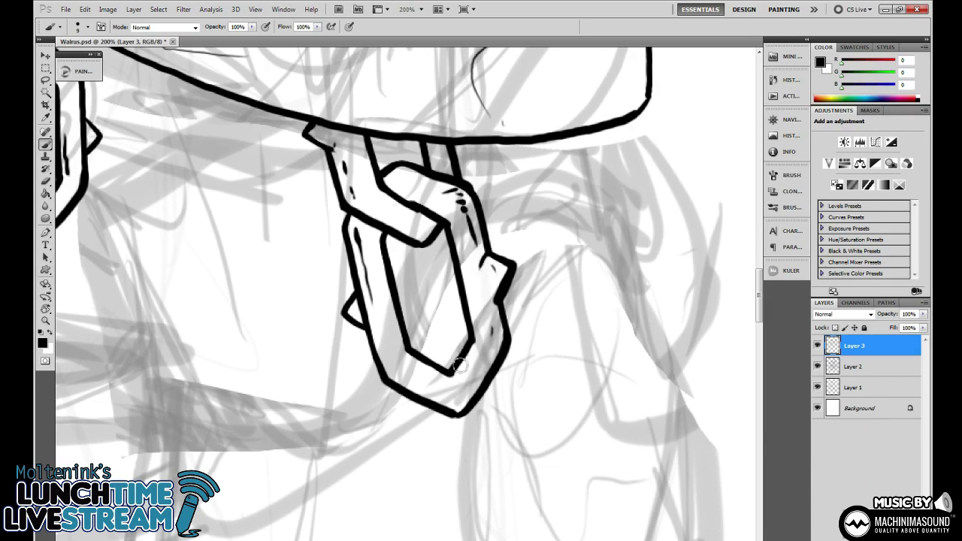
Examine the third chain link's size and placement relative to the other links and the whole figure.
key(ctrl+minus)
key(ctrl+minus)
key(ctrl+minus)
key(ctrl+minus)
key(ctrl+minus)
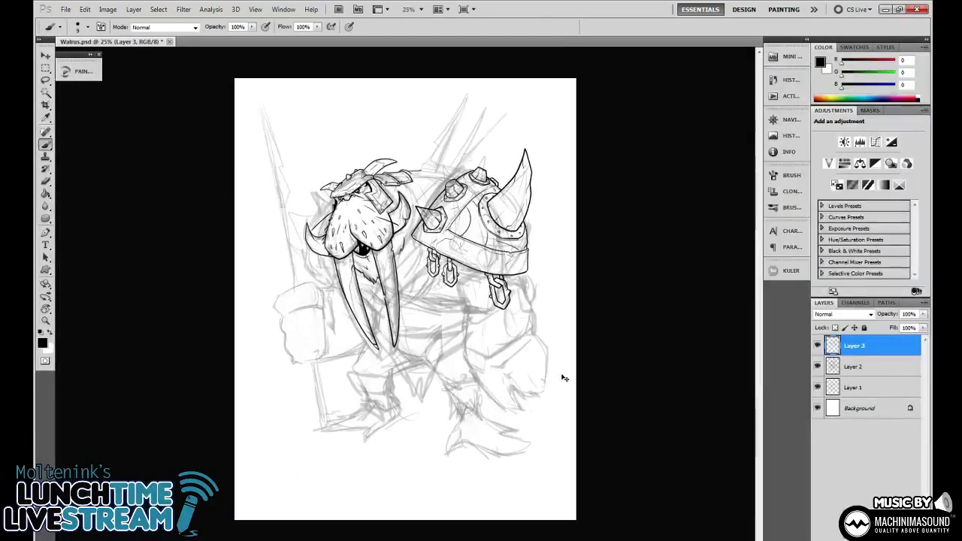
key(ctrl+plus)
drag(575, 380, 541, 378)
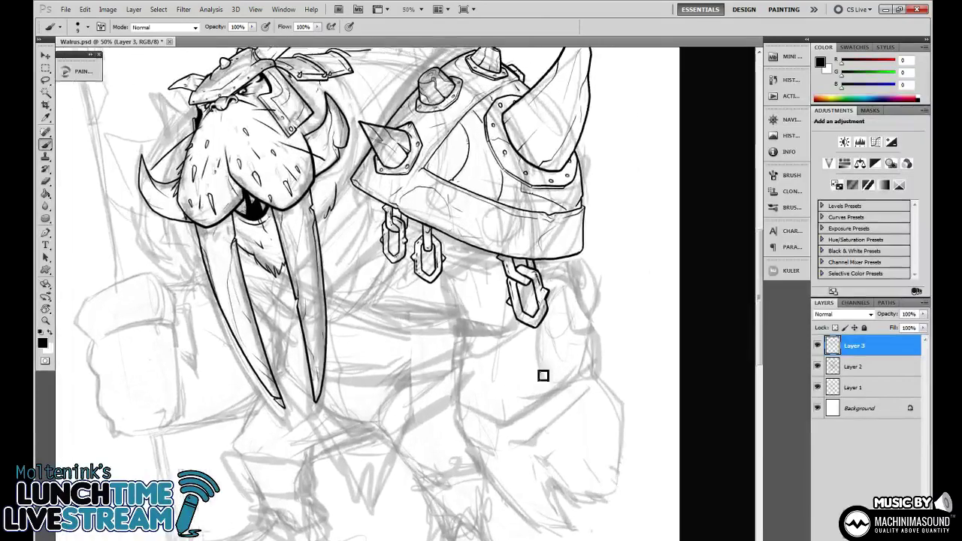
drag(625, 352, 554, 374)
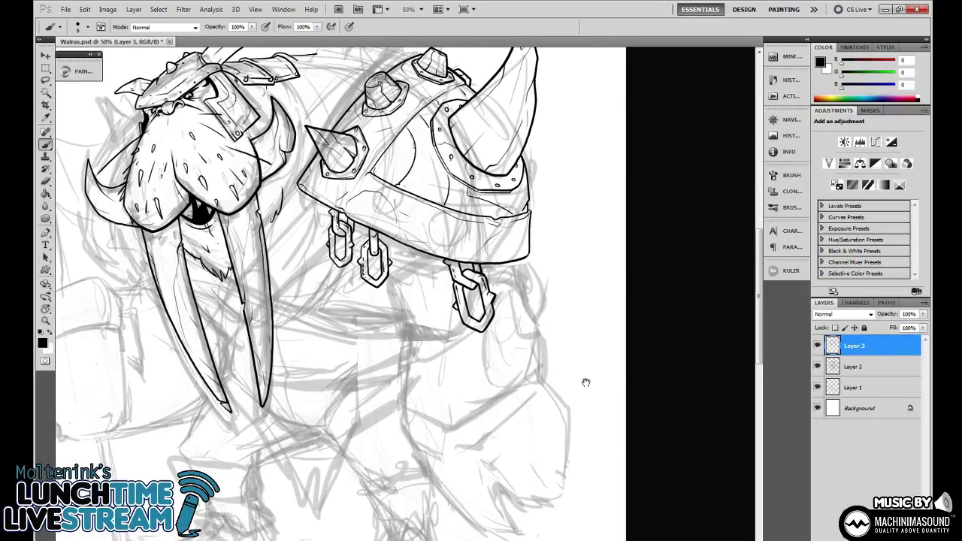
Lasso the third chain link and scale it down, narrower and shorter, keeping it attached beneath the armor's lower rim.
key(ctrl+plus)
key(ctrl+plus)
key(ctrl+plus)
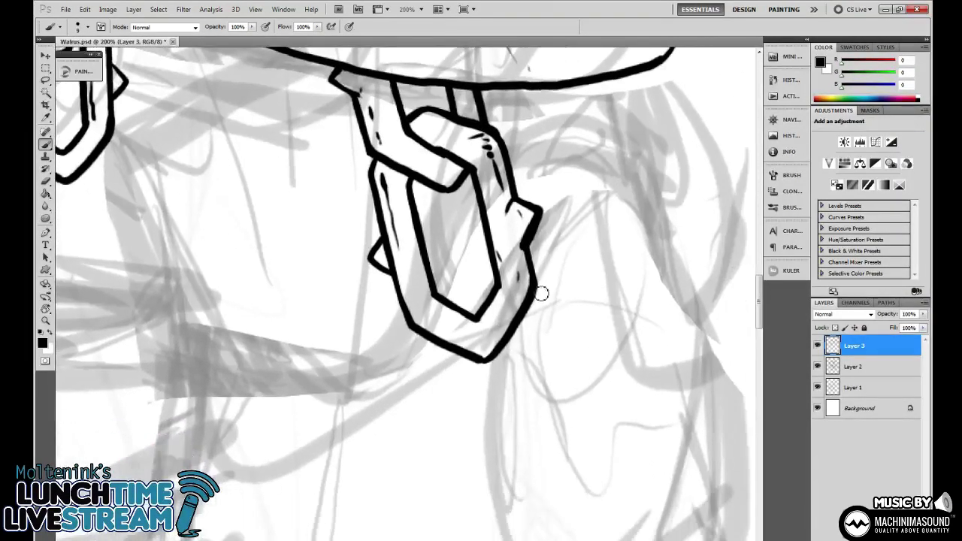
key(l)
drag(519, 400, 493, 486)
mouse_move(496, 463)
mouse_down()
mouse_move(536, 361)
mouse_move(502, 227)
mouse_move(472, 188)
mouse_up()
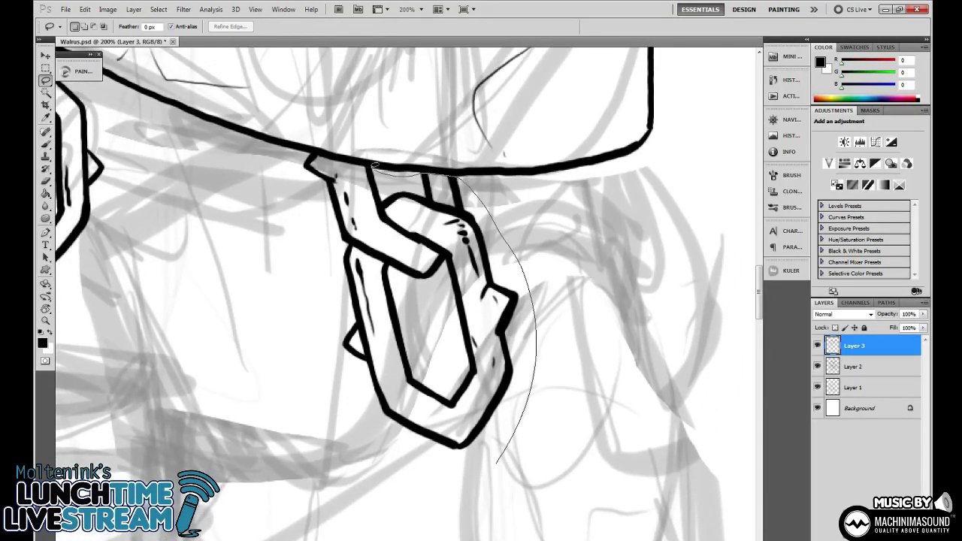
mouse_move(272, 180)
mouse_down()
mouse_move(285, 343)
mouse_move(370, 473)
mouse_move(518, 480)
mouse_up()
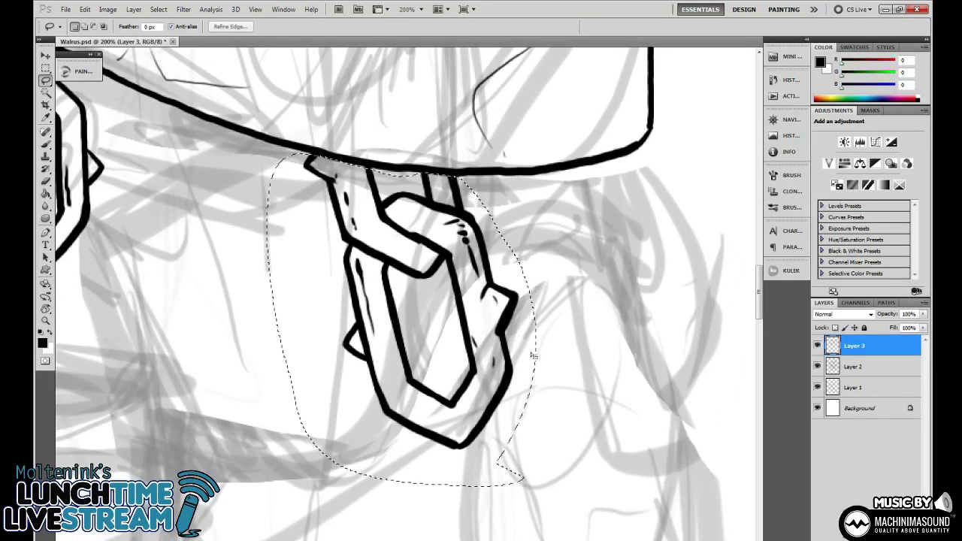
key(ctrl+t)
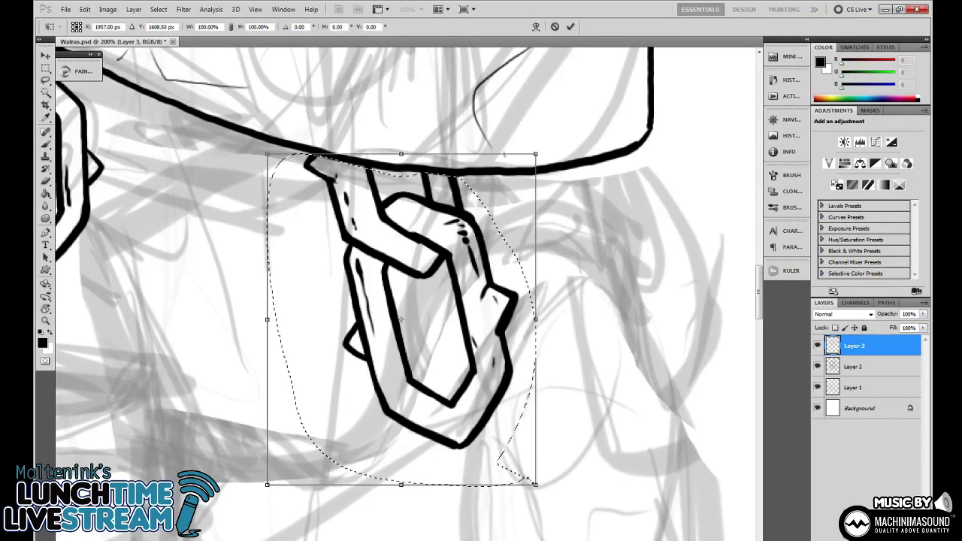
drag(537, 321, 495, 336)
drag(517, 291, 588, 278)
drag(563, 418, 554, 409)
drag(537, 307, 569, 309)
key(Return)
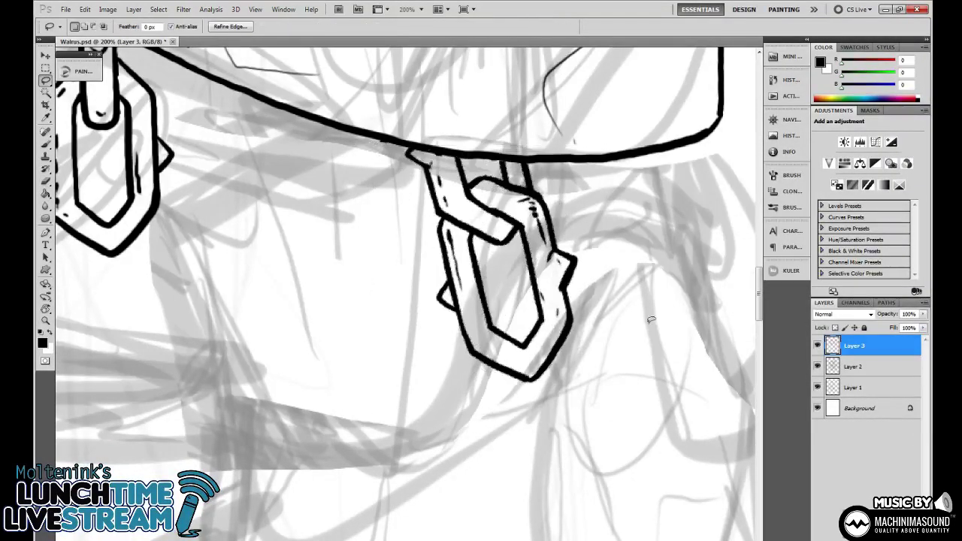
key(ctrl+d)
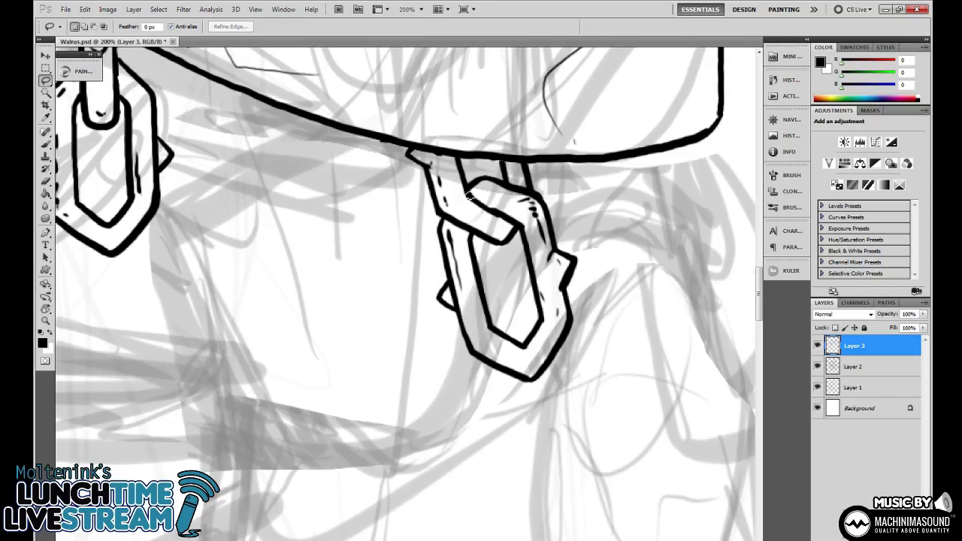
Clean up the ink where the resized third link meets the armor's lower rim with small brush and eraser touches.
key(b)
key(e)
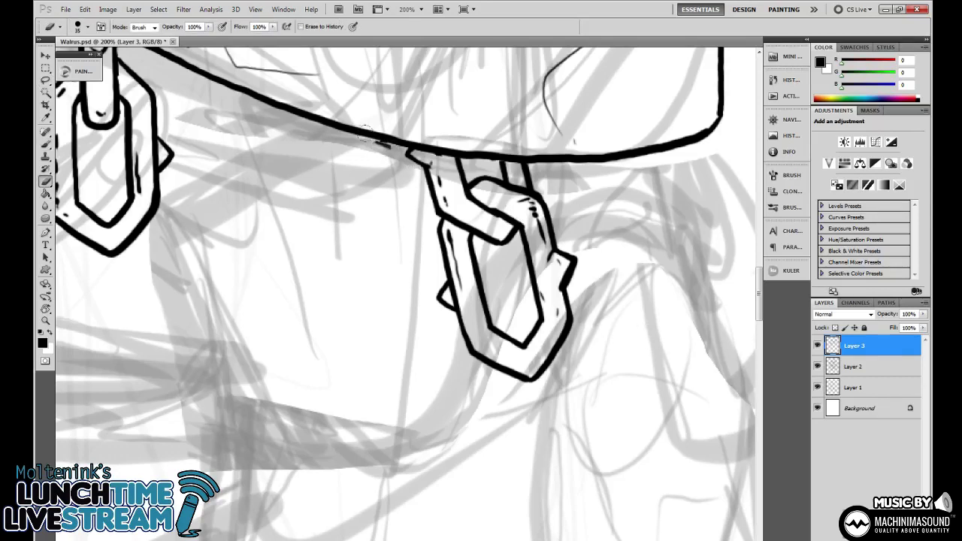
key(b)
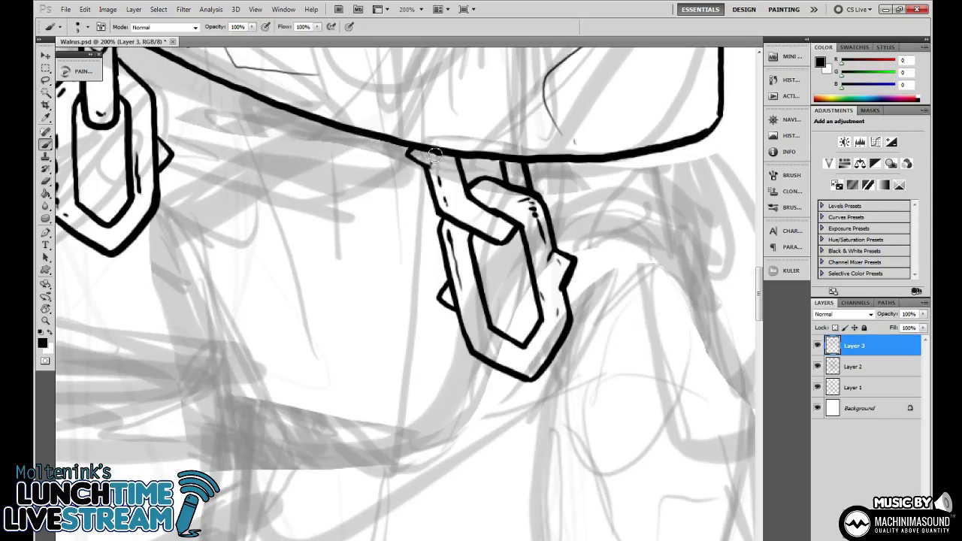
key(e)
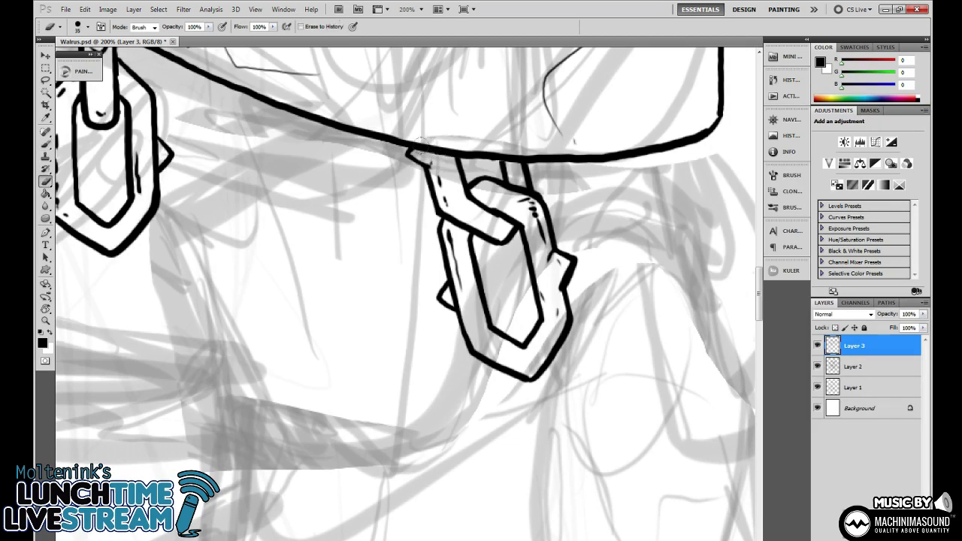
key(b)
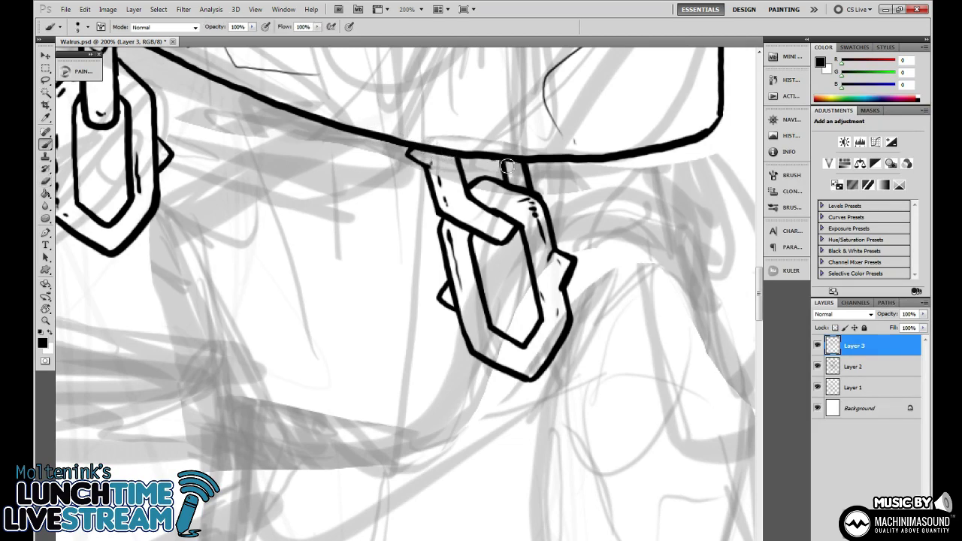
key(ctrl+minus)
key(ctrl+minus)
key(ctrl+minus)
key(ctrl+minus)
key(ctrl+minus)
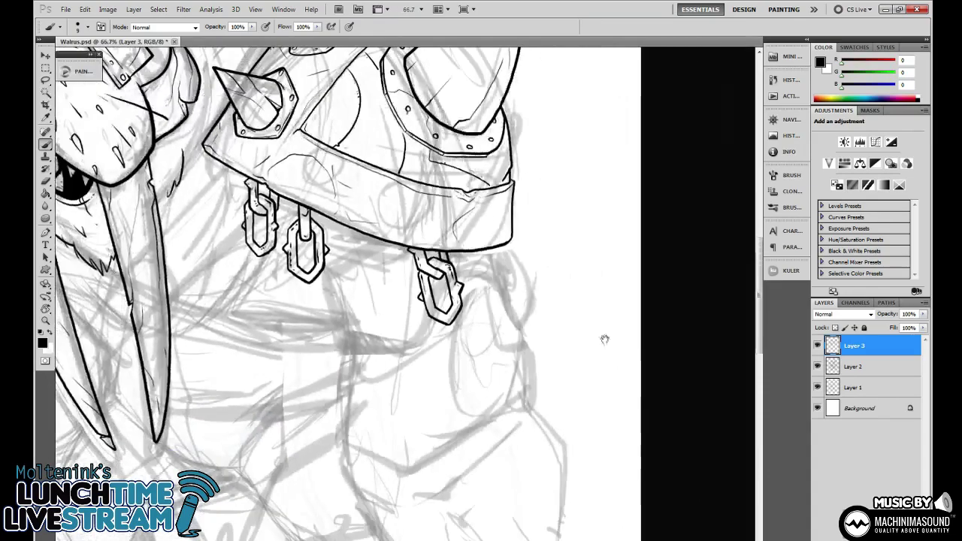
Ink the outer outline of a fourth link as a short loop with a pointed bottom hanging from the rim near the armor's corner.
key(ctrl+plus)
key(ctrl+plus)
key(ctrl+plus)
key(ctrl+plus)
key(ctrl+plus)
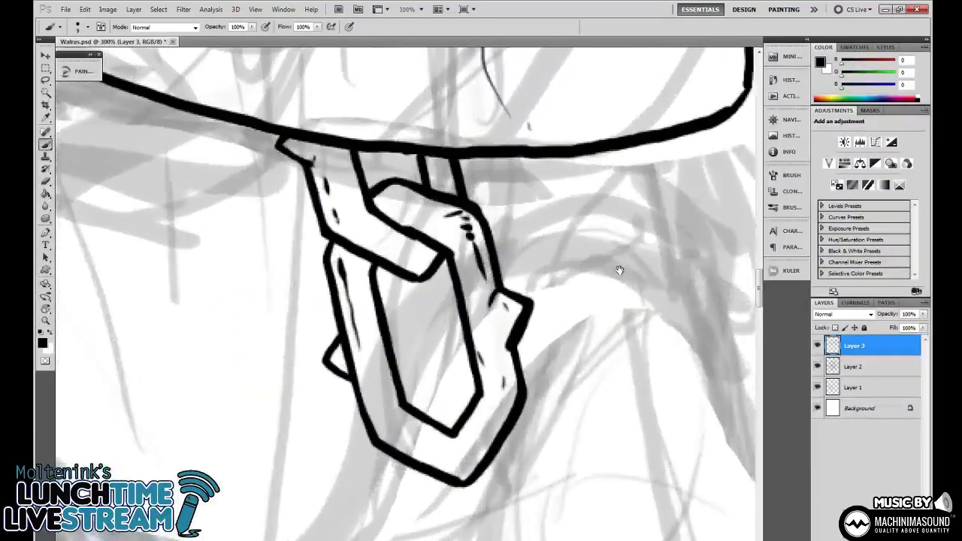
drag(620, 270, 546, 353)
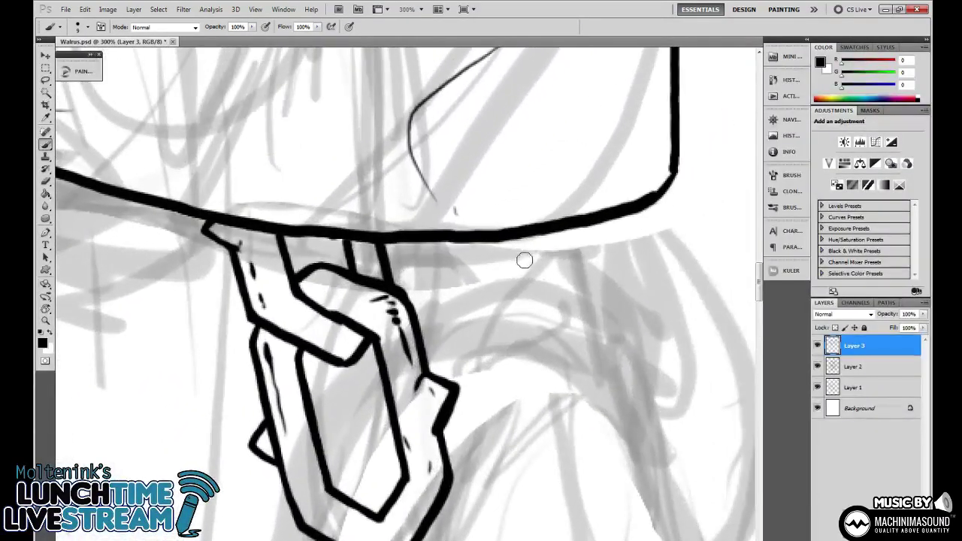
mouse_move(464, 234)
mouse_down()
mouse_move(463, 313)
mouse_move(511, 338)
mouse_move(536, 336)
mouse_move(550, 321)
mouse_move(521, 343)
mouse_move(578, 308)
mouse_move(593, 223)
mouse_up()
key(ctrl+z)
key(ctrl+z)
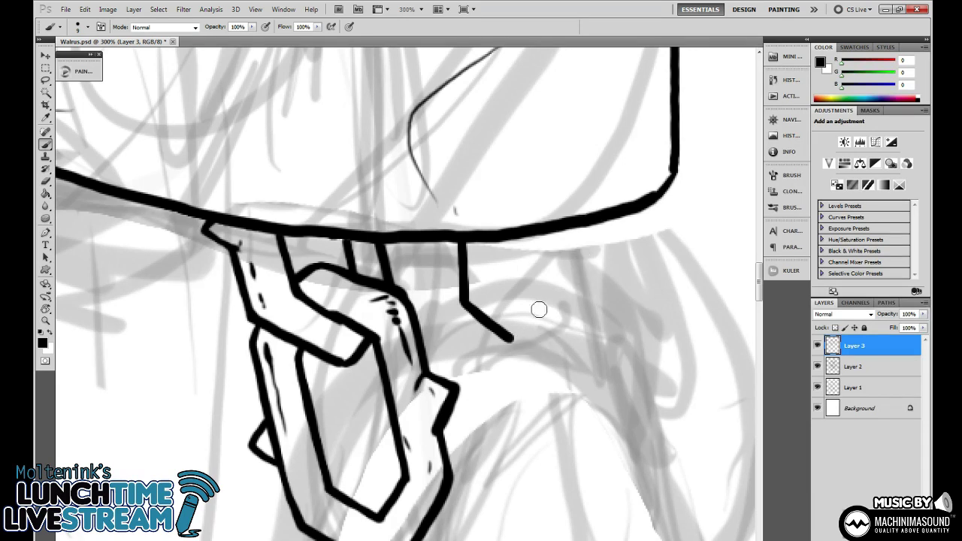
mouse_move(508, 337)
mouse_down()
mouse_move(558, 317)
mouse_move(582, 280)
mouse_move(591, 224)
mouse_up()
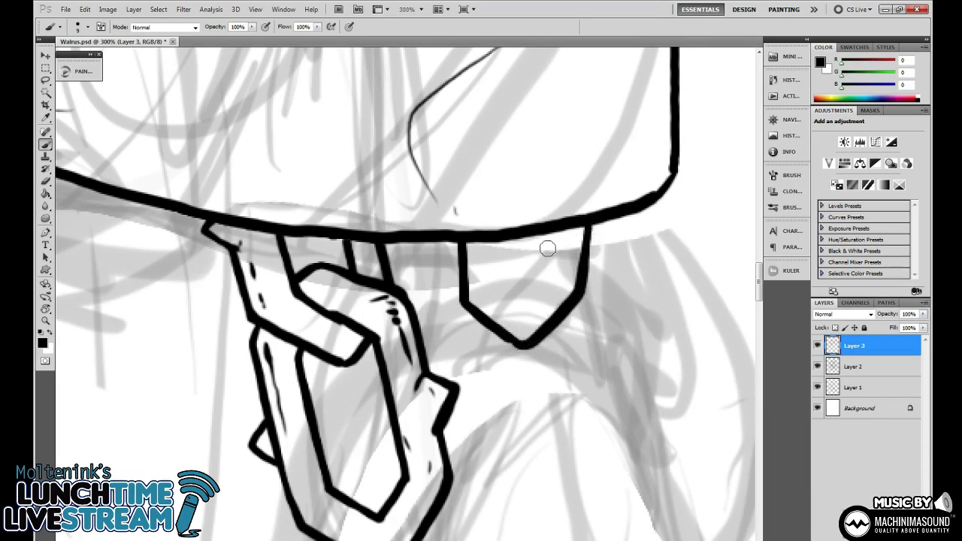
Trim the fourth loop's side line with the eraser and ink a smaller pointed inner opening inside it.
key(e)
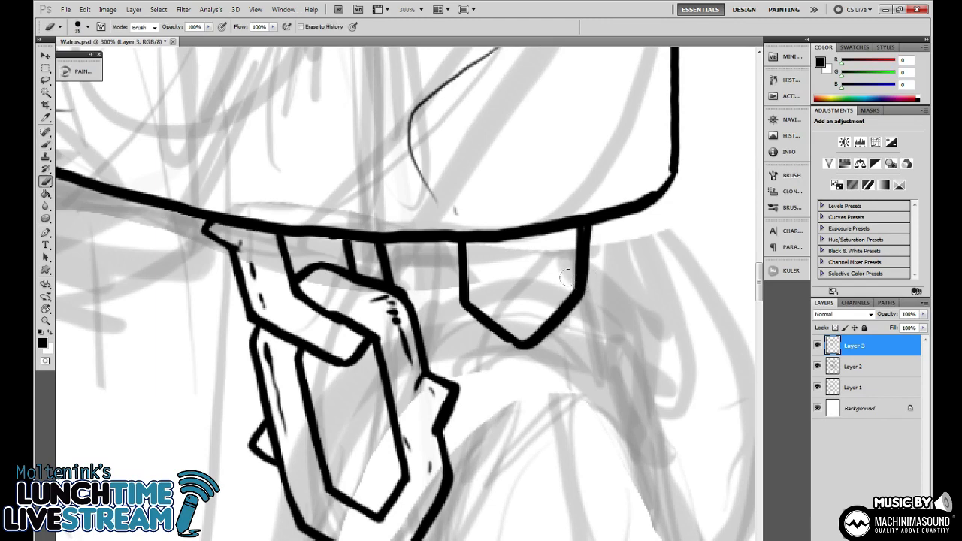
drag(570, 235, 571, 207)
key(b)
mouse_move(487, 242)
mouse_down()
mouse_move(489, 276)
mouse_move(513, 299)
mouse_move(557, 271)
mouse_move(574, 118)
mouse_up()
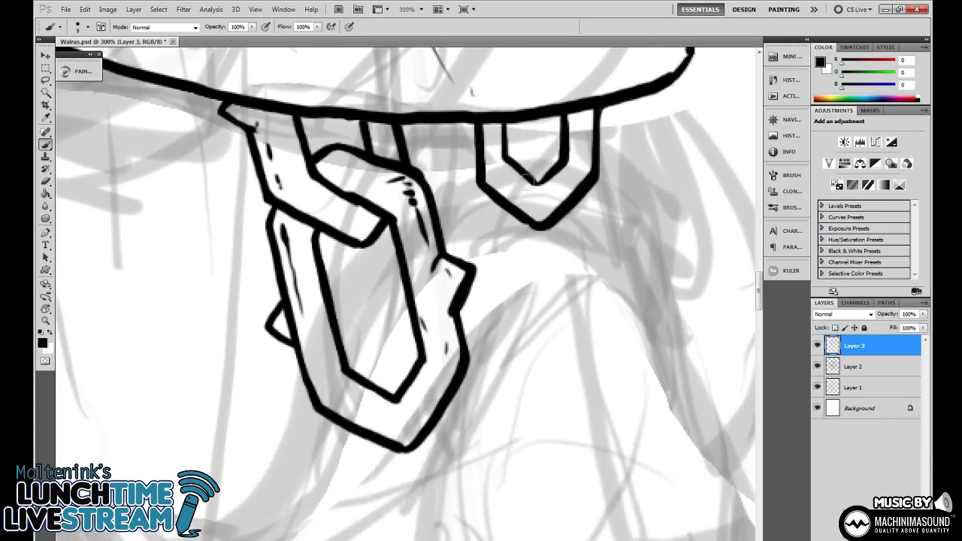
Ink a narrow, round-ended link hanging edge-on through the fourth loop and erase the loop lines crossing it.
drag(517, 159, 516, 313)
key(ctrl+z)
mouse_move(517, 156)
mouse_down()
mouse_move(518, 402)
mouse_move(542, 412)
mouse_up()
mouse_move(518, 192)
mouse_down()
mouse_move(528, 148)
mouse_move(558, 167)
mouse_move(559, 402)
mouse_move(526, 415)
mouse_move(518, 390)
mouse_up()
key(e)
drag(535, 179, 526, 182)
drag(537, 222, 525, 219)
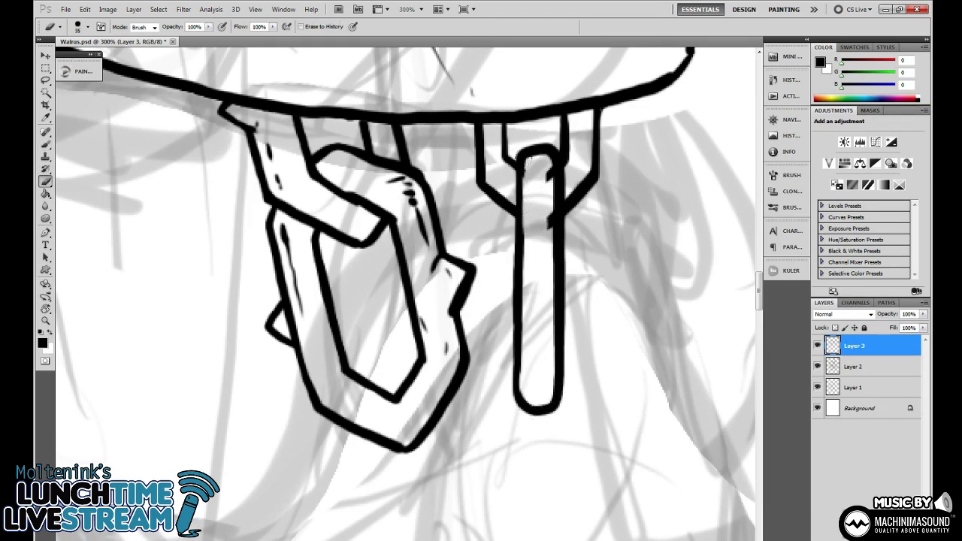
Ink a diamond-shaped stud midway down the narrow link, erasing the overlapping edge and adding small shading marks inside.
key(b)
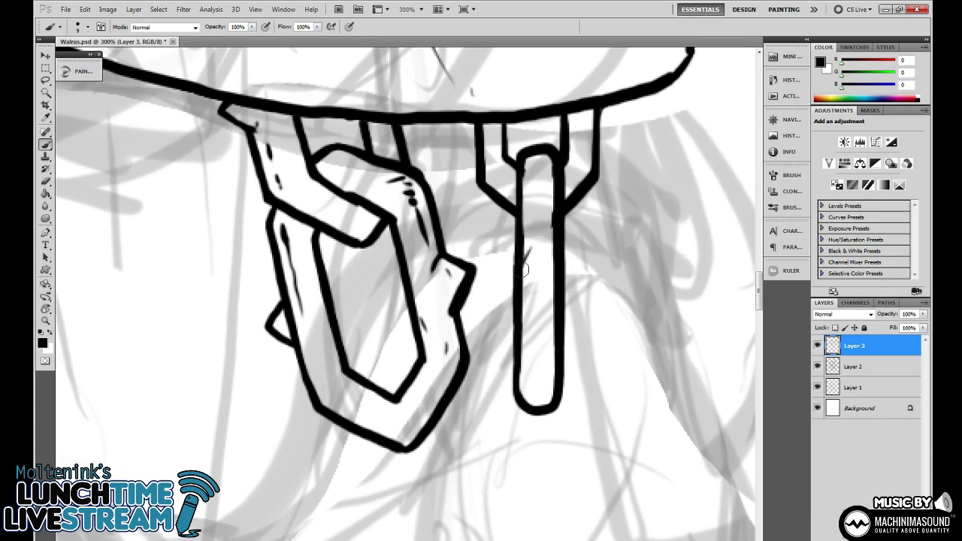
mouse_move(523, 271)
mouse_down()
mouse_move(538, 305)
mouse_move(541, 243)
mouse_move(554, 259)
mouse_move(548, 290)
mouse_up()
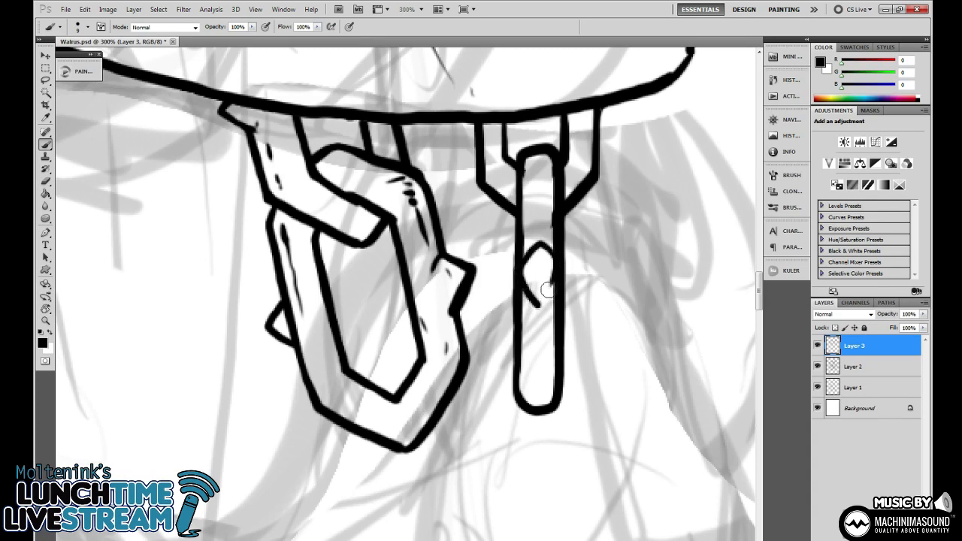
key(e)
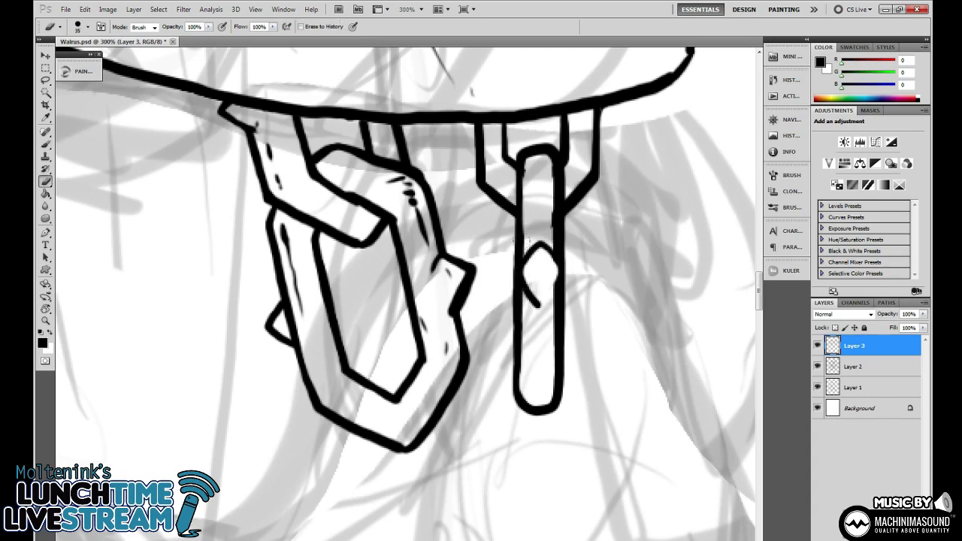
key(b)
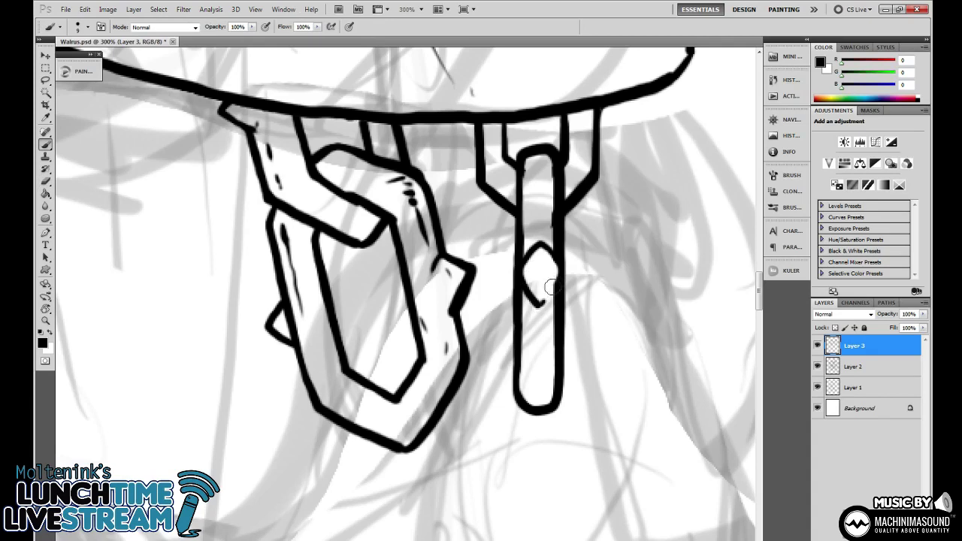
mouse_move(552, 287)
mouse_down()
mouse_move(552, 253)
mouse_move(536, 290)
mouse_up()
drag(538, 283, 539, 289)
Add short shading dashes along the narrow link and its supporting loop, and thicken the loop's inner edge.
drag(530, 167, 530, 185)
drag(531, 198, 530, 213)
drag(529, 224, 529, 234)
drag(527, 354, 526, 365)
drag(527, 372, 527, 384)
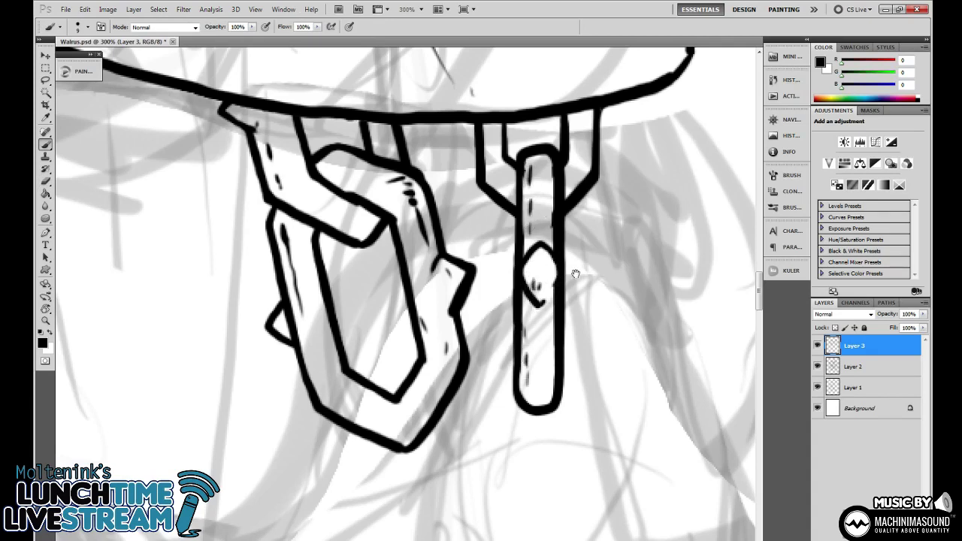
drag(577, 273, 560, 311)
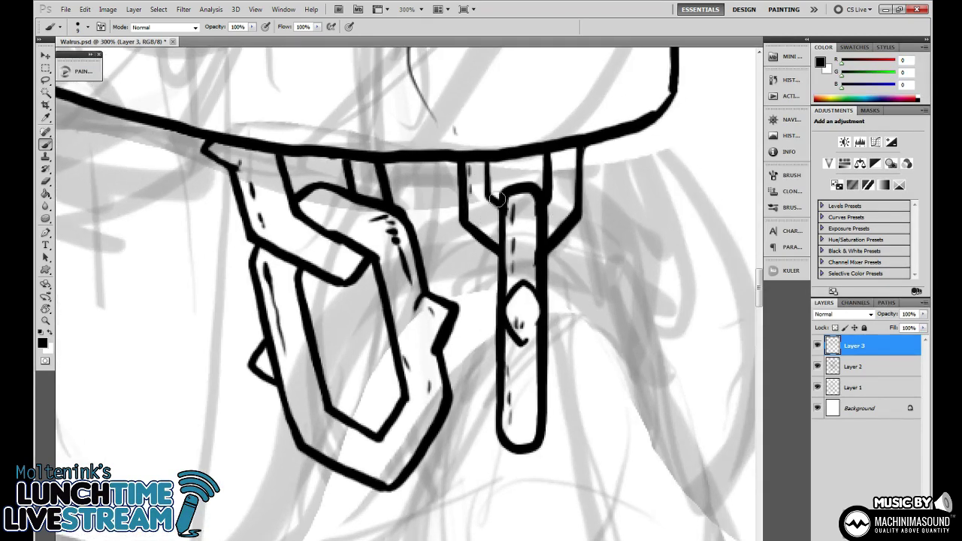
drag(492, 191, 495, 148)
key(e)
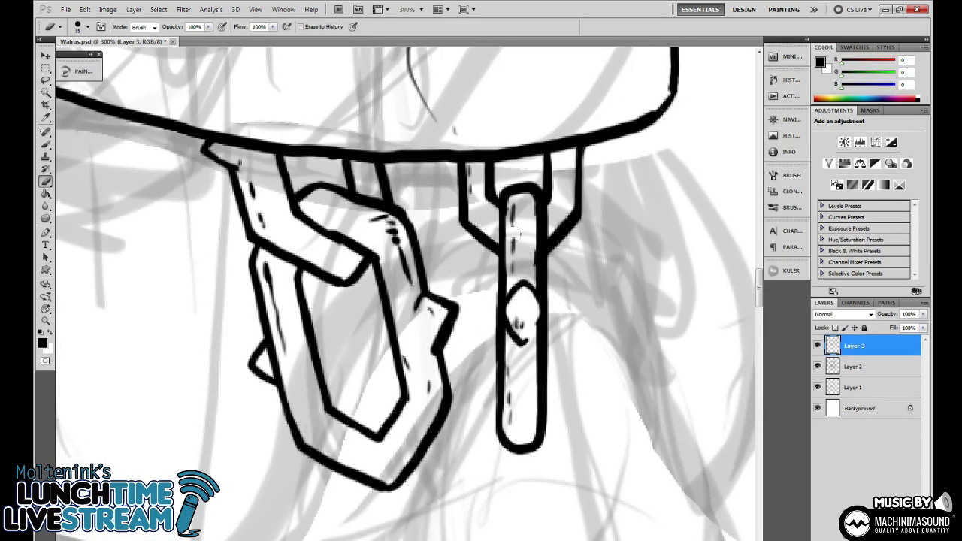
Examine the fourth chain link's size and placement against the other links and the whole figure.
key(ctrl+minus)
key(ctrl+minus)
key(ctrl+minus)
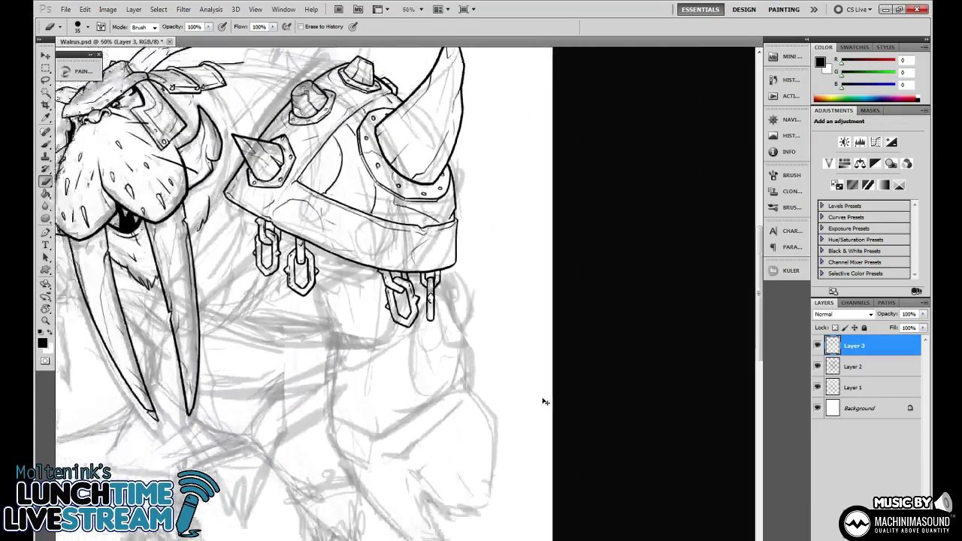
key(ctrl+plus)
key(ctrl+plus)
key(ctrl+plus)
key(b)
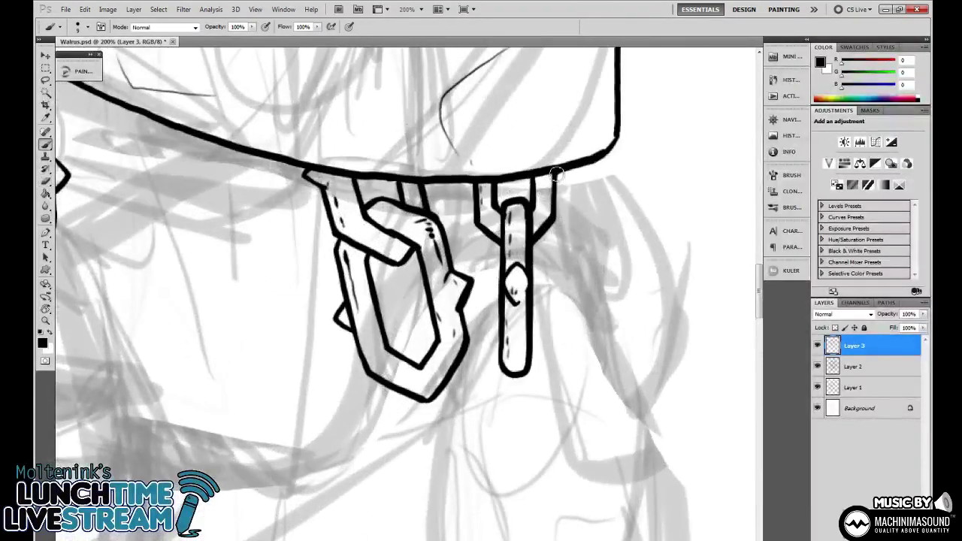
scroll(556, 174, down, 3)
mouse_move(570, 318)
mouse_down()
mouse_move(576, 338)
mouse_move(602, 331)
mouse_move(614, 314)
mouse_up()
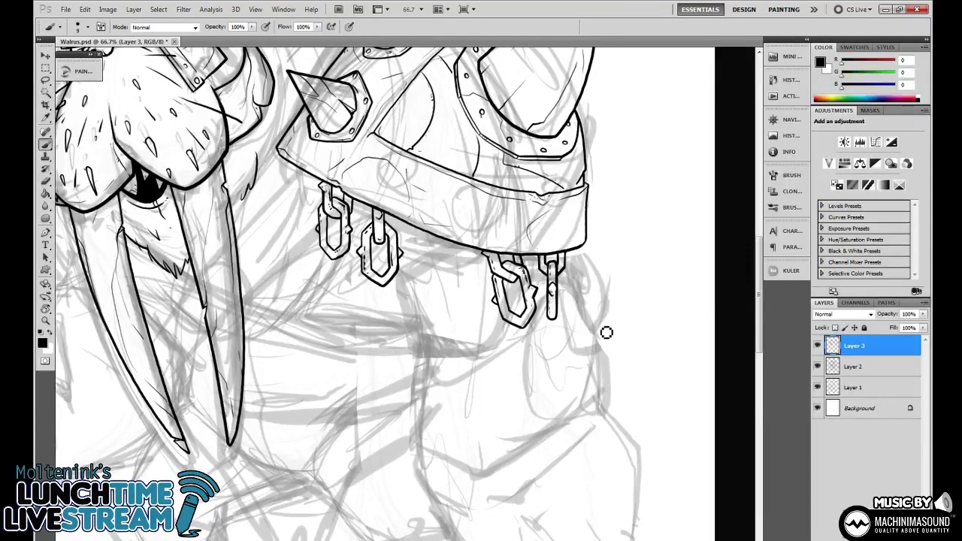
mouse_move(629, 273)
mouse_down()
mouse_move(594, 284)
mouse_move(621, 293)
mouse_up()
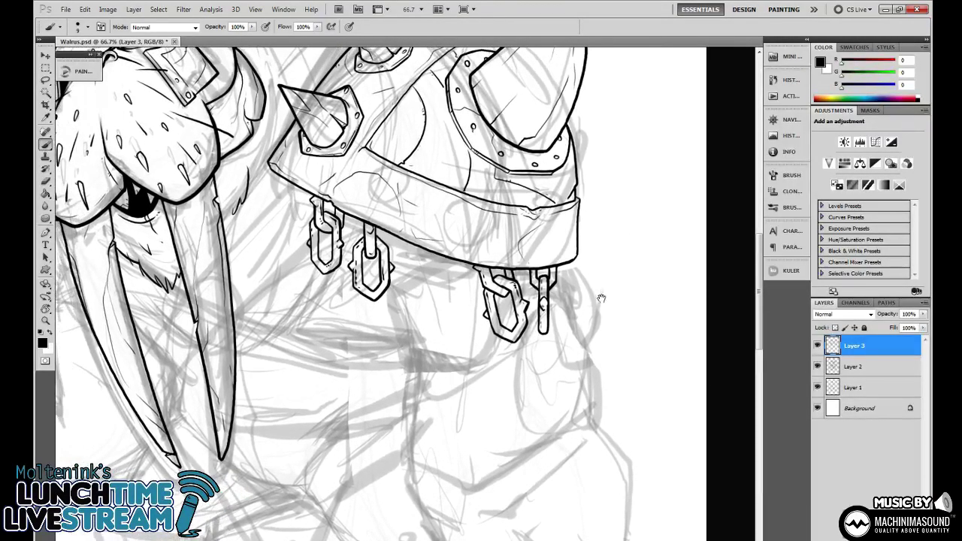
drag(595, 329, 611, 375)
key(ctrl+minus)
key(ctrl+minus)
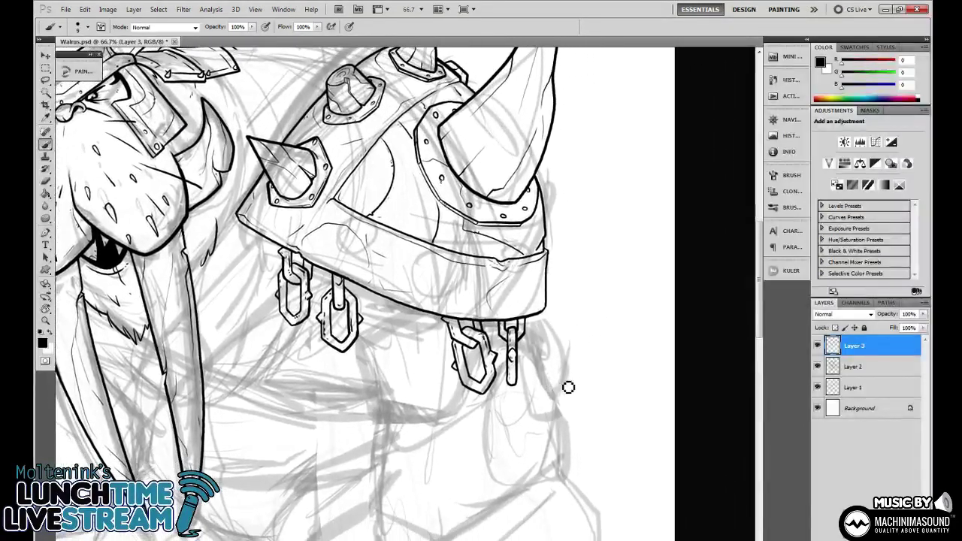
key(ctrl+minus)
key(ctrl+plus)
key(ctrl+plus)
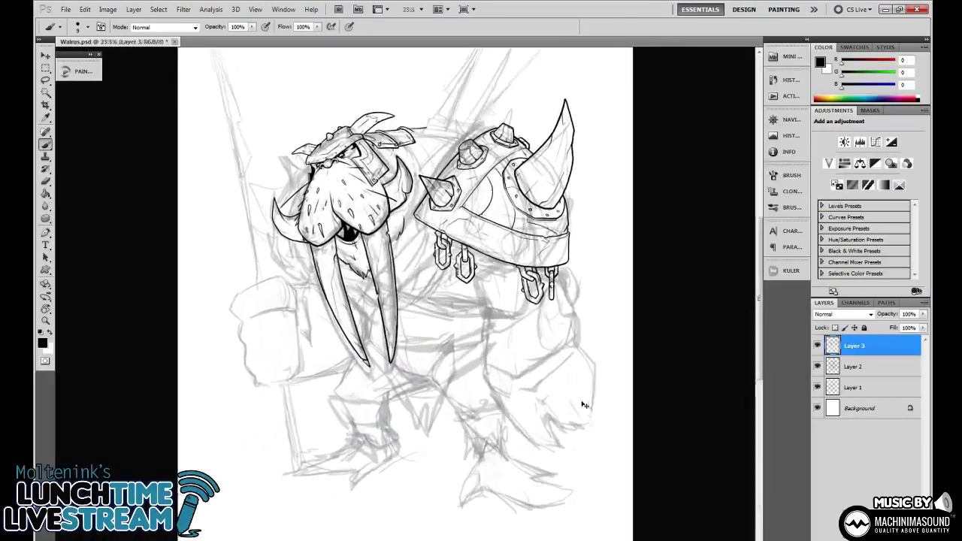
Inspect the inked shoulder armor's horn, spikes and lower band up close.
drag(554, 344, 528, 493)
key(ctrl+plus)
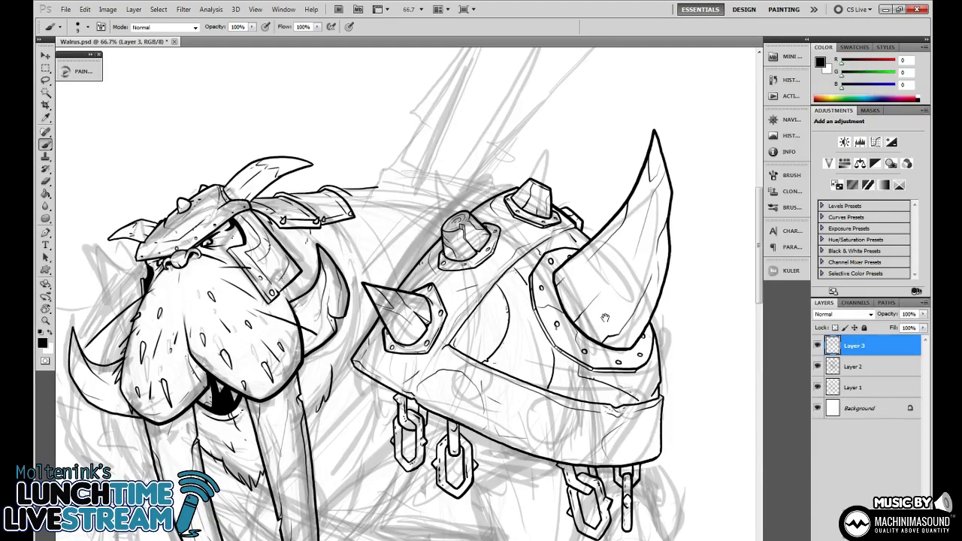
mouse_move(603, 323)
mouse_down()
mouse_move(554, 330)
mouse_move(606, 295)
mouse_up()
drag(621, 347, 578, 297)
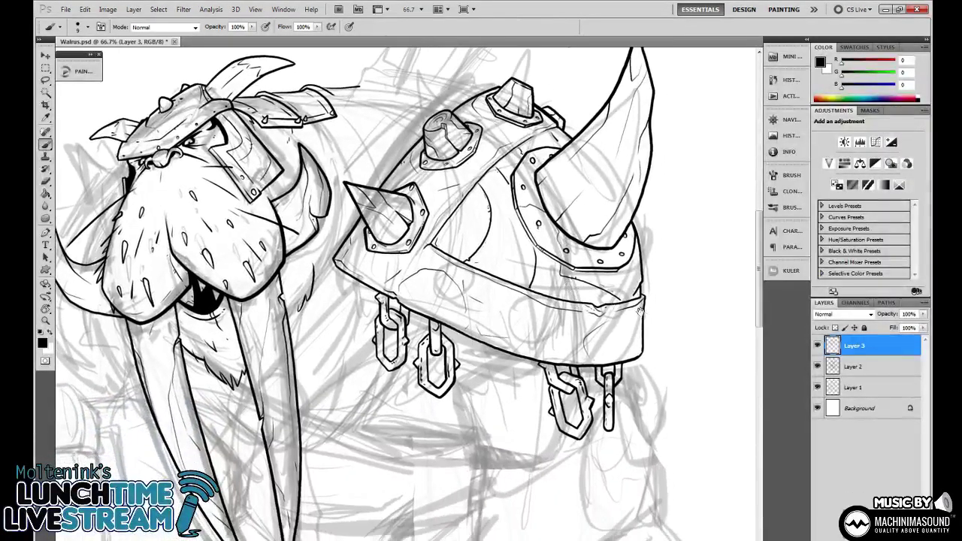
mouse_move(636, 332)
mouse_down()
mouse_move(606, 323)
mouse_move(595, 338)
mouse_move(593, 318)
mouse_up()
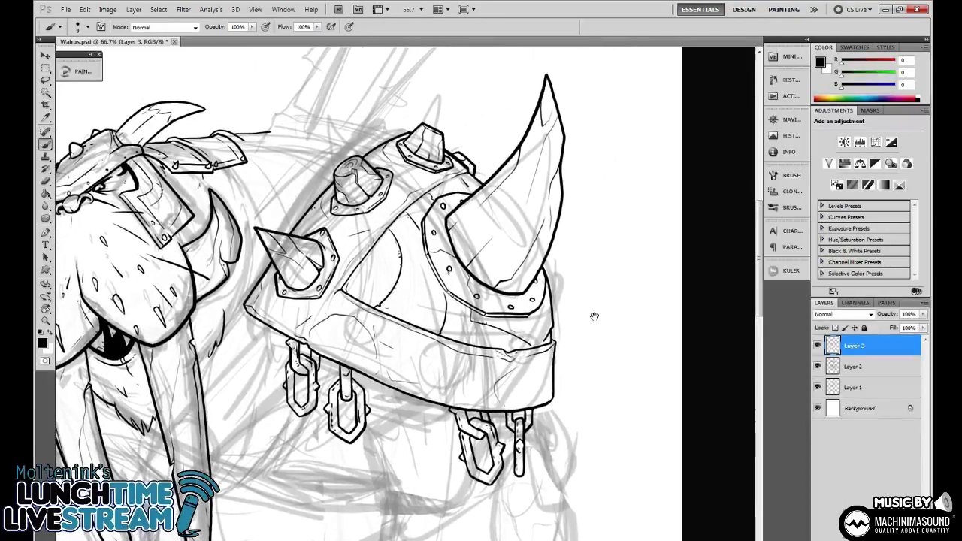
key(ctrl+plus)
key(ctrl+plus)
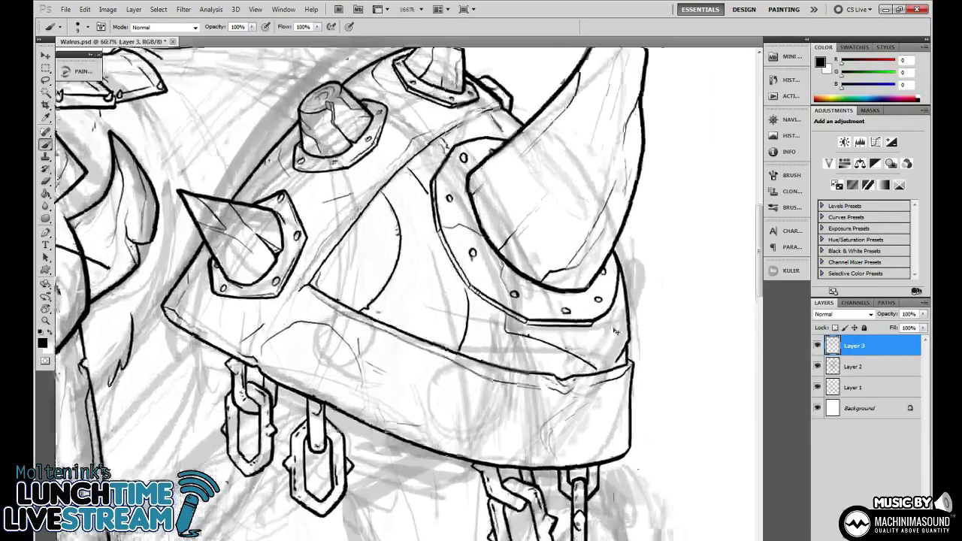
Thicken the shoulder armor's contour around the large horn, from the notch above the lower band up to the bracket behind the upper spike.
drag(752, 328, 515, 300)
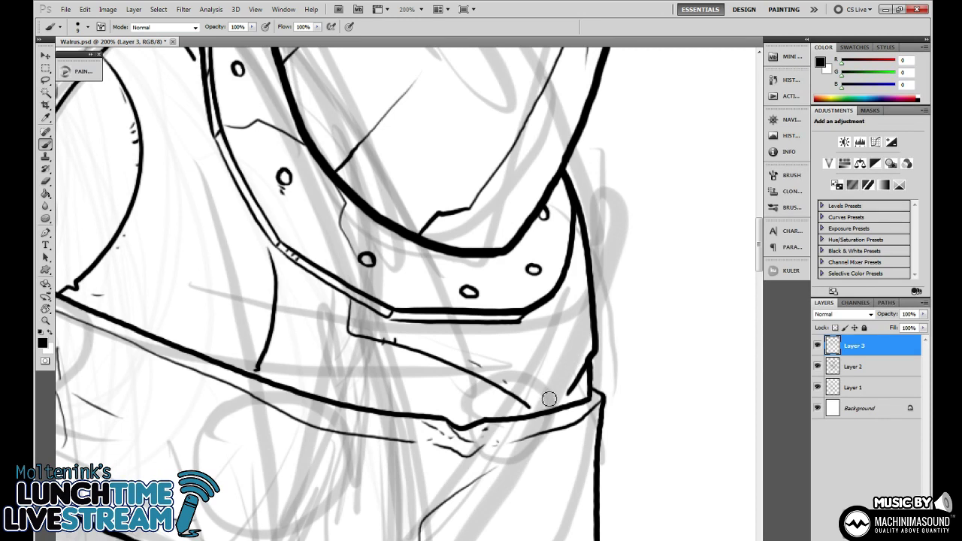
mouse_move(593, 359)
mouse_down()
mouse_move(556, 428)
mouse_move(553, 461)
mouse_move(557, 392)
mouse_up()
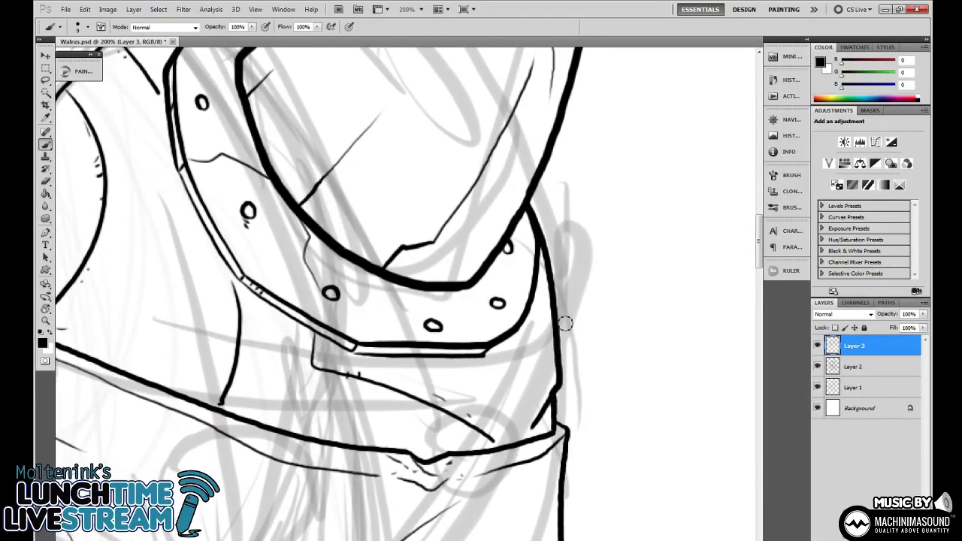
mouse_move(531, 209)
mouse_down()
mouse_move(530, 310)
mouse_move(481, 356)
mouse_move(350, 353)
mouse_move(240, 281)
mouse_move(378, 369)
mouse_move(331, 303)
mouse_move(308, 218)
mouse_up()
drag(385, 133, 339, 261)
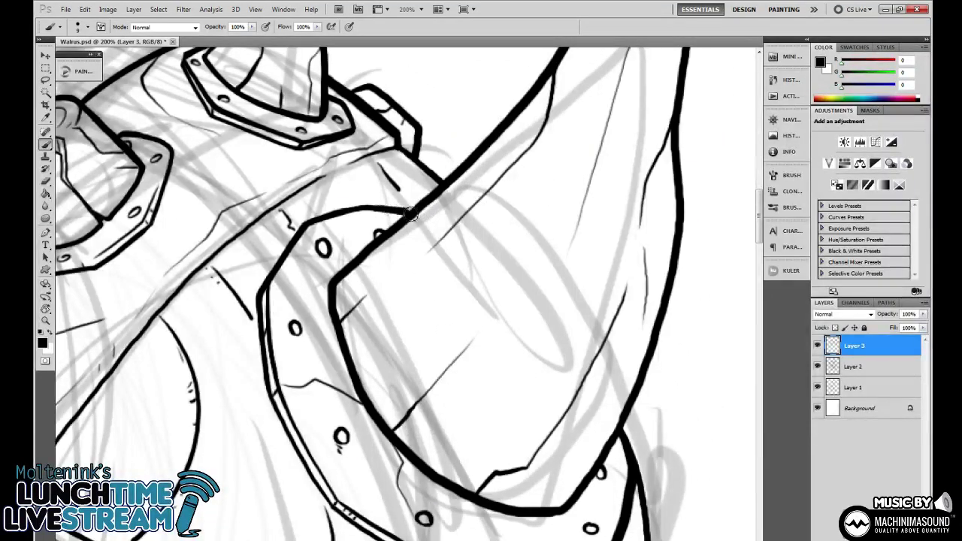
drag(448, 171, 444, 253)
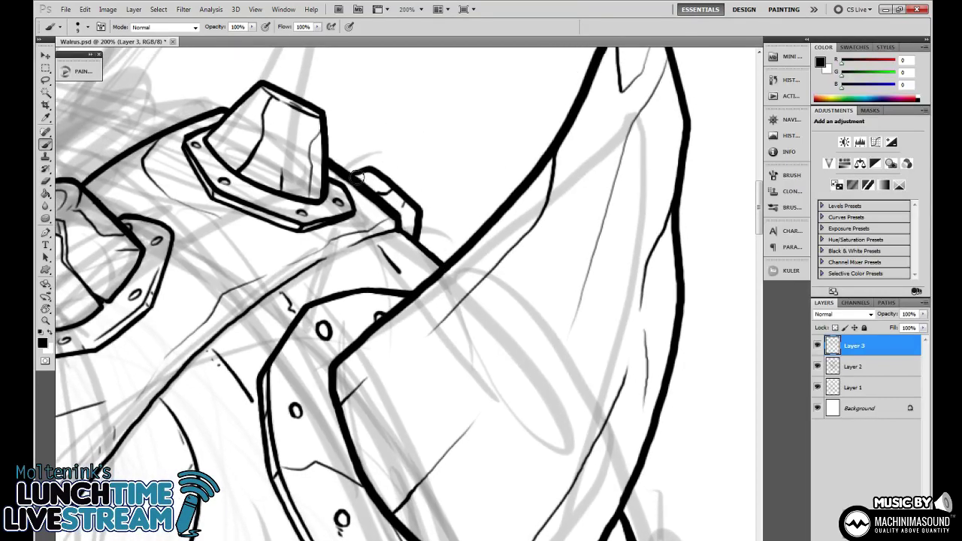
drag(364, 179, 350, 172)
Thicken the outer rim of the riveted plate around the large horn's base along its side and lower edges.
drag(464, 352, 481, 231)
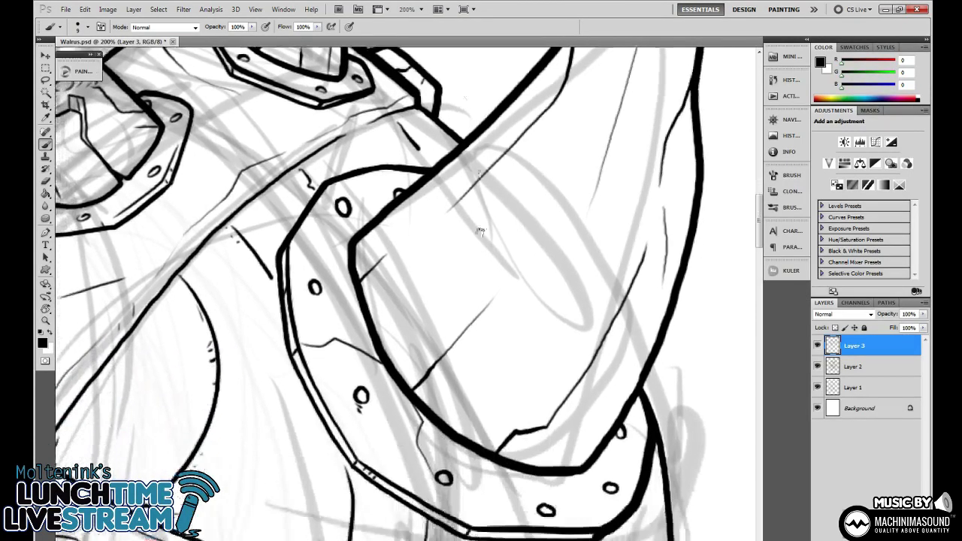
drag(499, 415, 464, 204)
drag(247, 100, 264, 162)
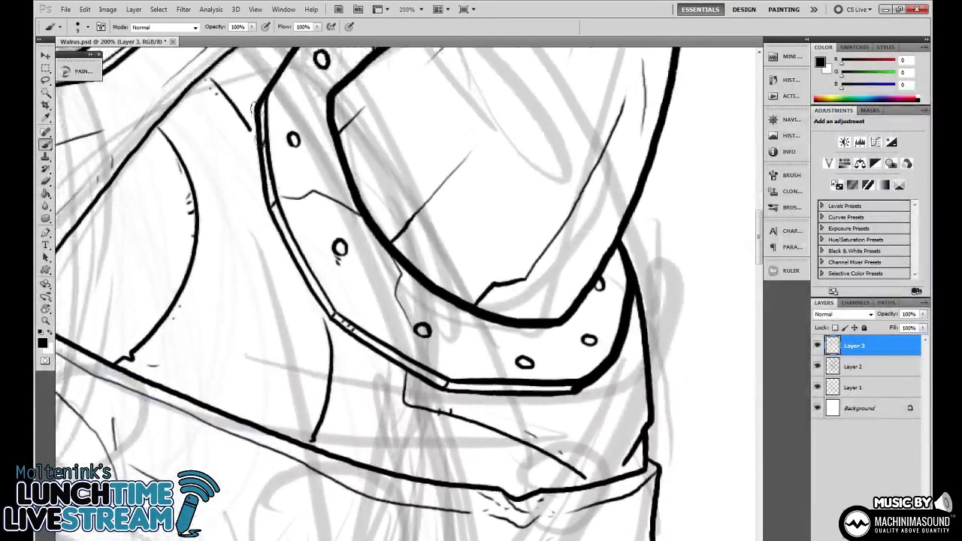
mouse_move(254, 116)
mouse_down()
mouse_move(270, 214)
mouse_move(321, 308)
mouse_move(444, 390)
mouse_up()
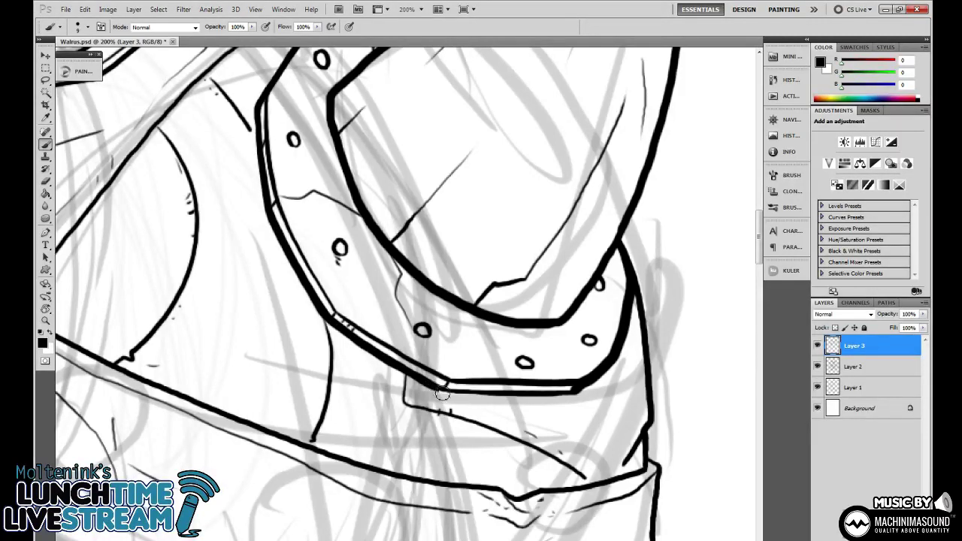
drag(475, 361, 443, 293)
key(r)
mouse_move(663, 340)
mouse_down()
mouse_move(674, 266)
mouse_move(563, 201)
mouse_up()
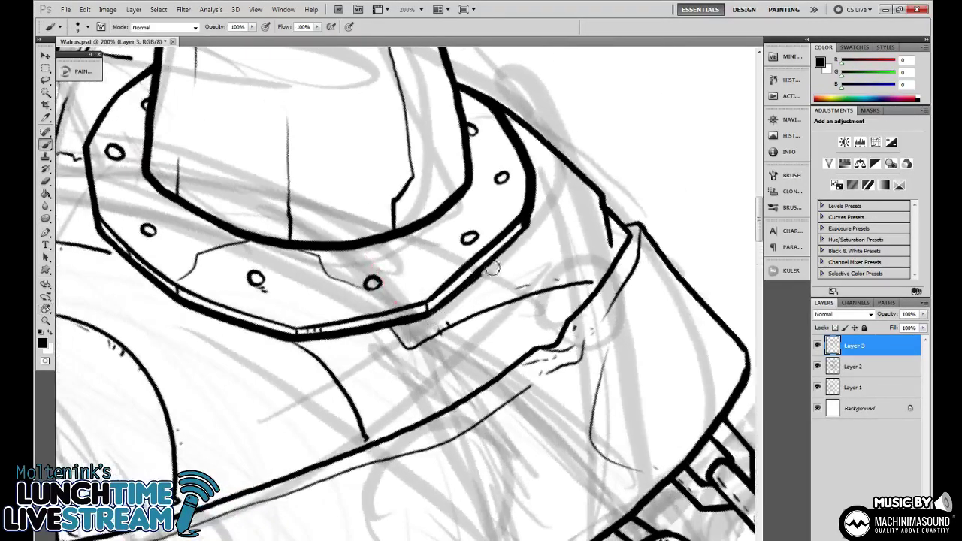
drag(645, 191, 575, 289)
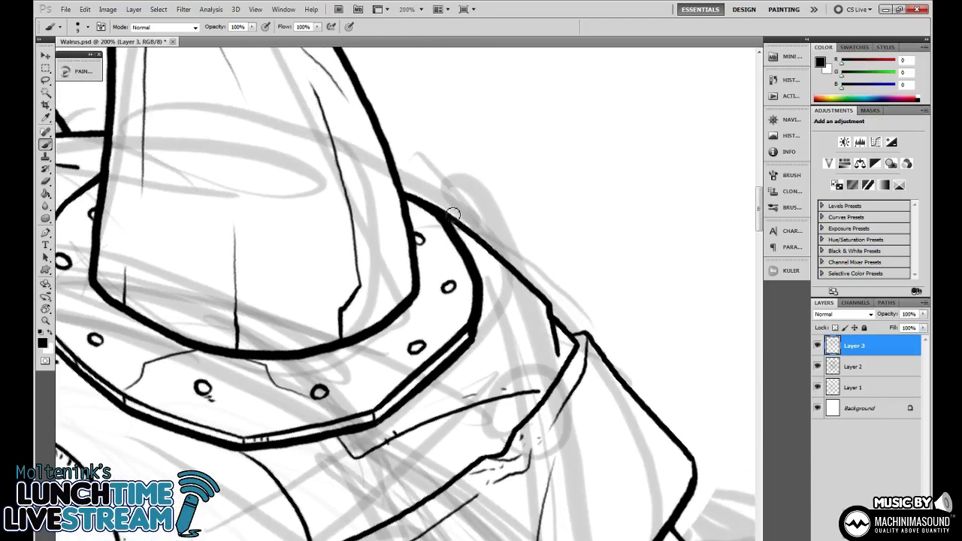
Thicken the shoulder armor's outer edge between the horn's base plate and the lower band, cleaning up the corner where they meet.
key(e)
mouse_move(454, 214)
mouse_down()
mouse_move(466, 226)
mouse_move(448, 207)
mouse_move(541, 299)
mouse_move(477, 249)
mouse_move(555, 310)
mouse_up()
key(b)
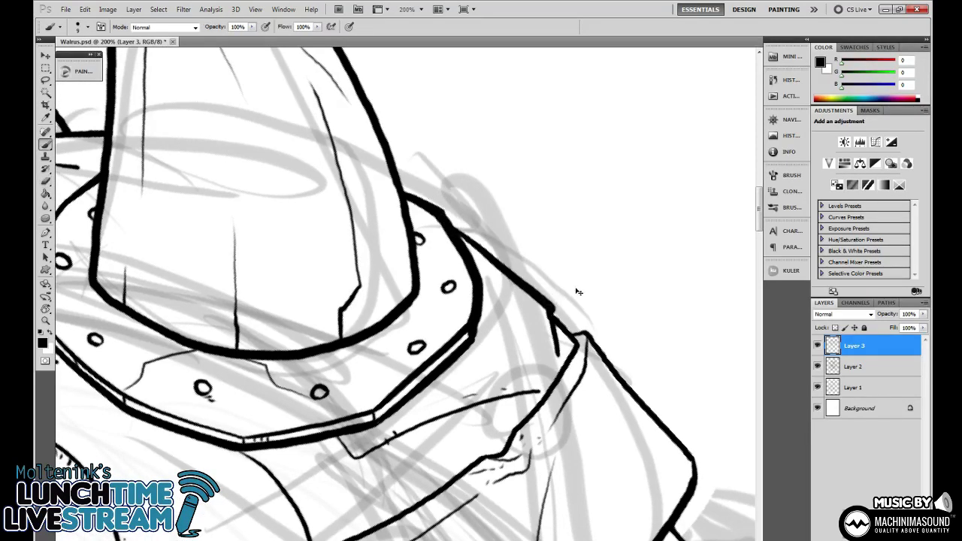
key(ctrl+minus)
key(r)
drag(604, 338, 556, 306)
key(ctrl+minus)
key(ctrl+minus)
key(ctrl+plus)
key(ctrl+plus)
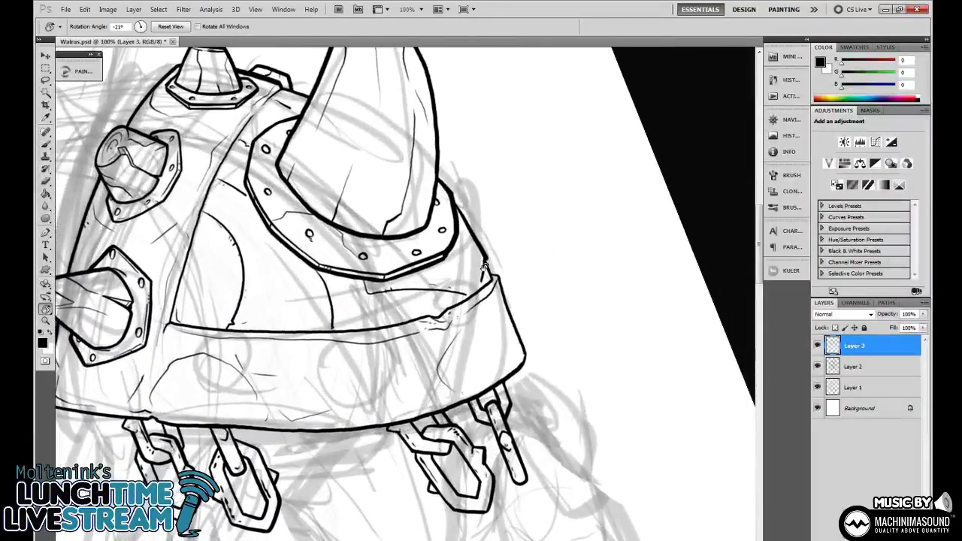
key(b)
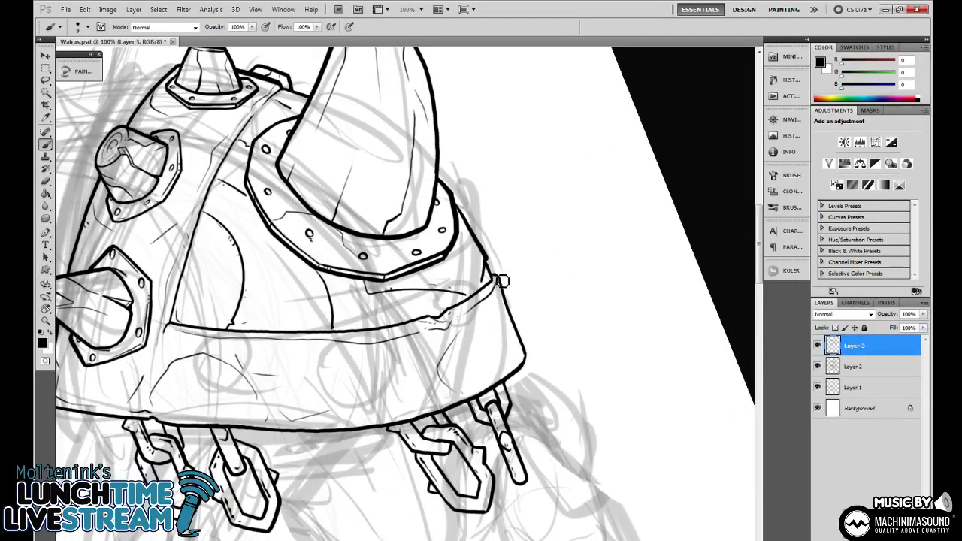
mouse_move(502, 281)
mouse_down()
mouse_move(529, 366)
mouse_move(605, 239)
mouse_up()
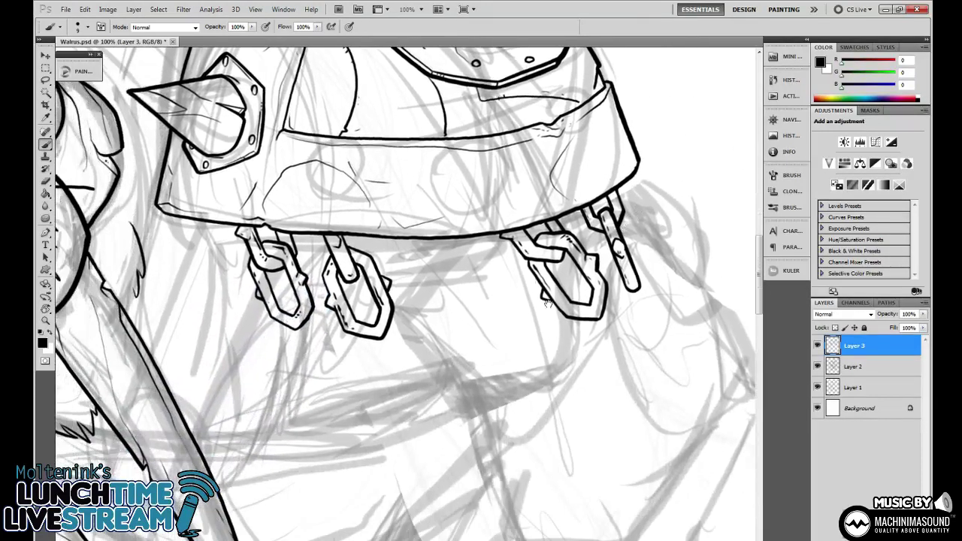
Examine the shoulder armor, chains and walrus head together at several view angles and zoom levels.
drag(548, 300, 290, 444)
drag(238, 386, 553, 398)
drag(444, 284, 496, 387)
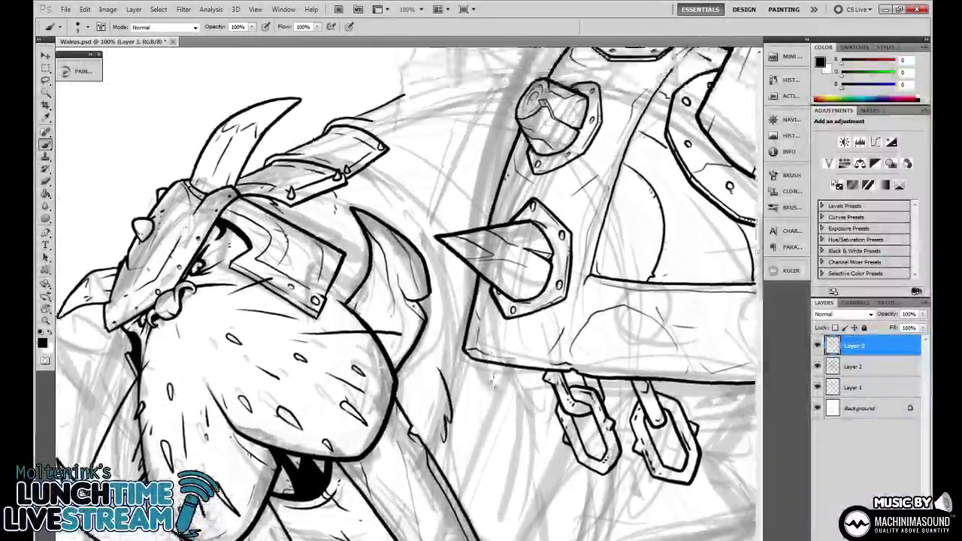
key(r)
drag(571, 272, 580, 353)
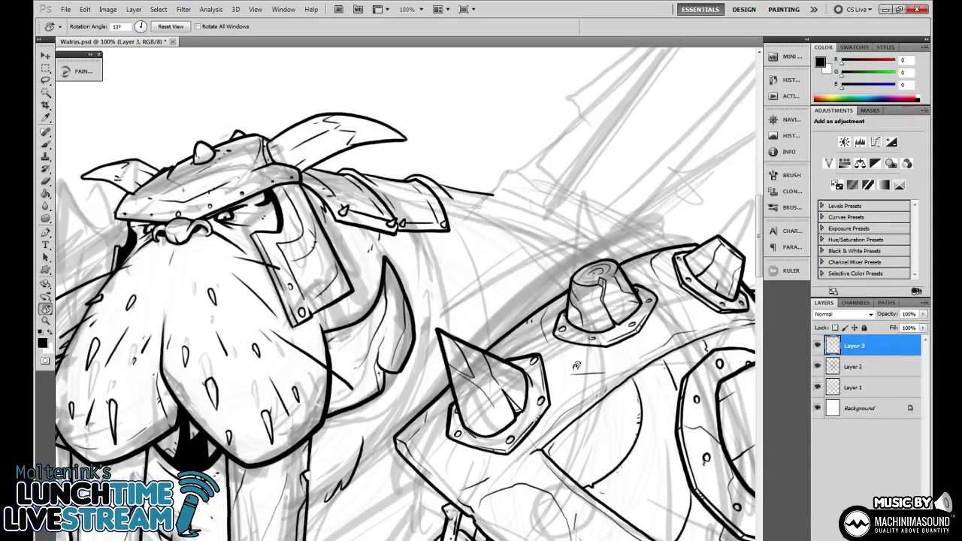
drag(597, 300, 659, 145)
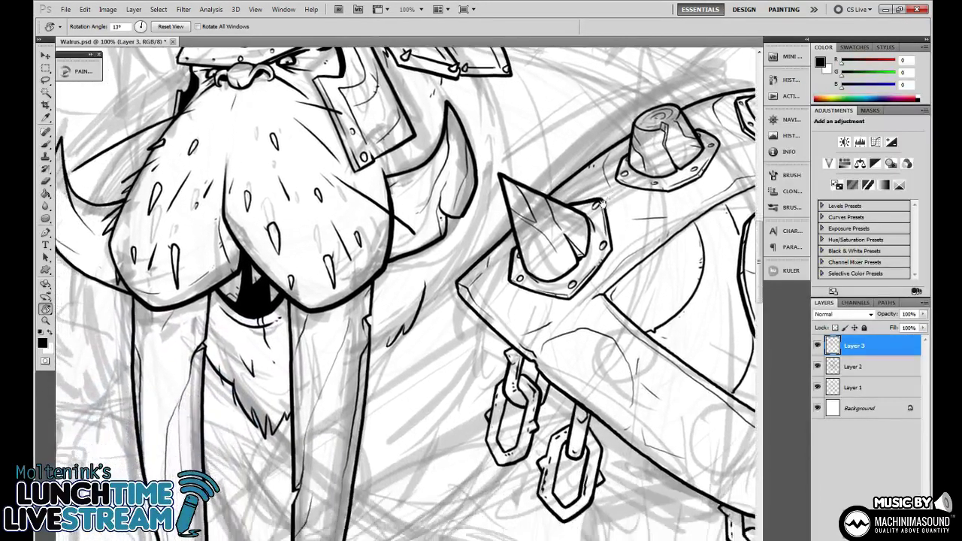
key(ctrl+minus)
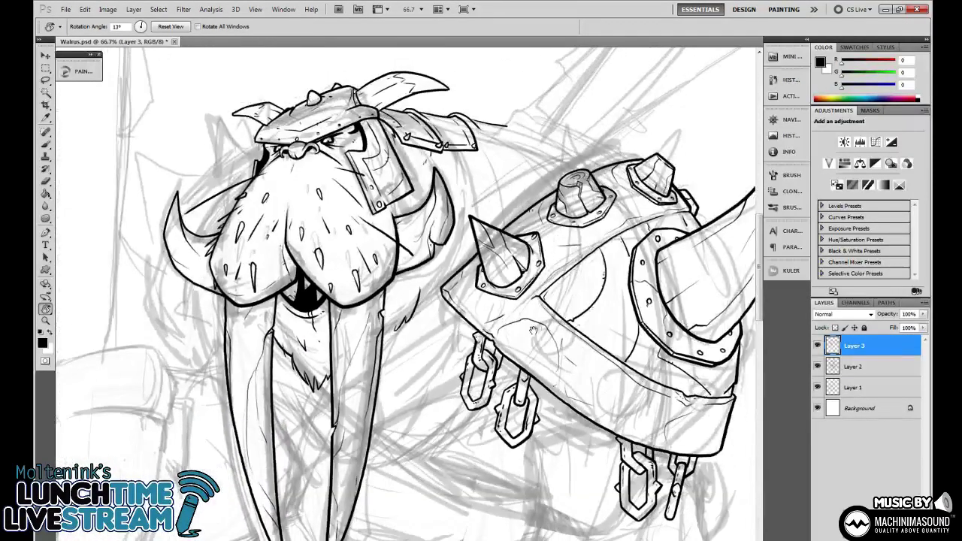
drag(517, 367, 613, 242)
drag(668, 61, 515, 275)
Ink a third overlapping plate behind the helmet with a straight lower edge and a raised curved end rim, erasing the protruding line.
key(b)
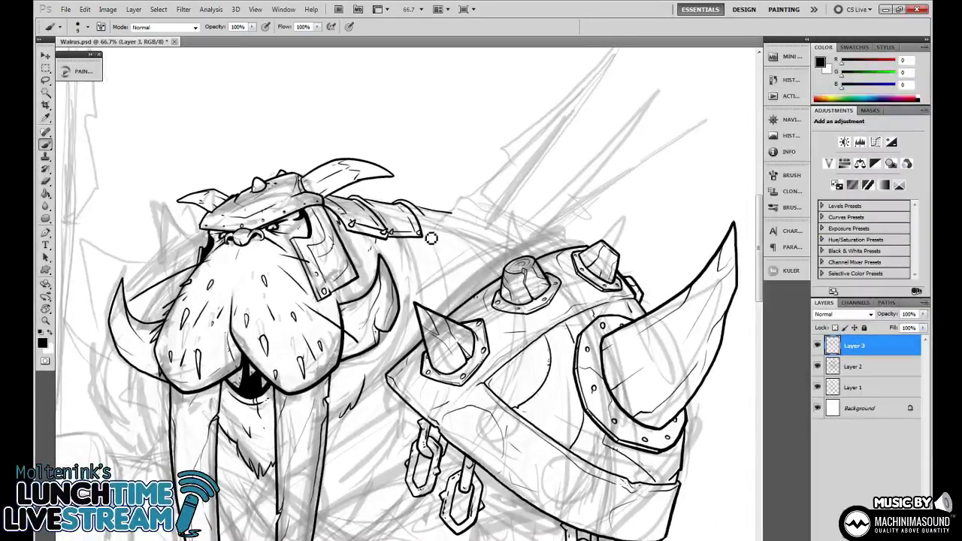
drag(445, 240, 461, 239)
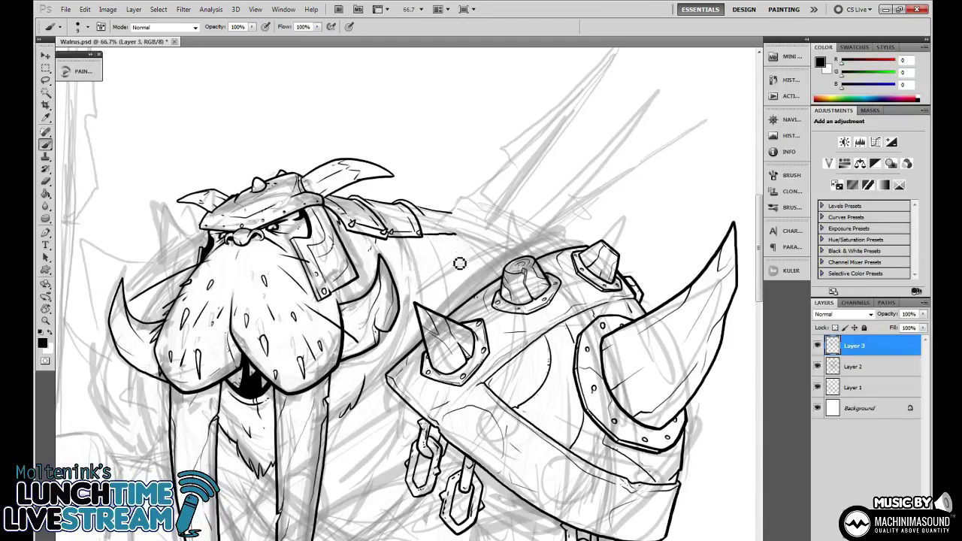
key(ctrl+plus)
key(ctrl+plus)
key(ctrl+plus)
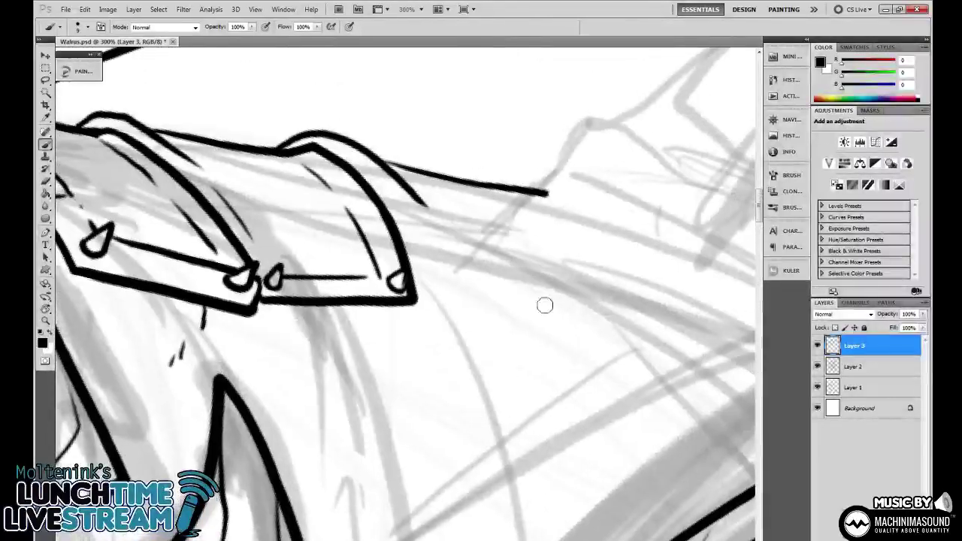
mouse_move(415, 291)
mouse_down()
mouse_move(583, 292)
mouse_move(418, 284)
mouse_up()
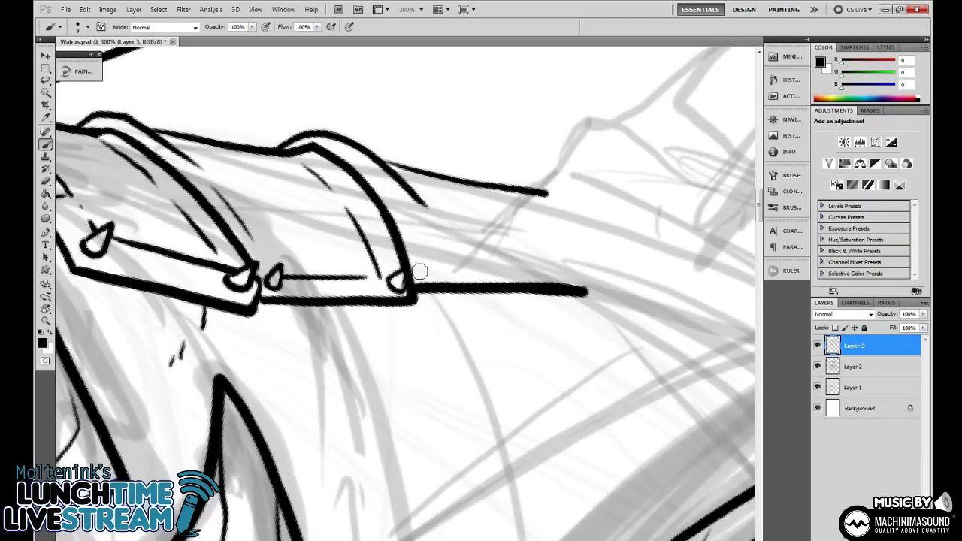
drag(519, 192, 557, 238)
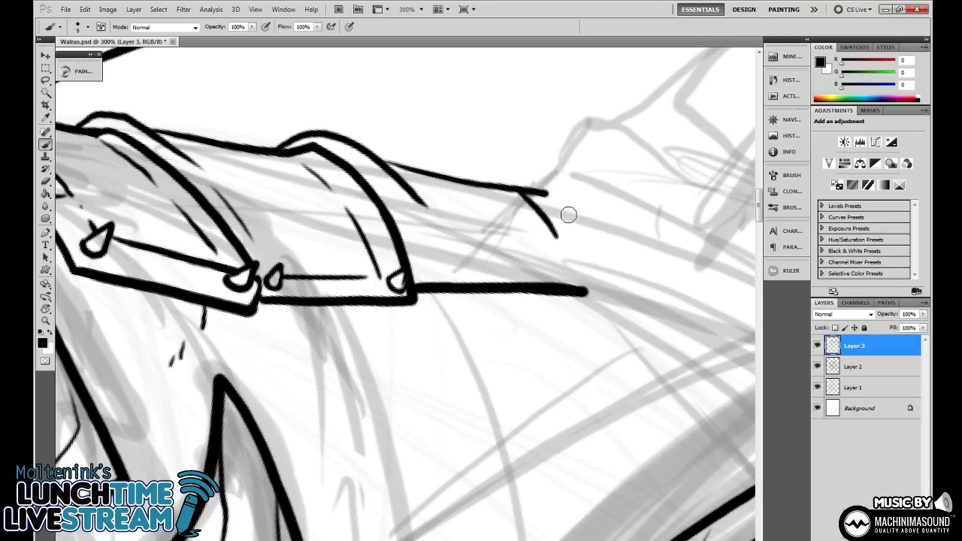
drag(547, 197, 519, 174)
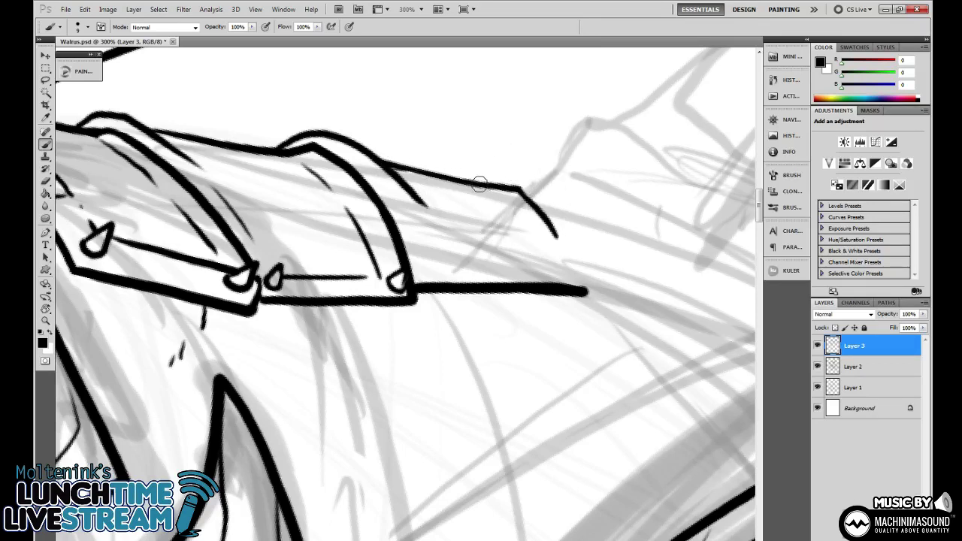
mouse_move(478, 184)
mouse_down()
mouse_move(531, 172)
mouse_move(576, 217)
mouse_move(591, 285)
mouse_move(582, 292)
mouse_up()
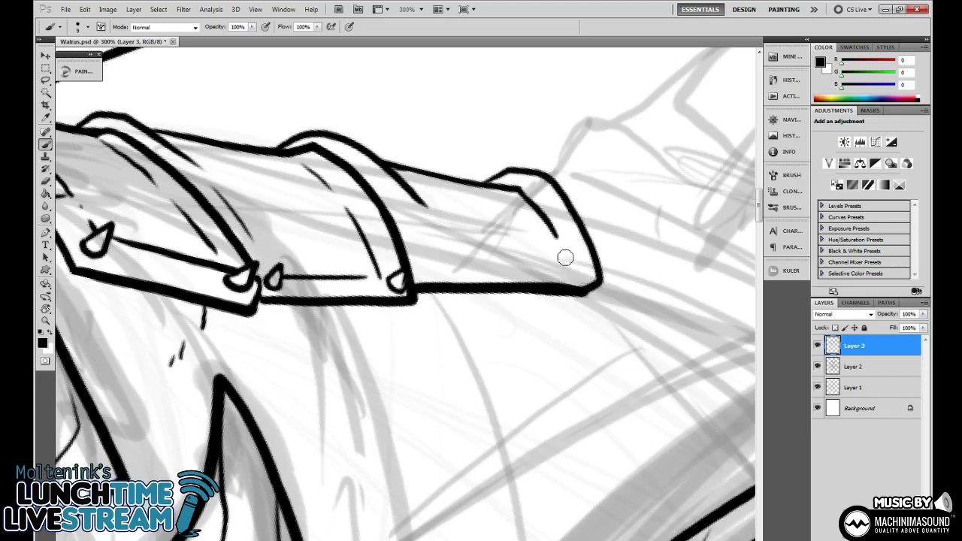
Add small studs at the third plate's lower corners and short detail lines across the plates and their rims.
drag(565, 258, 575, 285)
mouse_move(443, 237)
mouse_down()
mouse_move(454, 263)
mouse_move(518, 265)
mouse_up()
mouse_move(423, 265)
mouse_down()
mouse_move(442, 264)
mouse_move(425, 270)
mouse_up()
mouse_move(600, 259)
mouse_down()
mouse_move(586, 275)
mouse_move(610, 263)
mouse_move(575, 264)
mouse_move(610, 257)
mouse_move(596, 278)
mouse_up()
mouse_move(561, 238)
mouse_down()
mouse_move(577, 234)
mouse_move(570, 212)
mouse_up()
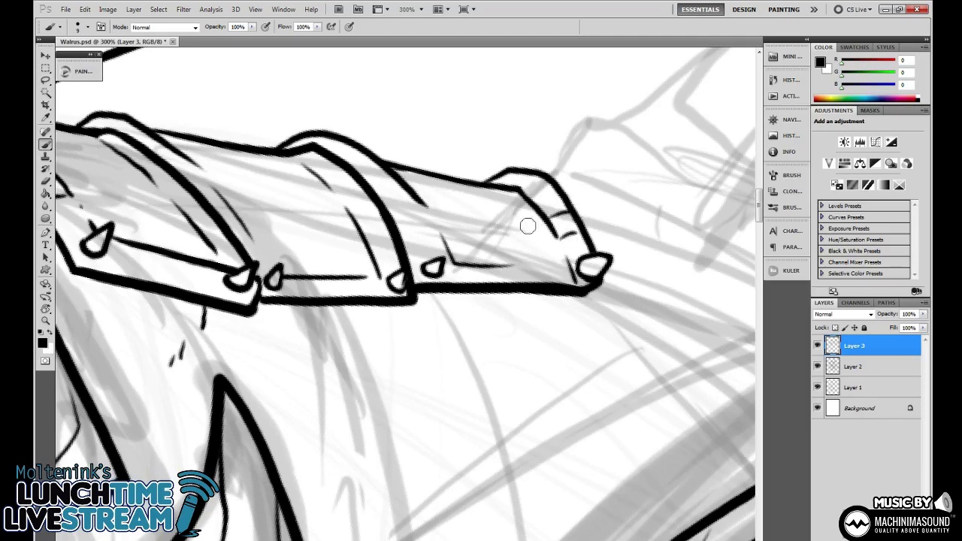
drag(423, 205, 395, 214)
drag(319, 185, 425, 203)
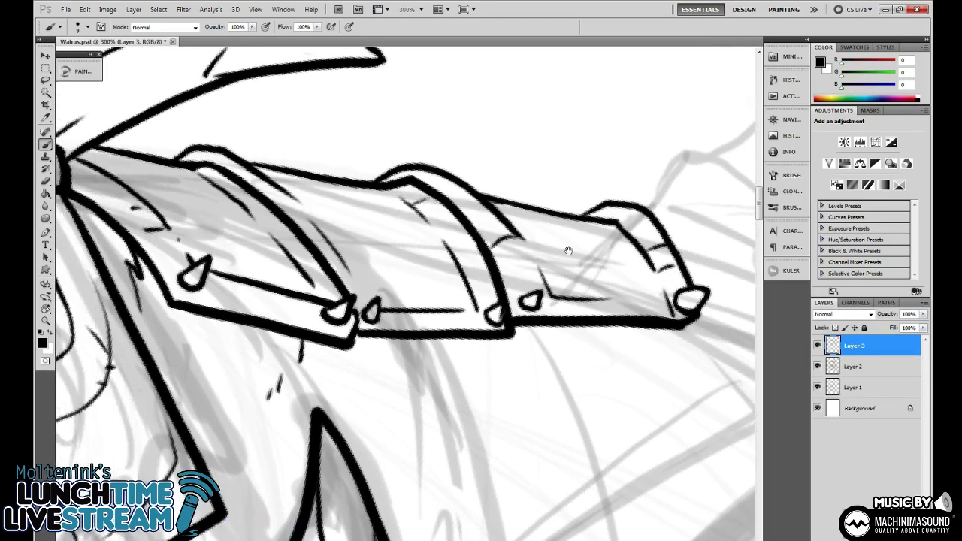
Ink the large curved back plate rising behind the spiked shoulder armor and erase the stud line where it overlaps the helmet plates.
drag(569, 251, 544, 158)
drag(519, 269, 614, 255)
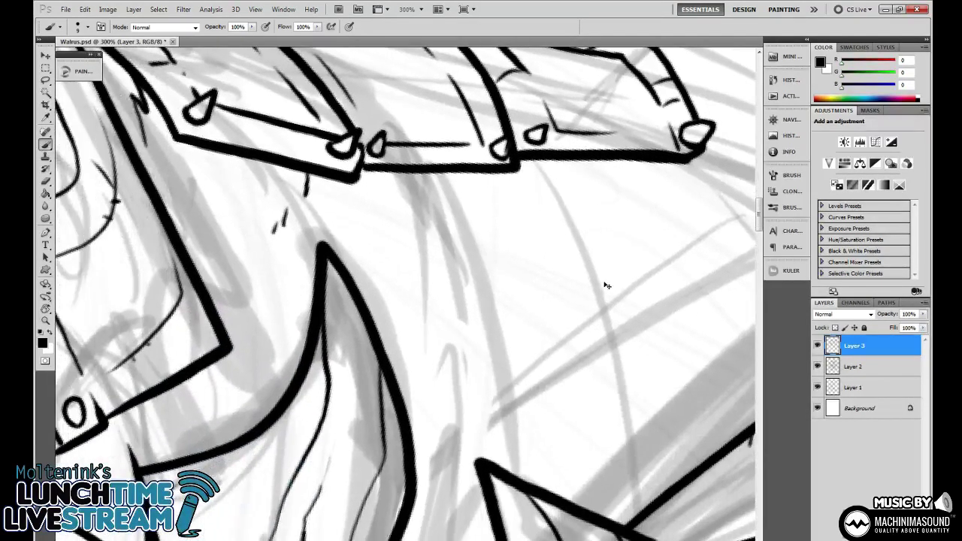
key(ctrl+1)
drag(489, 326, 521, 294)
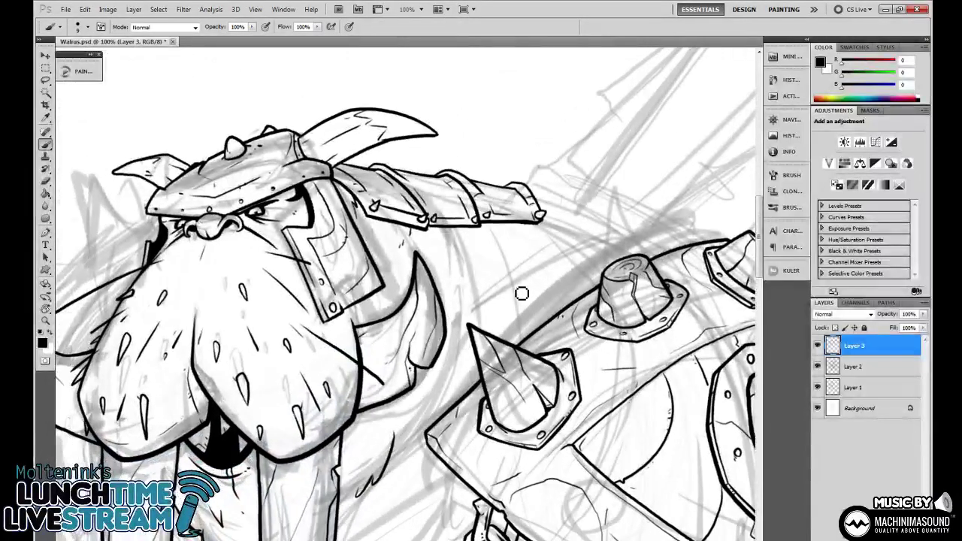
mouse_move(565, 392)
mouse_down()
mouse_move(580, 248)
mouse_move(456, 351)
mouse_move(360, 315)
mouse_move(422, 371)
mouse_up()
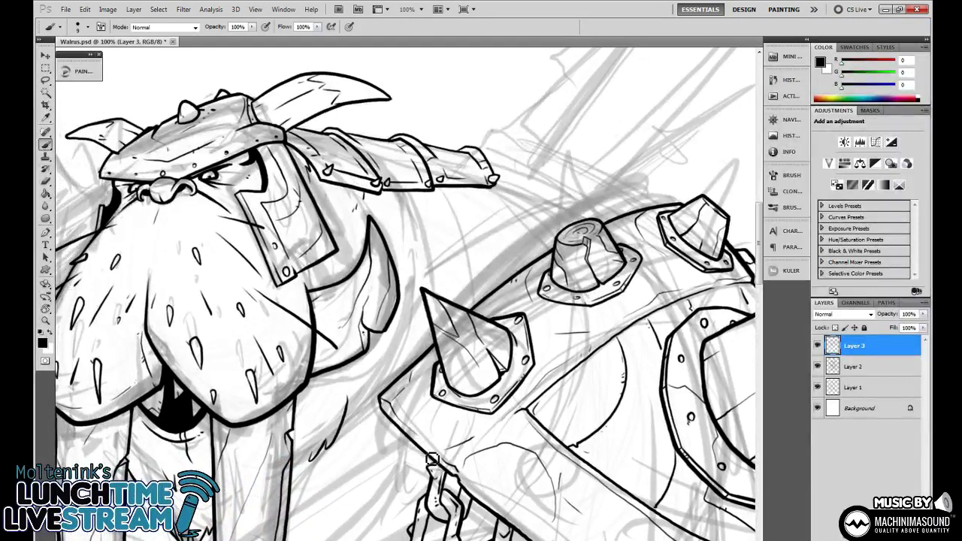
mouse_move(432, 459)
mouse_down()
mouse_move(369, 430)
mouse_move(367, 392)
mouse_move(498, 162)
mouse_move(545, 141)
mouse_move(615, 163)
mouse_move(684, 203)
mouse_move(645, 209)
mouse_up()
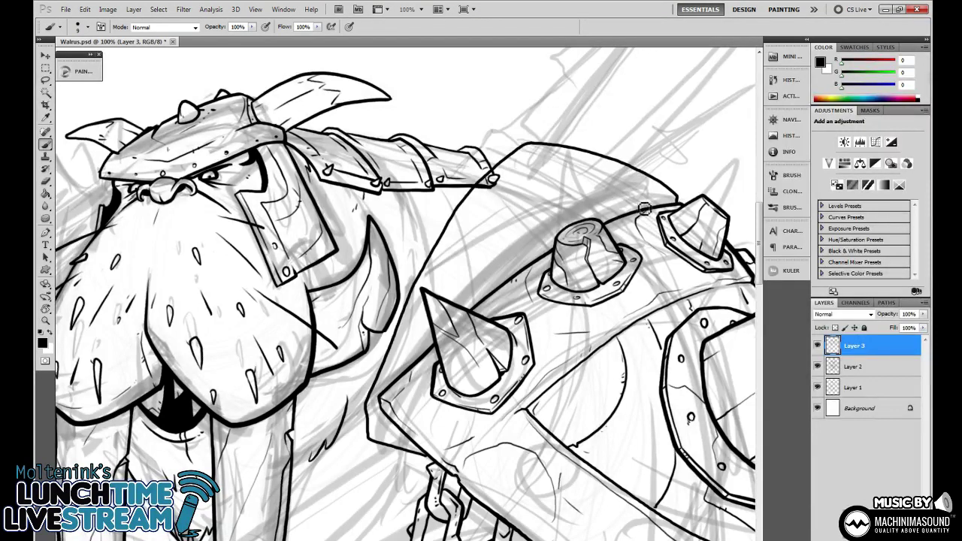
key(e)
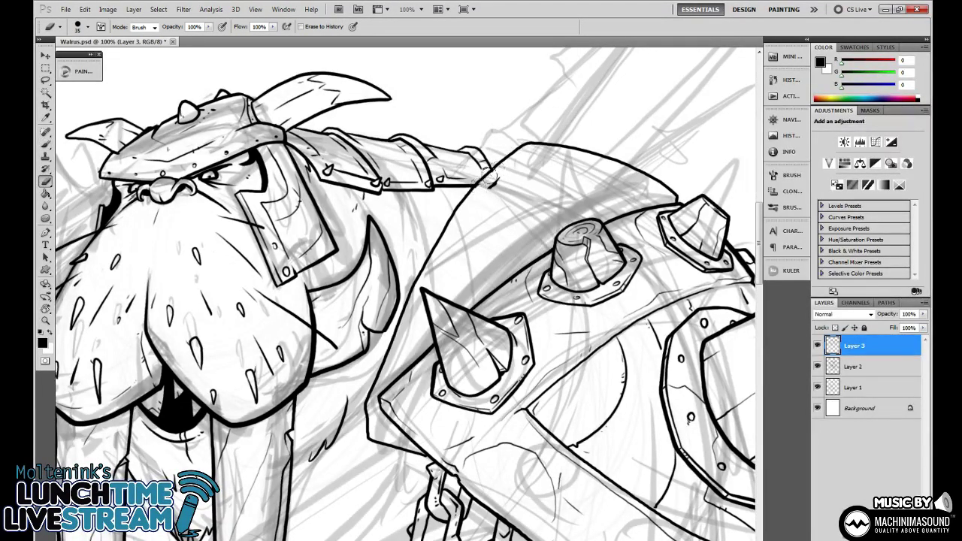
key(b)
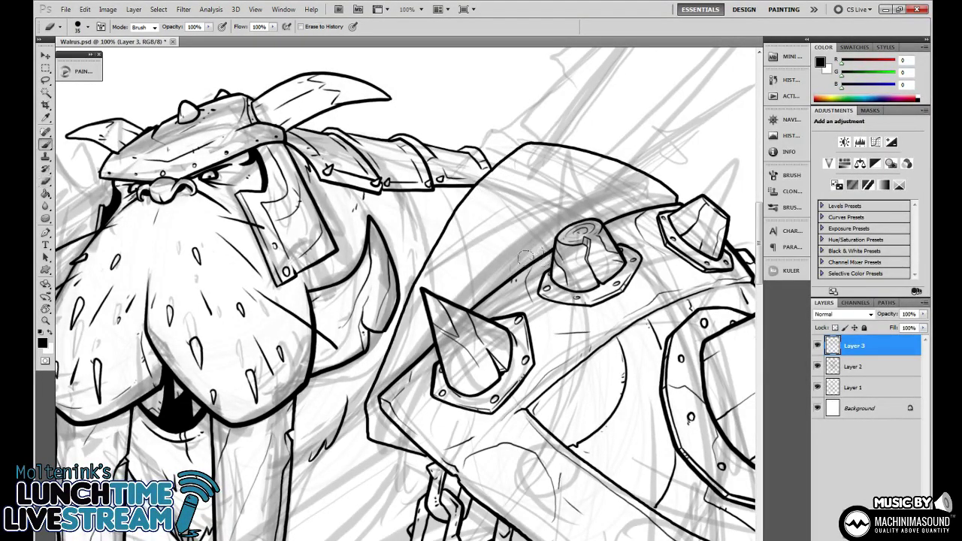
Ink a curved inner seam across the back plate, rework its upper edge toward the upper spike, and add a parallel rim line.
mouse_move(490, 295)
mouse_down()
mouse_move(546, 203)
mouse_move(597, 154)
mouse_up()
mouse_move(598, 154)
mouse_down()
mouse_move(534, 239)
mouse_move(596, 262)
mouse_up()
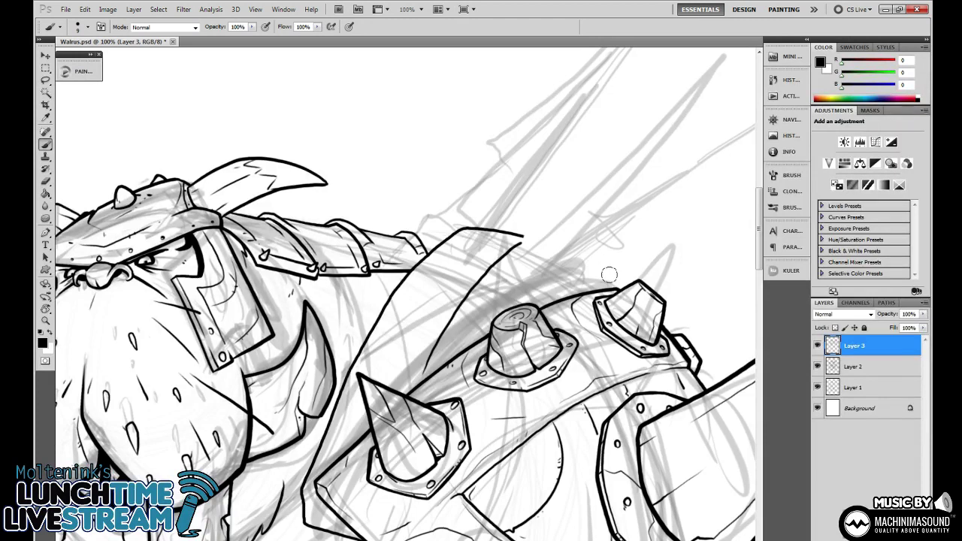
drag(530, 248, 615, 290)
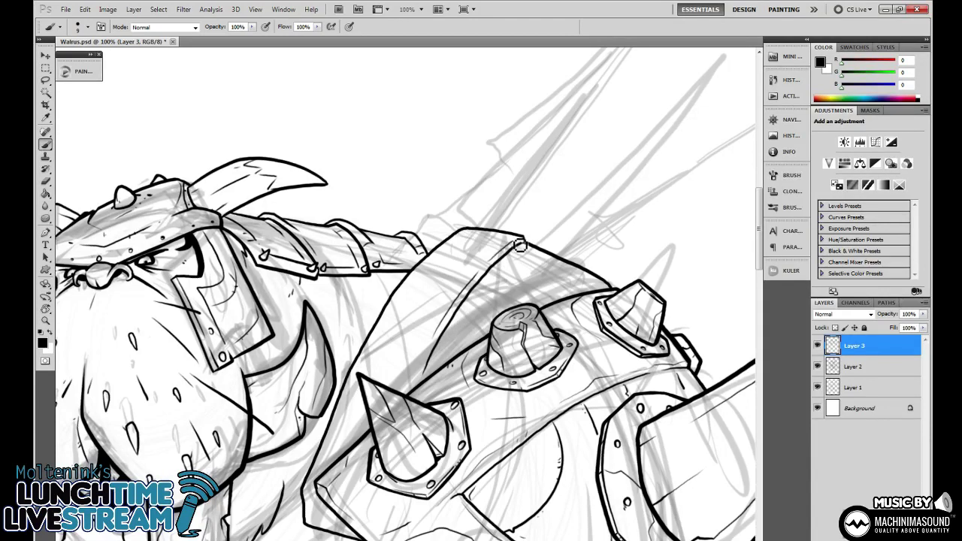
drag(460, 327, 492, 283)
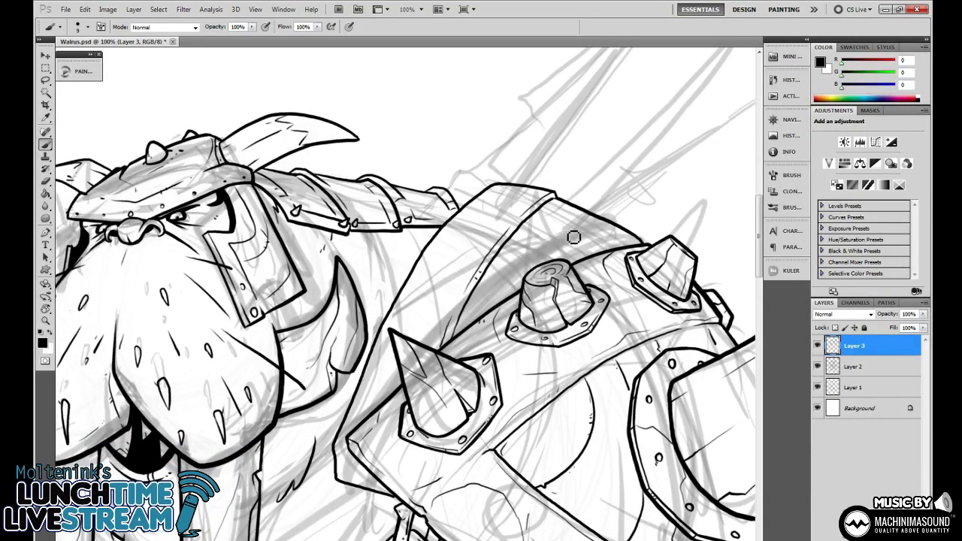
Ink a thin, irregular detail line across the front section of the back plate, beside its curved seam.
mouse_move(583, 264)
mouse_down()
mouse_move(574, 259)
mouse_move(581, 212)
mouse_up()
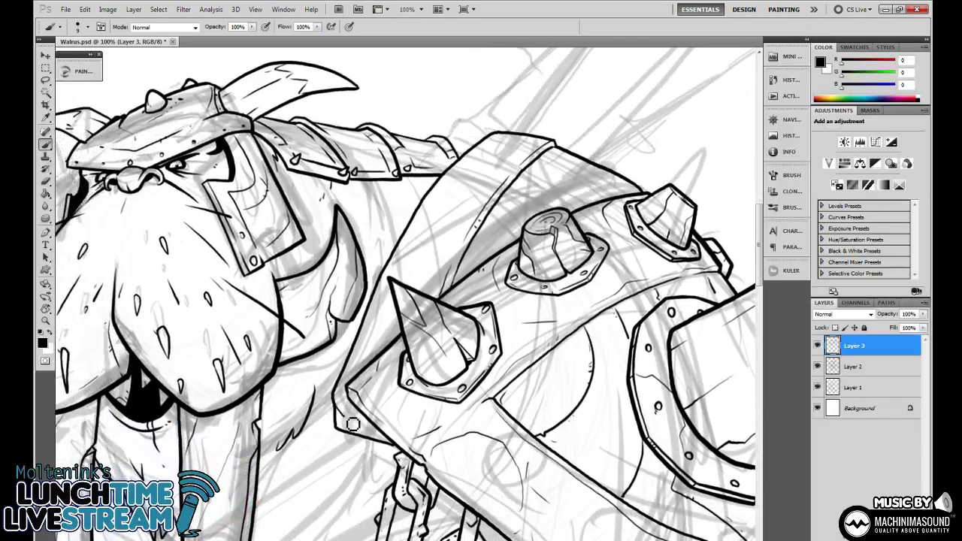
drag(589, 132, 536, 166)
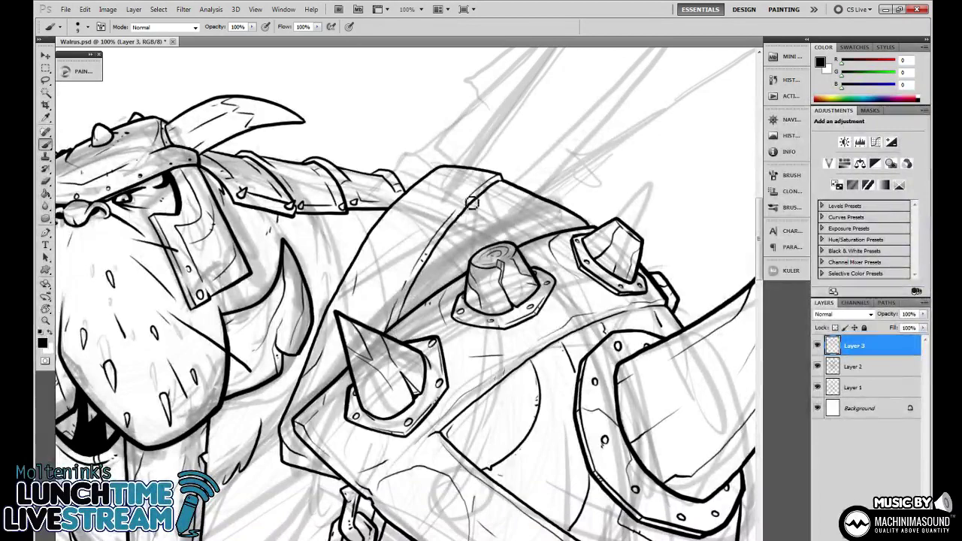
drag(386, 230, 426, 216)
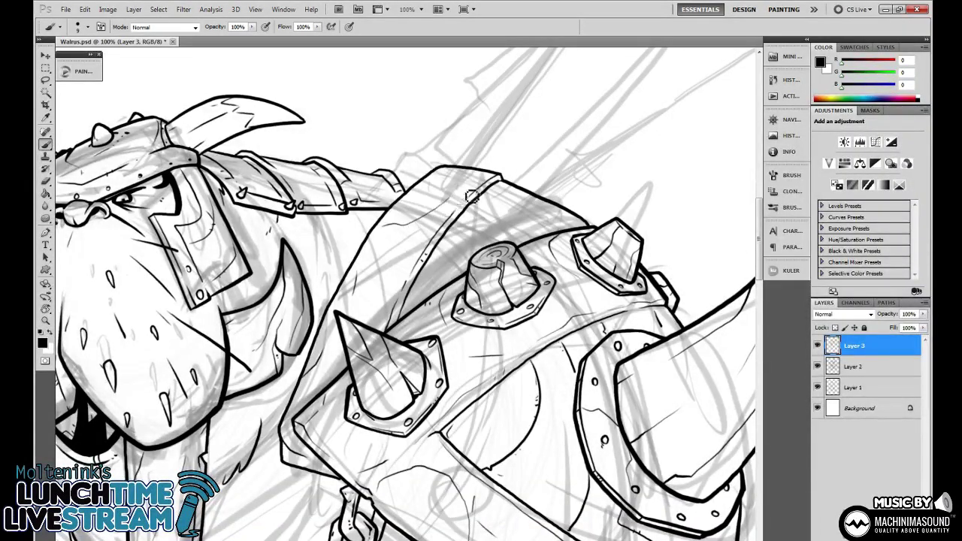
drag(588, 203, 543, 201)
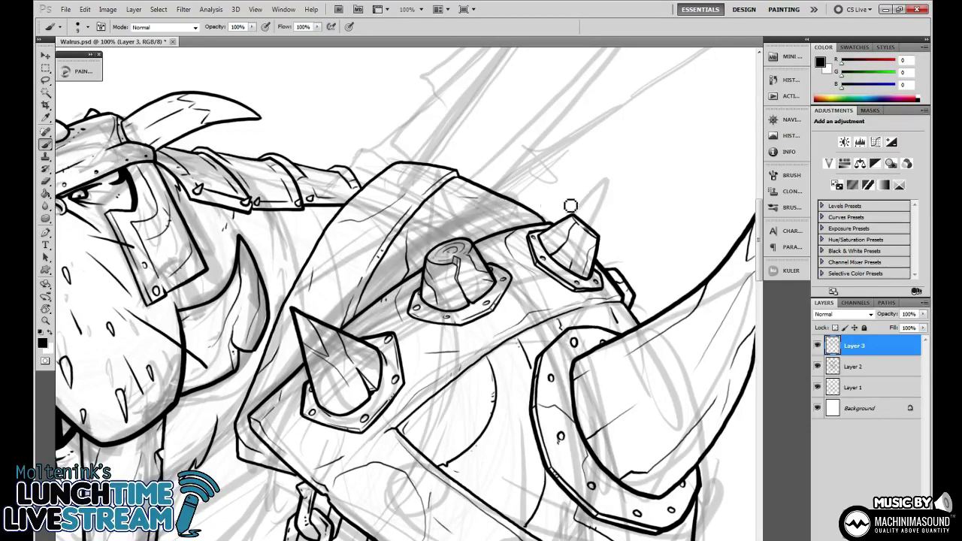
drag(580, 235, 597, 185)
drag(579, 370, 594, 352)
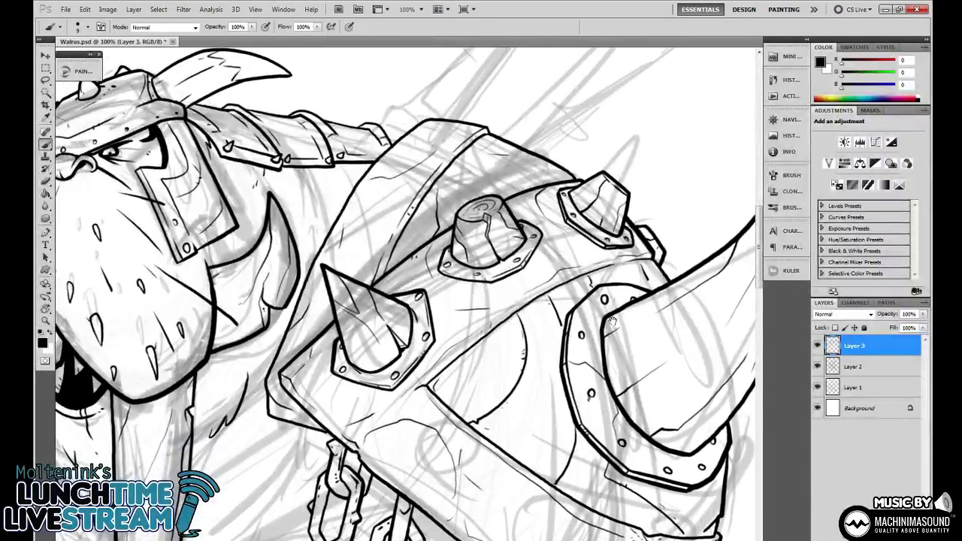
drag(575, 169, 540, 208)
drag(508, 456, 539, 392)
Add small detail strokes to the end rim of the last helmet plate and just below the plates' lower edge.
key(ctrl+minus)
key(ctrl+minus)
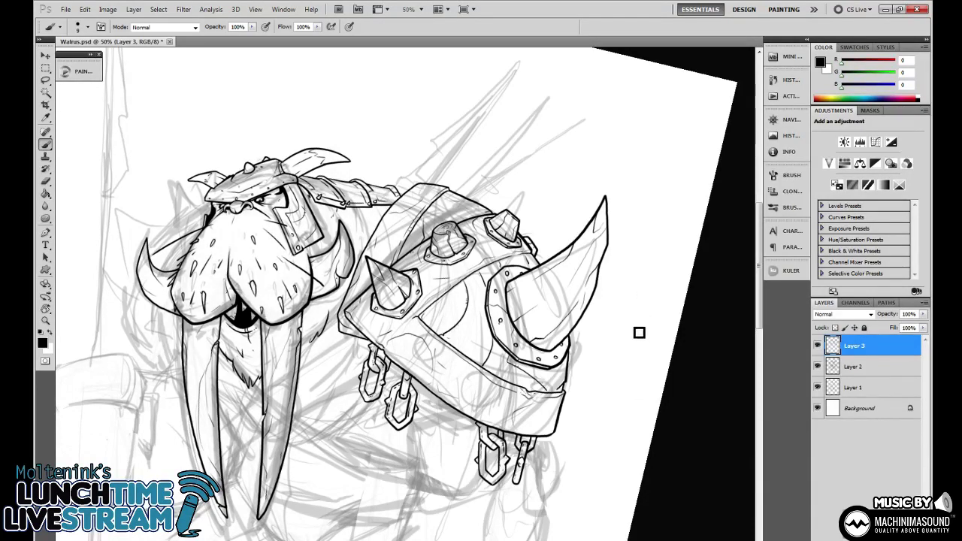
drag(674, 323, 684, 285)
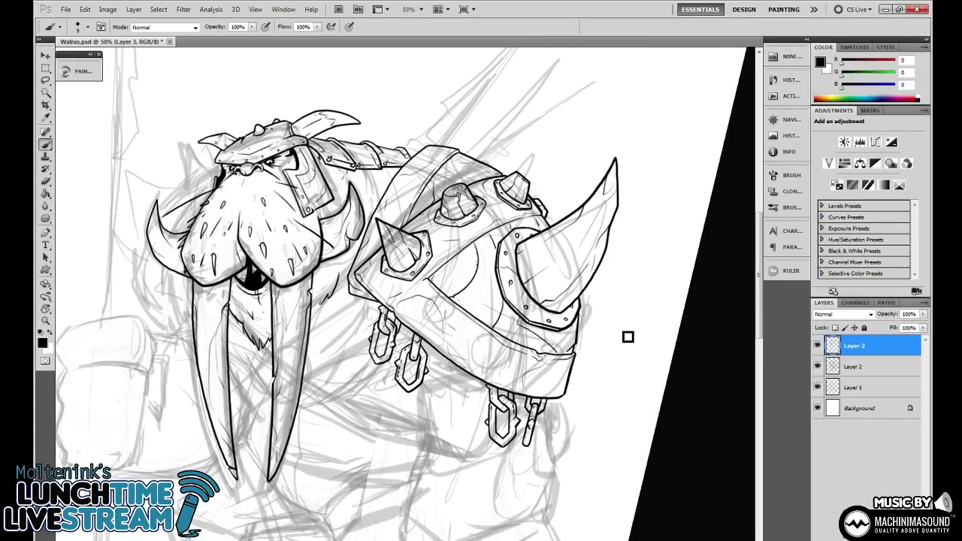
drag(500, 190, 548, 251)
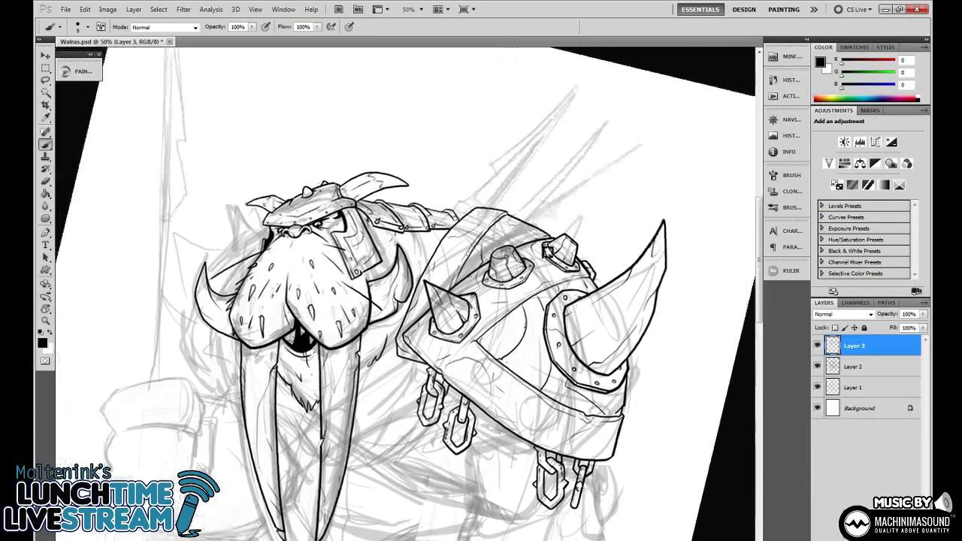
key(ctrl+plus)
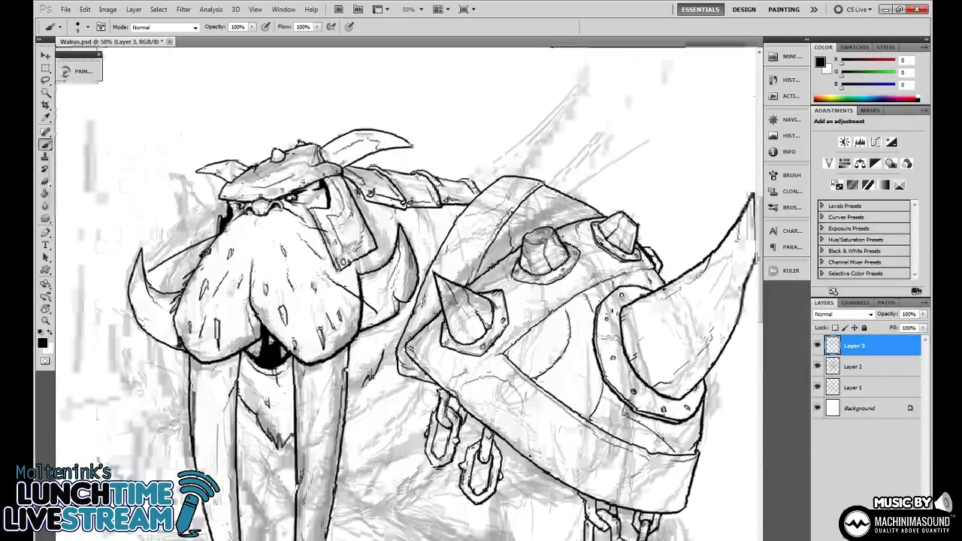
key(ctrl+plus)
key(ctrl+plus)
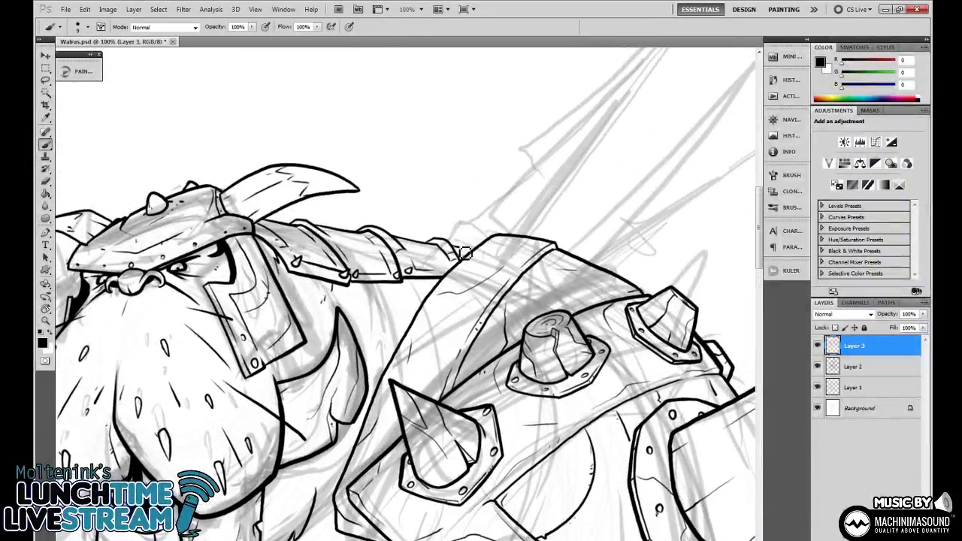
drag(456, 248, 471, 252)
mouse_move(395, 315)
mouse_down()
mouse_move(481, 188)
mouse_move(482, 220)
mouse_up()
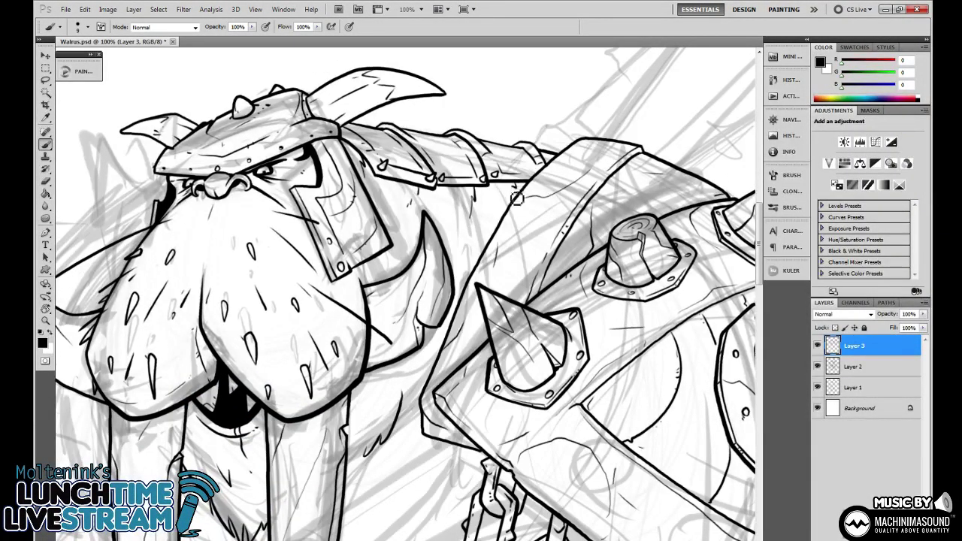
Ink an angular ring with outer and inner outlines below the chin fur, between the tusks, redrawing its first outer curve.
drag(410, 414, 421, 329)
drag(404, 458, 457, 349)
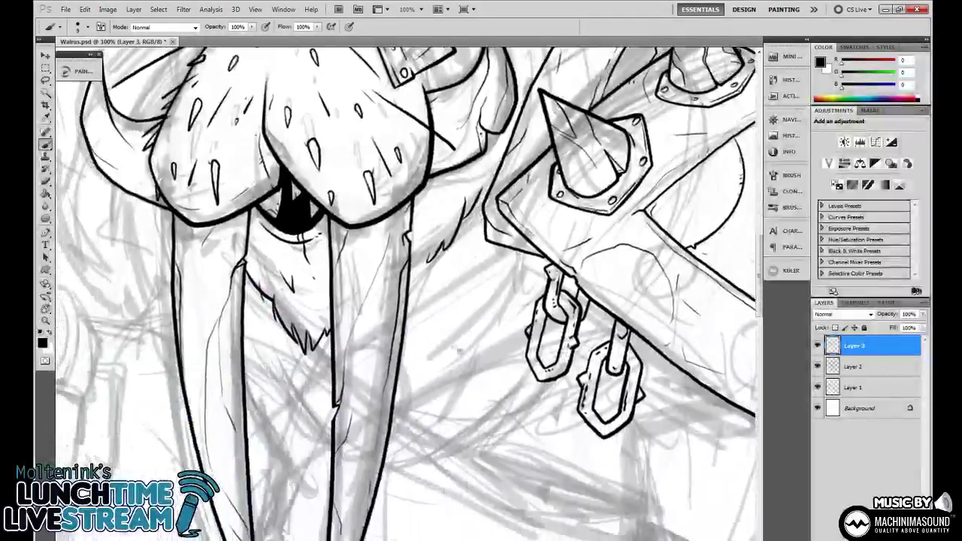
scroll(457, 350, down, 6)
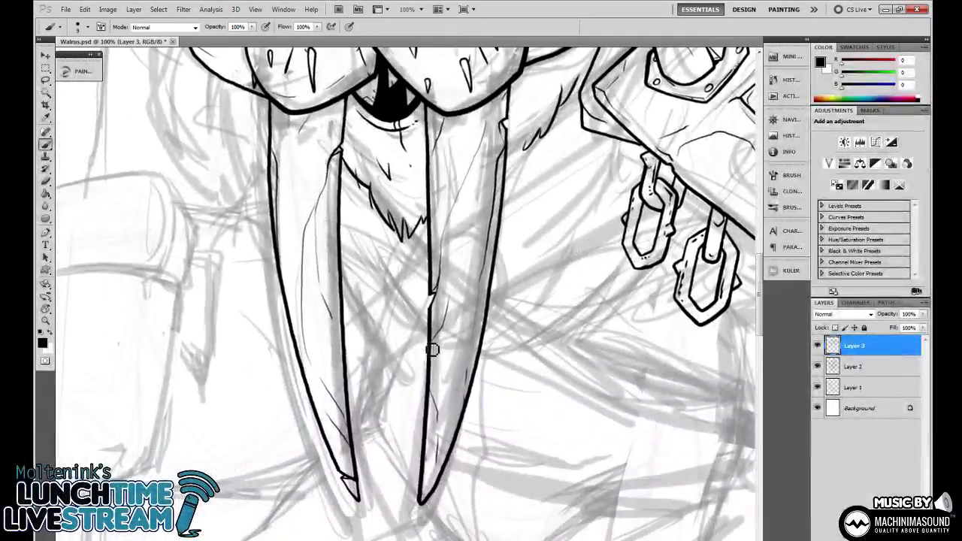
mouse_move(429, 342)
mouse_down()
mouse_move(393, 297)
mouse_move(412, 227)
mouse_up()
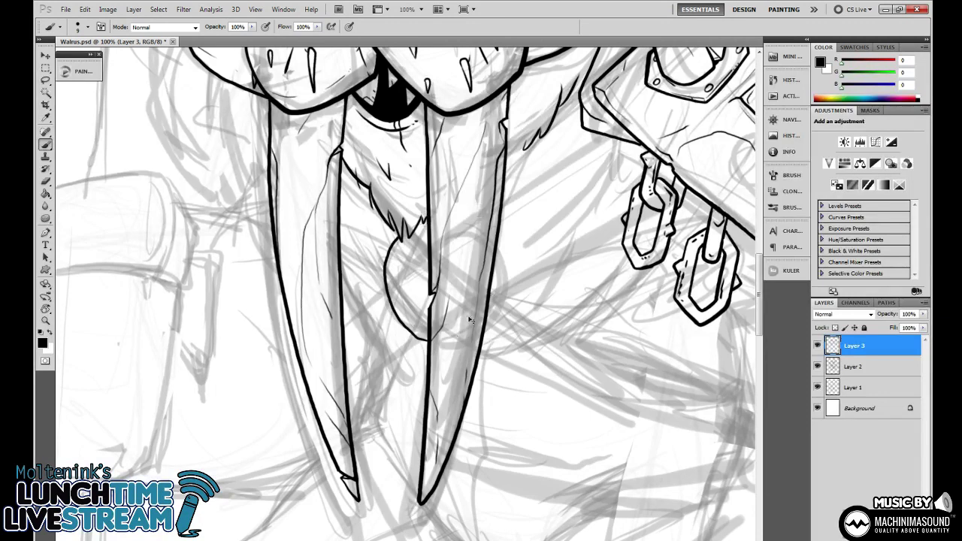
key(ctrl+z)
mouse_move(433, 348)
mouse_down()
mouse_move(417, 344)
mouse_move(378, 291)
mouse_move(400, 244)
mouse_move(415, 226)
mouse_move(421, 232)
mouse_up()
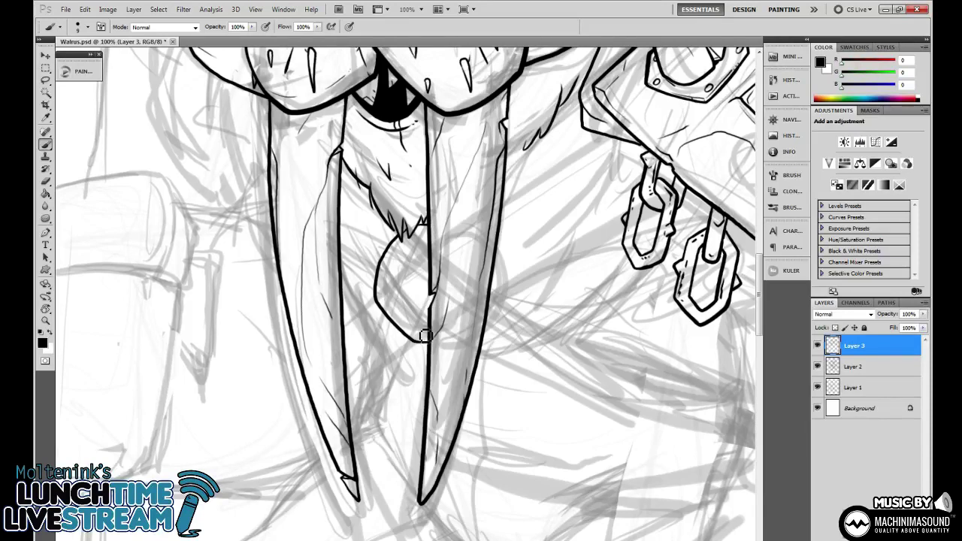
mouse_move(425, 336)
mouse_down()
mouse_move(400, 300)
mouse_move(410, 262)
mouse_move(431, 250)
mouse_up()
drag(384, 263, 396, 270)
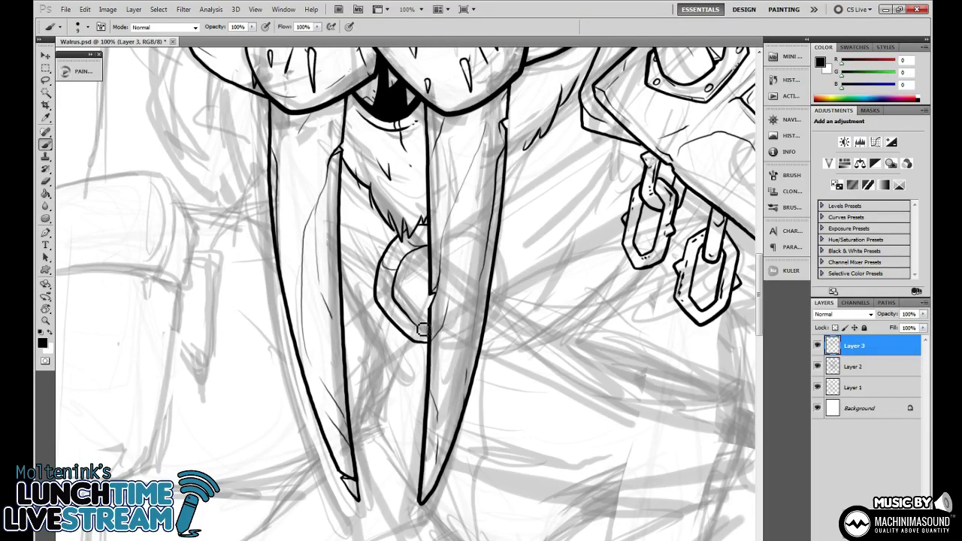
Join the ring's inner outline to the tusk, erase the overshooting line, and add curved band lines at the ring's lower corner.
drag(538, 292, 521, 243)
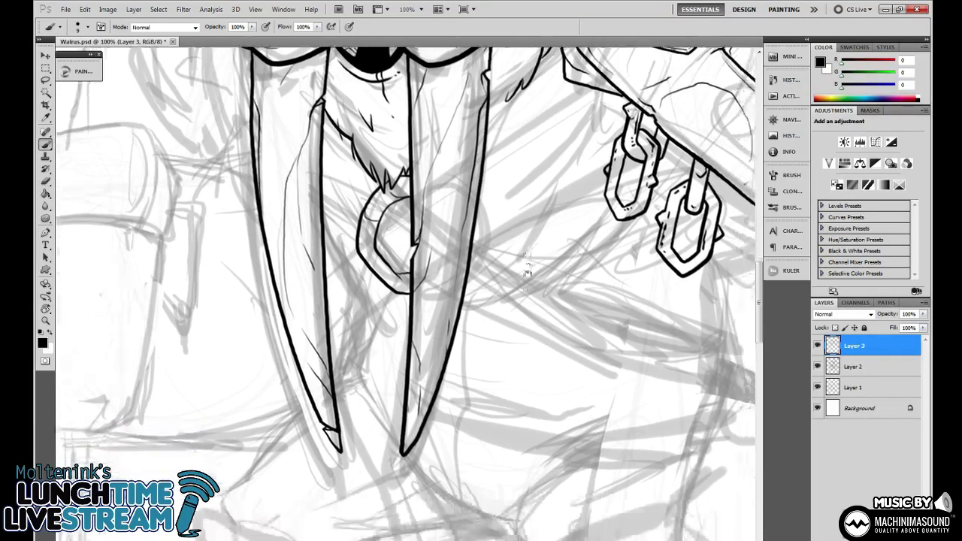
key(ctrl+plus)
key(ctrl+plus)
drag(518, 330, 528, 374)
key(ctrl+z)
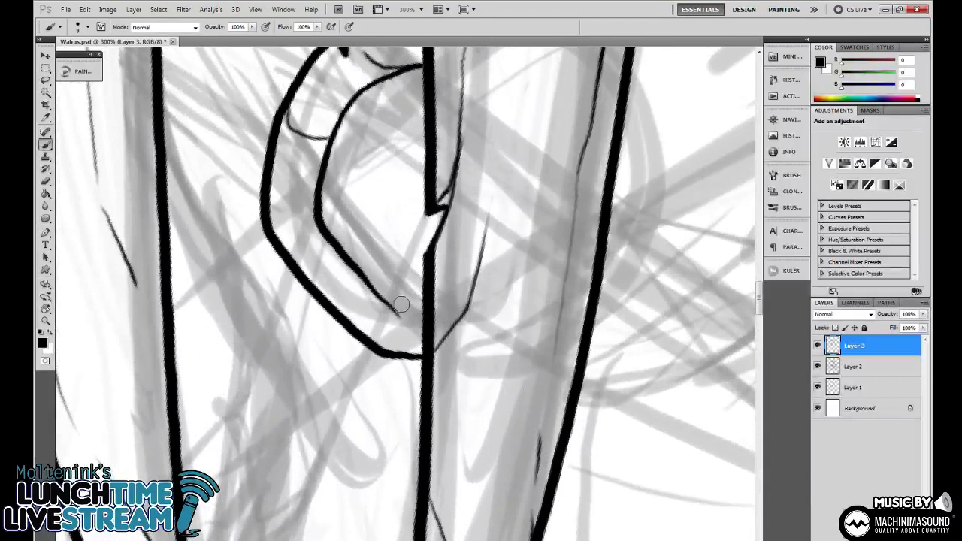
drag(368, 283, 423, 301)
key(e)
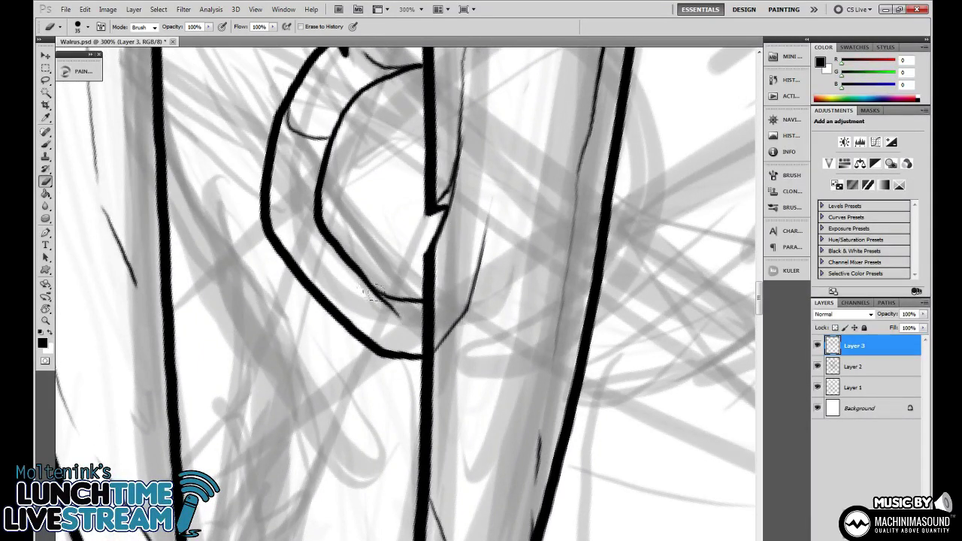
key(b)
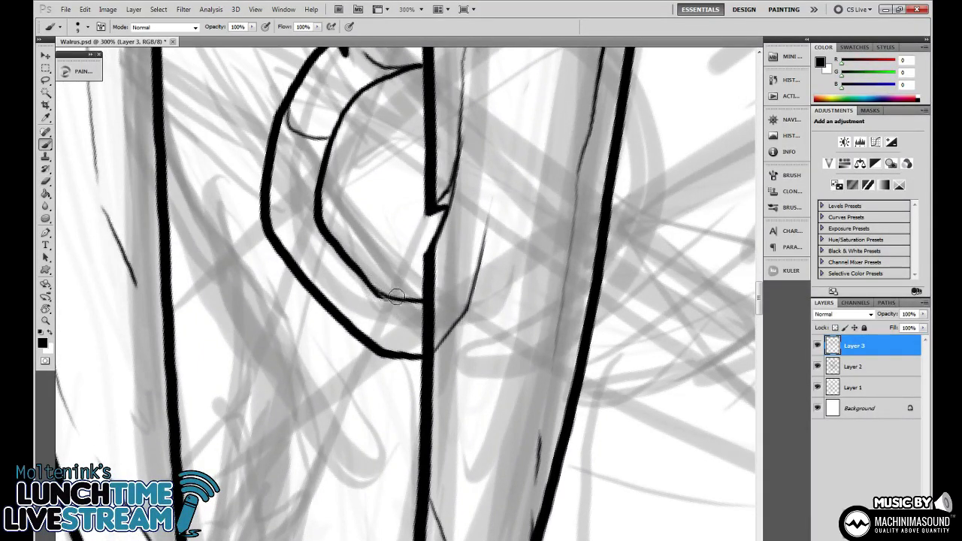
mouse_move(374, 291)
mouse_down()
mouse_move(339, 267)
mouse_move(368, 293)
mouse_move(404, 301)
mouse_move(331, 266)
mouse_move(297, 278)
mouse_up()
drag(452, 279, 320, 293)
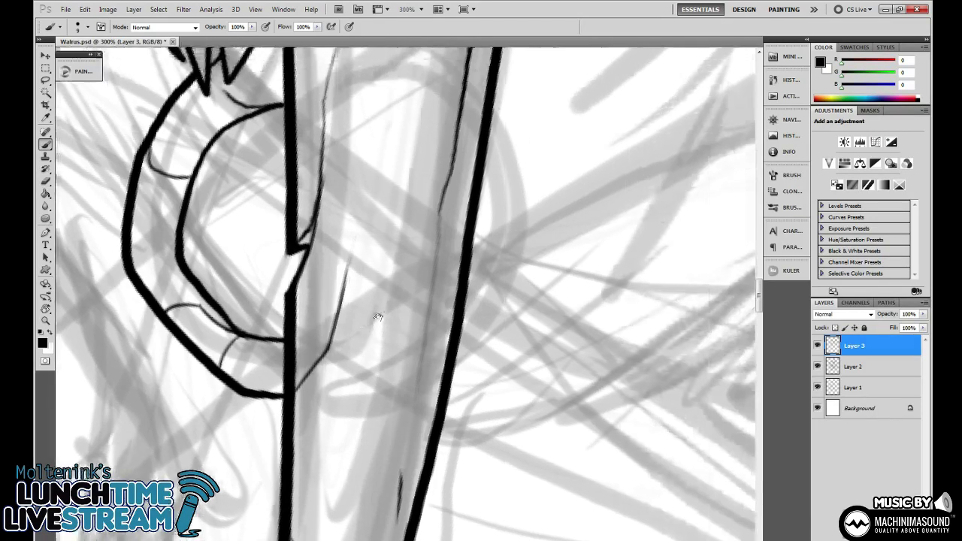
Ink the ring's outer edge where it emerges beyond the far tusk and reinforce the lower inner outline.
drag(498, 321, 491, 386)
mouse_move(457, 417)
mouse_down()
mouse_move(484, 361)
mouse_move(496, 248)
mouse_move(485, 194)
mouse_move(490, 291)
mouse_move(466, 394)
mouse_move(449, 419)
mouse_up()
drag(448, 418, 576, 310)
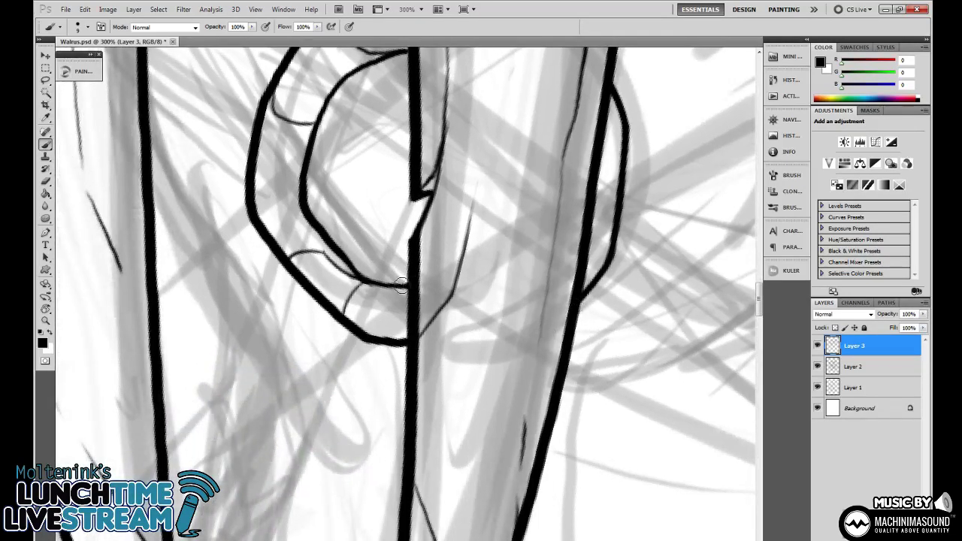
drag(406, 286, 367, 284)
Ink two triangular spikes on the ring's outer edge between the tusks, one low and one high.
key(ctrl+minus)
drag(533, 344, 532, 398)
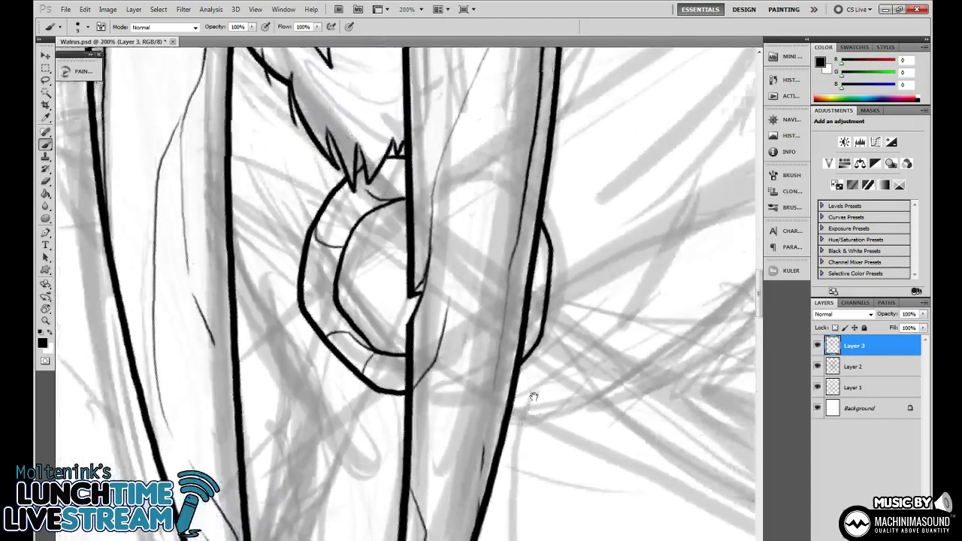
drag(539, 363, 589, 242)
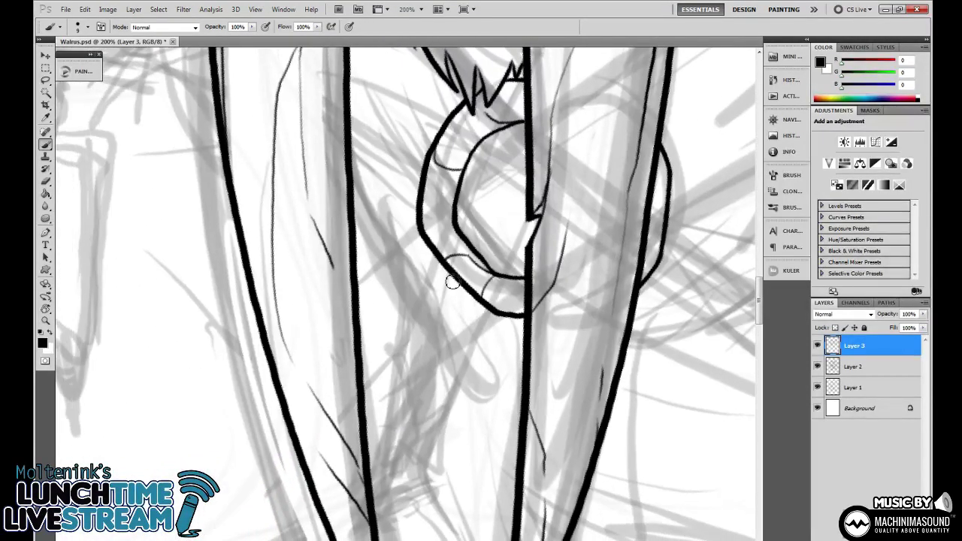
mouse_move(442, 263)
mouse_down()
mouse_move(436, 292)
mouse_move(461, 290)
mouse_move(435, 291)
mouse_move(445, 254)
mouse_move(431, 297)
mouse_move(458, 282)
mouse_up()
key(ctrl+z)
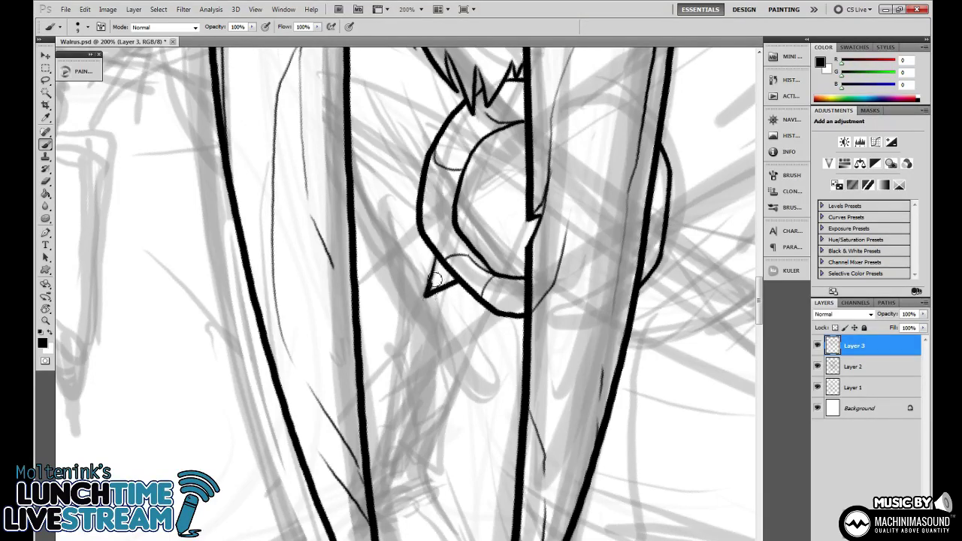
drag(475, 239, 459, 345)
mouse_move(407, 273)
mouse_down()
mouse_move(396, 244)
mouse_move(422, 243)
mouse_up()
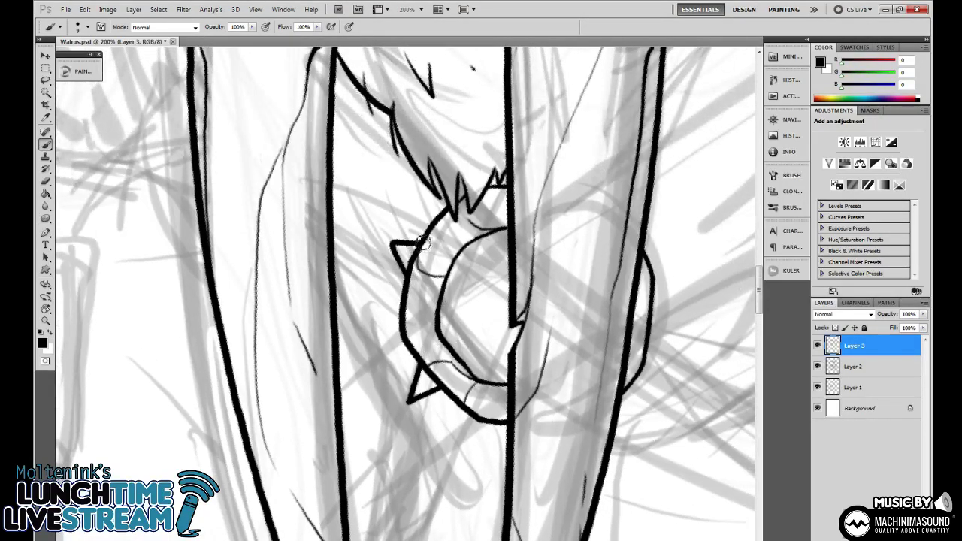
Ink a lower spike with a curved base on the ring section beyond the far tusk and erase the overlapping ring line.
drag(652, 210, 534, 164)
mouse_move(508, 343)
mouse_down()
mouse_move(532, 349)
mouse_move(528, 321)
mouse_up()
key(ctrl+z)
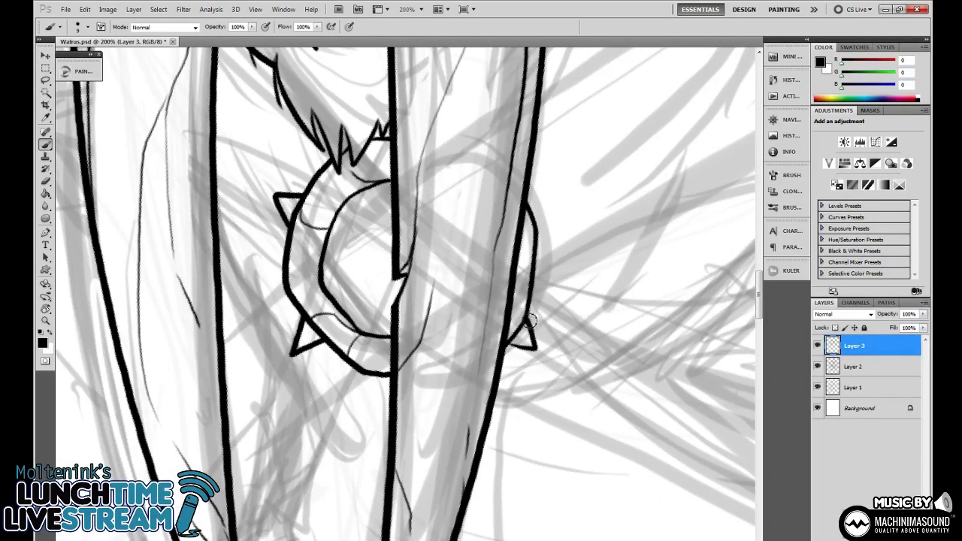
key(e)
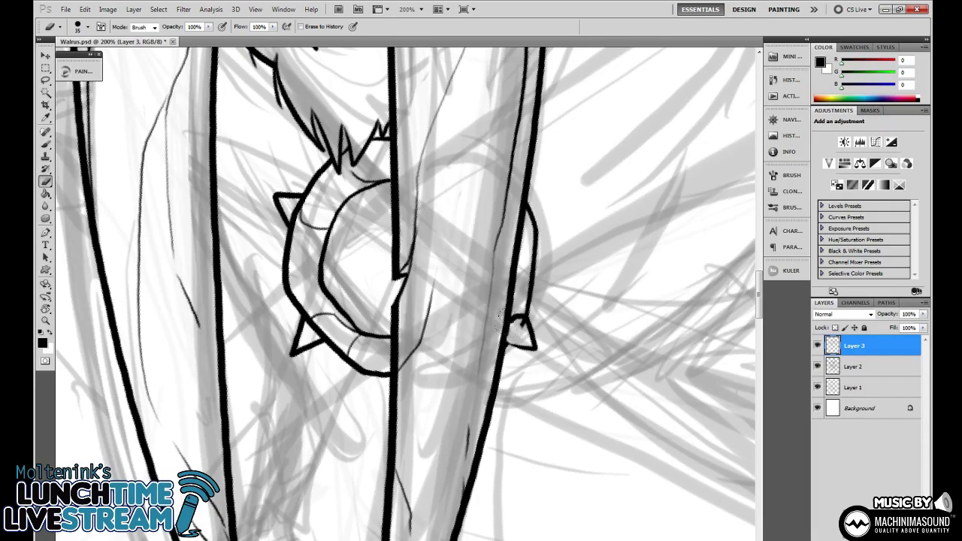
key(b)
drag(508, 345, 534, 354)
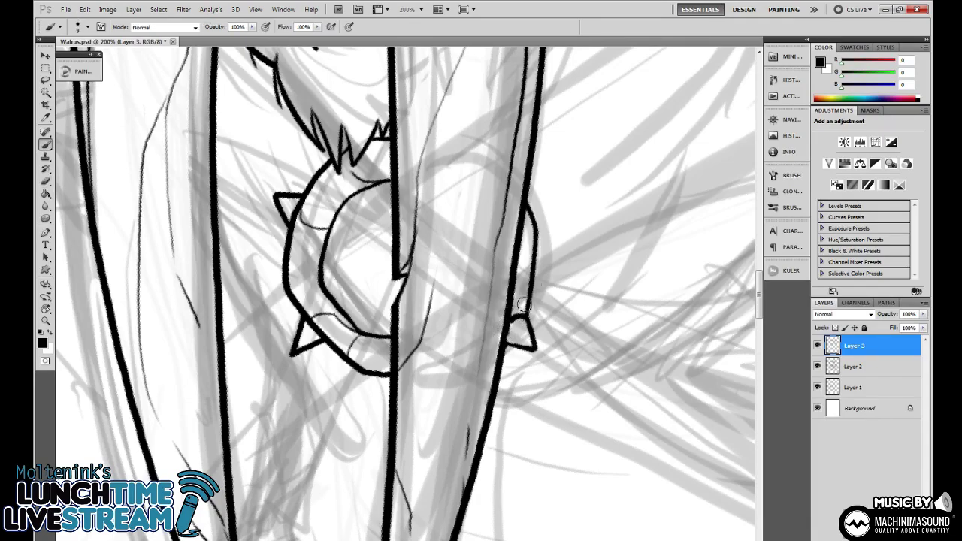
Ink two parallel vertical lines inside the ring to form a narrow bar and clean up their ends.
key(ctrl+minus)
key(ctrl+minus)
key(ctrl+minus)
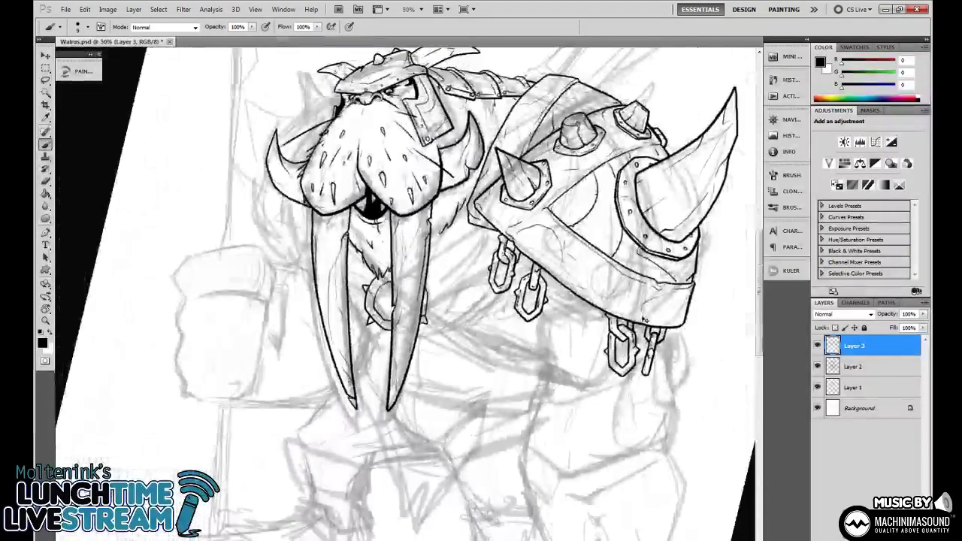
key(ctrl+minus)
key(ctrl+plus)
drag(509, 327, 575, 286)
key(ctrl+plus)
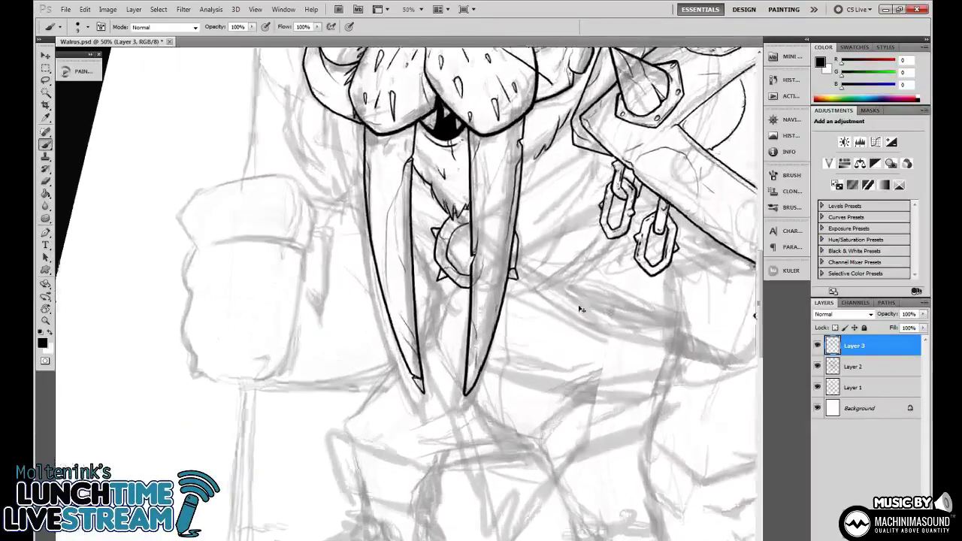
key(ctrl+plus)
key(ctrl+plus)
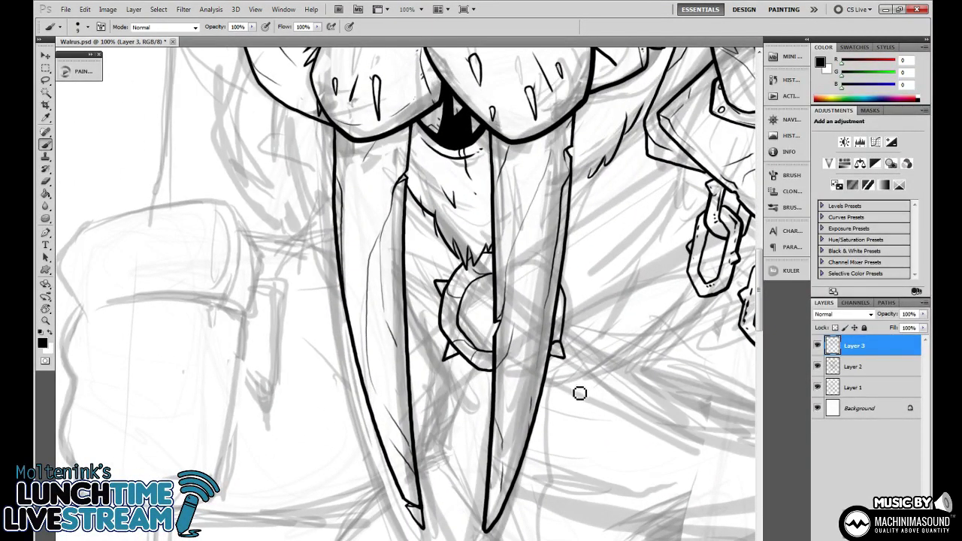
key(ctrl+plus)
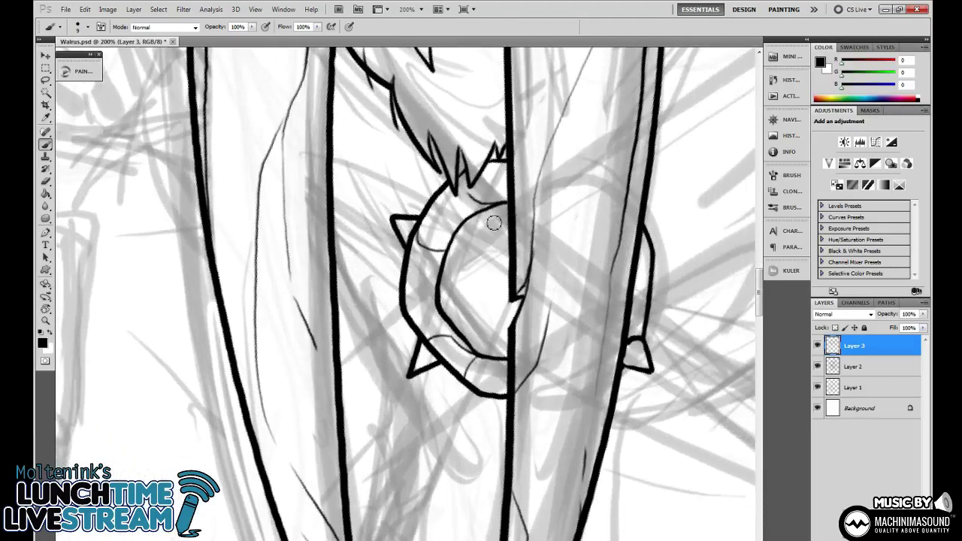
mouse_move(446, 265)
mouse_down()
mouse_move(478, 292)
mouse_move(485, 357)
mouse_move(473, 230)
mouse_move(474, 222)
mouse_move(494, 224)
mouse_move(478, 219)
mouse_move(472, 228)
mouse_move(485, 211)
mouse_move(493, 342)
mouse_up()
key(e)
key(b)
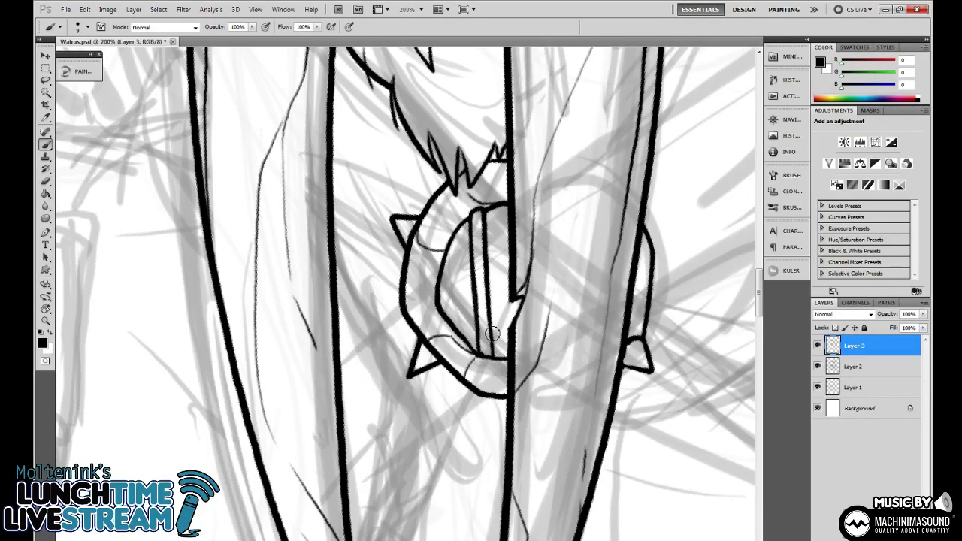
Examine the spiked ring together with the tusks, shoulder armor and remaining chest sketch.
key(ctrl+minus)
key(ctrl+minus)
key(ctrl+minus)
key(ctrl+minus)
key(ctrl+minus)
key(ctrl+minus)
key(ctrl+plus)
key(ctrl+plus)
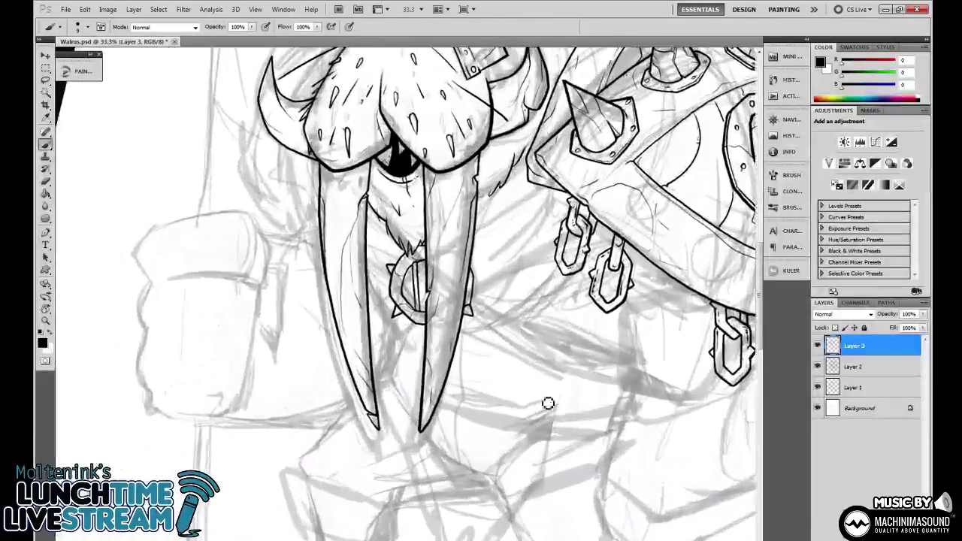
Ink a diagonal strap from the far tusk to the shoulder armor with two parallel edges and a row of small rivet dots.
scroll(548, 403, up, 1)
scroll(481, 316, up, 2)
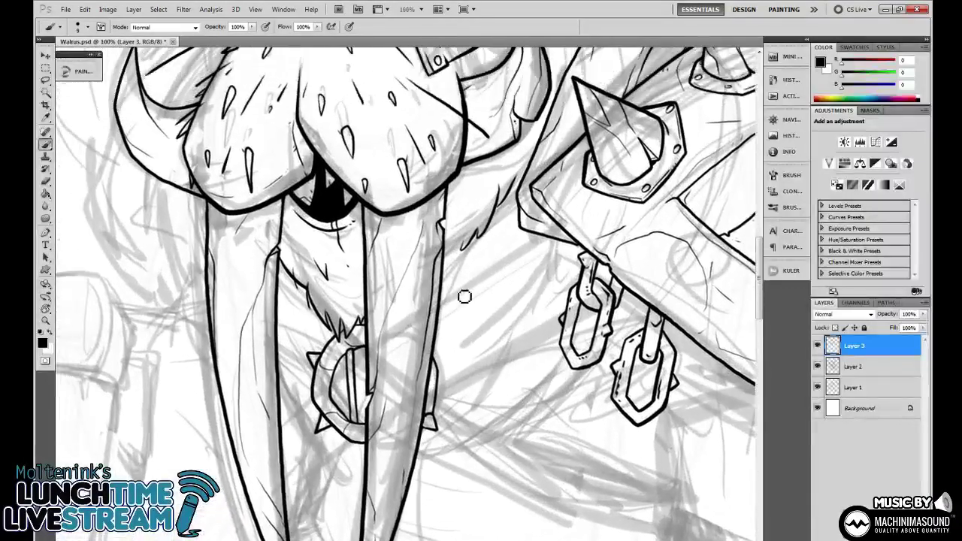
drag(452, 302, 535, 245)
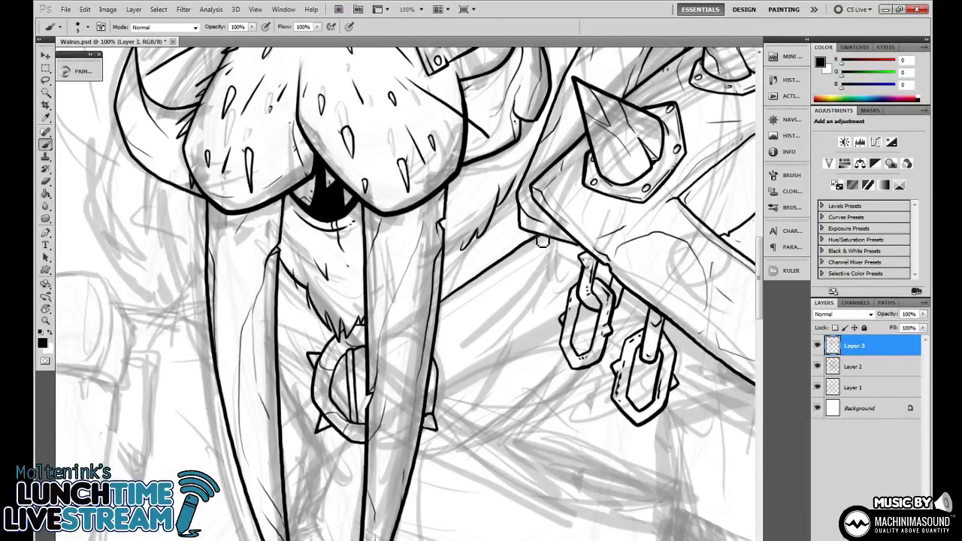
drag(442, 386, 576, 304)
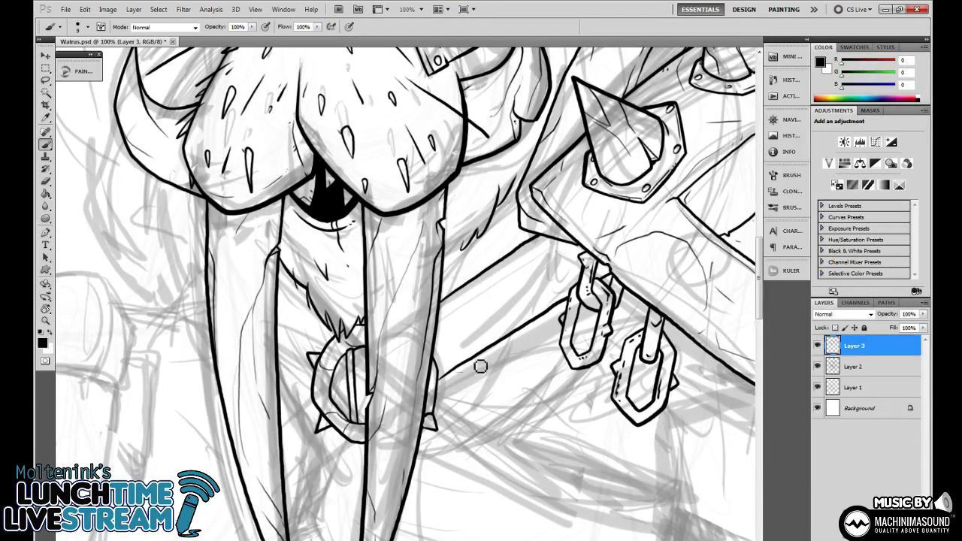
drag(442, 378, 577, 295)
click(506, 294)
click(564, 261)
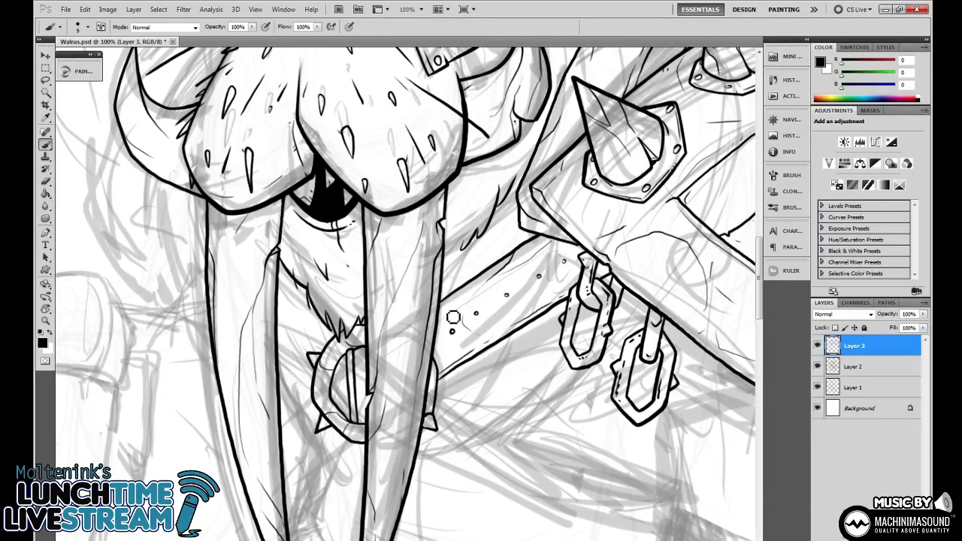
Reset the canvas rotation to 0° and examine the uninked arm sketch below the shoulder armor.
drag(511, 367, 542, 323)
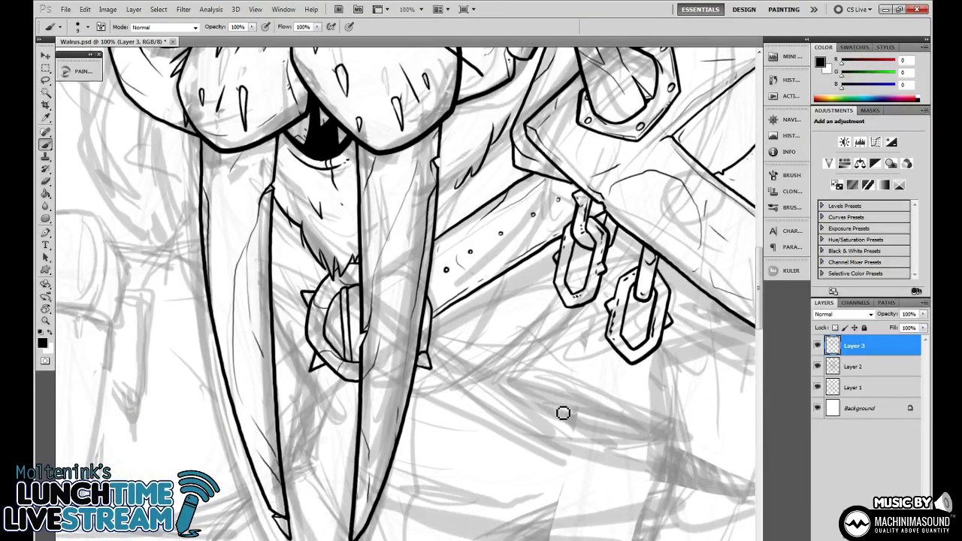
key(ctrl+minus)
key(ctrl+minus)
key(ctrl+minus)
key(ctrl+plus)
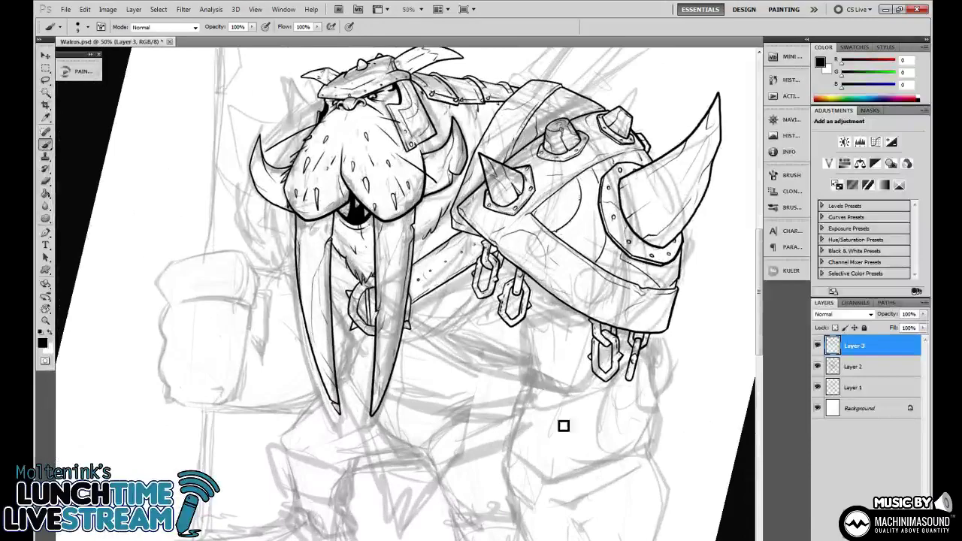
drag(564, 423, 595, 463)
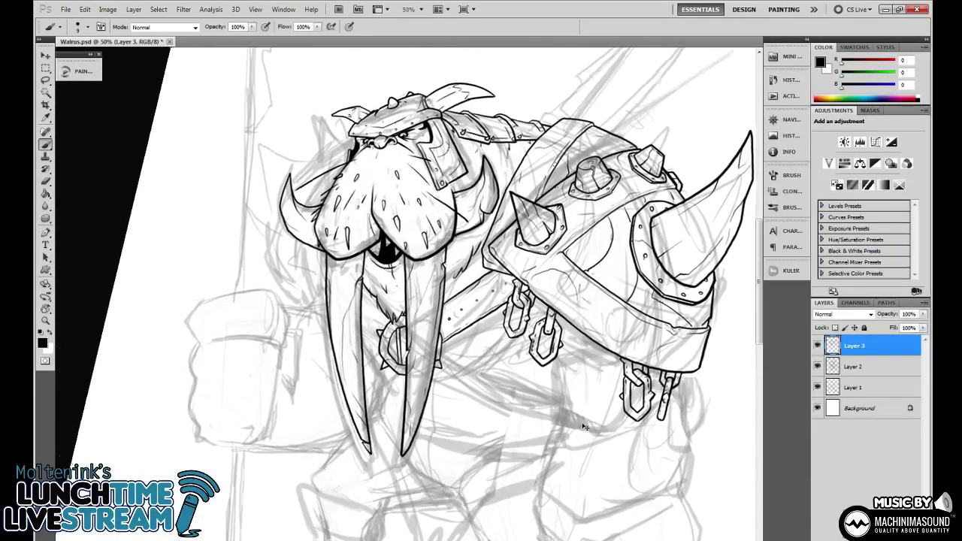
scroll(584, 427, up, 4)
key(r)
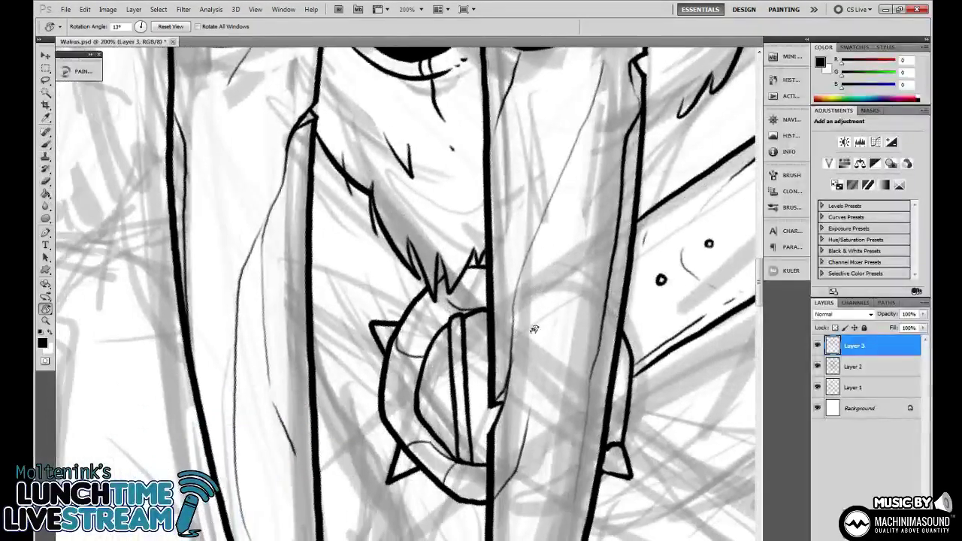
scroll(534, 329, down, 5)
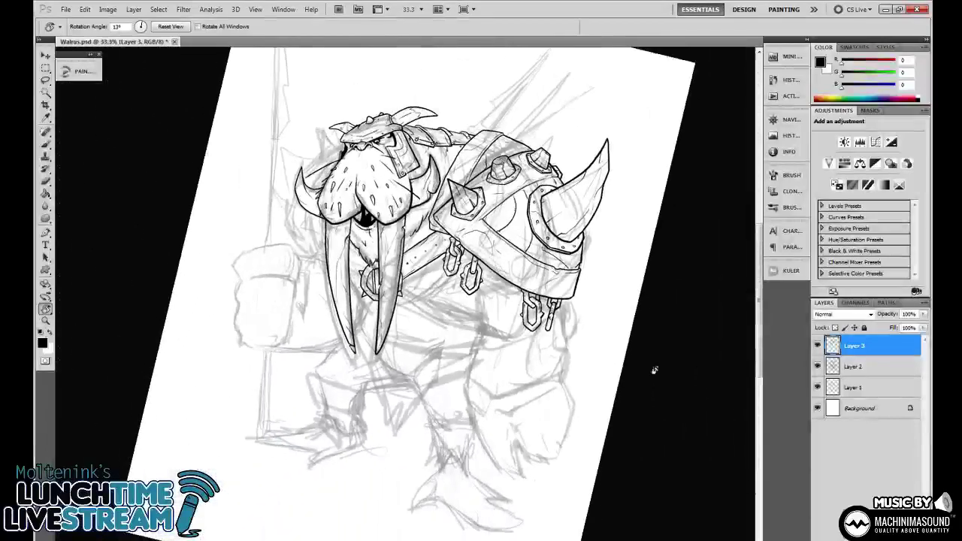
key(Escape)
scroll(633, 388, up, 2)
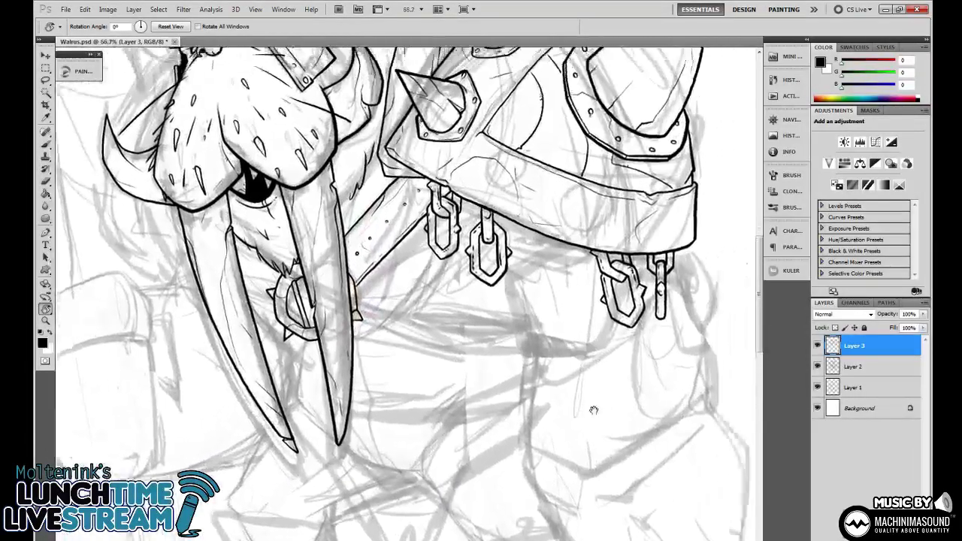
drag(594, 410, 549, 417)
mouse_move(689, 406)
mouse_down()
mouse_move(679, 383)
mouse_move(689, 391)
mouse_move(682, 408)
mouse_up()
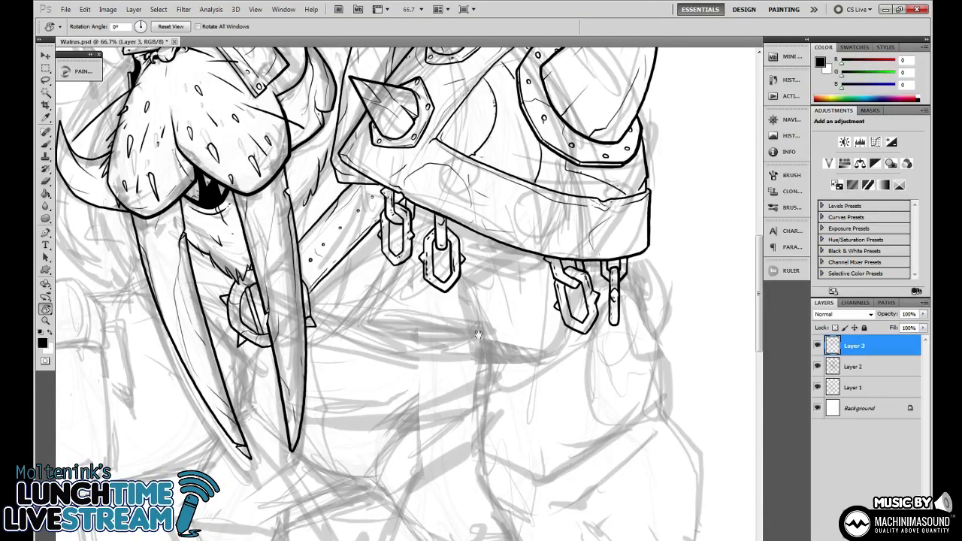
drag(484, 331, 498, 281)
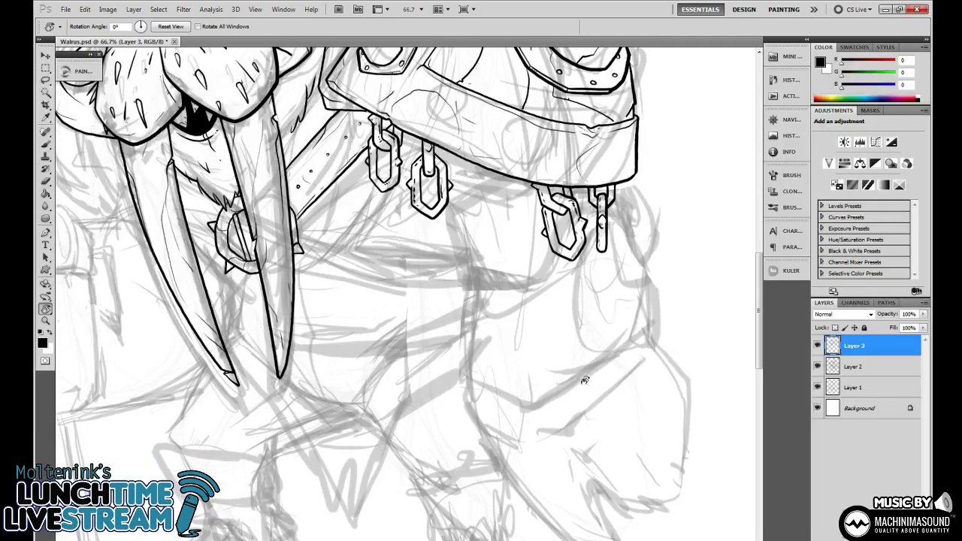
drag(545, 363, 504, 335)
Ink the near side edge of the arm guard below the shoulder armor, bending outward at both ends.
key(ctrl+plus)
key(b)
mouse_move(427, 229)
mouse_down()
mouse_move(442, 268)
mouse_move(435, 344)
mouse_move(423, 366)
mouse_up()
drag(494, 358, 471, 344)
key(ctrl+plus)
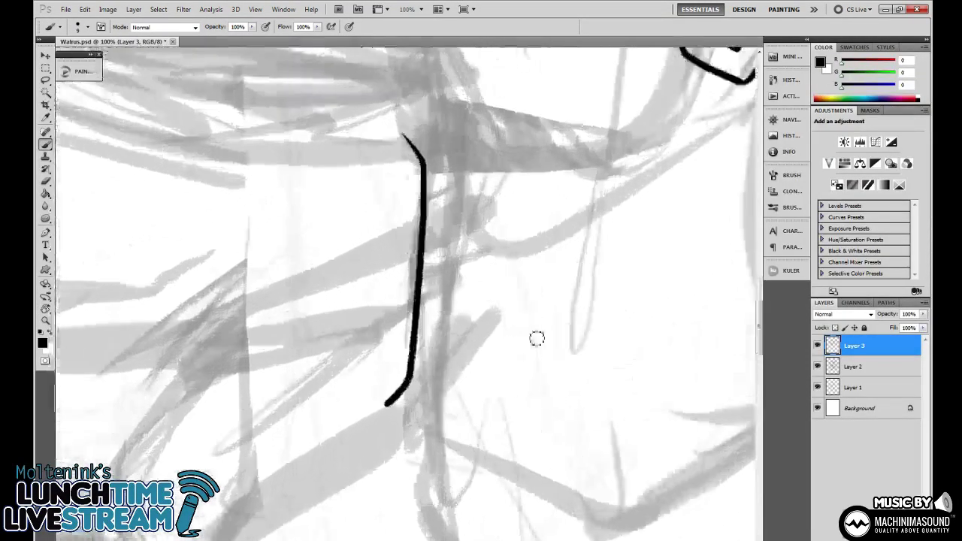
drag(553, 364, 525, 295)
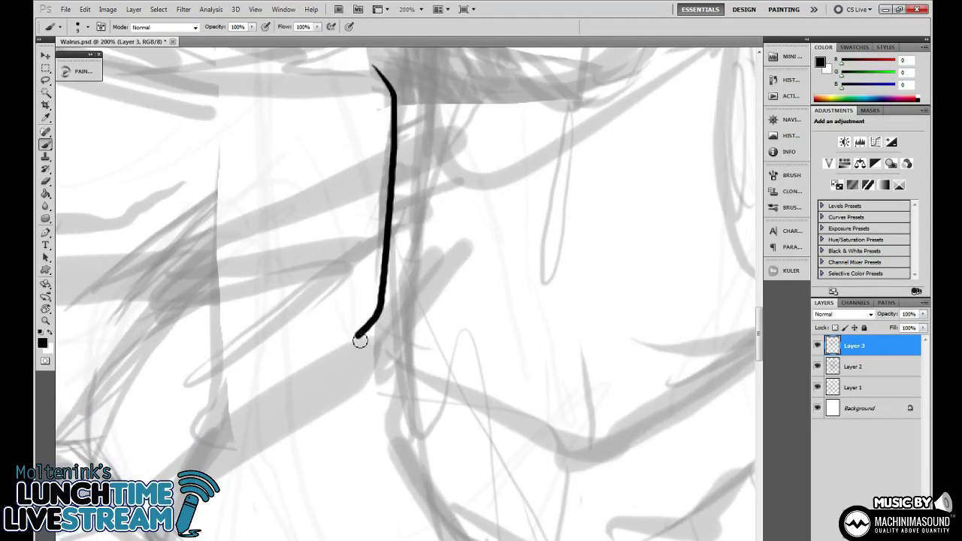
Ink the arm guard's near lower corner and its V-shaped bottom edge, thickening the line along the far half.
drag(360, 340, 378, 372)
drag(499, 393, 348, 299)
drag(233, 282, 437, 362)
mouse_move(531, 362)
mouse_down()
mouse_move(301, 394)
mouse_move(337, 383)
mouse_move(685, 133)
mouse_up()
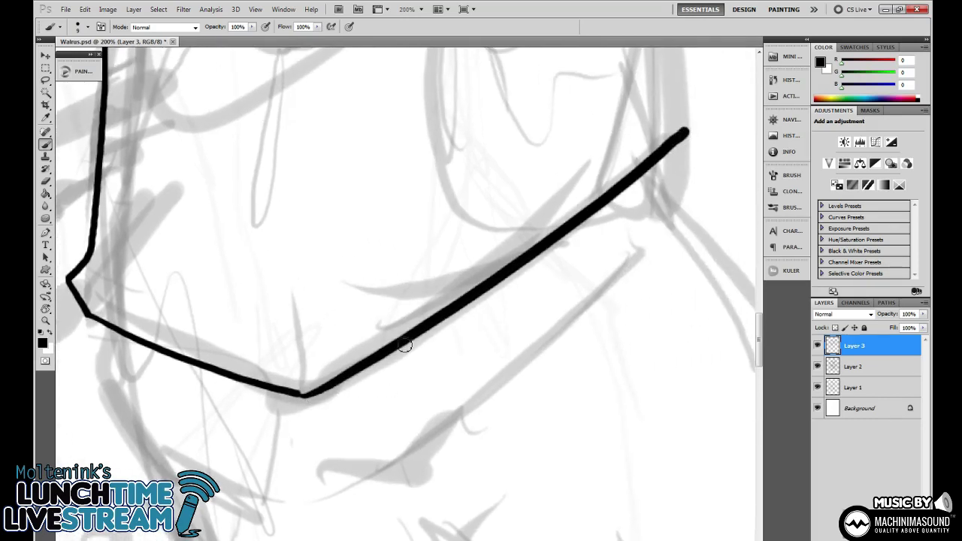
Ink the arm guard's near upper corner and the curved top rim up to the hanging chain link.
key(ctrl+minus)
drag(485, 298, 459, 400)
key(ctrl+plus)
drag(508, 333, 739, 323)
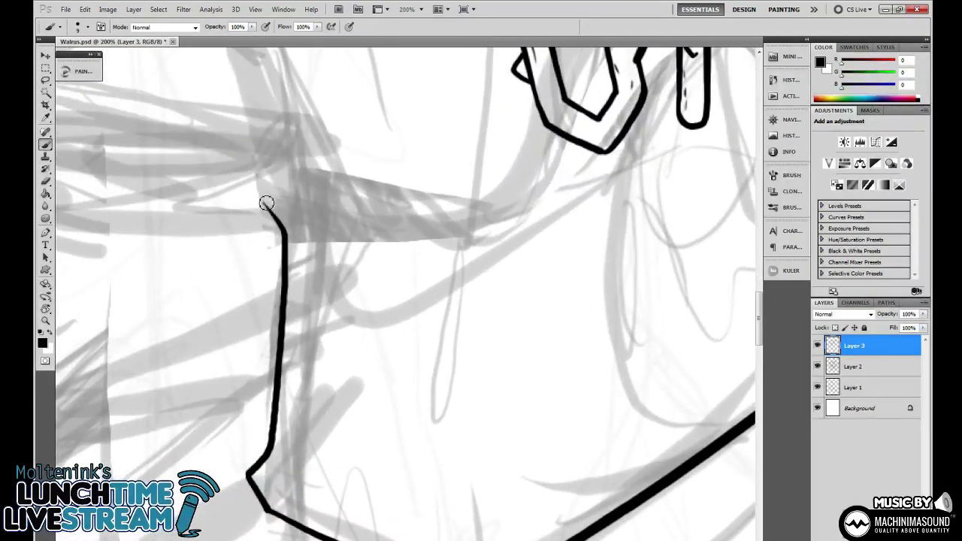
mouse_move(267, 203)
mouse_down()
mouse_move(275, 180)
mouse_move(277, 218)
mouse_up()
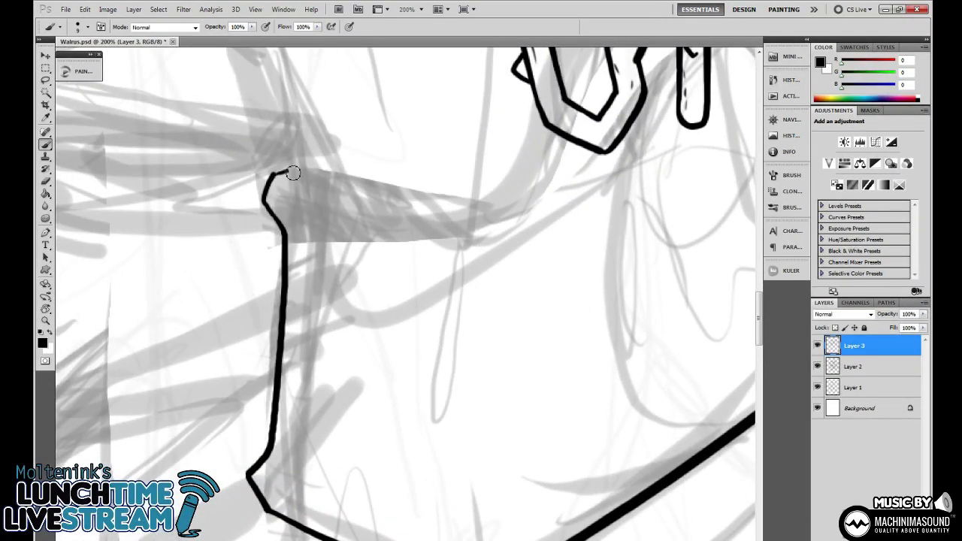
mouse_move(293, 173)
mouse_down()
mouse_move(416, 238)
mouse_move(499, 205)
mouse_move(588, 148)
mouse_move(469, 270)
mouse_up()
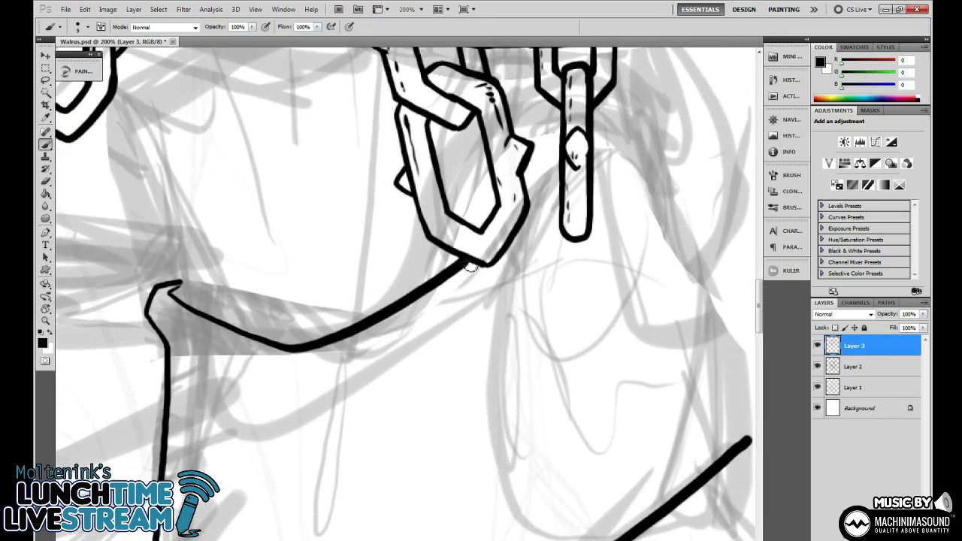
Continue the top rim line behind the hanging chain links and ink the arm guard's far upper corner beyond them.
drag(555, 192, 482, 256)
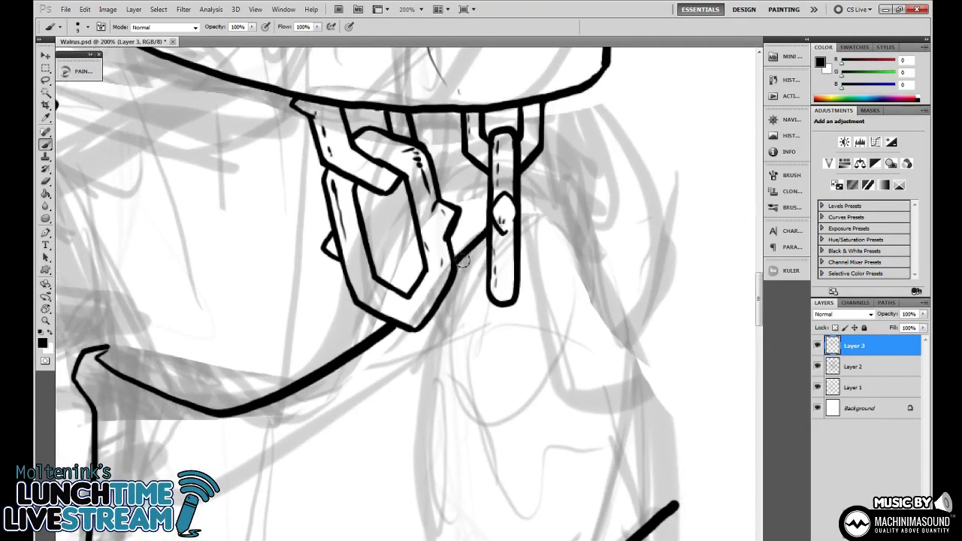
drag(534, 236, 575, 200)
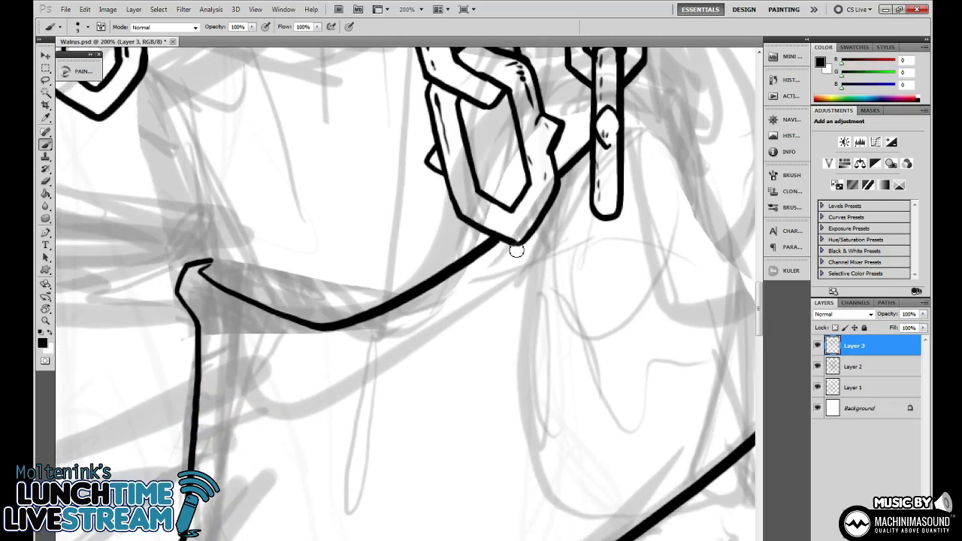
drag(446, 301, 434, 344)
drag(565, 233, 533, 253)
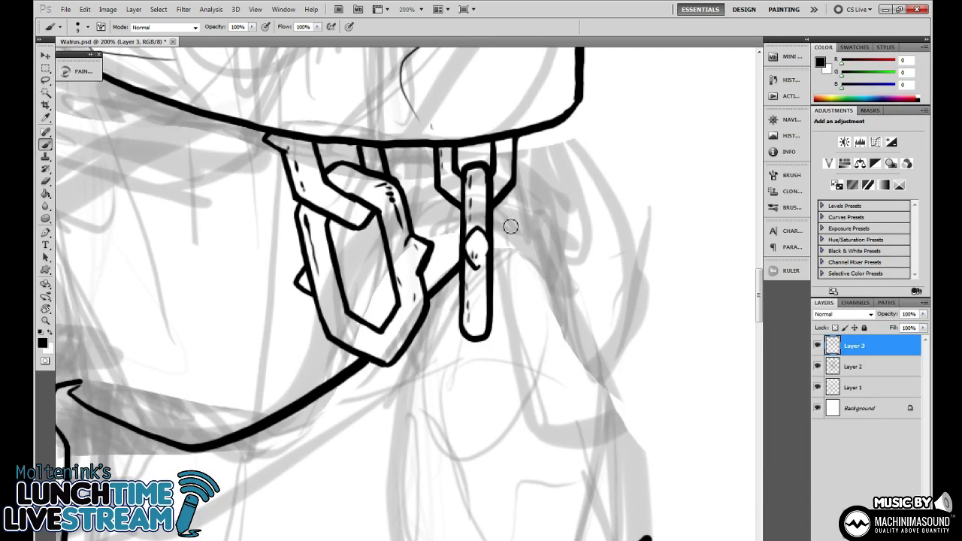
mouse_move(485, 241)
mouse_down()
mouse_move(509, 204)
mouse_move(497, 231)
mouse_up()
mouse_move(517, 168)
mouse_down()
mouse_move(546, 192)
mouse_move(543, 252)
mouse_move(564, 359)
mouse_move(547, 269)
mouse_move(519, 301)
mouse_up()
key(ctrl+minus)
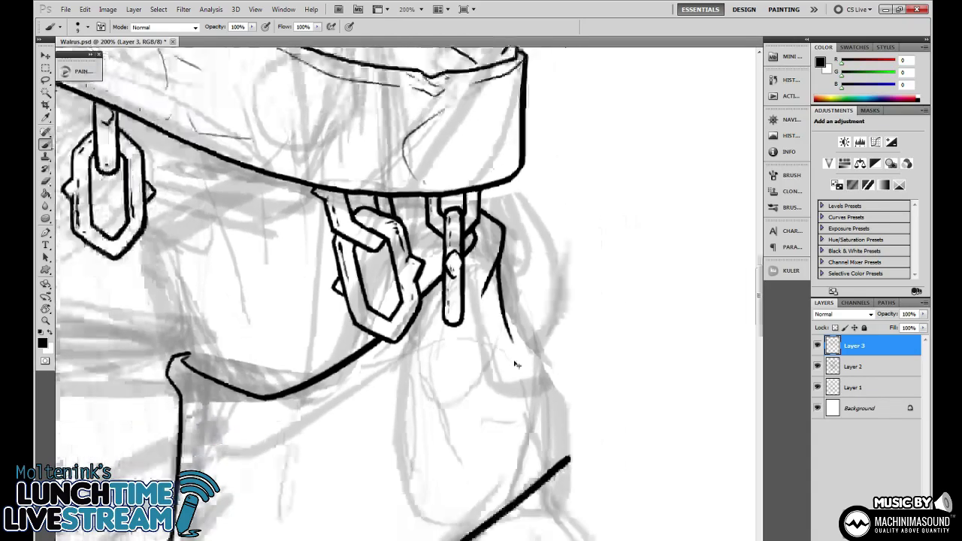
Ink the arm guard's far side edge slanting down from the upper corner toward the bottom edge, redoing the first stroke.
key(ctrl+minus)
key(ctrl+plus)
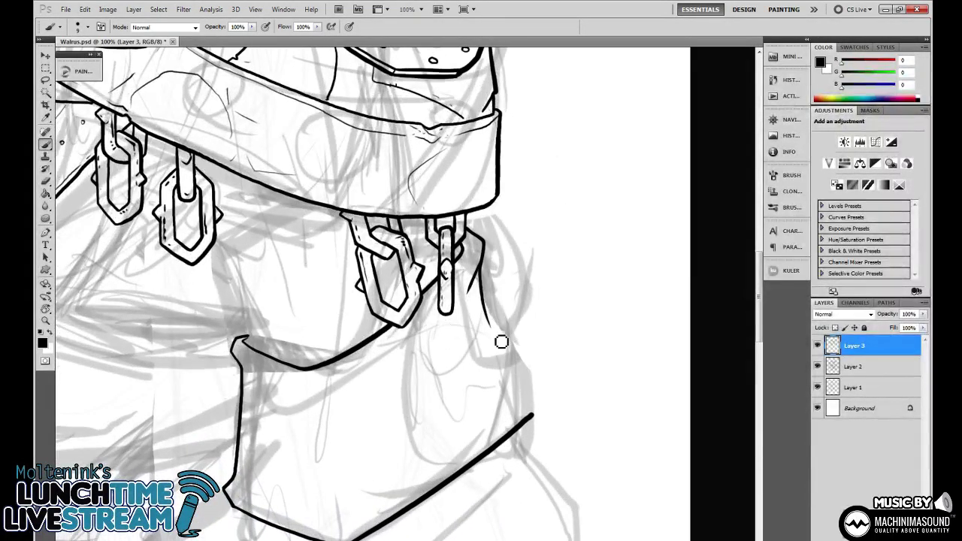
drag(486, 315, 520, 399)
key(ctrl+z)
drag(488, 304, 521, 402)
drag(552, 369, 484, 278)
Ink a pointed corner joining the far side edge to the bottom edge and clean up the overlapping line end.
key(ctrl+plus)
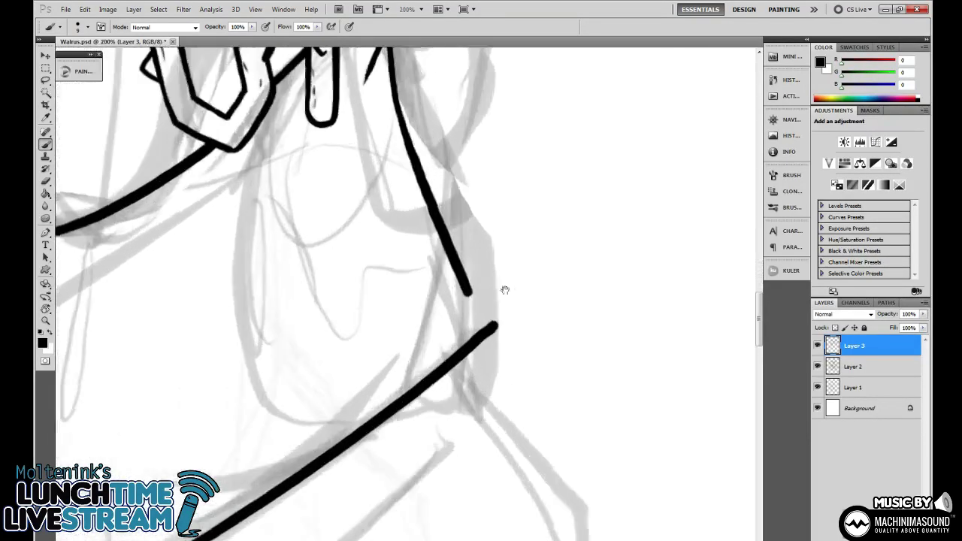
drag(563, 328, 581, 362)
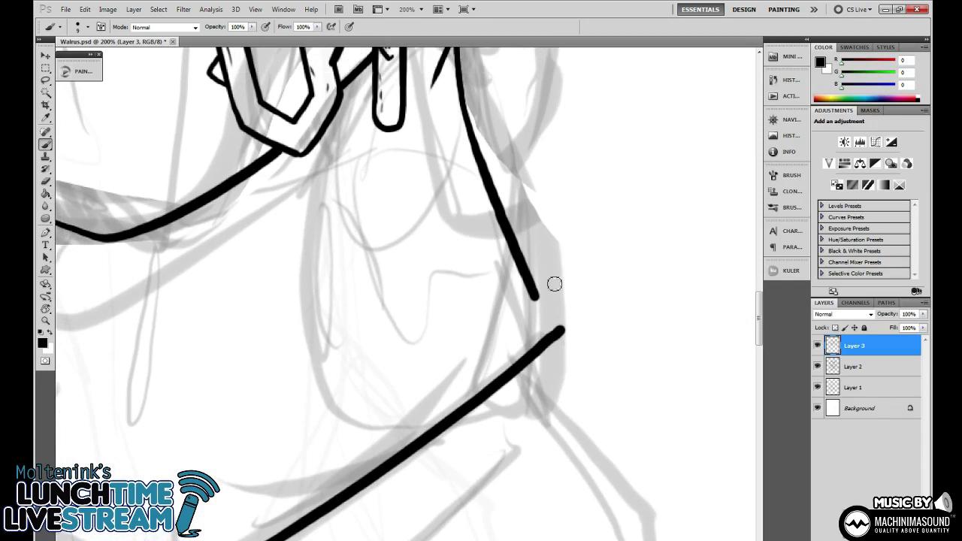
mouse_move(527, 278)
mouse_down()
mouse_move(572, 300)
mouse_move(560, 336)
mouse_up()
key(e)
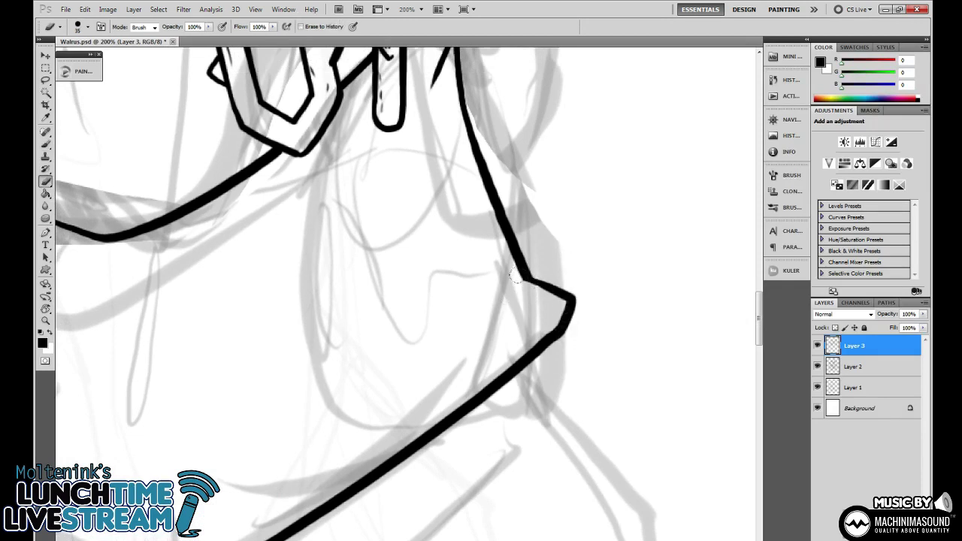
key(b)
Ink an inner line parallel to the bottom edge to form the arm guard's lower band, adding small crease and dent strokes.
drag(532, 283, 511, 317)
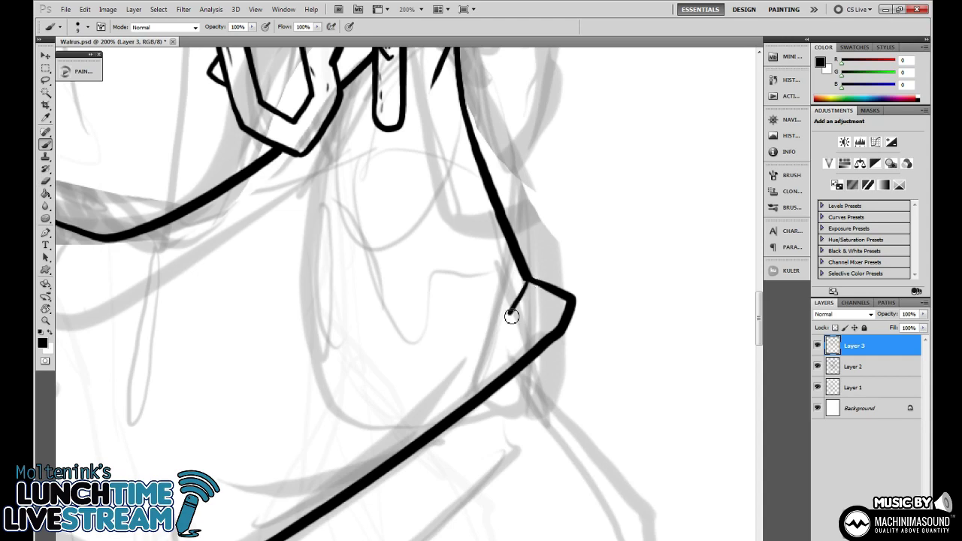
key(ctrl+z)
mouse_move(527, 281)
mouse_down()
mouse_move(486, 329)
mouse_move(383, 395)
mouse_up()
drag(515, 328, 523, 361)
drag(478, 398, 605, 269)
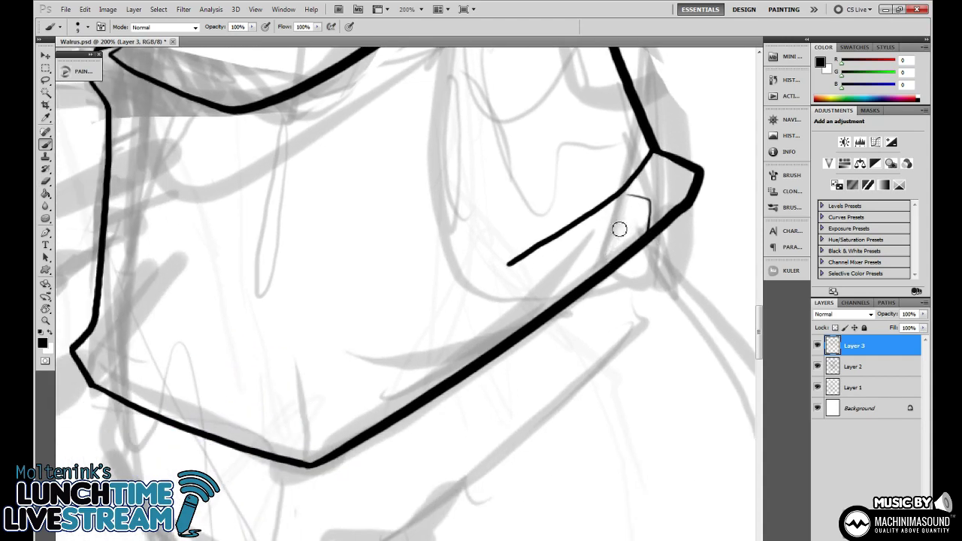
drag(617, 229, 608, 266)
drag(471, 304, 590, 259)
mouse_move(634, 215)
mouse_down()
mouse_move(440, 363)
mouse_move(256, 311)
mouse_move(218, 278)
mouse_move(243, 323)
mouse_move(331, 362)
mouse_up()
click(453, 367)
Ink a second line beneath the top rim, passing behind the chain links, to form the arm guard's upper band.
drag(552, 331, 554, 415)
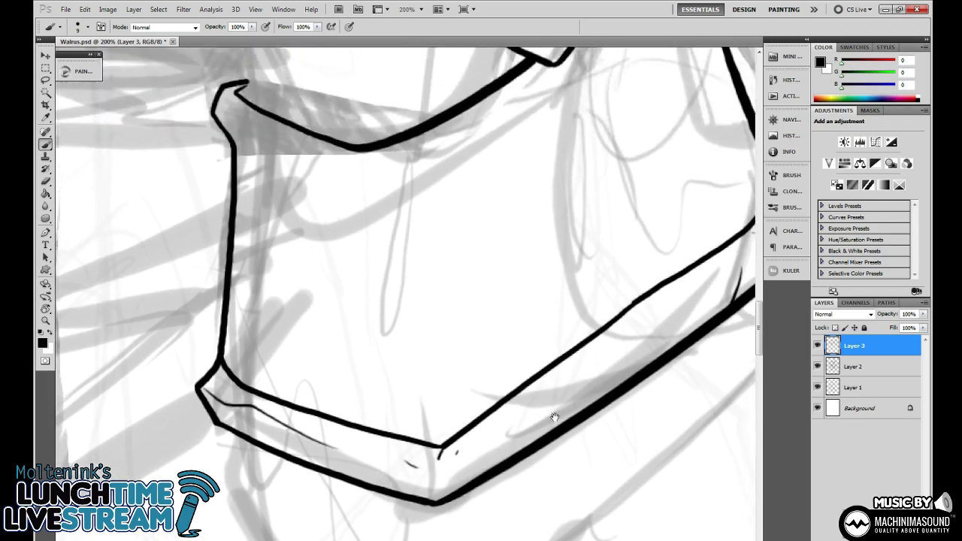
drag(472, 388, 466, 408)
mouse_move(452, 339)
mouse_down()
mouse_move(438, 346)
mouse_move(436, 364)
mouse_up()
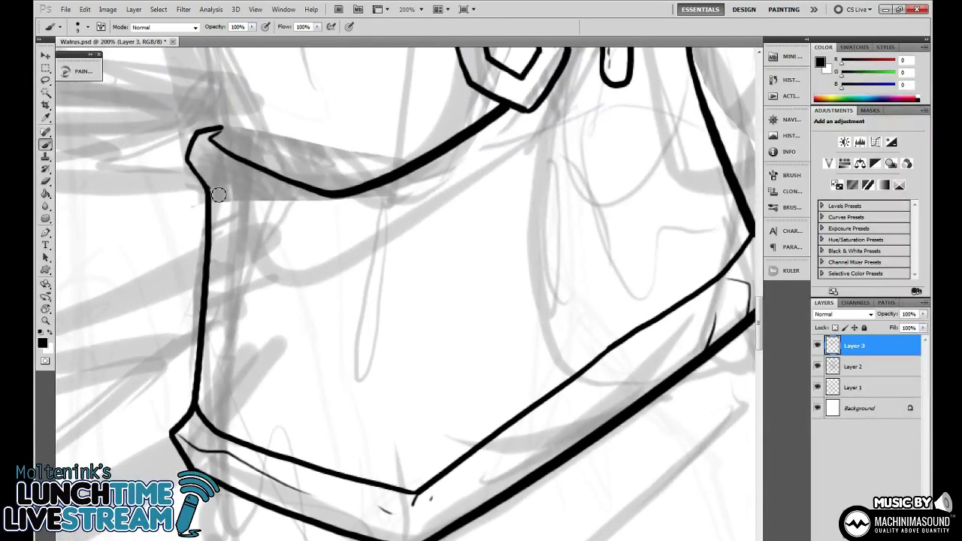
drag(218, 194, 350, 251)
scroll(419, 354, up, 7)
mouse_move(351, 365)
mouse_down()
mouse_move(379, 365)
mouse_move(537, 267)
mouse_move(602, 201)
mouse_move(596, 225)
mouse_move(617, 188)
mouse_up()
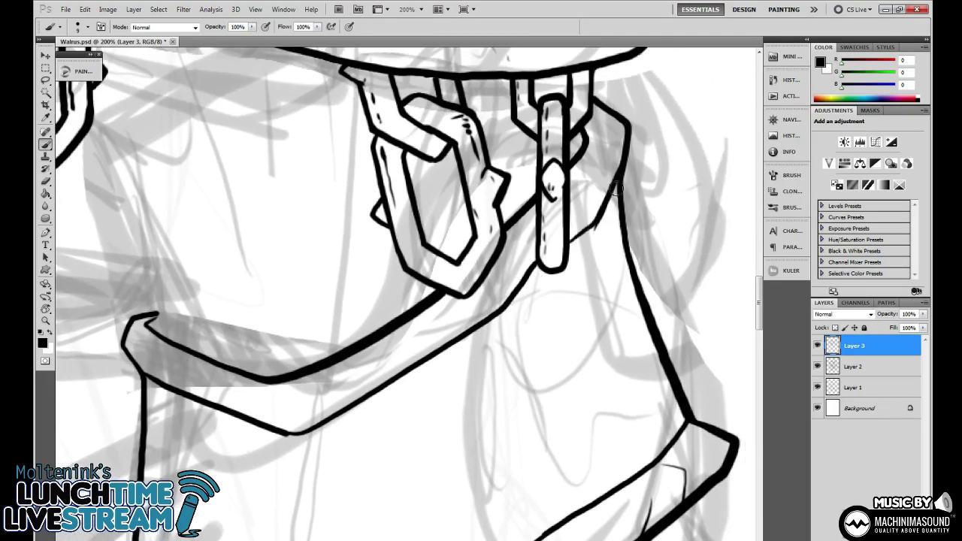
drag(572, 247, 609, 207)
drag(368, 405, 449, 322)
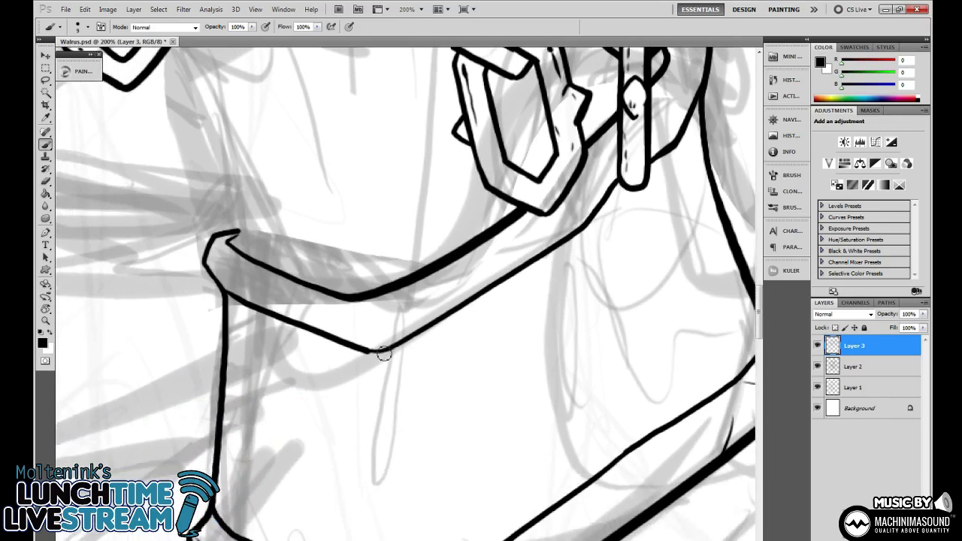
Ink thin curved seam lines and small detail strokes across the arm guard's upper and lower bands.
drag(349, 303, 365, 345)
drag(466, 297, 465, 275)
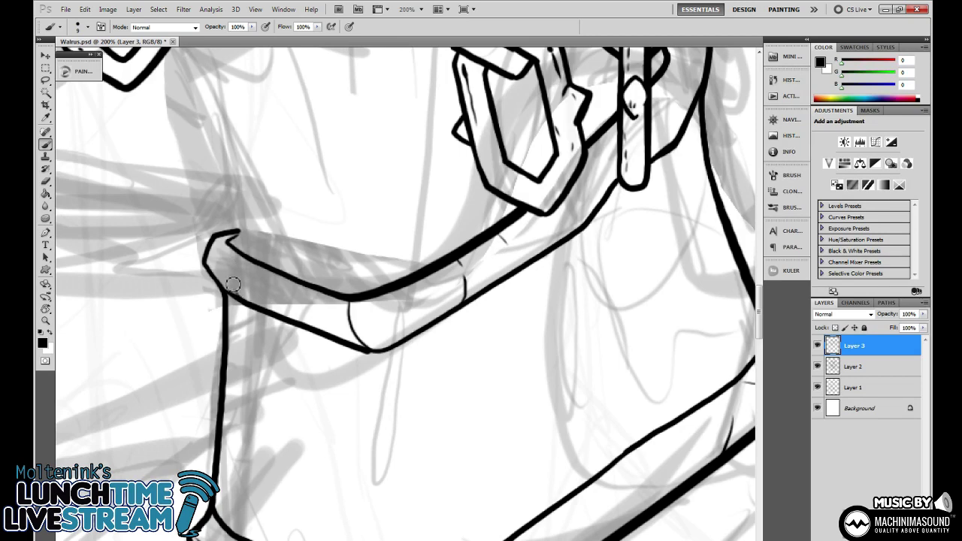
scroll(579, 301, down, 15)
scroll(536, 236, left, 3)
mouse_move(379, 356)
mouse_down()
mouse_move(410, 342)
mouse_move(398, 356)
mouse_move(404, 384)
mouse_up()
drag(603, 342, 511, 363)
drag(490, 291, 511, 342)
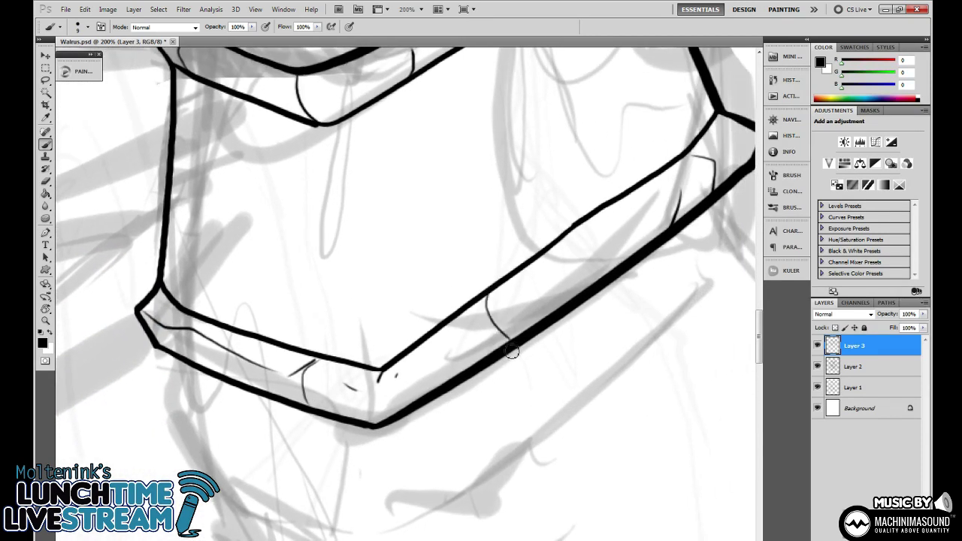
drag(418, 360, 397, 400)
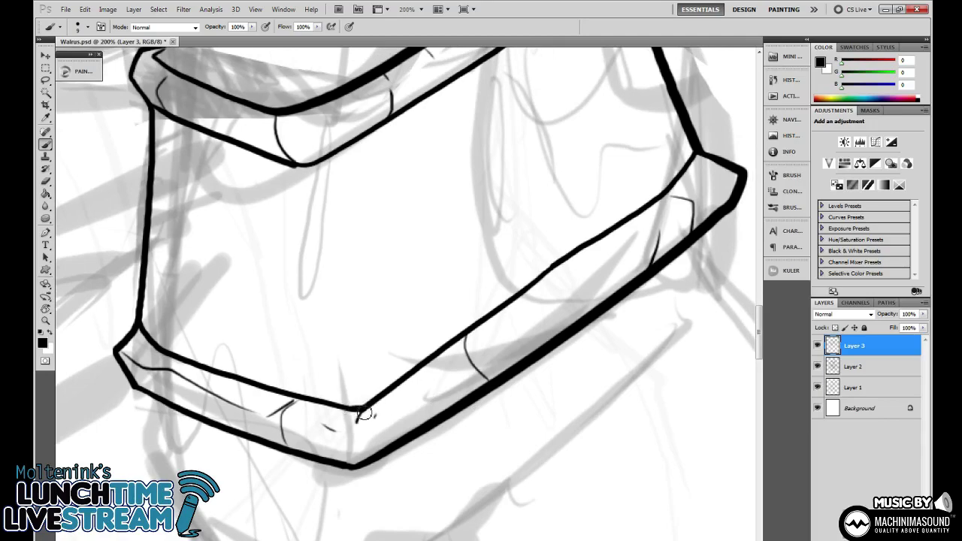
Ink the upper arm's near edge from beneath the hanging chain link to the arm guard's top rim, adding short crease and fur strokes.
key(ctrl+minus)
key(ctrl+minus)
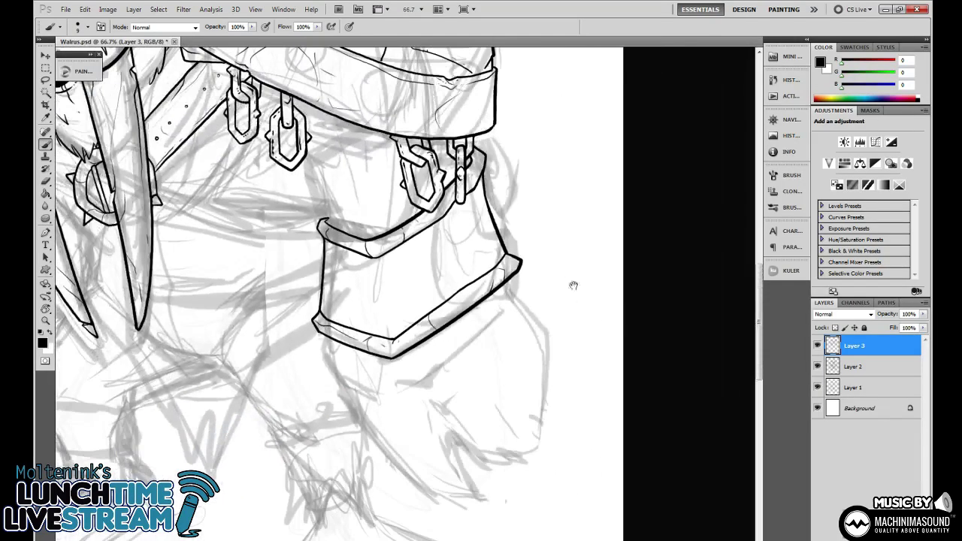
mouse_move(574, 285)
mouse_down()
mouse_move(598, 386)
mouse_move(623, 323)
mouse_move(627, 389)
mouse_move(623, 301)
mouse_move(616, 400)
mouse_move(589, 355)
mouse_move(583, 294)
mouse_move(557, 380)
mouse_up()
drag(564, 309, 597, 361)
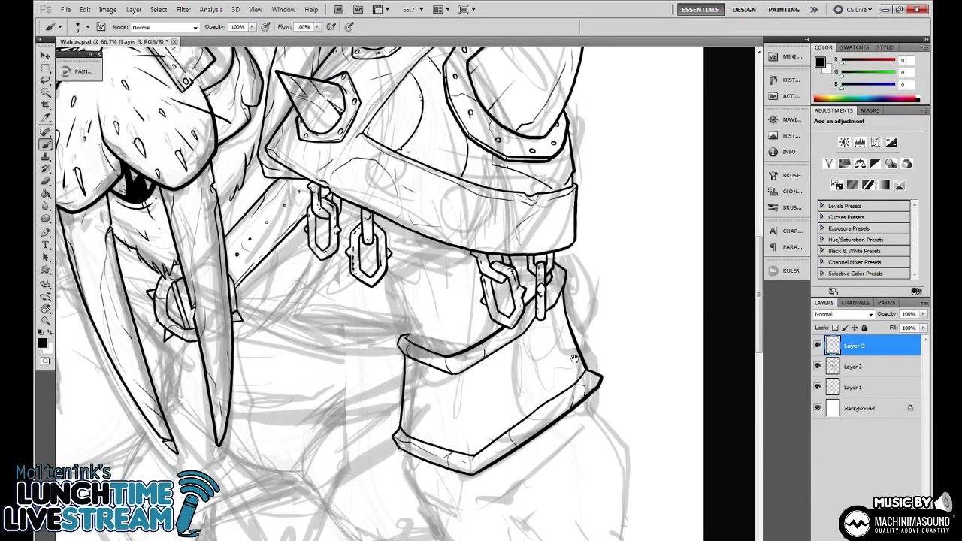
key(ctrl+plus)
key(ctrl+plus)
drag(467, 268, 489, 273)
mouse_move(410, 228)
mouse_down()
mouse_move(459, 394)
mouse_move(475, 421)
mouse_move(518, 432)
mouse_up()
drag(472, 403, 520, 433)
drag(418, 279, 395, 253)
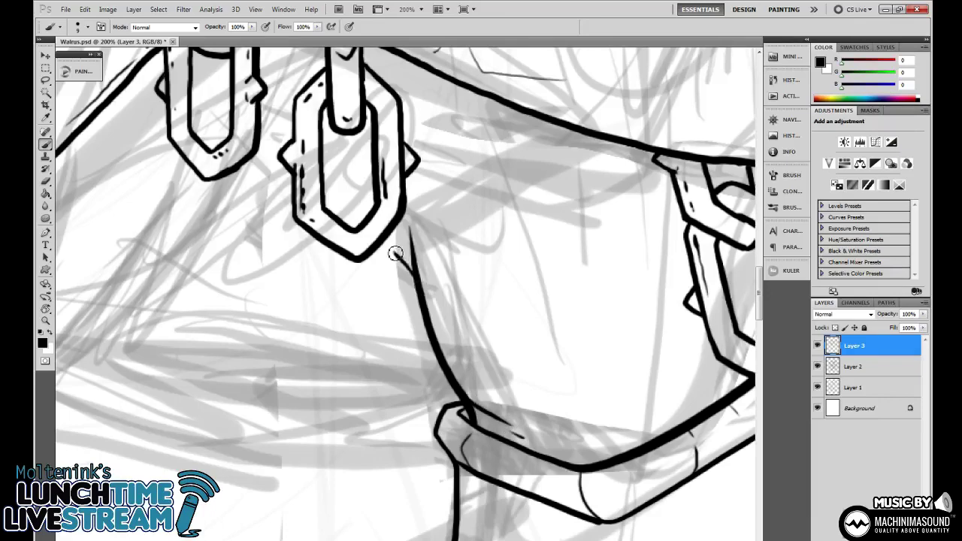
Add short detail strokes to the upper arm, along its near edge, inside the hanging chain link and beneath the shoulder armor.
drag(628, 322, 534, 315)
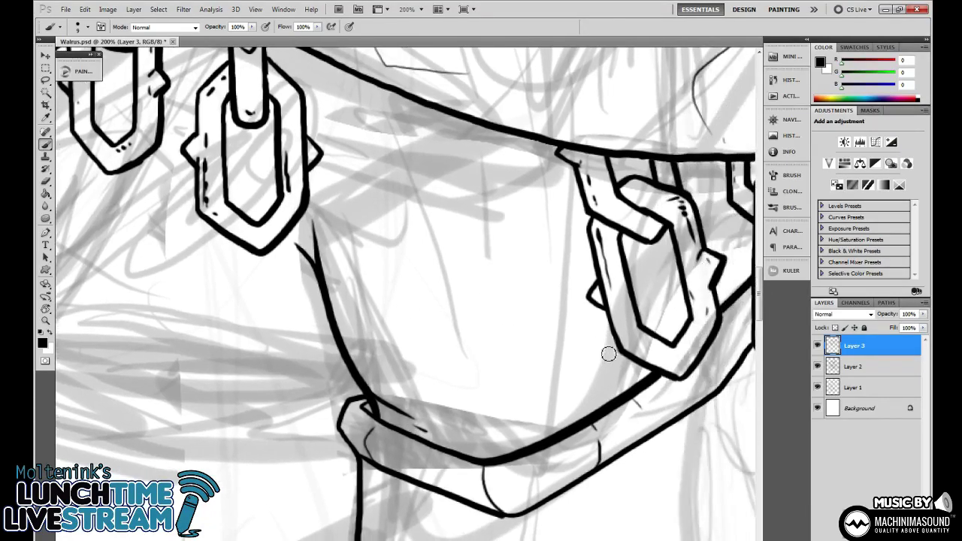
drag(593, 400, 613, 362)
drag(639, 293, 643, 263)
drag(335, 286, 380, 313)
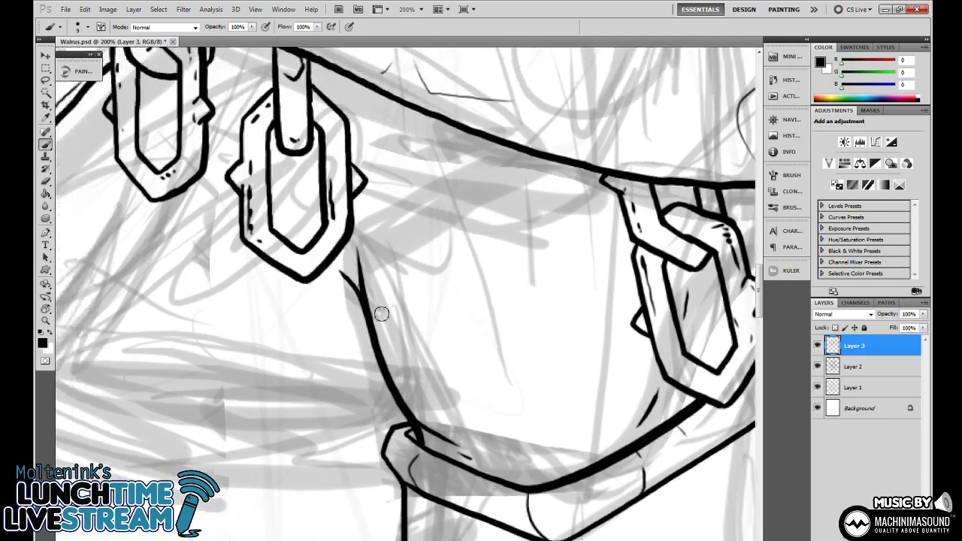
drag(308, 234, 291, 200)
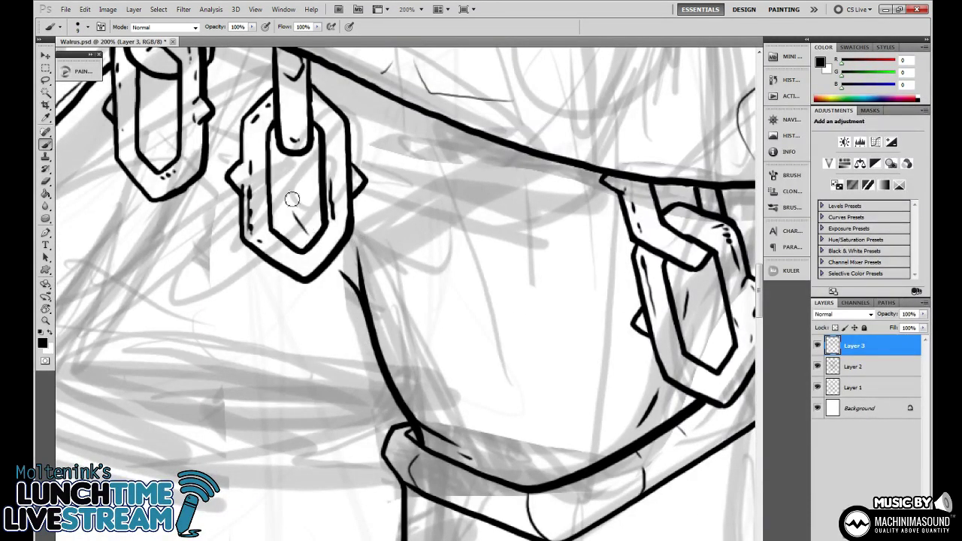
drag(359, 314, 340, 289)
drag(444, 232, 404, 241)
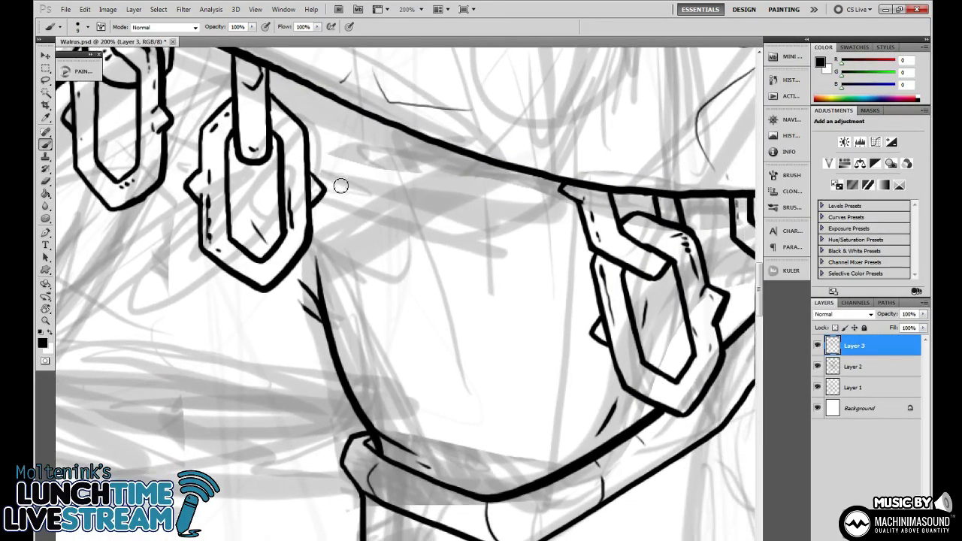
mouse_move(340, 176)
mouse_down()
mouse_move(365, 136)
mouse_move(389, 136)
mouse_up()
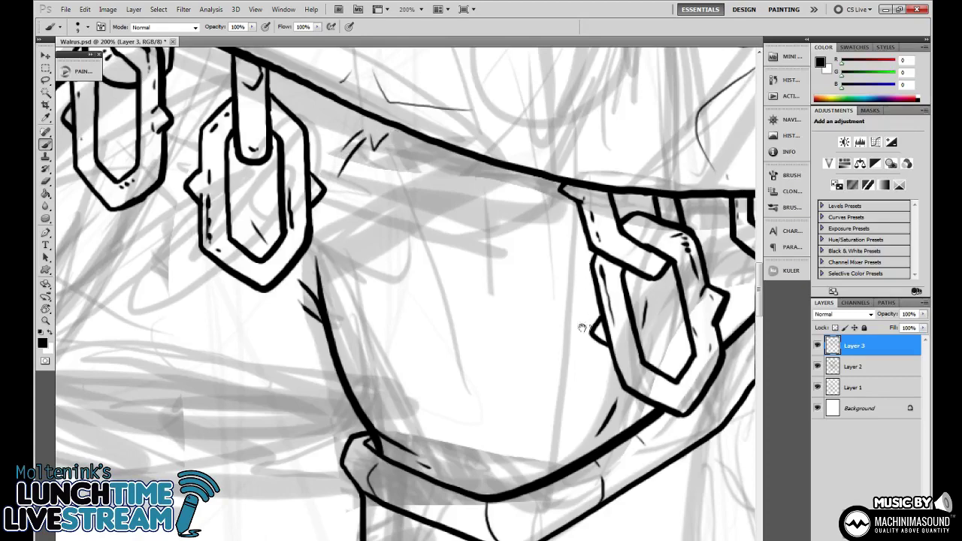
key(ctrl+minus)
key(ctrl+minus)
key(ctrl+minus)
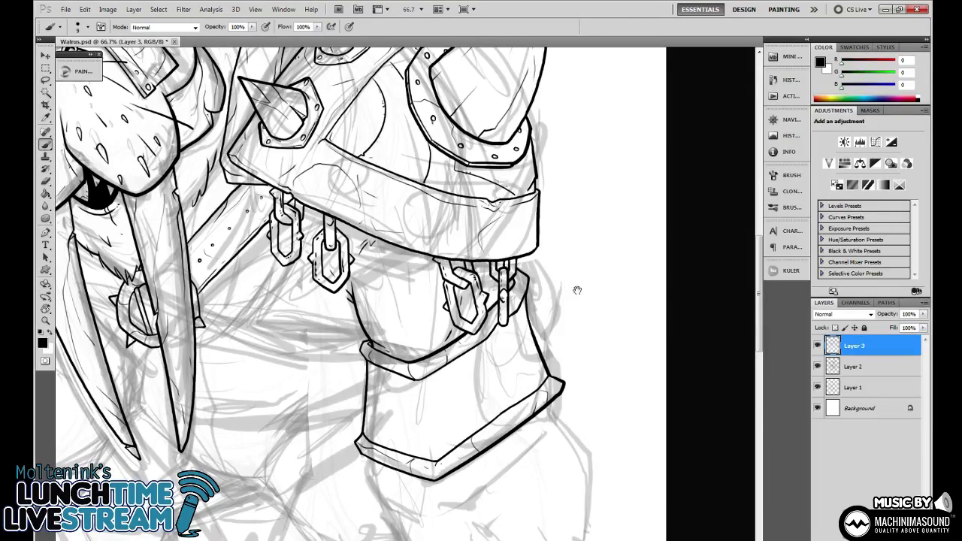
drag(578, 291, 569, 288)
Fill the small gaps behind the far chain links with solid black.
key(ctrl+plus)
key(ctrl+plus)
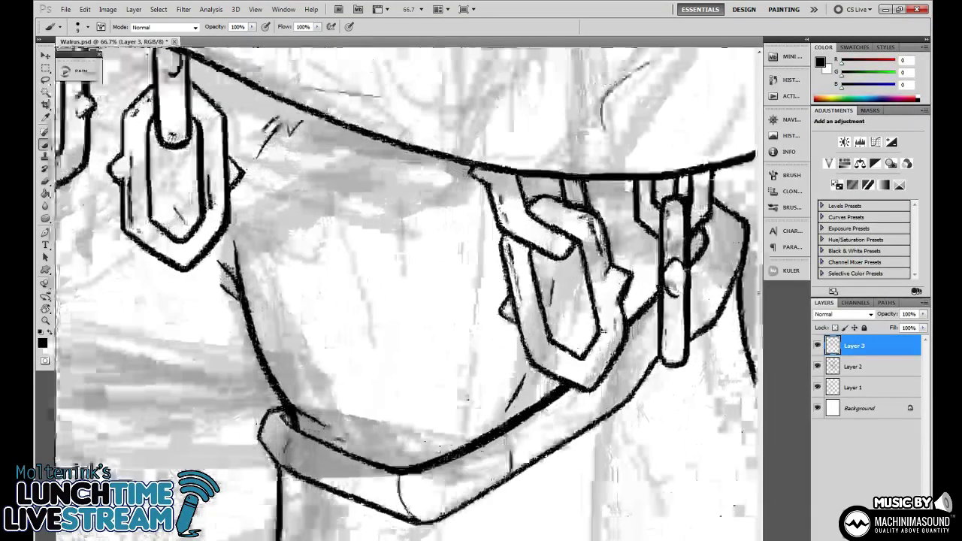
drag(633, 279, 391, 367)
drag(447, 283, 443, 274)
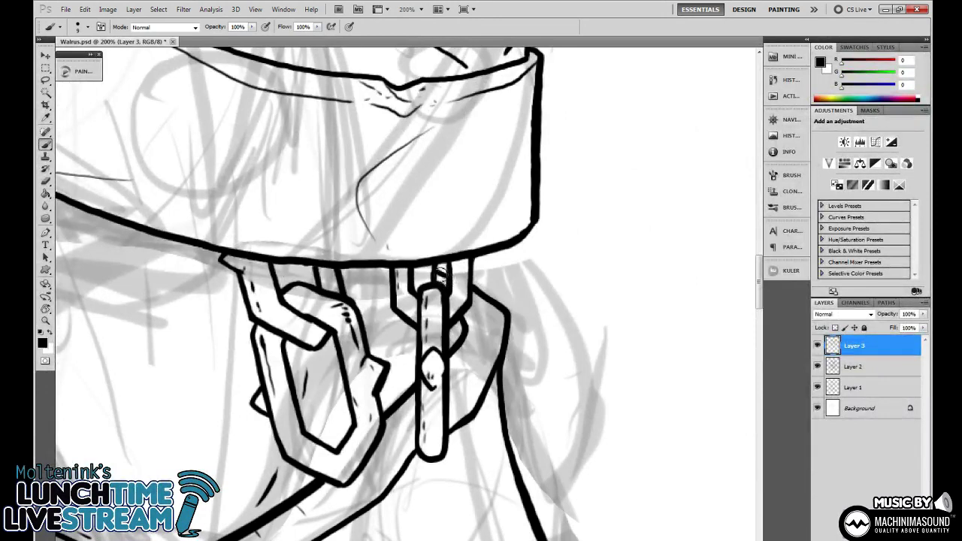
drag(496, 329, 516, 270)
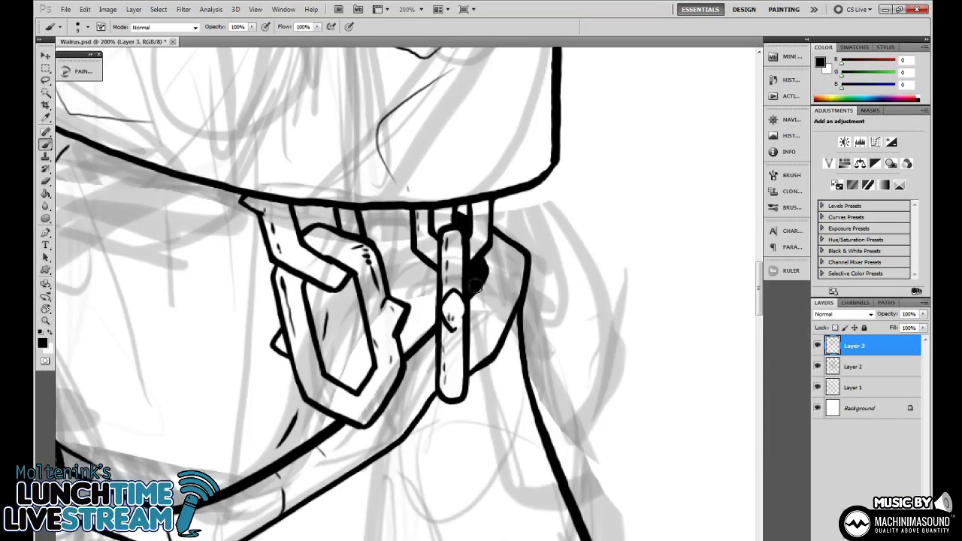
Add short dash strokes on the upper arm just inside the arm guard's top rim.
drag(497, 328, 559, 217)
drag(450, 340, 623, 242)
drag(497, 325, 552, 374)
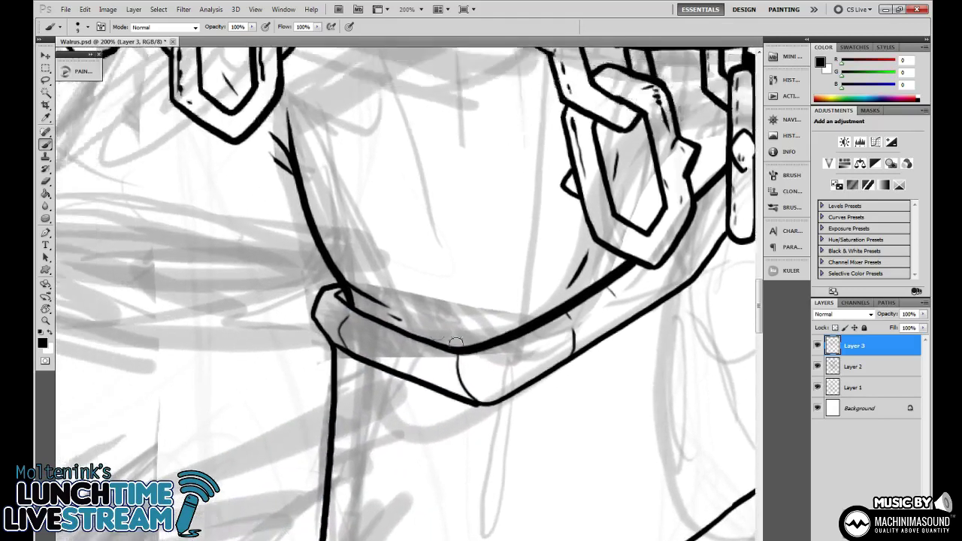
drag(423, 324, 454, 336)
Ink thin curved crease and dent lines across the arm guard's main body between its upper and lower bands.
mouse_move(529, 434)
mouse_down()
mouse_move(544, 273)
mouse_move(522, 128)
mouse_up()
mouse_move(576, 304)
mouse_down()
mouse_move(516, 250)
mouse_move(472, 333)
mouse_up()
drag(358, 236, 378, 279)
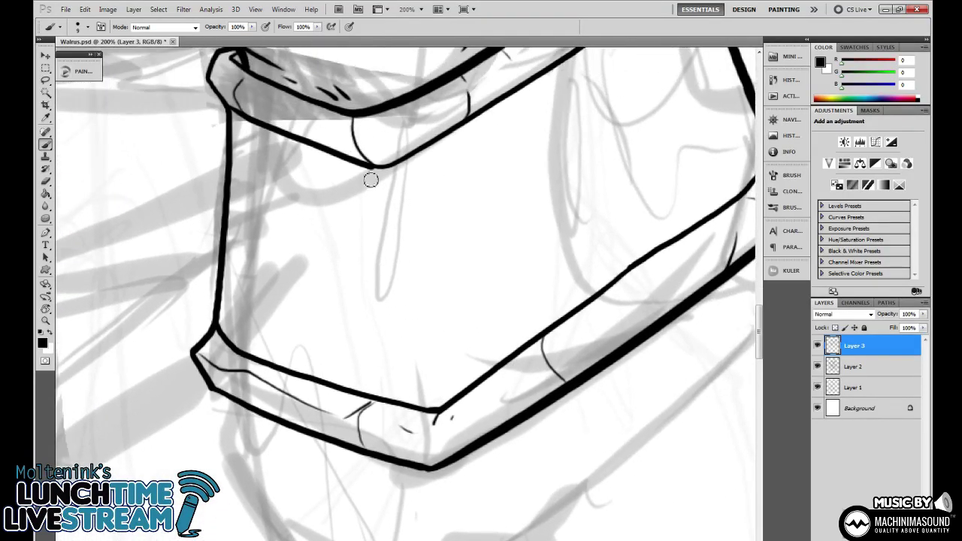
mouse_move(370, 170)
mouse_down()
mouse_move(397, 197)
mouse_move(441, 339)
mouse_move(438, 396)
mouse_up()
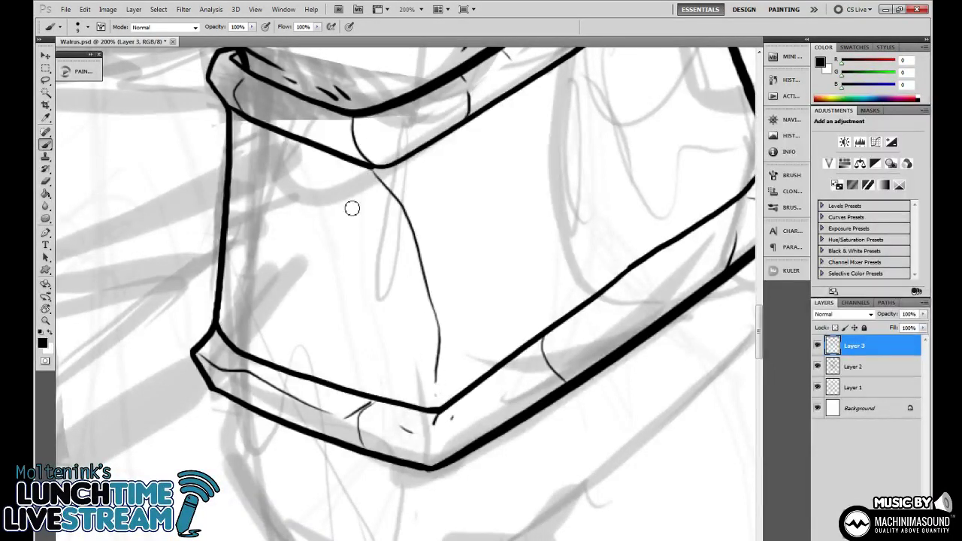
mouse_move(271, 133)
mouse_down()
mouse_move(273, 279)
mouse_move(233, 230)
mouse_move(252, 323)
mouse_up()
drag(343, 296, 344, 356)
drag(287, 347, 339, 255)
drag(465, 245, 372, 306)
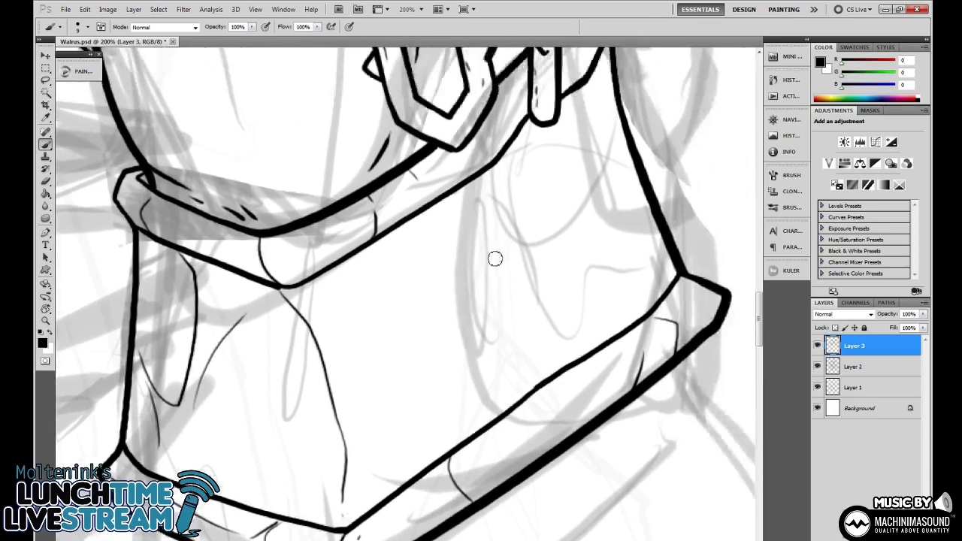
drag(469, 236, 491, 153)
mouse_move(490, 347)
mouse_down()
mouse_move(513, 303)
mouse_move(531, 230)
mouse_up()
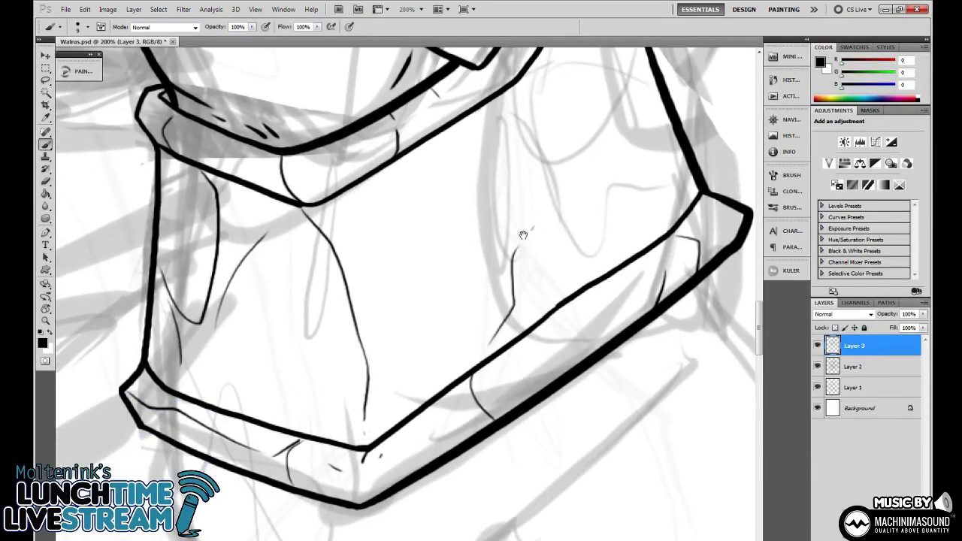
Examine the inked arm guard up close and against the whole walrus figure.
drag(658, 238, 672, 124)
drag(379, 380, 483, 257)
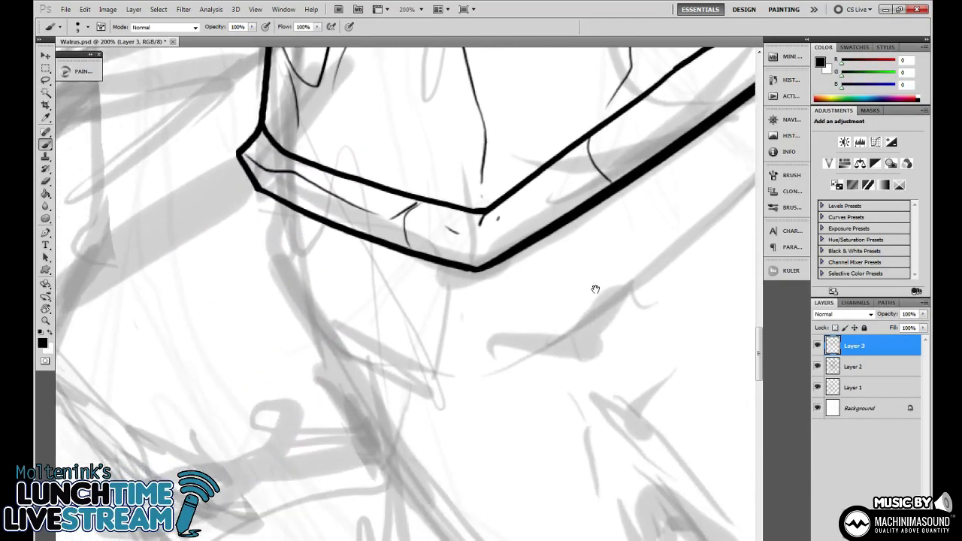
key(ctrl+minus)
key(ctrl+minus)
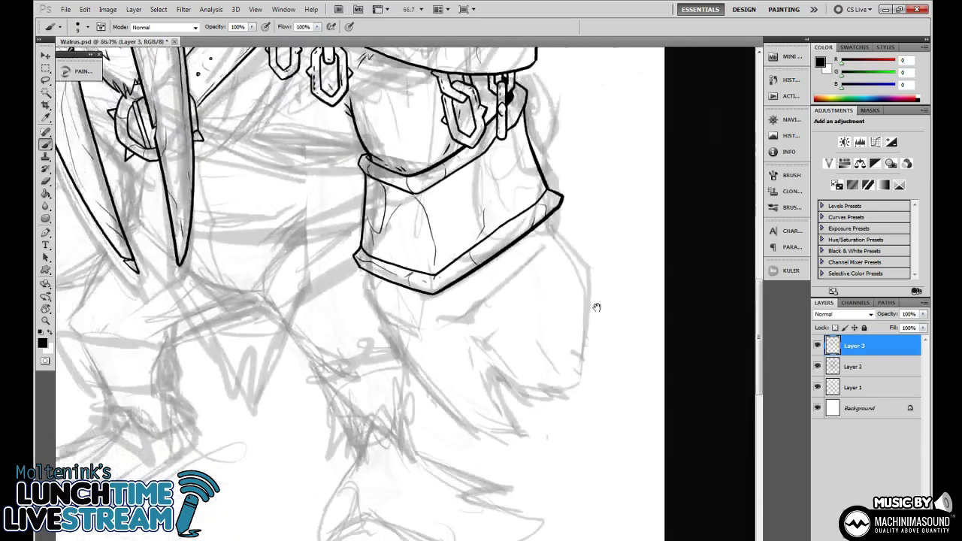
drag(599, 308, 611, 366)
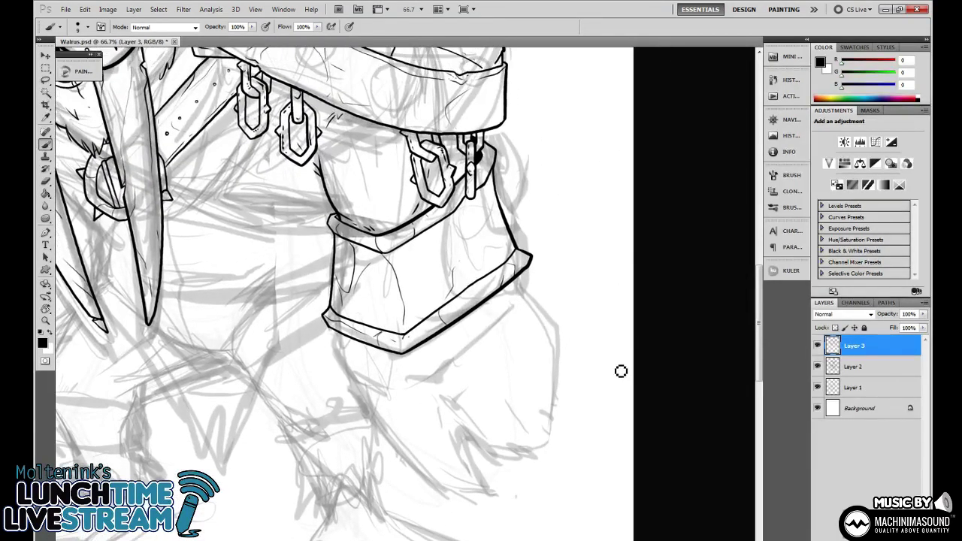
mouse_move(614, 307)
mouse_down()
mouse_move(609, 365)
mouse_move(613, 250)
mouse_move(603, 429)
mouse_up()
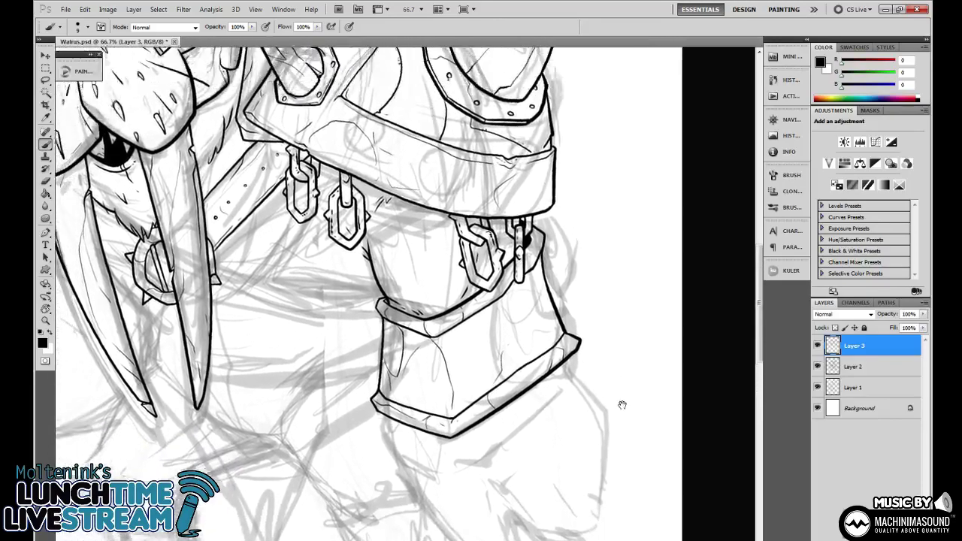
key(ctrl+minus)
key(ctrl+minus)
key(ctrl+minus)
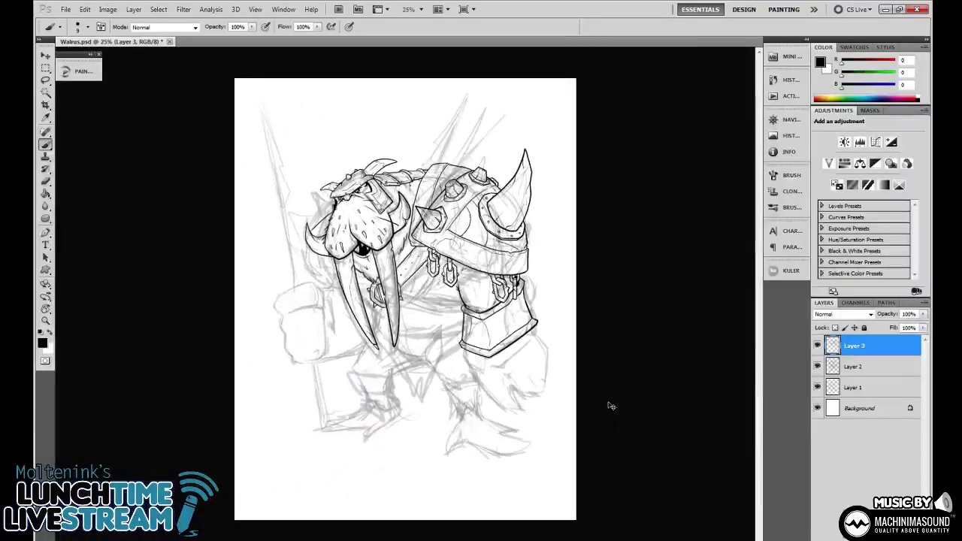
Erase the two short fur strokes from the upper arm's near edge beside the hanging chain link.
key(ctrl+plus)
key(ctrl+plus)
key(ctrl+plus)
key(ctrl+plus)
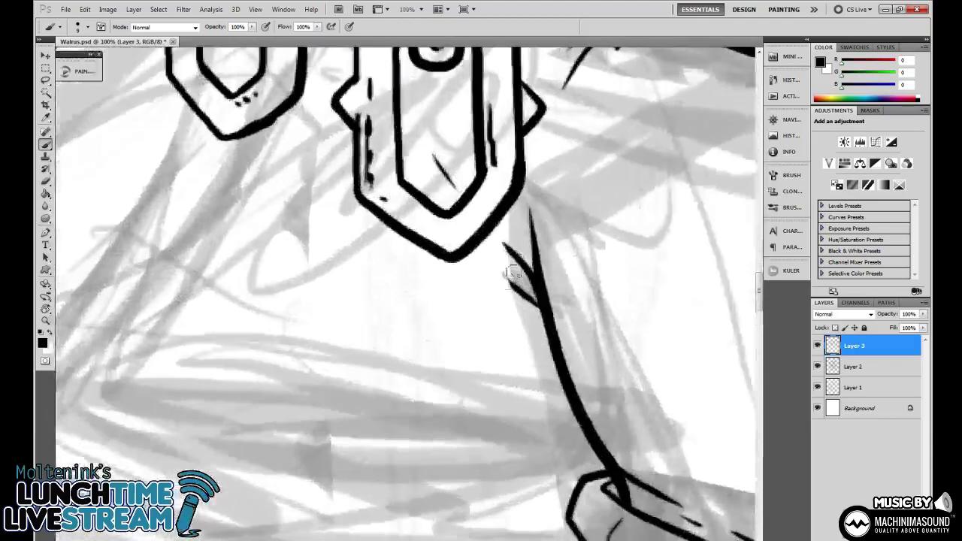
key(e)
drag(509, 250, 520, 293)
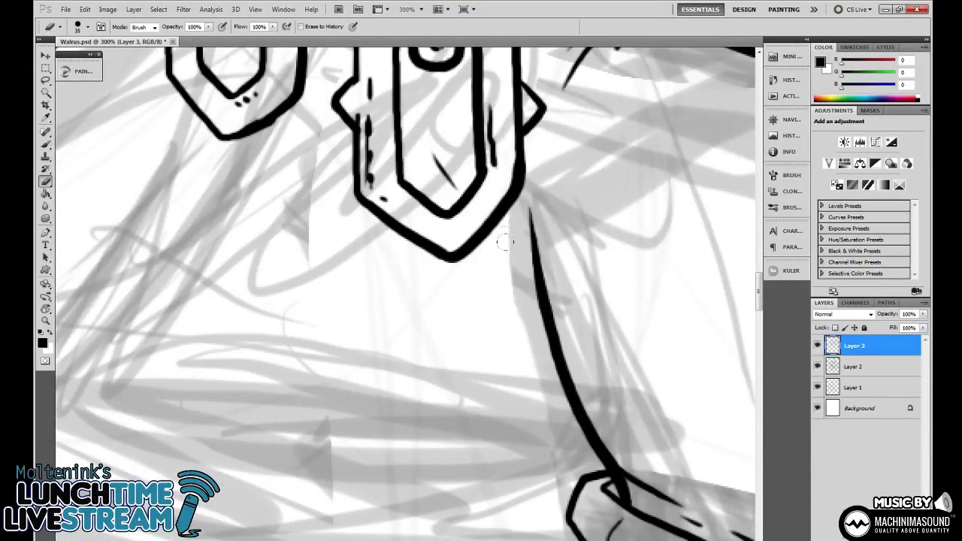
Redraw the top of the upper arm's near edge so it joins the chain link, erasing the excess line thickness.
key(b)
scroll(525, 281, up, 4)
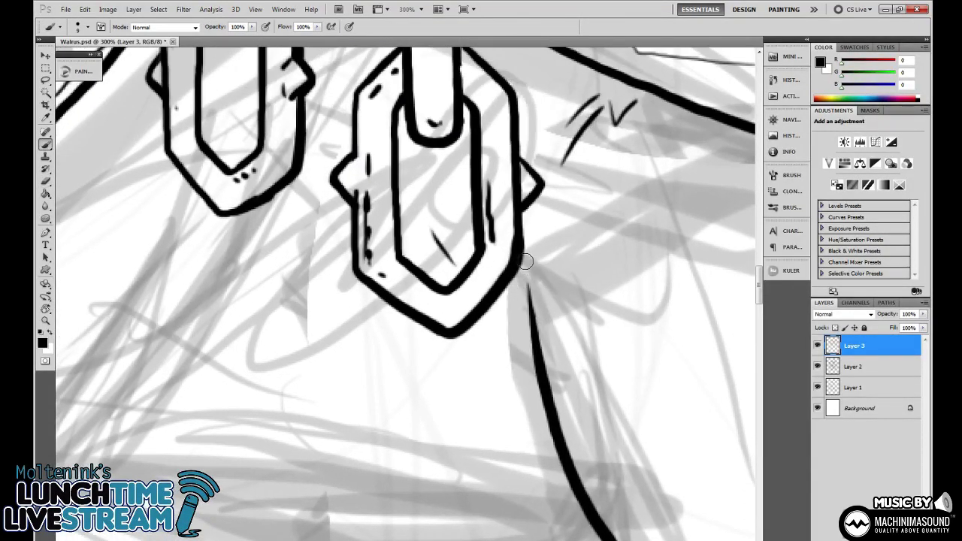
drag(530, 220, 548, 444)
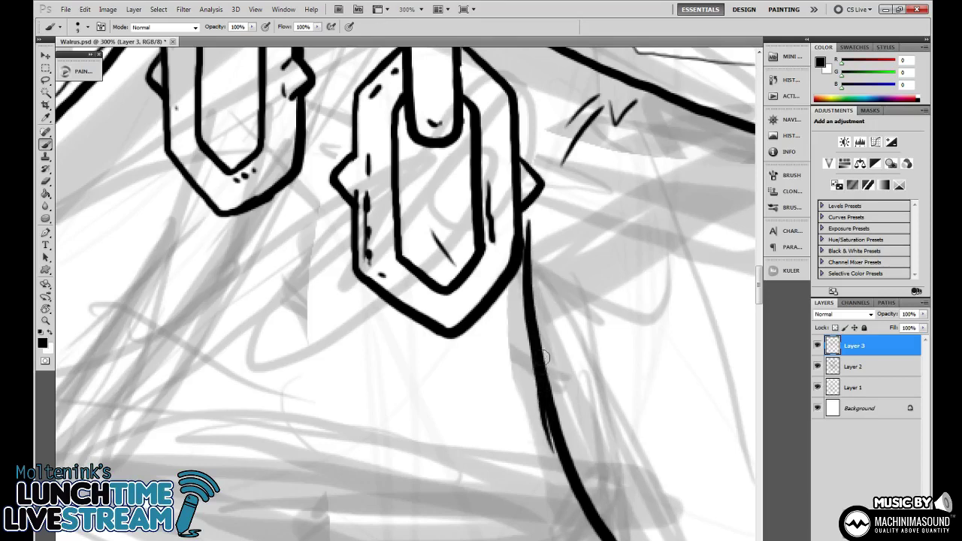
key(ctrl+z)
drag(520, 277, 565, 442)
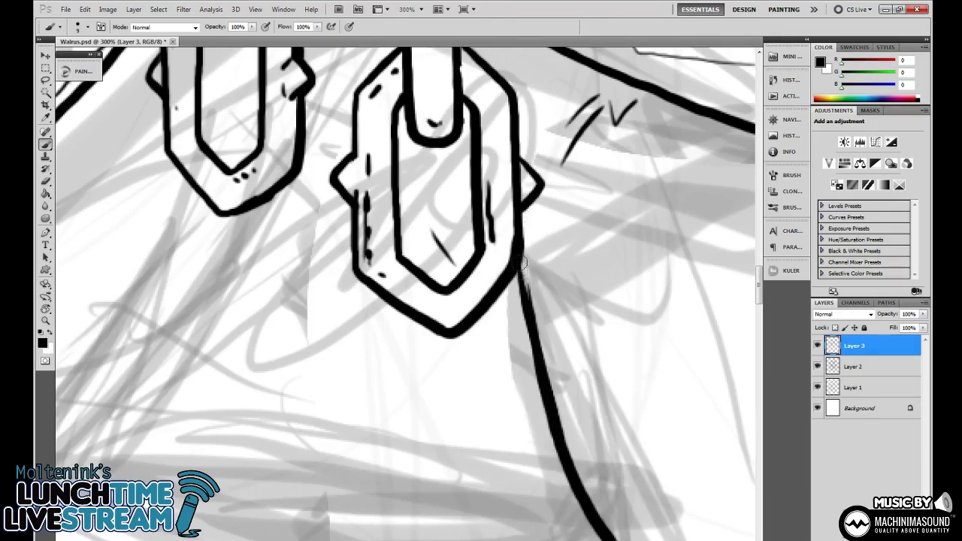
drag(524, 278, 563, 463)
key(e)
drag(526, 286, 548, 404)
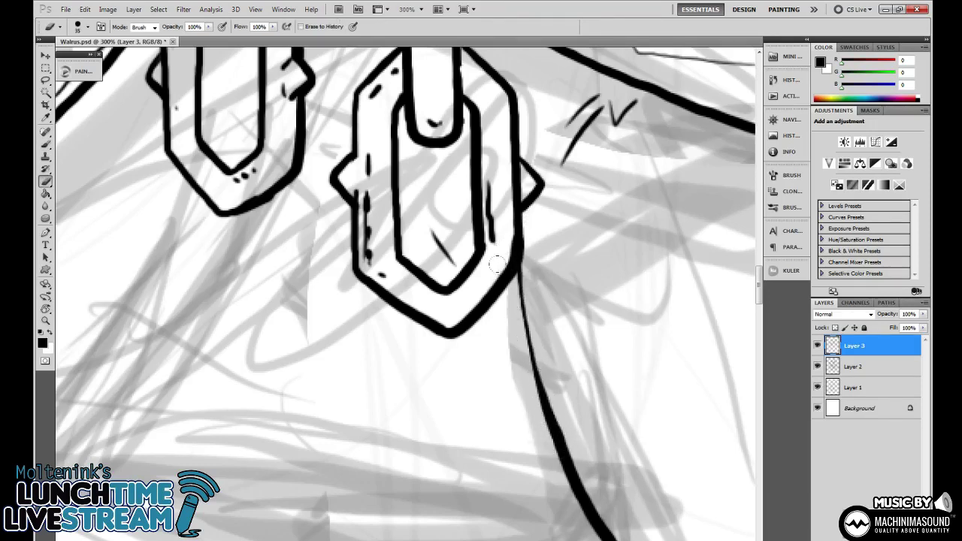
key(b)
drag(518, 279, 558, 430)
Add a short stroke inside the hanging chain link and a small mark on the upper arm beside it.
drag(527, 326, 545, 401)
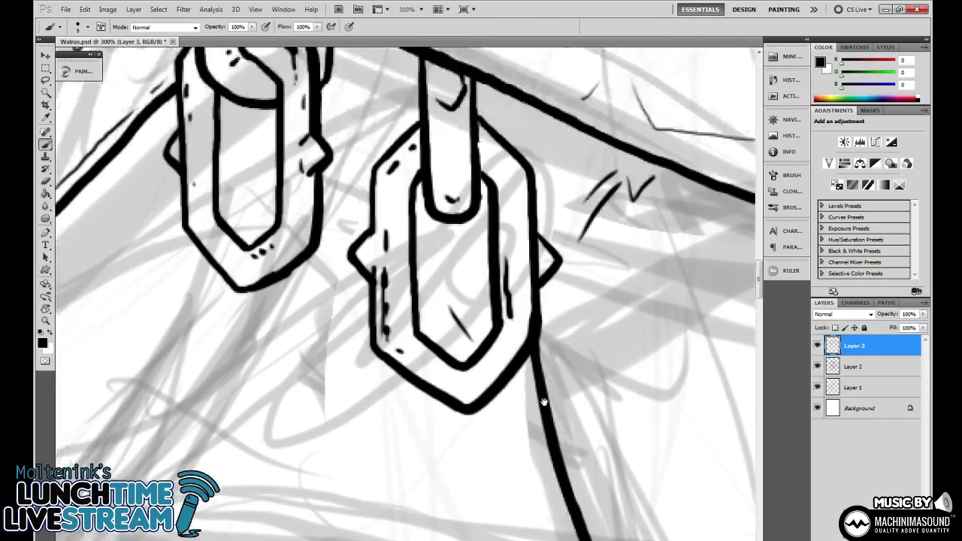
mouse_move(489, 262)
mouse_down()
mouse_move(472, 235)
mouse_move(496, 275)
mouse_up()
mouse_move(467, 232)
mouse_down()
mouse_move(495, 272)
mouse_move(445, 243)
mouse_up()
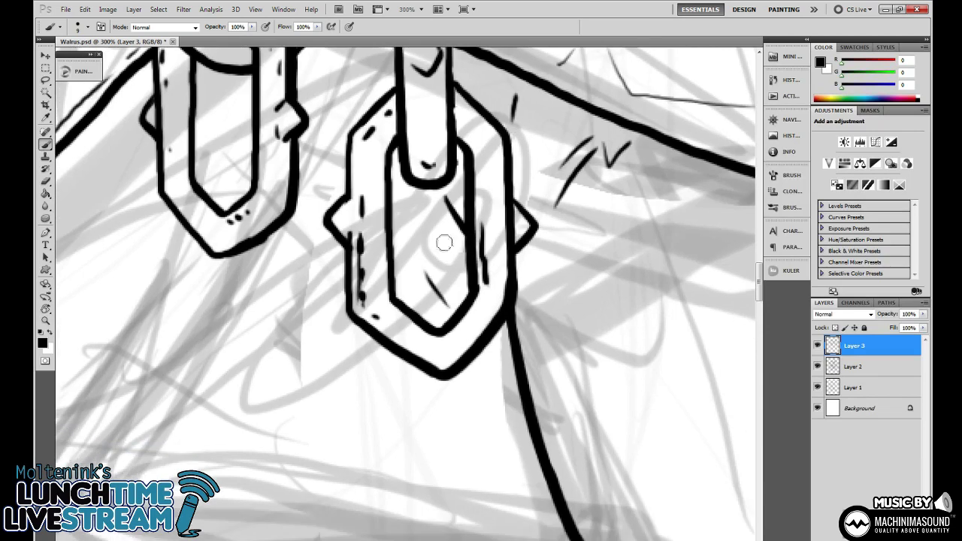
Ink the forearm's near edge below the arm guard, ending in jagged fur tufts and short fur strokes along its lower edge.
drag(651, 401, 464, 208)
drag(587, 298, 523, 253)
mouse_move(663, 339)
mouse_down()
mouse_move(599, 373)
mouse_move(618, 414)
mouse_move(628, 416)
mouse_move(601, 271)
mouse_move(591, 456)
mouse_move(639, 466)
mouse_move(636, 307)
mouse_move(601, 279)
mouse_up()
key(ctrl+minus)
key(ctrl+minus)
key(ctrl+minus)
key(ctrl+plus)
key(ctrl+plus)
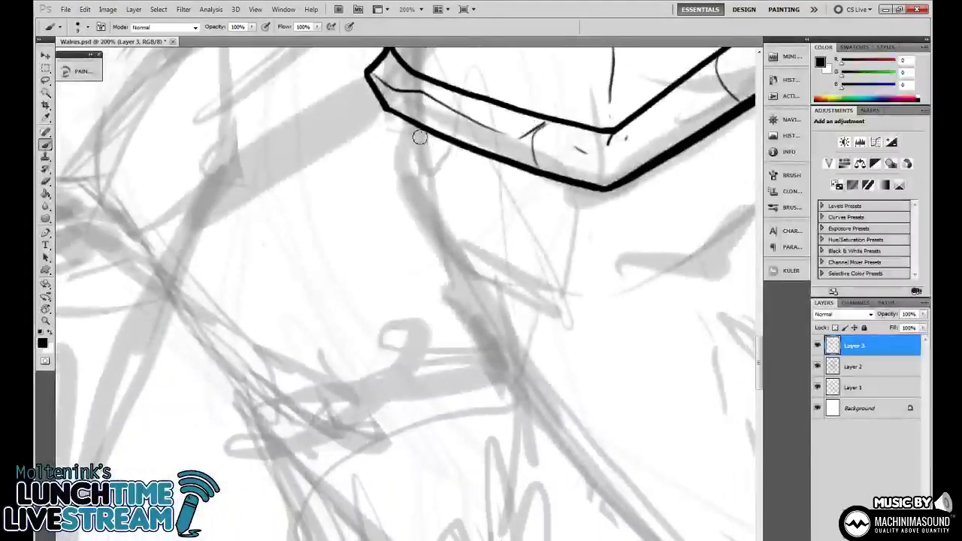
mouse_move(420, 138)
mouse_down()
mouse_move(463, 315)
mouse_move(450, 303)
mouse_move(381, 309)
mouse_move(376, 252)
mouse_move(404, 285)
mouse_move(497, 321)
mouse_move(498, 284)
mouse_up()
drag(578, 287, 488, 315)
mouse_move(426, 334)
mouse_down()
mouse_move(433, 350)
mouse_move(453, 324)
mouse_up()
drag(464, 331, 479, 276)
drag(494, 284, 492, 304)
Ink jagged fur tufts along the middle of the forearm's fur edge beneath the arm guard.
drag(568, 282, 407, 389)
drag(488, 258, 464, 318)
drag(491, 258, 510, 253)
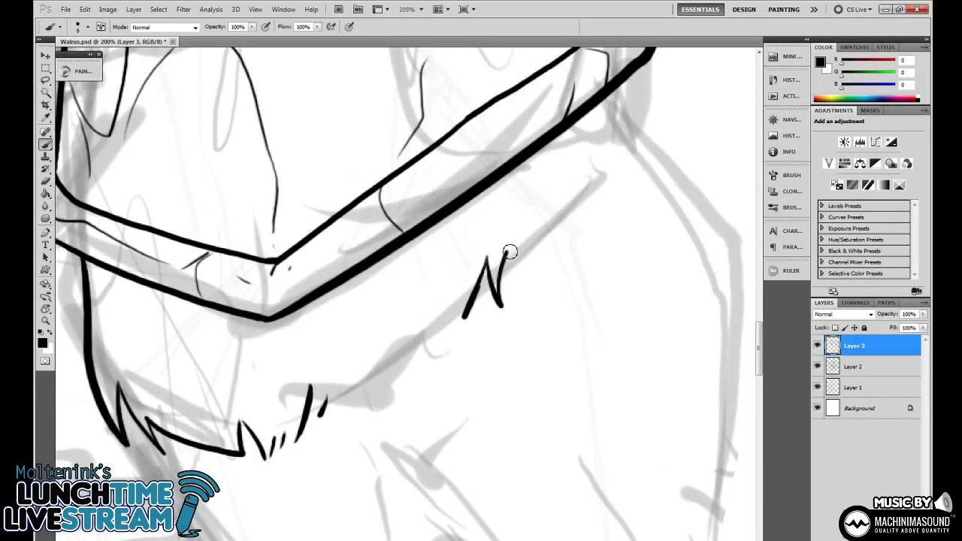
drag(458, 314, 434, 357)
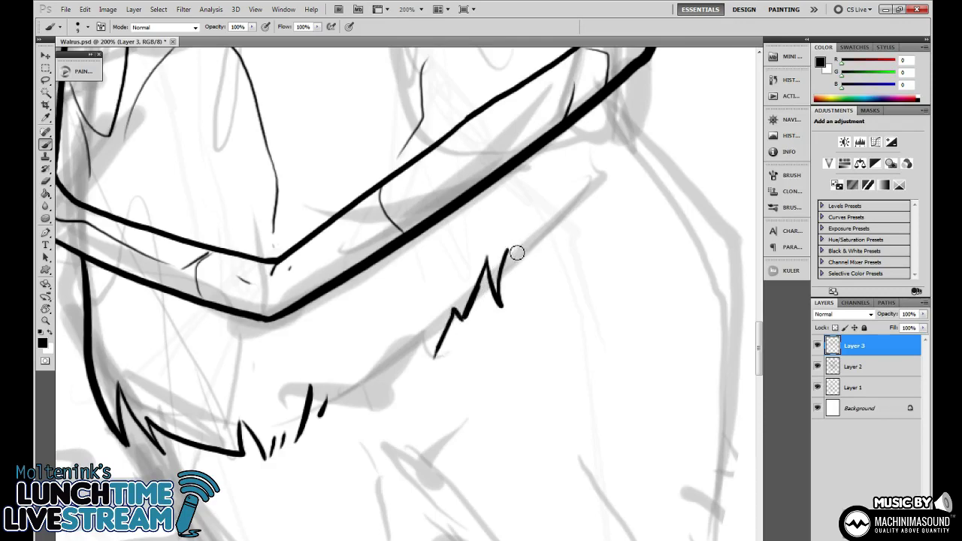
drag(513, 250, 517, 253)
drag(597, 186, 507, 254)
Ink the forearm's far edge below the arm guard's corner, with pointed fur tufts closing the fur edge.
mouse_move(535, 141)
mouse_down()
mouse_move(599, 260)
mouse_move(559, 223)
mouse_move(542, 283)
mouse_up()
mouse_move(482, 393)
mouse_down()
mouse_move(559, 294)
mouse_move(536, 200)
mouse_up()
drag(539, 217, 547, 199)
mouse_move(525, 381)
mouse_down()
mouse_move(473, 408)
mouse_move(593, 291)
mouse_move(571, 316)
mouse_up()
Set the brush opacity to 10%.
key(ctrl+minus)
key(ctrl+minus)
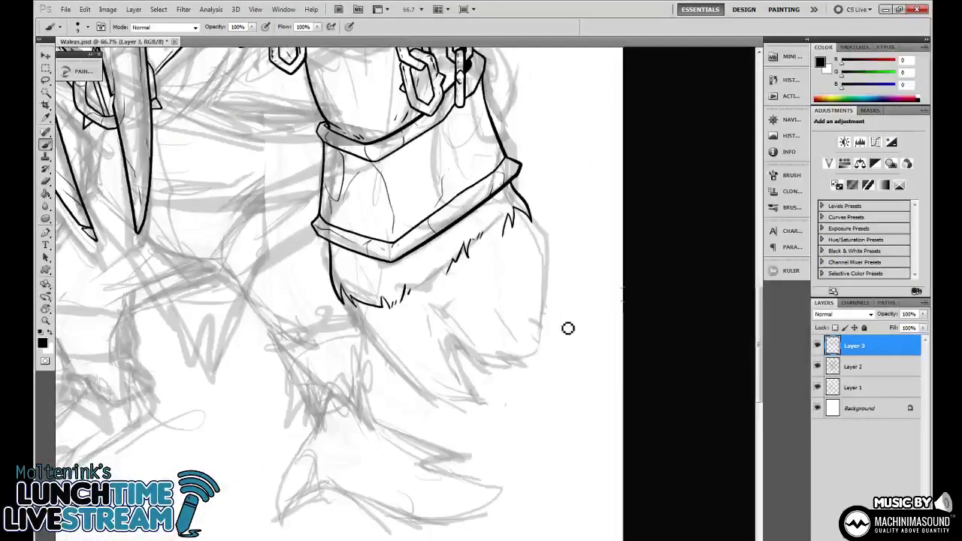
key(1)
mouse_move(655, 333)
mouse_down()
mouse_move(664, 303)
mouse_move(633, 386)
mouse_move(627, 376)
mouse_move(651, 280)
mouse_move(678, 287)
mouse_move(624, 284)
mouse_move(618, 331)
mouse_up()
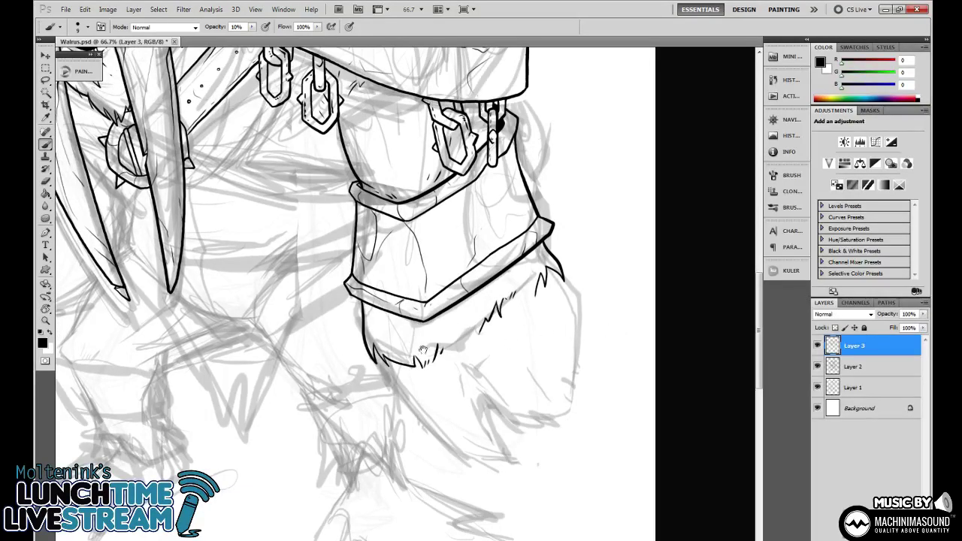
Restore the brush opacity to 100% and thicken the pointed fur tuft at the near end of the forearm's fur edge.
drag(496, 307, 583, 413)
drag(594, 442, 574, 358)
mouse_move(602, 411)
mouse_down()
mouse_move(575, 354)
mouse_move(577, 256)
mouse_up()
key(ctrl+plus)
drag(548, 386, 515, 290)
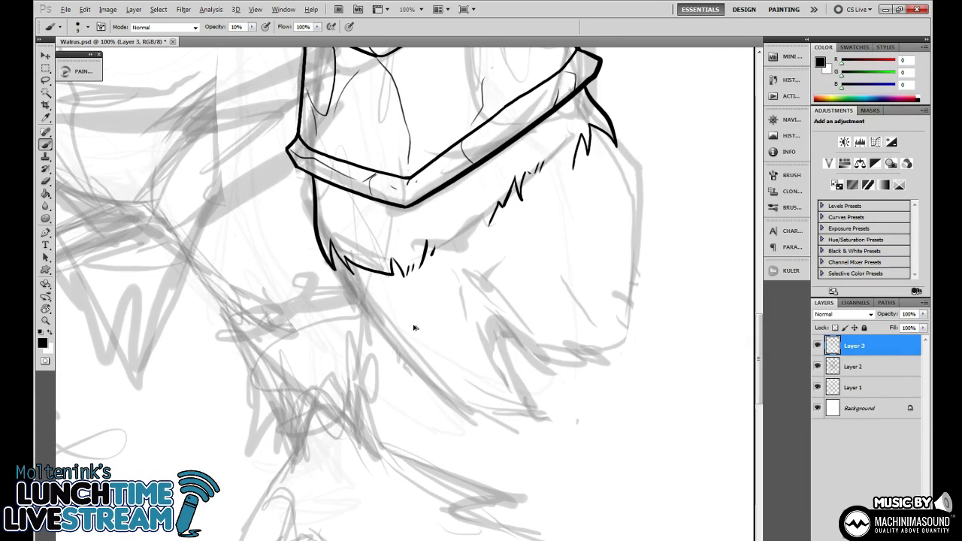
drag(455, 413, 464, 361)
key(ctrl+plus)
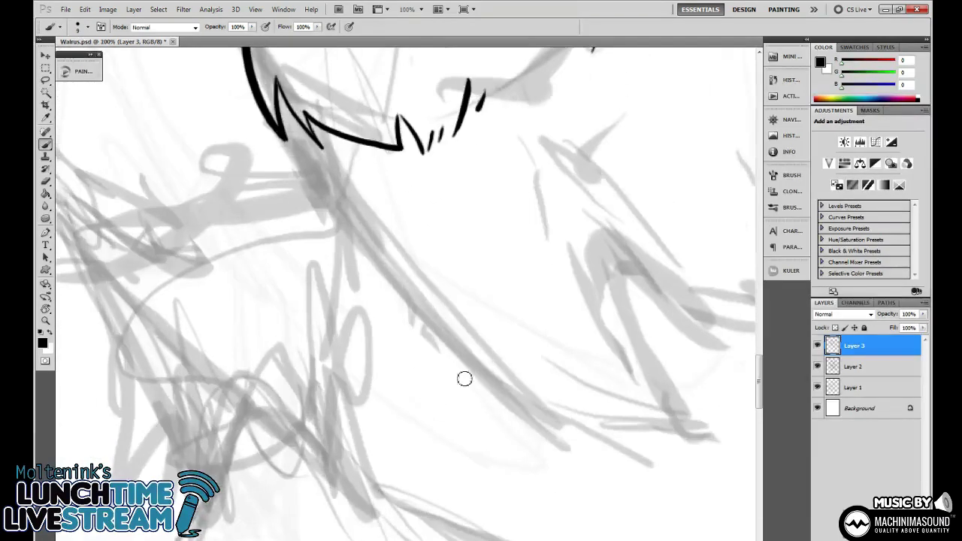
mouse_move(527, 326)
mouse_down()
mouse_move(542, 412)
mouse_move(512, 352)
mouse_up()
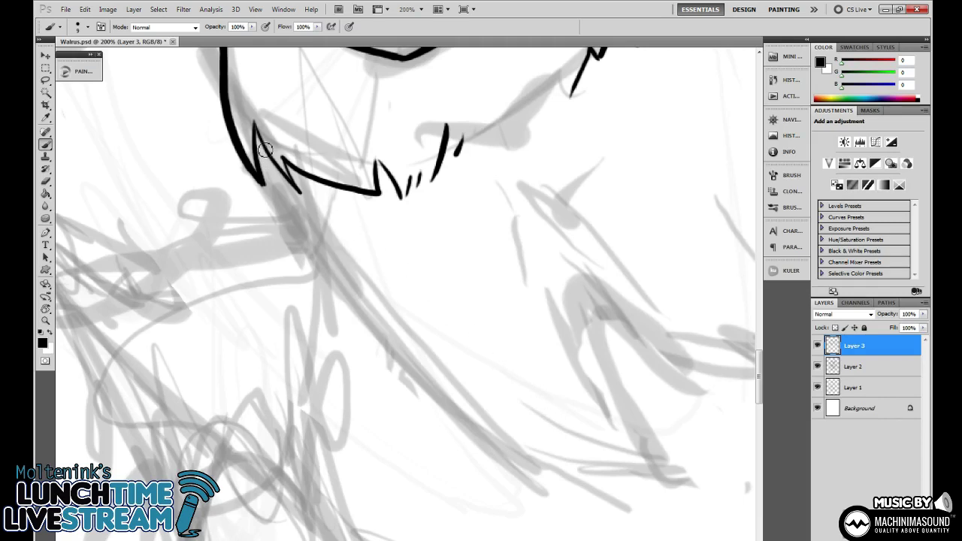
drag(285, 160, 302, 195)
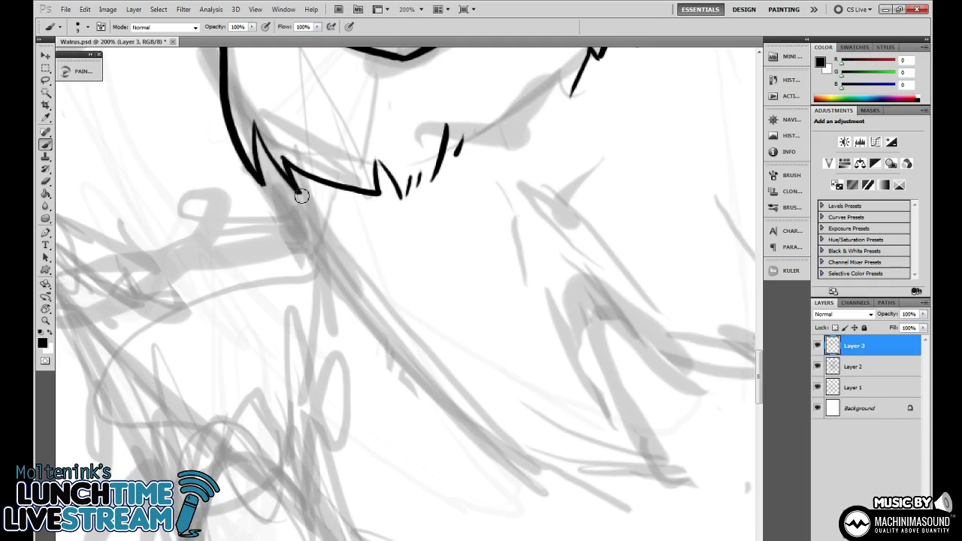
Ink the paw's near edge emerging from under the fur tufts, with a curved knuckle crease and short strokes beside it.
mouse_move(257, 127)
mouse_down()
mouse_move(267, 188)
mouse_move(302, 211)
mouse_move(358, 284)
mouse_move(412, 303)
mouse_up()
drag(490, 282, 454, 279)
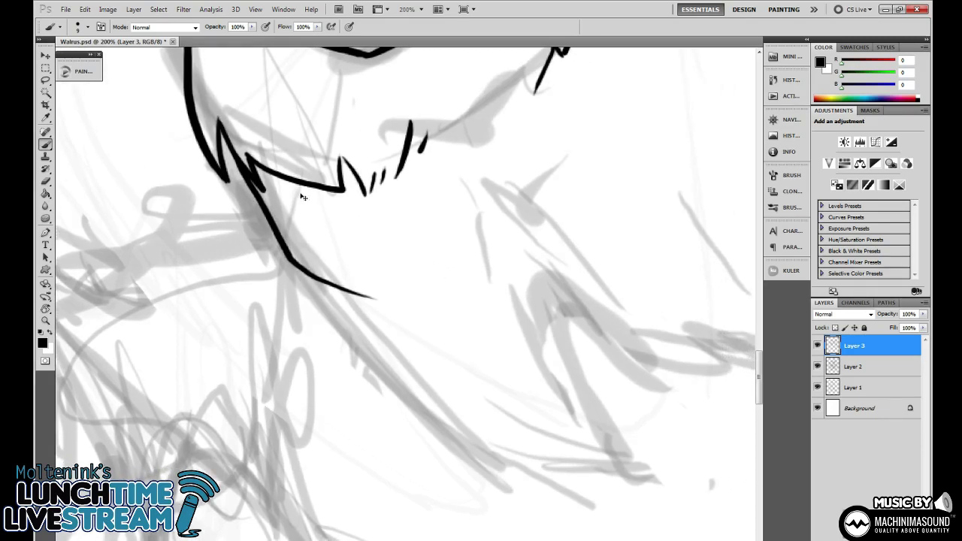
key(ctrl+z)
mouse_move(241, 158)
mouse_down()
mouse_move(289, 257)
mouse_move(314, 284)
mouse_move(408, 290)
mouse_move(445, 239)
mouse_move(416, 225)
mouse_up()
drag(521, 264, 466, 199)
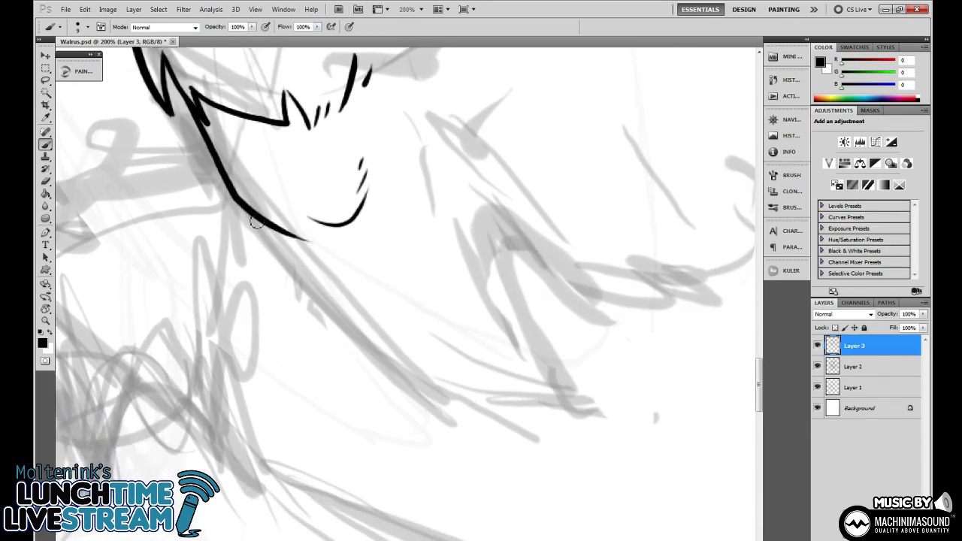
Ink the first digit's outline from the knuckle down to a rounded tip and back up its inner side.
mouse_move(256, 214)
mouse_down()
mouse_move(386, 356)
mouse_move(512, 413)
mouse_move(543, 413)
mouse_move(554, 382)
mouse_move(501, 218)
mouse_up()
mouse_move(535, 410)
mouse_down()
mouse_move(565, 422)
mouse_move(557, 397)
mouse_up()
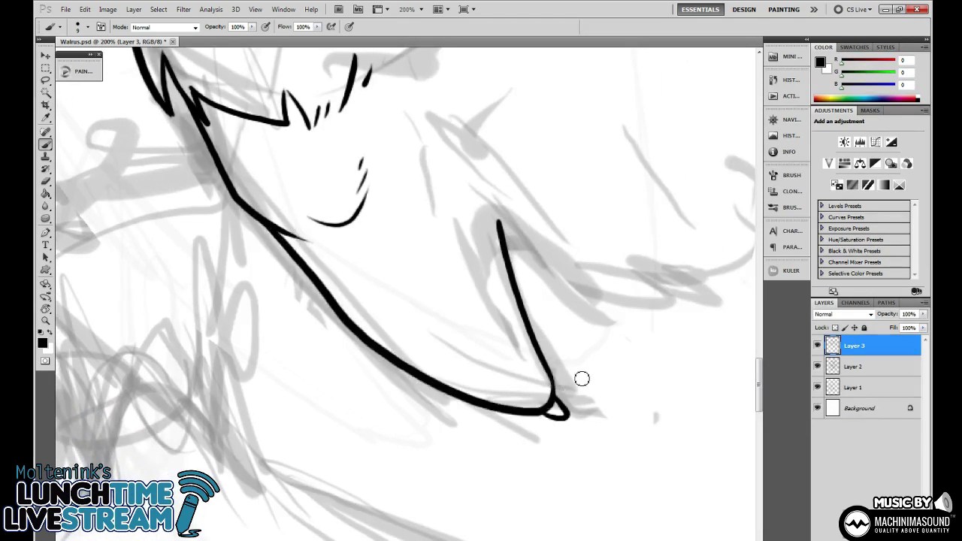
key(ctrl+z)
Rotate the canvas and ink a pointed claw on the first digit's tip, erasing the digit outline inside the claw.
key(r)
mouse_move(666, 325)
mouse_down()
mouse_move(526, 502)
mouse_move(517, 378)
mouse_up()
mouse_move(385, 335)
mouse_down()
mouse_move(406, 378)
mouse_move(423, 375)
mouse_move(420, 347)
mouse_move(427, 393)
mouse_move(392, 342)
mouse_up()
key(ctrl+z)
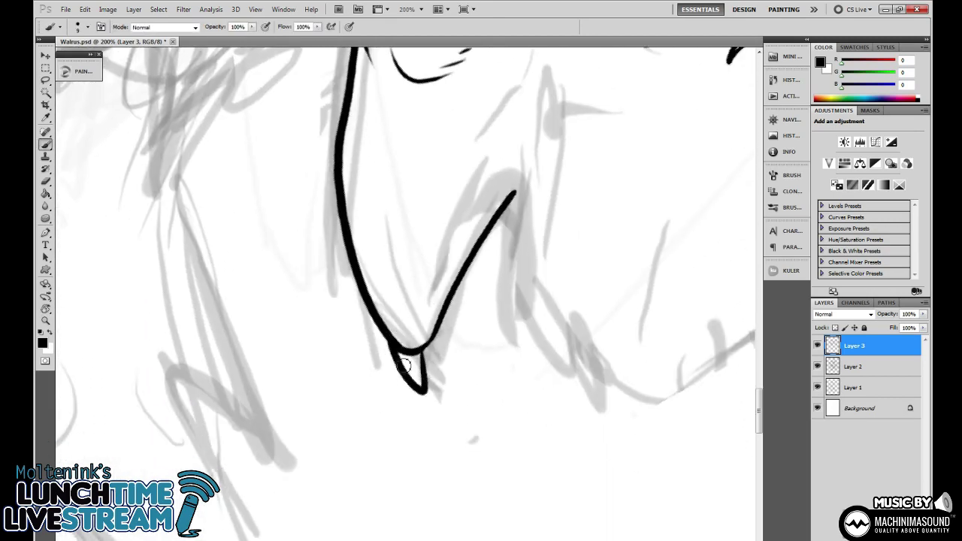
key(ctrl+z)
mouse_move(411, 382)
mouse_down()
mouse_move(390, 317)
mouse_move(418, 311)
mouse_move(434, 400)
mouse_move(422, 395)
mouse_move(396, 340)
mouse_up()
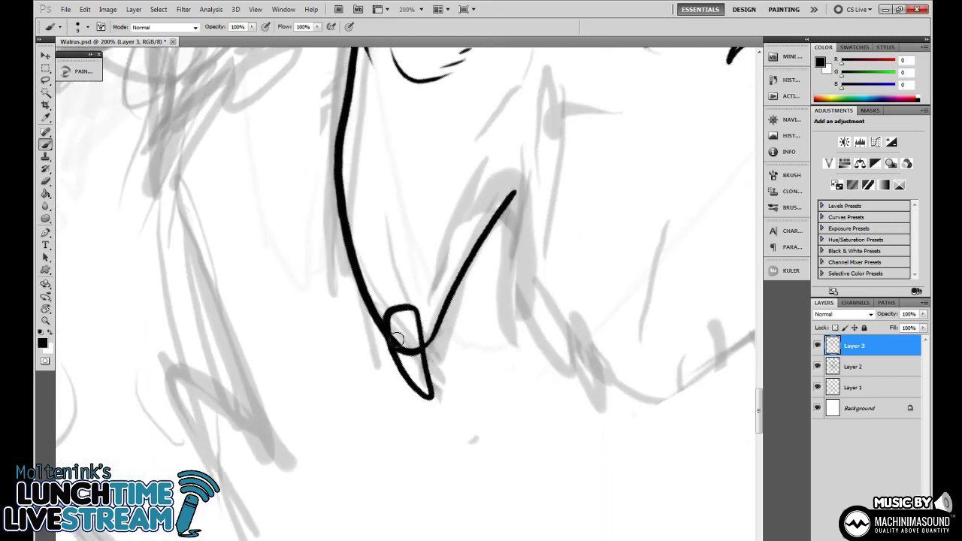
key(e)
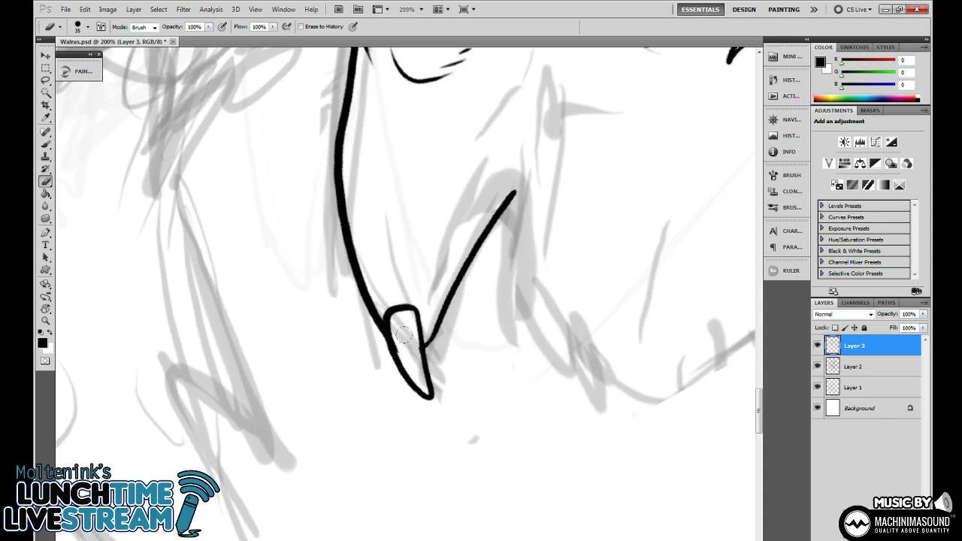
key(b)
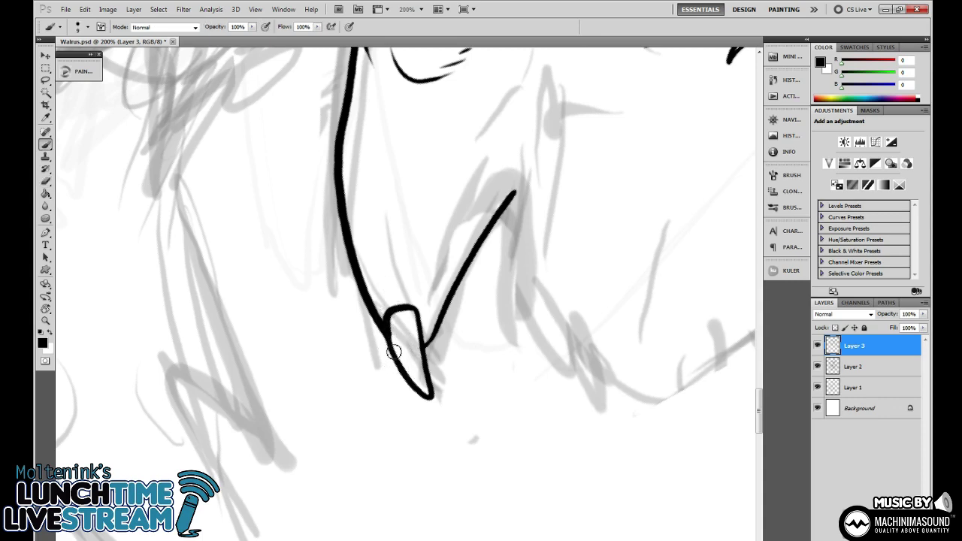
Ink a curved crease with short strokes across the middle of the first digit.
drag(412, 309, 389, 286)
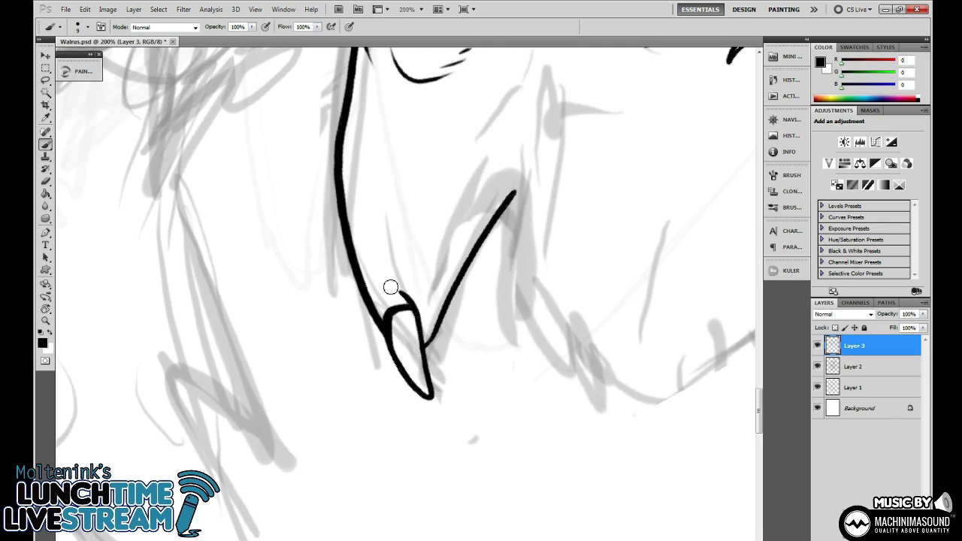
drag(475, 265, 479, 309)
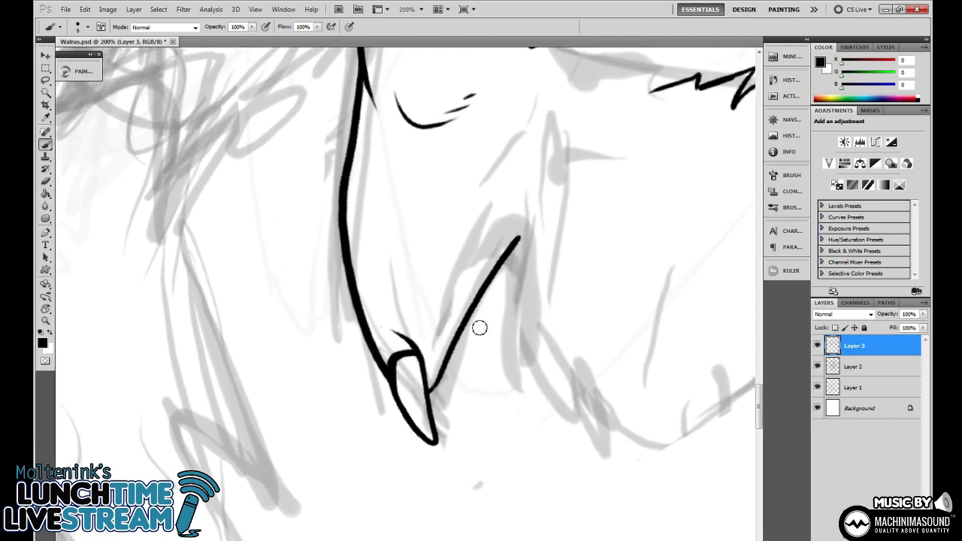
key(ctrl+alt+z)
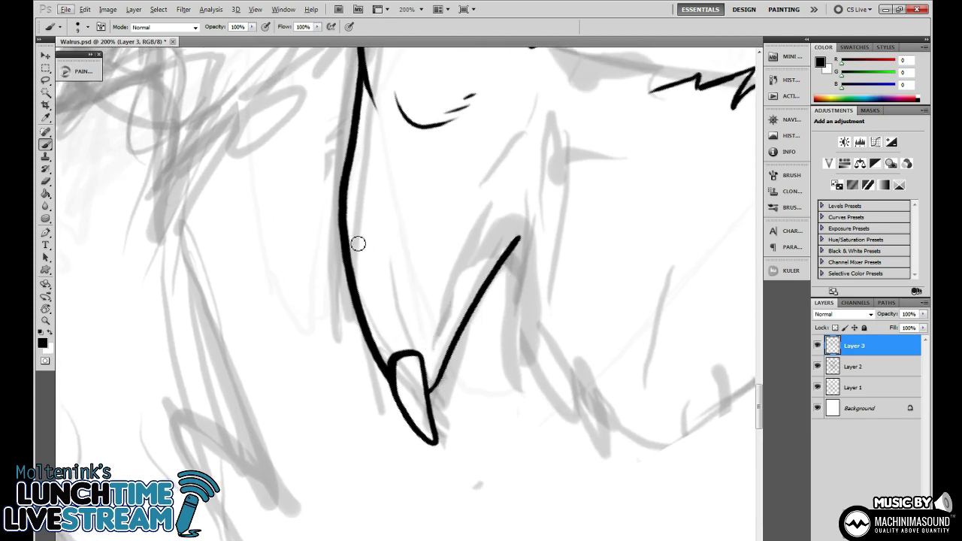
mouse_move(350, 224)
mouse_down()
mouse_move(399, 254)
mouse_move(407, 243)
mouse_move(413, 275)
mouse_up()
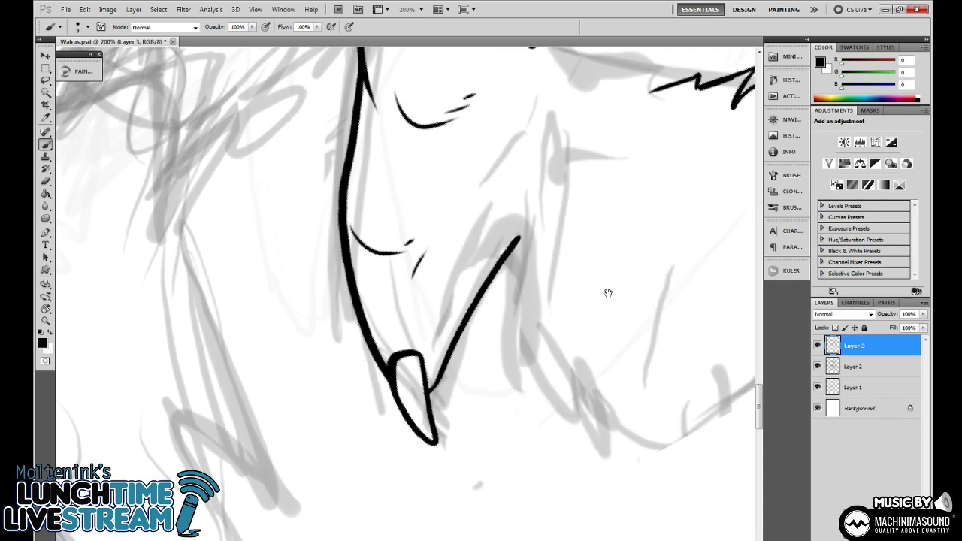
Ink the second digit's side from the fork down to its tip, adding a pointed claw and a skin fold above it.
drag(607, 294, 504, 292)
mouse_move(416, 244)
mouse_down()
mouse_move(443, 372)
mouse_move(500, 457)
mouse_move(512, 452)
mouse_move(513, 387)
mouse_move(485, 384)
mouse_move(491, 425)
mouse_up()
key(ctrl+alt+z)
drag(476, 384, 499, 342)
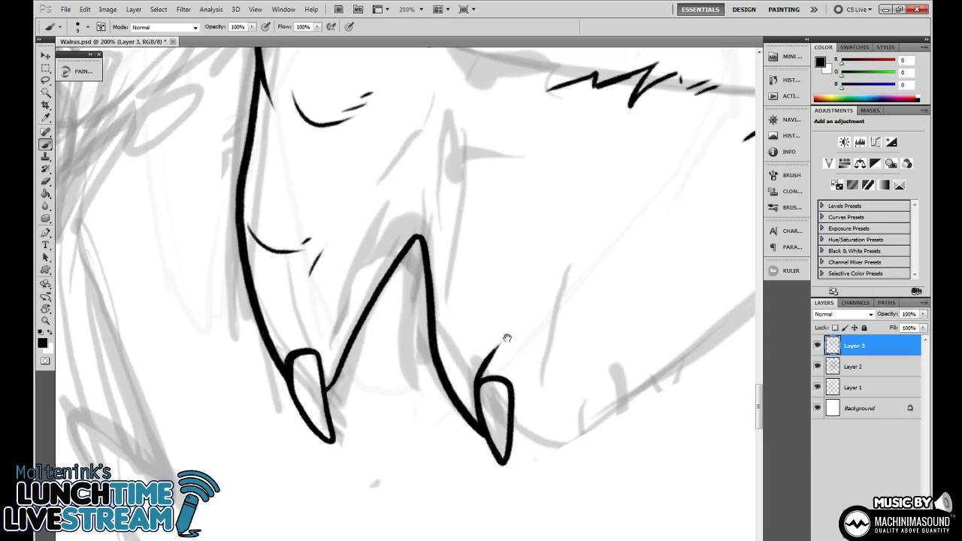
Ink a crease running up from the fork between the digits and thin wrinkle strokes along the first digit's inner edge.
drag(429, 269, 429, 333)
drag(418, 301, 419, 175)
drag(500, 224, 497, 221)
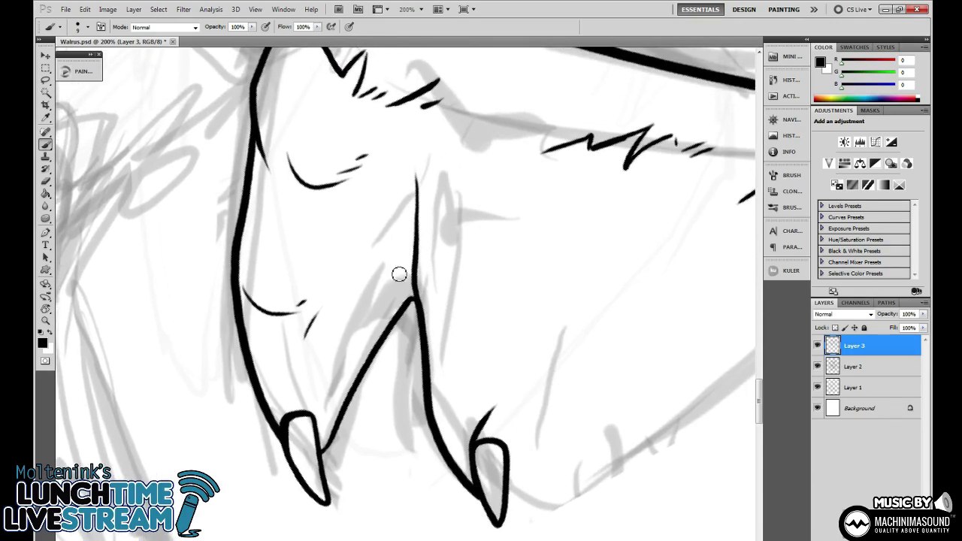
drag(353, 368, 392, 264)
drag(398, 255, 402, 251)
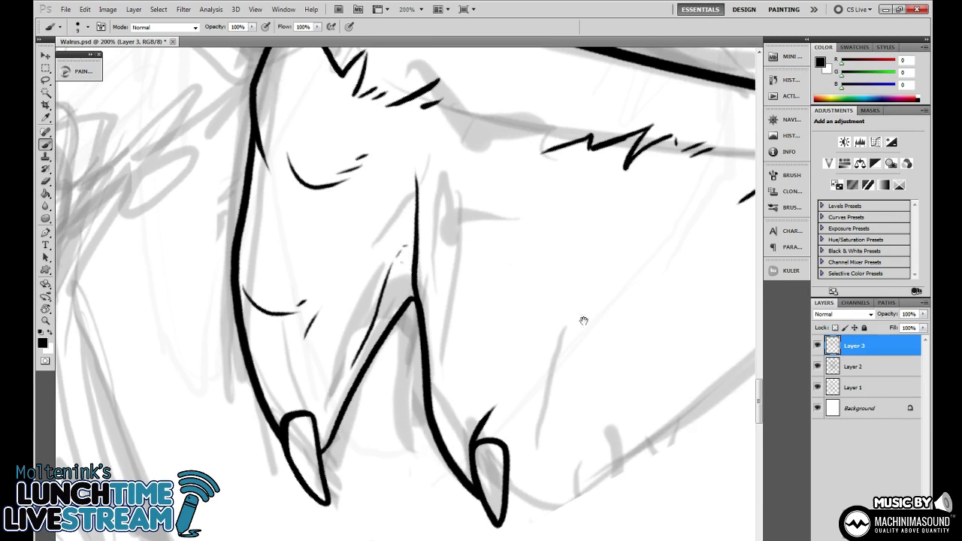
Ink the paw's bumpy lower edge from the second claw up to the forearm's far fur tuft, with thin creases near the claw.
drag(584, 321, 478, 230)
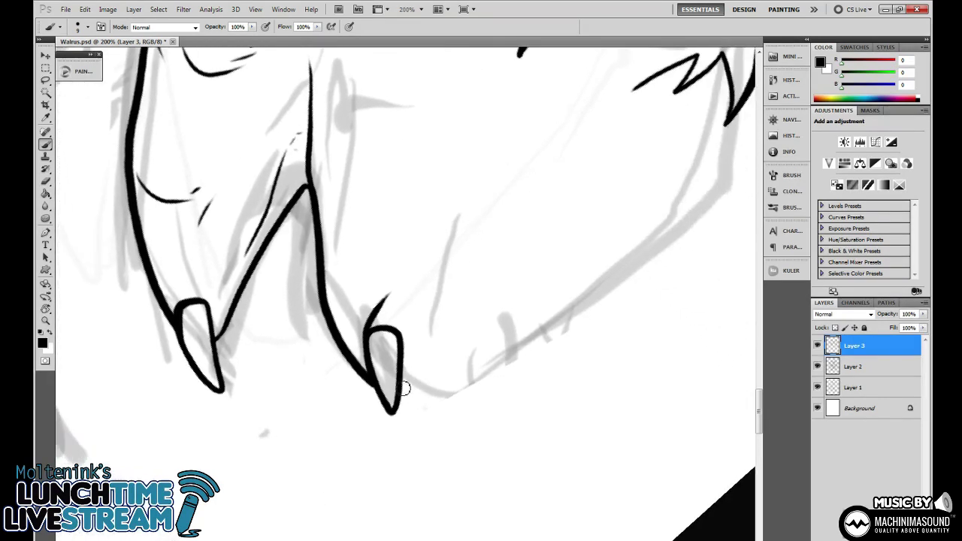
mouse_move(401, 391)
mouse_down()
mouse_move(464, 348)
mouse_move(534, 323)
mouse_move(572, 296)
mouse_move(470, 315)
mouse_move(486, 250)
mouse_move(537, 352)
mouse_up()
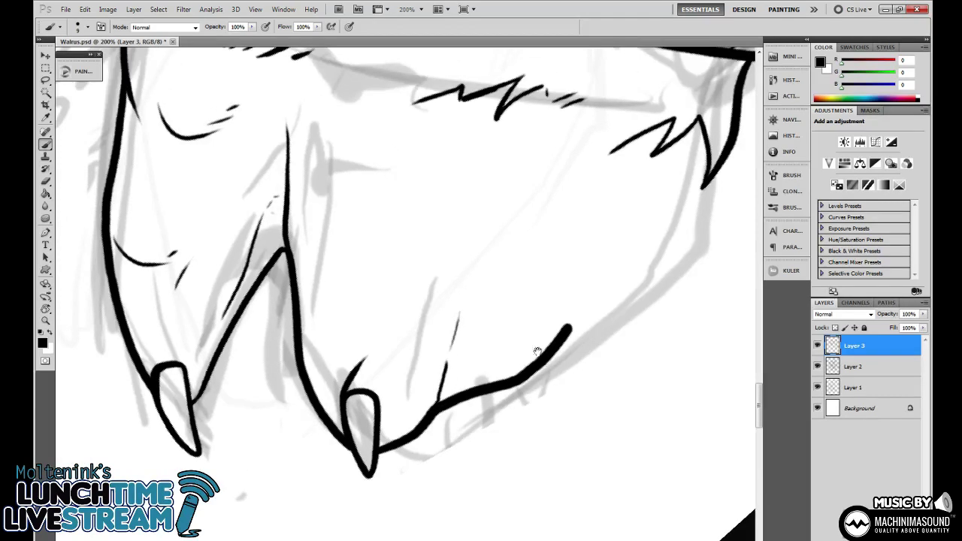
mouse_move(584, 326)
mouse_down()
mouse_move(679, 260)
mouse_move(718, 179)
mouse_up()
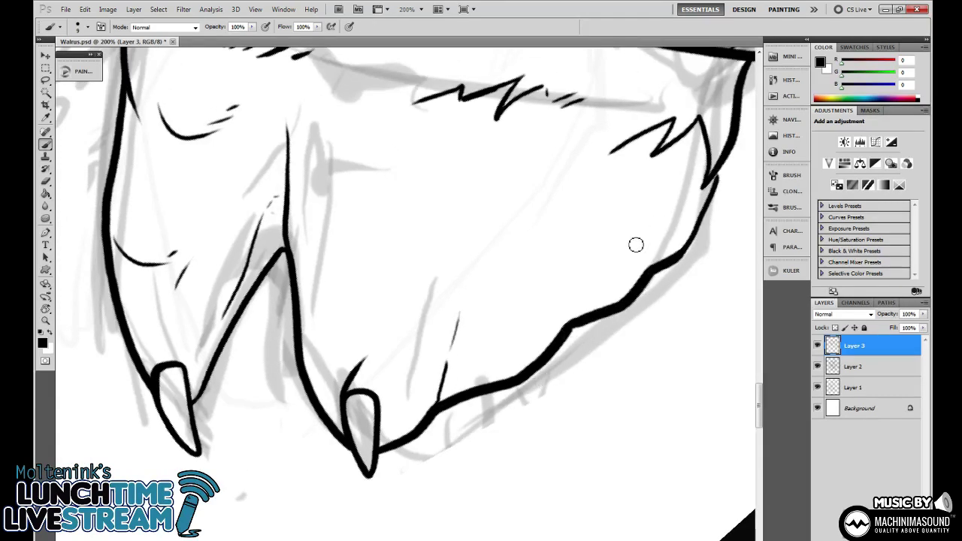
Ink a third claw on the paw's lower edge, erase the outline inside it, and add a skin fold above it.
mouse_move(511, 376)
mouse_down()
mouse_move(529, 404)
mouse_move(541, 346)
mouse_move(515, 348)
mouse_move(519, 406)
mouse_up()
key(e)
drag(515, 364, 522, 350)
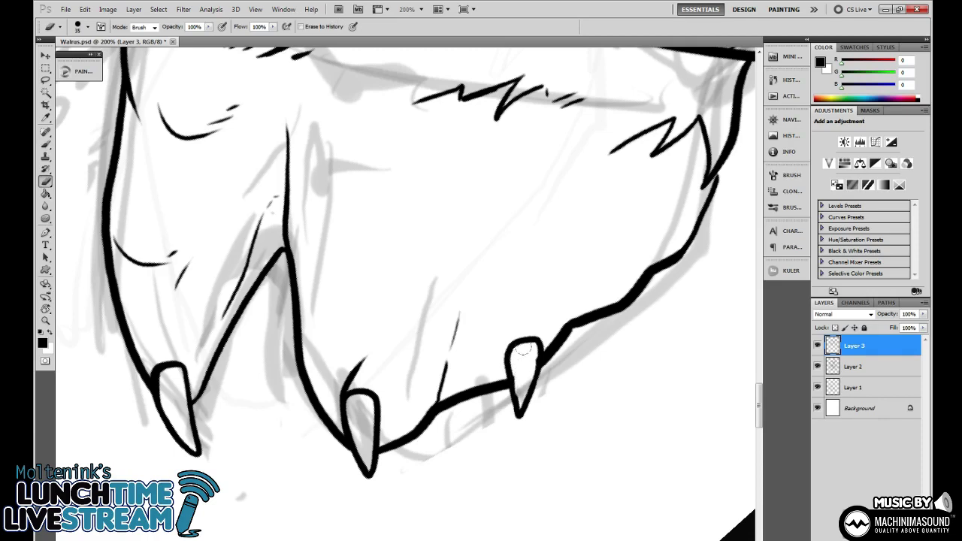
key(b)
mouse_move(519, 412)
mouse_down()
mouse_move(518, 353)
mouse_move(551, 356)
mouse_move(516, 317)
mouse_up()
Ink a smaller fourth claw farther along the paw's lower edge, clean out its inside, and add a skin fold above it.
mouse_move(580, 273)
mouse_down()
mouse_move(546, 318)
mouse_move(555, 335)
mouse_move(565, 292)
mouse_move(549, 291)
mouse_move(543, 344)
mouse_up()
key(e)
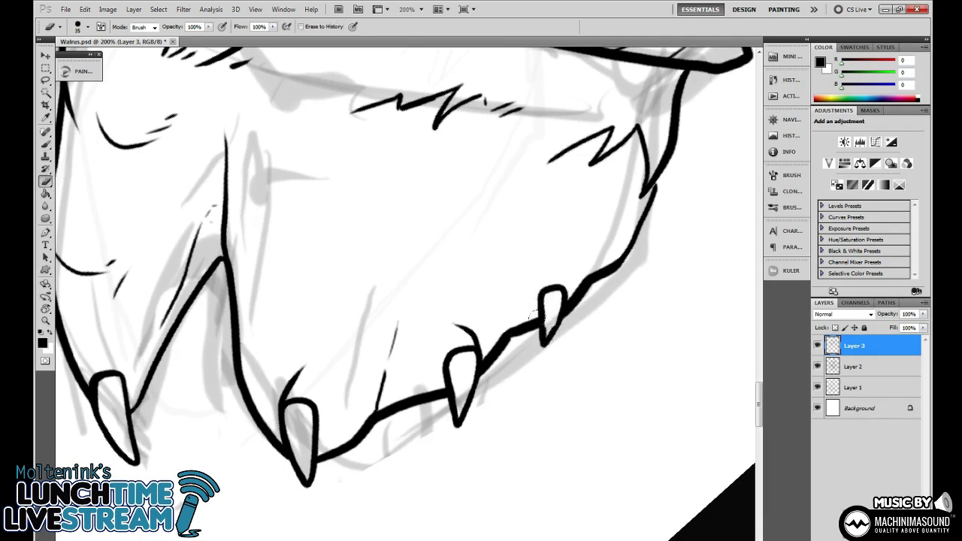
key(b)
drag(537, 314, 547, 263)
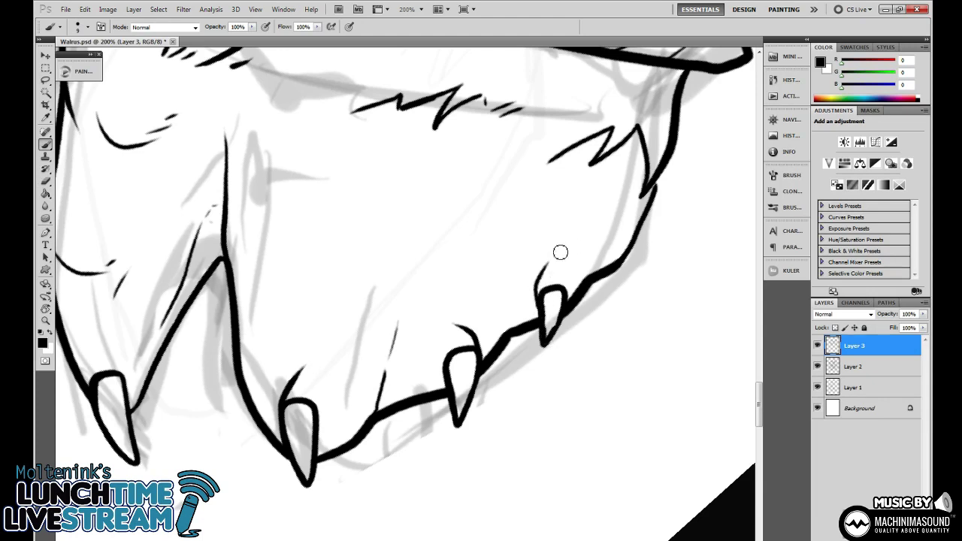
Ink the smallest claw near the far end of the paw's edge, erase the overlapping outline, and add its skin fold.
mouse_move(591, 288)
mouse_down()
mouse_move(578, 297)
mouse_move(612, 268)
mouse_move(595, 260)
mouse_move(588, 279)
mouse_up()
key(e)
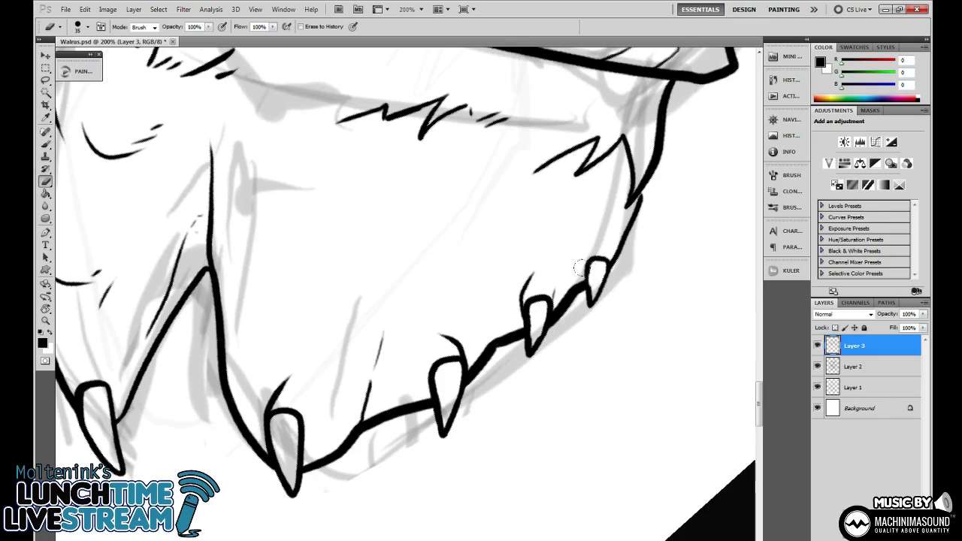
key(b)
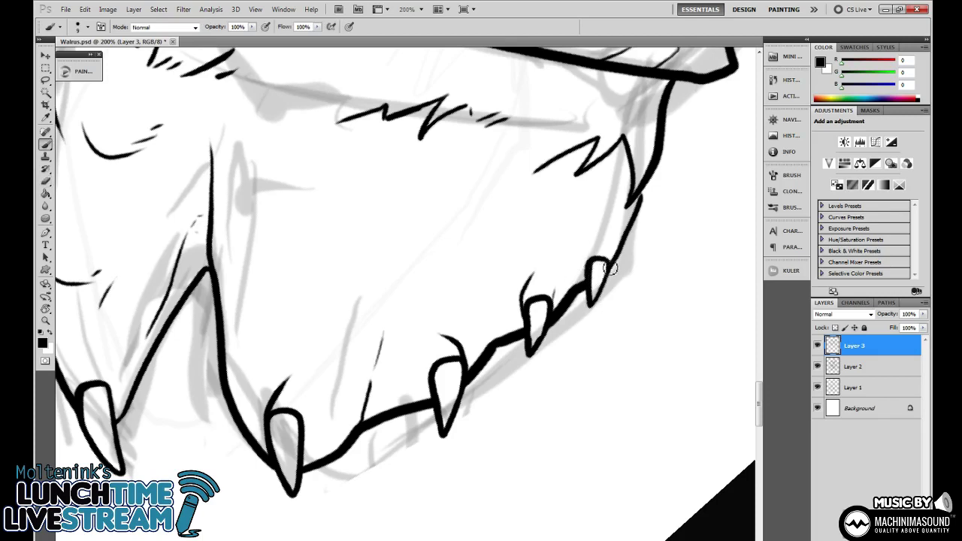
mouse_move(609, 259)
mouse_down()
mouse_move(599, 243)
mouse_move(608, 303)
mouse_up()
Ink thin crease strokes between the paw's claws and two curved knuckle lines across the back of the paw.
drag(458, 319, 527, 294)
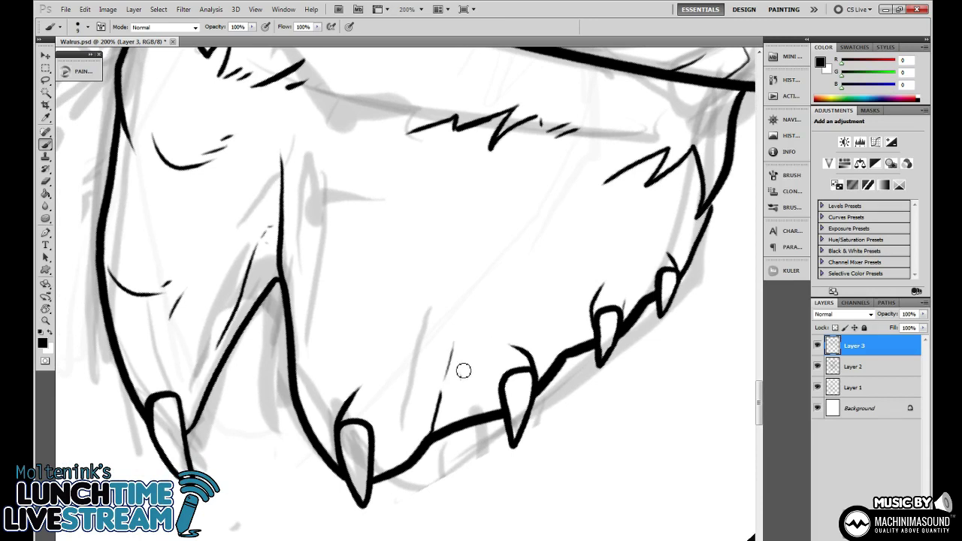
drag(461, 378, 458, 290)
drag(470, 412, 467, 397)
mouse_move(550, 324)
mouse_down()
mouse_move(560, 290)
mouse_move(573, 304)
mouse_up()
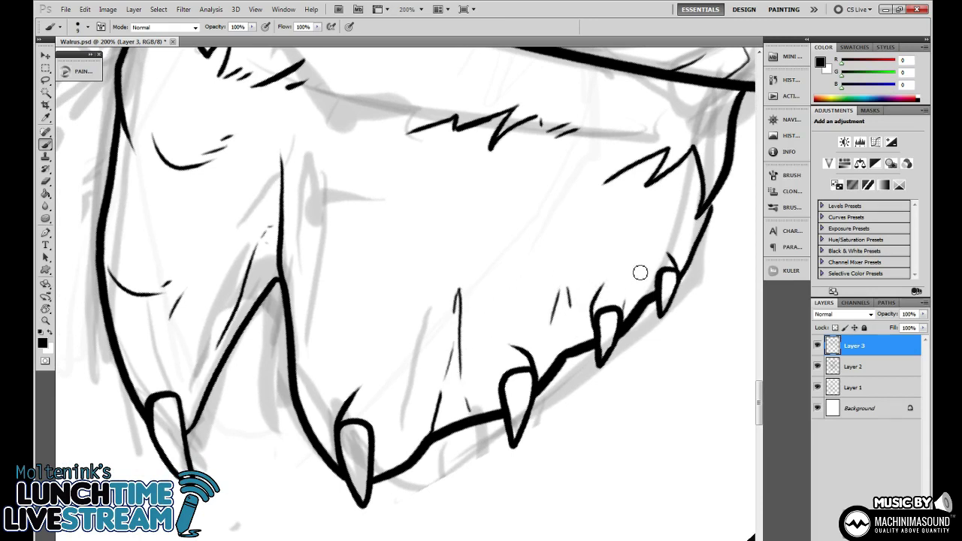
drag(644, 243, 644, 258)
mouse_move(316, 283)
mouse_down()
mouse_move(423, 241)
mouse_move(538, 239)
mouse_up()
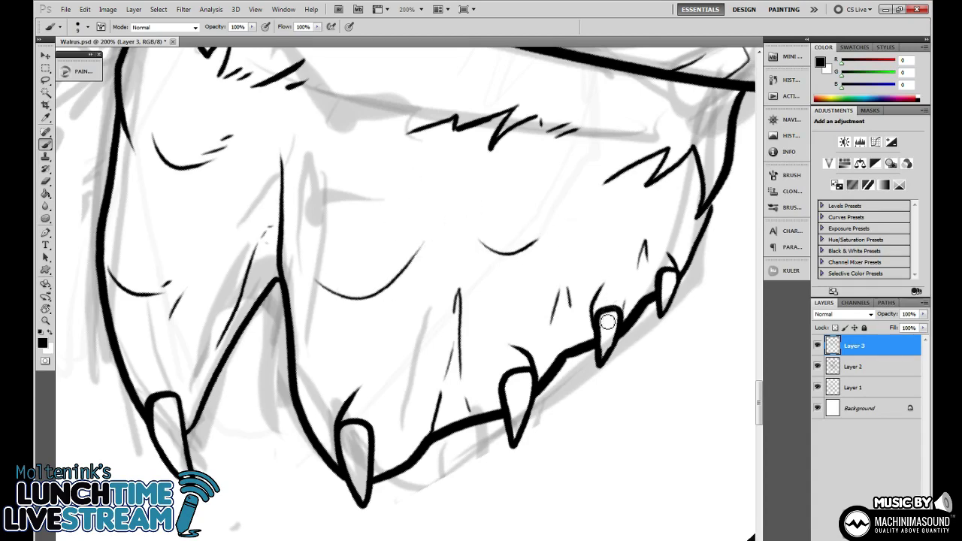
Check the whole arm zoomed out, and thicken the outline of the smallest claw and the fold above it.
key(ctrl+minus)
key(ctrl+minus)
key(ctrl+minus)
drag(535, 340, 550, 428)
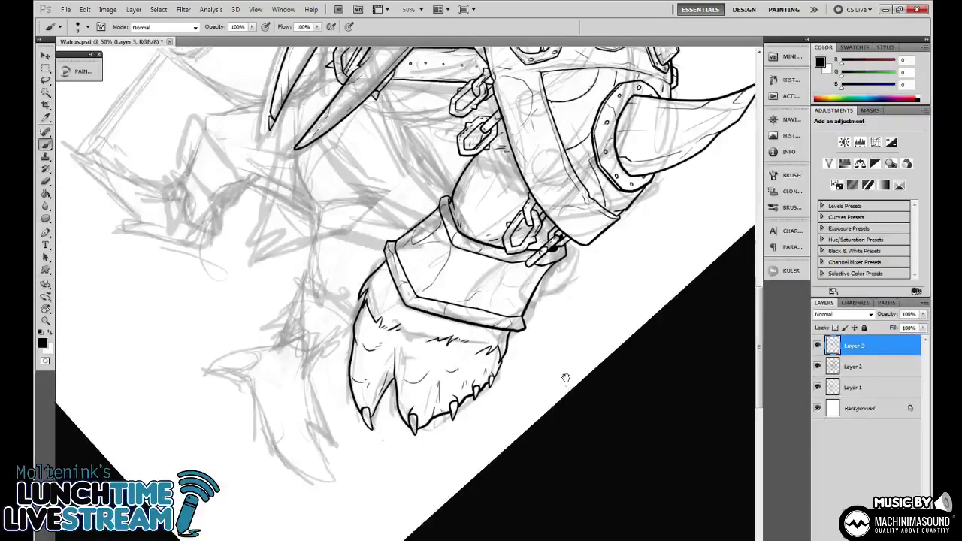
drag(567, 379, 562, 326)
scroll(563, 326, up, 3)
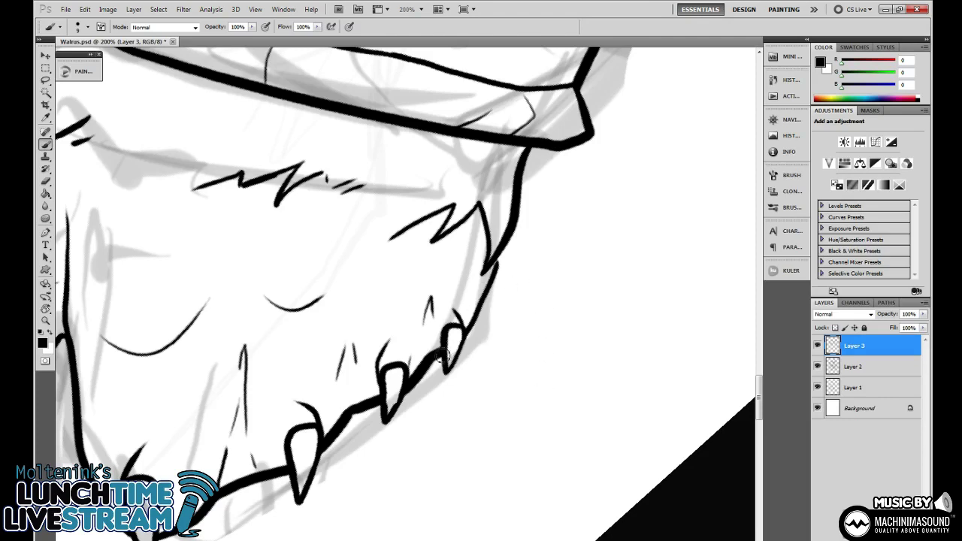
mouse_move(448, 370)
mouse_down()
mouse_move(467, 338)
mouse_move(453, 303)
mouse_up()
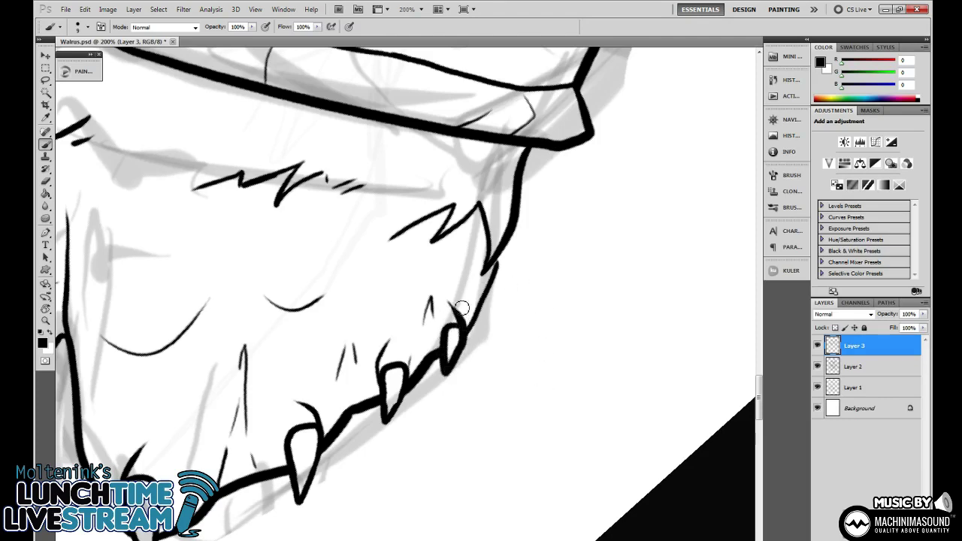
Thicken the first digit's inner edge between its claw and the fork of the paw.
mouse_move(466, 347)
mouse_down()
mouse_move(510, 236)
mouse_move(507, 210)
mouse_move(548, 350)
mouse_move(601, 359)
mouse_move(629, 329)
mouse_move(664, 366)
mouse_up()
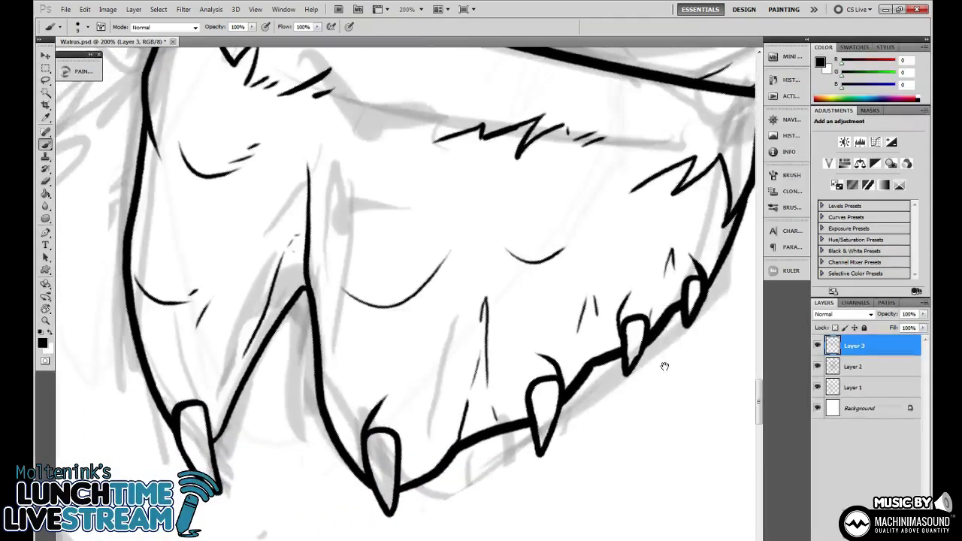
drag(216, 446, 309, 289)
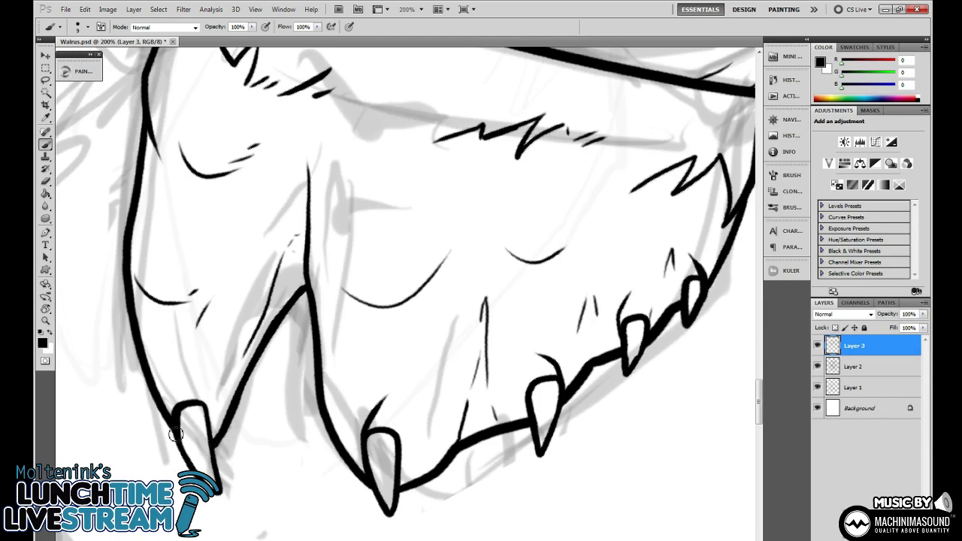
drag(381, 370, 471, 376)
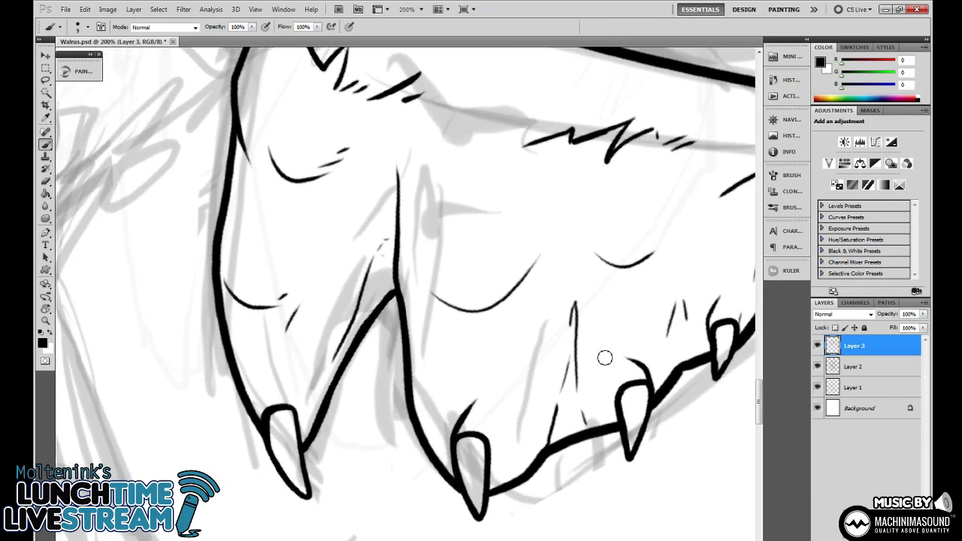
Straighten the canvas to a 0° rotation and remove the jagged fur strokes across the back of the paw below the cuff.
scroll(605, 358, down, 3)
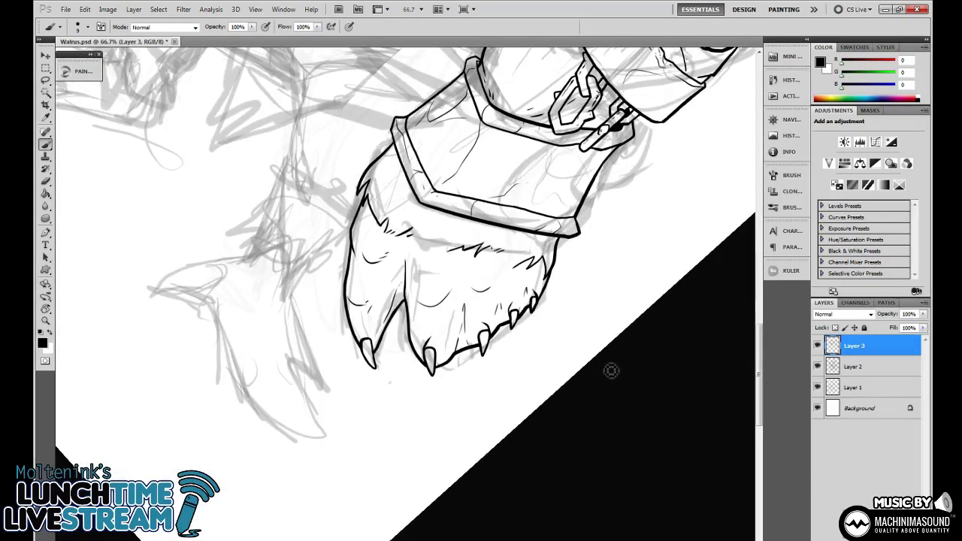
key(r)
drag(610, 371, 592, 325)
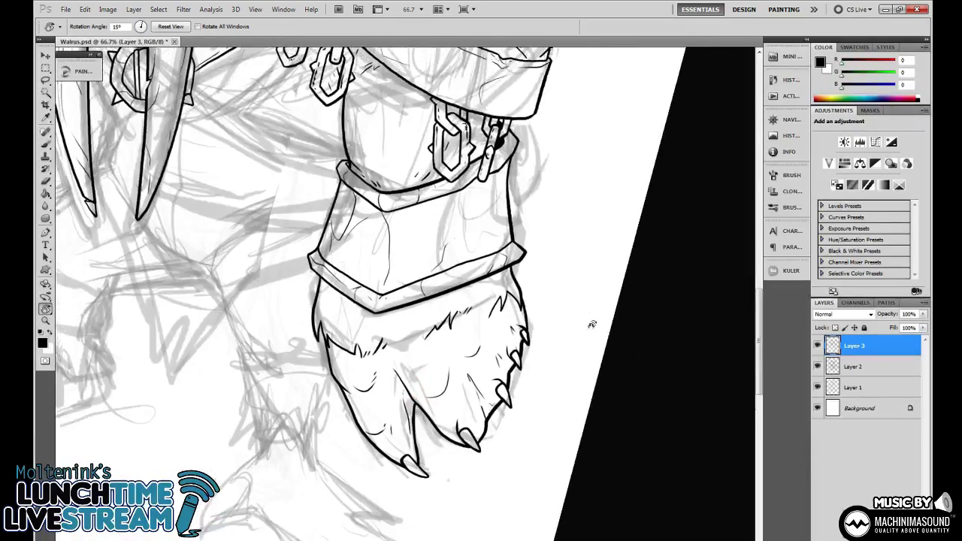
drag(669, 328, 586, 234)
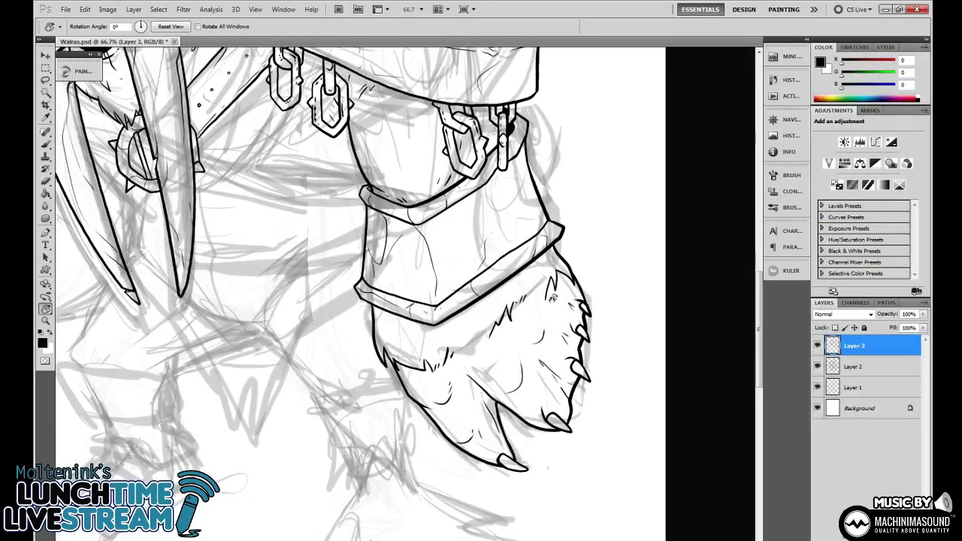
key(l)
mouse_move(492, 310)
mouse_down()
mouse_move(532, 342)
mouse_move(524, 342)
mouse_up()
key(Delete)
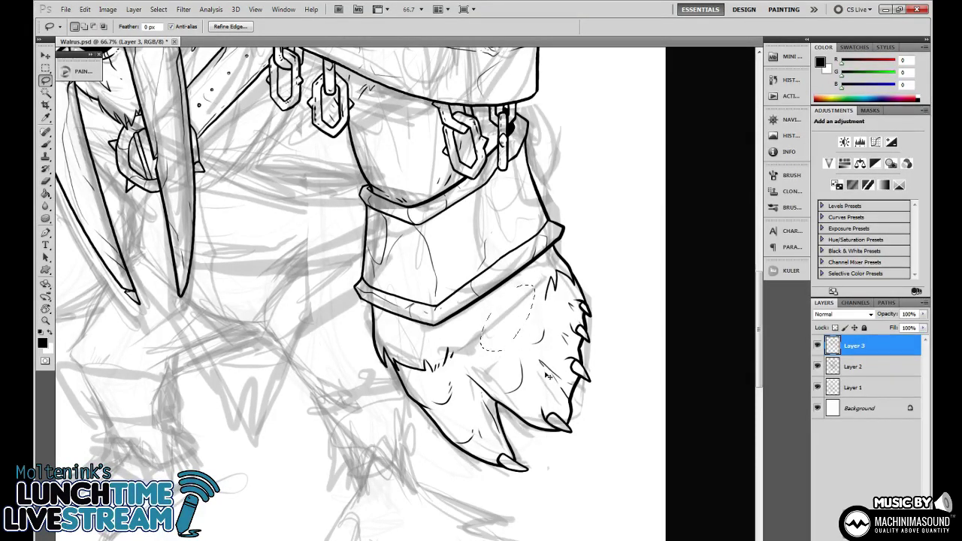
key(ctrl+d)
Ink a new jagged fur line across the back of the paw, with small hair ticks between it and the cuff.
key(b)
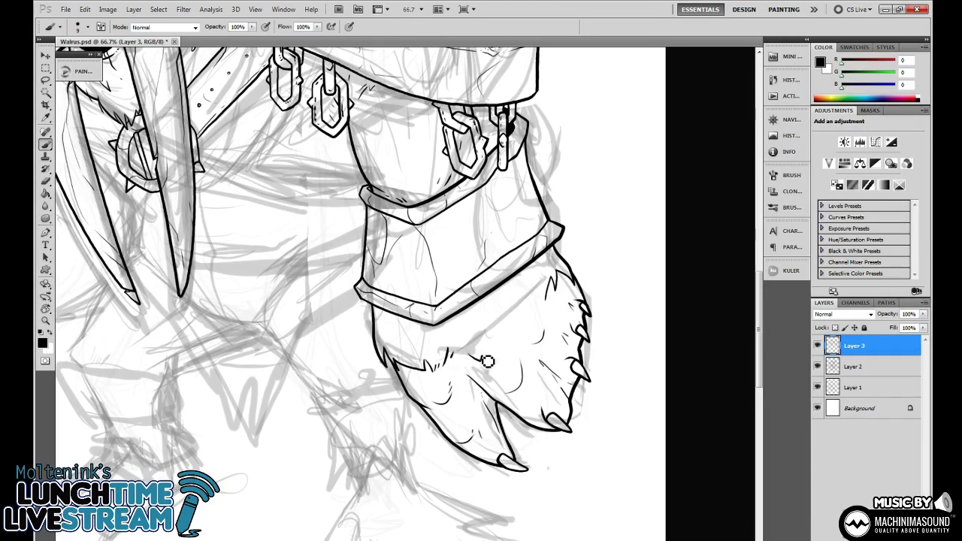
drag(481, 360, 502, 340)
drag(621, 285, 634, 313)
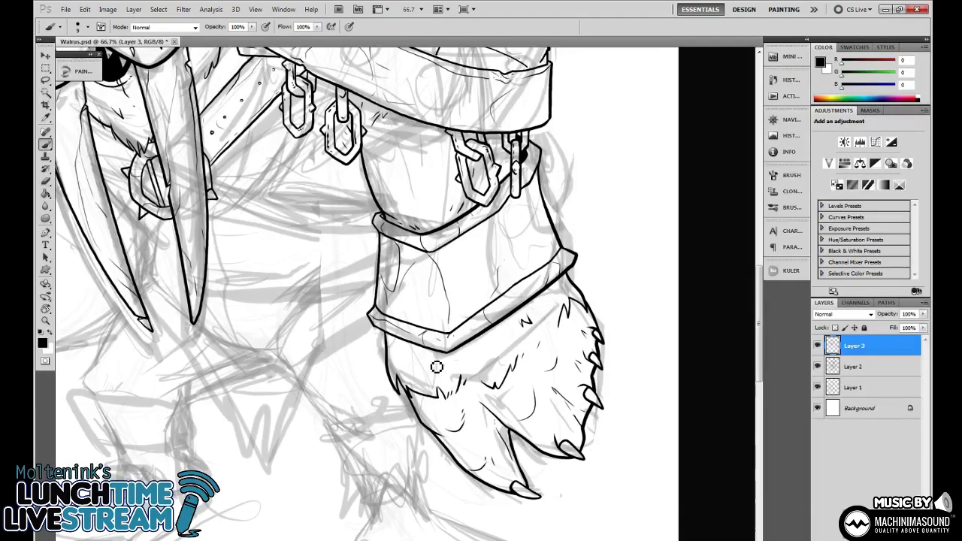
drag(610, 296, 613, 318)
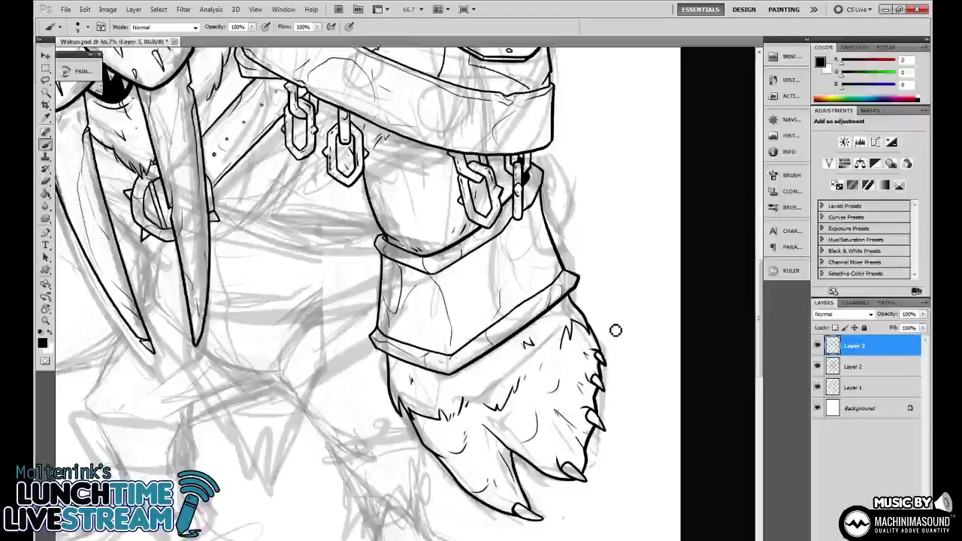
Add short hair strokes to the upper arm between the hanging chains and the cuff, and check the whole figure zoomed out.
drag(620, 272, 639, 260)
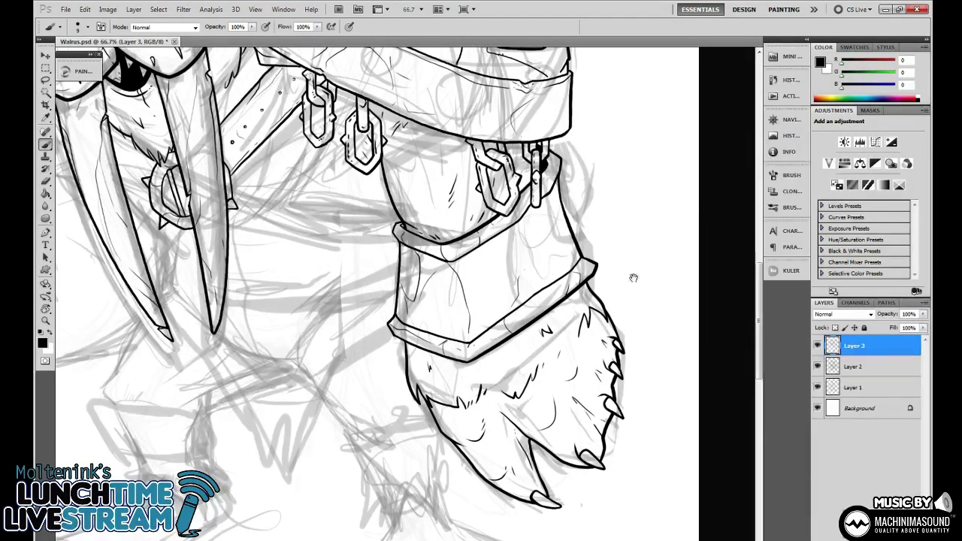
drag(615, 299, 643, 326)
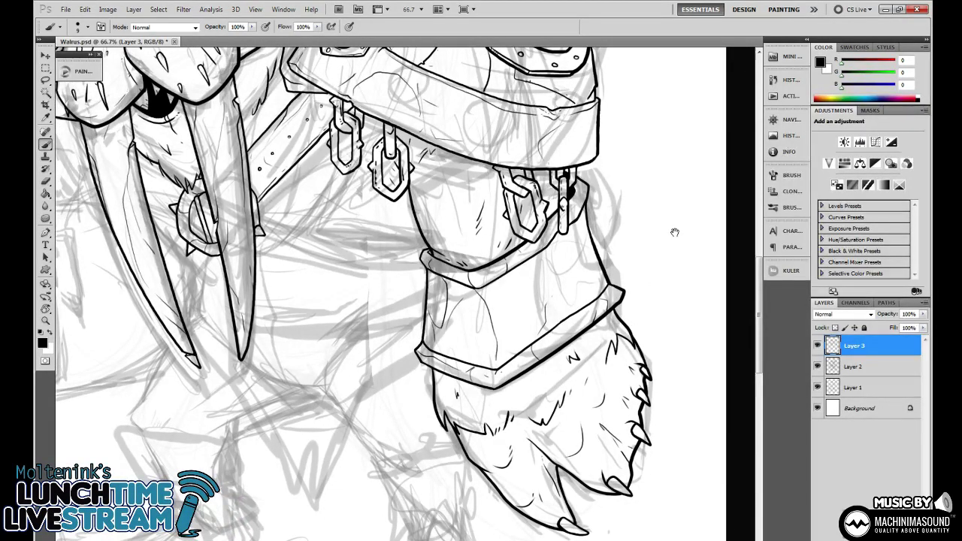
drag(602, 225, 599, 297)
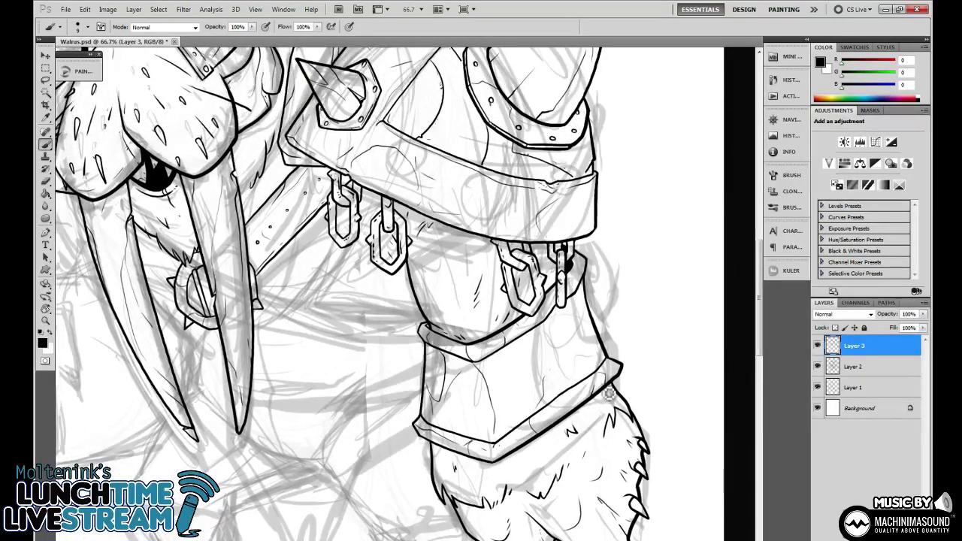
key(ctrl+minus)
key(ctrl+minus)
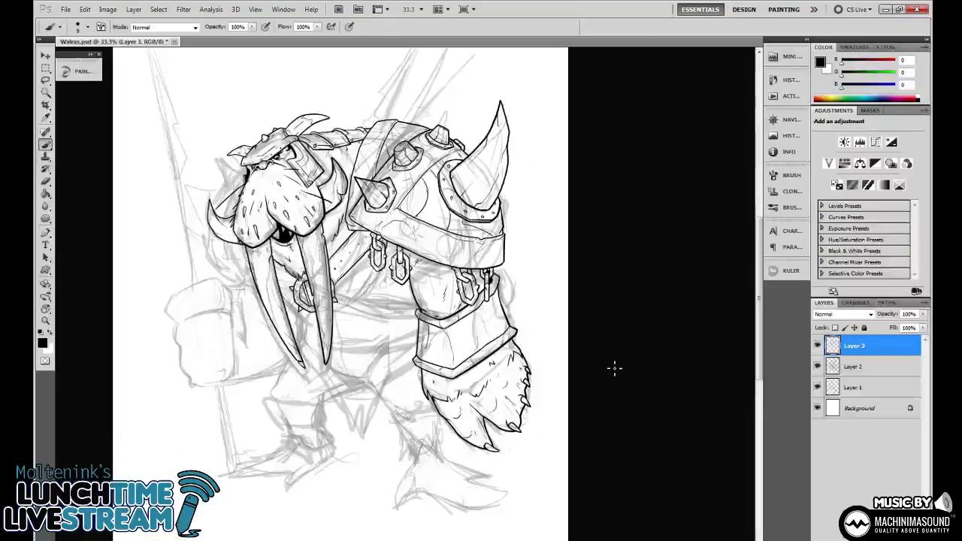
Ink the jagged lower tip and thick curved right edge of the pointed fur flap hanging between the walrus's legs.
drag(615, 367, 626, 334)
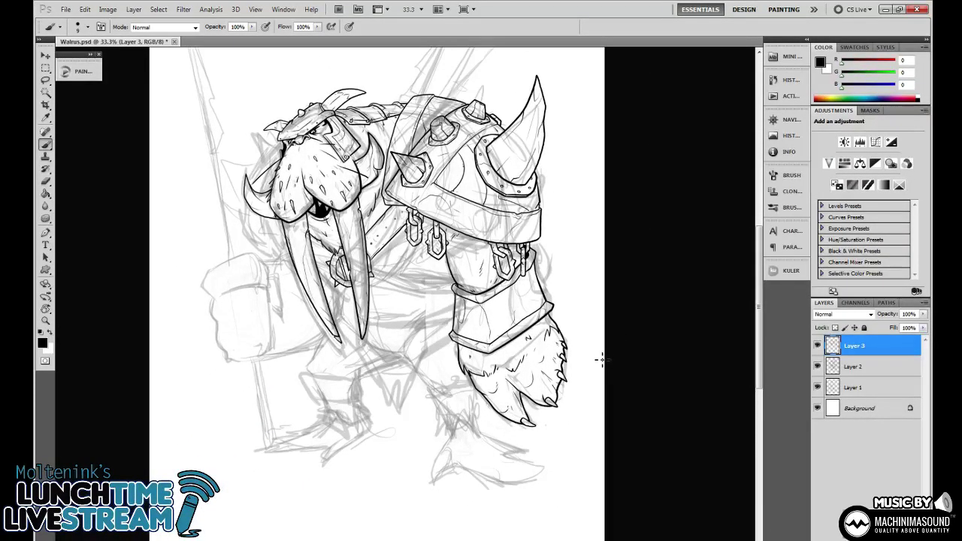
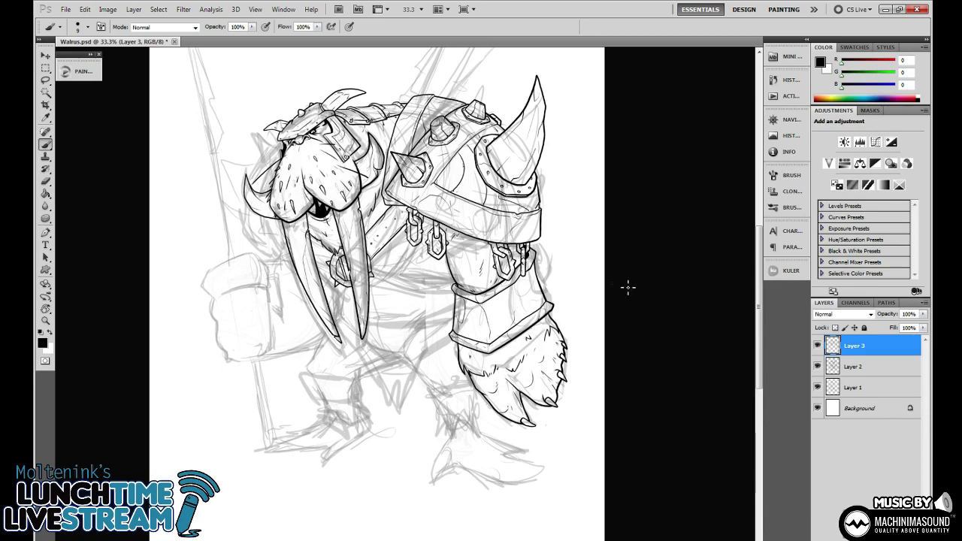
key(ctrl+minus)
key(ctrl+plus)
key(ctrl+plus)
key(ctrl+plus)
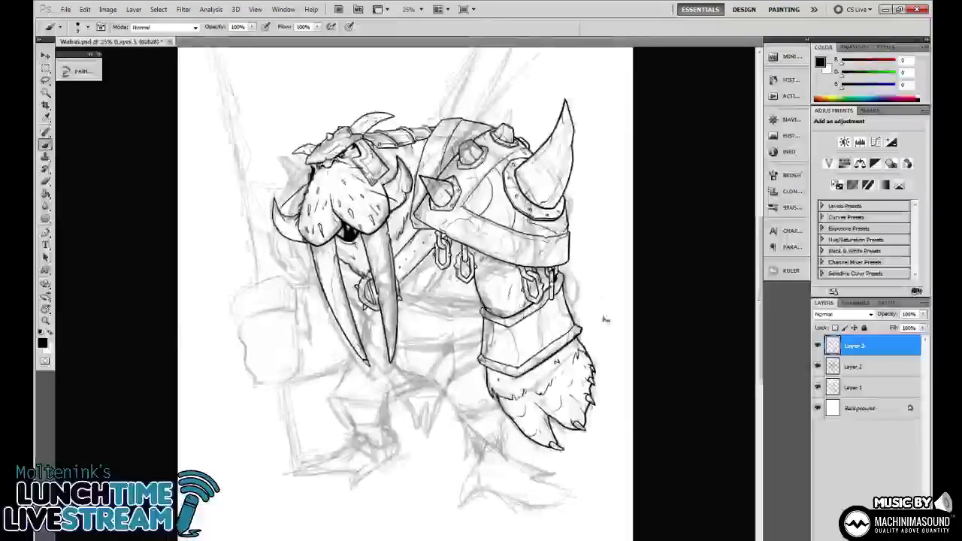
scroll(560, 307, down, 5)
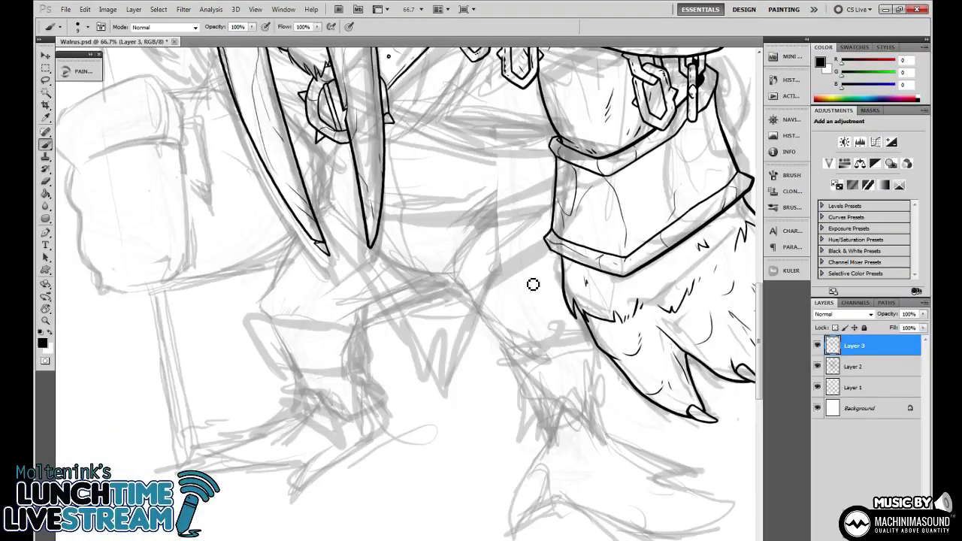
drag(502, 377, 470, 397)
scroll(500, 410, up, 2)
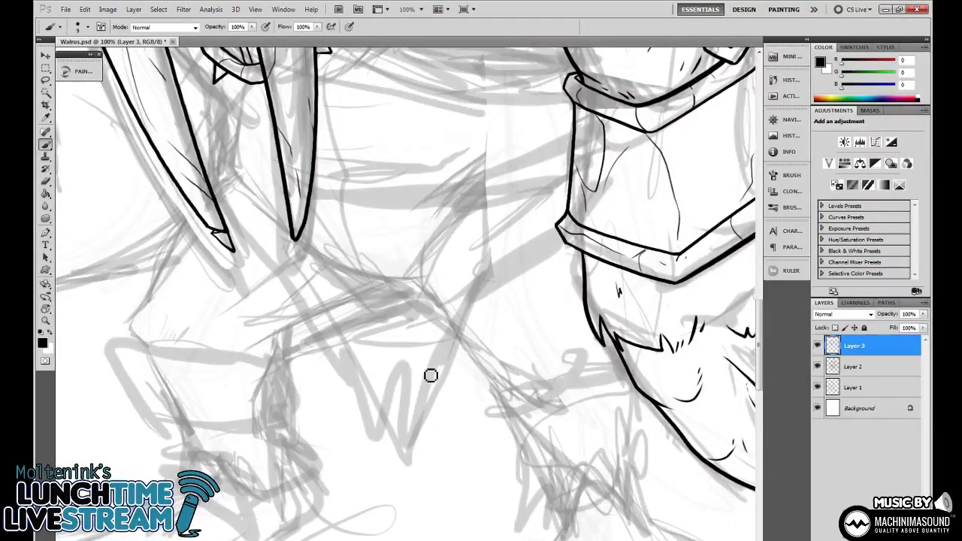
drag(445, 386, 482, 368)
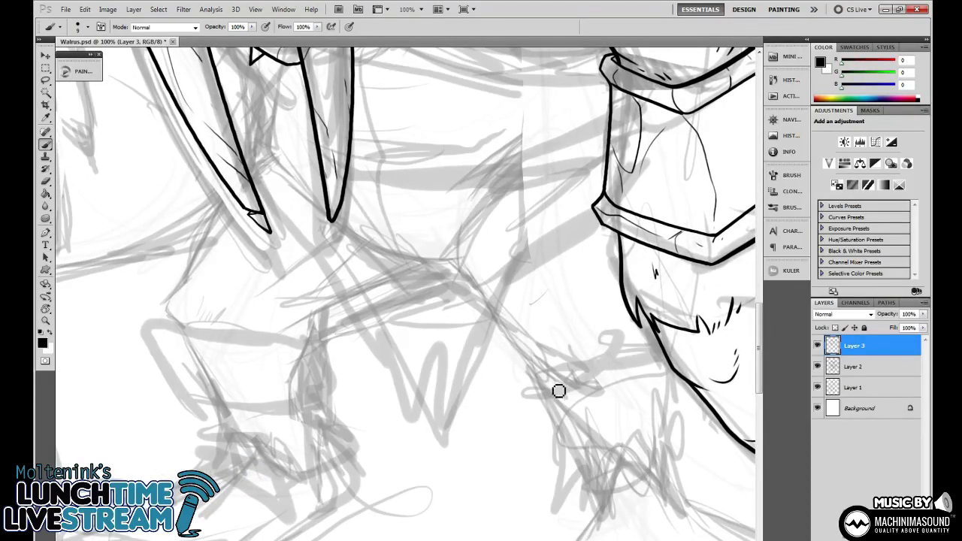
scroll(556, 406, up, 2)
drag(548, 439, 530, 263)
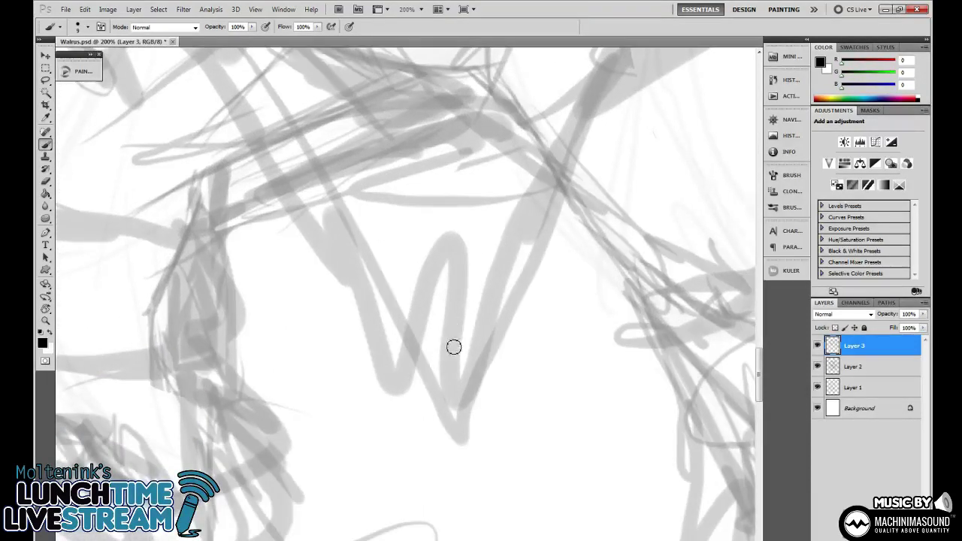
drag(409, 239, 443, 381)
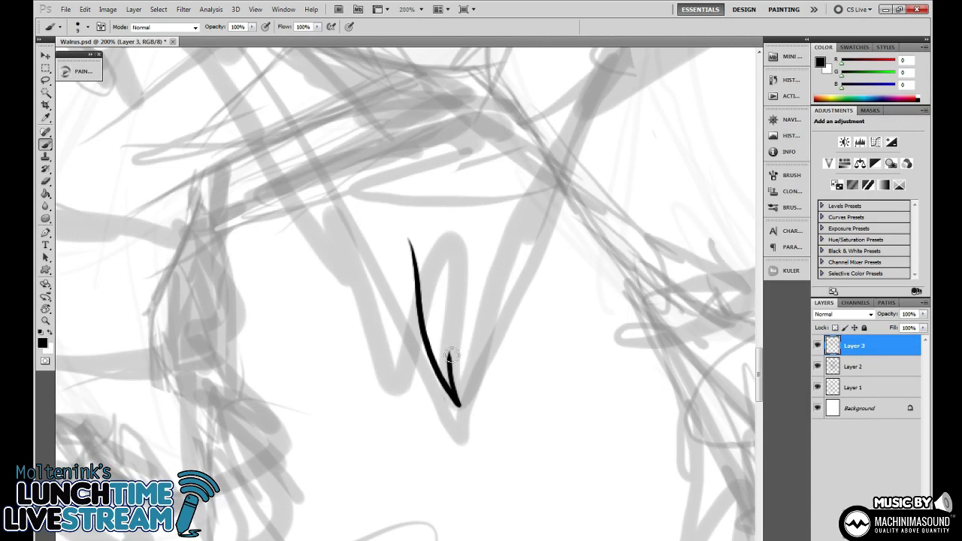
mouse_move(452, 355)
mouse_down()
mouse_move(482, 338)
mouse_move(481, 351)
mouse_move(501, 348)
mouse_move(557, 191)
mouse_up()
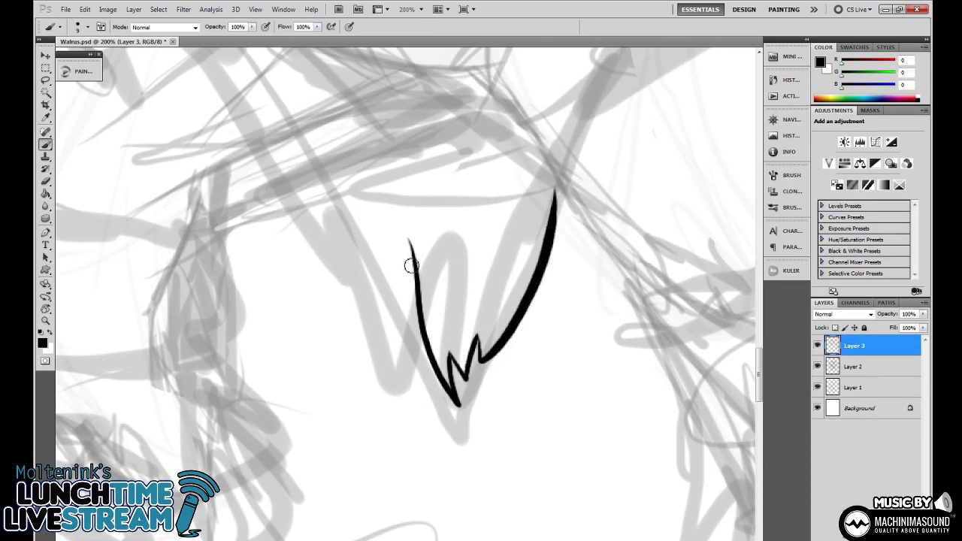
Ink jagged fur tufts up the left edge of the hanging flap and one tuft at its upper right edge.
mouse_move(417, 284)
mouse_down()
mouse_move(416, 361)
mouse_move(398, 281)
mouse_up()
mouse_move(554, 227)
mouse_down()
mouse_move(512, 303)
mouse_move(525, 331)
mouse_move(544, 234)
mouse_up()
mouse_move(351, 364)
mouse_down()
mouse_move(343, 387)
mouse_move(322, 370)
mouse_move(253, 248)
mouse_move(248, 267)
mouse_move(241, 229)
mouse_up()
drag(423, 214, 590, 258)
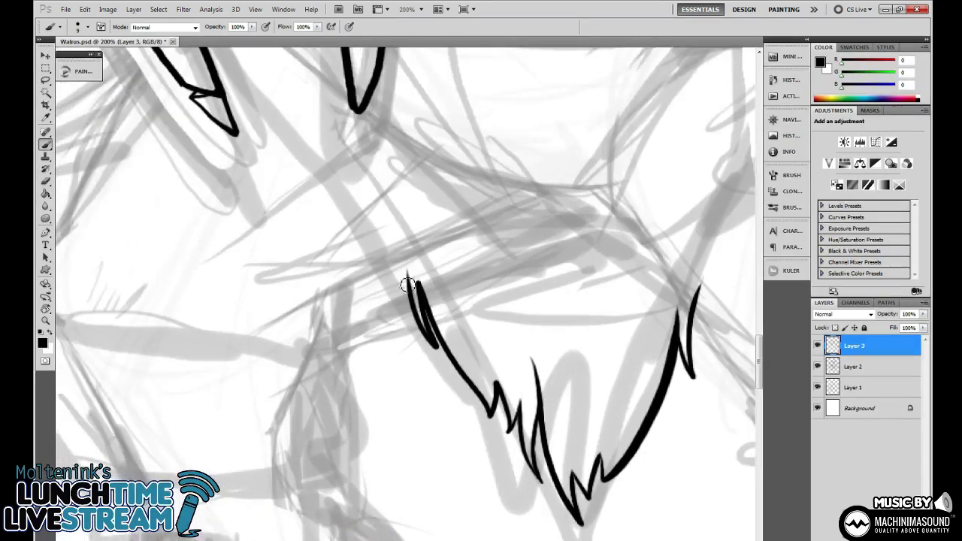
Extend the flap's left outline up towards the tusks and add short fur strokes inside the flap.
mouse_move(407, 274)
mouse_down()
mouse_move(406, 305)
mouse_move(318, 144)
mouse_up()
drag(583, 222, 386, 251)
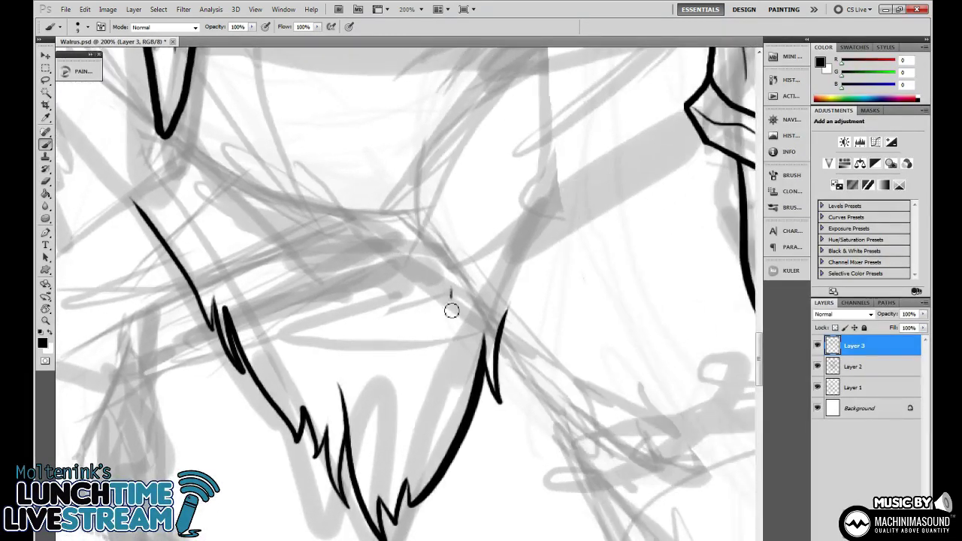
mouse_move(451, 292)
mouse_down()
mouse_move(438, 356)
mouse_move(434, 342)
mouse_move(406, 369)
mouse_up()
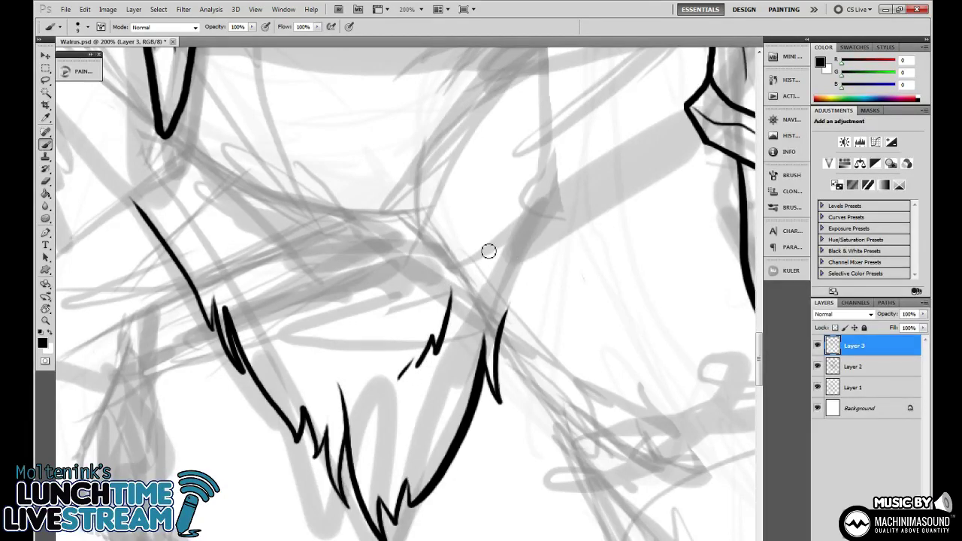
drag(308, 283, 319, 320)
Ink the tufted fur edge from the flap's right side up to the lower rim of the forearm guard.
drag(537, 286, 492, 309)
mouse_move(473, 349)
mouse_down()
mouse_move(517, 232)
mouse_move(494, 307)
mouse_up()
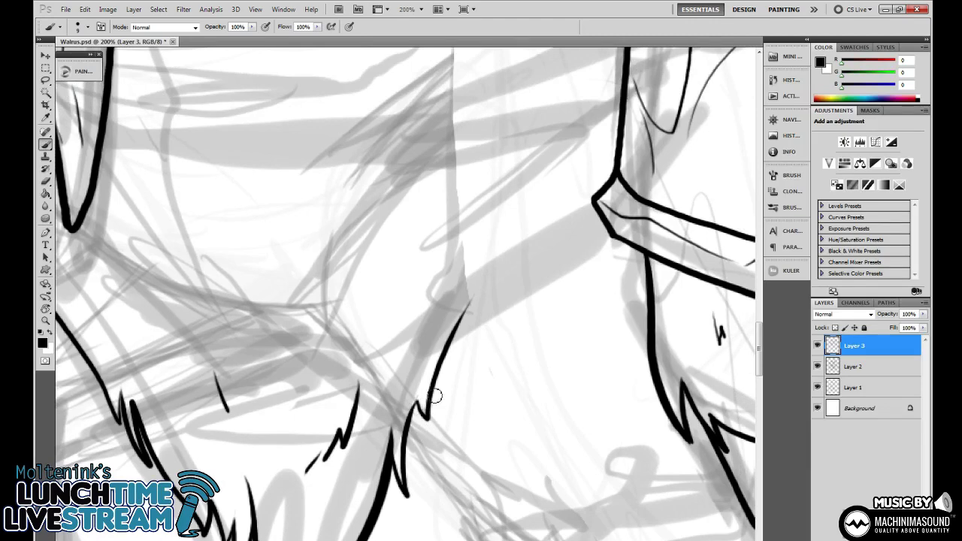
mouse_move(471, 340)
mouse_down()
mouse_move(498, 276)
mouse_move(500, 218)
mouse_move(513, 273)
mouse_move(525, 226)
mouse_move(547, 255)
mouse_up()
drag(547, 256, 552, 182)
drag(587, 197, 524, 251)
mouse_move(485, 282)
mouse_down()
mouse_move(535, 228)
mouse_move(537, 243)
mouse_move(557, 215)
mouse_up()
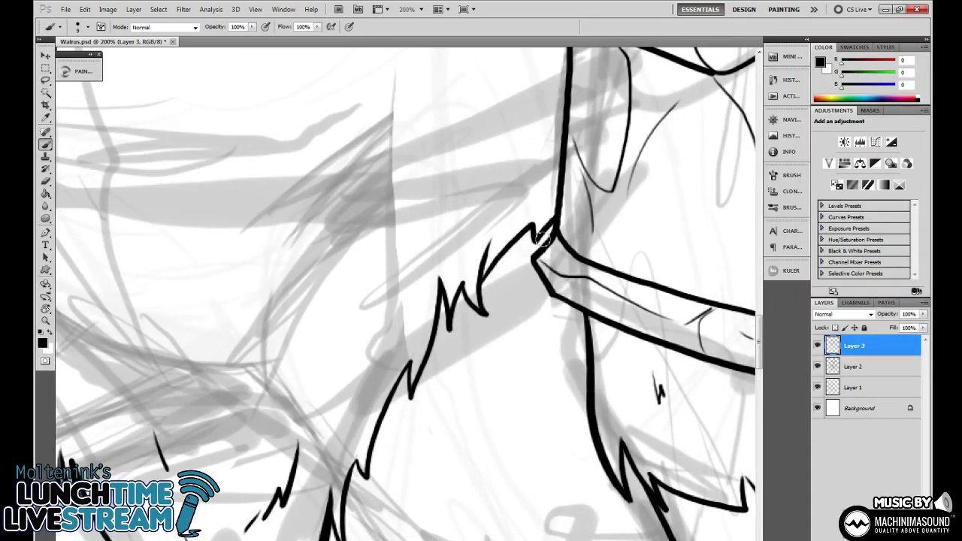
drag(437, 353, 548, 229)
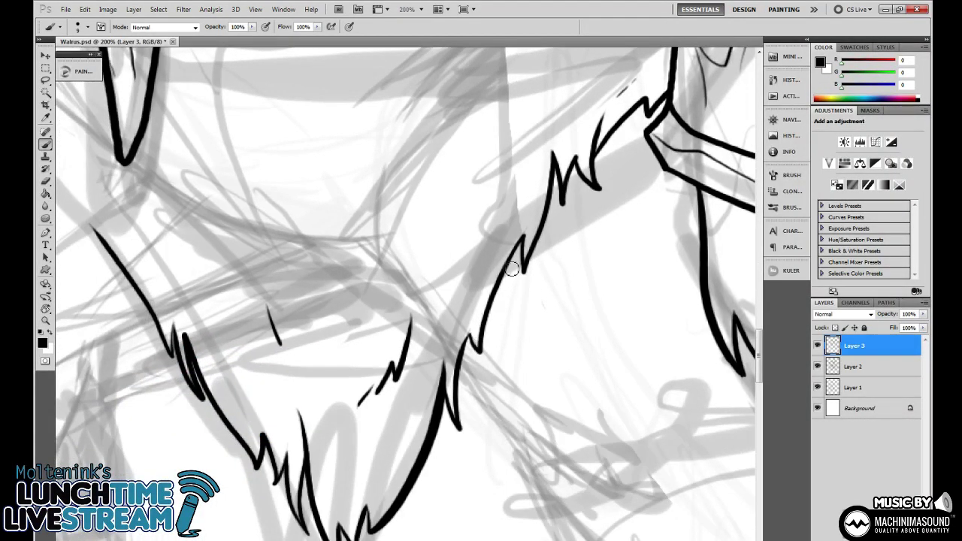
Ink the belly's lower contour leftward from the forearm guard, with short fold lines beneath it.
drag(474, 343, 467, 283)
mouse_move(462, 255)
mouse_down()
mouse_move(509, 366)
mouse_move(445, 426)
mouse_up()
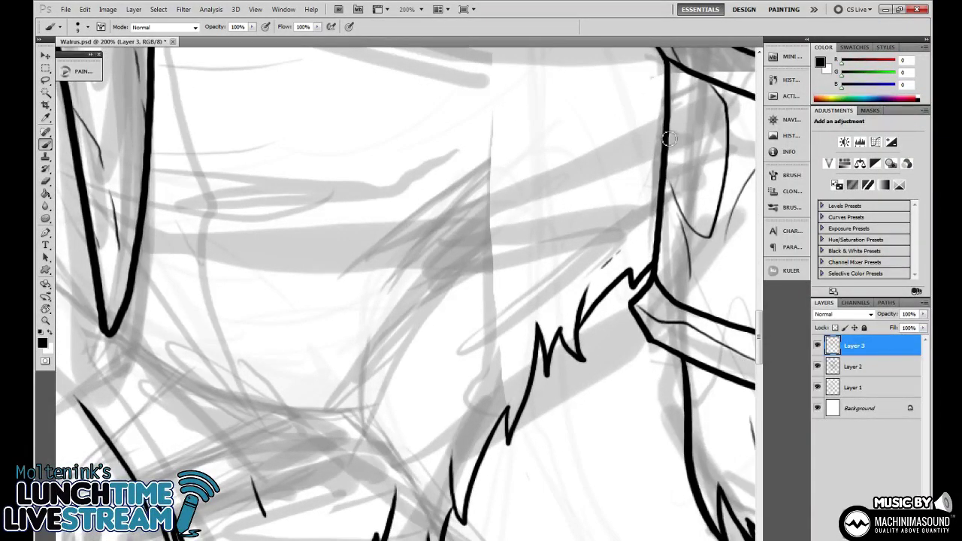
mouse_move(669, 139)
mouse_down()
mouse_move(514, 205)
mouse_move(498, 248)
mouse_up()
mouse_move(524, 202)
mouse_down()
mouse_move(519, 220)
mouse_move(410, 234)
mouse_move(380, 308)
mouse_up()
Continue the belly's lower contour to the nearer tusk, adding small fold lines along the way.
key(ctrl+minus)
key(ctrl+minus)
key(ctrl+minus)
key(ctrl+minus)
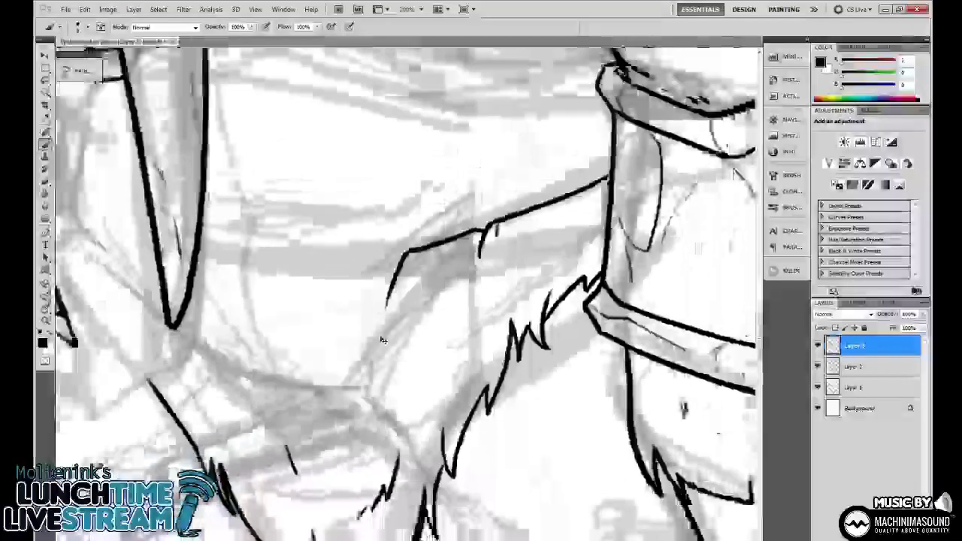
key(ctrl+minus)
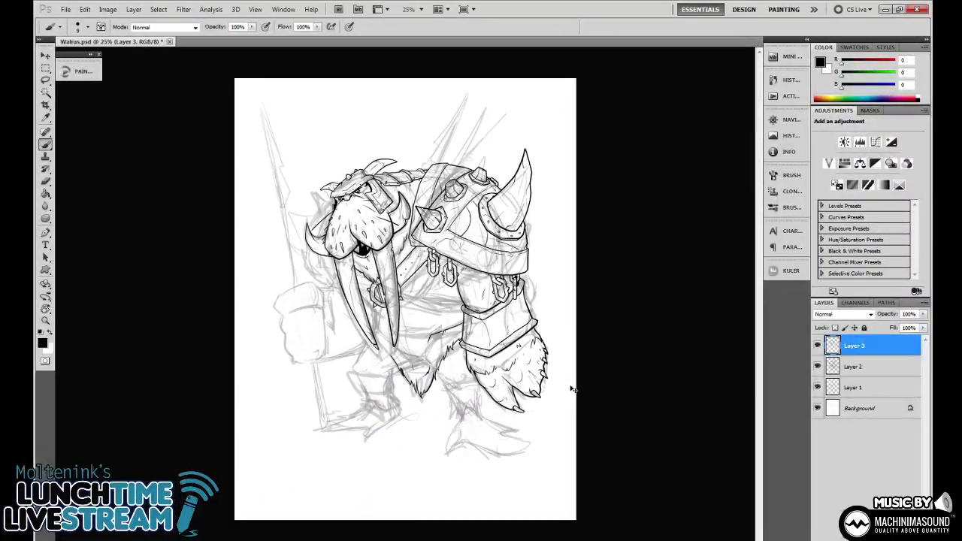
key(ctrl+plus)
key(ctrl+plus)
mouse_move(573, 390)
mouse_down()
mouse_move(563, 342)
mouse_move(504, 373)
mouse_move(401, 368)
mouse_move(386, 297)
mouse_move(309, 194)
mouse_up()
key(r)
key(ctrl+plus)
key(ctrl+plus)
key(ctrl+plus)
mouse_move(335, 202)
mouse_down()
mouse_move(399, 304)
mouse_move(369, 224)
mouse_up()
key(r)
mouse_move(561, 359)
mouse_down()
mouse_move(496, 218)
mouse_move(409, 275)
mouse_move(533, 213)
mouse_up()
key(b)
drag(485, 299, 528, 362)
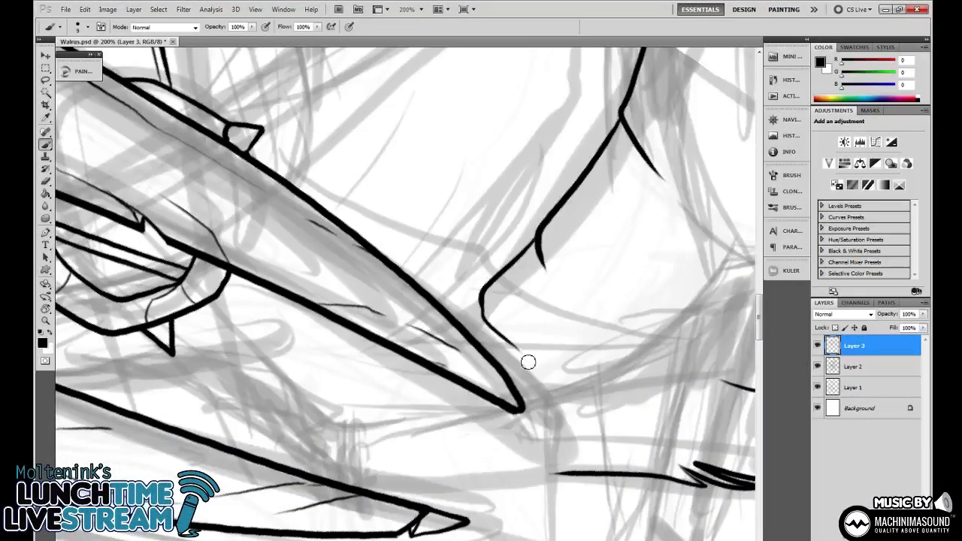
drag(486, 316, 528, 247)
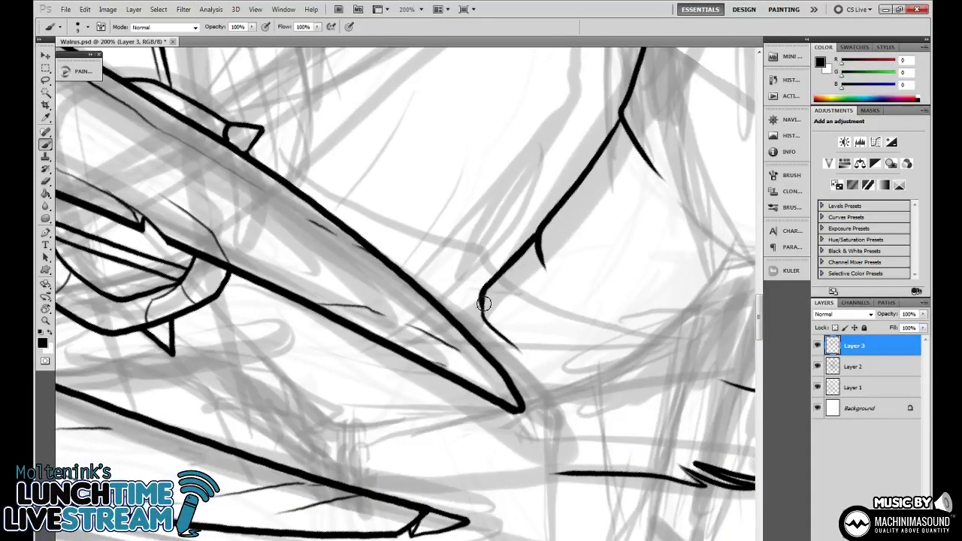
drag(524, 345, 621, 236)
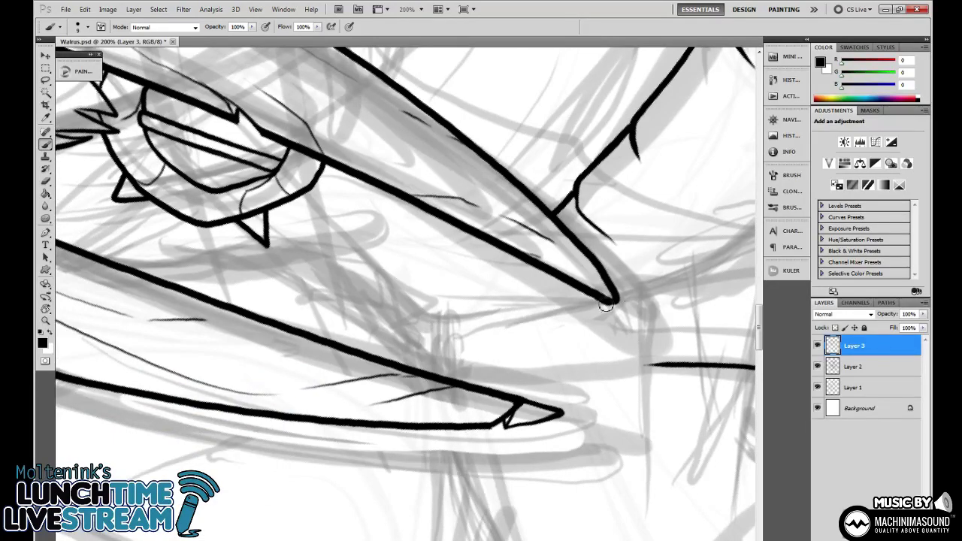
Ink the curved body contour between the two tusks, just below the round spiked buckle.
key(ctrl+minus)
key(ctrl+plus)
key(ctrl+minus)
key(ctrl+minus)
key(r)
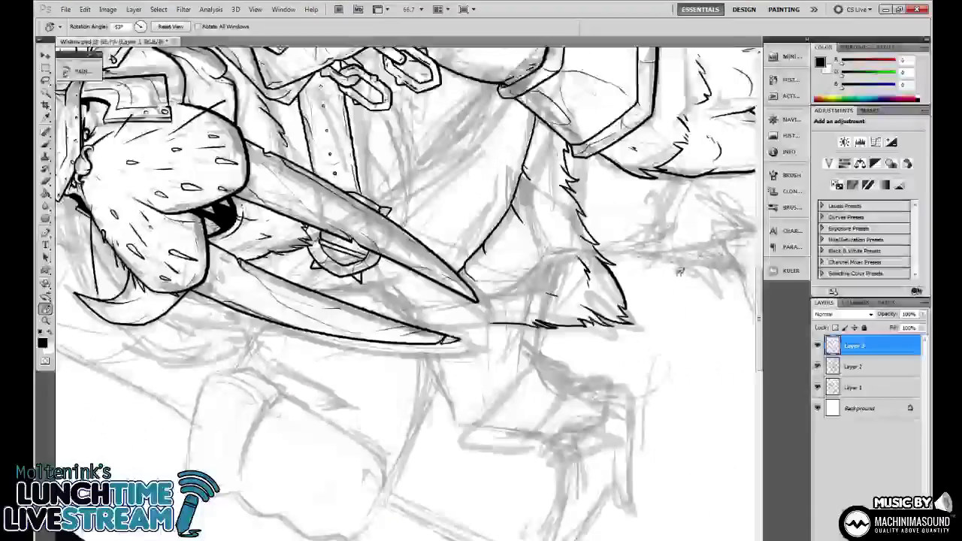
drag(626, 244, 564, 470)
key(ctrl+minus)
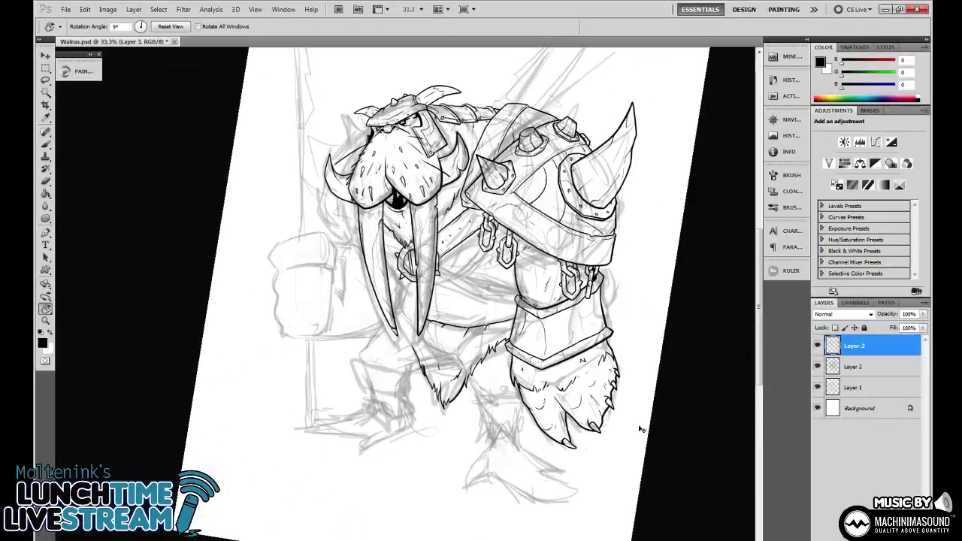
key(ctrl+plus)
key(ctrl+plus)
key(ctrl+plus)
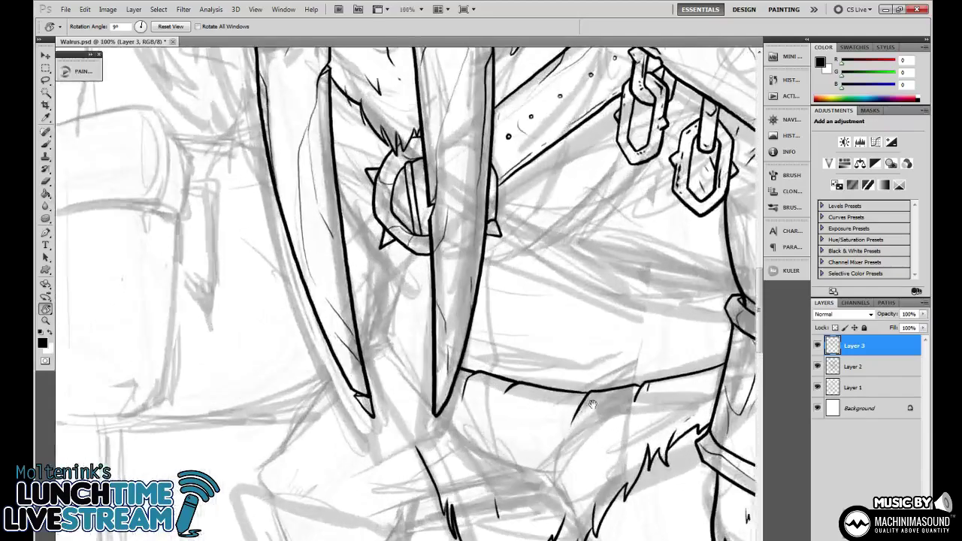
drag(592, 405, 640, 341)
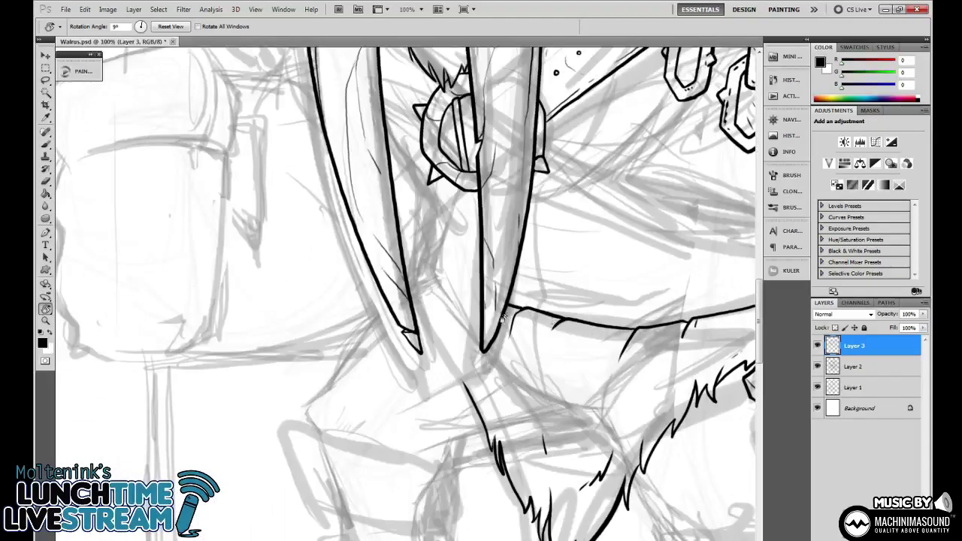
key(b)
drag(434, 277, 436, 200)
Ink jagged fur from the contour between the tusks up to the inner edge of the left tusk.
key(ctrl+minus)
key(ctrl+minus)
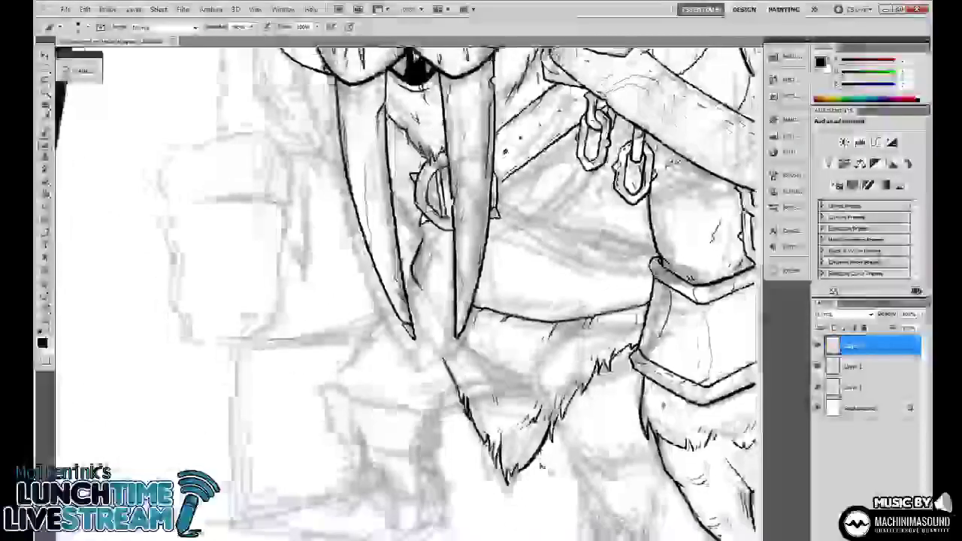
key(ctrl+plus)
key(ctrl+plus)
key(ctrl+plus)
key(ctrl+plus)
key(ctrl+plus)
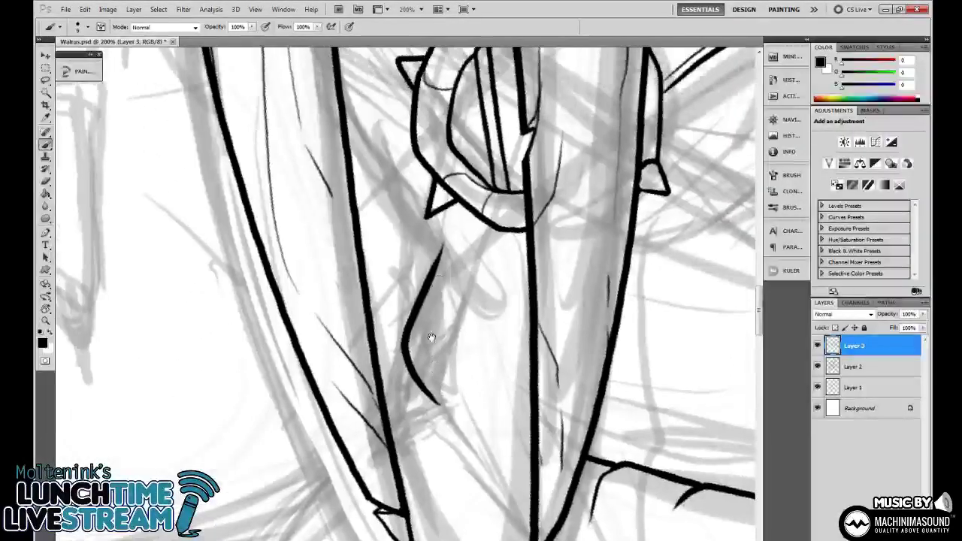
key(ctrl+plus)
mouse_move(451, 362)
mouse_down()
mouse_move(425, 294)
mouse_move(403, 264)
mouse_move(415, 308)
mouse_move(387, 243)
mouse_move(383, 263)
mouse_move(367, 207)
mouse_up()
Fade the sketch by setting Layer 2's opacity to 30% and Layer 1's opacity to 1%.
key(ctrl+minus)
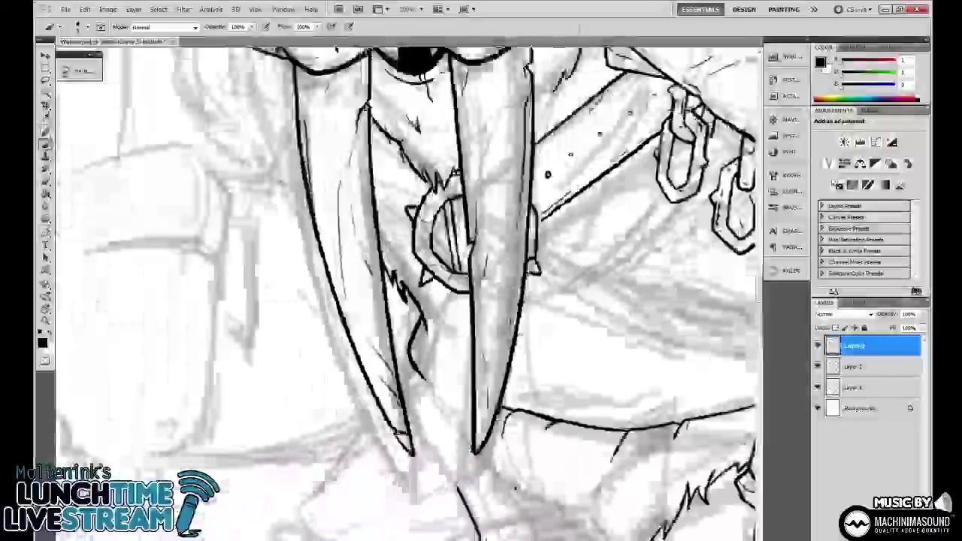
key(ctrl+minus)
key(r)
drag(654, 315, 599, 374)
drag(658, 330, 622, 417)
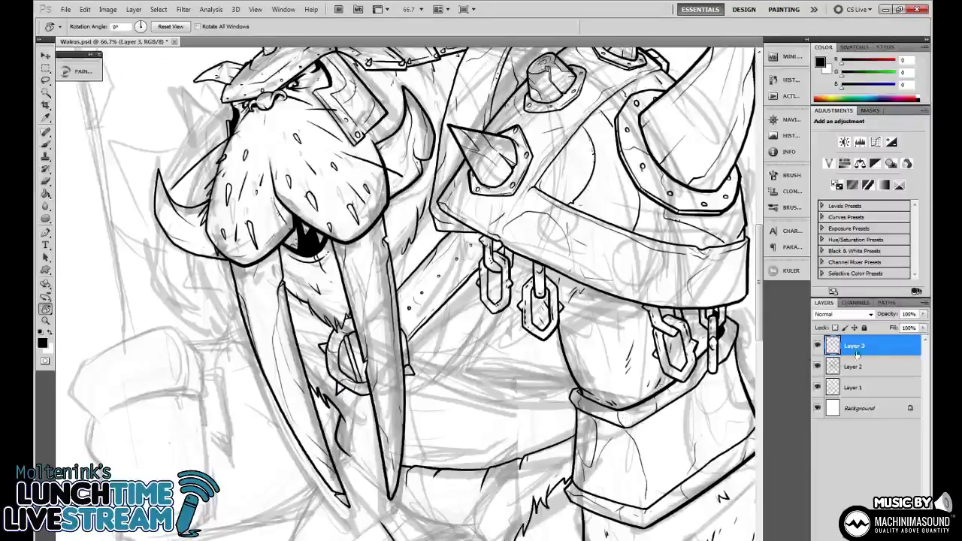
key(ctrl+minus)
key(ctrl+minus)
click(855, 366)
key(3)
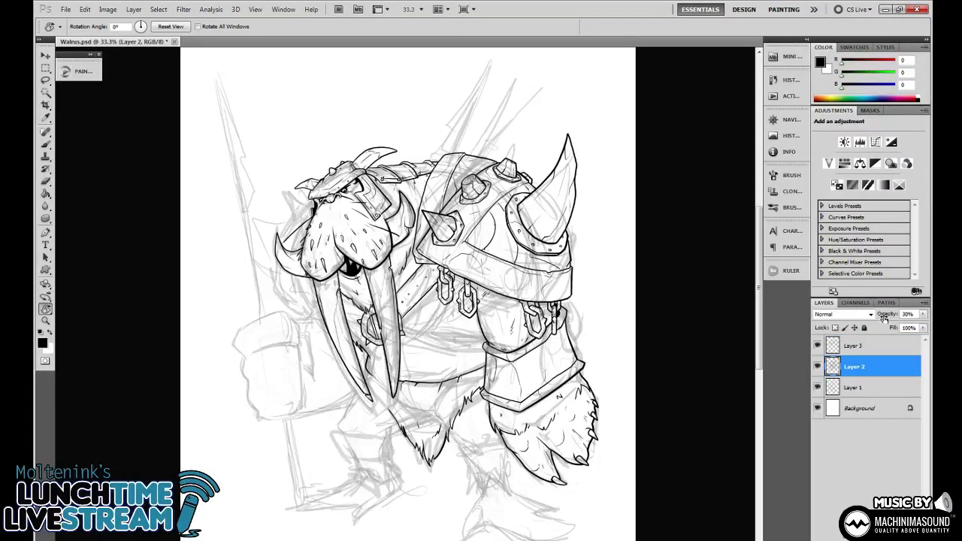
click(863, 389)
drag(890, 318, 888, 320)
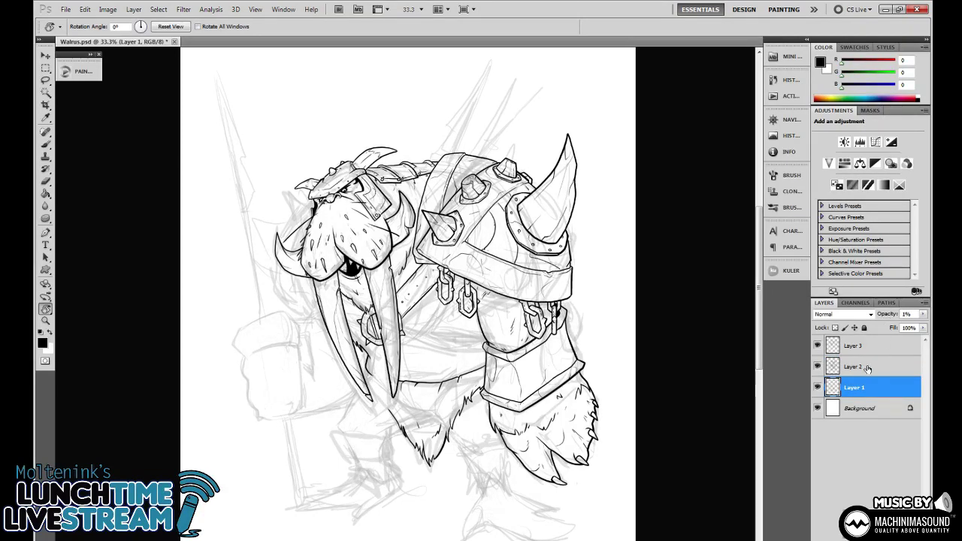
On Layer 3, ink a line from the left tusk's inner edge down to the round spiked buckle.
click(876, 351)
key(ctrl+minus)
key(ctrl+minus)
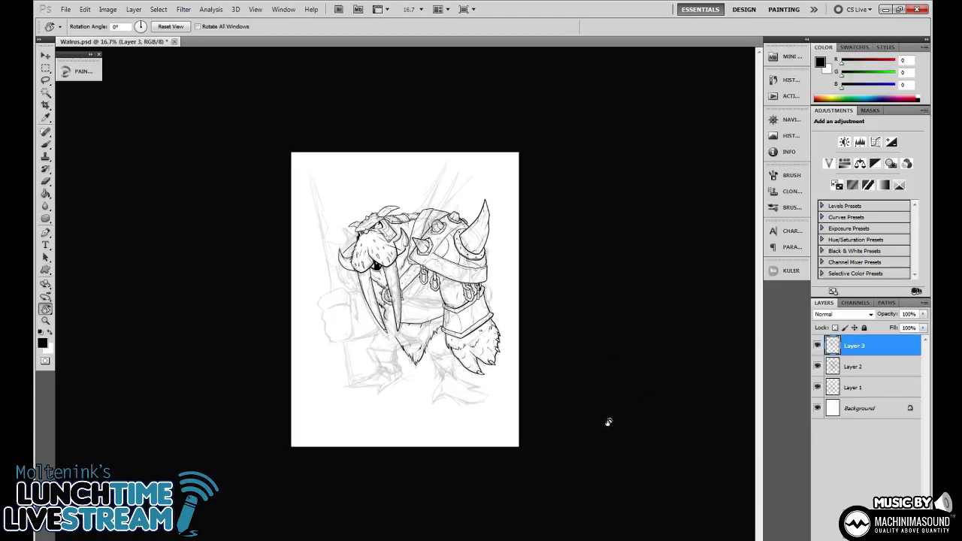
key(ctrl+plus)
key(ctrl+plus)
key(ctrl+plus)
key(ctrl+plus)
key(ctrl+plus)
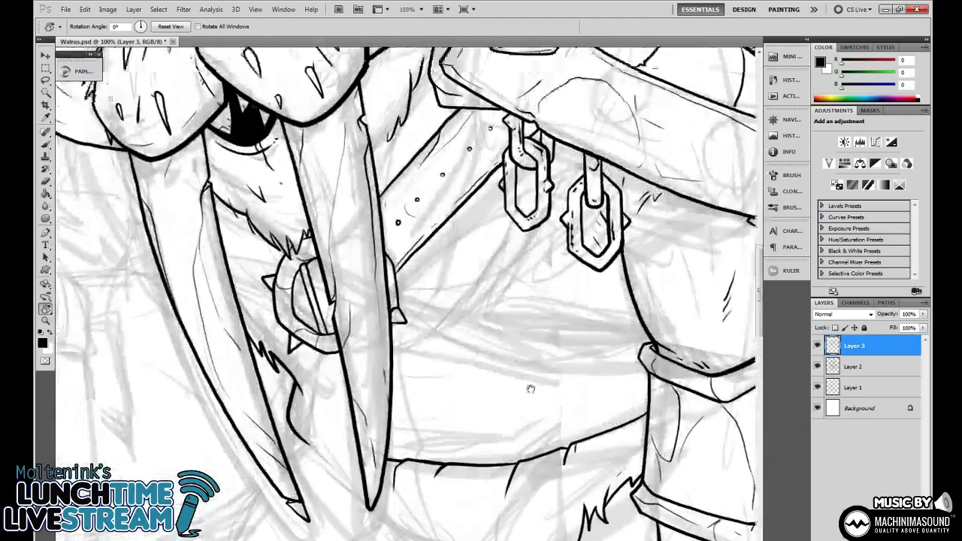
drag(531, 389, 538, 232)
drag(572, 342, 569, 315)
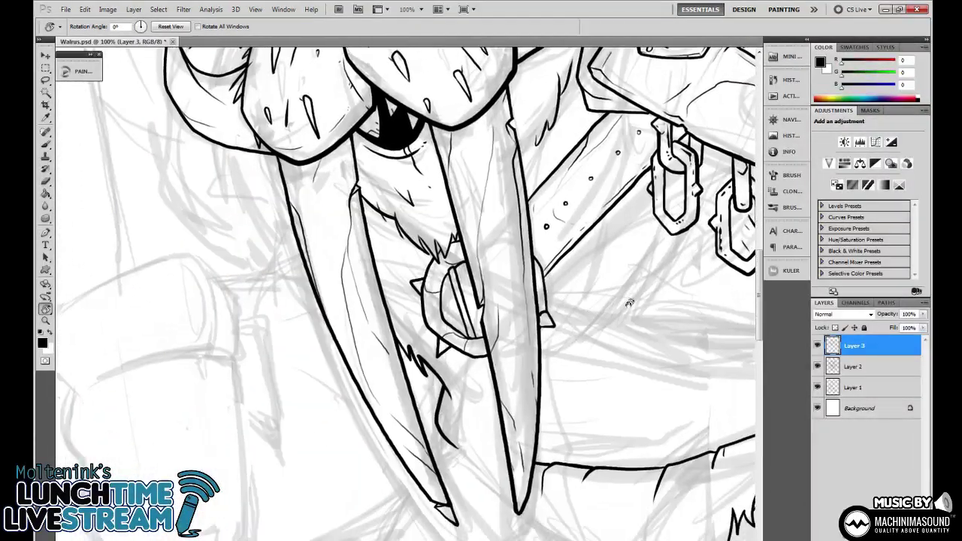
drag(637, 314, 545, 397)
drag(614, 295, 603, 364)
key(ctrl+plus)
drag(568, 336, 593, 252)
key(b)
drag(437, 377, 400, 277)
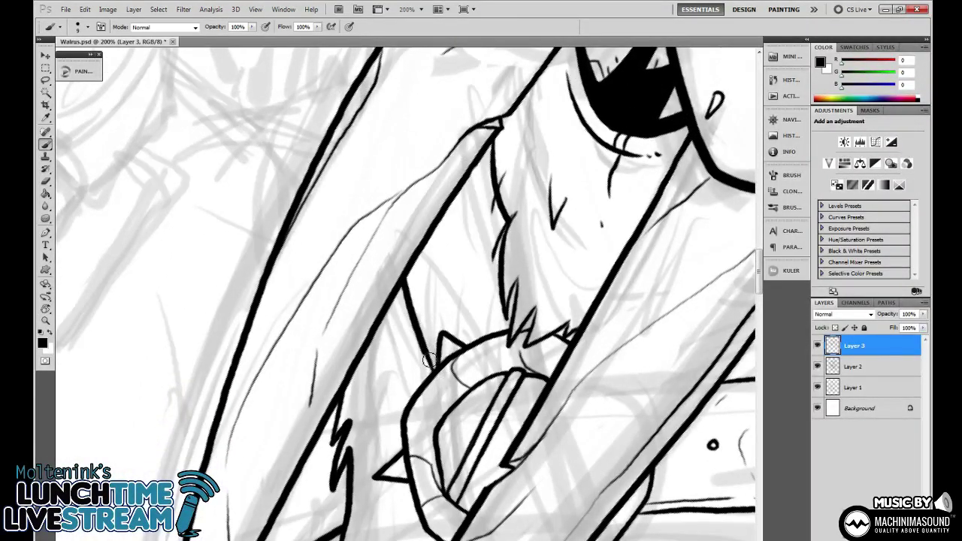
Ink the strap's edge lines beside the chest fur and add small rivets to the strap between the tusks.
mouse_move(479, 160)
mouse_down()
mouse_move(503, 234)
mouse_move(482, 168)
mouse_move(498, 227)
mouse_up()
drag(475, 180, 500, 258)
mouse_move(736, 108)
mouse_down()
mouse_move(718, 133)
mouse_move(483, 293)
mouse_move(397, 431)
mouse_up()
drag(520, 243, 500, 302)
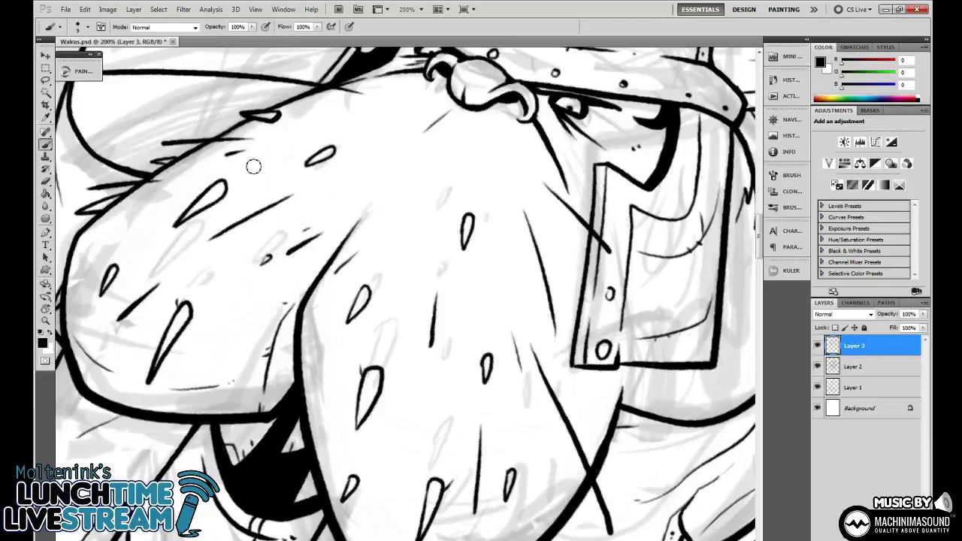
drag(475, 351, 519, 375)
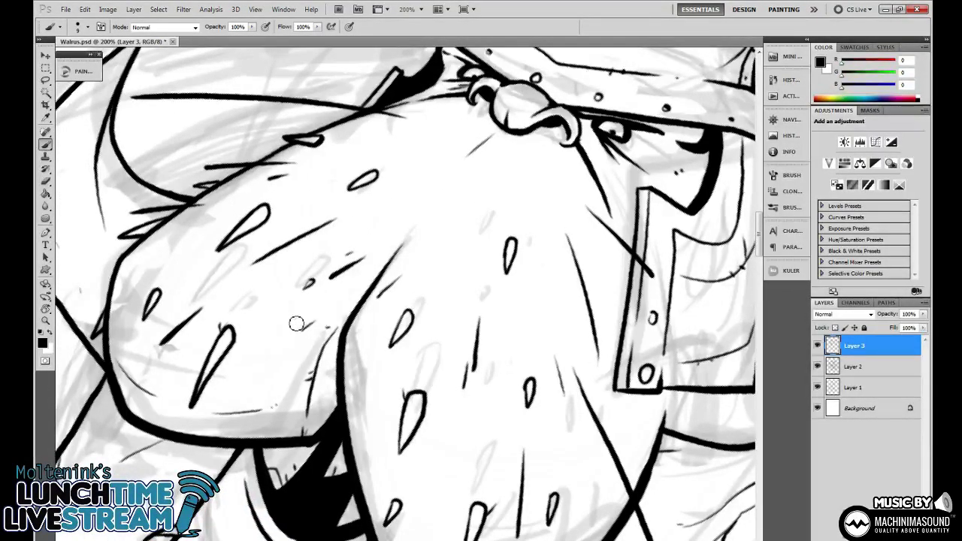
drag(249, 313, 352, 312)
mouse_move(681, 289)
mouse_down()
mouse_move(515, 373)
mouse_move(525, 273)
mouse_up()
drag(484, 301, 400, 365)
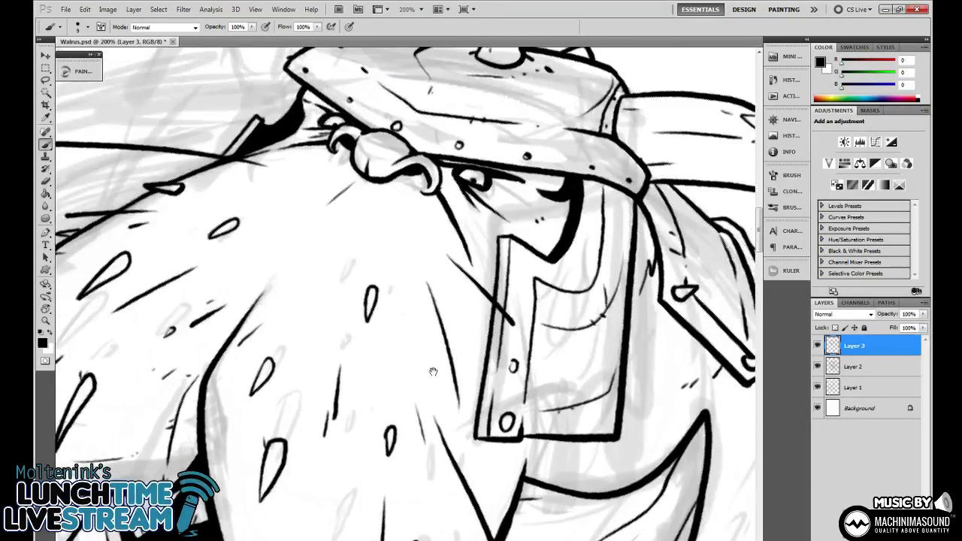
drag(394, 457, 610, 187)
mouse_move(335, 527)
mouse_down()
mouse_move(496, 351)
mouse_move(522, 290)
mouse_move(515, 370)
mouse_up()
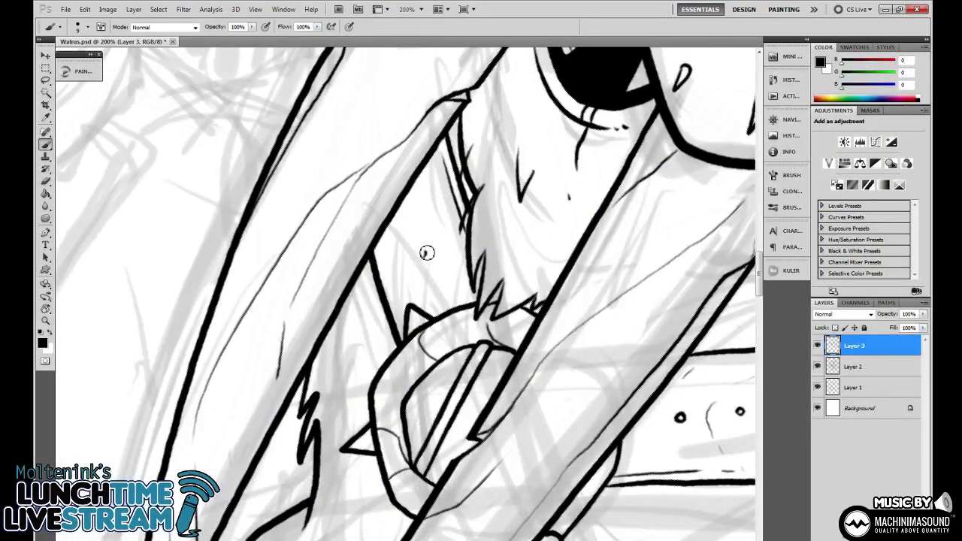
drag(449, 52, 466, 217)
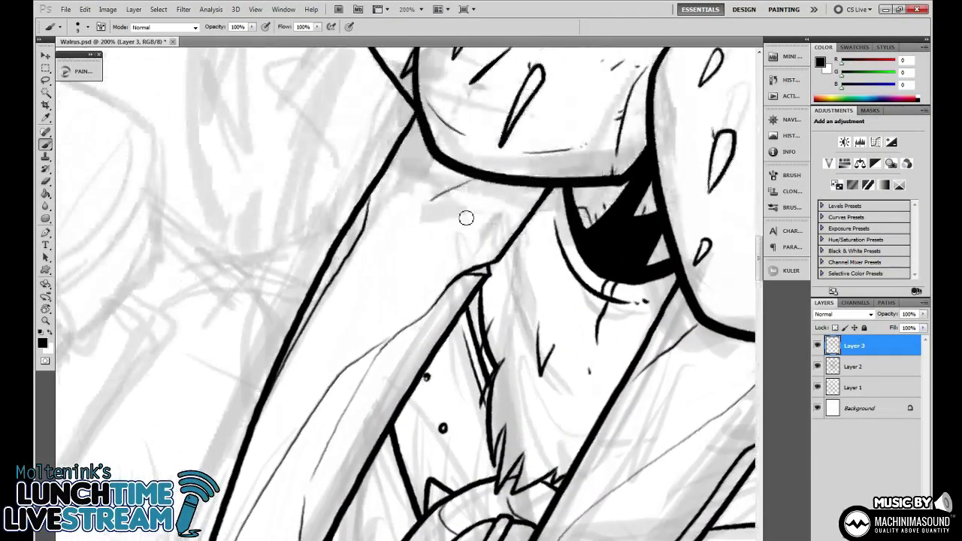
Examine the whole inked walrus figure in a slightly rotated, zoomed-out view.
key(ctrl+minus)
key(ctrl+minus)
key(r)
drag(579, 493, 591, 405)
key(ctrl+plus)
key(ctrl+minus)
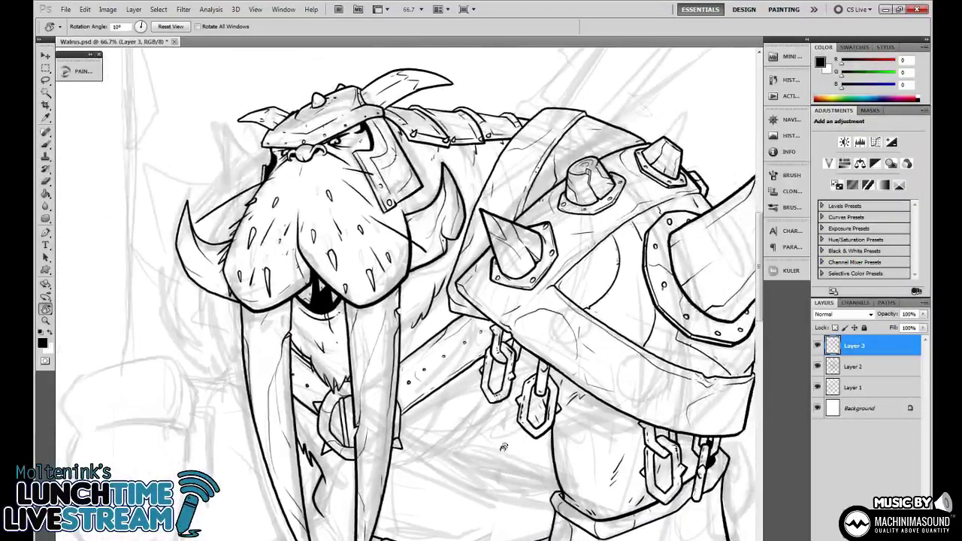
key(ctrl+minus)
key(ctrl+minus)
key(ctrl+plus)
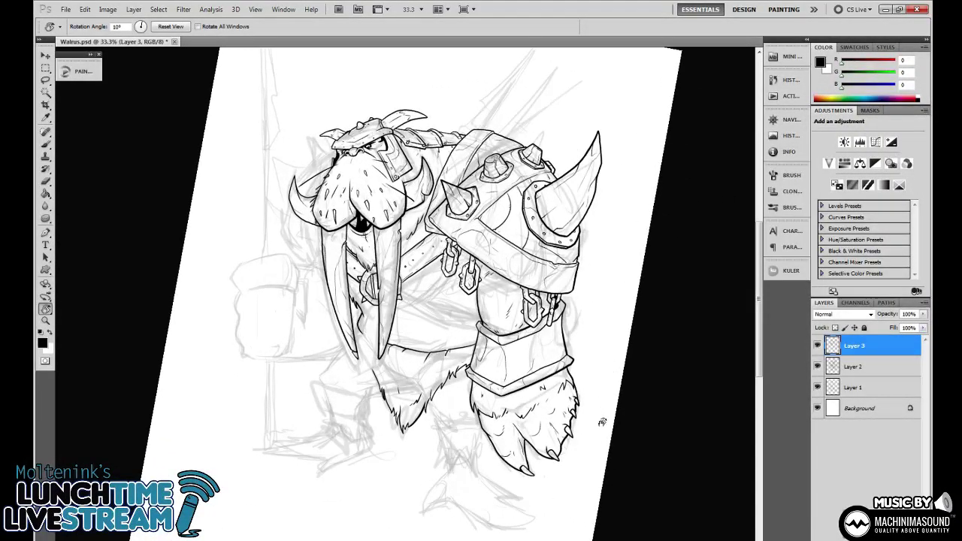
Ink the waist belt's upper edge from the round spiked buckle to the forearm armour, with short accent marks along it.
key(ctrl+plus)
key(ctrl+plus)
key(ctrl+plus)
key(ctrl+plus)
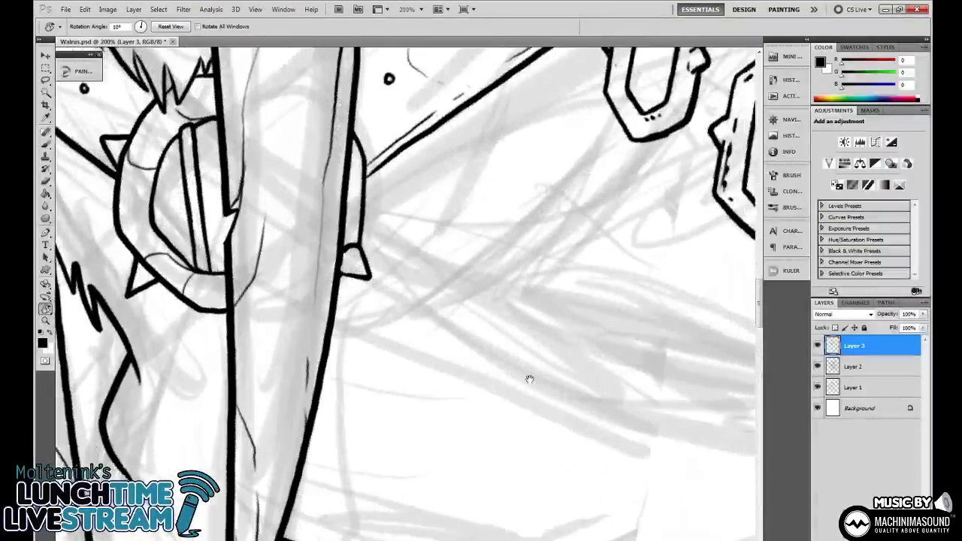
drag(528, 380, 560, 162)
drag(557, 258, 589, 339)
key(ctrl+minus)
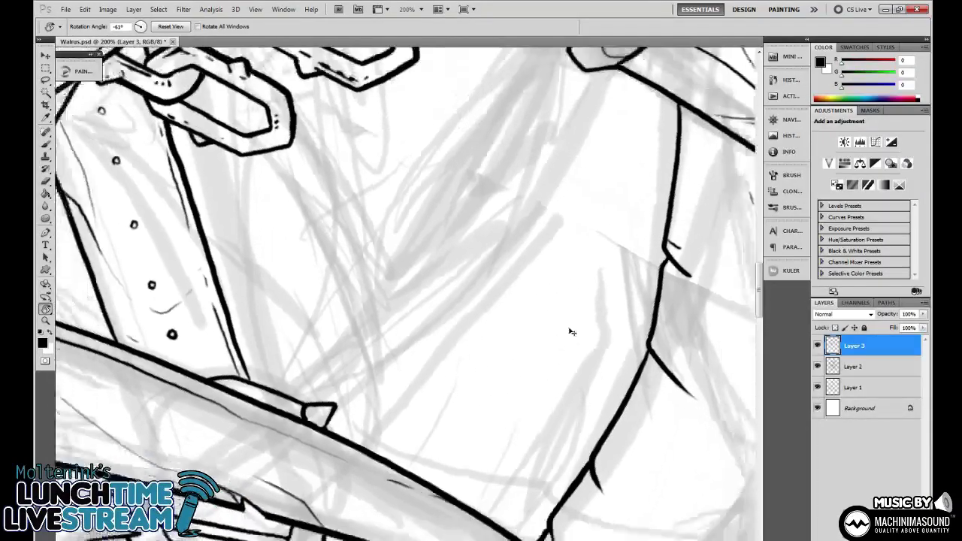
drag(541, 252, 579, 306)
key(b)
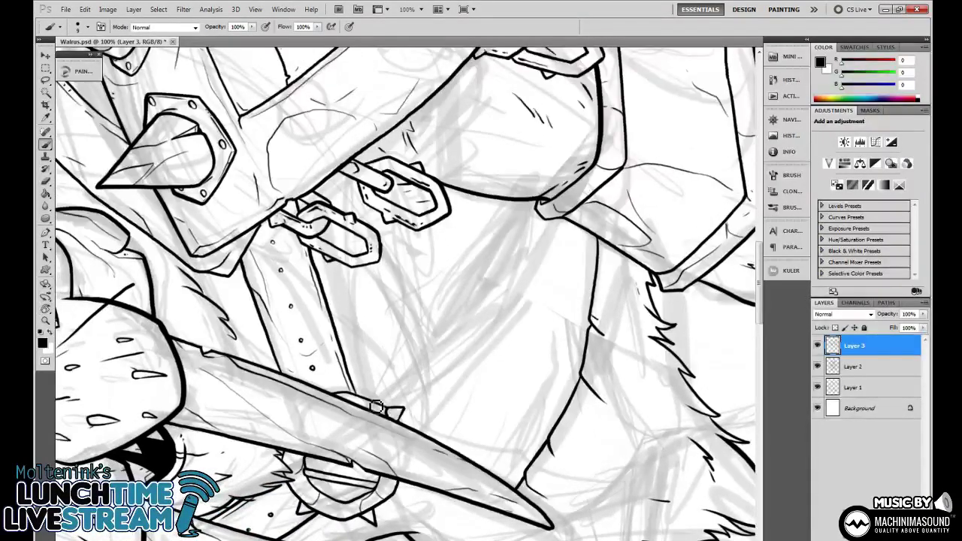
mouse_move(376, 405)
mouse_down()
mouse_move(539, 202)
mouse_move(418, 373)
mouse_move(521, 203)
mouse_up()
key(ctrl+z)
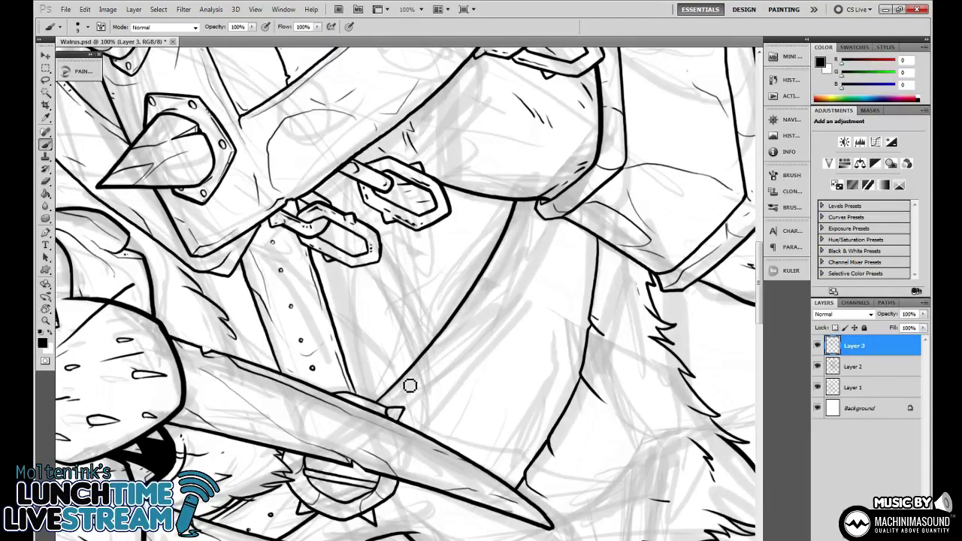
drag(455, 330, 483, 291)
drag(546, 397, 494, 354)
drag(430, 341, 449, 368)
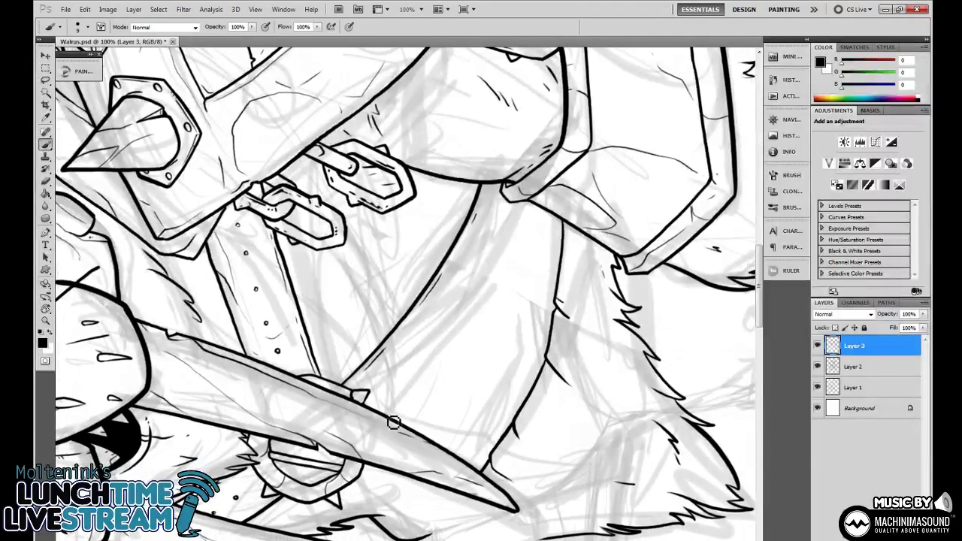
Ink the waist belt's lower edge and detail the belt with a row of rivets and a thin crack.
drag(402, 412, 535, 214)
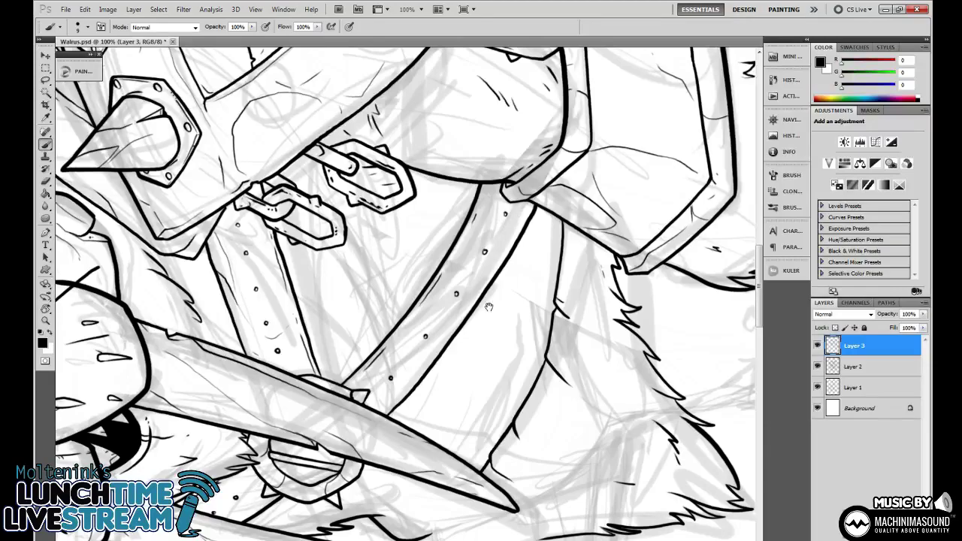
drag(398, 417, 448, 389)
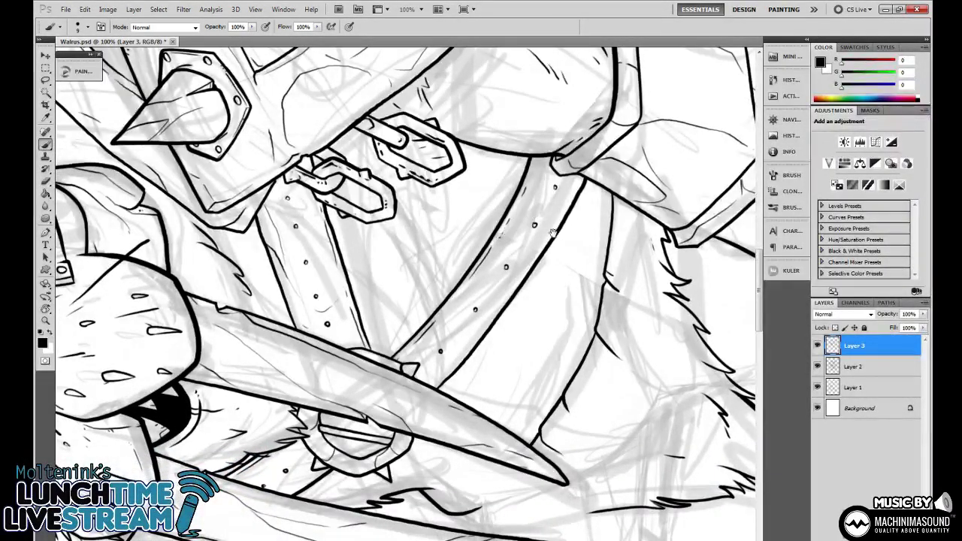
drag(554, 233, 540, 266)
drag(532, 327, 539, 263)
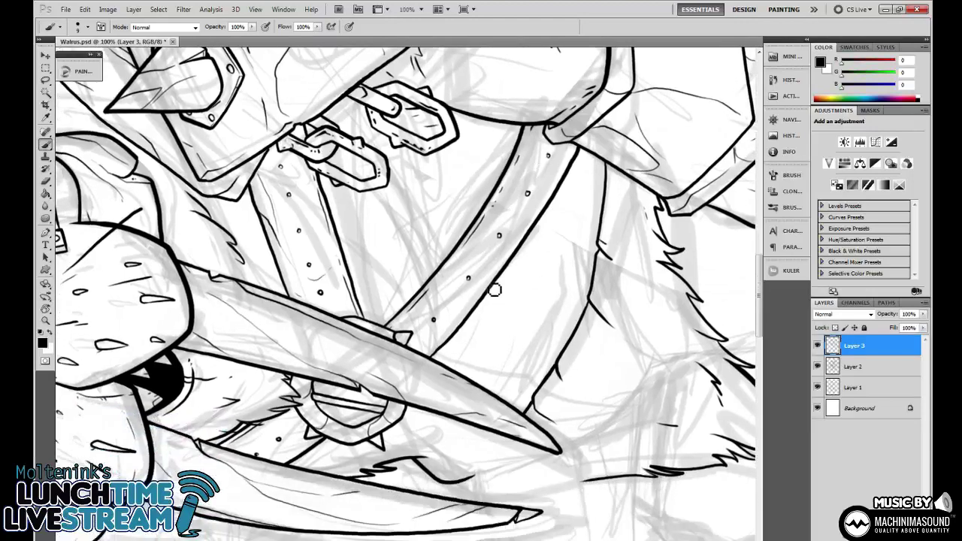
mouse_move(492, 284)
mouse_down()
mouse_move(492, 268)
mouse_move(469, 254)
mouse_up()
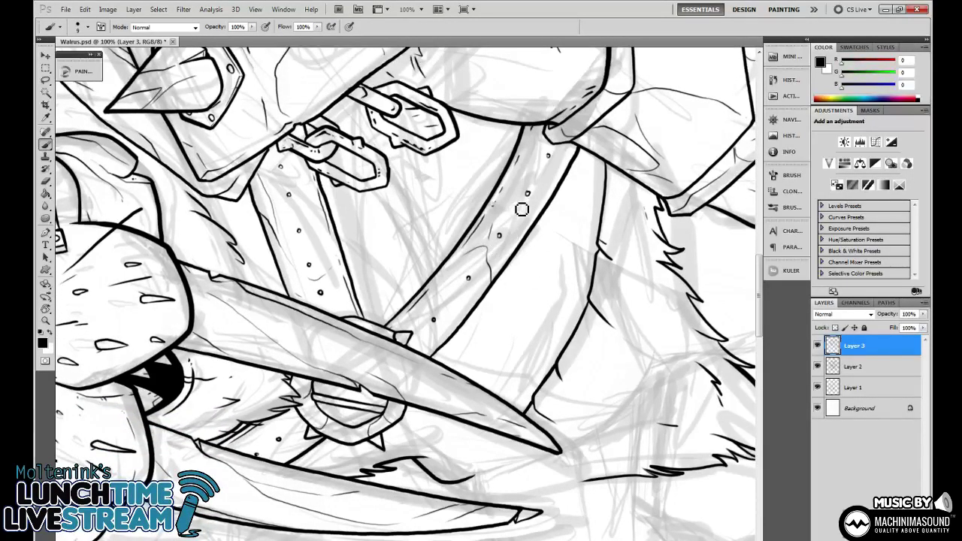
Erase the upper part of the old body contour just below the round buckle, between the two tusks.
drag(441, 450, 457, 360)
key(r)
mouse_move(583, 290)
mouse_down()
mouse_move(564, 367)
mouse_move(511, 447)
mouse_up()
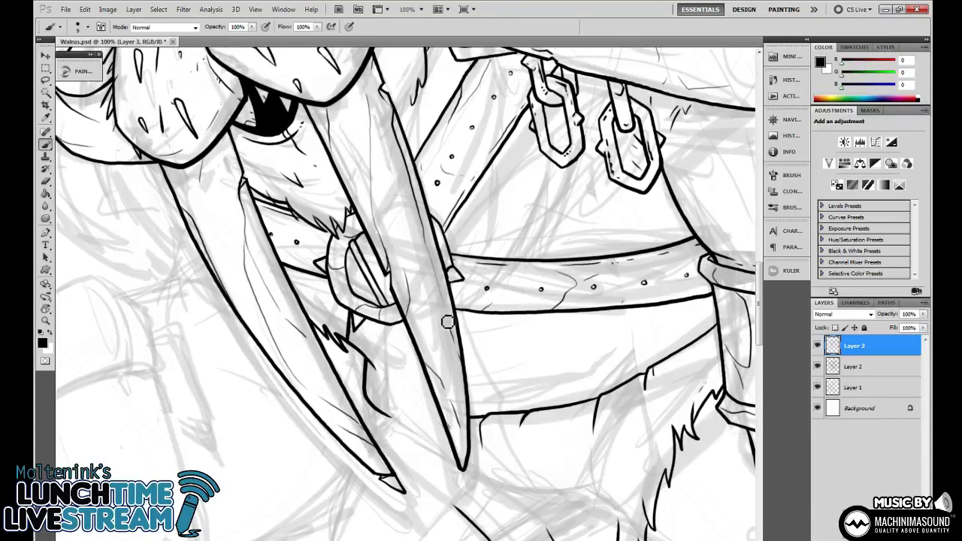
key(e)
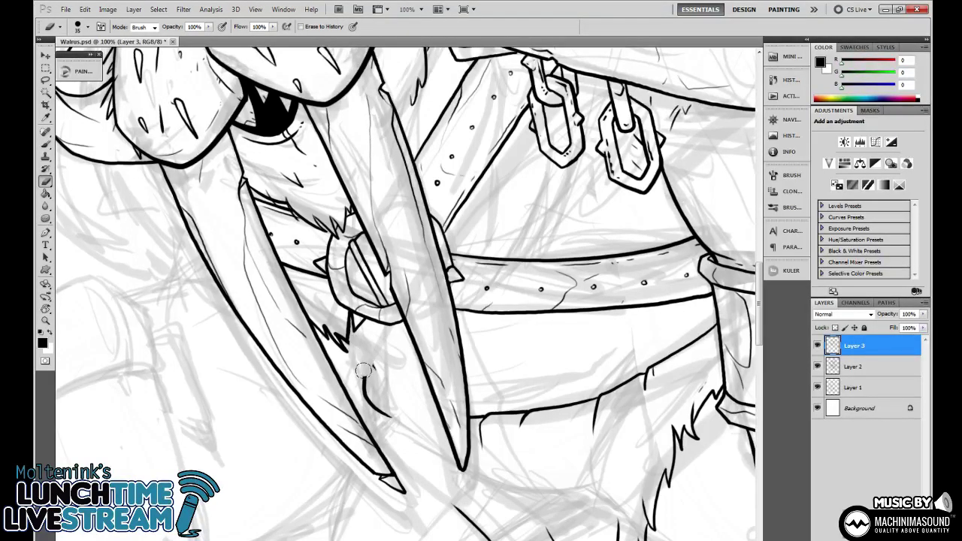
key(b)
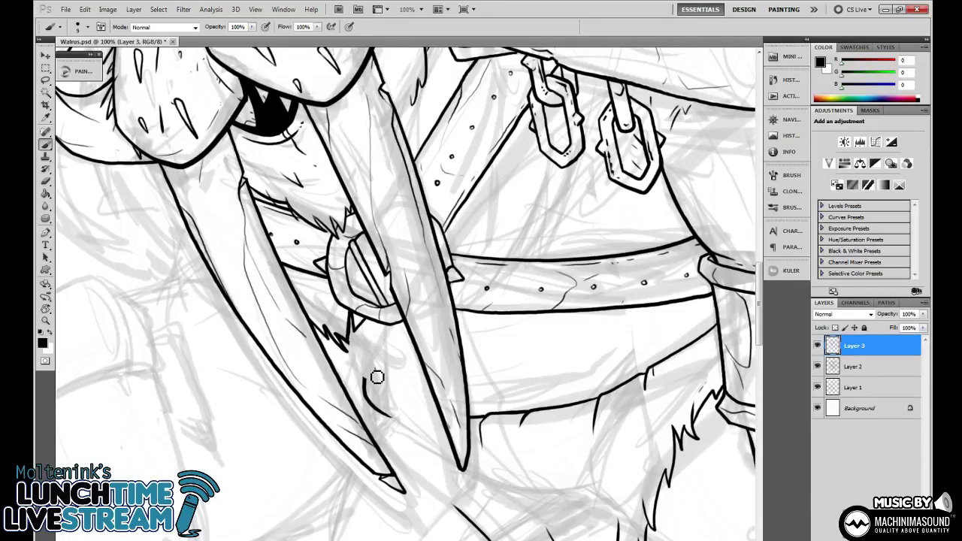
key(e)
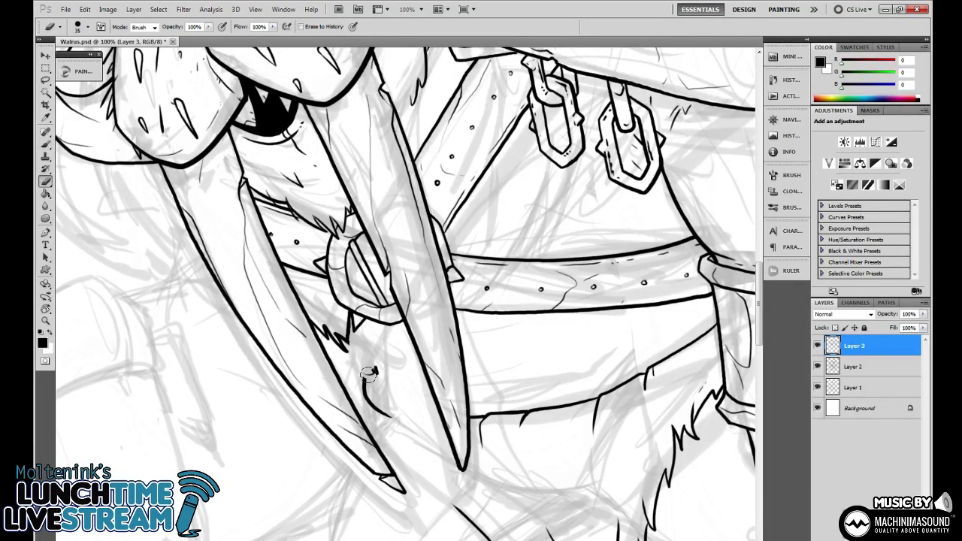
key(b)
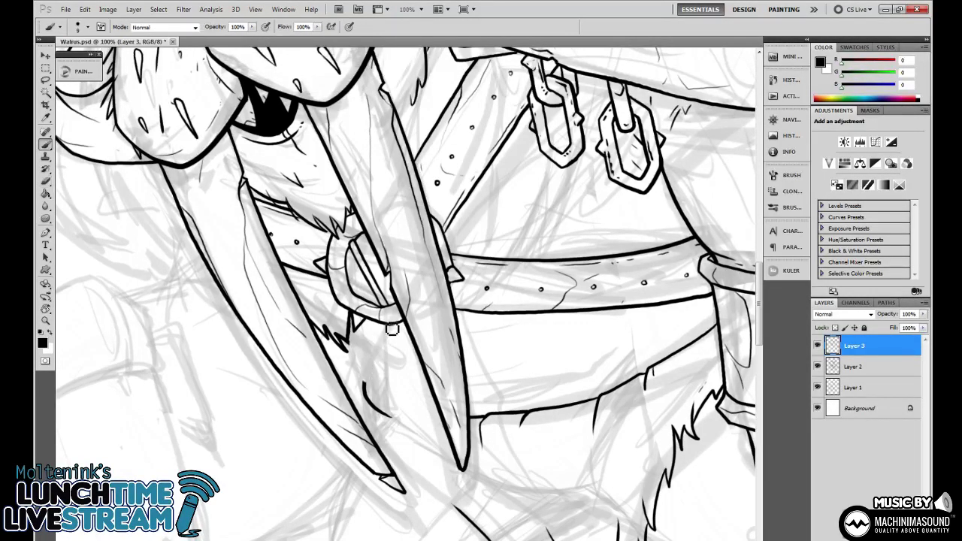
Ink the two converging lines below the round buckle, joining them to the remaining body contour.
mouse_move(392, 329)
mouse_down()
mouse_move(375, 379)
mouse_move(393, 337)
mouse_up()
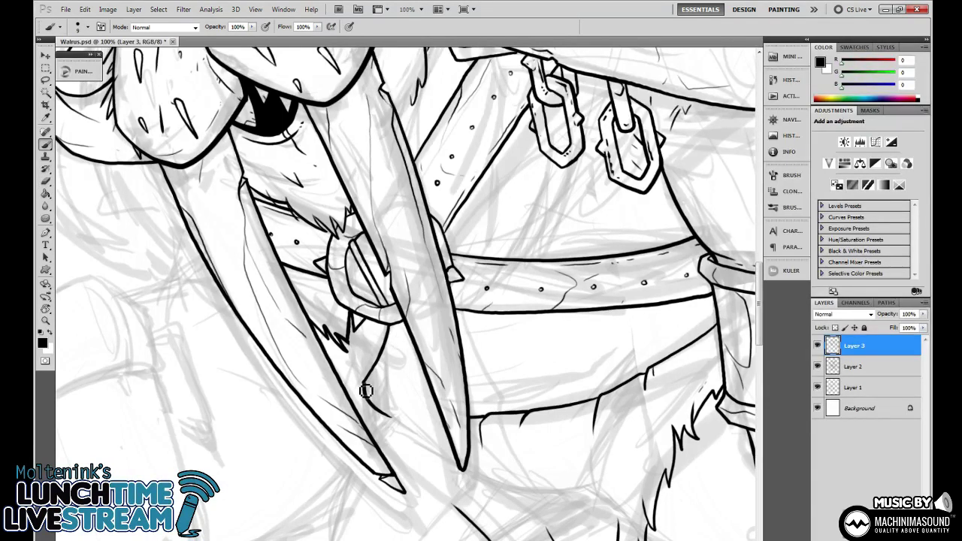
drag(365, 383, 354, 317)
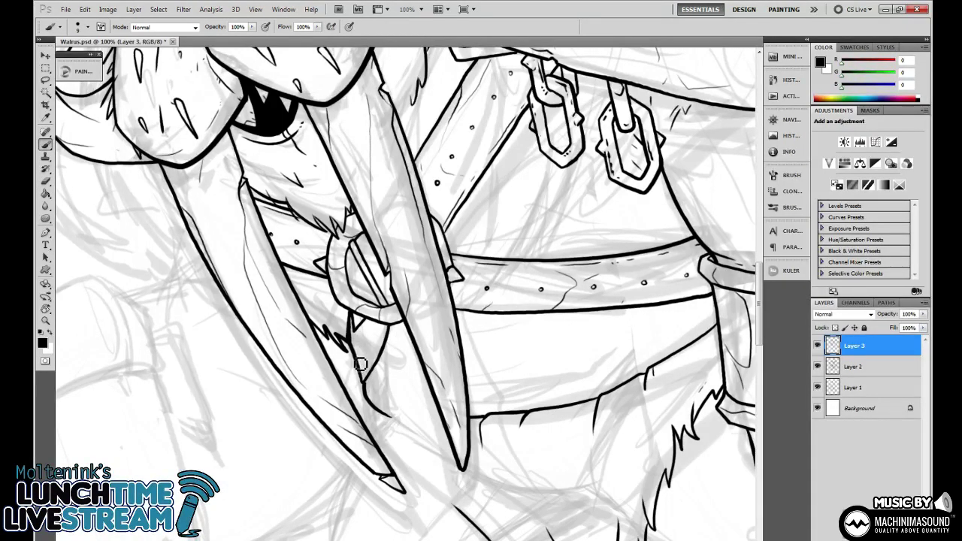
drag(364, 383, 381, 354)
Extend the belly's lower contour between the tusks until it meets the right tusk.
mouse_move(548, 378)
mouse_down()
mouse_move(563, 330)
mouse_move(506, 337)
mouse_up()
key(r)
drag(557, 426, 605, 271)
drag(443, 385, 466, 338)
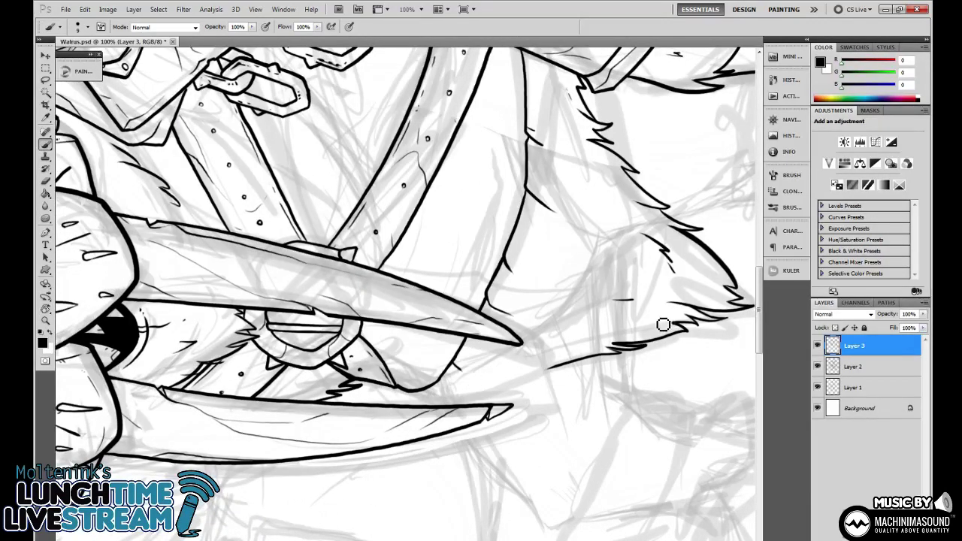
Ink a short line from the belly contour to the left tusk and jagged fur just below that tusk's tip.
key(r)
drag(664, 324, 396, 304)
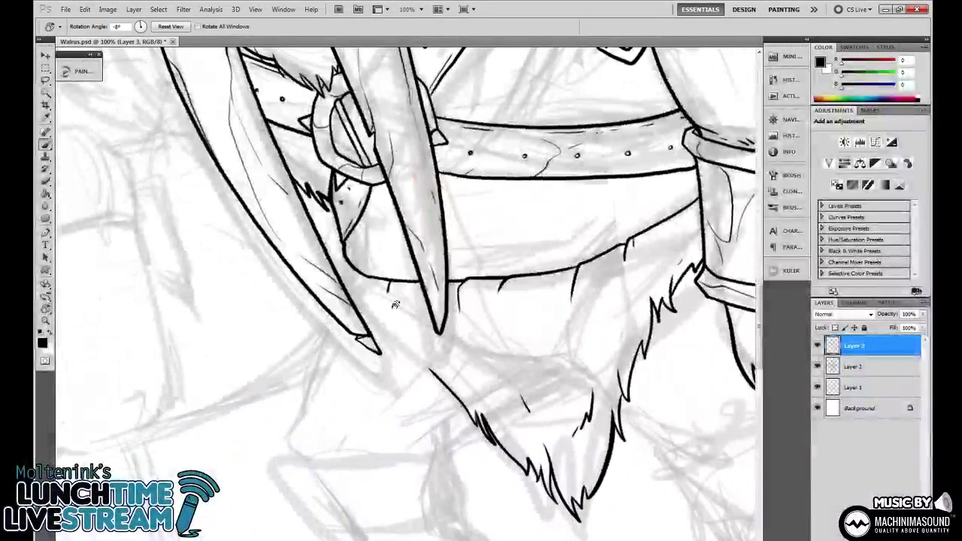
key(b)
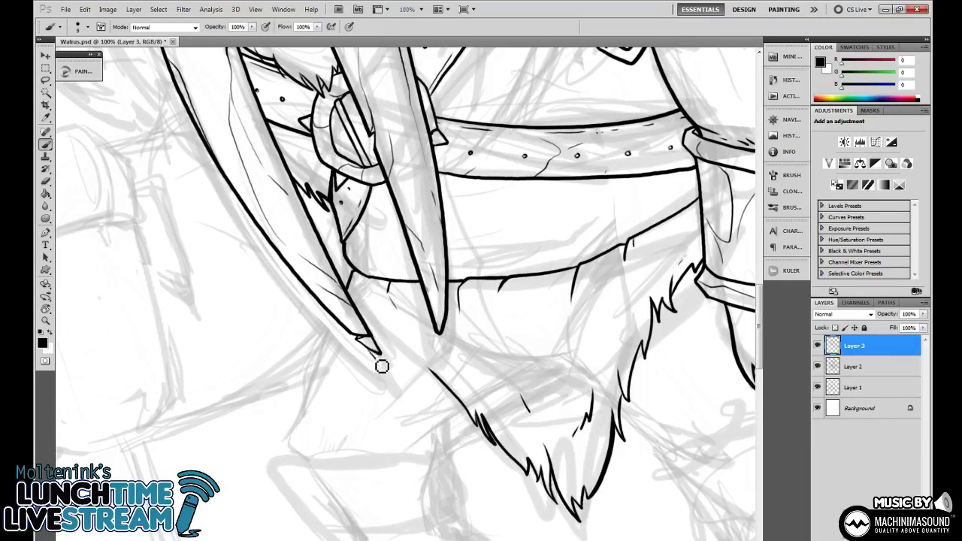
drag(371, 351, 392, 380)
key(e)
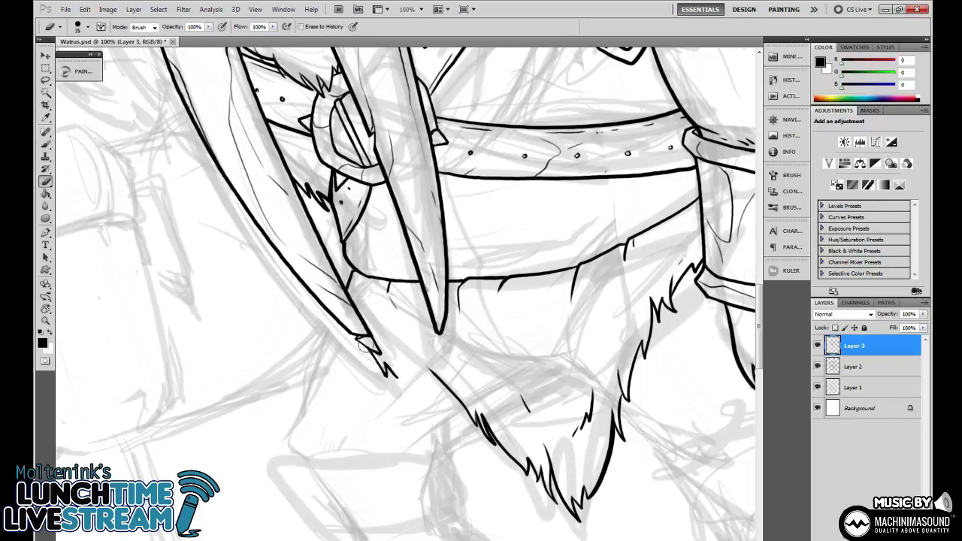
key(ctrl+plus)
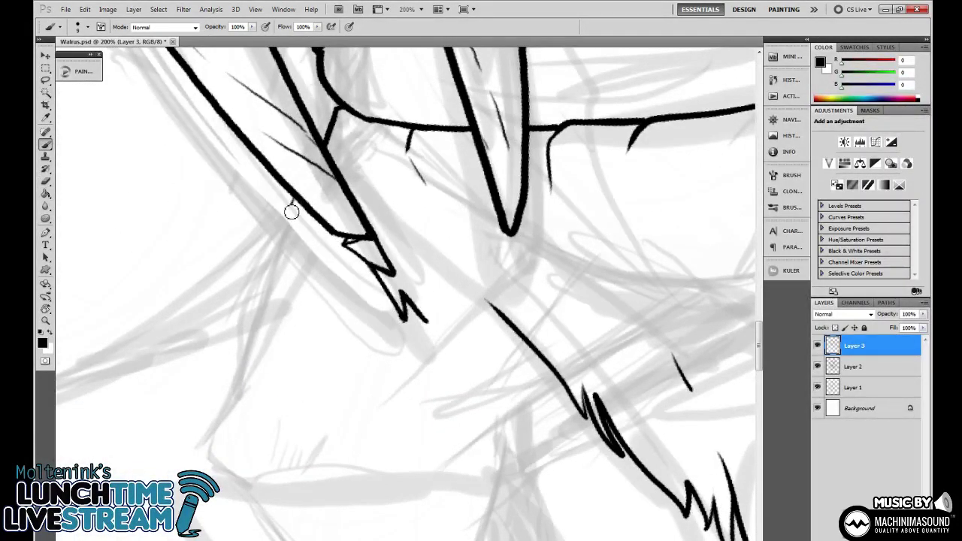
Ink fur tufts along the outer side of the left tusk's end and redraw the line at its tip.
mouse_move(292, 212)
mouse_down()
mouse_move(263, 208)
mouse_move(300, 219)
mouse_move(307, 264)
mouse_move(338, 273)
mouse_move(348, 247)
mouse_up()
drag(418, 265, 347, 271)
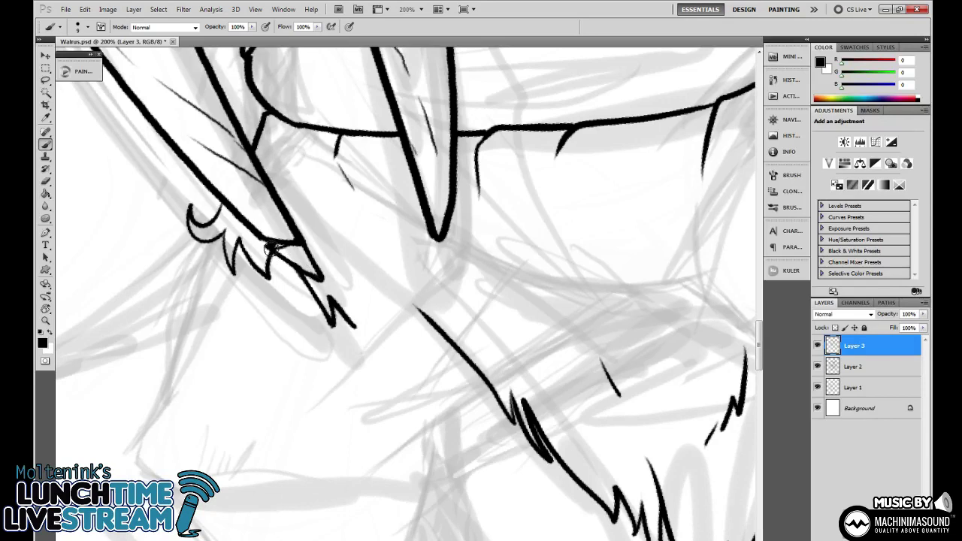
drag(268, 249, 324, 277)
Continue the jagged fur edge from the left tusk's tip to the pointed fur flap and close the outer tuft against the tusk.
mouse_move(338, 320)
mouse_down()
mouse_move(355, 297)
mouse_move(403, 353)
mouse_move(450, 342)
mouse_up()
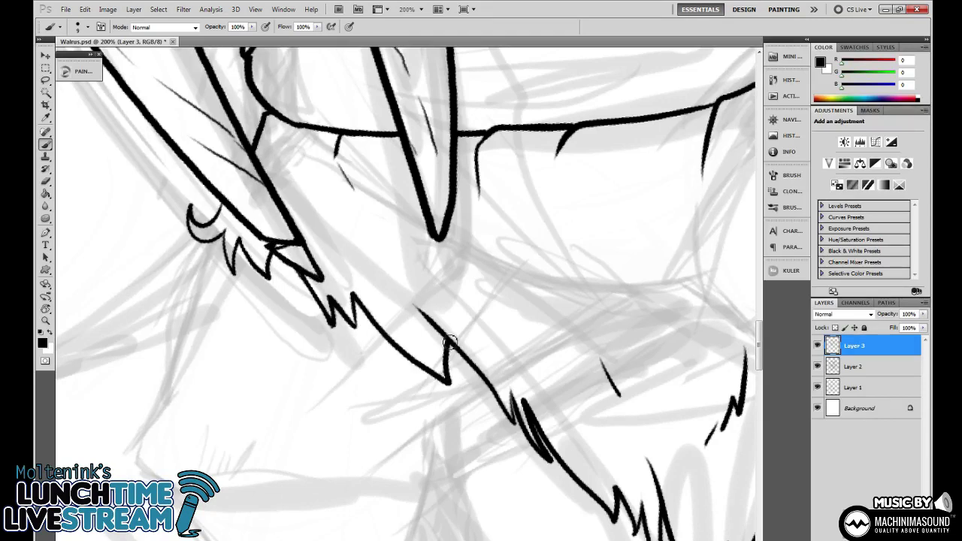
mouse_move(419, 313)
mouse_down()
mouse_move(413, 318)
mouse_move(423, 325)
mouse_up()
drag(216, 221, 223, 201)
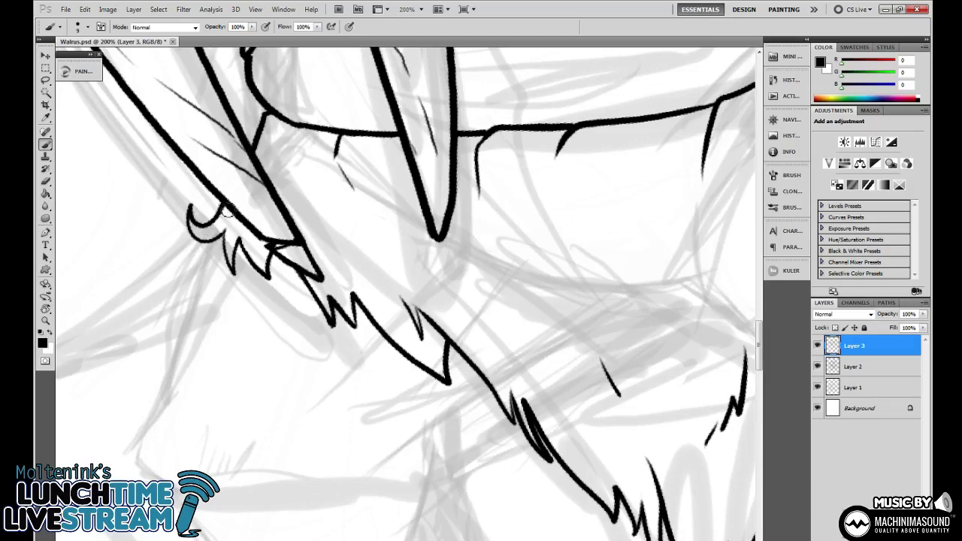
Examine the inked tusks, belt and fur flap in an upright view at 66.7% zoom.
key(ctrl+minus)
drag(556, 277, 465, 343)
key(ctrl+minus)
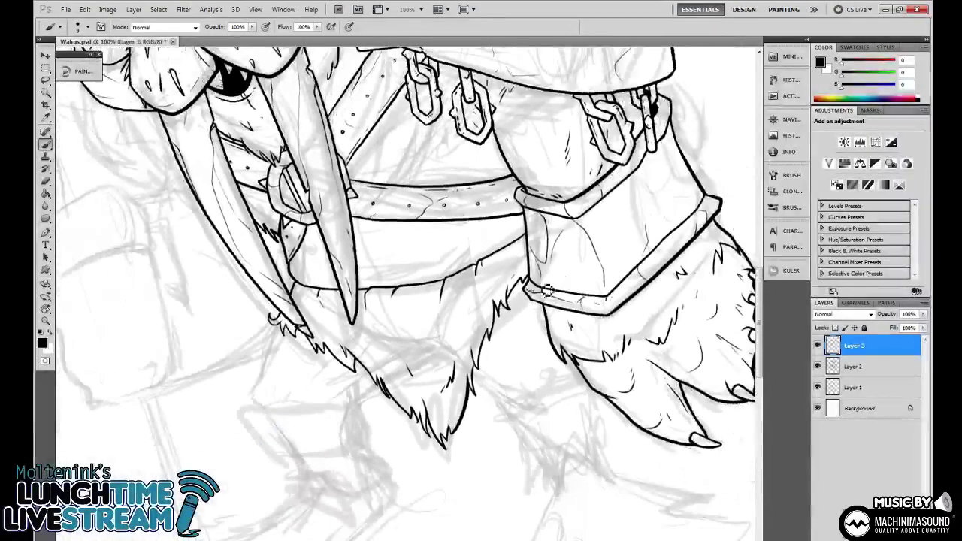
drag(588, 289, 623, 267)
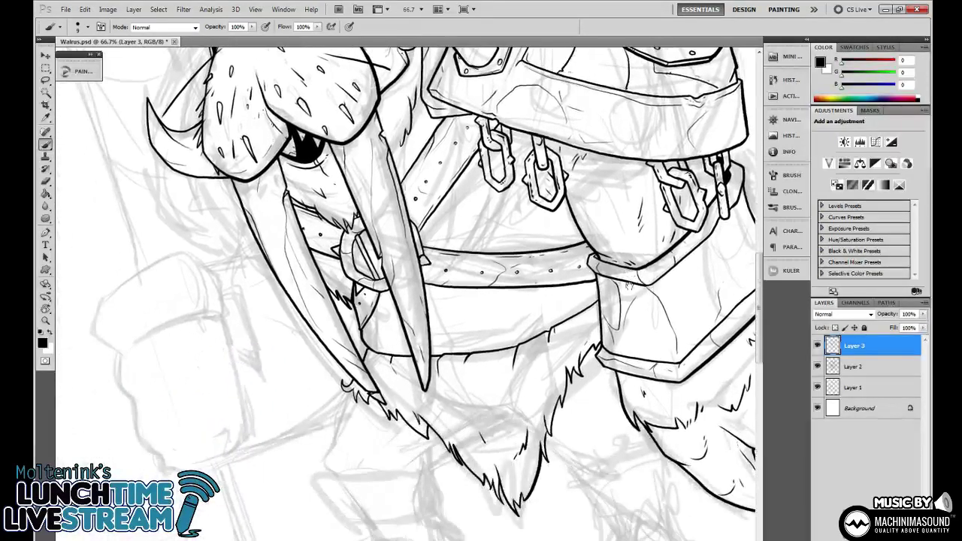
key(r)
drag(610, 299, 623, 343)
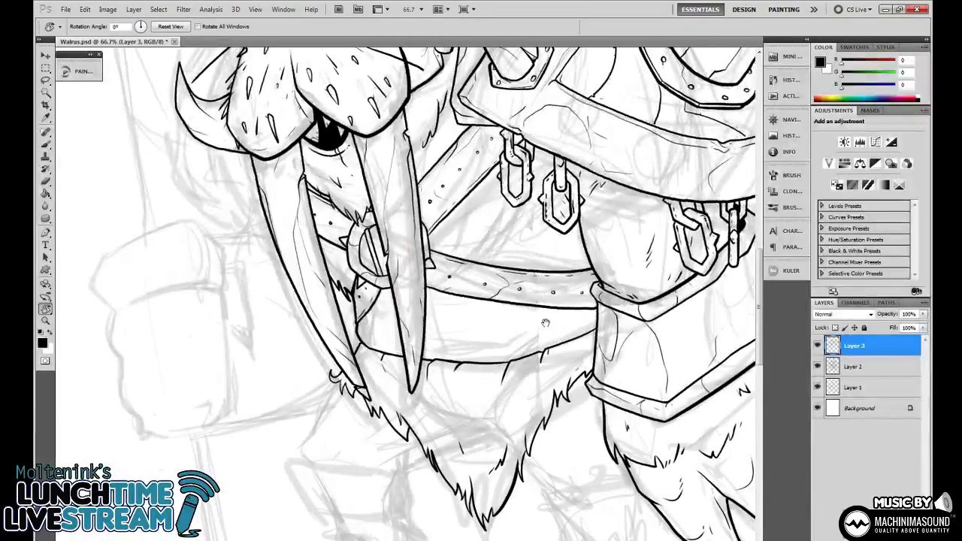
drag(546, 324, 535, 333)
key(b)
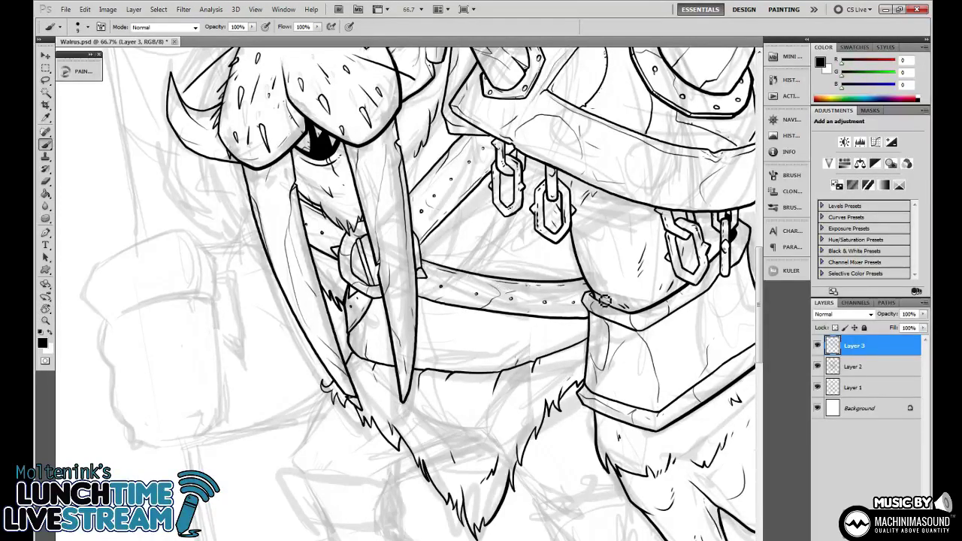
Erase a gap in the belt's upper edge, ink jagged fur across it, and add short fur strokes on the torso above.
drag(571, 325, 576, 414)
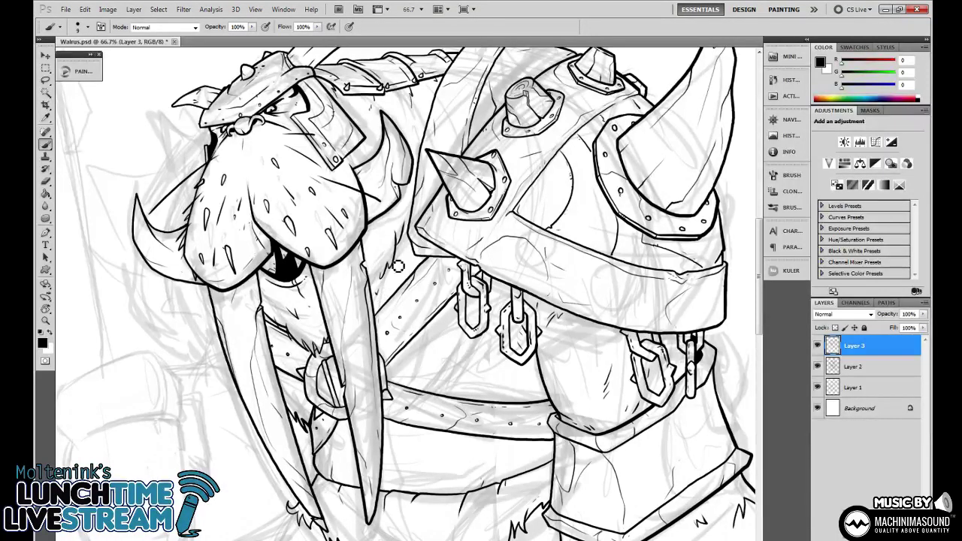
mouse_move(494, 365)
mouse_down()
mouse_move(500, 391)
mouse_move(473, 338)
mouse_up()
drag(535, 337, 545, 291)
key(ctrl+plus)
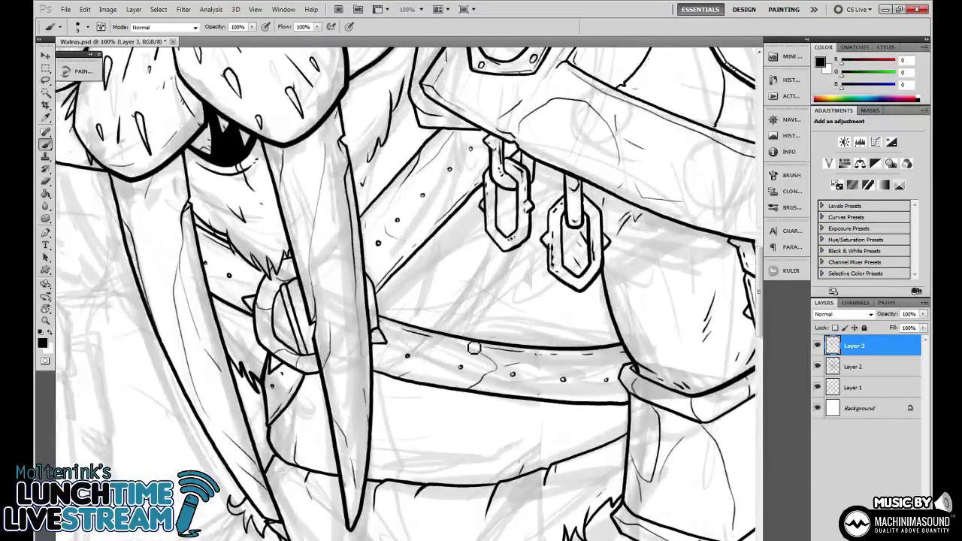
key(e)
mouse_move(464, 338)
mouse_down()
mouse_move(487, 343)
mouse_move(470, 338)
mouse_move(488, 355)
mouse_move(485, 346)
mouse_move(498, 341)
mouse_move(450, 331)
mouse_up()
key(b)
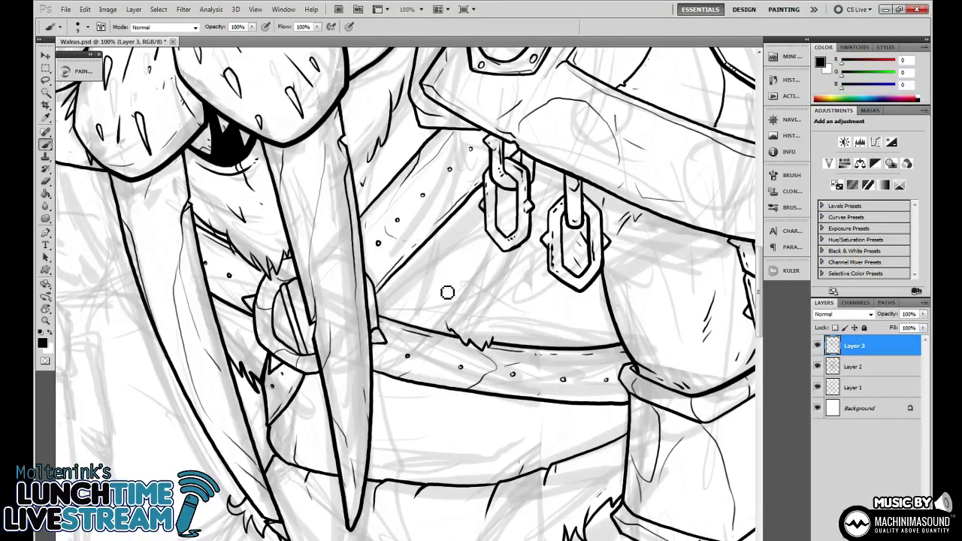
drag(412, 265, 419, 256)
scroll(536, 350, up, 5)
key(ctrl+minus)
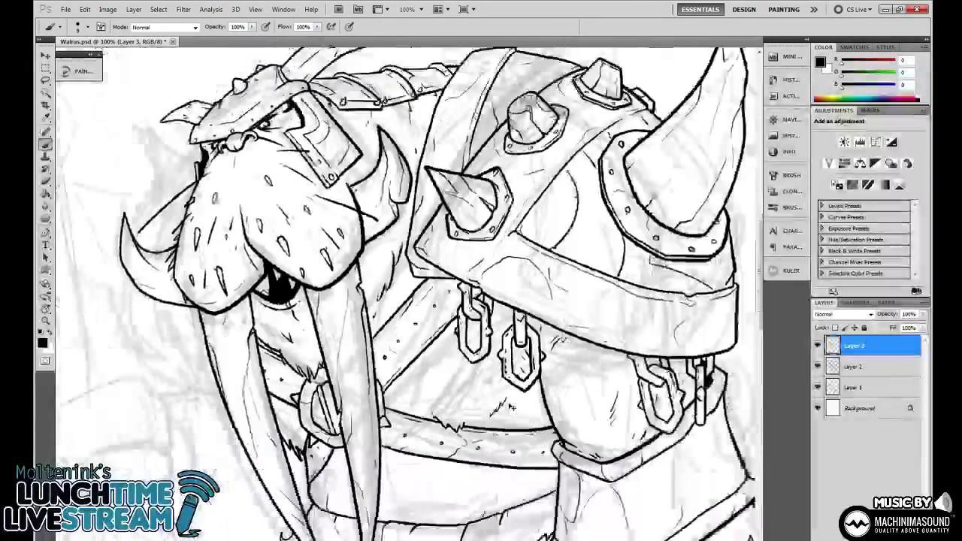
Ink short jagged fur marks on the belly band below the belt, on both sides of the right tusk.
drag(581, 474, 591, 344)
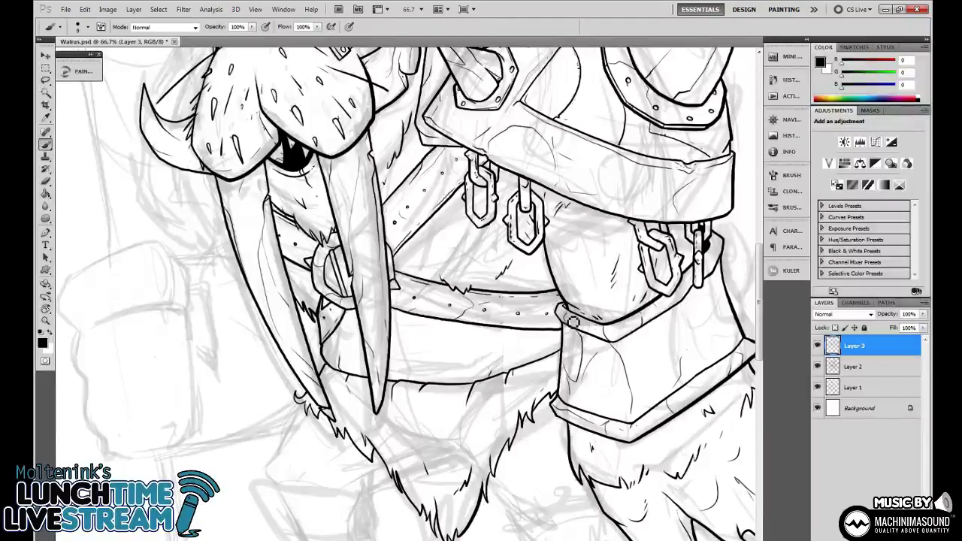
scroll(595, 371, up, 2)
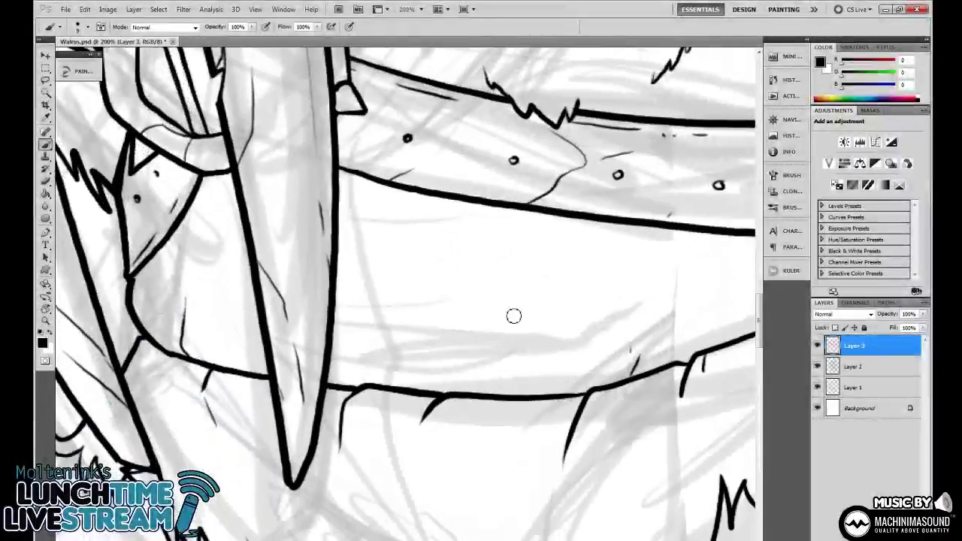
mouse_move(360, 239)
mouse_down()
mouse_move(427, 310)
mouse_move(436, 284)
mouse_up()
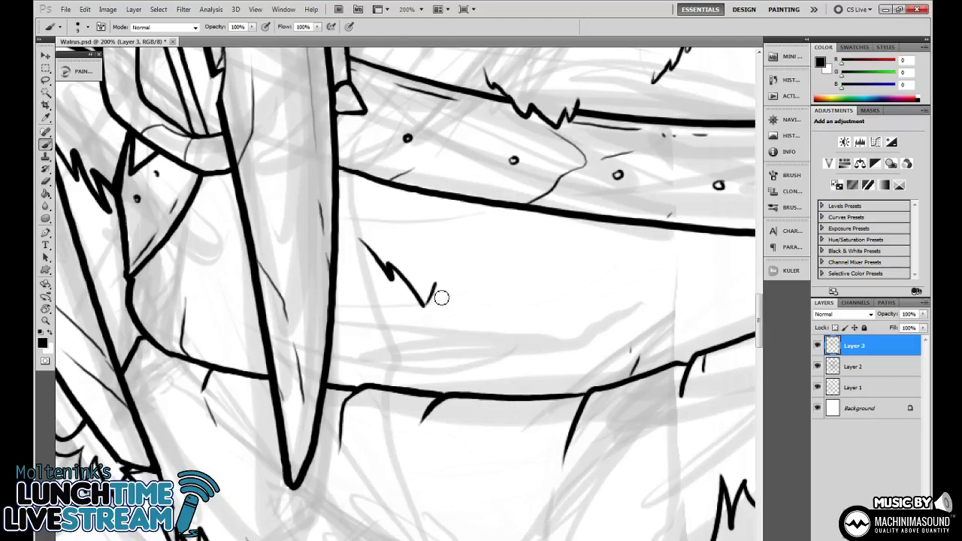
drag(569, 316, 613, 292)
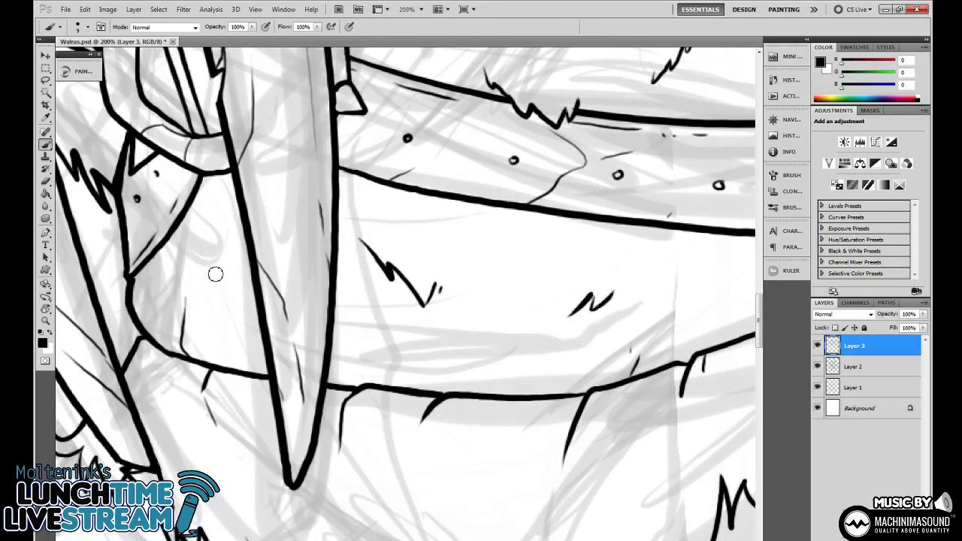
mouse_move(218, 243)
mouse_down()
mouse_move(203, 285)
mouse_move(119, 387)
mouse_up()
key(ctrl+minus)
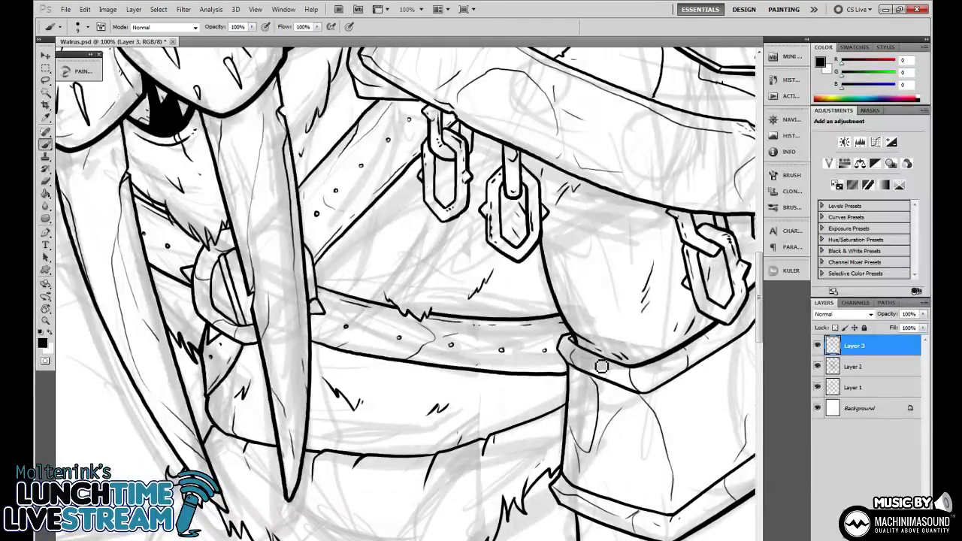
Examine the inked head, torso and armoured arm in a zoomed-out view.
drag(609, 308, 658, 260)
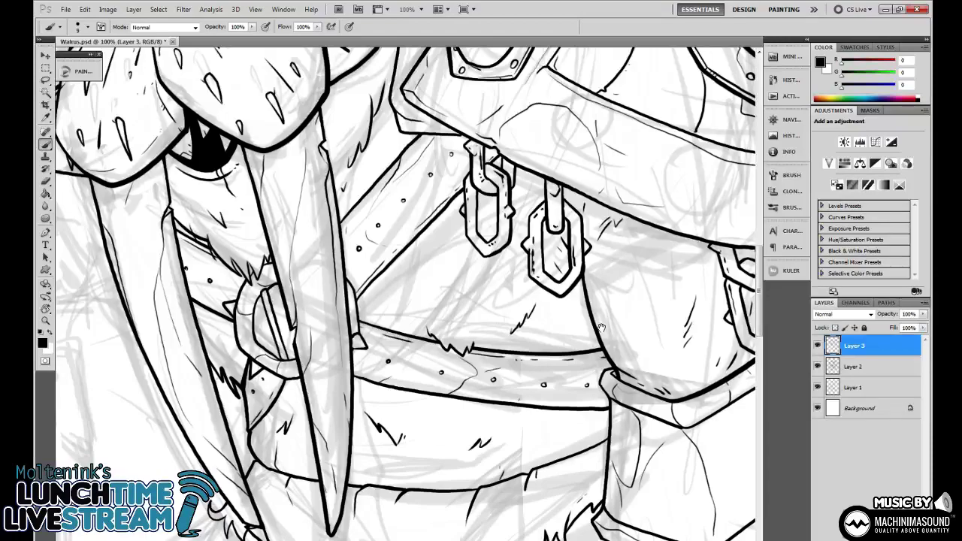
drag(584, 347, 568, 363)
key(ctrl+minus)
key(ctrl+minus)
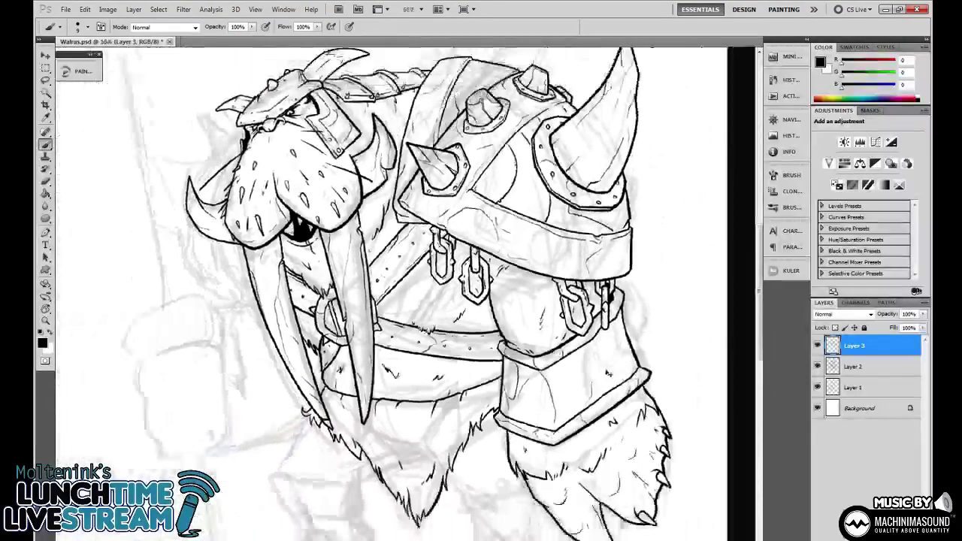
key(ctrl+minus)
key(ctrl+plus)
mouse_move(614, 418)
mouse_down()
mouse_move(596, 392)
mouse_move(615, 424)
mouse_up()
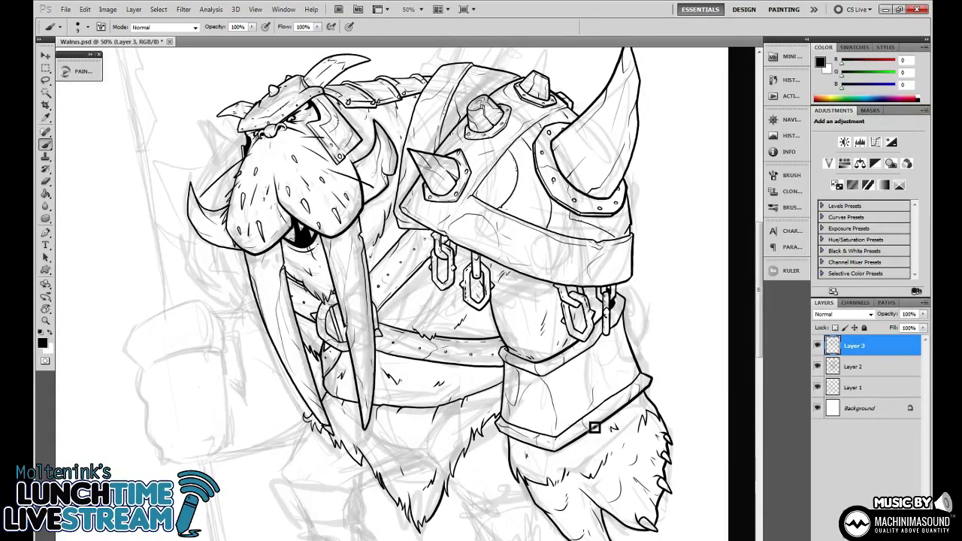
mouse_move(461, 393)
mouse_down()
mouse_move(536, 329)
mouse_move(587, 327)
mouse_move(600, 313)
mouse_up()
key(ctrl+minus)
Ink the trouser leg's outer contour from the fur at the left tusk's tip to the lower corner, with a fold line and small dots.
key(ctrl+plus)
key(ctrl+plus)
key(ctrl+plus)
drag(546, 466, 532, 319)
key(ctrl+plus)
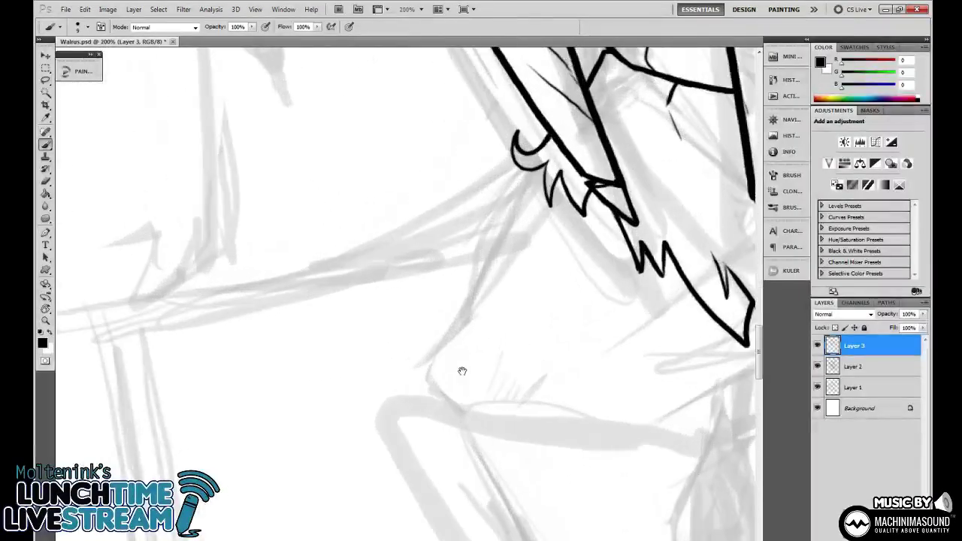
mouse_move(461, 371)
mouse_down()
mouse_move(450, 349)
mouse_move(413, 369)
mouse_move(524, 167)
mouse_move(539, 182)
mouse_up()
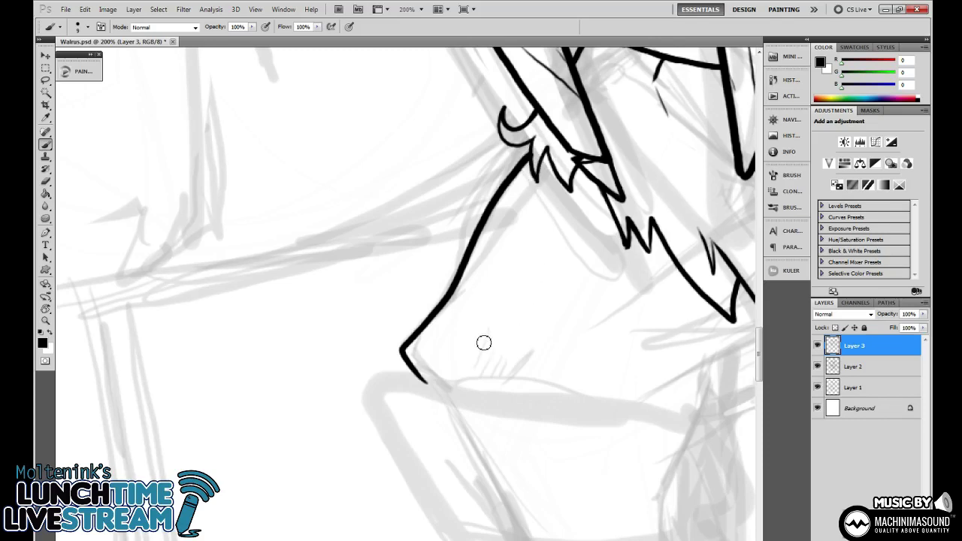
drag(416, 350, 489, 363)
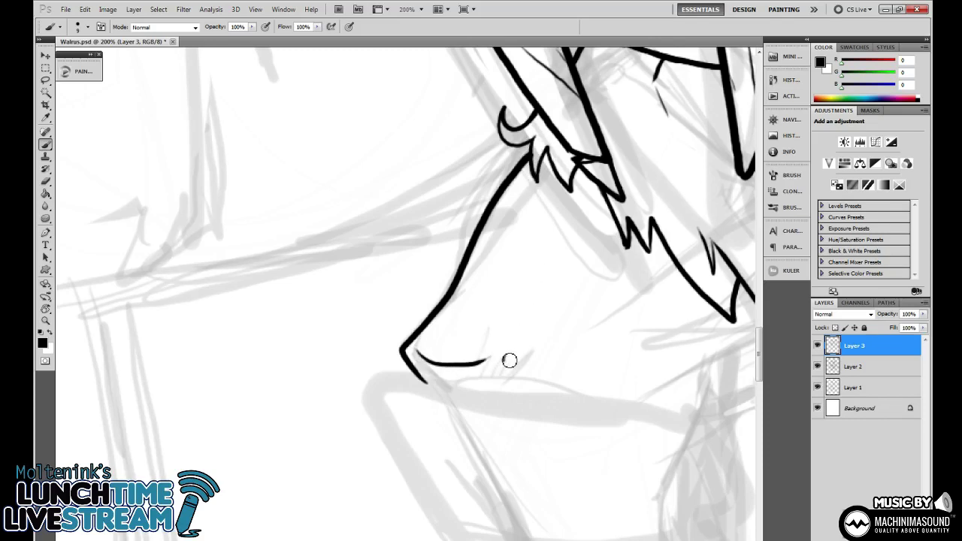
drag(605, 330, 438, 279)
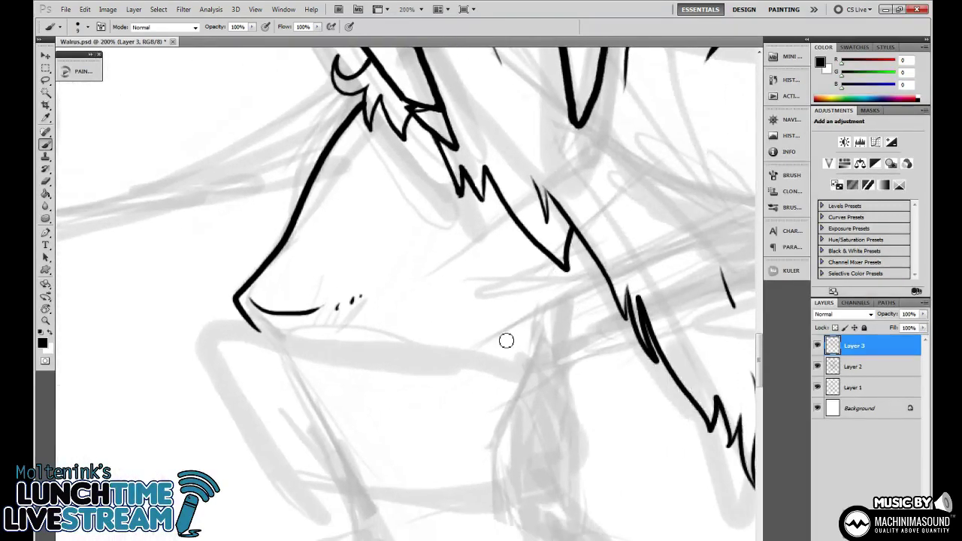
Ink the trouser leg's inner contour down from the fur flap's edge and add two short creases between both contours.
drag(638, 356, 532, 381)
key(r)
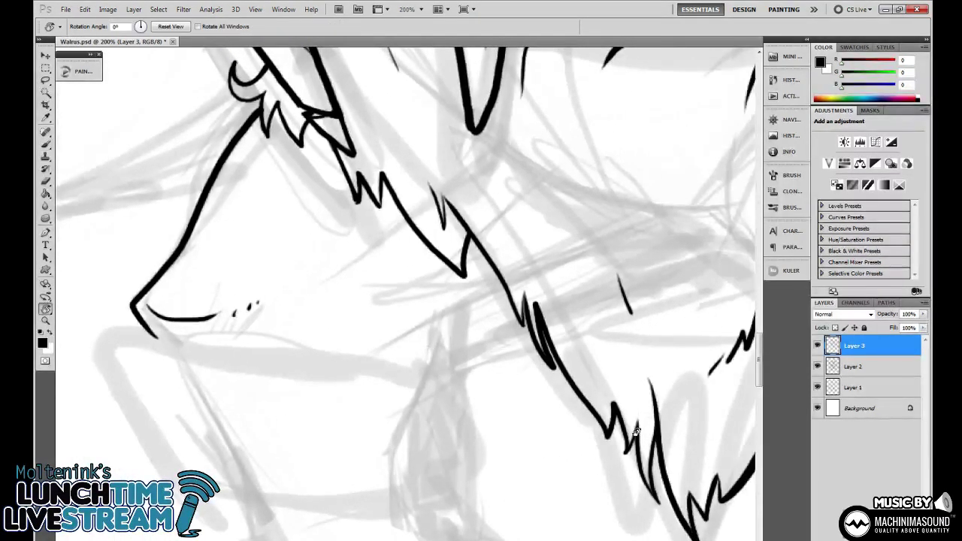
drag(631, 427, 662, 265)
drag(442, 344, 482, 230)
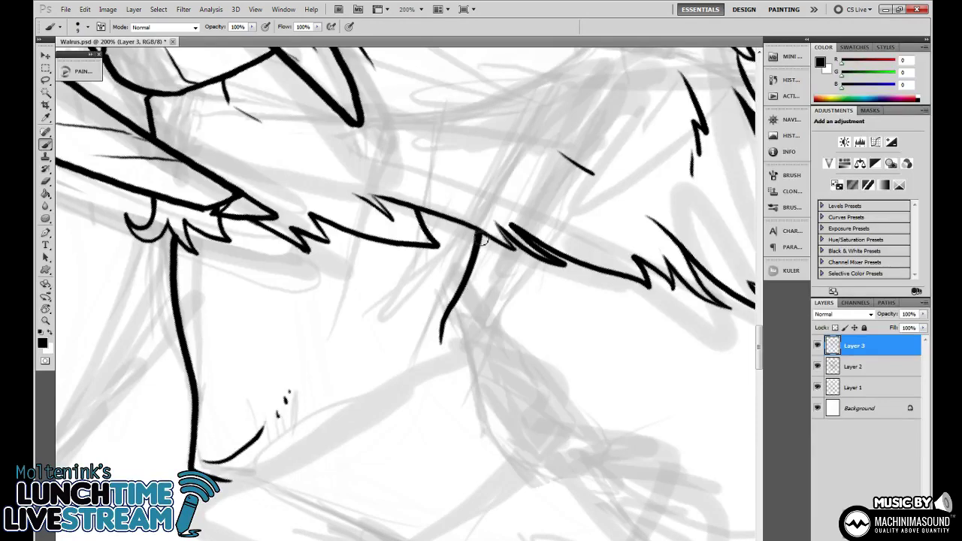
key(ctrl+minus)
key(ctrl+minus)
key(ctrl+plus)
key(ctrl+plus)
drag(449, 314, 550, 277)
drag(479, 325, 451, 242)
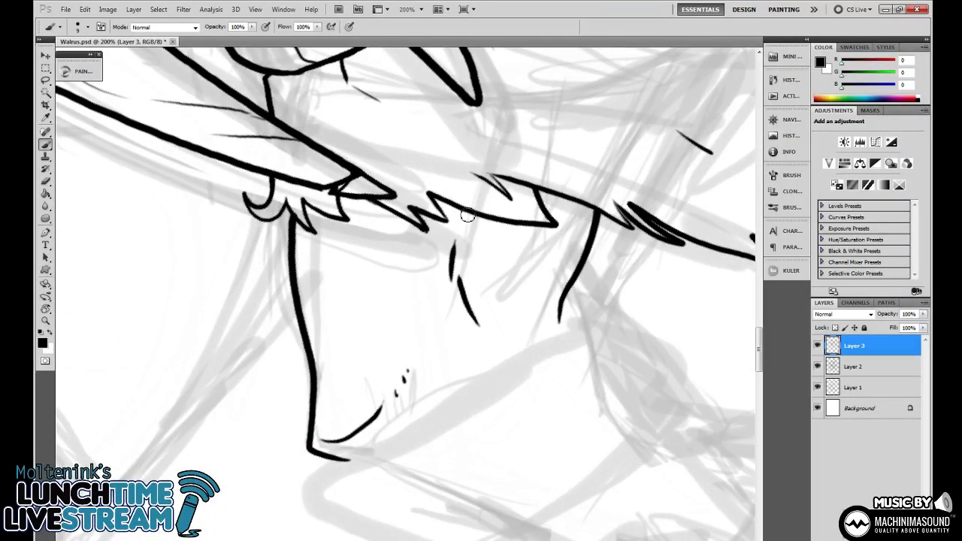
Extend the trouser leg's outer corner and ink its thick lower hem with a short line starting the boot cuff.
mouse_move(583, 390)
mouse_down()
mouse_move(559, 283)
mouse_move(613, 277)
mouse_up()
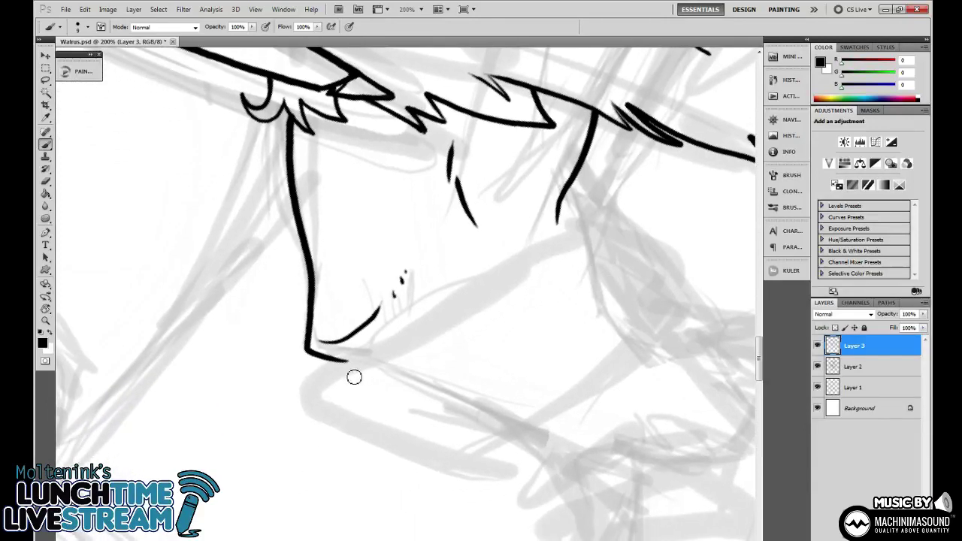
mouse_move(363, 363)
mouse_down()
mouse_move(312, 353)
mouse_move(304, 302)
mouse_up()
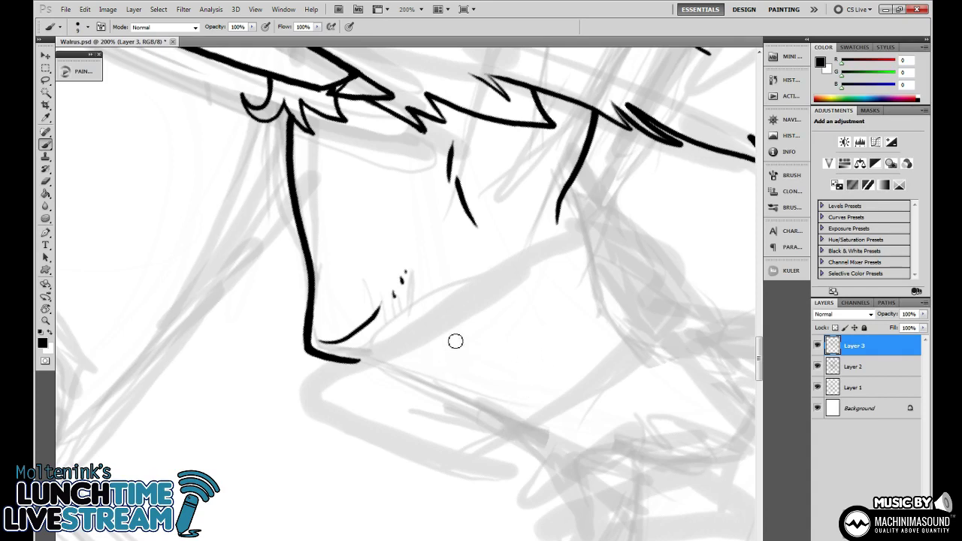
drag(358, 394, 365, 350)
key(ctrl+z)
mouse_move(358, 387)
mouse_down()
mouse_move(367, 353)
mouse_move(488, 295)
mouse_move(588, 228)
mouse_move(603, 192)
mouse_up()
drag(360, 357, 363, 382)
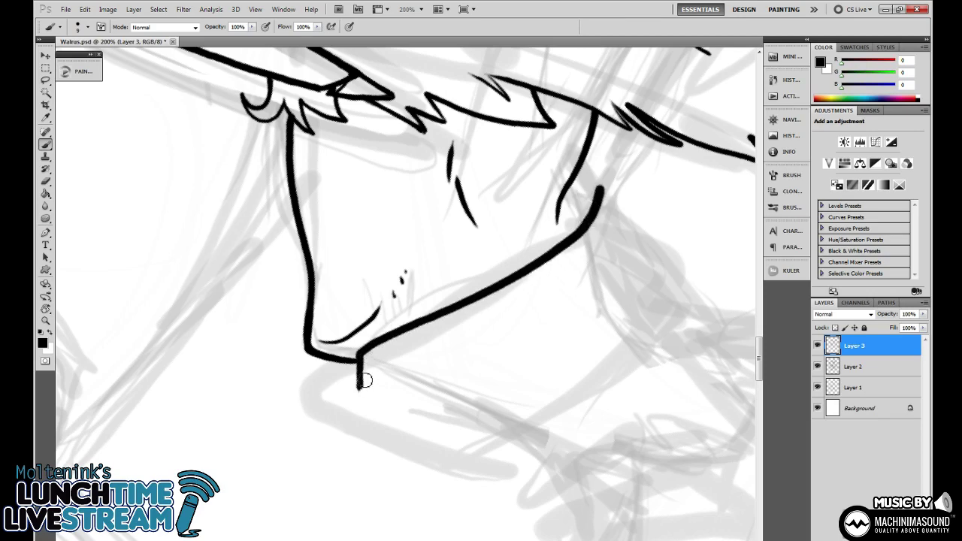
Close the hem's inner end with a short line up to the trouser leg's inner contour.
key(r)
mouse_move(575, 307)
mouse_down()
mouse_move(550, 396)
mouse_move(489, 436)
mouse_up()
mouse_move(585, 397)
mouse_down()
mouse_move(494, 338)
mouse_move(498, 312)
mouse_up()
key(b)
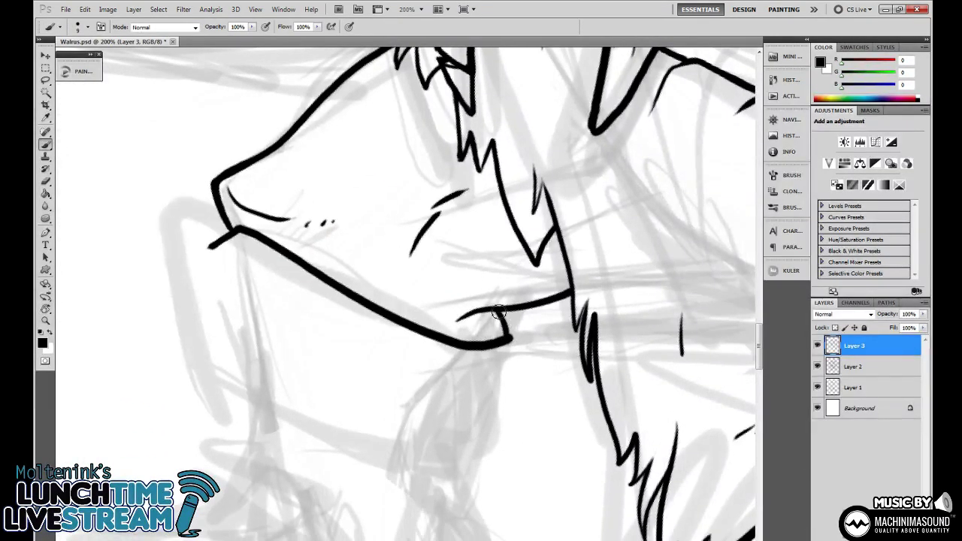
key(ctrl+minus)
key(ctrl+minus)
key(ctrl+minus)
key(ctrl+minus)
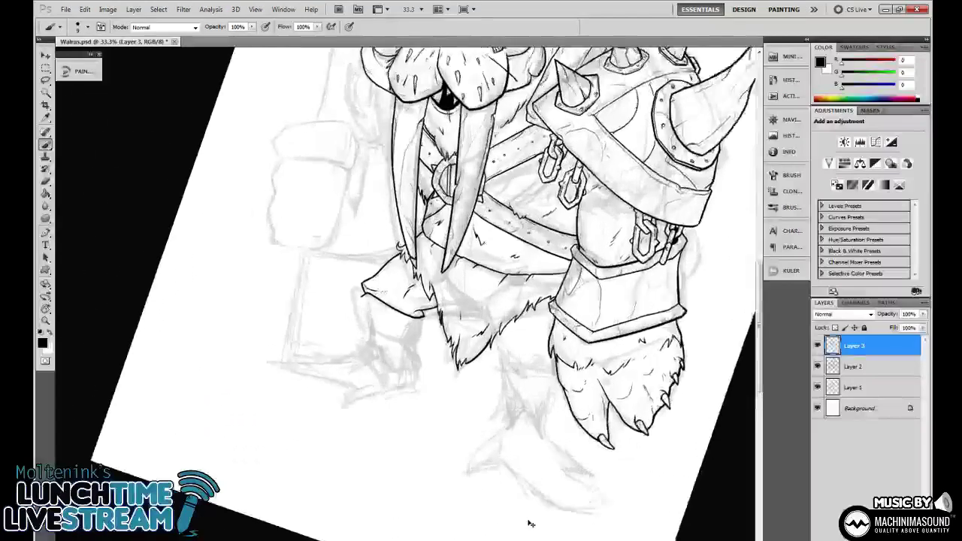
Ink the boot cuff's angled outer end and its curved lower edge beneath the trouser hem.
key(ctrl+plus)
key(ctrl+plus)
key(ctrl+plus)
mouse_move(423, 437)
mouse_down()
mouse_move(500, 359)
mouse_move(545, 332)
mouse_up()
key(r)
drag(545, 332, 550, 283)
key(b)
key(ctrl+plus)
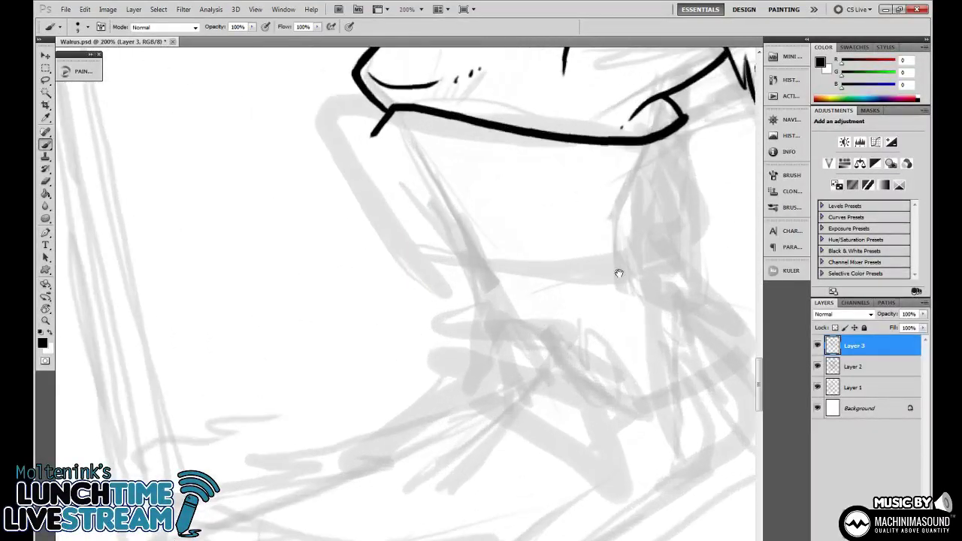
mouse_move(307, 219)
mouse_down()
mouse_move(287, 255)
mouse_move(292, 277)
mouse_move(301, 295)
mouse_move(329, 306)
mouse_move(288, 258)
mouse_move(325, 296)
mouse_move(385, 296)
mouse_move(346, 288)
mouse_move(454, 323)
mouse_move(526, 327)
mouse_move(600, 283)
mouse_up()
key(ctrl+z)
key(ctrl+z)
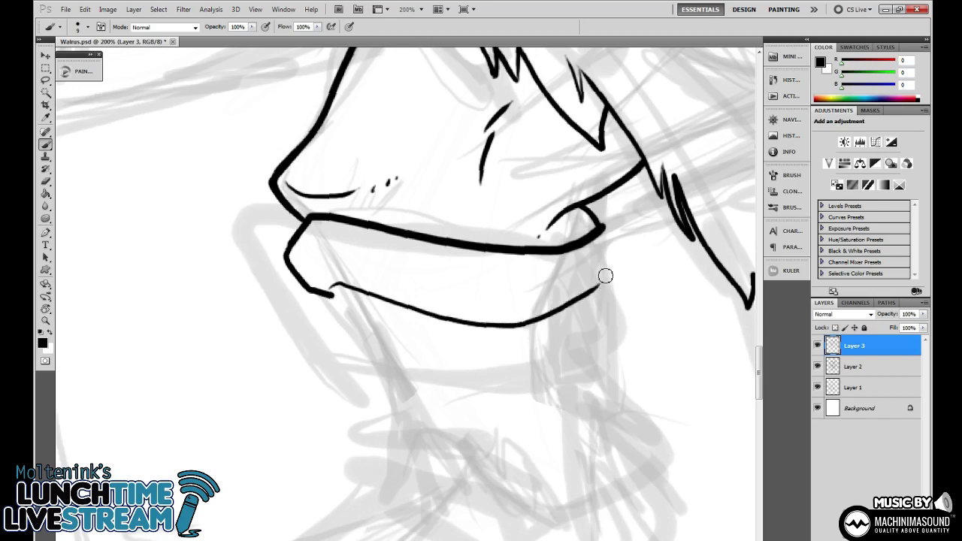
Ink a thick bent line for the boot cuff's inner end and add thin crack and crease lines on the cuff.
mouse_move(606, 227)
mouse_down()
mouse_move(622, 255)
mouse_move(616, 293)
mouse_up()
key(ctrl+z)
mouse_move(604, 227)
mouse_down()
mouse_move(613, 293)
mouse_move(603, 291)
mouse_up()
mouse_move(298, 283)
mouse_down()
mouse_move(353, 279)
mouse_move(399, 251)
mouse_move(401, 294)
mouse_move(556, 293)
mouse_move(584, 276)
mouse_up()
key(ctrl+z)
drag(439, 303, 512, 299)
drag(559, 318, 568, 260)
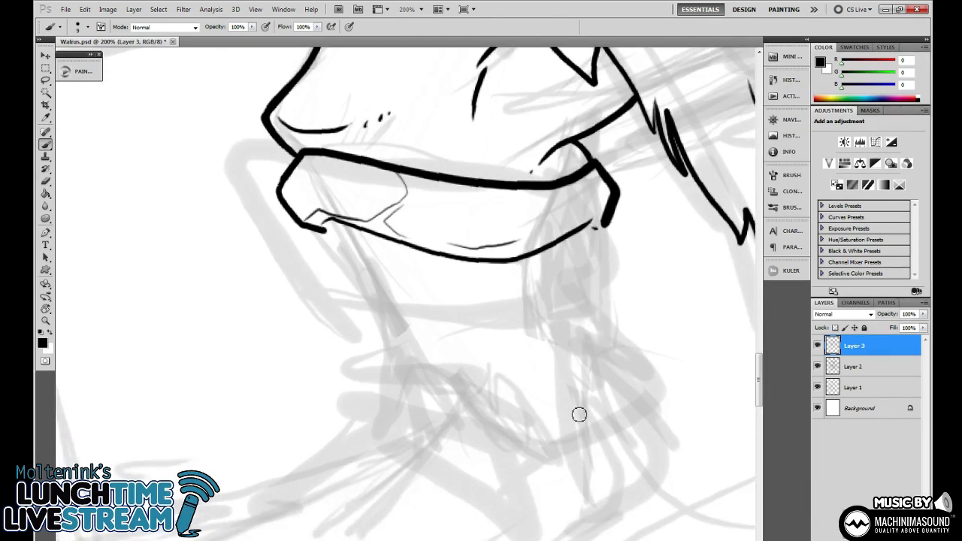
Ink the boot shaft's outer and inner contours below the cuff.
drag(331, 239, 359, 322)
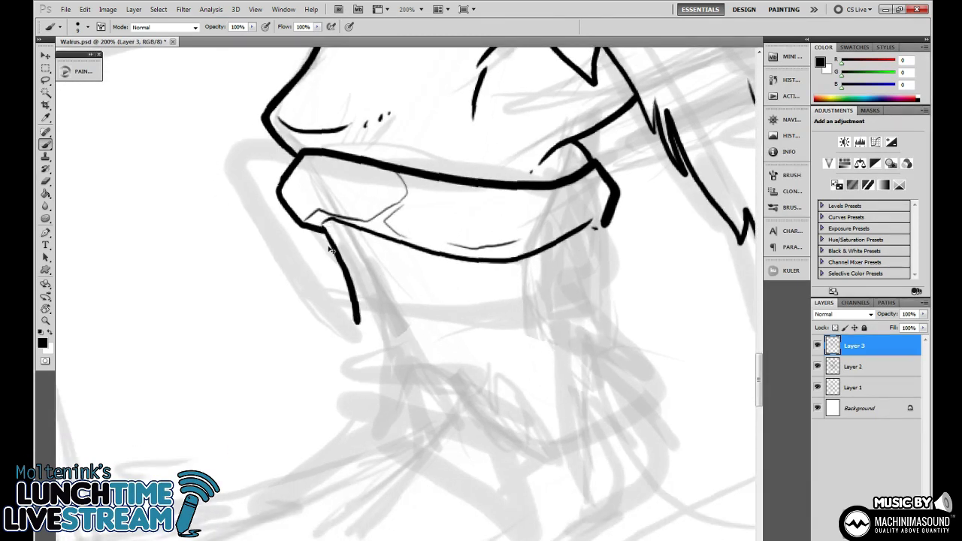
key(ctrl+z)
drag(324, 225, 348, 342)
drag(535, 251, 466, 259)
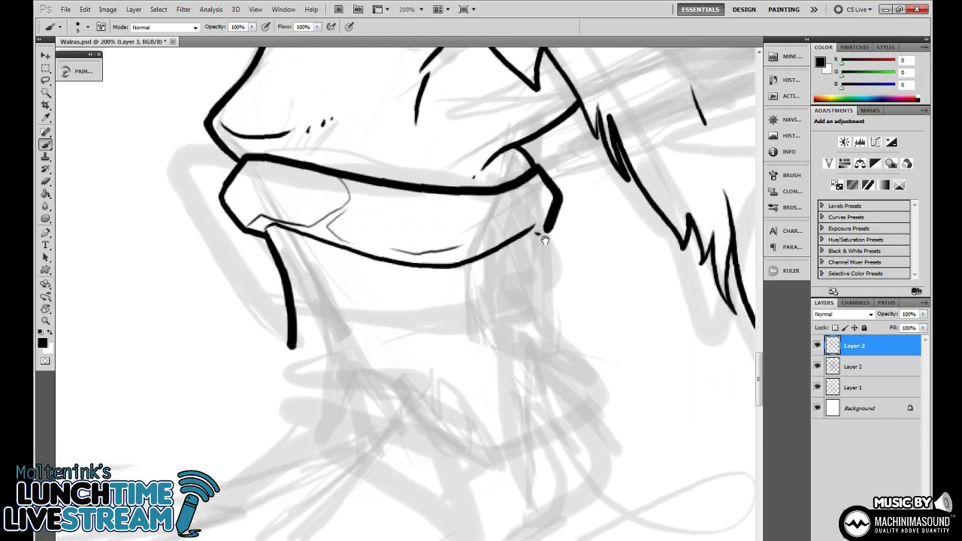
drag(536, 228, 594, 363)
key(ctrl+minus)
key(ctrl+minus)
key(ctrl+minus)
key(ctrl+minus)
key(ctrl+minus)
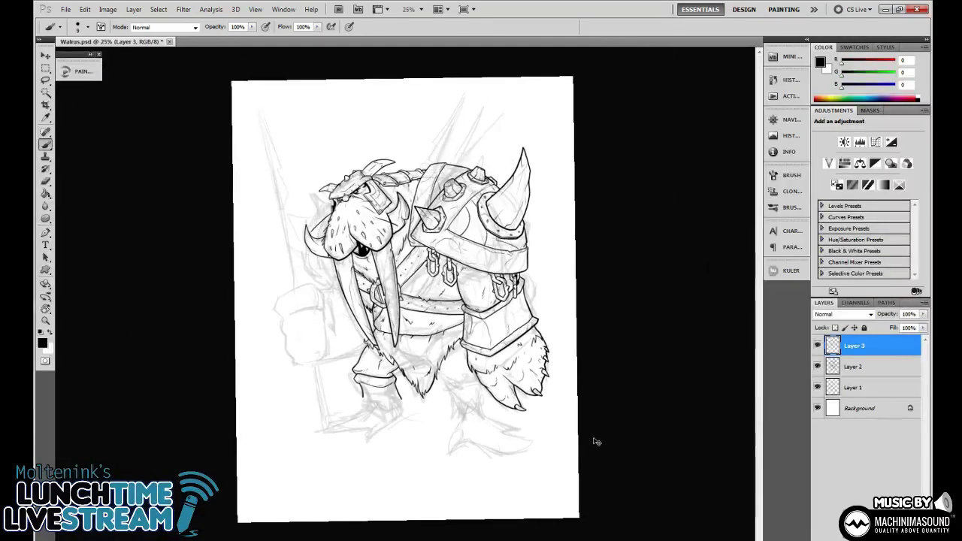
Undo the boot shaft contours below the cuff.
key(ctrl+plus)
key(ctrl+plus)
drag(526, 462, 566, 344)
key(ctrl+alt+z)
key(ctrl+alt+z)
key(ctrl+alt+z)
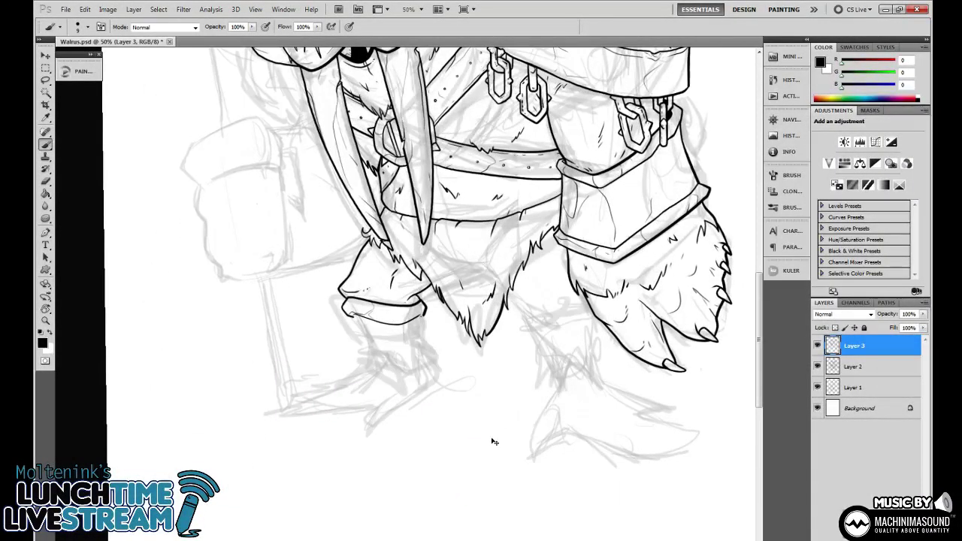
Erase the inner ends of the trouser hem and boot cuff and ink a new short curve below the leg's inner contour.
key(ctrl+plus)
key(e)
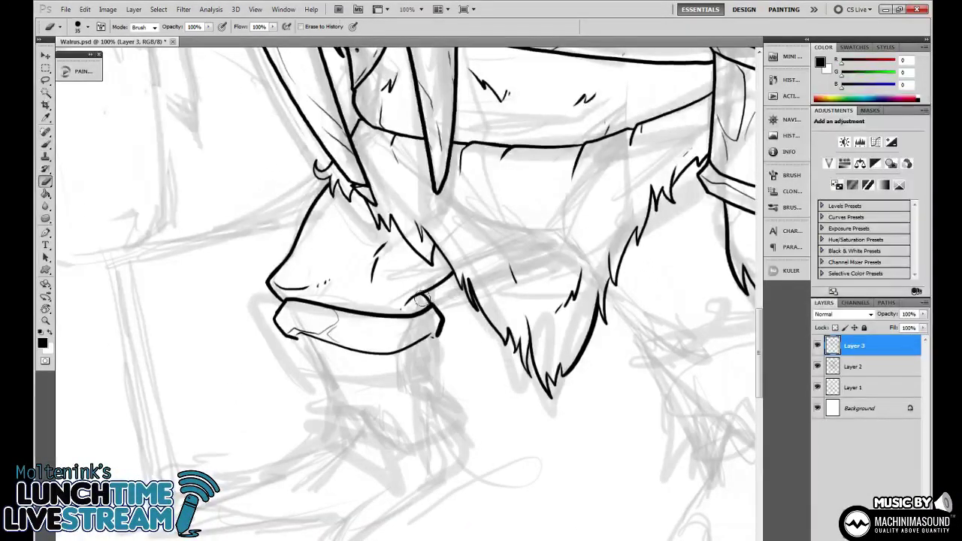
drag(421, 298, 432, 339)
key(b)
drag(439, 288, 455, 306)
key(ctrl+plus)
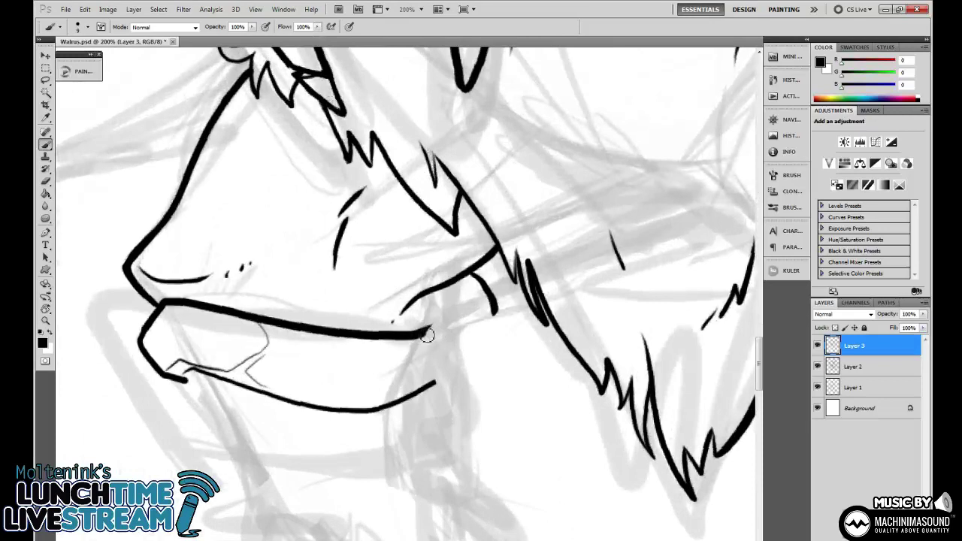
Redraw the hem's inner end curving up to the leg contour, trim it, and ink the cuff's new inner edge beside the fur flap.
drag(425, 335, 493, 295)
key(e)
mouse_move(428, 342)
mouse_down()
mouse_move(477, 319)
mouse_move(496, 299)
mouse_move(462, 316)
mouse_move(493, 291)
mouse_move(494, 312)
mouse_move(509, 281)
mouse_move(532, 337)
mouse_up()
key(b)
key(b)
key(e)
key(b)
Erase the rough bend near the hem's inner end and ink it again as a smooth thick curve.
key(r)
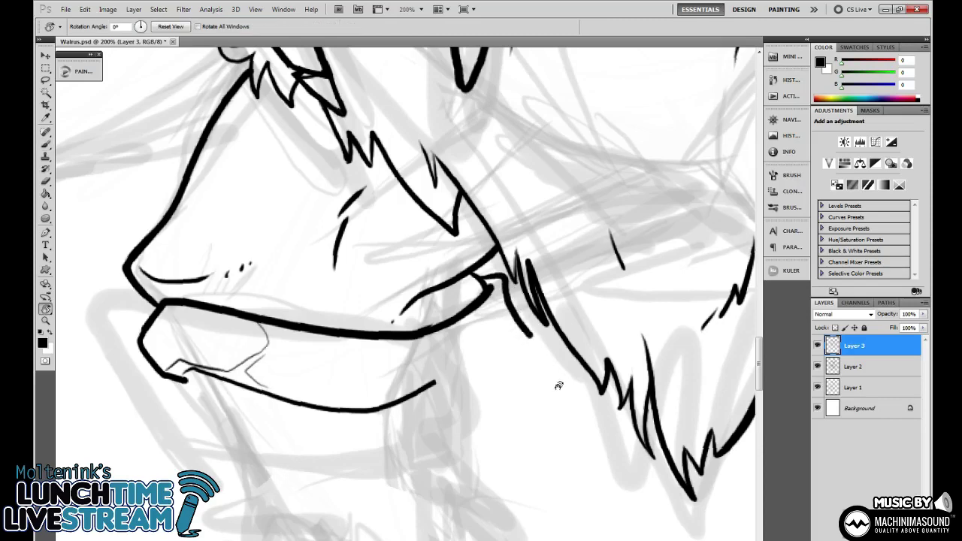
drag(558, 384, 577, 272)
key(b)
key(e)
mouse_move(431, 304)
mouse_down()
mouse_move(446, 280)
mouse_move(449, 305)
mouse_up()
key(b)
drag(466, 269, 439, 321)
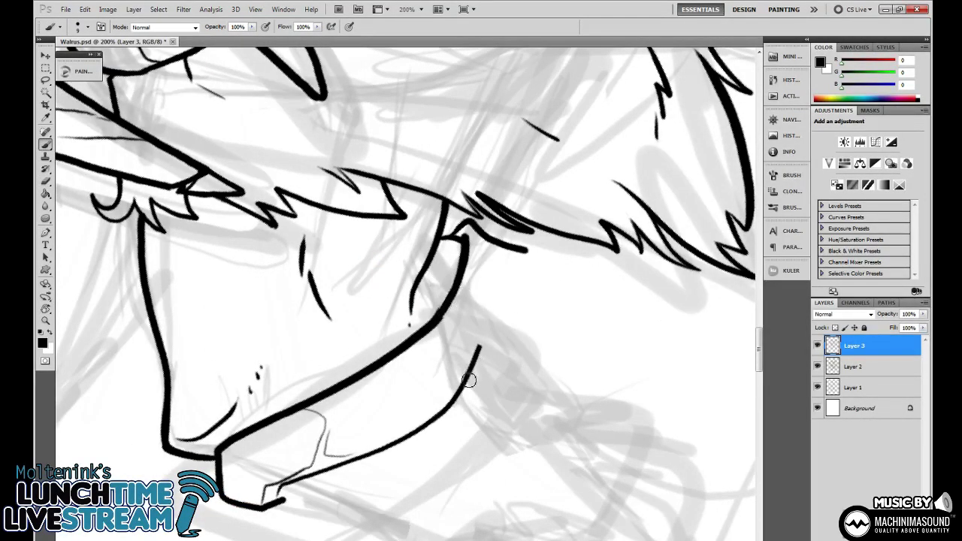
Ink the boot cuff's inner end as an angular outline up to the fur flap, with thin fold lines inside it.
mouse_move(479, 348)
mouse_down()
mouse_move(531, 306)
mouse_move(528, 254)
mouse_move(488, 295)
mouse_up()
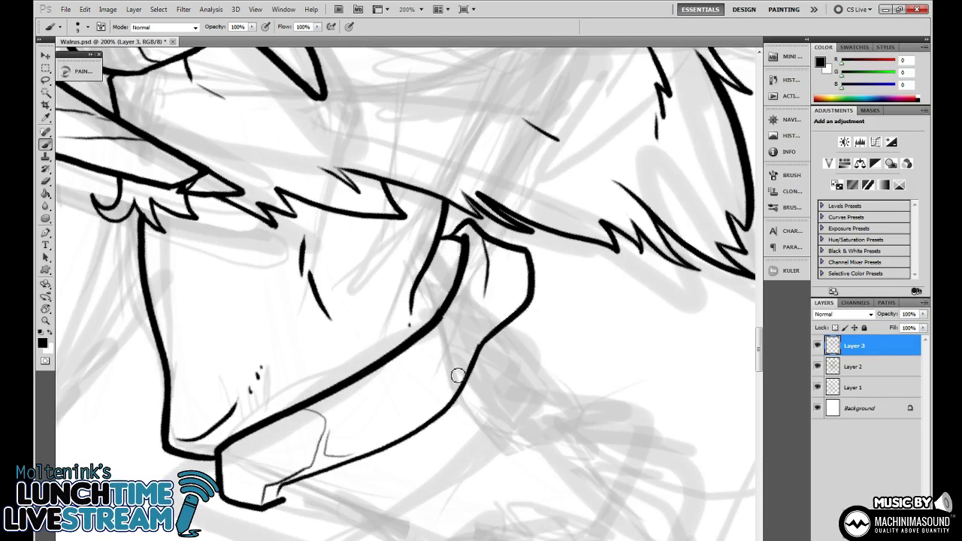
mouse_move(477, 354)
mouse_down()
mouse_move(456, 353)
mouse_move(501, 272)
mouse_up()
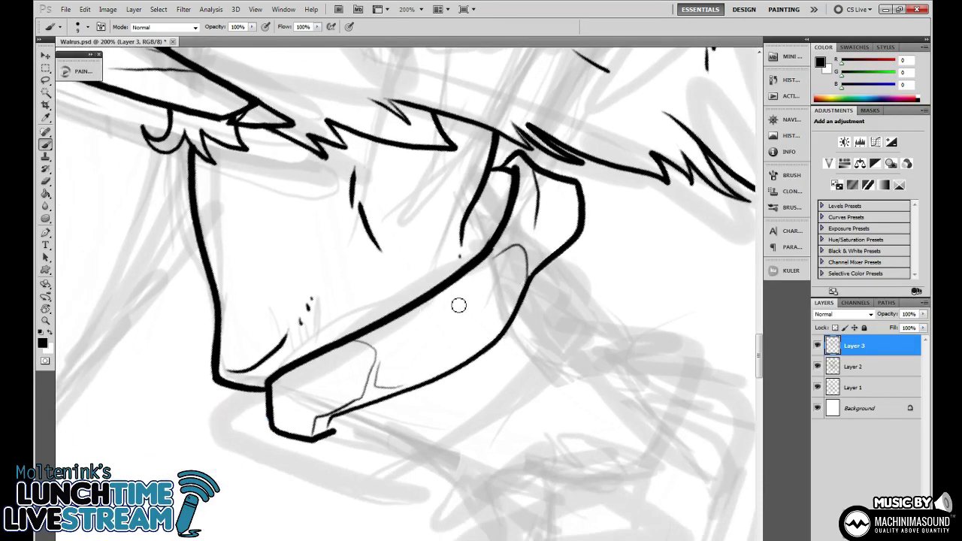
drag(569, 247, 540, 276)
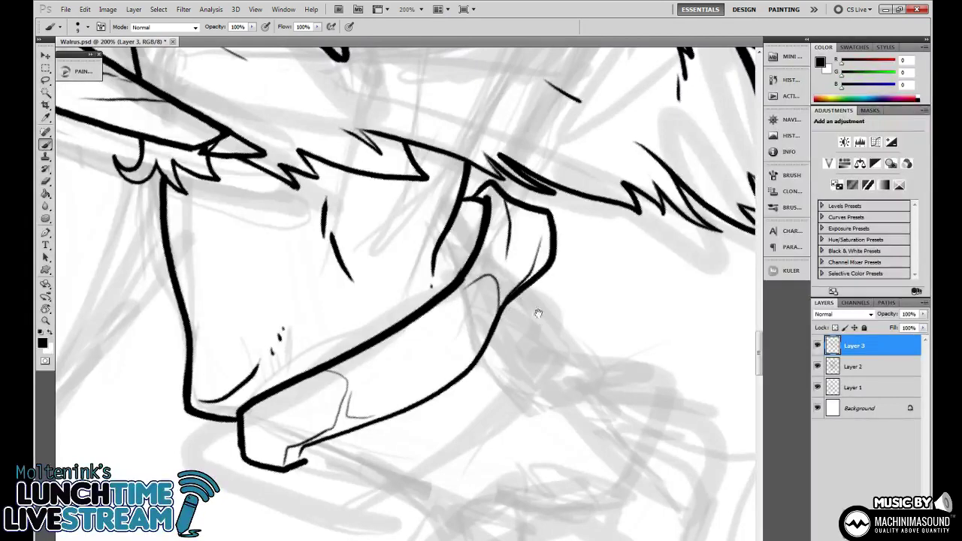
Ink the boot shaft's outer contour as a thick curve running down from the cuff's outer corner.
drag(505, 336, 534, 198)
key(r)
drag(594, 282, 576, 408)
key(ctrl+minus)
drag(603, 377, 560, 402)
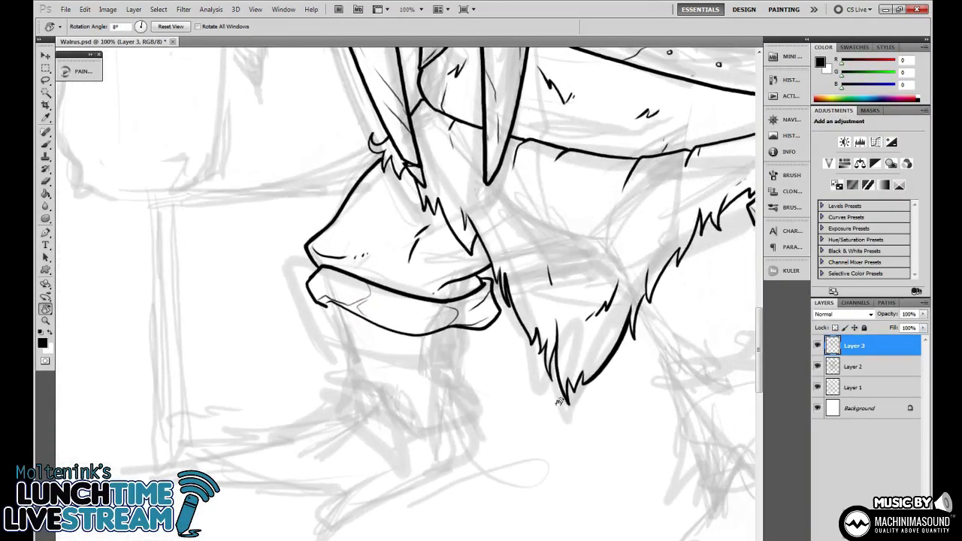
key(Escape)
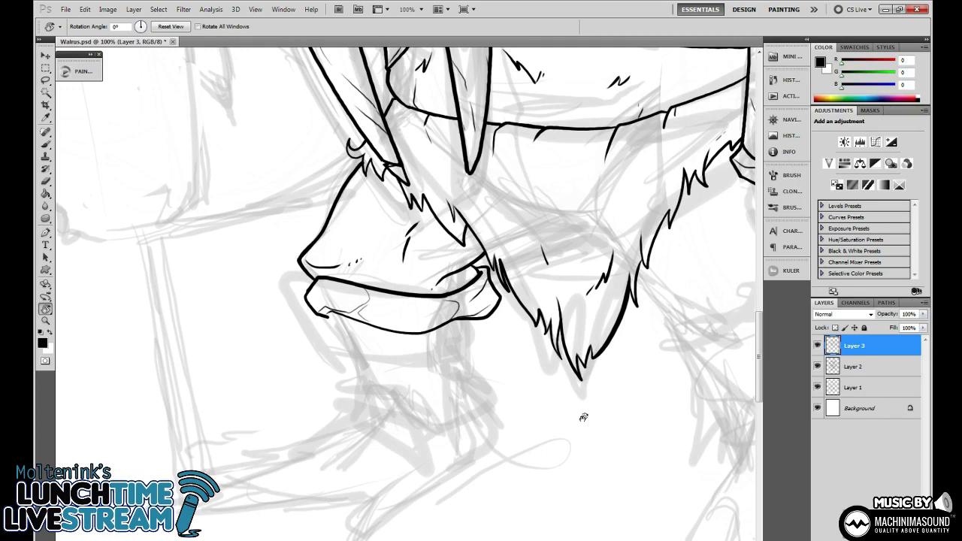
key(ctrl+plus)
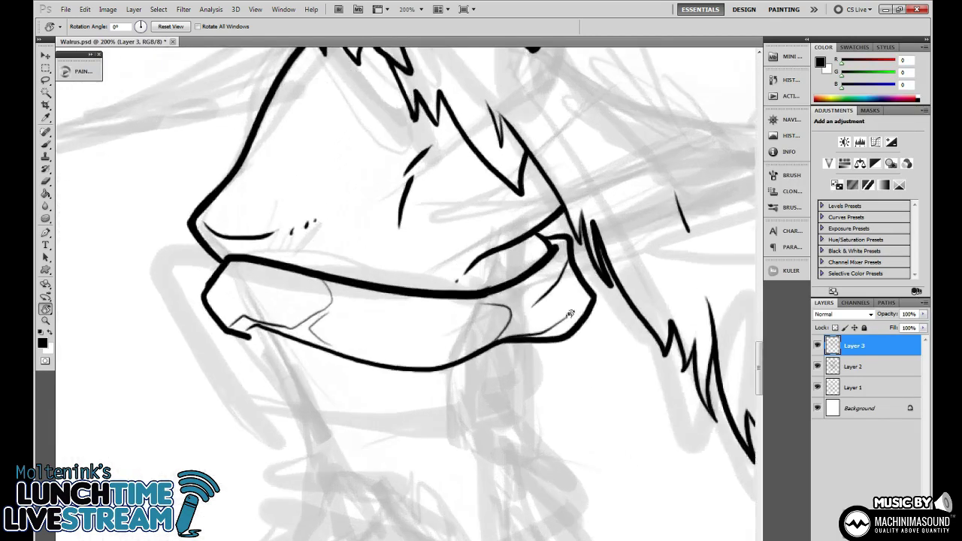
key(b)
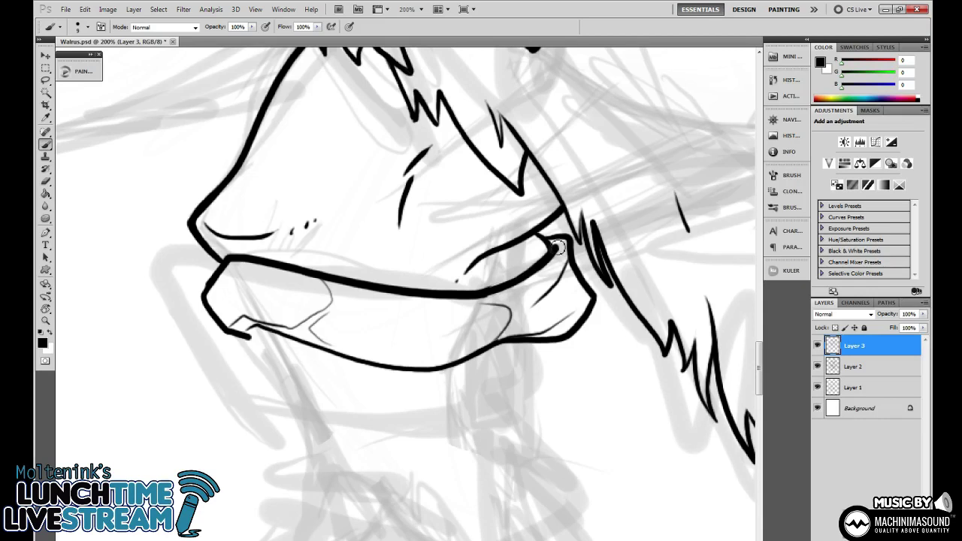
drag(568, 293, 612, 175)
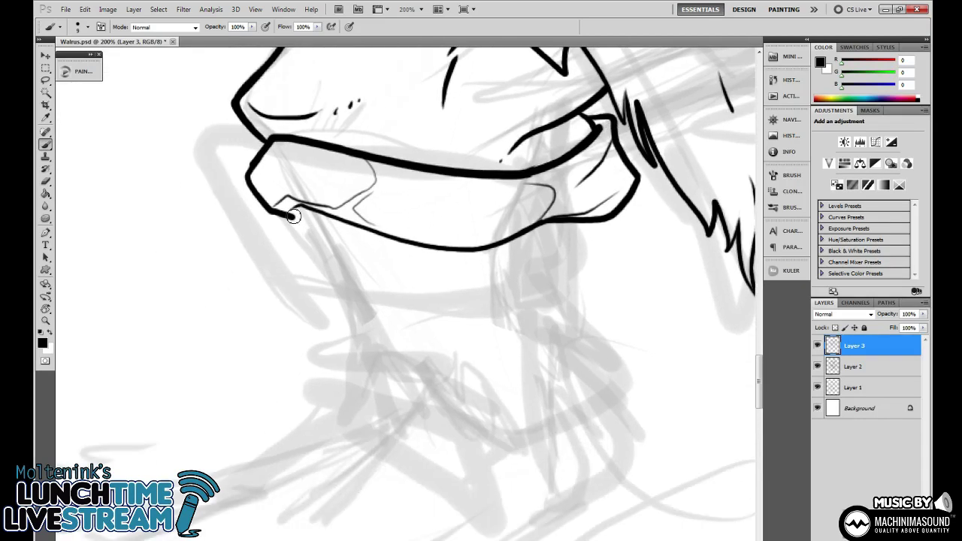
mouse_move(294, 217)
mouse_down()
mouse_move(339, 290)
mouse_move(337, 344)
mouse_up()
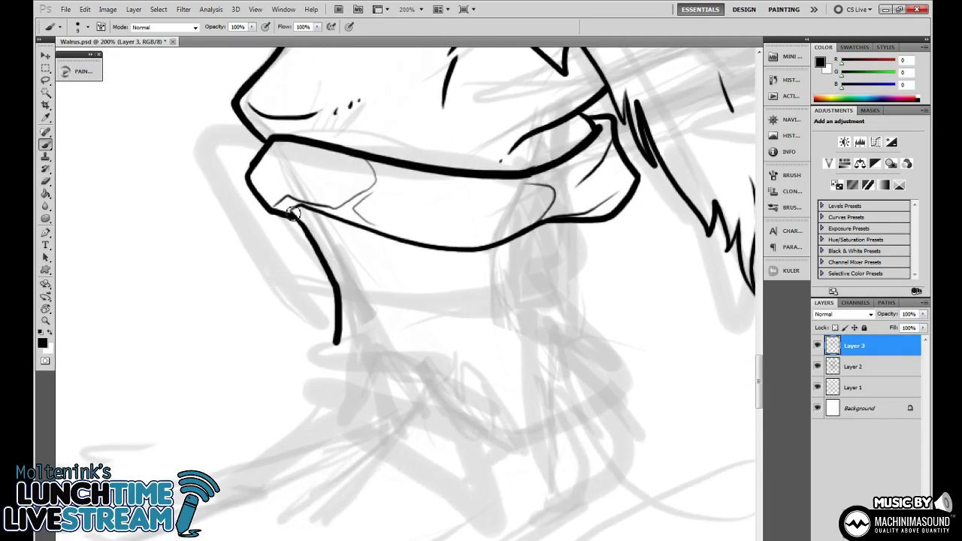
drag(294, 212, 340, 307)
Ink the boot shaft's inner contour down from the cuff's inner end and thicken its upper part.
drag(624, 278, 503, 267)
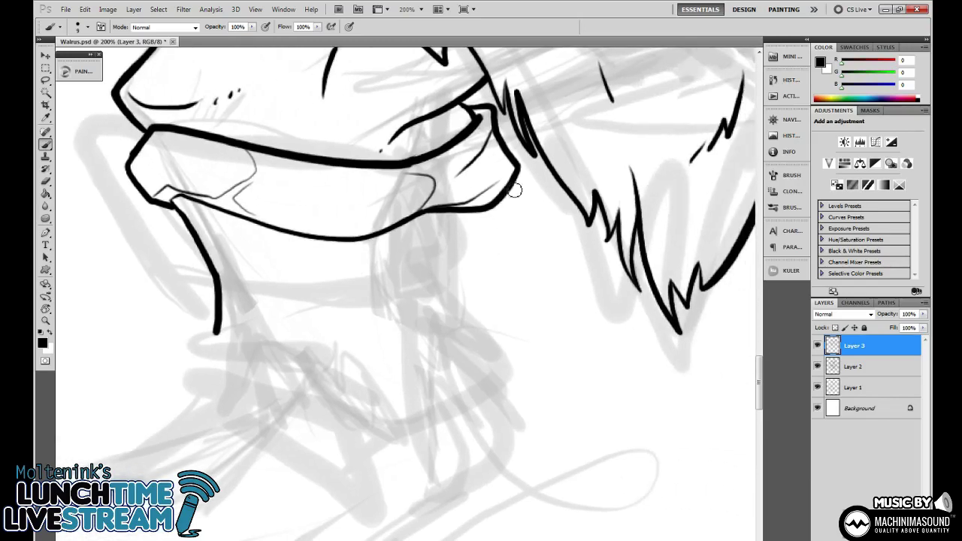
mouse_move(511, 189)
mouse_down()
mouse_move(532, 322)
mouse_move(528, 375)
mouse_up()
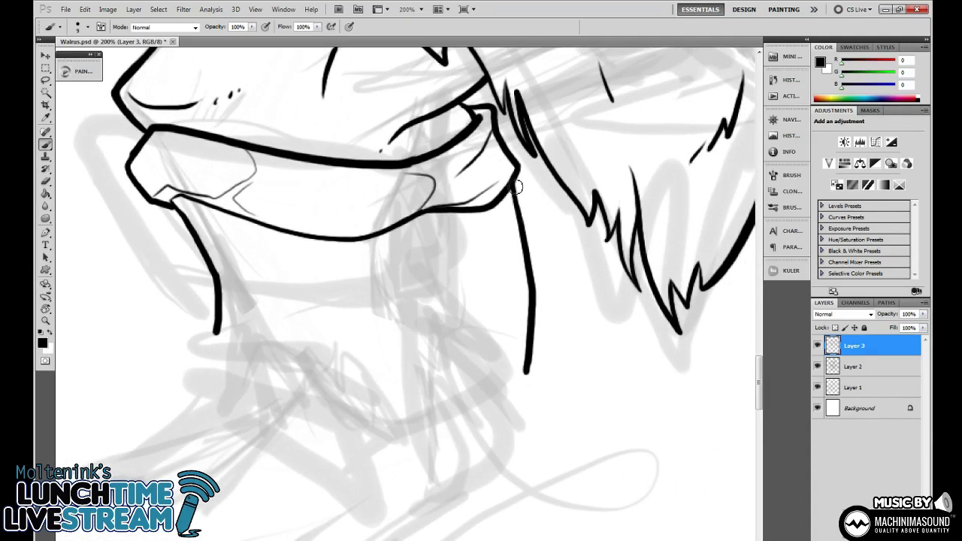
drag(517, 187, 538, 297)
Ink a short crease in the shaft, then the ankle band's angular upper edge and short end edges, trimming the overshooting corner.
key(r)
mouse_move(494, 440)
mouse_down()
mouse_move(559, 433)
mouse_move(343, 323)
mouse_move(332, 297)
mouse_up()
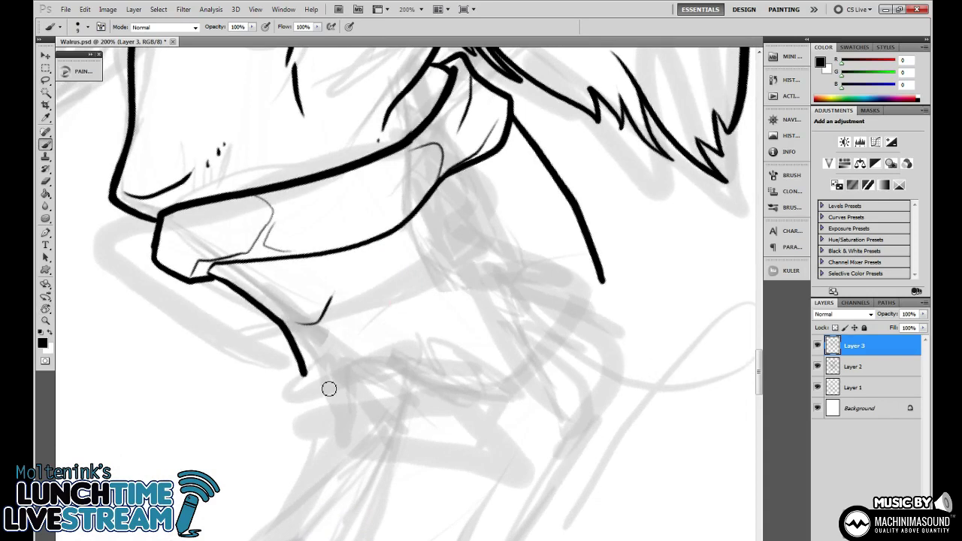
drag(302, 372, 304, 427)
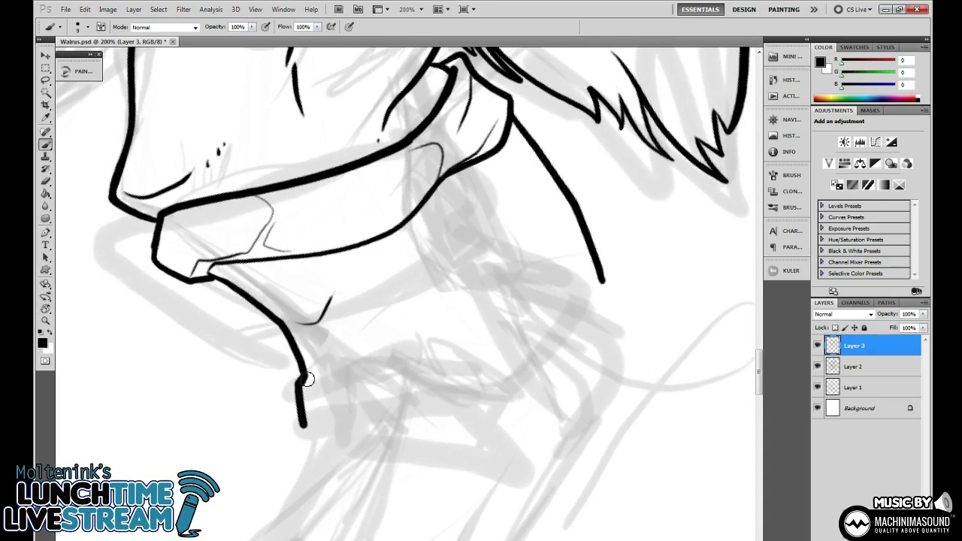
mouse_move(303, 374)
mouse_down()
mouse_move(344, 375)
mouse_move(457, 312)
mouse_move(580, 273)
mouse_move(604, 282)
mouse_up()
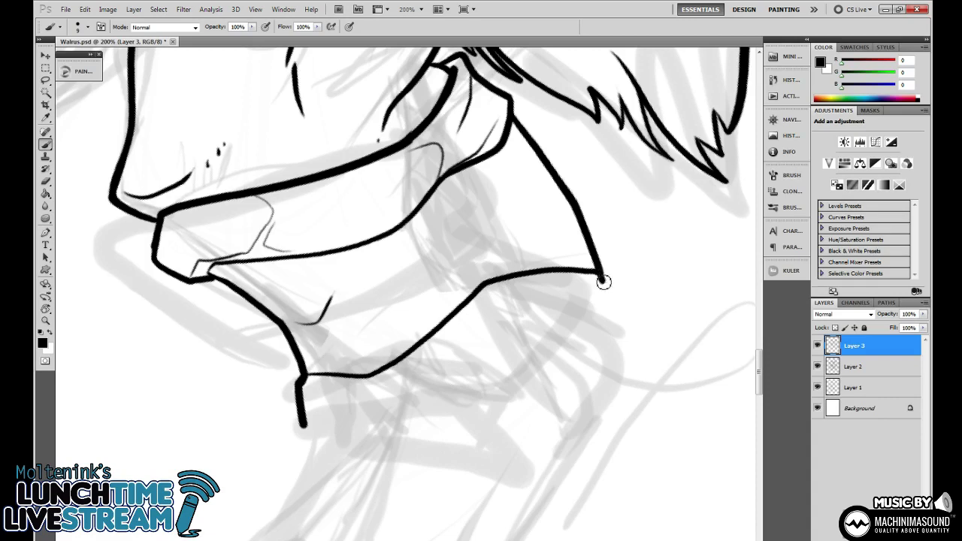
key(e)
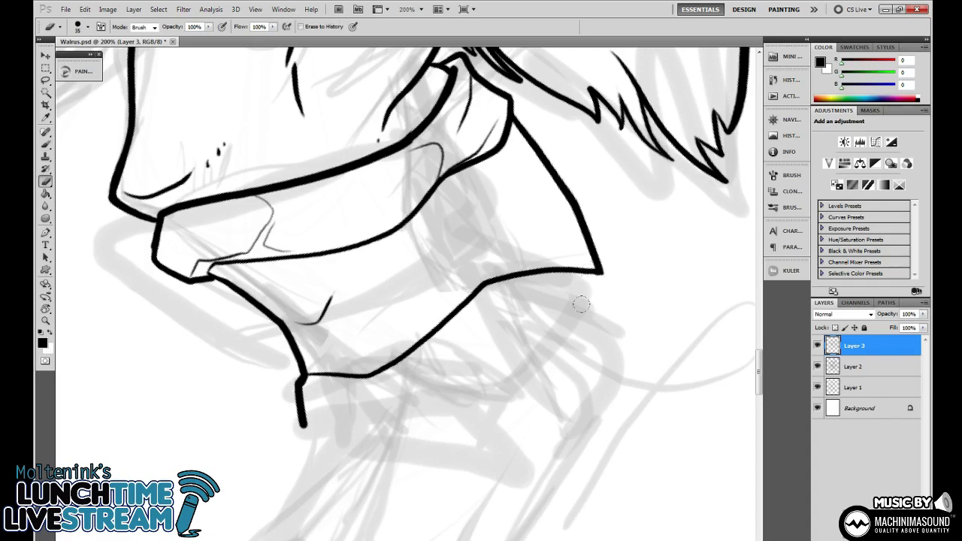
key(b)
mouse_move(427, 348)
mouse_down()
mouse_move(497, 300)
mouse_move(605, 275)
mouse_move(598, 265)
mouse_move(621, 274)
mouse_move(639, 314)
mouse_up()
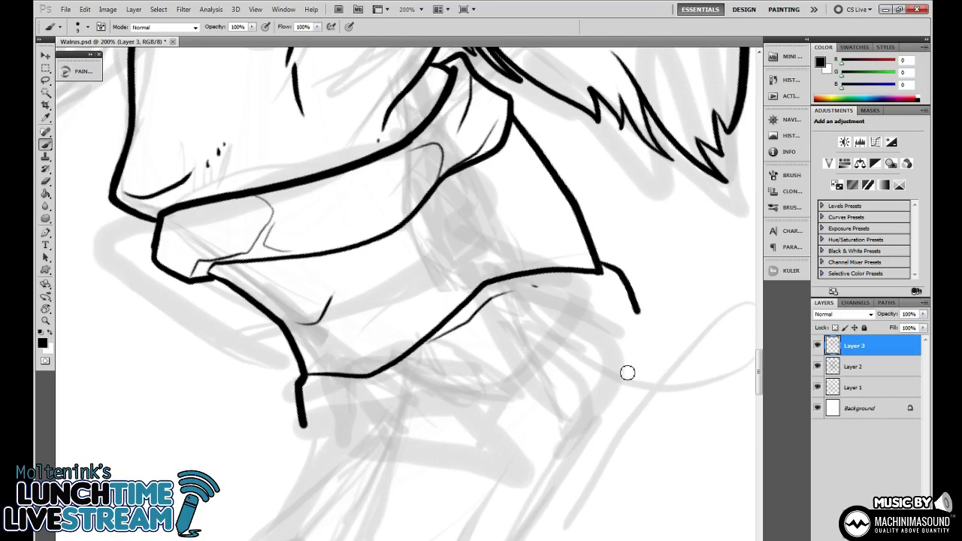
Close the ankle band with a thick angular lower edge and add thin detail lines inside it.
key(r)
drag(618, 414, 641, 248)
key(b)
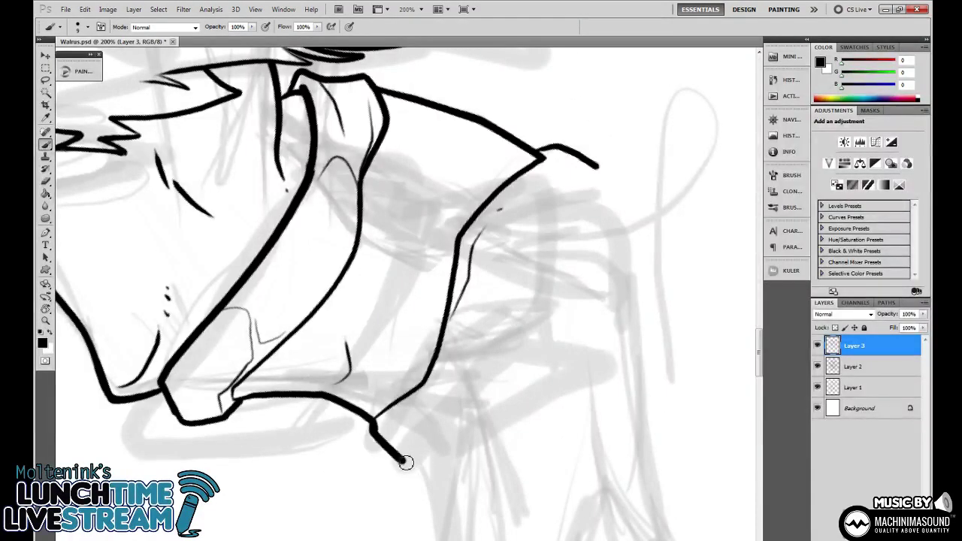
drag(405, 462, 439, 431)
mouse_move(407, 466)
mouse_down()
mouse_move(436, 442)
mouse_move(450, 408)
mouse_move(504, 361)
mouse_move(527, 273)
mouse_move(599, 166)
mouse_up()
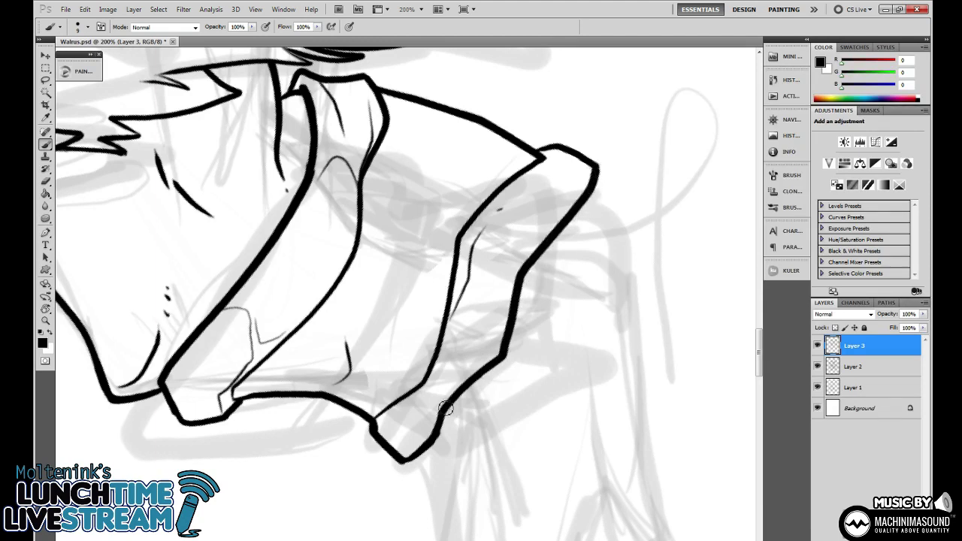
mouse_move(438, 410)
mouse_down()
mouse_move(426, 380)
mouse_move(445, 397)
mouse_up()
drag(517, 267, 555, 184)
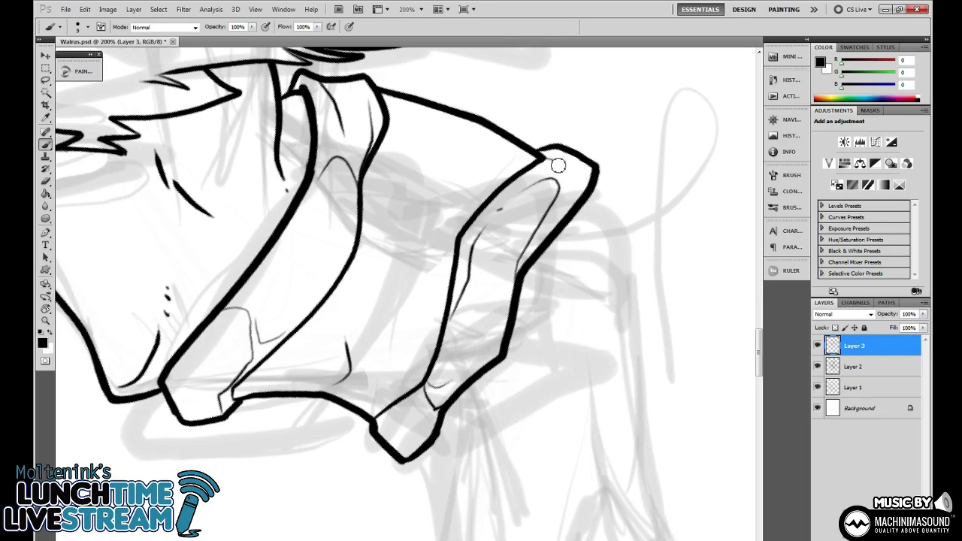
Erase the short crease near the shaft's outer side and ink a longer fold line toward its inner side.
mouse_move(564, 343)
mouse_down()
mouse_move(569, 312)
mouse_move(601, 387)
mouse_move(488, 481)
mouse_up()
key(r)
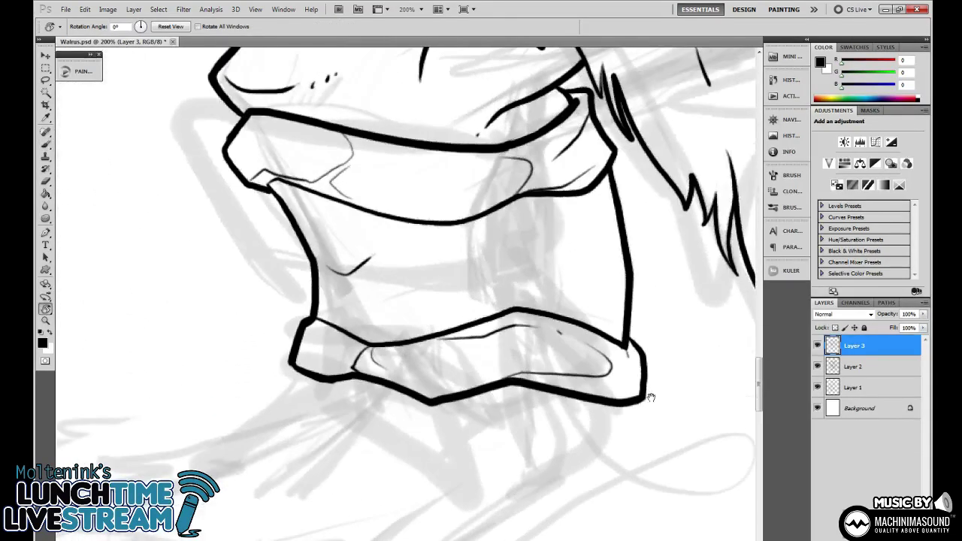
drag(661, 393, 602, 415)
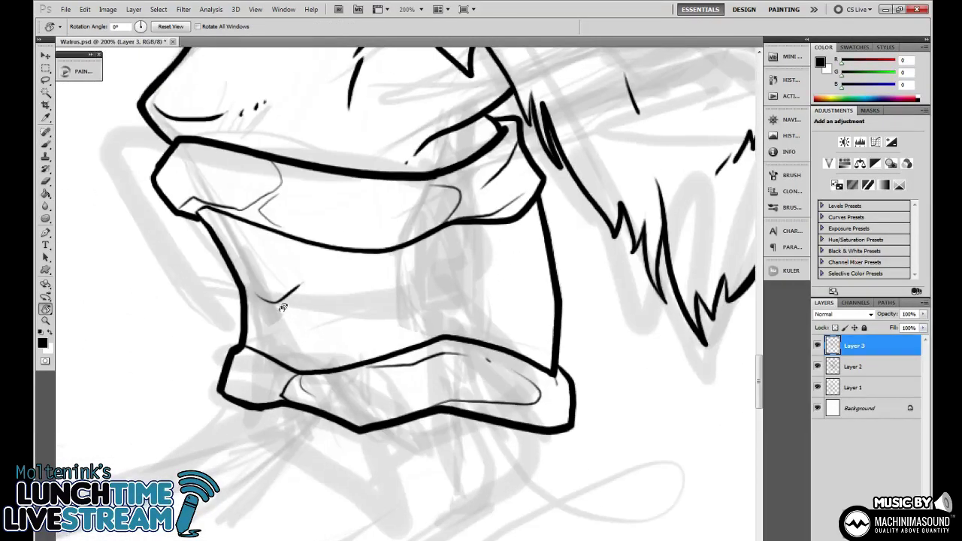
key(b)
key(b)
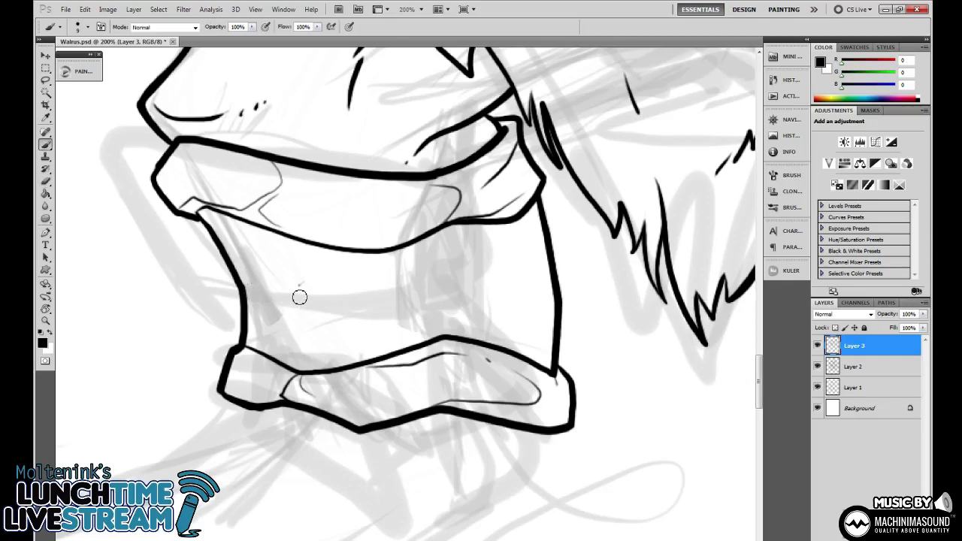
mouse_move(489, 233)
mouse_down()
mouse_move(463, 273)
mouse_move(444, 332)
mouse_up()
Examine the inked boot shaft and ankle band against the rough sketch and the rest of the figure.
drag(556, 291, 568, 227)
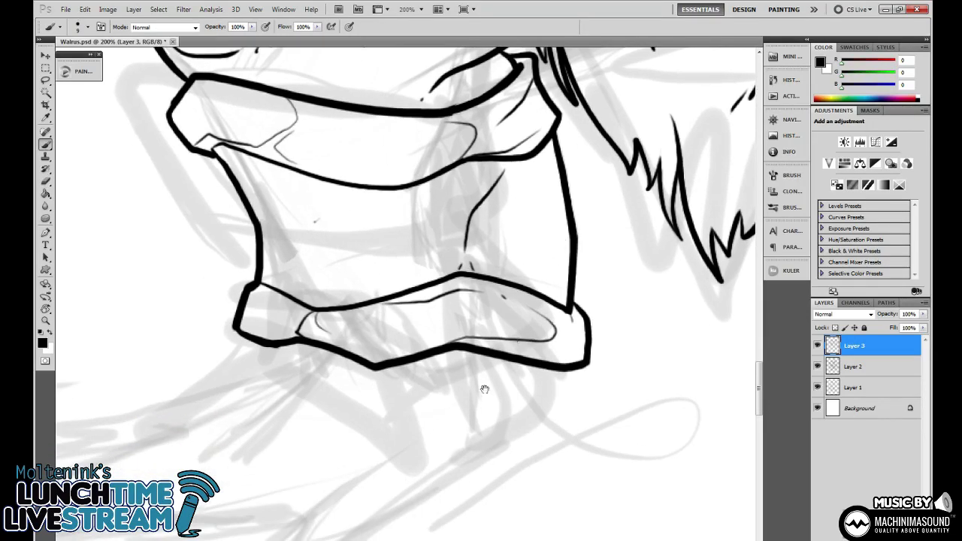
mouse_move(413, 422)
mouse_down()
mouse_move(527, 319)
mouse_move(541, 376)
mouse_up()
key(ctrl+minus)
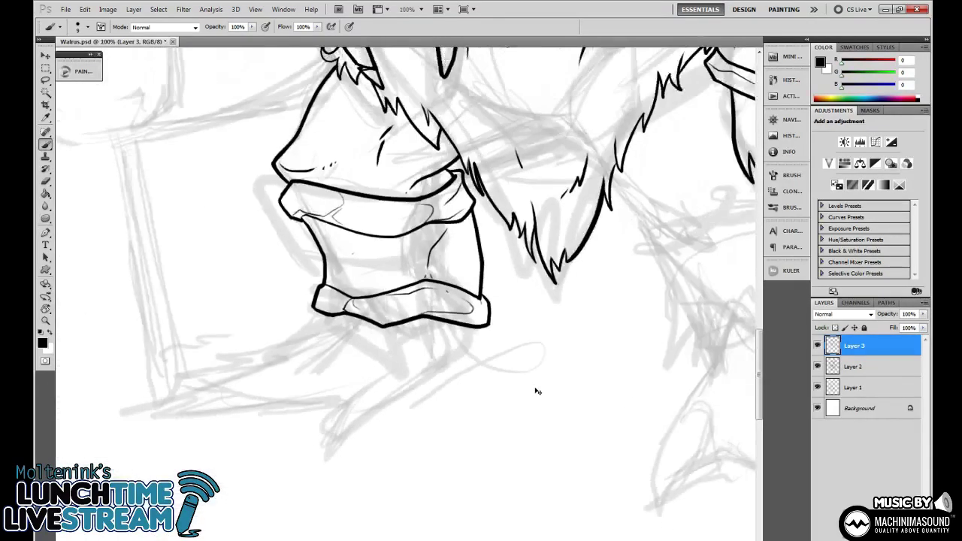
key(ctrl+minus)
key(ctrl+plus)
mouse_move(546, 322)
mouse_down()
mouse_move(543, 411)
mouse_move(554, 376)
mouse_move(525, 398)
mouse_move(554, 389)
mouse_move(513, 404)
mouse_move(525, 410)
mouse_up()
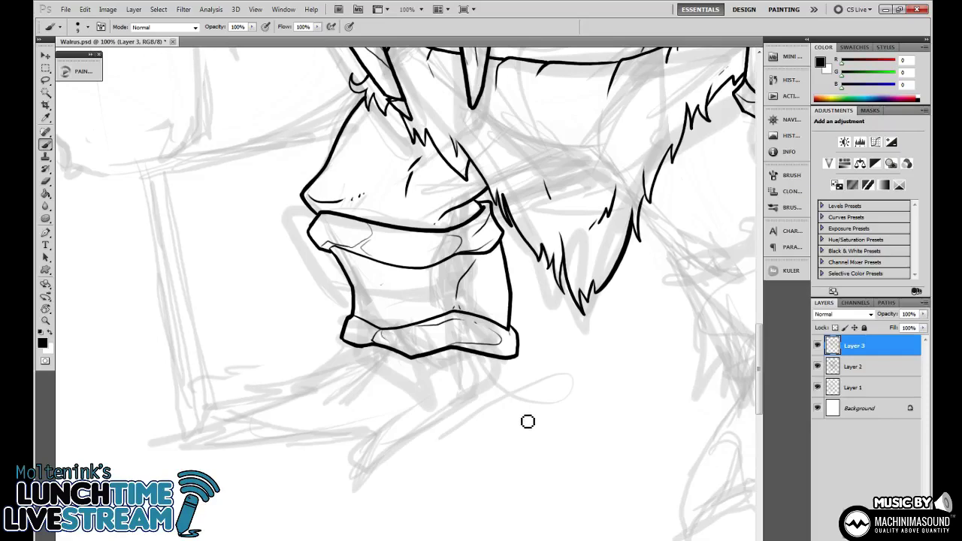
drag(538, 391, 533, 432)
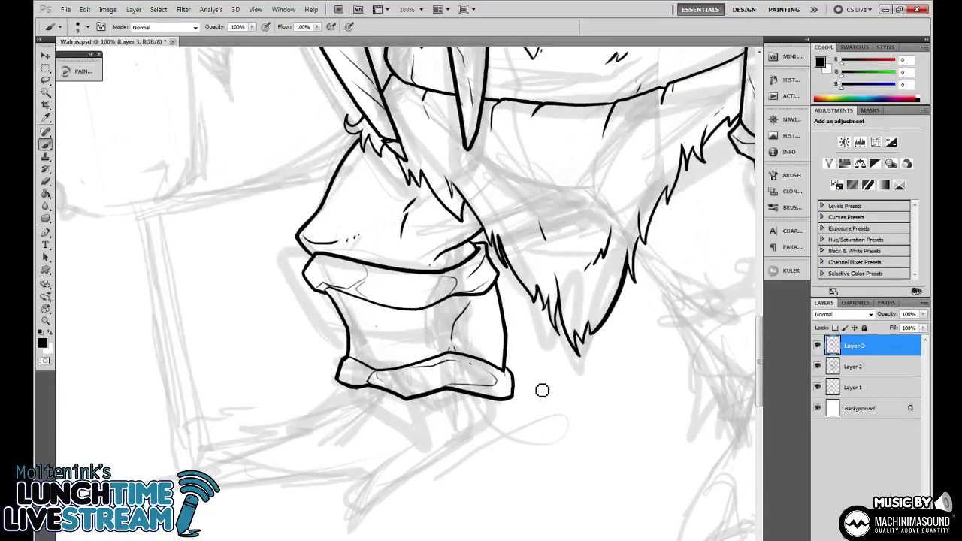
drag(553, 296, 548, 331)
drag(653, 329, 608, 320)
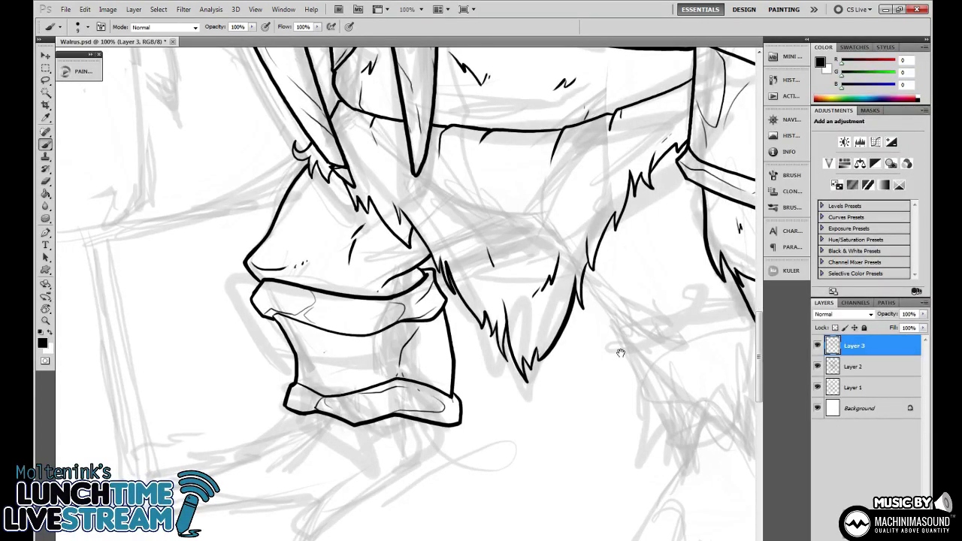
mouse_move(628, 332)
mouse_down()
mouse_move(585, 424)
mouse_move(656, 316)
mouse_move(621, 337)
mouse_move(634, 337)
mouse_up()
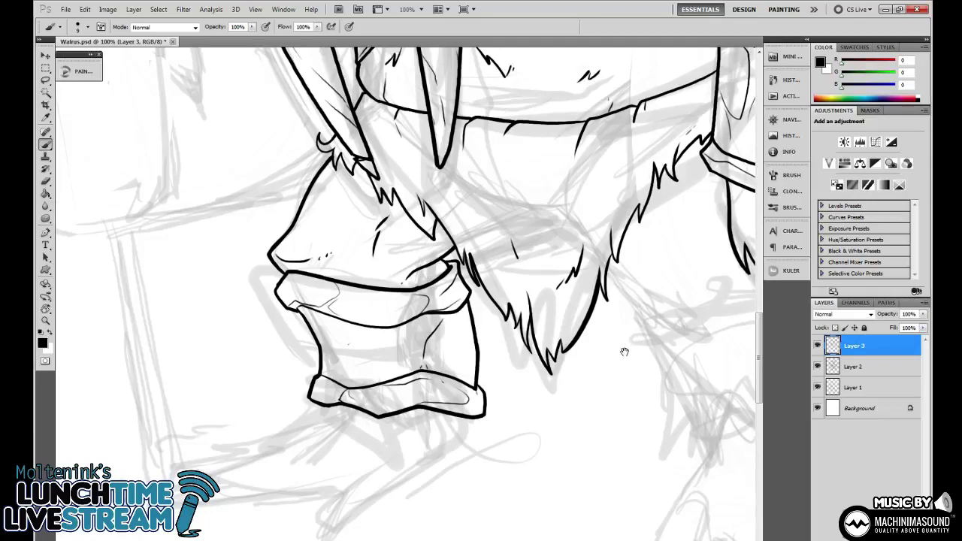
Erase the leg's short inner contour above the cuff and ink it again as a thicker tapered stroke up to the fur flap.
key(ctrl+plus)
drag(568, 289, 569, 407)
key(r)
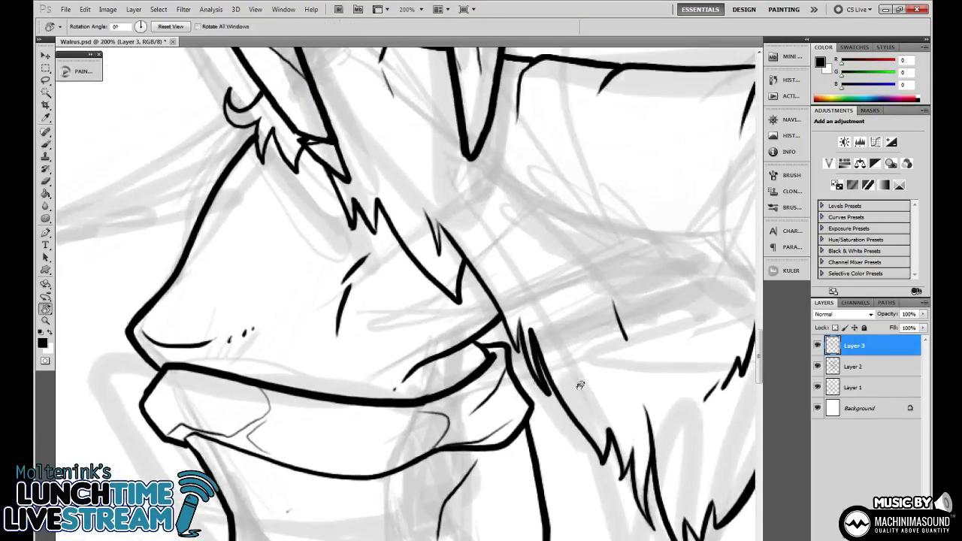
drag(579, 357, 577, 209)
key(b)
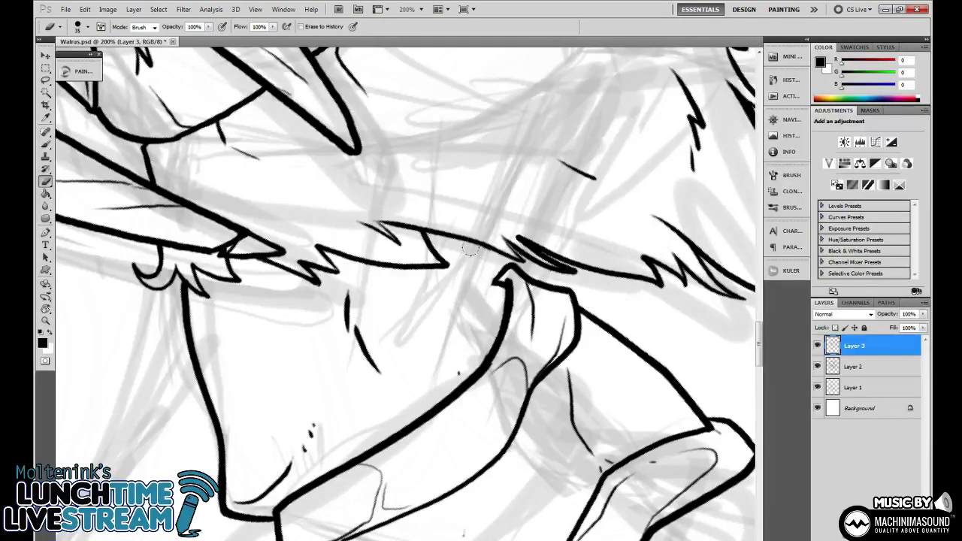
key(b)
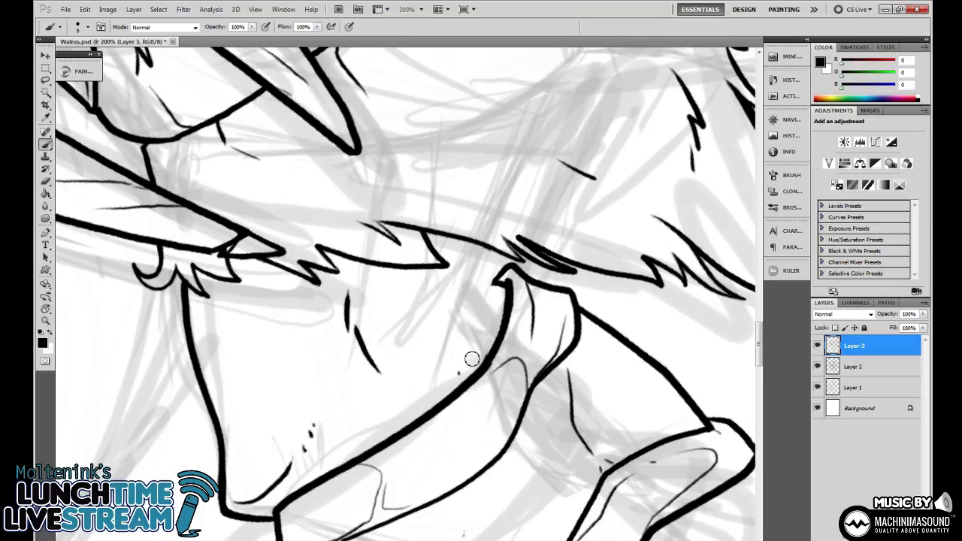
drag(470, 360, 515, 250)
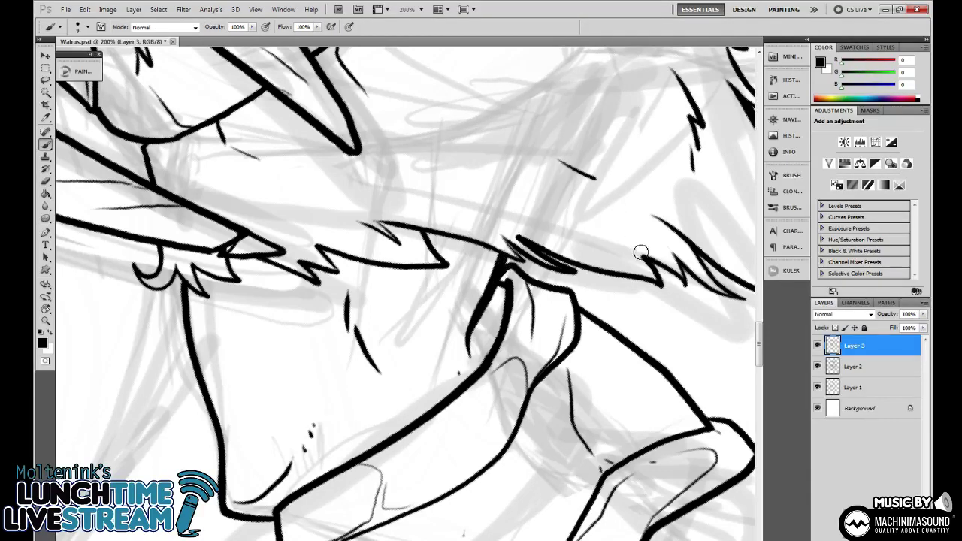
Add a tiny crease mark just above the middle of the trouser hem.
key(r)
mouse_move(640, 305)
mouse_down()
mouse_move(636, 316)
mouse_move(624, 308)
mouse_up()
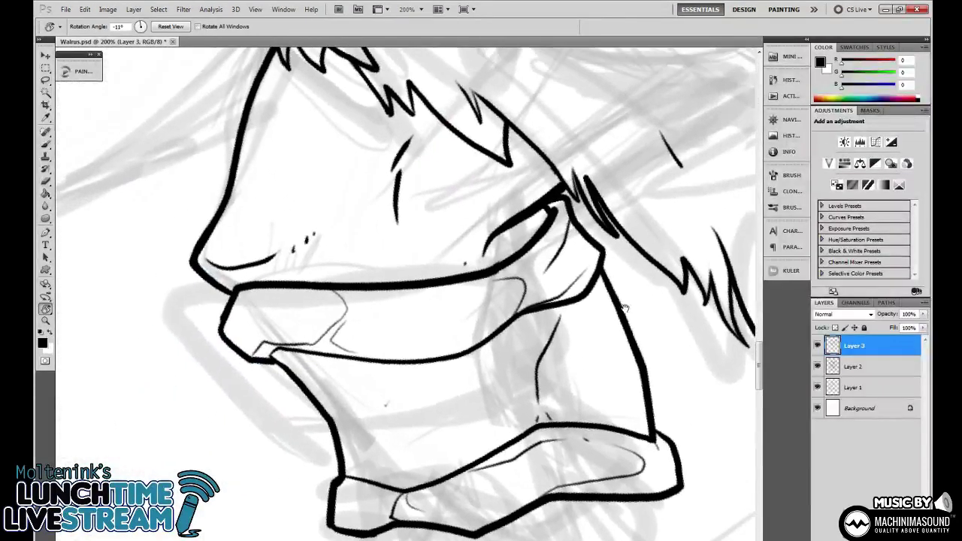
key(b)
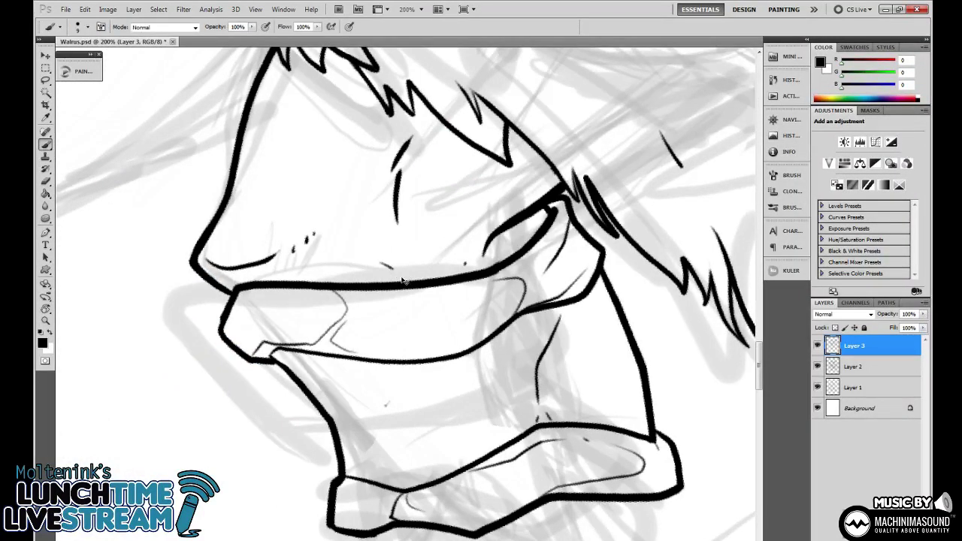
key(ctrl+minus)
key(ctrl+minus)
drag(605, 343, 611, 389)
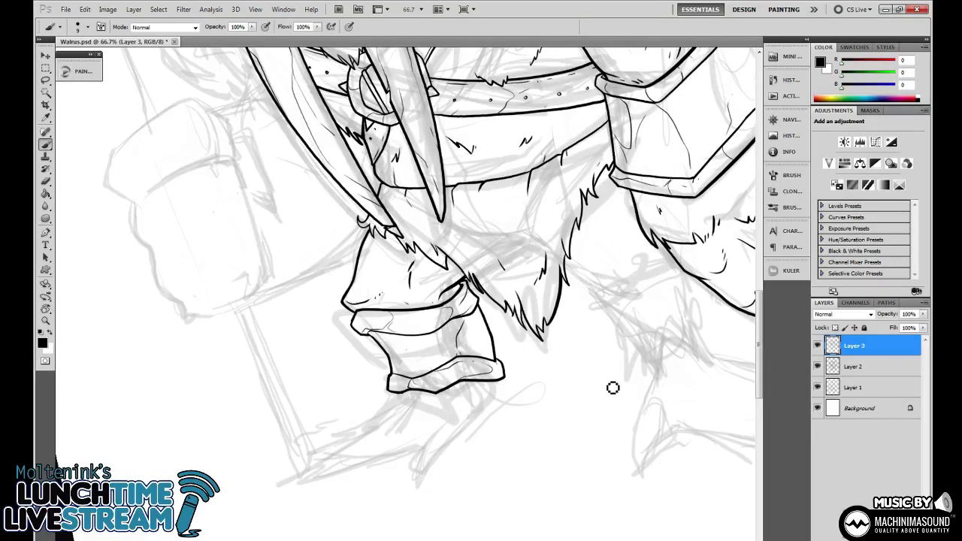
Ink the short heel contour of the foot, starting from the ankle band's outer end.
key(r)
drag(612, 385, 583, 326)
drag(631, 402, 589, 328)
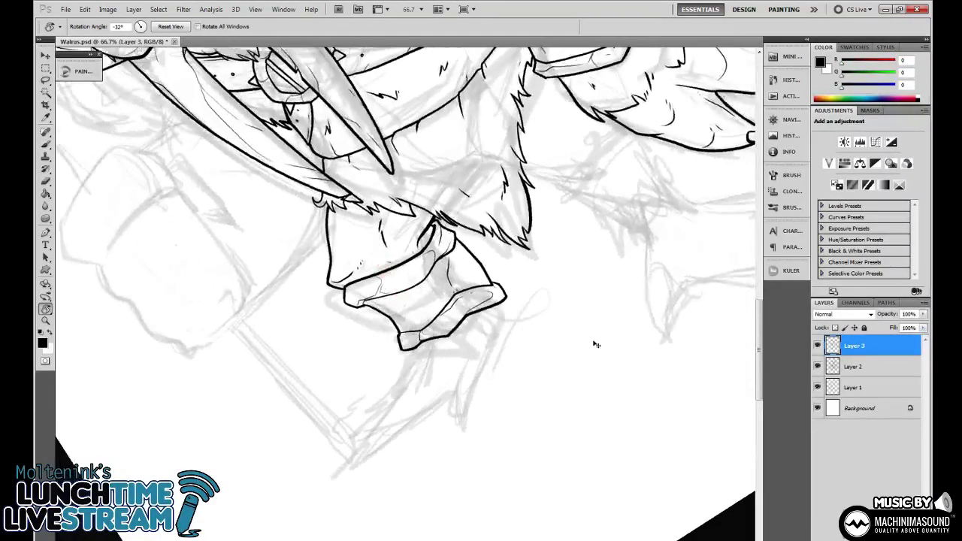
key(ctrl+plus)
key(ctrl+plus)
drag(648, 380, 506, 226)
drag(598, 216, 563, 205)
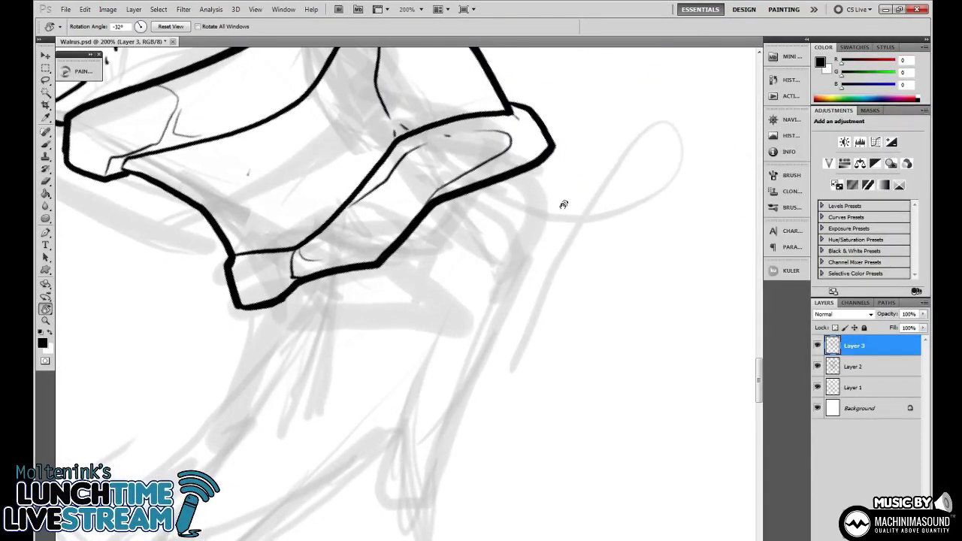
key(b)
mouse_move(537, 161)
mouse_down()
mouse_move(585, 184)
mouse_move(591, 212)
mouse_up()
Ink the near toe's pointed claw and the toe's inner contour rising from it as a tapered stroke.
scroll(524, 237, down, 3)
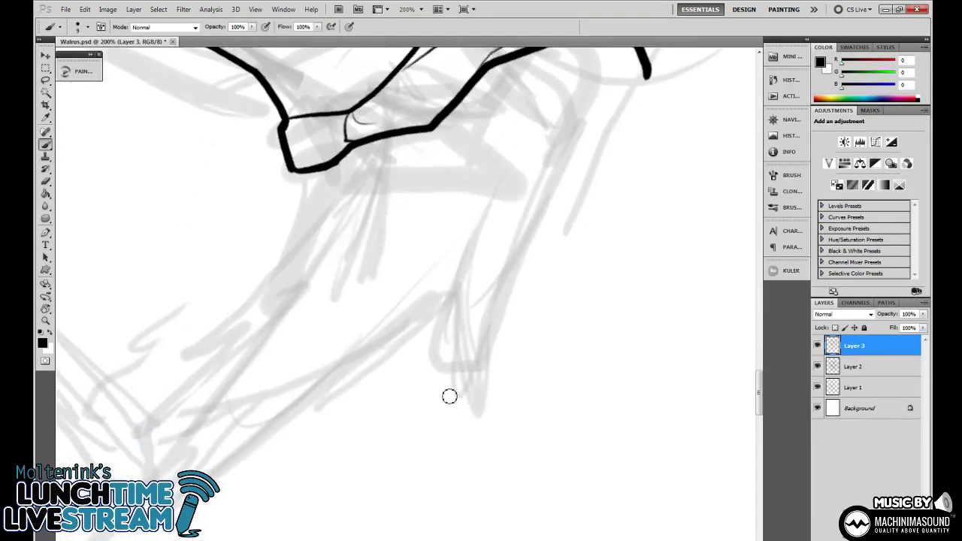
mouse_move(452, 373)
mouse_down()
mouse_move(490, 439)
mouse_move(482, 374)
mouse_move(460, 343)
mouse_move(449, 363)
mouse_move(473, 427)
mouse_up()
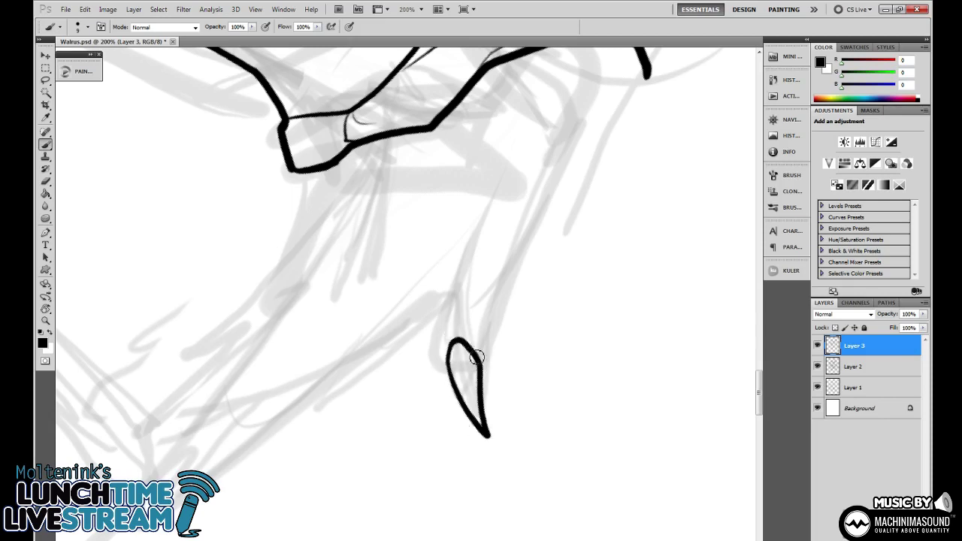
mouse_move(458, 389)
mouse_down()
mouse_move(430, 358)
mouse_move(433, 289)
mouse_move(428, 371)
mouse_move(424, 359)
mouse_move(434, 233)
mouse_up()
key(ctrl+z)
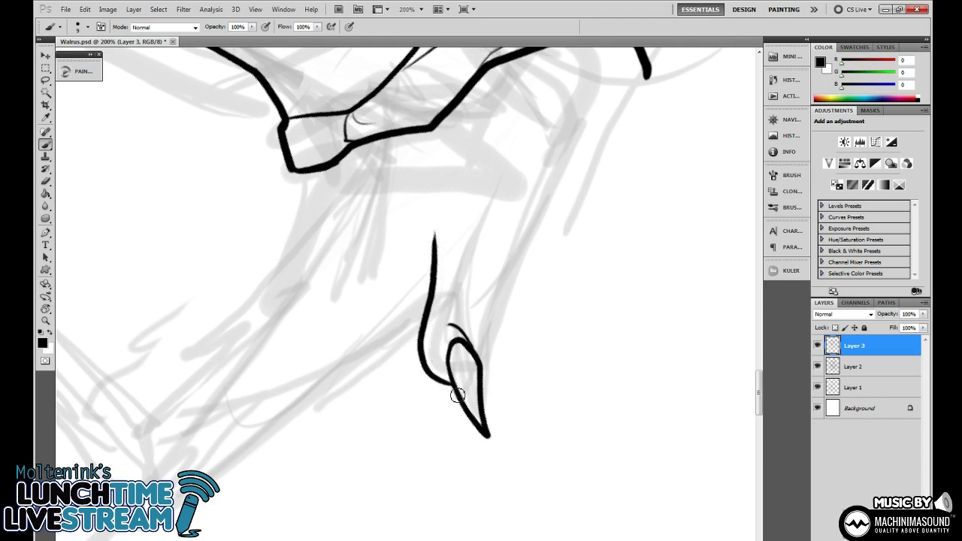
key(ctrl+z)
mouse_move(454, 387)
mouse_down()
mouse_move(426, 363)
mouse_move(433, 255)
mouse_move(419, 232)
mouse_up()
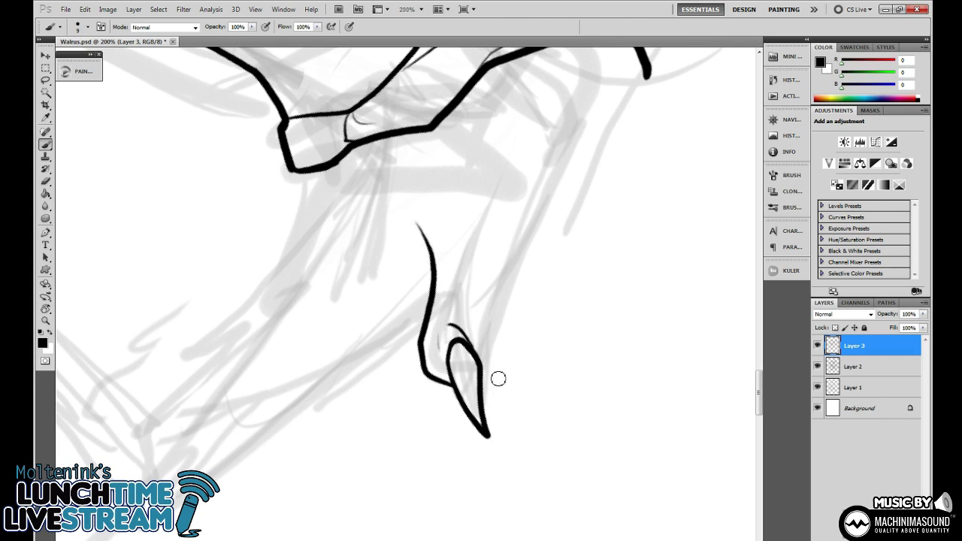
Ink the near toe's outer contour from the claw up to the heel and add a tapered fold line inside it.
mouse_move(485, 386)
mouse_down()
mouse_move(517, 330)
mouse_move(516, 281)
mouse_up()
key(ctrl+z)
mouse_move(484, 387)
mouse_down()
mouse_move(530, 306)
mouse_move(530, 266)
mouse_move(555, 209)
mouse_move(647, 80)
mouse_up()
mouse_move(606, 185)
mouse_down()
mouse_move(534, 308)
mouse_move(524, 306)
mouse_up()
mouse_move(482, 376)
mouse_down()
mouse_move(499, 273)
mouse_move(517, 238)
mouse_up()
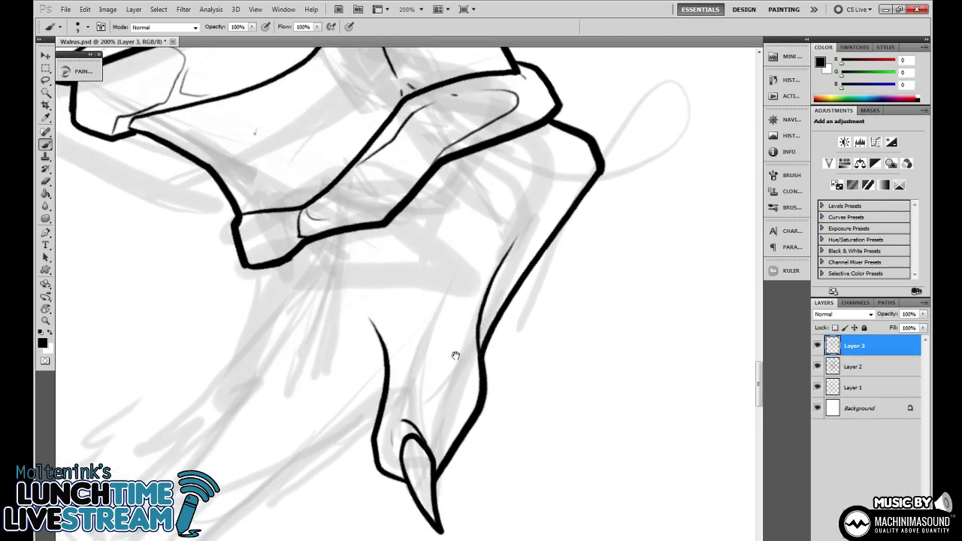
Add a short knuckle crease to the near toe, erase its contour's stray upper end and re-ink it as an upward taper.
drag(450, 365, 497, 319)
mouse_move(434, 331)
mouse_down()
mouse_move(438, 308)
mouse_move(466, 300)
mouse_up()
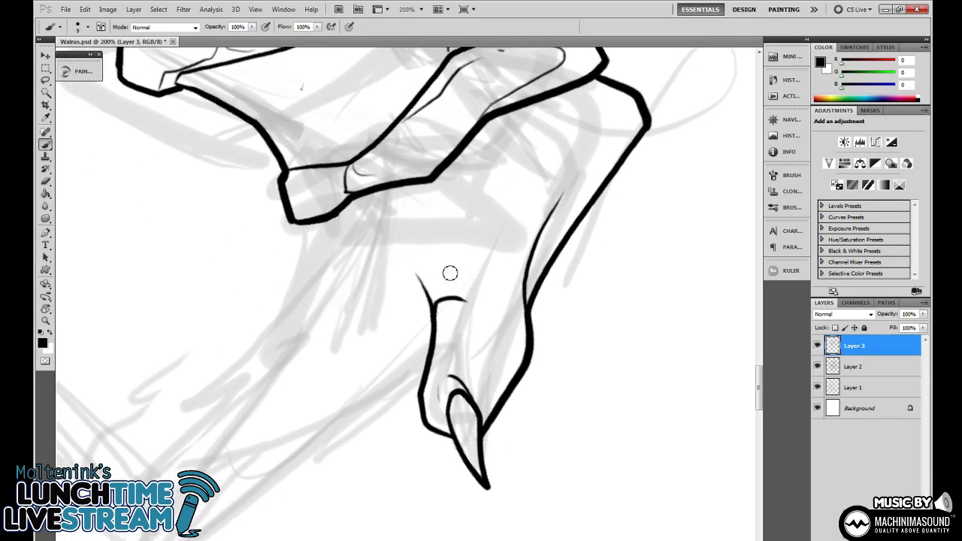
key(e)
drag(410, 278, 413, 290)
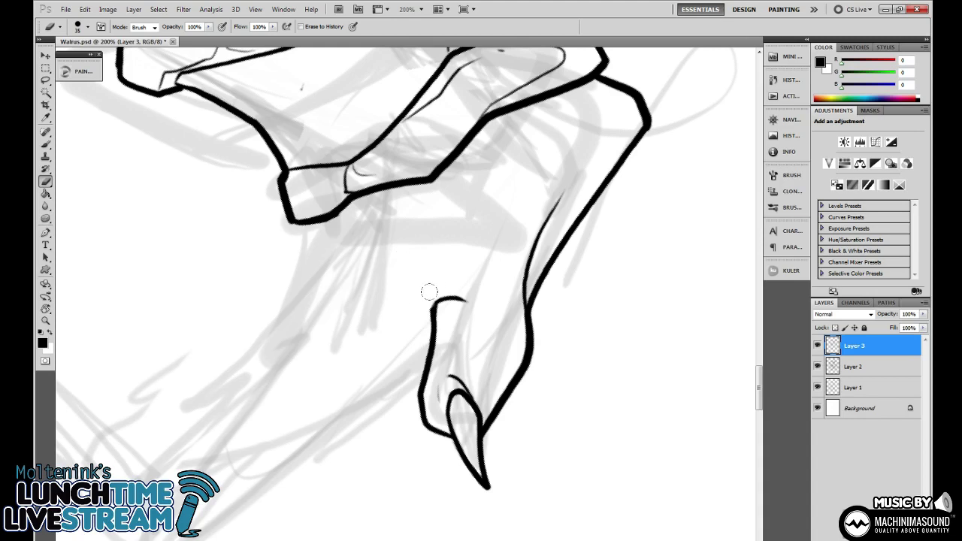
key(b)
drag(436, 333, 445, 252)
drag(534, 252, 613, 182)
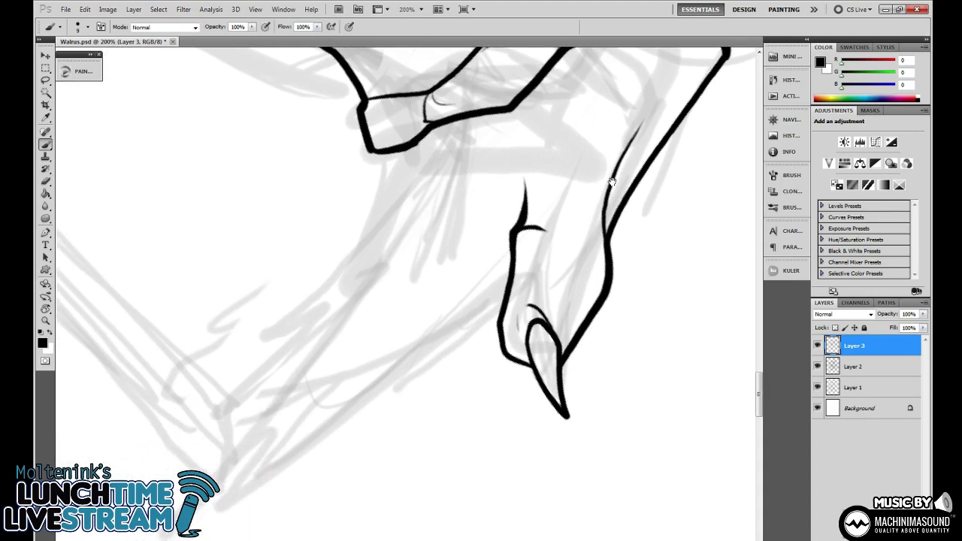
Ink the far toe's pointed claw over the sketch and trim its thick outer edge with the eraser.
drag(473, 366, 596, 227)
drag(414, 341, 501, 325)
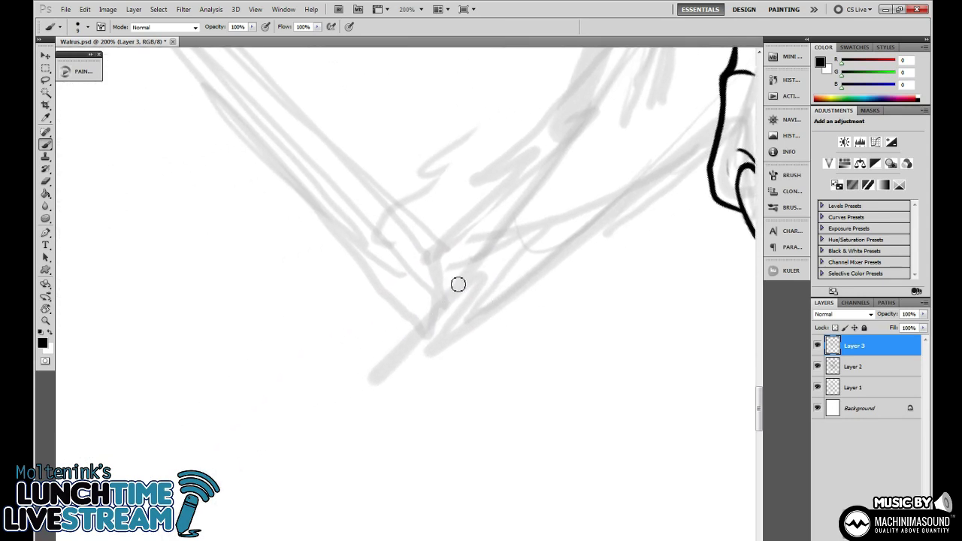
mouse_move(452, 286)
mouse_down()
mouse_move(399, 383)
mouse_move(468, 307)
mouse_move(458, 277)
mouse_up()
drag(480, 320, 411, 393)
mouse_move(433, 340)
mouse_down()
mouse_move(496, 318)
mouse_move(484, 383)
mouse_up()
key(e)
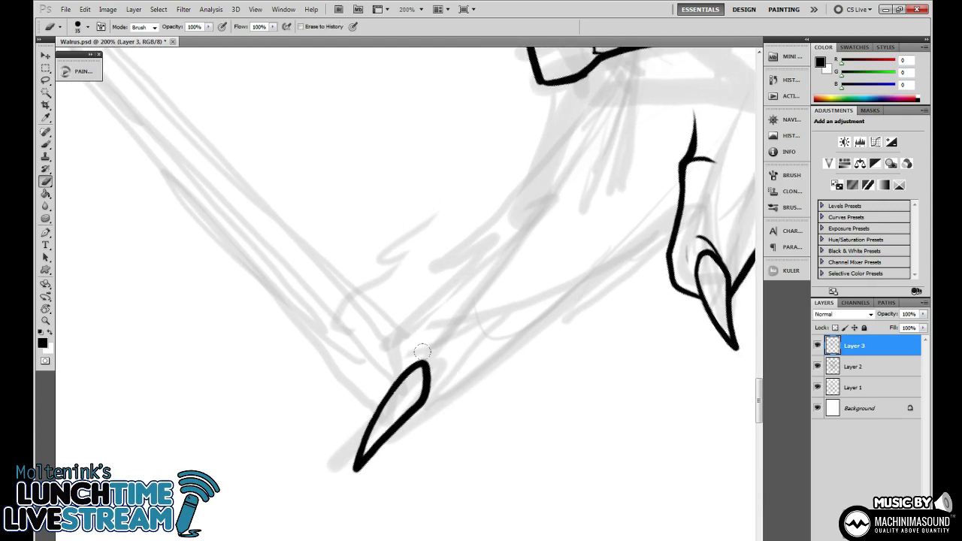
drag(432, 404, 435, 364)
Ink the far toe's rounded tip around the claw and its underside contour across to the near toe.
key(b)
mouse_move(425, 401)
mouse_down()
mouse_move(426, 365)
mouse_move(391, 351)
mouse_move(400, 326)
mouse_move(439, 300)
mouse_up()
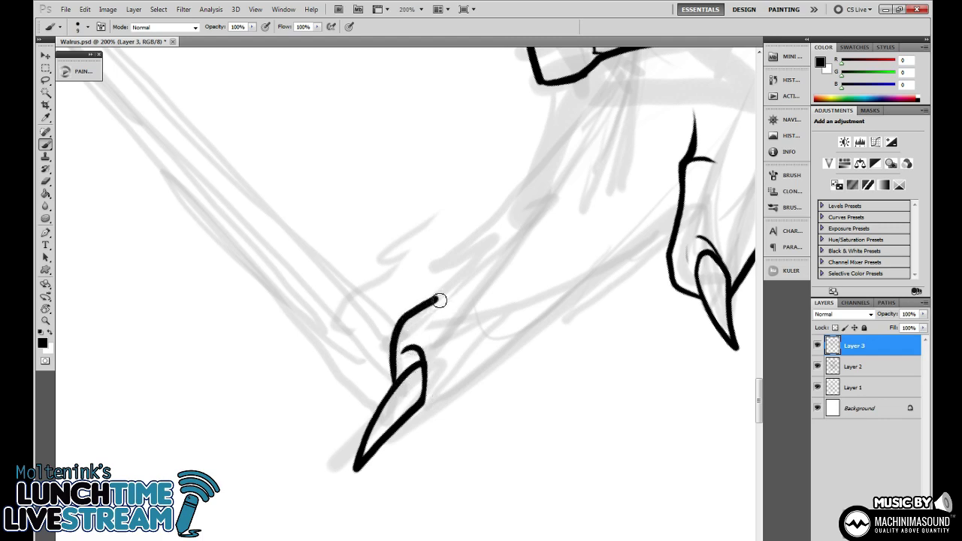
mouse_move(414, 419)
mouse_down()
mouse_move(441, 412)
mouse_move(673, 234)
mouse_up()
drag(580, 299, 491, 371)
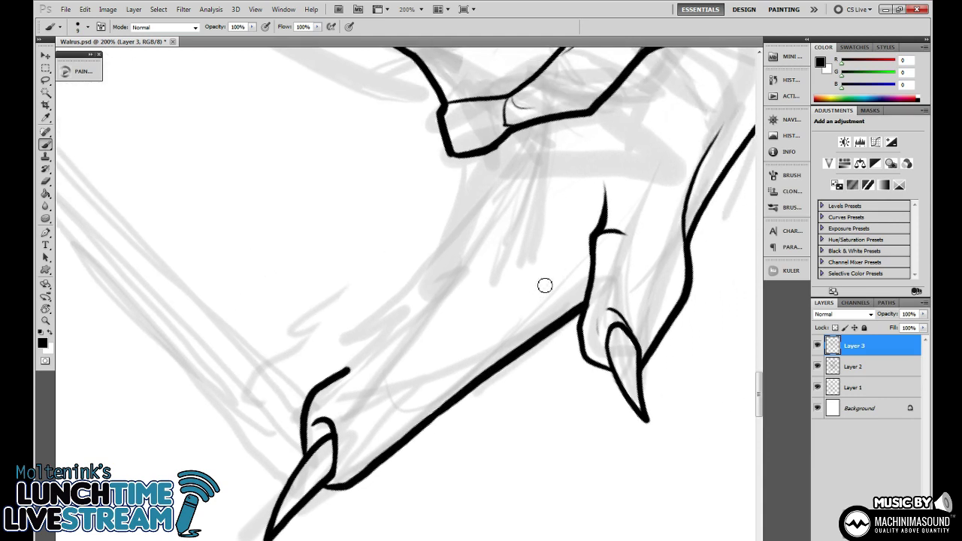
Ink the foot's upper contour from the far toe's tip up toward the ankle band, redoing the stroke until it fits.
mouse_move(346, 378)
mouse_down()
mouse_move(393, 305)
mouse_move(462, 236)
mouse_move(364, 361)
mouse_move(469, 206)
mouse_up()
key(ctrl+z)
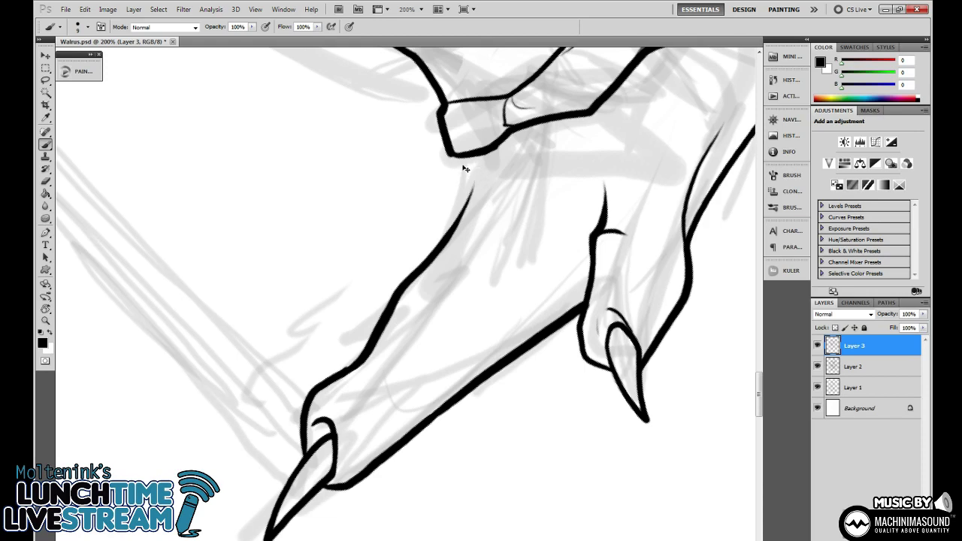
key(ctrl+z)
drag(342, 378, 456, 200)
drag(470, 193, 531, 211)
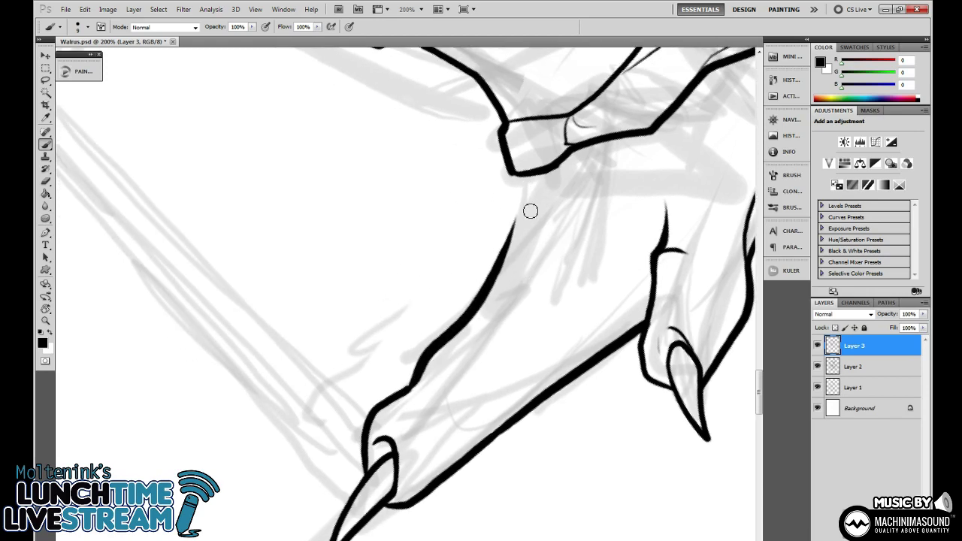
Ink the rear toe behind the far toe, with its outer contour up to the ankle band and a small claw.
mouse_move(519, 178)
mouse_down()
mouse_move(428, 327)
mouse_move(404, 388)
mouse_move(469, 263)
mouse_up()
mouse_move(451, 342)
mouse_down()
mouse_move(534, 223)
mouse_move(422, 387)
mouse_up()
mouse_move(421, 387)
mouse_down()
mouse_move(439, 382)
mouse_move(450, 334)
mouse_up()
drag(526, 261, 485, 320)
key(e)
drag(463, 260, 502, 207)
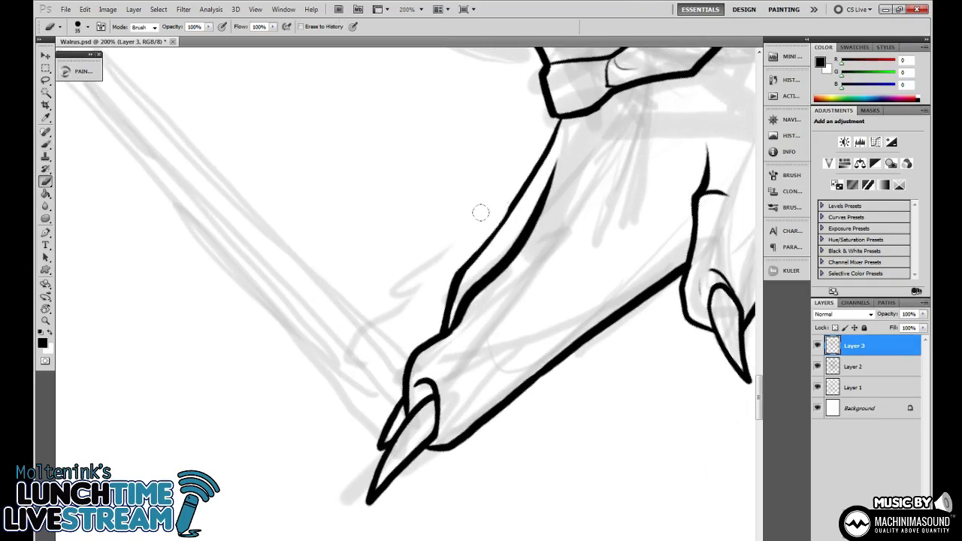
key(b)
drag(454, 291, 531, 175)
Rework the foot's underside contour between the two toes into a slight curve that meets the near toe.
key(ctrl+minus)
key(ctrl+minus)
key(r)
mouse_move(641, 309)
mouse_down()
mouse_move(649, 316)
mouse_move(618, 408)
mouse_move(632, 219)
mouse_up()
key(ctrl+plus)
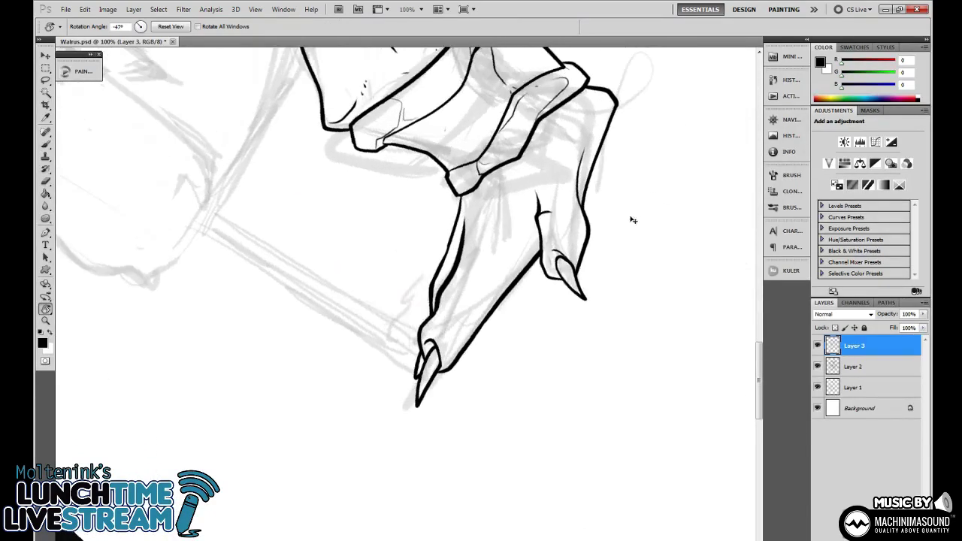
key(ctrl+plus)
key(e)
drag(611, 320, 510, 392)
mouse_move(505, 359)
mouse_down()
mouse_move(528, 286)
mouse_move(549, 287)
mouse_up()
mouse_move(508, 350)
mouse_down()
mouse_move(451, 431)
mouse_move(581, 317)
mouse_up()
key(b)
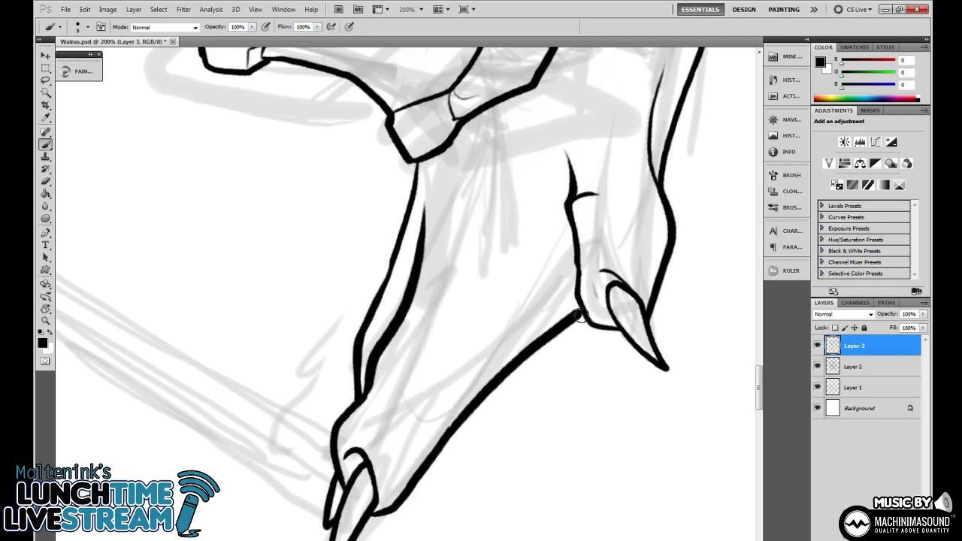
Add a thin fold line along the foot's underside and thicken the rear toe's outer contour up to the ankle band.
drag(459, 411, 554, 276)
drag(683, 241, 651, 301)
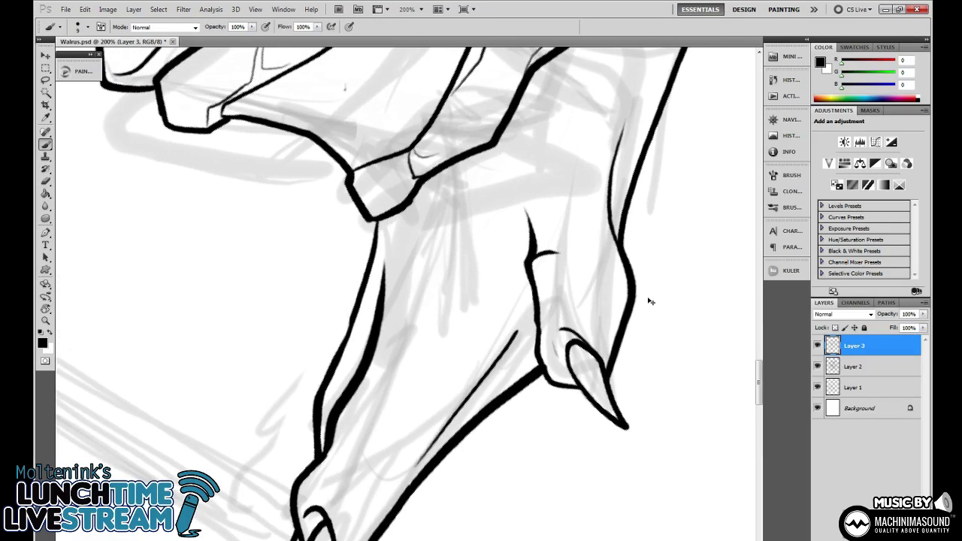
drag(320, 417, 381, 224)
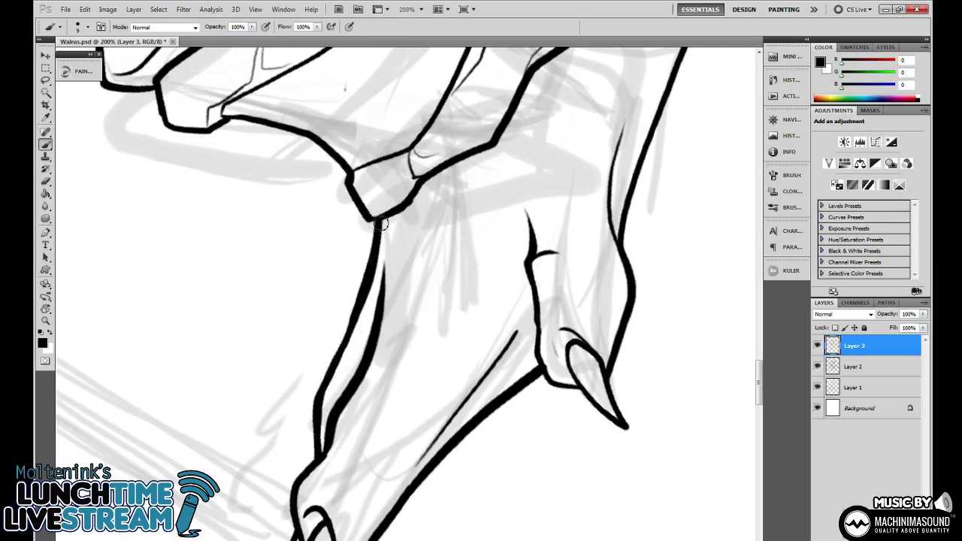
Examine the inked clawed foot against the rest of the figure and the remaining leg sketch.
key(ctrl+minus)
key(ctrl+minus)
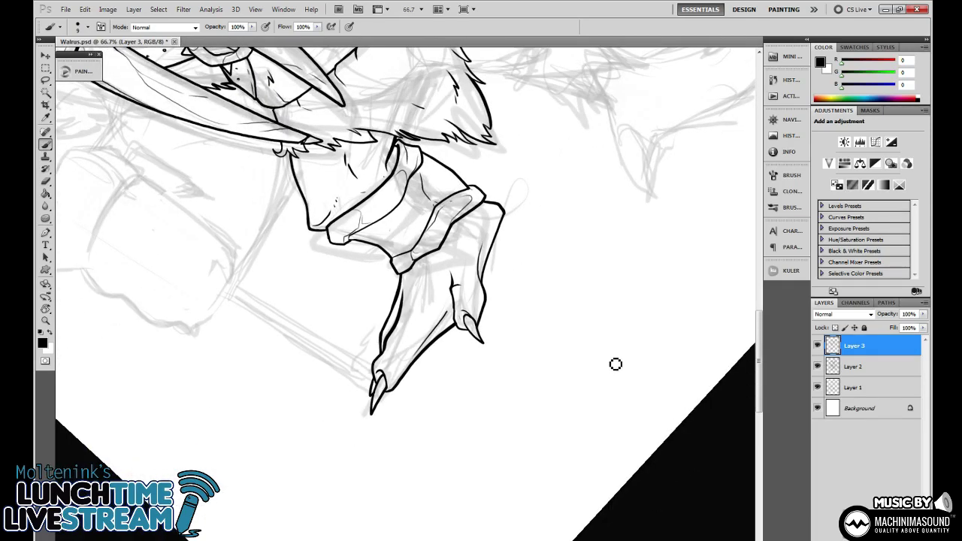
key(e)
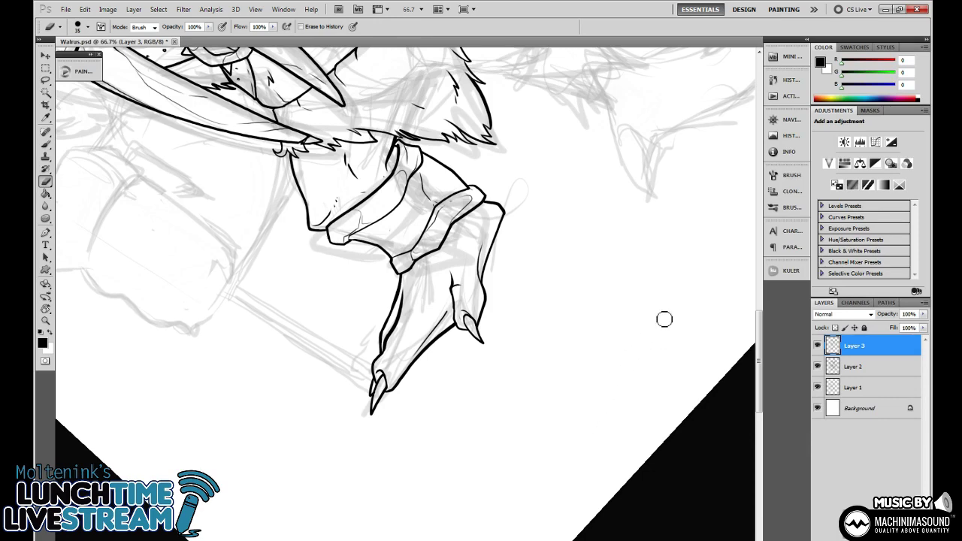
key(r)
drag(664, 319, 544, 454)
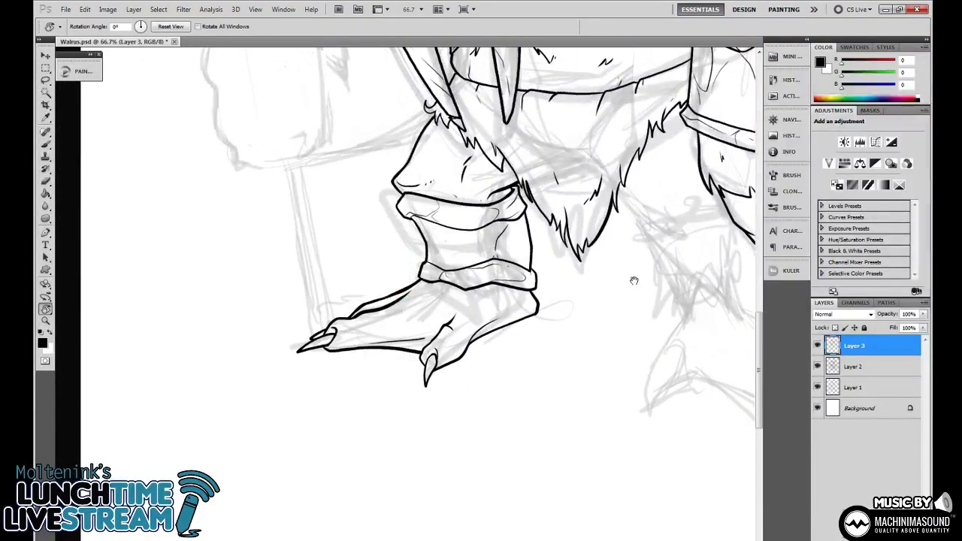
drag(633, 280, 601, 344)
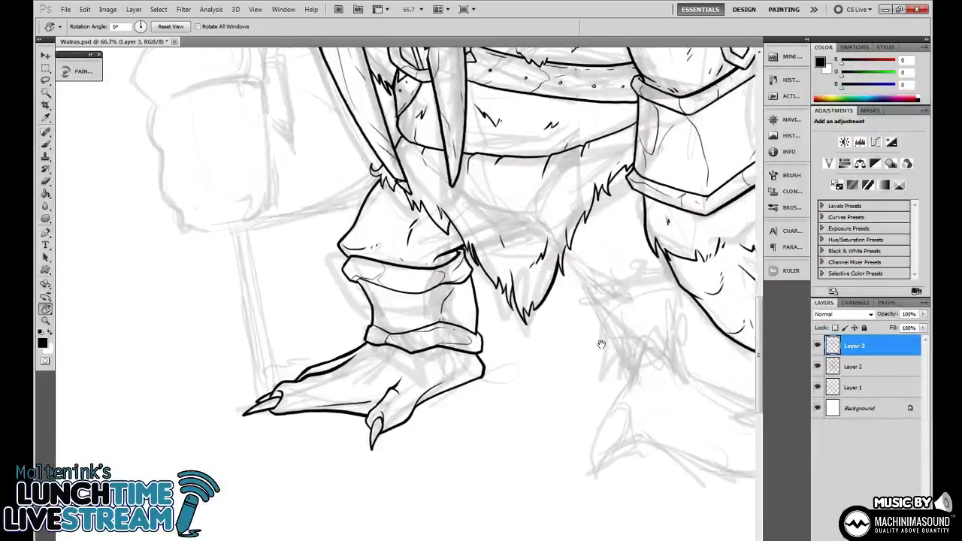
key(ctrl+minus)
key(ctrl+minus)
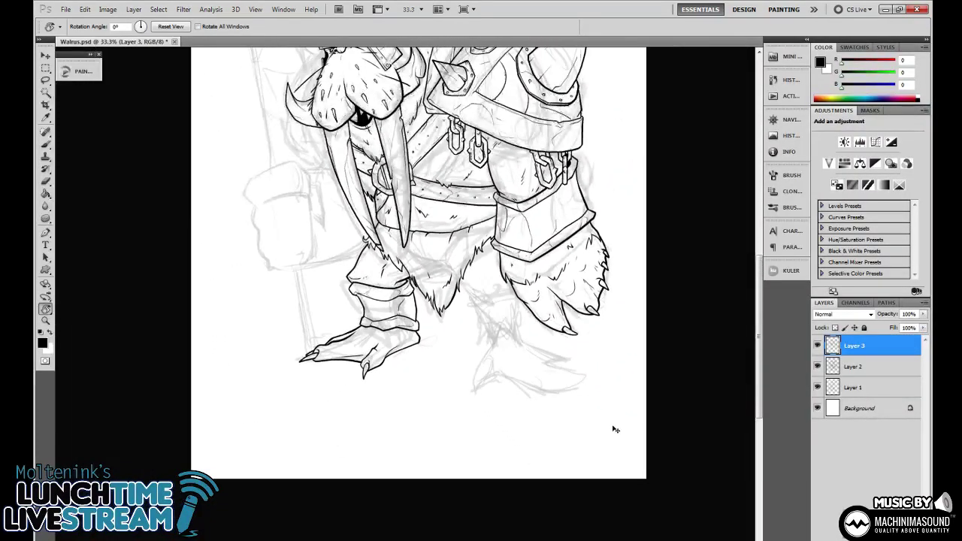
key(ctrl+minus)
key(ctrl+plus)
key(ctrl+plus)
drag(636, 499, 579, 362)
drag(614, 416, 581, 425)
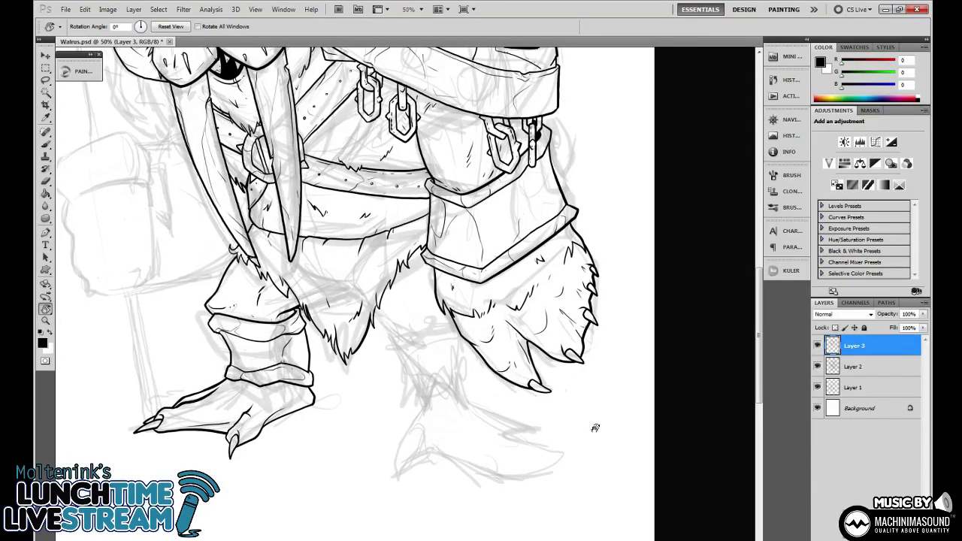
drag(606, 409, 599, 437)
drag(619, 394, 608, 406)
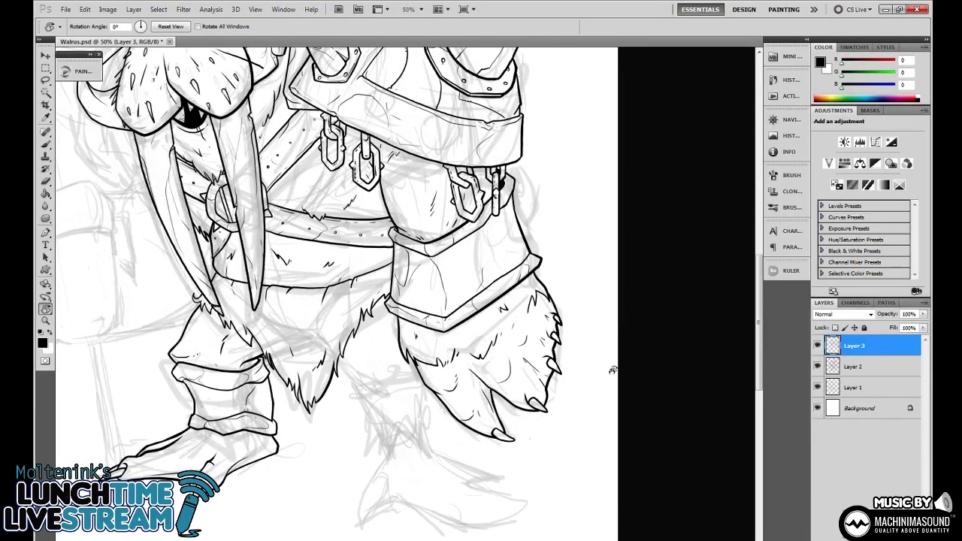
Ink the other leg's lower trouser contour from the fur flap to a rounded fold, with a small crease near its start.
drag(599, 361, 667, 323)
key(ctrl+plus)
key(ctrl+plus)
key(b)
mouse_move(445, 356)
mouse_down()
mouse_move(447, 293)
mouse_move(456, 308)
mouse_up()
key(ctrl+z)
mouse_move(412, 267)
mouse_down()
mouse_move(458, 313)
mouse_move(512, 331)
mouse_move(504, 324)
mouse_move(529, 342)
mouse_move(542, 338)
mouse_move(504, 327)
mouse_move(522, 344)
mouse_move(551, 320)
mouse_up()
key(ctrl+z)
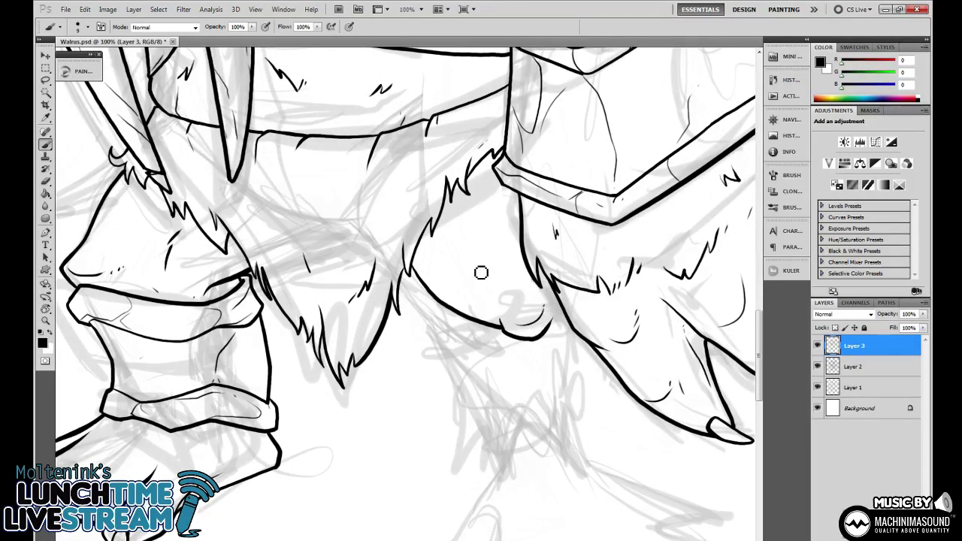
mouse_move(424, 252)
mouse_down()
mouse_move(444, 271)
mouse_move(438, 301)
mouse_up()
Extend the rounded end of the other leg's trouser hem up to the clawed hand.
key(ctrl+minus)
key(ctrl+minus)
key(ctrl+minus)
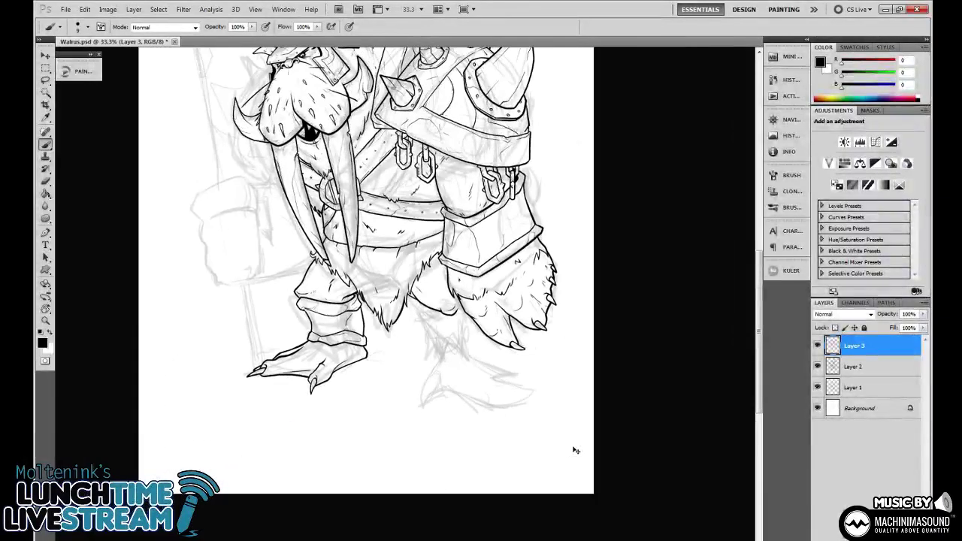
key(ctrl+plus)
key(ctrl+plus)
scroll(576, 385, up, 3)
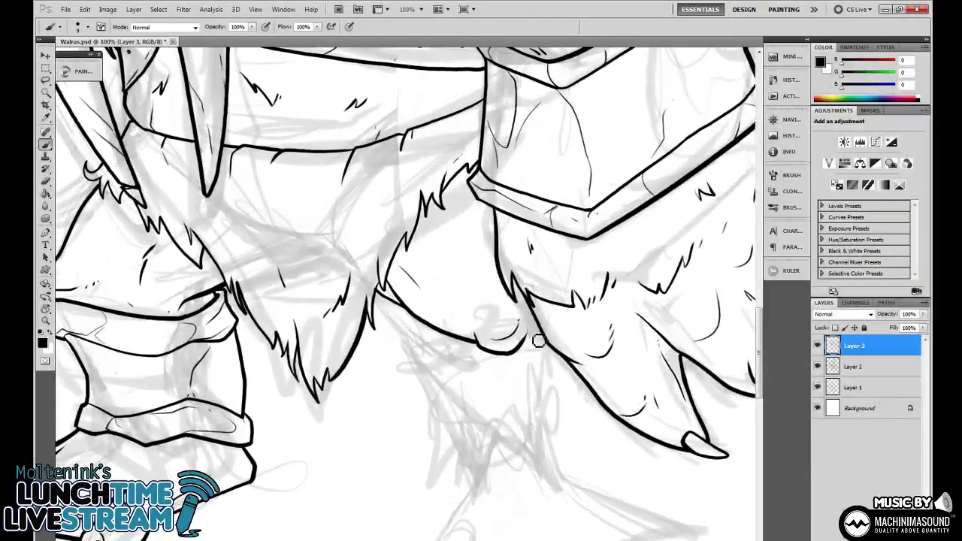
drag(528, 347, 534, 317)
Ink the boot's upper cuff band beneath the other leg's trouser hem and add thin detail lines inside it.
drag(397, 328, 441, 260)
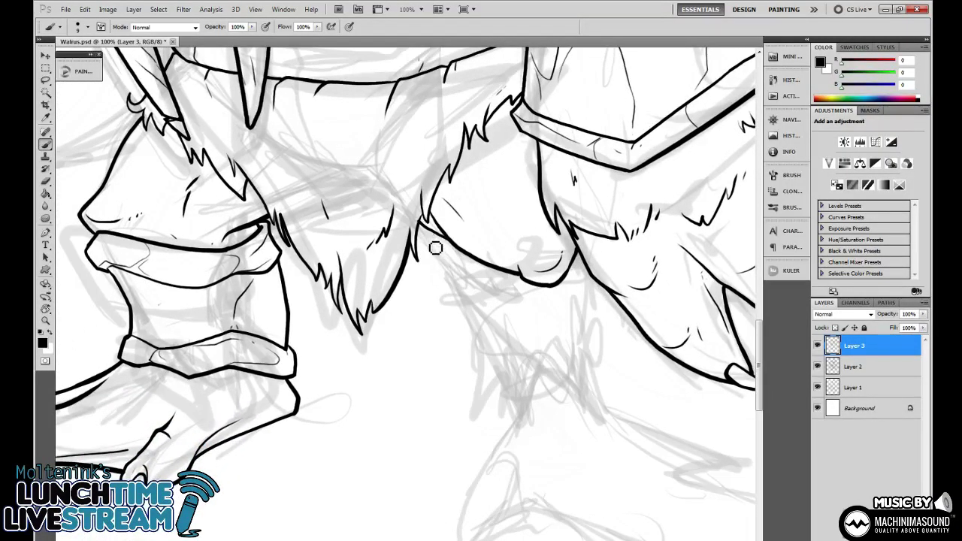
mouse_move(434, 239)
mouse_down()
mouse_move(437, 266)
mouse_move(455, 293)
mouse_move(508, 317)
mouse_move(559, 320)
mouse_move(601, 286)
mouse_up()
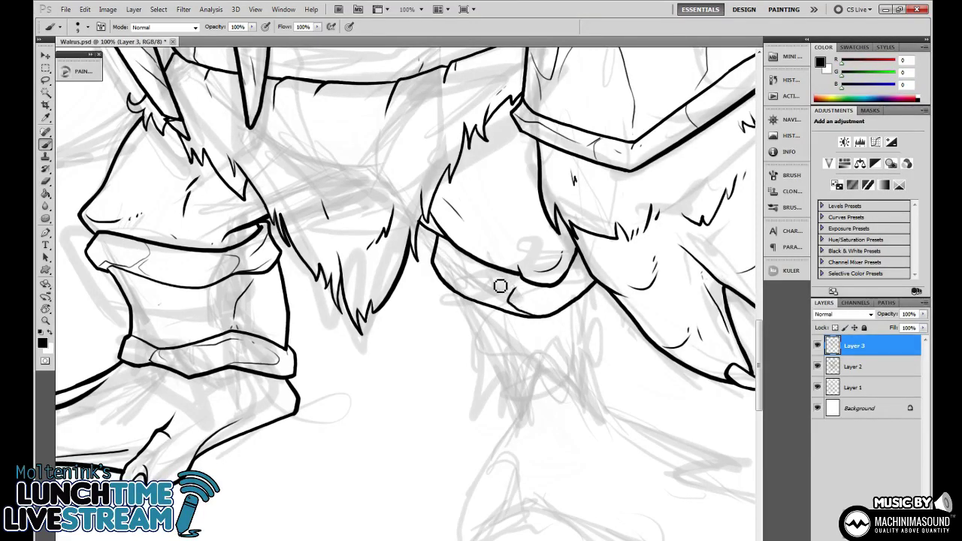
mouse_move(496, 274)
mouse_down()
mouse_move(456, 262)
mouse_move(434, 277)
mouse_up()
drag(537, 338, 522, 346)
drag(533, 260, 535, 276)
drag(534, 327, 568, 313)
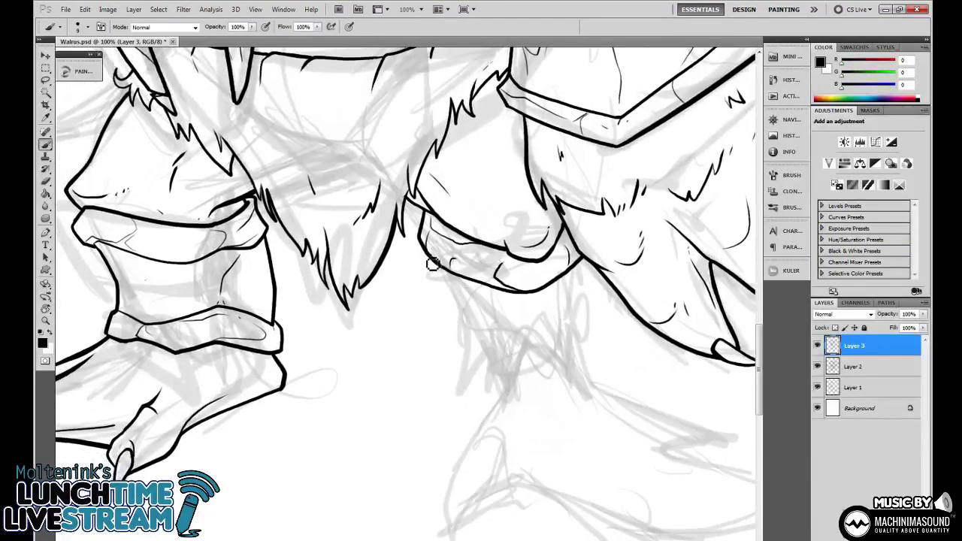
Ink the two sides of the boot shaft beneath the upper cuff band, redrawing the side behind the clawed hand as a short, near-vertical line.
drag(433, 263, 448, 354)
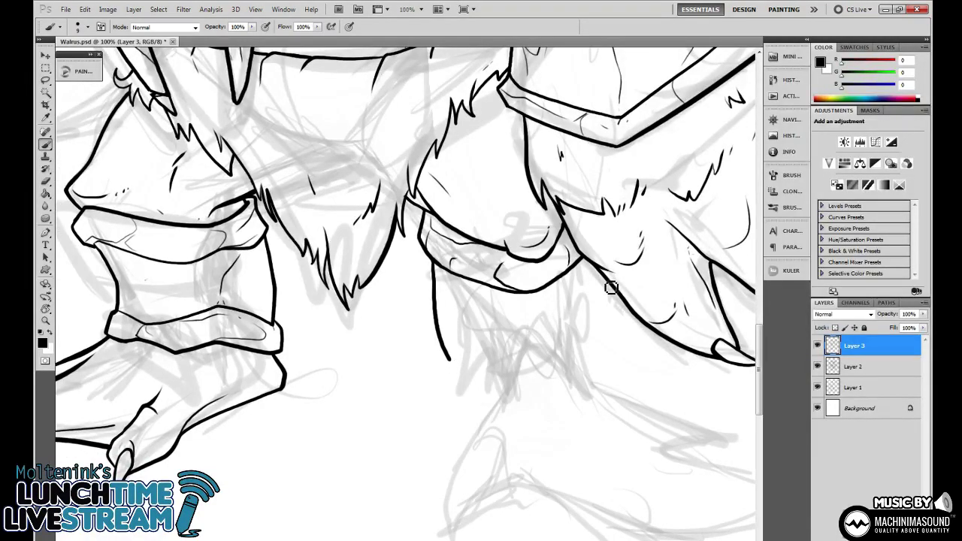
drag(611, 286, 629, 345)
key(ctrl+minus)
key(ctrl+minus)
key(ctrl+plus)
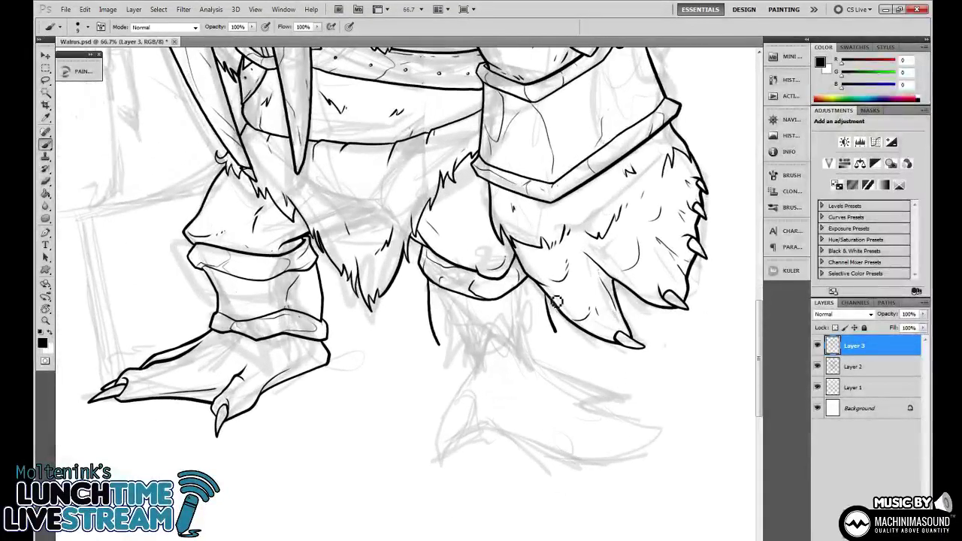
key(ctrl+z)
drag(559, 306, 561, 341)
key(ctrl+plus)
drag(583, 394, 525, 376)
key(ctrl+z)
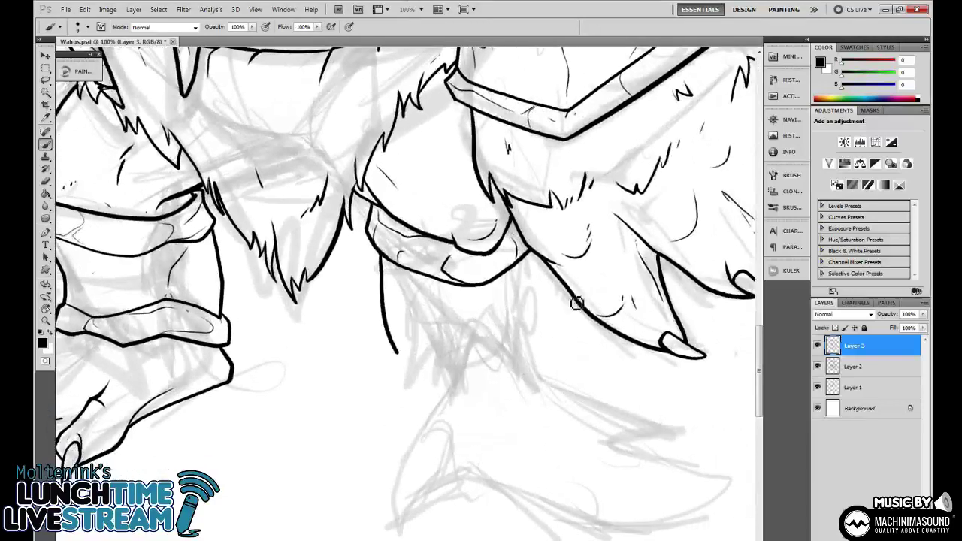
drag(577, 303, 577, 346)
key(ctrl+z)
drag(569, 296, 575, 336)
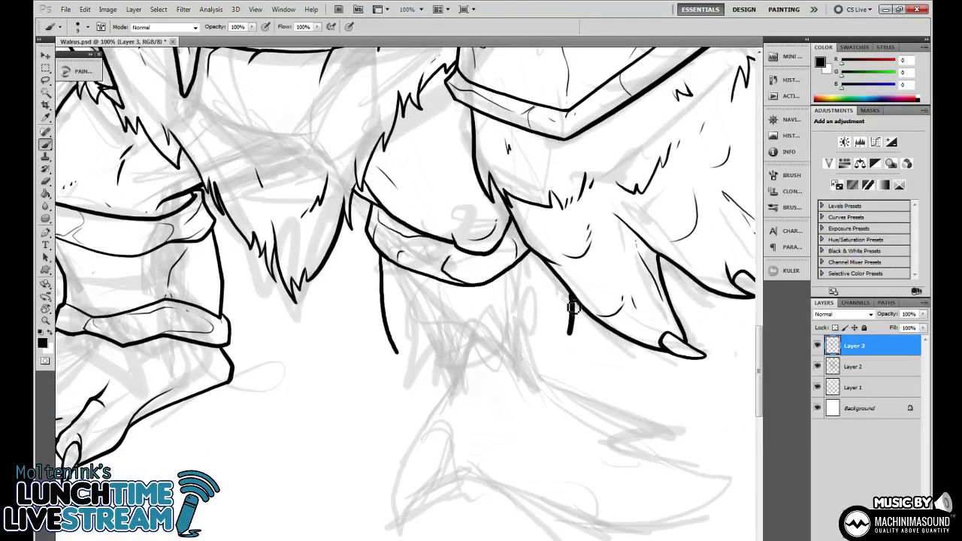
Ink the upper and lower edges of the boot's ankle band, including its angular near end.
key(r)
drag(634, 398, 636, 230)
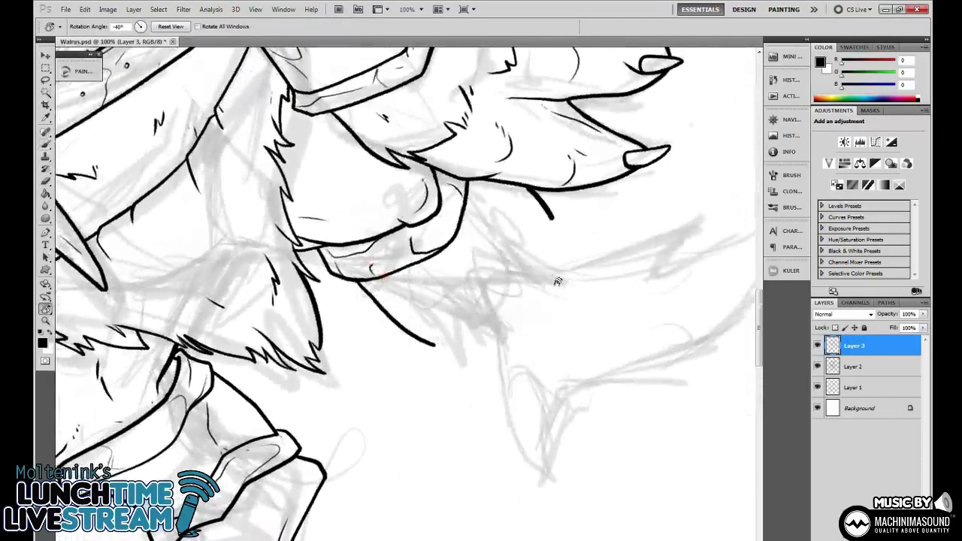
key(b)
mouse_move(443, 344)
mouse_down()
mouse_move(456, 309)
mouse_move(560, 221)
mouse_up()
mouse_move(476, 401)
mouse_down()
mouse_move(446, 311)
mouse_move(466, 311)
mouse_move(458, 317)
mouse_move(475, 249)
mouse_move(543, 179)
mouse_move(567, 169)
mouse_up()
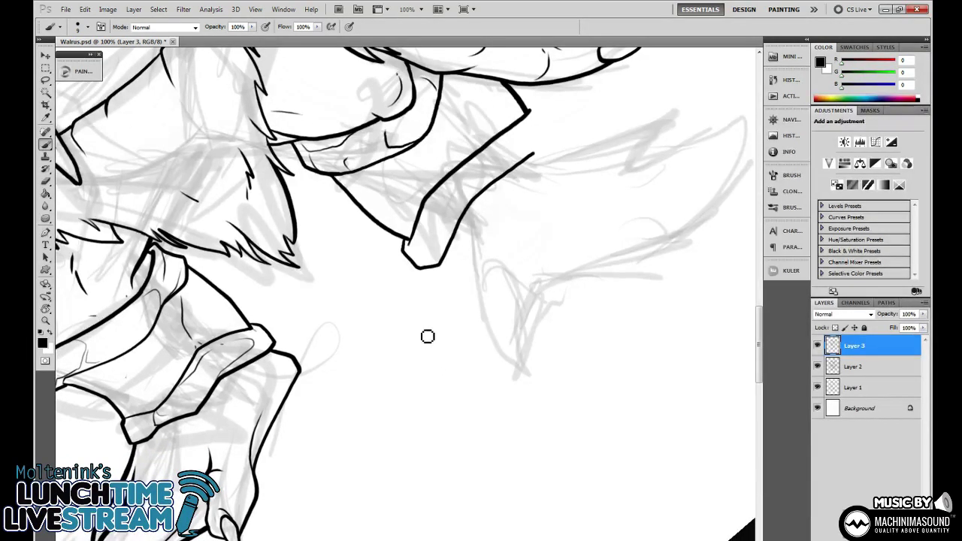
Sketch a small test cylinder with cross-section ellipses in the empty area beside the boot, and delete it.
drag(424, 329, 464, 422)
drag(479, 302, 516, 403)
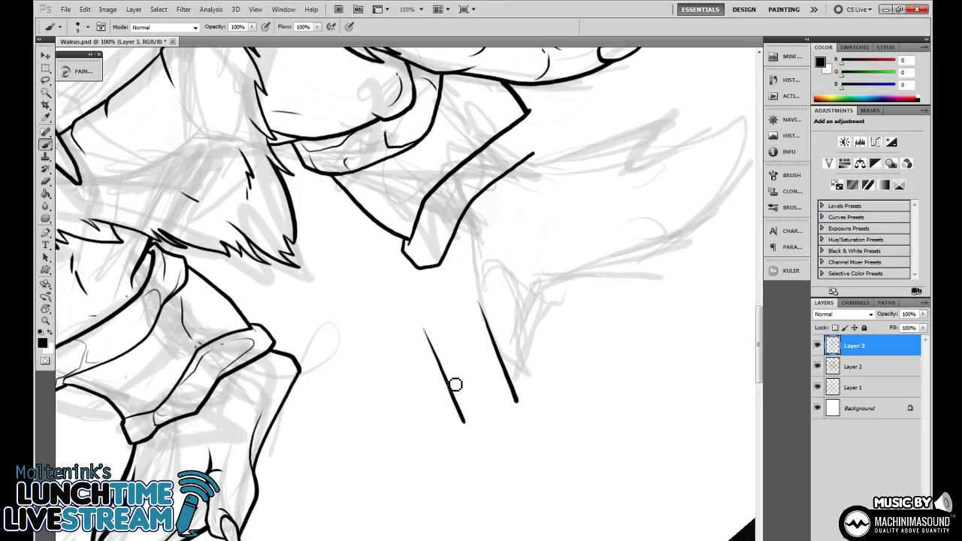
mouse_move(454, 385)
mouse_down()
mouse_move(502, 364)
mouse_move(478, 388)
mouse_move(496, 363)
mouse_move(456, 389)
mouse_move(503, 368)
mouse_move(455, 387)
mouse_move(503, 363)
mouse_move(463, 394)
mouse_move(473, 369)
mouse_move(504, 371)
mouse_move(461, 385)
mouse_up()
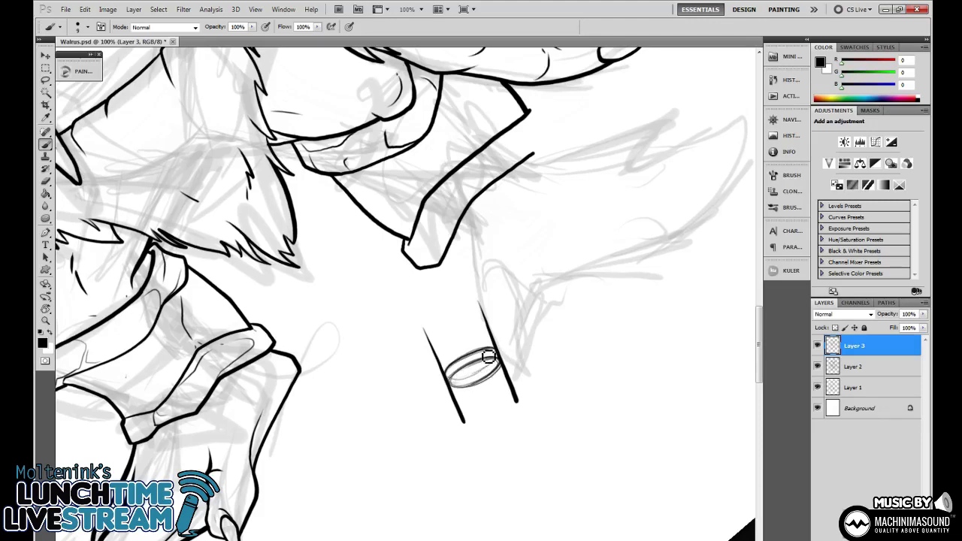
mouse_move(448, 384)
mouse_down()
mouse_move(469, 385)
mouse_move(487, 314)
mouse_up()
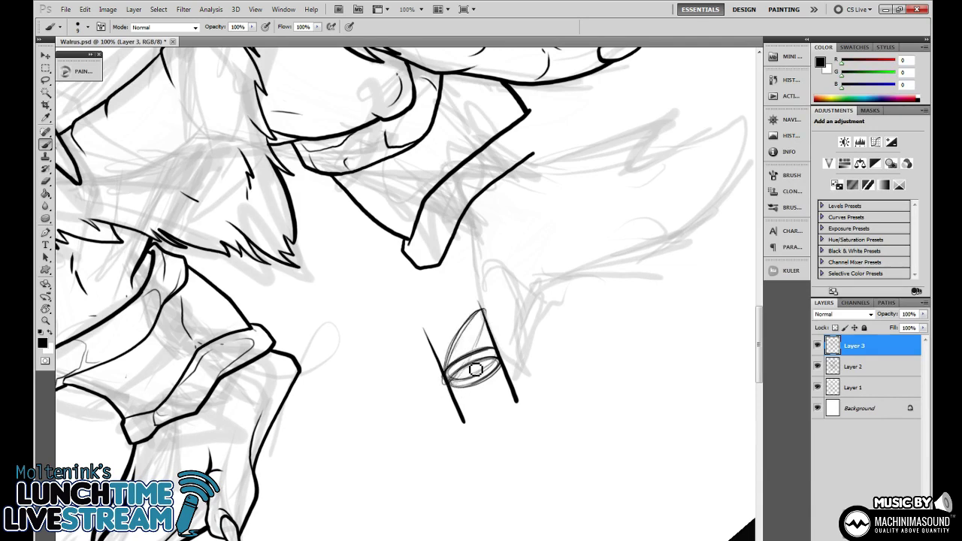
key(l)
mouse_move(543, 377)
mouse_down()
mouse_move(419, 422)
mouse_move(537, 474)
mouse_up()
key(Delete)
drag(559, 265, 579, 366)
key(ctrl+d)
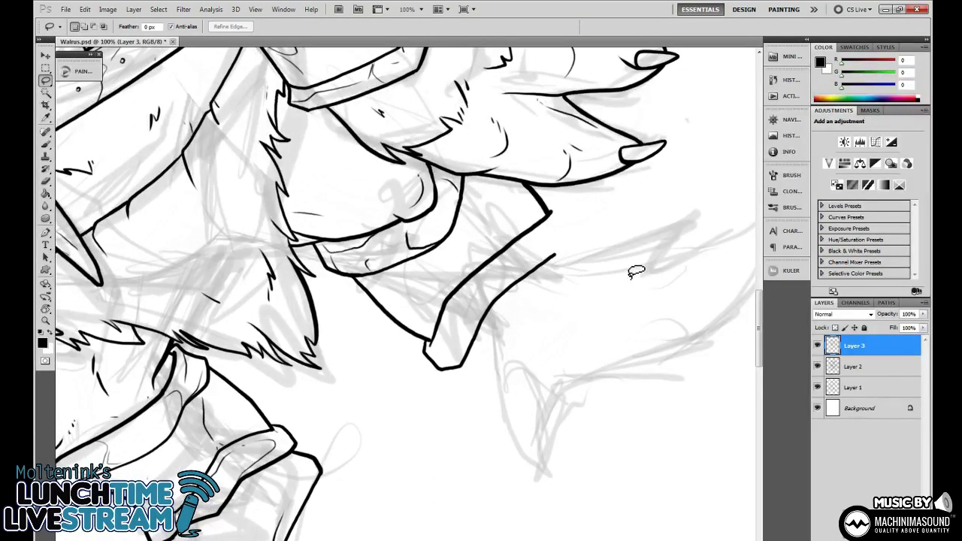
Return the canvas to 0° rotation and ink the far end of the ankle band beneath the clawed hand.
key(r)
drag(636, 270, 617, 400)
mouse_move(643, 319)
mouse_down()
mouse_move(632, 403)
mouse_move(647, 363)
mouse_move(647, 394)
mouse_move(576, 421)
mouse_move(595, 402)
mouse_move(614, 311)
mouse_up()
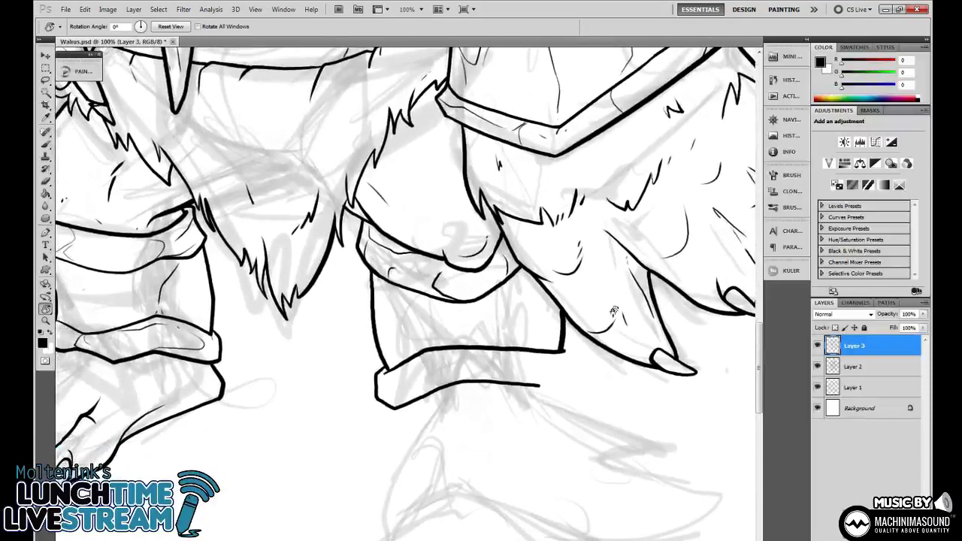
key(b)
mouse_move(566, 345)
mouse_down()
mouse_move(582, 366)
mouse_move(571, 385)
mouse_move(537, 391)
mouse_move(576, 383)
mouse_move(581, 372)
mouse_move(549, 392)
mouse_move(582, 363)
mouse_up()
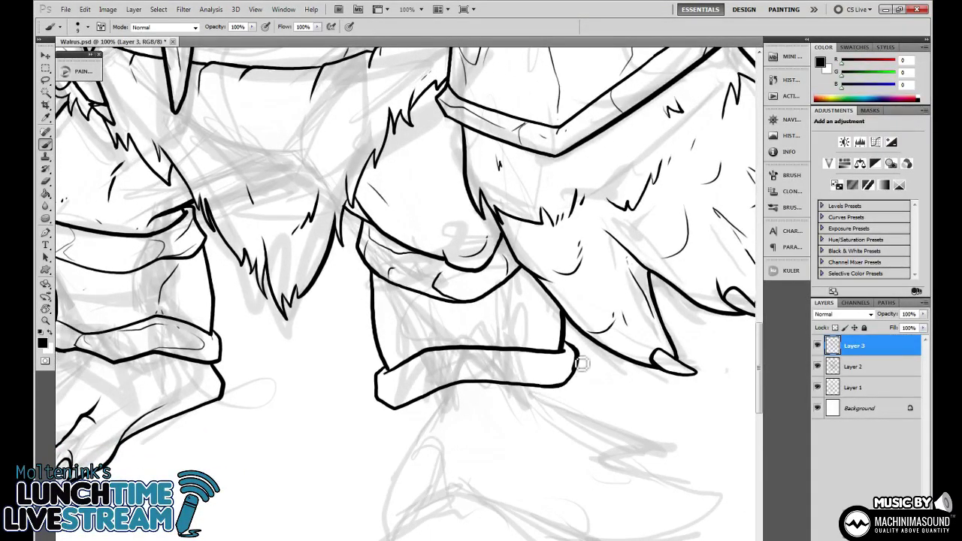
Erase the boot shaft's side behind the clawed hand and the joining tip of the ankle band.
mouse_move(601, 302)
mouse_down()
mouse_move(612, 249)
mouse_move(636, 298)
mouse_move(707, 237)
mouse_move(613, 309)
mouse_move(602, 340)
mouse_move(541, 281)
mouse_move(547, 320)
mouse_move(529, 322)
mouse_move(556, 342)
mouse_up()
key(e)
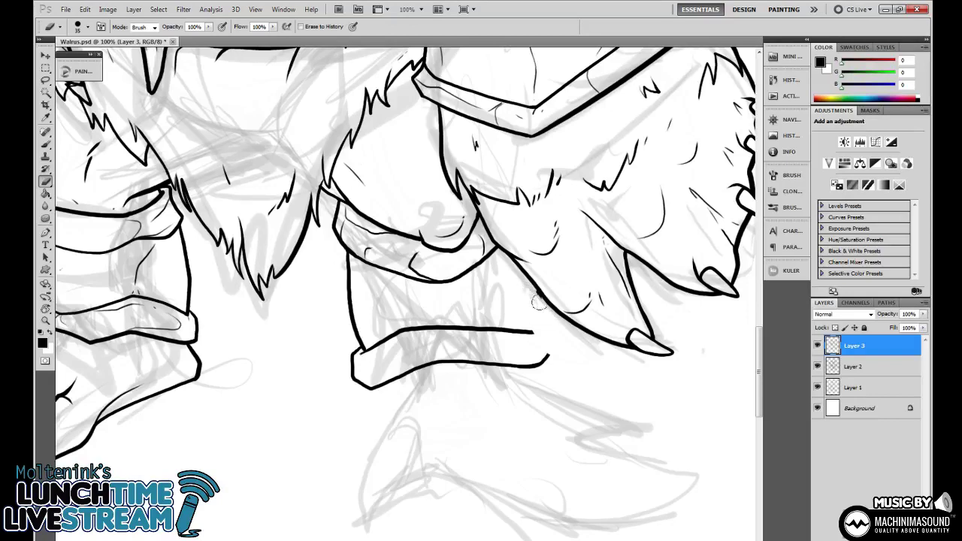
drag(539, 339, 524, 362)
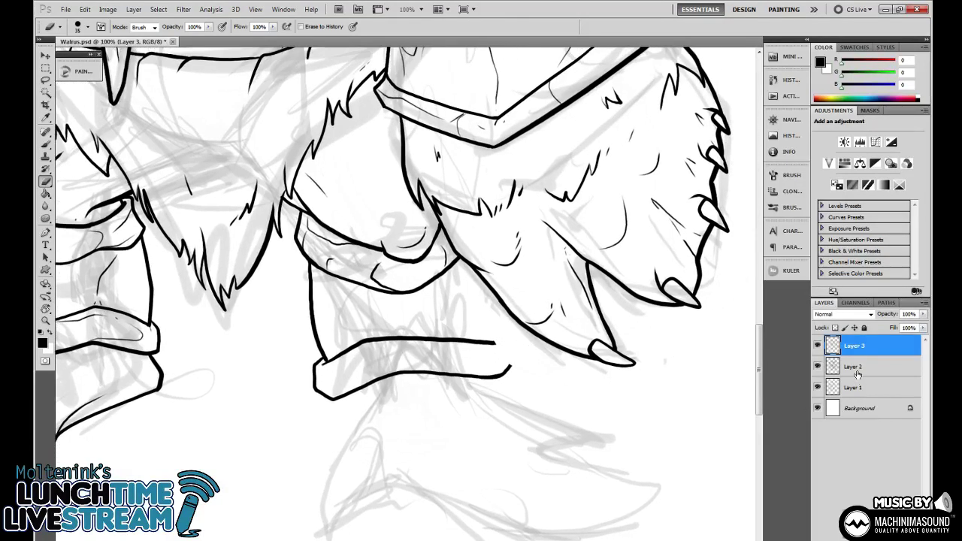
Add a new layer directly above Layer 2 at 47% opacity and choose a dark red foreground colour.
click(858, 373)
click(896, 537)
drag(621, 369, 608, 396)
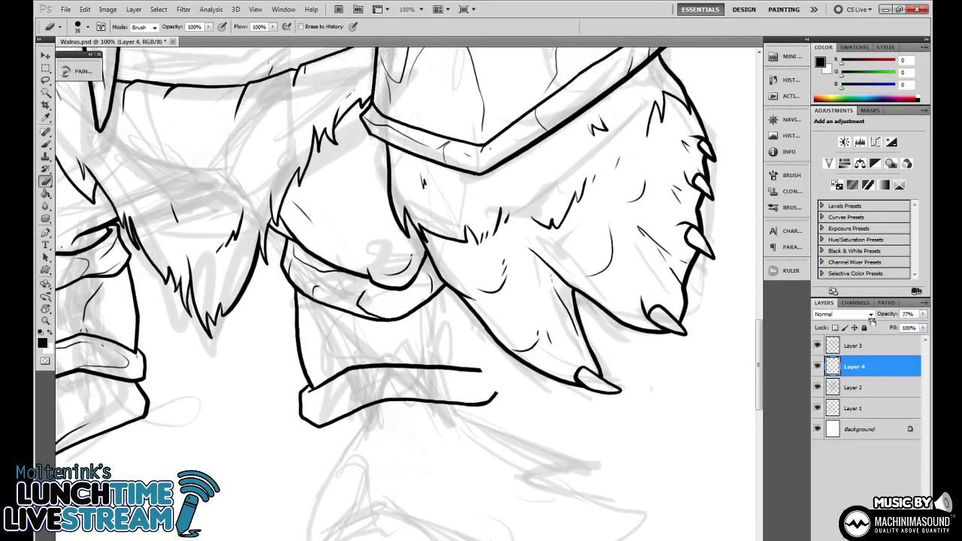
drag(431, 343, 494, 356)
click(43, 345)
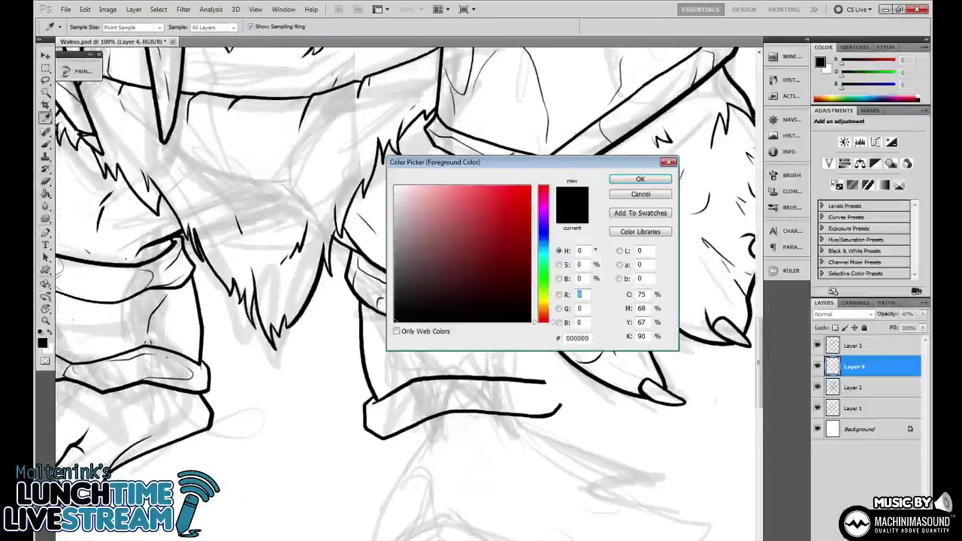
click(479, 248)
click(641, 179)
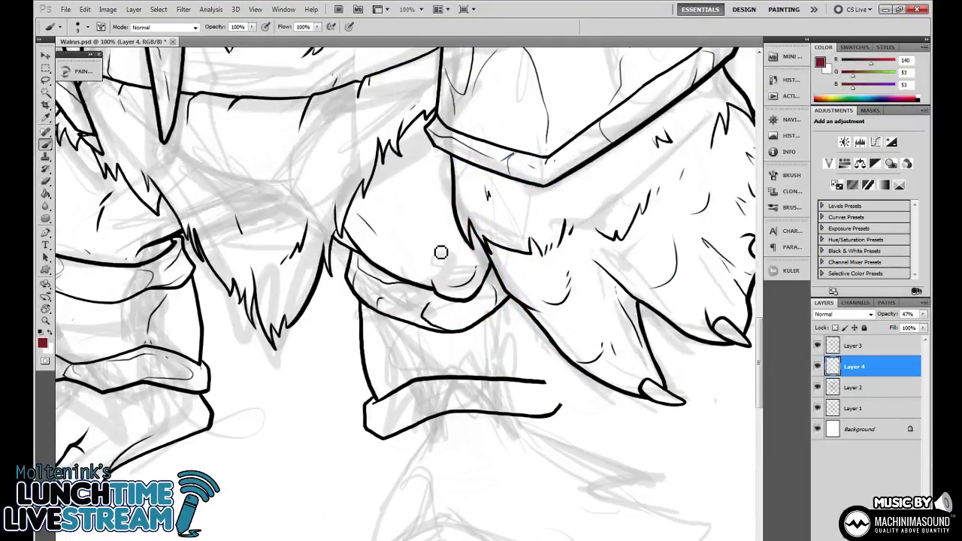
Sketch a red construction ellipse around the knee and curved thigh guide lines through the armoured forearm.
mouse_move(507, 278)
mouse_down()
mouse_move(533, 285)
mouse_move(396, 235)
mouse_move(376, 243)
mouse_move(537, 232)
mouse_up()
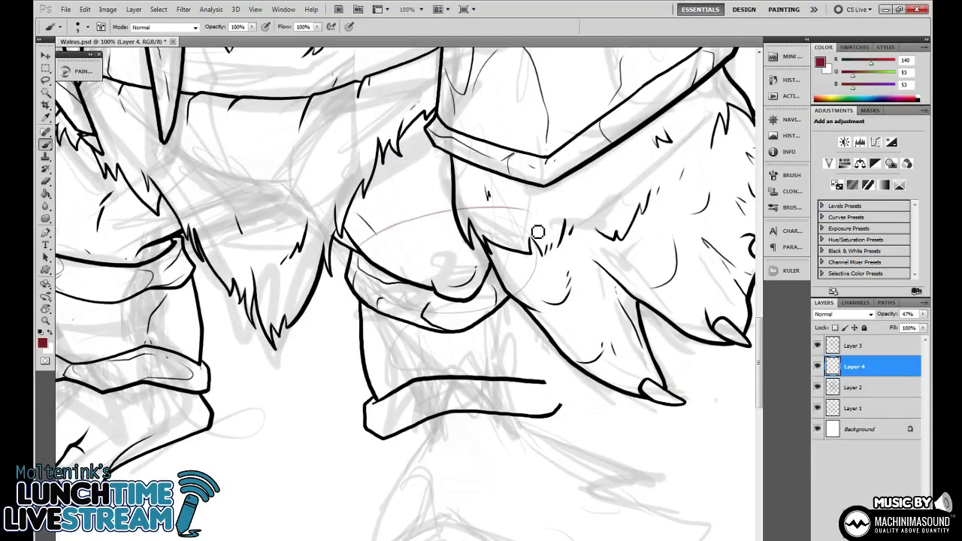
mouse_move(532, 270)
mouse_down()
mouse_move(494, 313)
mouse_move(466, 217)
mouse_move(384, 251)
mouse_move(498, 270)
mouse_move(519, 223)
mouse_move(484, 287)
mouse_move(527, 236)
mouse_move(524, 200)
mouse_move(503, 285)
mouse_up()
mouse_move(510, 294)
mouse_down()
mouse_move(515, 230)
mouse_move(467, 141)
mouse_up()
mouse_move(497, 235)
mouse_down()
mouse_move(467, 141)
mouse_move(493, 201)
mouse_move(362, 177)
mouse_up()
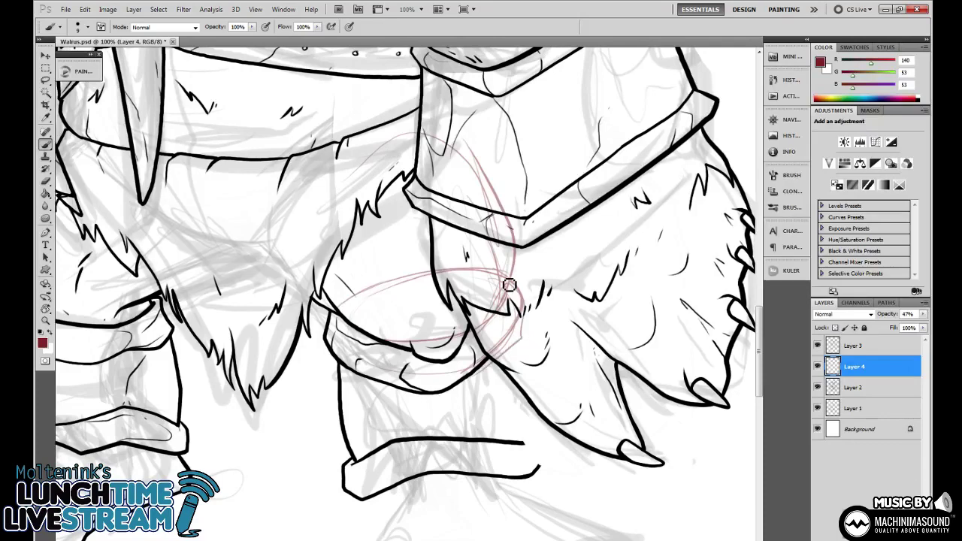
Sketch red shin guides from the knee down to the ankle band's far end and along the shaft's near side.
mouse_move(509, 283)
mouse_down()
mouse_move(550, 249)
mouse_move(587, 369)
mouse_move(561, 387)
mouse_up()
mouse_move(562, 385)
mouse_down()
mouse_move(537, 352)
mouse_move(573, 324)
mouse_move(557, 313)
mouse_up()
mouse_move(557, 314)
mouse_down()
mouse_move(578, 332)
mouse_move(548, 382)
mouse_up()
drag(558, 275, 558, 272)
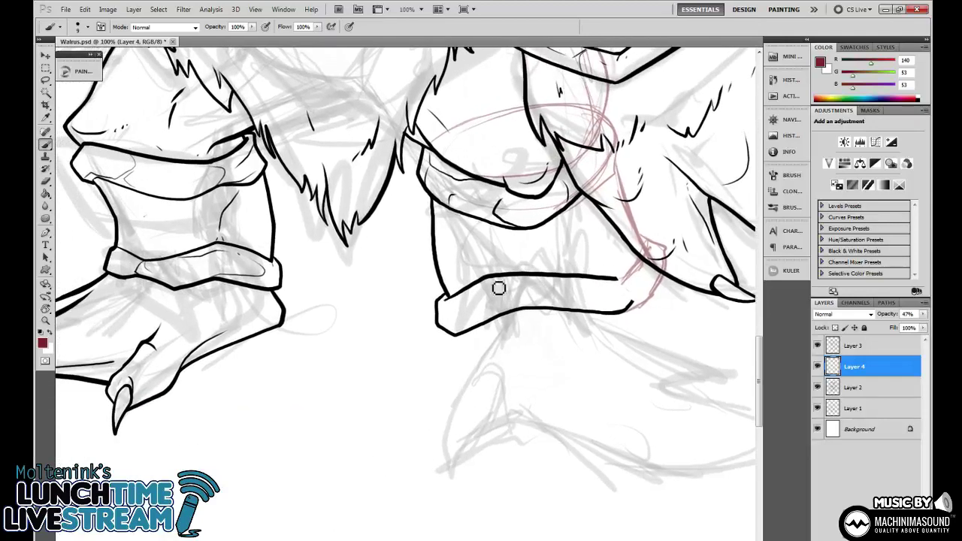
drag(452, 299, 445, 221)
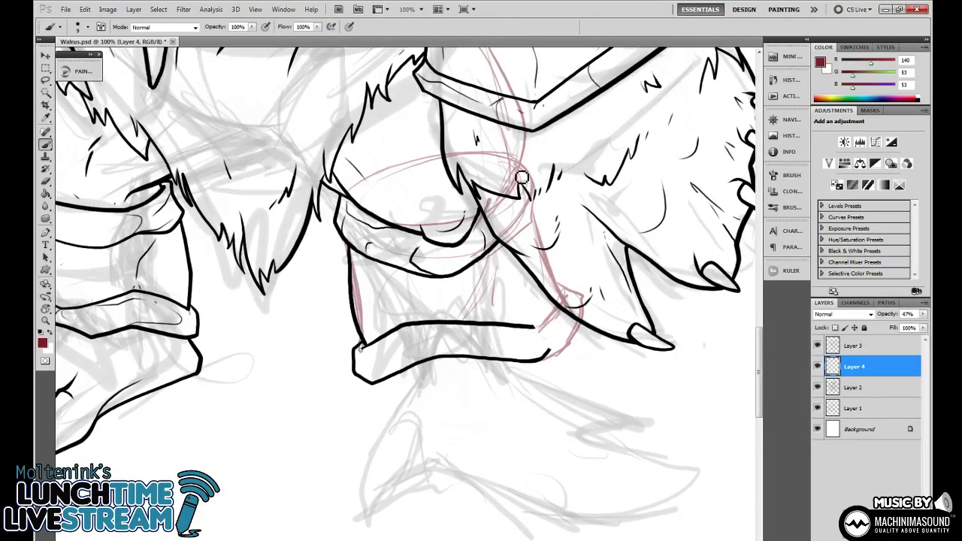
Strengthen the red thigh guide running through the forearm armour down to the knee.
drag(522, 179, 492, 279)
key(ctrl+minus)
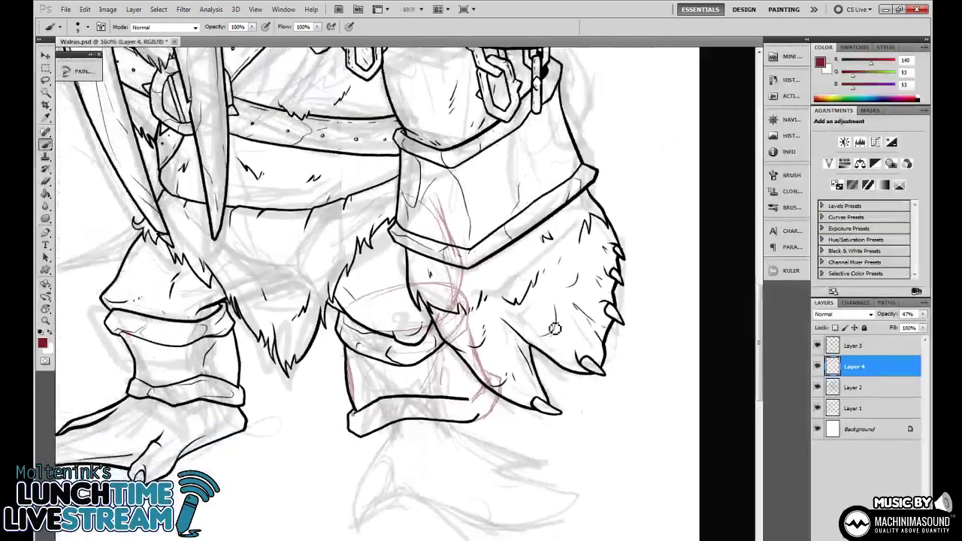
drag(547, 312, 624, 296)
drag(532, 172, 496, 302)
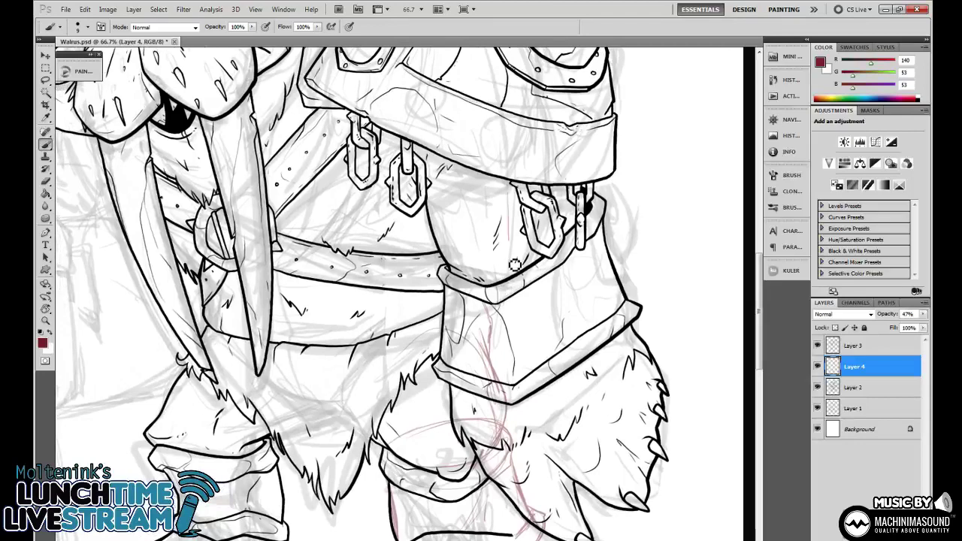
drag(544, 421, 545, 293)
key(ctrl+minus)
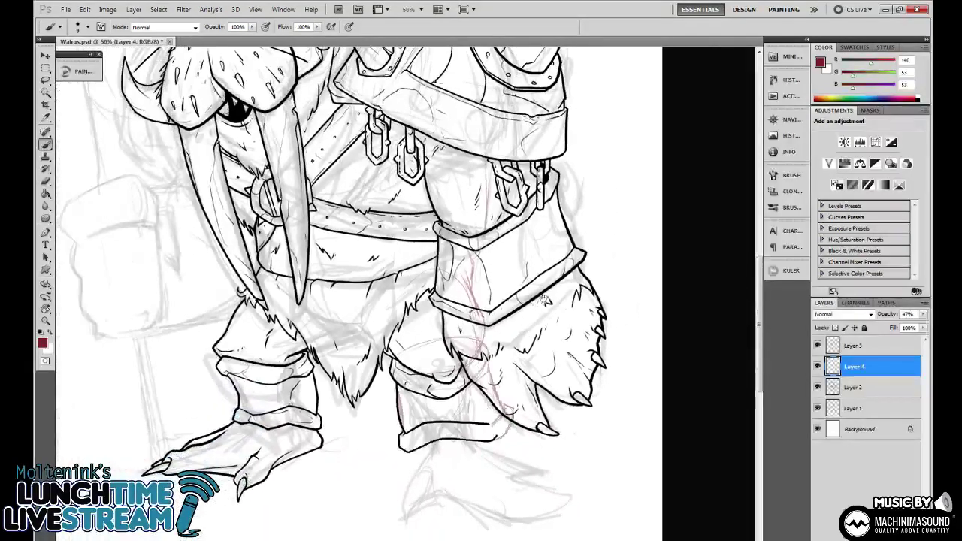
drag(506, 333, 564, 264)
drag(560, 364, 539, 365)
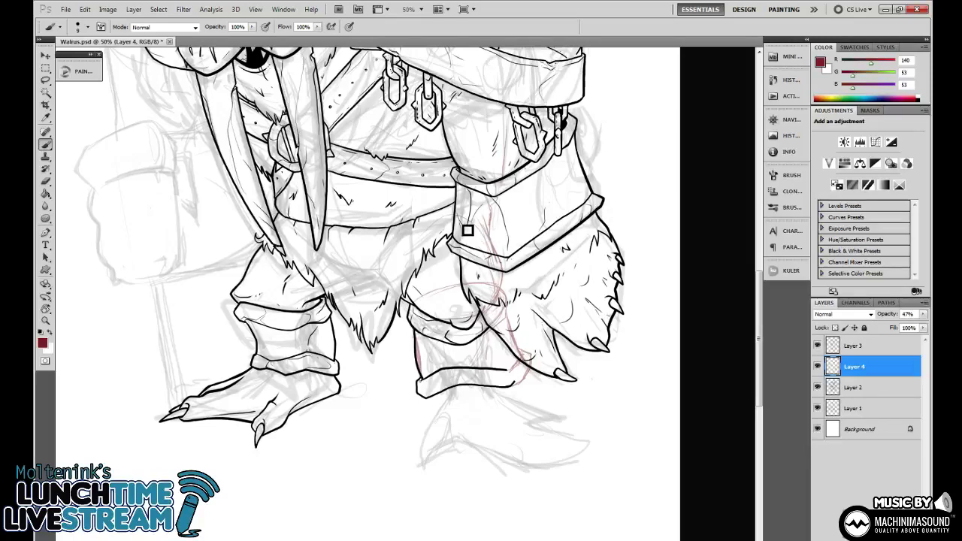
mouse_move(497, 216)
mouse_down()
mouse_move(485, 310)
mouse_move(490, 401)
mouse_up()
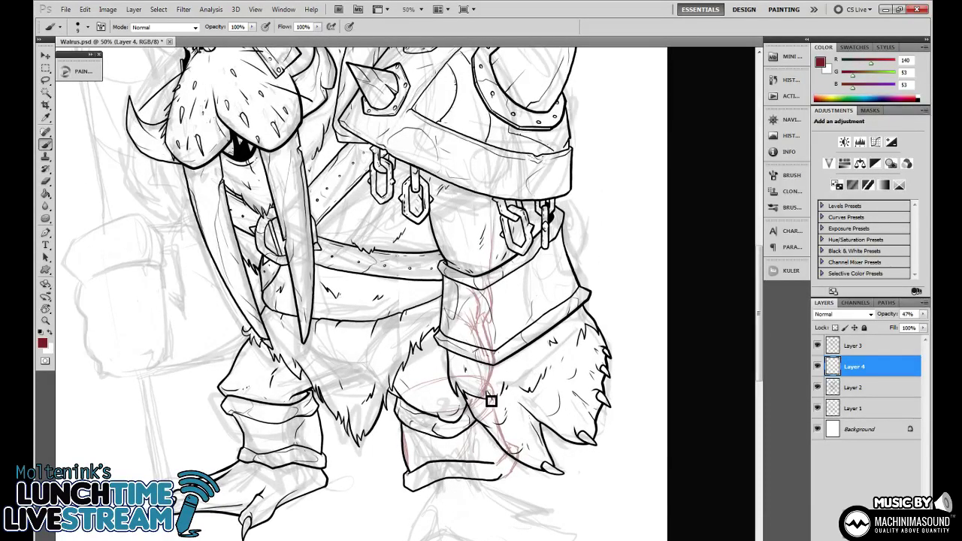
Strengthen the red shin guide from the knee through the clawed hand to the ankle.
mouse_move(506, 318)
mouse_down()
mouse_move(490, 250)
mouse_move(497, 258)
mouse_up()
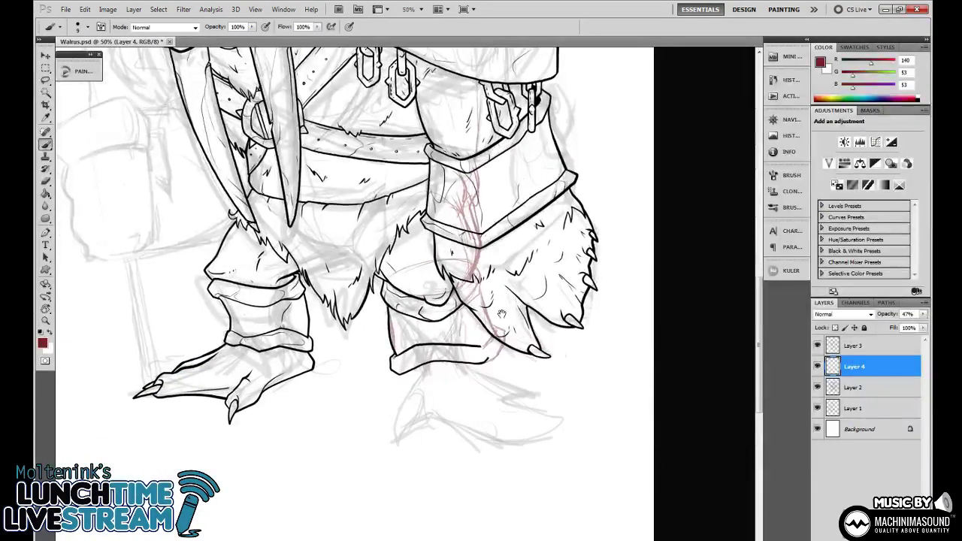
drag(511, 318, 506, 333)
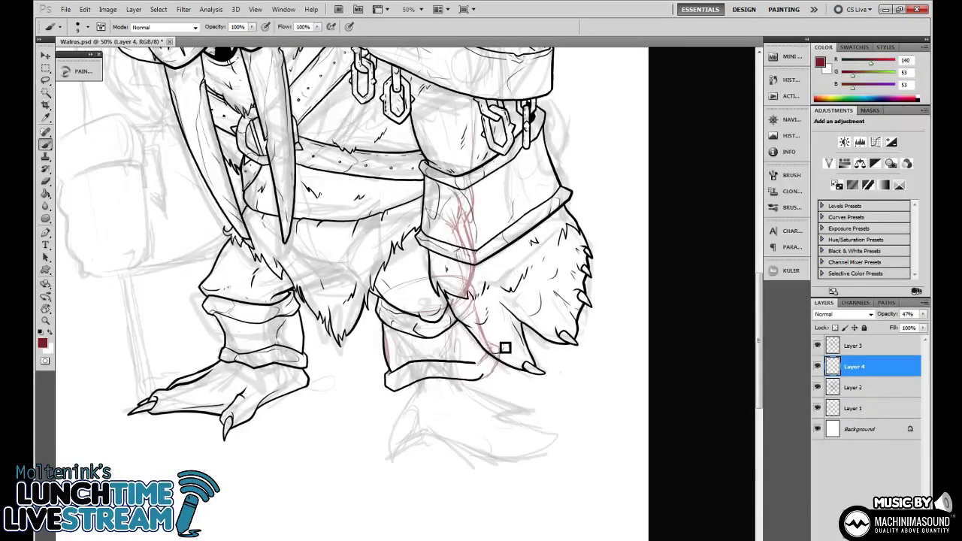
drag(521, 321, 490, 323)
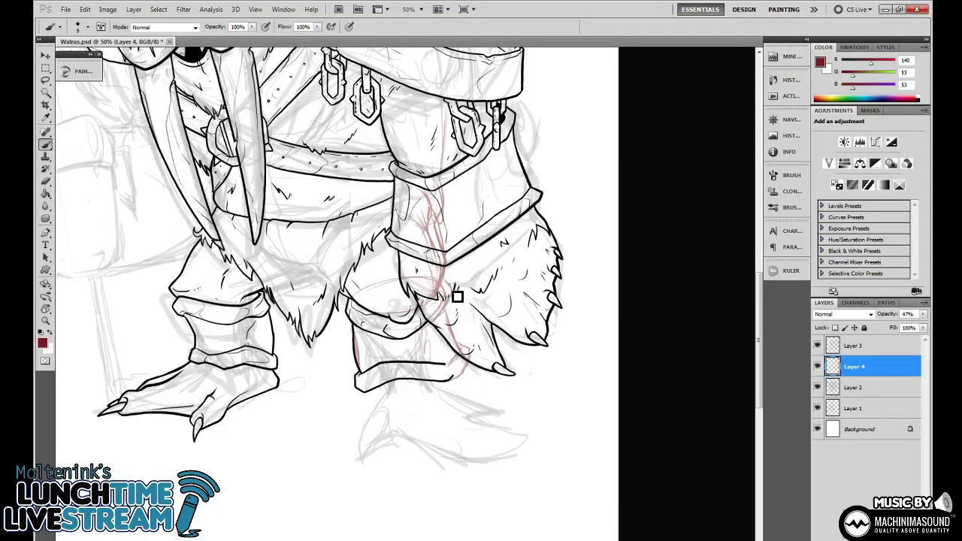
mouse_move(456, 303)
mouse_down()
mouse_move(470, 353)
mouse_move(463, 375)
mouse_up()
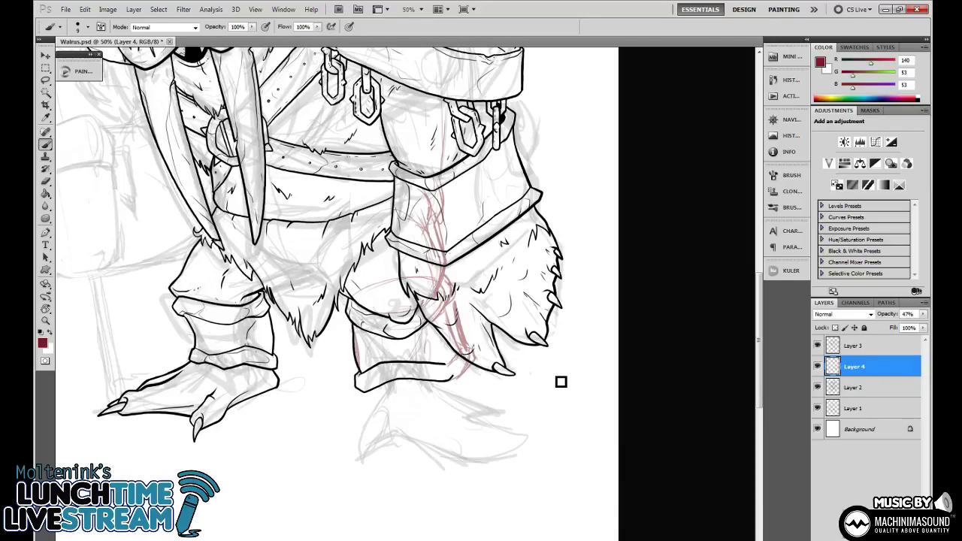
Rotate the canvas to about -44° and sketch red guide strokes along the boot's ankle band.
key(r)
drag(621, 411, 448, 349)
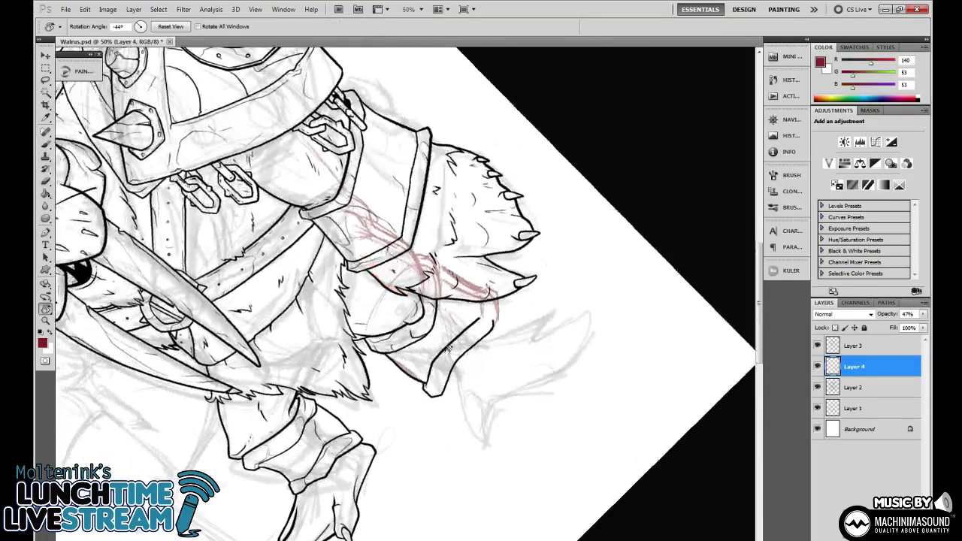
key(b)
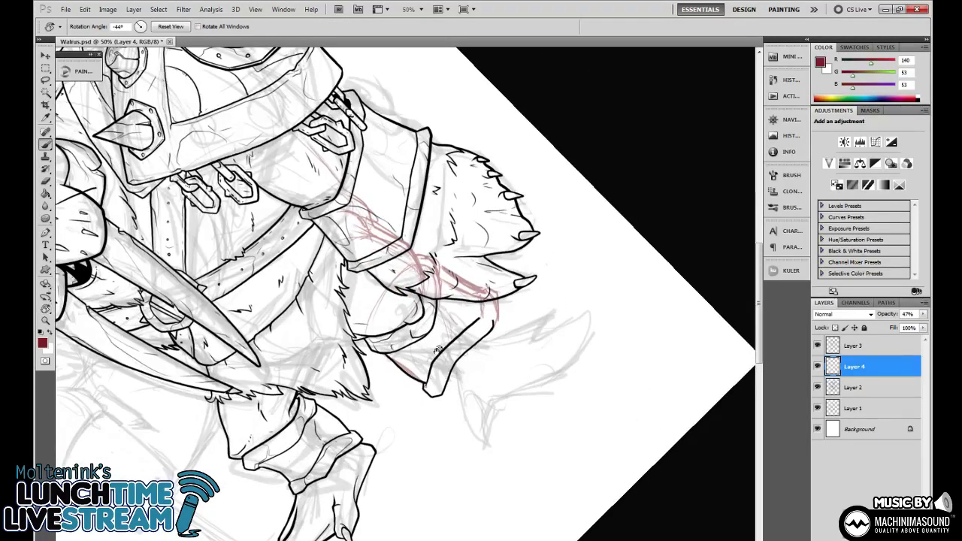
drag(490, 311, 435, 393)
drag(488, 309, 439, 390)
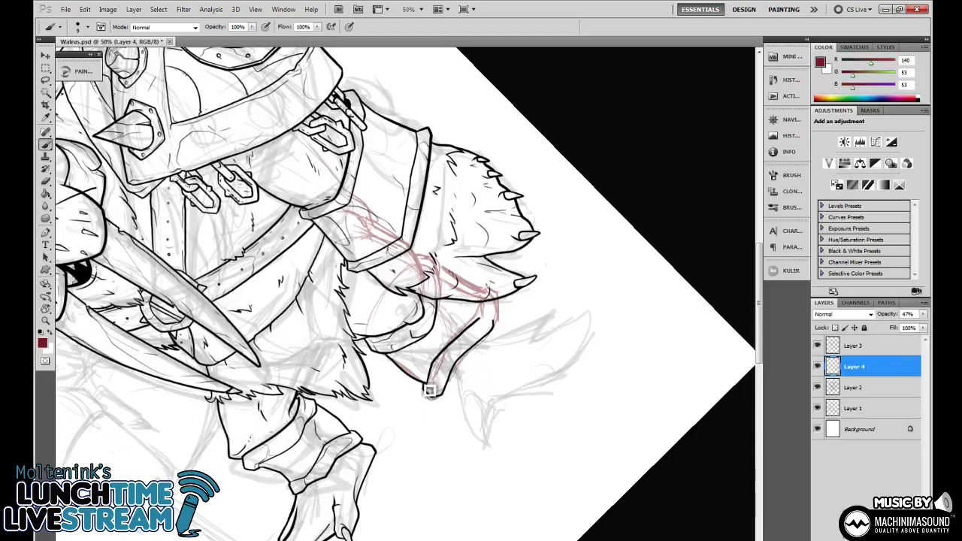
Sketch red guides for the second foot below the ankle band, including its first toe, second toe, third toe and claws.
drag(553, 300, 543, 251)
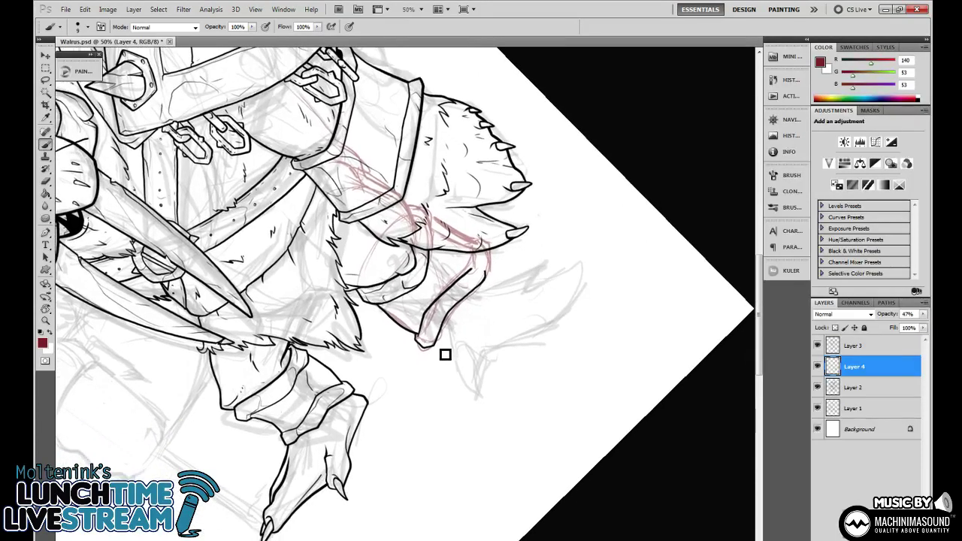
drag(439, 342, 454, 373)
drag(488, 281, 533, 250)
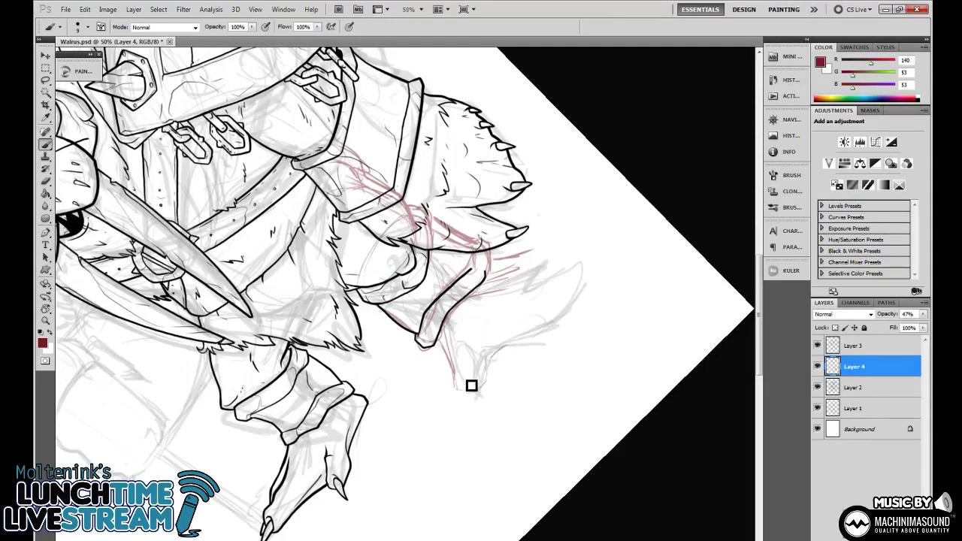
mouse_move(482, 391)
mouse_down()
mouse_move(477, 381)
mouse_move(485, 397)
mouse_up()
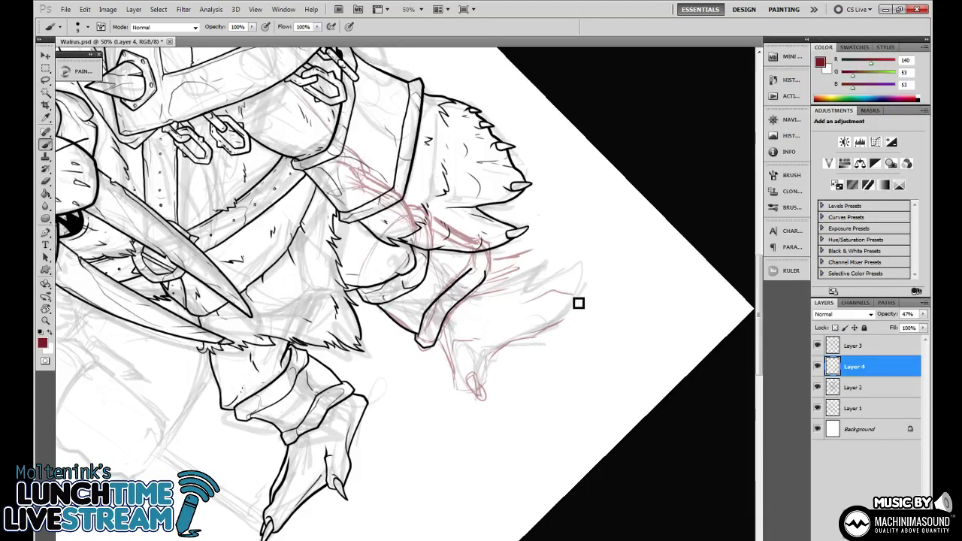
mouse_move(567, 301)
mouse_down()
mouse_move(589, 305)
mouse_move(566, 303)
mouse_up()
drag(490, 271, 604, 252)
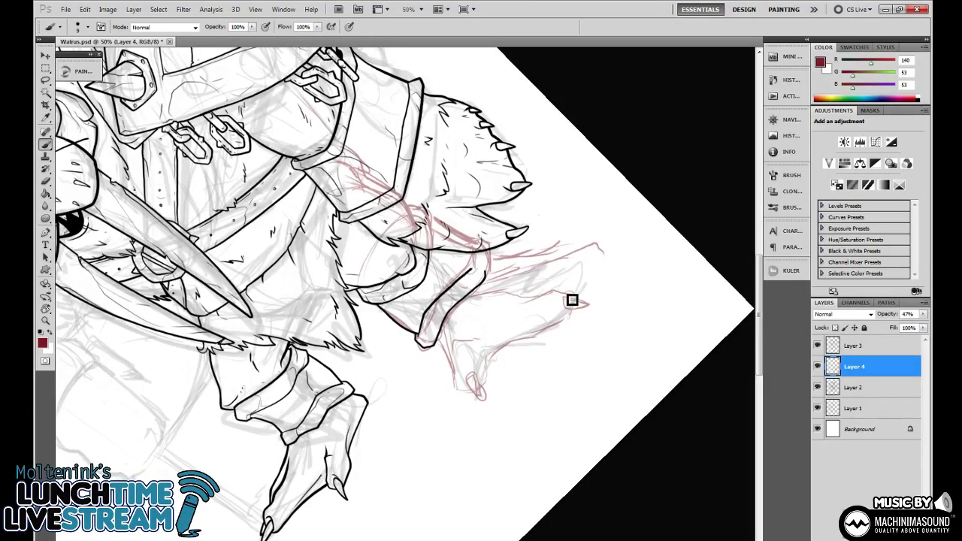
drag(572, 300, 588, 302)
Reset the canvas rotation to 0° and examine the red leg and foot construction against the other inked leg.
key(r)
drag(649, 223, 577, 228)
key(ctrl+minus)
key(ctrl+minus)
key(ctrl+plus)
drag(622, 286, 625, 299)
key(ctrl+plus)
drag(632, 360, 608, 320)
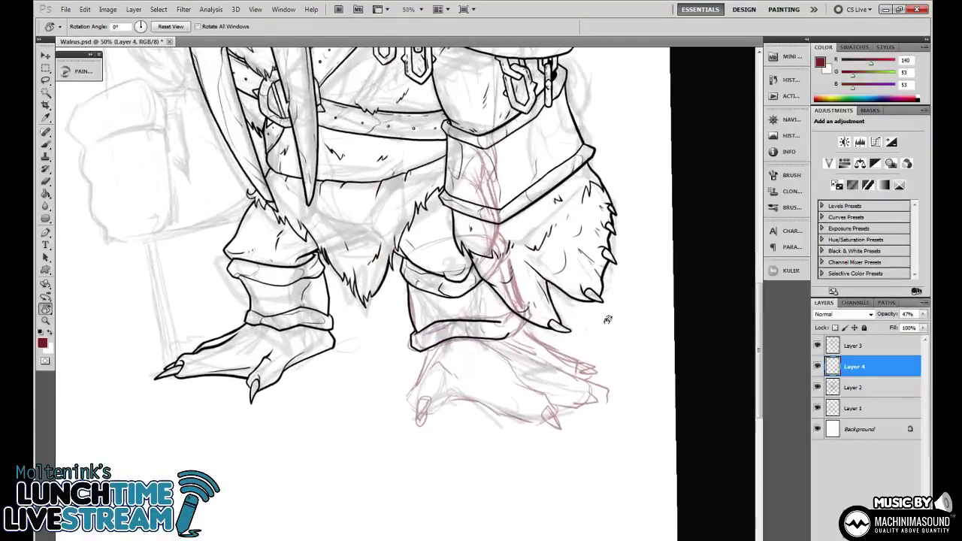
key(b)
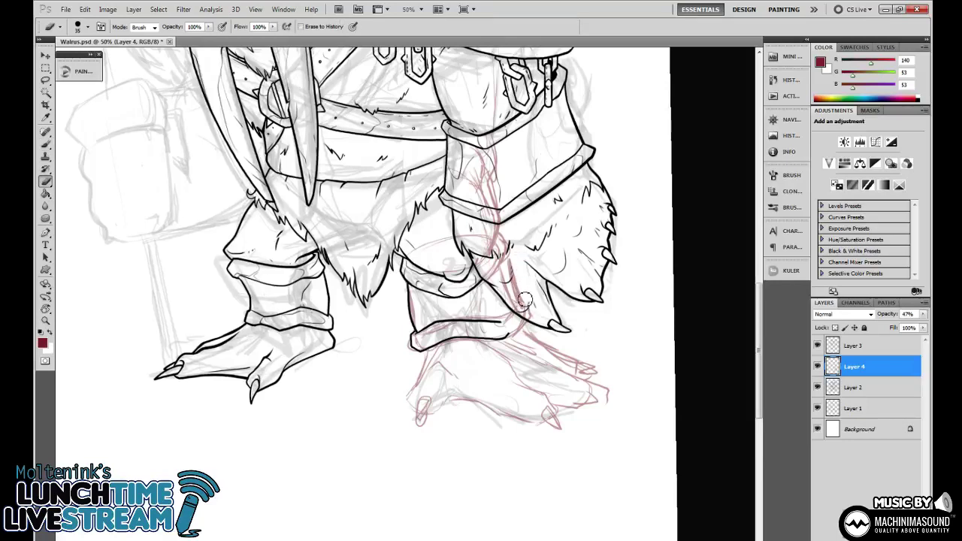
key(e)
key(b)
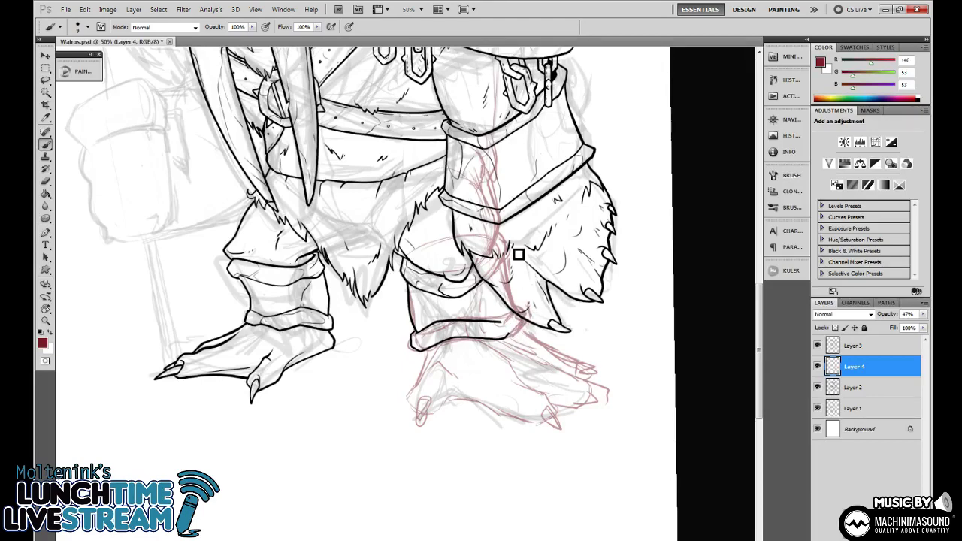
scroll(518, 254, up, 1)
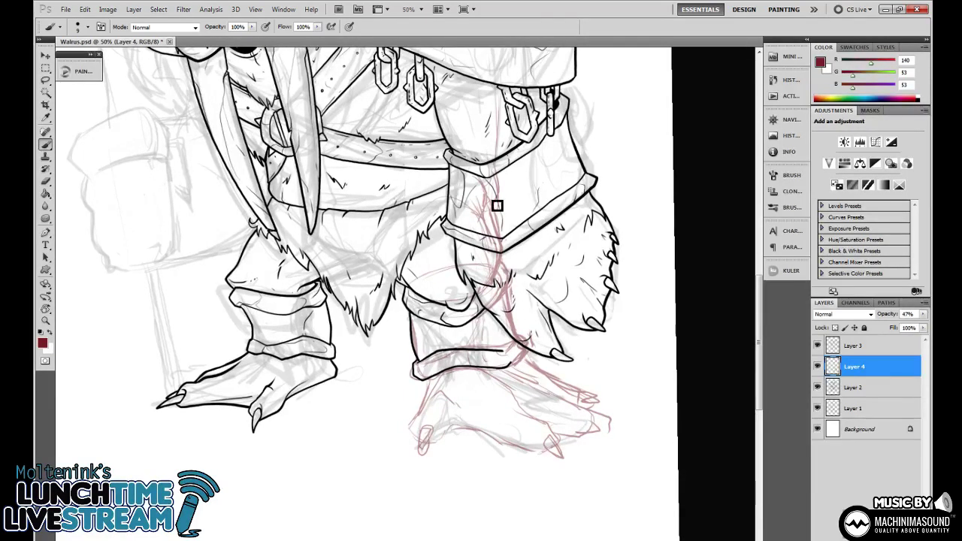
drag(517, 256, 534, 277)
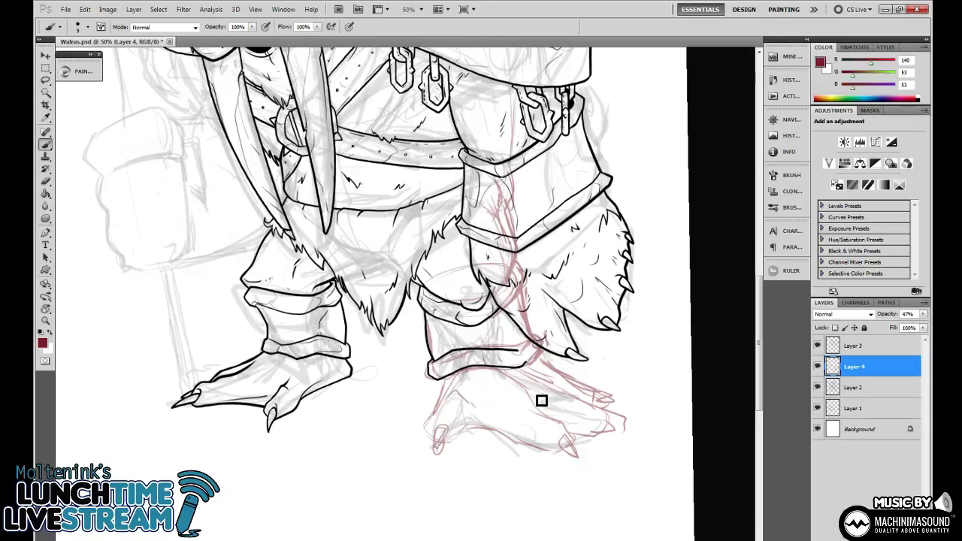
drag(602, 287, 579, 261)
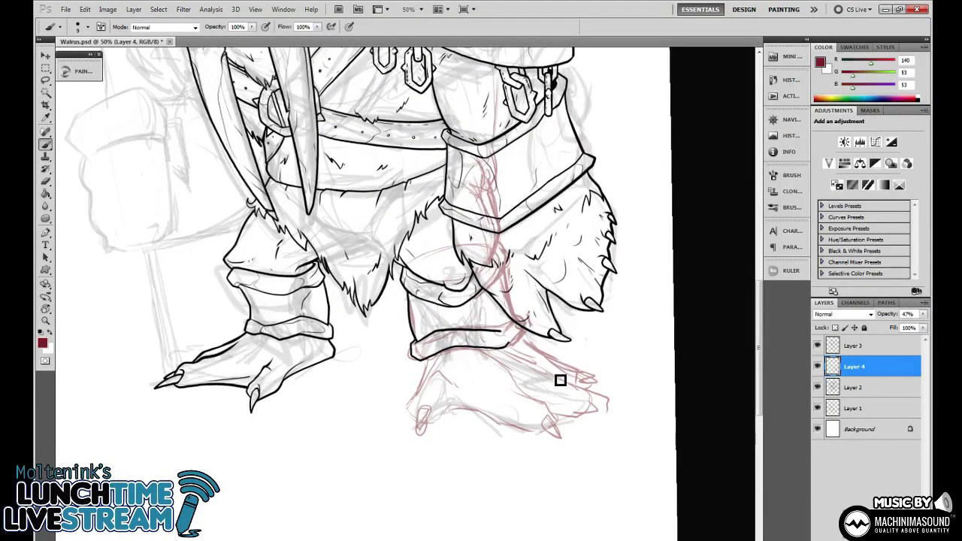
On Layer 3, erase the stray inked line at the far end of the second leg's ankle band.
click(855, 348)
key(e)
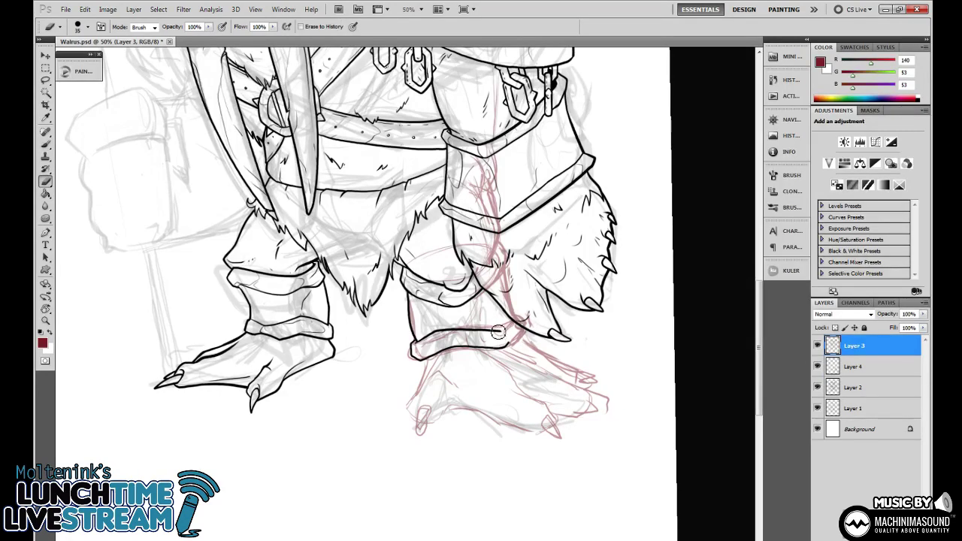
drag(532, 349, 503, 343)
key(ctrl+plus)
key(ctrl+plus)
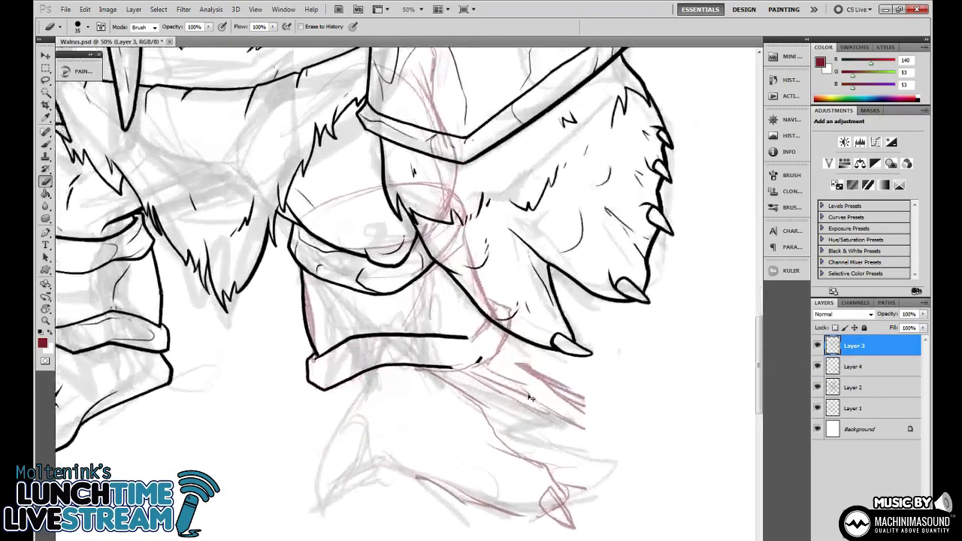
mouse_move(586, 385)
mouse_down()
mouse_move(531, 358)
mouse_move(544, 396)
mouse_up()
Sample black from the line art and ink both edges of the ankle band up to the clawed hand.
key(b)
key(b)
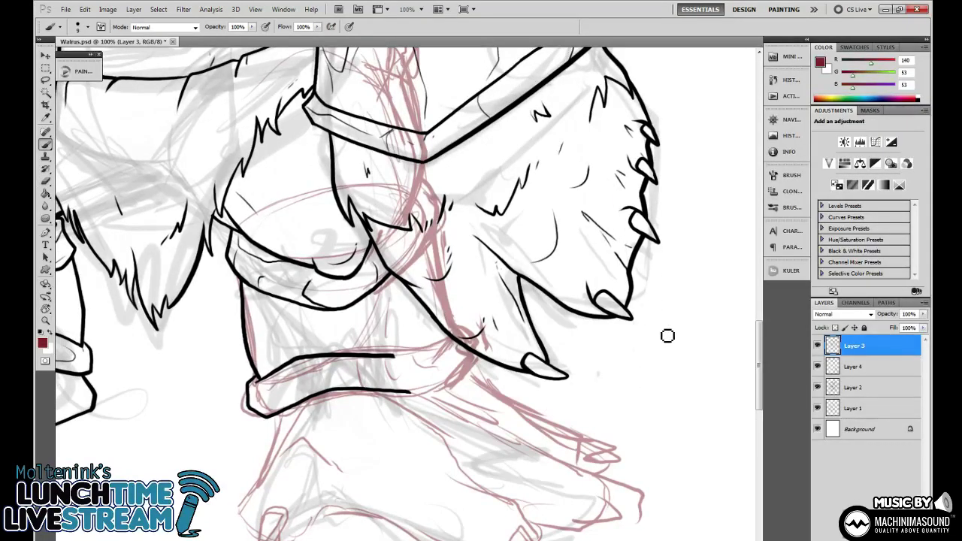
alt+click(532, 324)
key(r)
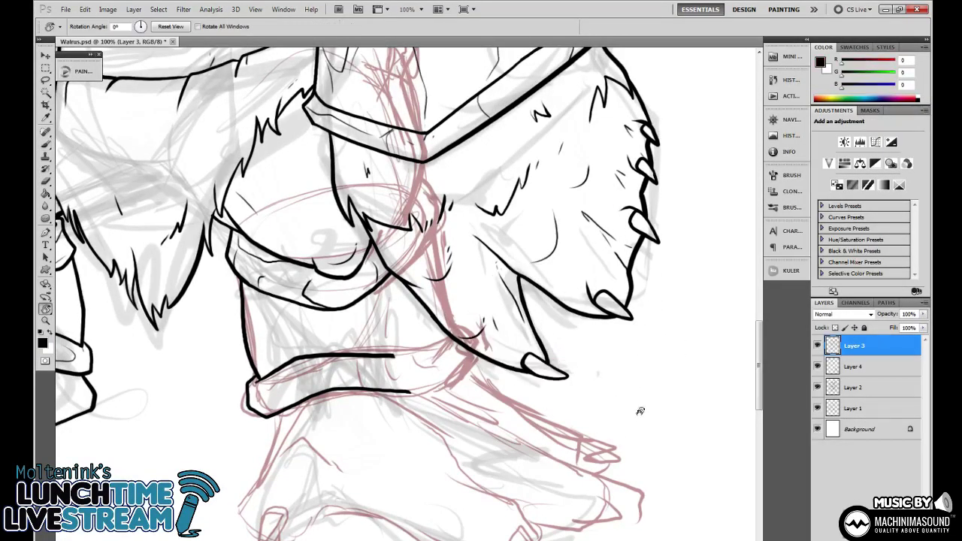
drag(639, 410, 606, 251)
key(ctrl+plus)
mouse_move(536, 437)
mouse_down()
mouse_move(499, 347)
mouse_move(555, 225)
mouse_up()
key(b)
drag(587, 262, 575, 210)
mouse_move(531, 331)
mouse_down()
mouse_move(575, 286)
mouse_move(604, 225)
mouse_move(608, 160)
mouse_up()
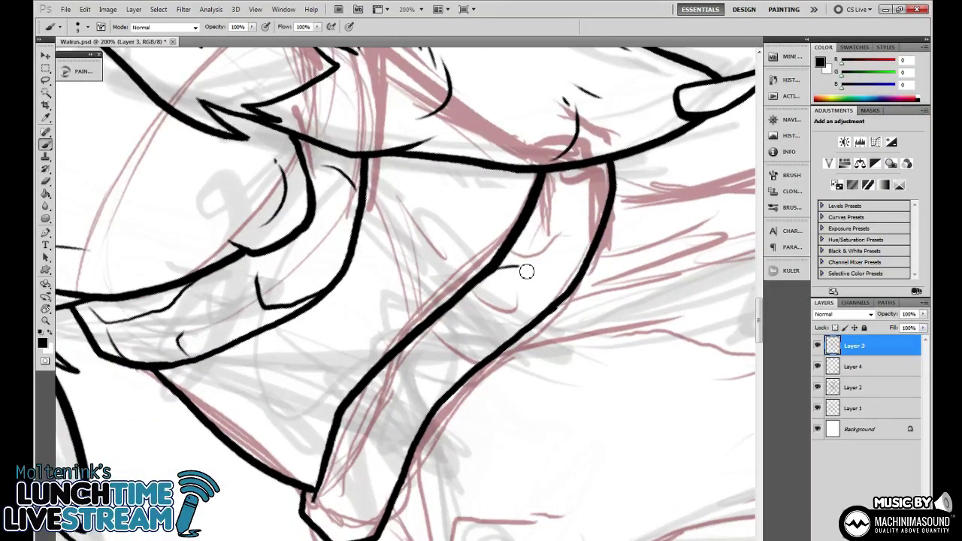
Add thin curved detail lines inside the ankle band along its length.
drag(527, 271, 513, 336)
mouse_move(351, 421)
mouse_down()
mouse_move(428, 295)
mouse_move(508, 284)
mouse_move(461, 351)
mouse_move(521, 291)
mouse_up()
drag(561, 196, 571, 179)
drag(582, 193, 528, 292)
drag(542, 258, 572, 226)
mouse_move(526, 338)
mouse_down()
mouse_move(589, 198)
mouse_move(582, 201)
mouse_up()
drag(383, 322, 376, 423)
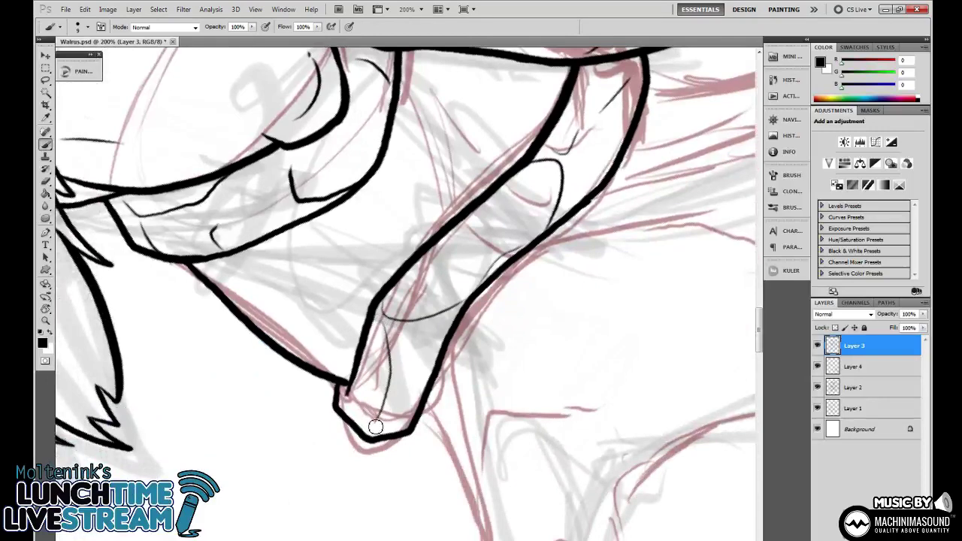
Ink the first toe's claw over the red guide and add a short skin line beside it.
mouse_move(528, 353)
mouse_down()
mouse_move(489, 282)
mouse_move(528, 203)
mouse_up()
drag(541, 285, 475, 210)
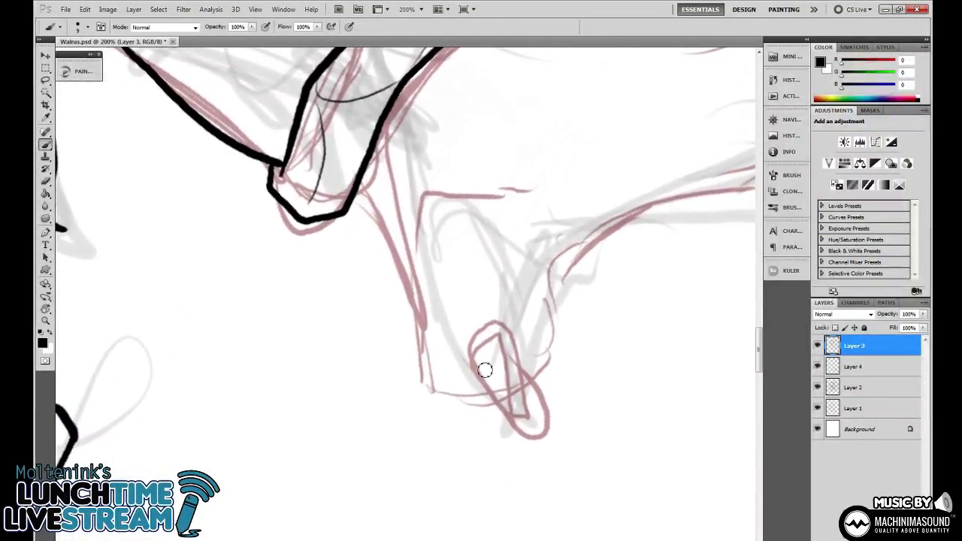
mouse_move(467, 359)
mouse_down()
mouse_move(503, 408)
mouse_move(548, 436)
mouse_move(514, 418)
mouse_move(467, 360)
mouse_move(502, 328)
mouse_move(524, 356)
mouse_move(549, 433)
mouse_up()
drag(461, 318, 472, 358)
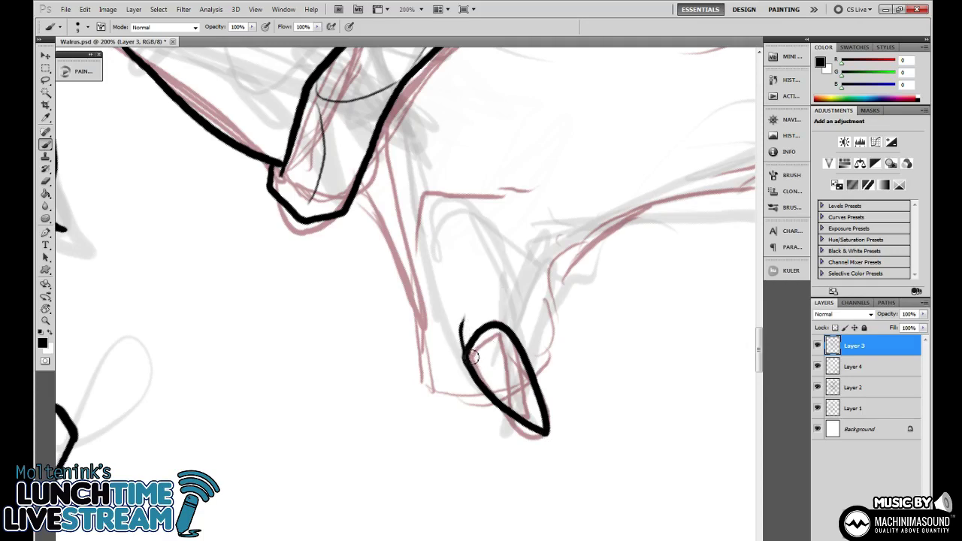
key(ctrl+z)
drag(463, 323, 466, 356)
Ink the first toe's outline around its claw, add a short crease, and connect the foot's edge to the ankle band.
mouse_move(405, 219)
mouse_down()
mouse_move(423, 341)
mouse_move(464, 398)
mouse_move(503, 387)
mouse_move(429, 344)
mouse_move(409, 204)
mouse_move(445, 185)
mouse_up()
key(ctrl+z)
mouse_move(424, 322)
mouse_down()
mouse_move(448, 389)
mouse_move(501, 409)
mouse_move(573, 335)
mouse_move(585, 252)
mouse_move(601, 218)
mouse_up()
drag(553, 286, 570, 195)
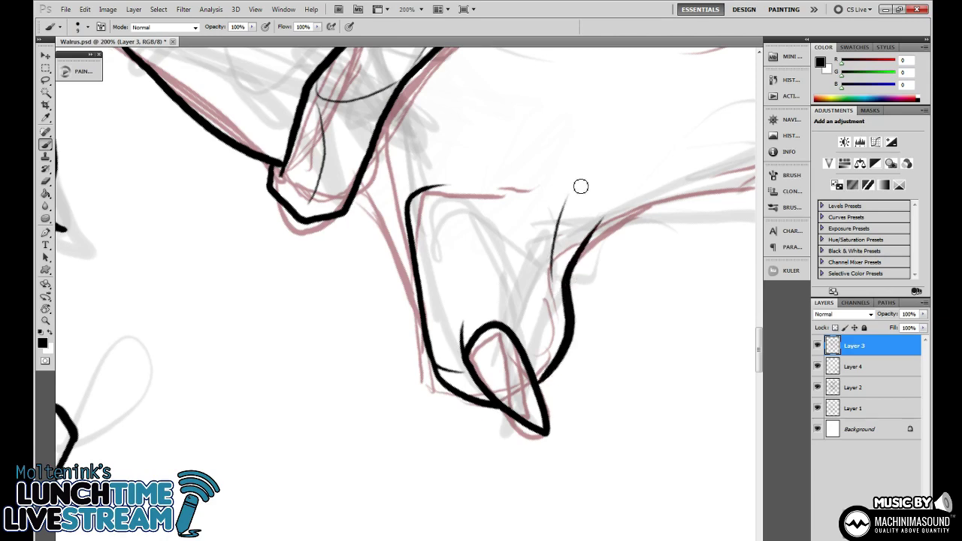
key(ctrl+z)
drag(554, 277, 555, 232)
mouse_move(422, 305)
mouse_down()
mouse_move(405, 253)
mouse_move(356, 187)
mouse_up()
Rotate the canvas and ink the upper knuckle edge of the second toe with a short crease beneath it.
scroll(482, 300, up, 3)
drag(614, 227, 496, 306)
key(r)
drag(663, 293, 604, 425)
drag(597, 414, 526, 319)
key(b)
mouse_move(379, 118)
mouse_down()
mouse_move(467, 161)
mouse_move(502, 201)
mouse_move(457, 204)
mouse_up()
drag(516, 227, 467, 264)
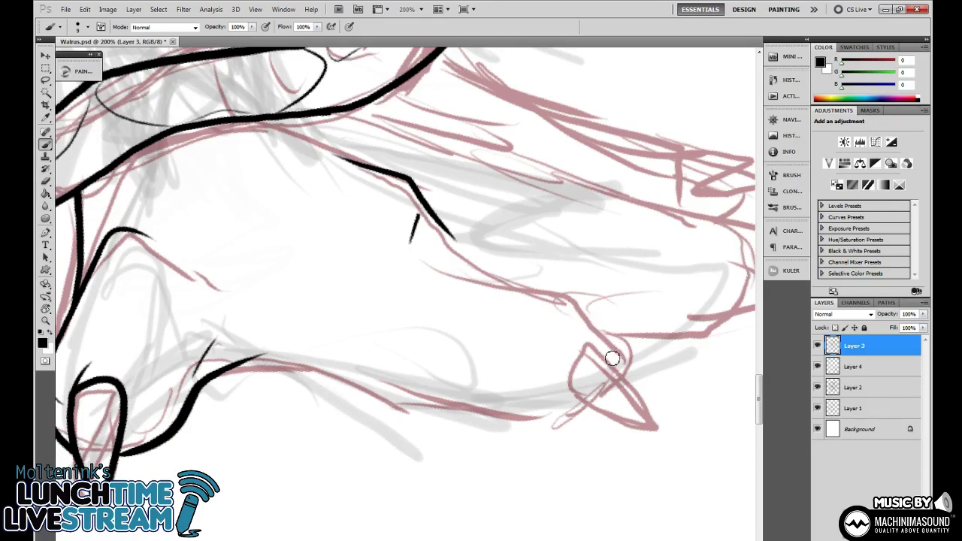
Rotate the canvas to -6° and examine the partly inked foot's proportions against the other foot.
key(r)
mouse_move(611, 359)
mouse_down()
mouse_move(627, 309)
mouse_move(614, 186)
mouse_up()
key(space)
drag(639, 227, 590, 282)
key(g)
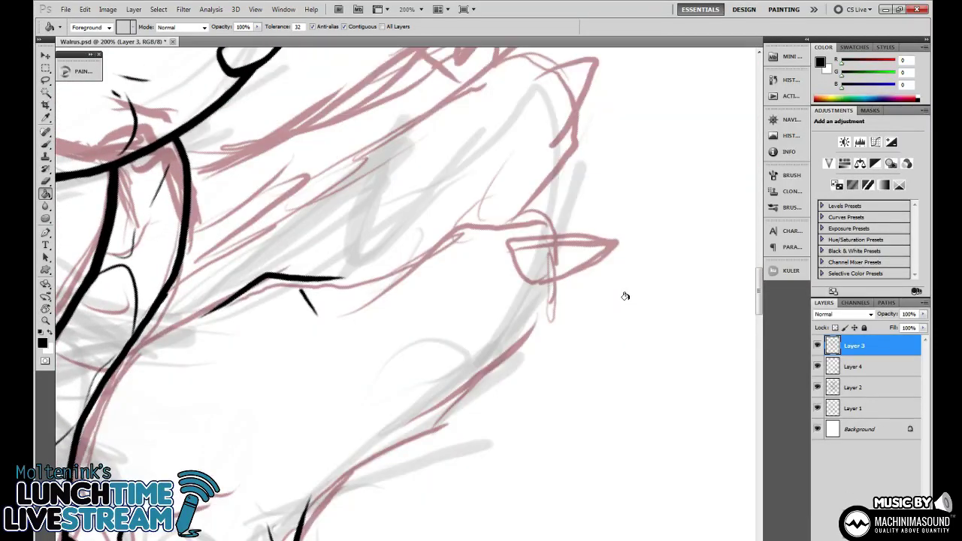
key(ctrl+minus)
key(ctrl+minus)
key(r)
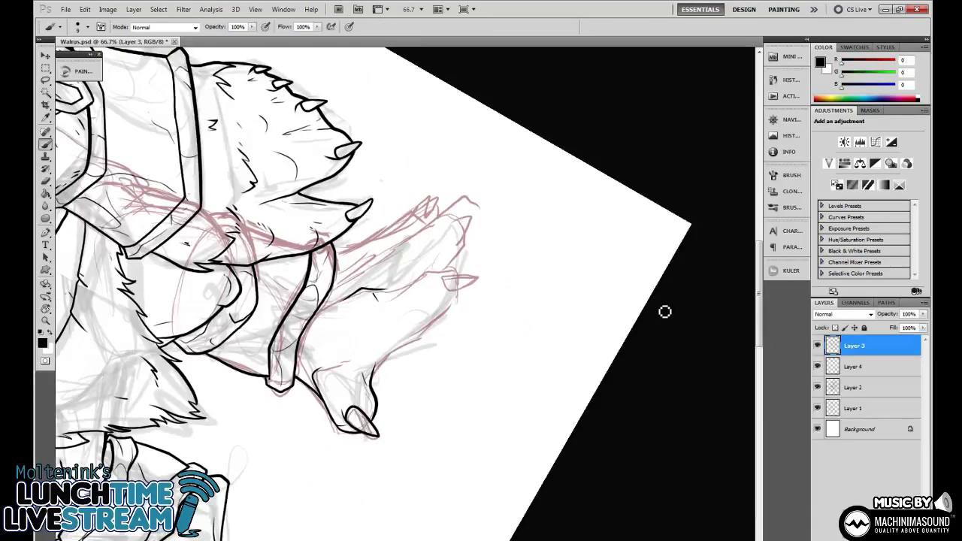
mouse_move(679, 294)
mouse_down()
mouse_move(524, 464)
mouse_move(696, 389)
mouse_move(713, 404)
mouse_move(674, 402)
mouse_move(700, 384)
mouse_up()
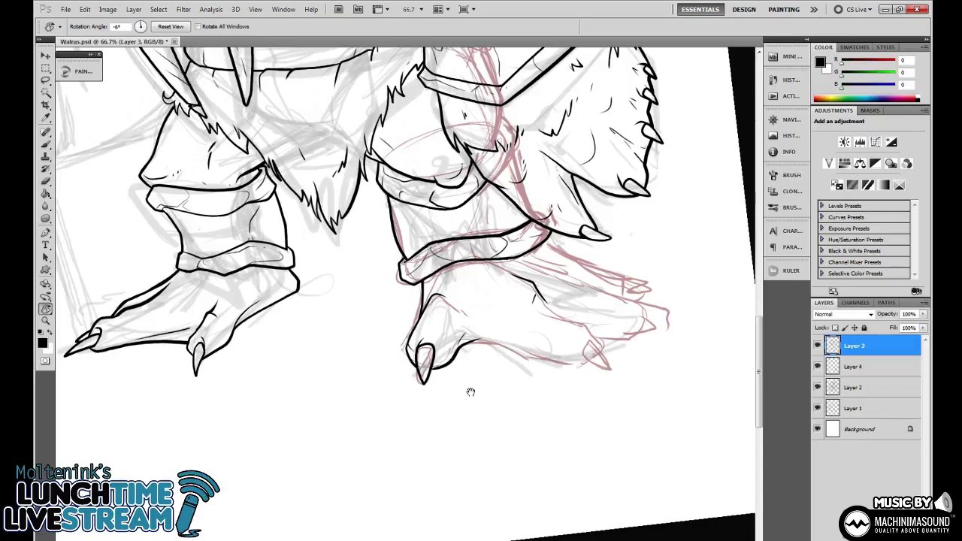
mouse_move(482, 399)
mouse_down()
mouse_move(610, 414)
mouse_move(571, 327)
mouse_up()
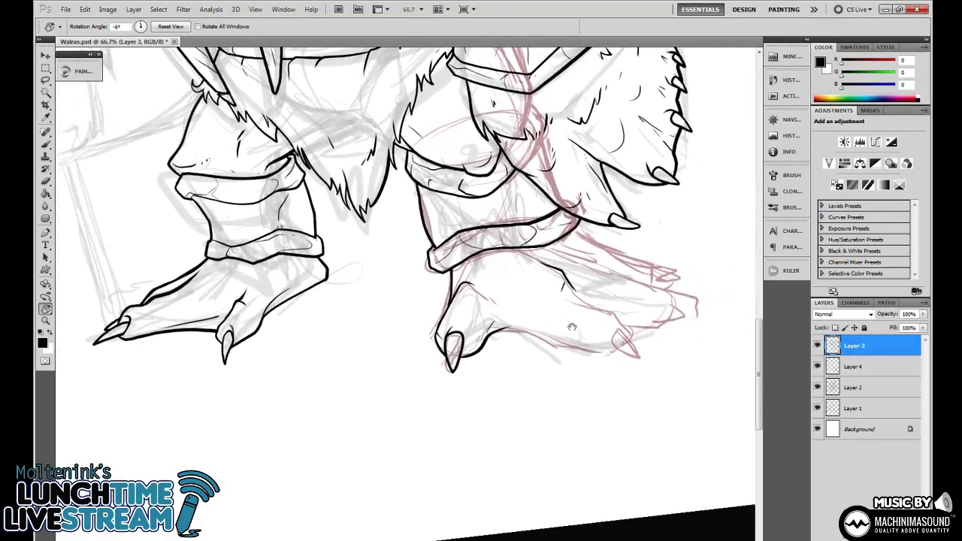
drag(414, 339, 419, 408)
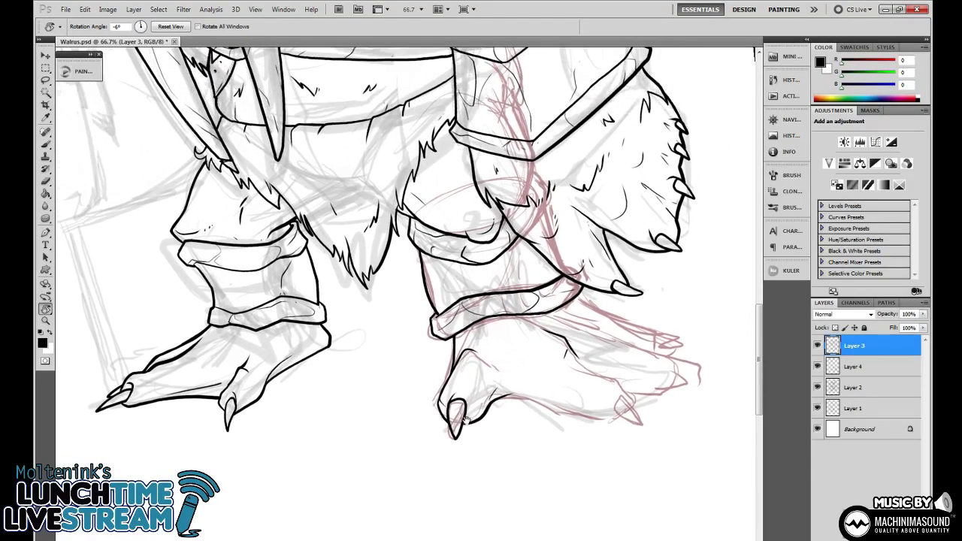
drag(634, 403, 583, 338)
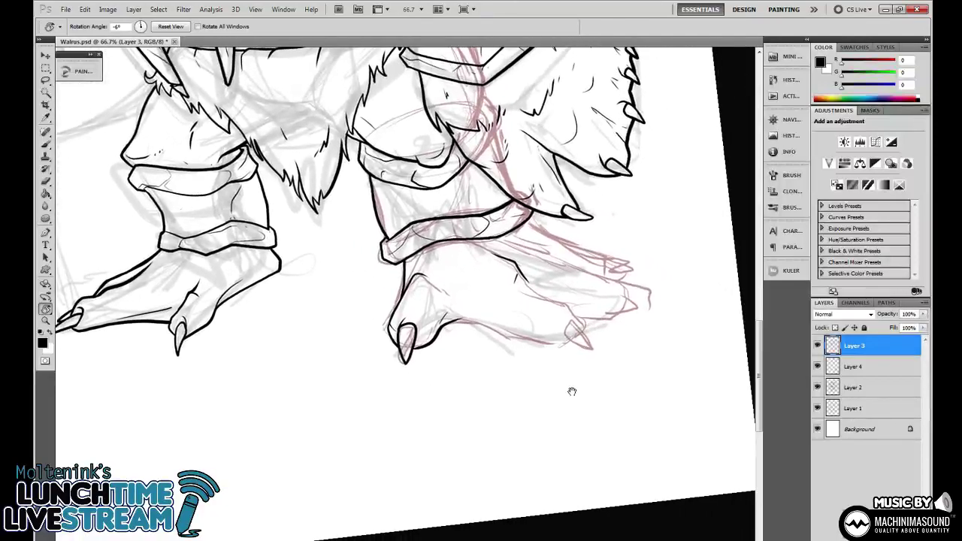
key(ctrl+minus)
key(ctrl+minus)
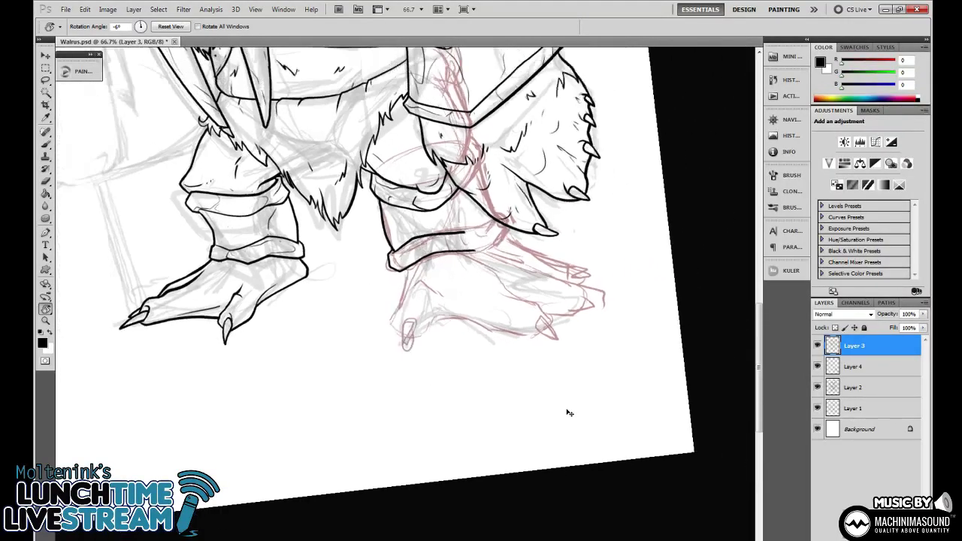
Lasso the inked first toe and its claw, adjust them slightly with Free Transform, and clear the selection.
key(ctrl+plus)
key(ctrl+plus)
key(ctrl+plus)
key(l)
mouse_move(490, 373)
mouse_down()
mouse_move(438, 249)
mouse_move(409, 250)
mouse_move(364, 391)
mouse_move(386, 420)
mouse_up()
key(ctrl+r)
key(ctrl+t)
drag(507, 332, 500, 336)
key(Return)
key(ctrl+d)
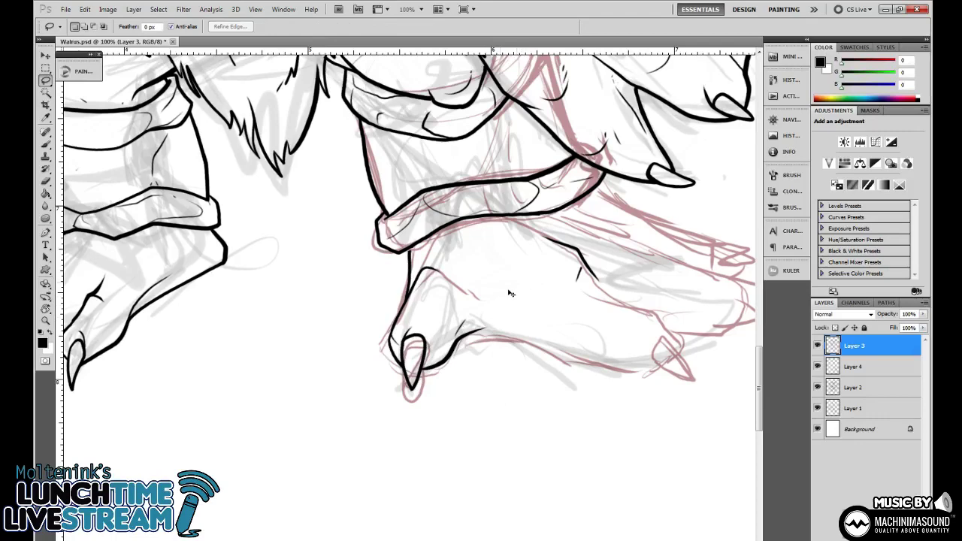
Rotate the canvas and ink the second toe's upper edge, its pointed claw and its rounded tip.
key(b)
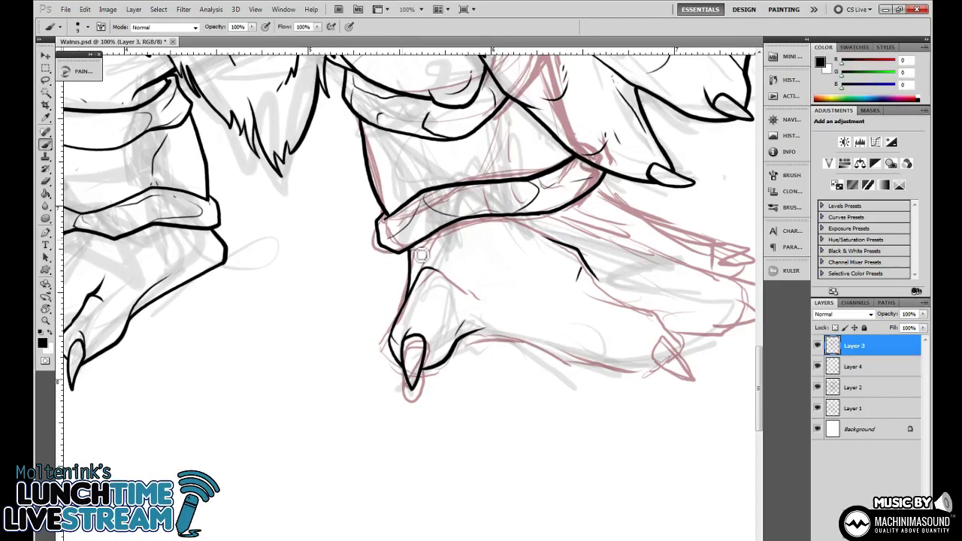
drag(559, 334, 511, 335)
key(r)
mouse_move(620, 402)
mouse_down()
mouse_move(612, 330)
mouse_move(580, 239)
mouse_up()
key(b)
mouse_move(460, 231)
mouse_down()
mouse_move(548, 203)
mouse_move(616, 207)
mouse_move(558, 223)
mouse_move(554, 209)
mouse_move(588, 205)
mouse_move(570, 261)
mouse_move(511, 295)
mouse_up()
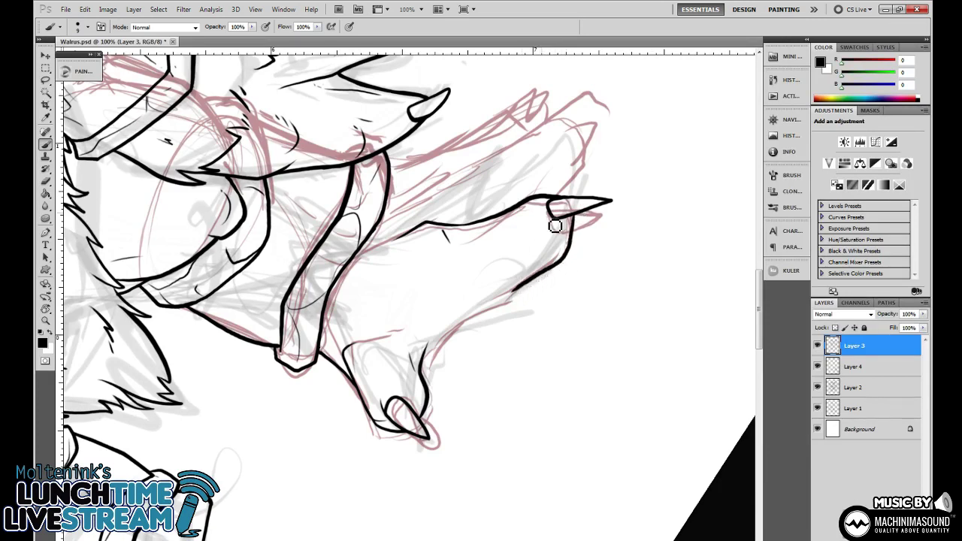
Ink the sole edge joining the first and second toes, and add a crease behind the second toe's claw.
mouse_move(539, 215)
mouse_down()
mouse_move(581, 204)
mouse_move(561, 216)
mouse_up()
key(ctrl+z)
drag(429, 358, 539, 280)
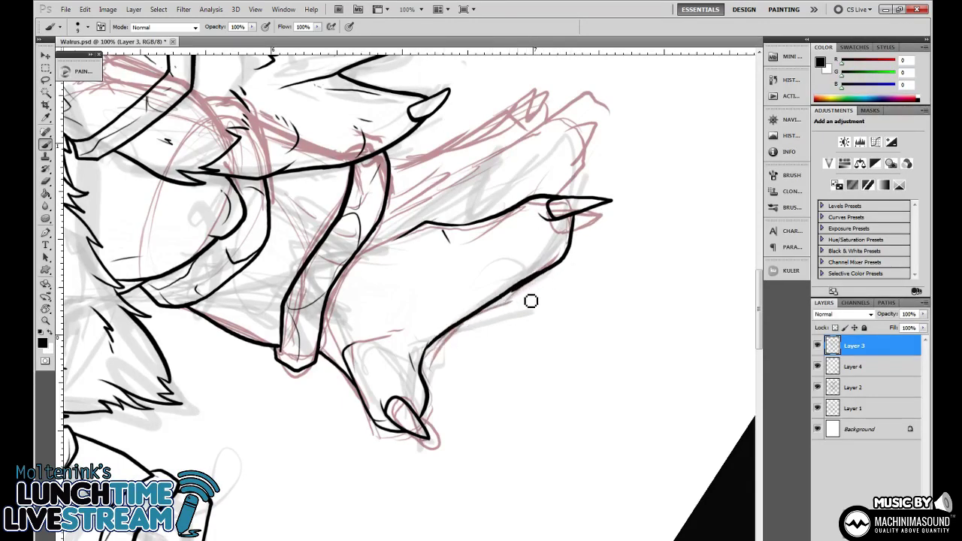
key(e)
key(b)
drag(504, 216, 479, 245)
Ink the third toe's upper edge and rounded tip, bringing the outline down to meet the second toe's claw.
drag(541, 295, 505, 369)
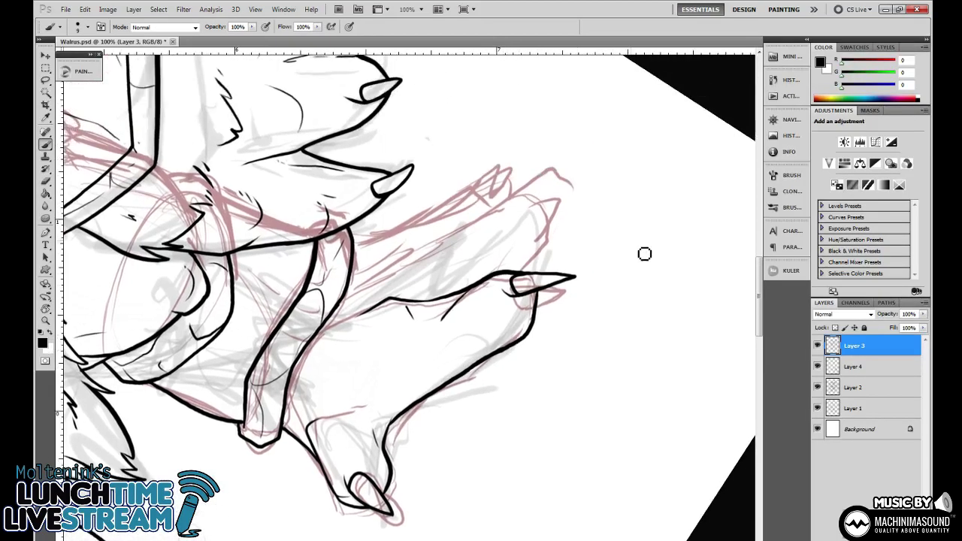
key(r)
mouse_move(642, 269)
mouse_down()
mouse_move(474, 457)
mouse_move(431, 445)
mouse_up()
key(b)
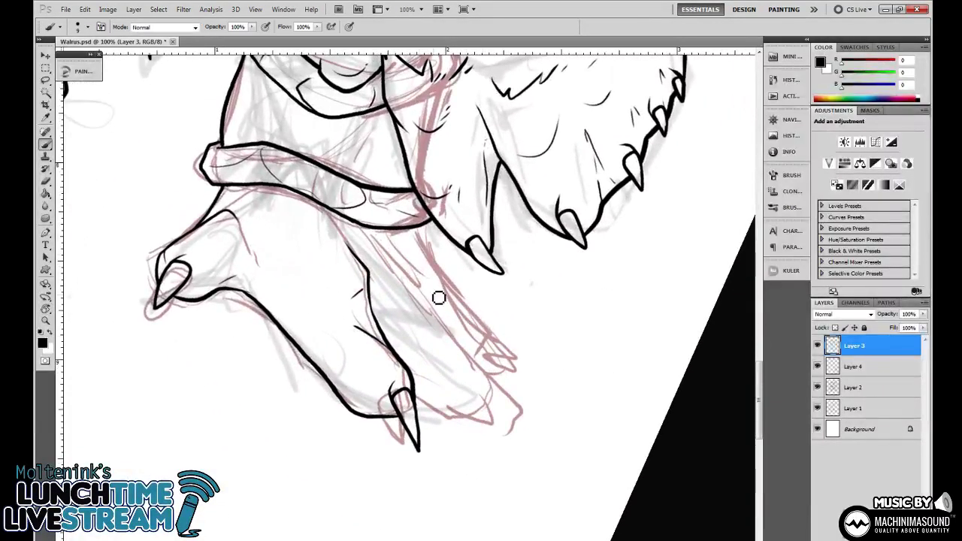
mouse_move(395, 253)
mouse_down()
mouse_move(486, 369)
mouse_move(494, 397)
mouse_up()
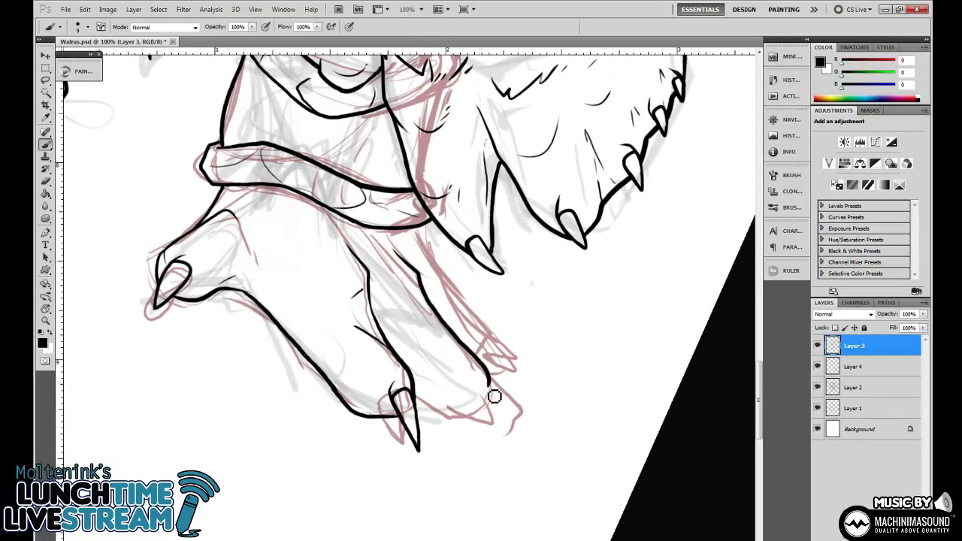
key(r)
mouse_move(559, 461)
mouse_down()
mouse_move(593, 227)
mouse_move(580, 215)
mouse_up()
key(b)
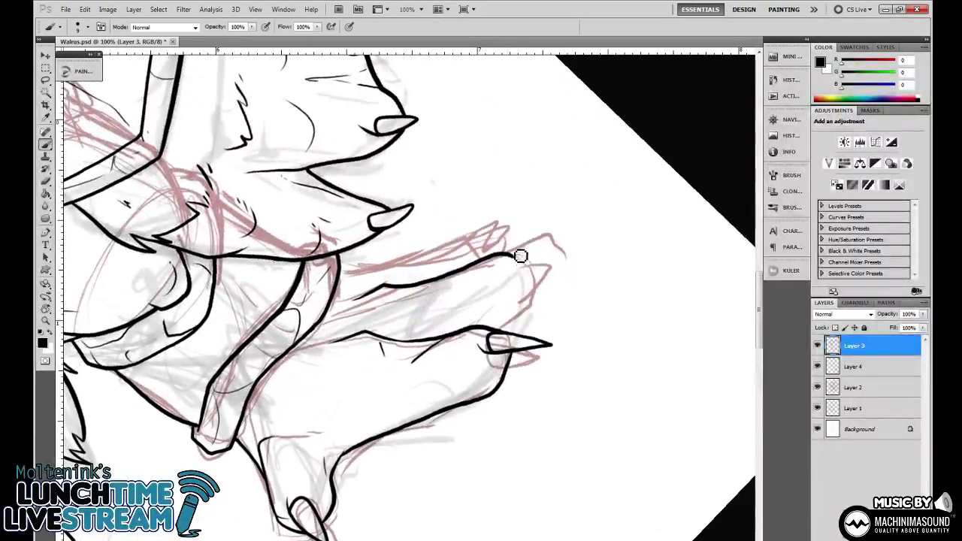
mouse_move(518, 254)
mouse_down()
mouse_move(532, 291)
mouse_move(512, 335)
mouse_up()
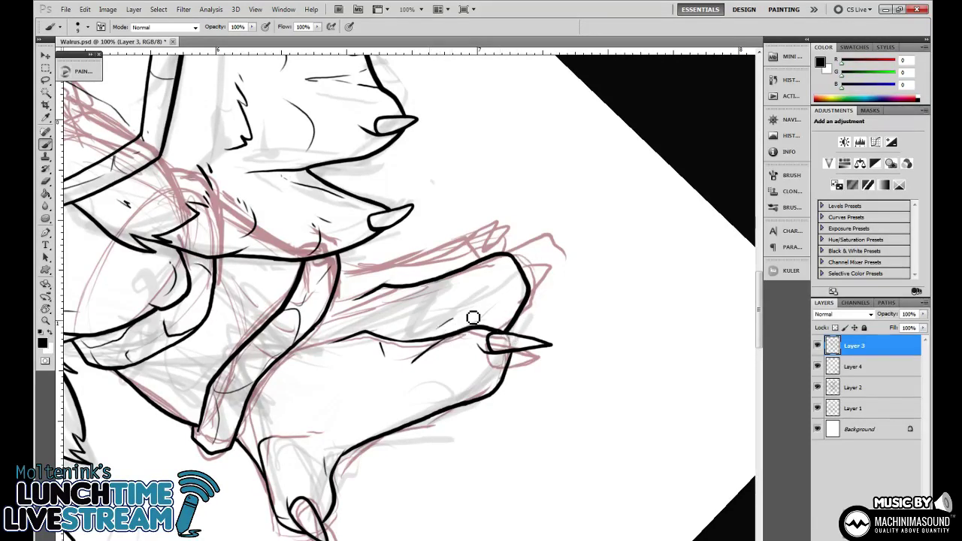
Ink the third toe's pointed claw and the narrow overlapping toes behind it with their small claws.
mouse_move(513, 258)
mouse_down()
mouse_move(552, 254)
mouse_move(530, 263)
mouse_move(587, 333)
mouse_move(586, 194)
mouse_up()
key(r)
key(b)
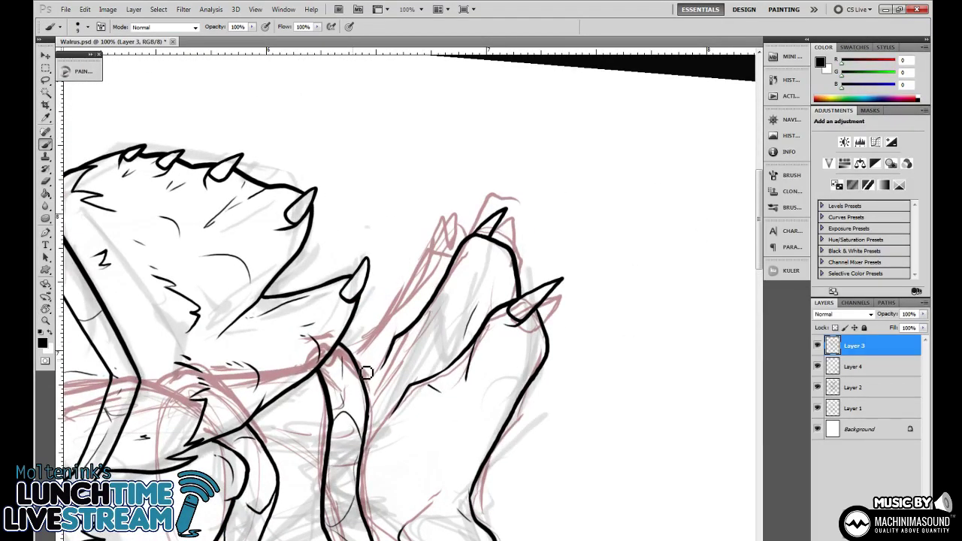
mouse_move(366, 374)
mouse_down()
mouse_move(430, 298)
mouse_move(472, 223)
mouse_up()
drag(471, 223, 467, 242)
drag(362, 364, 459, 229)
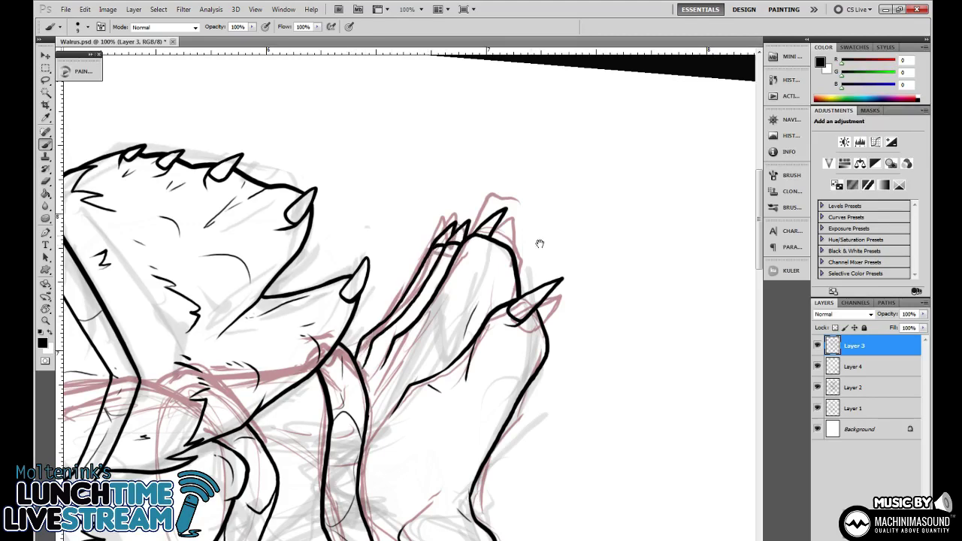
Rotate the canvas to -13° and examine the inked foot's shape and proportions against the other foot.
drag(542, 250, 608, 161)
key(r)
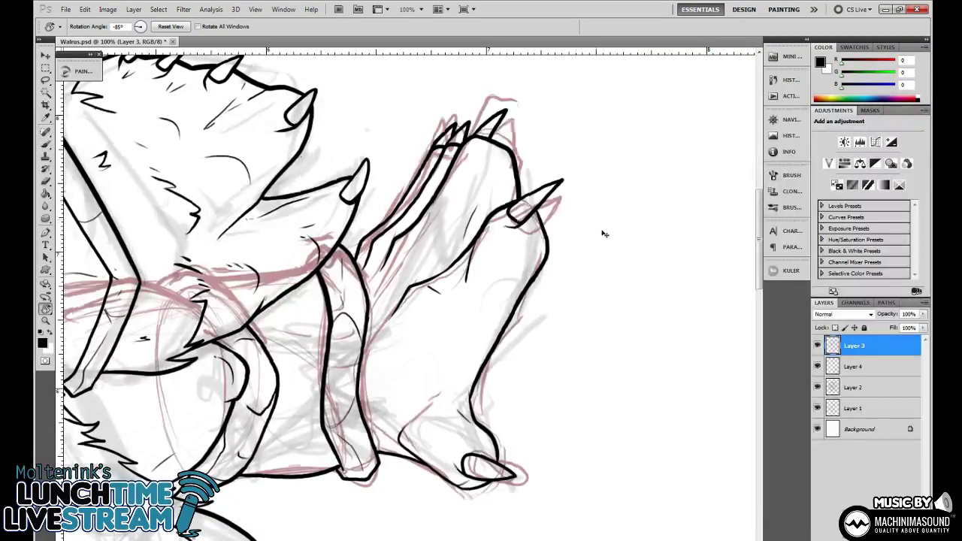
key(ctrl+minus)
key(ctrl+minus)
drag(624, 222, 505, 433)
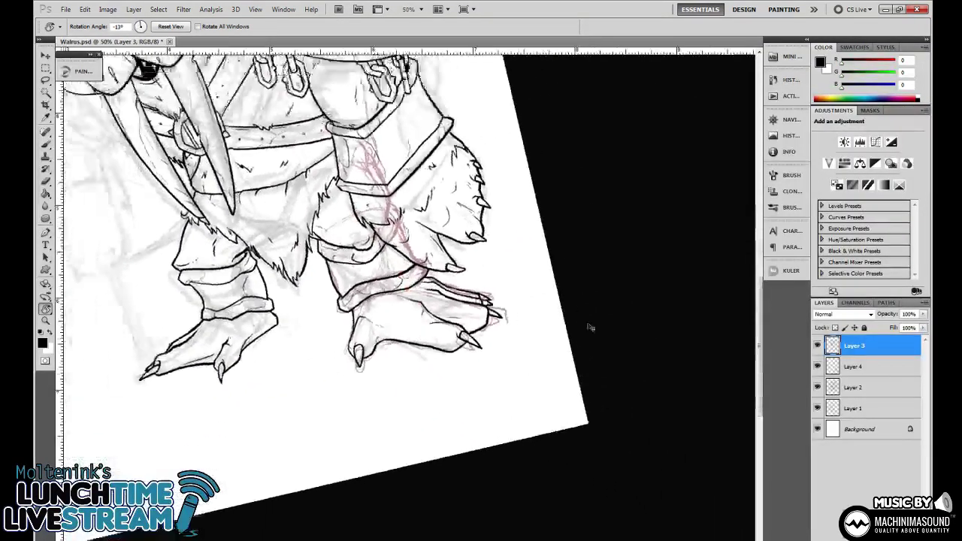
key(ctrl+minus)
key(ctrl+minus)
key(ctrl+plus)
drag(613, 399, 550, 252)
key(ctrl+plus)
key(ctrl+plus)
key(ctrl+plus)
key(ctrl+plus)
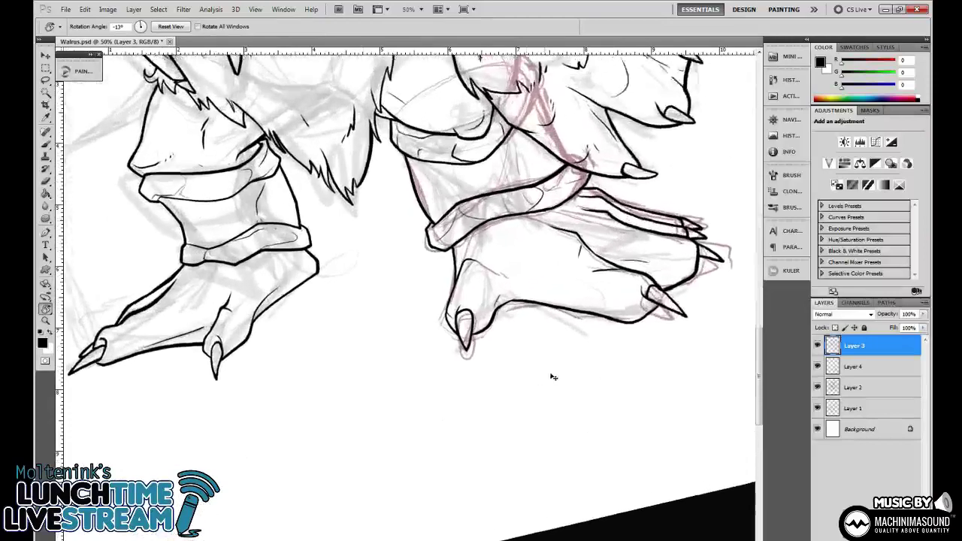
mouse_move(636, 346)
mouse_down()
mouse_move(520, 377)
mouse_move(460, 364)
mouse_move(507, 269)
mouse_up()
Rework the sole edge beside the first toe, erasing the doubled line at the junction.
key(b)
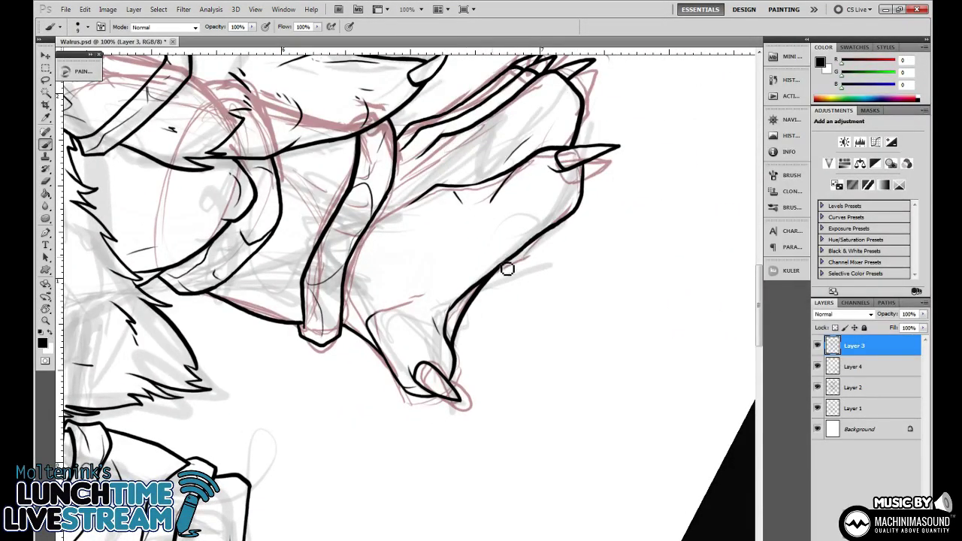
key(e)
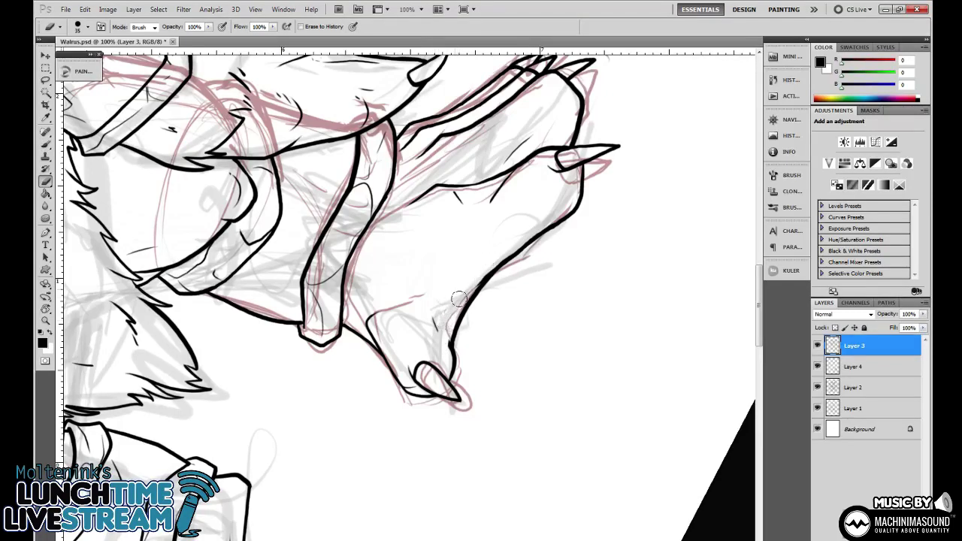
key(b)
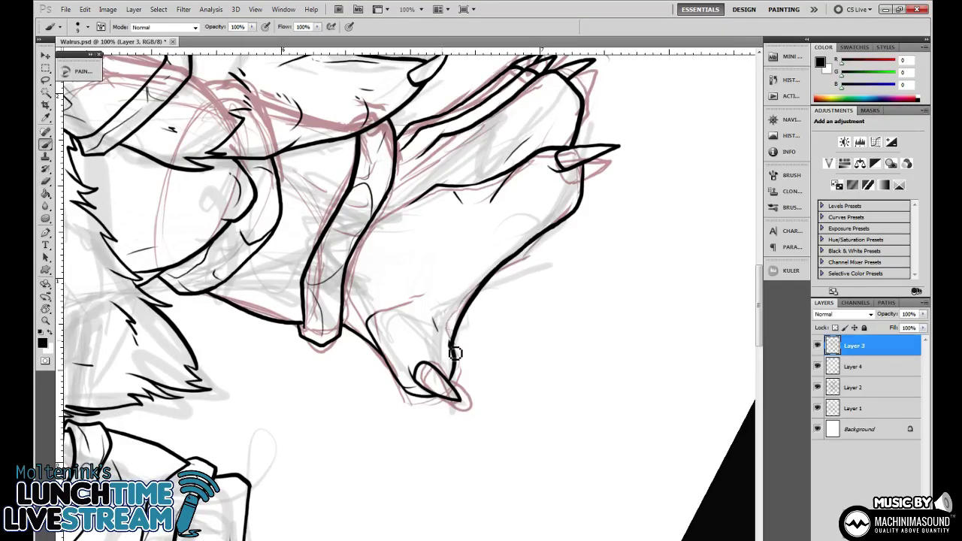
key(ctrl+plus)
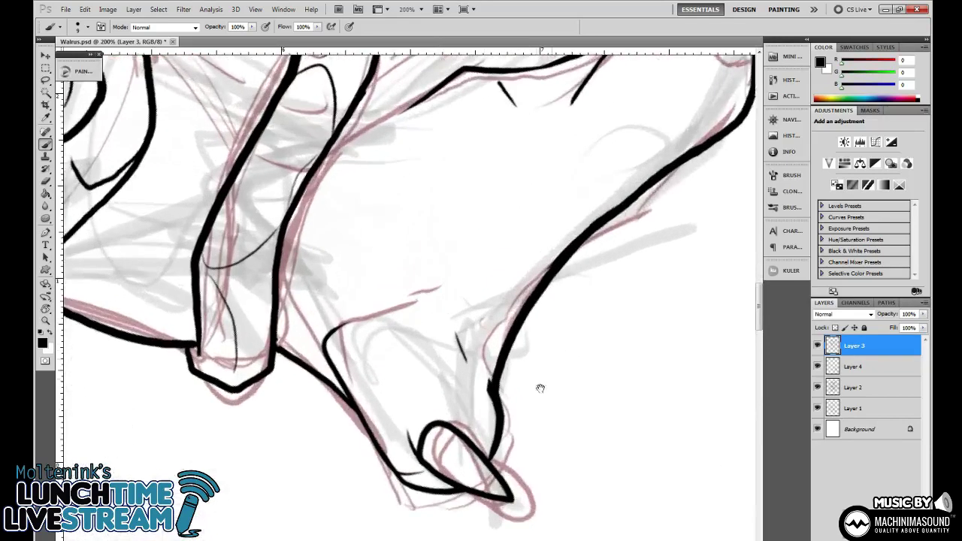
Thicken the sole edge between the first and second toes and ink short creases where it meets the first toe.
drag(540, 388, 548, 279)
key(r)
drag(630, 286, 596, 410)
key(b)
mouse_move(507, 298)
mouse_down()
mouse_move(501, 351)
mouse_move(429, 393)
mouse_up()
key(r)
mouse_move(698, 369)
mouse_down()
mouse_move(722, 327)
mouse_move(701, 188)
mouse_up()
key(b)
mouse_move(480, 297)
mouse_down()
mouse_move(578, 198)
mouse_move(642, 218)
mouse_move(542, 312)
mouse_up()
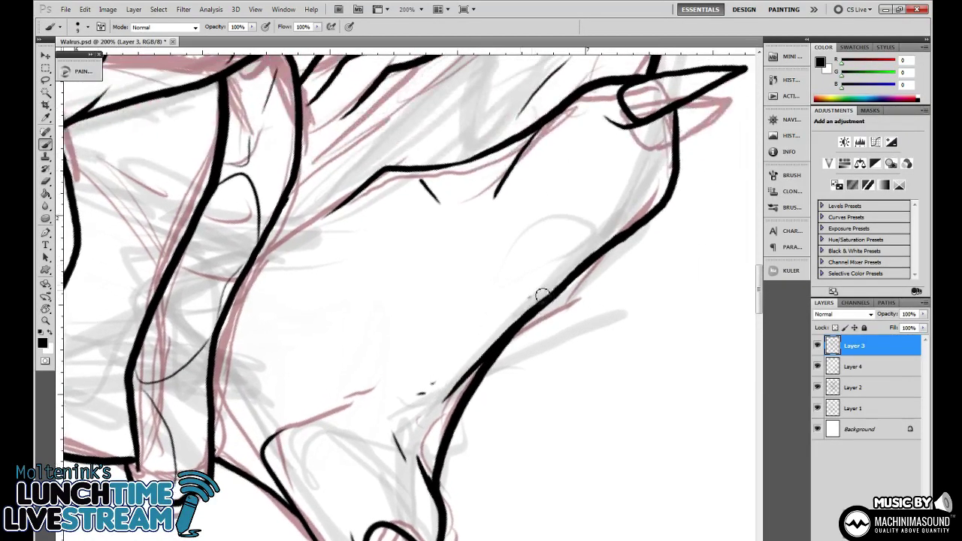
Undo the last stroke and ink a short crease rising from the second toe's upper edge.
key(r)
drag(666, 288, 504, 454)
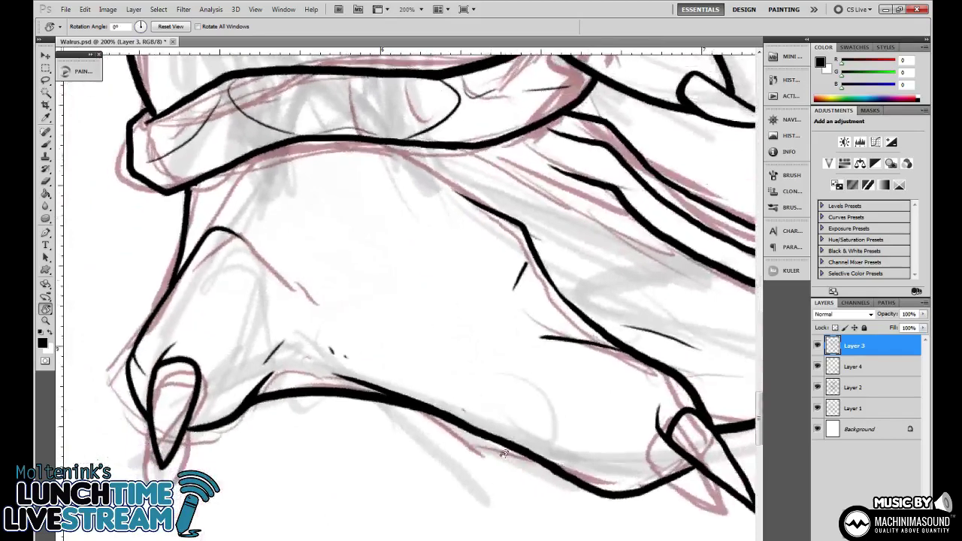
drag(626, 261, 545, 276)
key(b)
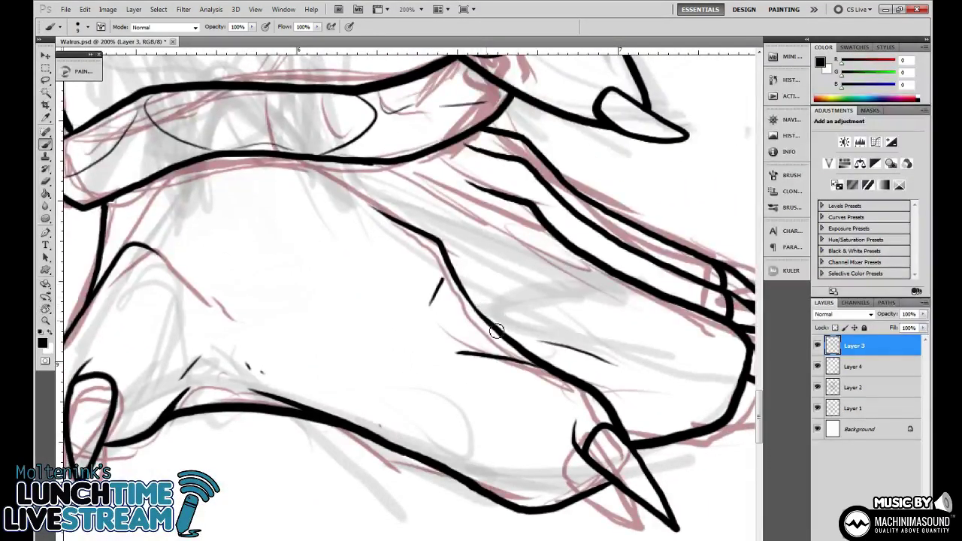
key(ctrl+z)
drag(485, 308, 480, 269)
Erase the part of the third toe's underside line that runs into the second toe's claw.
key(ctrl+minus)
key(ctrl+minus)
key(ctrl+minus)
key(ctrl+minus)
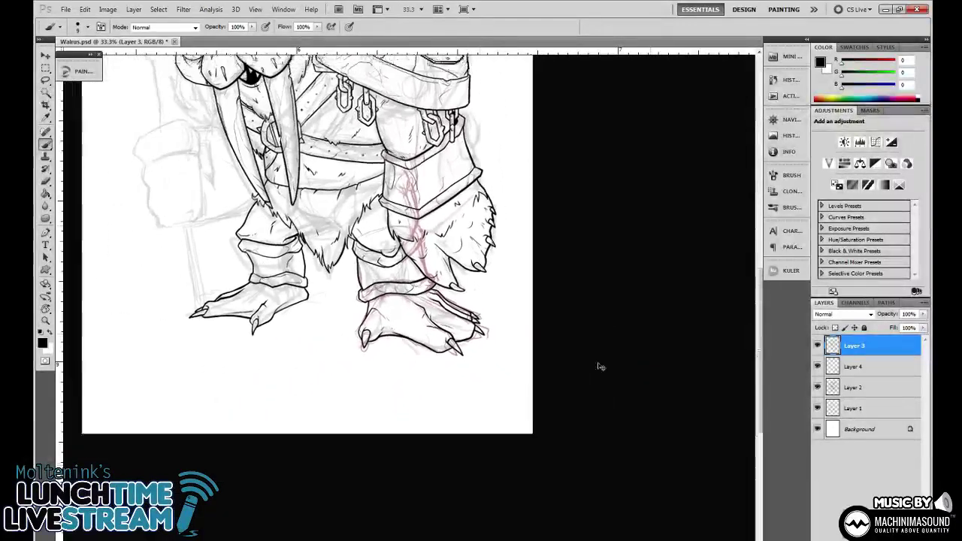
scroll(609, 417, up, 3)
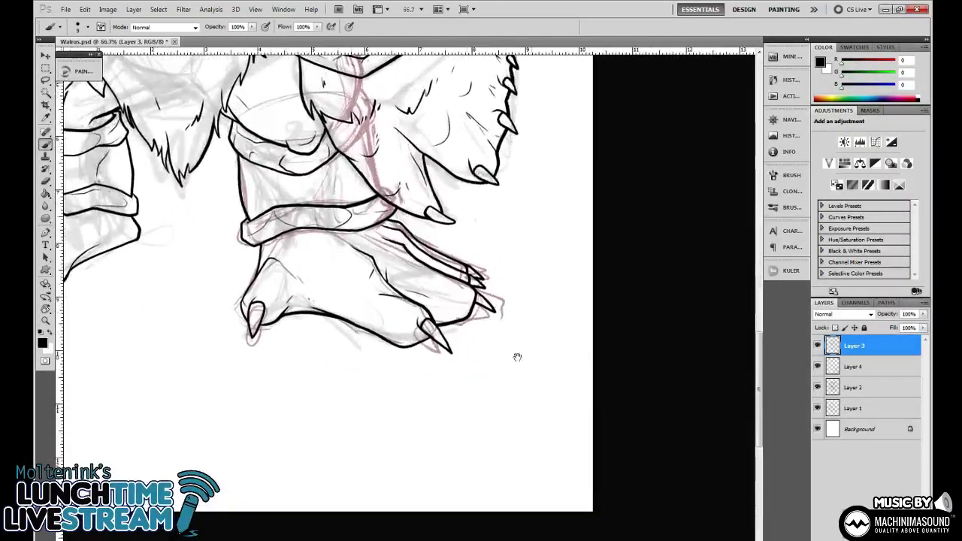
drag(517, 357, 545, 406)
scroll(591, 377, up, 3)
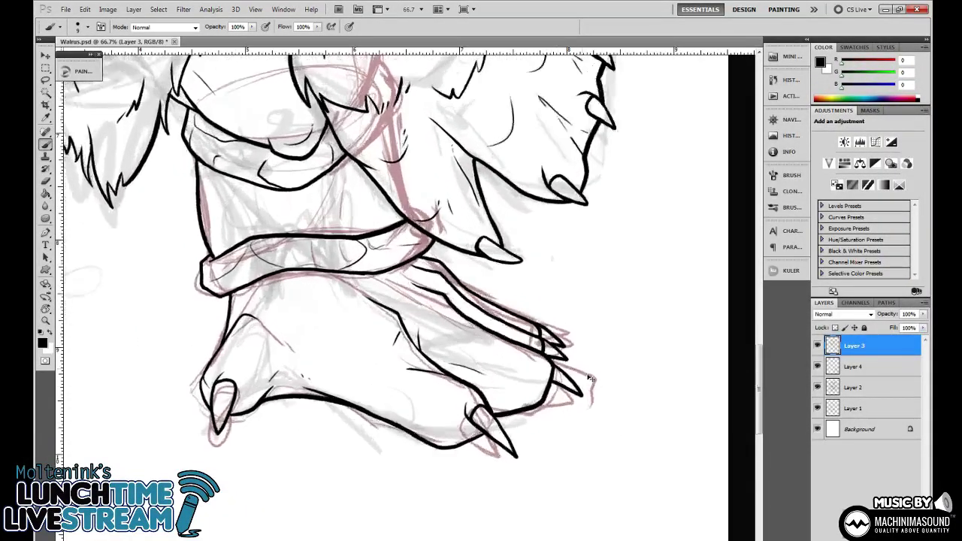
key(e)
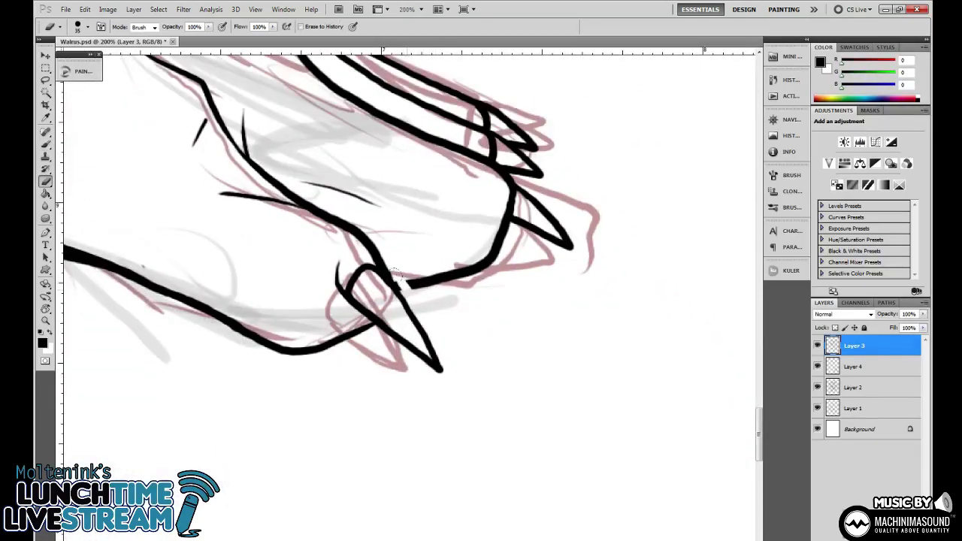
drag(406, 282, 443, 275)
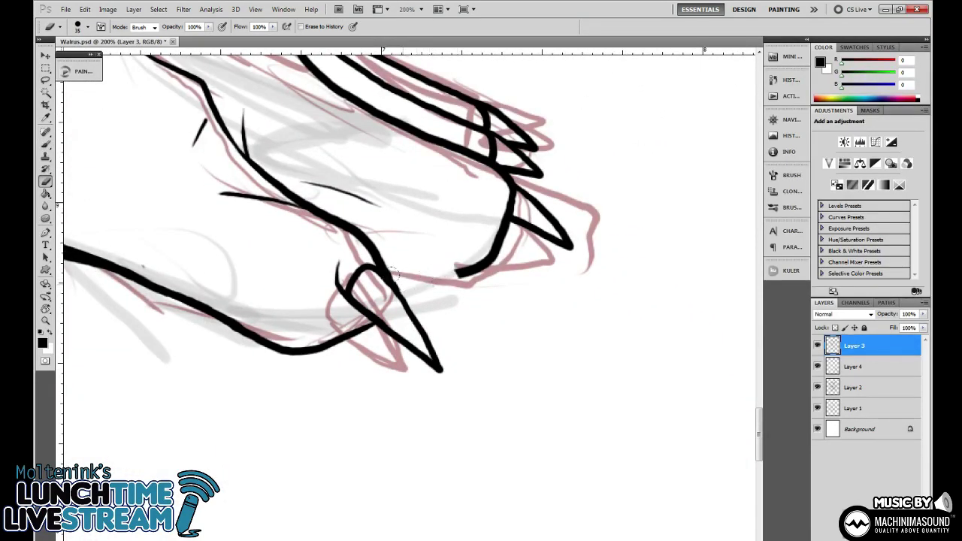
Rotate the canvas and re-ink the third toe's underside curving into the second toe's claw.
key(b)
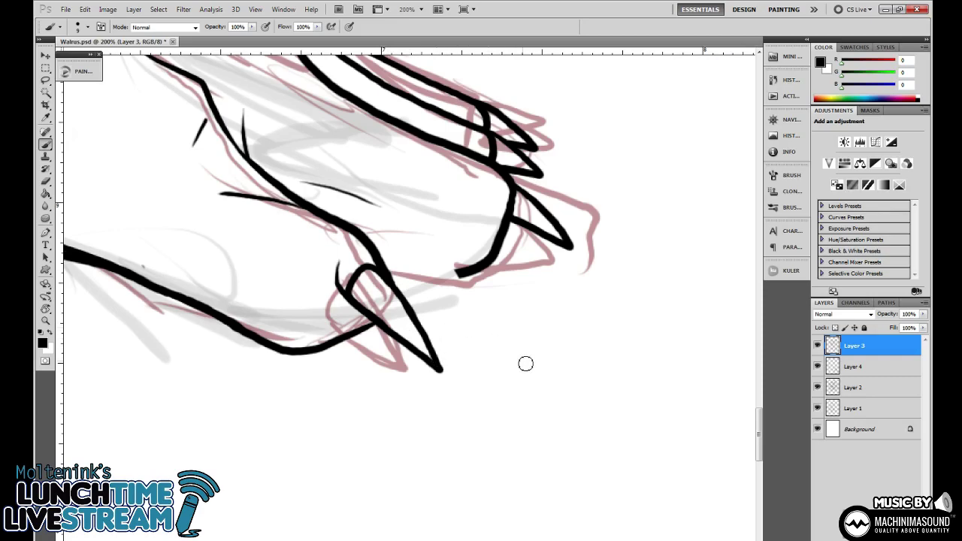
key(r)
drag(621, 399, 568, 154)
key(b)
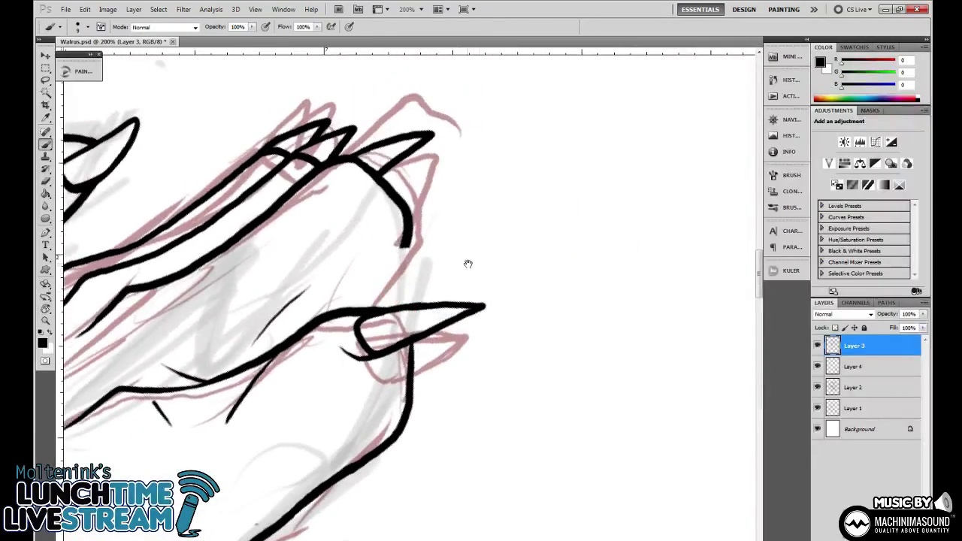
drag(468, 263, 518, 282)
drag(442, 308, 461, 254)
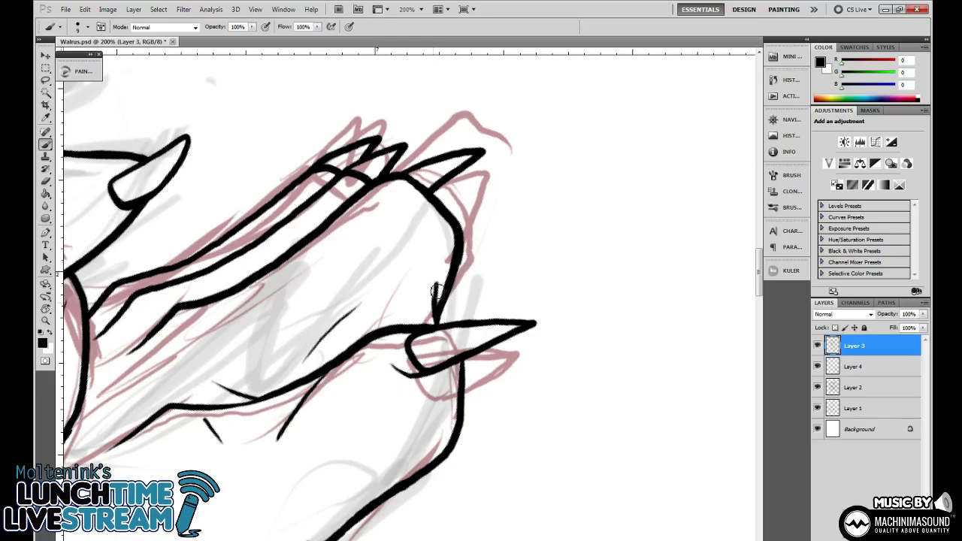
Straighten the canvas to 0° and examine the whole walrus figure.
key(ctrl+minus)
key(ctrl+minus)
key(ctrl+minus)
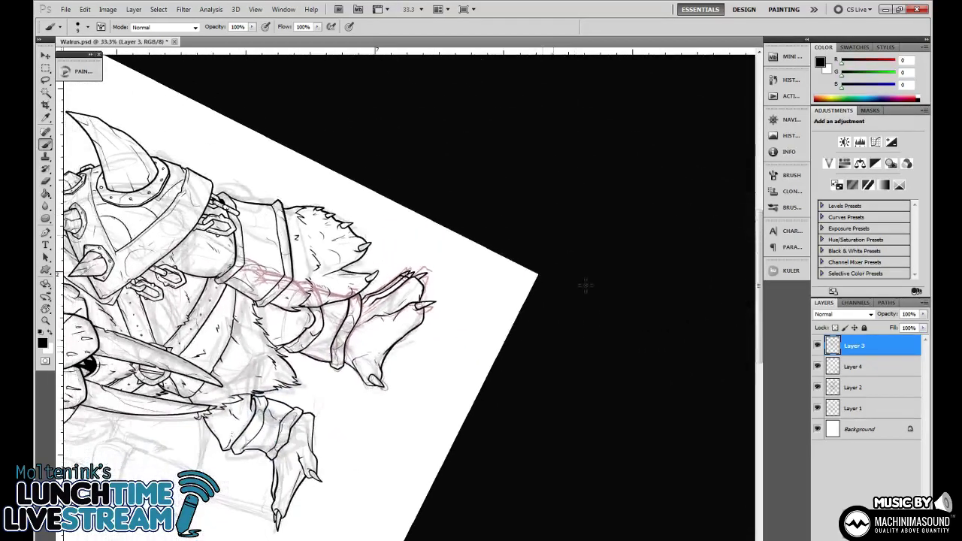
key(r)
drag(599, 256, 539, 416)
key(ctrl+minus)
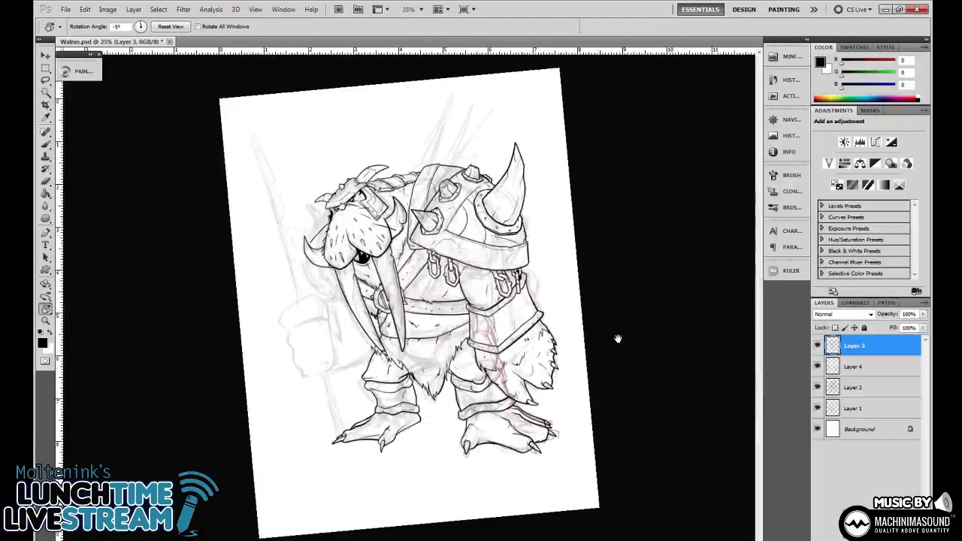
drag(624, 331, 625, 361)
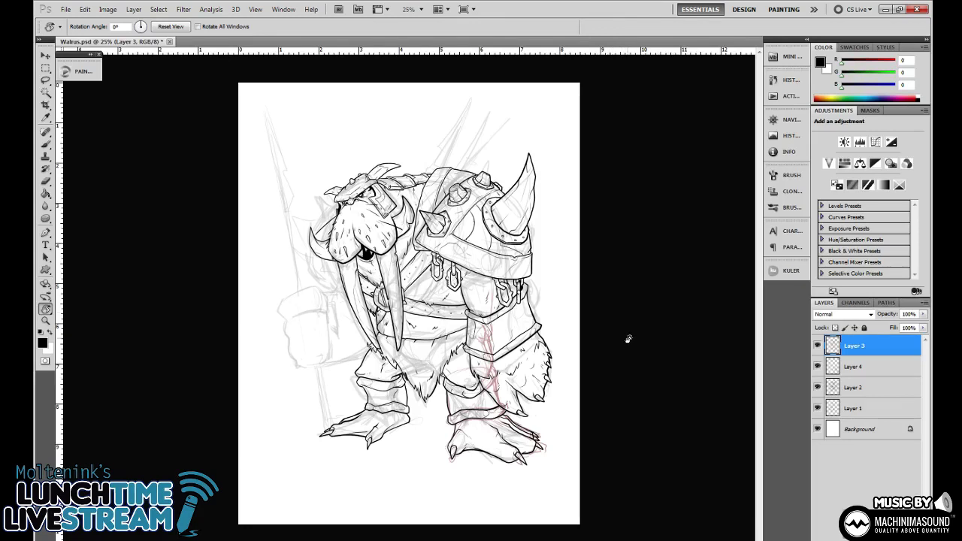
Erase the corner of the waist wrap beside the tusk below the belt buckle and redraw it as a rounded edge.
key(ctrl+plus)
key(ctrl+plus)
key(ctrl+plus)
key(ctrl+plus)
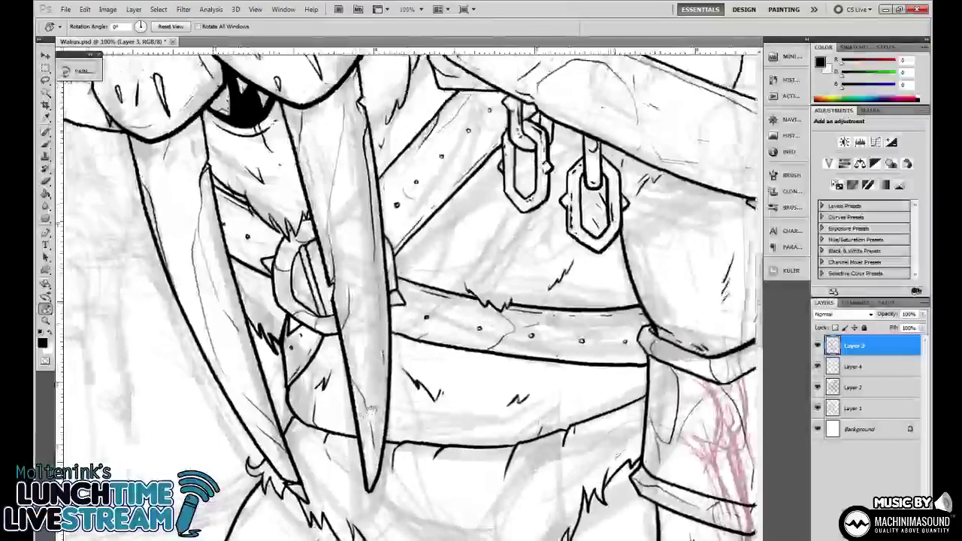
drag(377, 390, 526, 300)
key(e)
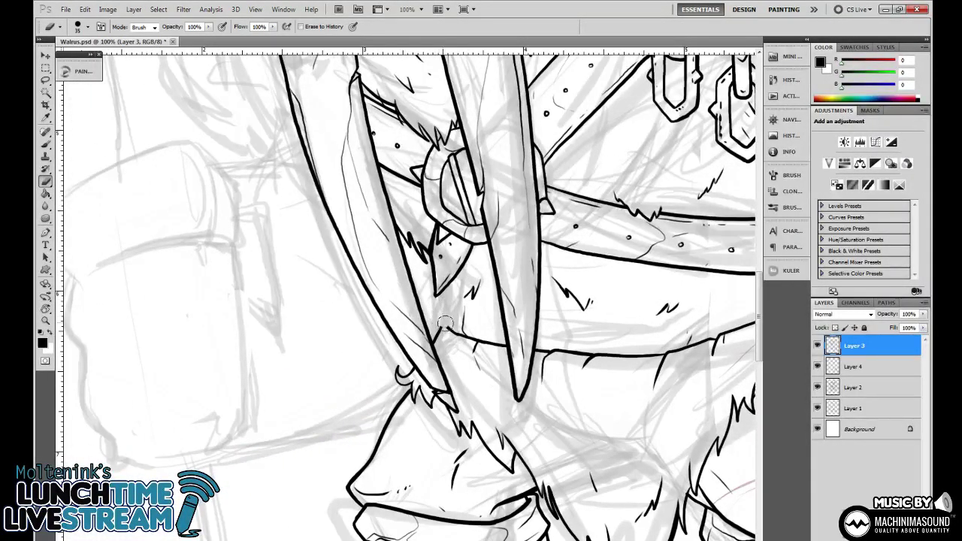
key(b)
mouse_move(443, 286)
mouse_down()
mouse_move(438, 313)
mouse_move(461, 340)
mouse_up()
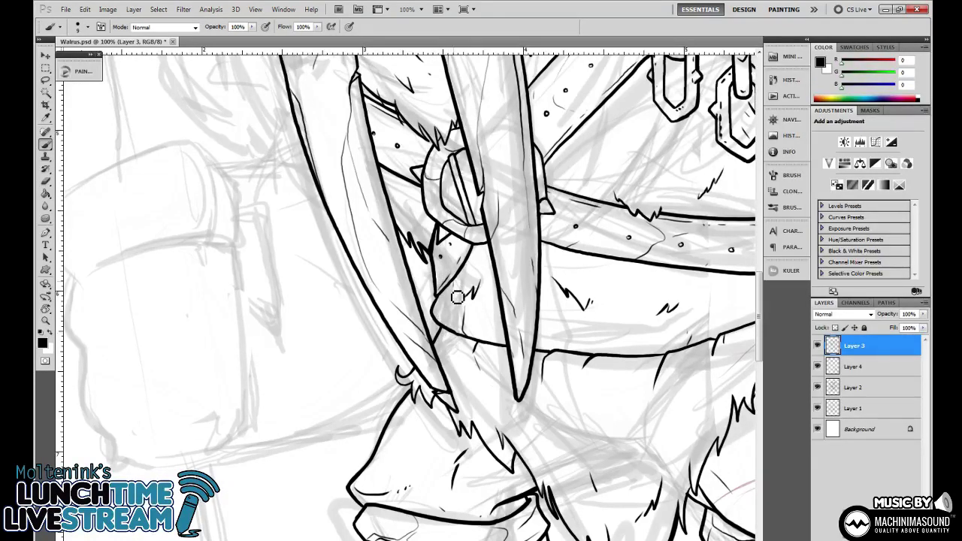
Ink a short vertical detail line on the waist wrap between the fur marks, undoing the first attempt.
drag(632, 248, 528, 238)
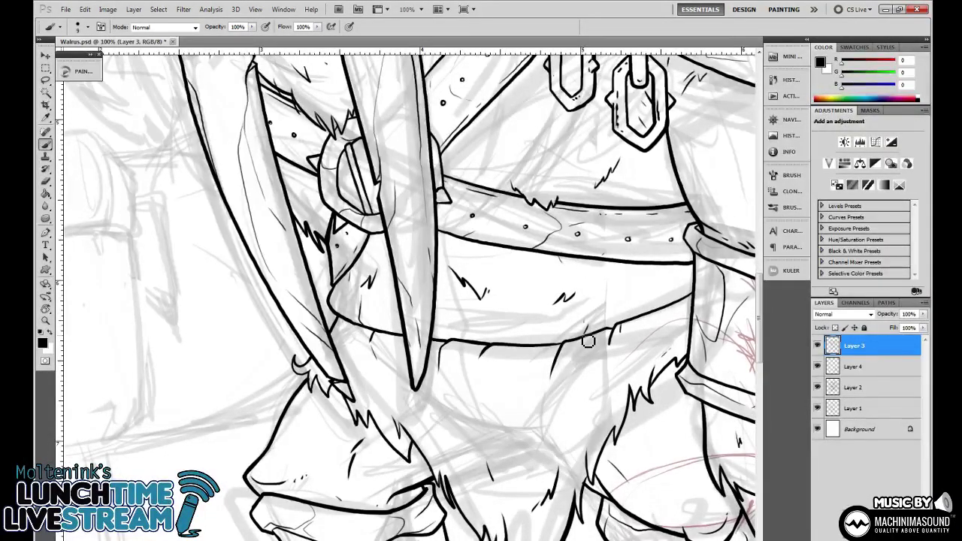
drag(596, 318, 577, 367)
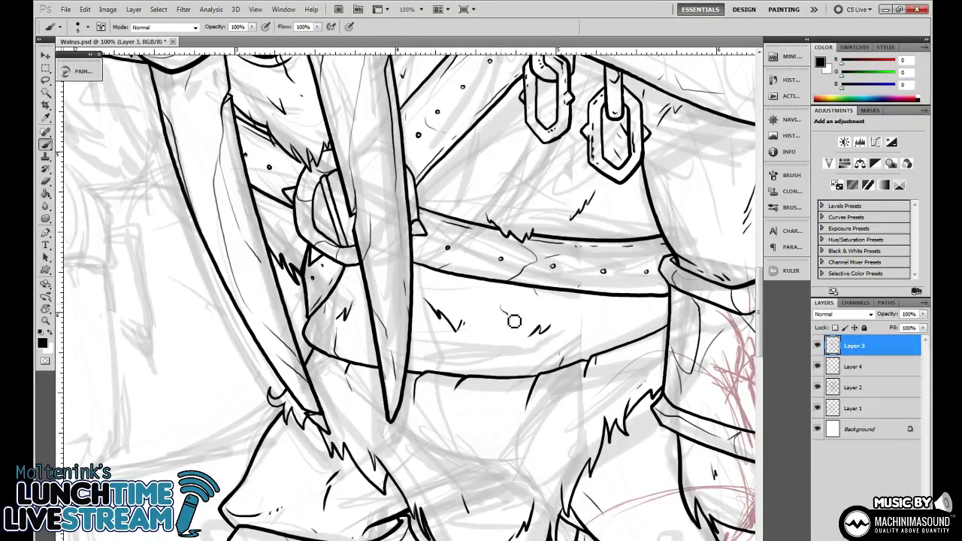
mouse_move(505, 314)
mouse_down()
mouse_move(516, 340)
mouse_move(504, 342)
mouse_up()
key(ctrl+z)
key(ctrl+plus)
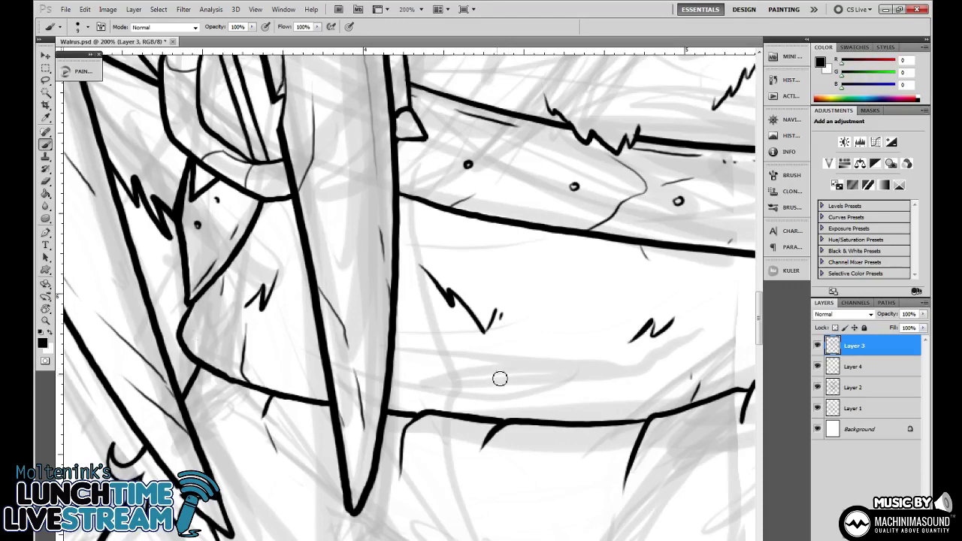
drag(535, 291, 545, 319)
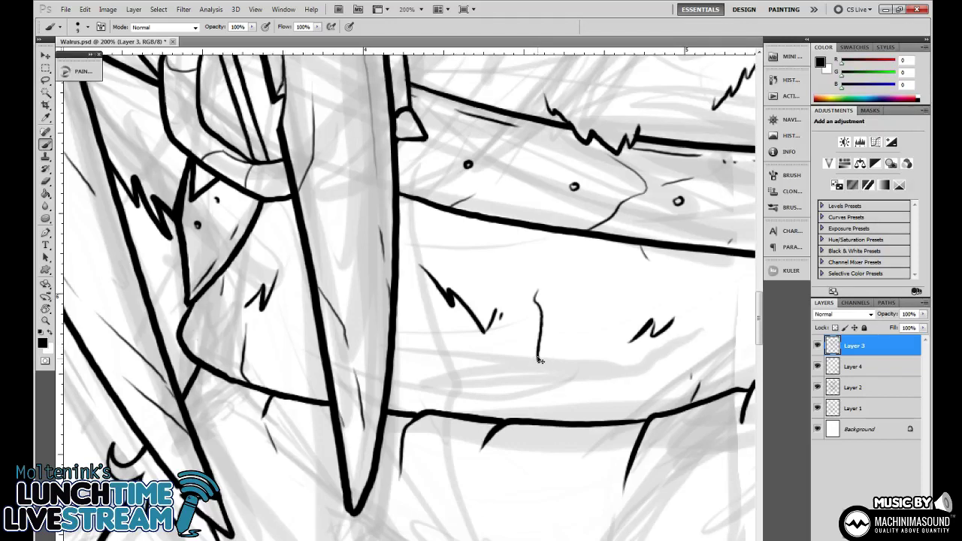
Undo the vertical detail line on the waist wrap and review the brush's Shape Dynamics settings and the brush presets.
key(ctrl+z)
click(787, 207)
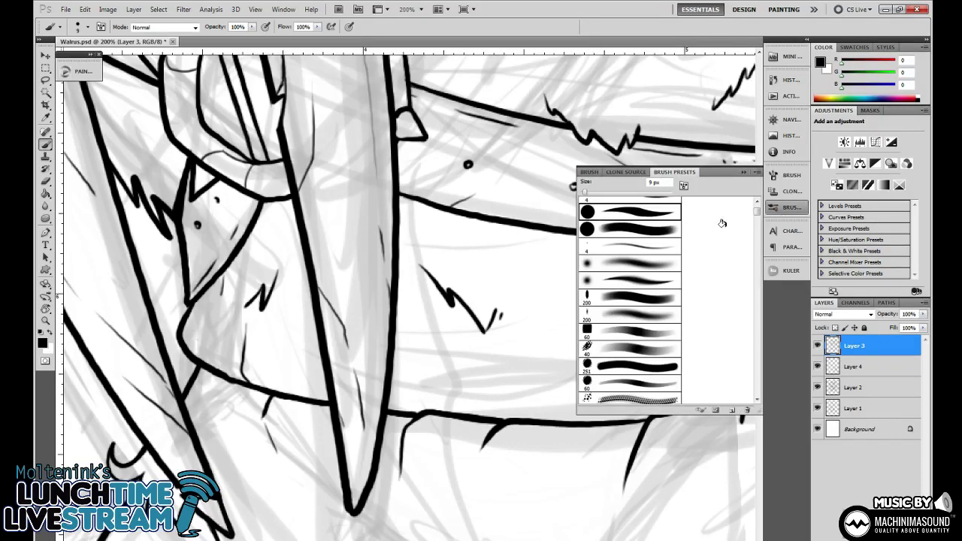
click(787, 175)
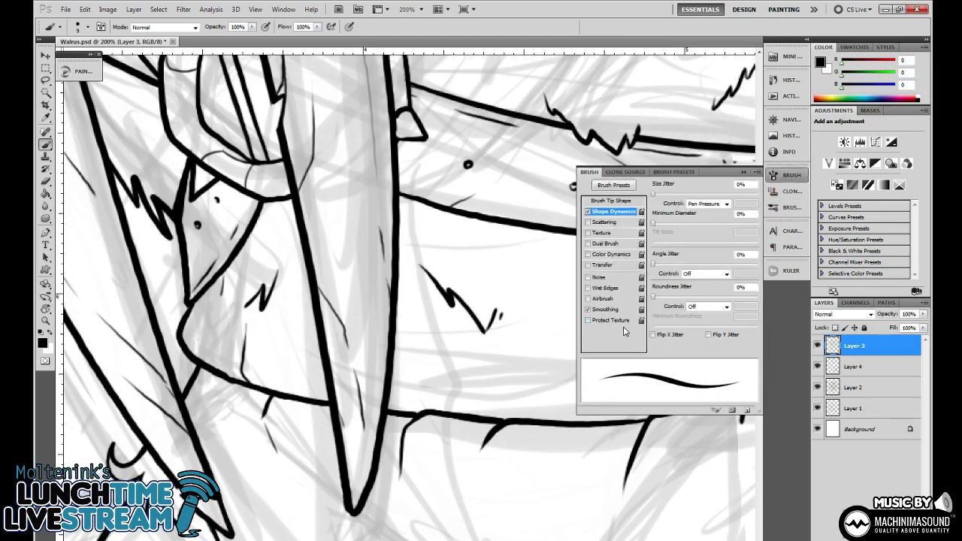
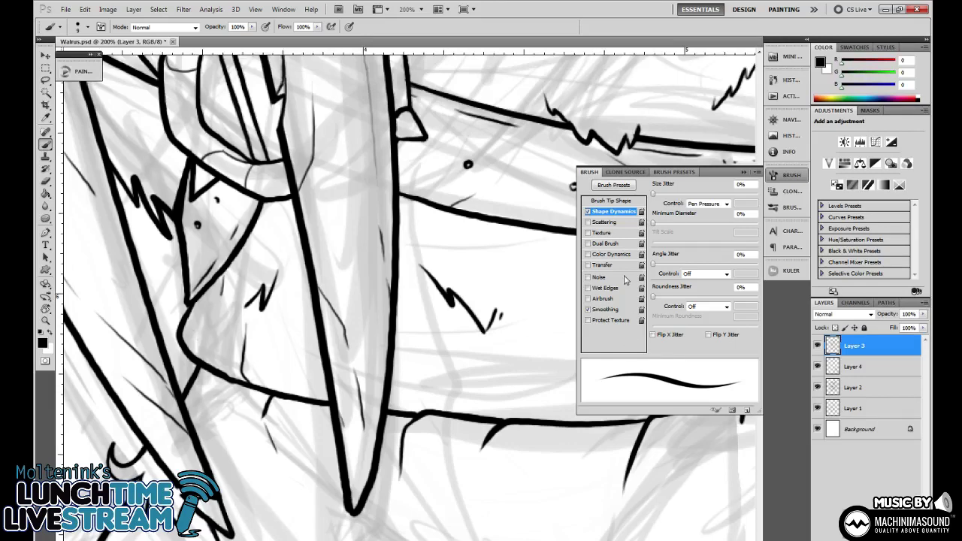
right_click(484, 293)
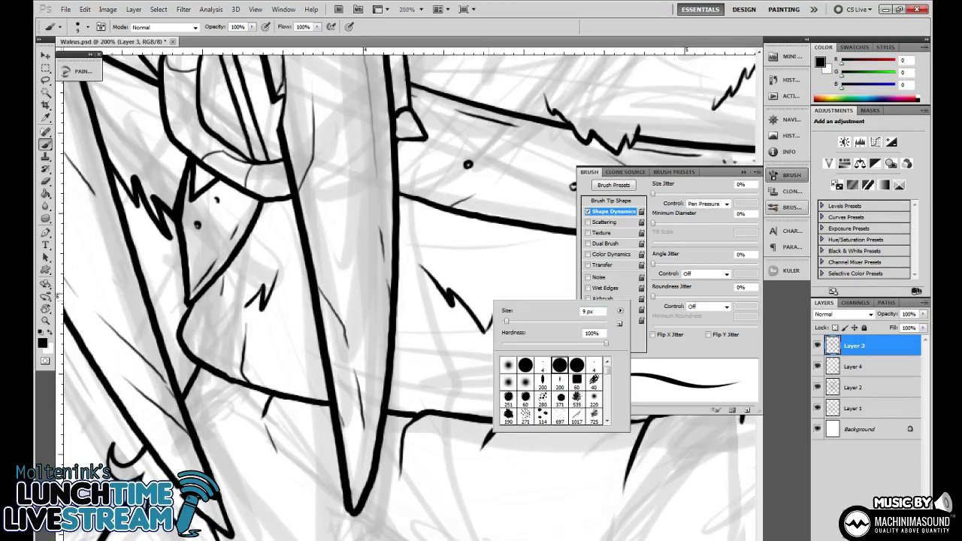
click(788, 208)
drag(757, 208, 766, 389)
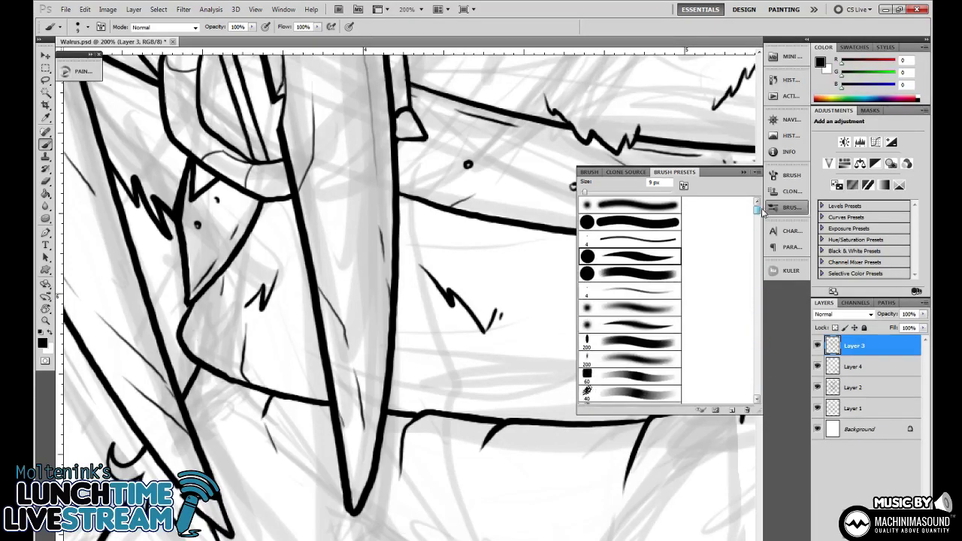
click(744, 172)
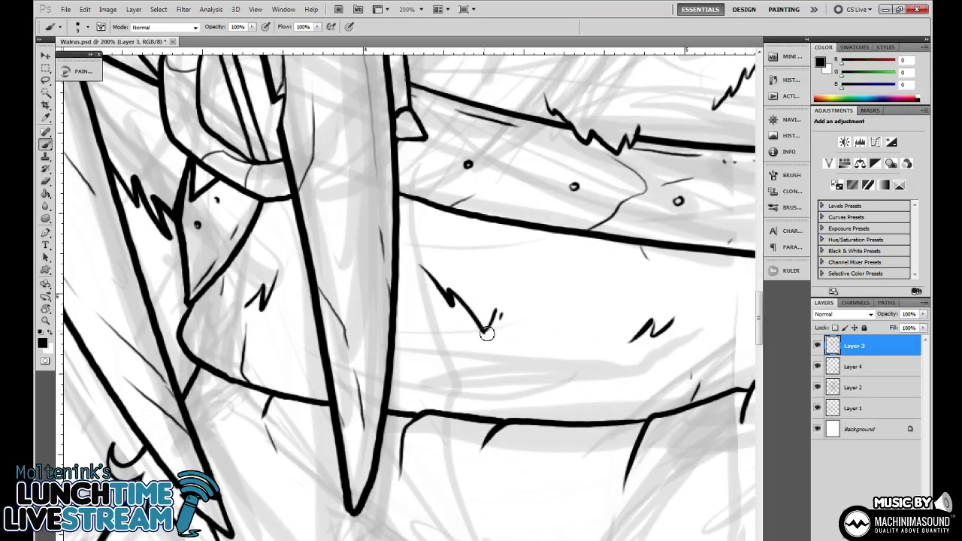
Hide Layer 4 so the red sketch lines over the forearm and foot are off.
drag(485, 331, 511, 281)
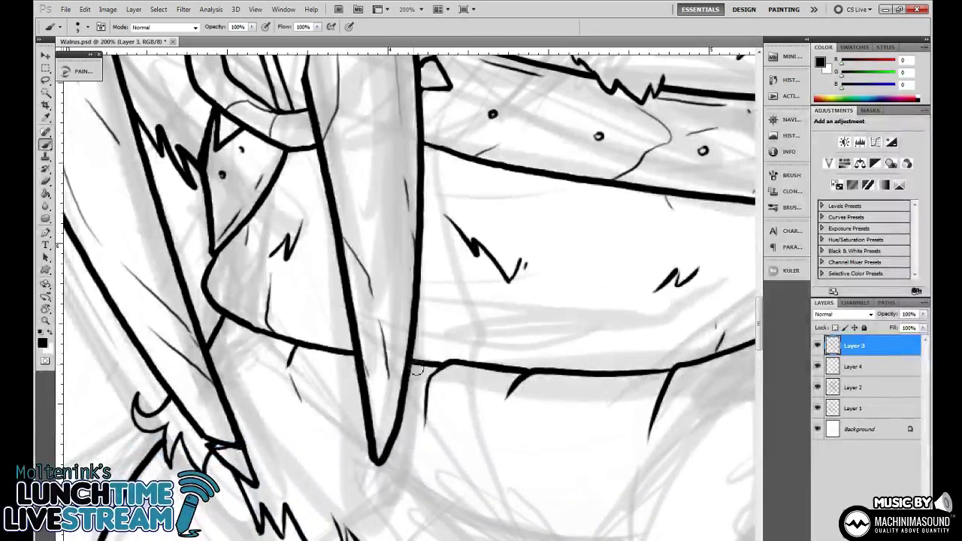
drag(415, 317, 439, 317)
key(ctrl+minus)
key(ctrl+minus)
key(ctrl+minus)
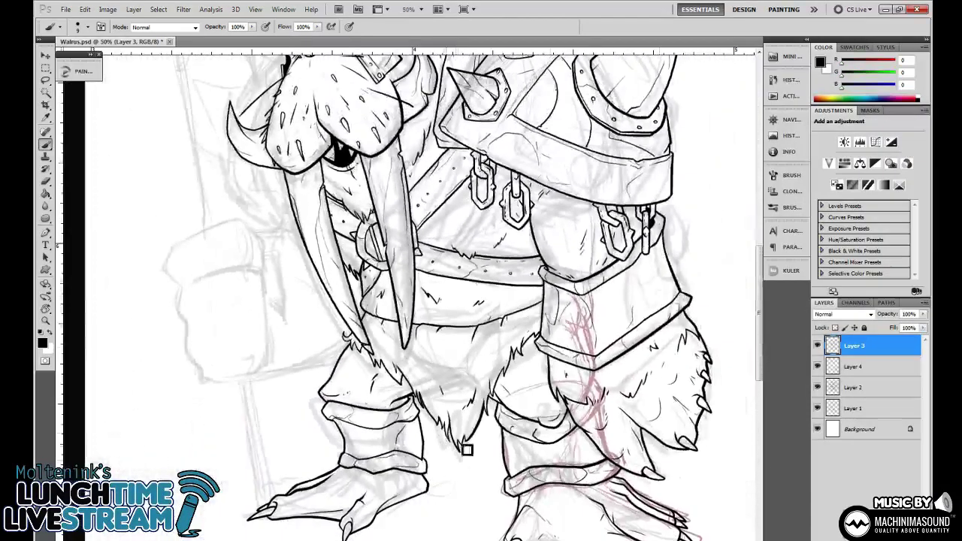
mouse_move(617, 370)
mouse_down()
mouse_move(616, 291)
mouse_move(622, 356)
mouse_up()
drag(666, 318, 651, 346)
mouse_move(624, 315)
mouse_down()
mouse_move(651, 343)
mouse_move(641, 325)
mouse_move(673, 295)
mouse_move(644, 254)
mouse_move(613, 236)
mouse_up()
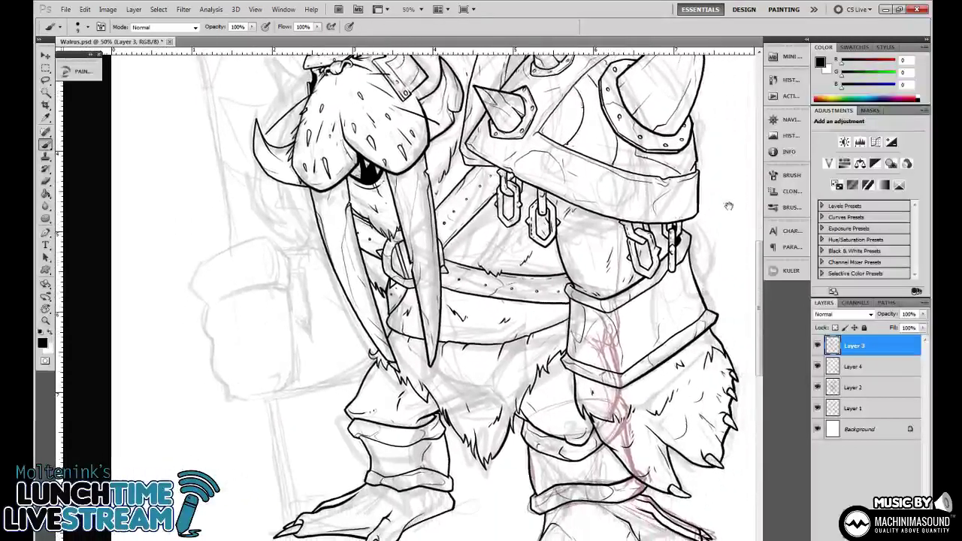
drag(687, 272, 684, 254)
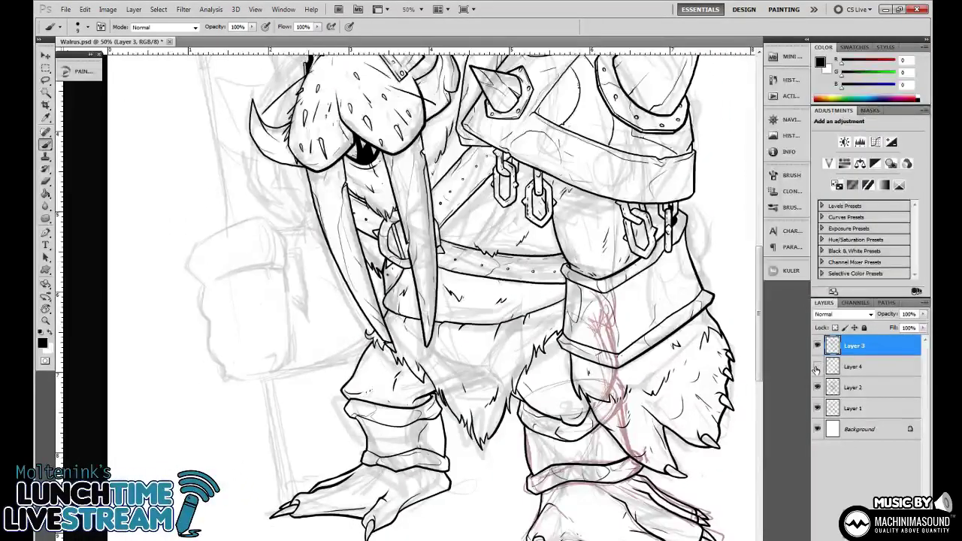
click(817, 367)
Ink a curved outline hanging down from the outer edge of the far horn beside the muzzle.
drag(680, 459, 565, 361)
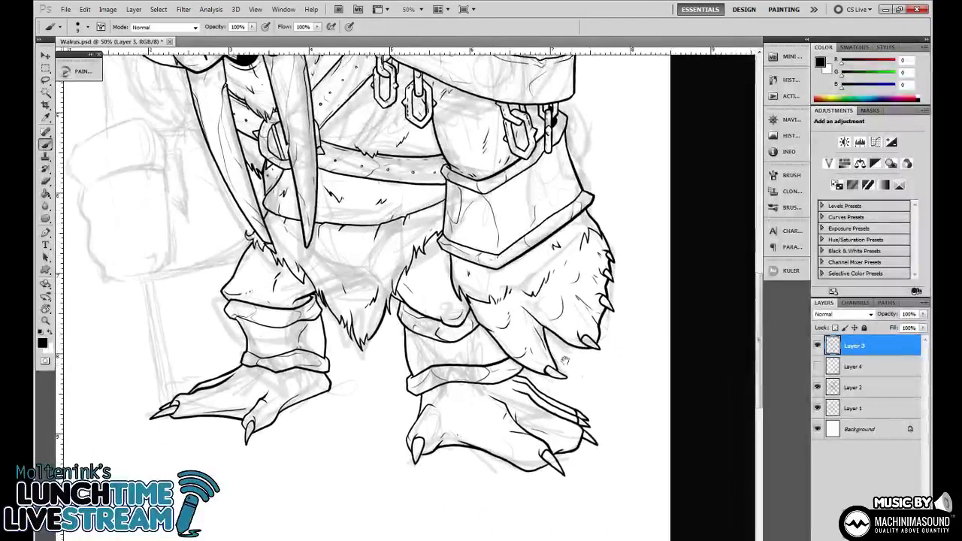
drag(501, 284, 576, 367)
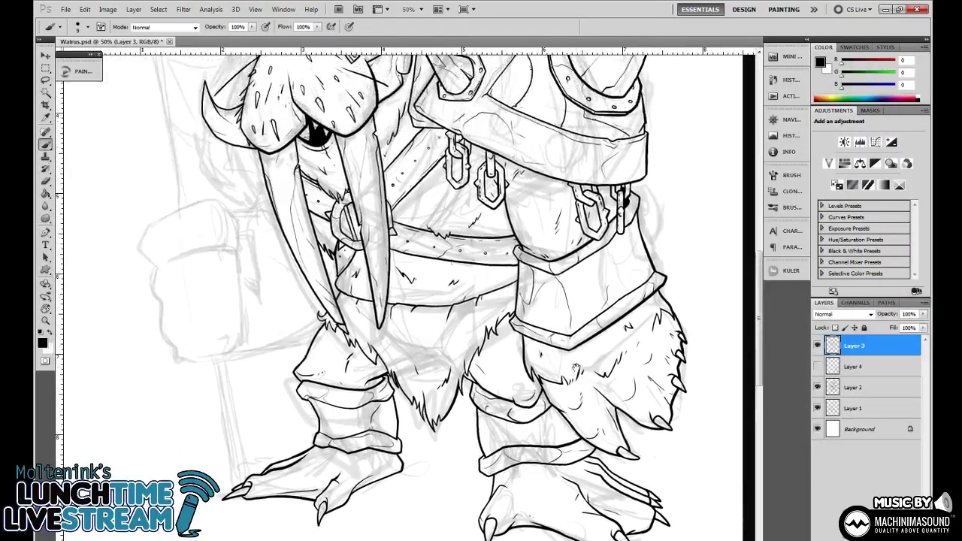
drag(562, 263, 596, 305)
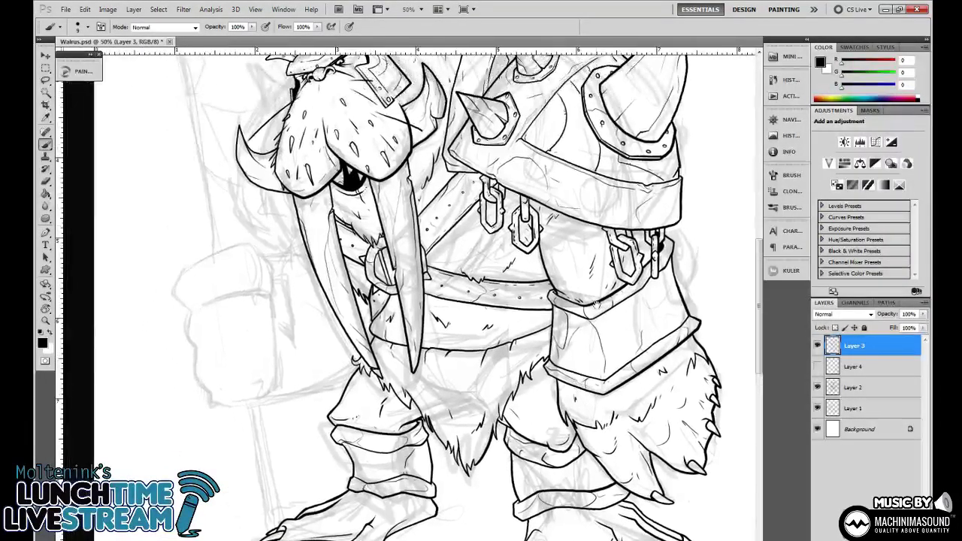
drag(521, 267, 574, 362)
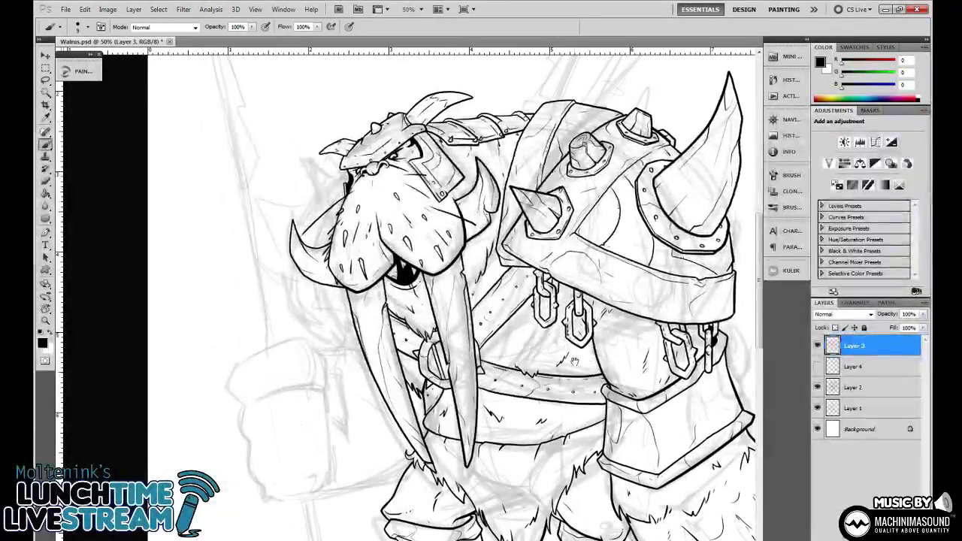
key(ctrl+plus)
drag(379, 226, 465, 294)
drag(510, 389, 533, 359)
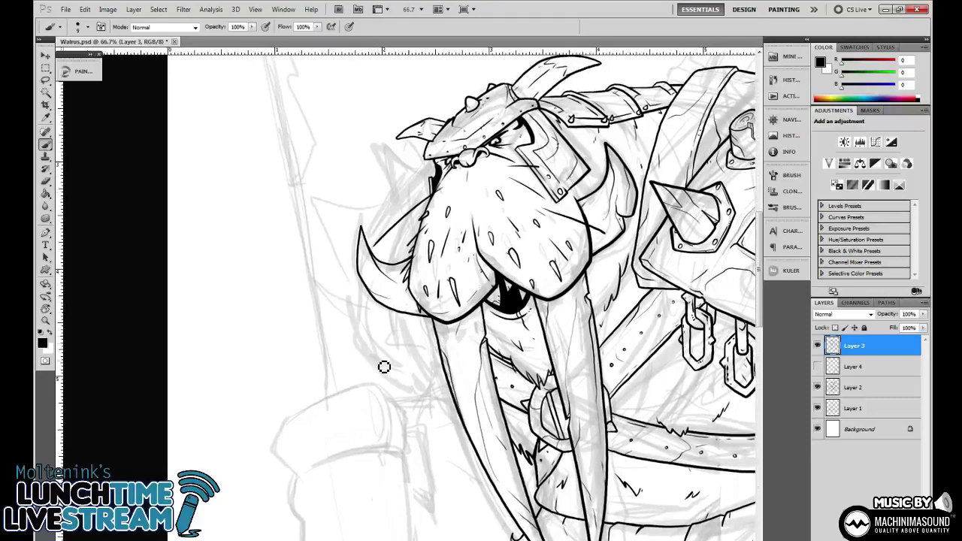
drag(373, 366, 360, 279)
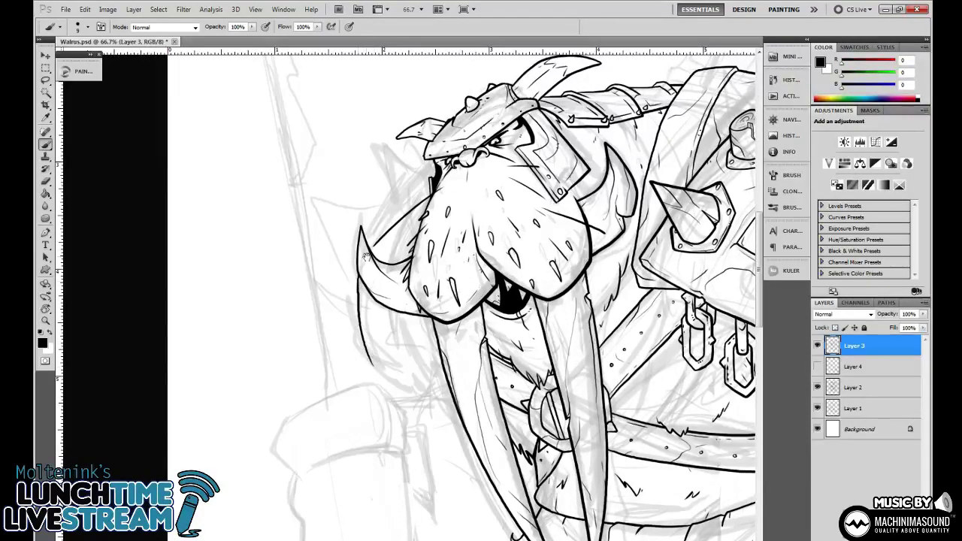
Ink the curved outline rising from behind the far horn's tip toward the helmet.
mouse_move(380, 233)
mouse_down()
mouse_move(373, 286)
mouse_move(412, 233)
mouse_up()
scroll(481, 290, up, 1)
scroll(474, 286, up, 2)
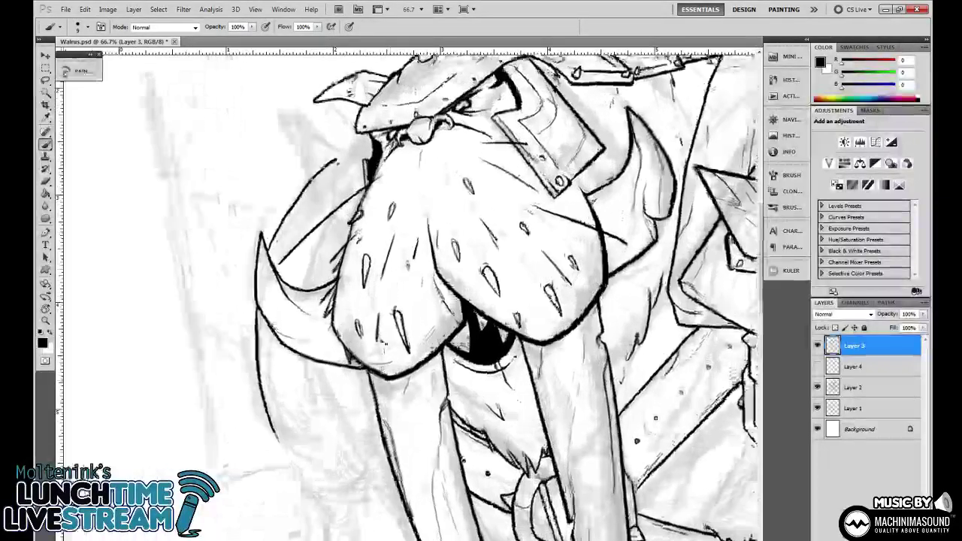
scroll(472, 285, down, 1)
scroll(421, 286, up, 3)
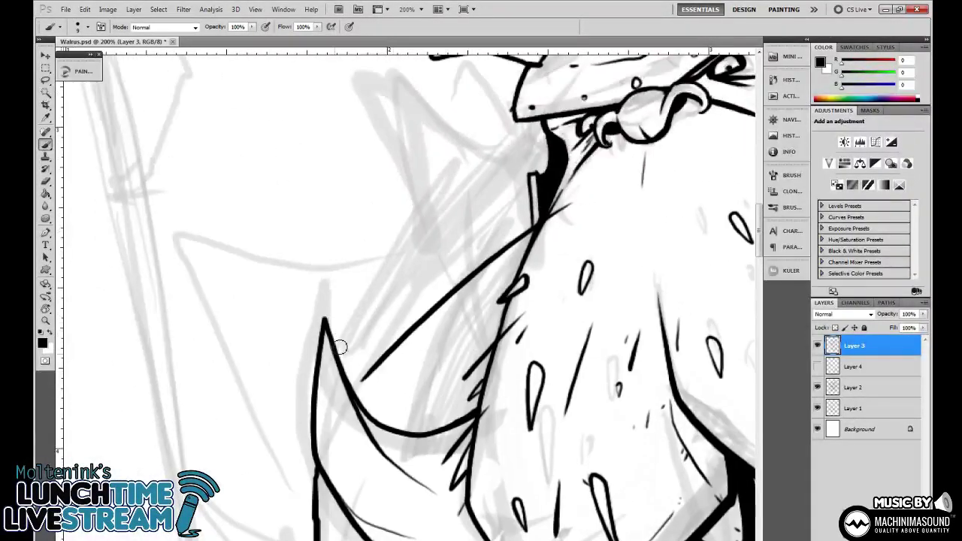
mouse_move(337, 344)
mouse_down()
mouse_move(383, 257)
mouse_move(496, 147)
mouse_up()
Erase the curve below the far horn and redraw it as a straighter edge with a short angled stroke at its lower end.
drag(445, 290, 482, 59)
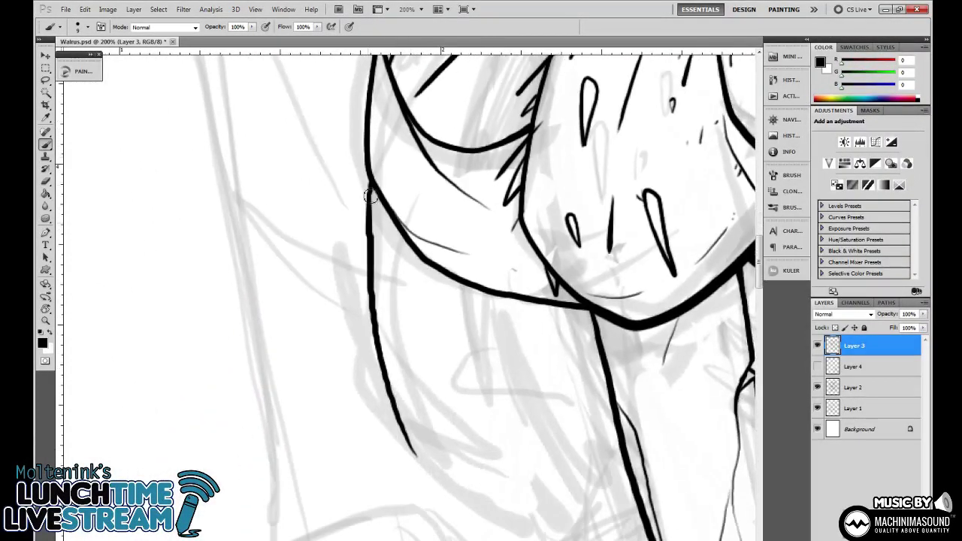
mouse_move(373, 178)
mouse_down()
mouse_move(371, 238)
mouse_move(377, 224)
mouse_up()
key(e)
mouse_move(344, 189)
mouse_down()
mouse_move(350, 172)
mouse_move(374, 366)
mouse_up()
key(b)
mouse_move(367, 174)
mouse_down()
mouse_move(382, 184)
mouse_move(364, 262)
mouse_move(365, 360)
mouse_move(371, 179)
mouse_up()
drag(443, 325, 401, 227)
mouse_move(323, 253)
mouse_down()
mouse_move(322, 262)
mouse_move(390, 290)
mouse_up()
drag(573, 235, 470, 367)
mouse_move(555, 328)
mouse_down()
mouse_move(578, 393)
mouse_move(601, 418)
mouse_up()
drag(442, 304, 495, 241)
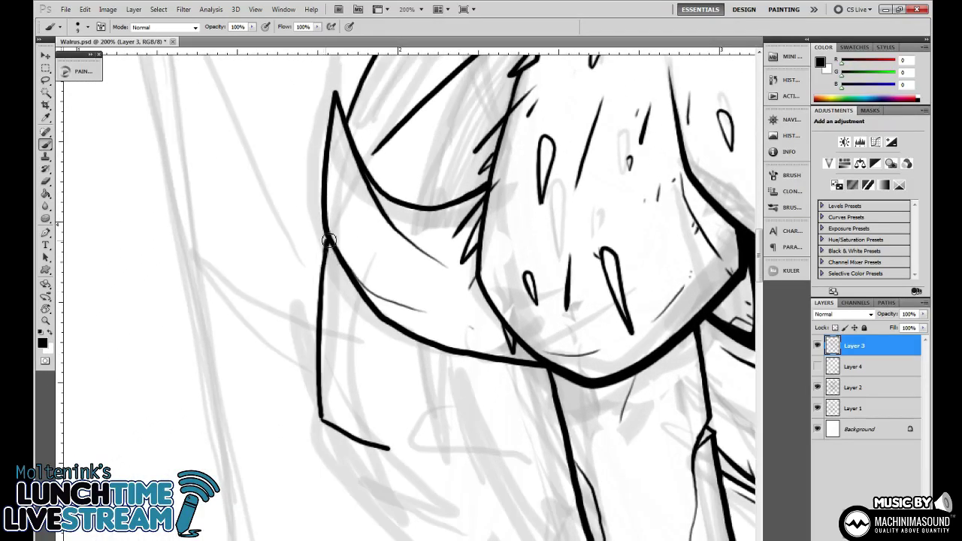
Erase the angled end stroke, rotate the canvas and ink a pointed corner with a line running back to the far horn's underside.
key(e)
key(ctrl+z)
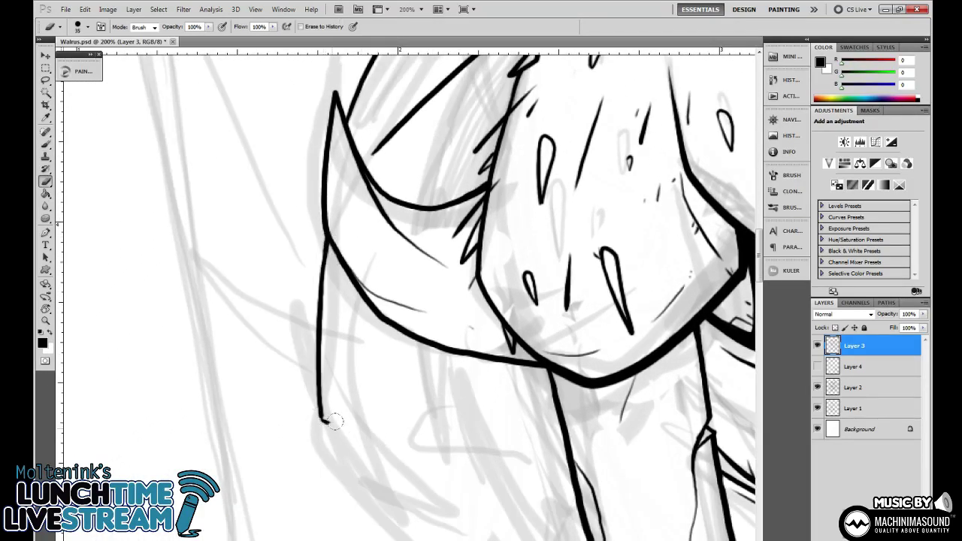
key(ctrl+minus)
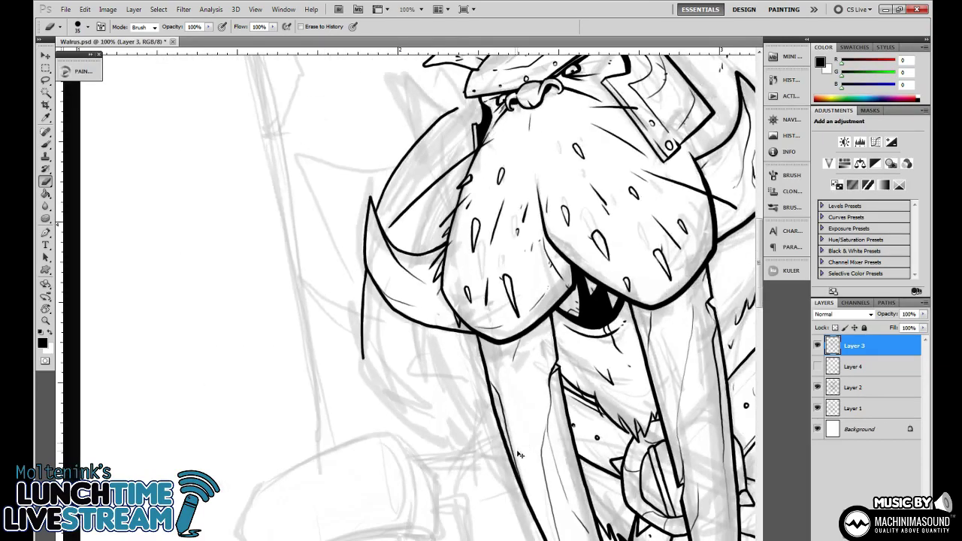
drag(540, 403, 568, 320)
key(r)
mouse_move(586, 286)
mouse_down()
mouse_move(478, 425)
mouse_move(553, 212)
mouse_up()
key(b)
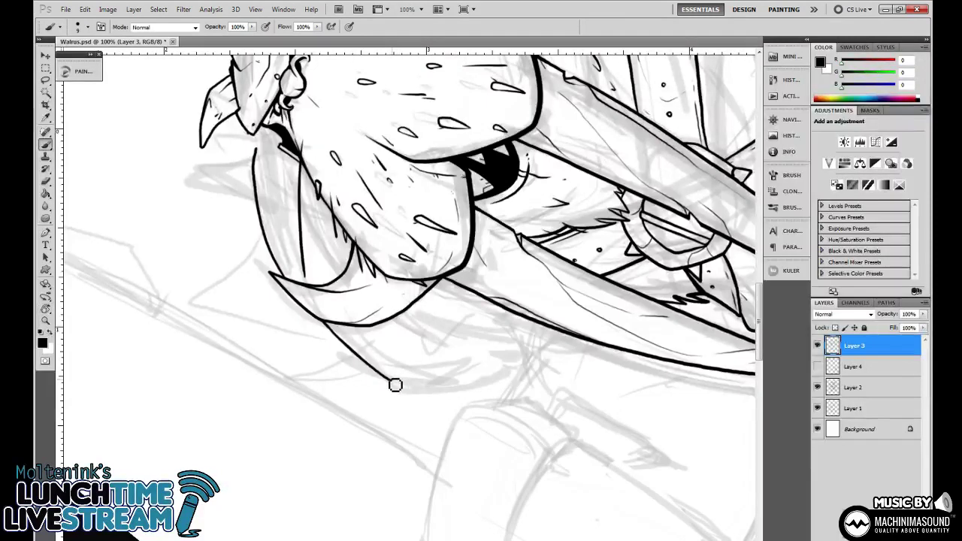
mouse_move(395, 386)
mouse_down()
mouse_move(415, 369)
mouse_move(400, 381)
mouse_move(411, 312)
mouse_up()
drag(395, 276, 424, 335)
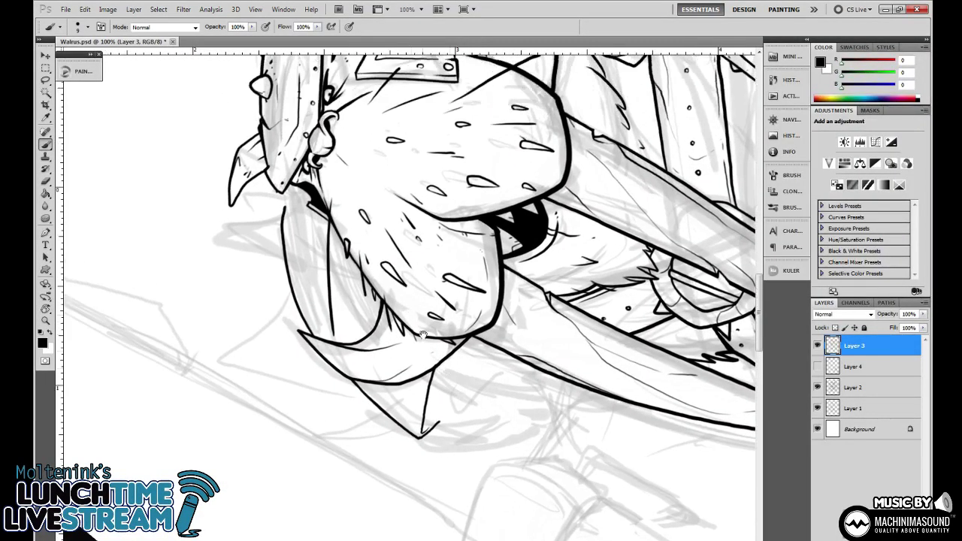
Rework the outer edge below the far horn with a slight bend, and ink a short line from the bend to the horn.
key(r)
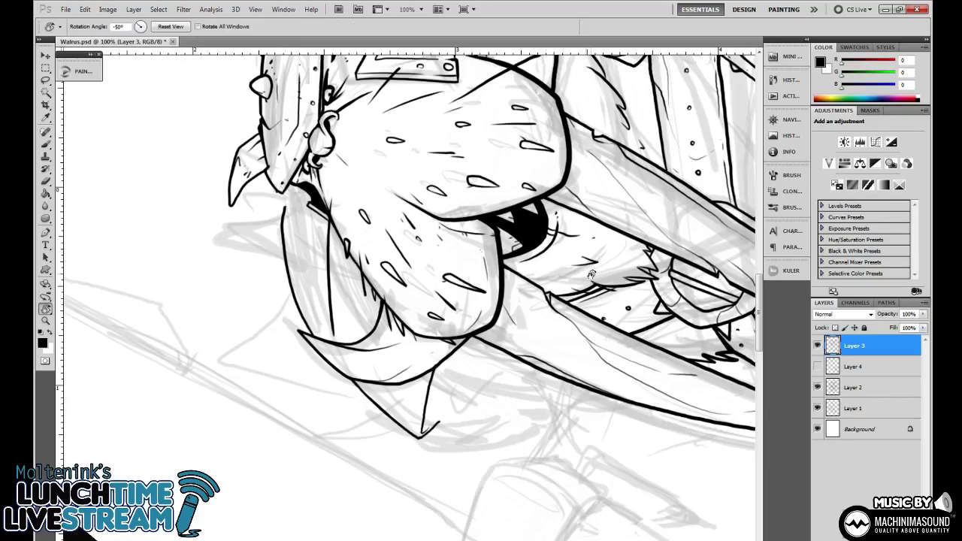
drag(558, 260, 527, 397)
key(ctrl+plus)
drag(417, 314, 528, 286)
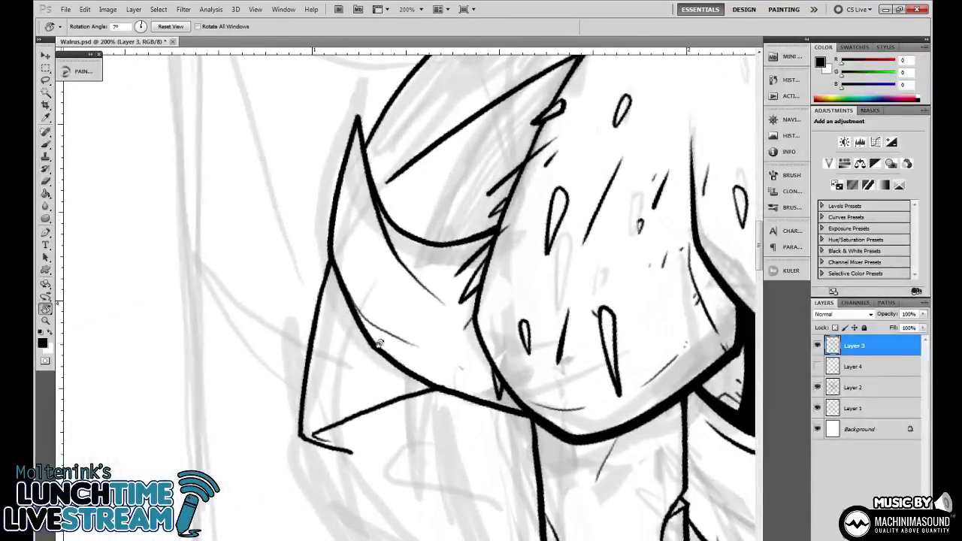
key(e)
mouse_move(304, 346)
mouse_down()
mouse_move(286, 420)
mouse_move(321, 434)
mouse_move(315, 444)
mouse_move(303, 431)
mouse_move(316, 344)
mouse_up()
key(b)
drag(371, 307, 378, 303)
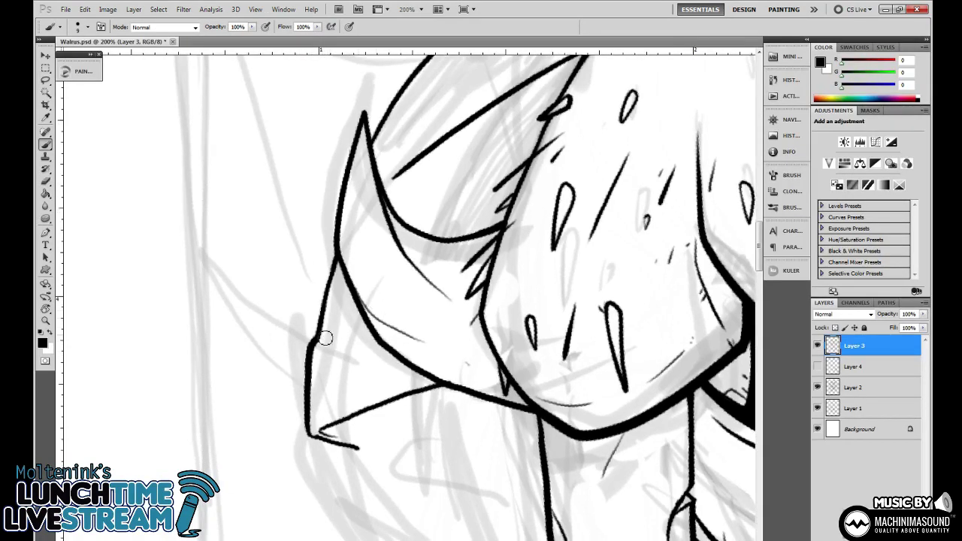
drag(316, 344, 361, 313)
Extend the upper outline behind the muzzle to the helmet and ink an inner line from it down toward the cheek fur.
drag(460, 311, 409, 347)
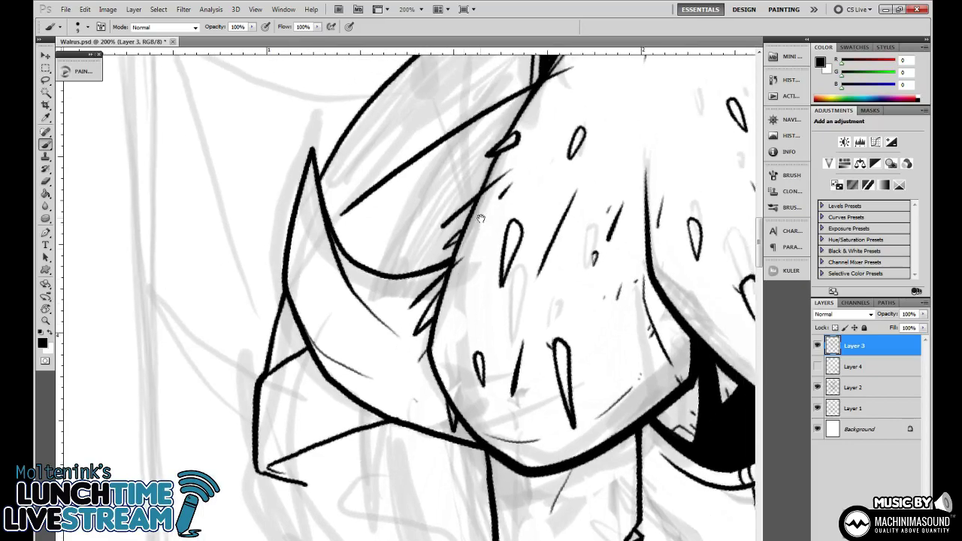
drag(502, 193, 410, 372)
mouse_move(487, 300)
mouse_down()
mouse_move(481, 316)
mouse_move(505, 272)
mouse_up()
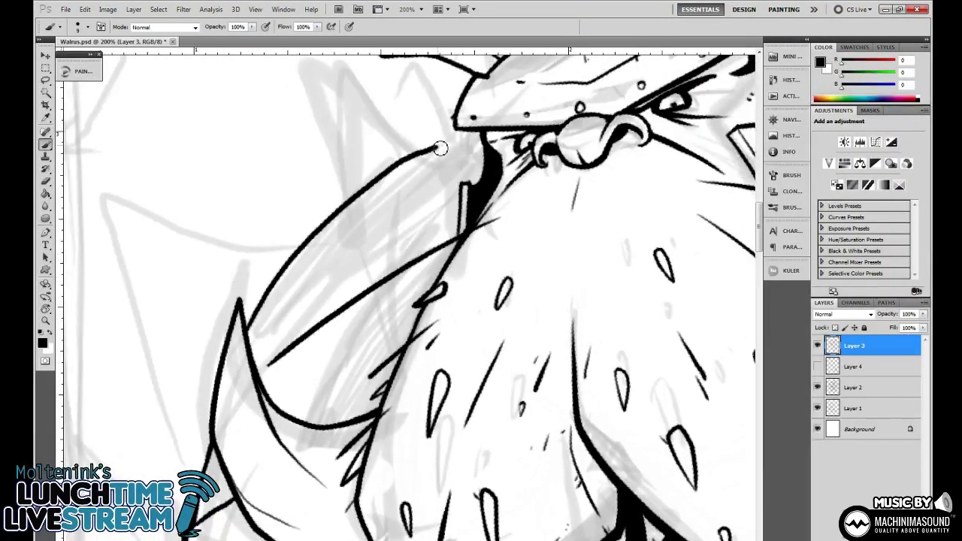
mouse_move(441, 148)
mouse_down()
mouse_move(418, 188)
mouse_move(396, 334)
mouse_up()
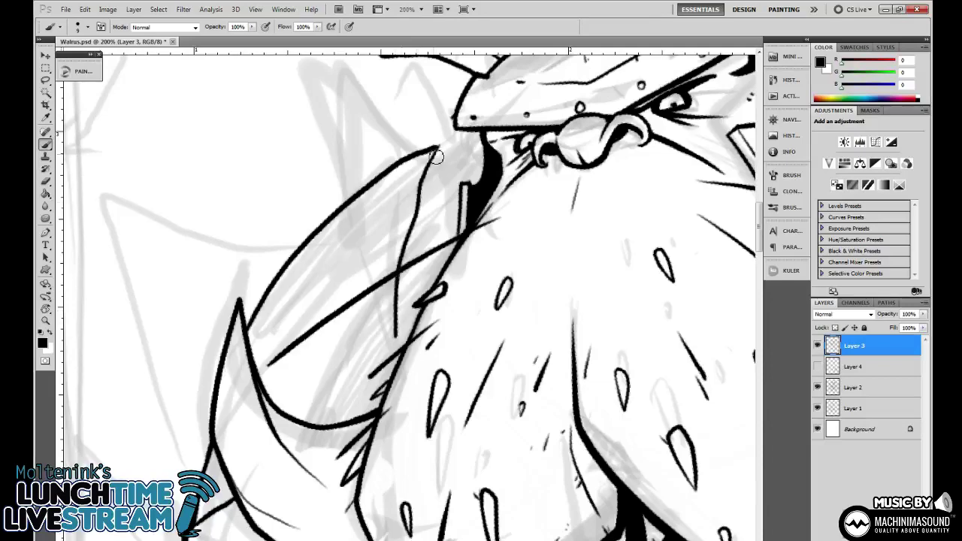
drag(437, 151, 479, 131)
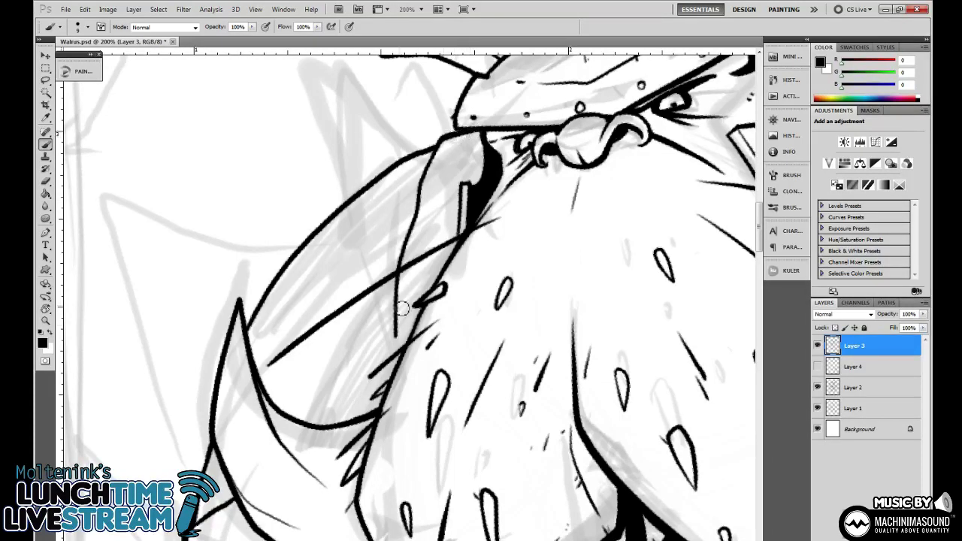
drag(399, 361, 406, 306)
Thicken the lower outer edge of the pointed shape below the far horn and check the walrus's head and torso at 50% zoom.
drag(251, 485, 336, 319)
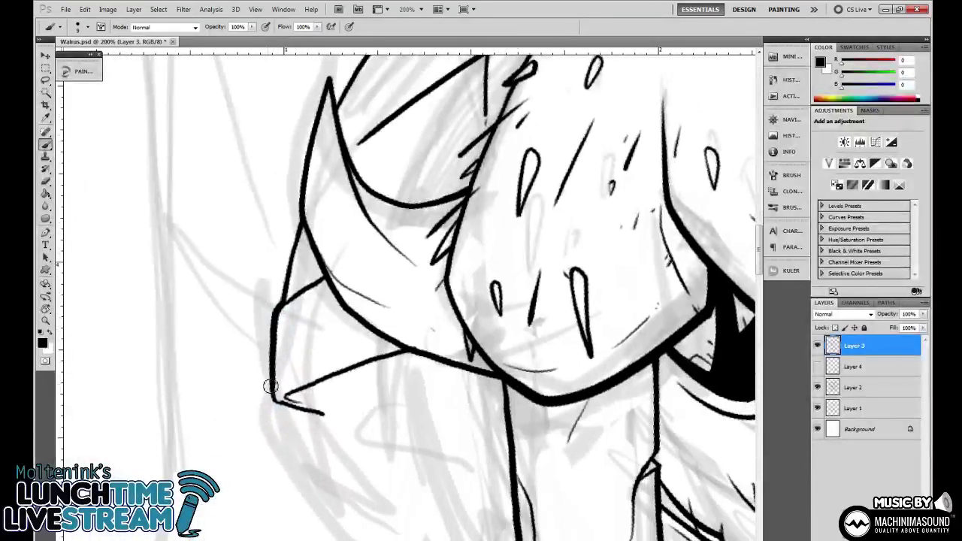
drag(270, 385, 271, 337)
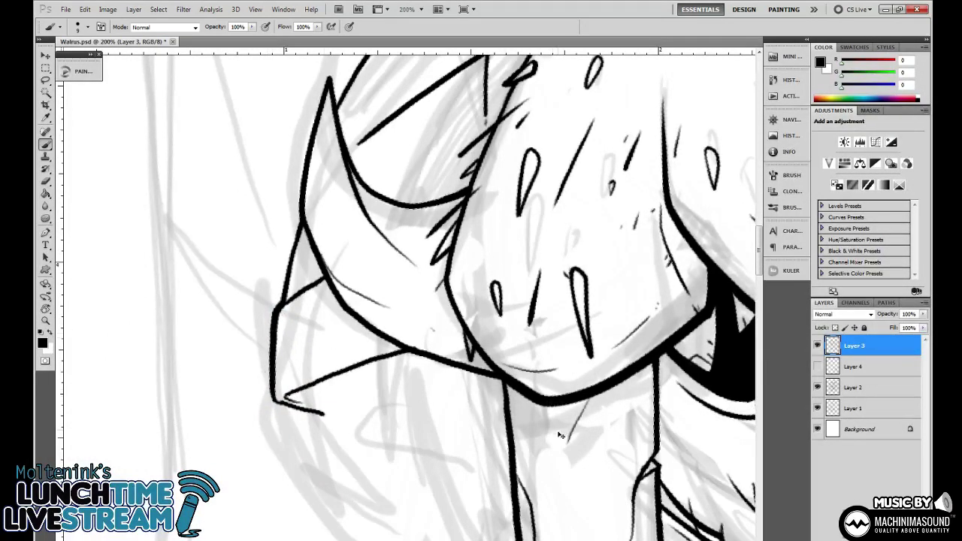
key(ctrl+minus)
key(ctrl+minus)
key(ctrl+minus)
drag(530, 425, 483, 441)
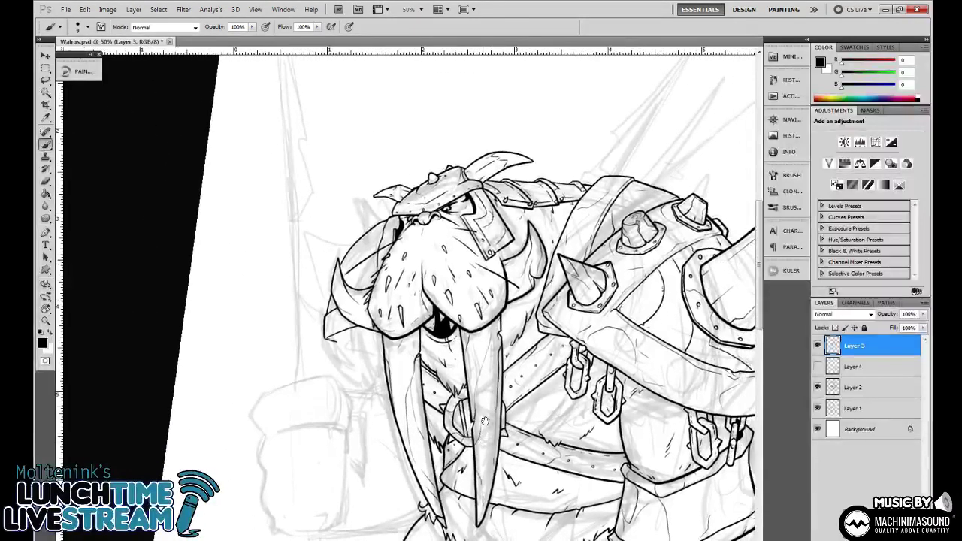
drag(659, 382, 638, 394)
drag(556, 370, 637, 349)
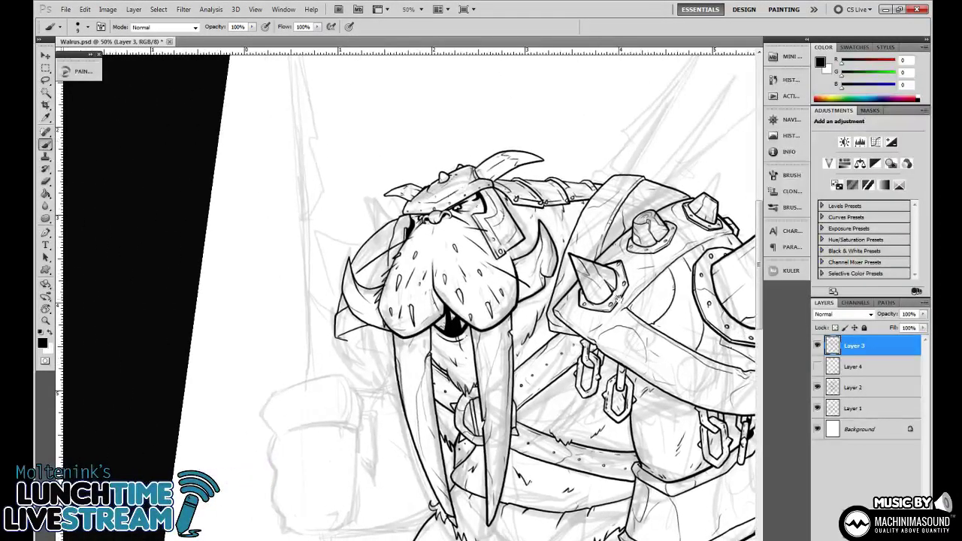
Ink a small pointed spike with short inner marks beside the cheek fur, just above the far horn's base.
key(ctrl+plus)
key(ctrl+plus)
key(ctrl+plus)
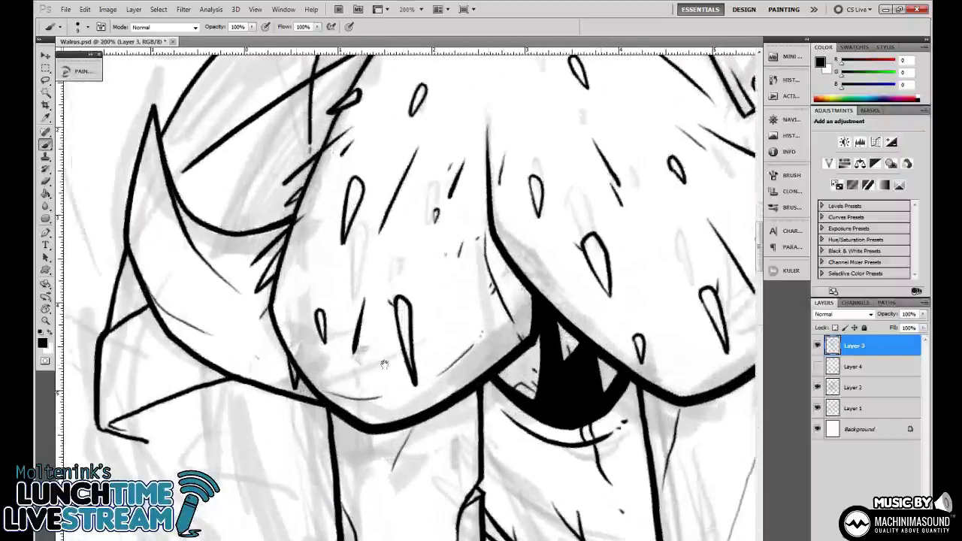
drag(384, 365, 538, 474)
drag(514, 319, 494, 401)
mouse_move(423, 410)
mouse_down()
mouse_move(394, 371)
mouse_move(458, 338)
mouse_up()
drag(398, 368, 413, 372)
drag(353, 468, 338, 515)
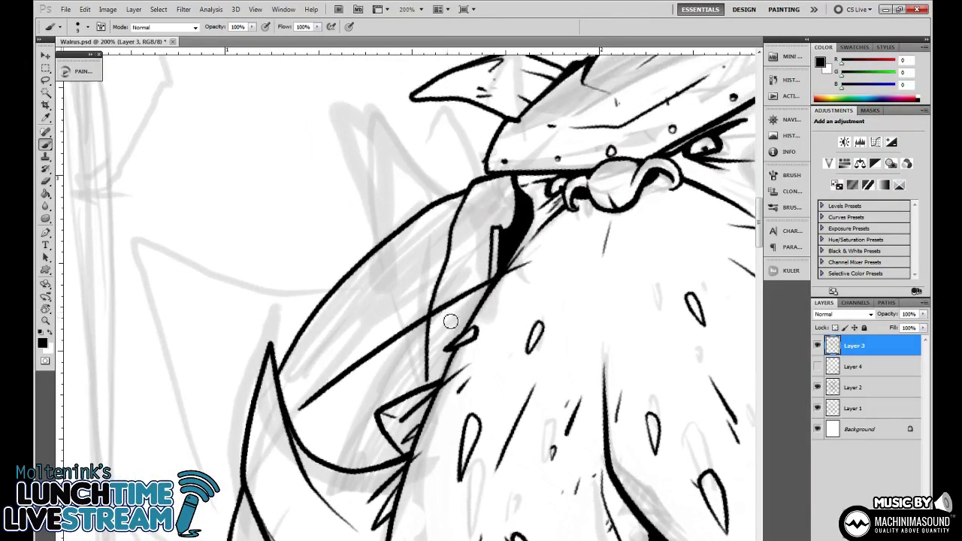
Ink a rounded peg on the far-side helmet strip behind the muzzle and erase the strip's line running through it.
mouse_move(448, 322)
mouse_down()
mouse_move(415, 289)
mouse_move(431, 254)
mouse_move(451, 237)
mouse_move(494, 256)
mouse_up()
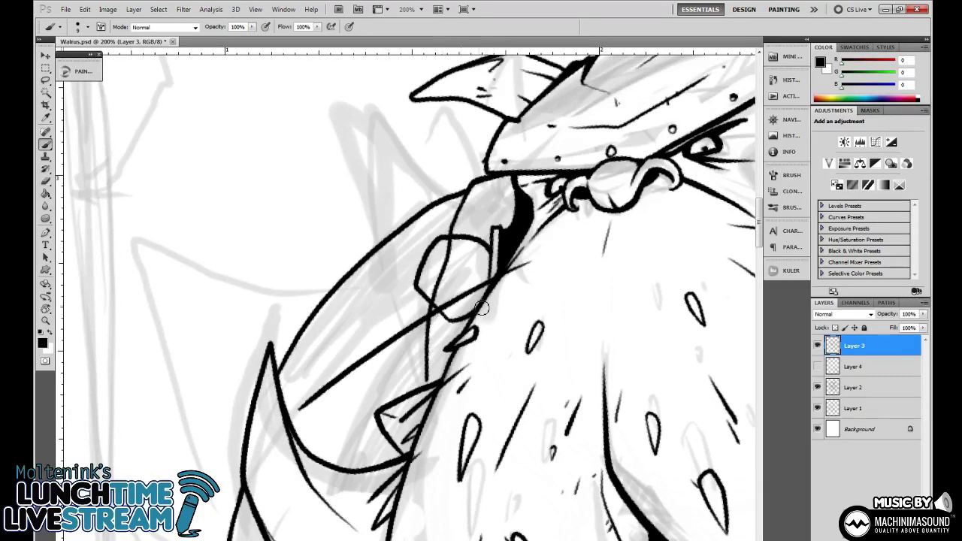
key(e)
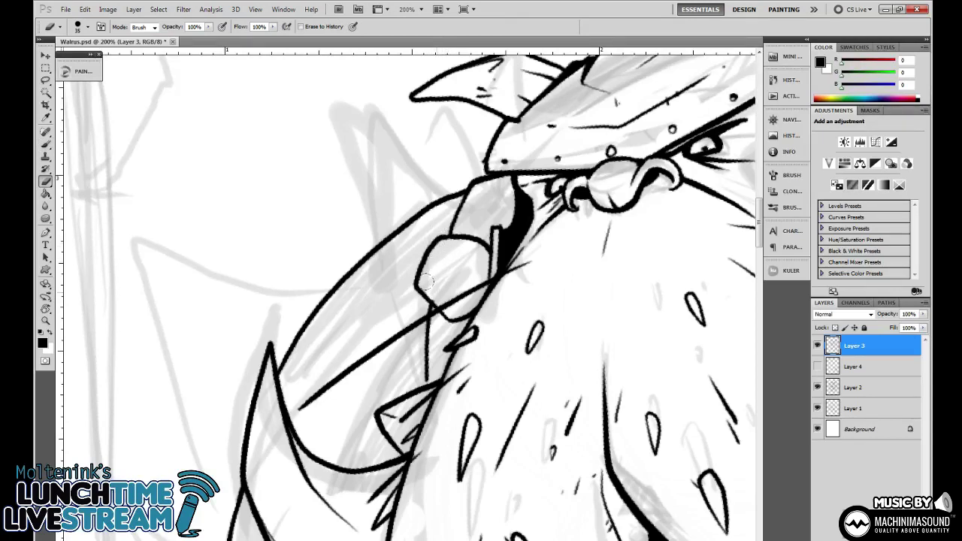
key(b)
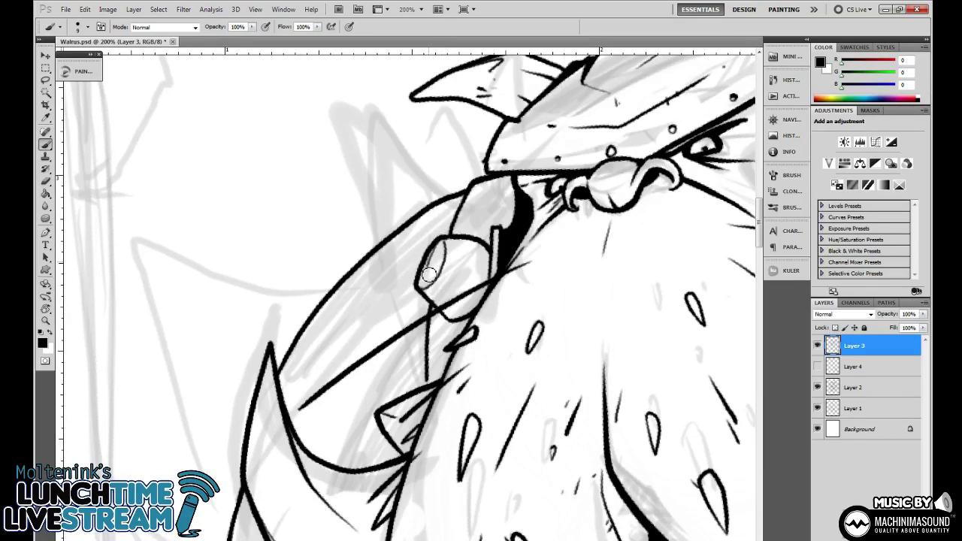
Detail the peg with an end oval and inner contour lines, and ink a riveted base plate around it.
mouse_move(469, 256)
mouse_down()
mouse_move(491, 257)
mouse_move(473, 311)
mouse_up()
drag(500, 162, 485, 230)
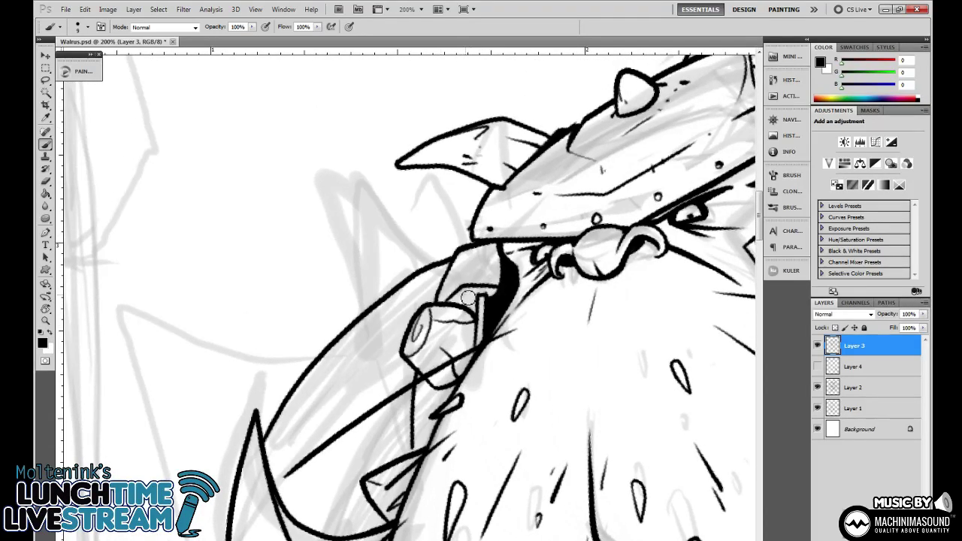
mouse_move(416, 386)
mouse_down()
mouse_move(442, 406)
mouse_move(471, 318)
mouse_up()
drag(429, 372, 446, 359)
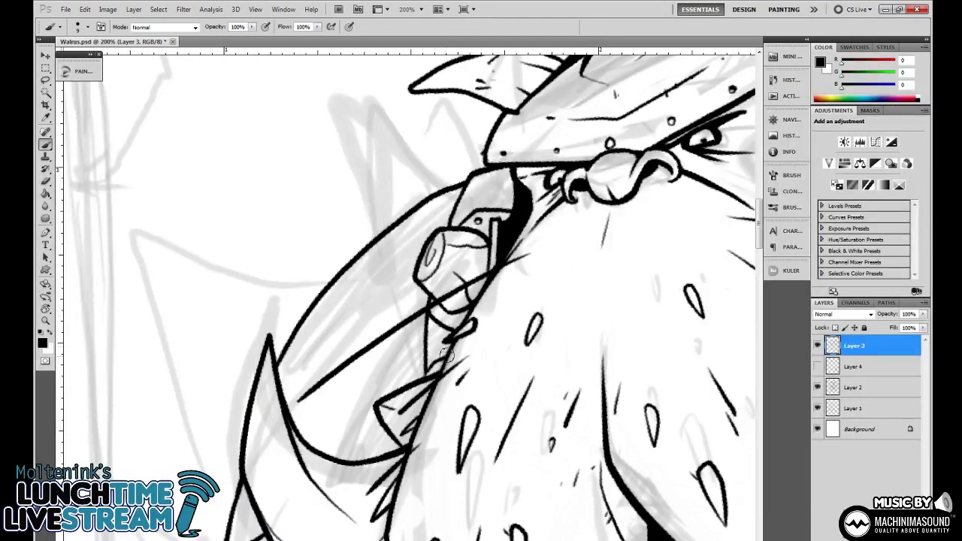
mouse_move(503, 203)
mouse_down()
mouse_move(466, 294)
mouse_move(483, 276)
mouse_up()
key(ctrl+minus)
key(ctrl+minus)
drag(562, 531, 477, 423)
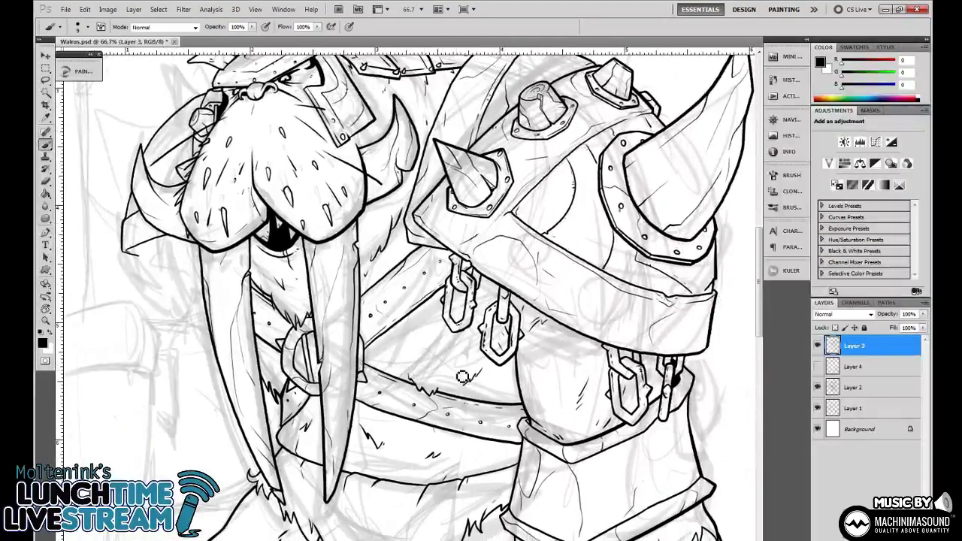
drag(524, 428, 475, 451)
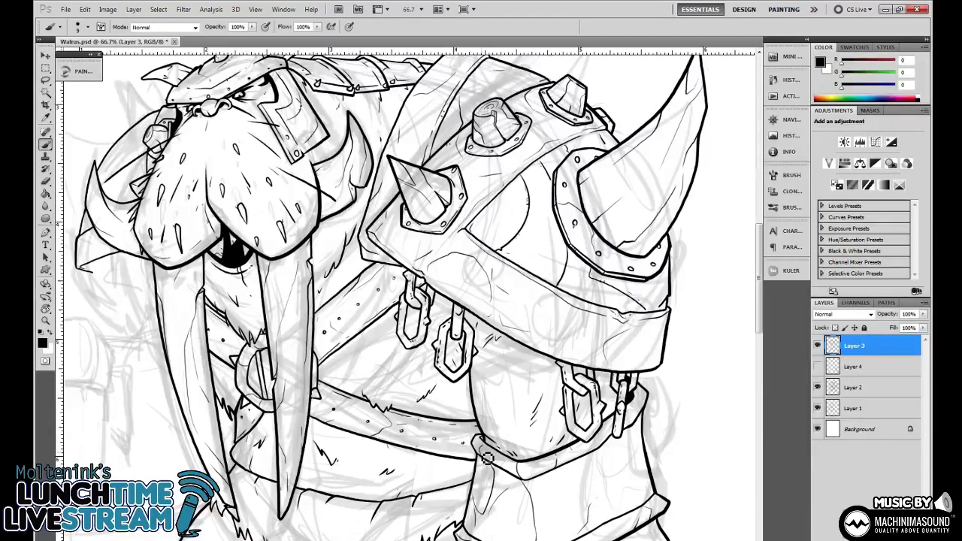
drag(485, 312, 609, 345)
drag(435, 307, 557, 408)
Ink a large curved spike behind the far horn, with its upper edge meeting the head's outline and a smooth lower edge reaching the horn.
key(ctrl+plus)
key(ctrl+plus)
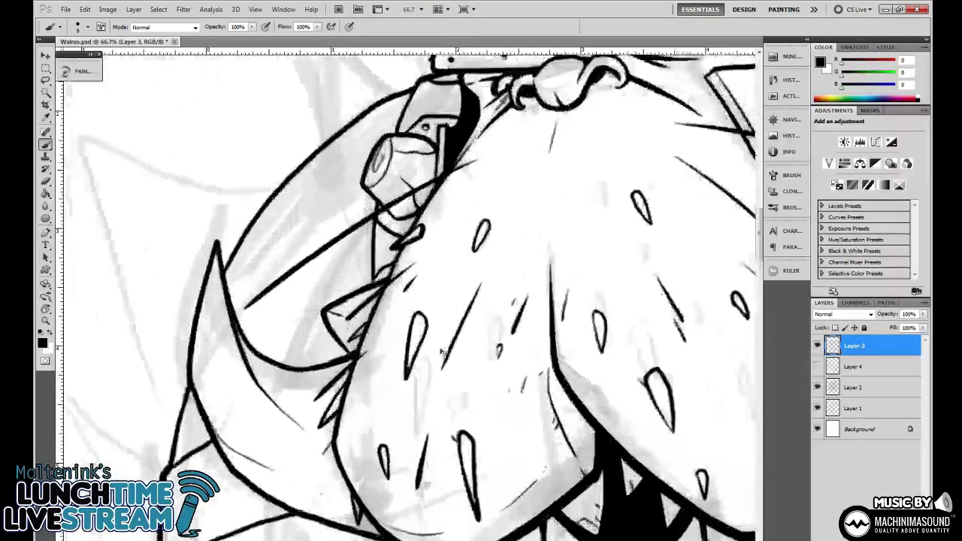
drag(415, 320, 541, 328)
mouse_move(348, 354)
mouse_down()
mouse_move(391, 336)
mouse_move(333, 329)
mouse_move(268, 163)
mouse_move(257, 91)
mouse_up()
mouse_move(257, 92)
mouse_down()
mouse_move(286, 163)
mouse_move(281, 234)
mouse_move(275, 189)
mouse_move(351, 243)
mouse_move(483, 284)
mouse_up()
drag(480, 331, 471, 252)
drag(276, 211, 323, 346)
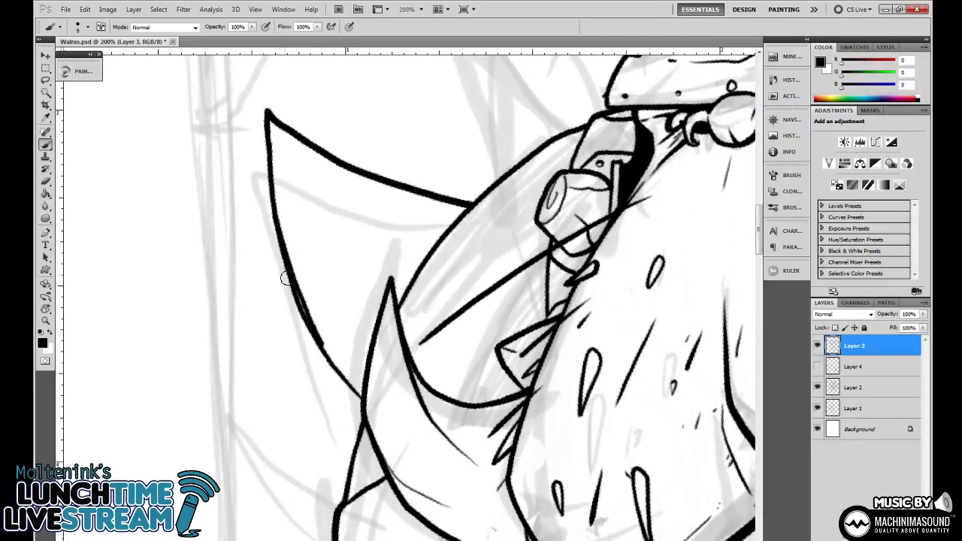
key(ctrl+z)
drag(292, 277, 362, 401)
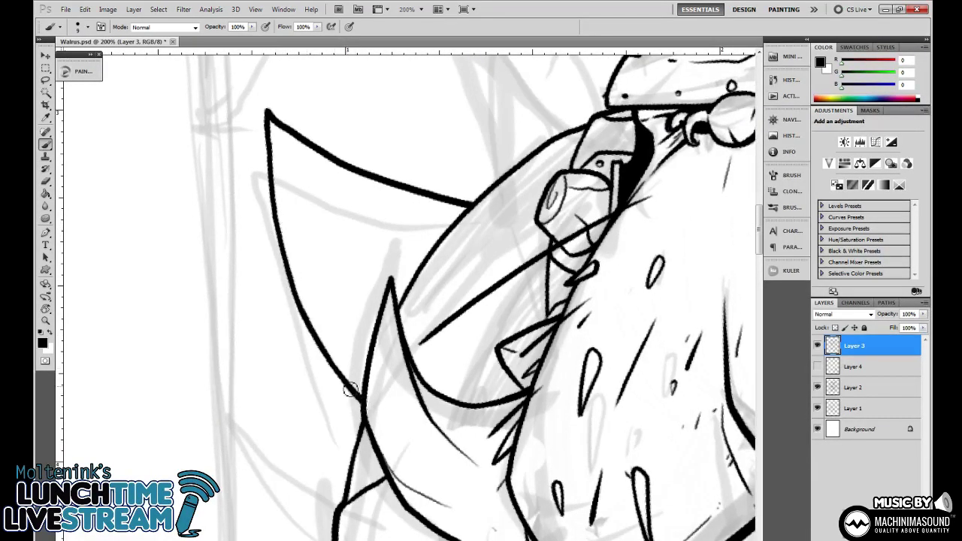
Add thin contour lines inside the large far-side spike and check the walrus's head at 50% zoom.
drag(351, 227, 357, 302)
drag(277, 252, 374, 376)
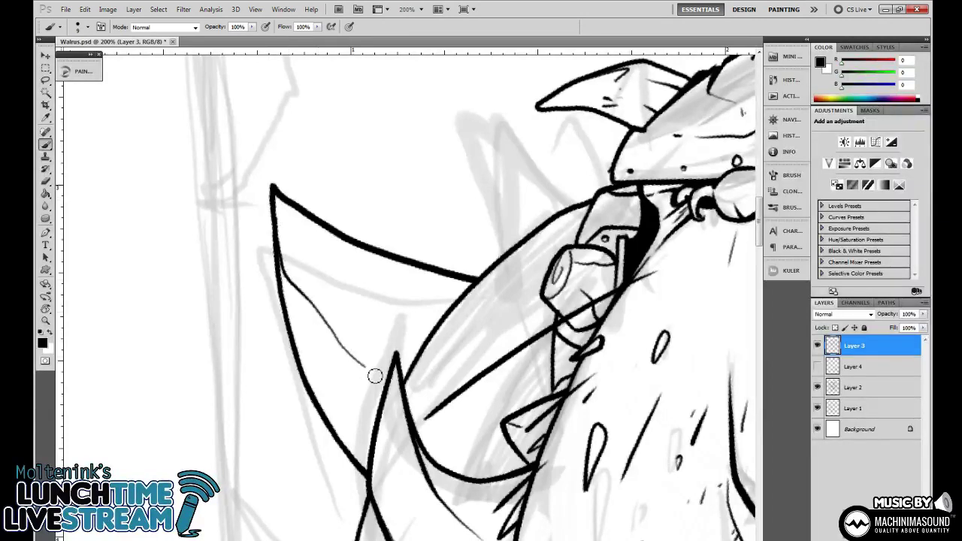
mouse_move(362, 254)
mouse_down()
mouse_move(379, 335)
mouse_move(430, 291)
mouse_up()
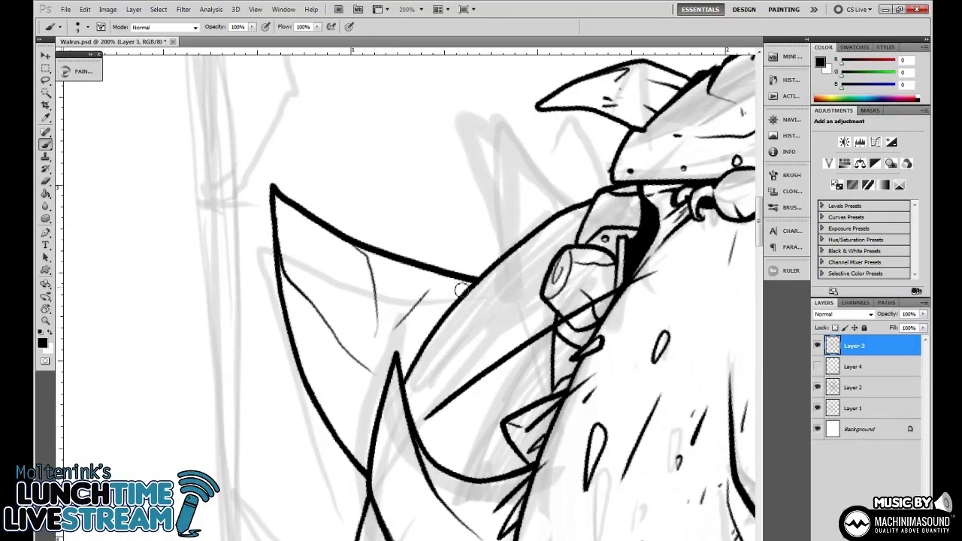
drag(456, 333, 499, 241)
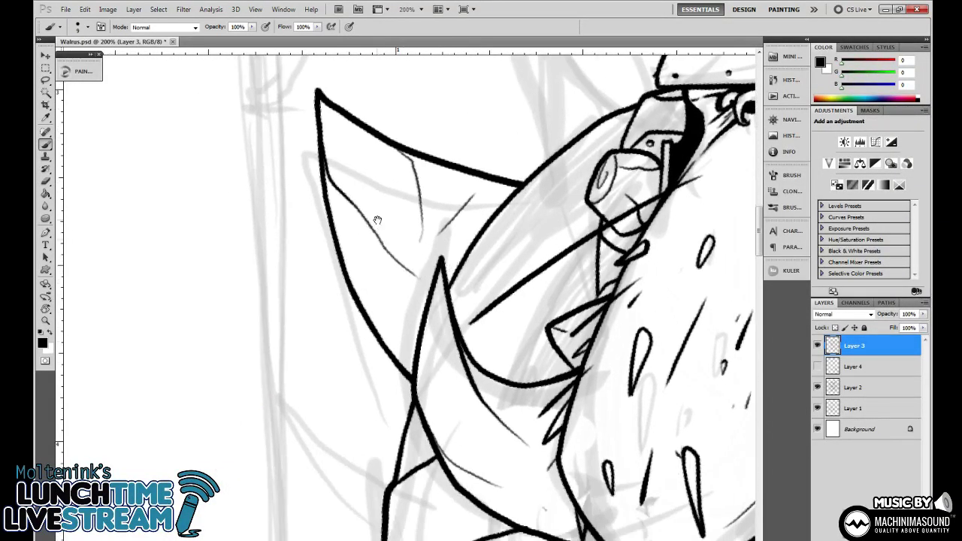
drag(378, 220, 319, 353)
drag(556, 285, 471, 242)
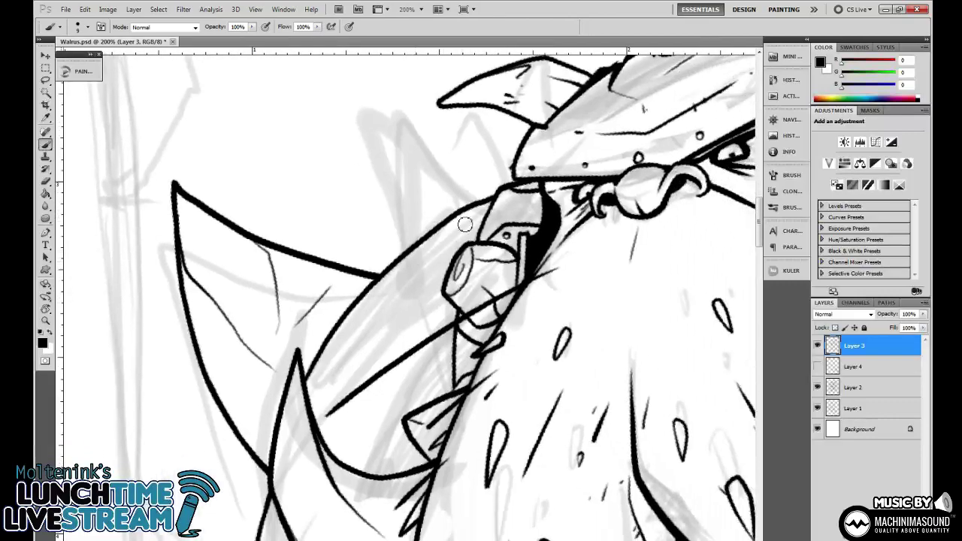
key(ctrl+minus)
key(ctrl+minus)
key(ctrl+minus)
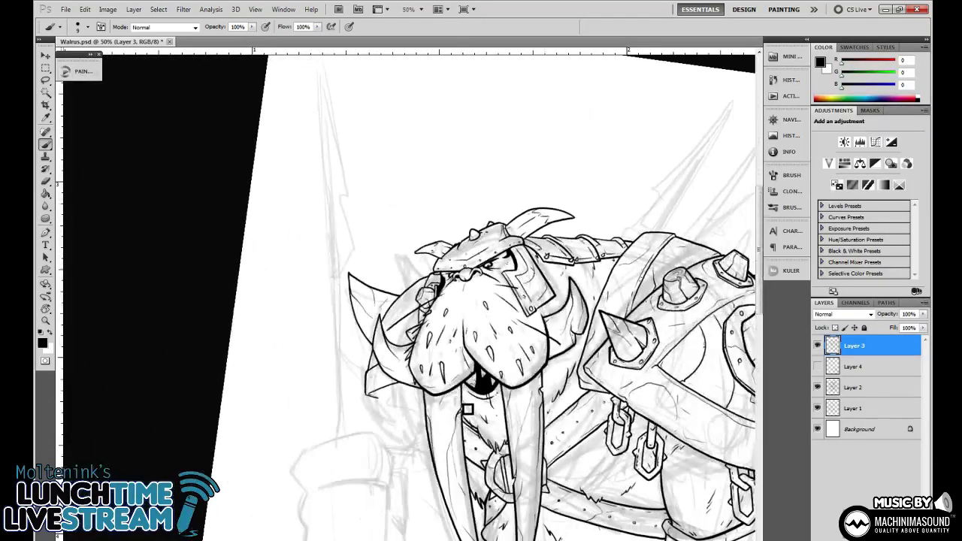
Ink a curved line on the rounded armour piece beside the walrus's left cheek spike.
drag(523, 474, 392, 445)
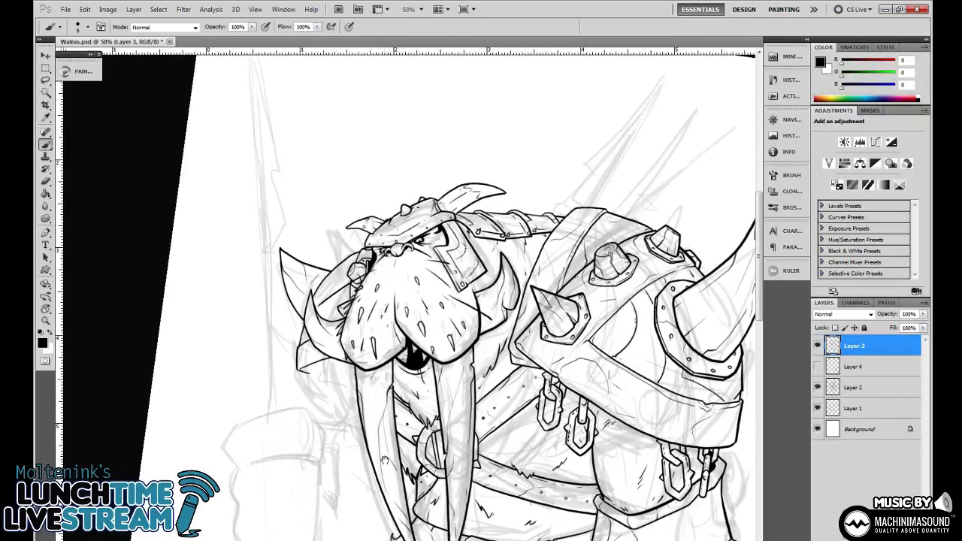
scroll(407, 385, up, 3)
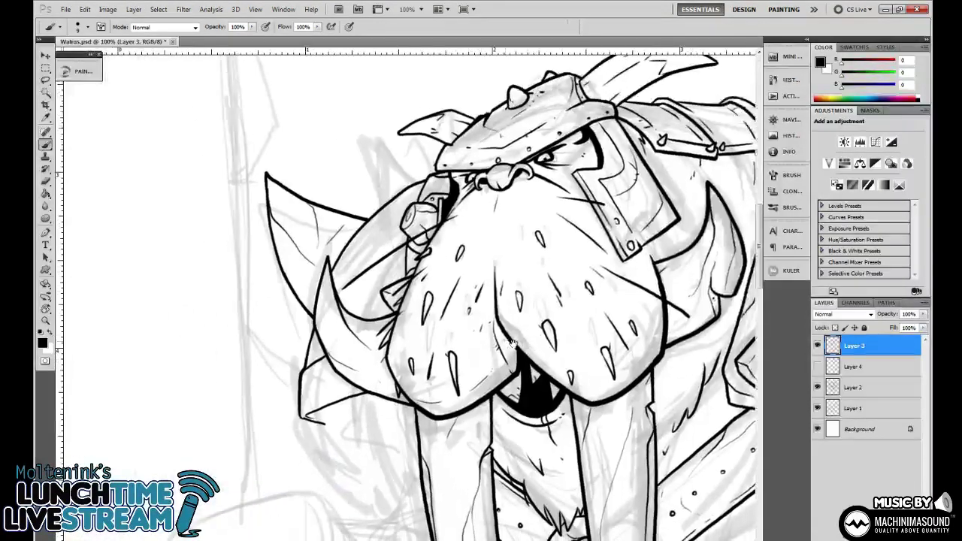
drag(447, 275, 487, 293)
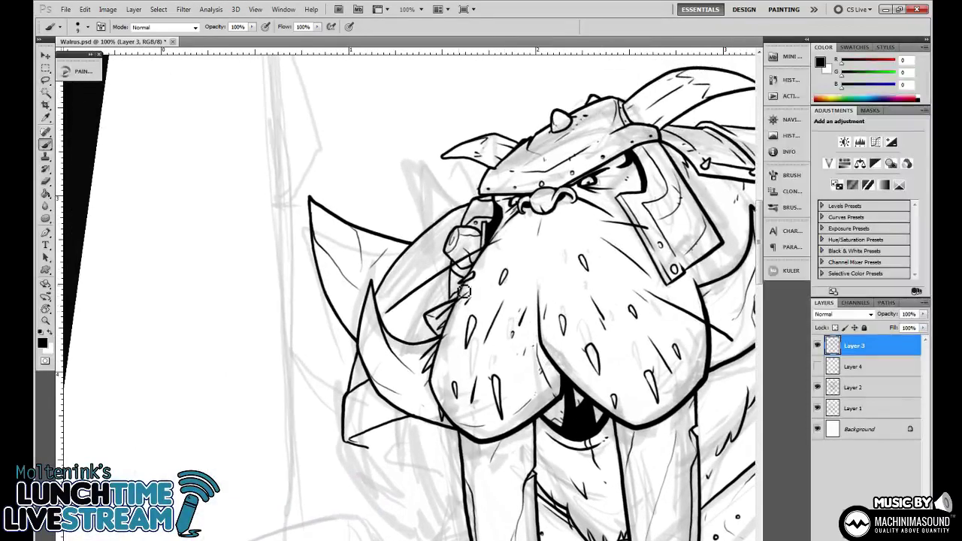
drag(426, 270, 476, 352)
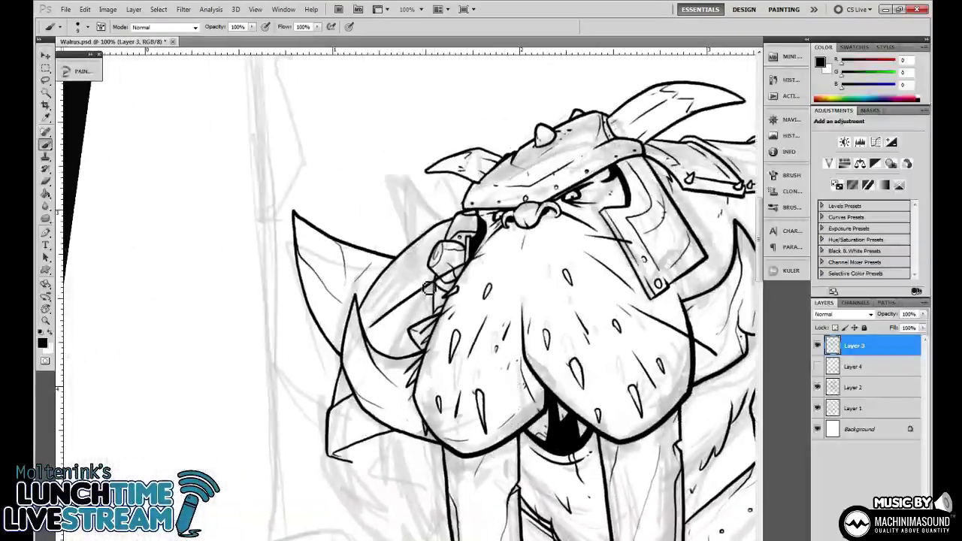
drag(414, 323, 478, 306)
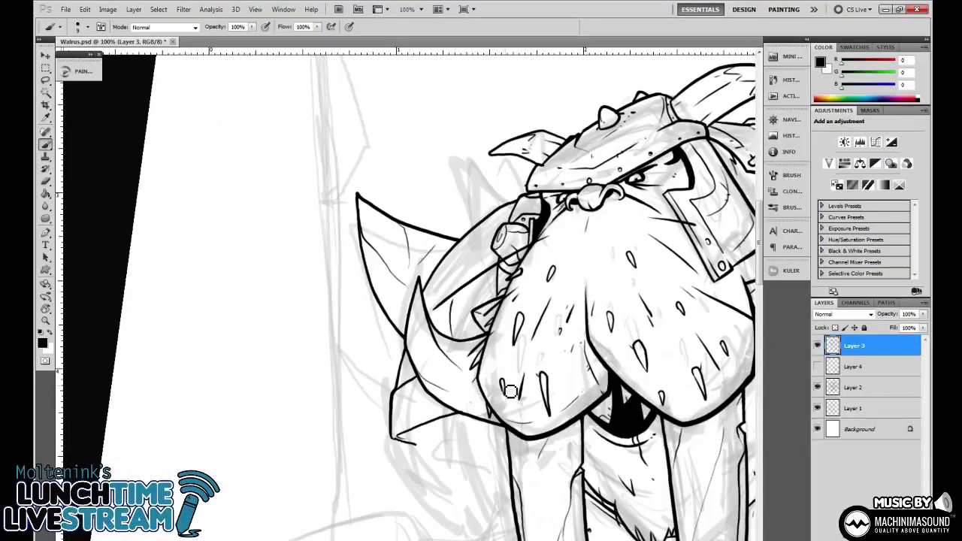
key(ctrl+plus)
drag(549, 315, 481, 344)
key(ctrl+z)
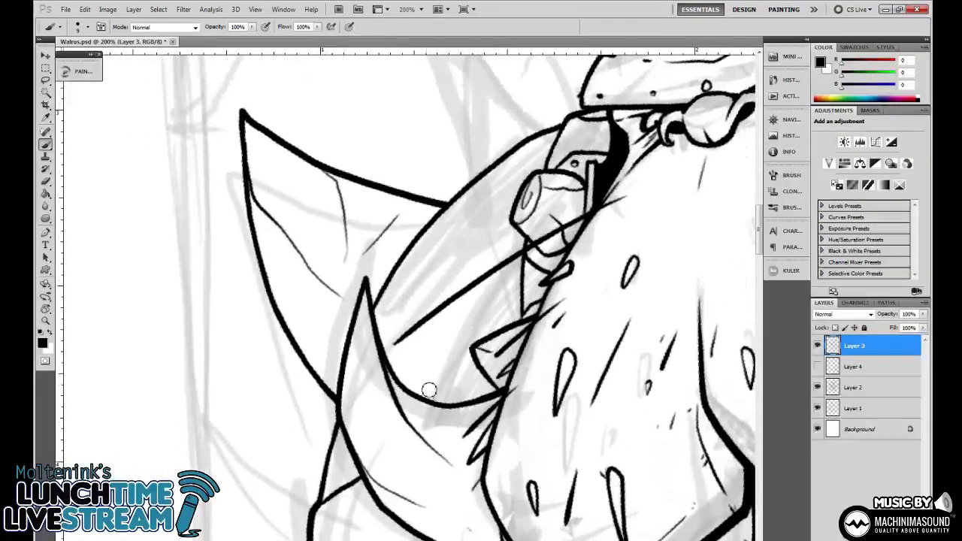
mouse_move(427, 388)
mouse_down()
mouse_move(459, 270)
mouse_move(502, 181)
mouse_move(548, 164)
mouse_up()
key(ctrl+minus)
key(ctrl+minus)
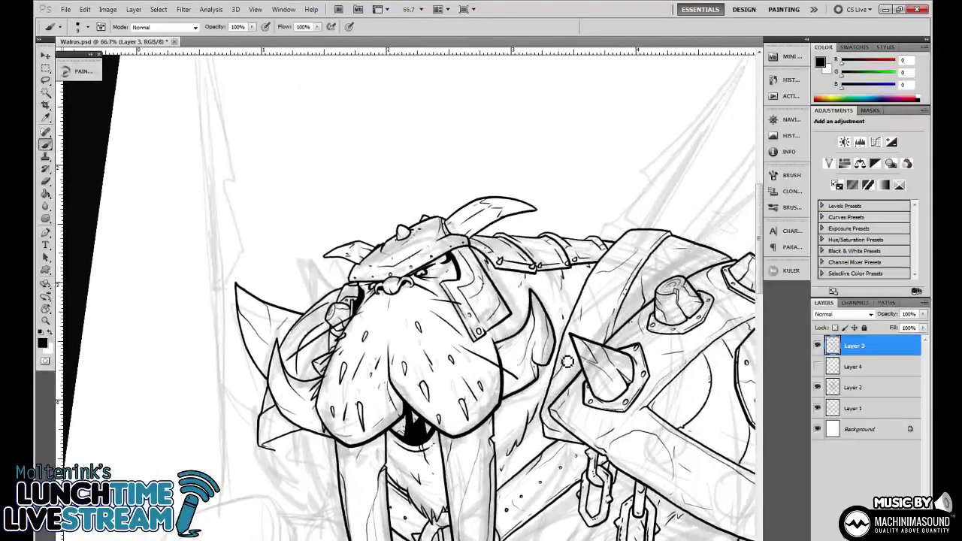
Lasso the helmet's crown and both horns above the brow band, then cut and paste them onto a new layer.
key(ctrl+minus)
key(ctrl+minus)
key(ctrl+plus)
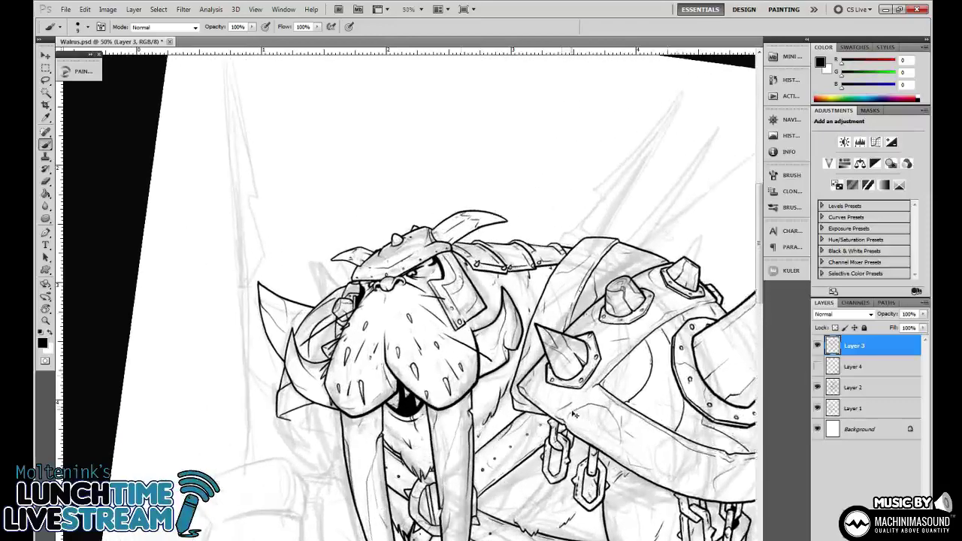
key(ctrl+plus)
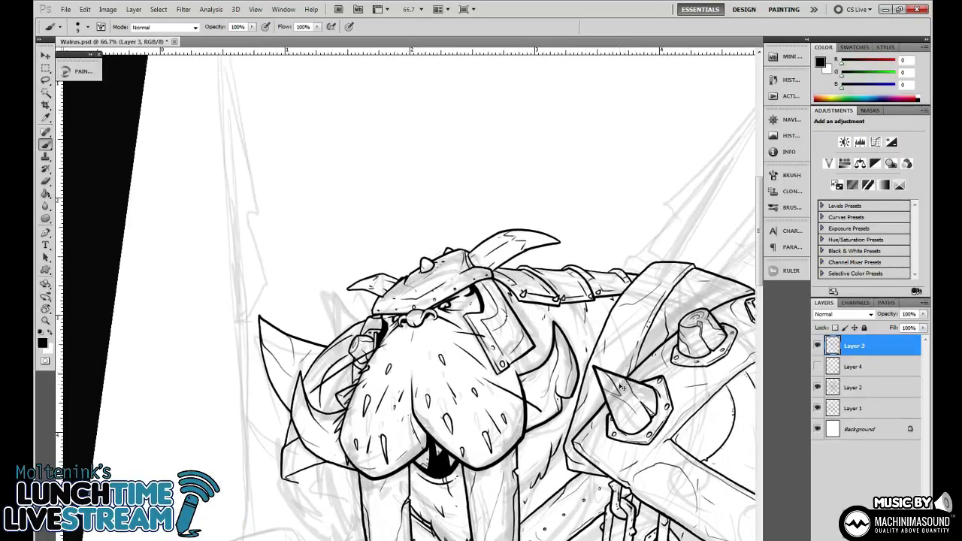
key(ctrl+plus)
key(ctrl+plus)
key(k)
drag(666, 201, 615, 237)
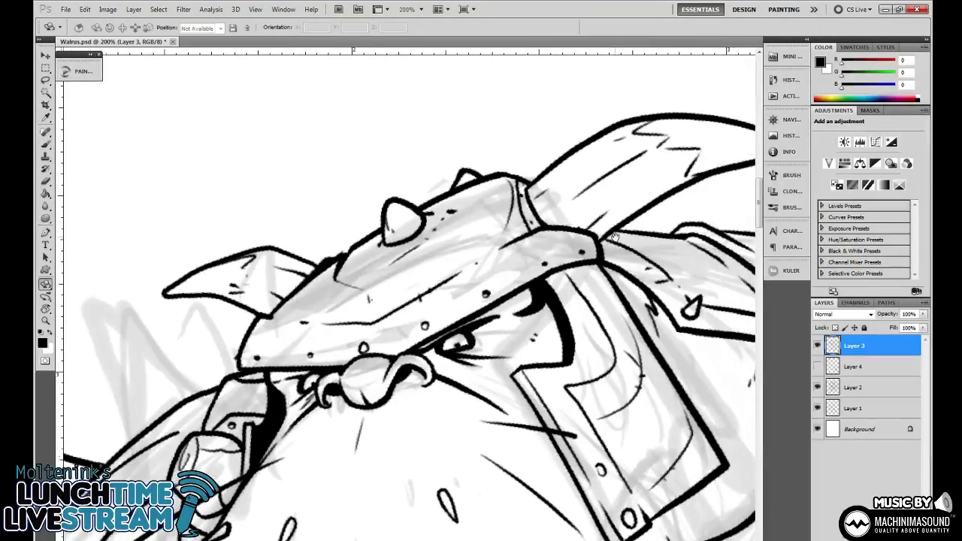
key(l)
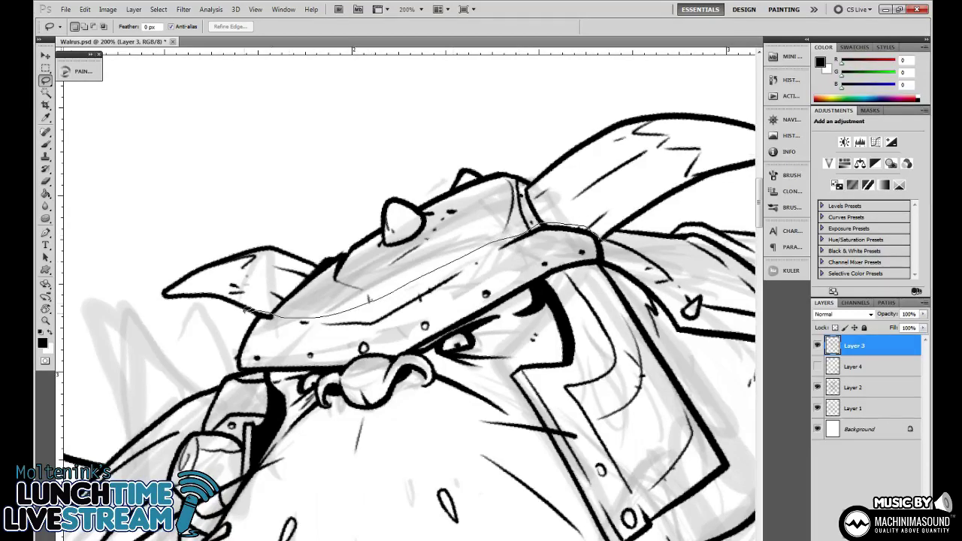
mouse_move(307, 164)
mouse_down()
mouse_move(597, 63)
mouse_move(752, 72)
mouse_up()
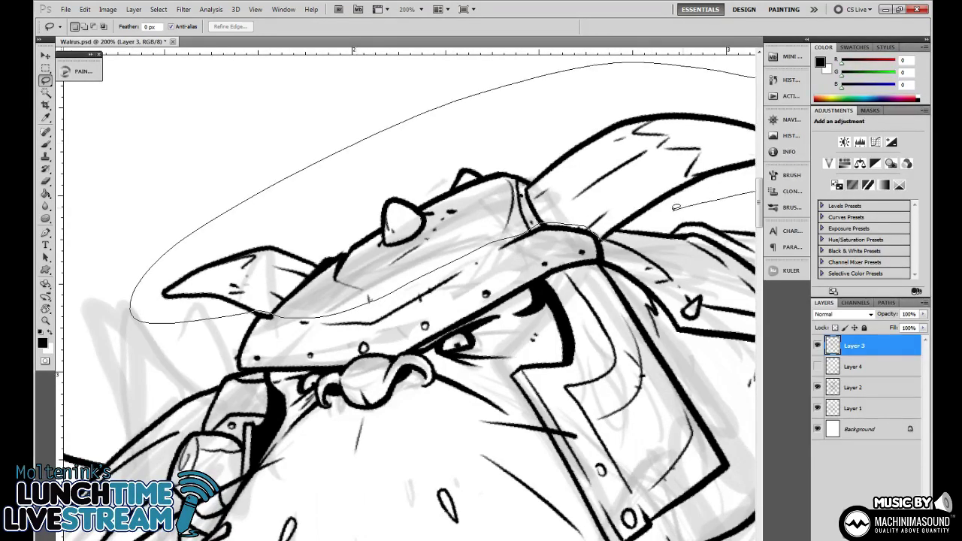
mouse_move(676, 208)
mouse_down()
mouse_move(673, 253)
mouse_move(673, 232)
mouse_move(606, 234)
mouse_up()
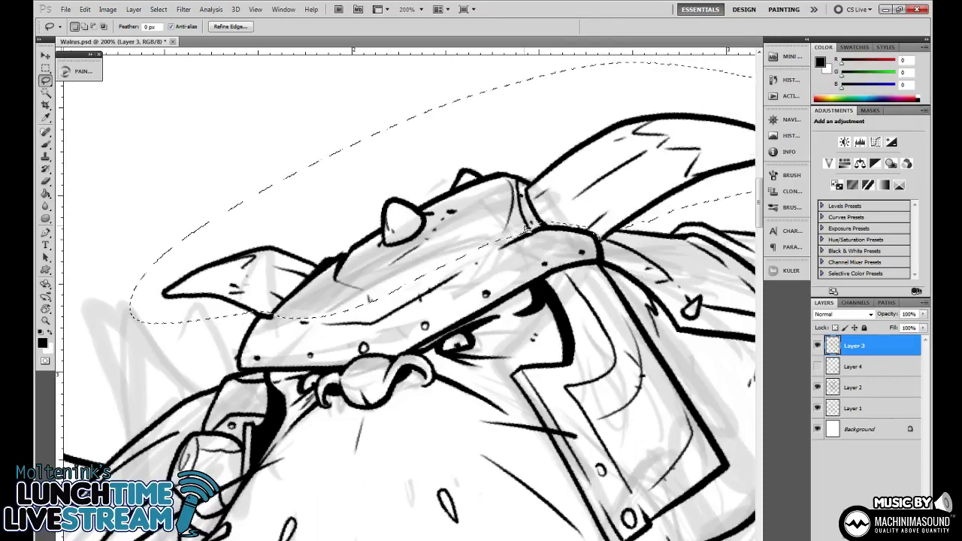
drag(529, 230, 539, 205)
key(ctrl+x)
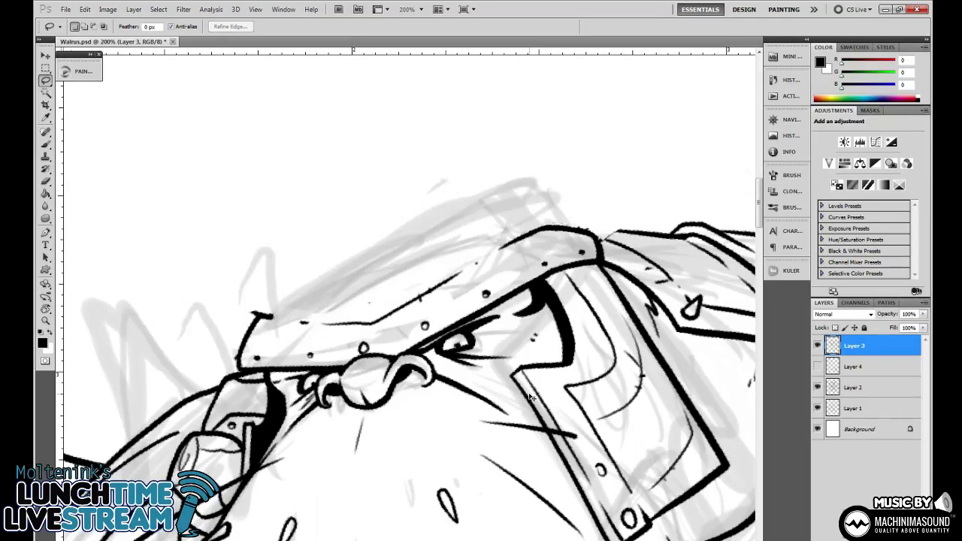
key(ctrl+v)
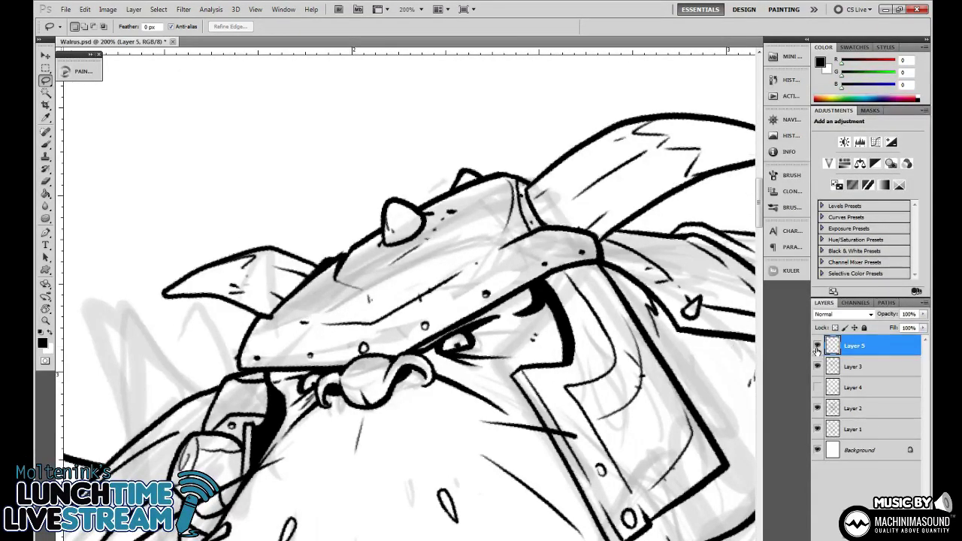
Hide Layer 5 and, on Layer 3, ink the brow band's top edge and extend the back strap line to meet it.
click(818, 347)
key(b)
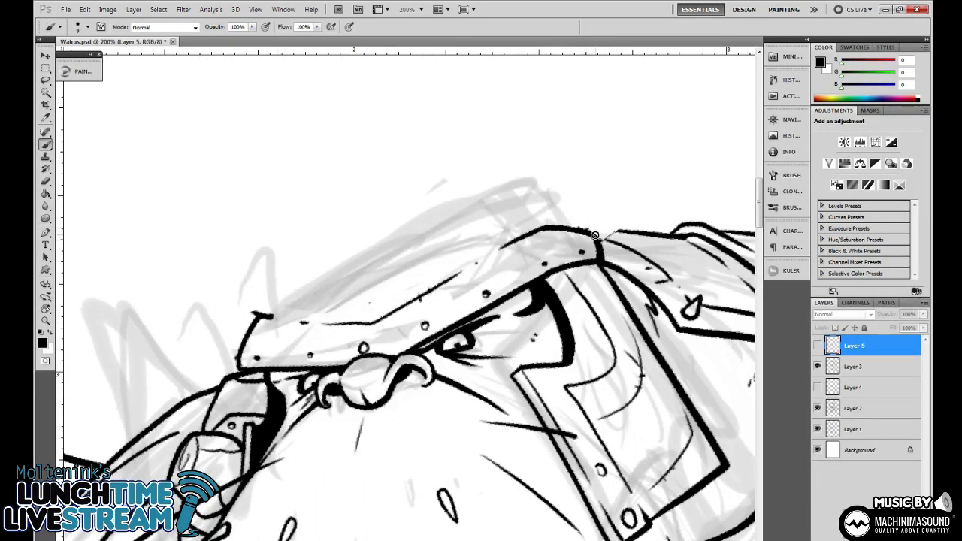
click(854, 365)
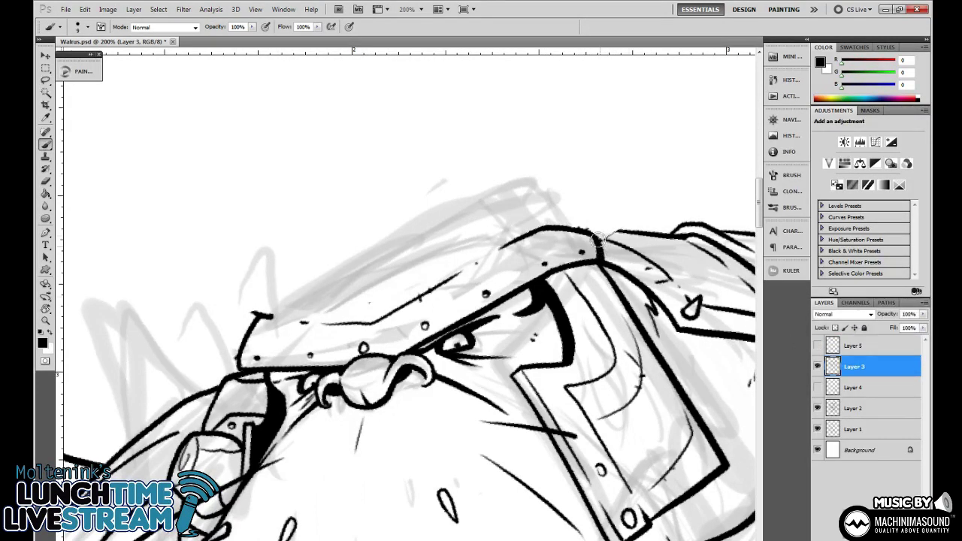
mouse_move(599, 239)
mouse_down()
mouse_move(534, 230)
mouse_move(391, 316)
mouse_move(358, 324)
mouse_move(252, 314)
mouse_up()
key(e)
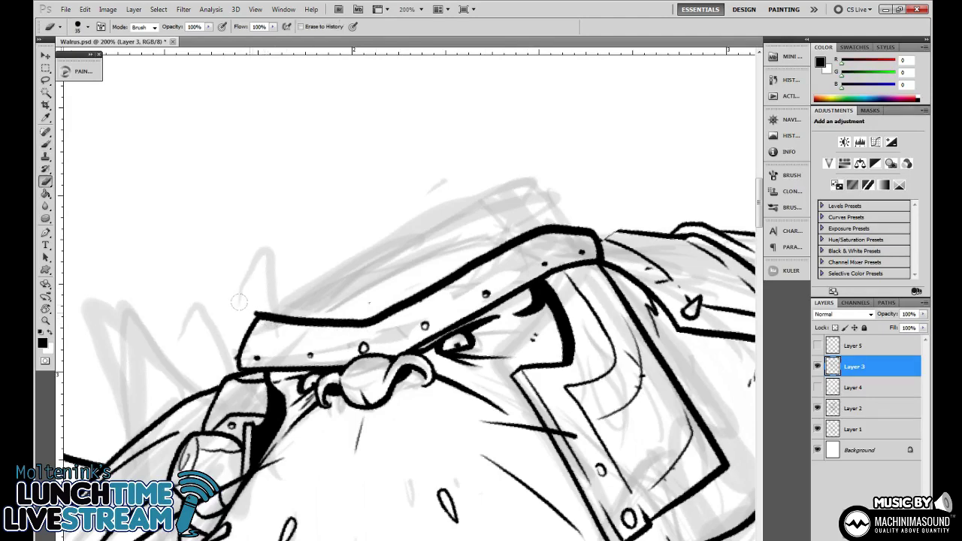
drag(599, 316, 537, 334)
key(b)
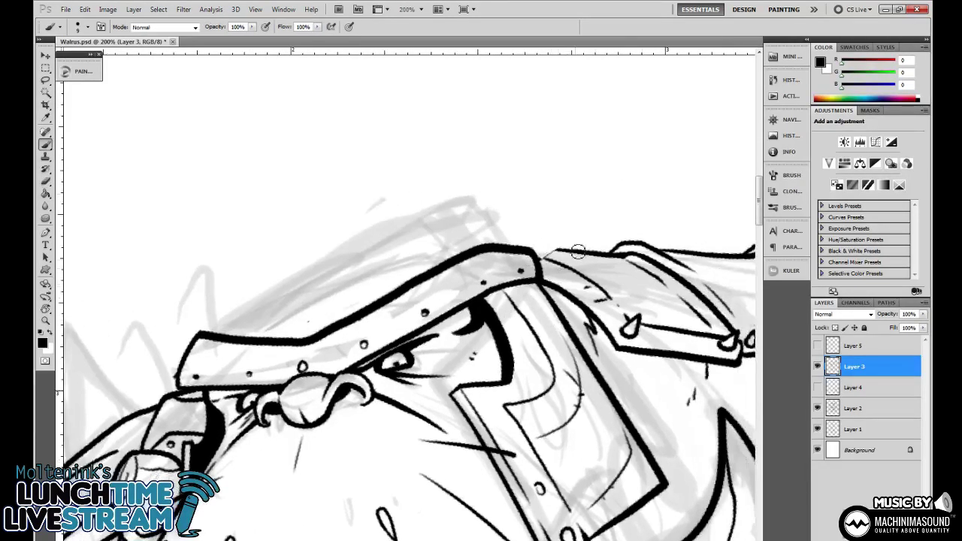
drag(539, 267, 569, 249)
key(ctrl+minus)
key(ctrl+minus)
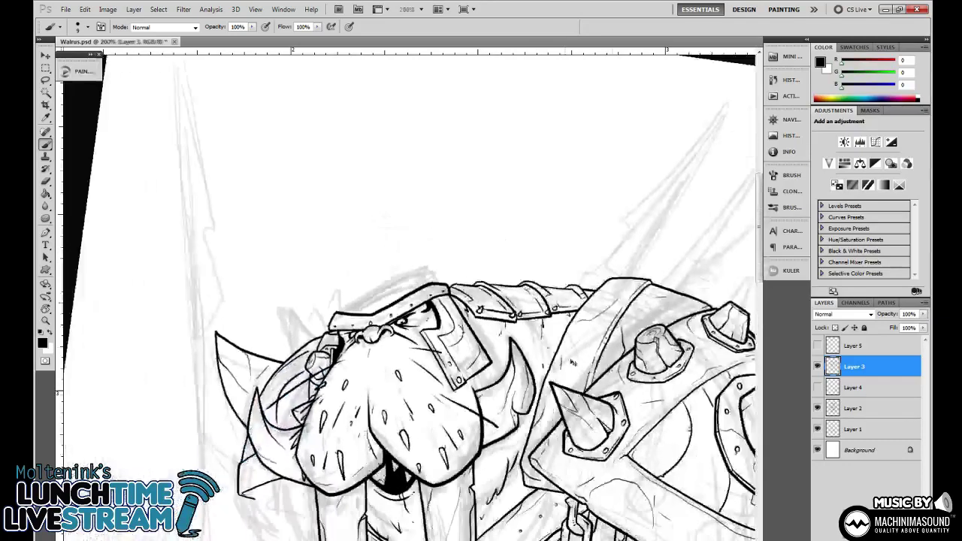
Ink the left and right sides of a large rounded afro outline rising from behind the brow band.
key(ctrl+plus)
key(ctrl+plus)
scroll(353, 339, up, 2)
key(v)
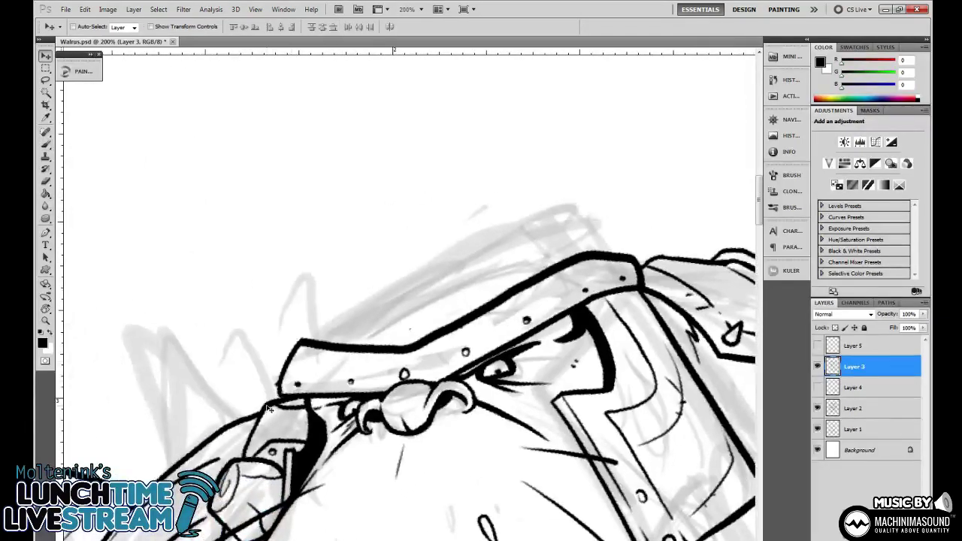
key(b)
mouse_move(267, 409)
mouse_down()
mouse_move(227, 388)
mouse_move(190, 331)
mouse_move(178, 277)
mouse_move(181, 164)
mouse_move(232, 103)
mouse_up()
key(space)
drag(502, 143, 387, 198)
mouse_move(560, 403)
mouse_down()
mouse_move(604, 367)
mouse_move(633, 295)
mouse_move(599, 232)
mouse_up()
Erase the lines overlapping the afro's lower right side and redraw the hair edge and the brow band's right end.
key(e)
mouse_move(603, 311)
mouse_down()
mouse_move(525, 308)
mouse_move(575, 380)
mouse_move(565, 359)
mouse_up()
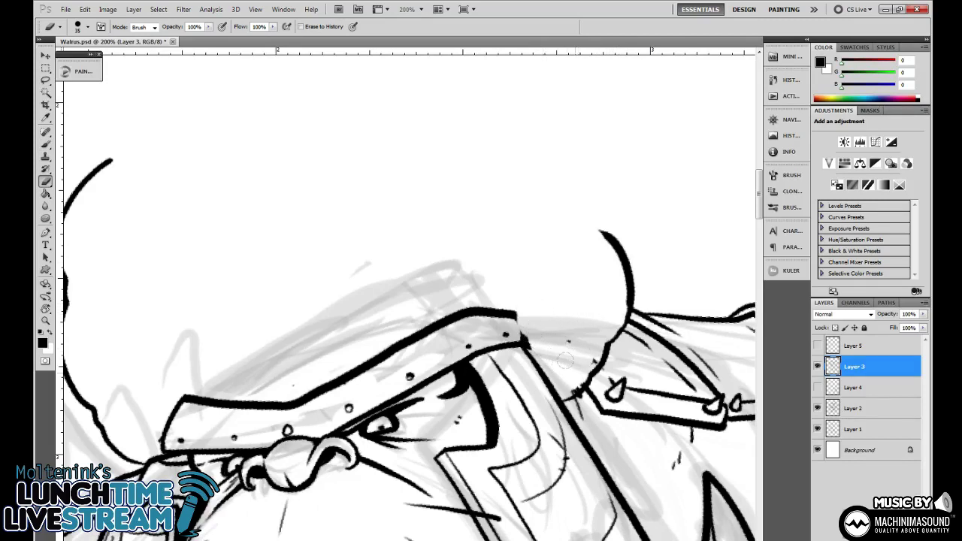
key(b)
drag(560, 406, 600, 370)
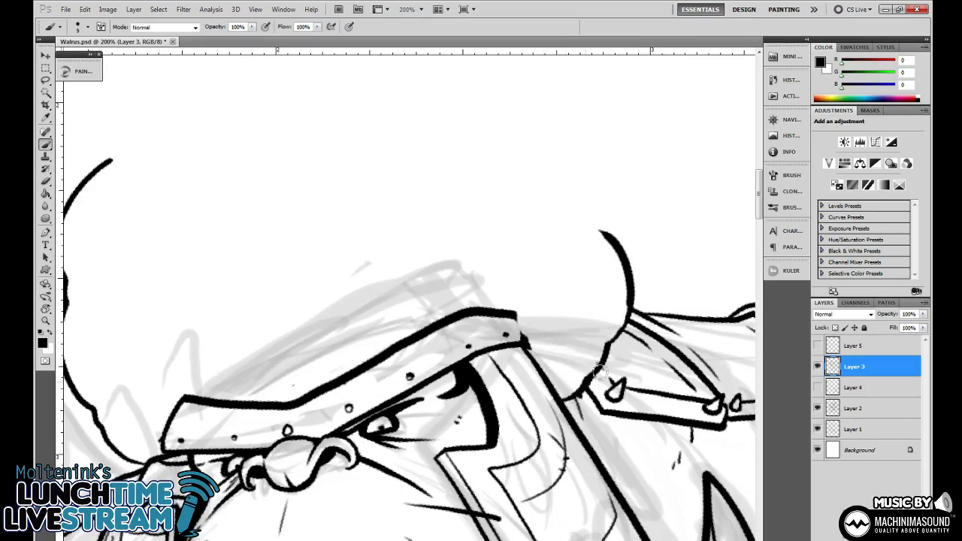
drag(527, 343, 518, 318)
drag(614, 290, 618, 332)
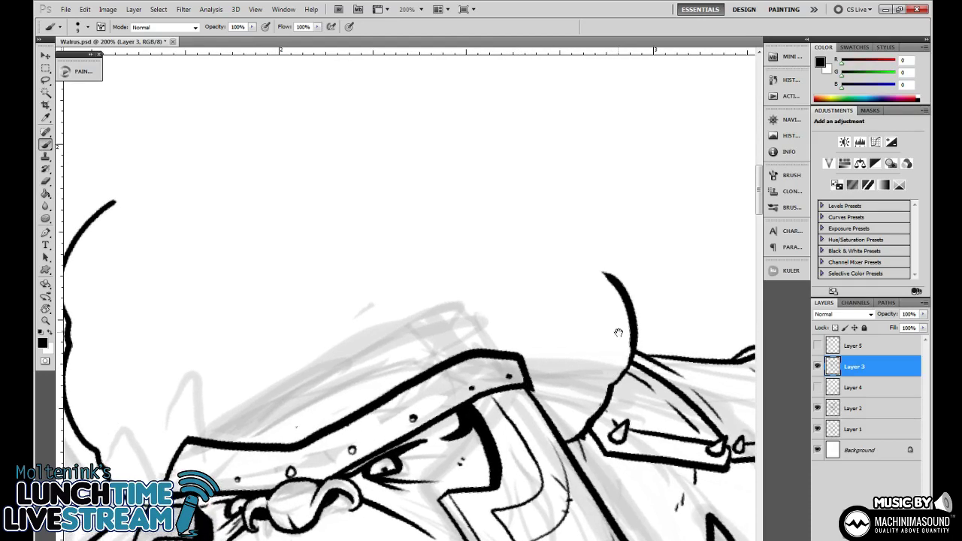
Complete the afro outline with scalloped bumps up the right side and across the top.
mouse_move(609, 280)
mouse_down()
mouse_move(583, 218)
mouse_move(624, 273)
mouse_move(553, 234)
mouse_up()
mouse_move(501, 300)
mouse_down()
mouse_move(576, 320)
mouse_move(592, 345)
mouse_up()
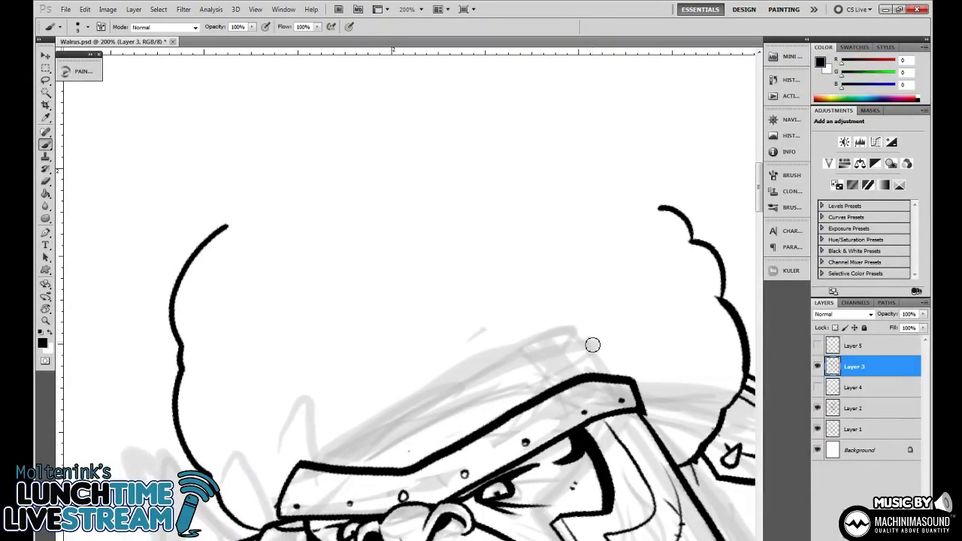
mouse_move(663, 216)
mouse_down()
mouse_move(653, 190)
mouse_move(613, 175)
mouse_up()
drag(618, 289, 543, 267)
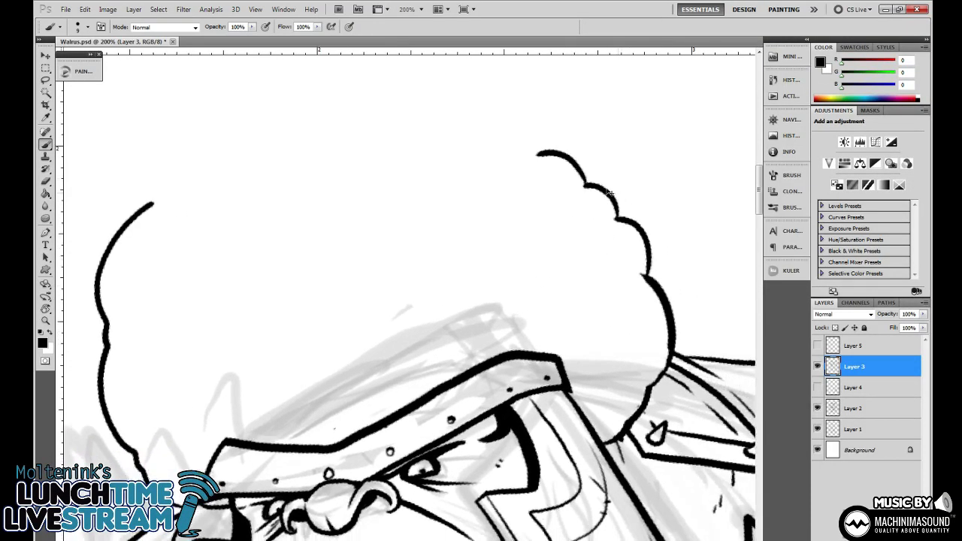
key(ctrl+z)
mouse_move(589, 186)
mouse_down()
mouse_move(554, 139)
mouse_move(425, 124)
mouse_up()
drag(387, 272, 560, 321)
drag(326, 251, 494, 176)
drag(579, 197, 478, 233)
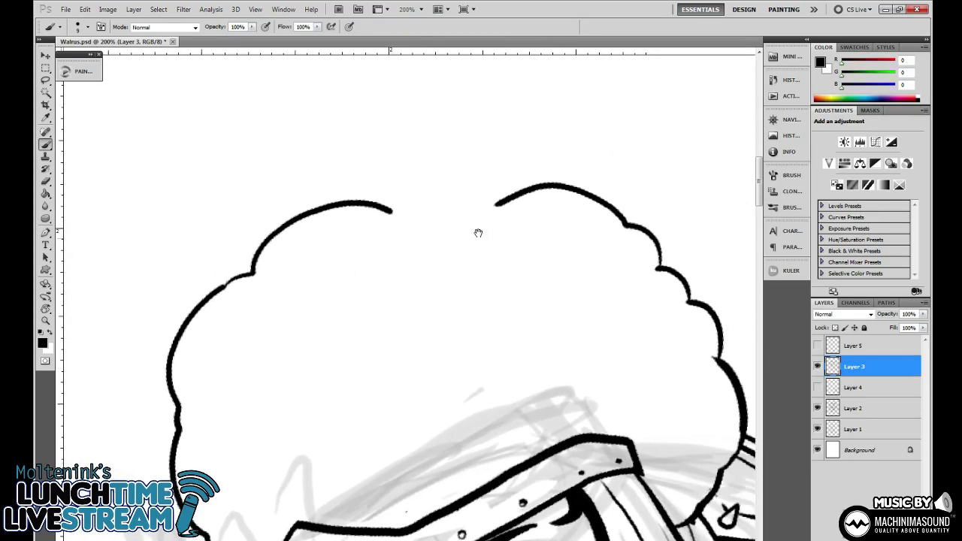
drag(394, 208, 498, 193)
drag(432, 274, 520, 154)
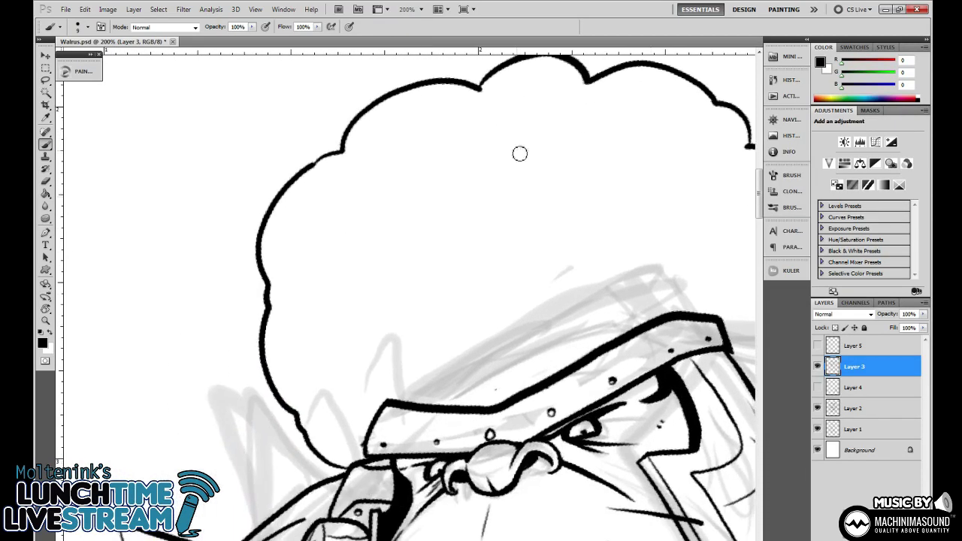
Add small curled strands along the afro's left edge and clean up where the hair meets the side plate.
drag(340, 155, 328, 147)
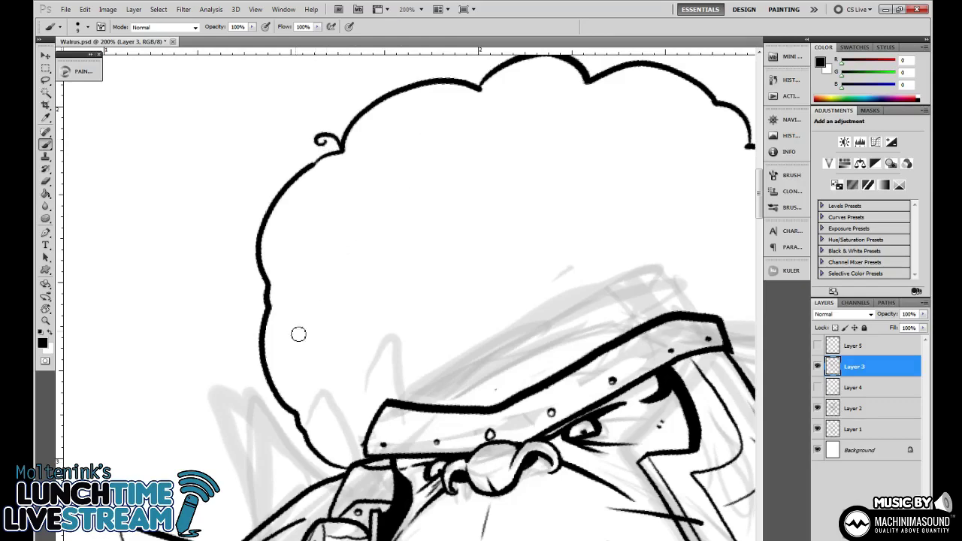
drag(278, 301, 246, 299)
drag(384, 386, 390, 316)
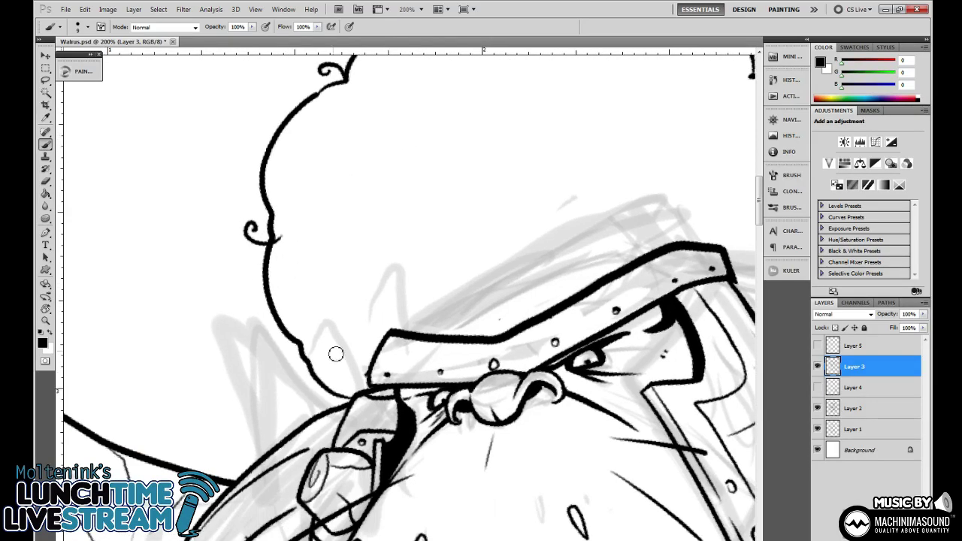
drag(306, 344, 302, 277)
drag(521, 269, 334, 289)
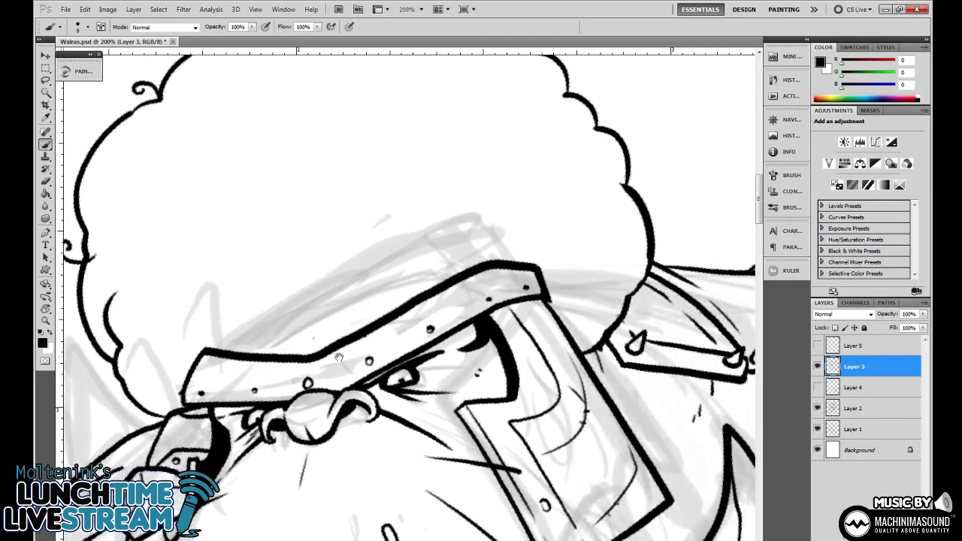
mouse_move(153, 429)
mouse_down()
mouse_move(338, 358)
mouse_move(364, 336)
mouse_up()
key(e)
key(b)
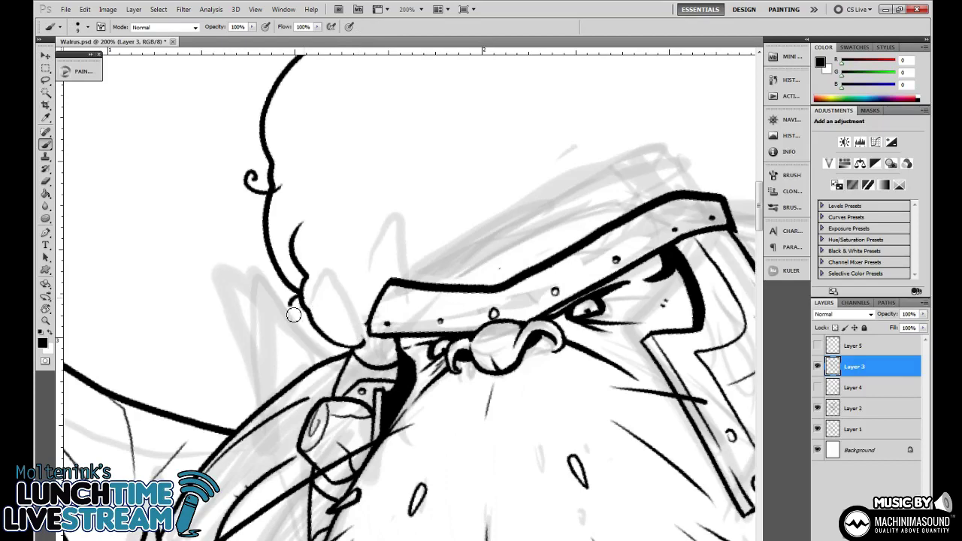
Draw two small hair curls at the brow band's upper edge.
drag(504, 243, 421, 308)
drag(375, 358, 389, 375)
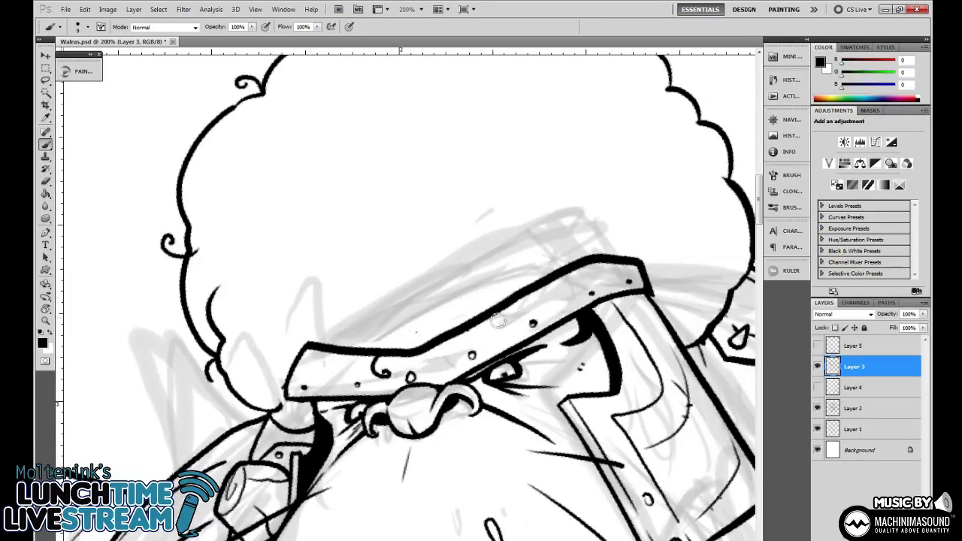
drag(450, 326, 459, 307)
Ink a scalloped inner contour inside the afro's left side to suggest the hair's volume.
mouse_move(299, 296)
mouse_down()
mouse_move(306, 179)
mouse_move(342, 180)
mouse_up()
key(ctrl+z)
mouse_move(268, 288)
mouse_down()
mouse_move(285, 217)
mouse_move(357, 136)
mouse_up()
drag(299, 113, 380, 216)
drag(310, 216, 346, 197)
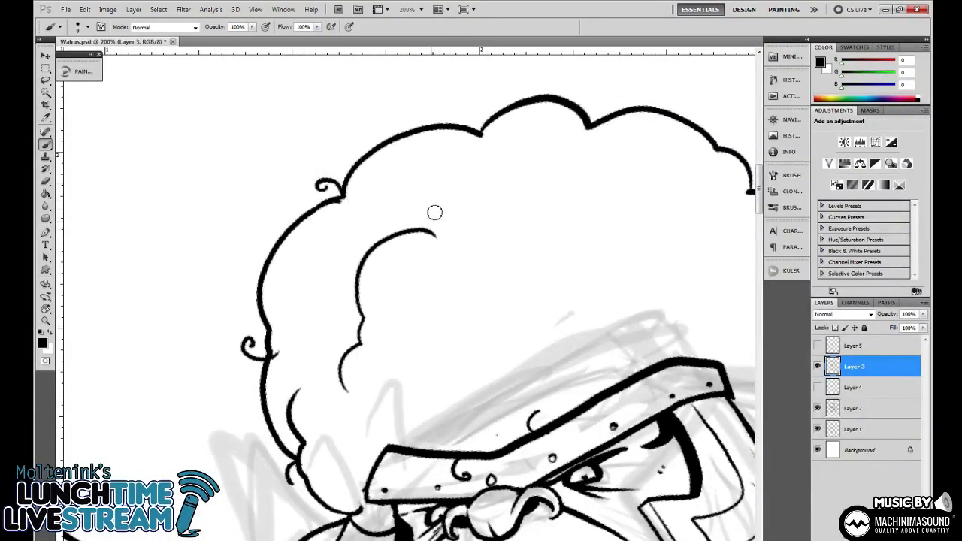
mouse_move(448, 231)
mouse_down()
mouse_move(510, 197)
mouse_move(370, 161)
mouse_up()
key(ctrl+minus)
key(ctrl+minus)
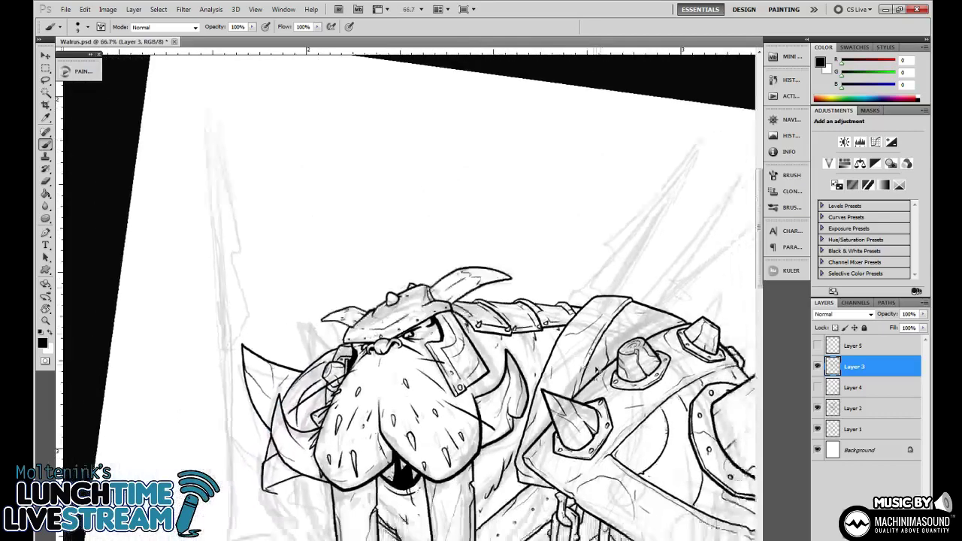
Extend the afro's top bump outward so it overlaps the neighbouring bump on the upper left of the hair.
key(ctrl+plus)
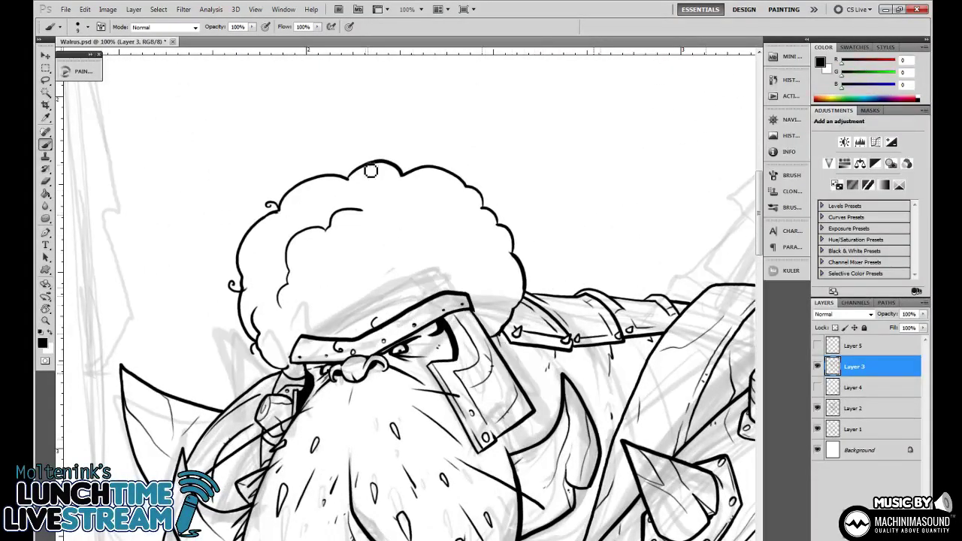
mouse_move(345, 184)
mouse_down()
mouse_move(369, 160)
mouse_move(432, 142)
mouse_move(468, 145)
mouse_move(524, 184)
mouse_up()
key(ctrl+z)
key(ctrl+plus)
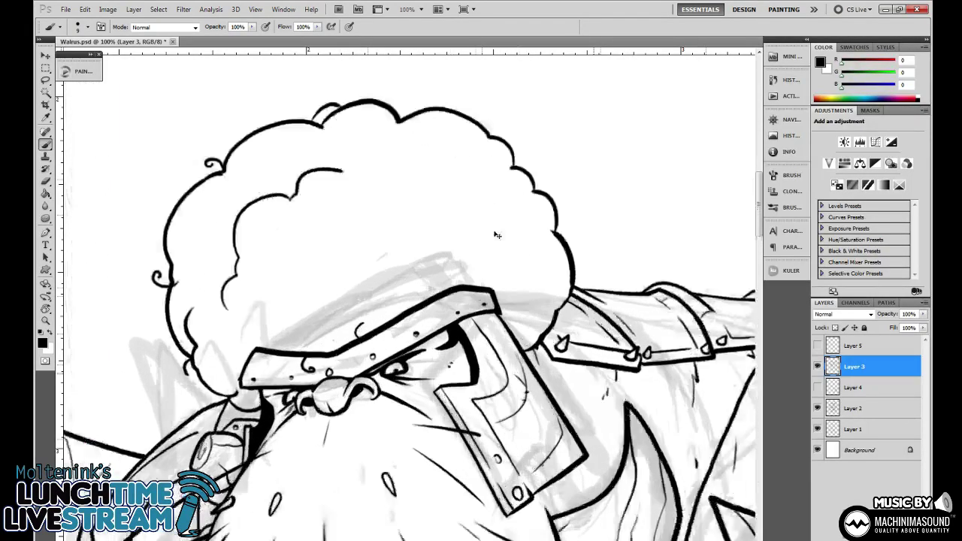
key(ctrl+plus)
drag(470, 298, 539, 392)
drag(349, 129, 355, 233)
mouse_move(344, 178)
mouse_down()
mouse_move(336, 172)
mouse_move(355, 161)
mouse_up()
Erase the small bumps along the afro's upper right edge and re-ink them as one larger rounded bump.
key(e)
key(ctrl+minus)
drag(606, 289, 461, 208)
mouse_move(546, 333)
mouse_down()
mouse_move(546, 364)
mouse_move(500, 207)
mouse_move(305, 113)
mouse_move(235, 112)
mouse_up()
key(b)
mouse_move(546, 398)
mouse_down()
mouse_move(588, 370)
mouse_move(578, 353)
mouse_move(589, 361)
mouse_move(573, 271)
mouse_move(554, 263)
mouse_up()
key(ctrl+z)
drag(510, 243, 590, 314)
key(ctrl+z)
mouse_move(271, 199)
mouse_down()
mouse_move(481, 161)
mouse_move(616, 270)
mouse_move(630, 333)
mouse_move(655, 354)
mouse_move(652, 428)
mouse_up()
drag(576, 369, 583, 268)
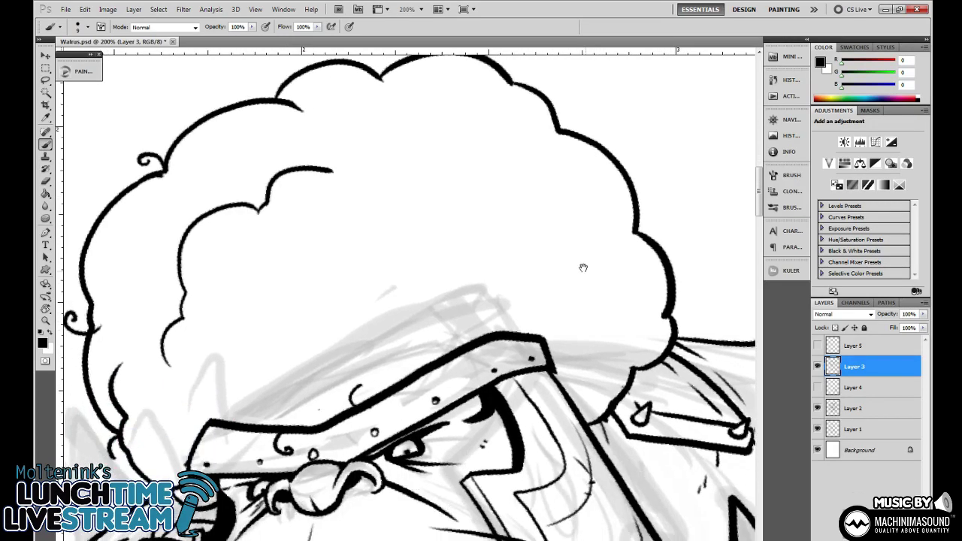
Erase the scalloped contour inside the afro's left side and ink a shorter one closer to the outline.
drag(302, 209, 408, 256)
drag(413, 216, 352, 270)
key(e)
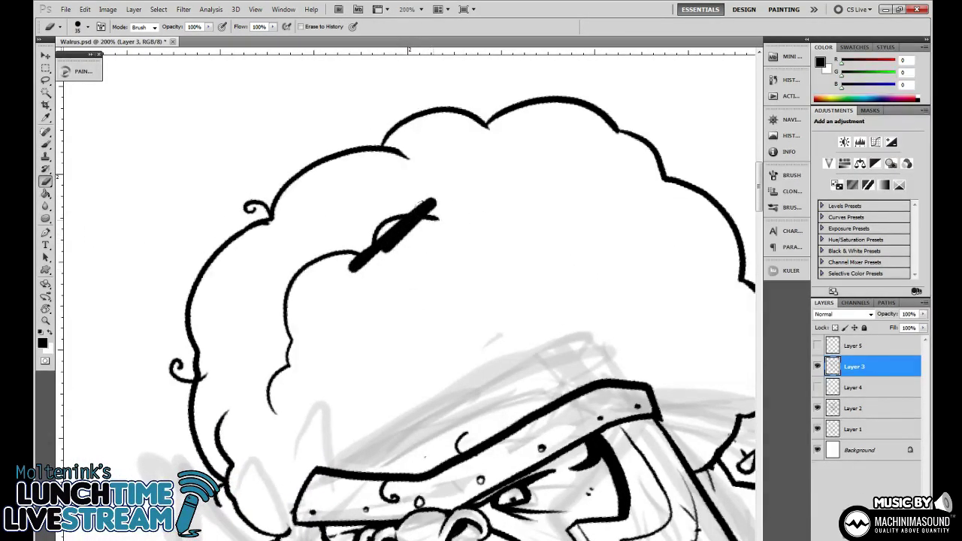
mouse_move(424, 222)
mouse_down()
mouse_move(343, 264)
mouse_move(315, 257)
mouse_move(279, 318)
mouse_move(252, 401)
mouse_up()
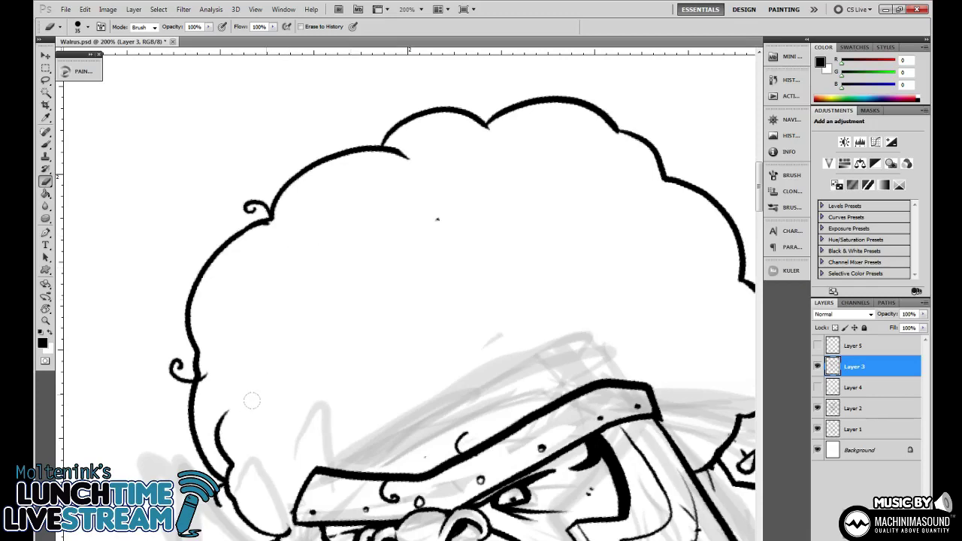
key(b)
drag(241, 355, 287, 254)
Ink a triangular fish skull with a solid round eye and thick black mouth inside the afro's upper right.
drag(468, 259, 316, 325)
drag(577, 236, 576, 191)
drag(539, 346, 587, 207)
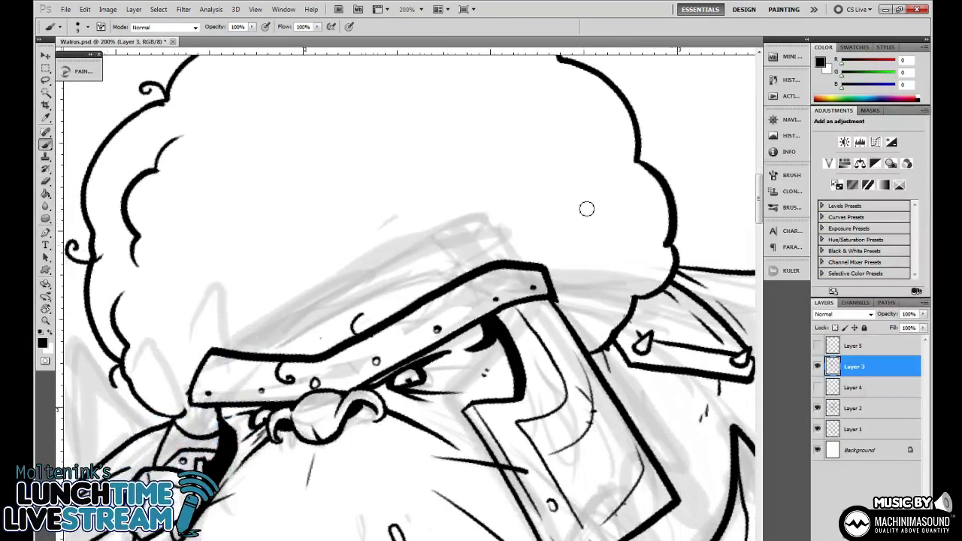
drag(585, 132, 563, 229)
drag(484, 211, 467, 240)
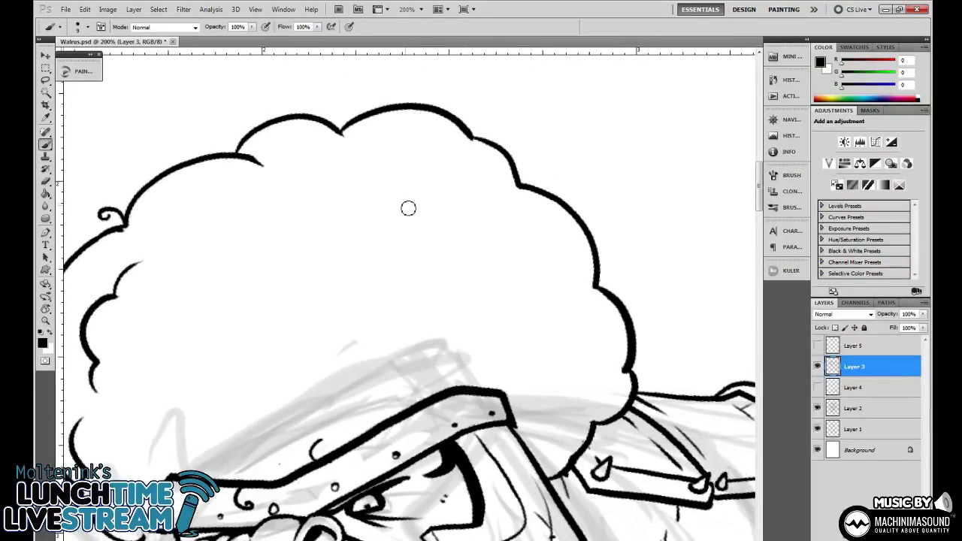
mouse_move(389, 216)
mouse_down()
mouse_move(363, 197)
mouse_move(353, 167)
mouse_move(394, 152)
mouse_move(439, 154)
mouse_move(431, 194)
mouse_move(407, 229)
mouse_move(356, 189)
mouse_up()
drag(407, 166, 402, 167)
key(e)
drag(330, 163, 370, 196)
key(b)
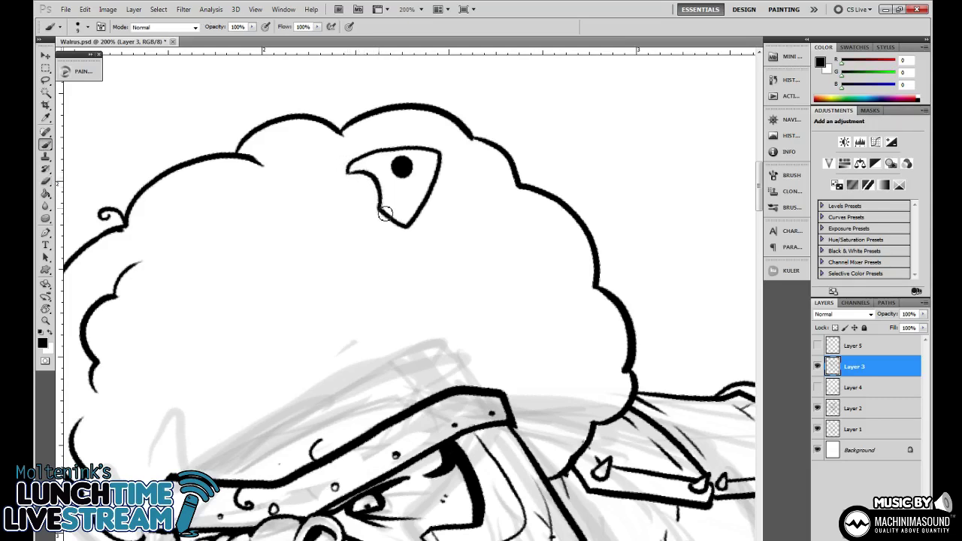
mouse_move(353, 180)
mouse_down()
mouse_move(373, 206)
mouse_move(377, 183)
mouse_move(375, 210)
mouse_up()
drag(498, 155, 495, 160)
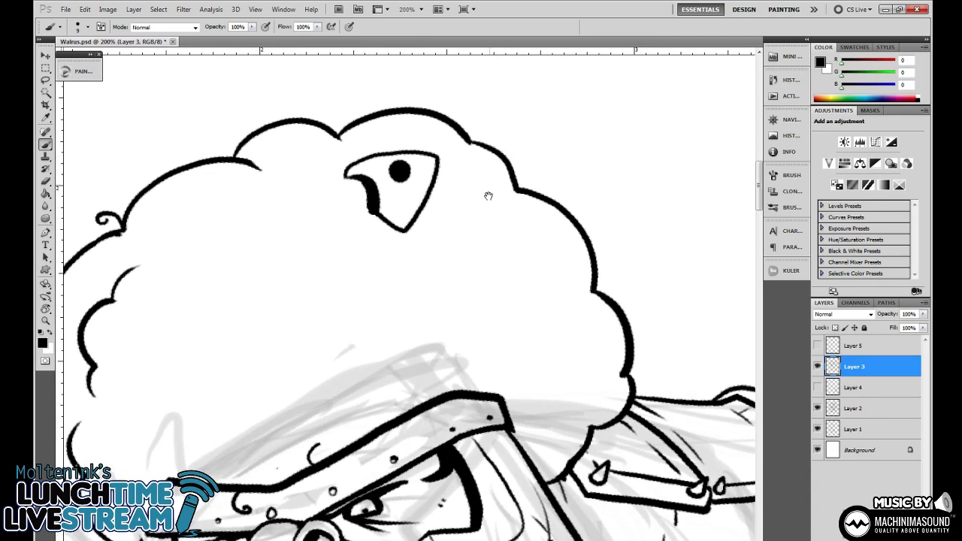
Draw a curved two-line spine running down from the fish skull and fan out tail strokes at its end.
mouse_move(426, 200)
mouse_down()
mouse_move(518, 268)
mouse_move(549, 319)
mouse_up()
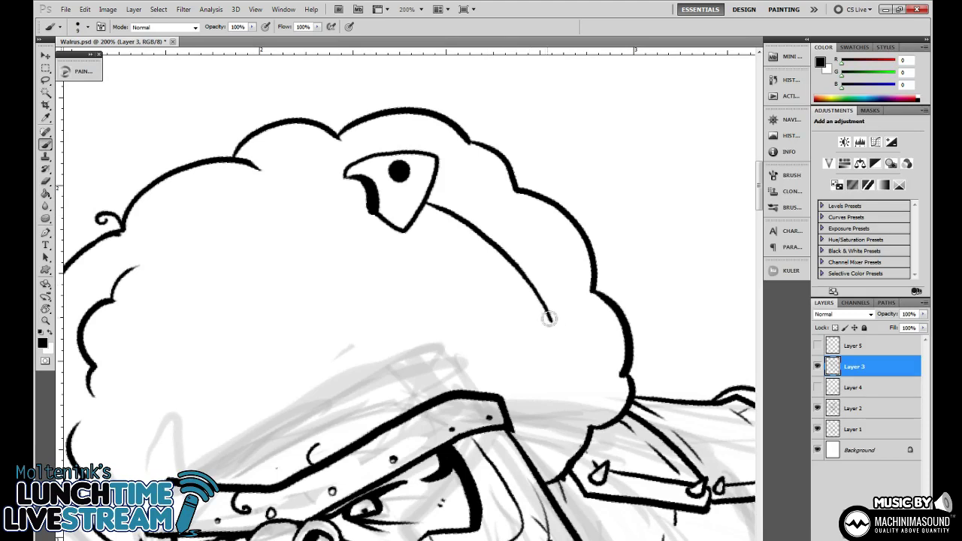
mouse_move(425, 197)
mouse_down()
mouse_move(498, 229)
mouse_move(534, 263)
mouse_move(551, 290)
mouse_move(553, 368)
mouse_move(562, 327)
mouse_move(581, 370)
mouse_up()
key(e)
key(b)
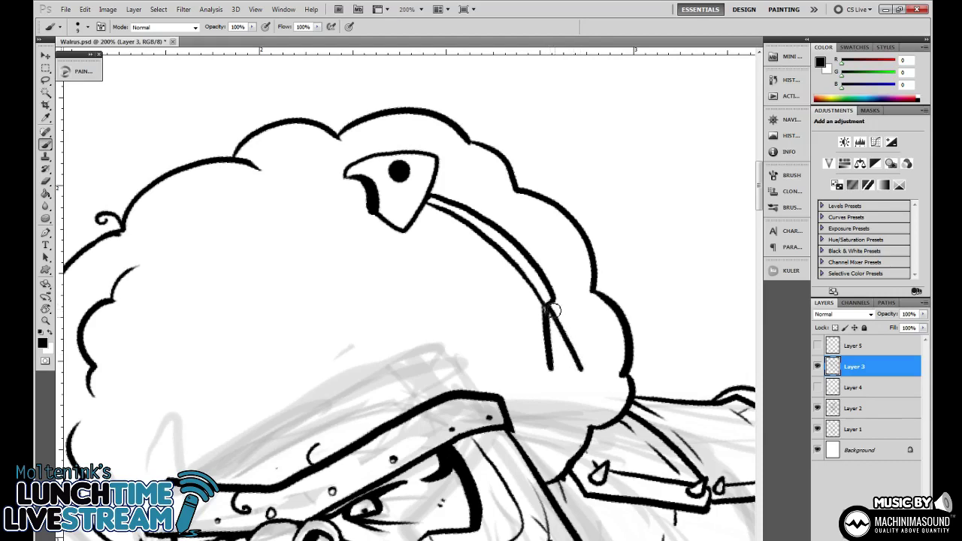
mouse_move(552, 304)
mouse_down()
mouse_move(601, 355)
mouse_move(575, 315)
mouse_move(609, 332)
mouse_up()
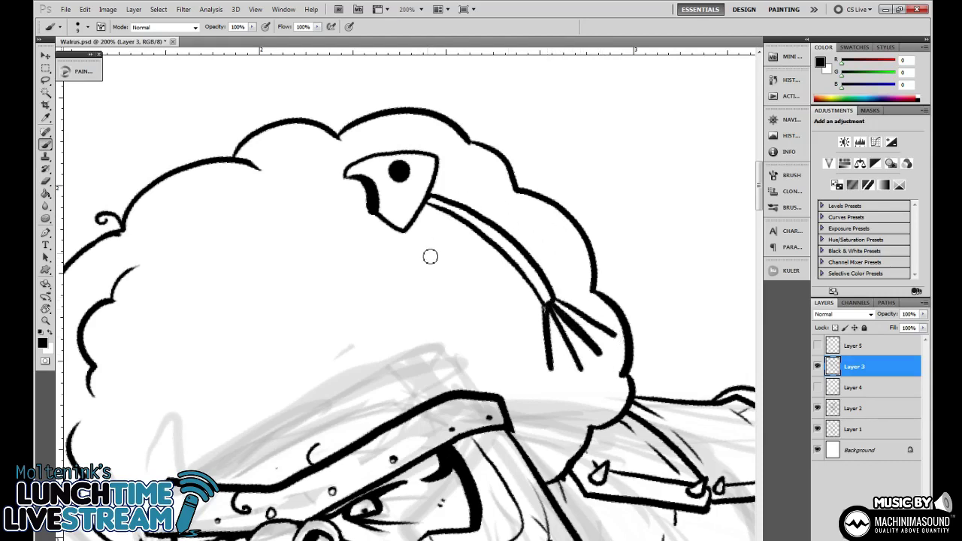
mouse_move(465, 179)
mouse_down()
mouse_move(425, 267)
mouse_move(453, 245)
mouse_move(473, 179)
mouse_up()
key(ctrl+z)
Trim and re-ink the fish spine's lines so it tapers cleanly from the skull to the tail.
key(r)
mouse_move(591, 414)
mouse_down()
mouse_move(607, 225)
mouse_move(300, 154)
mouse_up()
key(space)
drag(381, 256, 505, 229)
key(e)
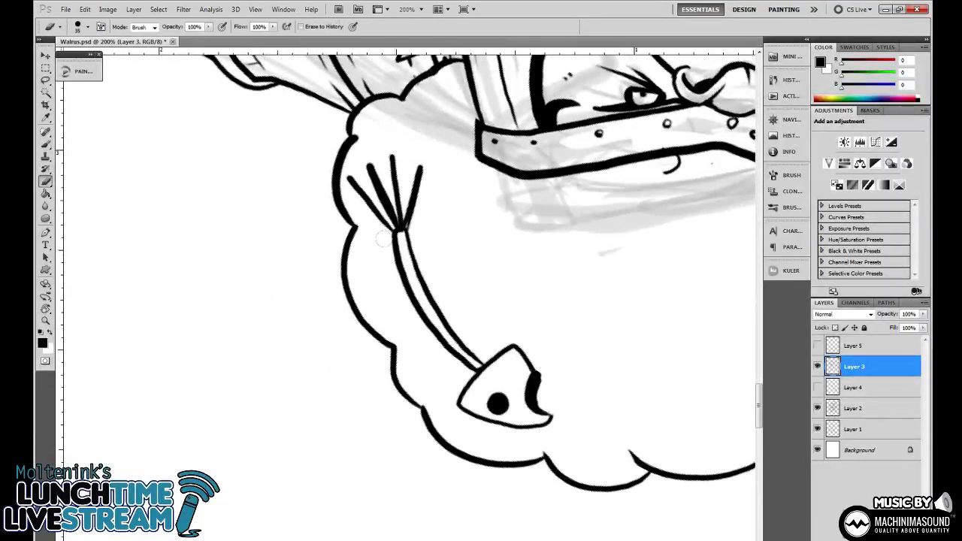
mouse_move(398, 227)
mouse_down()
mouse_move(475, 359)
mouse_move(416, 273)
mouse_move(487, 366)
mouse_up()
key(b)
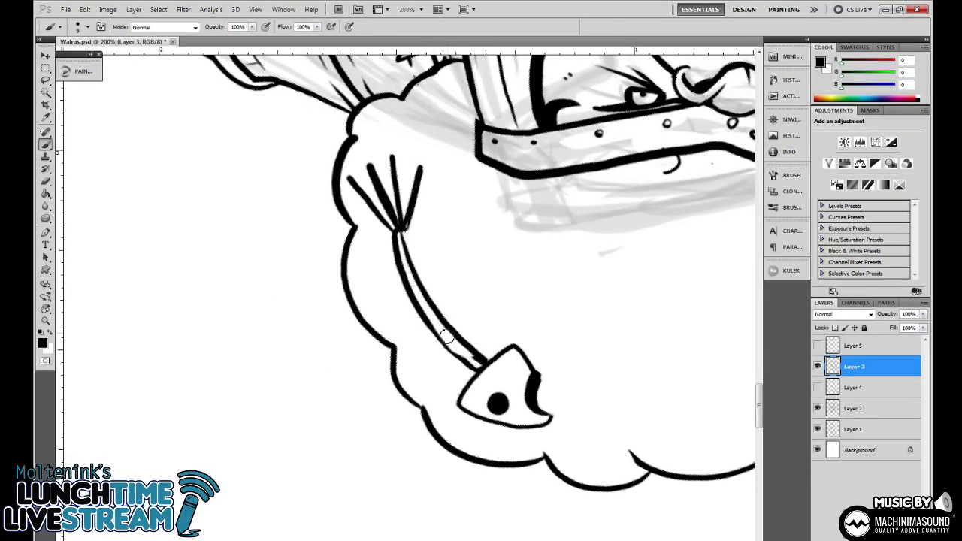
drag(433, 330, 472, 367)
key(e)
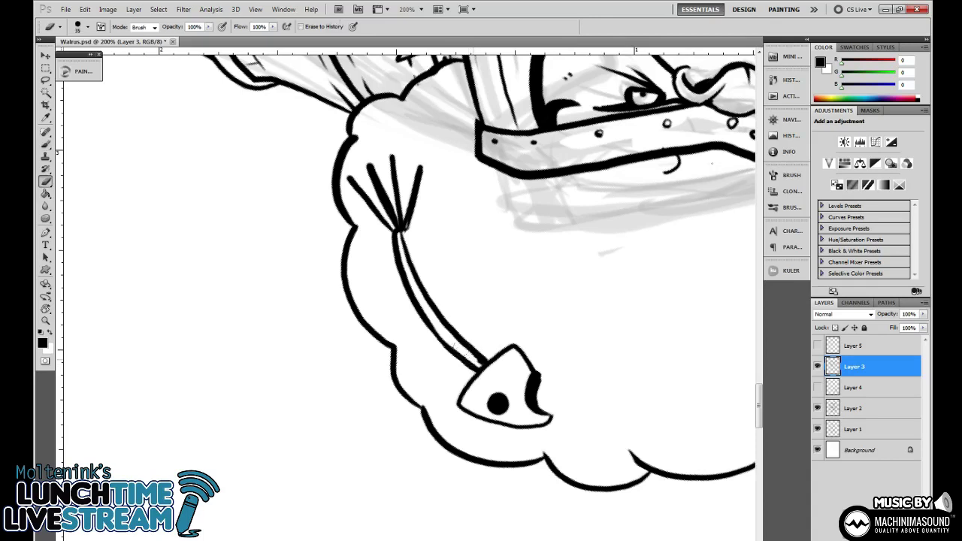
key(b)
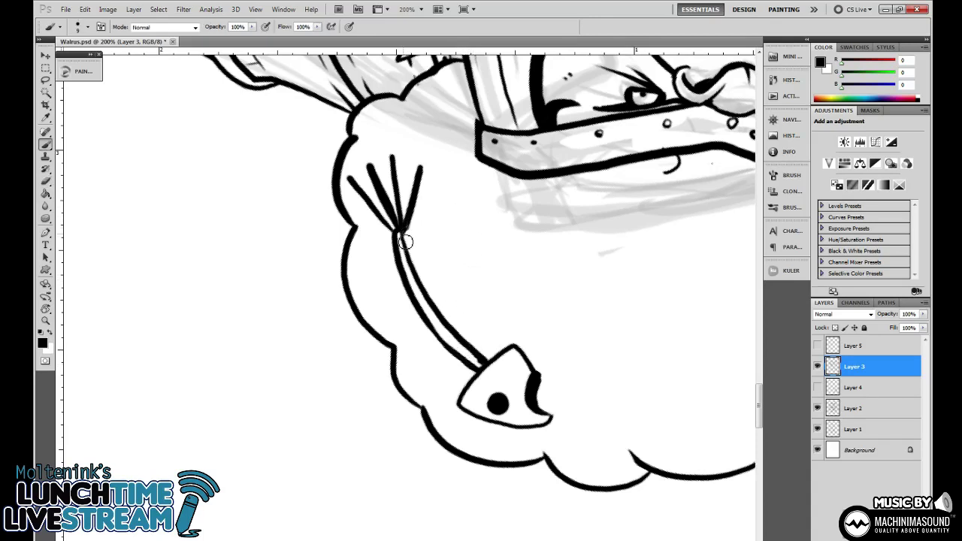
Ink a row of curved, pointed ribs across the fish spine, shortening toward the tail.
drag(472, 244, 554, 189)
mouse_move(475, 318)
mouse_down()
mouse_move(506, 272)
mouse_move(599, 218)
mouse_up()
mouse_move(474, 321)
mouse_down()
mouse_move(486, 275)
mouse_move(540, 228)
mouse_move(593, 216)
mouse_up()
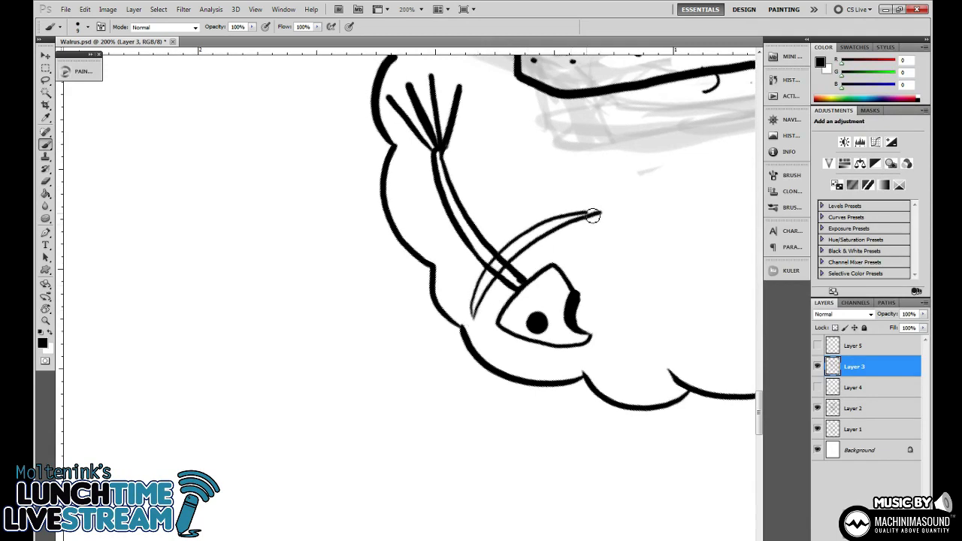
mouse_move(461, 297)
mouse_down()
mouse_move(521, 219)
mouse_move(571, 197)
mouse_up()
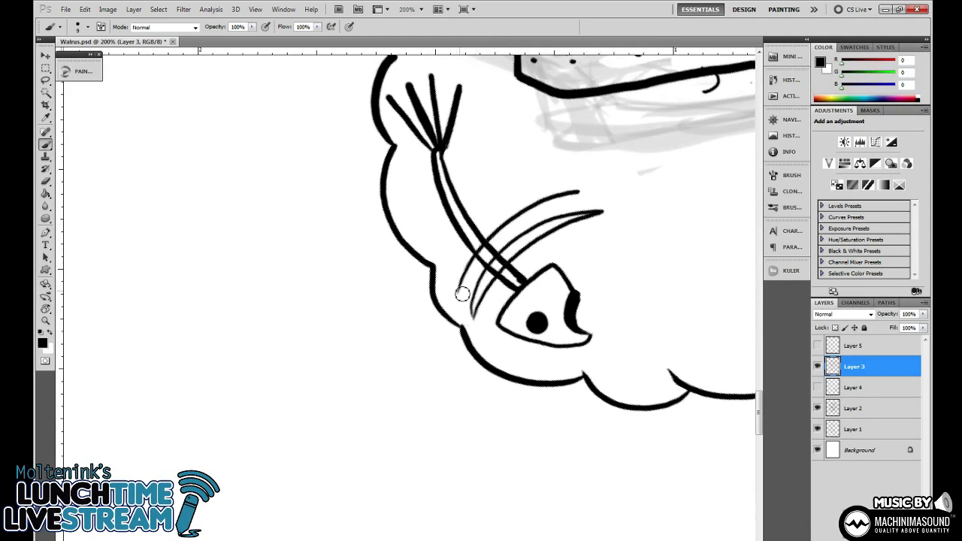
mouse_move(462, 294)
mouse_down()
mouse_move(465, 253)
mouse_move(518, 207)
mouse_move(592, 188)
mouse_up()
mouse_move(444, 262)
mouse_down()
mouse_move(456, 306)
mouse_move(519, 233)
mouse_move(565, 214)
mouse_up()
mouse_move(451, 302)
mouse_down()
mouse_move(491, 237)
mouse_move(565, 220)
mouse_up()
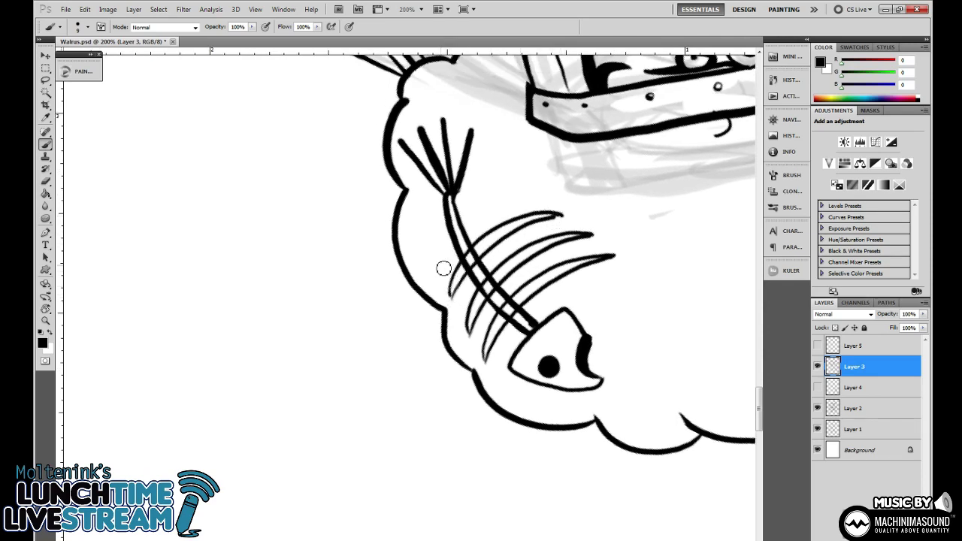
drag(439, 257, 508, 203)
Erase the rib lines crossing inside the fish spine and re-ink the spine's edges.
key(r)
drag(638, 223, 600, 444)
key(e)
mouse_move(458, 383)
mouse_down()
mouse_move(457, 398)
mouse_move(464, 348)
mouse_move(511, 292)
mouse_move(495, 304)
mouse_up()
key(b)
mouse_move(465, 402)
mouse_down()
mouse_move(490, 329)
mouse_move(524, 282)
mouse_up()
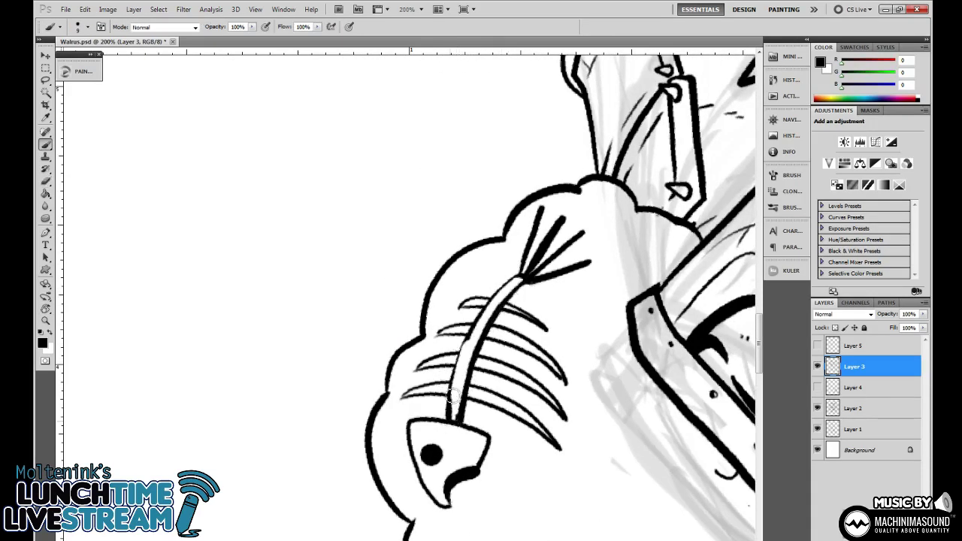
drag(451, 394, 530, 272)
Ink a scalloped hair contour across the fish's longer ribs and erase the rib ends beyond it.
key(r)
mouse_move(530, 274)
mouse_down()
mouse_move(557, 291)
mouse_move(540, 380)
mouse_move(560, 331)
mouse_up()
key(b)
key(r)
drag(376, 400, 453, 384)
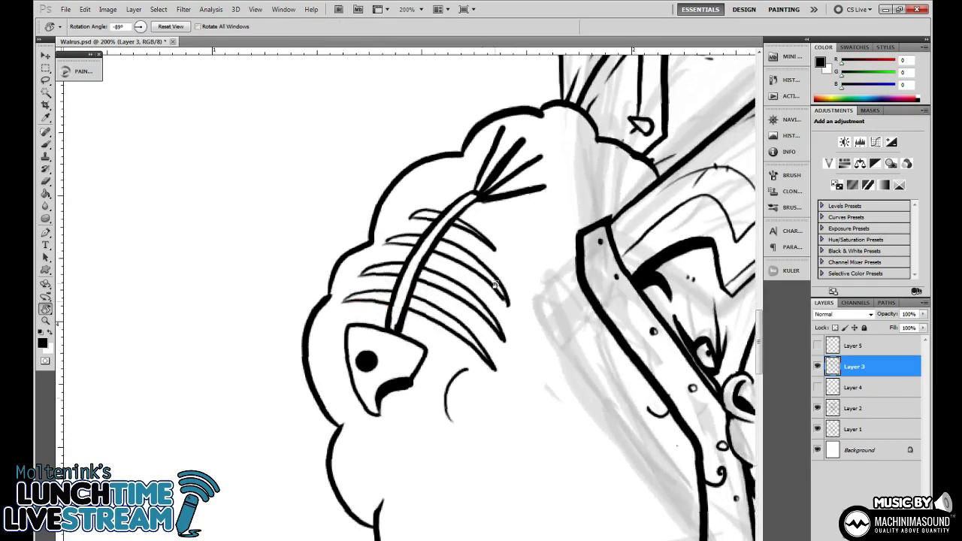
key(b)
mouse_move(440, 426)
mouse_down()
mouse_move(457, 375)
mouse_move(441, 334)
mouse_move(454, 297)
mouse_move(476, 288)
mouse_move(470, 264)
mouse_move(505, 219)
mouse_move(557, 218)
mouse_up()
key(e)
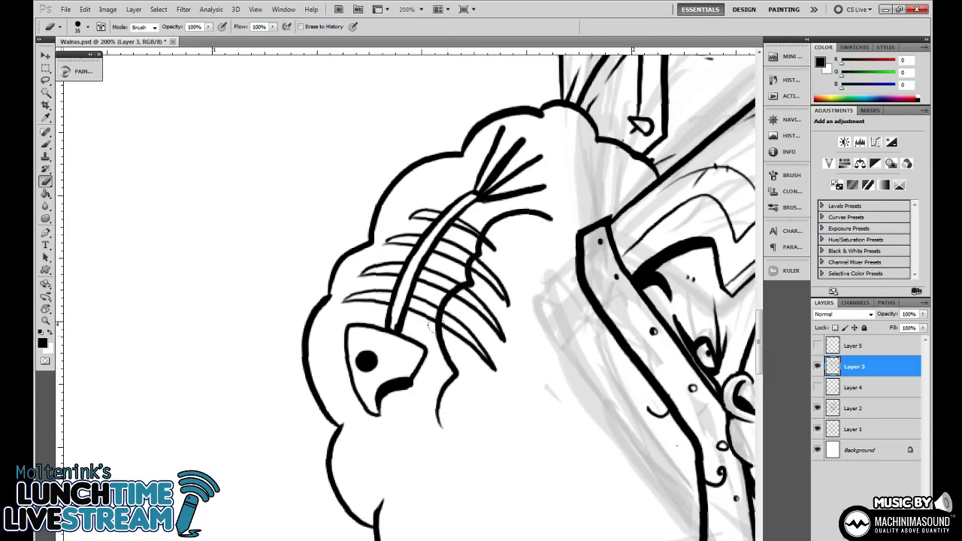
mouse_move(444, 323)
mouse_down()
mouse_move(470, 282)
mouse_move(457, 337)
mouse_move(475, 347)
mouse_move(494, 299)
mouse_up()
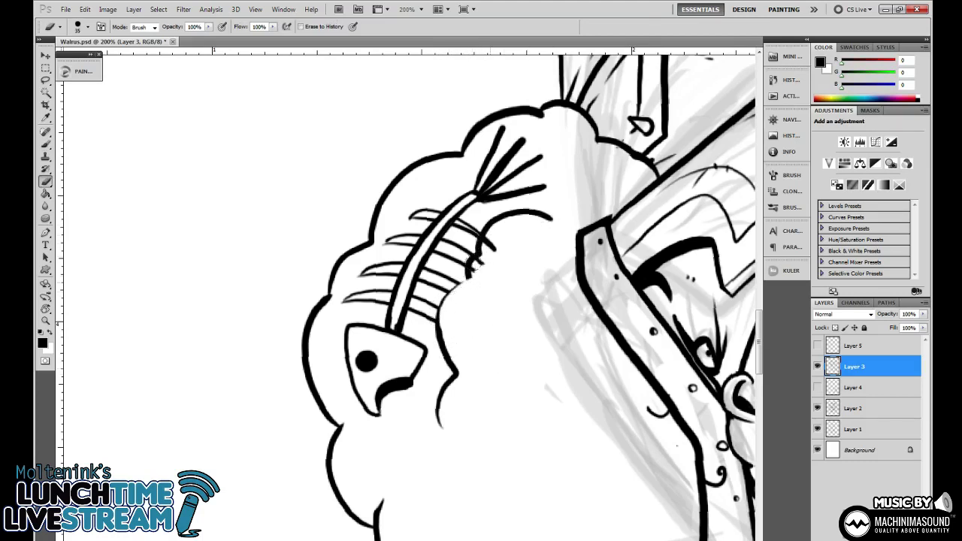
drag(475, 263, 489, 226)
Trim and re-ink the scalloped hair contour where it approaches the fish's tail.
key(b)
mouse_move(451, 359)
mouse_down()
mouse_move(441, 308)
mouse_move(468, 283)
mouse_move(492, 224)
mouse_move(495, 388)
mouse_move(452, 243)
mouse_up()
key(r)
key(e)
mouse_move(415, 314)
mouse_down()
mouse_move(410, 301)
mouse_move(422, 288)
mouse_move(468, 312)
mouse_up()
key(b)
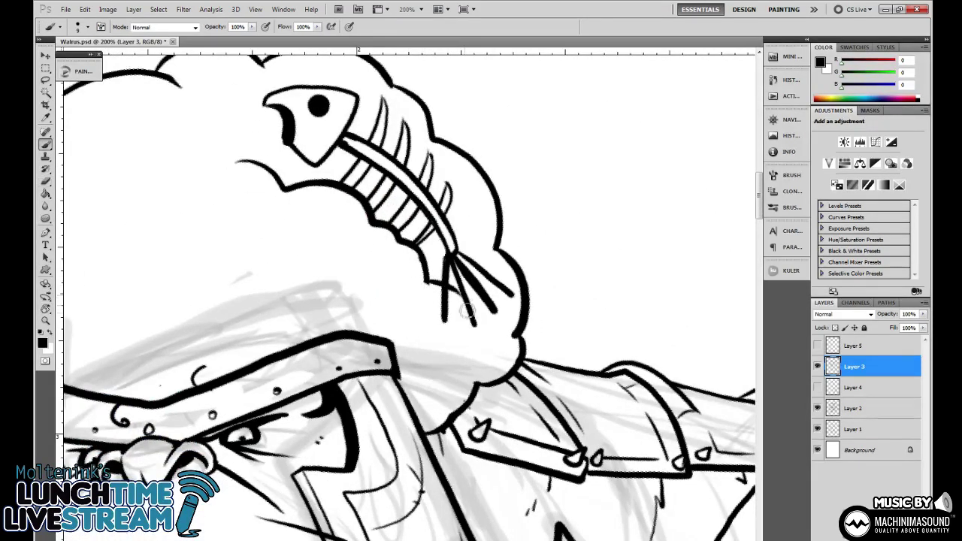
drag(463, 249, 525, 386)
Examine how the fish skeleton reads in the afro, both close up and against the whole walrus figure.
key(ctrl+minus)
key(ctrl+minus)
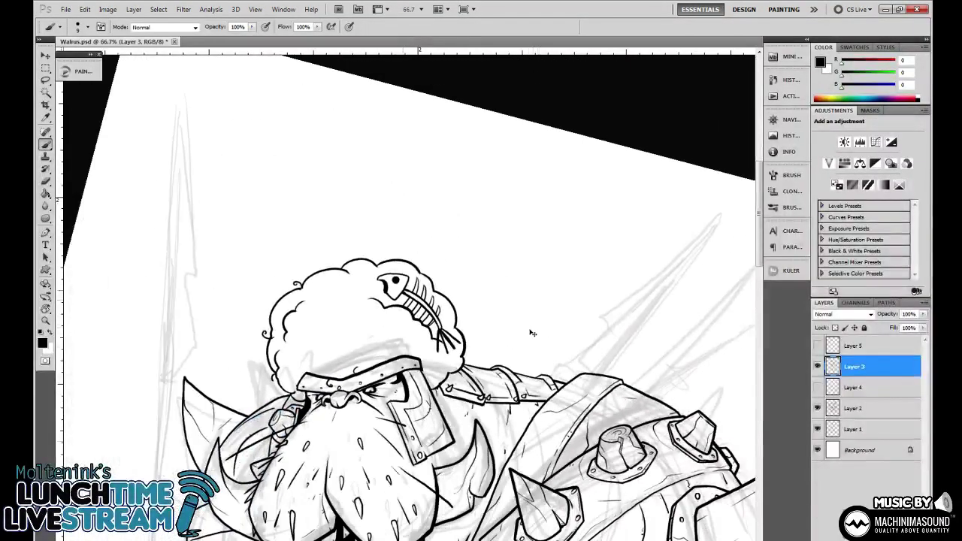
key(ctrl+plus)
key(ctrl+plus)
key(ctrl+plus)
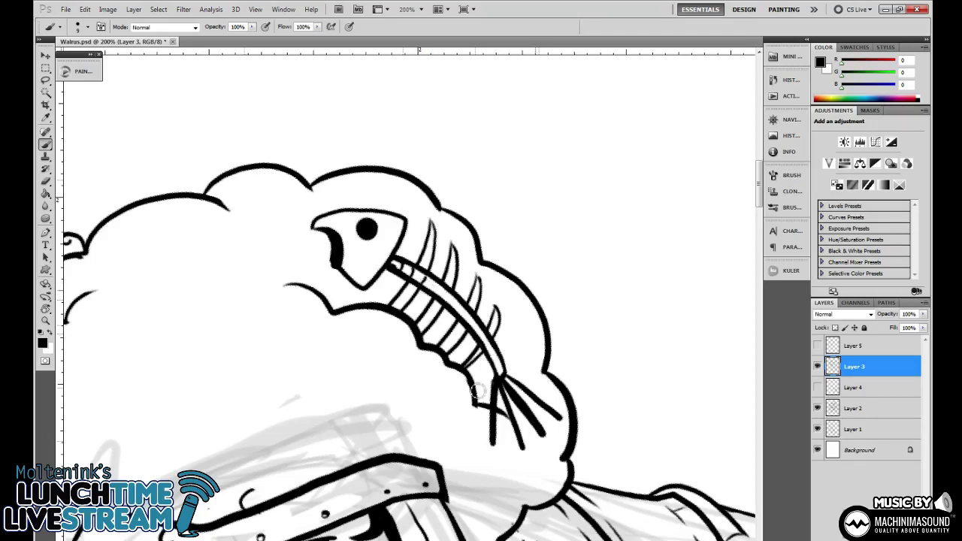
key(ctrl+minus)
key(ctrl+minus)
key(ctrl+minus)
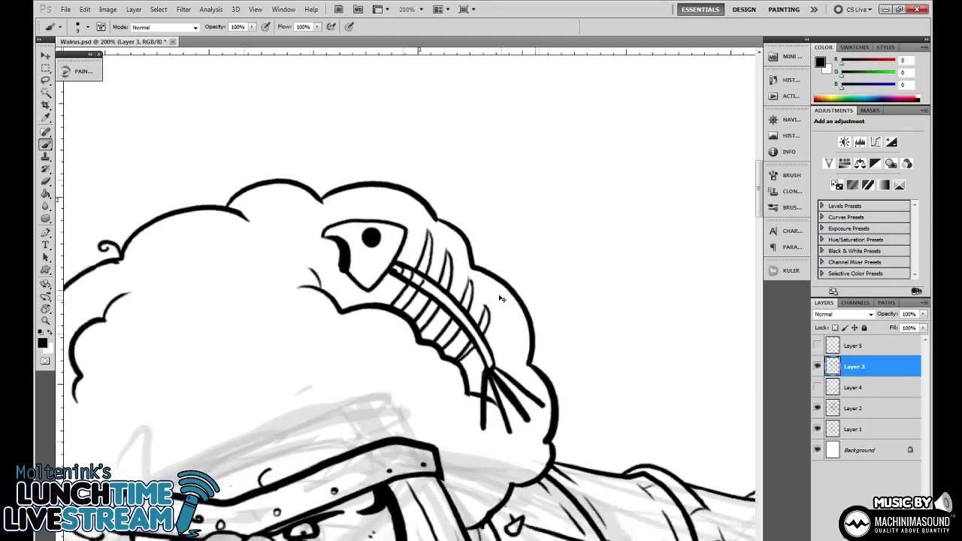
drag(537, 346, 555, 284)
key(ctrl+minus)
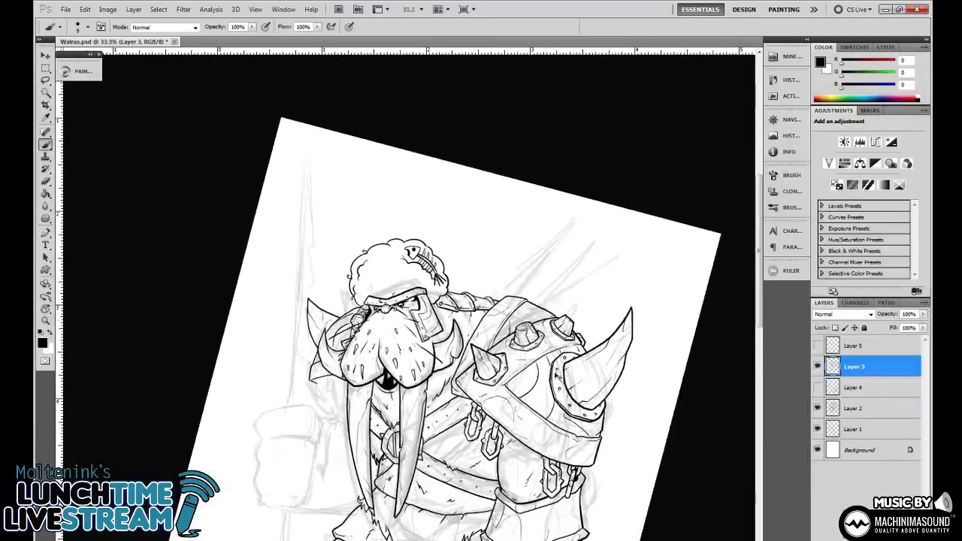
key(ctrl+plus)
key(ctrl+plus)
key(ctrl+plus)
key(ctrl+plus)
key(ctrl+plus)
key(ctrl+plus)
key(ctrl+plus)
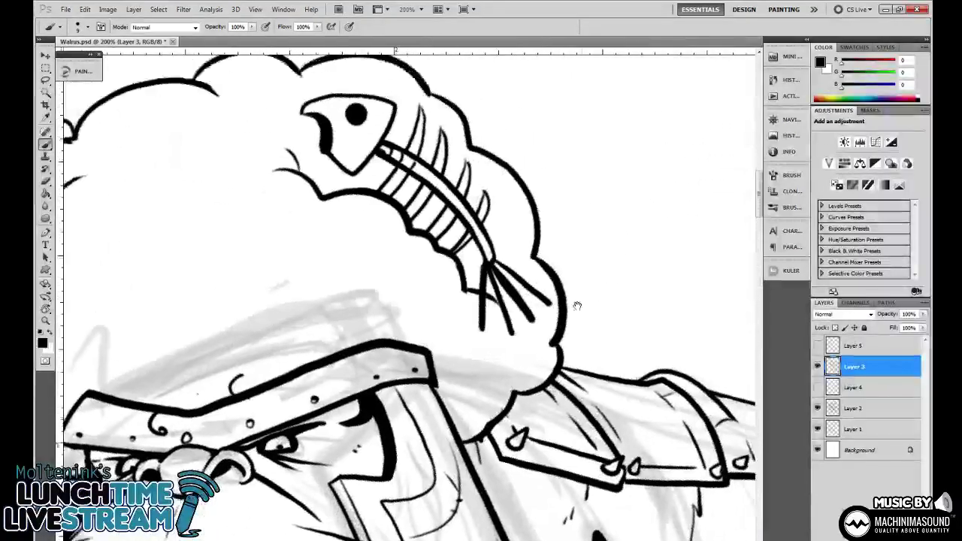
Lasso the fish skeleton together with its scalloped hair contour, delete it and clear the selection.
key(l)
drag(502, 396, 538, 348)
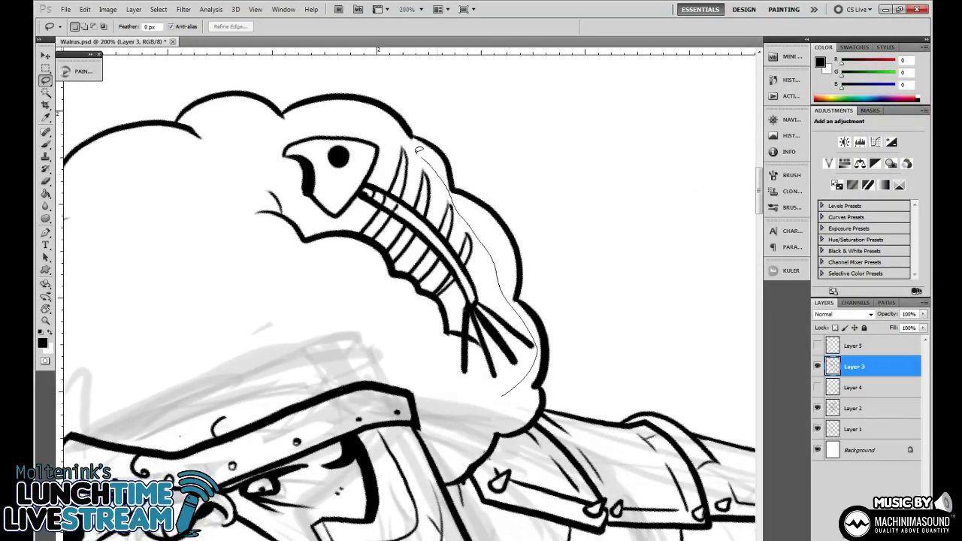
mouse_move(419, 150)
mouse_down()
mouse_move(230, 211)
mouse_move(364, 332)
mouse_move(488, 403)
mouse_up()
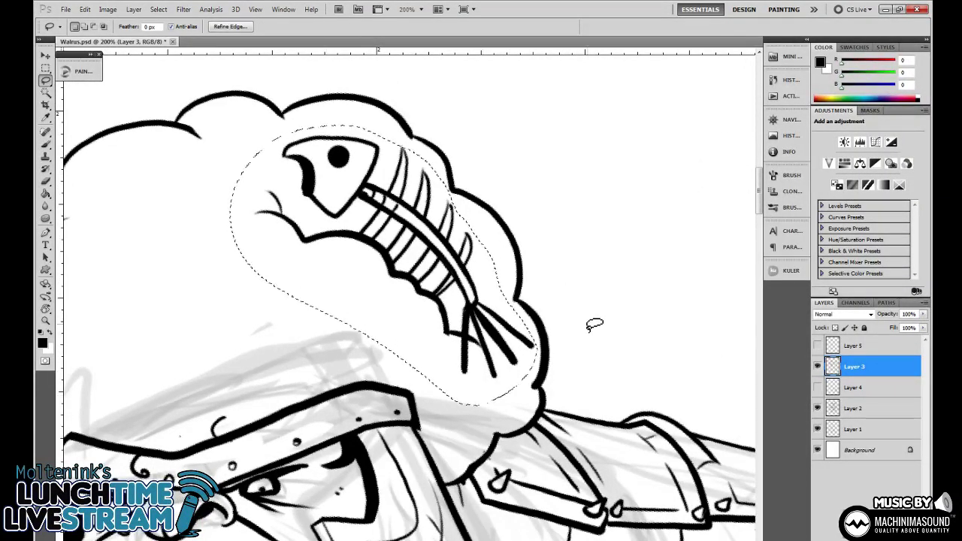
key(Delete)
key(ctrl+d)
Examine the emptied afro against the rest of the figure and up close.
key(ctrl+minus)
key(ctrl+minus)
key(ctrl+minus)
key(ctrl+minus)
key(ctrl+minus)
key(ctrl+plus)
key(ctrl+plus)
key(ctrl+plus)
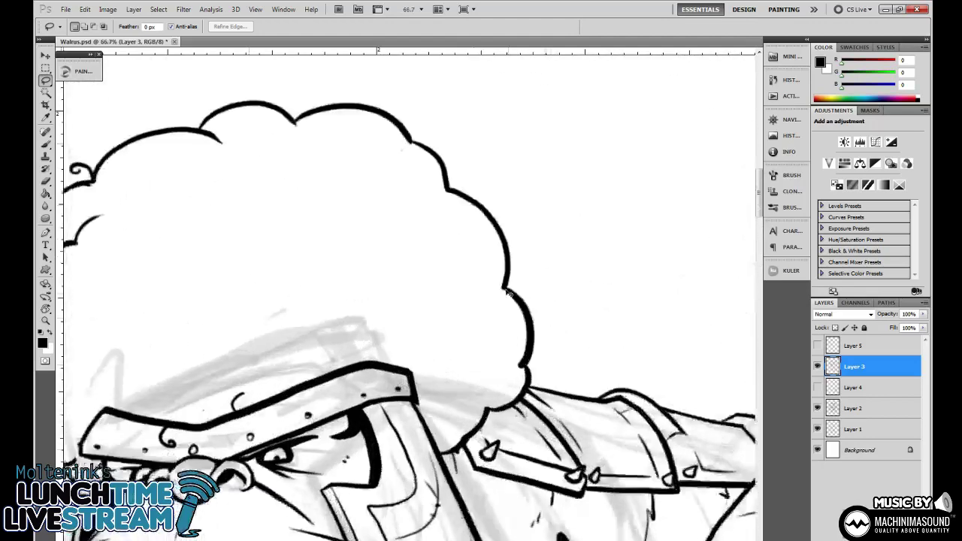
key(ctrl+plus)
key(ctrl+plus)
Ink a hair comb's outline with a rounded handle sticking out through the afro's scalloped contour.
key(v)
key(b)
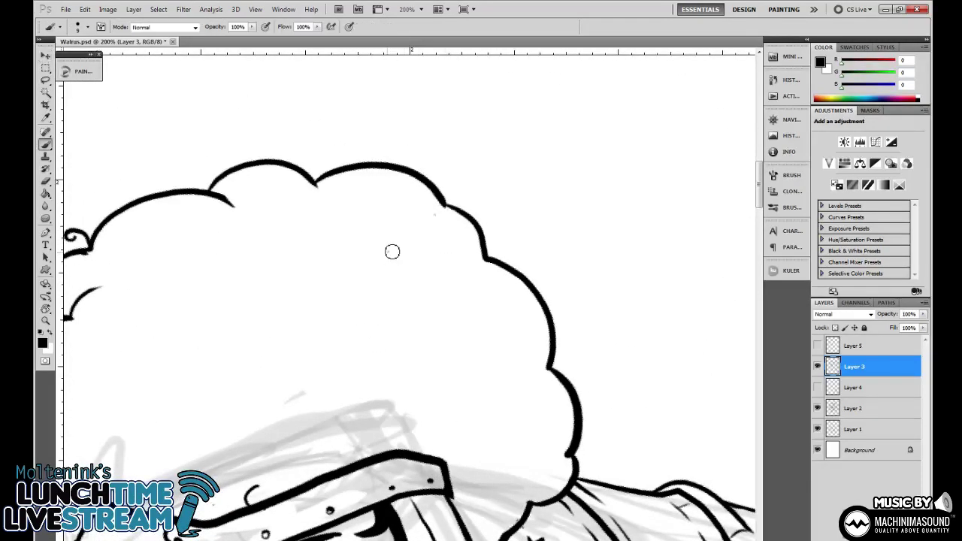
mouse_move(393, 251)
mouse_down()
mouse_move(452, 253)
mouse_move(499, 212)
mouse_move(520, 202)
mouse_move(541, 207)
mouse_move(555, 240)
mouse_move(524, 279)
mouse_up()
key(ctrl+z)
mouse_move(389, 242)
mouse_down()
mouse_move(425, 227)
mouse_move(482, 235)
mouse_move(509, 198)
mouse_move(553, 218)
mouse_move(557, 259)
mouse_move(528, 284)
mouse_move(535, 339)
mouse_move(514, 371)
mouse_up()
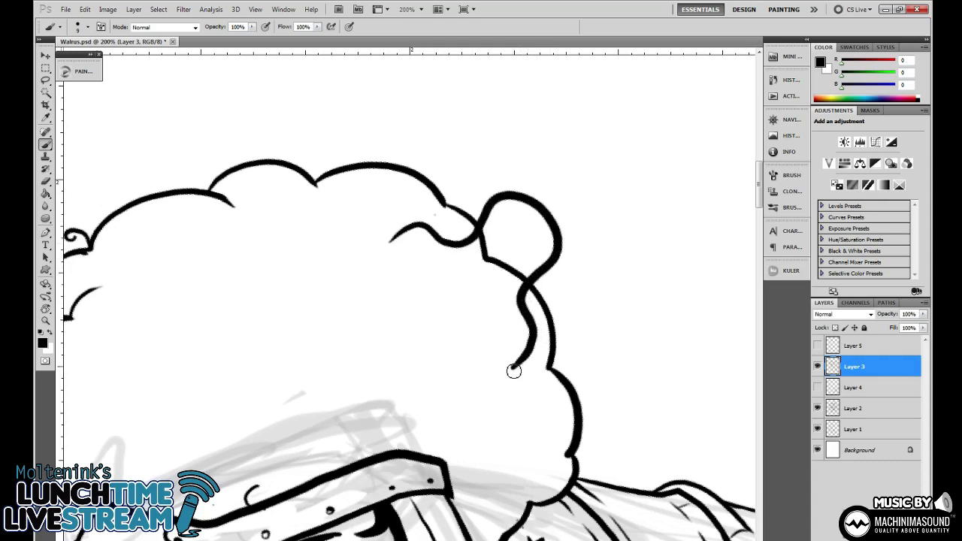
Trim the lower end of the comb's outline and erase the hair contour running through its handle.
key(e)
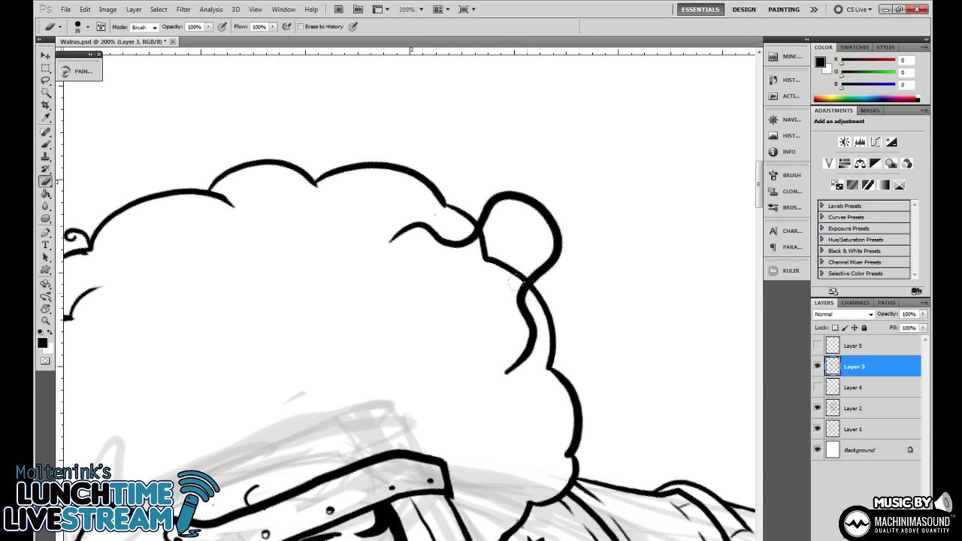
drag(510, 287, 511, 370)
key(b)
mouse_move(525, 292)
mouse_down()
mouse_move(533, 339)
mouse_move(520, 374)
mouse_move(544, 275)
mouse_up()
key(ctrl+z)
key(e)
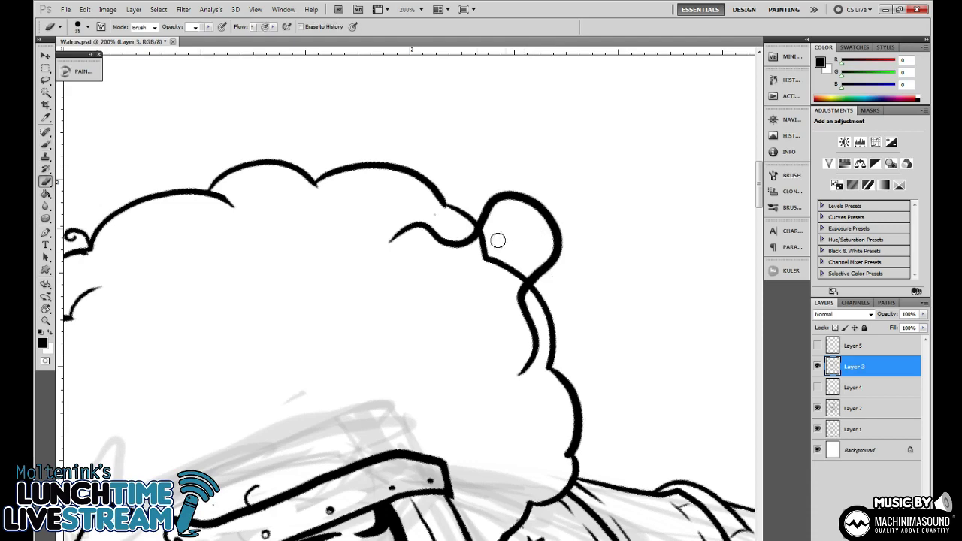
mouse_move(498, 236)
mouse_down()
mouse_move(466, 225)
mouse_move(494, 261)
mouse_up()
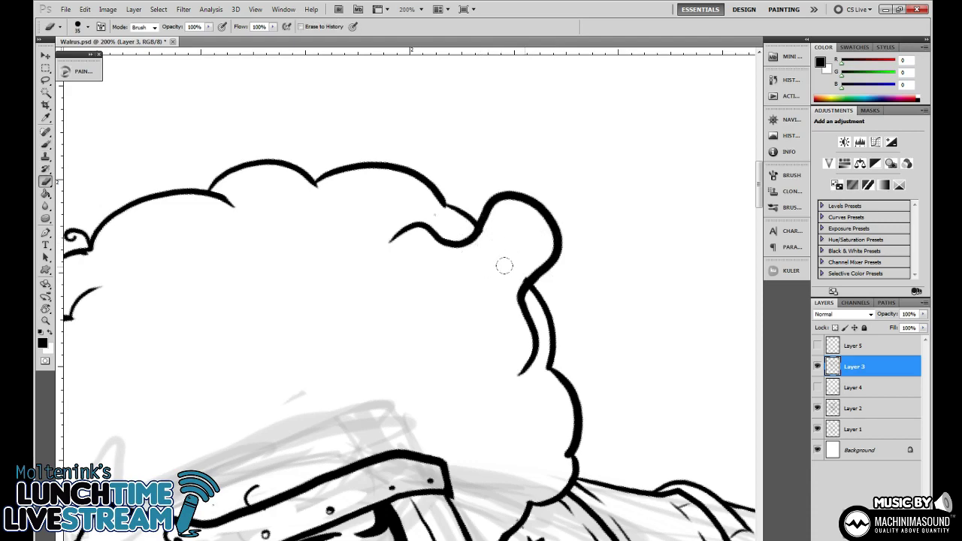
Ink a scalloped hairline between the comb's two ends, closing its inner side within the afro.
key(b)
key(r)
drag(607, 373, 400, 236)
key(b)
key(ctrl+z)
mouse_move(359, 366)
mouse_down()
mouse_move(394, 317)
mouse_move(396, 277)
mouse_move(423, 260)
mouse_up()
drag(454, 269, 464, 319)
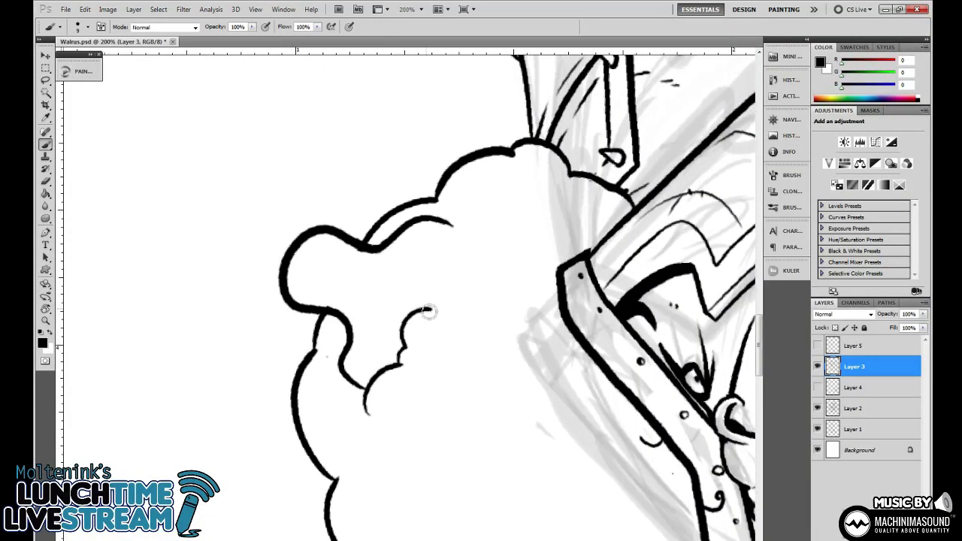
key(ctrl+z)
mouse_move(401, 366)
mouse_down()
mouse_move(407, 323)
mouse_move(501, 201)
mouse_up()
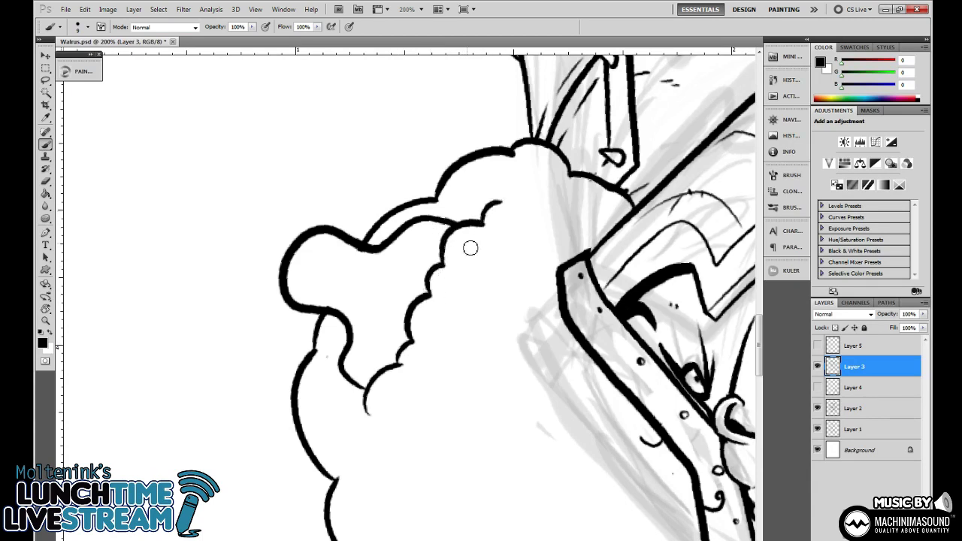
Ink a row of narrow pointed teeth on the comb, sinking into the scalloped hairline.
mouse_move(499, 264)
mouse_down()
mouse_move(537, 197)
mouse_move(532, 210)
mouse_up()
drag(389, 309, 410, 322)
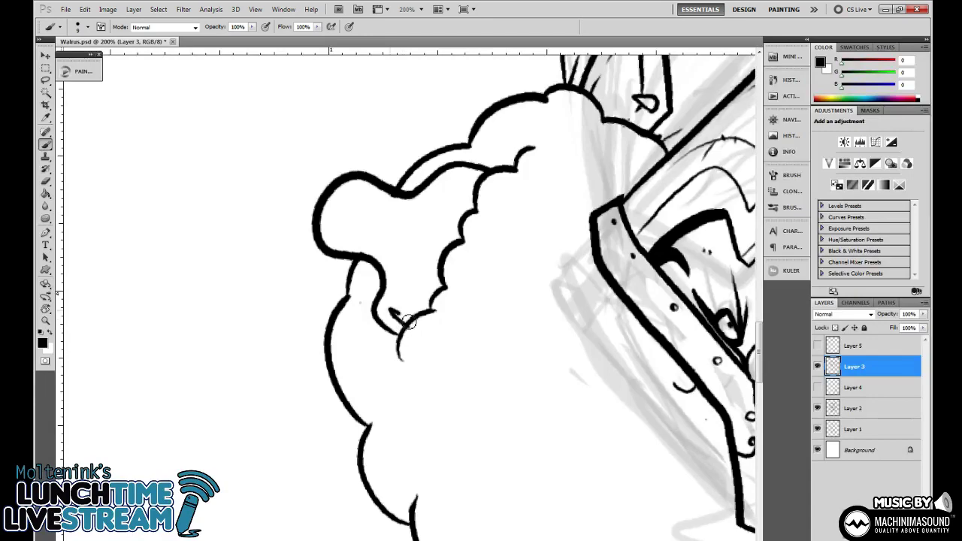
key(ctrl+z)
drag(584, 299, 566, 366)
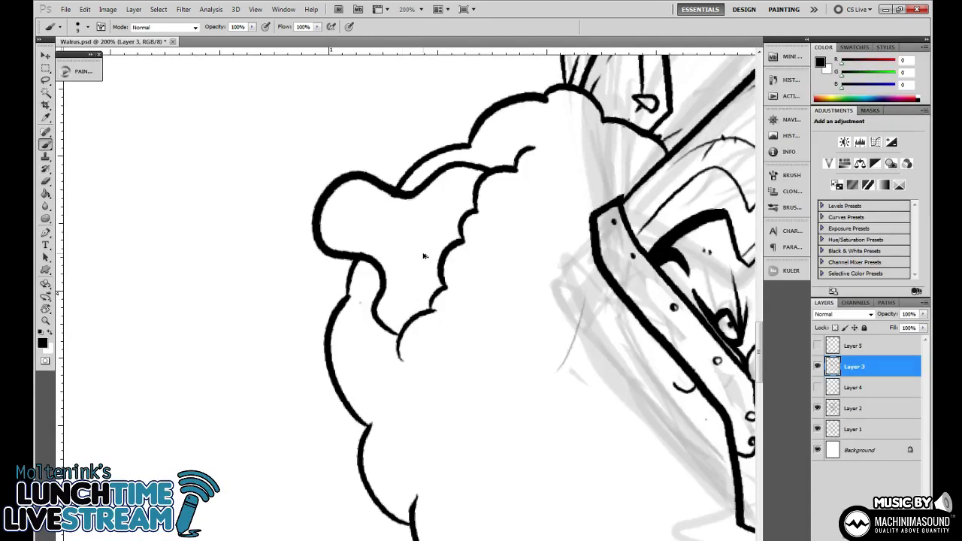
key(r)
mouse_move(424, 256)
mouse_down()
mouse_move(421, 319)
mouse_move(401, 322)
mouse_move(417, 319)
mouse_move(420, 288)
mouse_move(434, 318)
mouse_move(515, 252)
mouse_move(520, 269)
mouse_move(536, 252)
mouse_up()
key(r)
drag(622, 196, 536, 246)
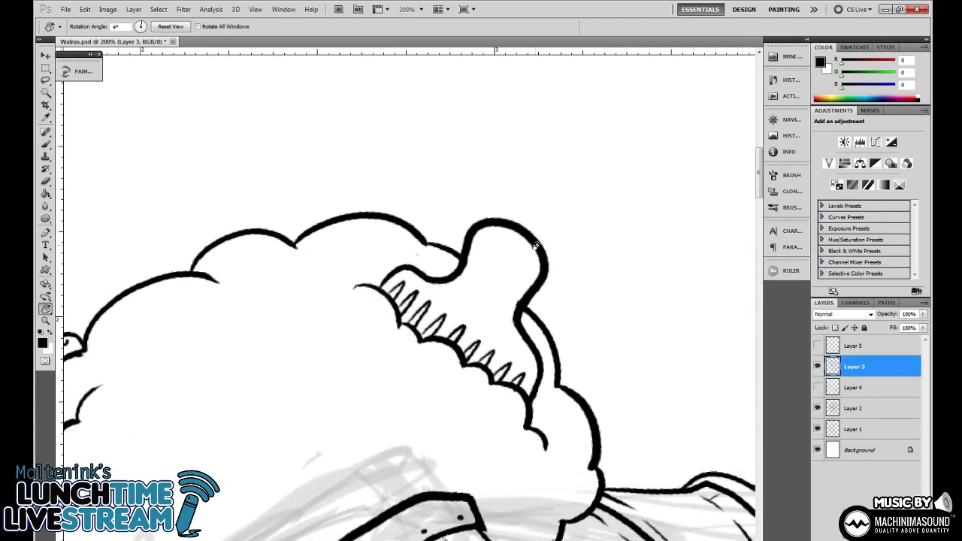
Thicken and round out the outer contour of the comb handle's knob.
key(b)
mouse_move(543, 292)
mouse_down()
mouse_move(530, 236)
mouse_move(502, 222)
mouse_up()
key(b)
mouse_move(519, 322)
mouse_down()
mouse_move(552, 289)
mouse_move(555, 243)
mouse_move(508, 218)
mouse_move(463, 254)
mouse_up()
key(e)
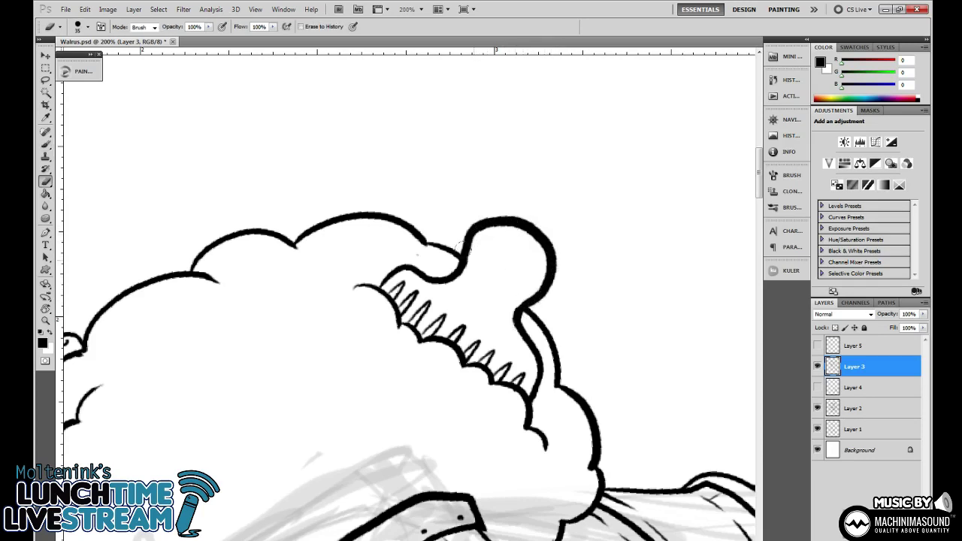
key(b)
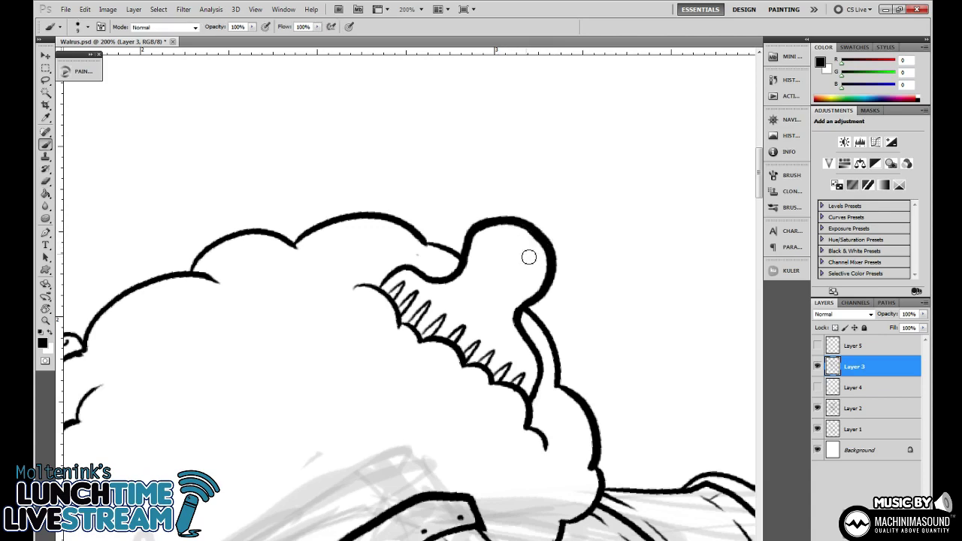
Try to add a solid dot inside the comb's knob and redraw the knob with a larger outline.
mouse_move(494, 246)
mouse_down()
mouse_move(499, 208)
mouse_move(535, 290)
mouse_up()
key(e)
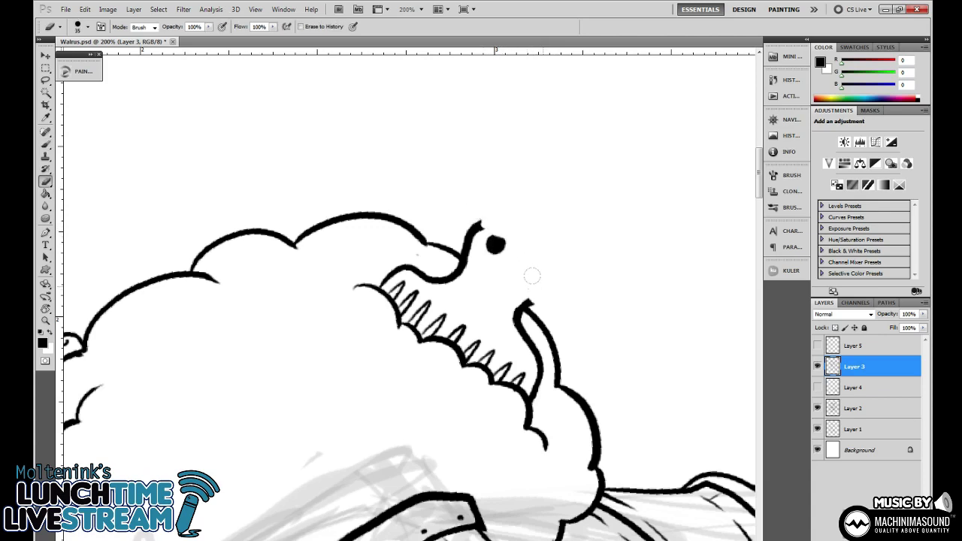
key(b)
mouse_move(474, 235)
mouse_down()
mouse_move(543, 215)
mouse_move(564, 262)
mouse_move(555, 302)
mouse_up()
key(ctrl+z)
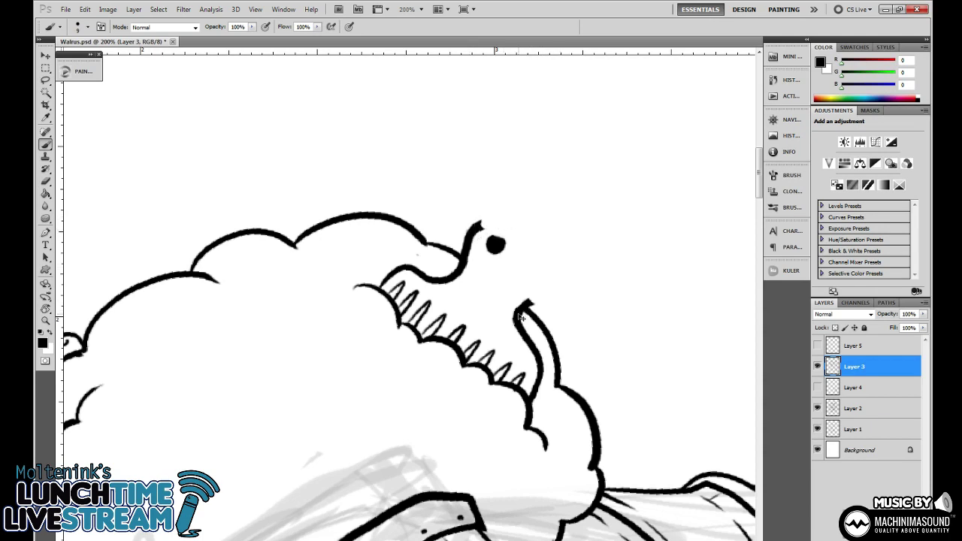
mouse_move(466, 272)
mouse_down()
mouse_move(495, 217)
mouse_move(547, 219)
mouse_move(560, 247)
mouse_up()
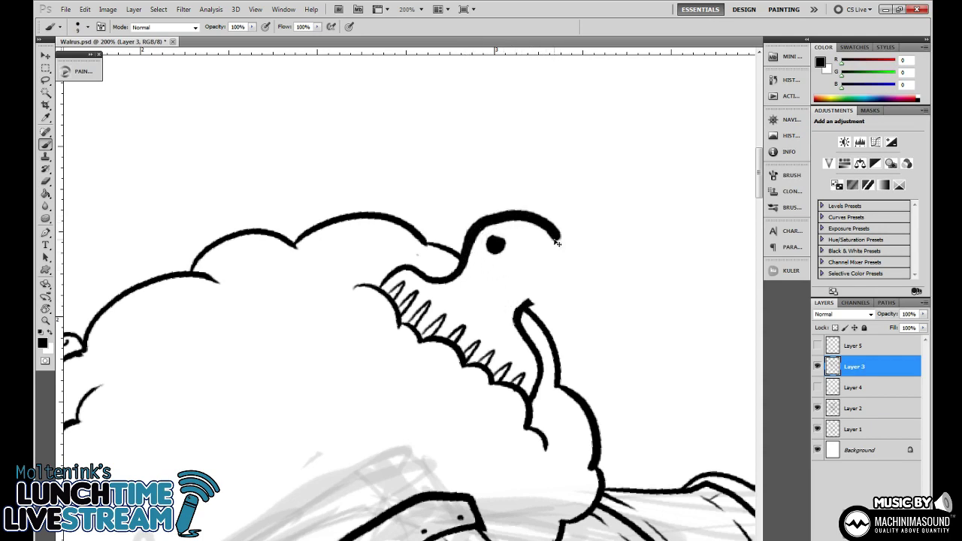
key(ctrl+z)
key(ctrl+alt+z)
key(ctrl+alt+z)
key(ctrl+alt+z)
Ink a small, thick-rimmed round hole in the middle of the comb's knob.
mouse_move(505, 257)
mouse_down()
mouse_move(520, 275)
mouse_move(521, 257)
mouse_move(517, 268)
mouse_up()
key(ctrl+minus)
key(ctrl+minus)
key(ctrl+minus)
key(ctrl+minus)
key(ctrl+minus)
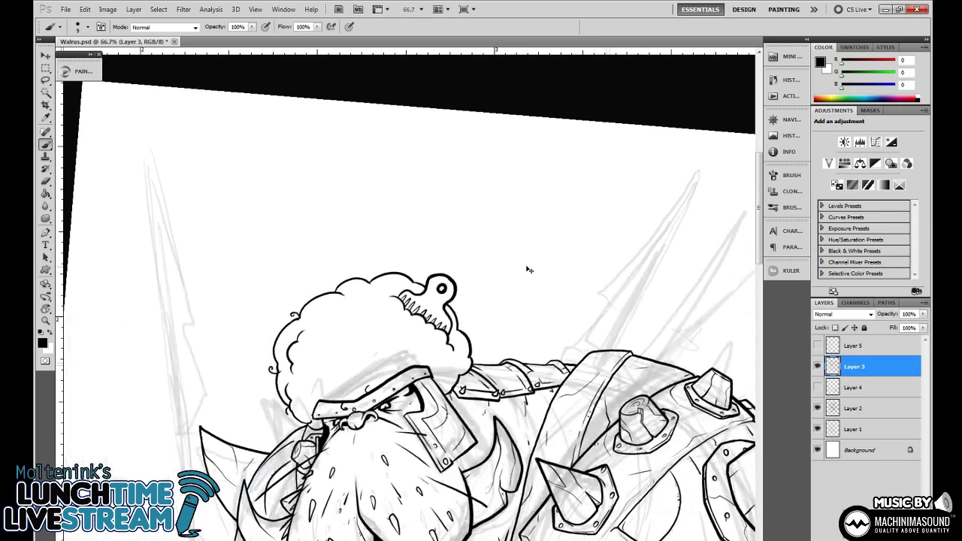
Examine how the comb reads in the afro, both against the figure and up close.
key(r)
drag(618, 316, 605, 366)
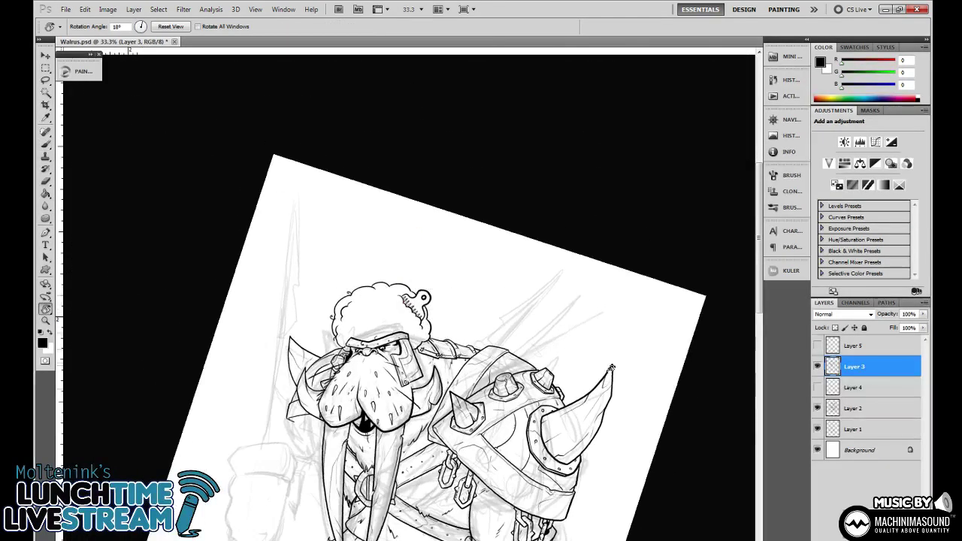
key(ctrl+minus)
key(ctrl+plus)
key(ctrl+plus)
key(ctrl+plus)
key(Escape)
scroll(441, 374, up, 1)
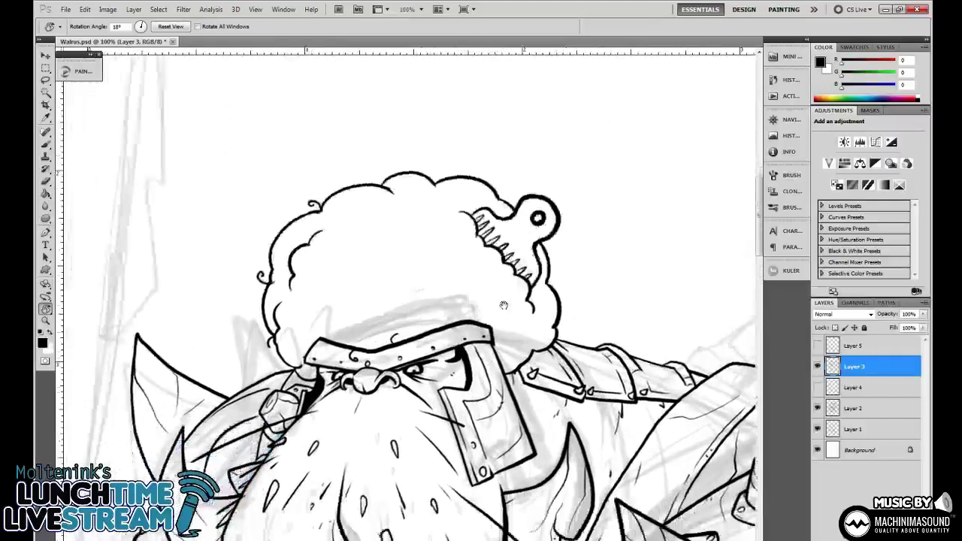
Ink short curved curl lines inside the afro, near its crown and beneath the comb.
key(b)
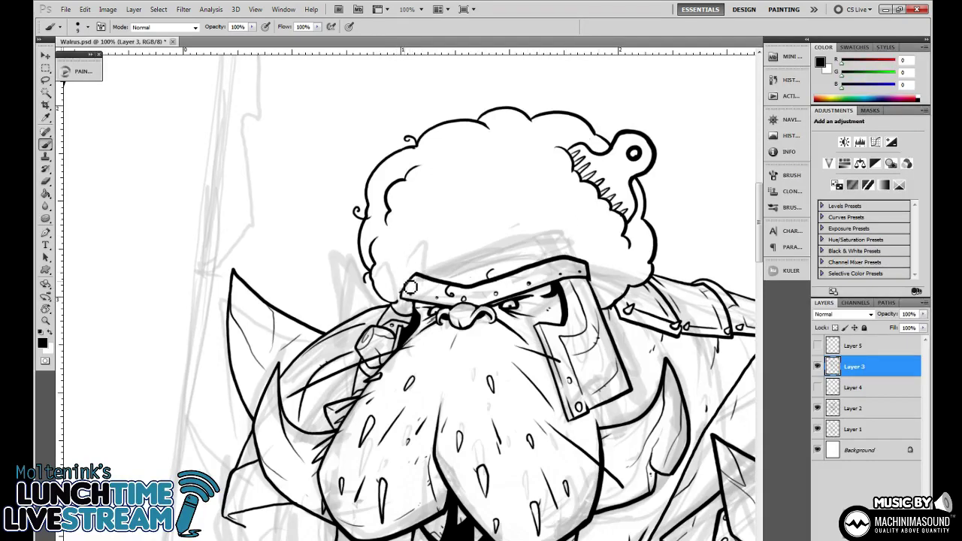
drag(636, 258, 577, 251)
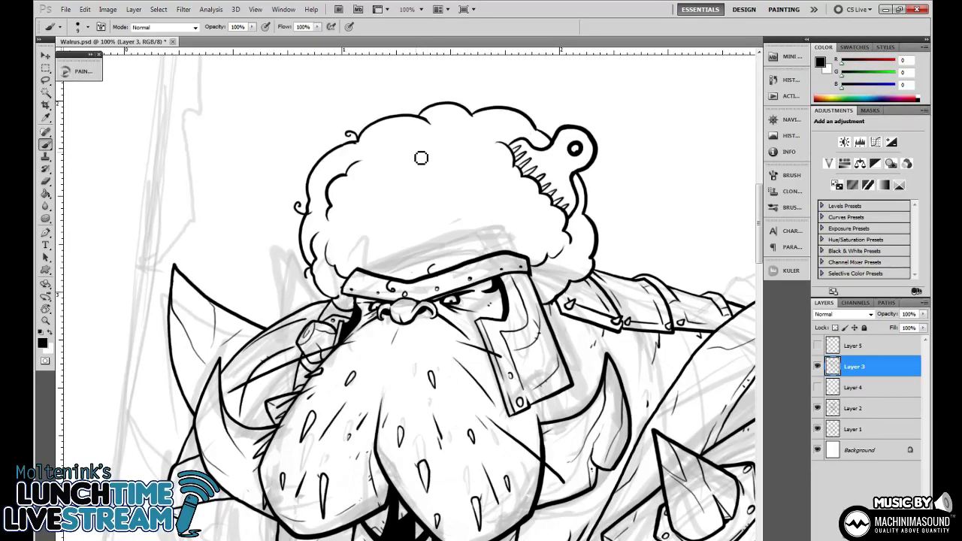
drag(417, 152, 454, 167)
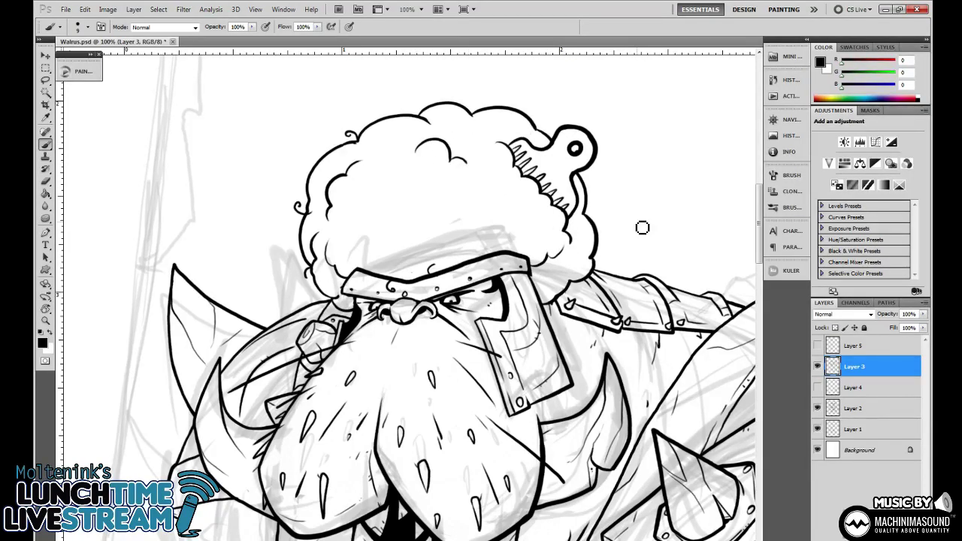
Examine the afro and comb against the whole upright walrus figure and at close range.
key(ctrl+minus)
key(ctrl+minus)
key(ctrl+minus)
key(ctrl+minus)
key(ctrl+minus)
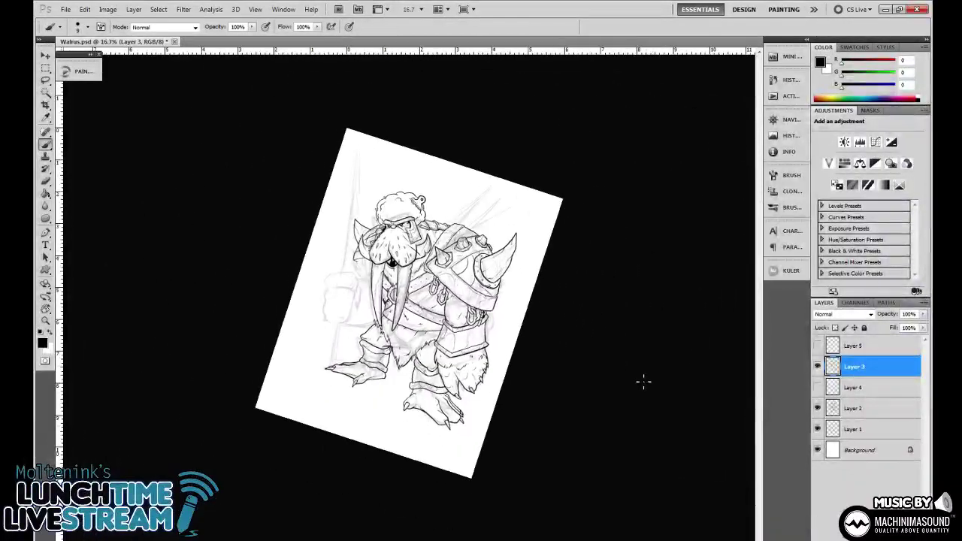
key(r)
mouse_move(644, 382)
mouse_down()
mouse_move(643, 255)
mouse_move(668, 277)
mouse_up()
key(ctrl+plus)
key(ctrl+plus)
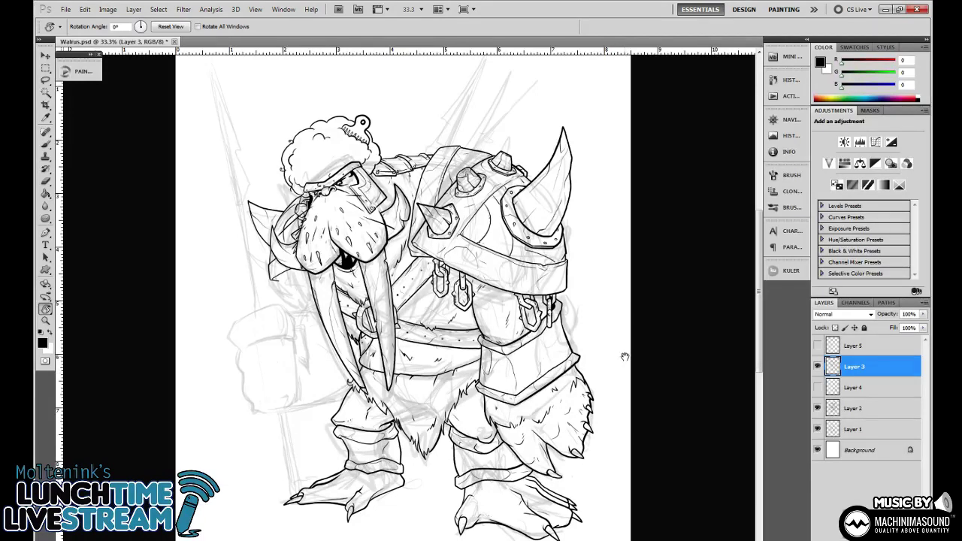
mouse_move(614, 319)
mouse_down()
mouse_move(621, 365)
mouse_move(661, 336)
mouse_up()
key(ctrl+plus)
key(ctrl+plus)
key(ctrl+plus)
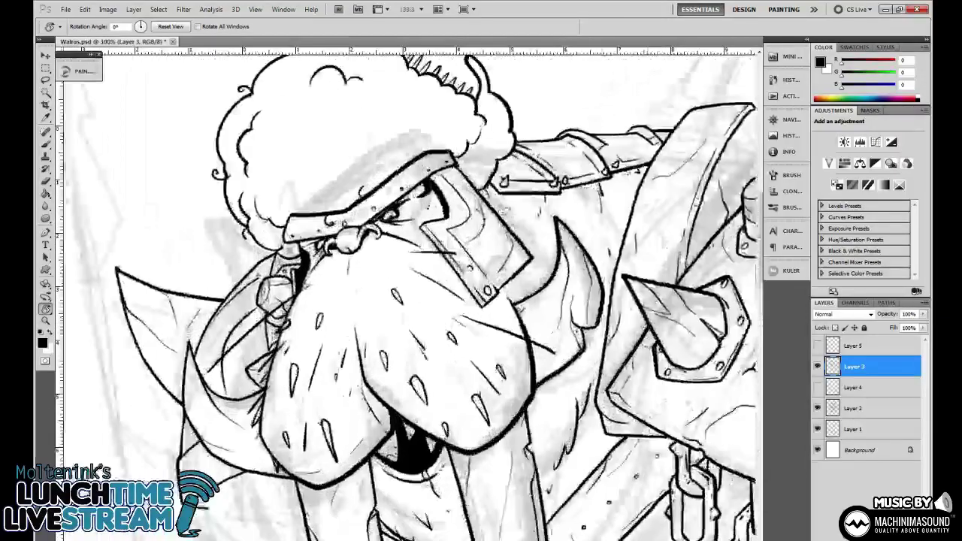
drag(503, 182, 514, 295)
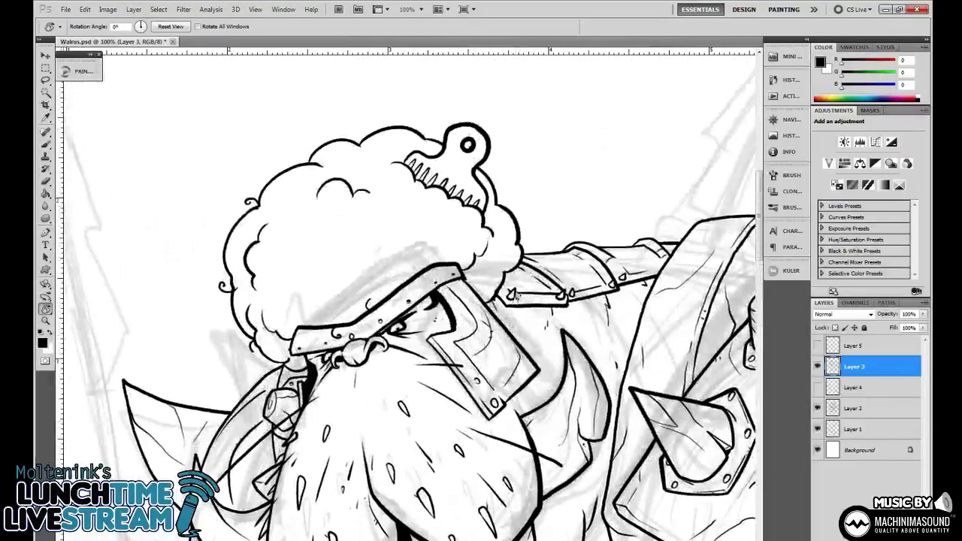
Lasso the entire afro with its comb, cut it from the line art and paste it onto a new layer.
key(l)
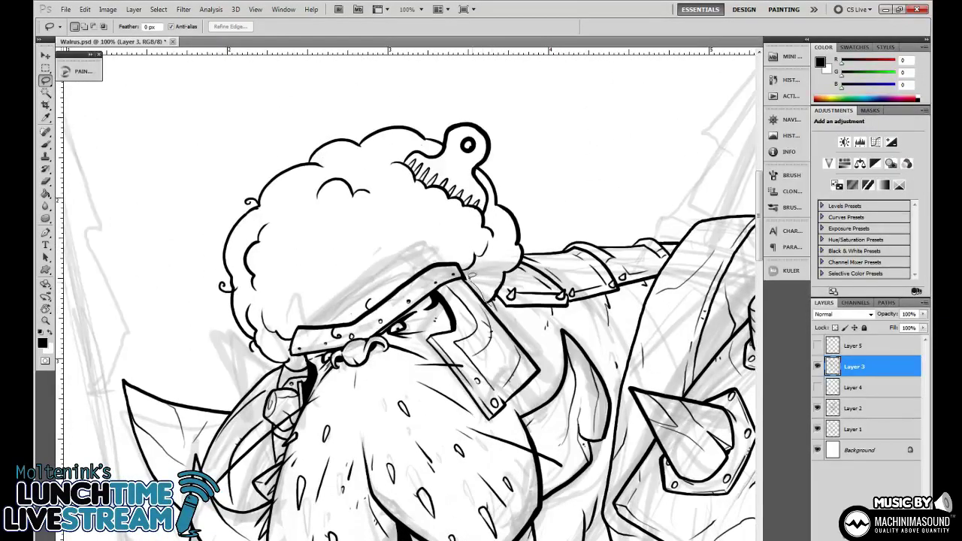
mouse_move(371, 133)
mouse_down()
mouse_move(490, 89)
mouse_move(532, 189)
mouse_up()
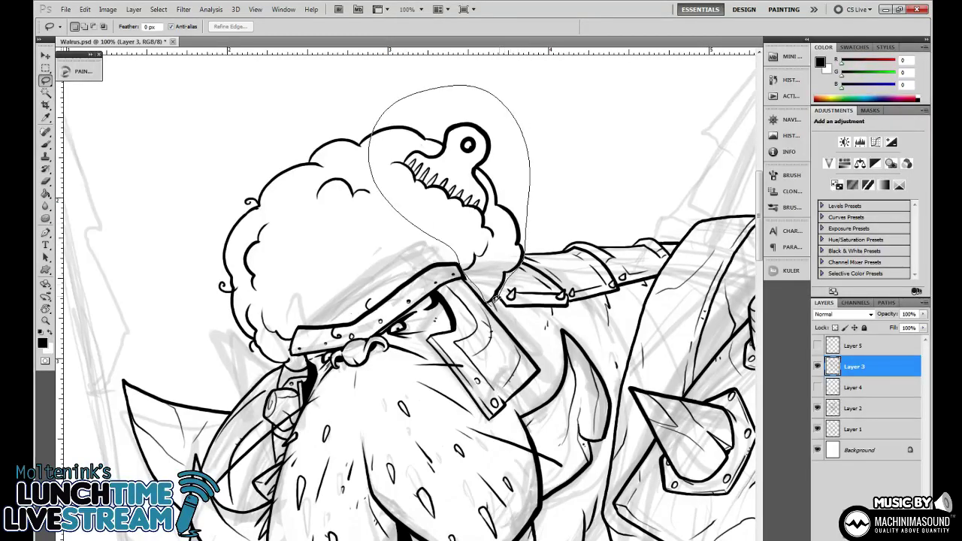
drag(494, 300, 493, 301)
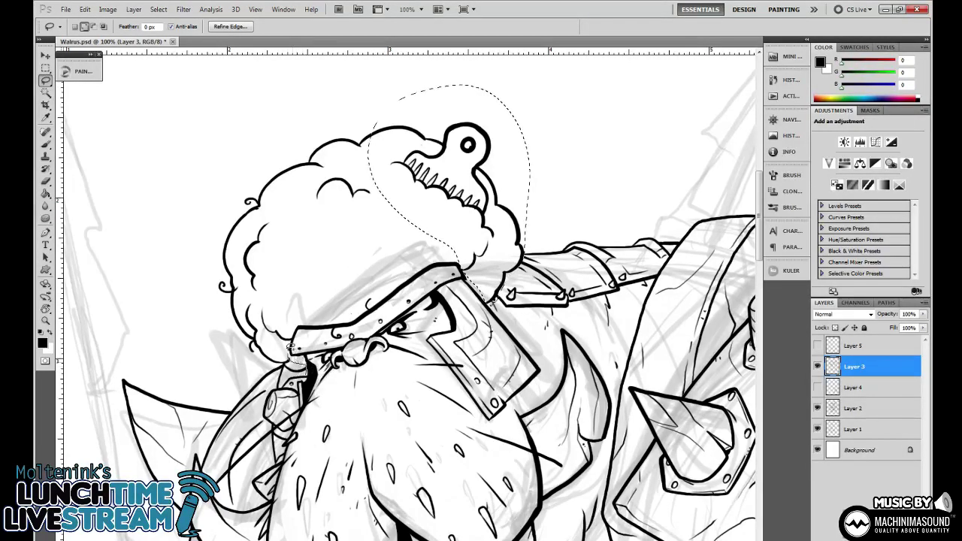
mouse_move(290, 346)
mouse_down()
mouse_move(297, 287)
mouse_move(362, 224)
mouse_move(375, 109)
mouse_move(223, 175)
mouse_move(206, 331)
mouse_move(294, 369)
mouse_up()
key(ctrl+x)
key(ctrl+v)
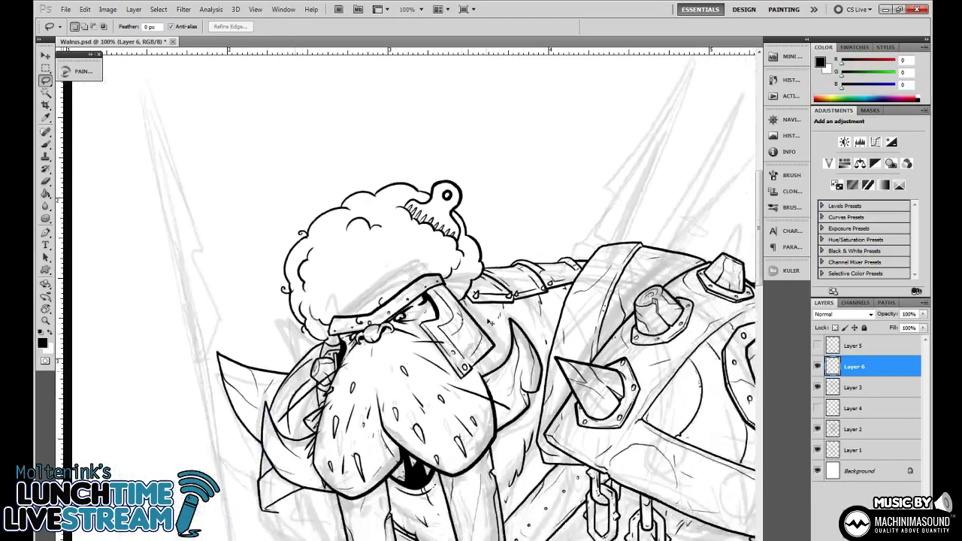
Enlarge the pasted afro and comb to about 121% with Free Transform and fit them above the helmet band.
key(ctrl+minus)
key(ctrl+t)
drag(467, 209, 477, 189)
drag(453, 222, 452, 197)
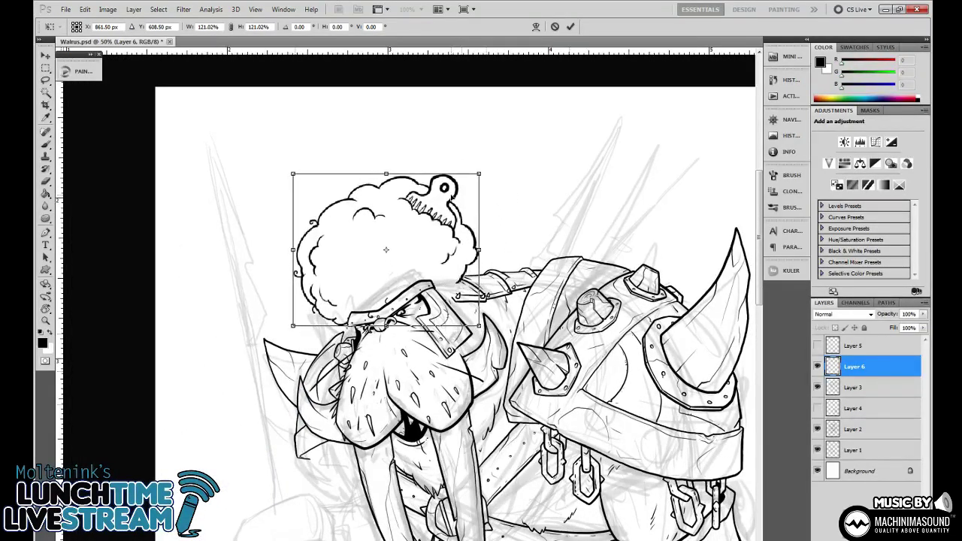
key(Return)
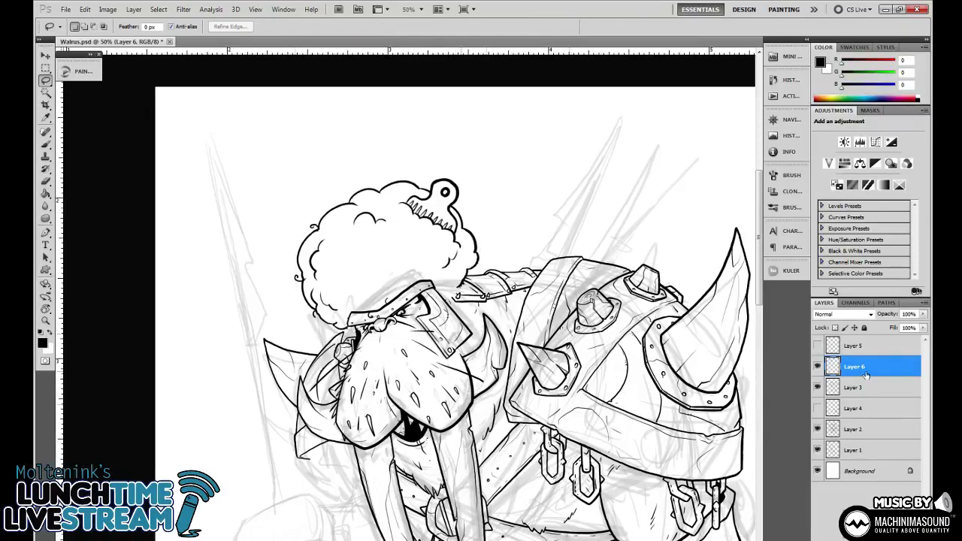
Fade the enlarged afro layer to 46% opacity and ready the brush over the comb.
mouse_move(888, 316)
mouse_down()
mouse_move(877, 322)
mouse_move(888, 318)
mouse_up()
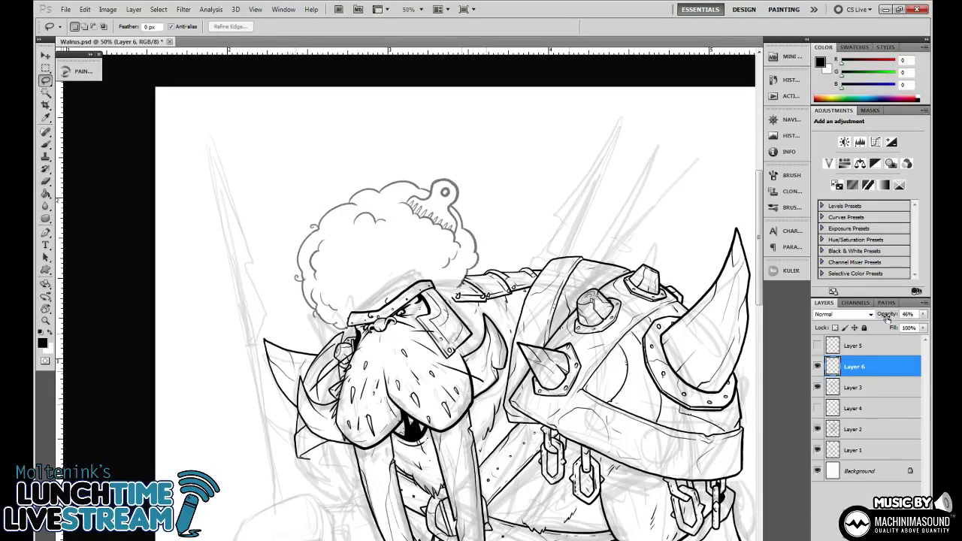
key(ctrl+plus)
key(ctrl+plus)
mouse_move(500, 86)
mouse_down()
mouse_move(489, 324)
mouse_move(447, 497)
mouse_up()
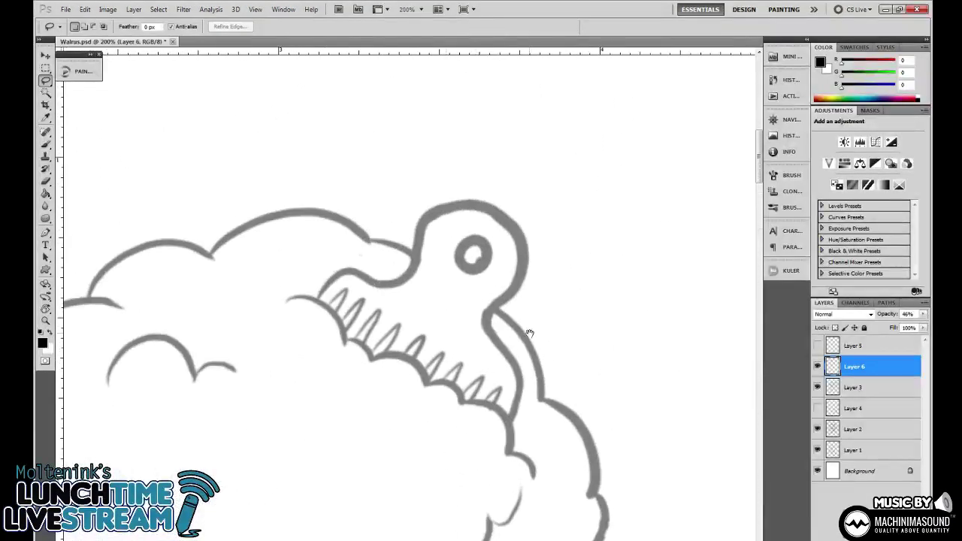
drag(530, 335, 506, 378)
key(b)
key(b)
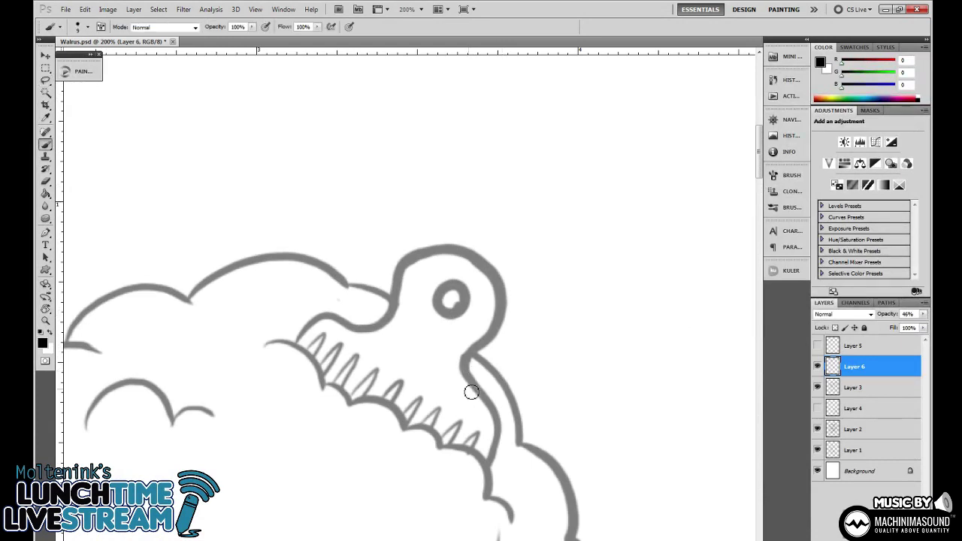
drag(491, 412, 548, 306)
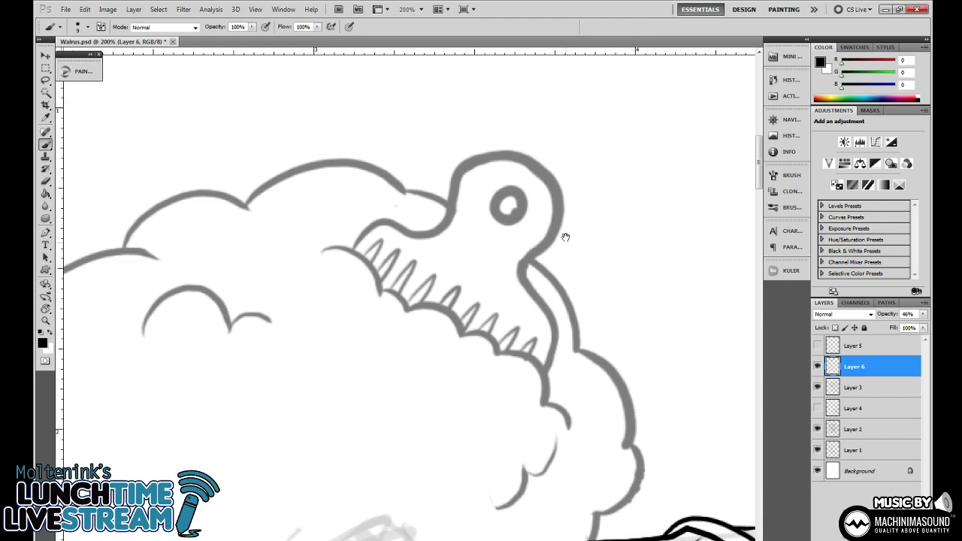
scroll(567, 236, down, 2)
scroll(565, 229, up, 1)
scroll(578, 233, up, 3)
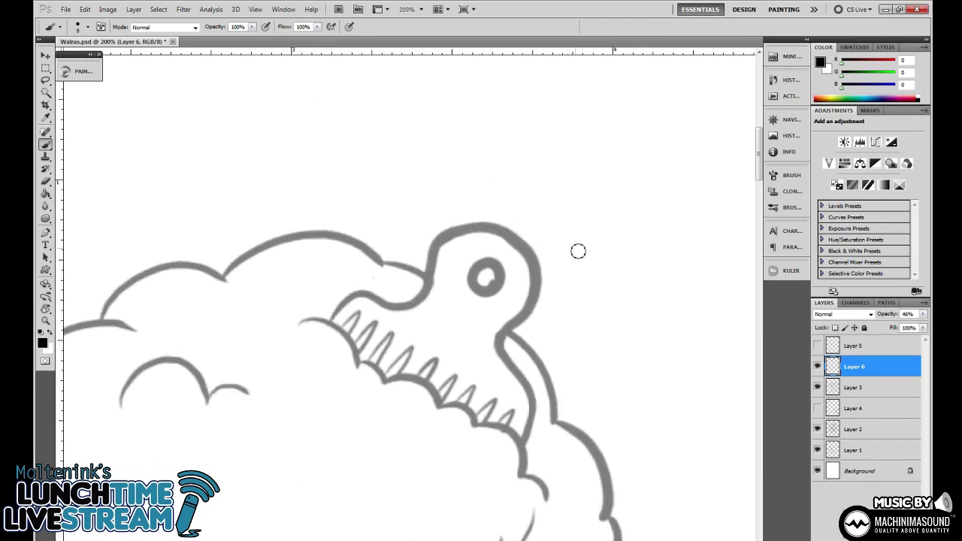
key(r)
drag(576, 251, 585, 366)
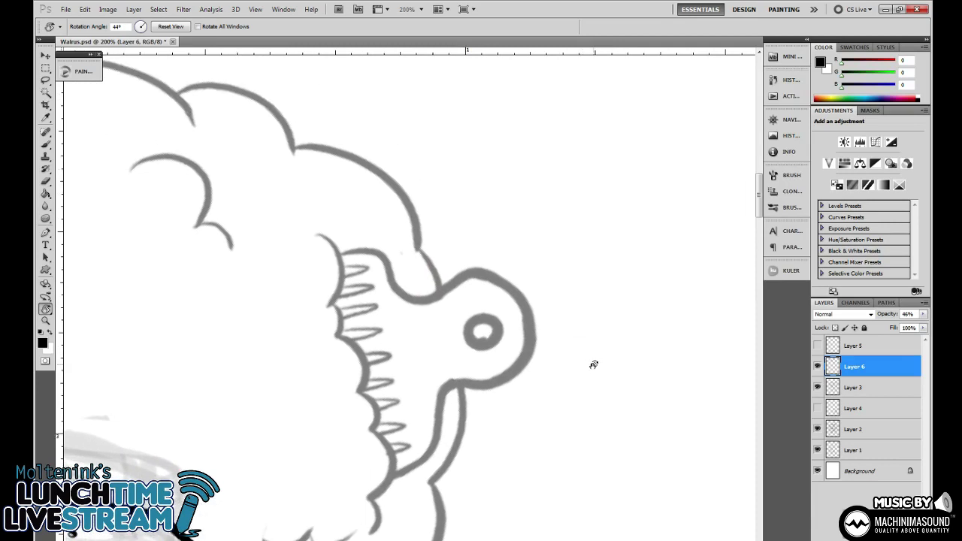
mouse_move(603, 364)
mouse_down()
mouse_move(623, 276)
mouse_move(518, 128)
mouse_up()
key(b)
mouse_move(421, 177)
mouse_down()
mouse_move(450, 246)
mouse_move(517, 316)
mouse_up()
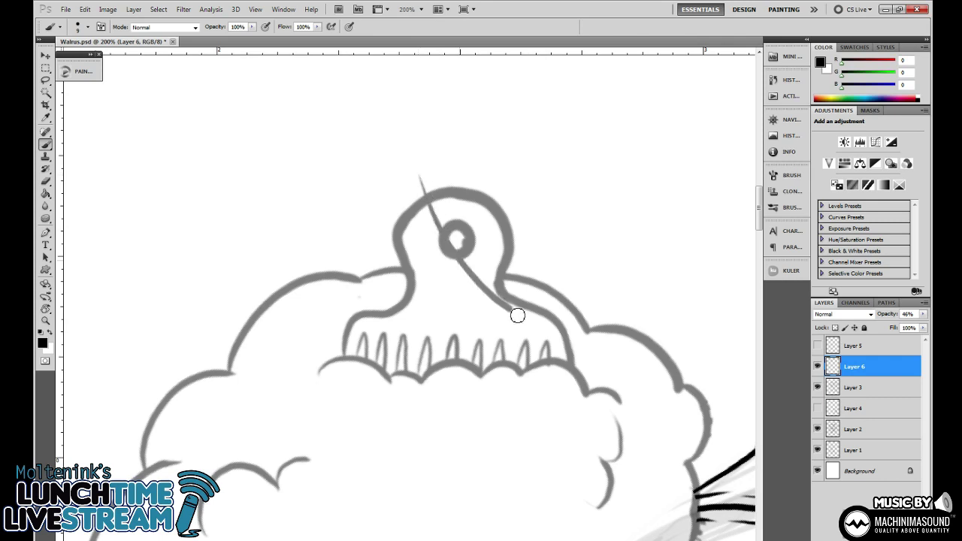
key(ctrl+z)
Add a new layer at the top of the stack and ink a rounded triangular fish head over the comb's handle.
click(872, 347)
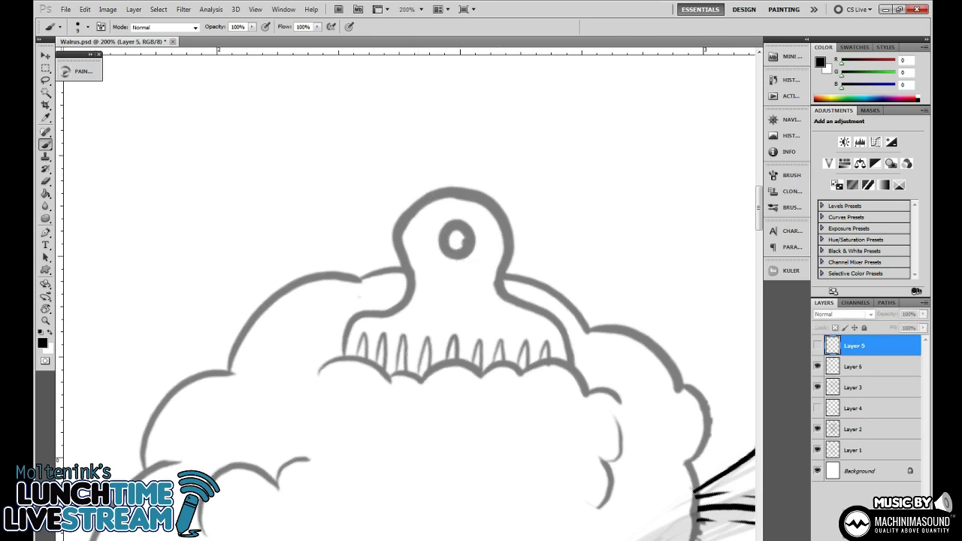
key(ctrl+shift+alt+n)
mouse_move(406, 185)
mouse_down()
mouse_move(507, 311)
mouse_move(526, 319)
mouse_up()
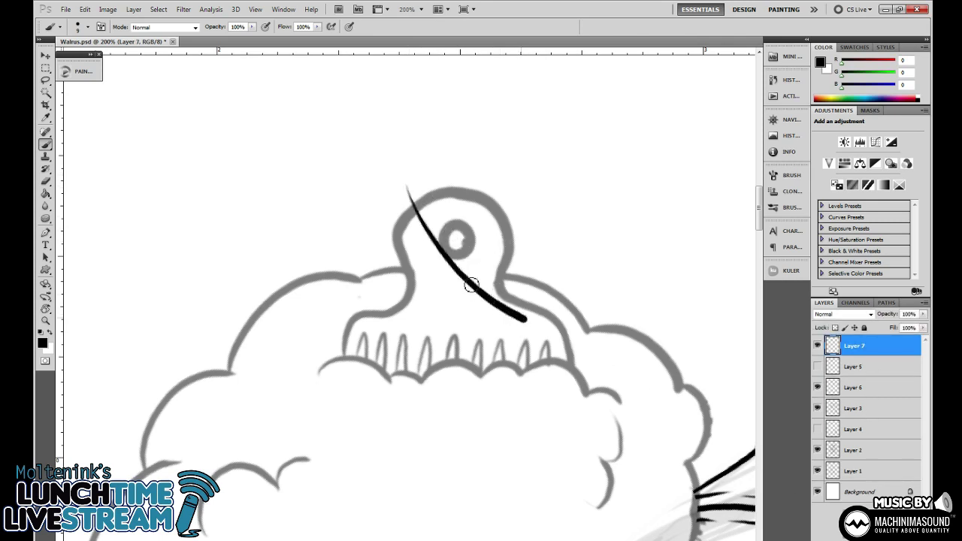
mouse_move(416, 175)
mouse_down()
mouse_move(456, 160)
mouse_move(536, 158)
mouse_move(576, 174)
mouse_move(577, 221)
mouse_move(554, 274)
mouse_up()
mouse_move(575, 216)
mouse_down()
mouse_move(568, 288)
mouse_move(545, 330)
mouse_move(483, 284)
mouse_up()
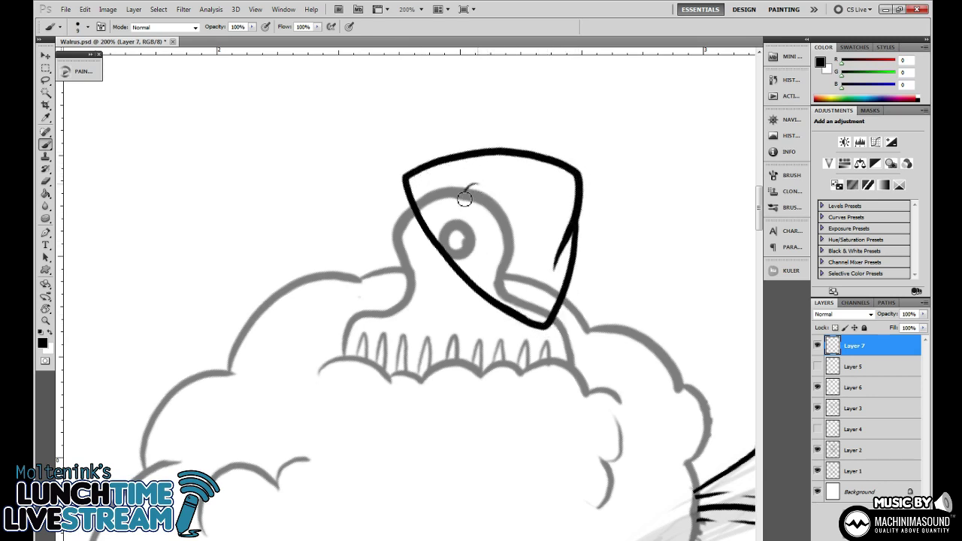
Ink the fish head's round eye with an inner curve, and add a curved gill line beside it.
mouse_move(464, 197)
mouse_down()
mouse_move(517, 227)
mouse_move(473, 179)
mouse_move(482, 253)
mouse_up()
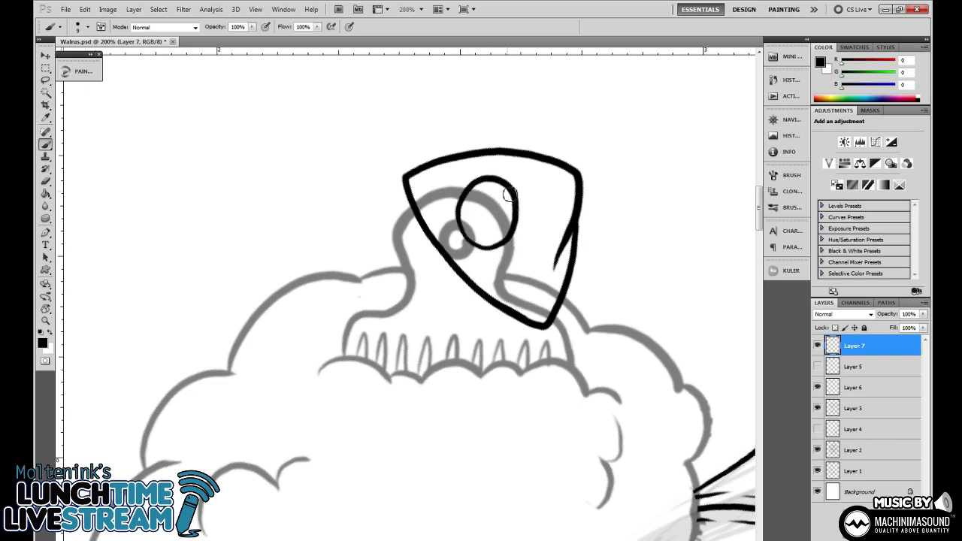
drag(502, 184, 484, 205)
mouse_move(444, 230)
mouse_down()
mouse_move(448, 194)
mouse_move(434, 167)
mouse_move(450, 197)
mouse_move(458, 252)
mouse_move(406, 293)
mouse_up()
key(ctrl+z)
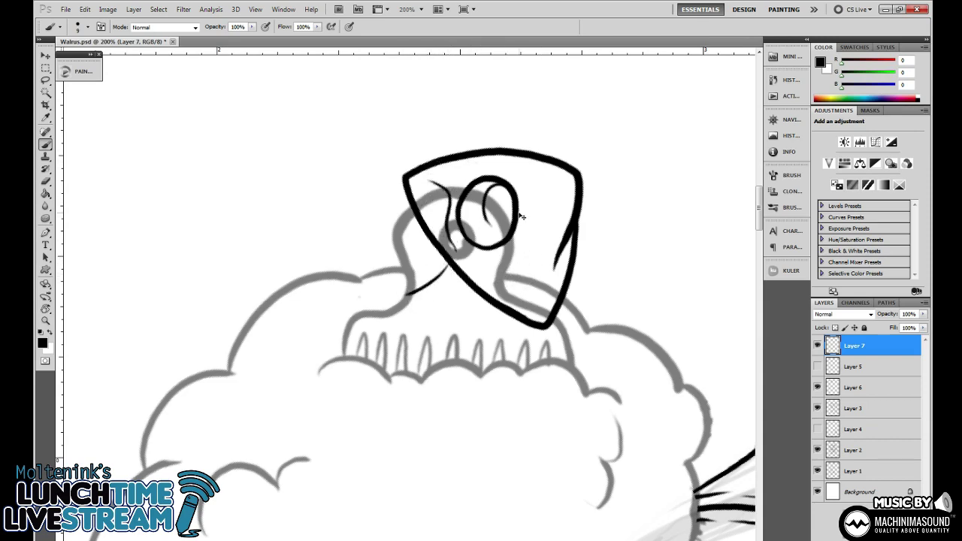
key(ctrl+z)
Ink a curved double-line spine extending from the back of the fish head and divide it into vertebrae.
key(r)
mouse_move(668, 185)
mouse_down()
mouse_move(560, 372)
mouse_move(417, 294)
mouse_move(504, 221)
mouse_up()
key(b)
key(ctrl+z)
mouse_move(412, 359)
mouse_down()
mouse_move(406, 322)
mouse_move(443, 243)
mouse_move(498, 225)
mouse_up()
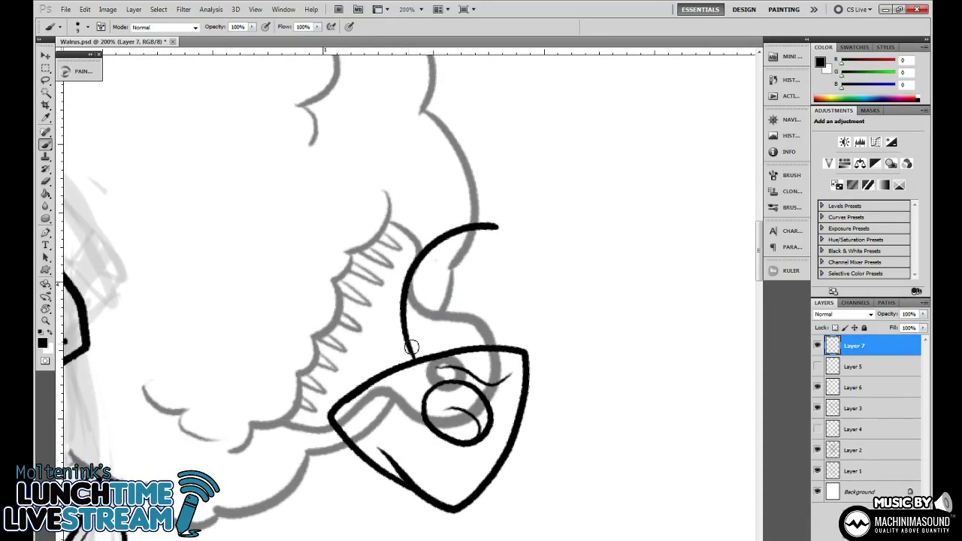
mouse_move(403, 369)
mouse_down()
mouse_move(392, 300)
mouse_move(401, 259)
mouse_move(429, 233)
mouse_move(486, 215)
mouse_move(495, 220)
mouse_move(409, 356)
mouse_up()
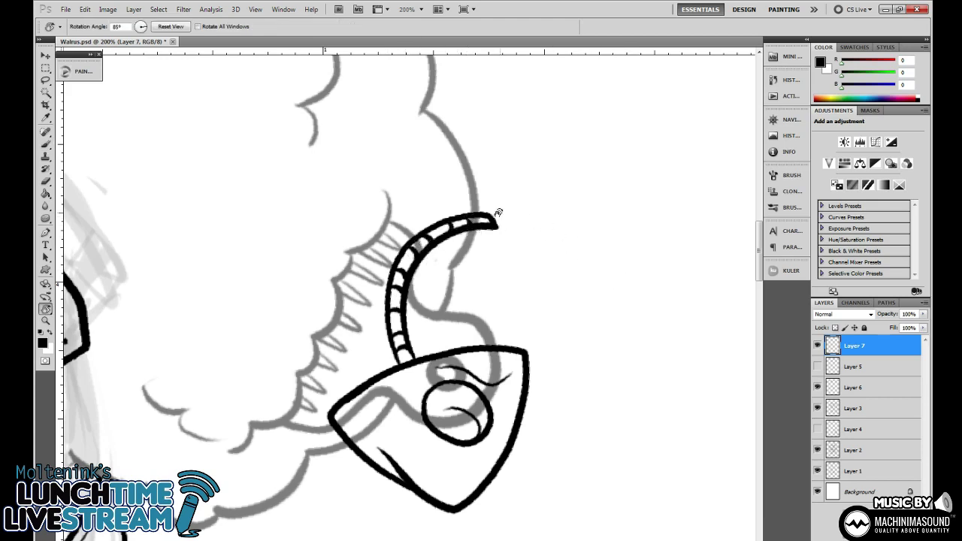
Ink the forked tail fin at the end of the spine and add fin ray lines inside it.
drag(494, 212, 567, 138)
key(ctrl+z)
mouse_move(481, 218)
mouse_down()
mouse_move(495, 185)
mouse_move(573, 134)
mouse_up()
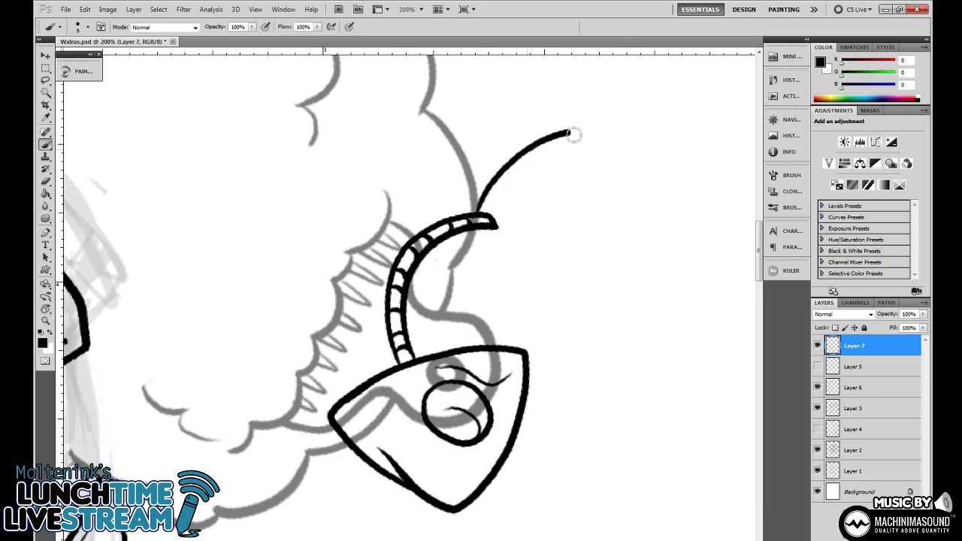
key(ctrl+z)
mouse_move(481, 215)
mouse_down()
mouse_move(512, 166)
mouse_move(563, 155)
mouse_move(556, 162)
mouse_move(611, 241)
mouse_move(634, 224)
mouse_move(563, 171)
mouse_move(515, 199)
mouse_move(568, 177)
mouse_up()
Ink a scalloped hair edge along the afro beneath the fish skeleton.
key(r)
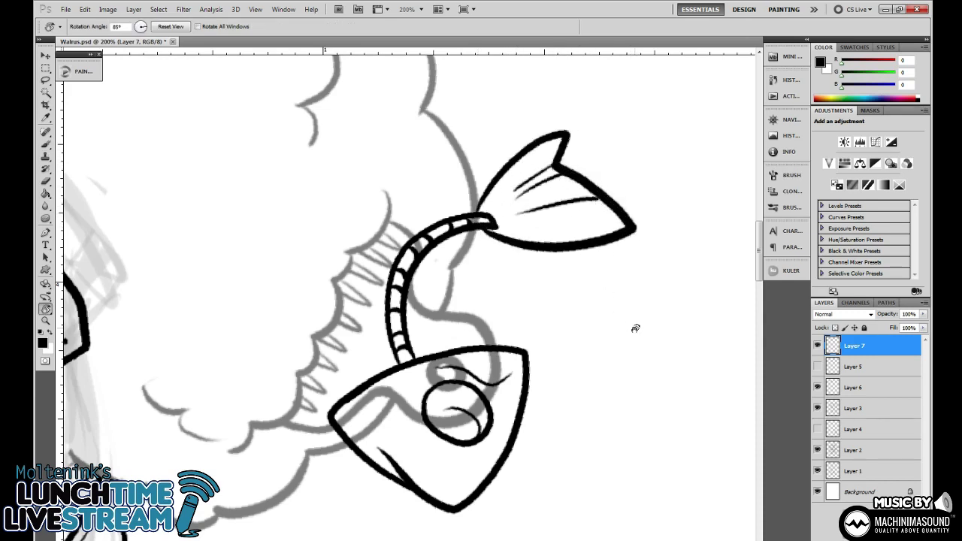
mouse_move(634, 327)
mouse_down()
mouse_move(380, 76)
mouse_move(361, 76)
mouse_up()
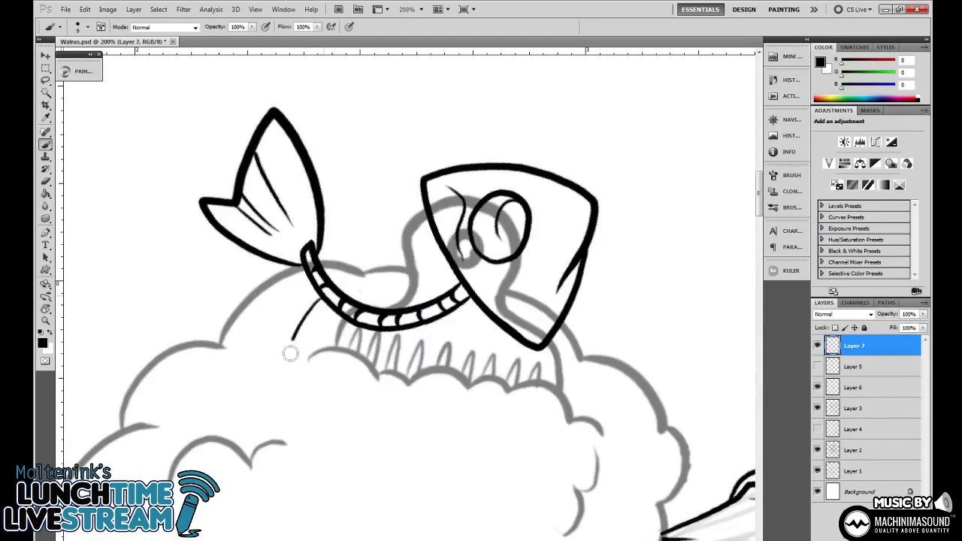
key(r)
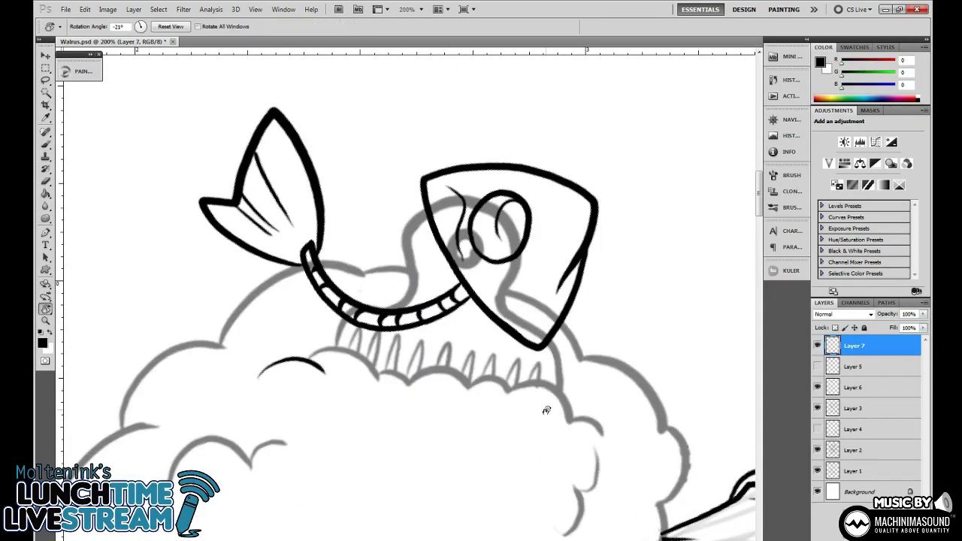
mouse_move(273, 369)
mouse_down()
mouse_move(361, 425)
mouse_move(452, 389)
mouse_move(484, 338)
mouse_move(482, 310)
mouse_move(538, 238)
mouse_up()
drag(558, 247, 538, 304)
key(ctrl+z)
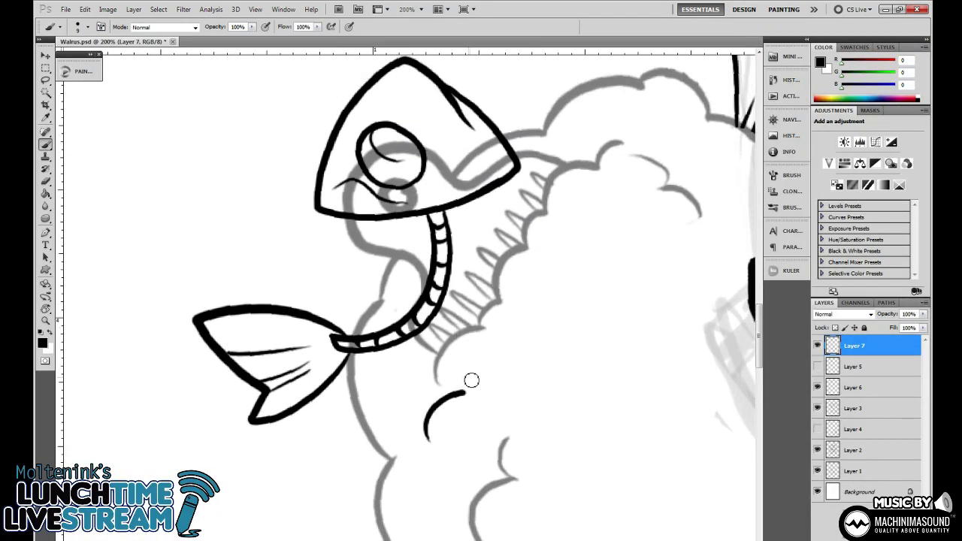
mouse_move(464, 392)
mouse_down()
mouse_move(479, 379)
mouse_move(474, 301)
mouse_move(524, 287)
mouse_up()
mouse_move(560, 289)
mouse_down()
mouse_move(530, 363)
mouse_move(498, 329)
mouse_move(541, 262)
mouse_move(564, 276)
mouse_move(599, 256)
mouse_up()
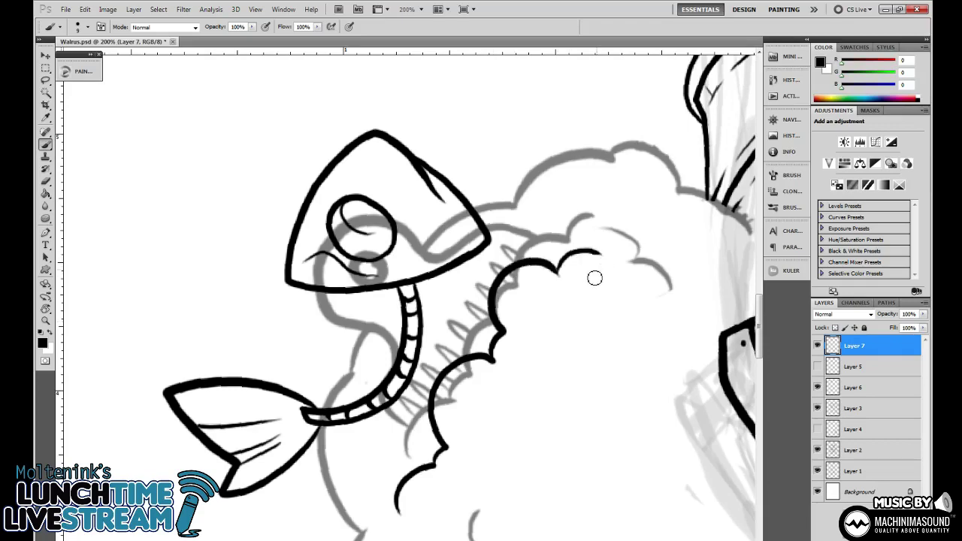
Ink the long ribs near the tail end from the spine down to the hair, with two short spikes above.
key(r)
drag(451, 375, 364, 374)
drag(279, 400, 300, 329)
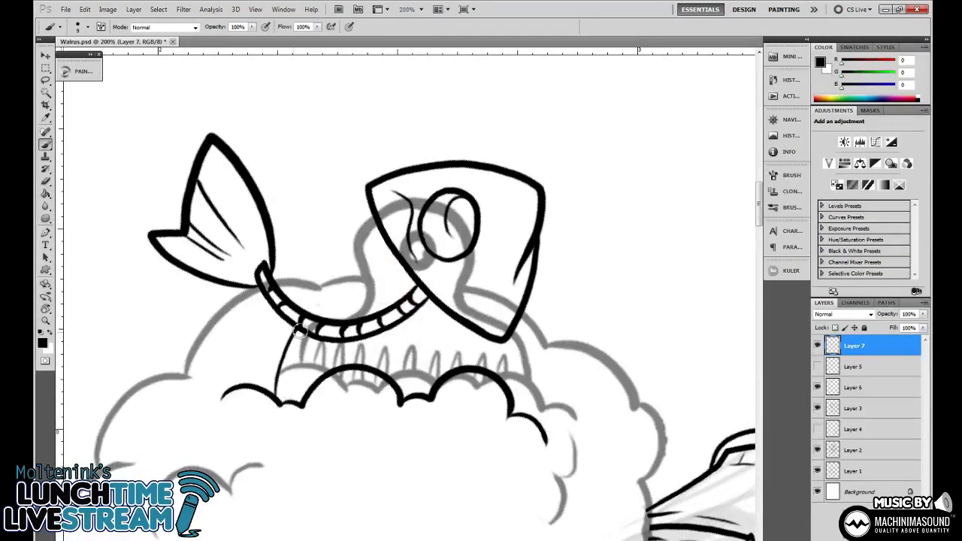
drag(272, 398, 291, 324)
drag(303, 402, 312, 345)
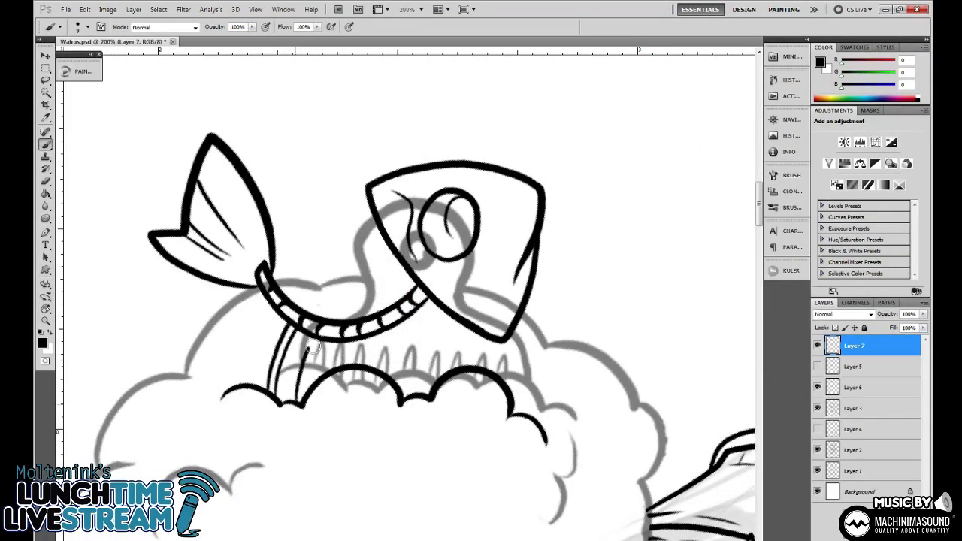
mouse_move(308, 404)
mouse_down()
mouse_move(330, 342)
mouse_move(330, 311)
mouse_move(311, 288)
mouse_up()
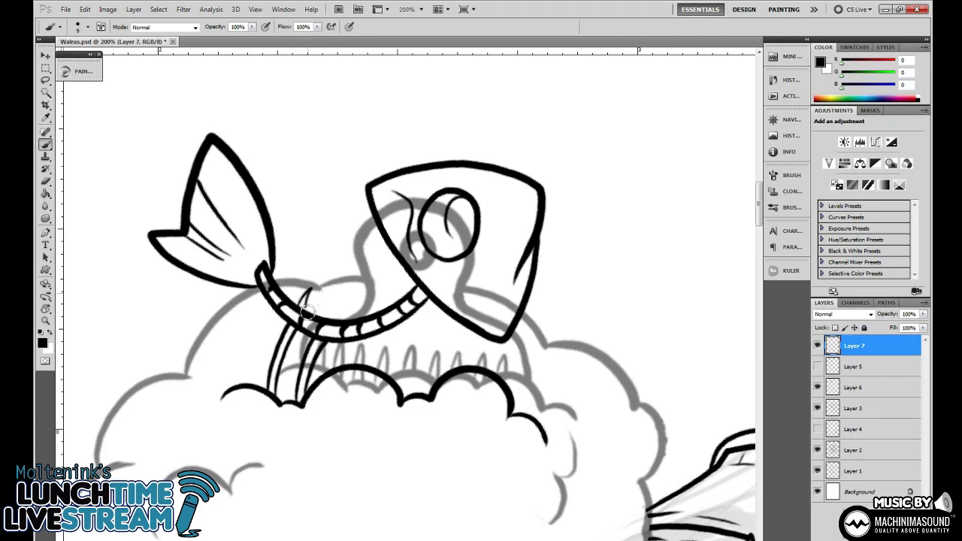
drag(321, 324, 328, 301)
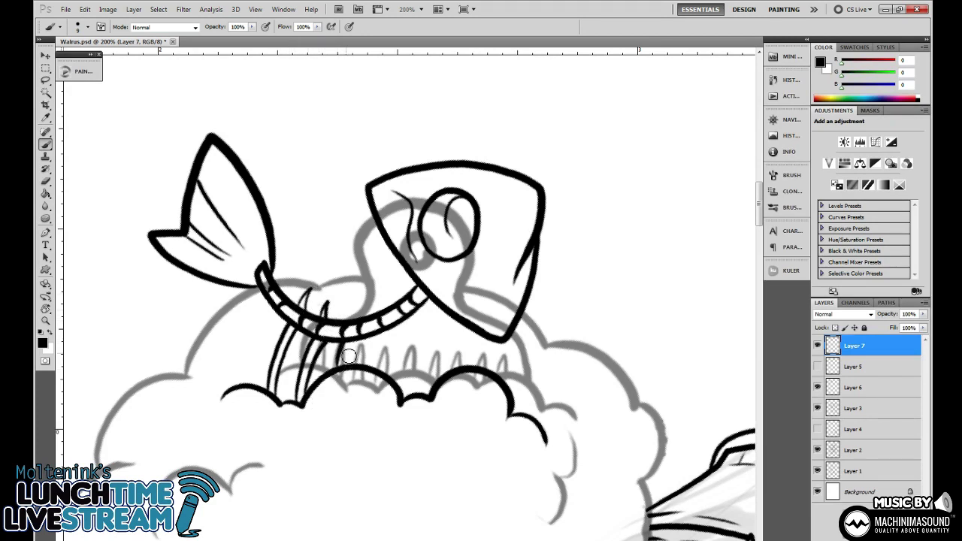
Ink the remaining long ribs from the middle of the spine to the fish head, ending at the hair edge.
drag(348, 377, 359, 340)
drag(370, 379, 376, 335)
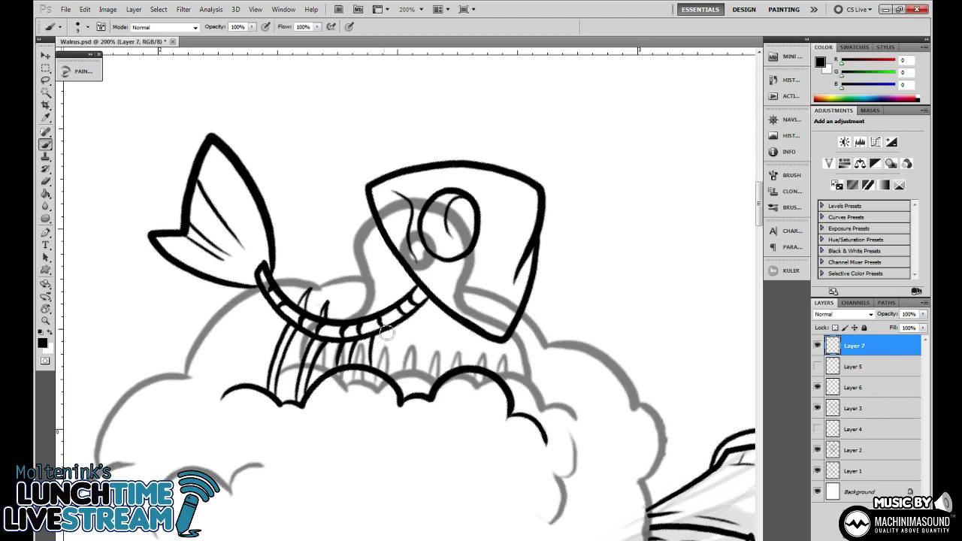
mouse_move(384, 378)
mouse_down()
mouse_move(391, 331)
mouse_move(411, 383)
mouse_up()
drag(412, 321, 420, 397)
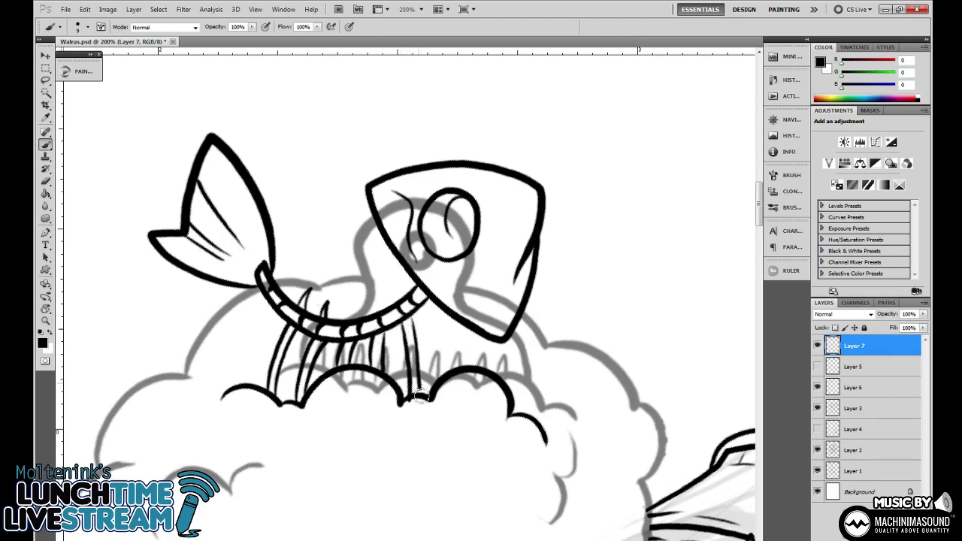
drag(430, 313, 442, 374)
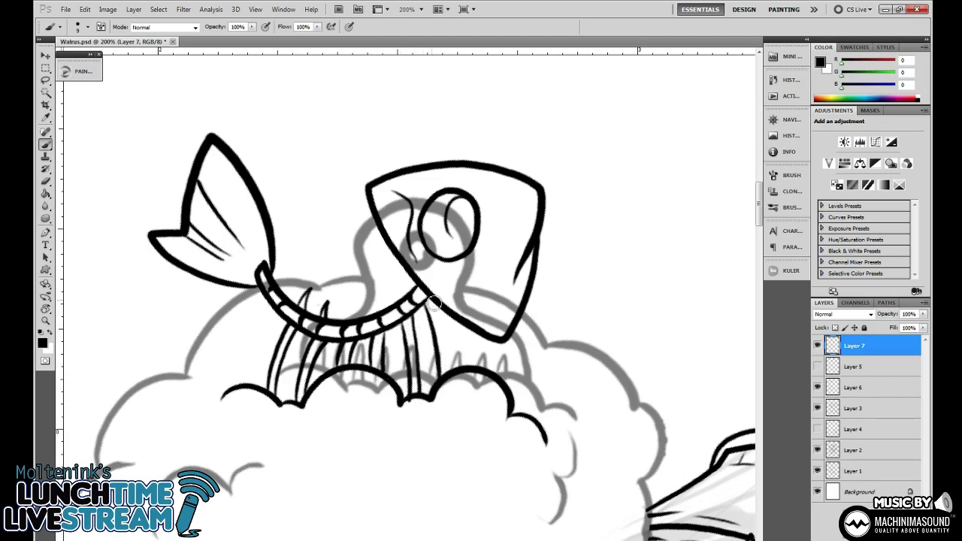
mouse_move(434, 304)
mouse_down()
mouse_move(449, 348)
mouse_move(444, 373)
mouse_up()
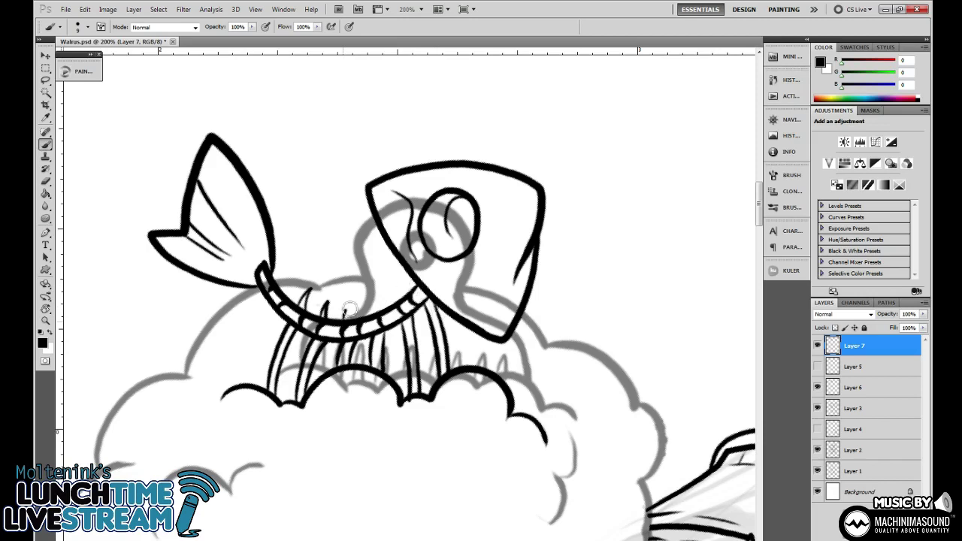
Add short pointed spikes above the spine from its middle up to the fish head.
drag(348, 306, 350, 325)
drag(372, 315, 376, 327)
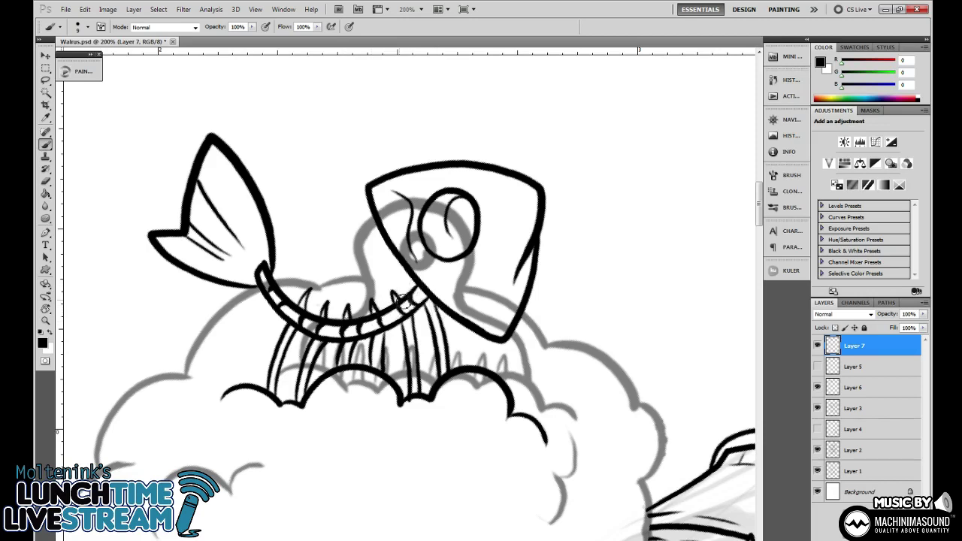
drag(578, 323, 591, 287)
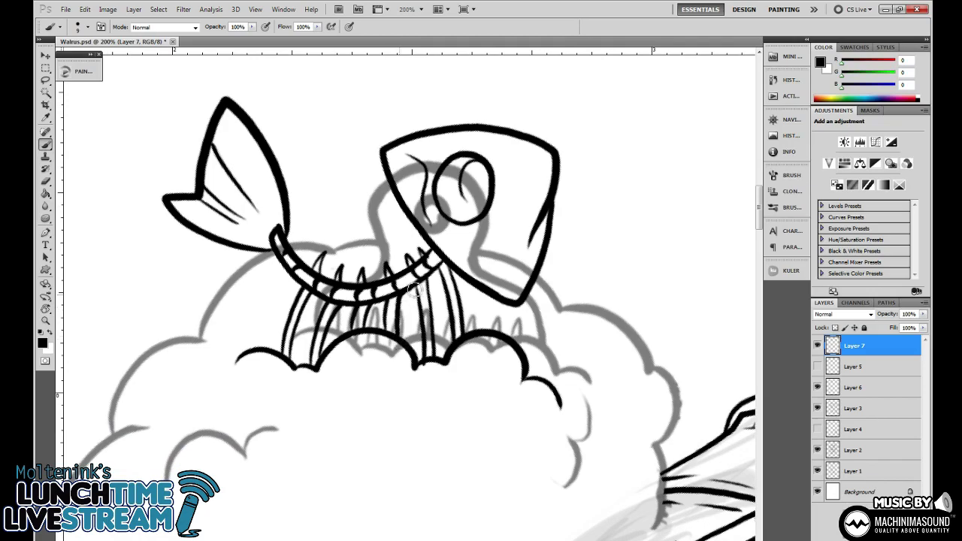
Examine the fish-skeleton comb on the afro against the helmet and shoulder armour from an upright view.
key(ctrl+minus)
key(ctrl+minus)
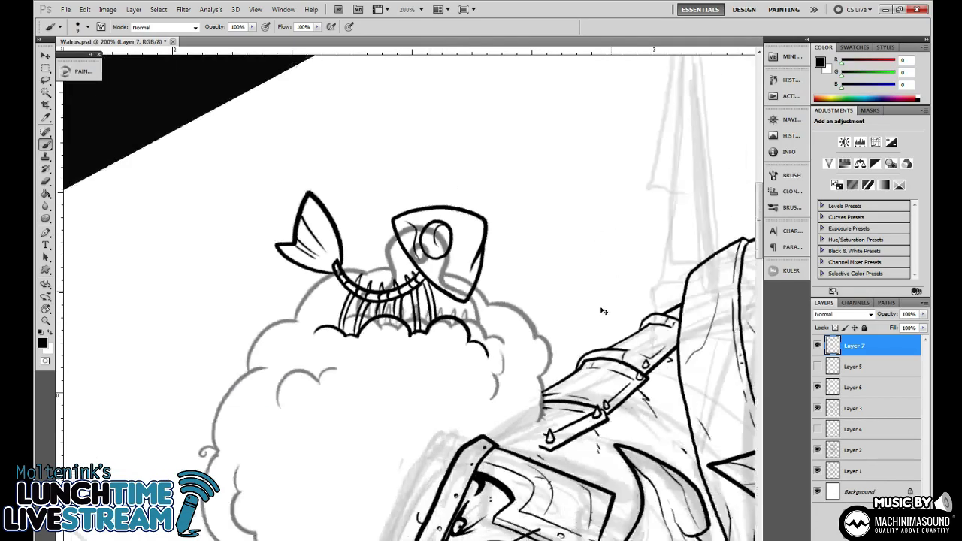
key(r)
drag(621, 249, 588, 372)
mouse_move(573, 337)
mouse_down()
mouse_move(565, 329)
mouse_move(554, 348)
mouse_move(548, 339)
mouse_move(605, 319)
mouse_move(602, 239)
mouse_move(612, 241)
mouse_up()
key(b)
key(ctrl+plus)
key(ctrl+plus)
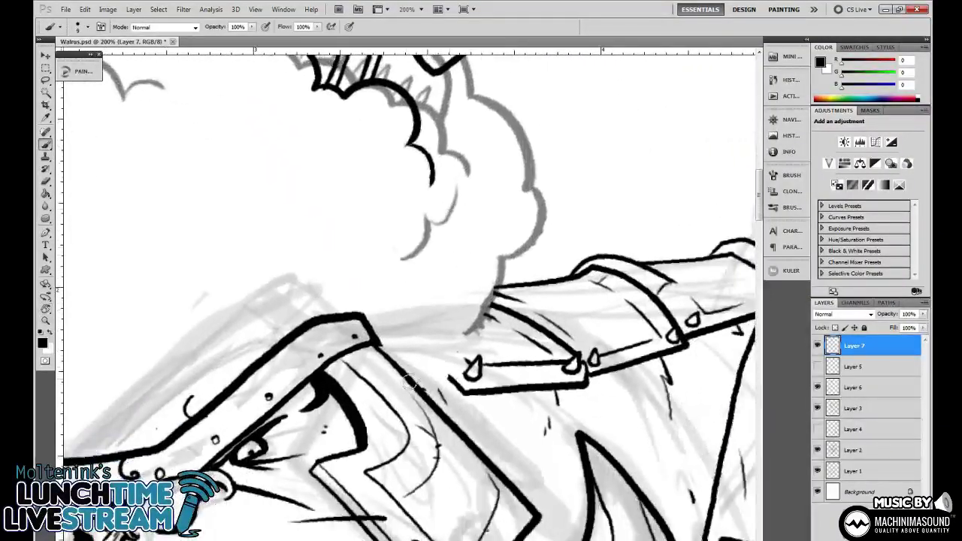
Ink the afro's rear edge as scallops from the helmet band past the shoulder strap and up toward the comb.
drag(418, 387, 455, 344)
key(ctrl+z)
mouse_move(418, 387)
mouse_down()
mouse_move(457, 342)
mouse_move(450, 331)
mouse_move(499, 300)
mouse_move(482, 270)
mouse_up()
key(ctrl+z)
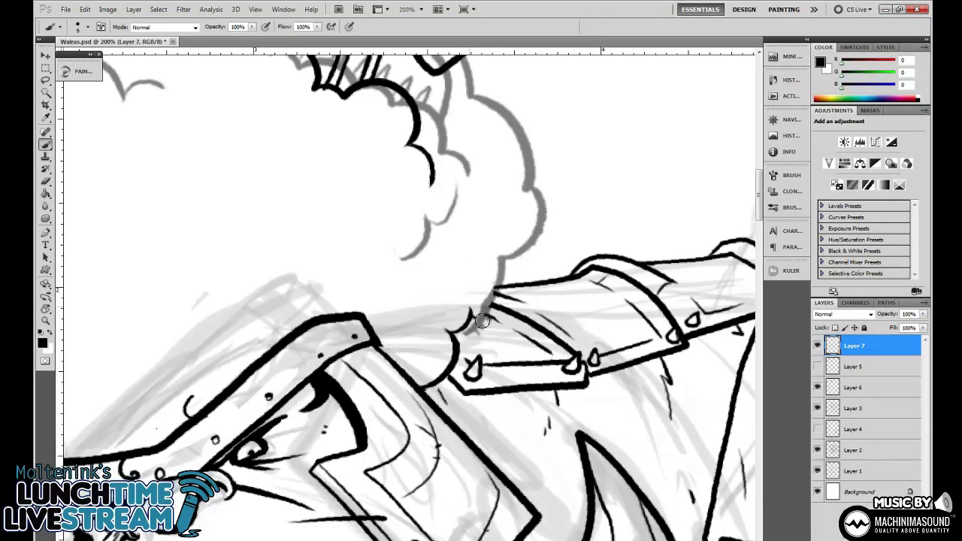
drag(474, 315, 484, 272)
key(e)
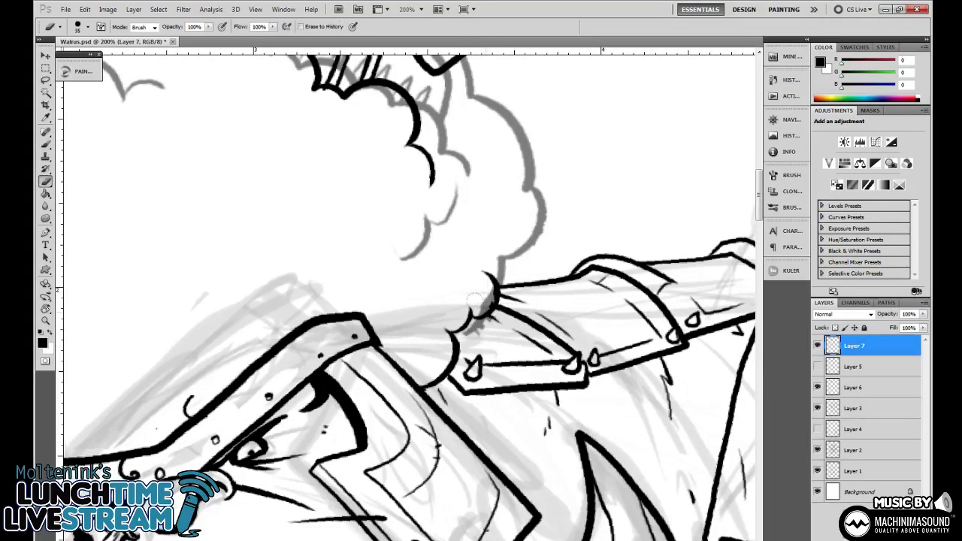
key(b)
mouse_move(485, 274)
mouse_down()
mouse_move(511, 239)
mouse_move(502, 328)
mouse_move(526, 317)
mouse_move(493, 228)
mouse_move(498, 133)
mouse_move(482, 113)
mouse_up()
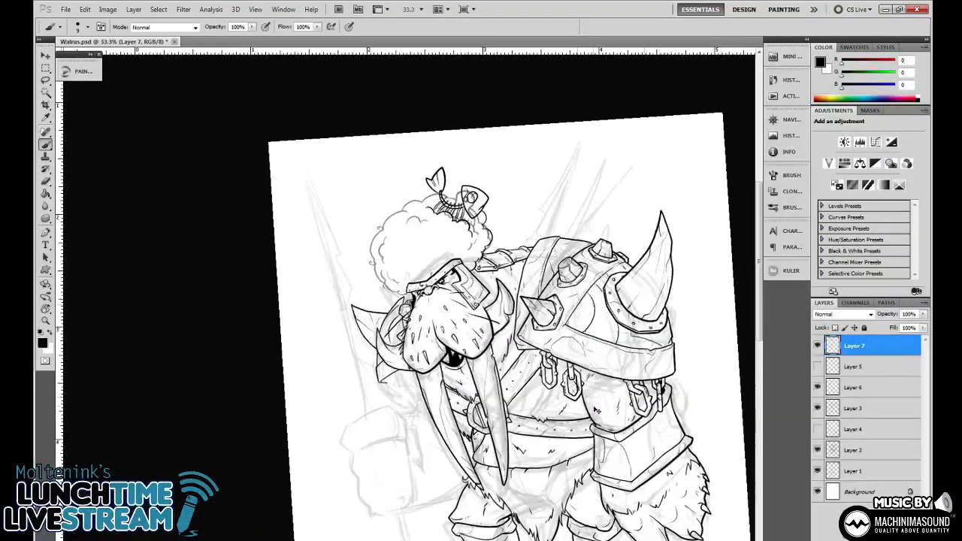
Ink the lowest hair scallops under the front end of the helmet band and clean up the overlap.
key(ctrl+plus)
key(ctrl+plus)
key(ctrl+plus)
key(ctrl+plus)
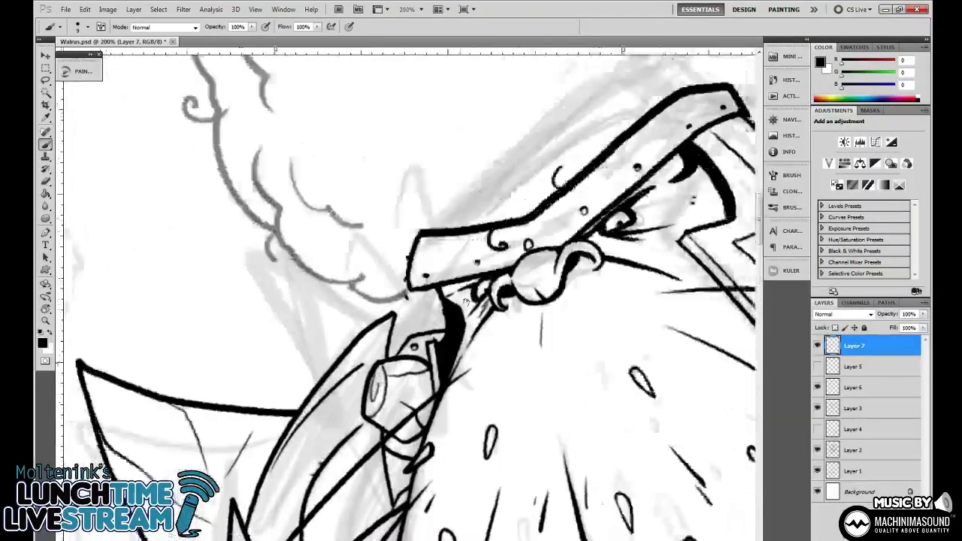
mouse_move(465, 313)
mouse_down()
mouse_move(485, 337)
mouse_move(418, 340)
mouse_move(408, 316)
mouse_move(380, 327)
mouse_move(367, 305)
mouse_up()
key(e)
drag(425, 323, 460, 348)
key(b)
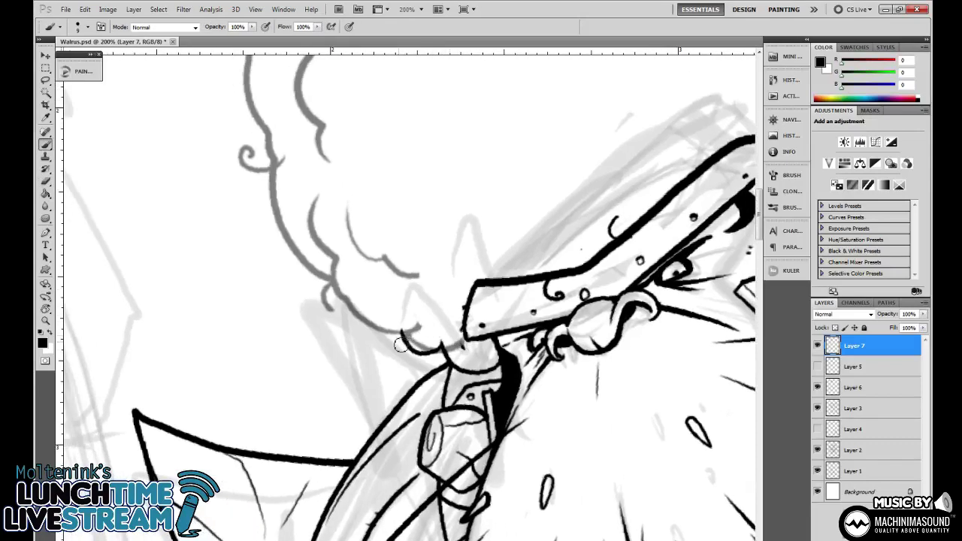
Ink the afro's front edge as rounded scallops from the lowest curl upward, plus the inner curl beside it.
drag(403, 336, 348, 290)
key(ctrl+z)
mouse_move(403, 334)
mouse_down()
mouse_move(342, 318)
mouse_move(332, 249)
mouse_move(309, 230)
mouse_move(316, 187)
mouse_up()
drag(359, 215, 403, 301)
mouse_move(371, 365)
mouse_down()
mouse_move(301, 298)
mouse_move(316, 264)
mouse_move(284, 220)
mouse_move(302, 153)
mouse_move(311, 277)
mouse_move(301, 247)
mouse_move(344, 188)
mouse_move(350, 298)
mouse_move(447, 173)
mouse_move(457, 179)
mouse_up()
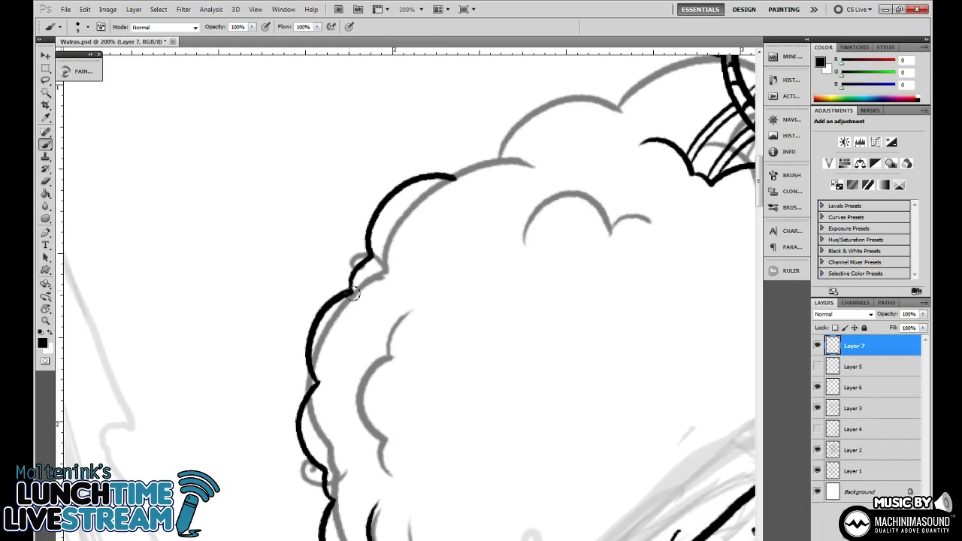
Continue the scalloped afro outline over the crown to the comb's tail and behind the spine to the fish head.
drag(478, 241, 435, 295)
drag(413, 236, 494, 176)
drag(569, 191, 422, 246)
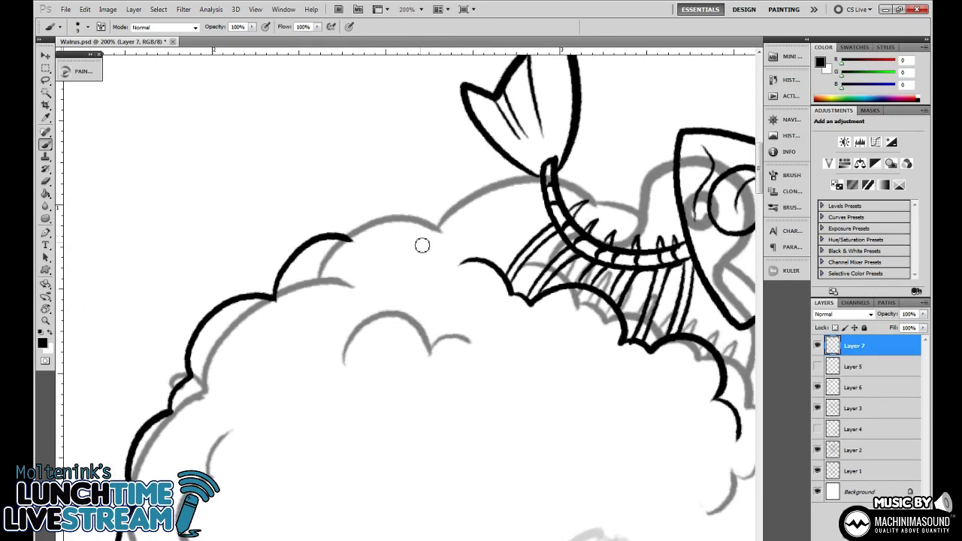
mouse_move(354, 238)
mouse_down()
mouse_move(439, 180)
mouse_move(526, 178)
mouse_move(397, 176)
mouse_move(467, 181)
mouse_move(545, 213)
mouse_up()
key(ctrl+minus)
key(ctrl+minus)
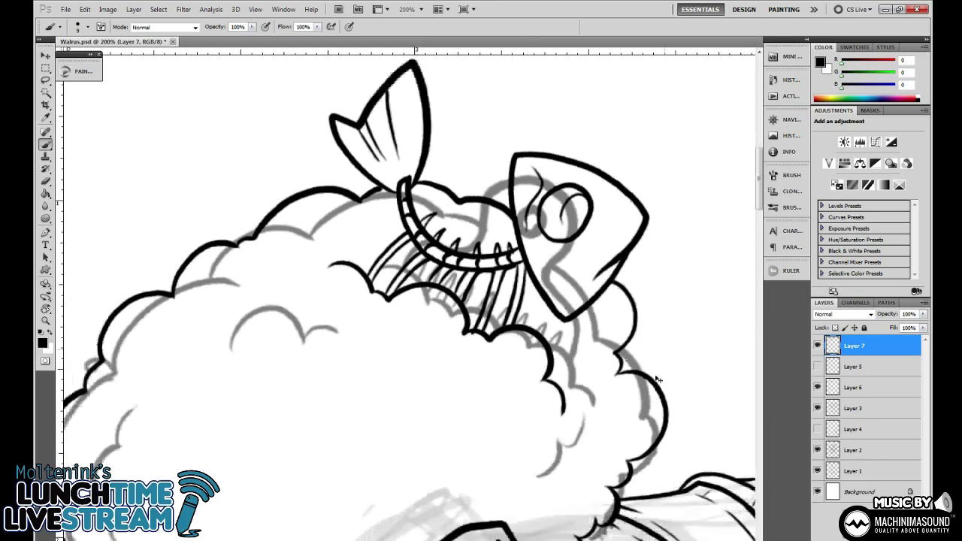
Ink inner hair scallops in the lower front of the afro and at both ends of the helmet band's upper edge.
key(ctrl+plus)
key(ctrl+plus)
key(ctrl+plus)
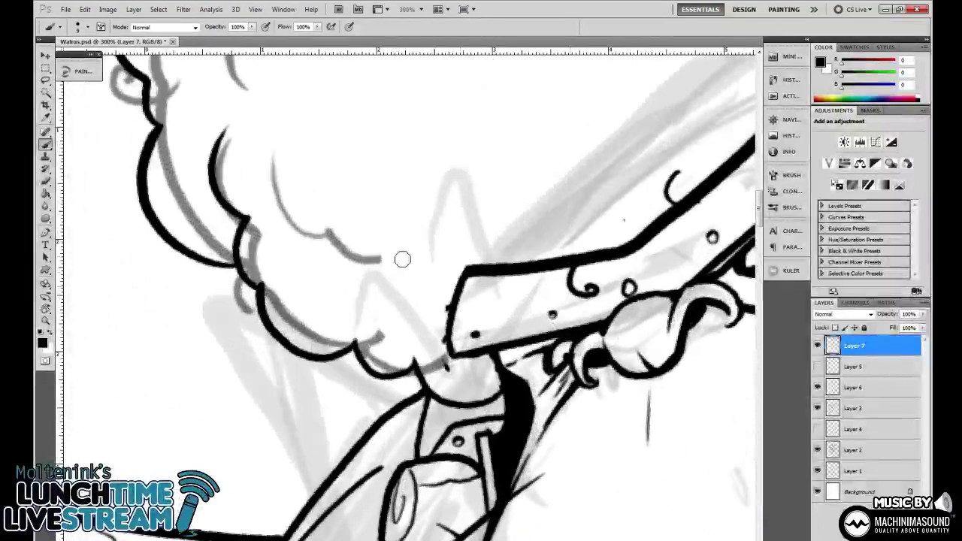
drag(399, 260, 265, 88)
drag(488, 184, 429, 284)
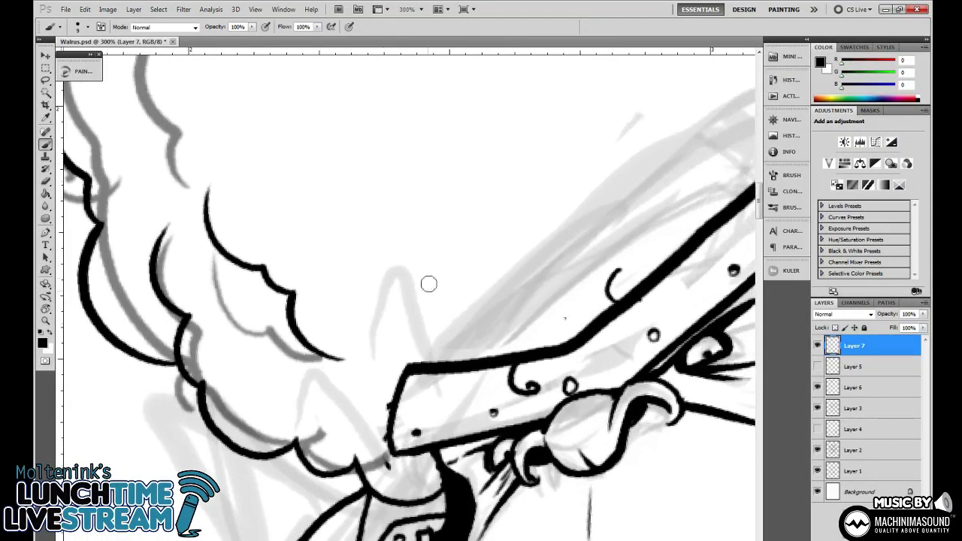
mouse_move(492, 360)
mouse_down()
mouse_move(444, 333)
mouse_move(397, 278)
mouse_up()
drag(660, 232, 437, 363)
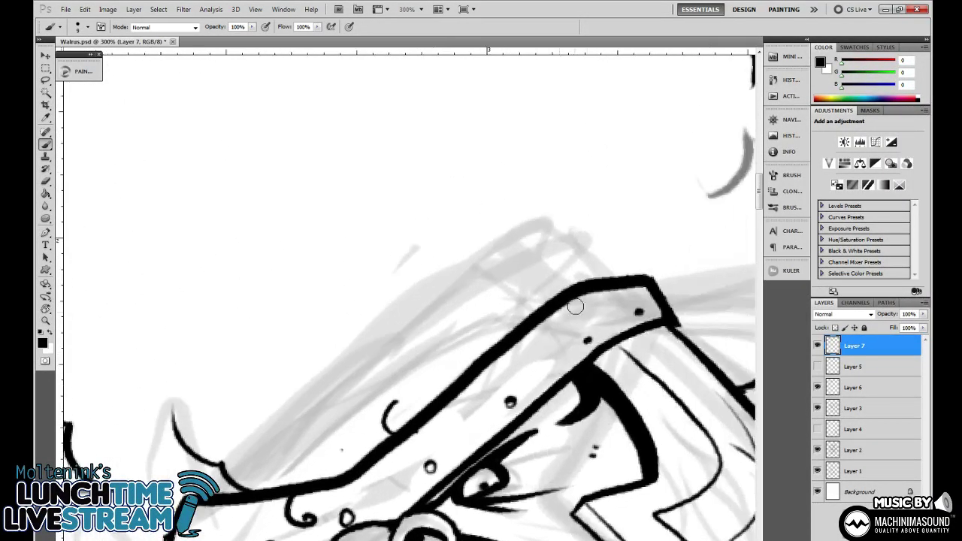
drag(551, 305, 552, 172)
drag(668, 312, 729, 200)
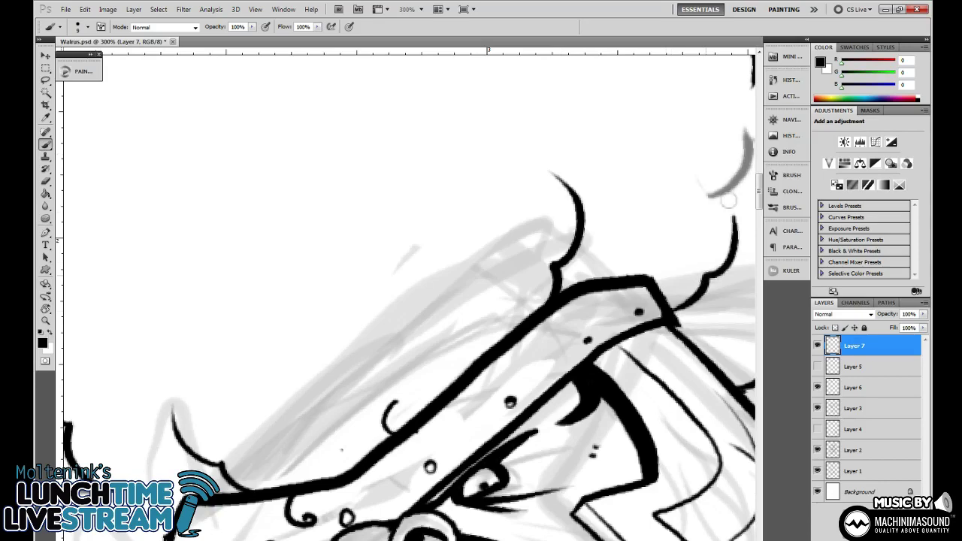
Add a curved curl line inside the upper part of the afro.
key(ctrl+minus)
key(ctrl+minus)
drag(381, 223, 477, 307)
drag(399, 289, 413, 265)
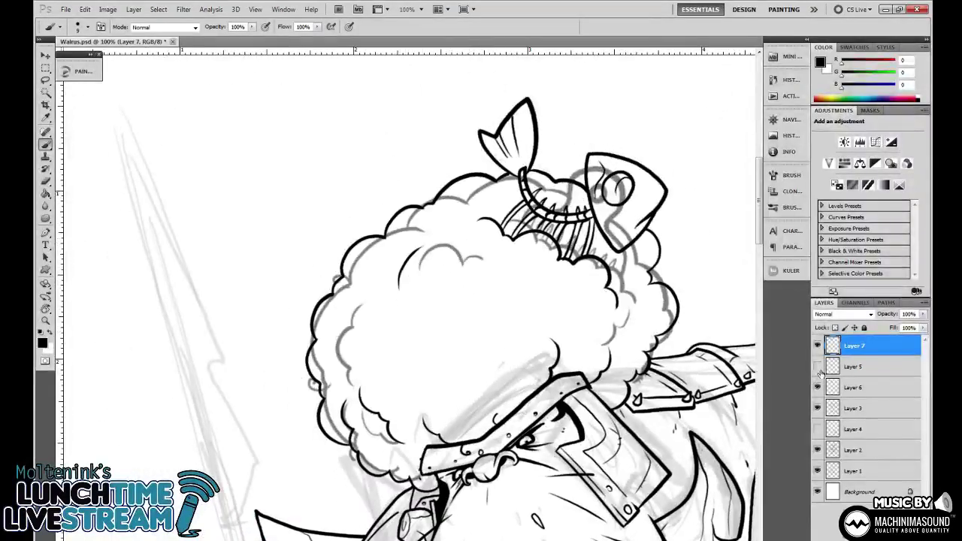
Hide Layer 6 with the grey afro sketch and examine the inked hair against the whole figure.
scroll(412, 264, down, 2)
drag(567, 234, 530, 206)
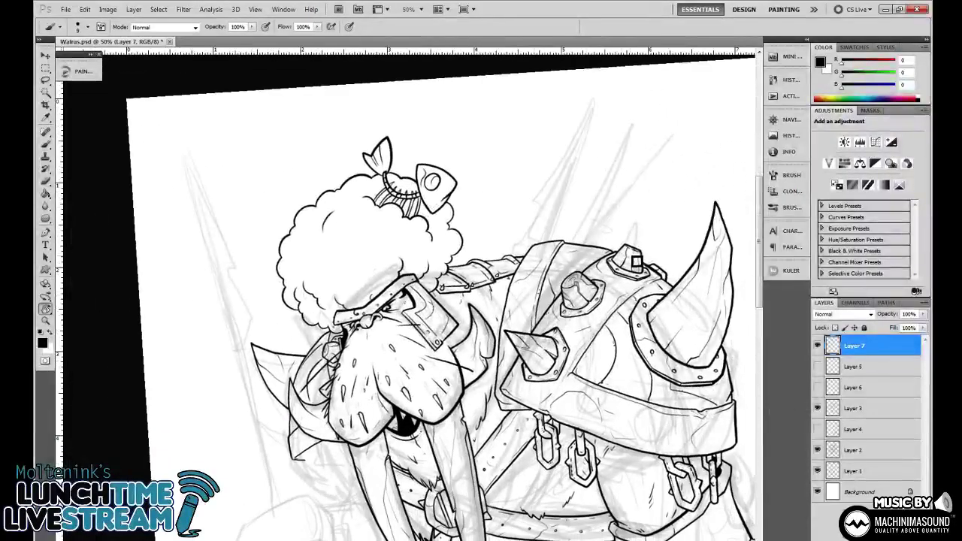
key(r)
drag(637, 259, 637, 292)
key(ctrl+minus)
drag(618, 395, 615, 368)
scroll(615, 367, down, 1)
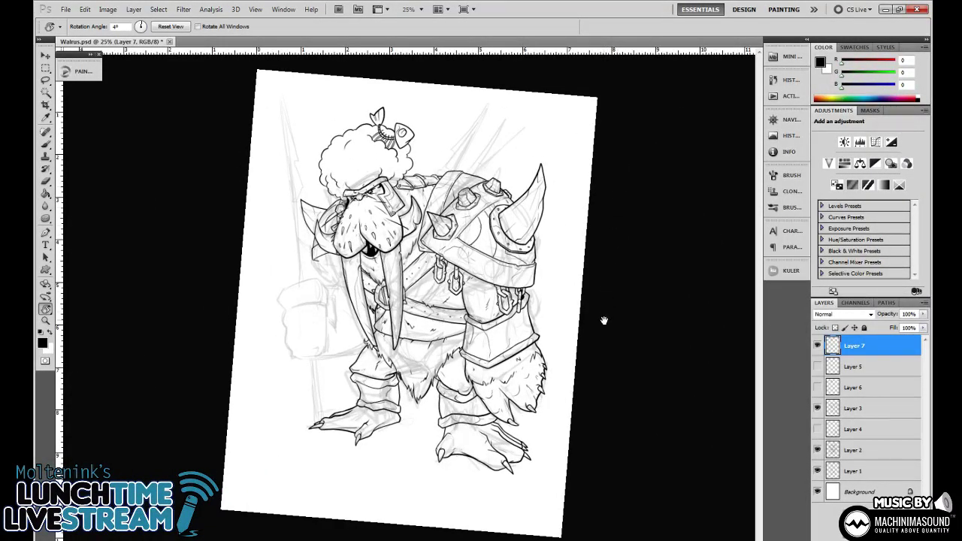
scroll(606, 327, up, 2)
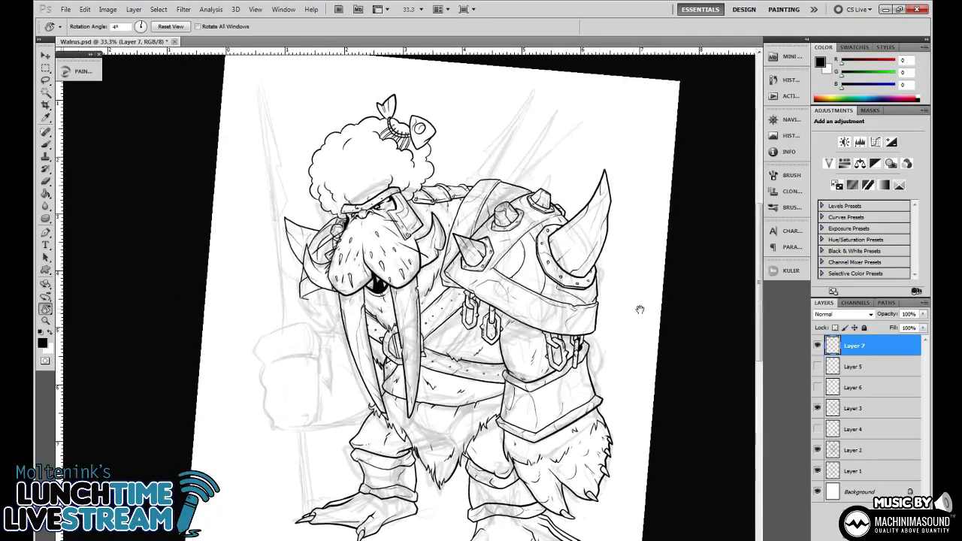
drag(651, 317, 657, 283)
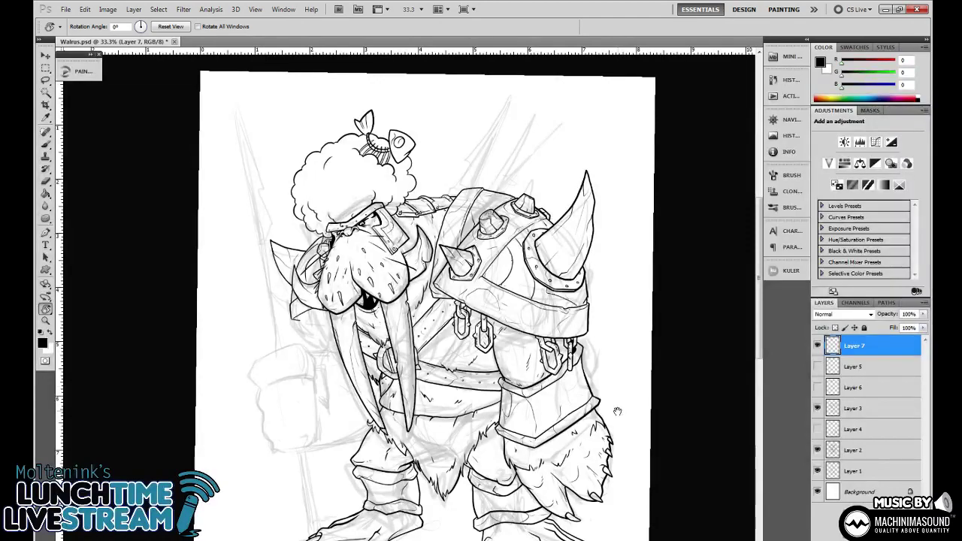
scroll(610, 406, down, 2)
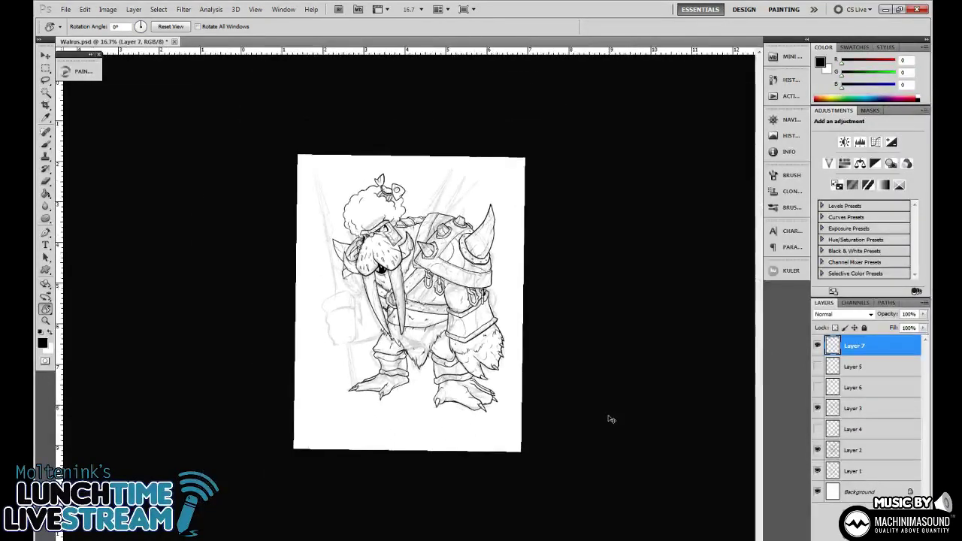
Ink the pointed thumb claw on the sketched fist beside the tusks, with short skin lines around its base.
key(ctrl+plus)
key(ctrl+plus)
key(ctrl+plus)
mouse_move(248, 340)
mouse_down()
mouse_move(389, 354)
mouse_move(492, 303)
mouse_move(451, 275)
mouse_up()
key(ctrl+plus)
key(ctrl+plus)
key(b)
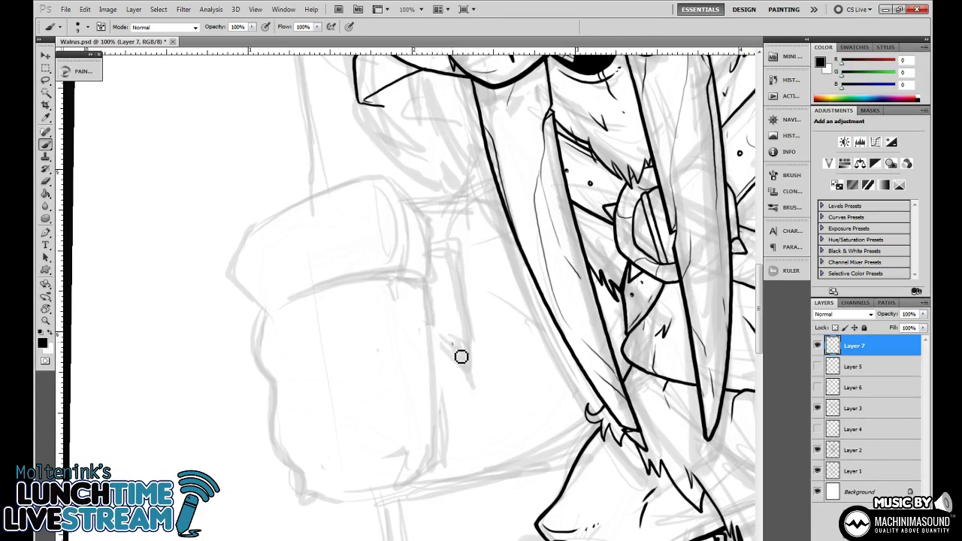
mouse_move(454, 344)
mouse_down()
mouse_move(474, 361)
mouse_move(467, 342)
mouse_move(469, 381)
mouse_move(453, 331)
mouse_up()
key(ctrl+plus)
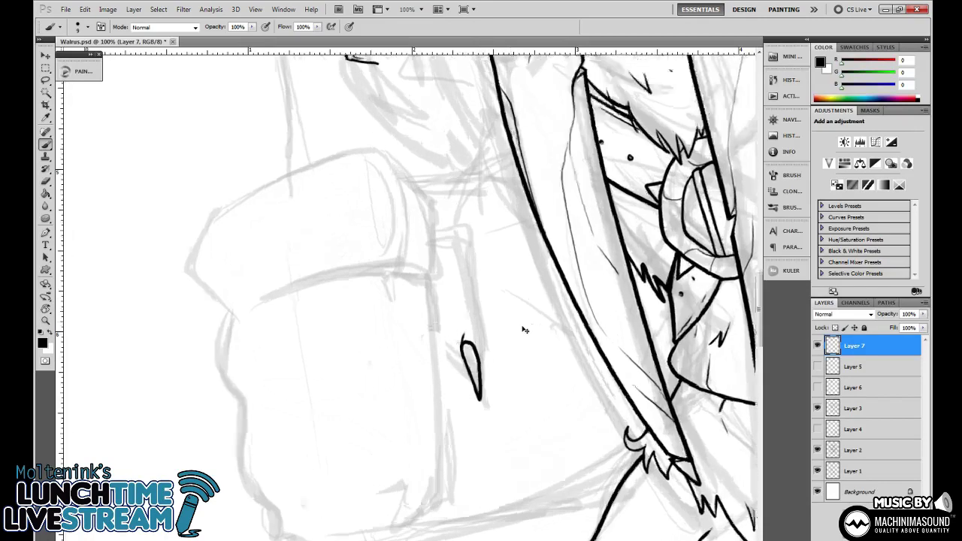
drag(508, 352, 515, 361)
drag(518, 371, 493, 327)
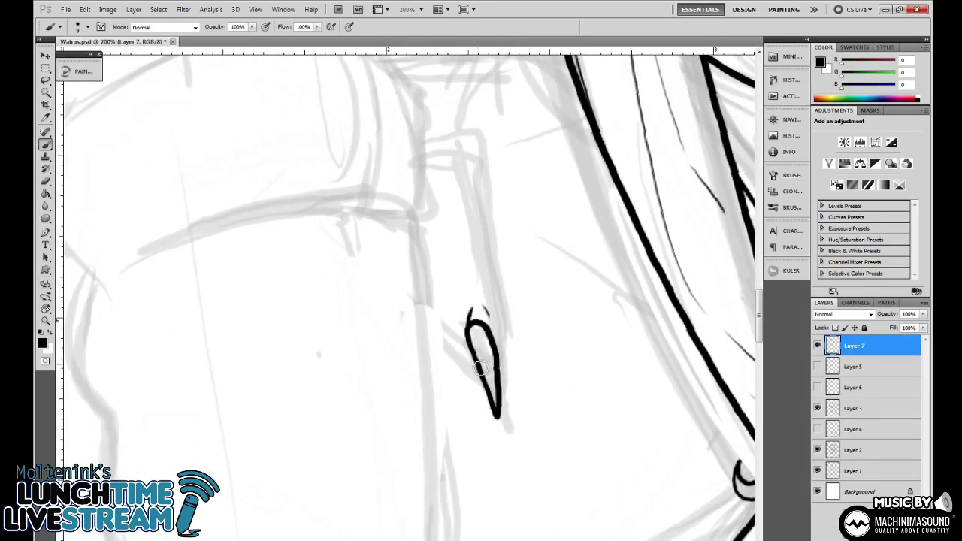
Ink the thumb's curved underside and its outer edge from the claw up to the bent knuckle.
mouse_move(482, 375)
mouse_down()
mouse_move(421, 339)
mouse_move(399, 287)
mouse_up()
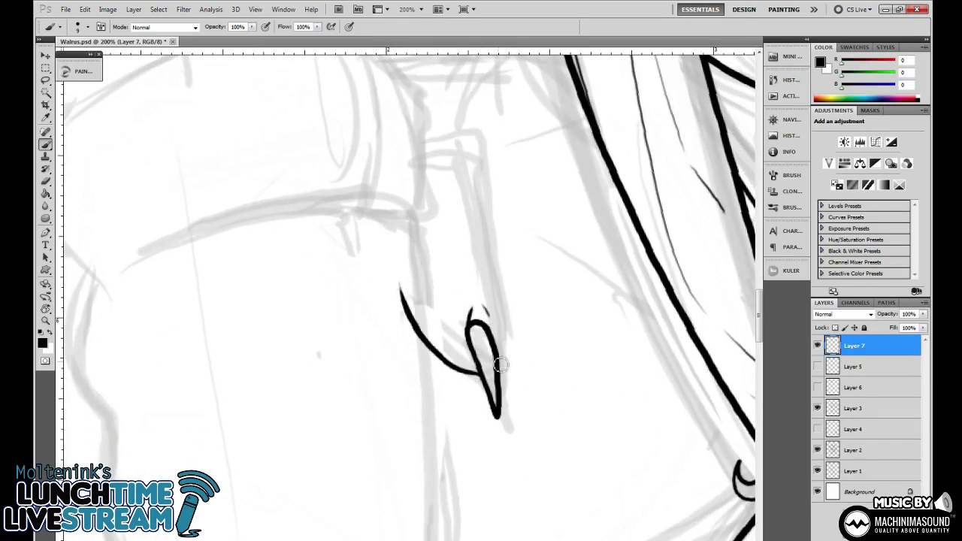
mouse_move(500, 364)
mouse_down()
mouse_move(485, 166)
mouse_move(409, 137)
mouse_move(479, 209)
mouse_up()
scroll(534, 356, down, 5)
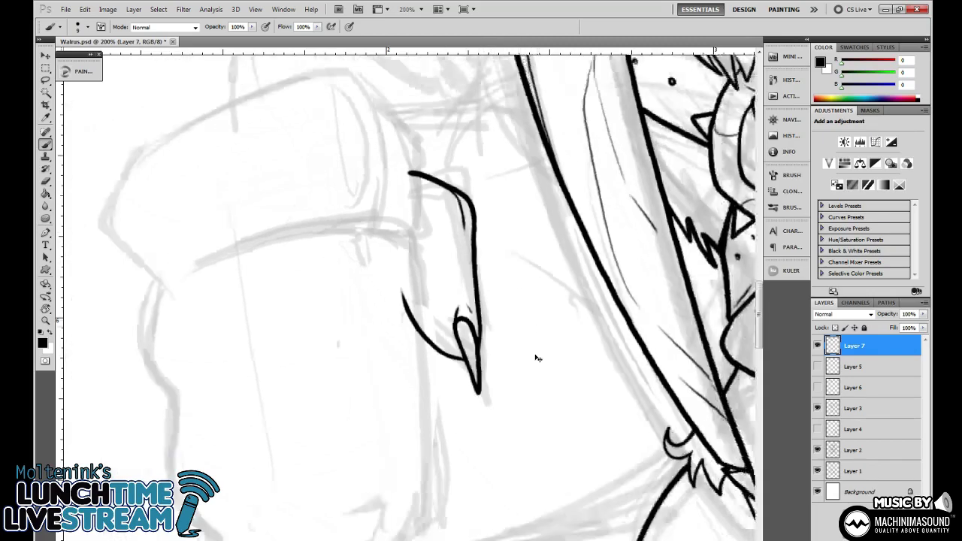
Ink the upper part of the fist with its rounded corner, inner fold lines and long outer contour, cleaning up the fold line.
scroll(372, 282, up, 5)
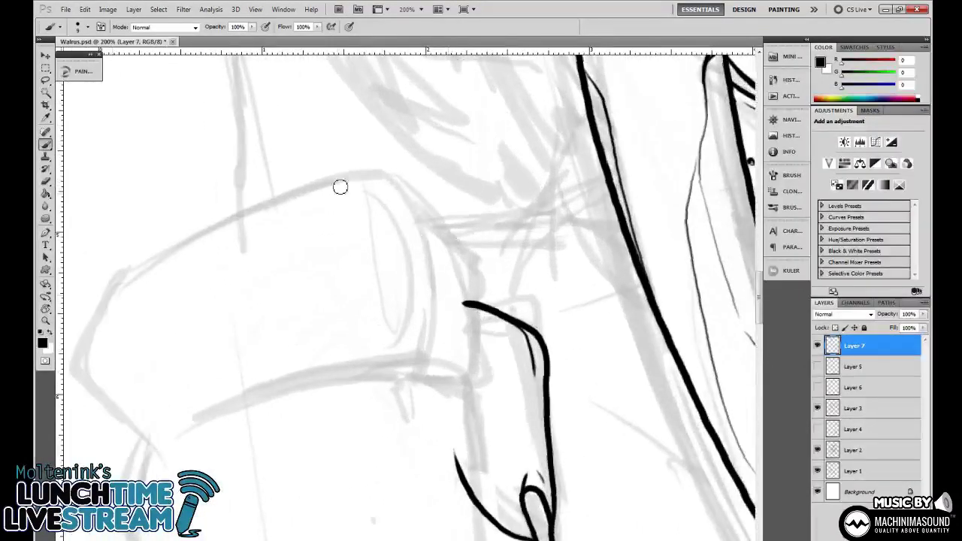
mouse_move(322, 185)
mouse_down()
mouse_move(376, 172)
mouse_move(421, 210)
mouse_move(439, 301)
mouse_up()
drag(417, 236, 419, 293)
mouse_move(406, 183)
mouse_down()
mouse_move(468, 268)
mouse_move(476, 347)
mouse_move(468, 374)
mouse_up()
key(e)
drag(452, 295, 594, 280)
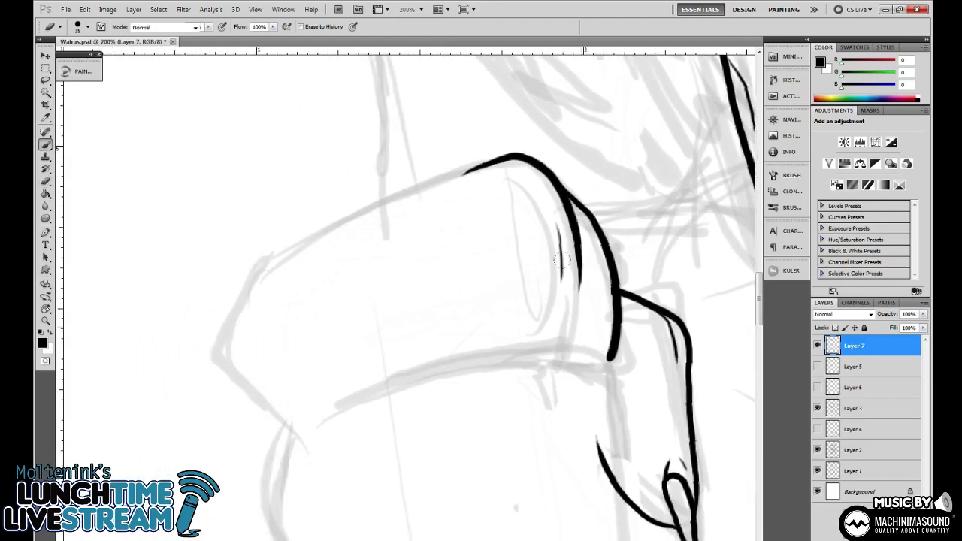
key(b)
mouse_move(493, 162)
mouse_down()
mouse_move(289, 239)
mouse_move(247, 288)
mouse_move(229, 362)
mouse_move(283, 428)
mouse_up()
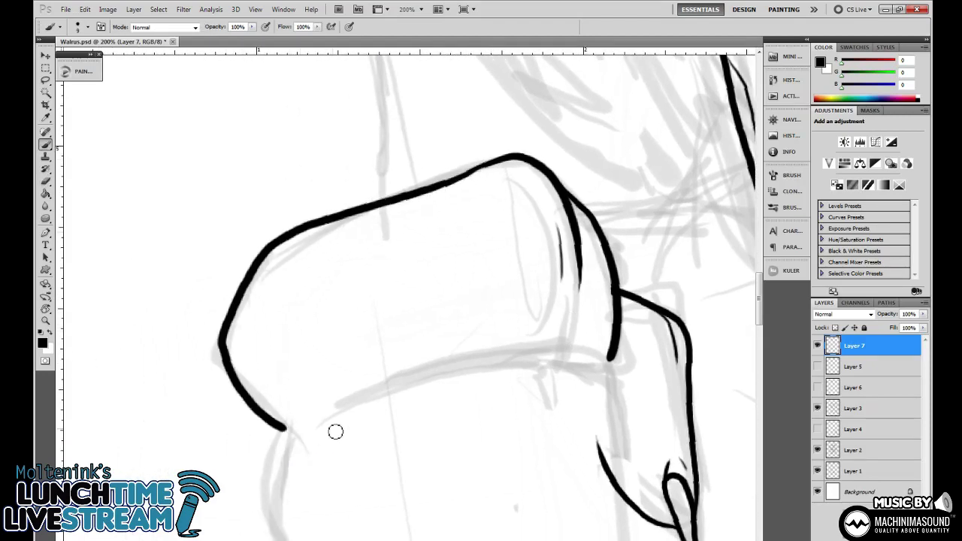
drag(558, 402, 590, 384)
Smooth and thicken the join between the upper fist's long top edge and its rounded corner.
key(r)
drag(651, 389, 665, 278)
key(b)
drag(436, 125, 468, 96)
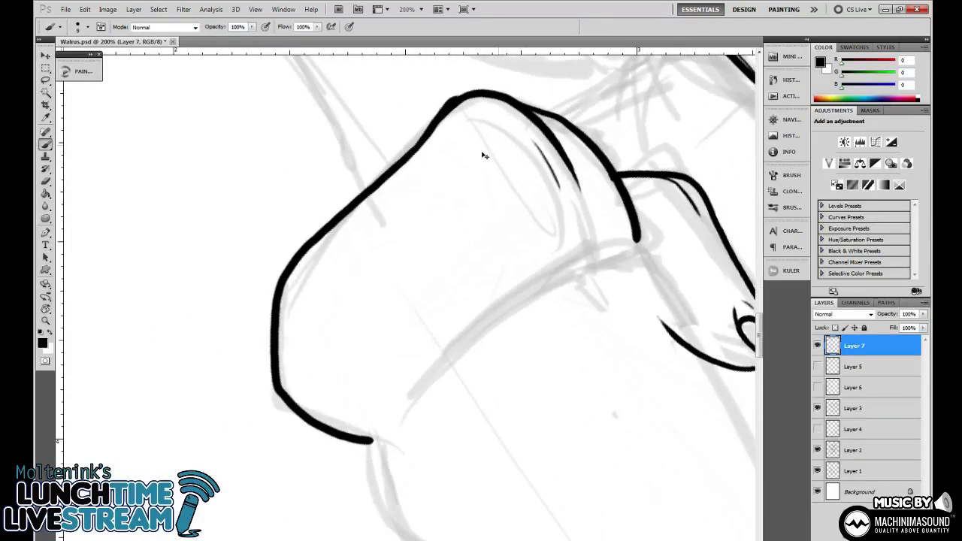
key(ctrl+z)
drag(416, 153, 473, 94)
drag(621, 240, 563, 249)
Examine the partly inked fist against the whole walrus in an upright view.
key(ctrl+minus)
key(ctrl+minus)
key(ctrl+minus)
key(ctrl+minus)
key(ctrl+minus)
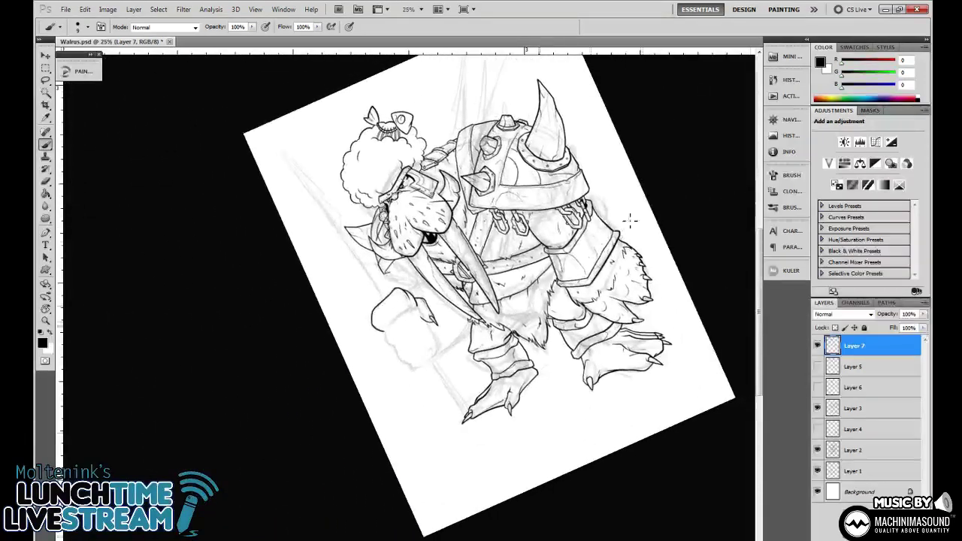
key(r)
drag(630, 219, 670, 279)
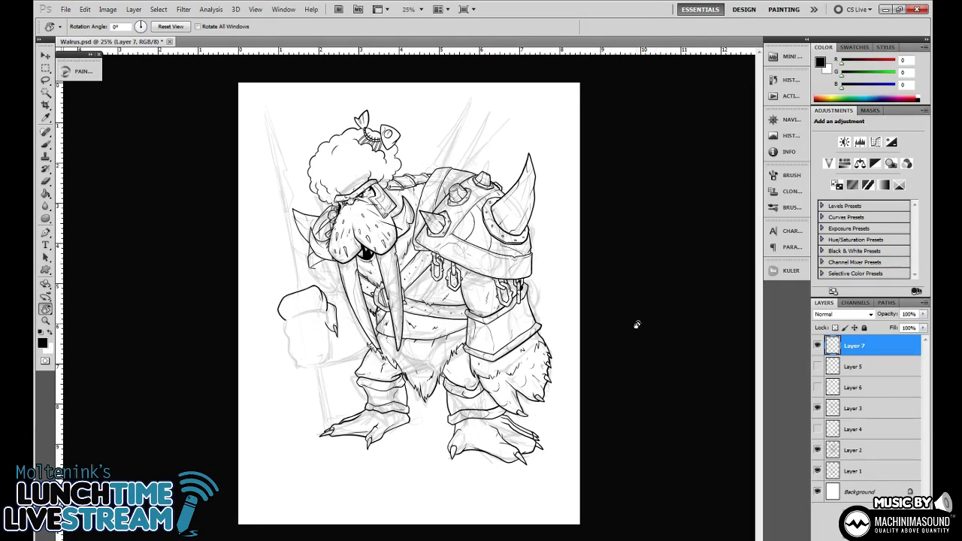
key(ctrl+plus)
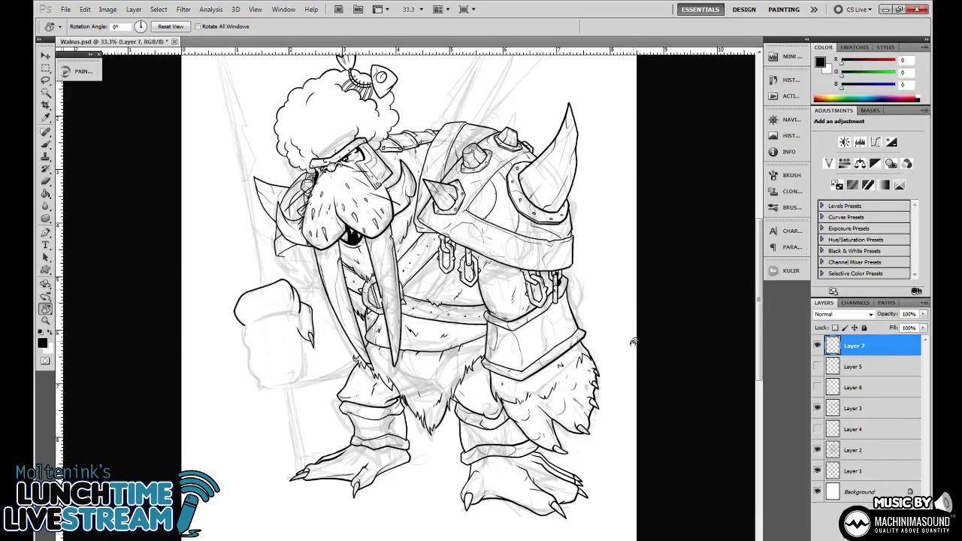
key(ctrl+plus)
key(ctrl+plus)
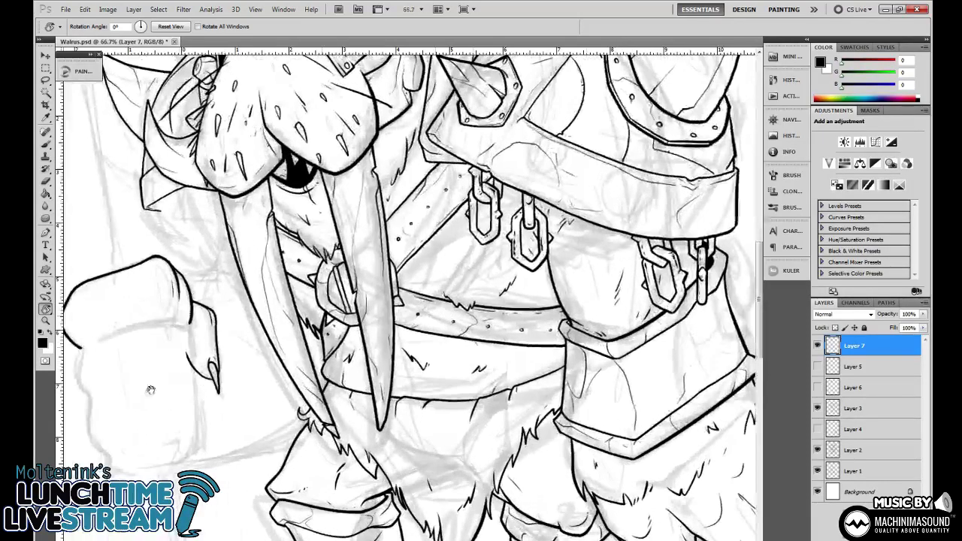
Ink the fold below the upper fist and the wavy finger edge beside the thumb, erasing the thumb line inside it.
drag(150, 388, 453, 335)
key(ctrl+plus)
key(ctrl+plus)
mouse_move(525, 343)
mouse_down()
mouse_move(397, 279)
mouse_move(393, 379)
mouse_move(531, 201)
mouse_move(592, 227)
mouse_move(528, 264)
mouse_move(442, 225)
mouse_up()
mouse_move(362, 180)
mouse_down()
mouse_move(401, 174)
mouse_move(451, 199)
mouse_move(621, 351)
mouse_move(654, 403)
mouse_up()
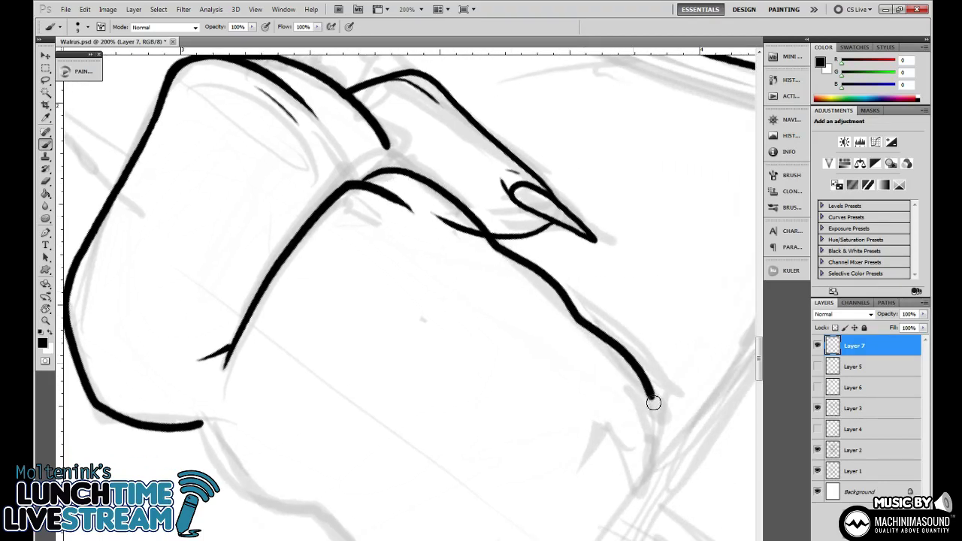
key(e)
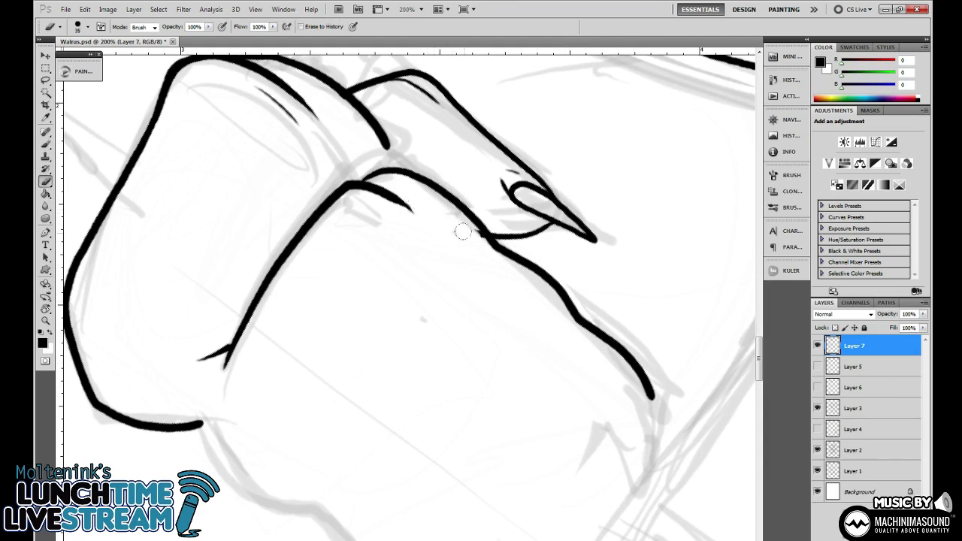
key(b)
mouse_move(358, 185)
mouse_down()
mouse_move(382, 173)
mouse_move(440, 190)
mouse_up()
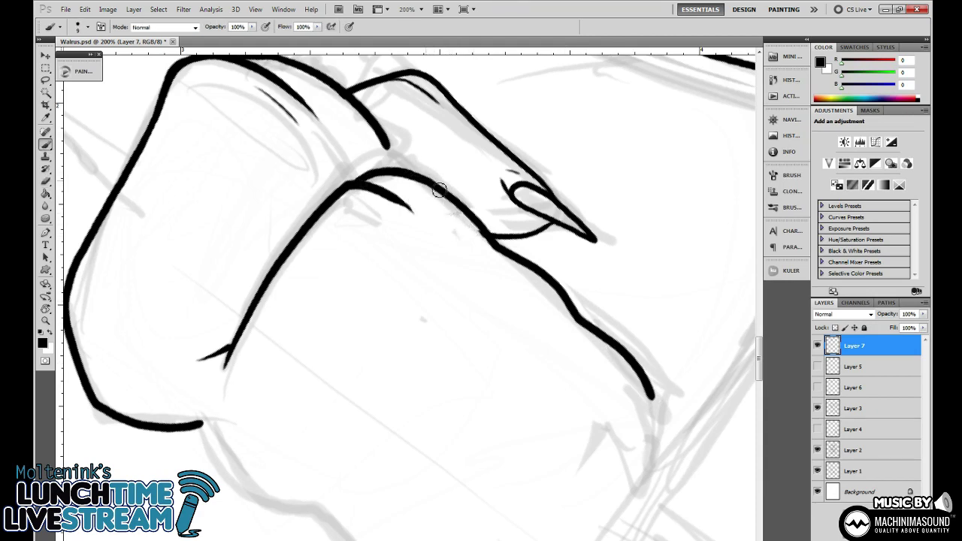
Add two short crease marks between the fingers inside the fist.
key(ctrl+minus)
key(ctrl+minus)
key(ctrl+plus)
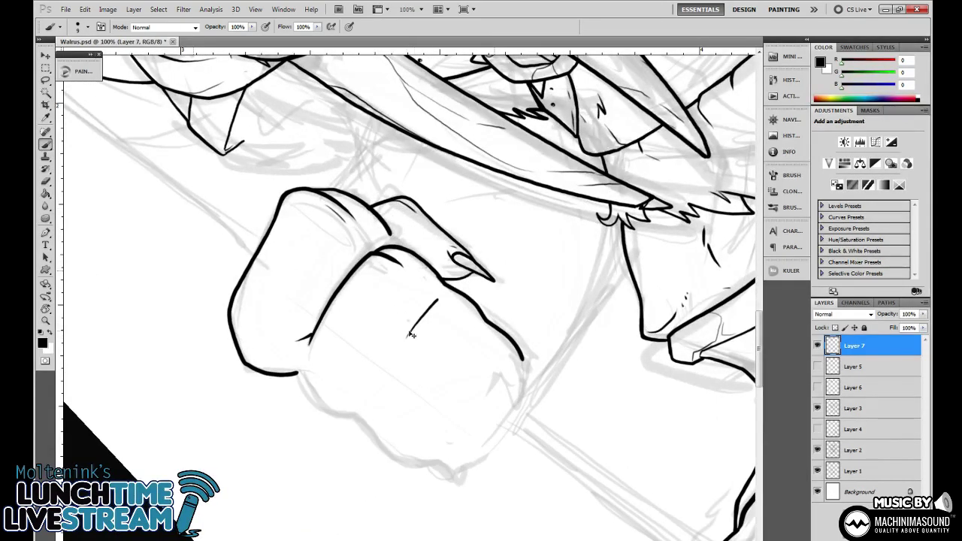
drag(408, 335, 430, 307)
Ink the rest of the fist's outline along its wavy outer side and lower end, with a fold at the bottom finger.
key(r)
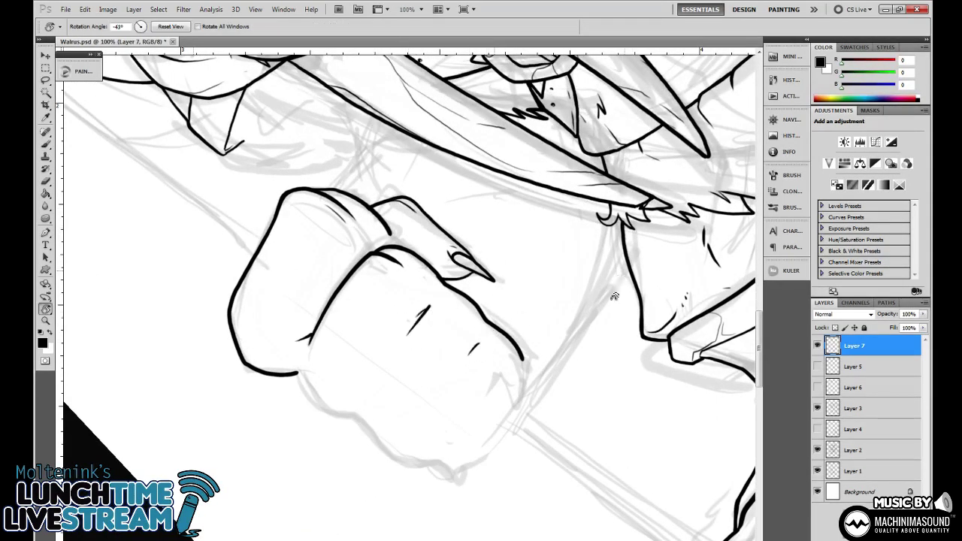
drag(643, 227, 540, 329)
mouse_move(355, 237)
mouse_down()
mouse_move(348, 273)
mouse_move(359, 367)
mouse_move(389, 424)
mouse_move(599, 255)
mouse_move(555, 275)
mouse_move(504, 384)
mouse_move(543, 309)
mouse_up()
key(r)
mouse_move(536, 266)
mouse_down()
mouse_move(531, 324)
mouse_move(511, 363)
mouse_up()
key(ctrl+z)
mouse_move(535, 260)
mouse_down()
mouse_move(532, 323)
mouse_move(512, 357)
mouse_move(538, 272)
mouse_up()
key(ctrl+z)
drag(533, 320, 515, 348)
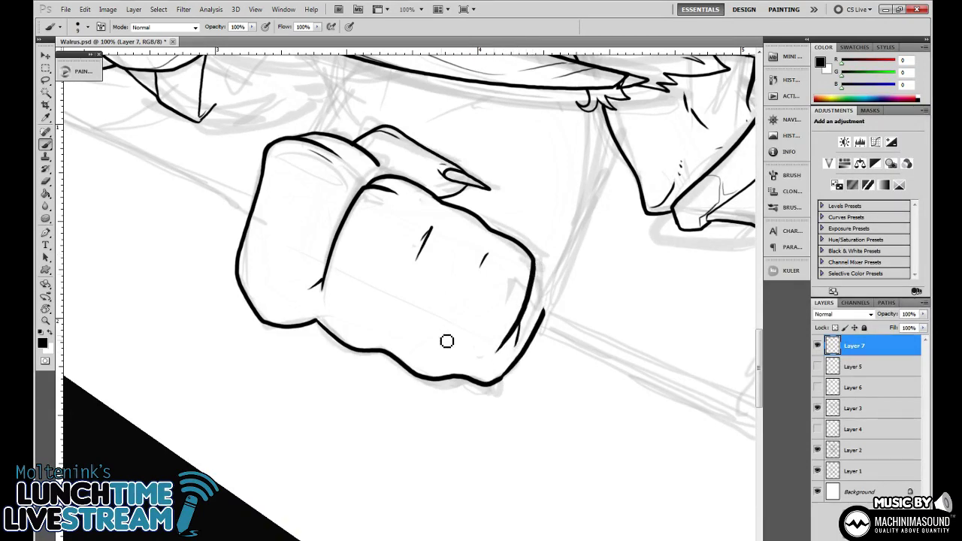
Redraw the short line joining the thumb's underside to the edge of the fist.
key(r)
drag(574, 188, 537, 365)
key(b)
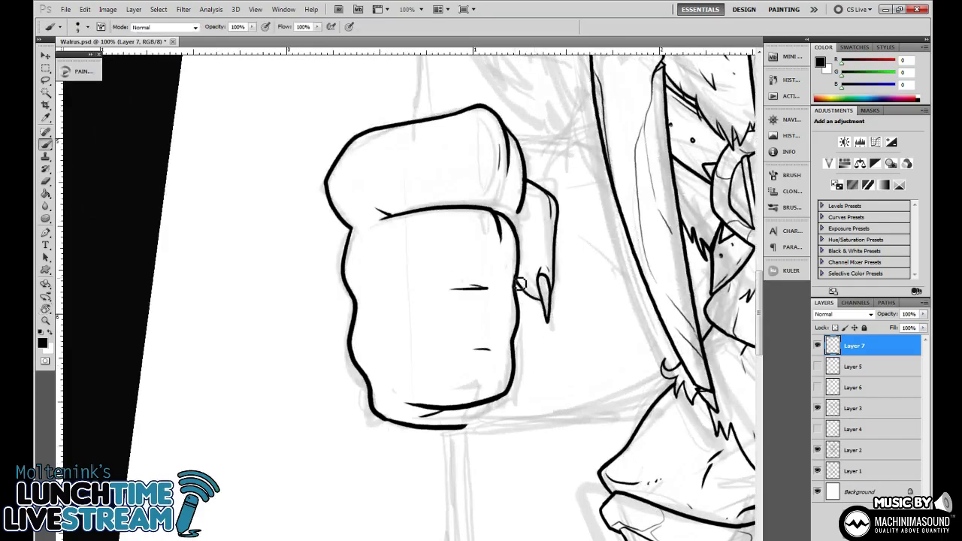
drag(518, 285, 535, 303)
Examine the inked fist's size and placement against the whole walrus figure.
key(ctrl+minus)
key(ctrl+minus)
key(ctrl+minus)
key(ctrl+minus)
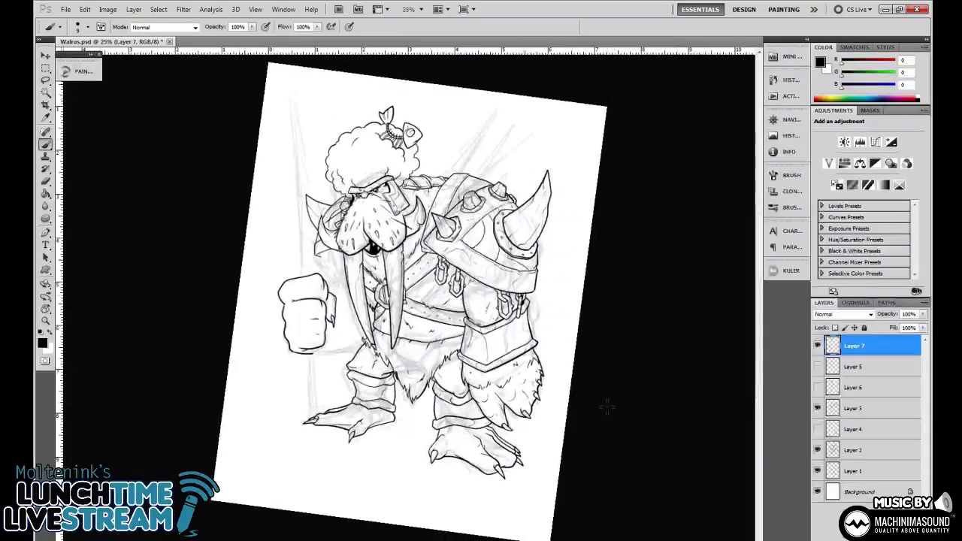
key(ctrl+plus)
key(ctrl+plus)
drag(590, 415, 664, 493)
key(ctrl+minus)
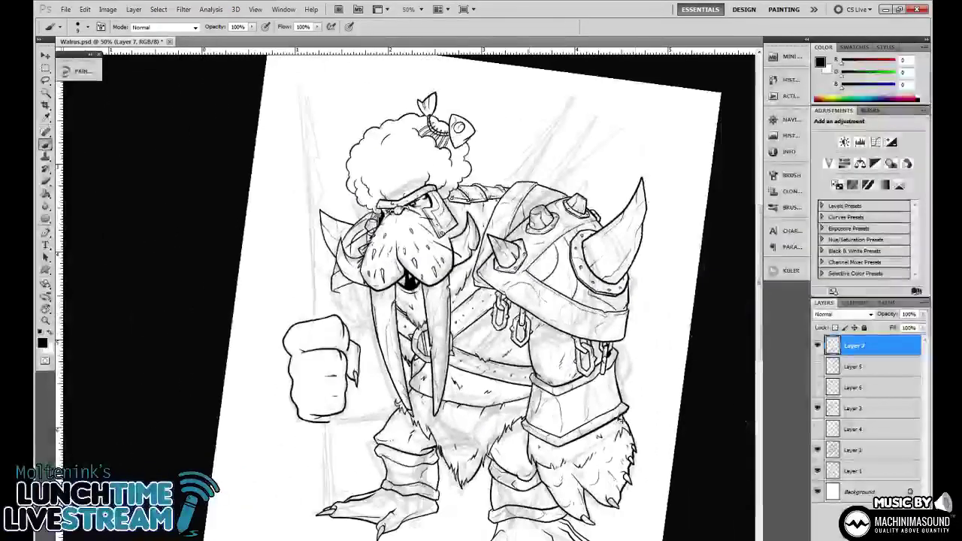
Ink the forearm's lower edge from the fist to the leg, with jagged fur tufts at both ends.
scroll(639, 383, down, 2)
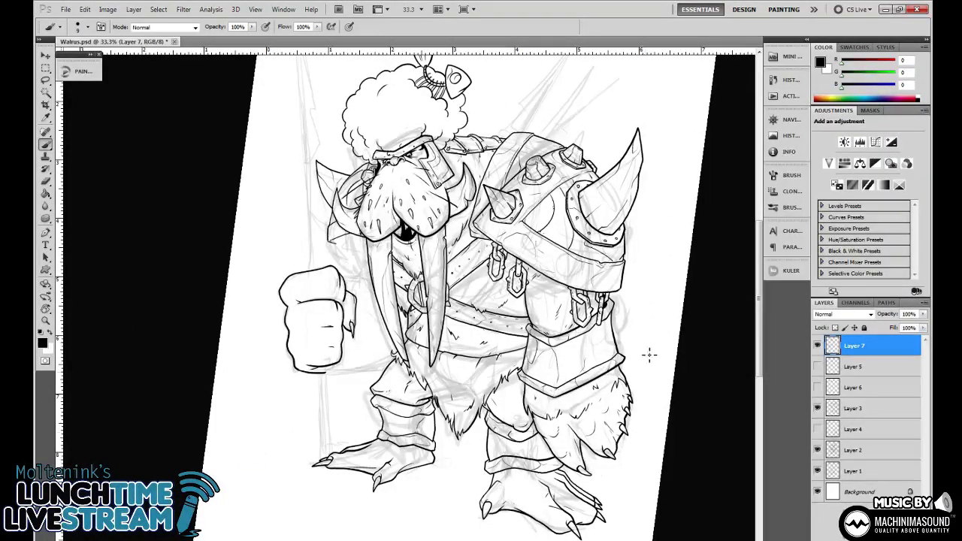
key(r)
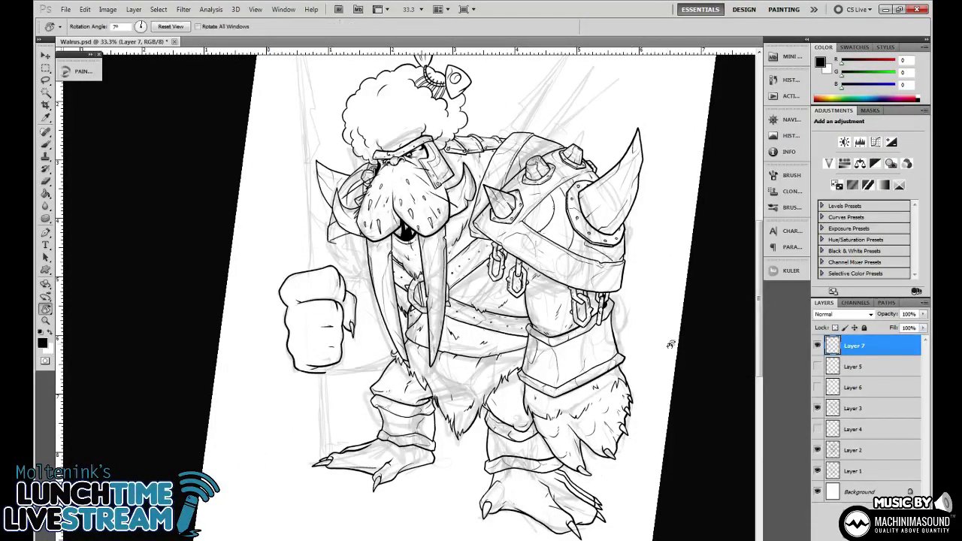
drag(635, 443, 643, 351)
key(ctrl+minus)
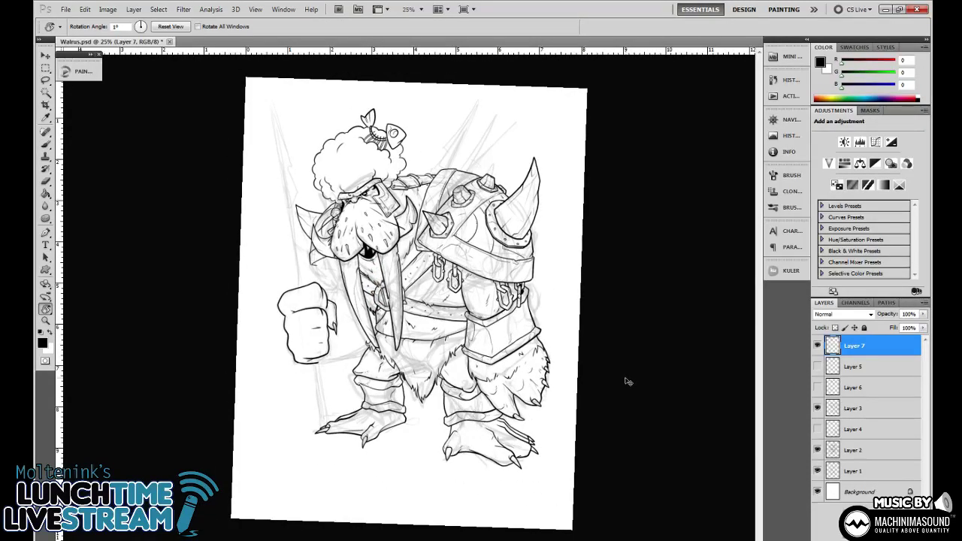
key(ctrl+plus)
key(ctrl+plus)
key(ctrl+plus)
mouse_move(346, 361)
mouse_down()
mouse_move(549, 338)
mouse_move(566, 205)
mouse_up()
key(ctrl+plus)
key(ctrl+plus)
drag(469, 358, 565, 313)
drag(631, 335, 621, 220)
key(b)
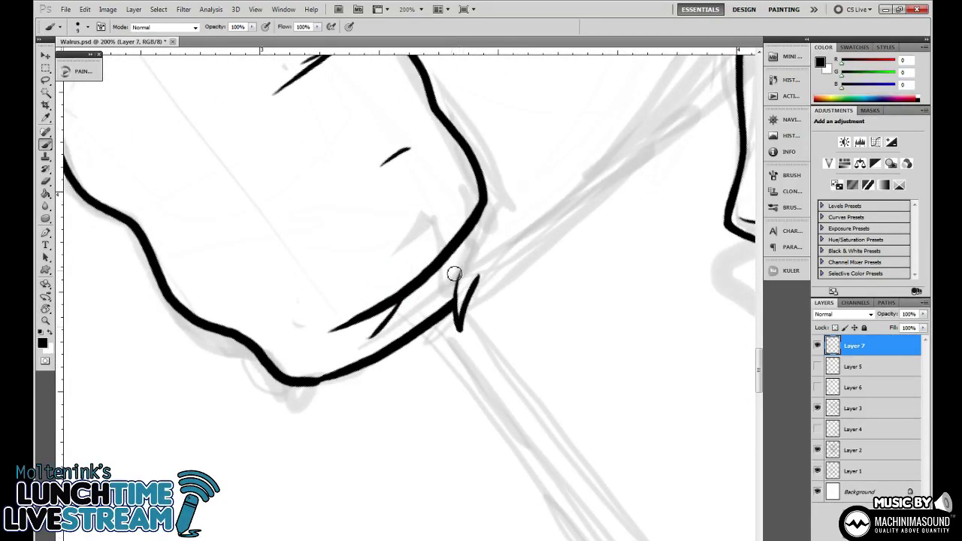
mouse_move(457, 274)
mouse_down()
mouse_move(437, 287)
mouse_move(441, 265)
mouse_up()
drag(517, 250, 468, 309)
mouse_move(431, 335)
mouse_down()
mouse_move(466, 330)
mouse_move(467, 342)
mouse_move(617, 206)
mouse_move(623, 224)
mouse_move(579, 311)
mouse_move(568, 313)
mouse_move(584, 328)
mouse_move(597, 289)
mouse_move(607, 305)
mouse_move(624, 257)
mouse_up()
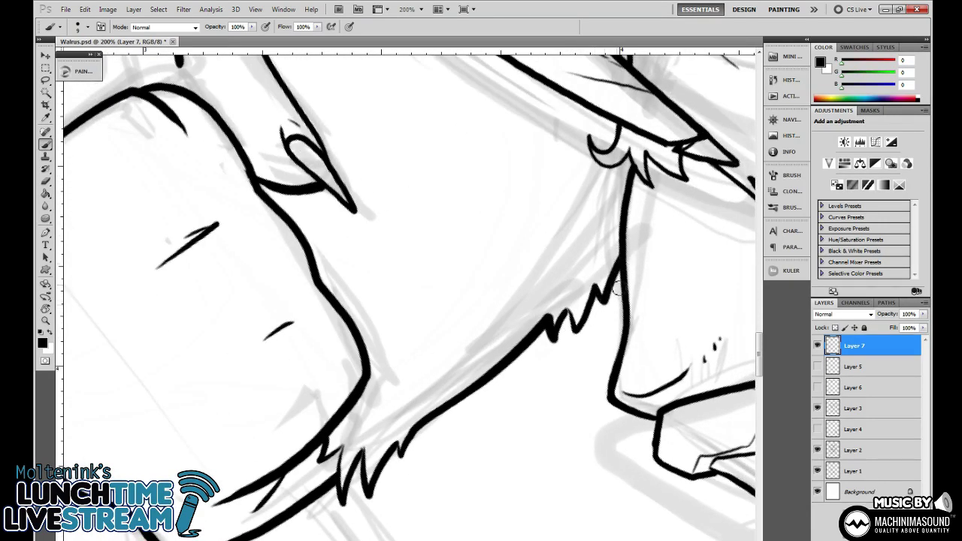
Ink a short furry line for the forearm's upper edge, running from the top of the fist to the near tusk.
key(ctrl+minus)
key(ctrl+minus)
key(ctrl+minus)
key(ctrl+minus)
key(ctrl+minus)
key(ctrl+minus)
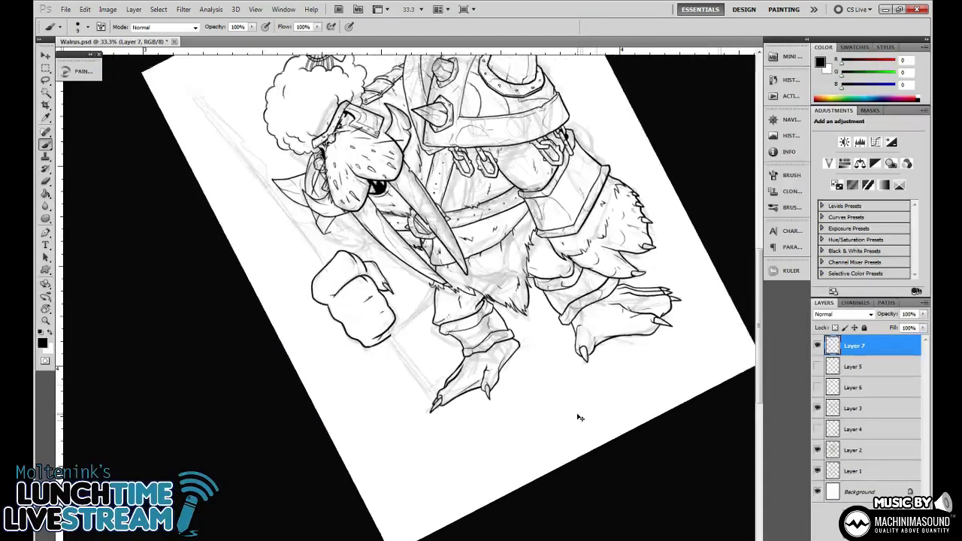
key(ctrl+plus)
key(ctrl+plus)
key(ctrl+plus)
key(ctrl+plus)
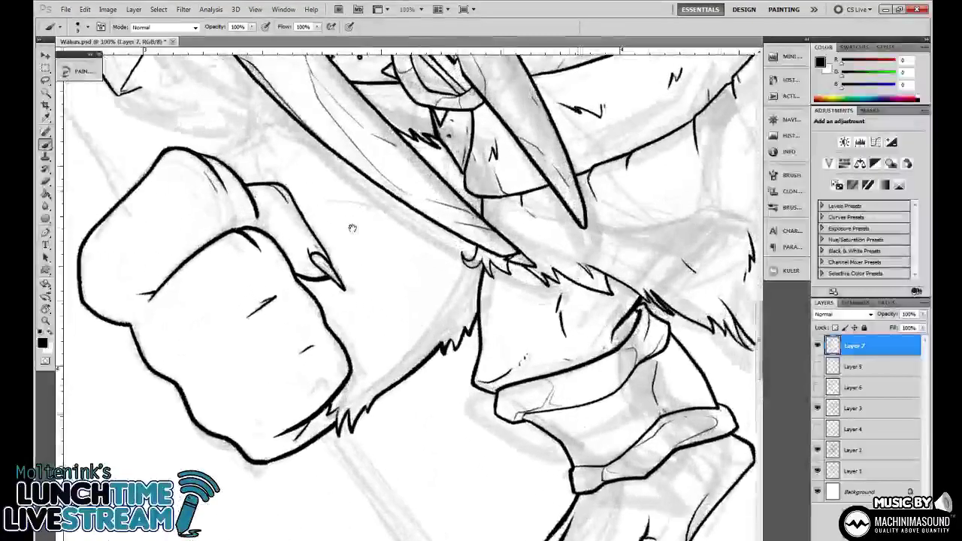
drag(316, 173, 488, 290)
key(r)
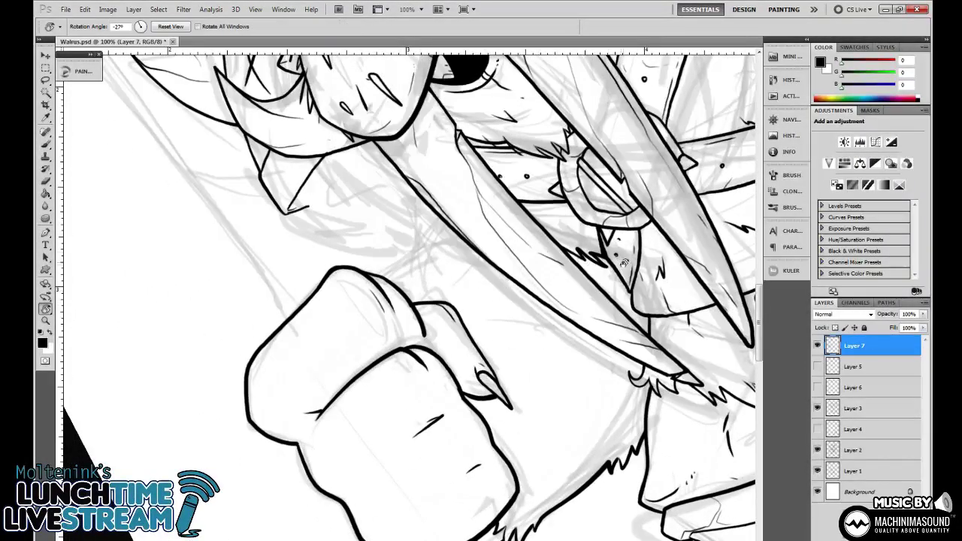
drag(555, 246, 489, 334)
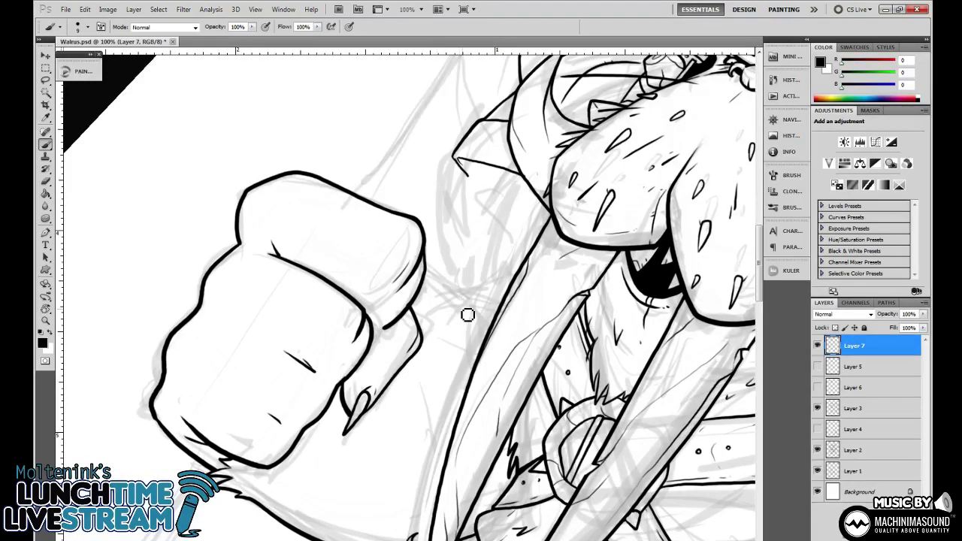
drag(481, 309, 476, 344)
mouse_move(474, 312)
mouse_down()
mouse_move(457, 293)
mouse_move(460, 307)
mouse_move(450, 307)
mouse_move(426, 283)
mouse_up()
key(ctrl+minus)
key(ctrl+minus)
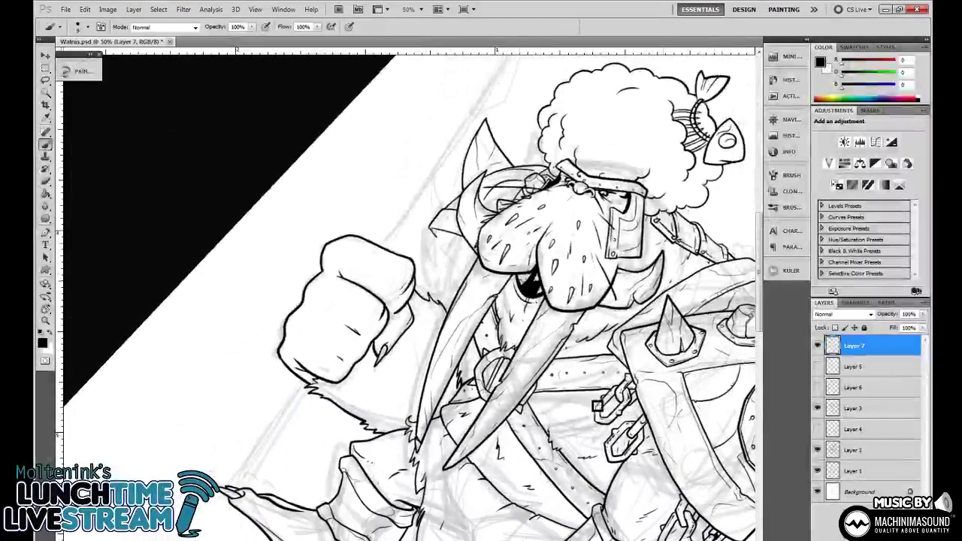
Ink a short curved crease on the forearm just below the thumb's claw.
key(r)
drag(608, 398, 589, 132)
key(ctrl+plus)
key(ctrl+plus)
mouse_move(538, 358)
mouse_down()
mouse_move(525, 292)
mouse_move(475, 368)
mouse_move(483, 329)
mouse_move(471, 307)
mouse_up()
key(b)
key(ctrl+minus)
key(ctrl+minus)
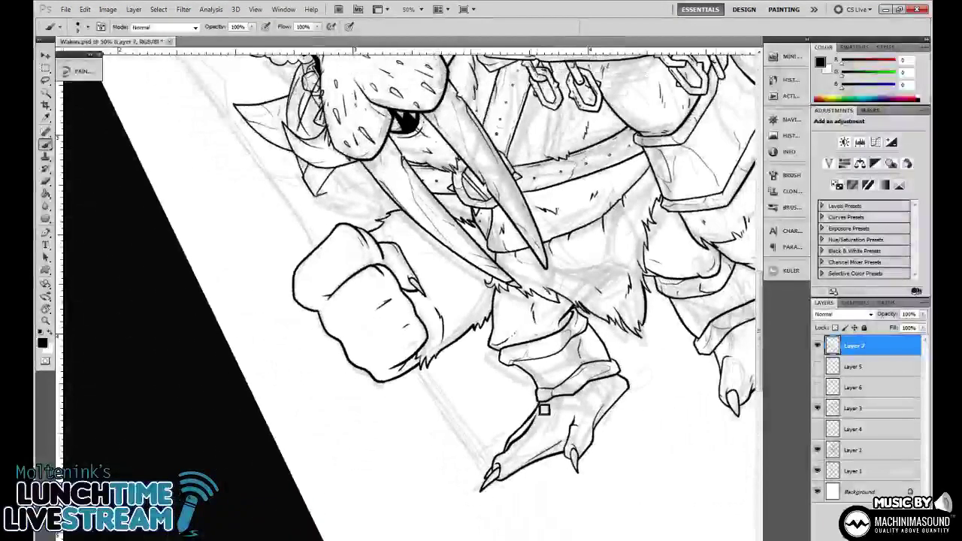
Ink the outer side and lower corner of the second armour flap beneath the horned plate beside the muzzle.
drag(582, 321, 569, 396)
drag(586, 345, 591, 394)
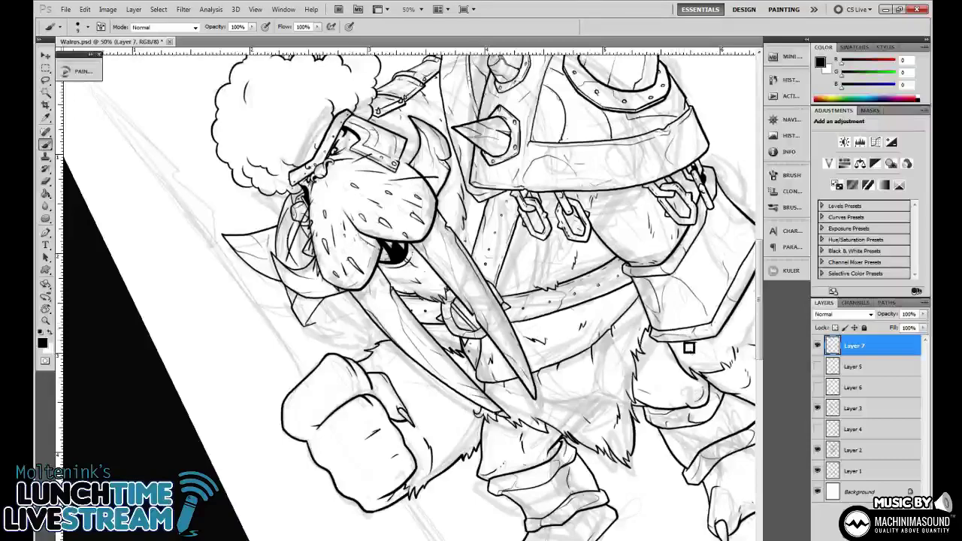
key(r)
drag(692, 331, 641, 471)
key(ctrl+plus)
key(ctrl+plus)
mouse_move(268, 265)
mouse_down()
mouse_move(418, 288)
mouse_move(410, 284)
mouse_move(414, 310)
mouse_up()
key(b)
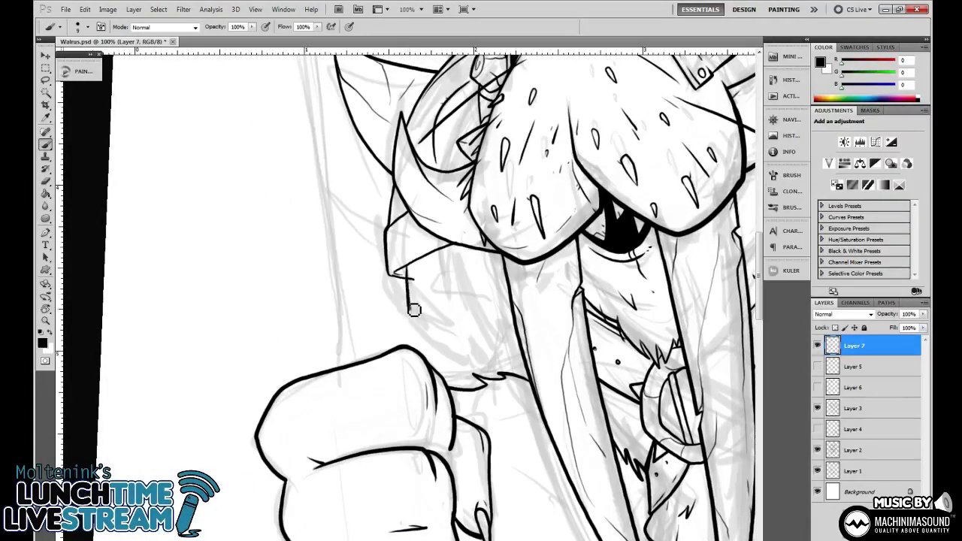
key(e)
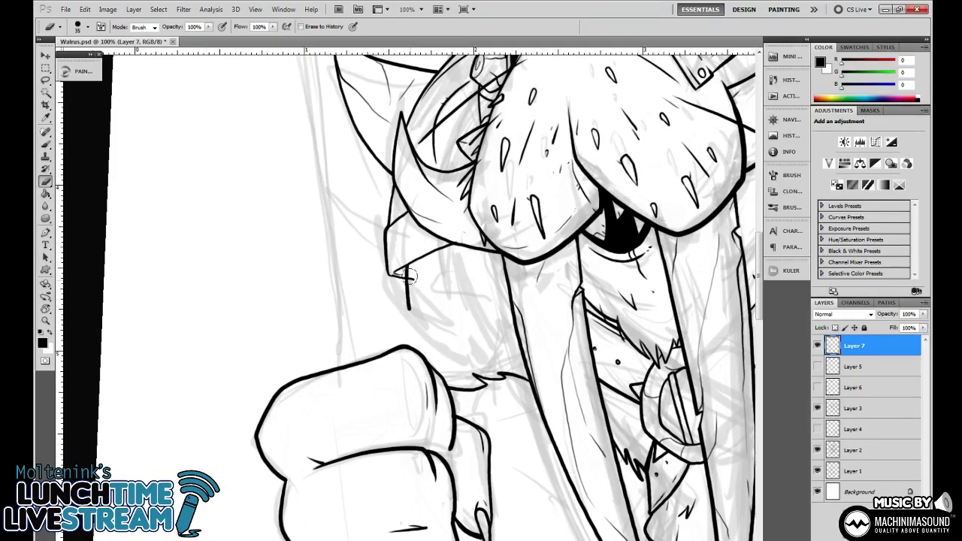
key(b)
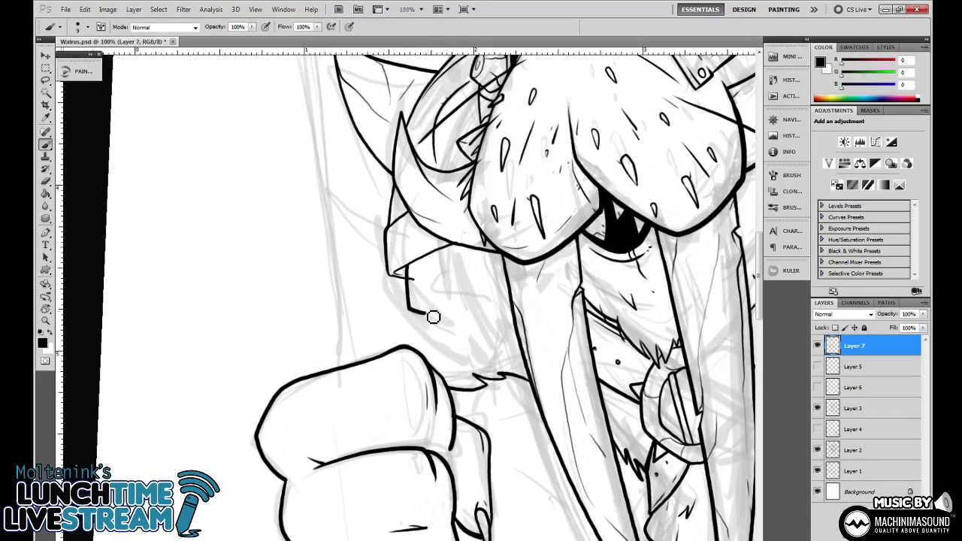
Ink the armour flap's curved inner edge up to the muzzle and add short scratch marks inside the flaps.
drag(429, 306, 485, 272)
key(ctrl+z)
key(r)
mouse_move(524, 226)
mouse_down()
mouse_move(435, 309)
mouse_move(485, 230)
mouse_up()
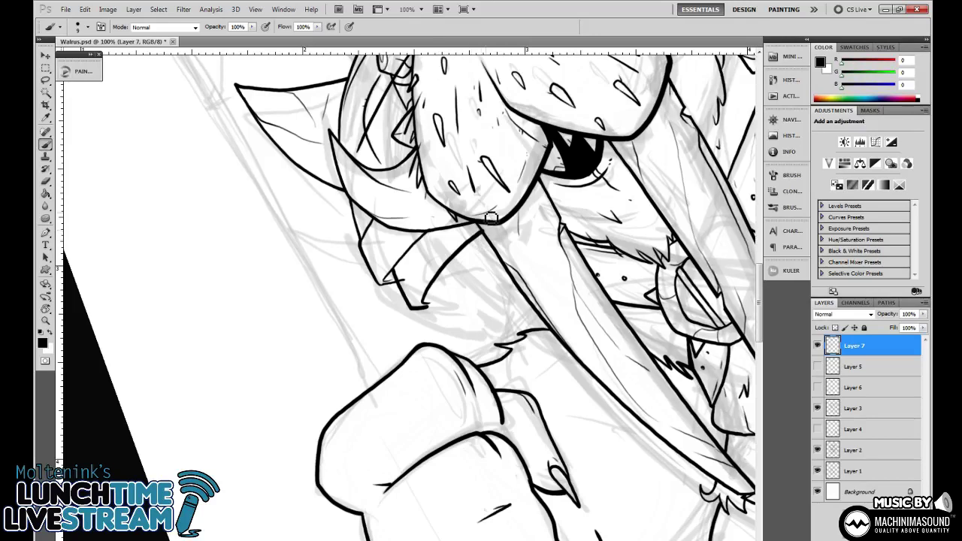
drag(421, 305, 431, 283)
mouse_move(413, 245)
mouse_down()
mouse_move(418, 282)
mouse_move(388, 267)
mouse_move(382, 246)
mouse_up()
Check which inked lines belong to Layer 3 by hiding and showing it.
mouse_move(527, 292)
mouse_down()
mouse_move(414, 229)
mouse_move(424, 226)
mouse_move(380, 224)
mouse_up()
click(818, 408)
click(818, 408)
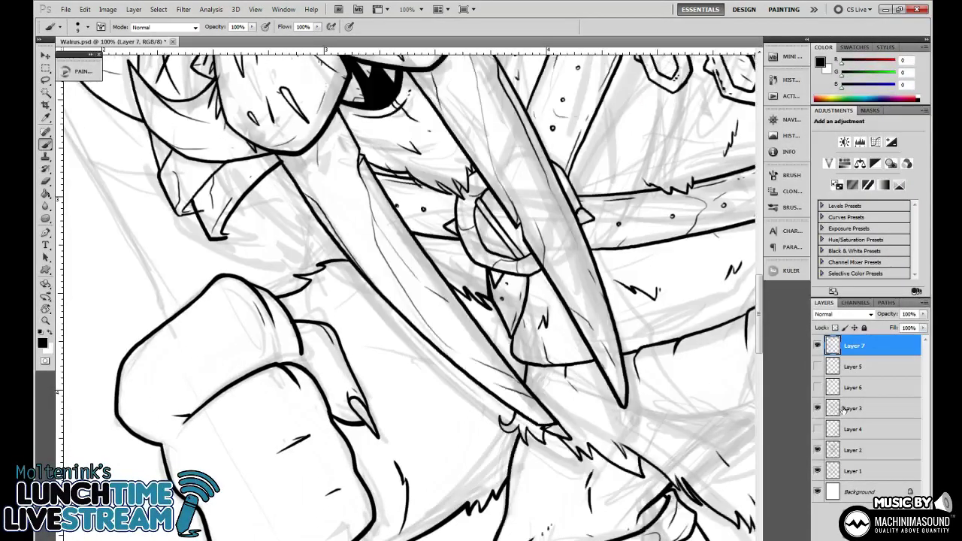
click(851, 410)
key(e)
key(b)
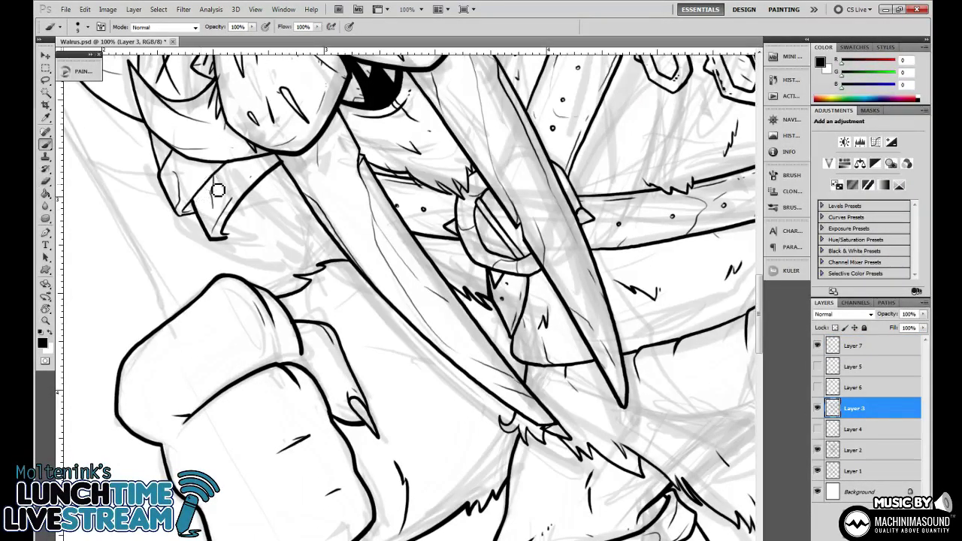
click(861, 347)
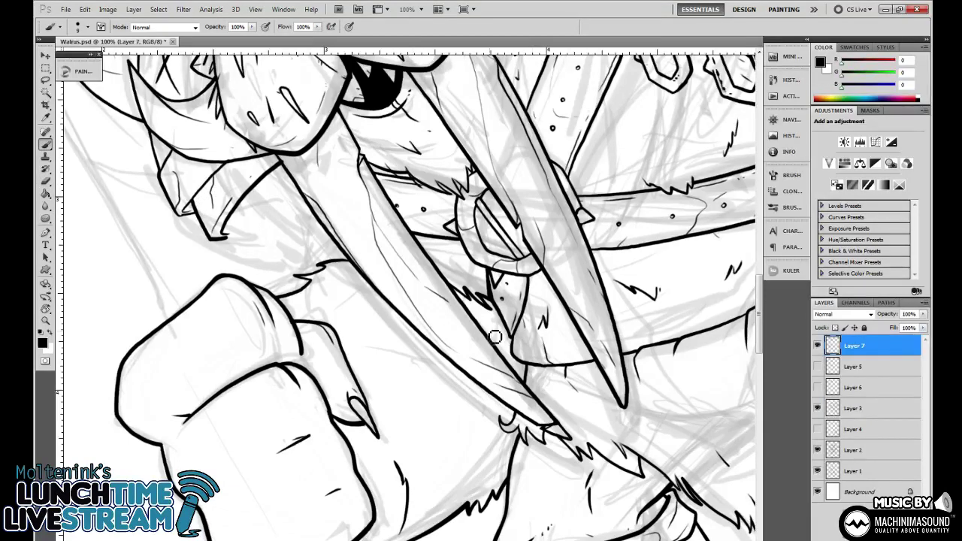
On Layer 3, ink the upper arm's outer edge with a fur tuft from the armour flap down to the fist.
click(862, 410)
drag(225, 238, 287, 282)
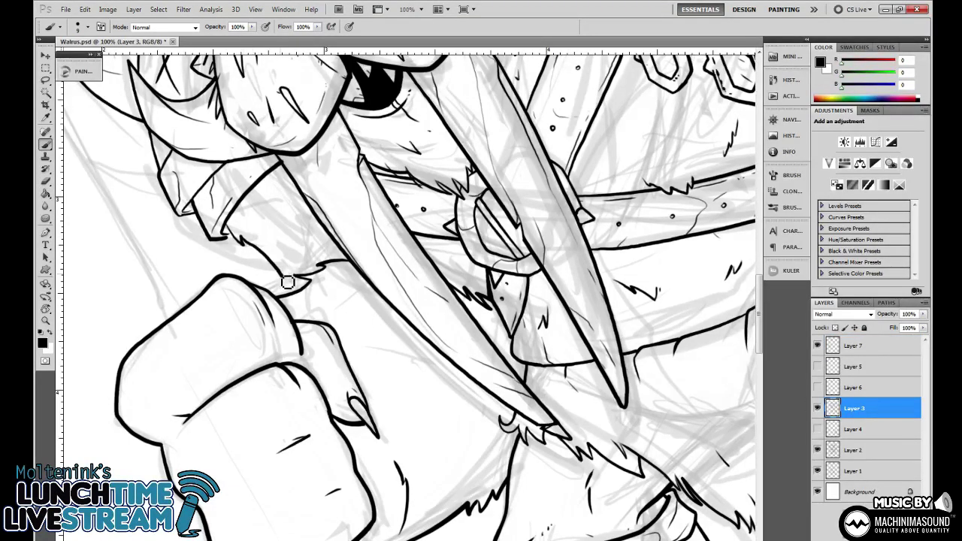
key(ctrl+z)
drag(241, 235, 296, 297)
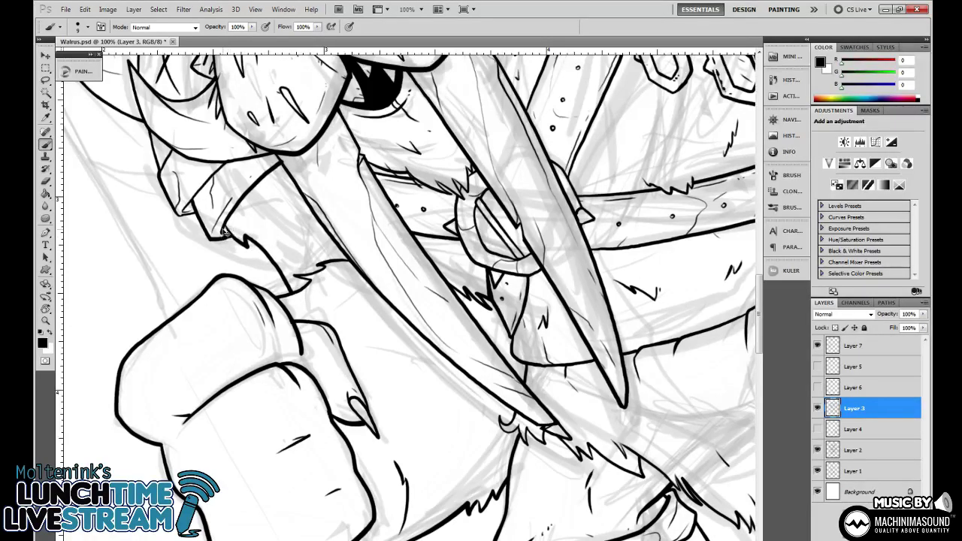
Examine the inked arm and fist against the whole walrus figure with the canvas nearly upright.
key(ctrl+minus)
key(ctrl+minus)
key(ctrl+minus)
key(r)
drag(690, 255, 667, 362)
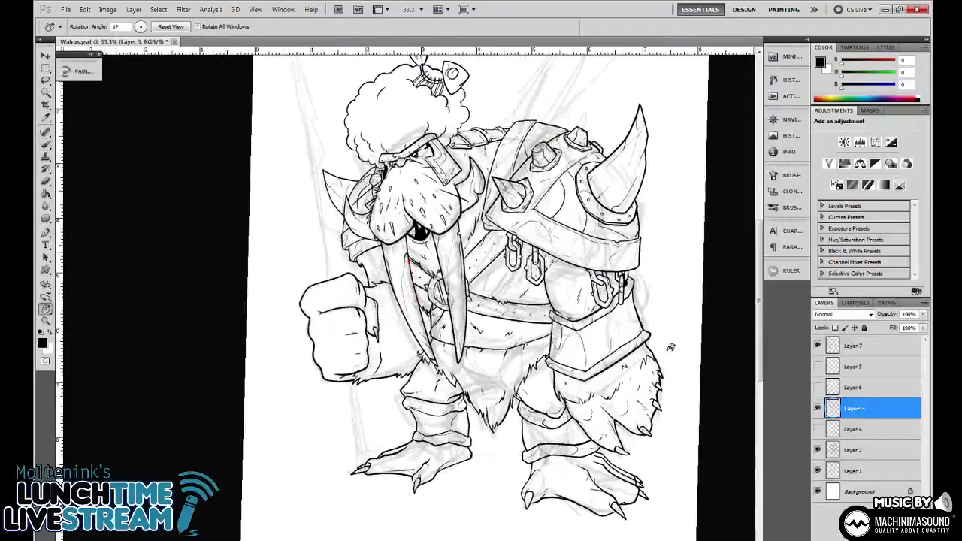
key(ctrl+minus)
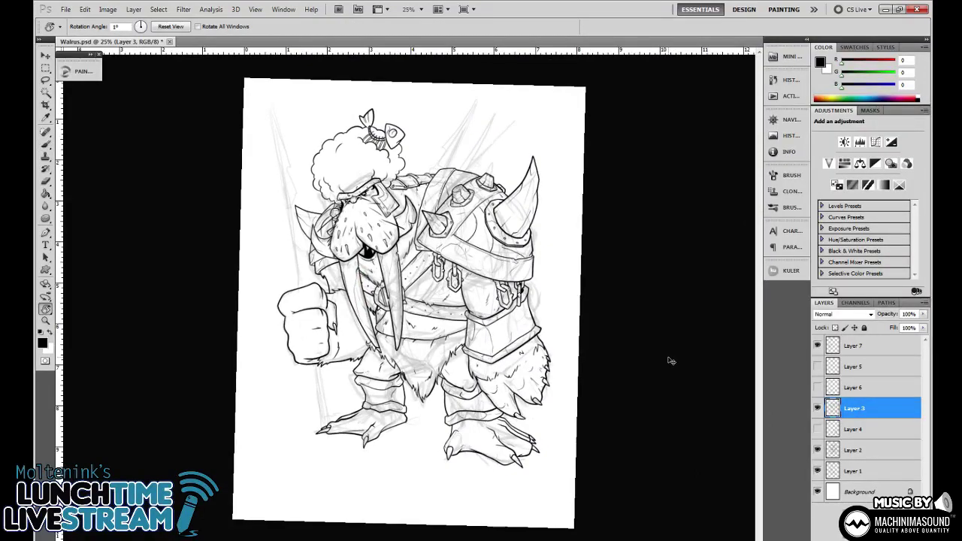
key(ctrl+minus)
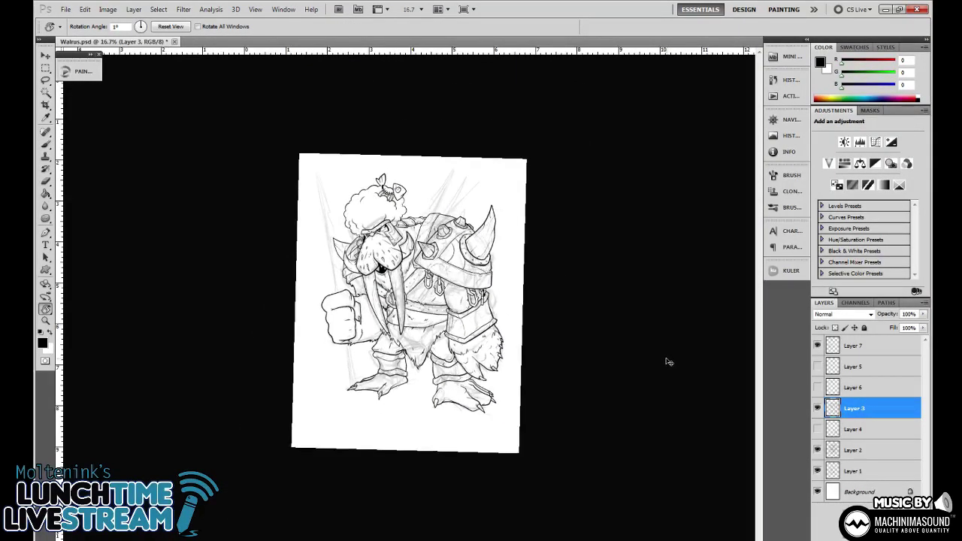
Move Layer 7 directly above Layer 3 and merge the two layers.
key(ctrl+plus)
key(ctrl+plus)
key(ctrl+plus)
key(ctrl+plus)
key(ctrl+plus)
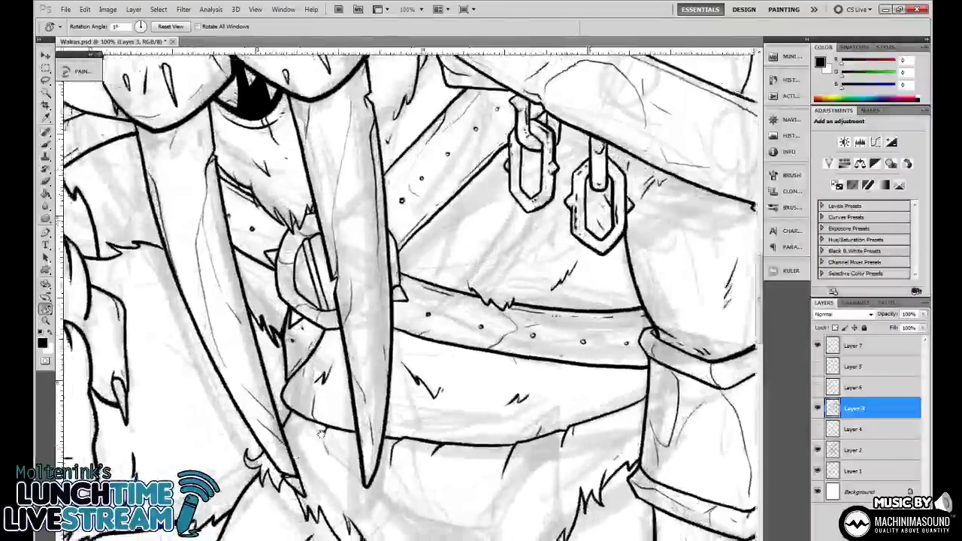
mouse_move(135, 481)
mouse_down()
mouse_move(430, 251)
mouse_move(456, 292)
mouse_up()
key(b)
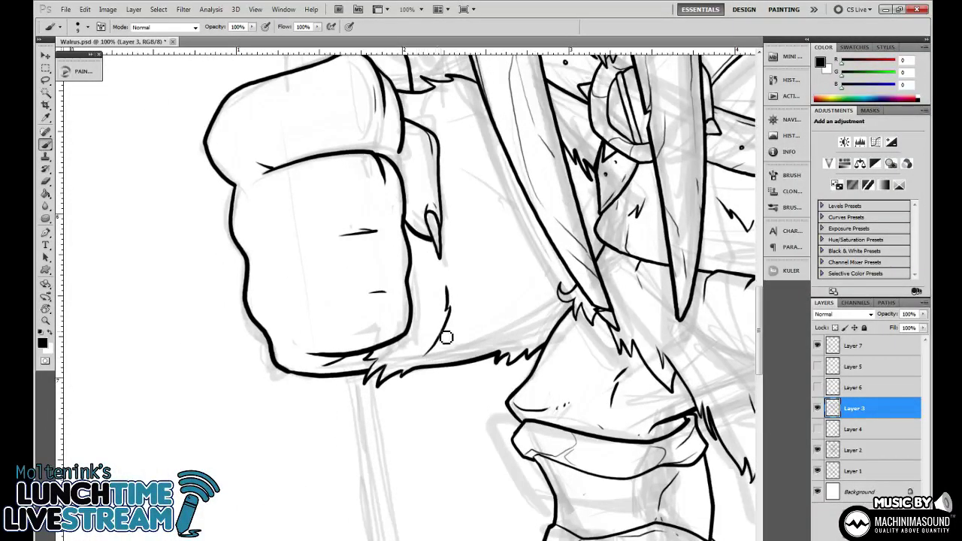
key(e)
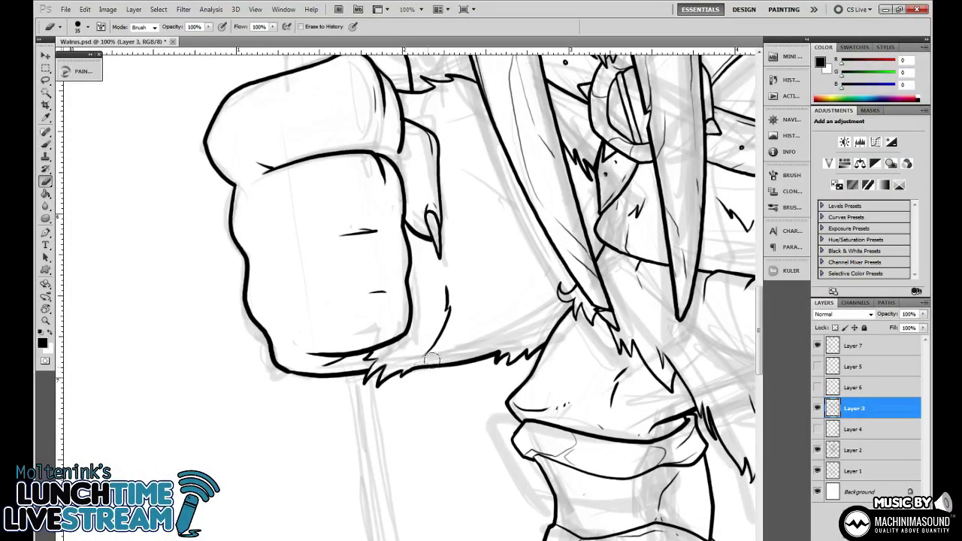
drag(860, 351, 868, 399)
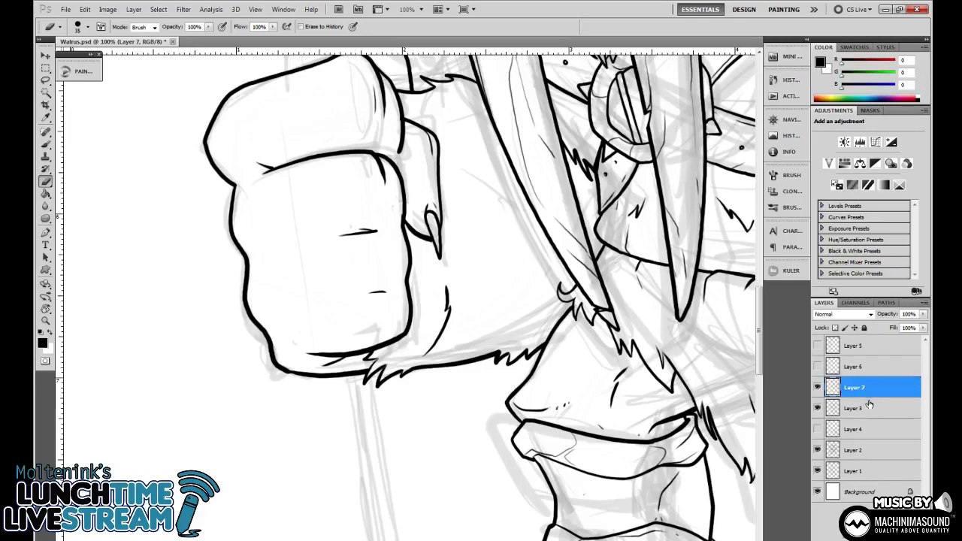
ctrl+click(865, 408)
key(ctrl+e)
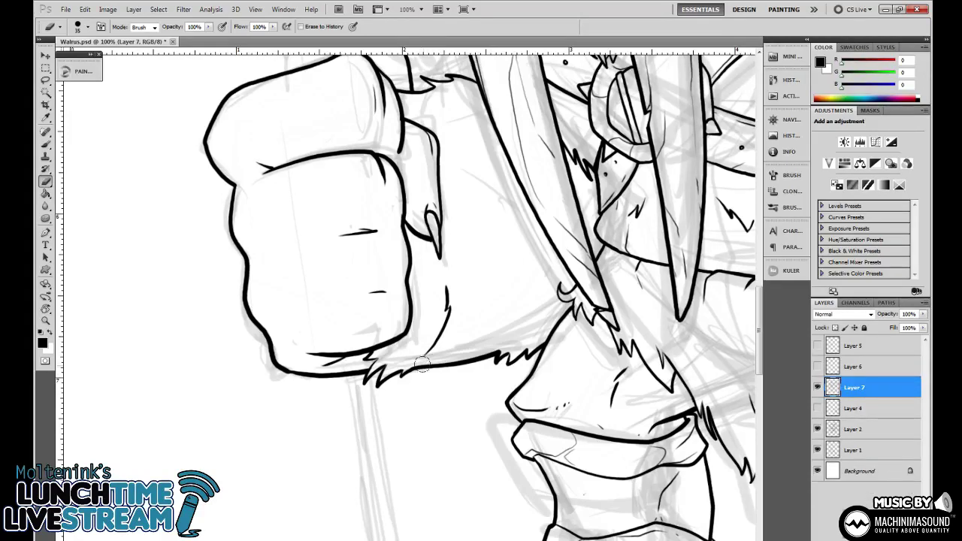
Erase the middle stretch of the forearm's lower edge and the furry line between the fist and the tusk.
drag(441, 359, 483, 354)
drag(499, 280, 484, 354)
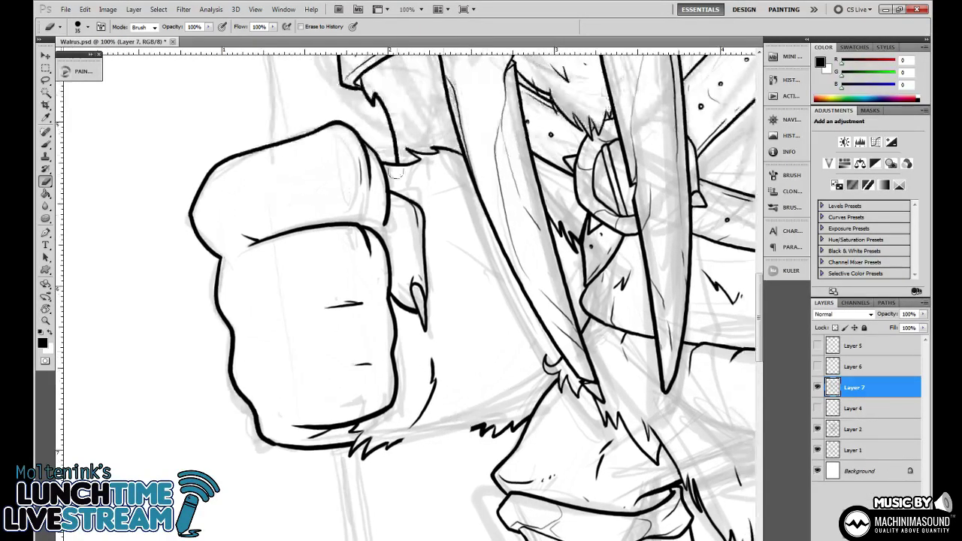
drag(387, 158, 442, 148)
drag(486, 298, 511, 254)
Extend the forearm crease into a full wrist curve, from the fur tufts below the fist up to the thumb's claw.
key(b)
drag(425, 400, 450, 377)
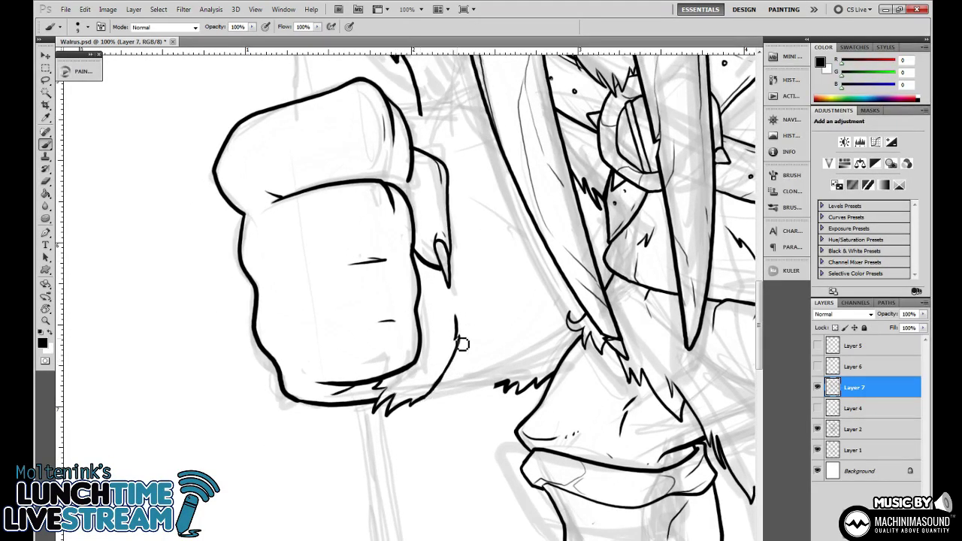
drag(458, 322, 451, 299)
mouse_move(436, 397)
mouse_down()
mouse_move(485, 383)
mouse_move(486, 367)
mouse_move(464, 359)
mouse_move(457, 332)
mouse_up()
scroll(481, 353, right, 1)
key(ctrl+z)
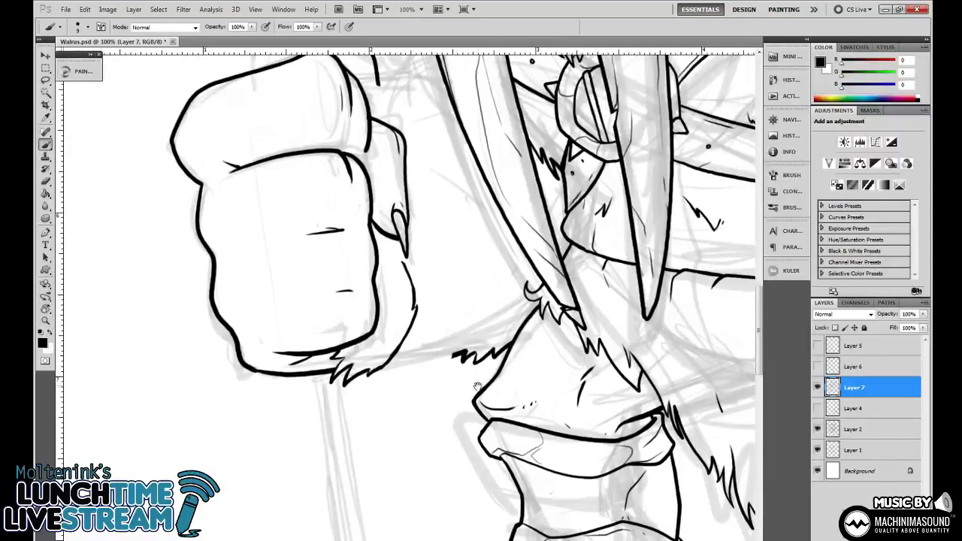
Ink a second, wider curve around the wrist to form a band, and add short joining lines at the thumb's claw and base.
drag(477, 406, 456, 408)
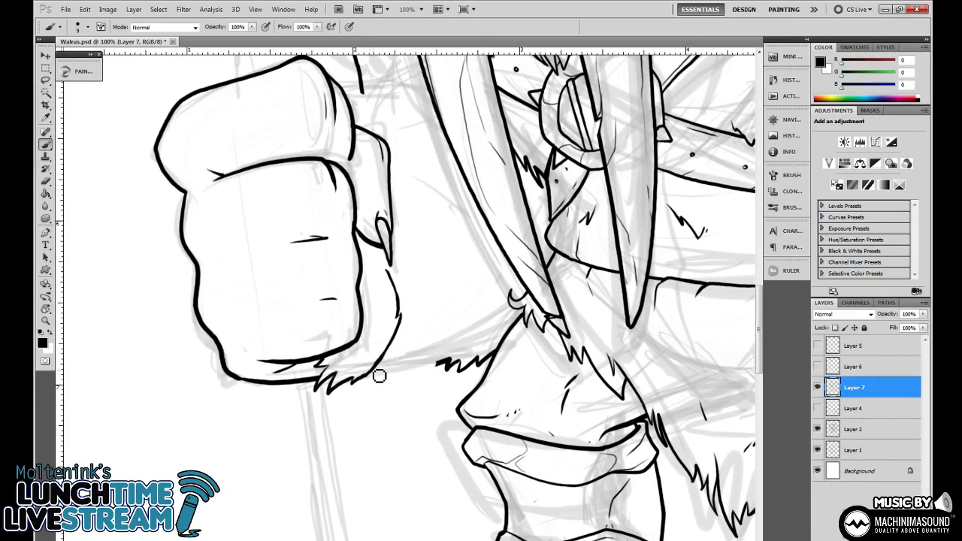
mouse_move(391, 383)
mouse_down()
mouse_move(419, 359)
mouse_move(429, 316)
mouse_move(428, 269)
mouse_move(390, 175)
mouse_up()
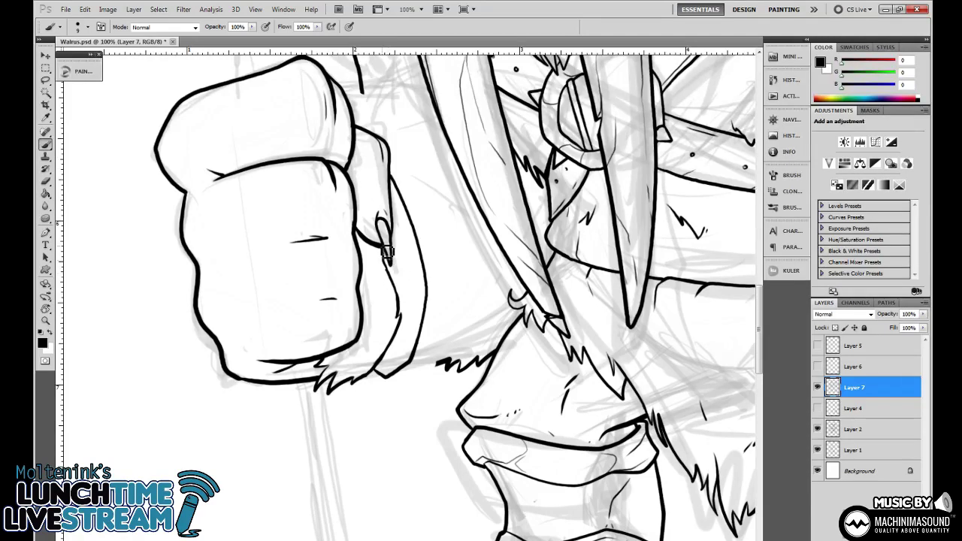
drag(385, 249, 391, 276)
drag(495, 233, 501, 300)
drag(362, 180, 375, 198)
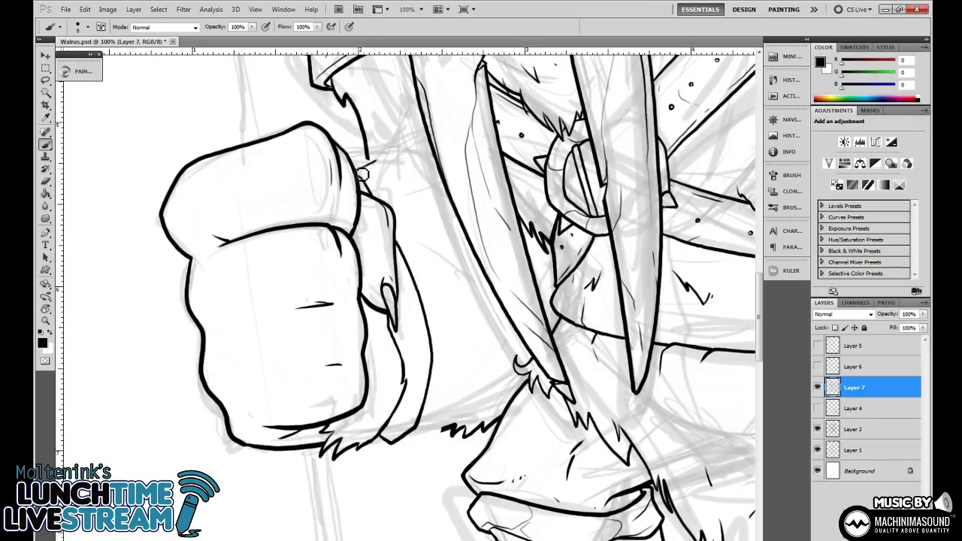
Ink the forearm's upper edge as a doubled curve from the furry upper arm below the armour flap to the tusk.
drag(486, 296, 471, 269)
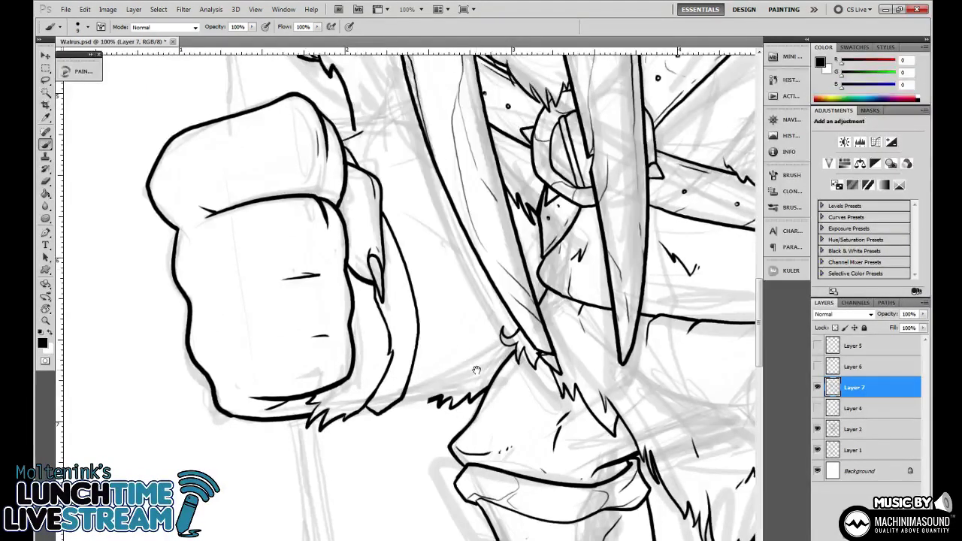
scroll(474, 228, up, 3)
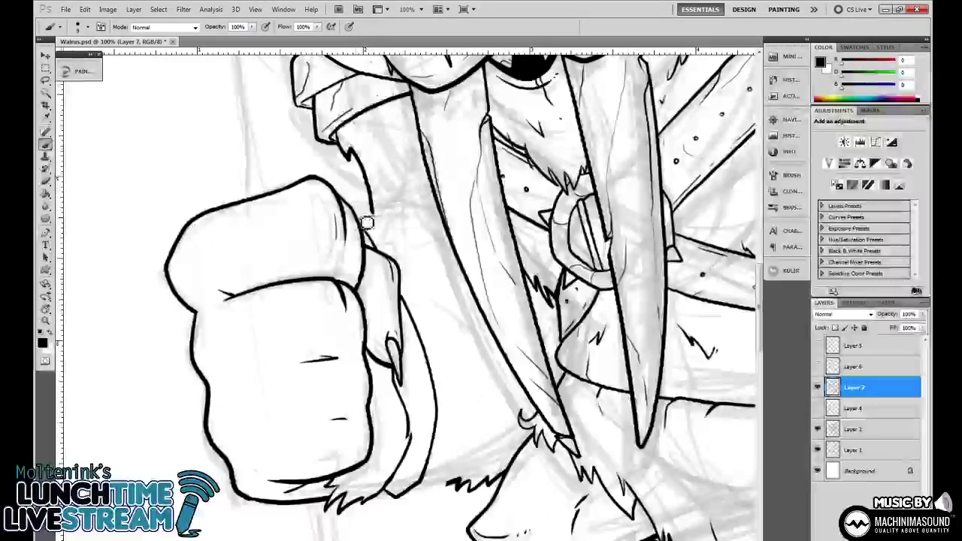
drag(402, 208, 442, 205)
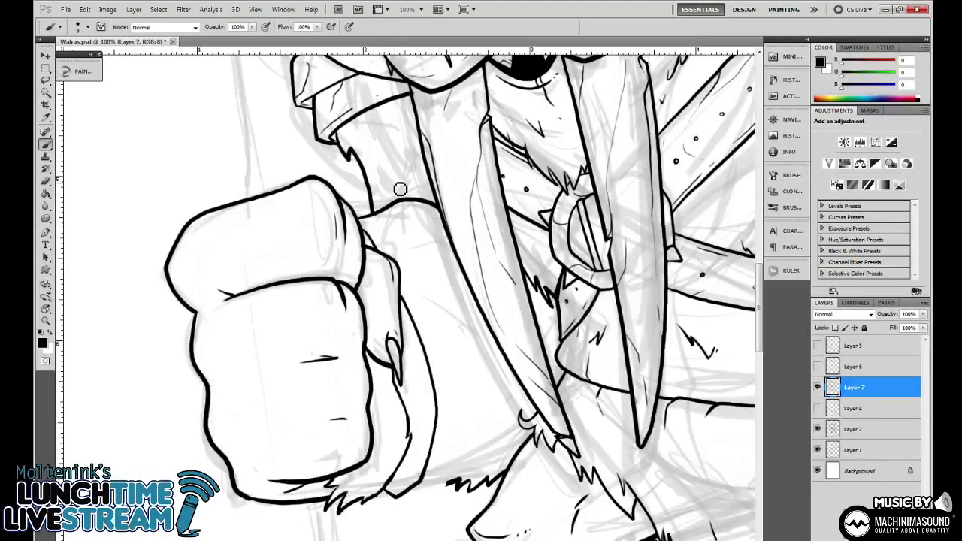
drag(379, 218, 436, 195)
Erase the furry line beside the wrist band and ink a smooth lower forearm edge from the band up to the tusk's tip.
drag(513, 357, 452, 207)
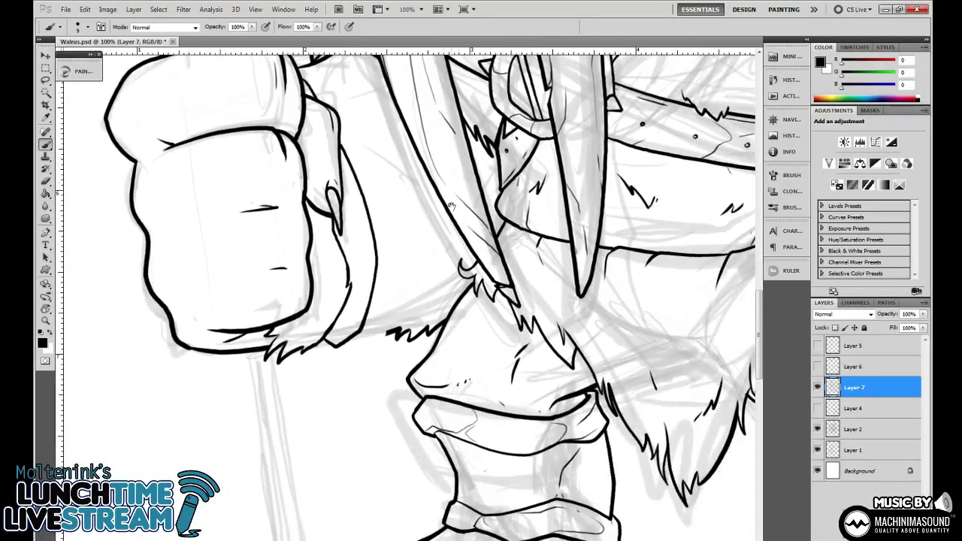
drag(358, 337, 410, 328)
key(ctrl+z)
key(r)
drag(608, 377, 619, 253)
key(e)
mouse_move(412, 336)
mouse_down()
mouse_move(421, 350)
mouse_move(430, 303)
mouse_move(434, 315)
mouse_up()
key(b)
mouse_move(386, 363)
mouse_down()
mouse_move(409, 356)
mouse_move(444, 304)
mouse_move(432, 232)
mouse_up()
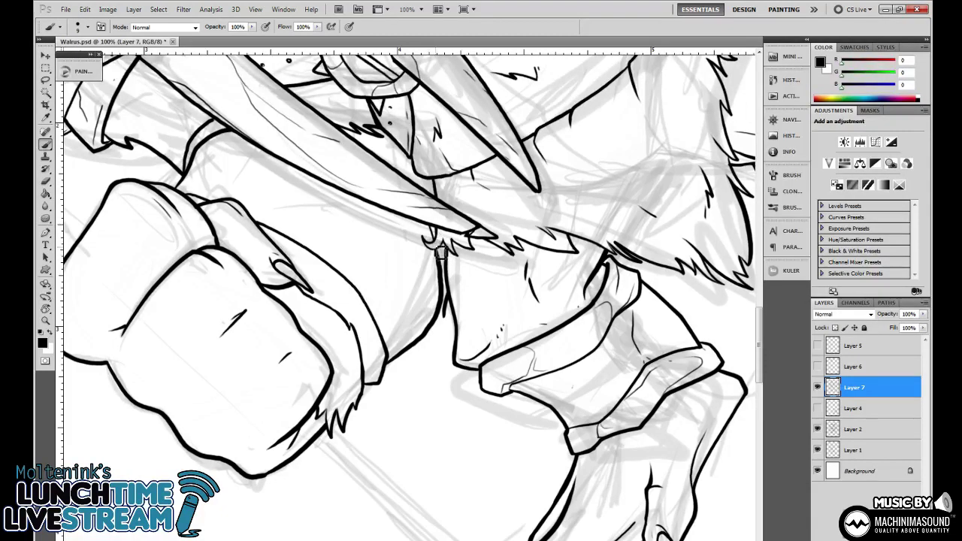
Erase the stray line where the forearm meets the leg and ink a short stroke joining the two.
key(e)
drag(443, 305, 443, 304)
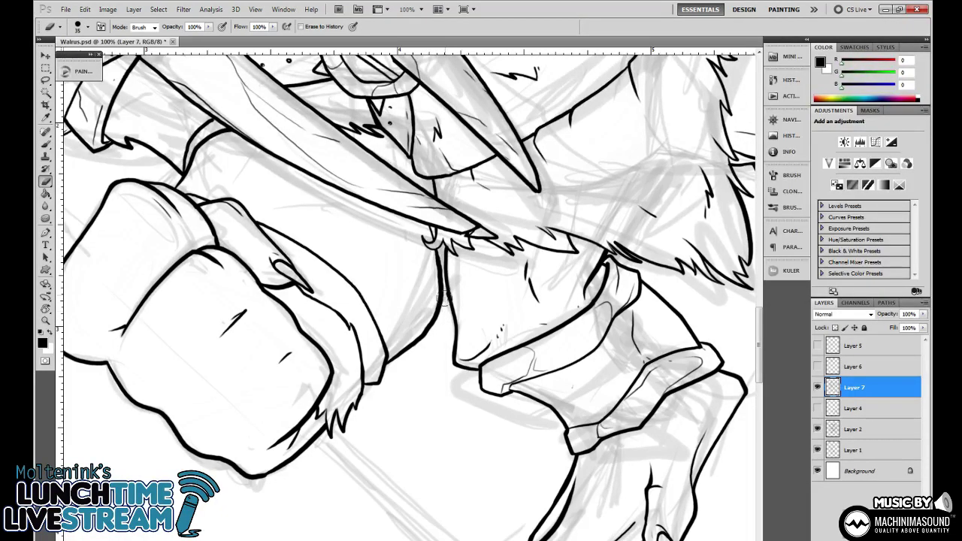
key(b)
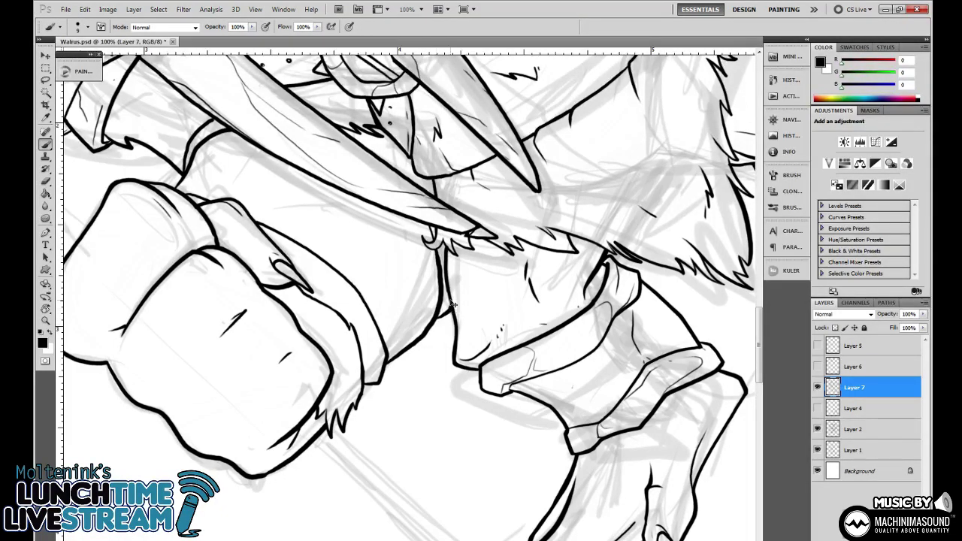
Ink thin crease lines inside the forearm between the wrist band and the tusk.
key(ctrl+minus)
key(ctrl+minus)
key(r)
drag(453, 305, 430, 332)
key(b)
mouse_move(406, 278)
mouse_down()
mouse_move(432, 335)
mouse_move(440, 311)
mouse_up()
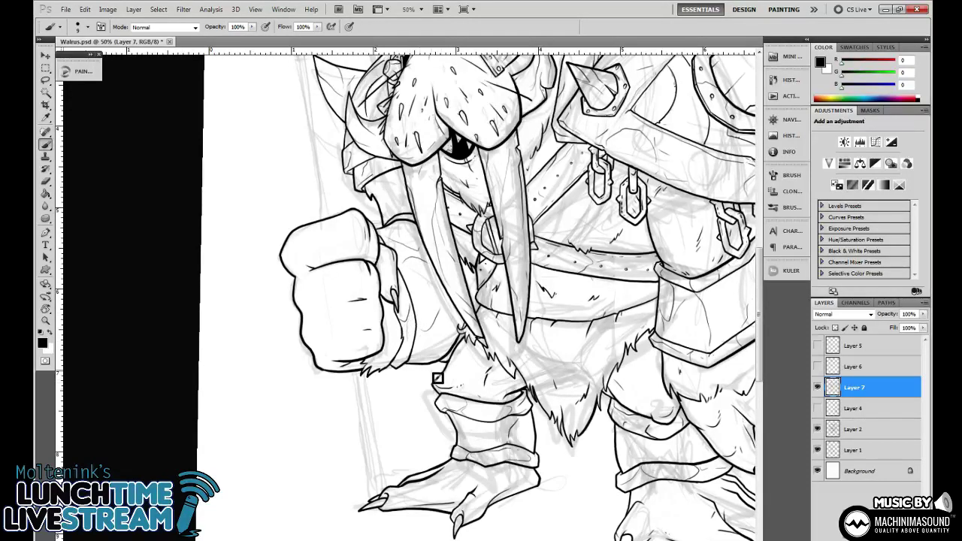
drag(462, 360, 413, 351)
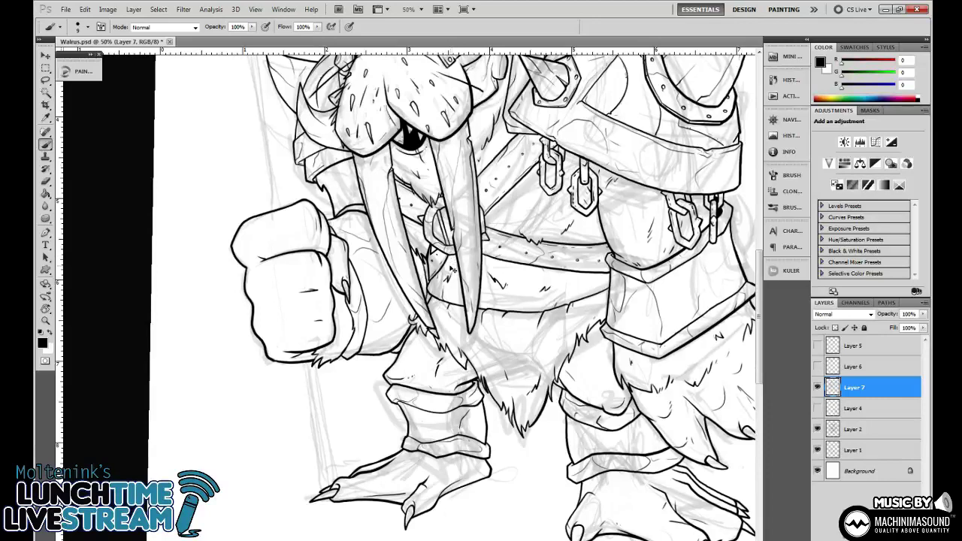
drag(430, 272, 467, 315)
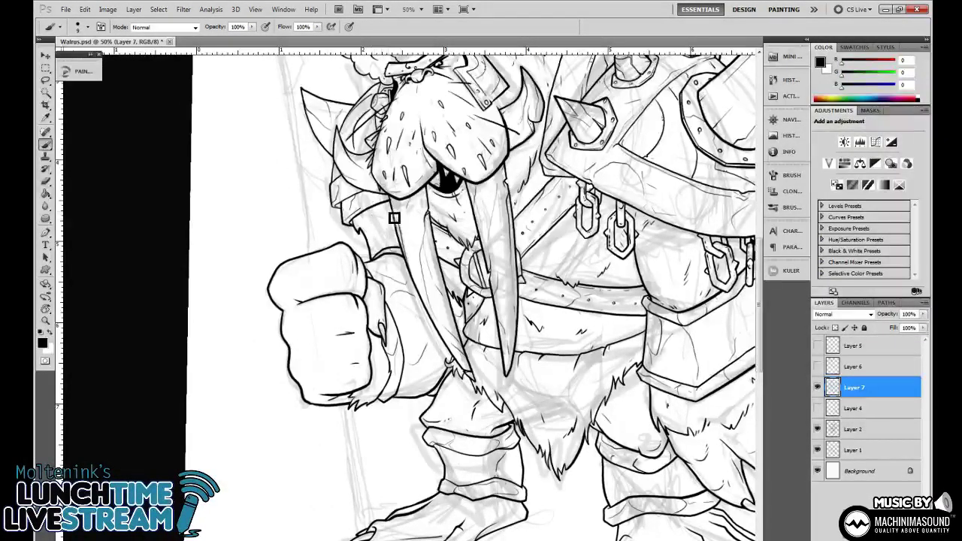
Ink short crease and texture marks on the clenched fist's fingers, its outer edge and its top corner.
scroll(382, 241, down, 2)
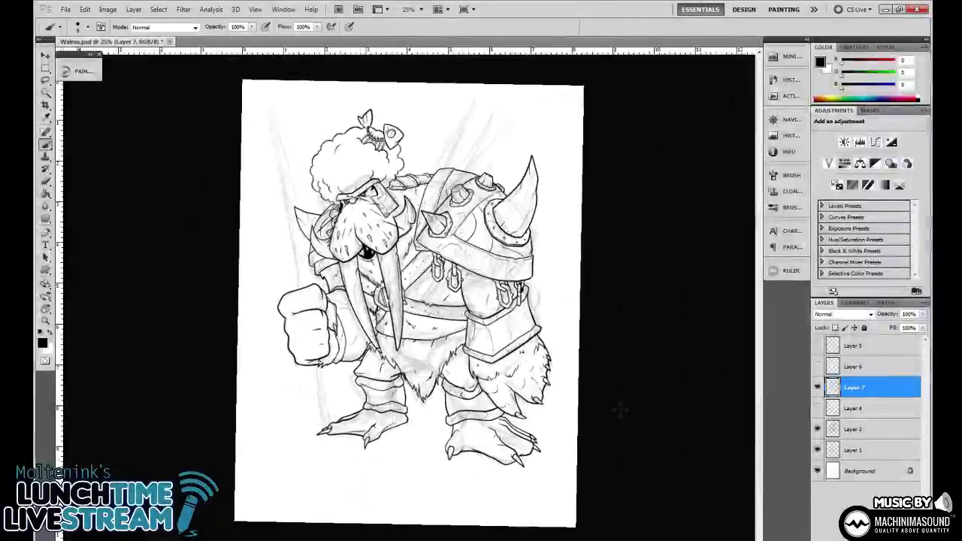
key(ctrl+plus)
key(ctrl+plus)
key(ctrl+plus)
key(ctrl+plus)
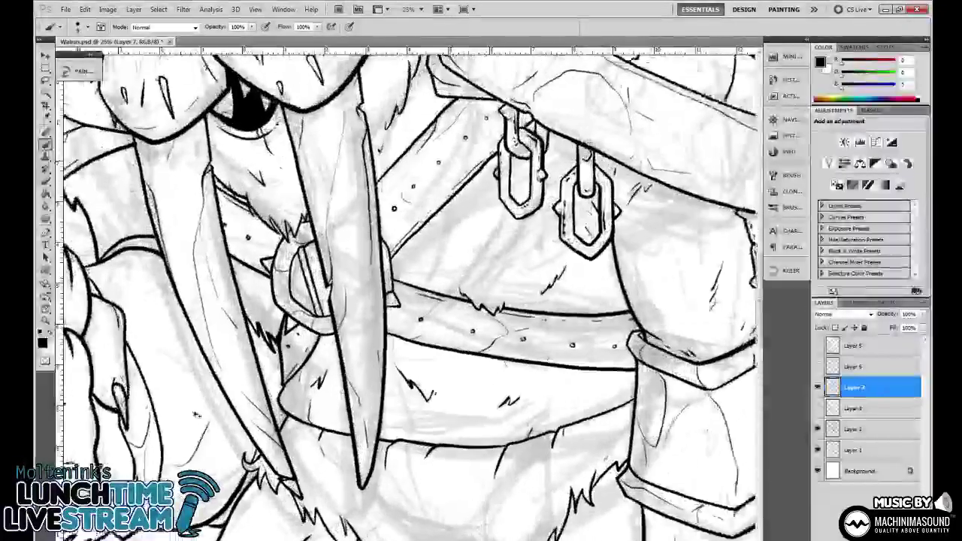
mouse_move(234, 432)
mouse_down()
mouse_move(629, 312)
mouse_move(645, 245)
mouse_move(615, 172)
mouse_up()
key(r)
key(b)
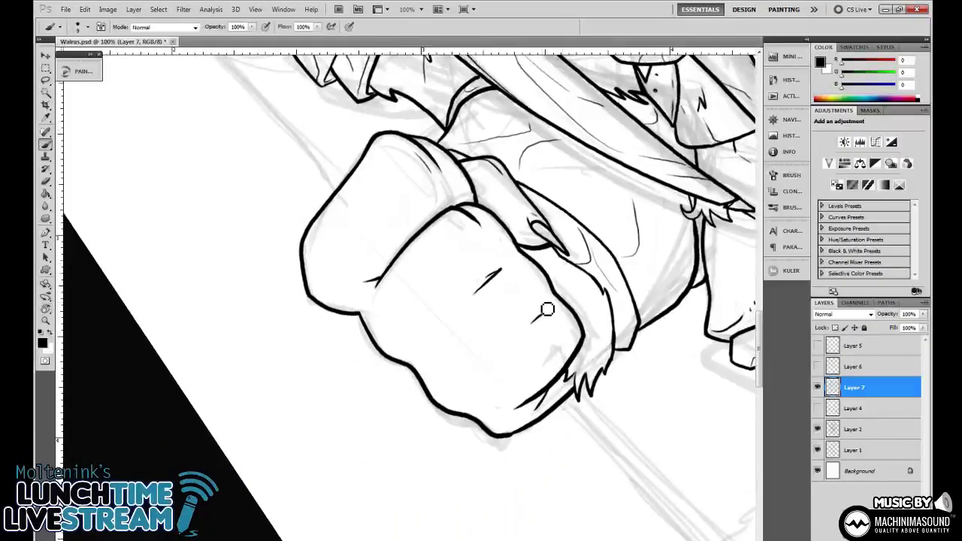
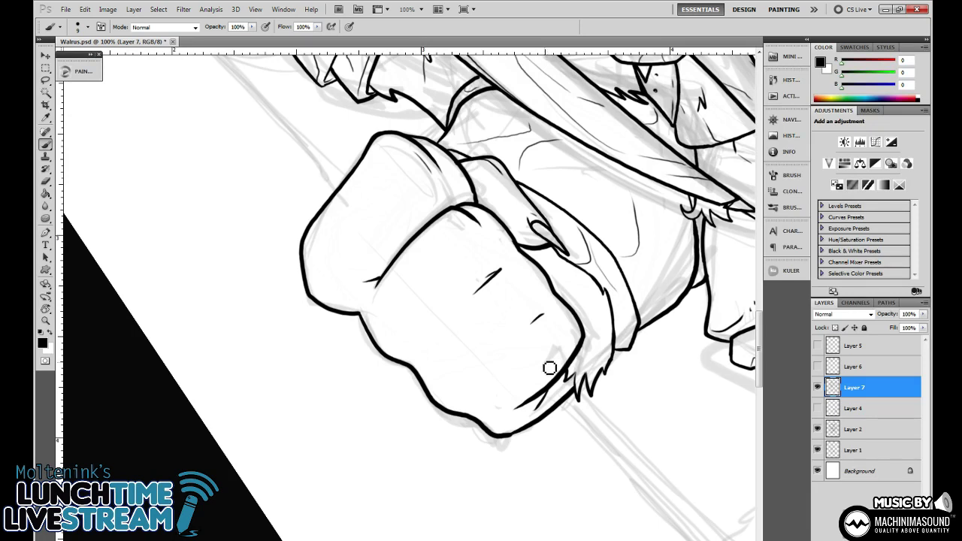
mouse_move(559, 311)
mouse_down()
mouse_move(556, 369)
mouse_move(560, 316)
mouse_up()
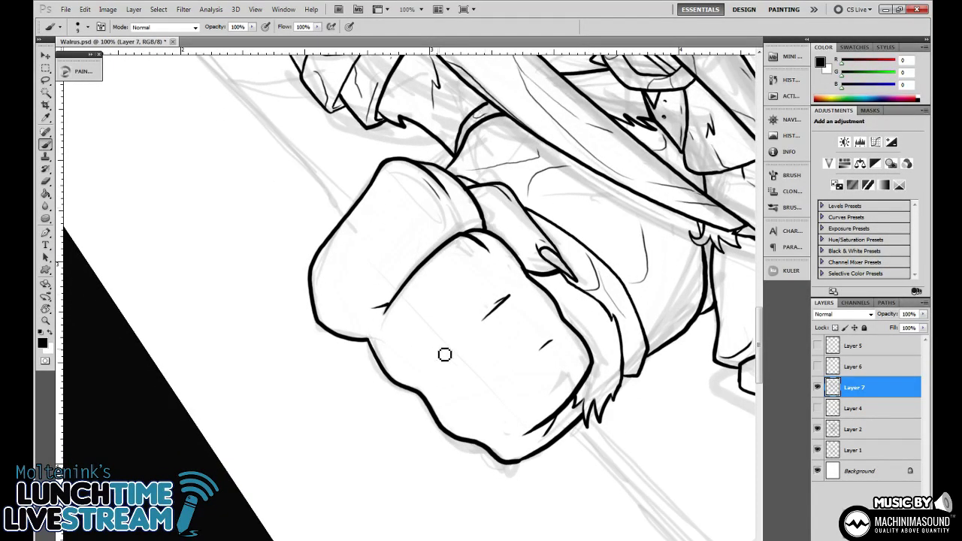
drag(432, 384, 439, 363)
drag(427, 358, 445, 348)
mouse_move(329, 312)
mouse_down()
mouse_move(318, 279)
mouse_move(327, 272)
mouse_up()
drag(382, 185, 387, 201)
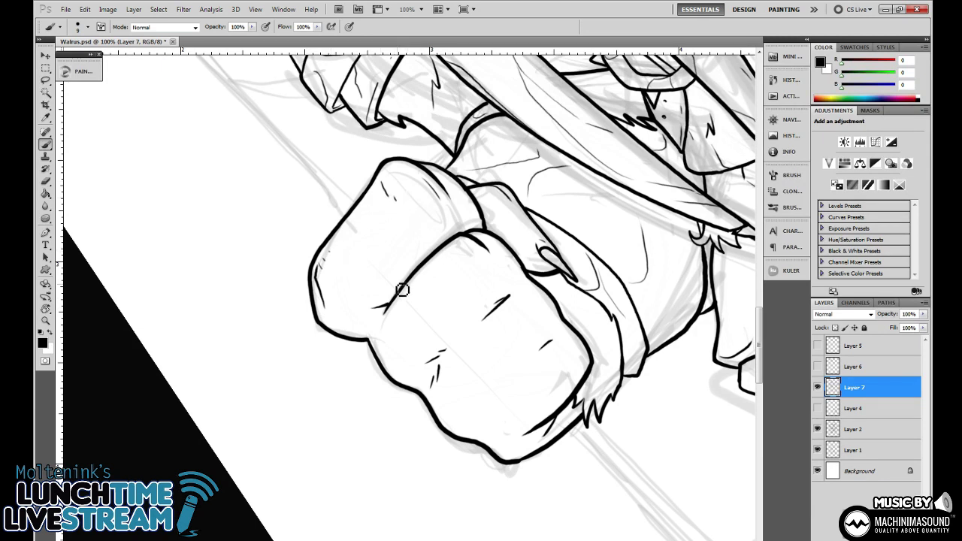
drag(399, 282, 422, 263)
Examine the whole inked figure upright and at several magnifications for areas that still need line work.
key(ctrl+minus)
key(ctrl+minus)
key(ctrl+minus)
key(ctrl+minus)
key(r)
drag(692, 347, 666, 378)
key(ctrl+plus)
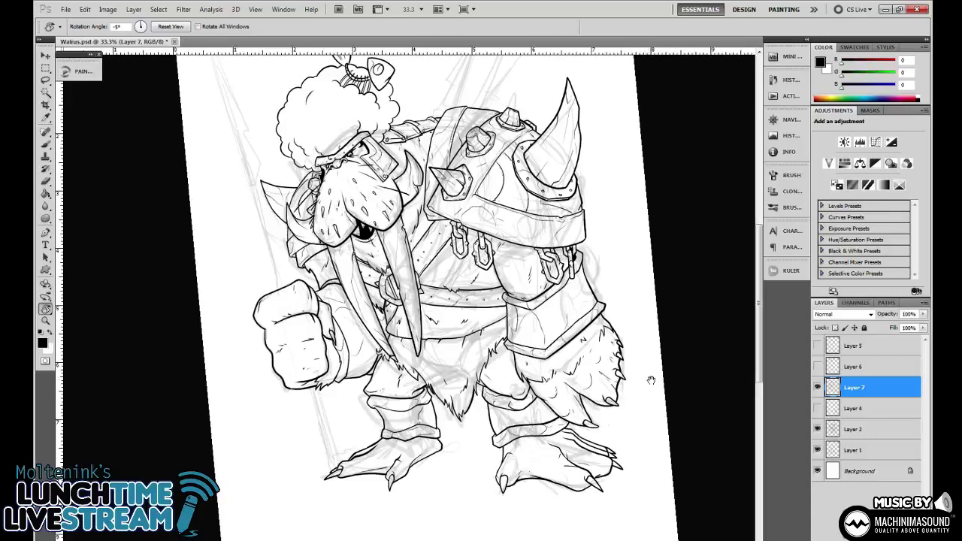
drag(656, 362, 661, 382)
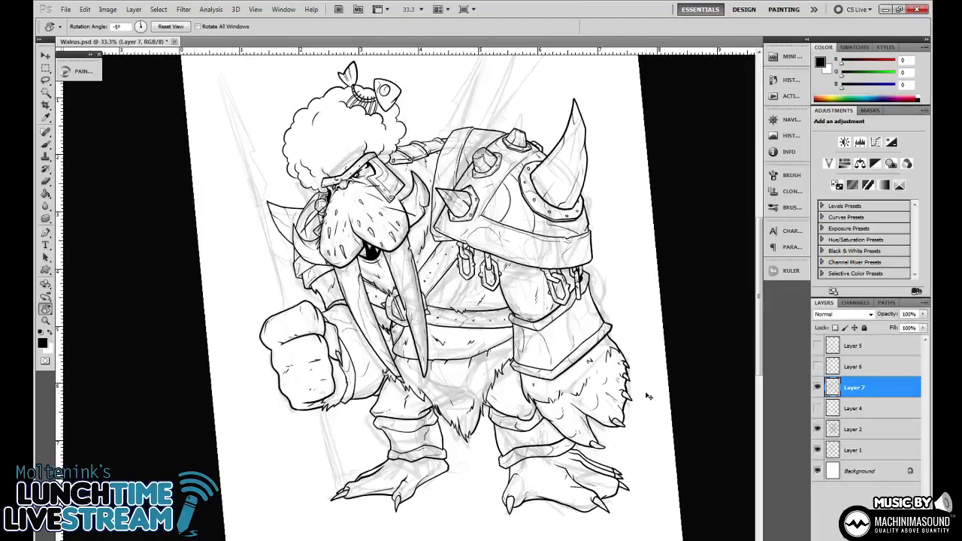
key(ctrl+minus)
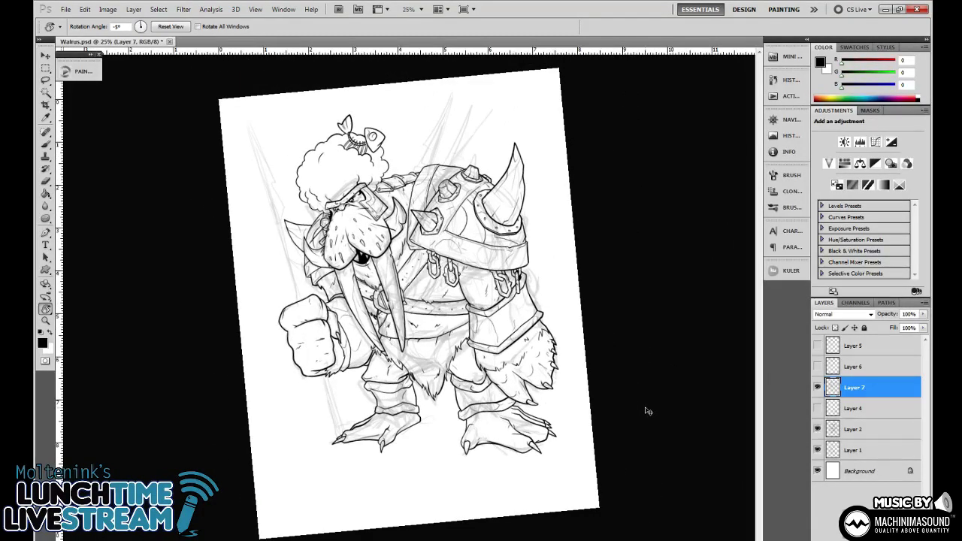
key(ctrl+plus)
drag(658, 368, 654, 418)
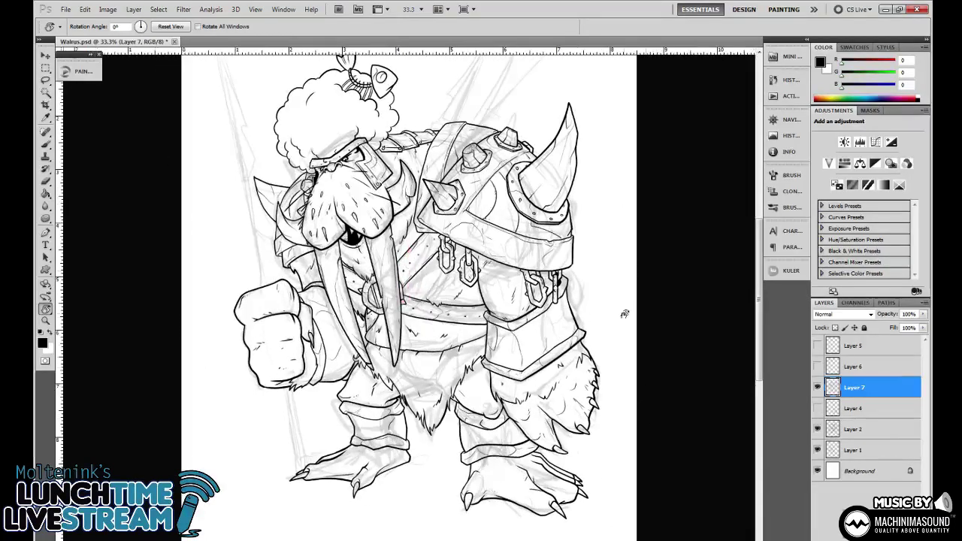
key(ctrl+minus)
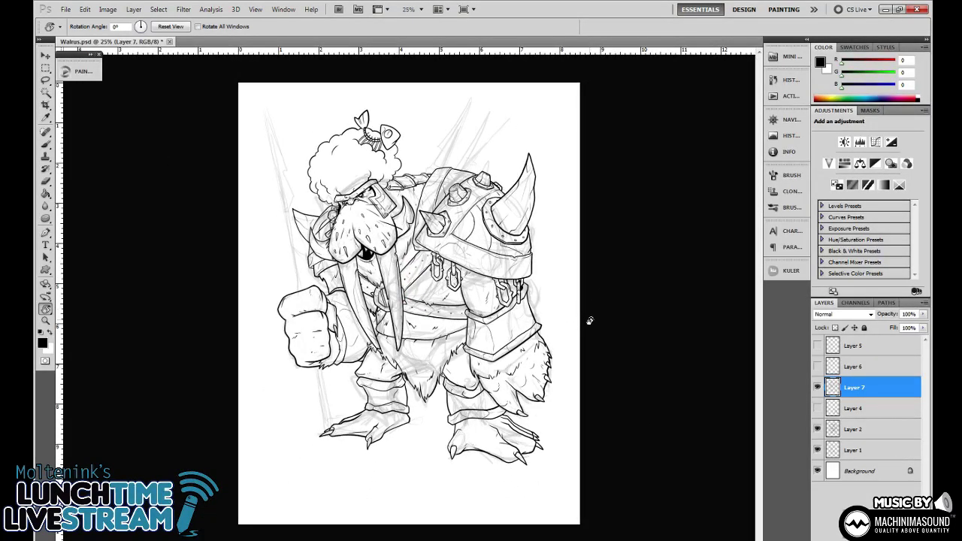
key(ctrl+plus)
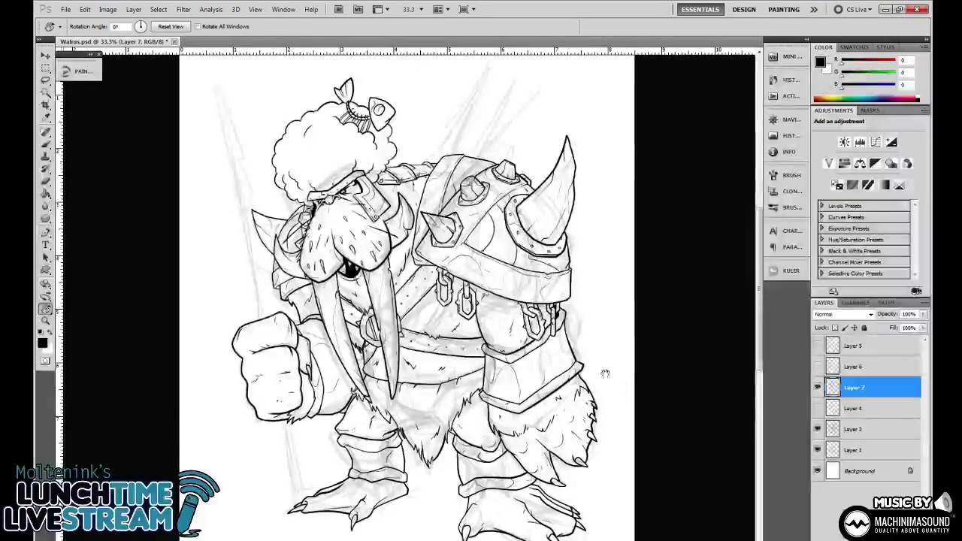
drag(606, 373, 660, 354)
key(ctrl+plus)
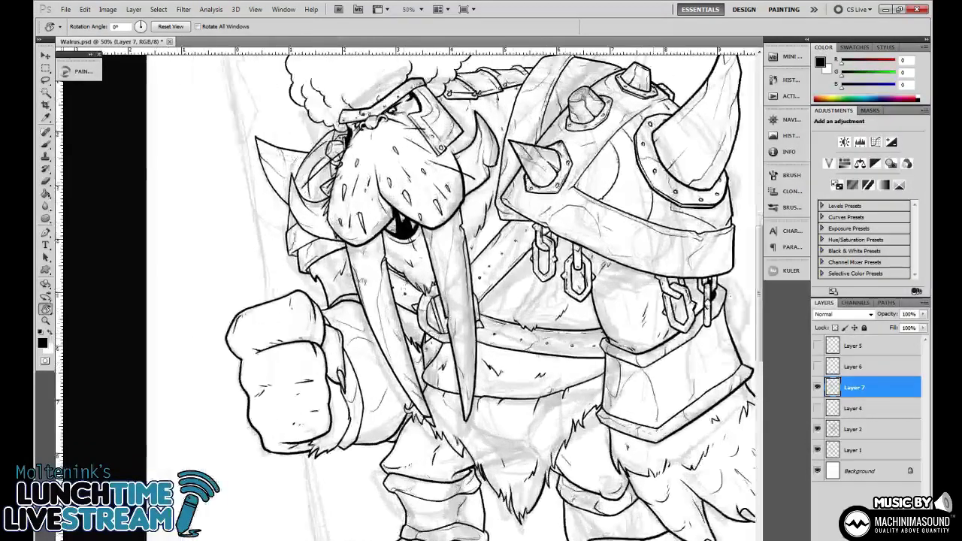
mouse_move(300, 208)
mouse_down()
mouse_move(448, 242)
mouse_move(464, 282)
mouse_move(473, 411)
mouse_up()
key(b)
key(b)
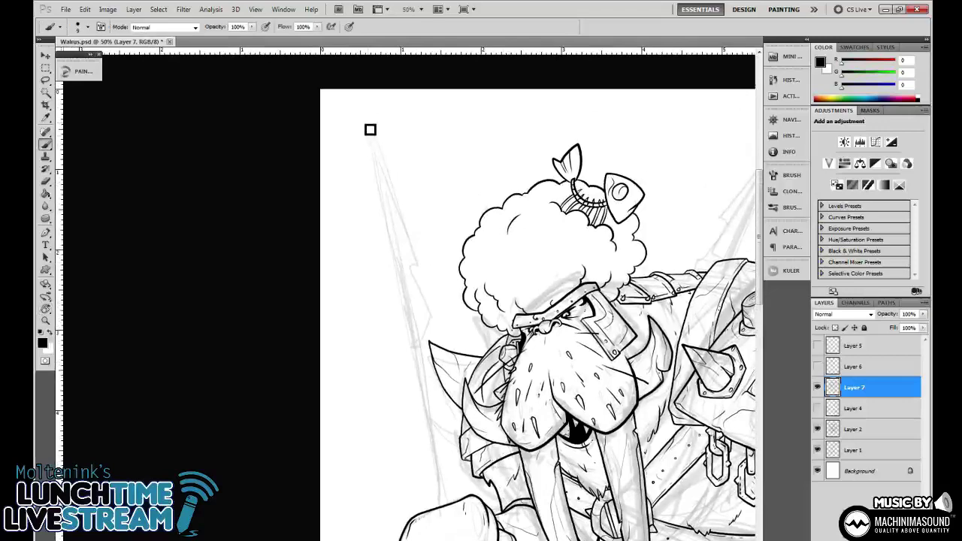
drag(364, 113, 411, 327)
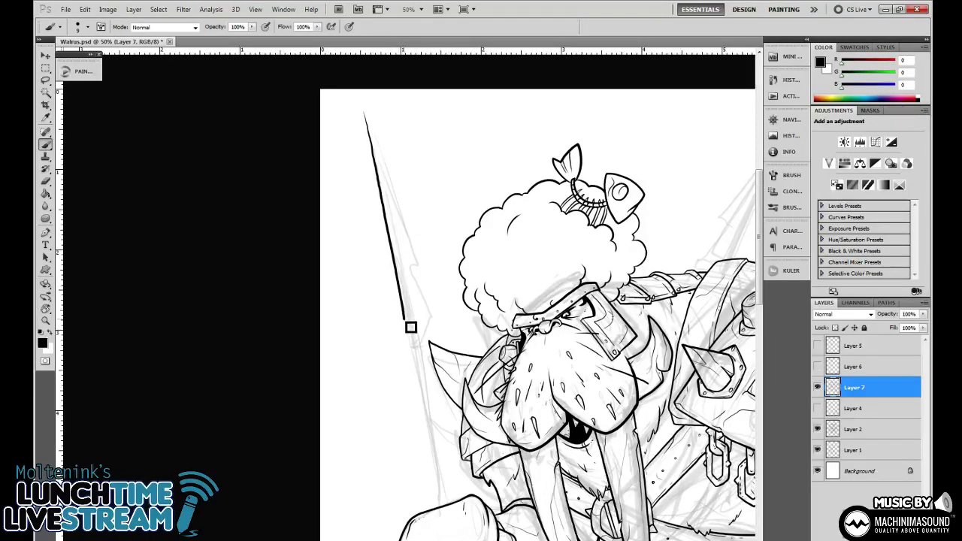
key(ctrl+plus)
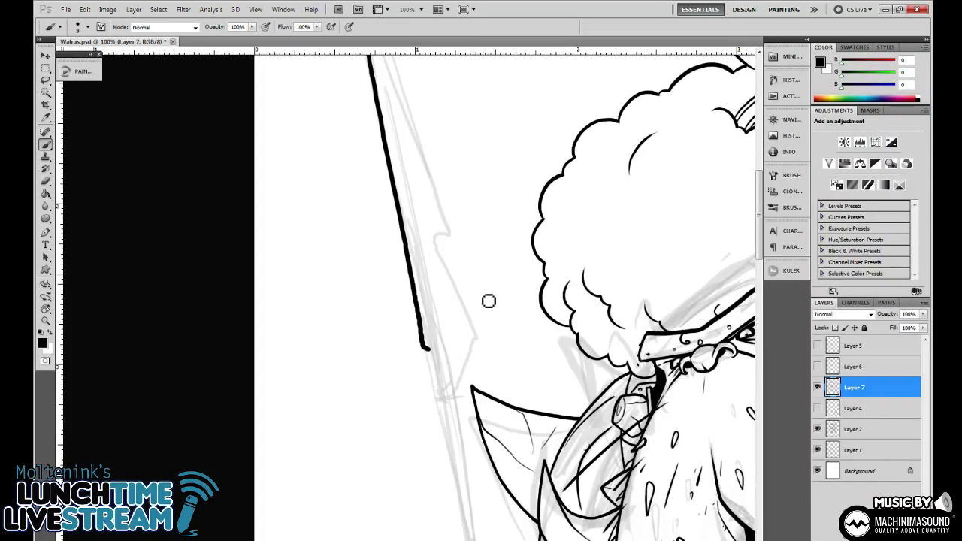
key(ctrl+z)
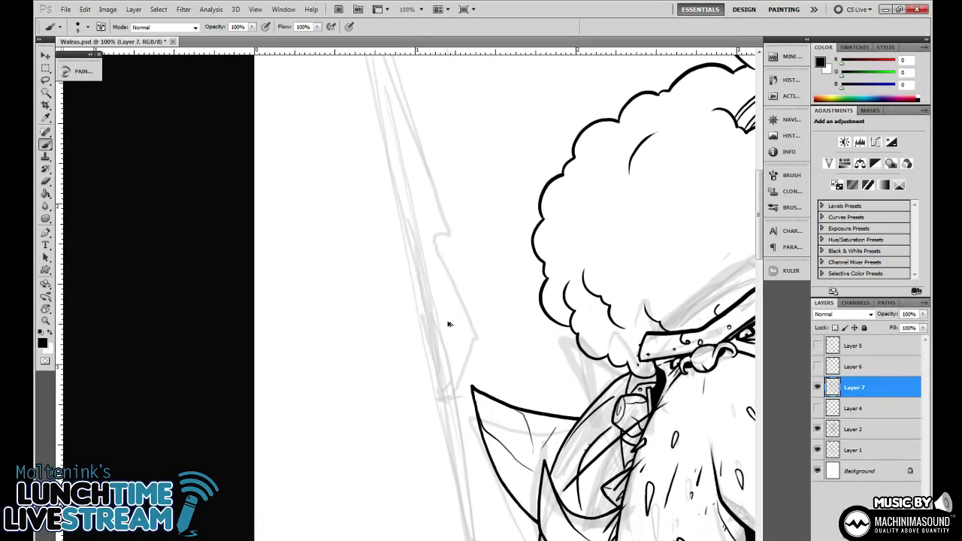
Ink the spearhead's long outer edge from tip to base, its jagged base, and a thin inner line along the edge.
scroll(442, 318, up, 5)
drag(368, 89, 438, 485)
scroll(432, 421, down, 3)
mouse_move(430, 373)
mouse_down()
mouse_move(460, 400)
mouse_move(443, 401)
mouse_move(449, 389)
mouse_move(468, 392)
mouse_move(444, 397)
mouse_move(454, 373)
mouse_move(475, 372)
mouse_move(425, 307)
mouse_up()
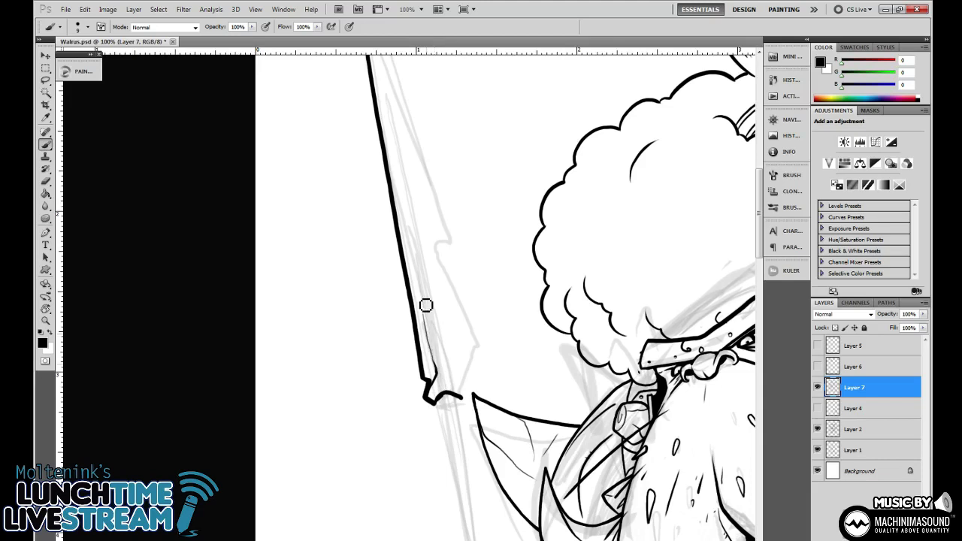
Ink the spearhead's lower barb, from the jagged base out to a point and up its inner edge facing the hair.
drag(462, 397, 480, 352)
key(ctrl+z)
mouse_move(462, 397)
mouse_down()
mouse_move(496, 366)
mouse_move(474, 301)
mouse_move(429, 227)
mouse_move(499, 361)
mouse_up()
key(e)
key(b)
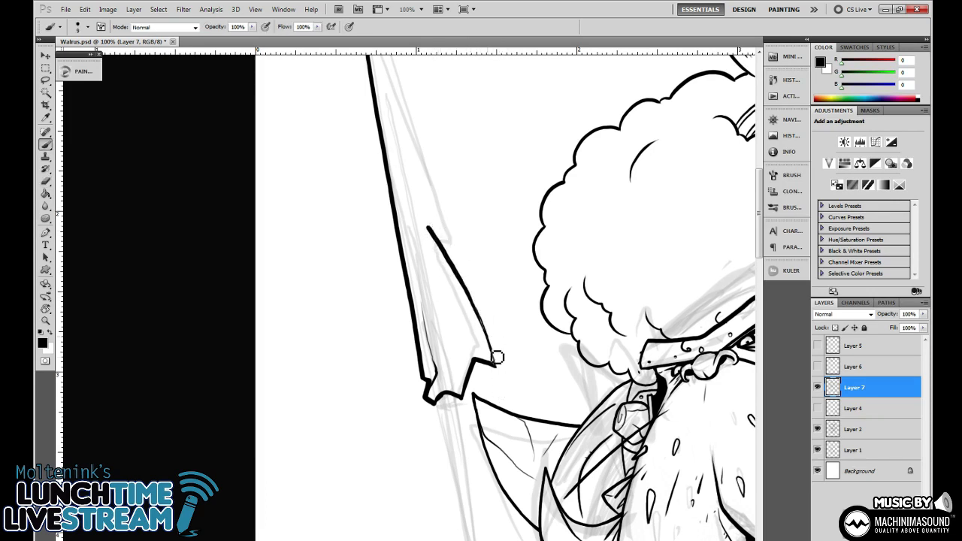
Ink the spearhead's upper edge from the tip down to a second pointed barb and join it to the lower barb's edge.
drag(490, 336, 509, 409)
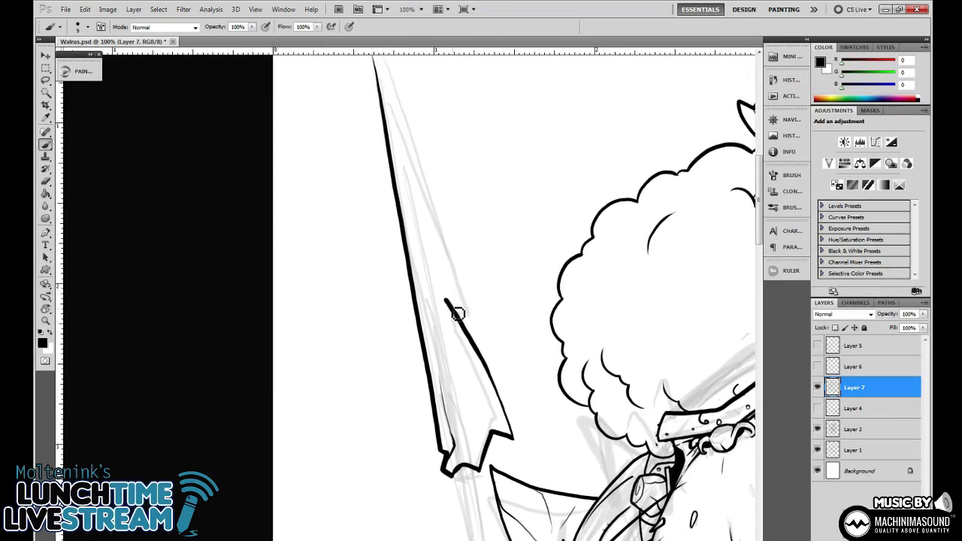
mouse_move(449, 299)
mouse_down()
mouse_move(476, 303)
mouse_move(447, 254)
mouse_move(381, 60)
mouse_up()
key(ctrl+z)
mouse_move(414, 172)
mouse_down()
mouse_move(443, 279)
mouse_move(418, 203)
mouse_move(524, 438)
mouse_up()
key(ctrl+z)
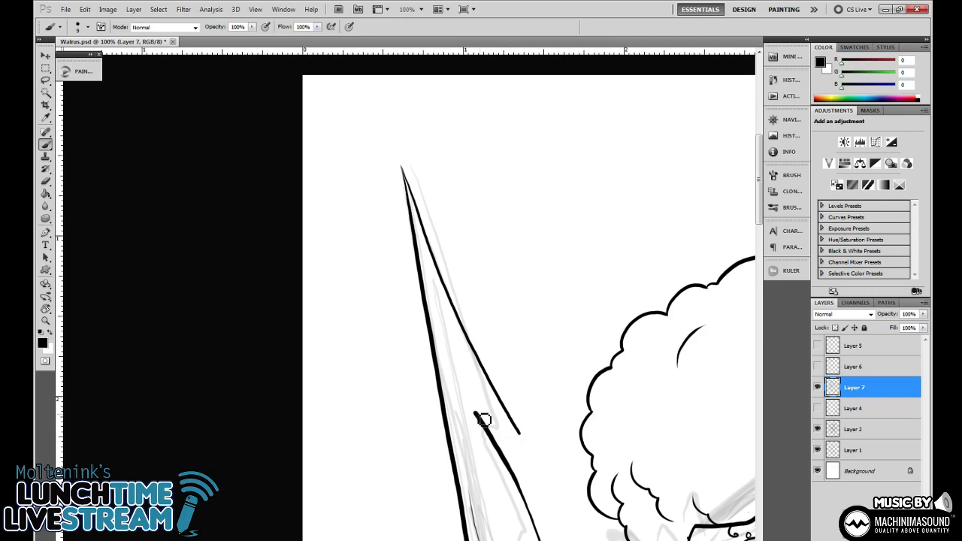
mouse_move(474, 410)
mouse_down()
mouse_move(515, 429)
mouse_move(492, 341)
mouse_up()
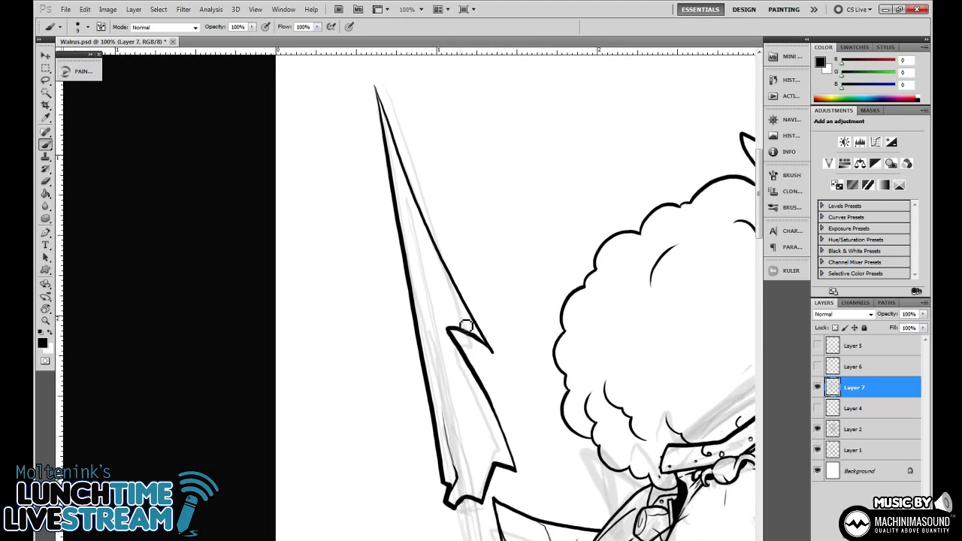
Ink thin bevel lines inside the spearhead that follow its upper edge, the barb notch and the lower barb.
mouse_move(443, 321)
mouse_down()
mouse_move(468, 324)
mouse_move(406, 207)
mouse_up()
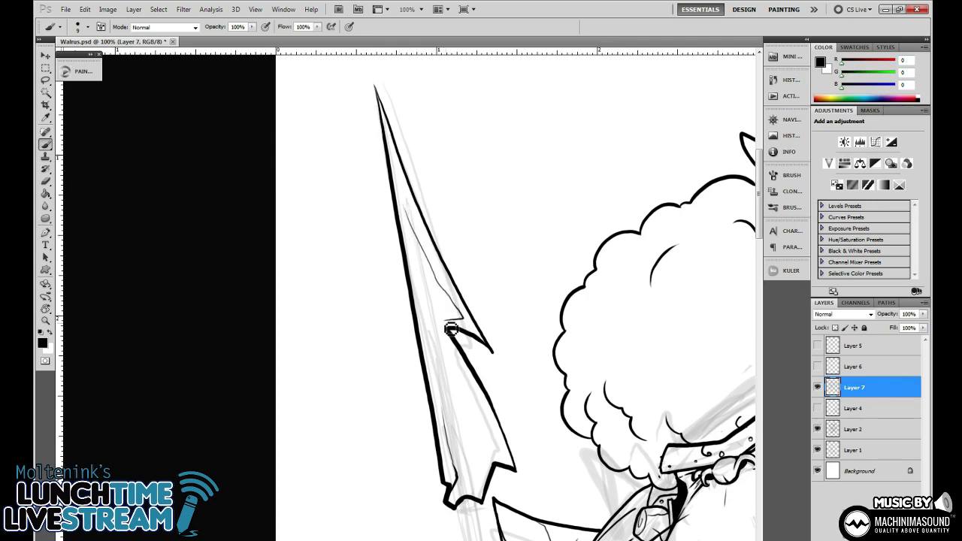
mouse_move(462, 319)
mouse_down()
mouse_move(453, 360)
mouse_move(437, 271)
mouse_up()
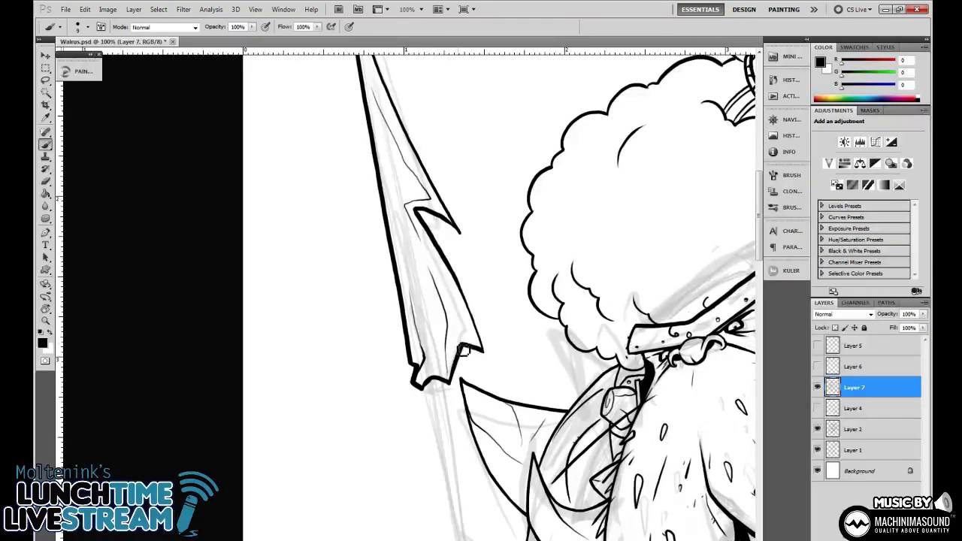
key(ctrl+minus)
key(ctrl+minus)
key(ctrl+minus)
key(ctrl+minus)
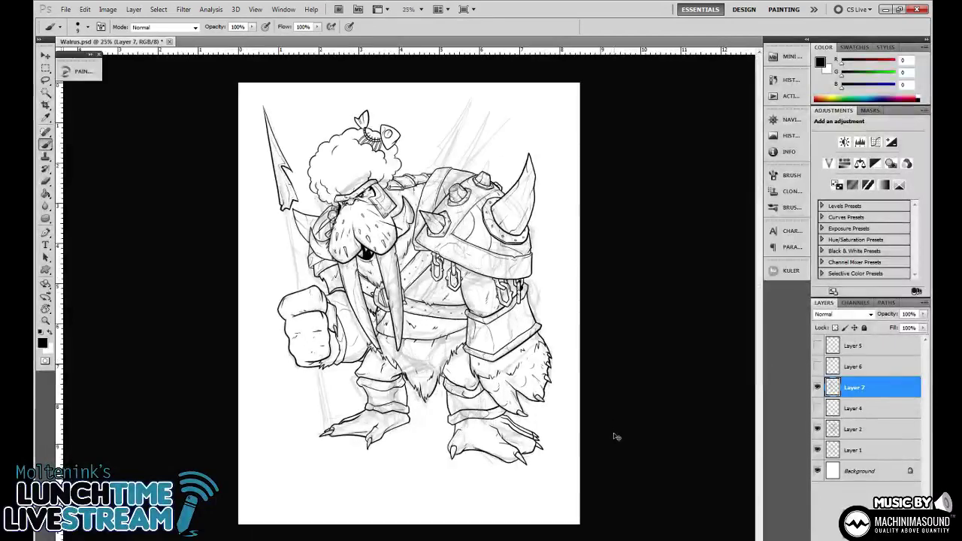
Ink a short socket beneath the spearhead's base and close it off with a rounded collar ring.
key(ctrl+plus)
key(ctrl+plus)
drag(295, 218, 515, 287)
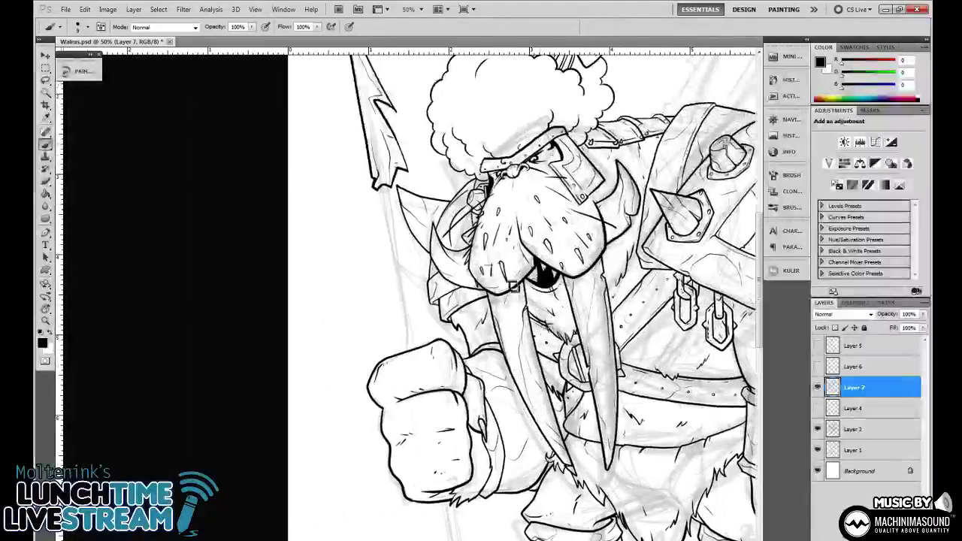
key(ctrl+plus)
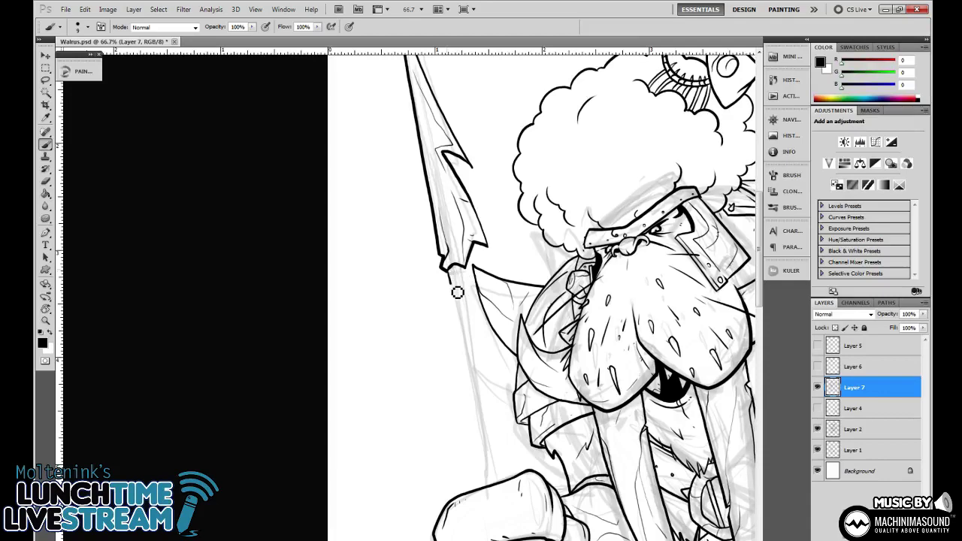
key(ctrl+plus)
key(ctrl+plus)
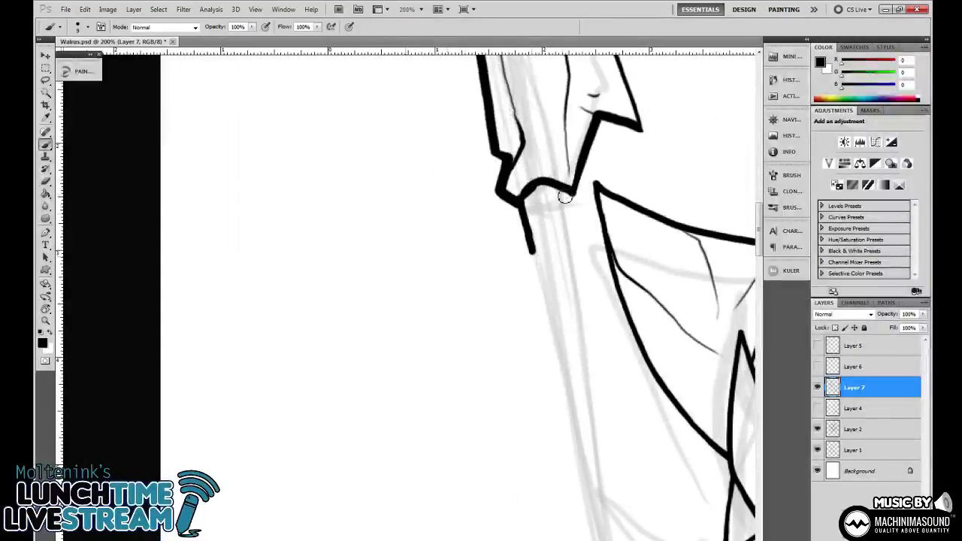
drag(565, 197, 580, 239)
mouse_move(529, 259)
mouse_down()
mouse_move(561, 245)
mouse_move(588, 244)
mouse_move(594, 256)
mouse_move(534, 257)
mouse_up()
mouse_move(608, 286)
mouse_down()
mouse_move(503, 164)
mouse_move(521, 276)
mouse_up()
key(e)
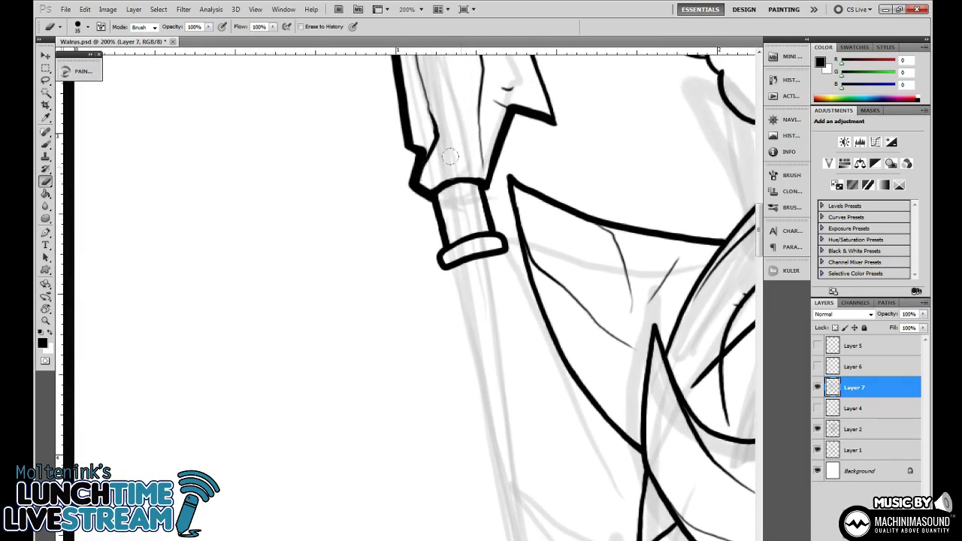
Add thin detail lines inside both edges of the spearhead's socket.
key(b)
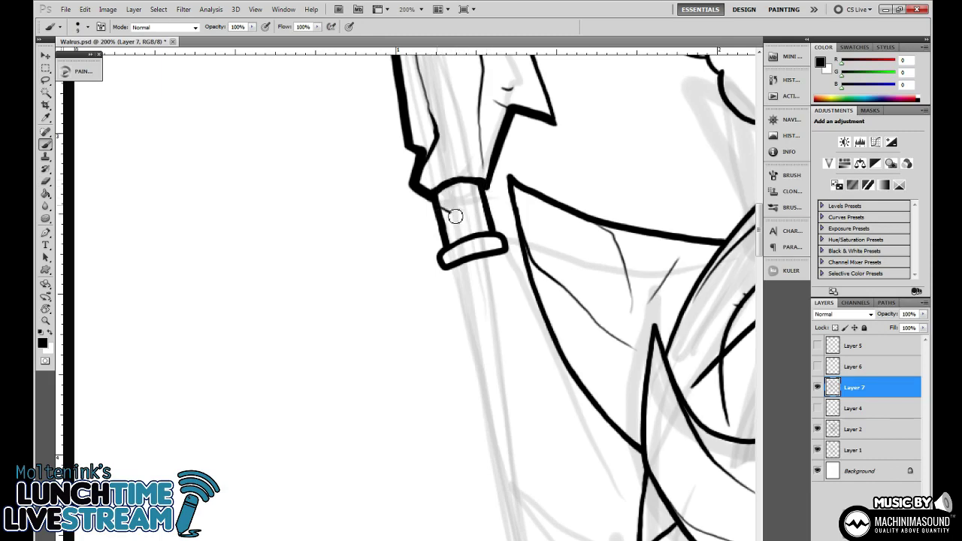
drag(450, 199, 454, 225)
drag(479, 194, 484, 226)
Ink the two long parallel edges of the spear shaft from the collar ring down to the fist.
drag(577, 378, 510, 250)
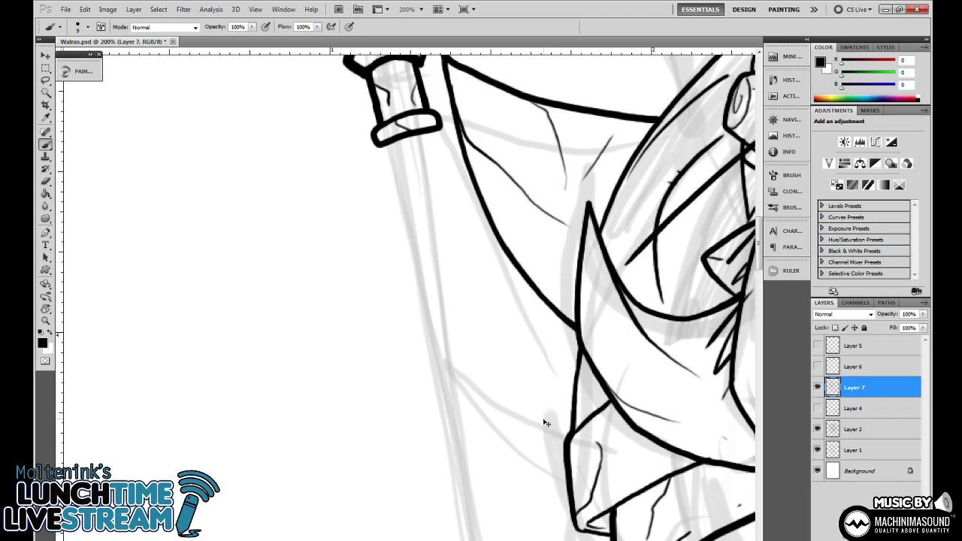
key(ctrl+minus)
mouse_move(547, 422)
mouse_down()
mouse_move(568, 368)
mouse_move(542, 396)
mouse_up()
drag(591, 322, 571, 282)
drag(376, 178, 427, 416)
key(ctrl+z)
drag(373, 167, 428, 438)
drag(395, 169, 456, 436)
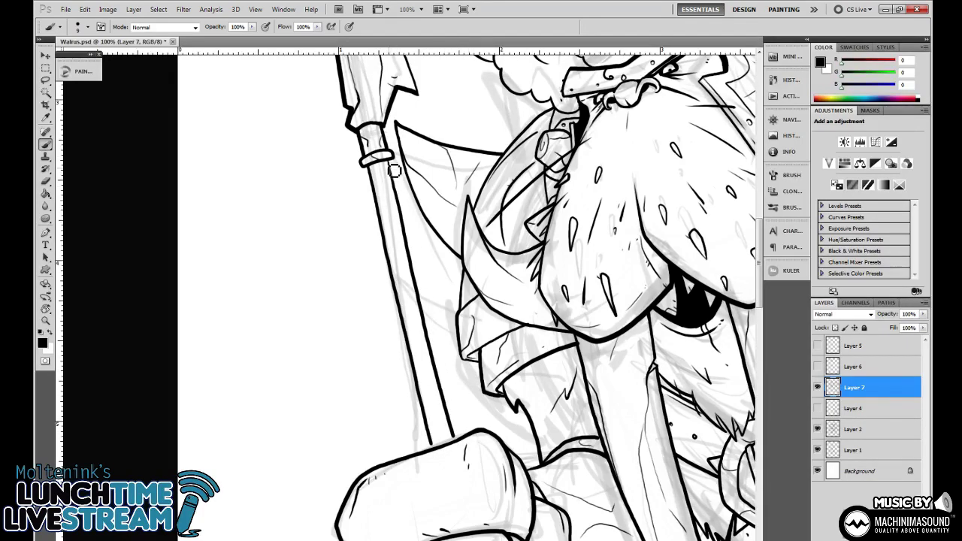
Extend the spear shaft's edges to meet the upper outline of the fist.
key(ctrl+minus)
key(ctrl+minus)
key(ctrl+minus)
key(ctrl+minus)
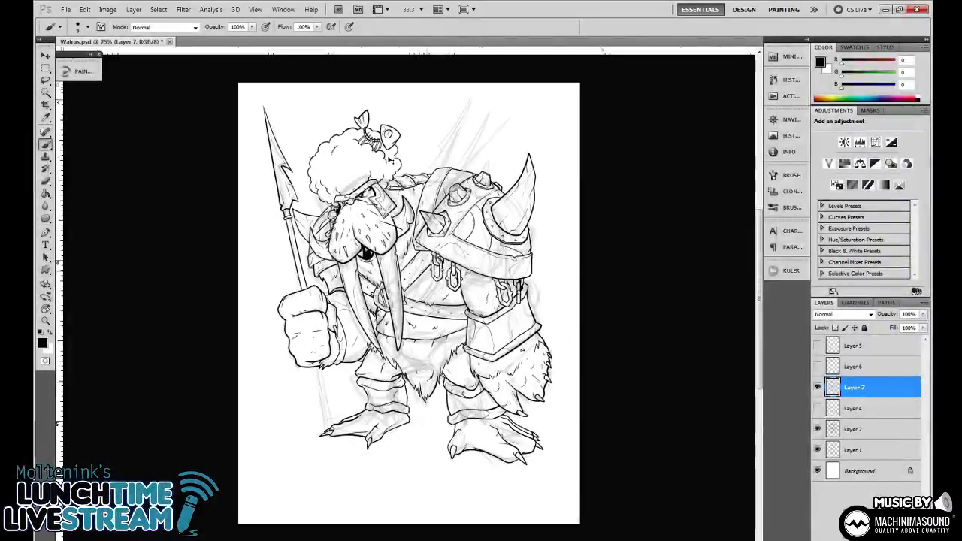
key(ctrl+plus)
key(ctrl+plus)
key(ctrl+plus)
key(ctrl+plus)
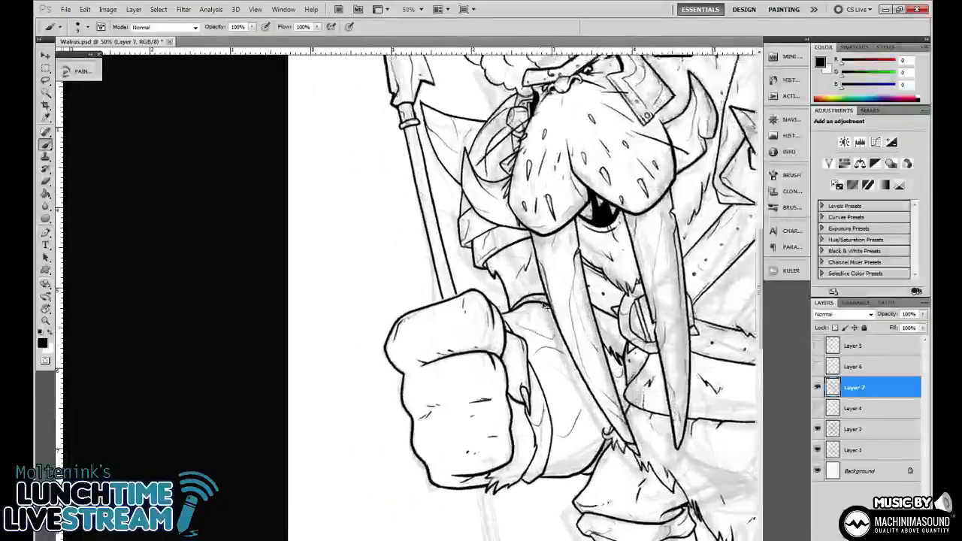
drag(461, 283, 468, 299)
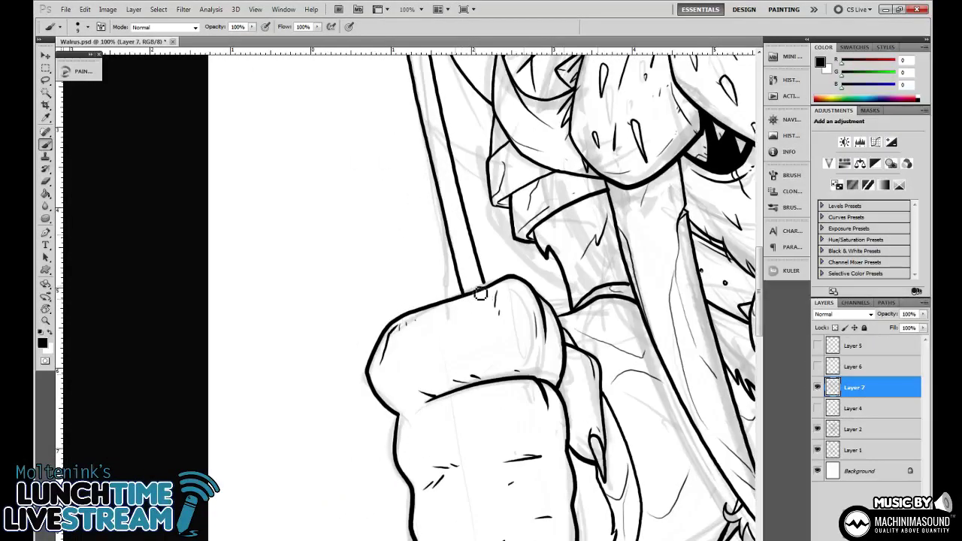
Ink both edges of the lower spear shaft from beneath the fist down to the clawed foot.
drag(567, 406, 472, 47)
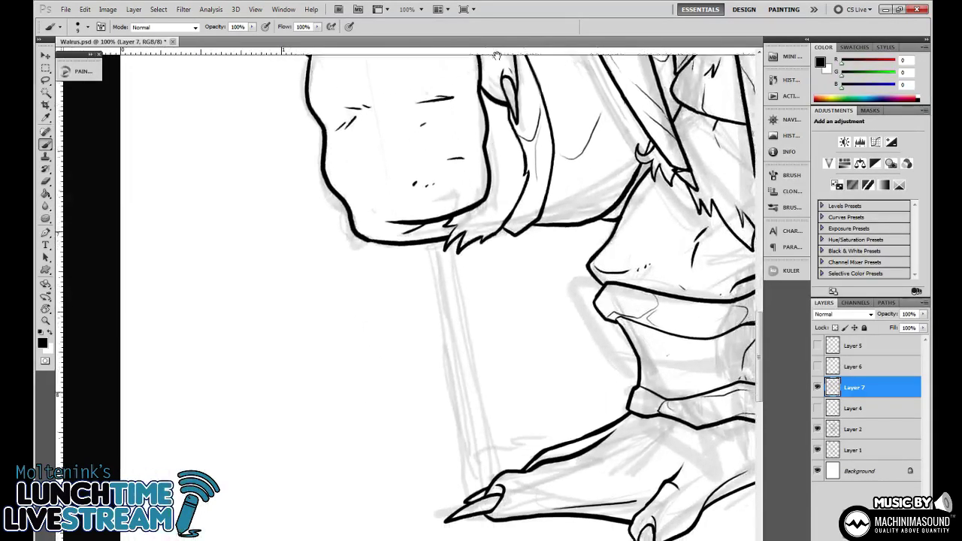
key(ctrl+minus)
drag(586, 349, 590, 390)
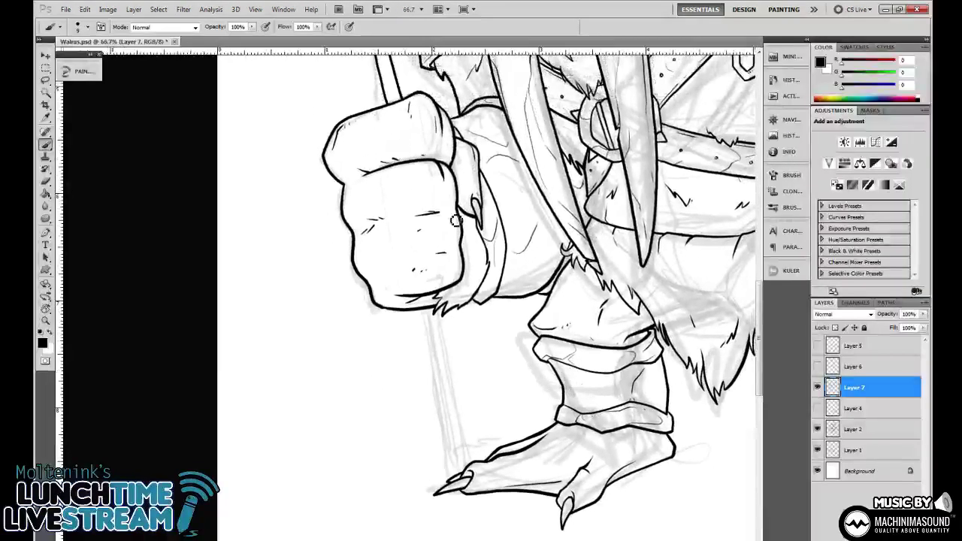
drag(430, 301, 466, 460)
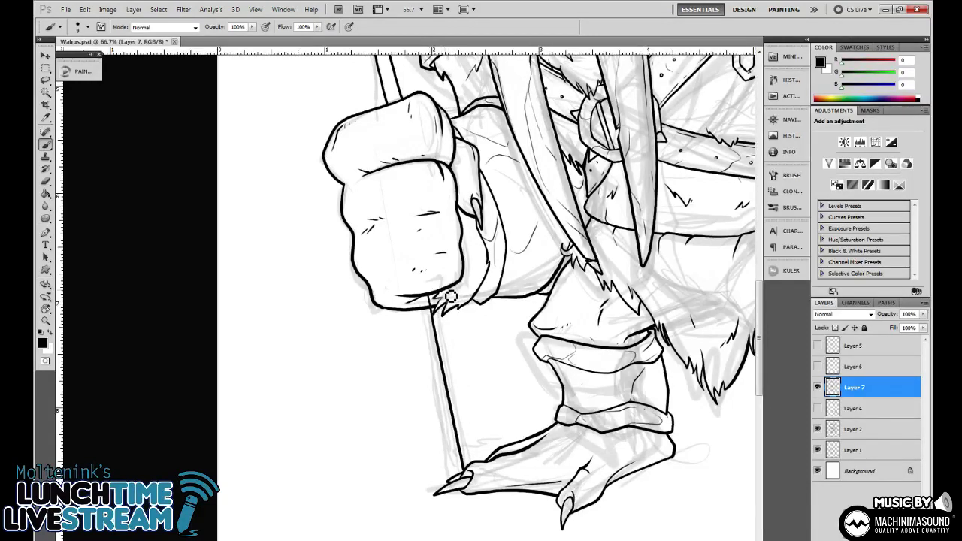
drag(454, 313, 475, 399)
key(ctrl+z)
drag(449, 299, 482, 450)
Erase the wrist fur tufts that cross the spear shaft just below the fist and tidy the shaft line.
key(ctrl+plus)
key(ctrl+plus)
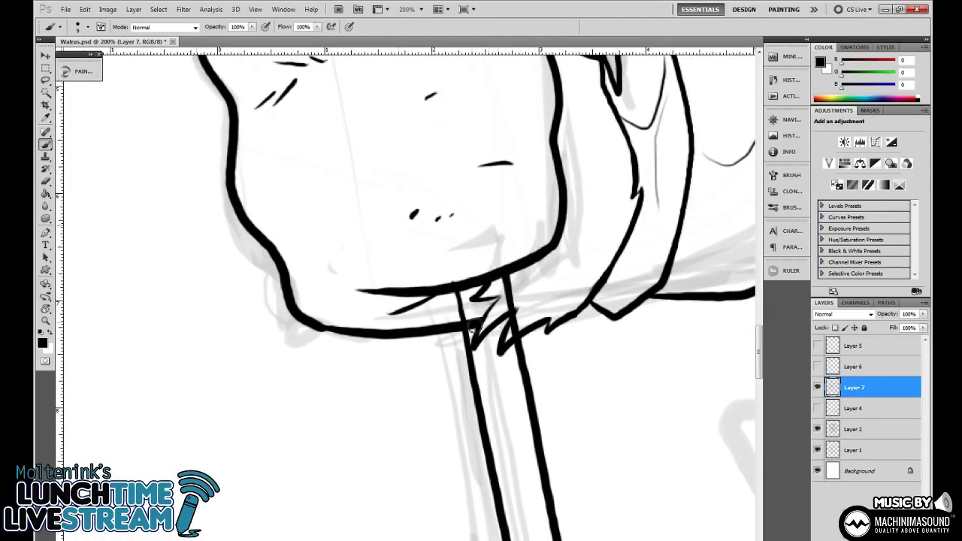
key(e)
mouse_move(470, 314)
mouse_down()
mouse_move(478, 344)
mouse_move(496, 336)
mouse_move(492, 319)
mouse_move(506, 341)
mouse_up()
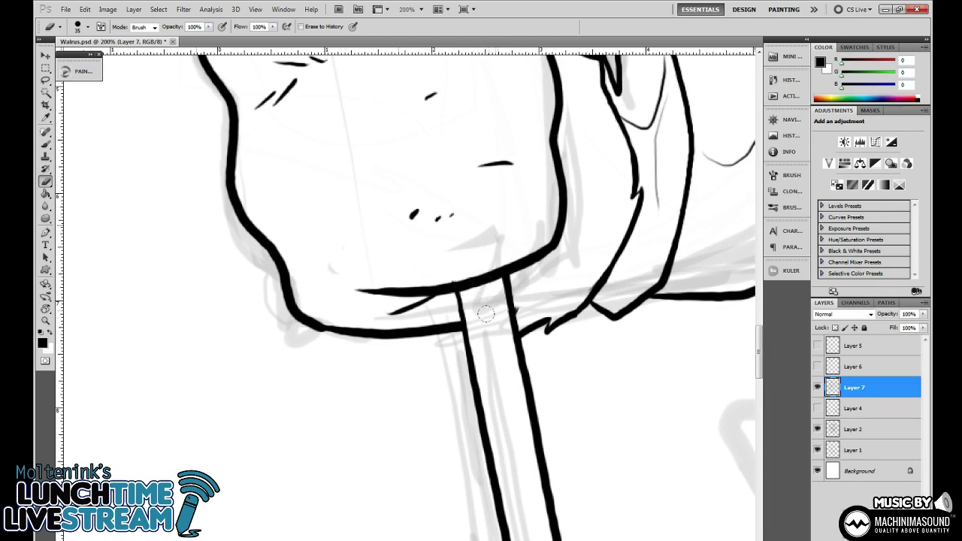
key(b)
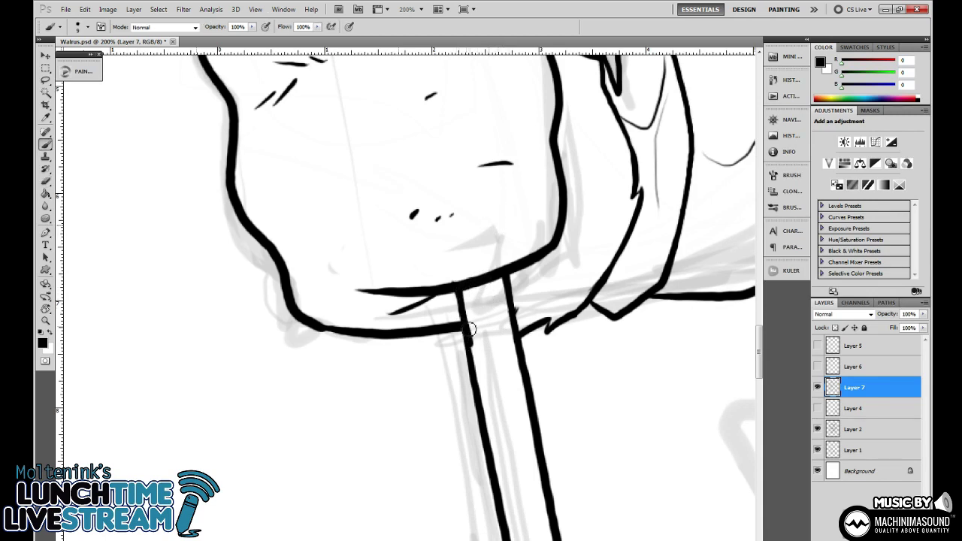
key(ctrl+z)
mouse_move(473, 355)
mouse_down()
mouse_move(463, 292)
mouse_move(524, 349)
mouse_move(539, 389)
mouse_move(515, 421)
mouse_up()
Ink a hexagonal chain link with its connecting bar hanging below the shoulder plate beside the spear.
key(ctrl+minus)
key(ctrl+minus)
key(ctrl+minus)
key(ctrl+minus)
key(ctrl+minus)
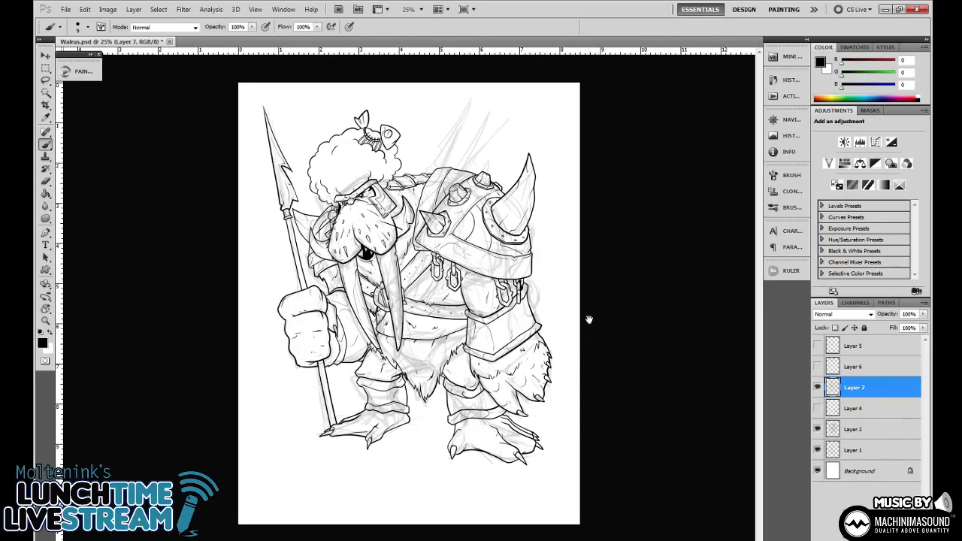
key(ctrl+plus)
key(ctrl+plus)
key(ctrl+plus)
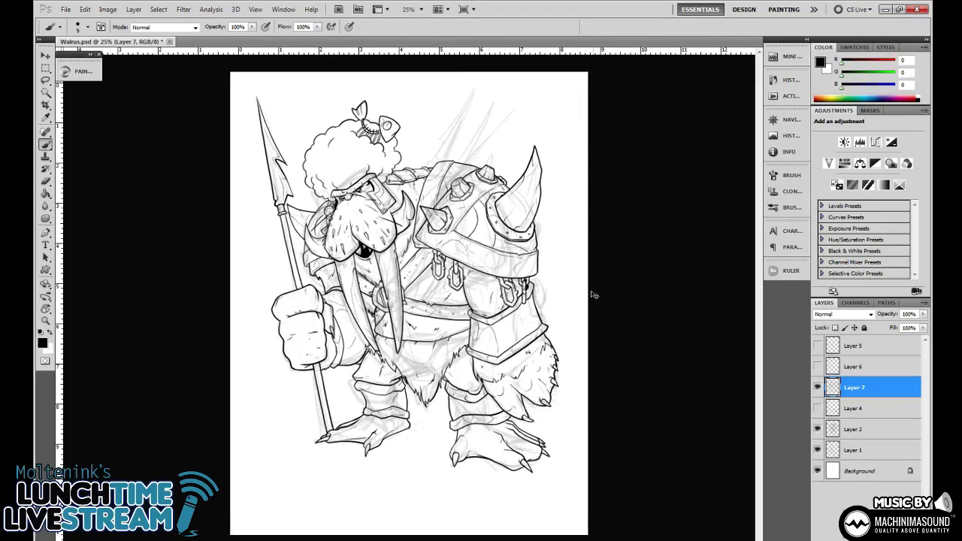
key(ctrl+plus)
key(ctrl+plus)
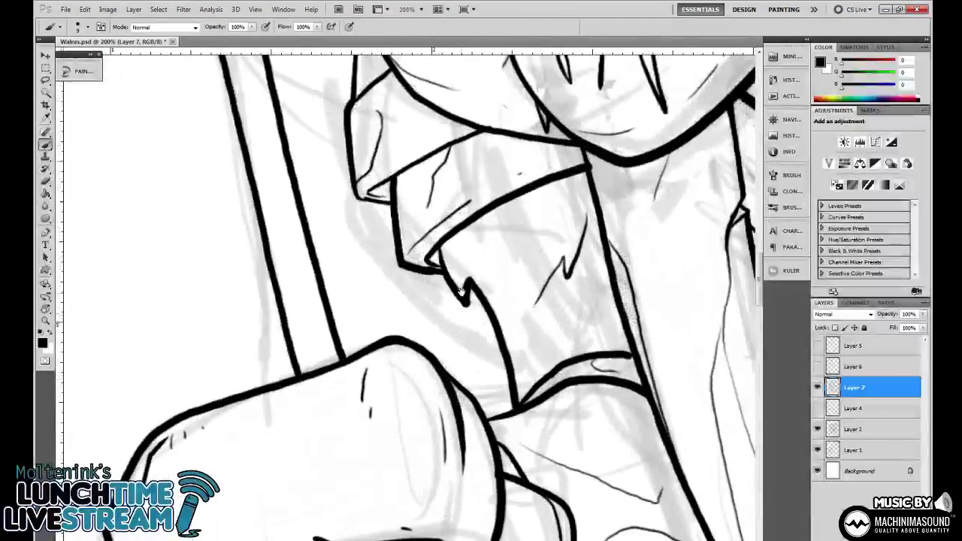
mouse_move(503, 220)
mouse_down()
mouse_move(487, 267)
mouse_move(499, 299)
mouse_move(497, 277)
mouse_move(476, 298)
mouse_move(484, 345)
mouse_move(508, 357)
mouse_move(524, 328)
mouse_move(516, 286)
mouse_move(503, 280)
mouse_move(488, 299)
mouse_move(497, 340)
mouse_move(500, 295)
mouse_up()
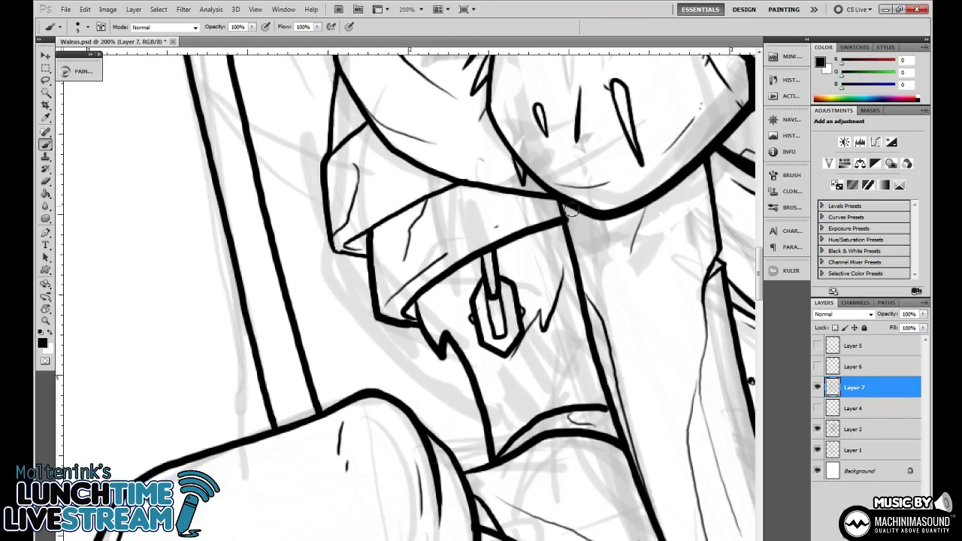
Ink a second, smaller hexagonal chain link hanging between the first link and the tusk.
mouse_move(539, 237)
mouse_down()
mouse_move(547, 273)
mouse_move(555, 272)
mouse_move(551, 240)
mouse_move(542, 327)
mouse_move(562, 338)
mouse_move(576, 307)
mouse_up()
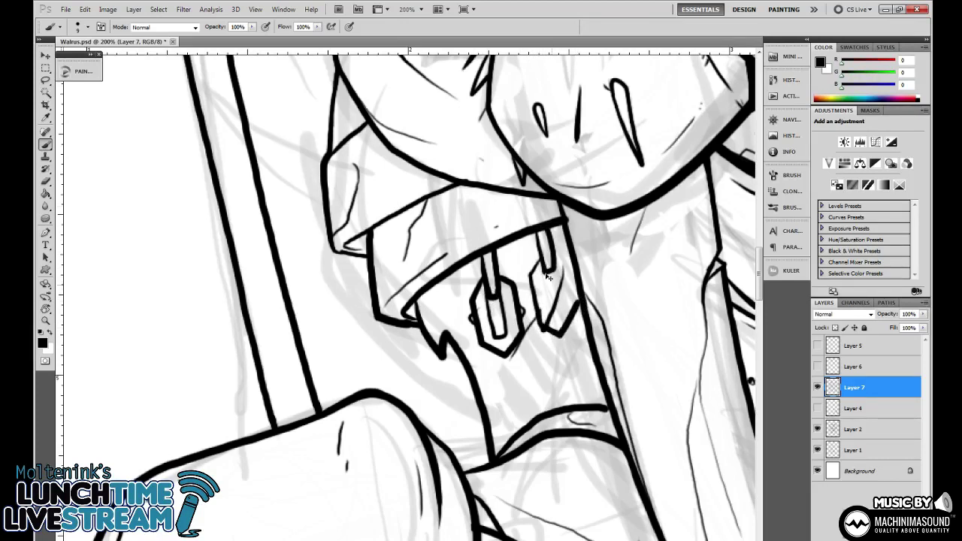
key(ctrl+z)
mouse_move(547, 252)
mouse_down()
mouse_move(531, 283)
mouse_move(542, 318)
mouse_move(571, 336)
mouse_move(583, 311)
mouse_move(578, 278)
mouse_move(556, 257)
mouse_move(577, 272)
mouse_move(537, 303)
mouse_move(557, 269)
mouse_move(539, 307)
mouse_move(537, 277)
mouse_move(548, 271)
mouse_move(552, 309)
mouse_move(566, 317)
mouse_move(572, 302)
mouse_move(553, 275)
mouse_up()
key(e)
key(b)
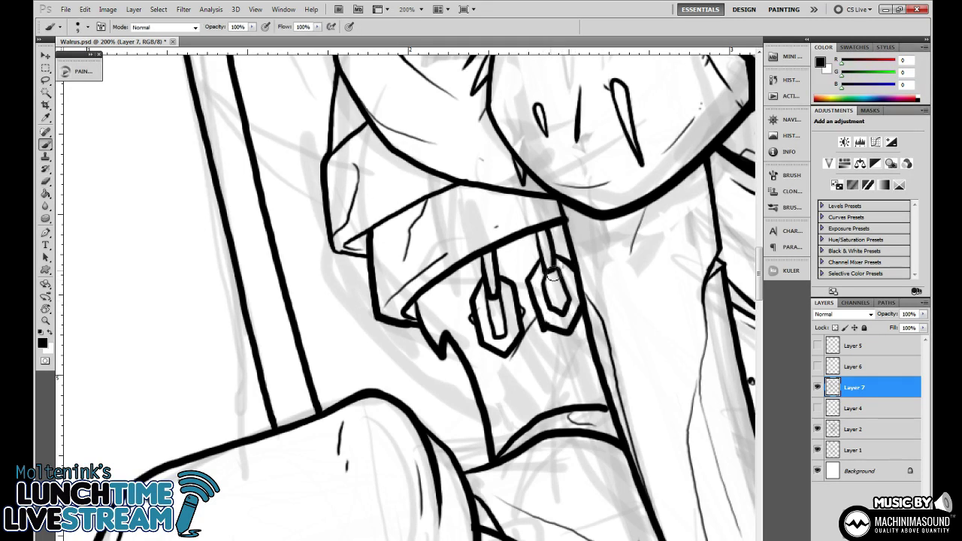
Hide the Layer 2 sketch and check the whole figure's line art without it.
key(ctrl+minus)
key(ctrl+minus)
key(ctrl+minus)
key(ctrl+minus)
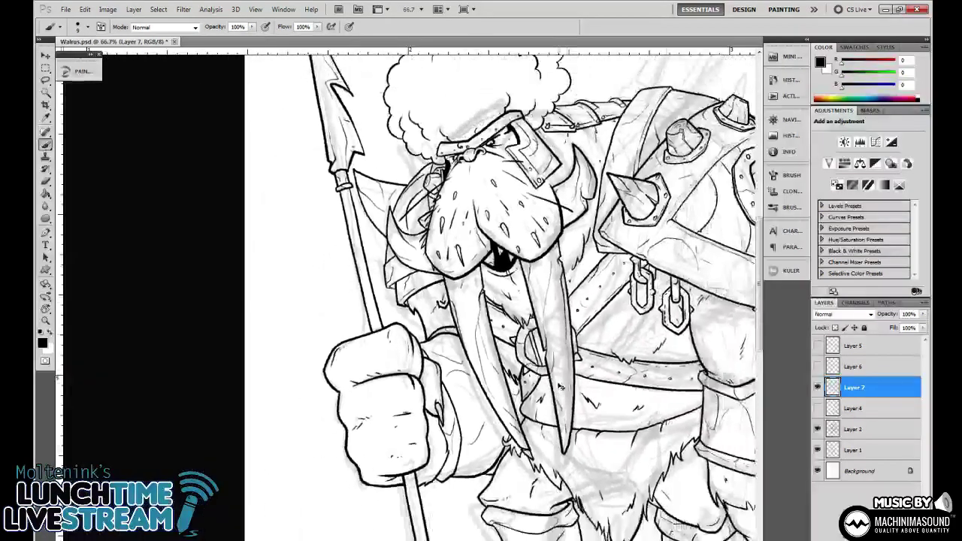
scroll(560, 386, down, 1)
scroll(554, 403, down, 1)
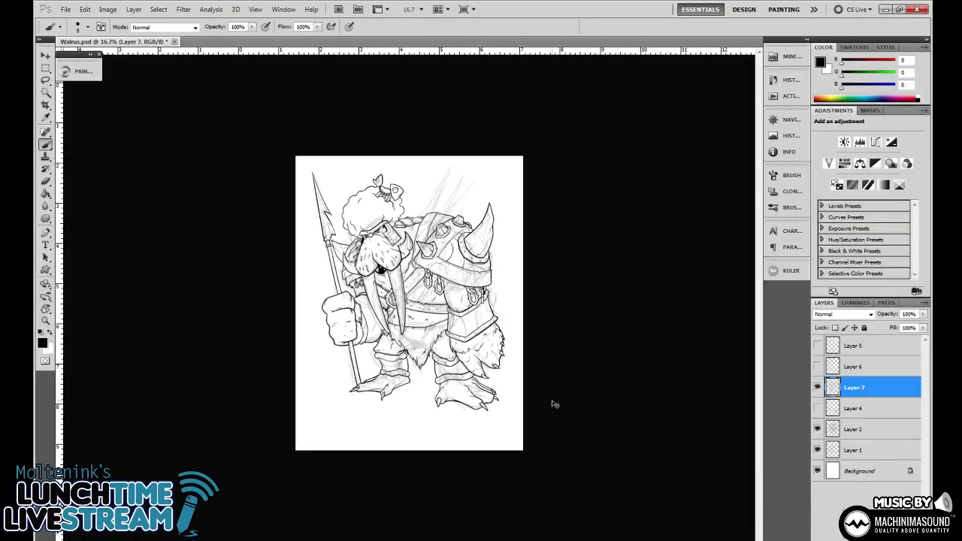
scroll(554, 402, up, 2)
scroll(560, 383, up, 1)
scroll(569, 356, up, 2)
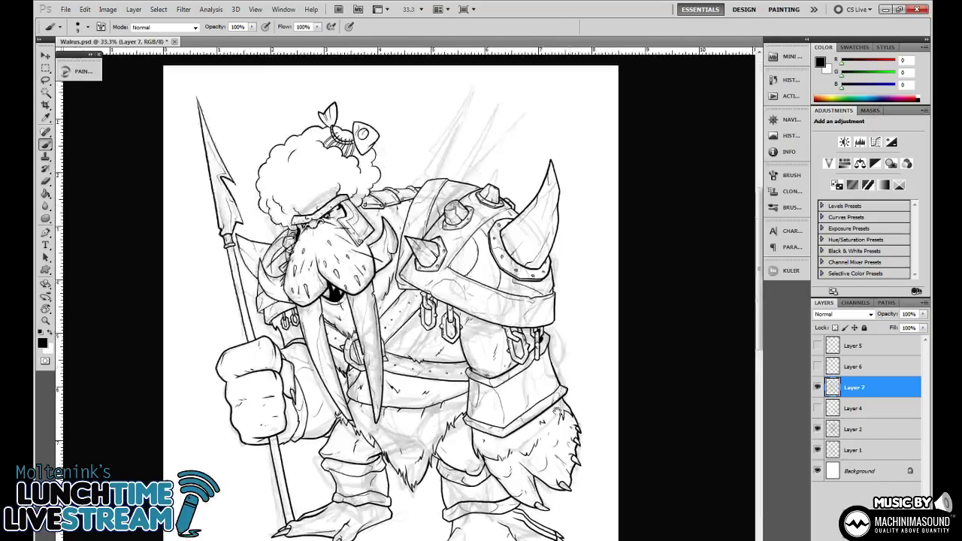
scroll(550, 333, down, 3)
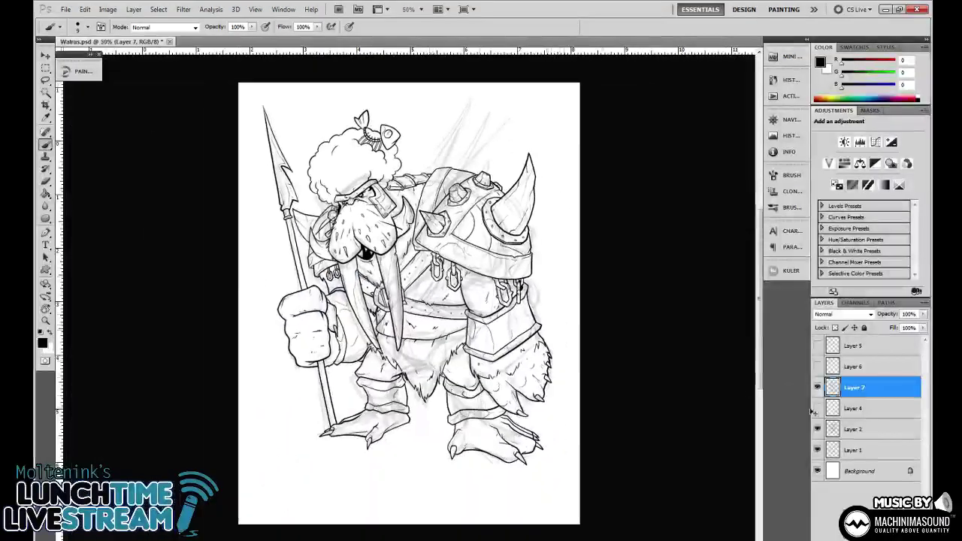
click(817, 429)
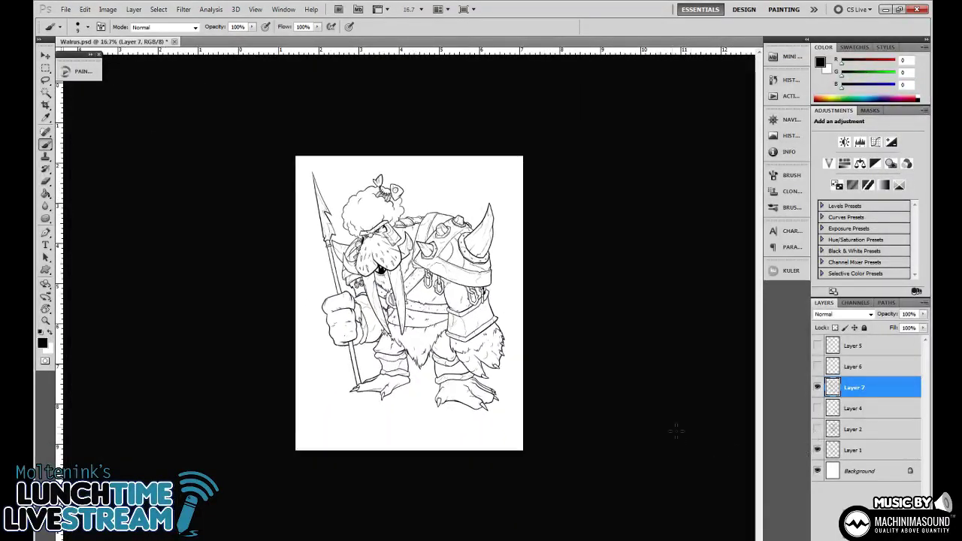
scroll(617, 392, up, 1)
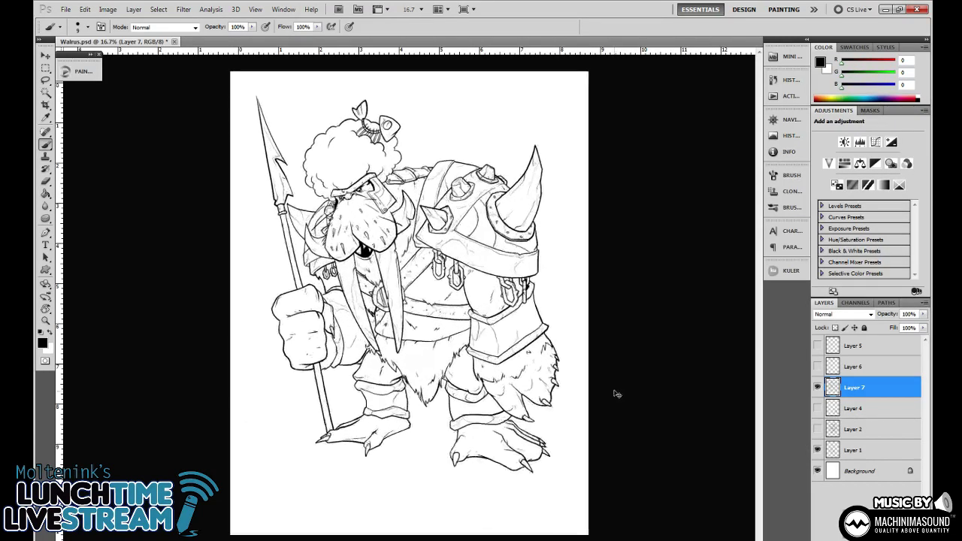
scroll(636, 380, up, 1)
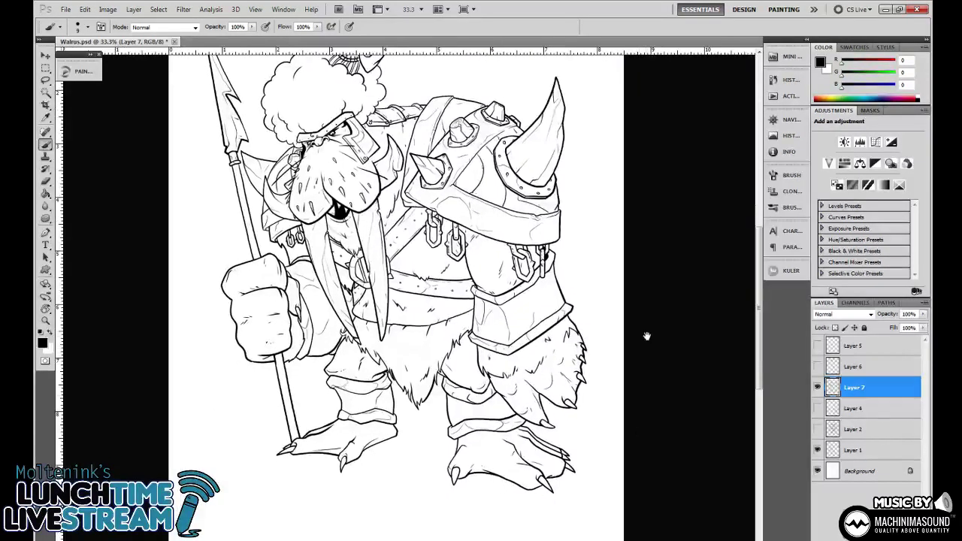
drag(640, 321, 640, 372)
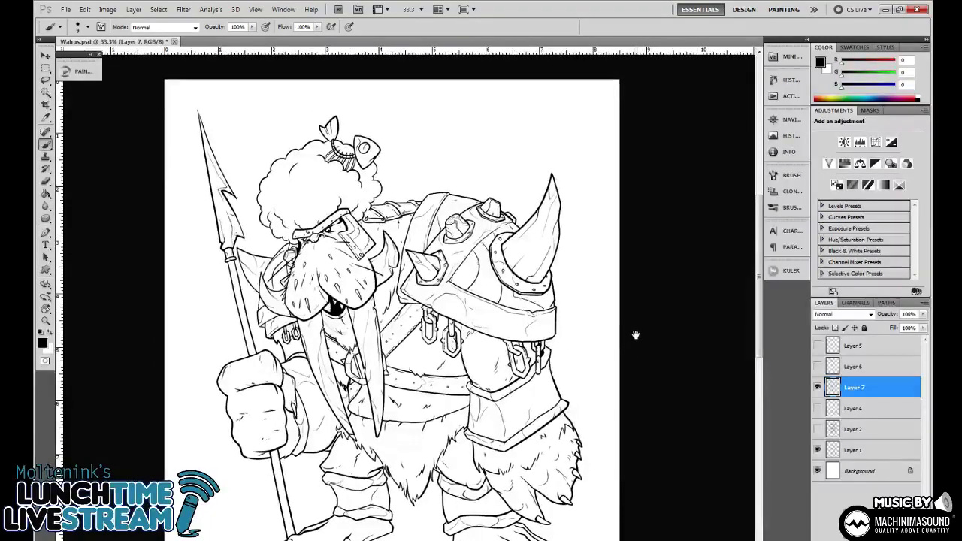
Ink a curved double-edged band arching up behind the shoulder armour, between the hair and the upper spike.
key(ctrl+plus)
key(ctrl+plus)
drag(569, 165, 590, 406)
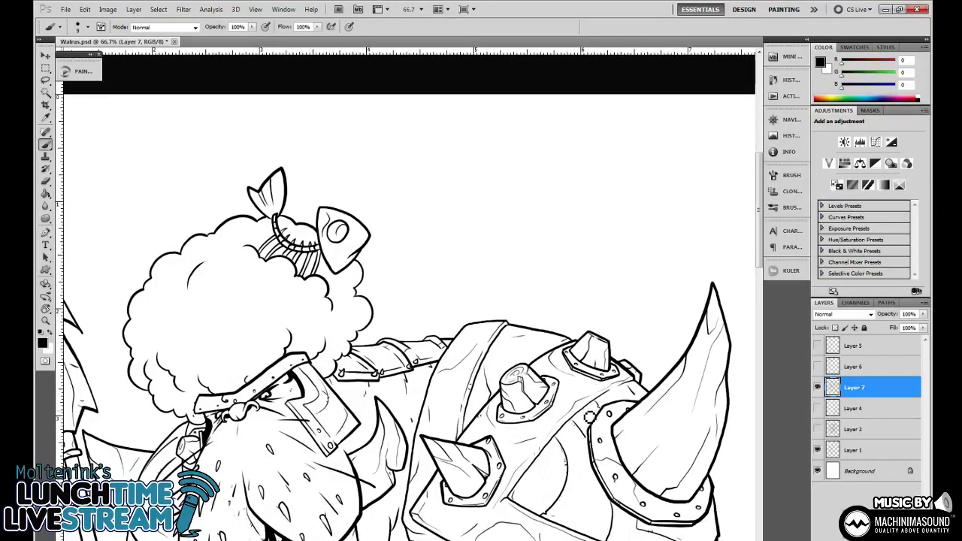
key(ctrl+equal)
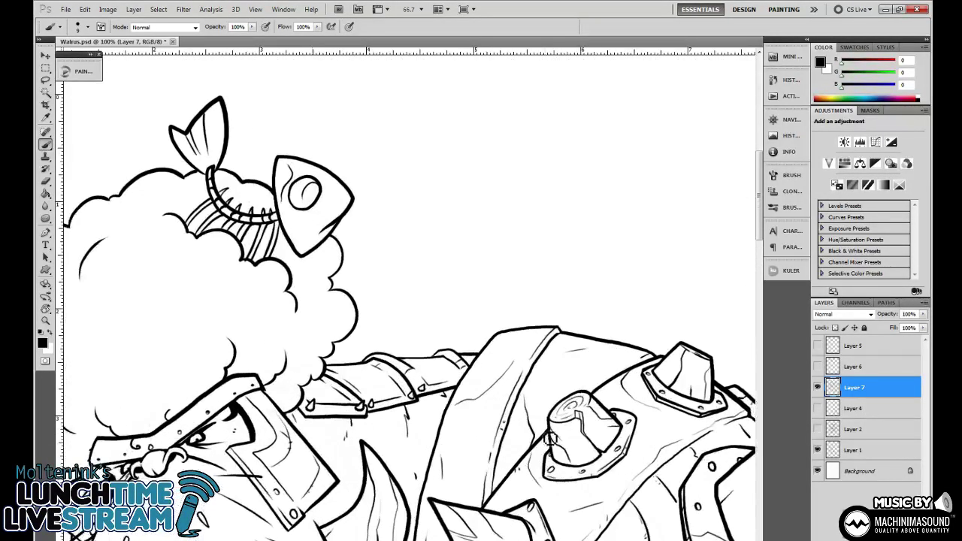
drag(581, 303, 581, 278)
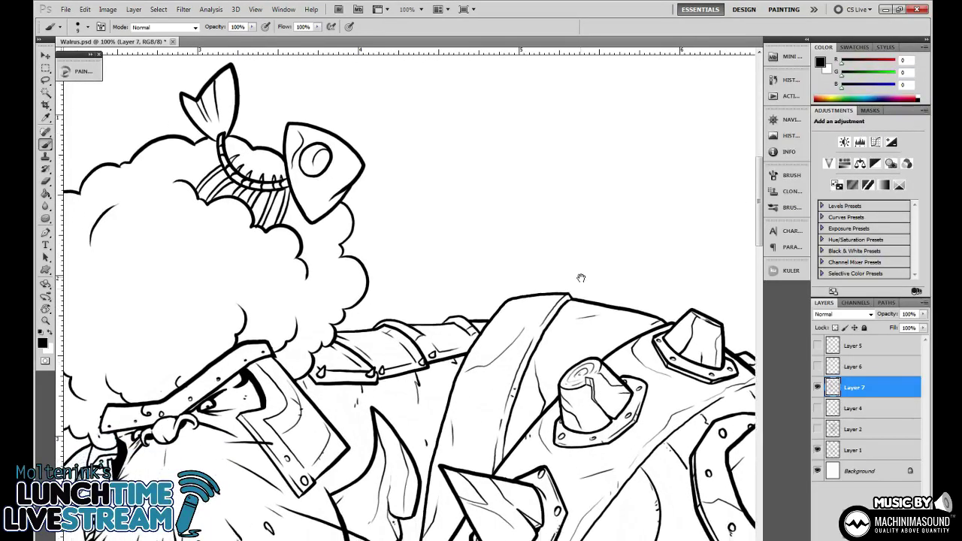
key(ctrl+equal)
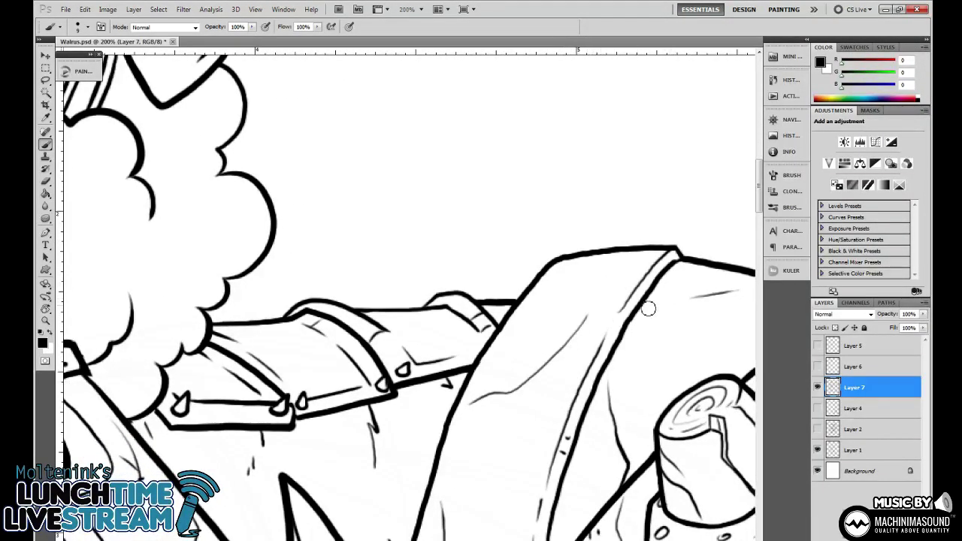
mouse_move(401, 306)
mouse_down()
mouse_move(402, 256)
mouse_move(466, 185)
mouse_move(535, 154)
mouse_move(605, 152)
mouse_move(648, 164)
mouse_move(684, 191)
mouse_up()
drag(654, 222, 502, 242)
mouse_move(524, 203)
mouse_down()
mouse_move(566, 284)
mouse_move(534, 212)
mouse_move(468, 149)
mouse_up()
key(ctrl+z)
mouse_move(231, 332)
mouse_down()
mouse_move(233, 262)
mouse_move(248, 229)
mouse_move(300, 178)
mouse_move(430, 124)
mouse_move(520, 140)
mouse_move(569, 165)
mouse_move(680, 252)
mouse_move(710, 330)
mouse_up()
key(ctrl+z)
key(ctrl+minus)
key(ctrl+minus)
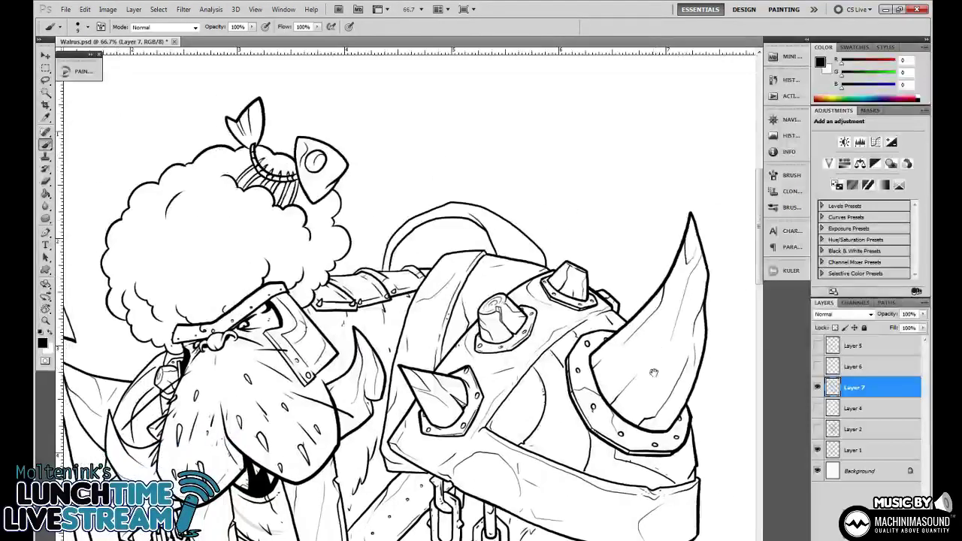
Ink a second outer edge on the curved band behind the shoulder armour, running down to the upper spike.
scroll(661, 350, right, 5)
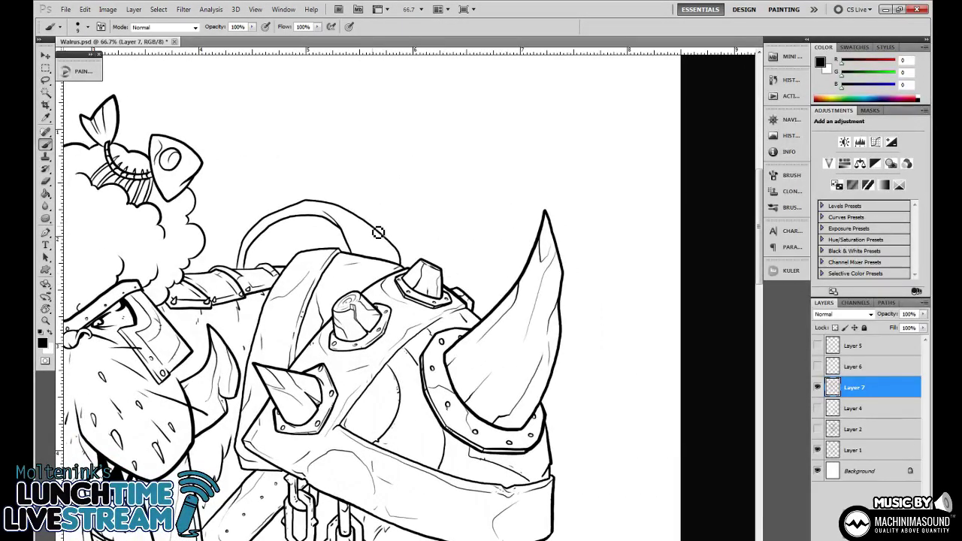
key(ctrl+plus)
key(ctrl+plus)
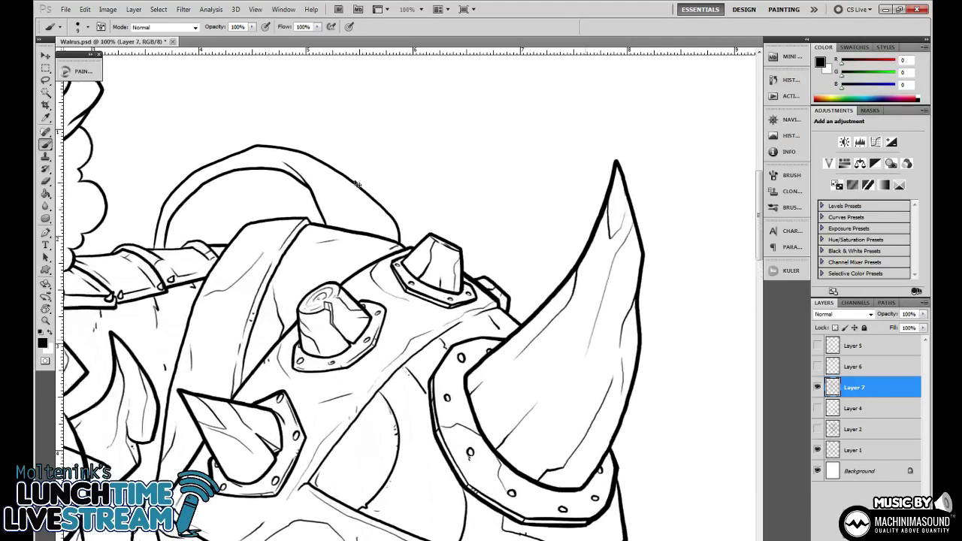
mouse_move(310, 171)
mouse_down()
mouse_move(392, 217)
mouse_move(496, 308)
mouse_up()
Ink thin crease and fold lines along the curved band behind the shoulder armour.
scroll(451, 278, left, 4)
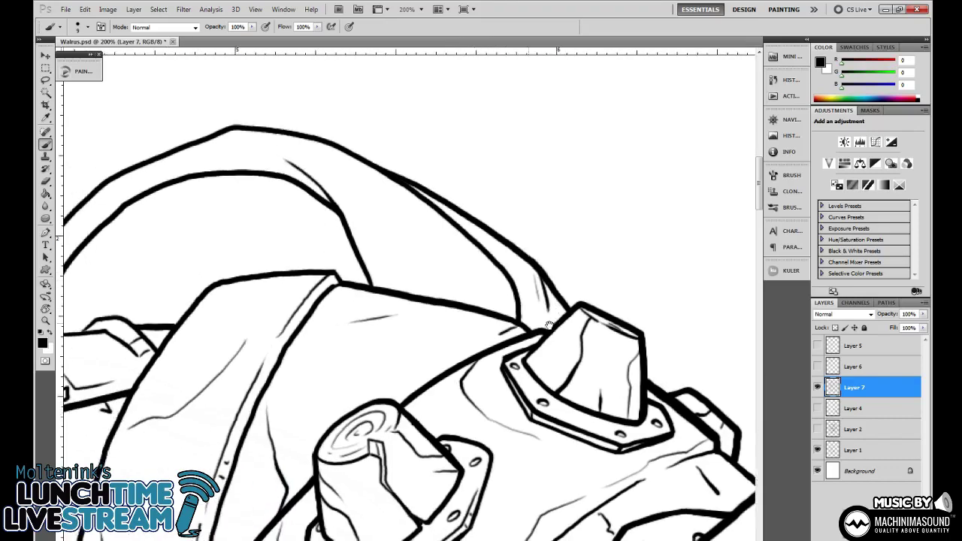
mouse_move(321, 158)
mouse_down()
mouse_move(393, 196)
mouse_move(436, 273)
mouse_move(419, 288)
mouse_up()
drag(388, 239, 410, 224)
drag(444, 277, 655, 340)
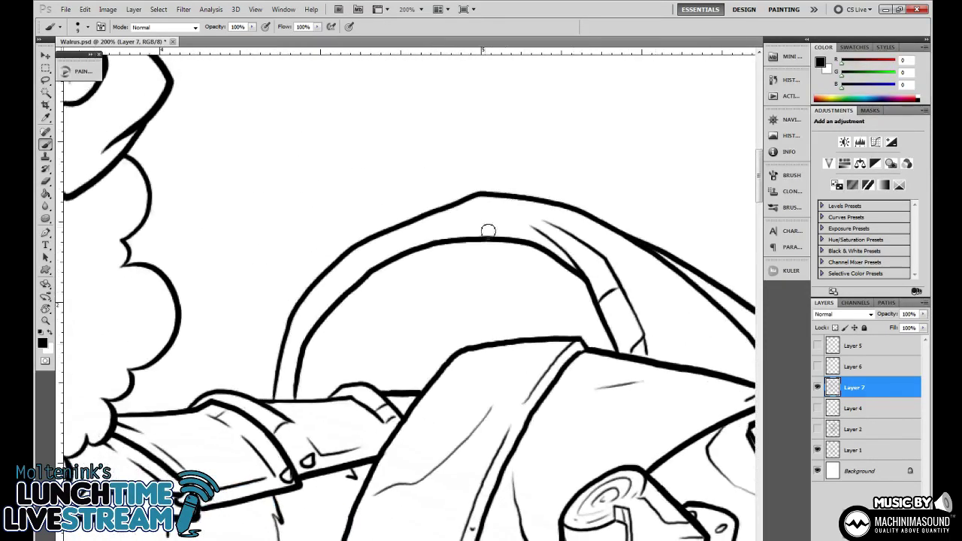
drag(495, 218, 426, 224)
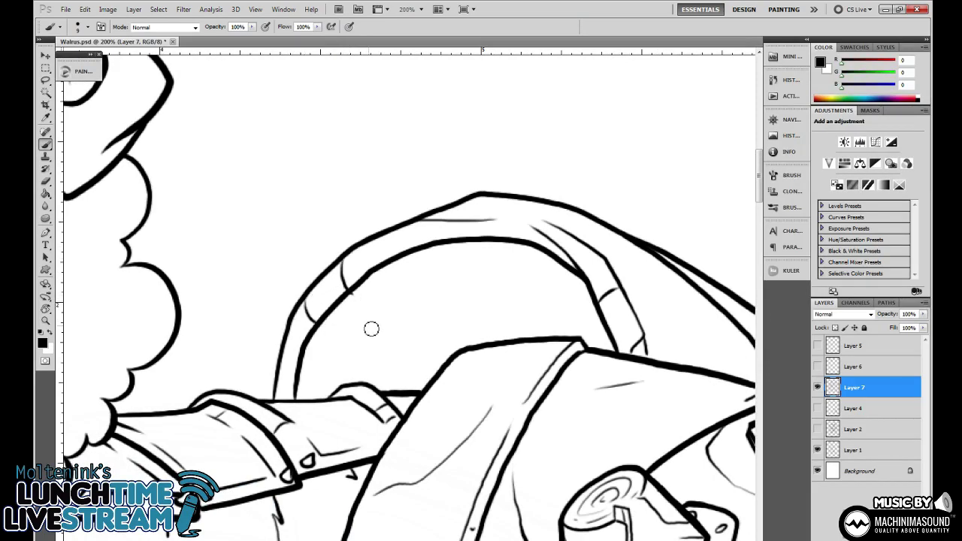
scroll(628, 312, right, 7)
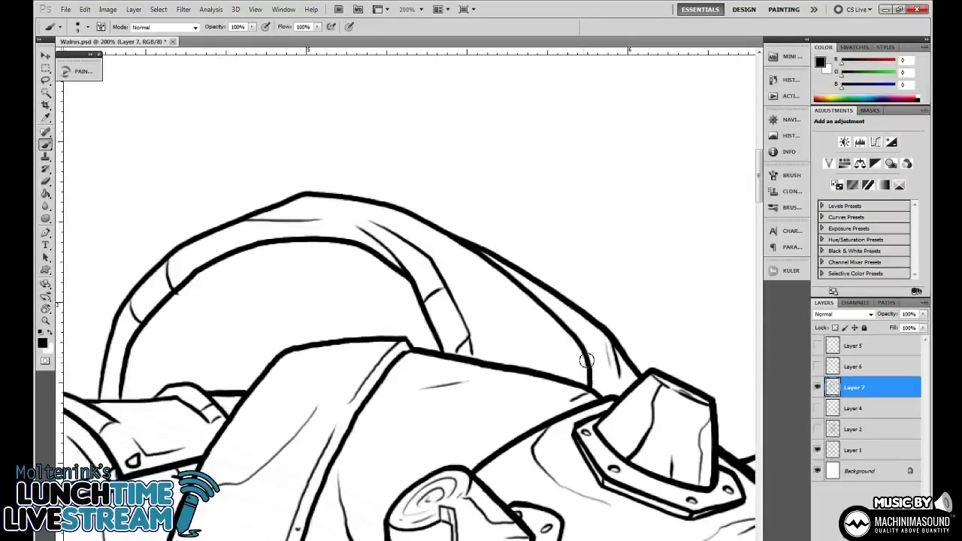
Check the curved band against the whole figure and where it meets the upper spike.
key(ctrl+minus)
key(ctrl+minus)
key(ctrl+minus)
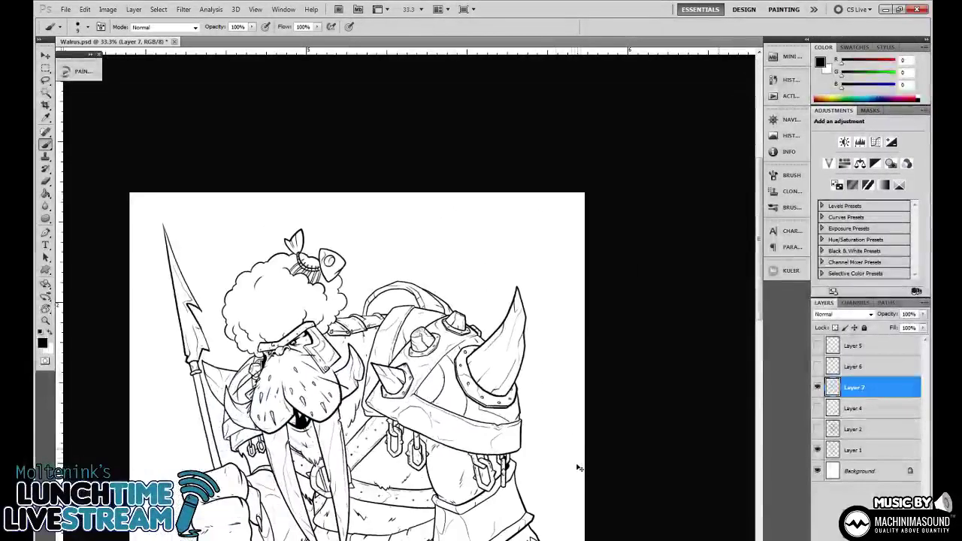
key(ctrl+plus)
key(ctrl+plus)
key(ctrl+plus)
mouse_move(537, 346)
mouse_down()
mouse_move(386, 266)
mouse_move(370, 242)
mouse_move(377, 263)
mouse_move(392, 267)
mouse_up()
key(e)
key(b)
key(ctrl+z)
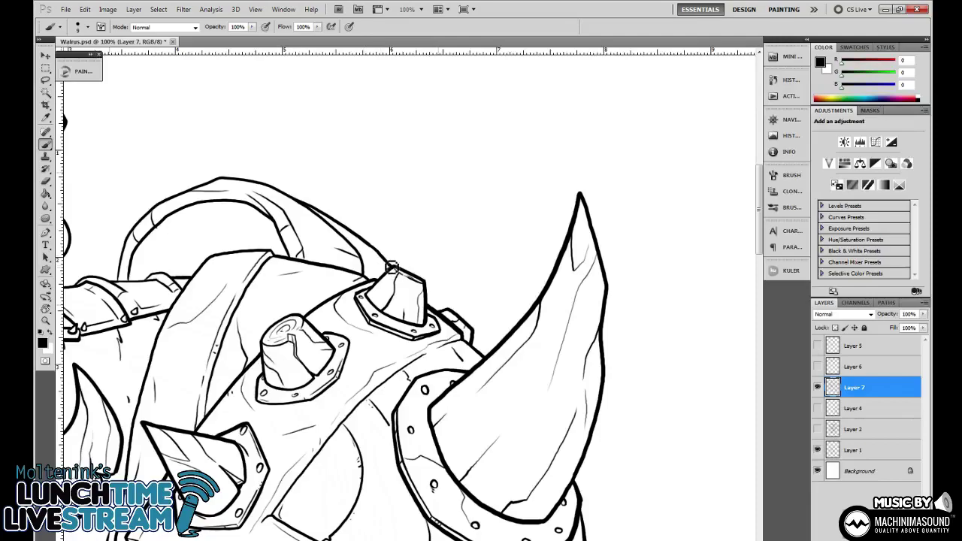
drag(439, 290, 664, 279)
drag(732, 397, 671, 358)
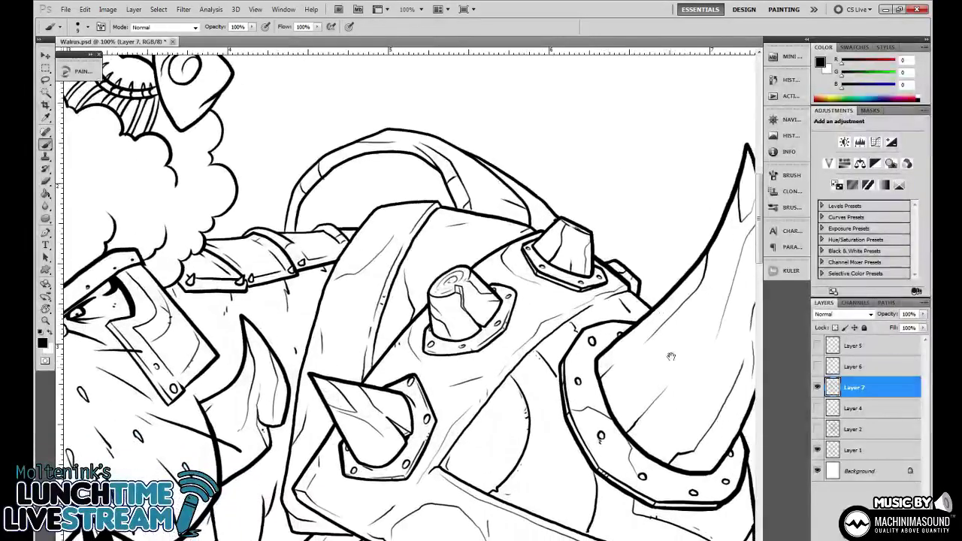
drag(464, 377, 542, 313)
Ink a curved bulging shape behind the shoulder armour's outer edge, from below the large horn down to the arm.
key(ctrl+minus)
key(ctrl+minus)
key(ctrl+minus)
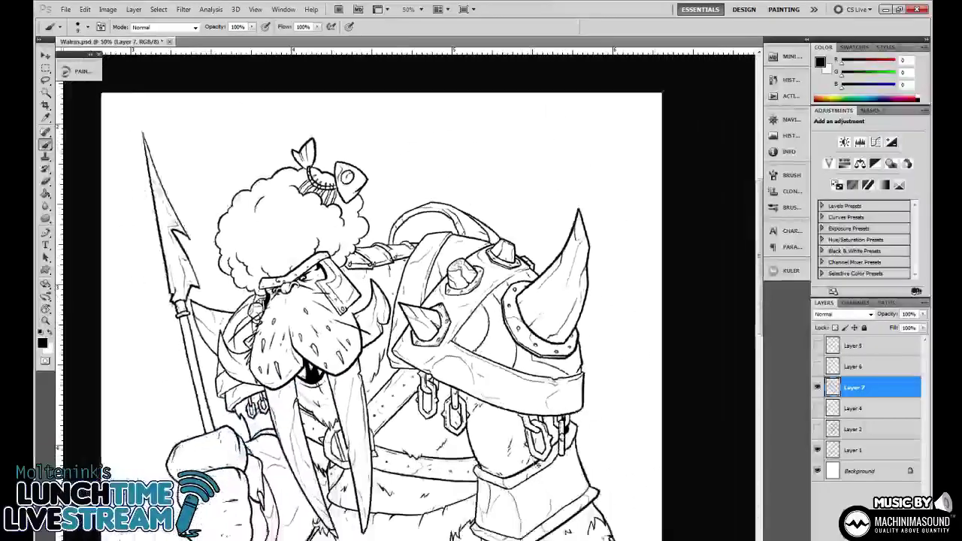
scroll(560, 350, up, 2)
mouse_move(519, 243)
mouse_down()
mouse_move(554, 339)
mouse_move(536, 385)
mouse_move(519, 396)
mouse_up()
key(ctrl+z)
mouse_move(555, 330)
mouse_down()
mouse_move(570, 370)
mouse_move(554, 410)
mouse_move(527, 435)
mouse_up()
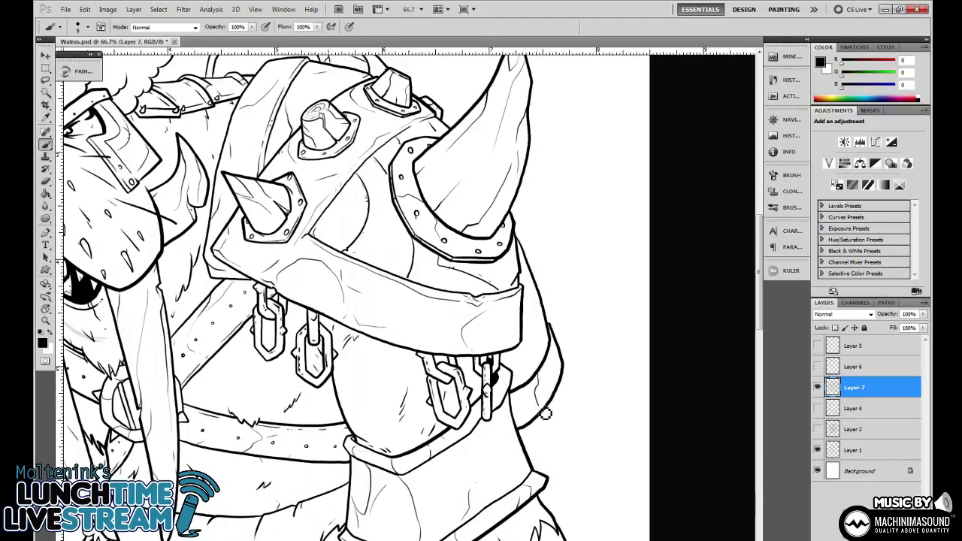
Create a new layer above Layer 7 with the canvas view rotated for drawing long straight strokes.
drag(538, 254, 702, 455)
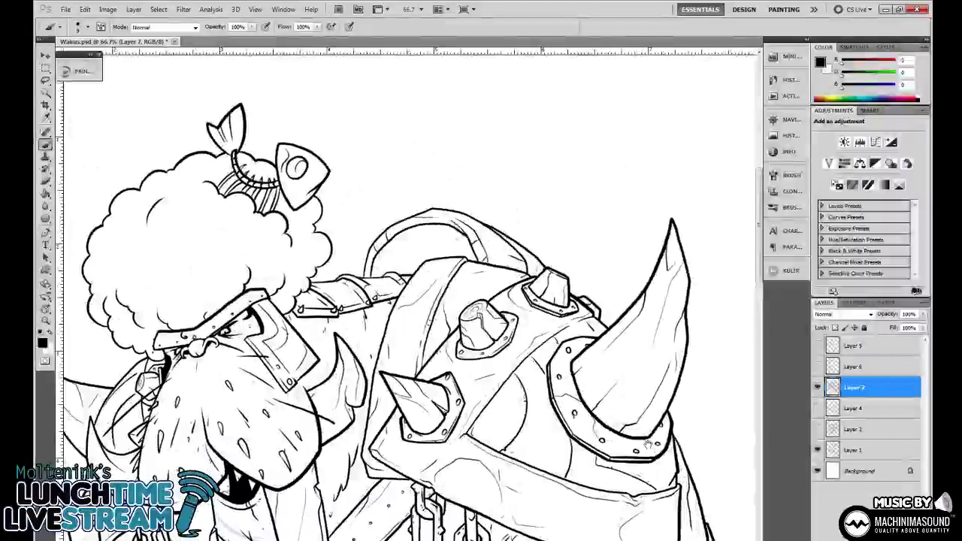
key(r)
mouse_move(586, 409)
mouse_down()
mouse_move(616, 348)
mouse_move(543, 104)
mouse_up()
drag(347, 250, 455, 261)
key(b)
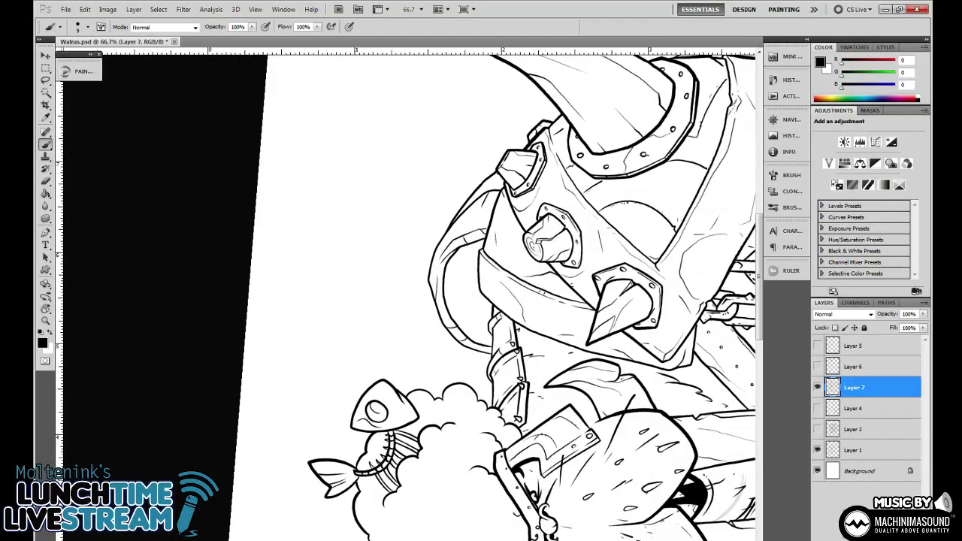
key(ctrl+shift+alt+n)
drag(308, 439, 494, 232)
key(ctrl+z)
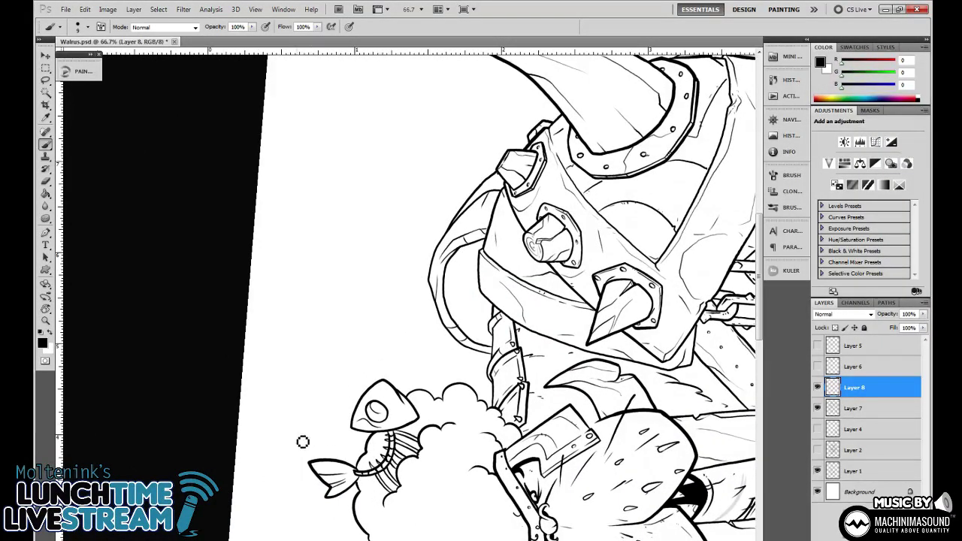
drag(303, 442, 565, 164)
key(ctrl+z)
drag(306, 446, 530, 171)
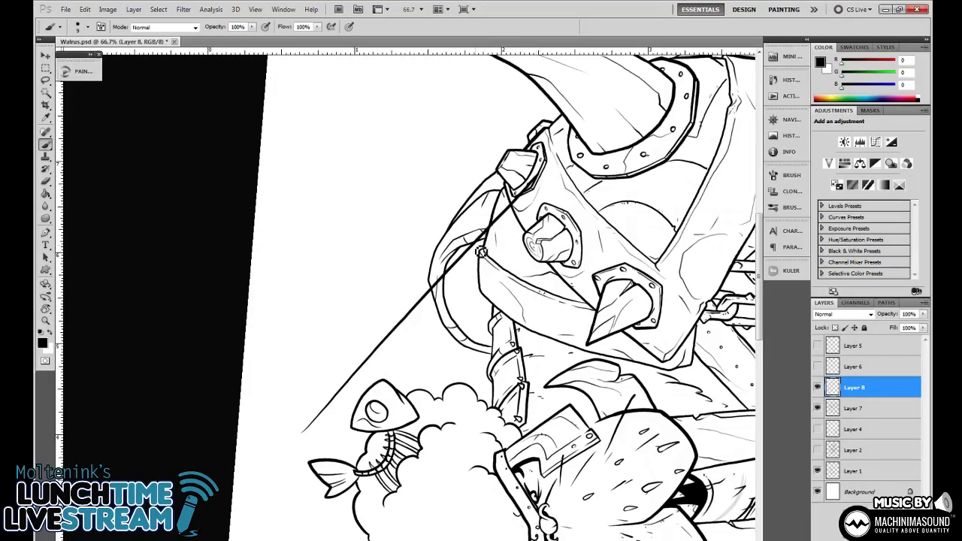
key(ctrl+z)
Ink two long parallel lines for a spear shaft running from beside the fish skull to the shoulder spikes.
drag(306, 429, 540, 170)
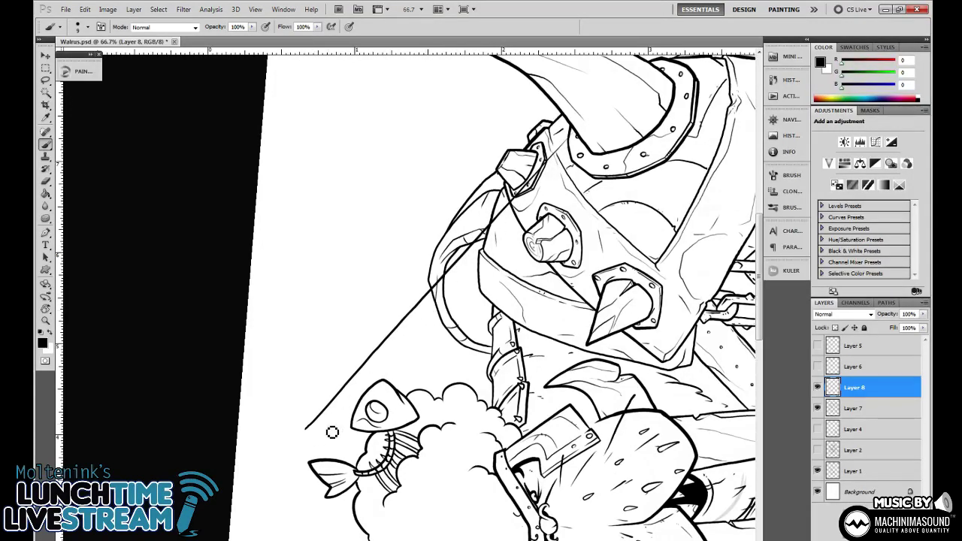
drag(314, 435, 602, 128)
key(e)
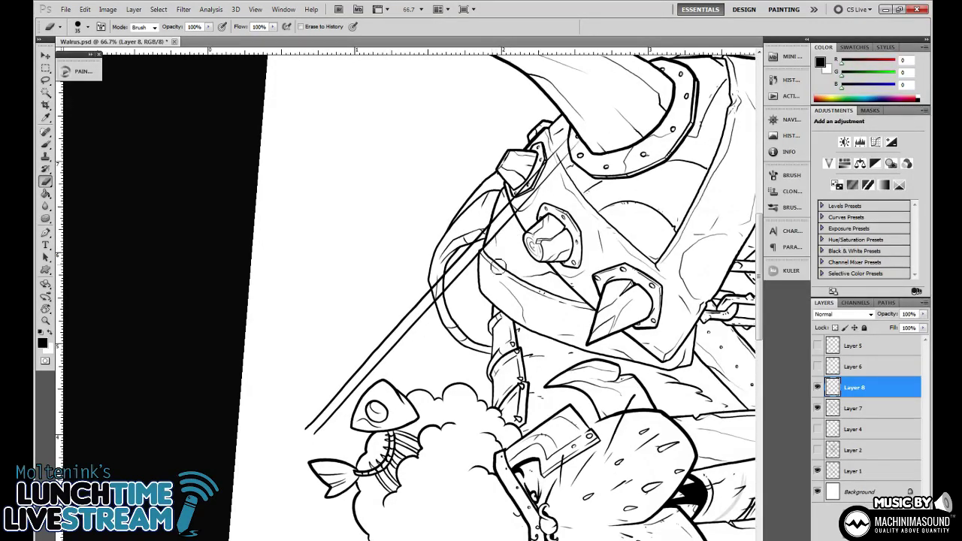
drag(499, 307, 542, 233)
Ink a collar near the top of the new spear shaft and erase the shaft lines extending above it.
key(ctrl+plus)
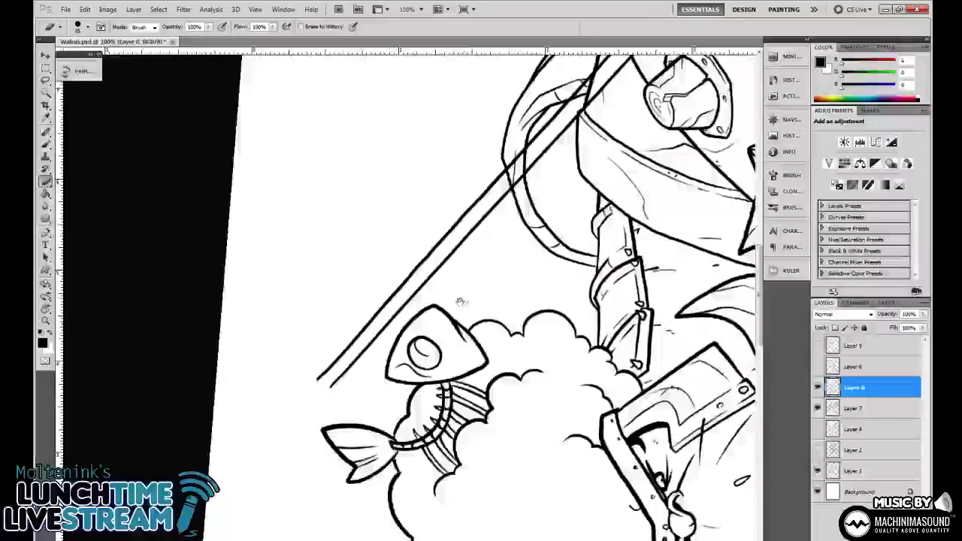
drag(460, 300, 541, 291)
key(r)
drag(644, 262, 367, 472)
drag(505, 336, 552, 321)
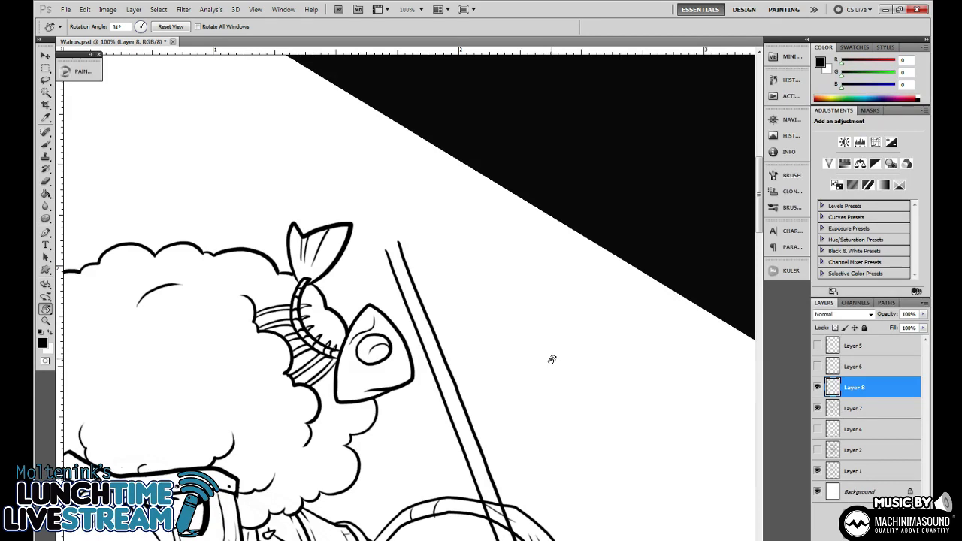
drag(532, 334, 555, 389)
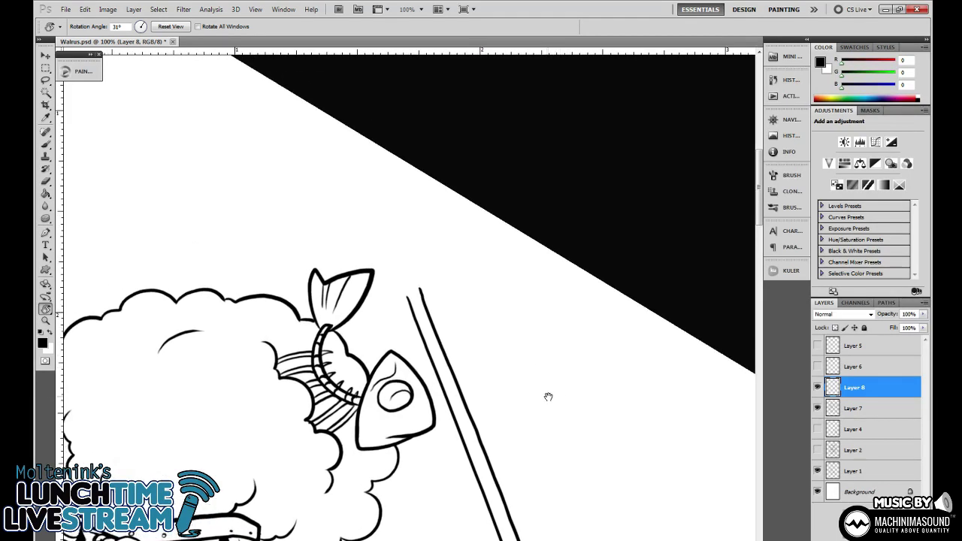
key(b)
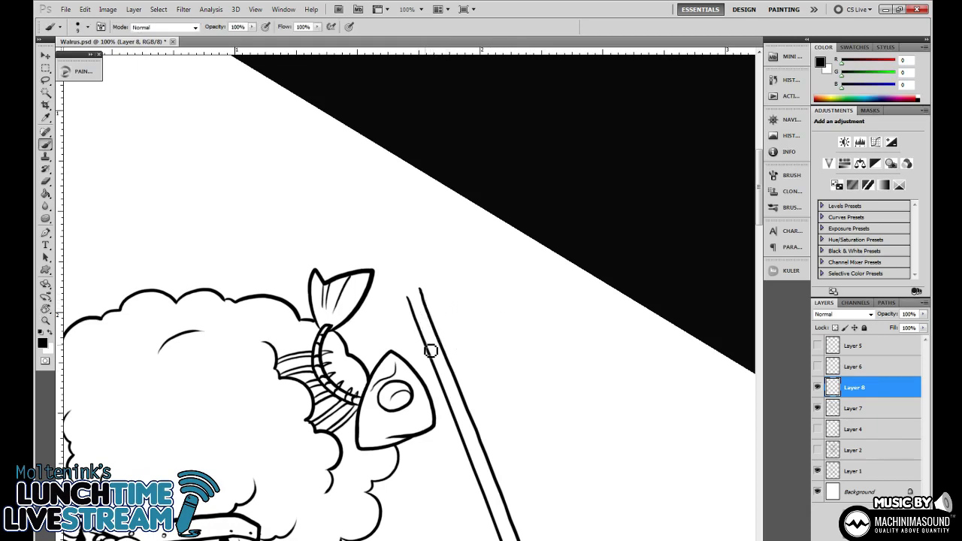
key(e)
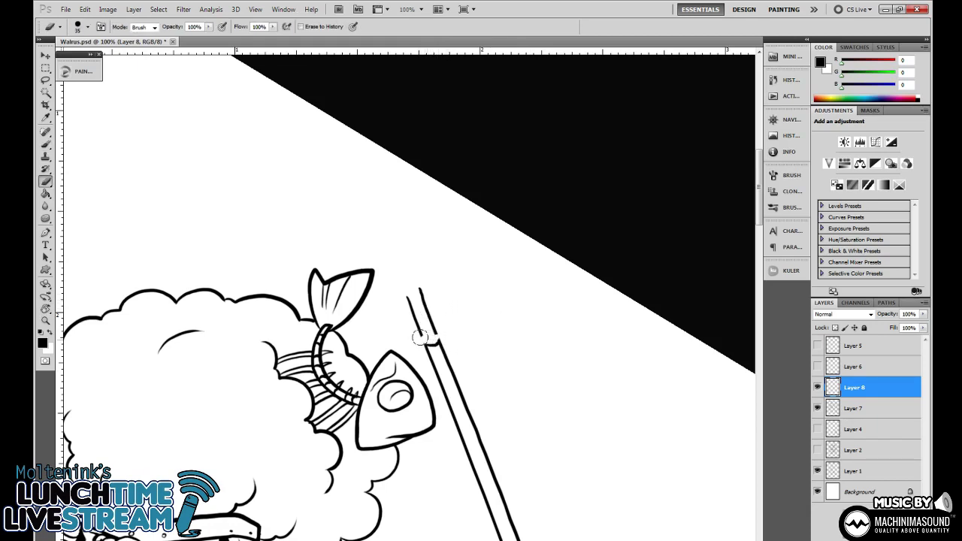
drag(412, 310, 426, 318)
key(b)
Ink the new spear's blade above the collar, with one long straight edge and a barbed opposite edge.
mouse_move(427, 344)
mouse_down()
mouse_move(421, 330)
mouse_move(440, 318)
mouse_move(432, 326)
mouse_move(427, 280)
mouse_move(376, 155)
mouse_move(370, 215)
mouse_up()
key(ctrl+z)
key(ctrl+alt+z)
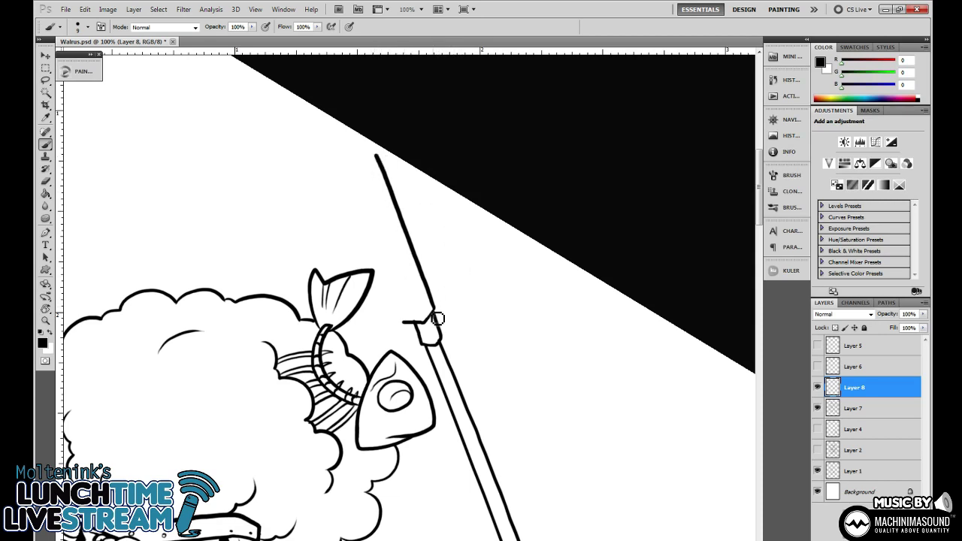
key(ctrl+alt+z)
drag(441, 310, 382, 149)
key(ctrl+alt+z)
drag(433, 310, 382, 109)
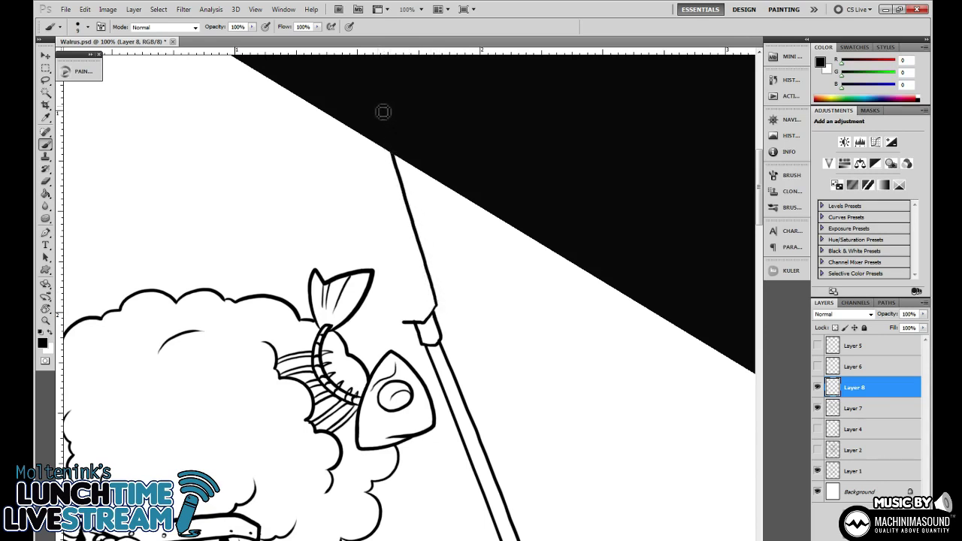
key(ctrl+alt+z)
drag(378, 144, 425, 262)
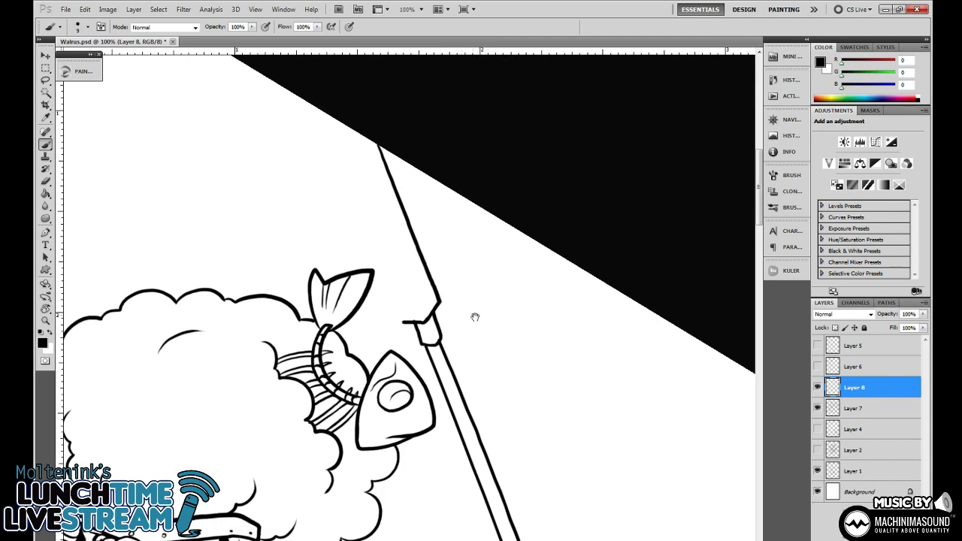
mouse_move(456, 310)
mouse_down()
mouse_move(503, 340)
mouse_move(445, 332)
mouse_move(437, 290)
mouse_move(403, 284)
mouse_move(378, 109)
mouse_up()
Duplicate the Layer 8 spear, rotate the copy about 19°, and place it beside the original behind the shoulder.
key(ctrl+minus)
key(ctrl+minus)
key(ctrl+minus)
key(ctrl+minus)
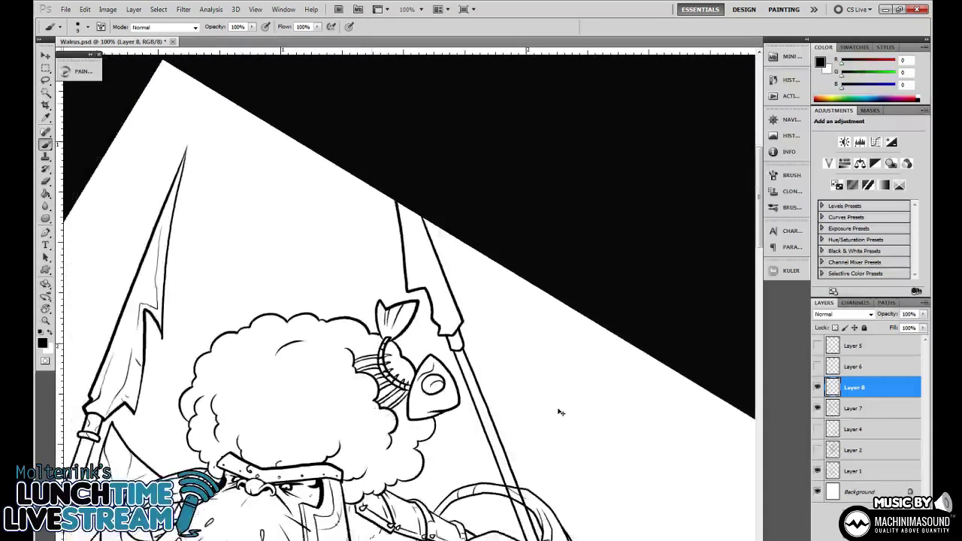
key(ctrl+plus)
key(ctrl+plus)
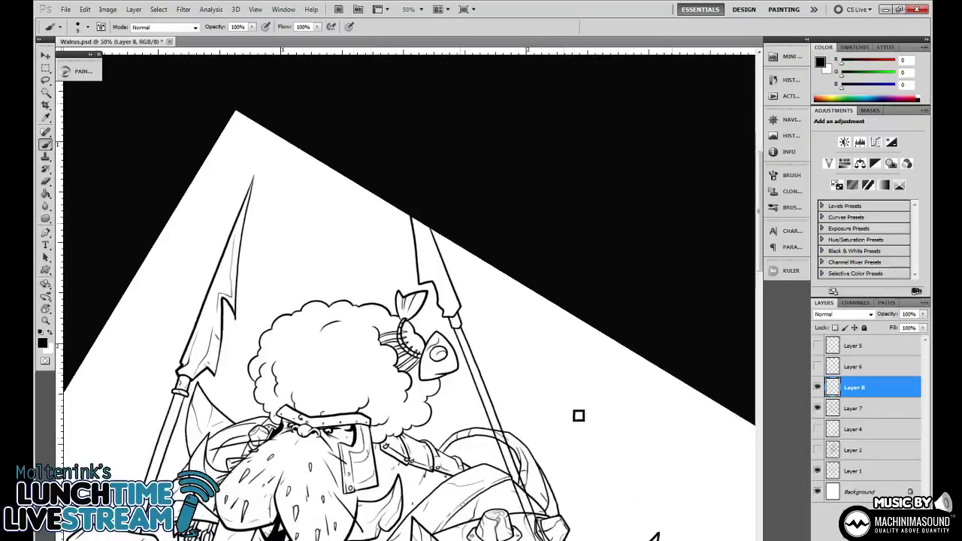
drag(584, 402, 519, 279)
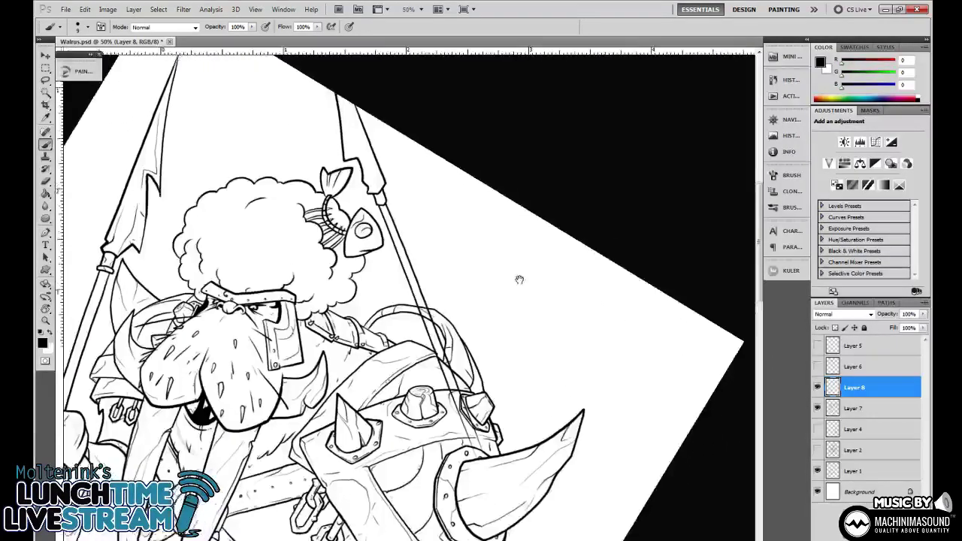
key(v)
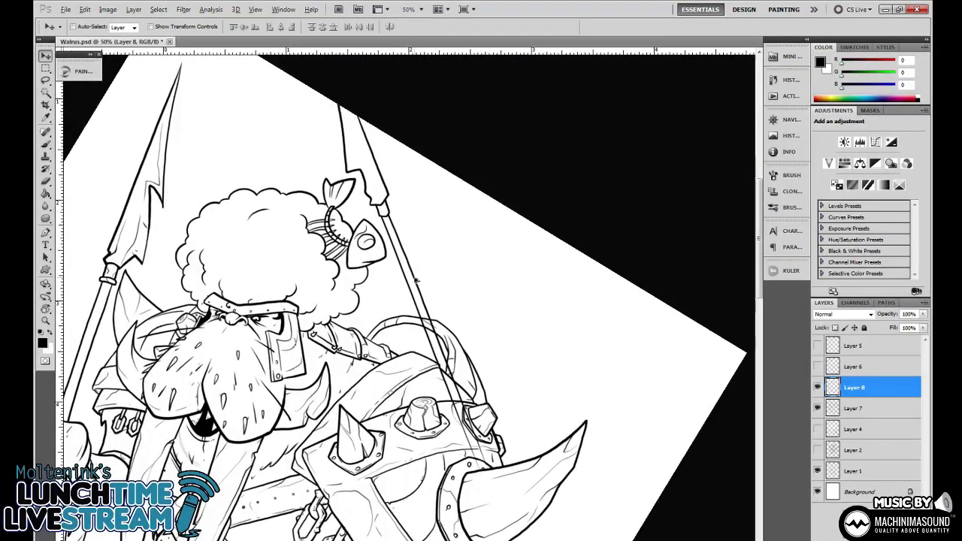
alt+drag(415, 280, 408, 298)
key(ctrl+t)
drag(434, 159, 483, 156)
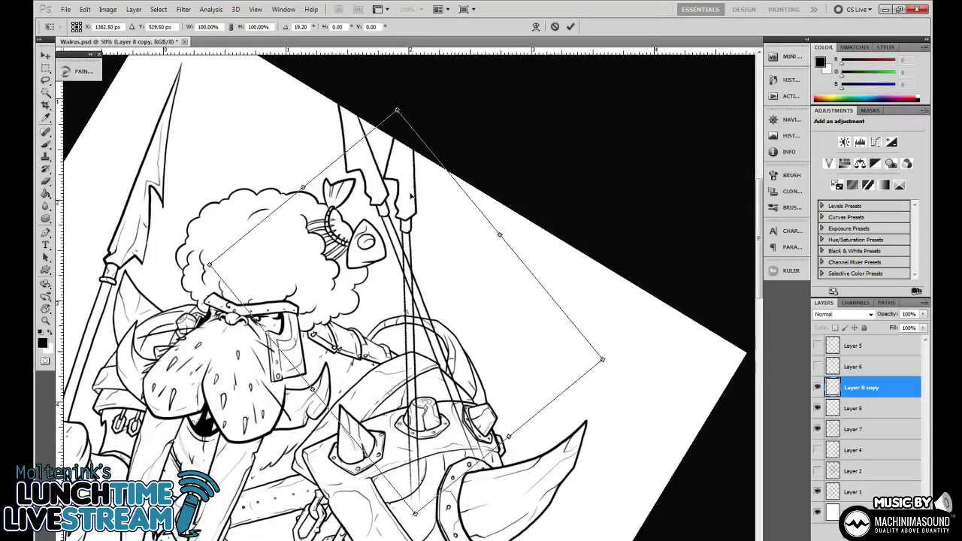
drag(449, 197, 464, 193)
key(Return)
Duplicate the rotated spear again, tilt the new copy about 35° toward the hair, and position it low behind the head.
alt+drag(425, 231, 391, 234)
key(ctrl+t)
drag(479, 207, 381, 159)
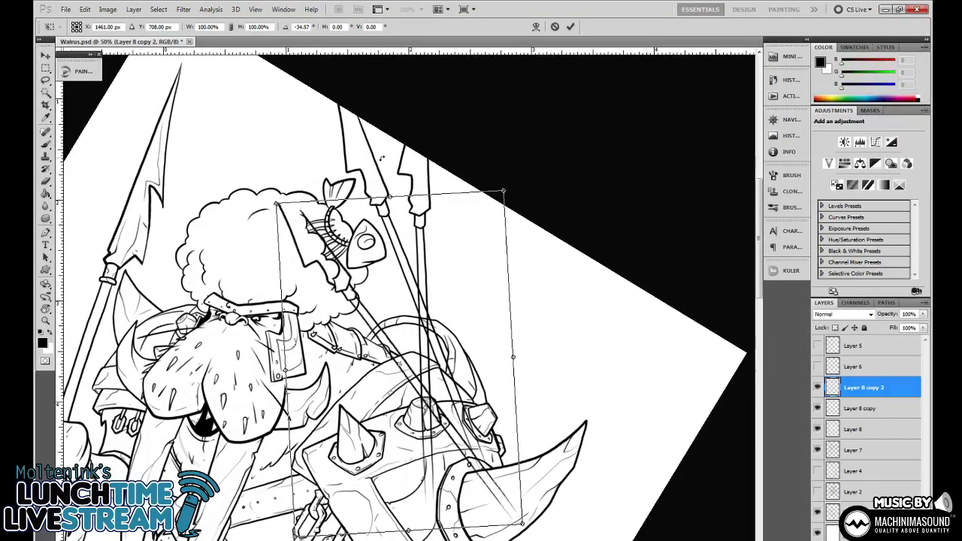
drag(364, 312, 388, 333)
key(Return)
Erase the parts of the lowest spear copy that overlap the hair, fish ornament and shoulder armour.
key(ctrl+plus)
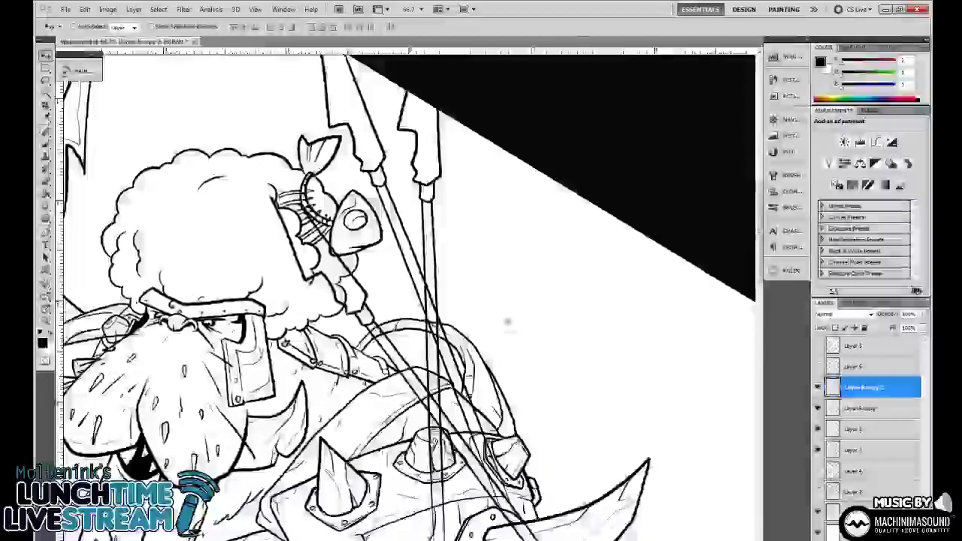
key(e)
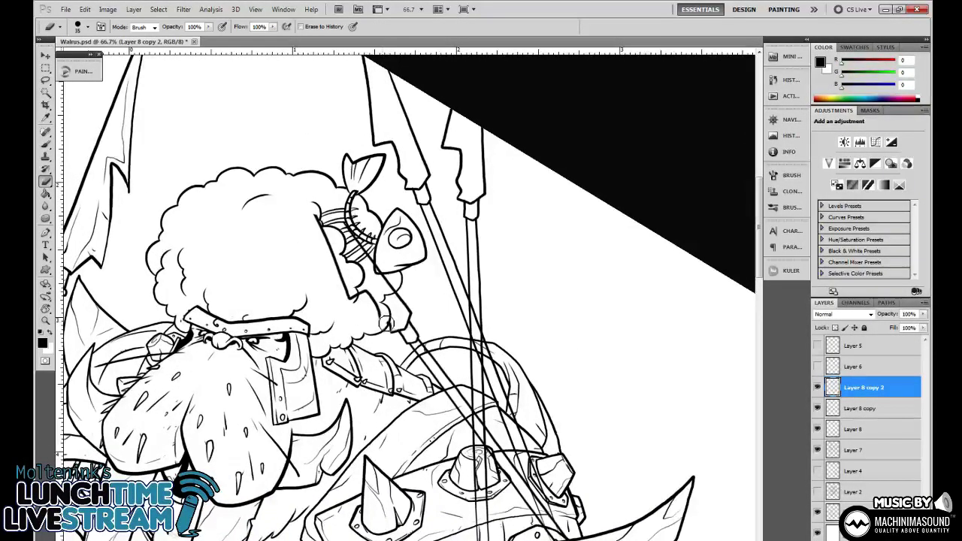
mouse_move(381, 323)
mouse_down()
mouse_move(383, 297)
mouse_move(395, 289)
mouse_move(315, 216)
mouse_move(355, 306)
mouse_move(368, 292)
mouse_move(382, 314)
mouse_up()
click(381, 314)
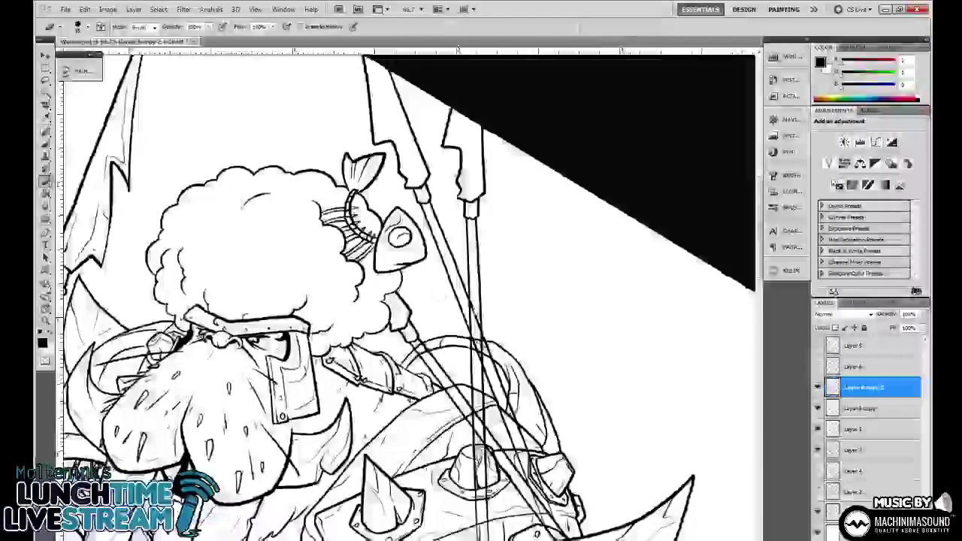
drag(433, 361, 440, 293)
mouse_move(451, 339)
mouse_down()
mouse_move(462, 327)
mouse_move(505, 376)
mouse_move(411, 278)
mouse_move(526, 440)
mouse_move(523, 429)
mouse_move(570, 458)
mouse_up()
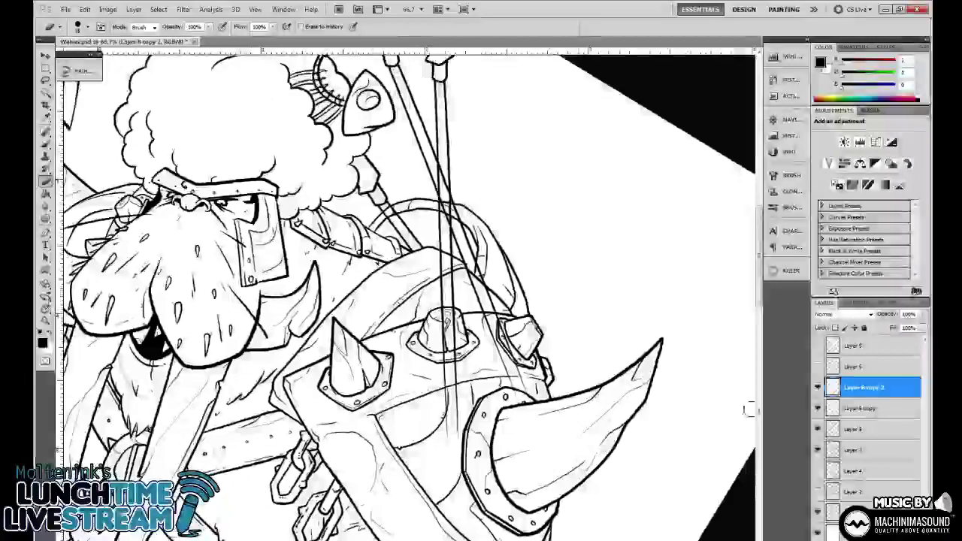
Erase the shaft ends of the Layer 8 copy and Layer 8 spears where they overlap the shoulder armour and its spikes.
click(860, 408)
drag(670, 344, 678, 398)
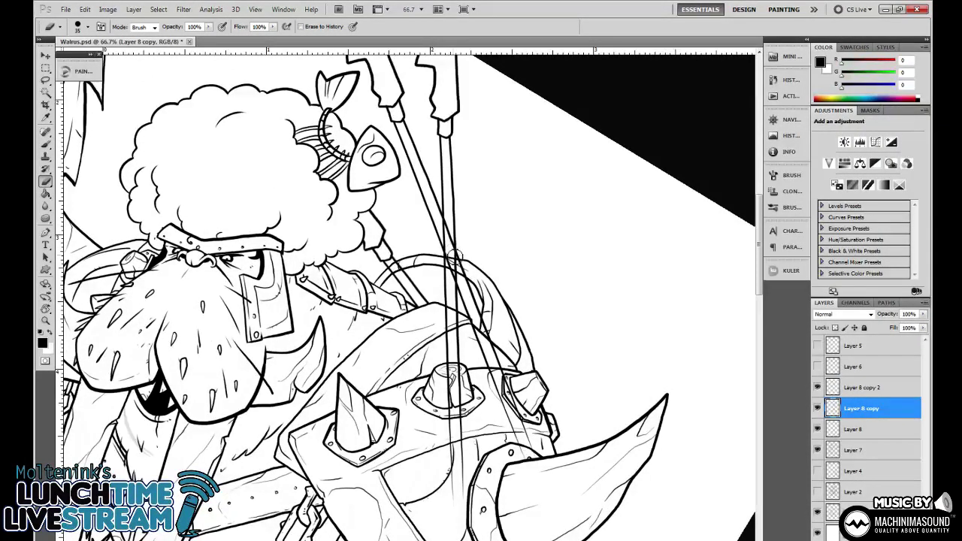
mouse_move(451, 333)
mouse_down()
mouse_move(447, 446)
mouse_move(454, 517)
mouse_move(467, 511)
mouse_move(459, 474)
mouse_up()
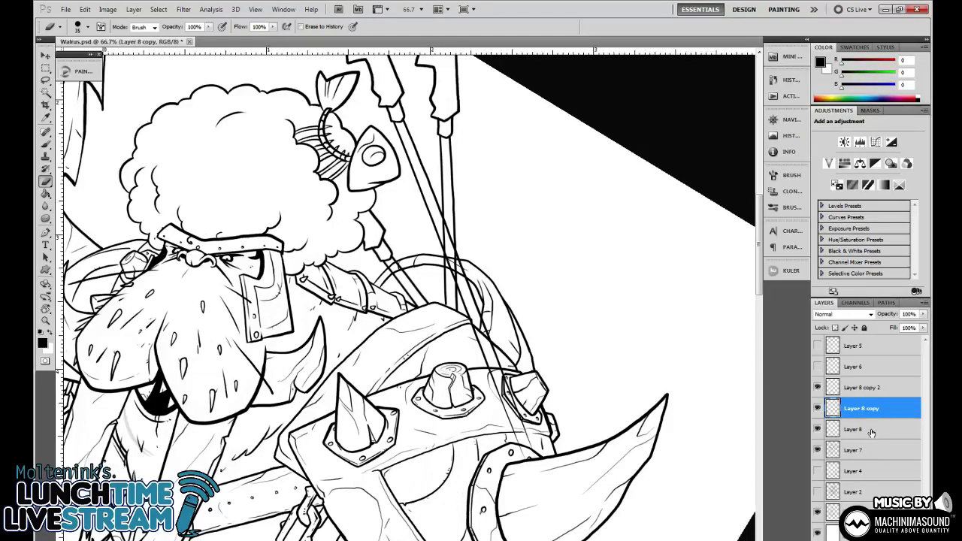
key(alt+bracketleft)
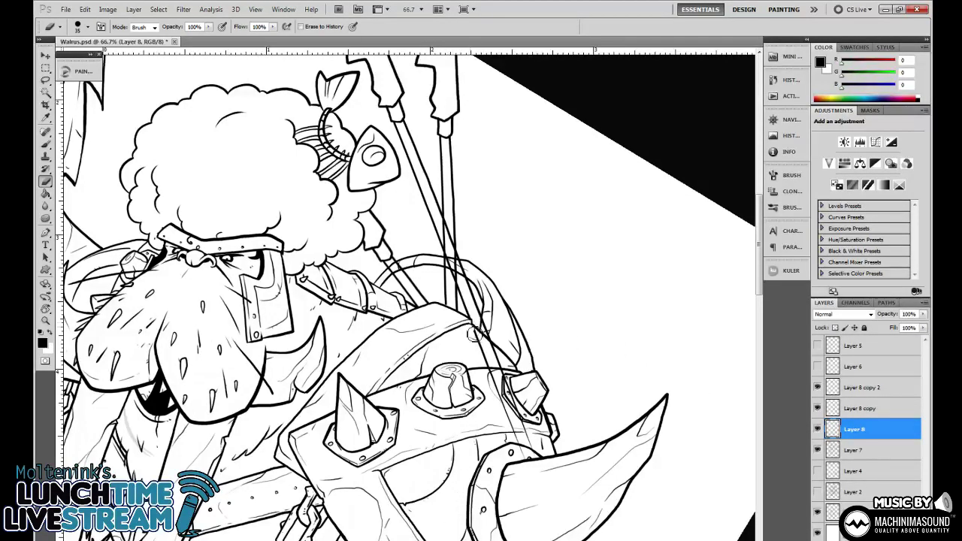
mouse_move(475, 333)
mouse_down()
mouse_move(526, 464)
mouse_move(485, 318)
mouse_move(501, 382)
mouse_up()
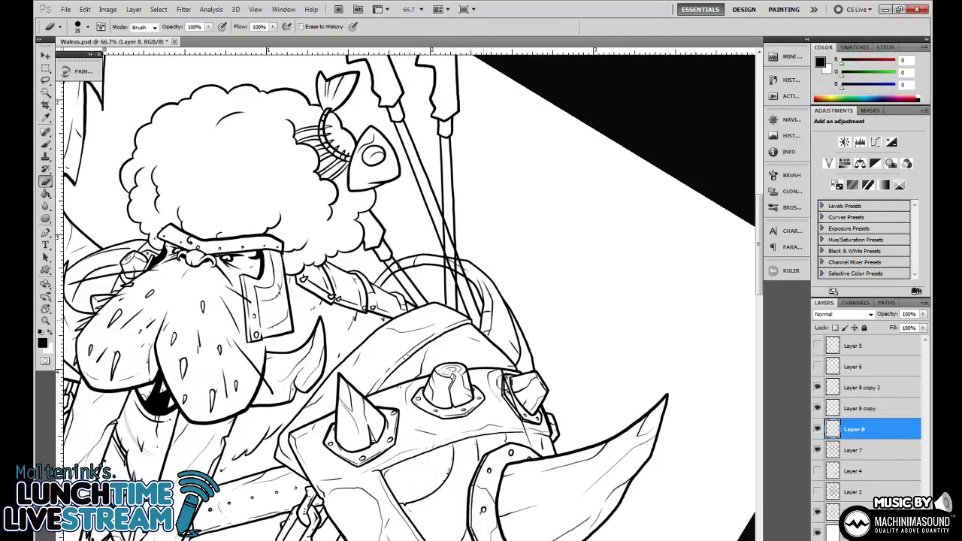
Hide and reshow Layer 7 to check which artwork it holds, and make it the active layer.
scroll(511, 392, up, 2)
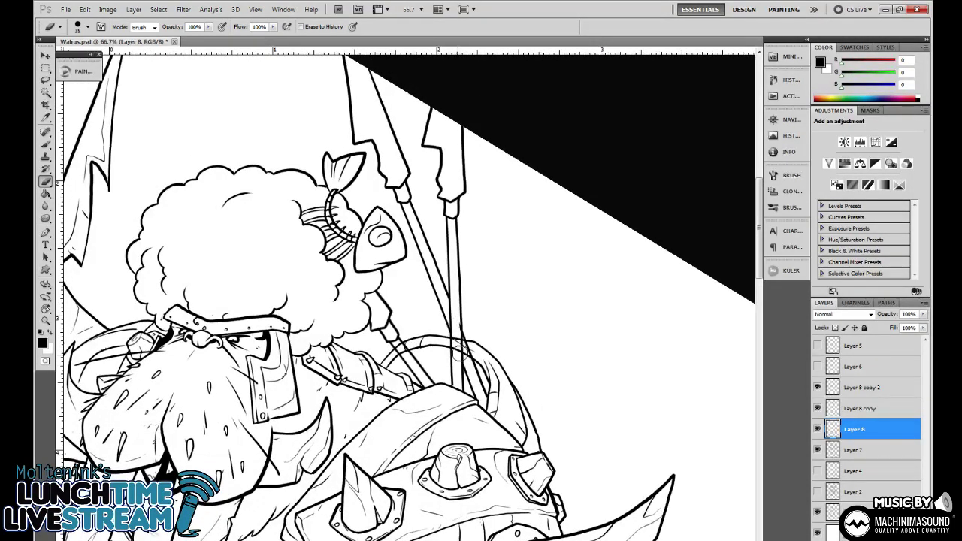
drag(491, 294, 505, 277)
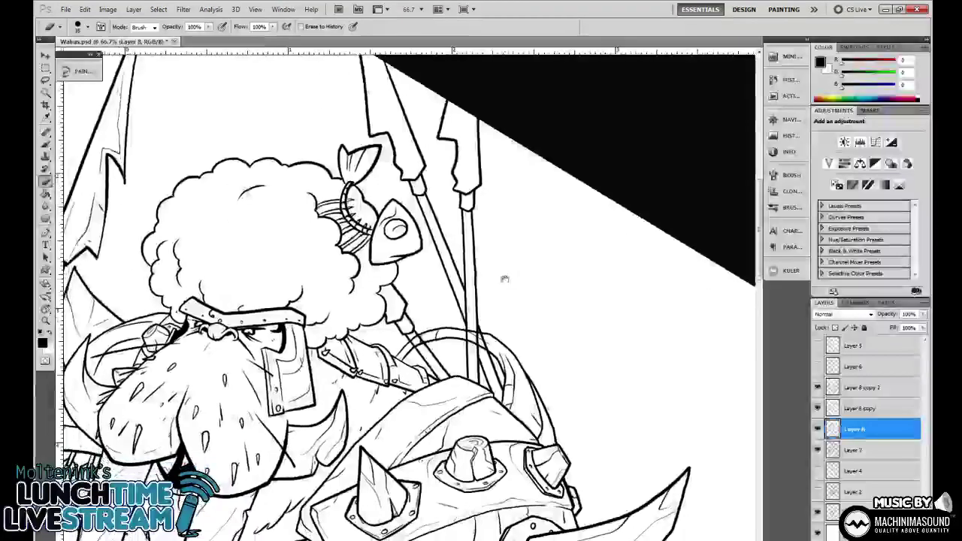
drag(536, 339, 539, 309)
drag(613, 408, 659, 416)
click(817, 451)
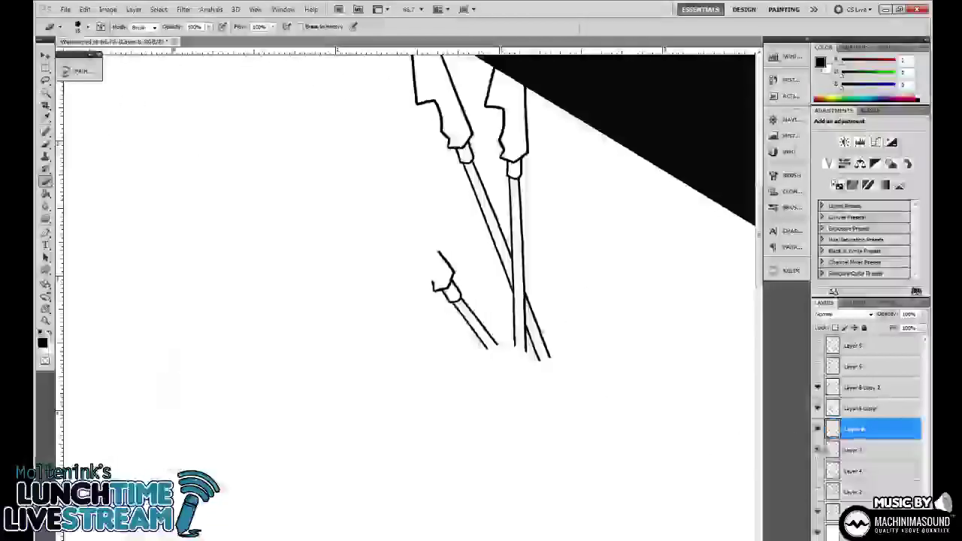
click(817, 451)
click(855, 451)
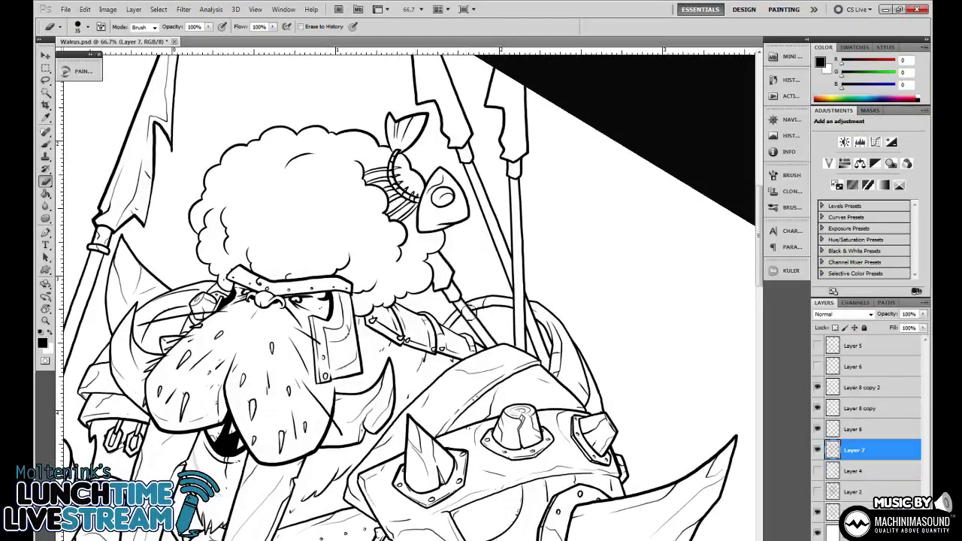
Ink the lowest spear's tip on Layer 7 where it projects beyond the far side of the hair, using the Brush.
key(ctrl+minus)
key(ctrl+minus)
key(ctrl+minus)
key(r)
drag(594, 427, 621, 328)
key(ctrl+minus)
key(ctrl+plus)
key(ctrl+plus)
drag(526, 237, 639, 432)
key(ctrl+plus)
key(ctrl+plus)
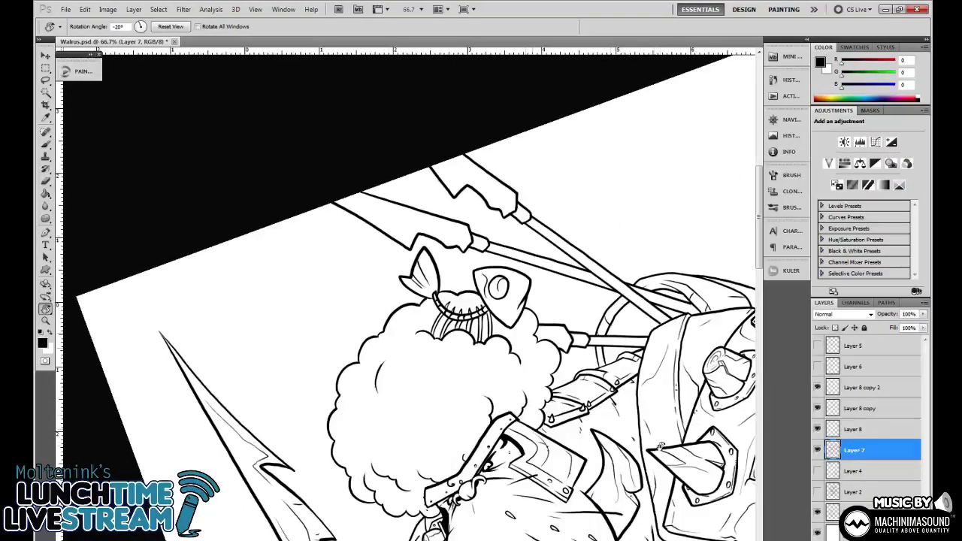
drag(631, 378, 595, 158)
key(v)
key(b)
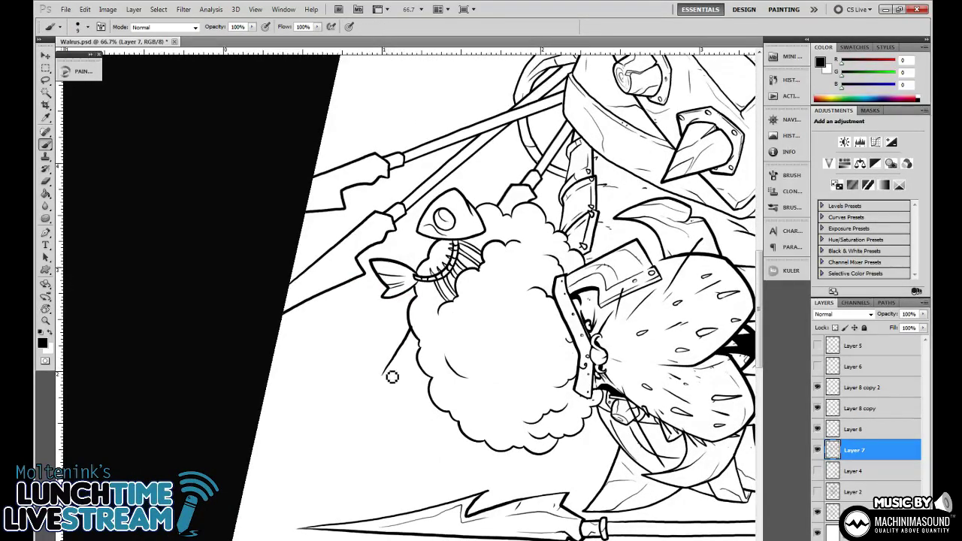
Straighten the canvas rotation to 0° and examine the whole walrus line art on the page.
key(ctrl+minus)
key(ctrl+minus)
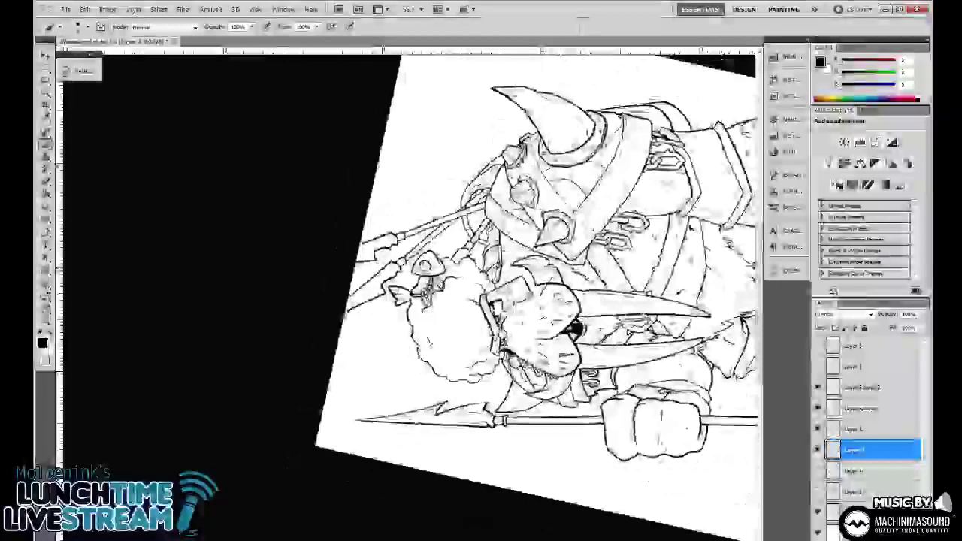
key(ctrl+minus)
key(r)
drag(577, 138, 591, 444)
key(ctrl+minus)
key(ctrl+plus)
key(ctrl+plus)
drag(597, 400, 608, 438)
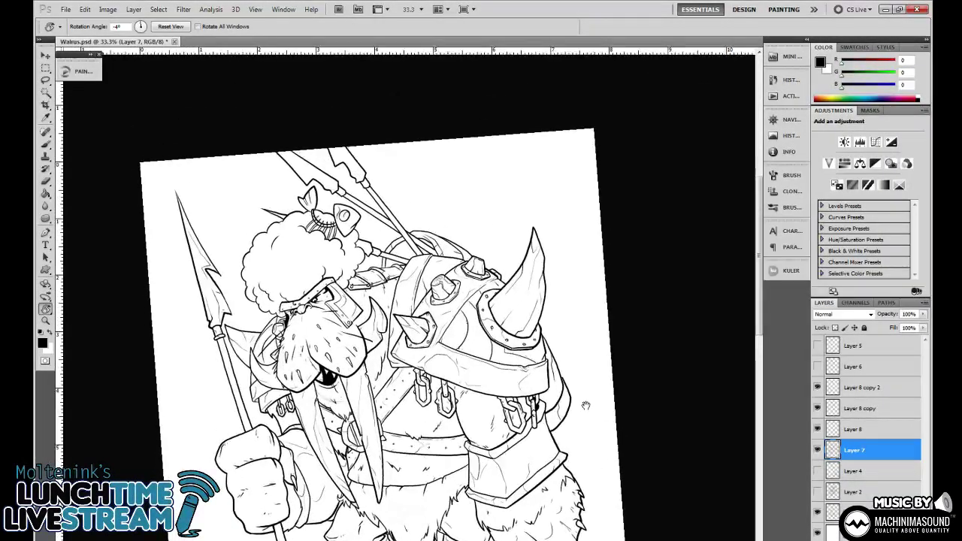
key(ctrl+minus)
drag(649, 342, 636, 365)
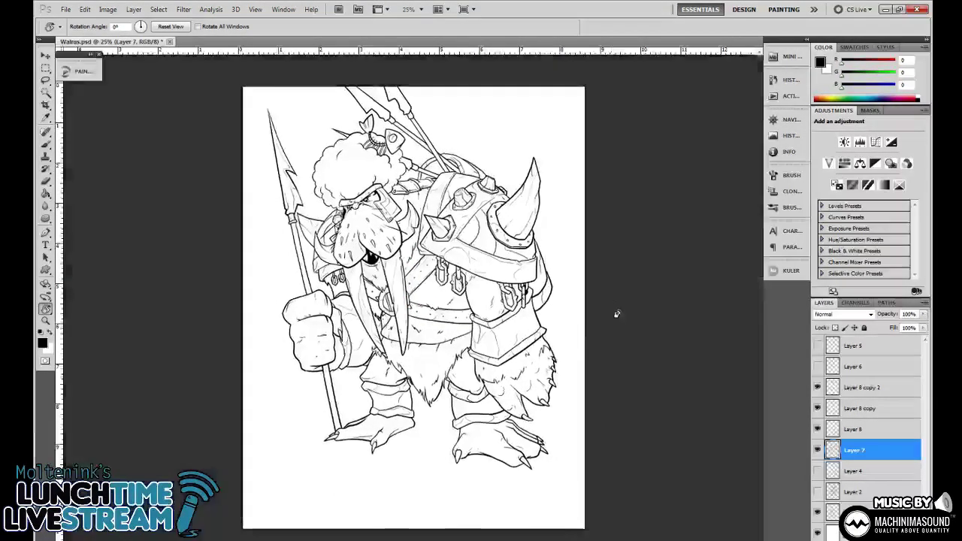
Show the artwork full screen without the interface and examine the complete figure enlarged.
key(f)
key(f)
key(ctrl+r)
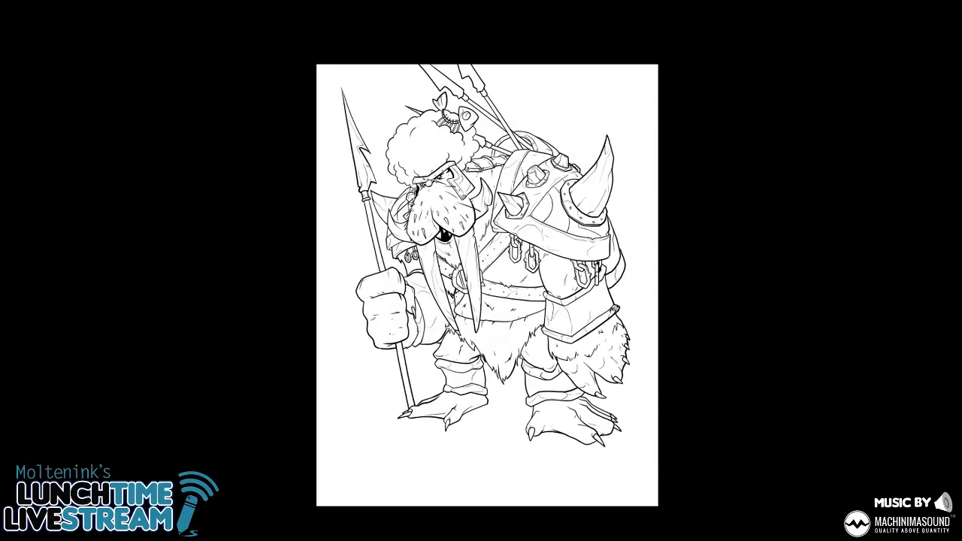
key(ctrl+plus)
drag(714, 252, 700, 280)
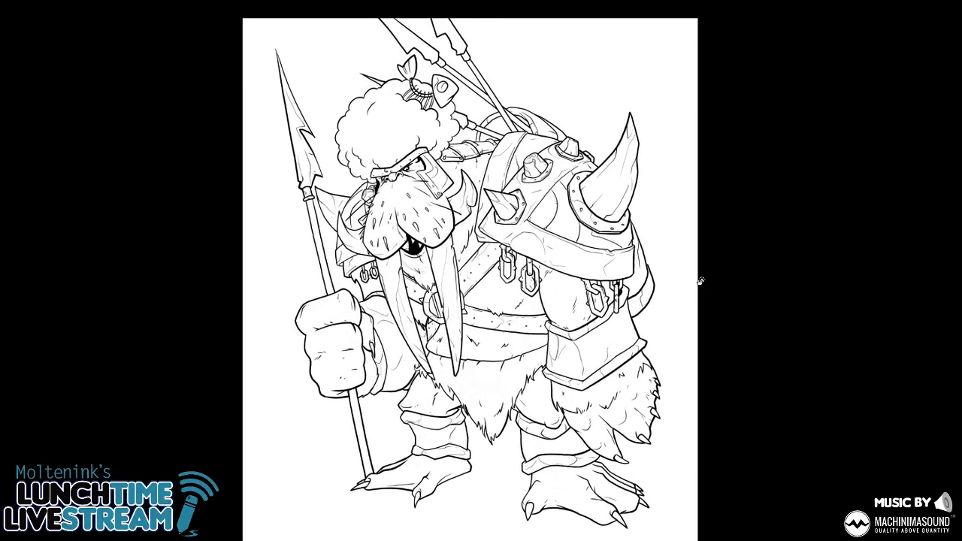